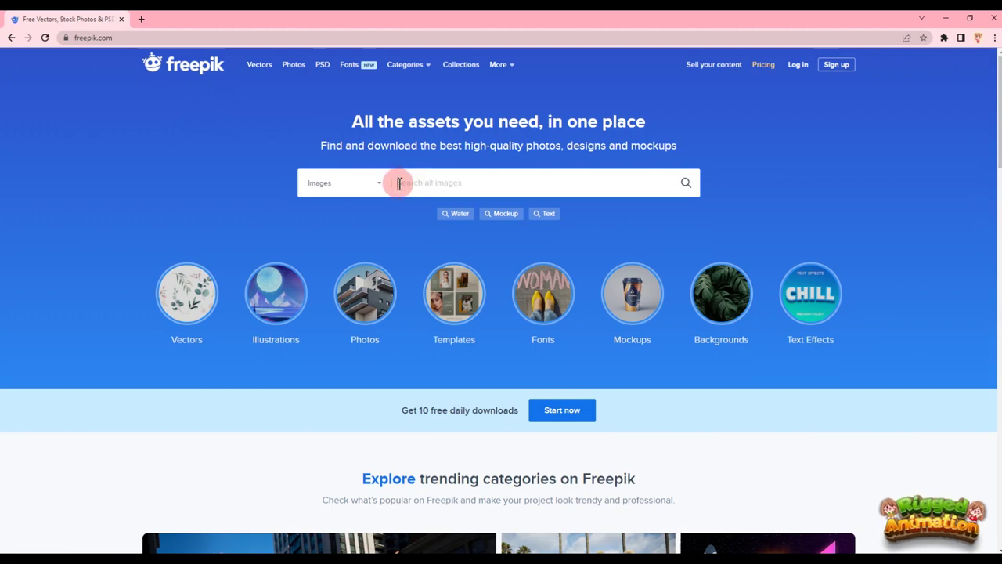
# Limit the Freepik image search to vectors, search for "vegetable", and close the advertising pop-up window
pyautogui.click(378, 182)
pyautogui.click(333, 288)
pyautogui.click(418, 182)
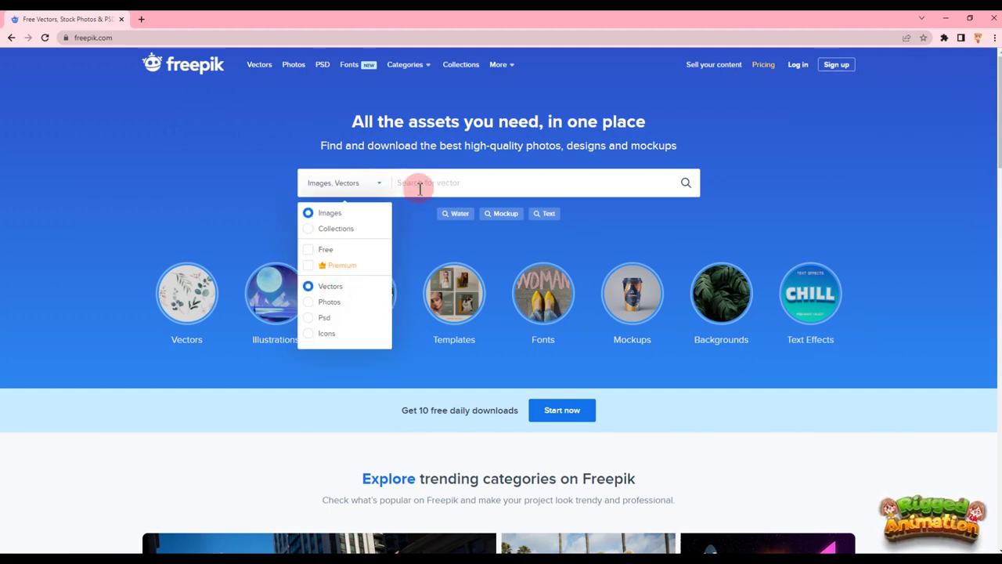
pyautogui.write('vegetable')
pyautogui.press('Return')
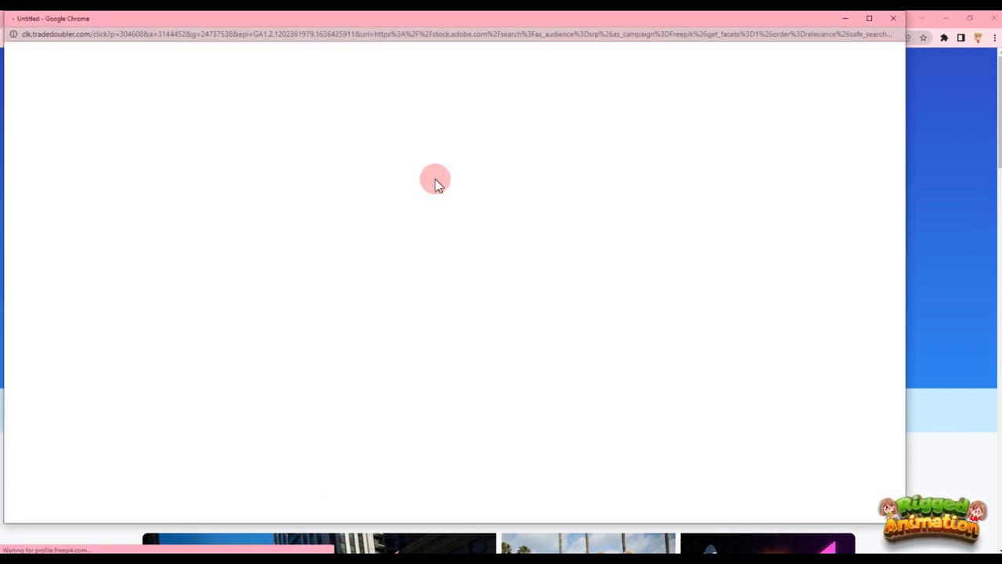
pyautogui.click(892, 19)
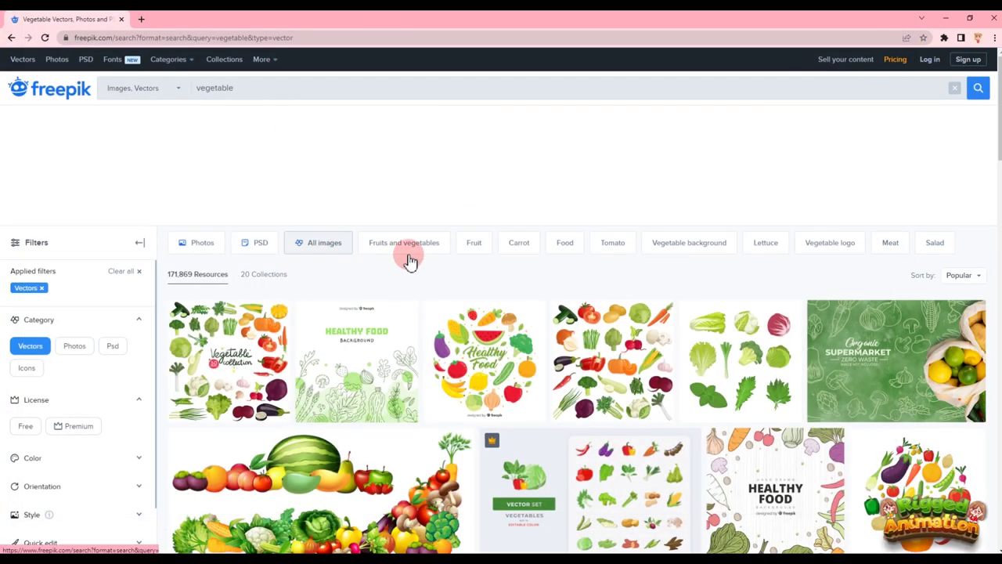
# Browse the vegetable vectors through to the second results page and open the "Multicolor cute vegetable mascots flat icon set"
pyautogui.scroll(-5, 455, 289)
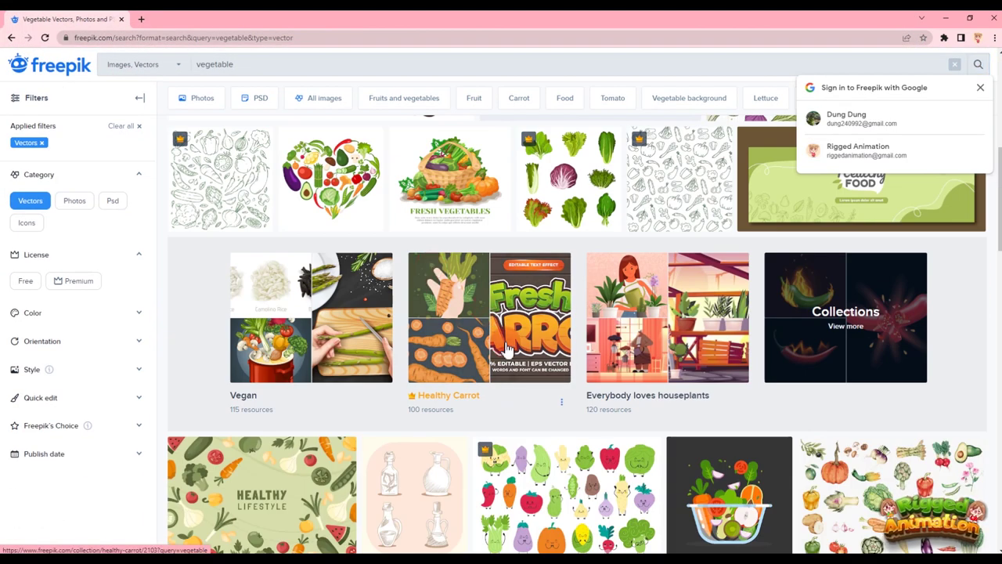
pyautogui.scroll(-5, 505, 348)
pyautogui.click(980, 87)
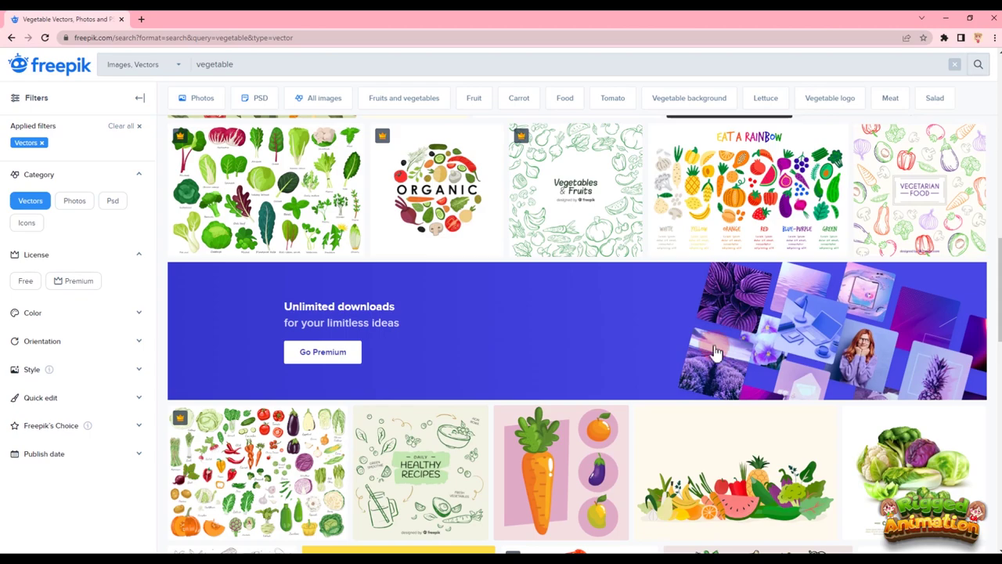
pyautogui.scroll(-15, 715, 353)
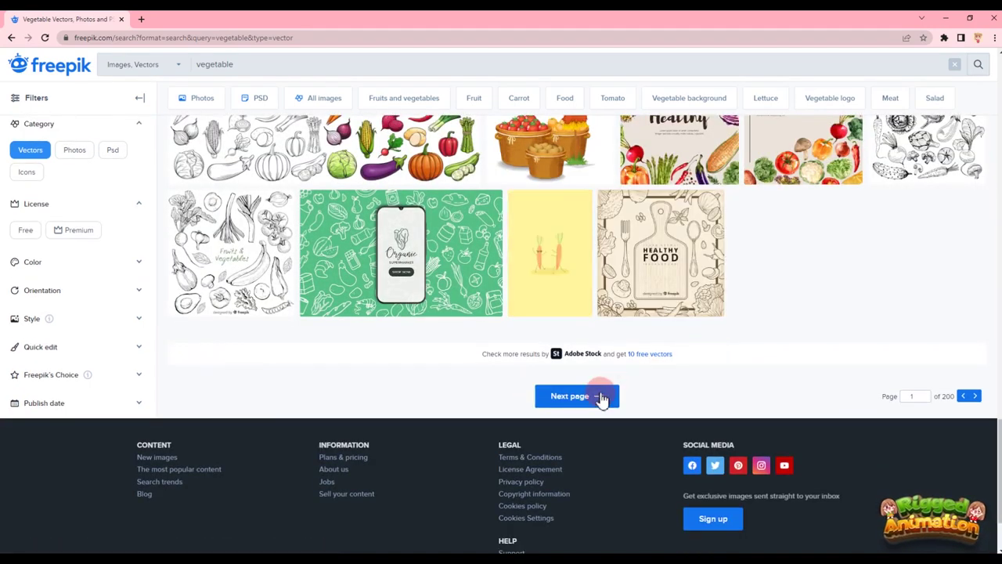
pyautogui.click(600, 396)
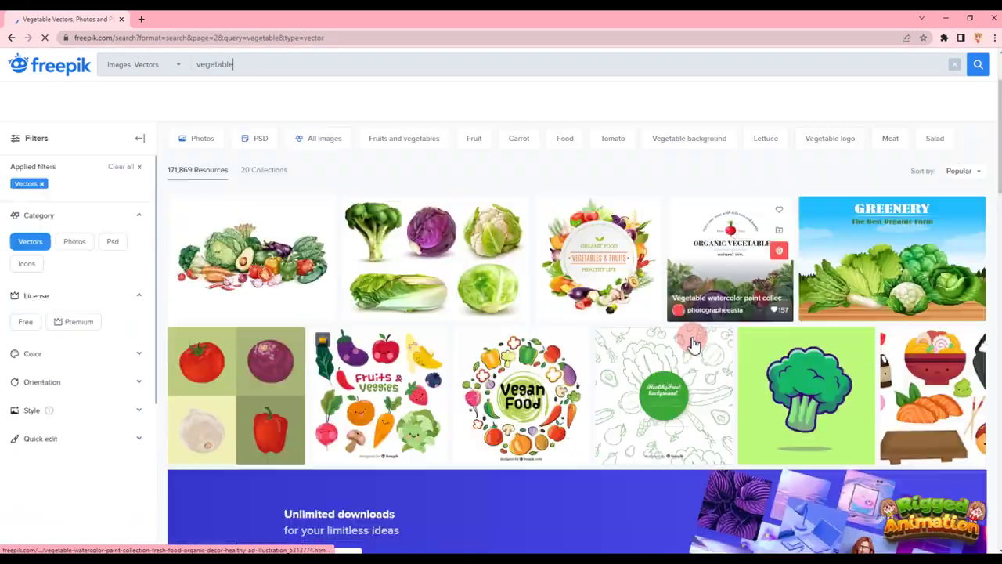
pyautogui.scroll(-4, 693, 344)
pyautogui.scroll(-1, 693, 345)
pyautogui.scroll(1, 694, 340)
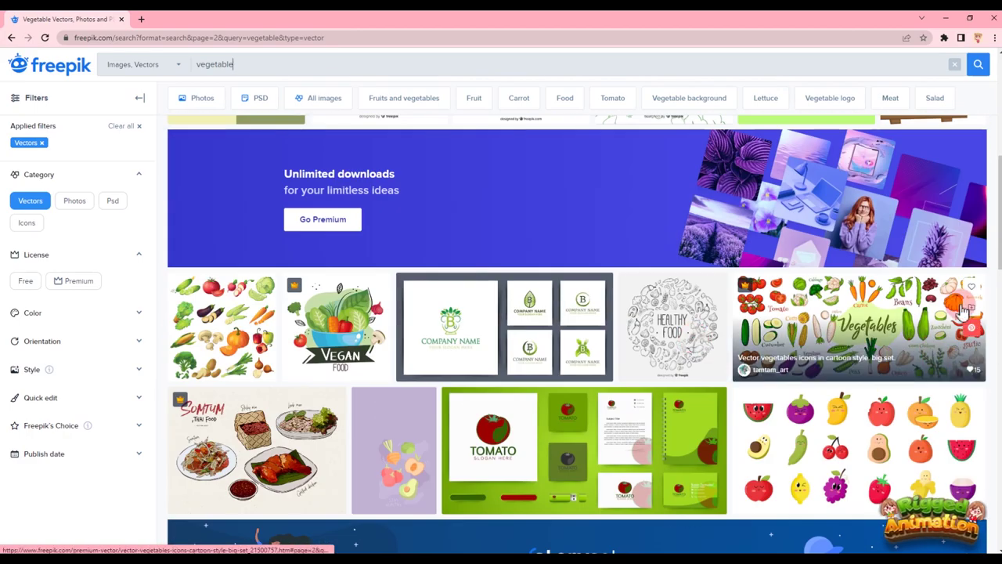
pyautogui.scroll(-5, 861, 317)
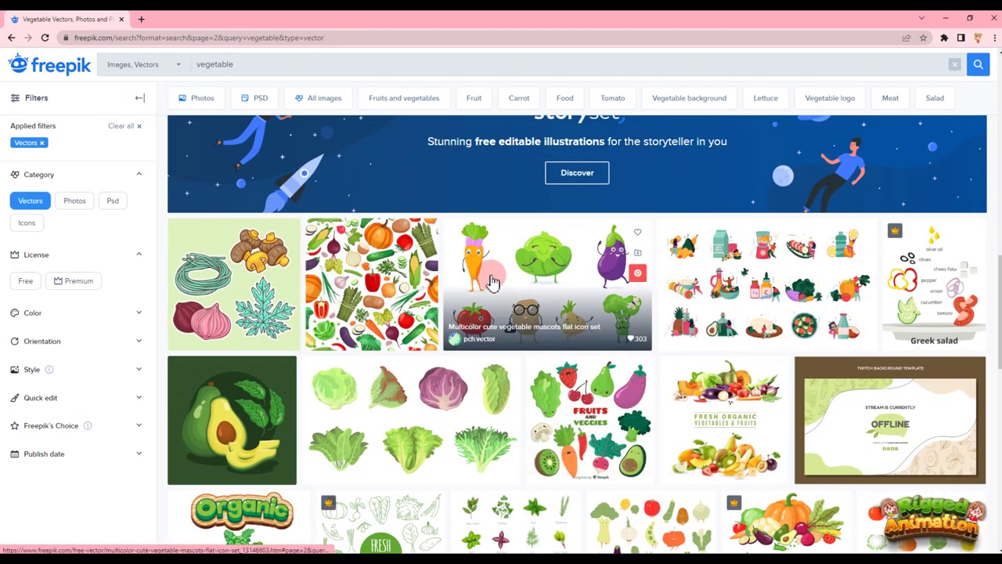
pyautogui.click(519, 288)
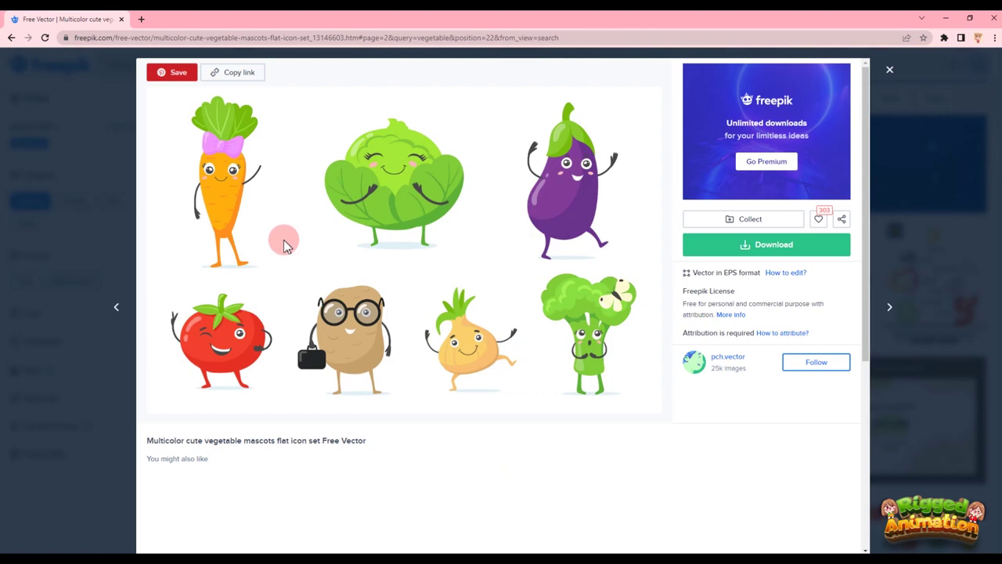
# Download the vegetable mascots set with the free attribution licence and open the downloaded ZIP archive
pyautogui.click(808, 247)
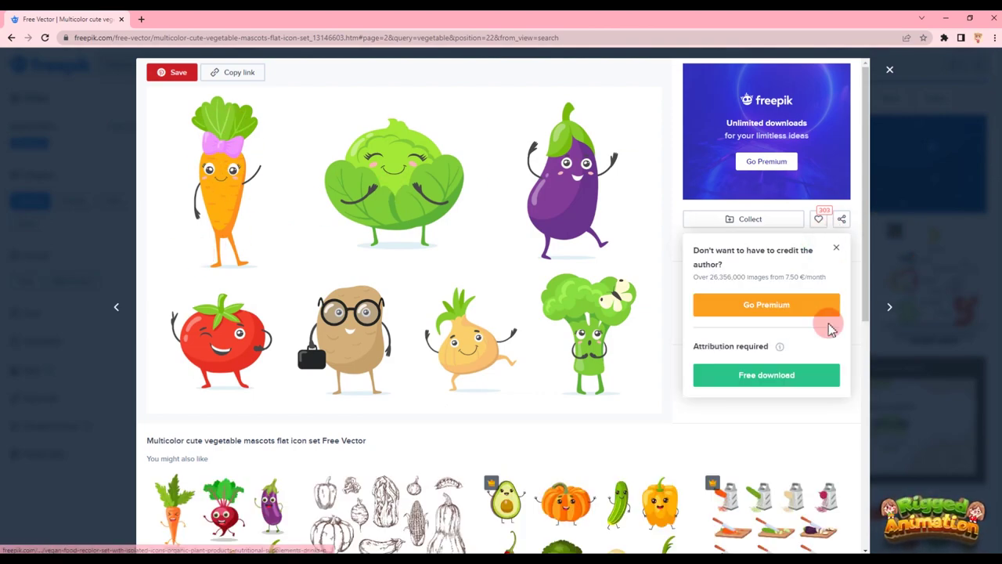
pyautogui.click(790, 376)
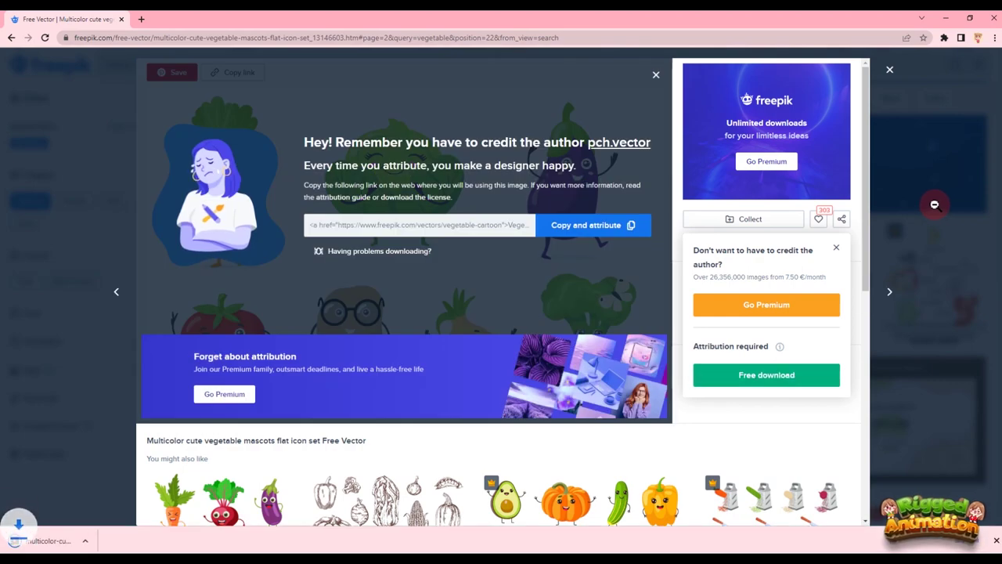
pyautogui.click(78, 547)
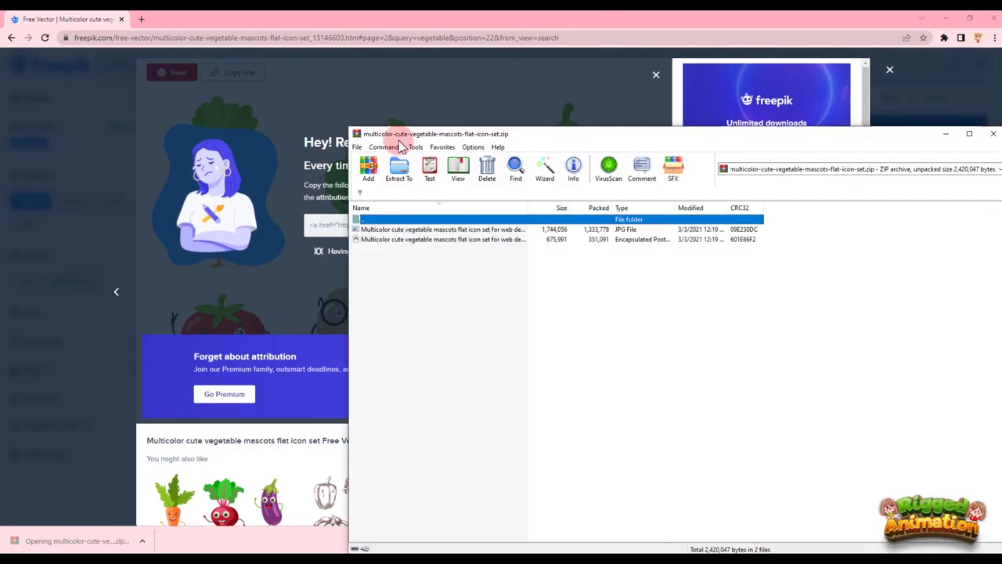
# Open the archive's Encapsulated PostScript file in Adobe Illustrator, retaining the 9-slice scaling option for symbols
pyautogui.click(414, 241)
pyautogui.doubleClick(414, 241)
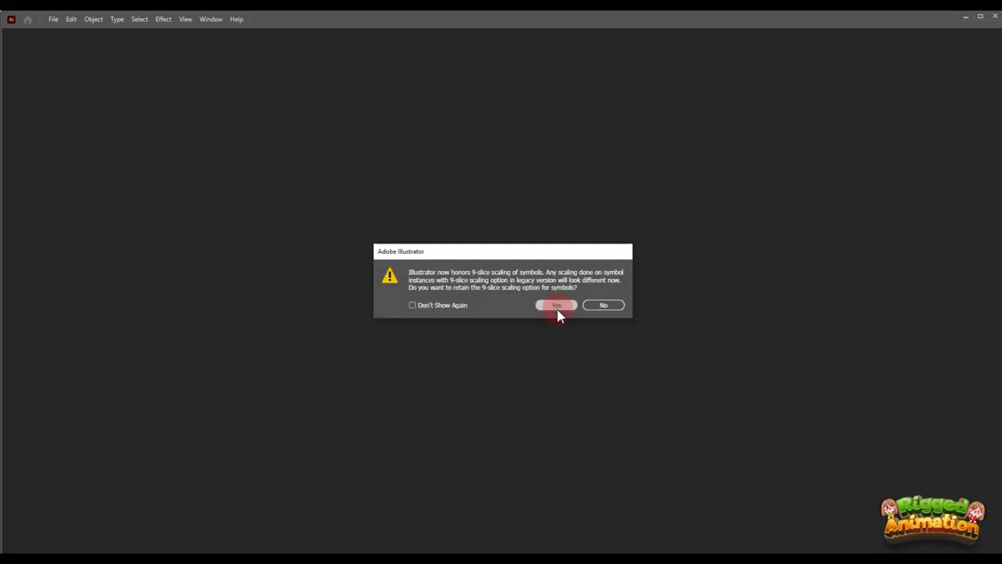
pyautogui.click(554, 307)
pyautogui.click(366, 264)
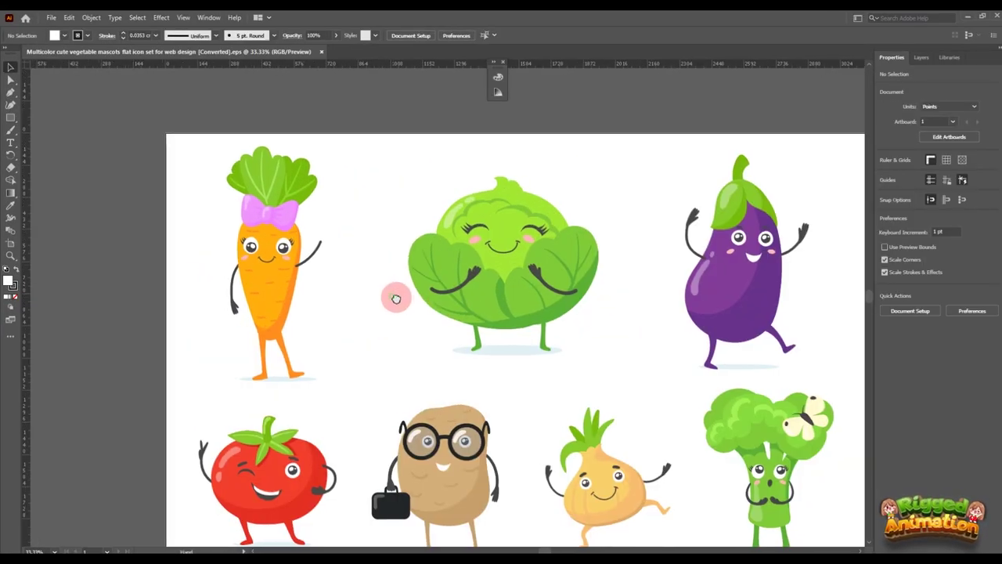
pyautogui.hscroll(-2, 394, 295)
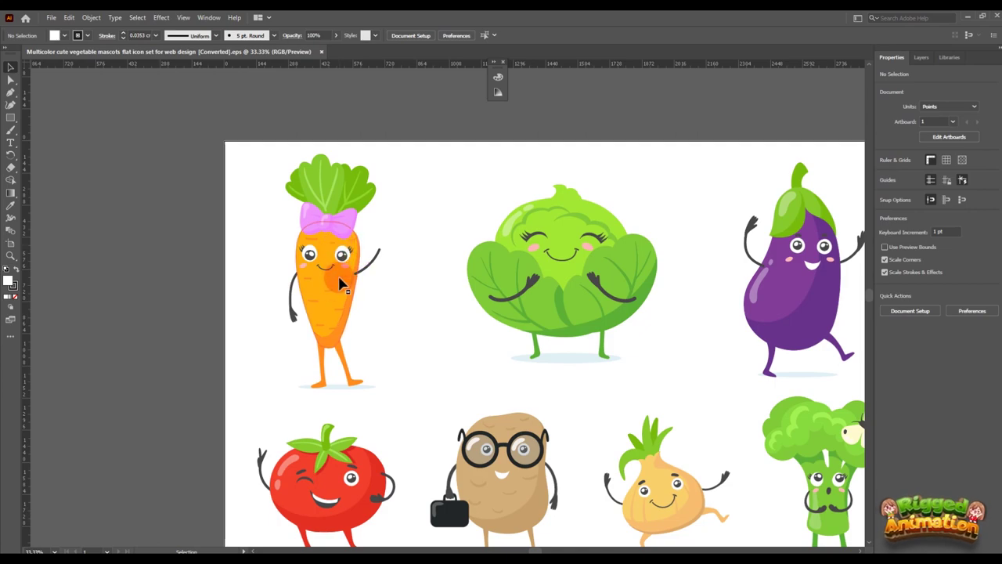
pyautogui.scroll(-2, 343, 286)
pyautogui.scroll(2, 342, 289)
pyautogui.click(337, 275)
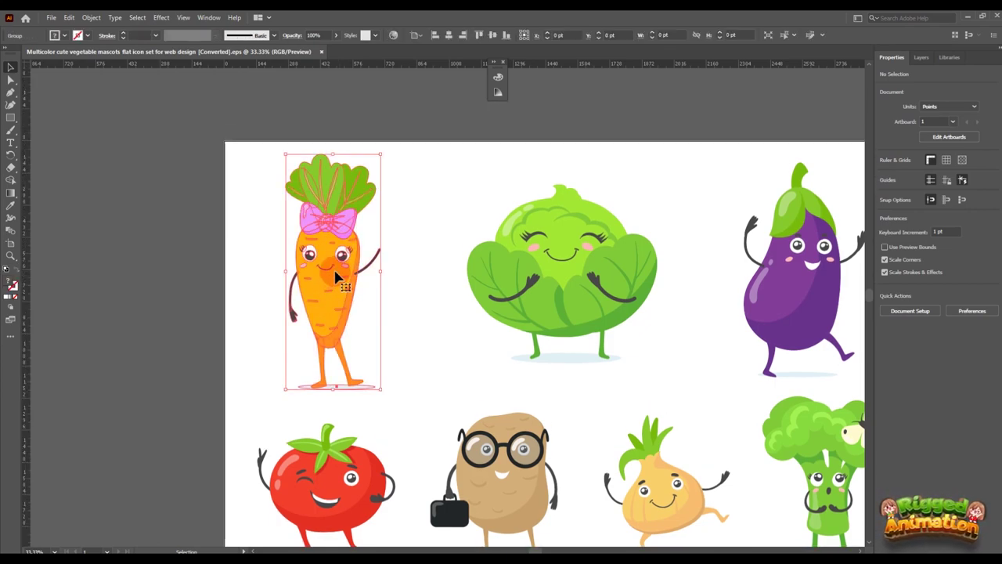
pyautogui.press('Delete')
pyautogui.click(317, 220)
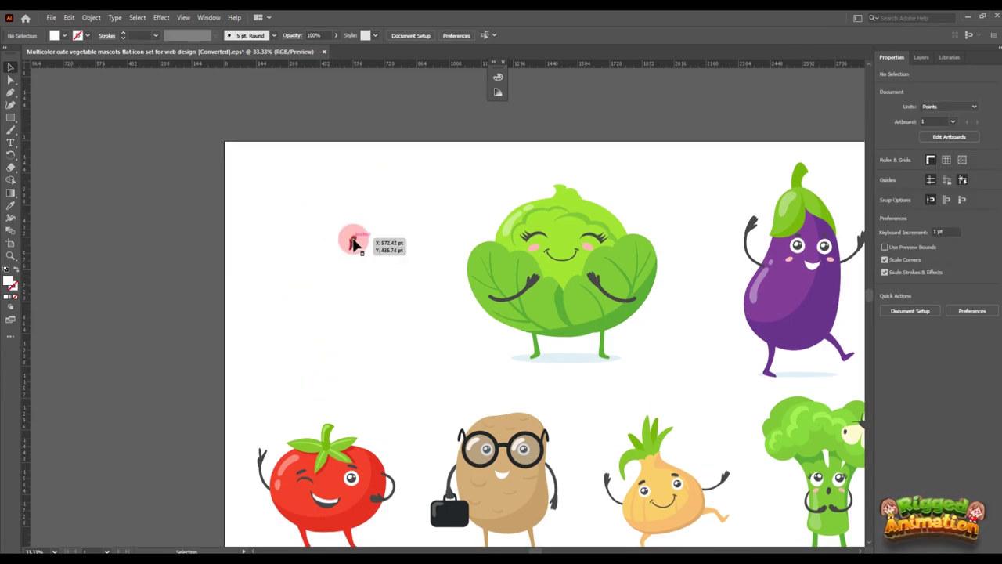
pyautogui.click(353, 240)
pyautogui.moveTo(357, 242); pyautogui.dragTo(415, 199)
pyautogui.hotkey('ctrl', 'z')
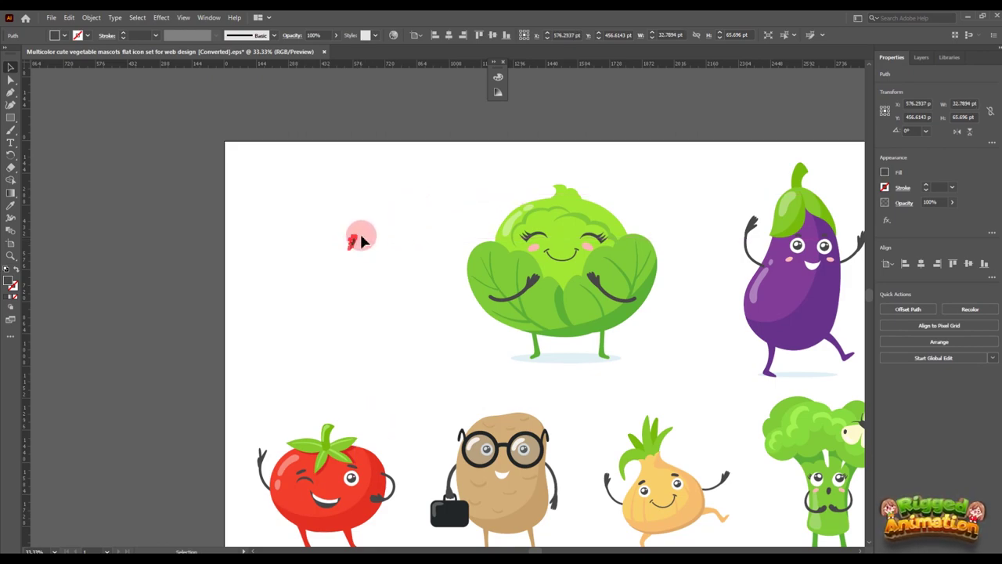
pyautogui.moveTo(354, 247); pyautogui.dragTo(418, 202)
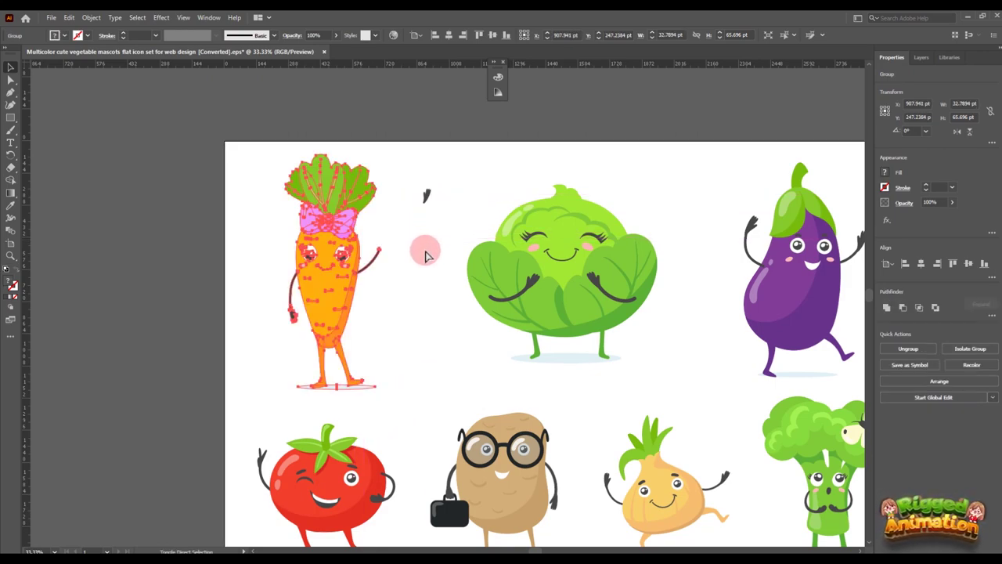
pyautogui.keyDown('ctrl'); pyautogui.click(377, 280); pyautogui.keyUp('ctrl')
pyautogui.moveTo(519, 178); pyautogui.dragTo(459, 252)
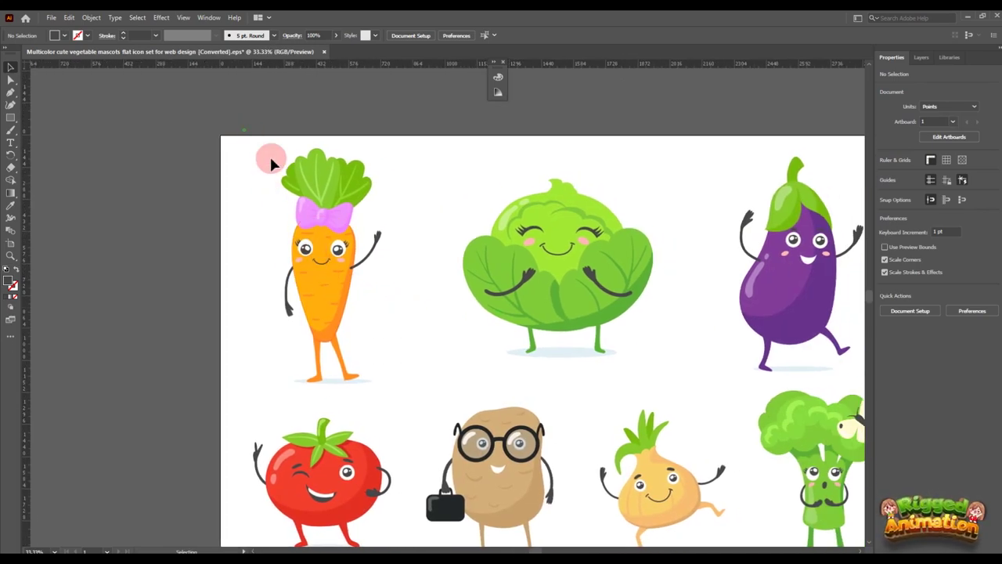
# Cut the whole carrot character, including its separate raised hand, from the vegetable artwork
pyautogui.moveTo(271, 158); pyautogui.dragTo(399, 352)
pyautogui.press('a')
pyautogui.press('Delete')
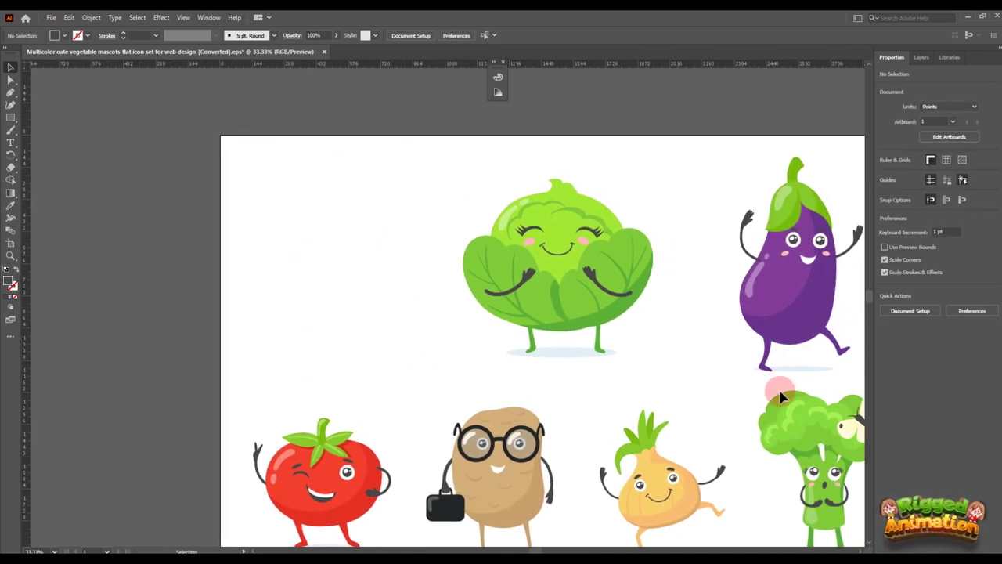
# Create a new document and paste the carrot character into it
pyautogui.click(50, 17)
pyautogui.click(55, 27)
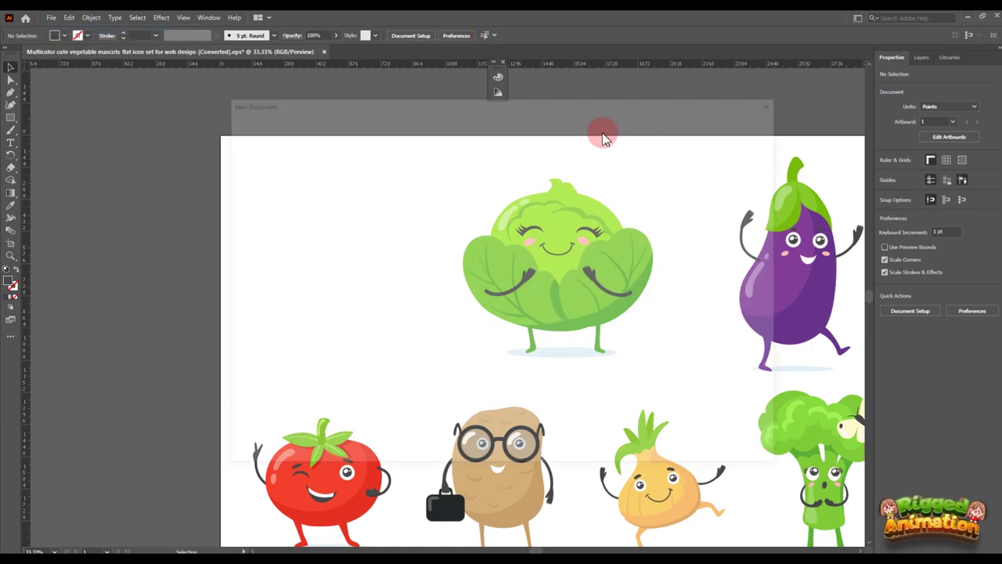
pyautogui.click(550, 221)
pyautogui.click(713, 452)
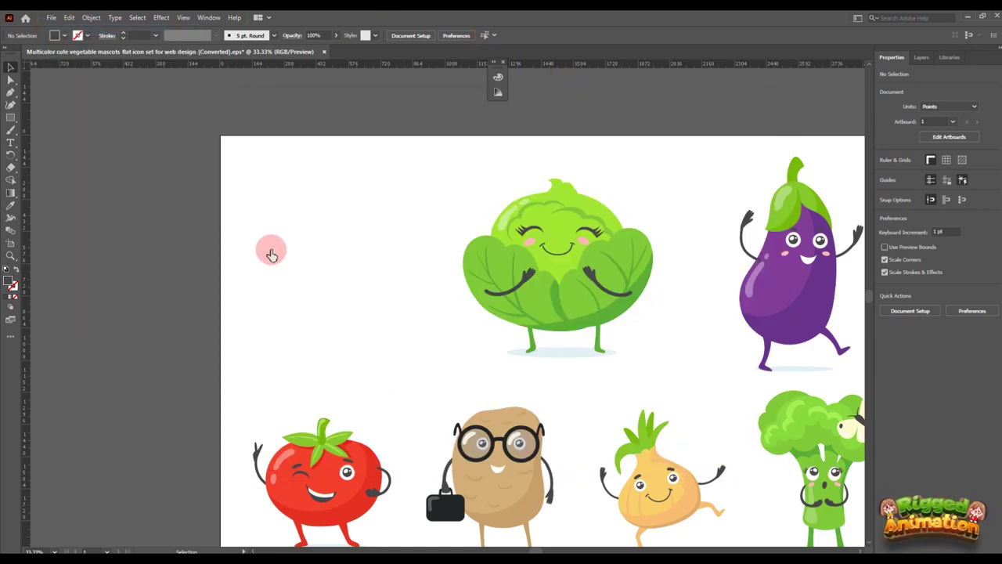
pyautogui.hotkey('ctrl', 'v')
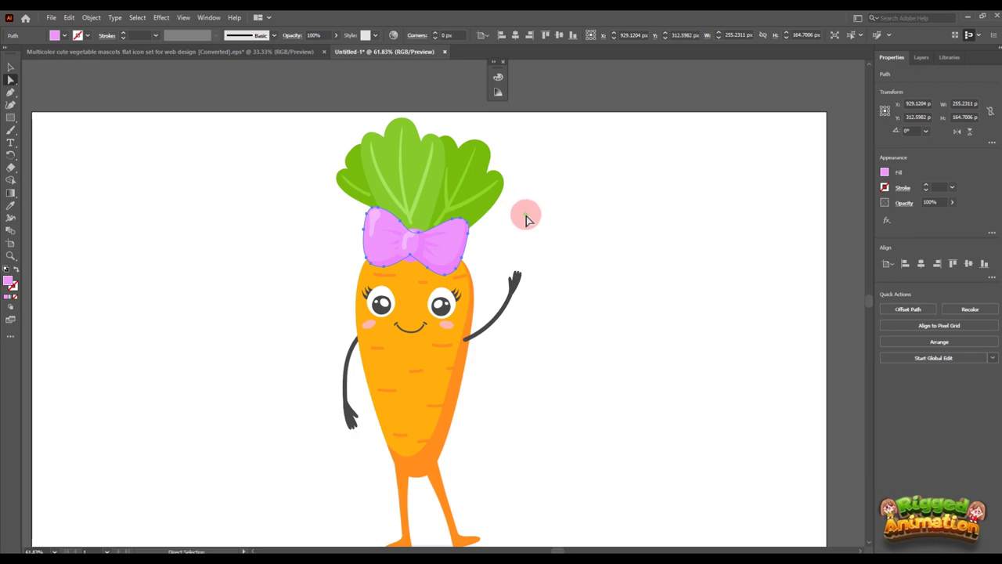
# Cut the green leaves out of the carrot group and paste them in place on a new layer
pyautogui.click(412, 180)
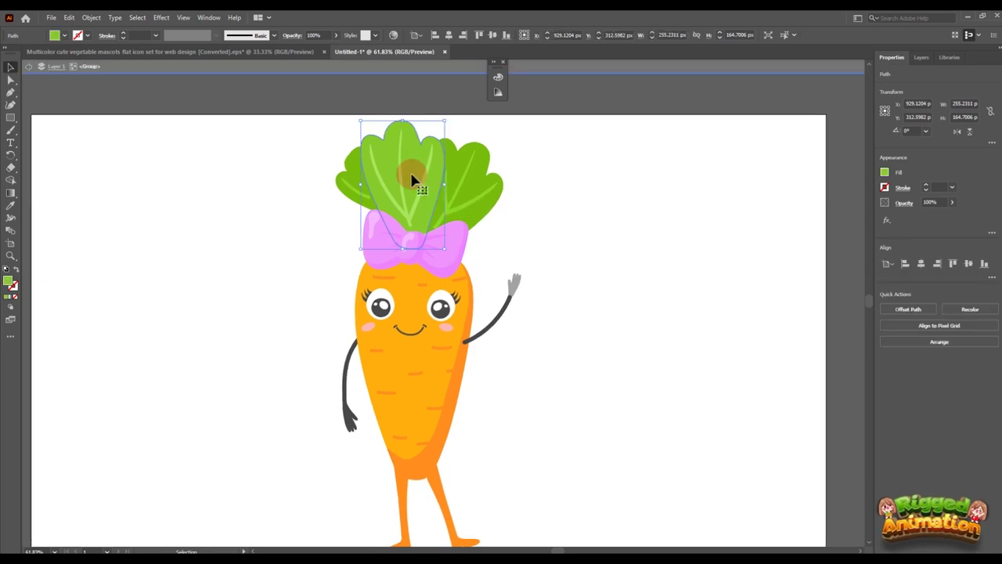
pyautogui.moveTo(314, 122); pyautogui.dragTo(518, 190)
pyautogui.hotkey('ctrl', 'x')
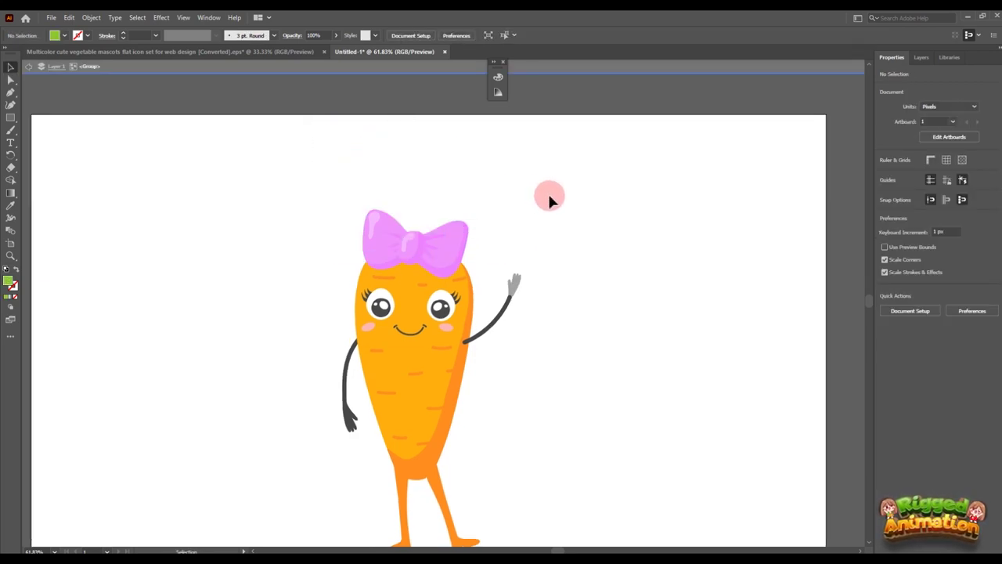
pyautogui.doubleClick(549, 195)
pyautogui.click(922, 57)
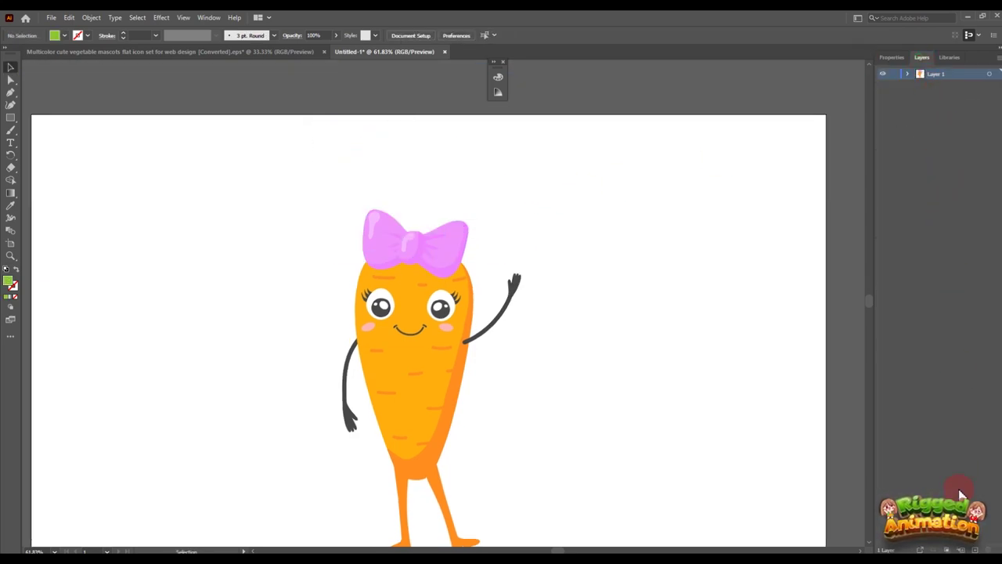
pyautogui.hotkey('ctrl', 'z')
pyautogui.click(577, 251)
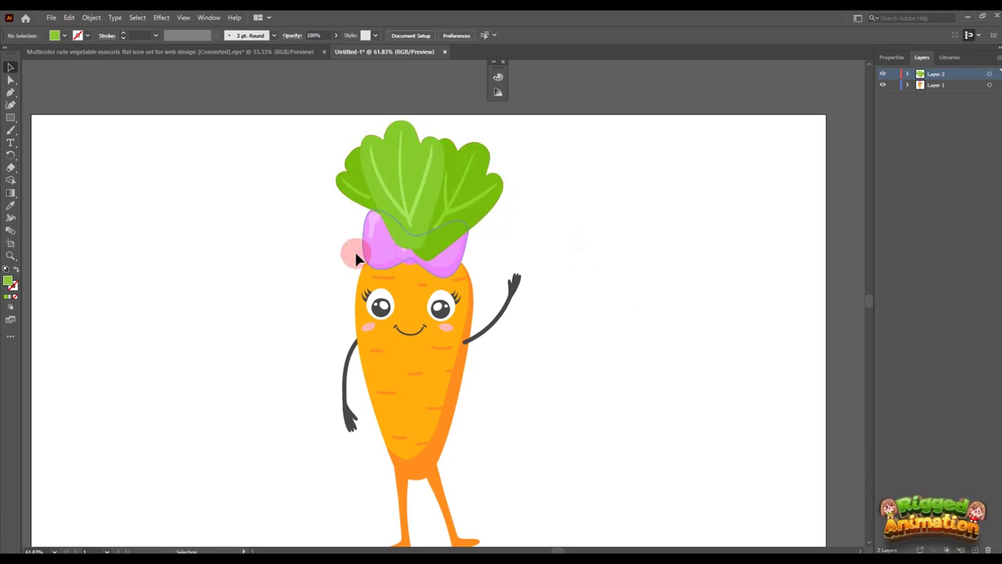
# Cut the pink bow out of the carrot group and paste it in place on a new layer above the leaves
pyautogui.doubleClick(381, 245)
pyautogui.moveTo(352, 213); pyautogui.dragTo(481, 246)
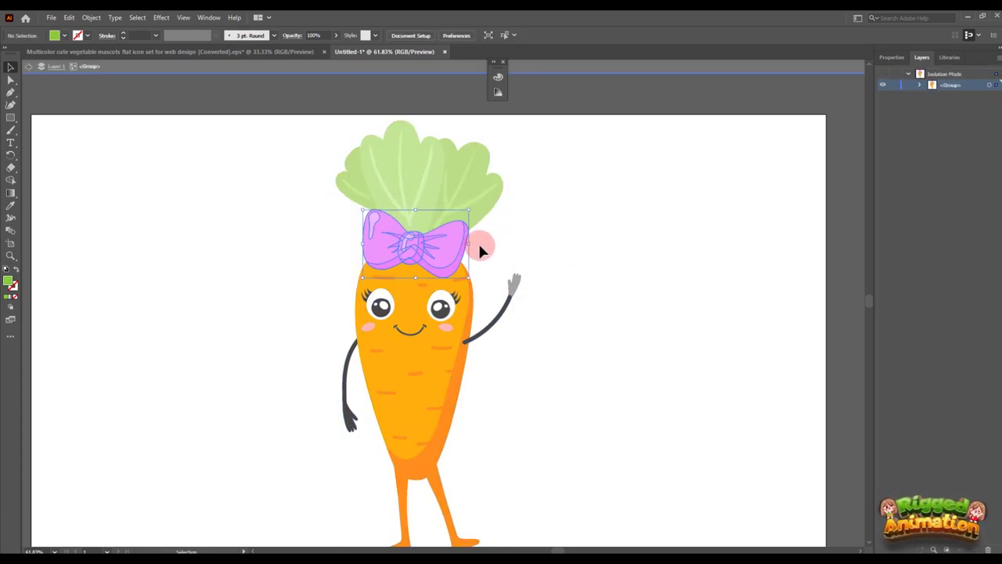
pyautogui.press('Delete')
pyautogui.doubleClick(530, 219)
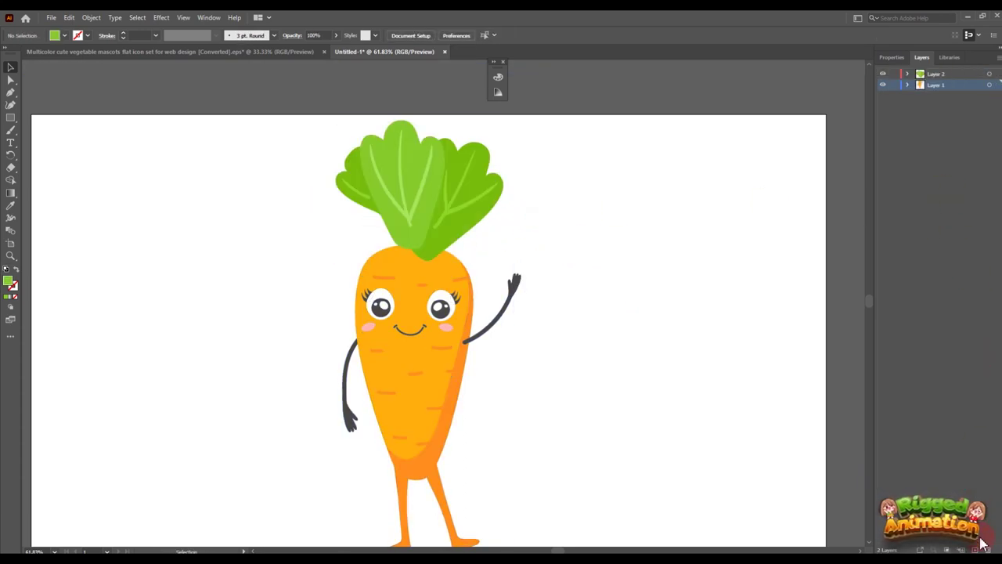
pyautogui.moveTo(936, 83); pyautogui.dragTo(937, 68)
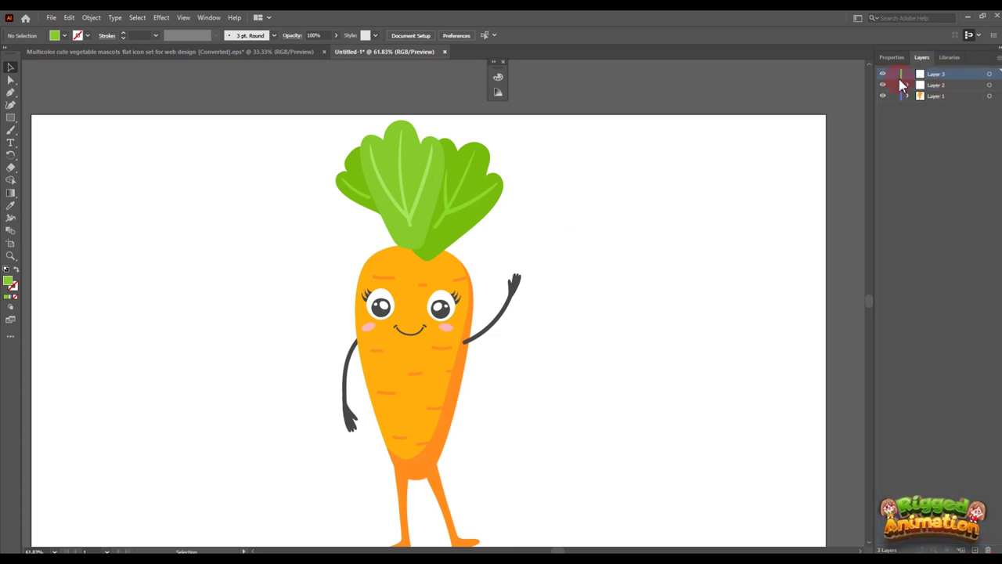
pyautogui.hotkey('ctrl', 'shift', 'v')
pyautogui.click(665, 183)
# Cut the left eye with its lashes out of the carrot group for placing in position on a new layer
pyautogui.scroll(-2, 470, 274)
pyautogui.click(410, 253)
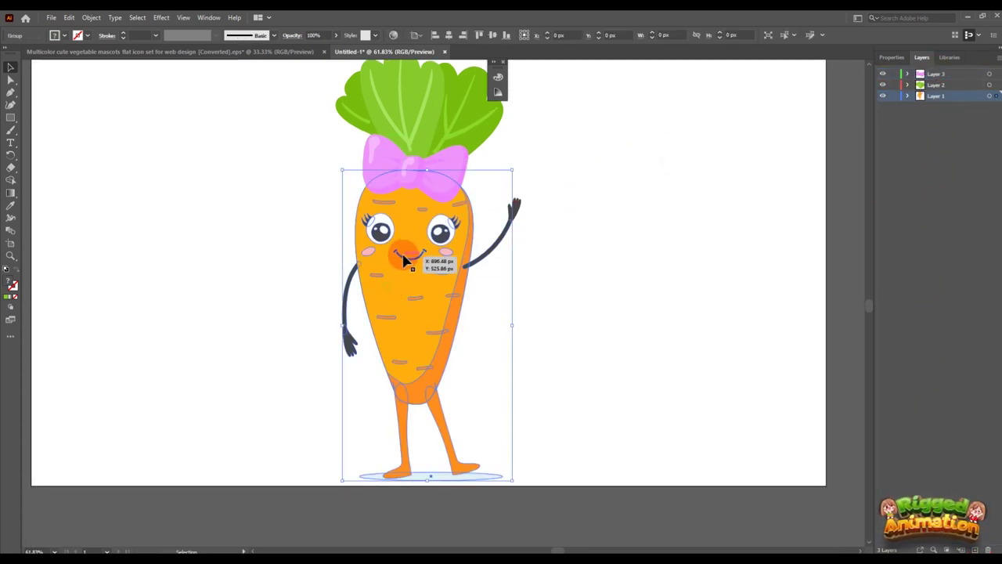
pyautogui.doubleClick(415, 296)
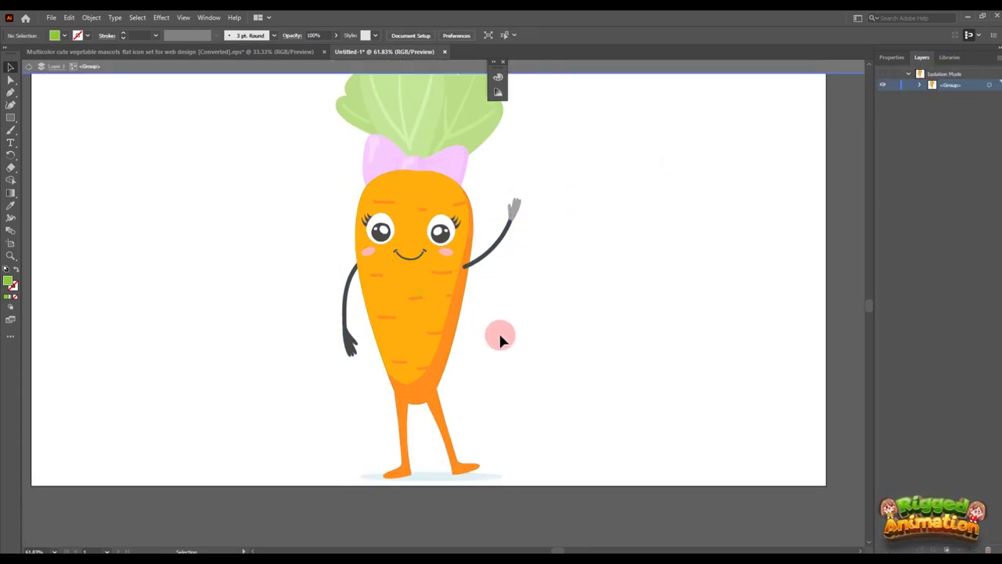
pyautogui.click(410, 227)
pyautogui.doubleClick(686, 238)
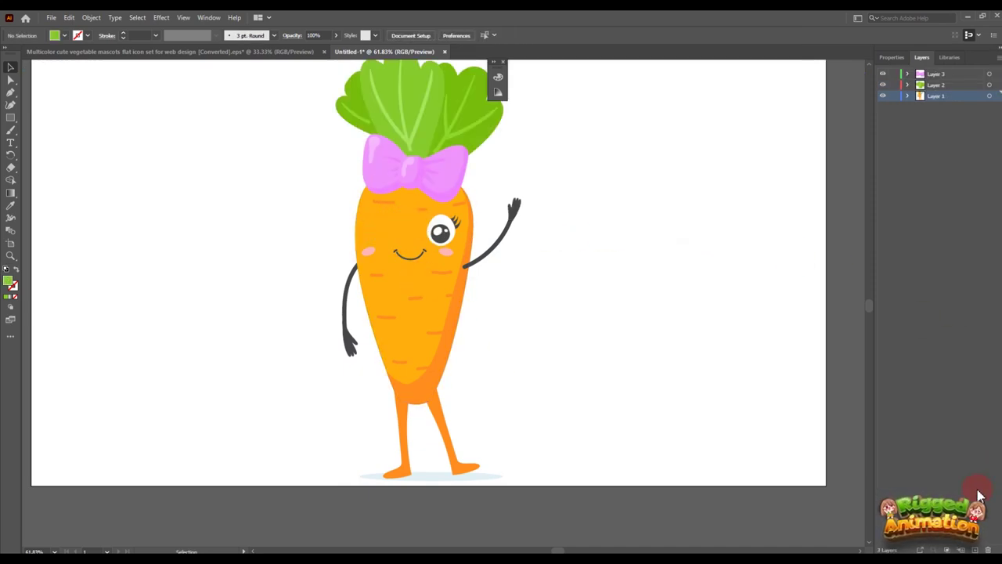
# Cut the right eye with its lashes out of the carrot group and paste it in place on its own new layer
pyautogui.click(458, 233)
pyautogui.doubleClick(445, 230)
pyautogui.doubleClick(604, 286)
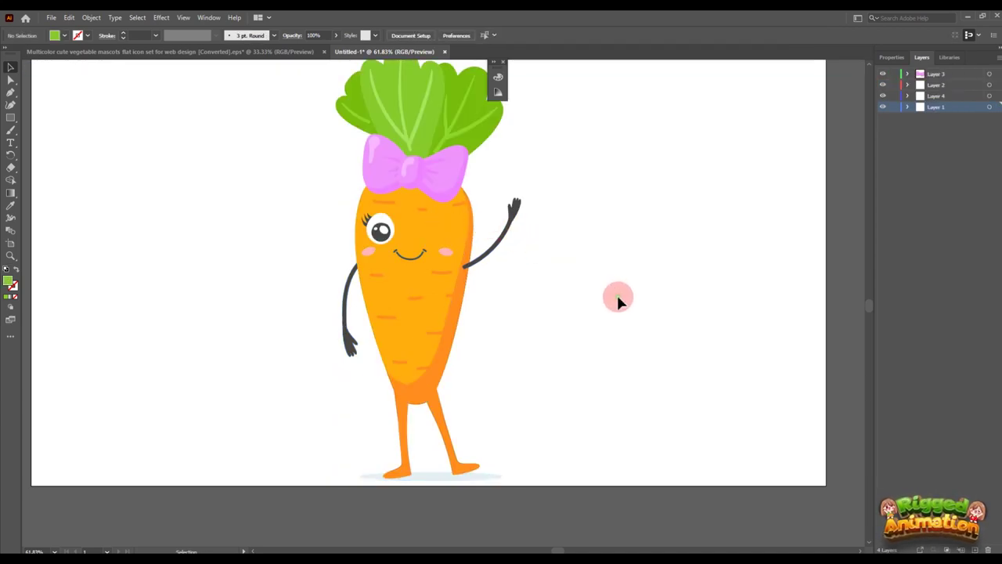
pyautogui.click(642, 331)
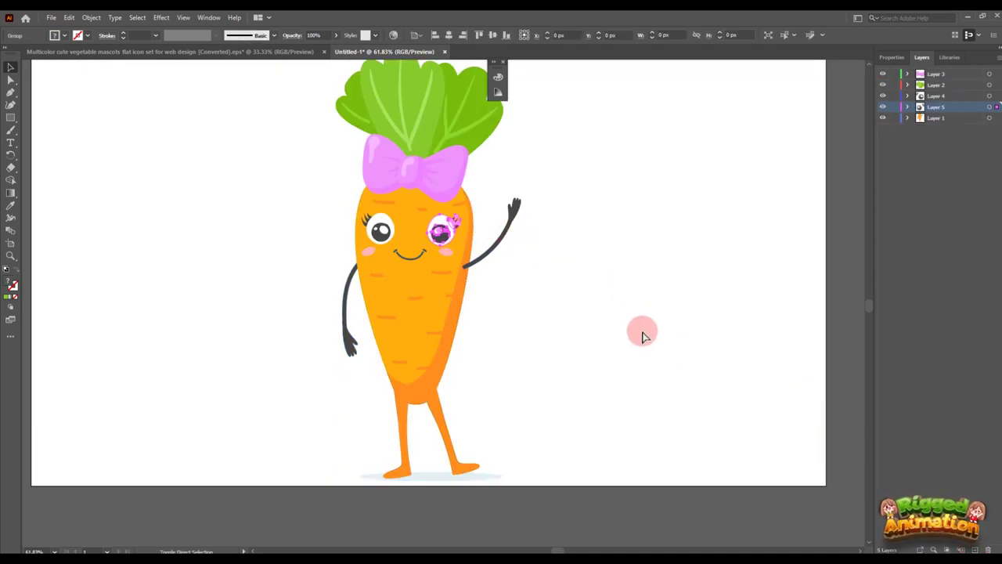
# Cut the smiling mouth out of the carrot group and paste it in place on a new layer above the body
pyautogui.click(418, 264)
pyautogui.doubleClick(419, 264)
pyautogui.click(417, 260)
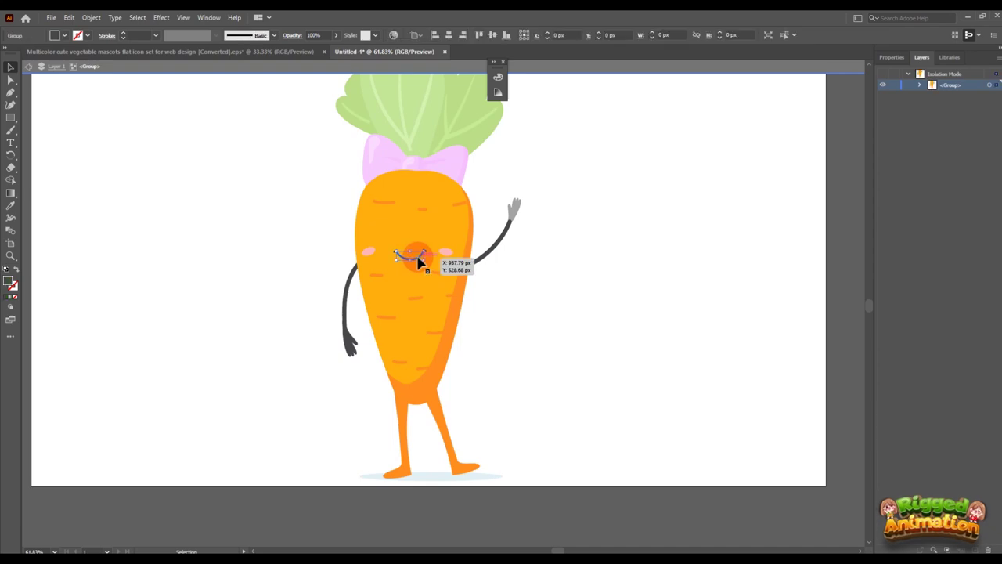
pyautogui.scroll(4, 419, 262)
pyautogui.press('Delete')
pyautogui.scroll(-4, 761, 423)
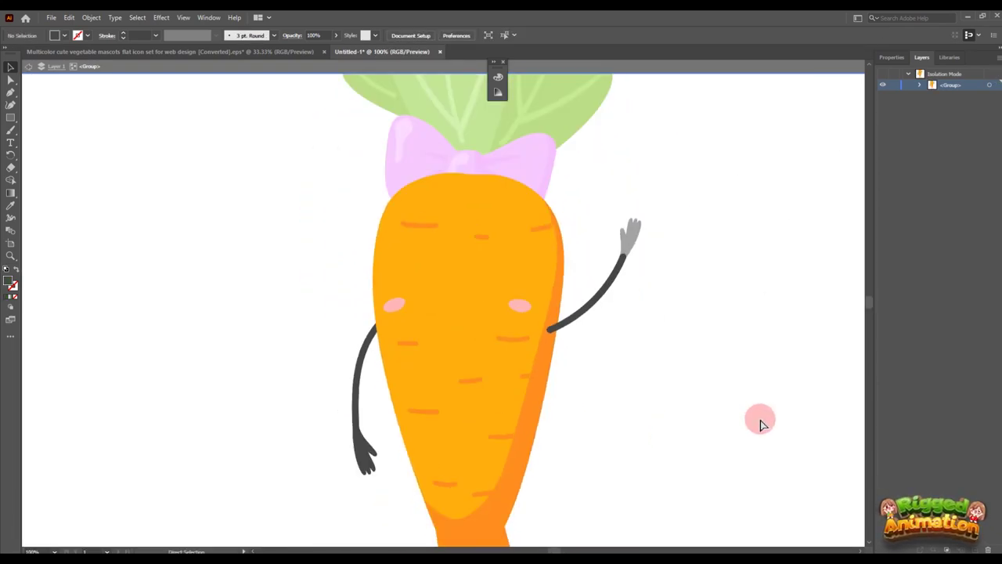
pyautogui.doubleClick(738, 407)
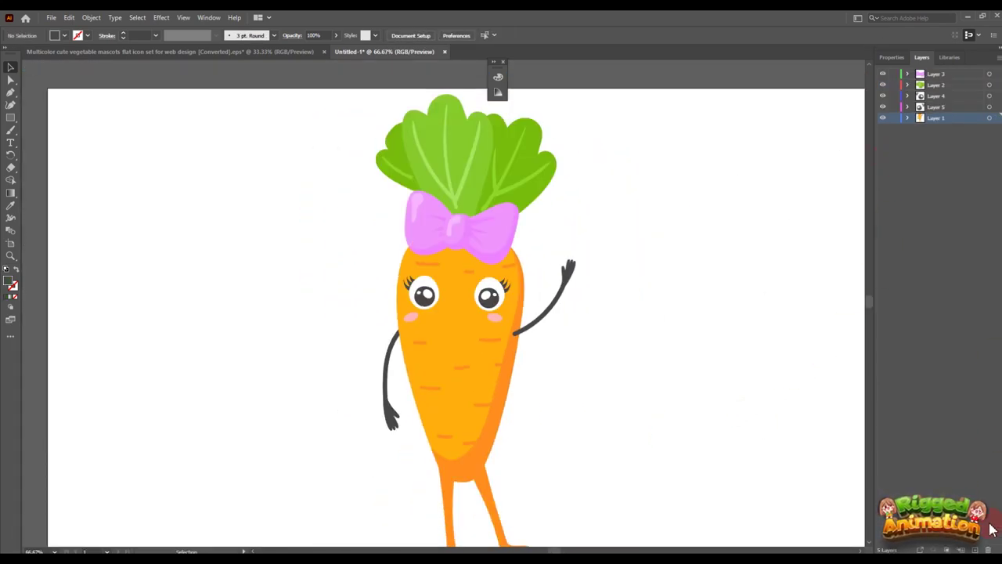
pyautogui.hotkey('ctrl', 'f')
pyautogui.click(667, 390)
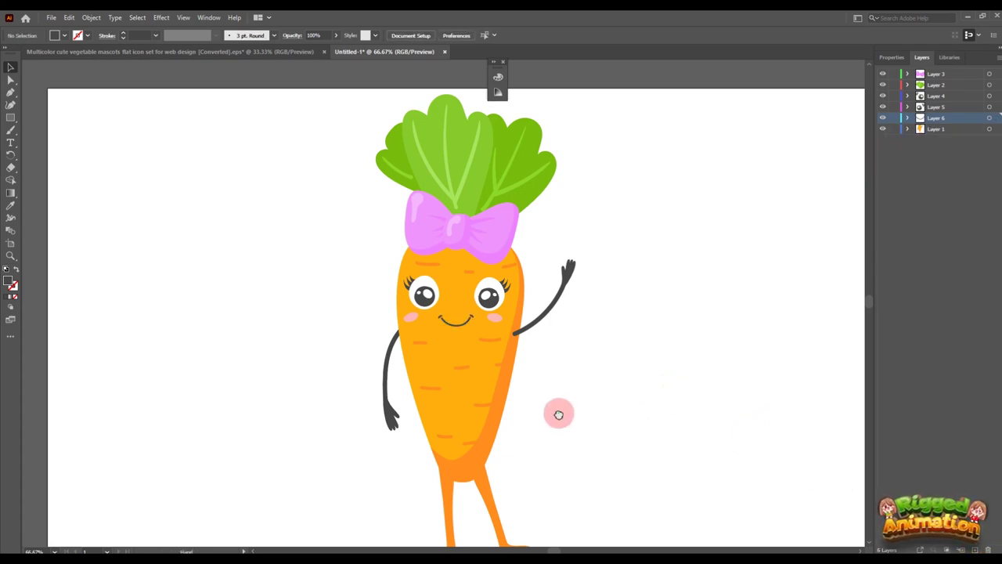
# Ungroup the carrot artwork and move its raised arm and hand, in place, onto a new layer above the body
pyautogui.moveTo(559, 413); pyautogui.dragTo(501, 404)
pyautogui.moveTo(493, 239); pyautogui.dragTo(540, 301)
pyautogui.click(541, 305)
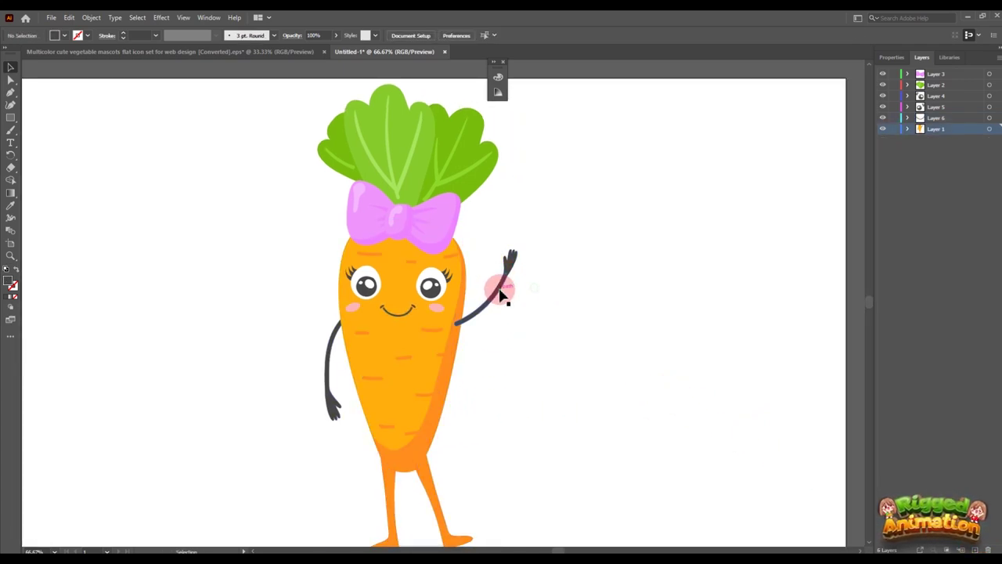
pyautogui.rightClick(502, 290)
pyautogui.click(530, 376)
pyautogui.click(496, 249)
pyautogui.press('Delete')
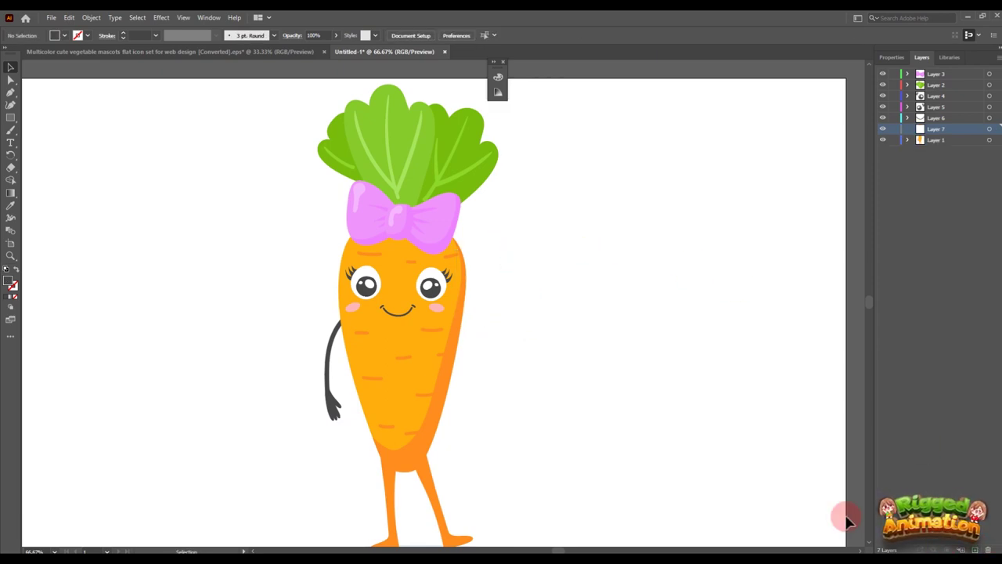
pyautogui.hotkey('ctrl', 'z')
# Cut the lowered arm with its hand and paste it in place on a new layer beneath the body layer
pyautogui.click(347, 446)
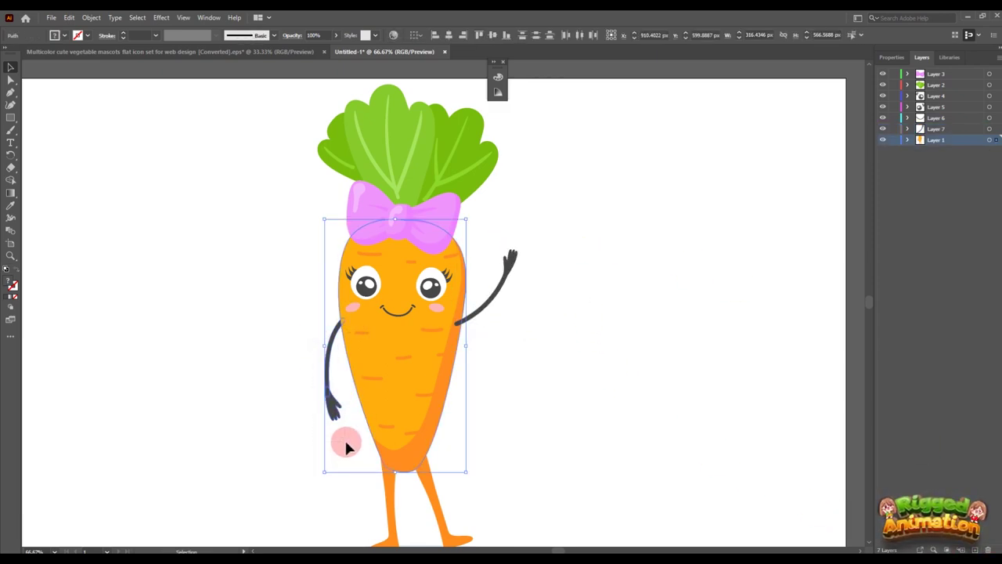
pyautogui.moveTo(347, 446); pyautogui.dragTo(308, 387)
pyautogui.press('Delete')
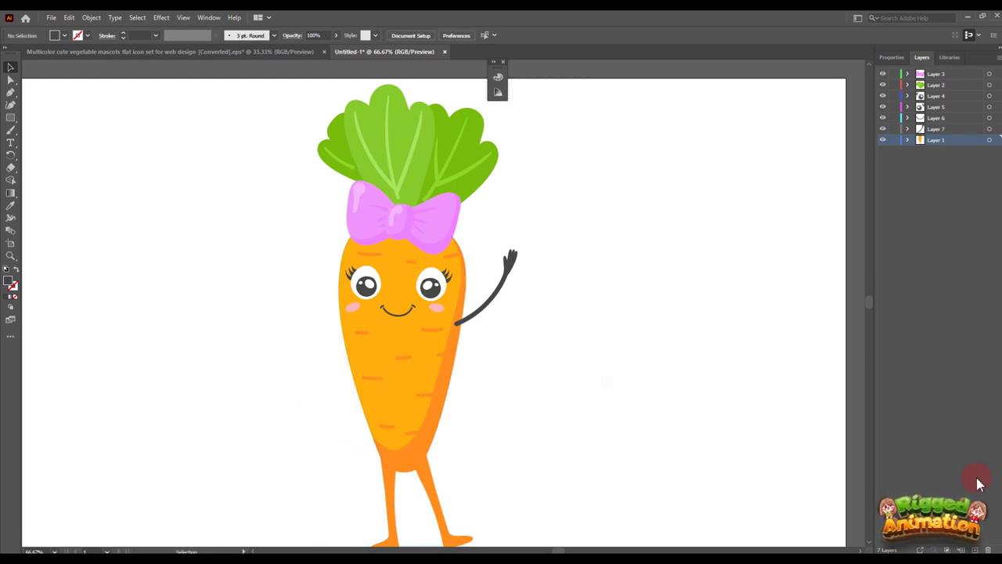
pyautogui.moveTo(938, 142); pyautogui.dragTo(942, 185)
pyautogui.hotkey('ctrl', 'f')
pyautogui.click(640, 300)
# Cut the right leg and paste it in place on a new layer directly above the body layer
pyautogui.scroll(-3, 507, 352)
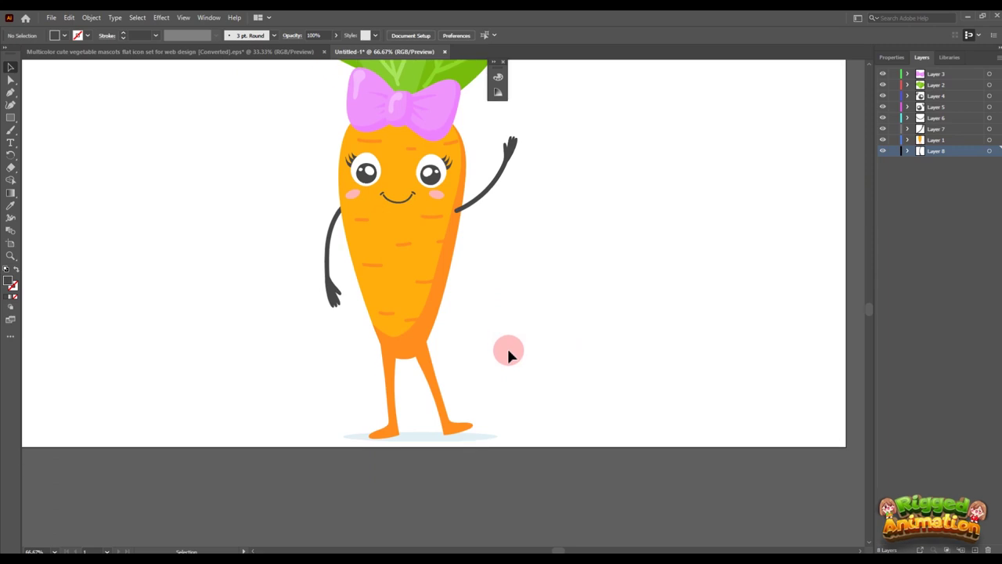
pyautogui.moveTo(465, 428); pyautogui.dragTo(469, 427)
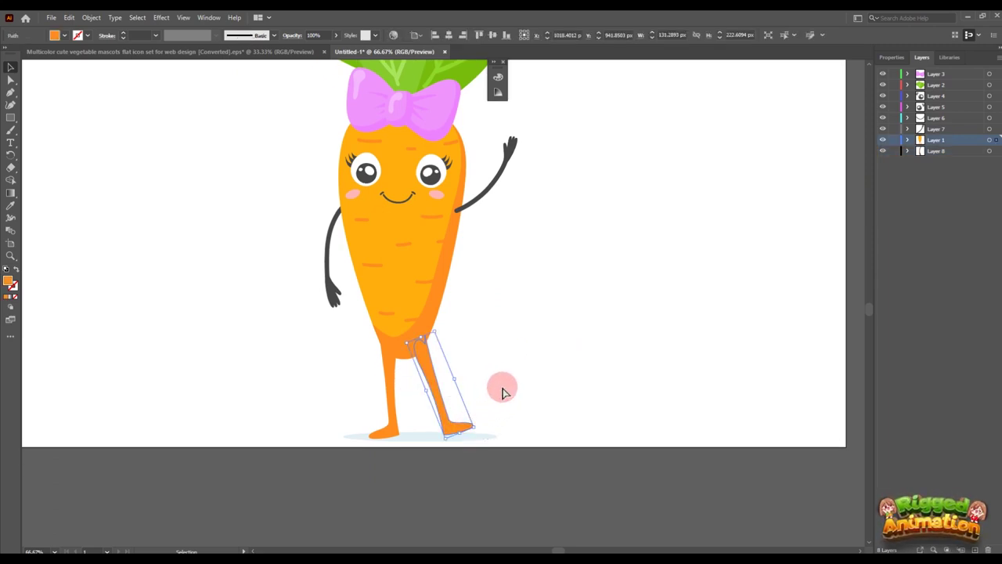
pyautogui.press('Delete')
pyautogui.click(975, 550)
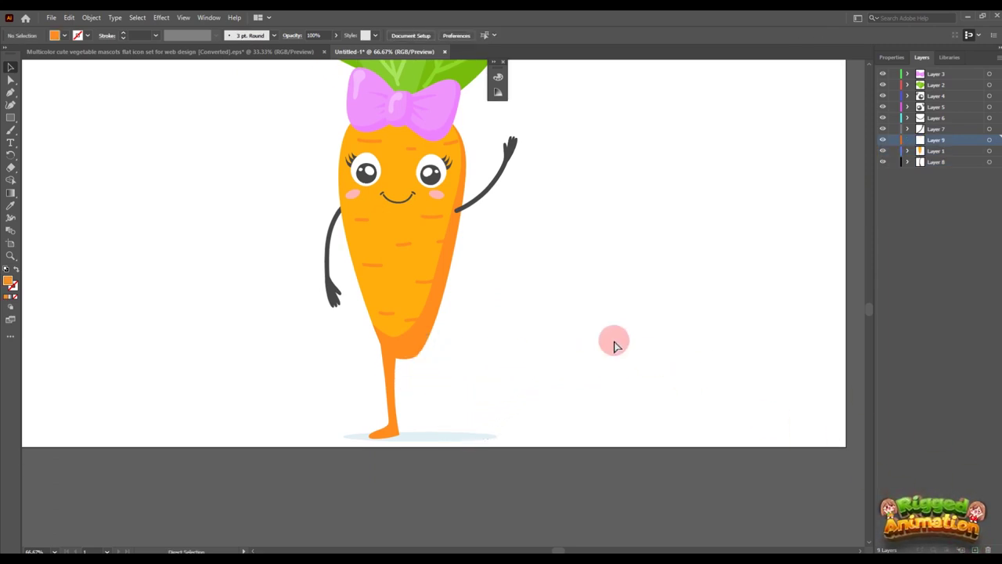
pyautogui.hotkey('ctrl', 'f')
# Cut the left leg and paste it in place on a new layer placed between the body and lowered arm layers
pyautogui.click(350, 398)
pyautogui.moveTo(414, 435); pyautogui.dragTo(415, 435)
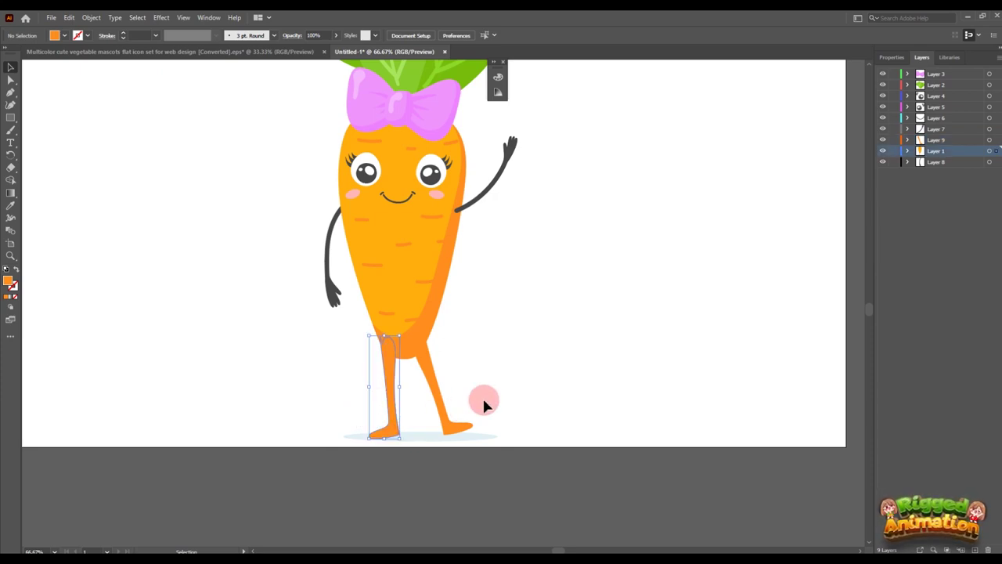
pyautogui.press('Delete')
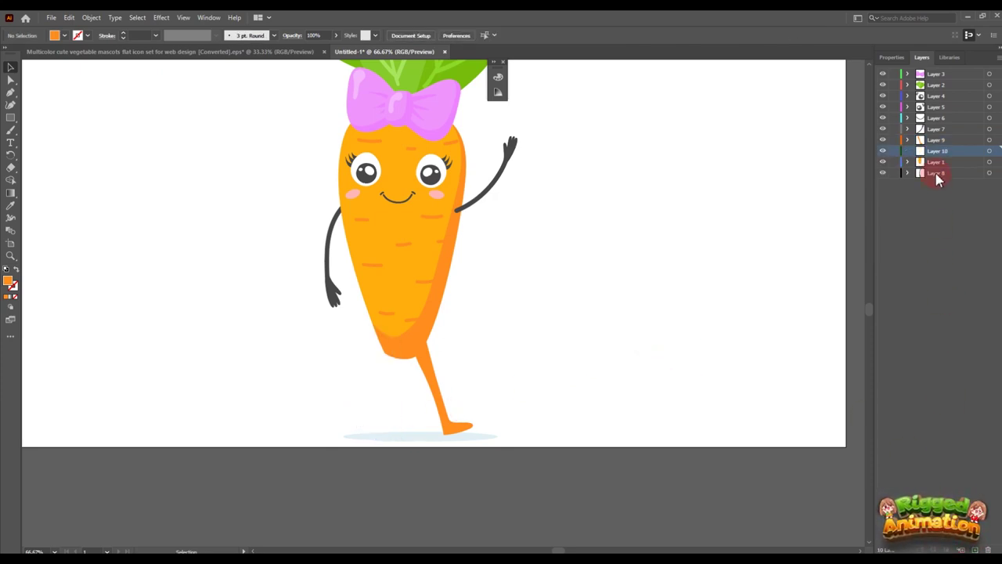
pyautogui.moveTo(939, 160); pyautogui.dragTo(935, 170)
pyautogui.hotkey('ctrl', 'f')
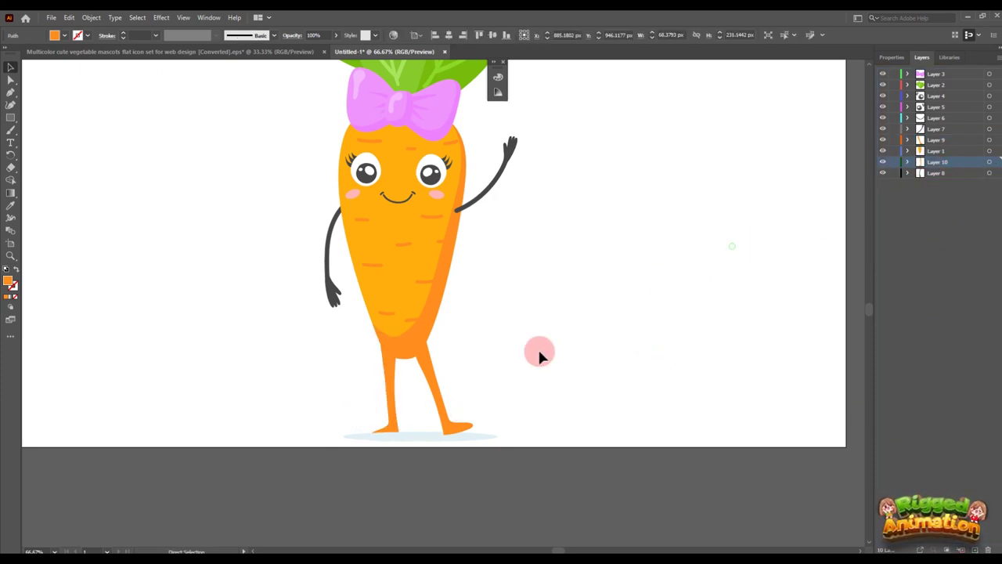
pyautogui.click(537, 351)
# Cut the ground shadow under the feet and paste it in place on a new layer at the bottom of the stack
pyautogui.click(410, 436)
pyautogui.hotkey('ctrl', 'x')
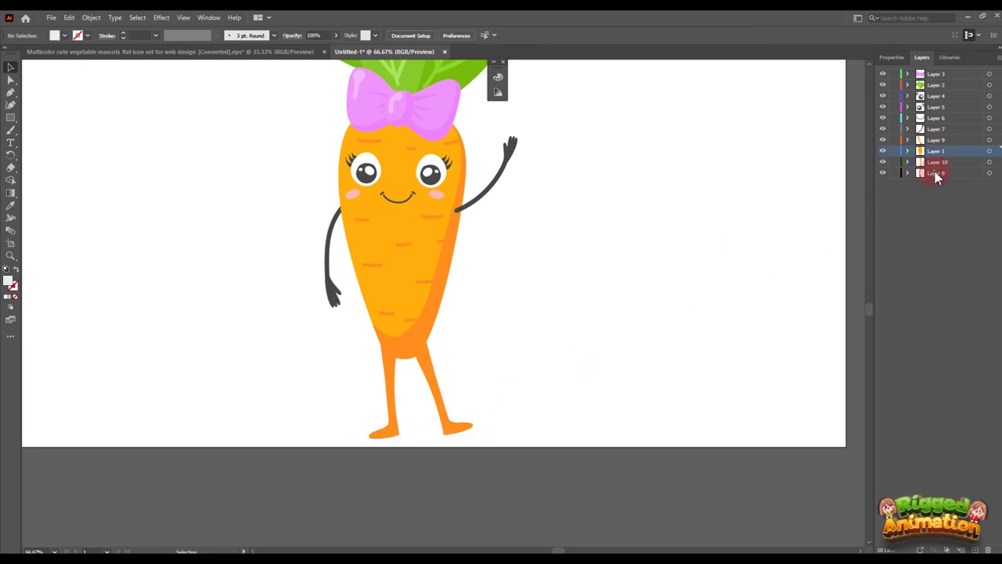
pyautogui.click(937, 173)
pyautogui.moveTo(937, 176); pyautogui.dragTo(938, 185)
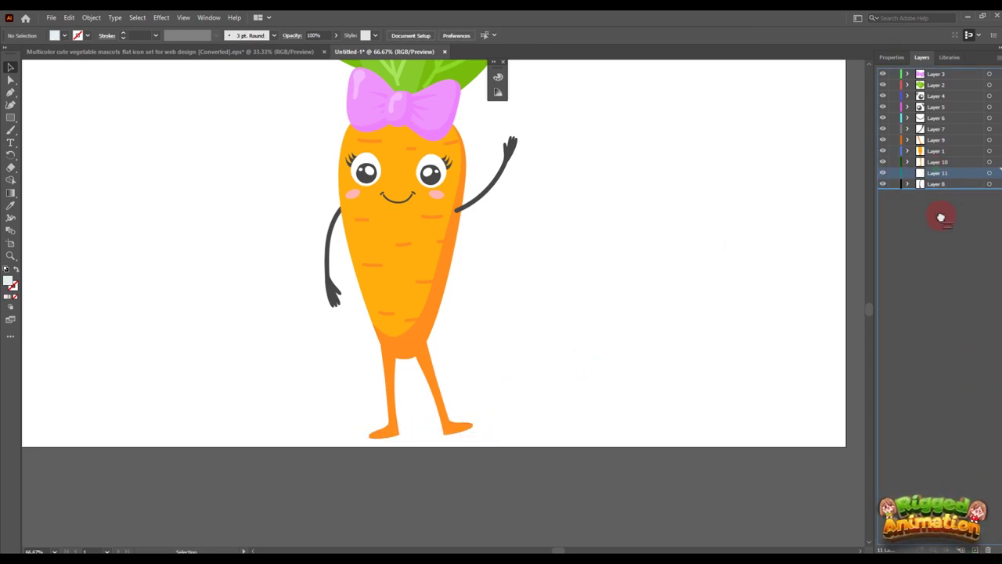
pyautogui.hotkey('ctrl', 'f')
pyautogui.click(752, 261)
# Identify the layer holding the carrot's body by toggling its visibility and rename it body
pyautogui.hotkey('ctrl', '-')
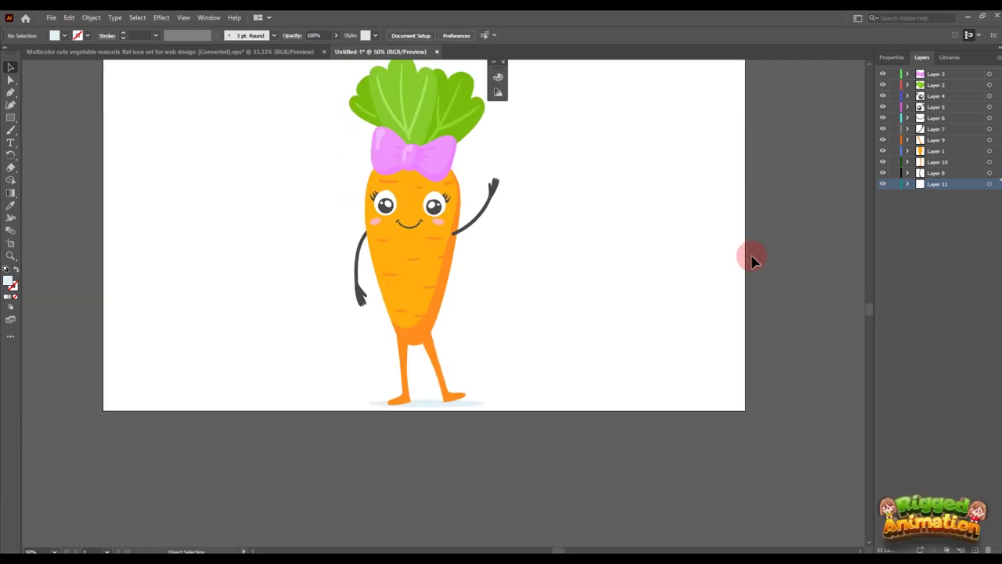
pyautogui.moveTo(584, 237); pyautogui.dragTo(662, 321)
pyautogui.click(501, 371)
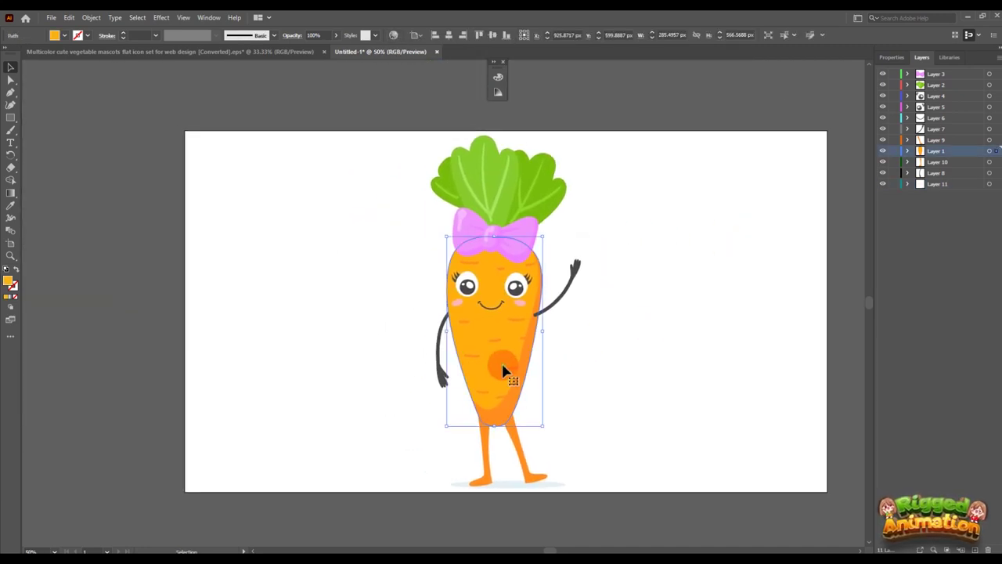
pyautogui.hotkey('ctrl', '+')
pyautogui.click(883, 150)
pyautogui.click(883, 150)
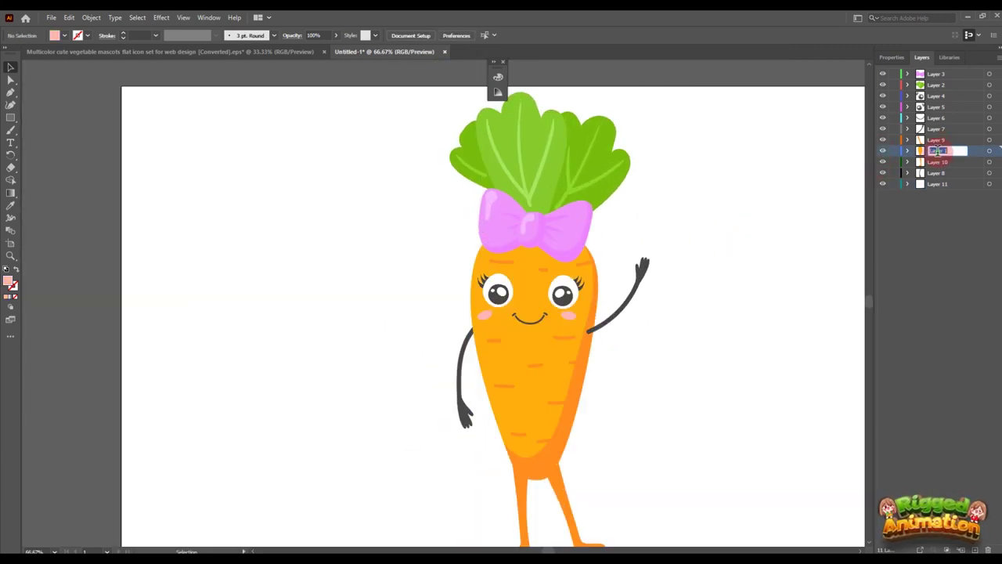
pyautogui.scroll(-3, 791, 215)
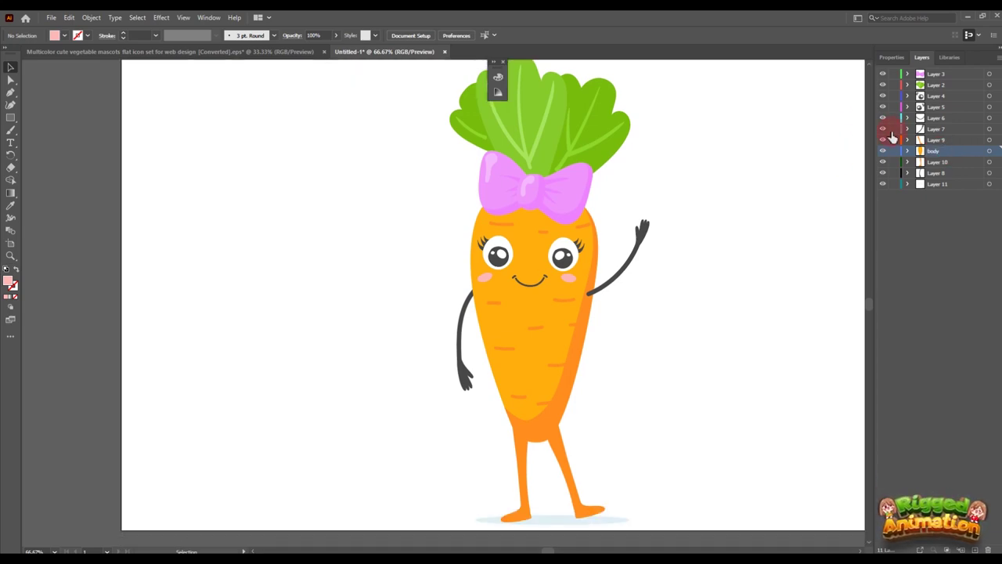
# Check which part Layer 9 holds by toggling its visibility and rename it leg r
pyautogui.click(883, 139)
pyautogui.click(883, 139)
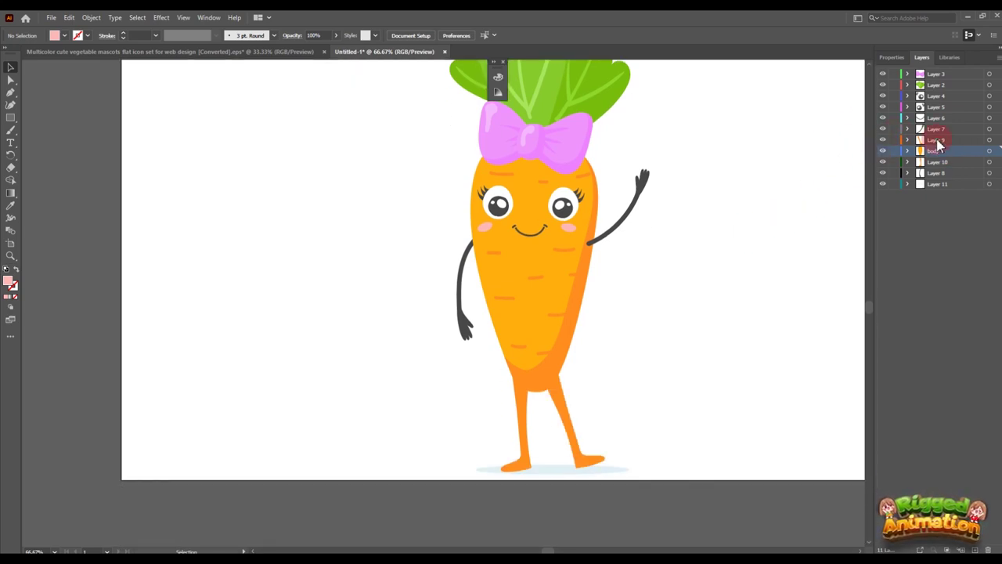
pyautogui.doubleClick(936, 139)
pyautogui.write('leg r')
# Rename the left leg's layer leg l and the lowered arm's layer hand l
pyautogui.click(938, 162)
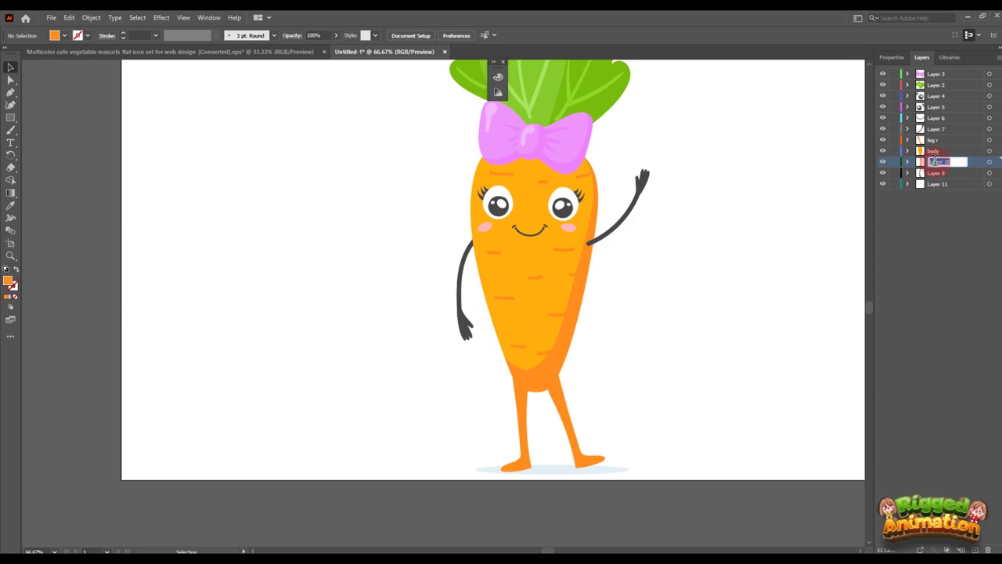
pyautogui.click(882, 173)
pyautogui.click(936, 173)
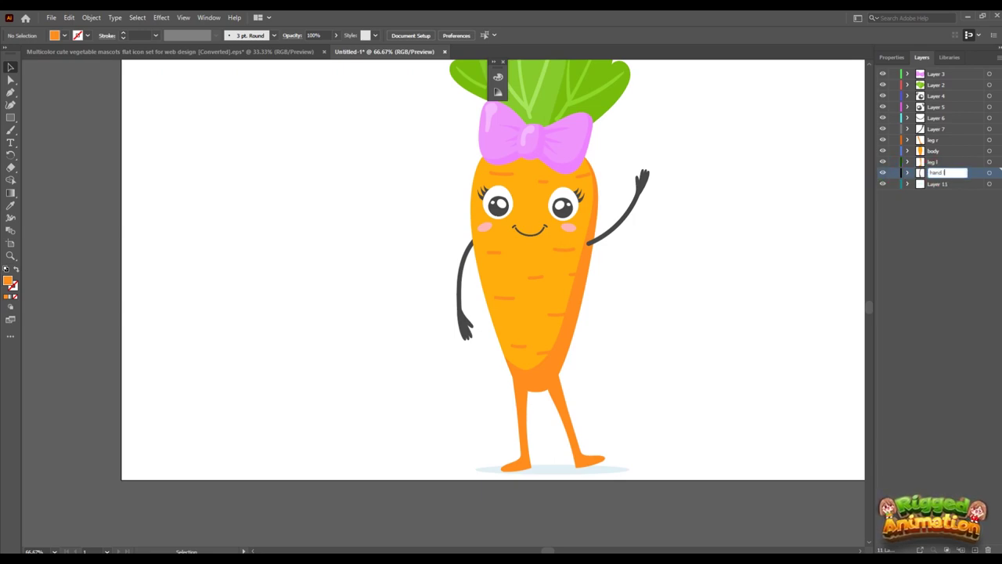
# Rename the facial feature layers eye l, eye r and mouth
pyautogui.click(883, 96)
pyautogui.doubleClick(937, 95)
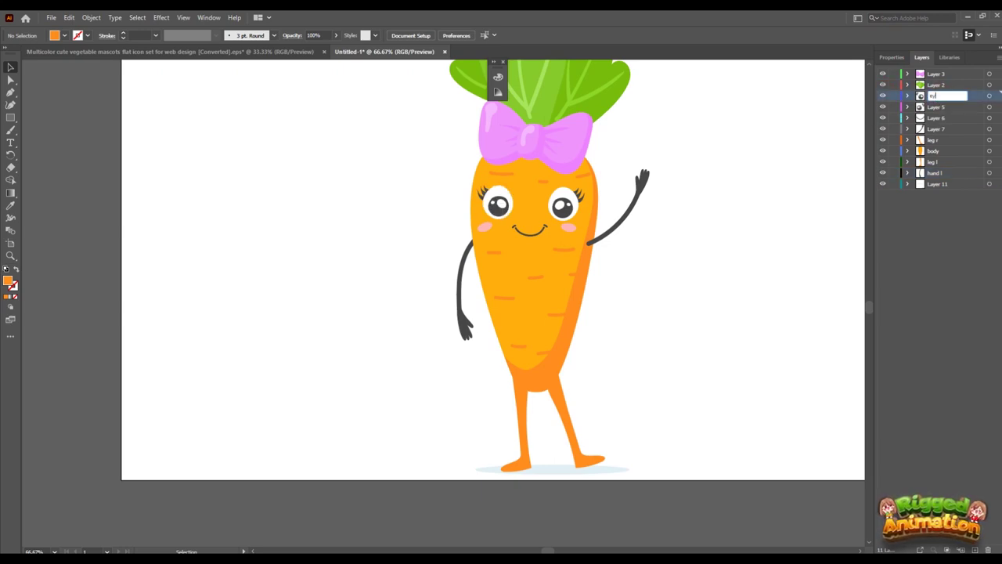
pyautogui.doubleClick(934, 107)
pyautogui.press('Return')
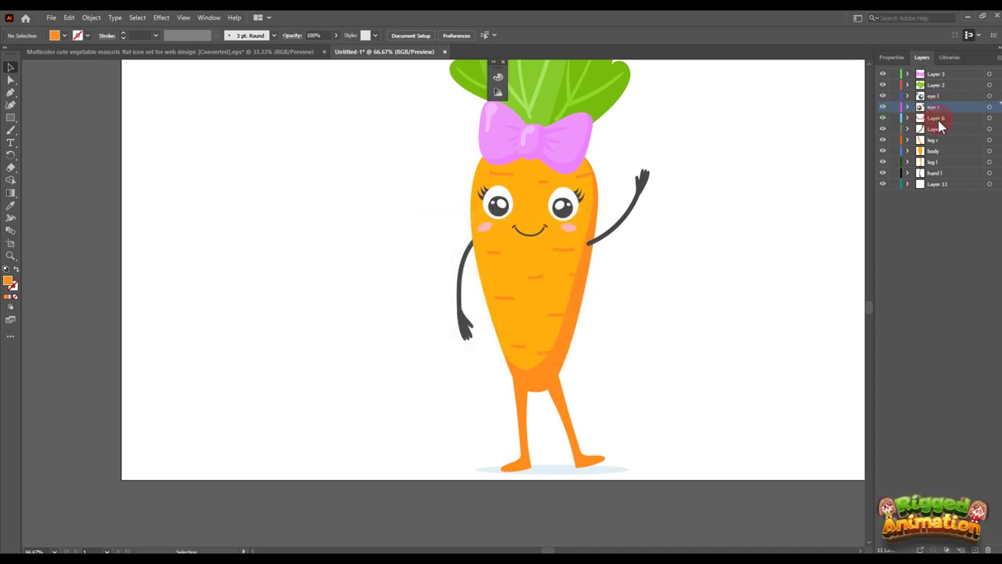
pyautogui.click(937, 119)
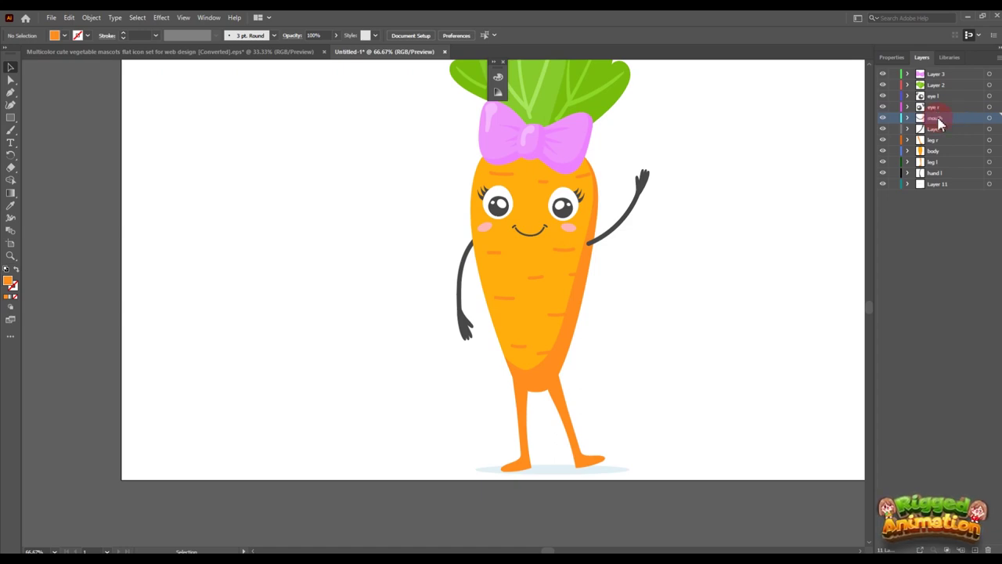
# Rename the green leaves' layer hair and the pink bow's layer bow
pyautogui.click(884, 85)
pyautogui.click(884, 85)
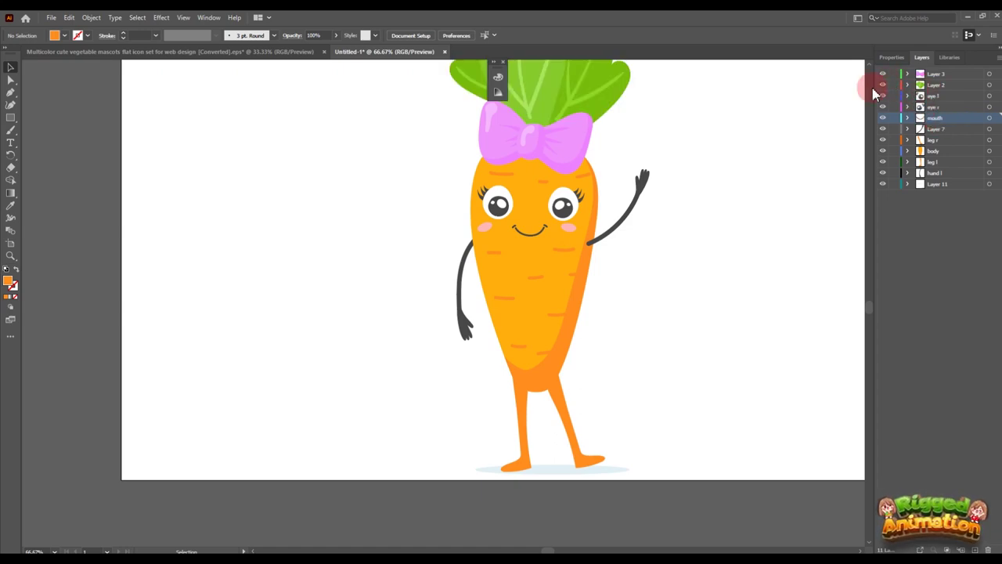
pyautogui.scroll(3, 642, 136)
pyautogui.doubleClick(936, 84)
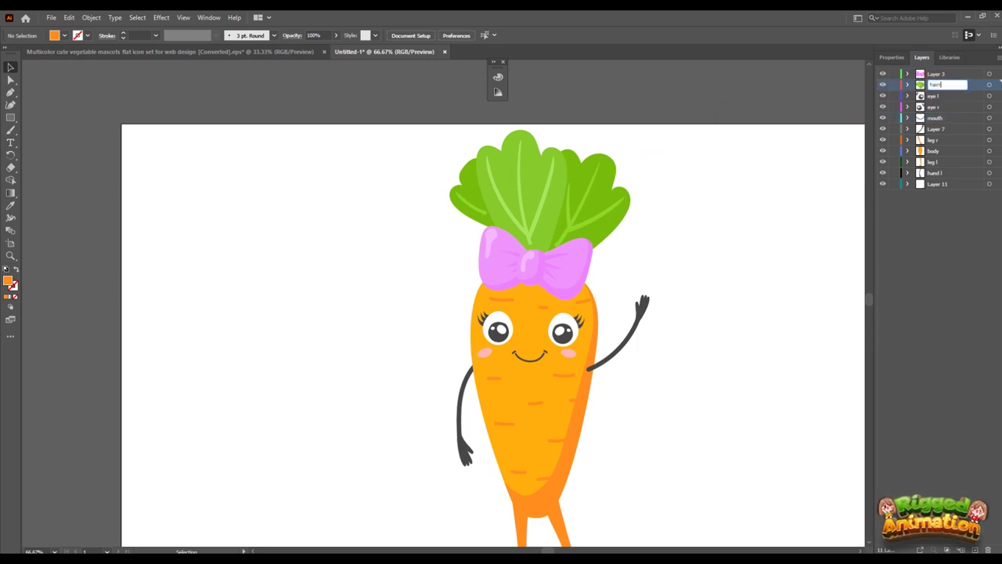
pyautogui.write('hair')
pyautogui.click(939, 75)
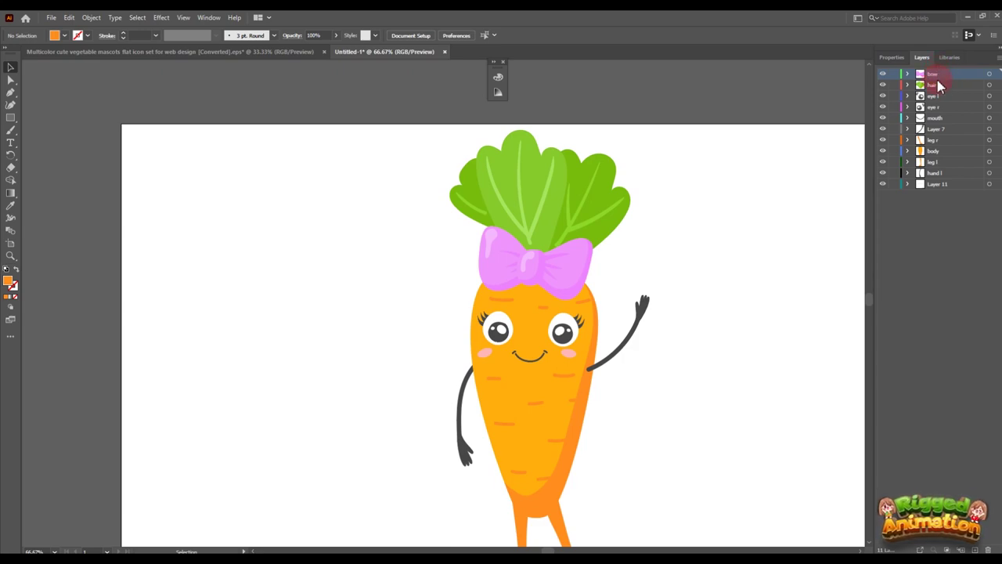
pyautogui.scroll(-4, 728, 258)
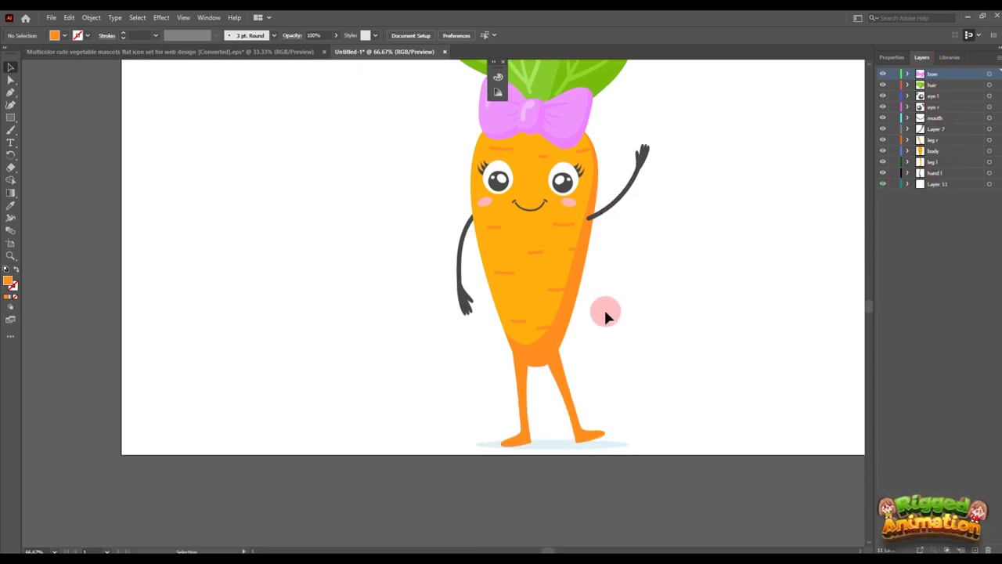
# Rename the ground shadow's layer shadow and the raised arm's Layer 7 hand r
pyautogui.click(883, 184)
pyautogui.doubleClick(936, 184)
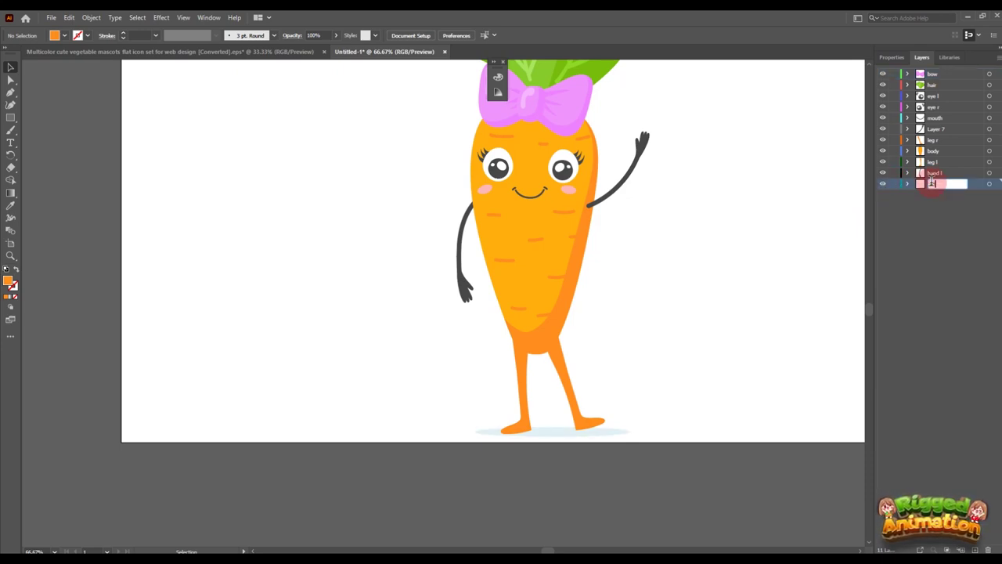
pyautogui.write('shado')
pyautogui.write('w')
pyautogui.press('Return')
pyautogui.click(936, 131)
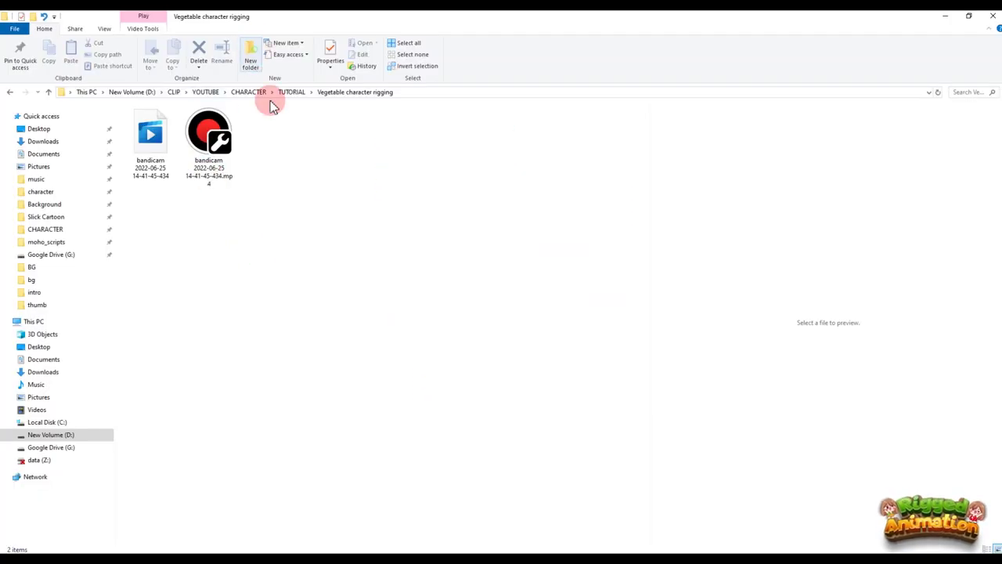
# Switch to File Explorer, create a folder named Carrot inside Vegetable character rigging and open it
pyautogui.hotkey('ctrl', 'shift', 'n')
pyautogui.write('c')
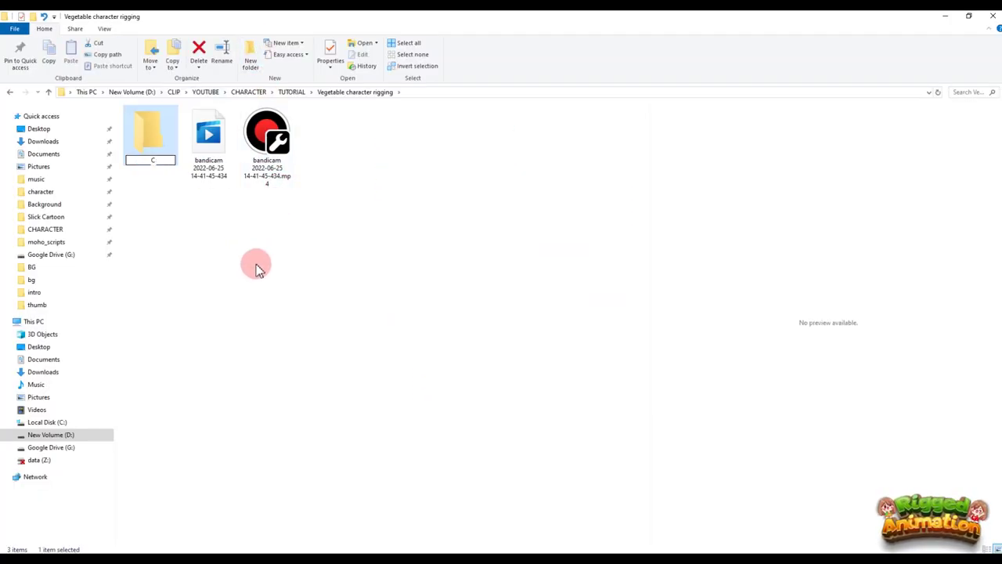
pyautogui.write('Carrot')
pyautogui.press('Return')
pyautogui.doubleClick(157, 143)
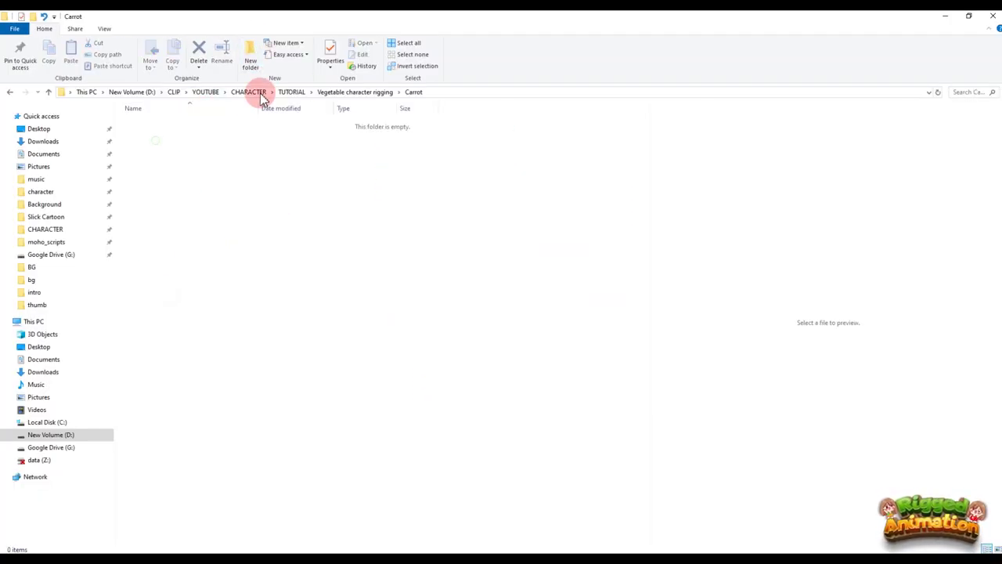
pyautogui.click(470, 92)
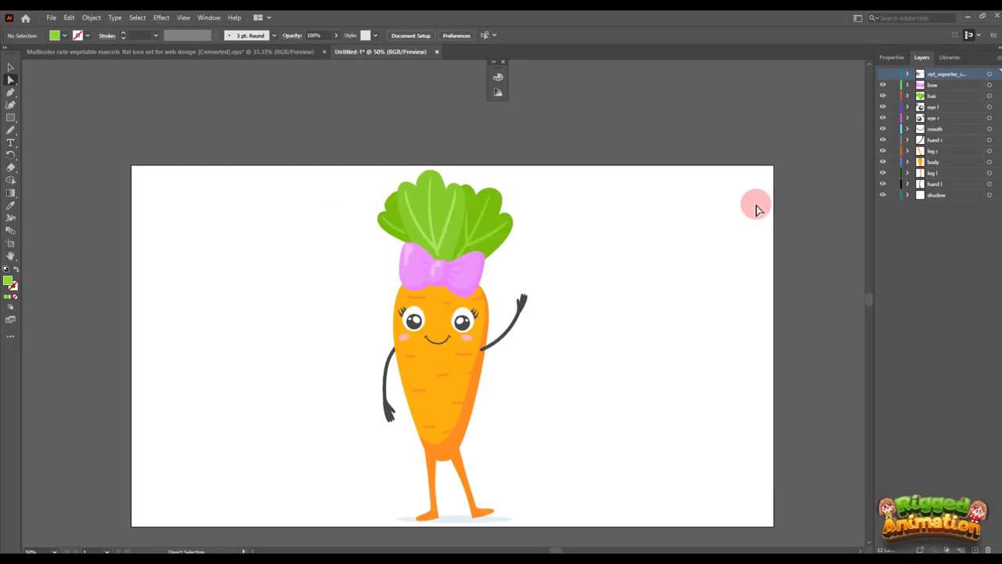
# Narrow the artboard around the carrot to about 527 px wide and delete the nyt_exporter_info layer with its artwork
pyautogui.scroll(-1, 765, 147)
pyautogui.click(11, 245)
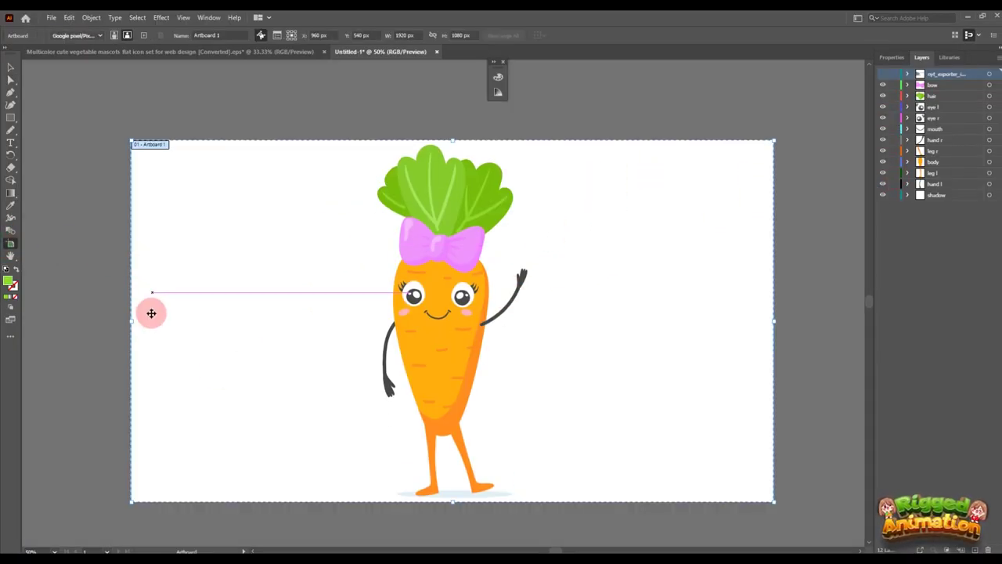
pyautogui.moveTo(133, 324); pyautogui.dragTo(362, 313)
pyautogui.moveTo(772, 320); pyautogui.dragTo(539, 338)
pyautogui.click(988, 549)
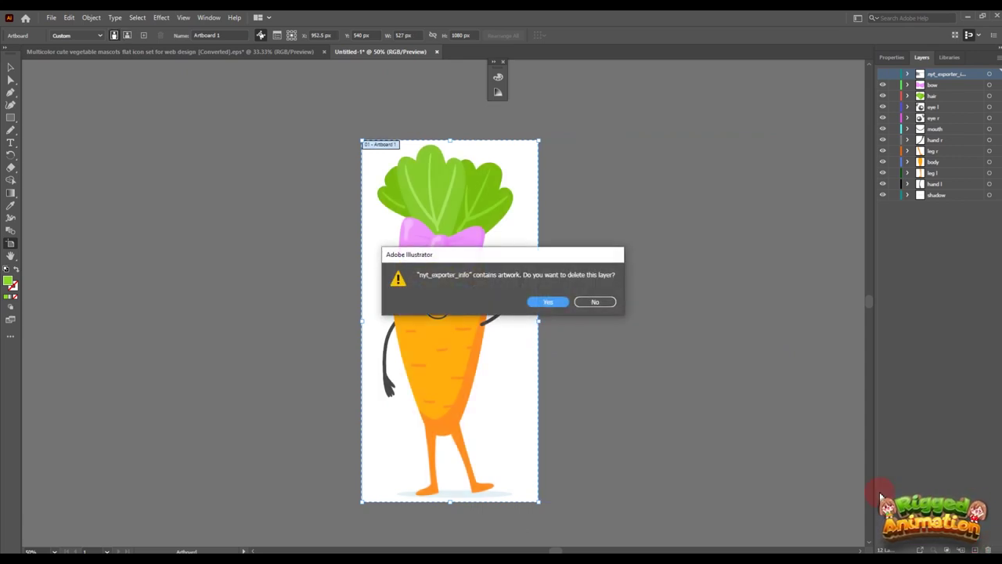
pyautogui.click(545, 304)
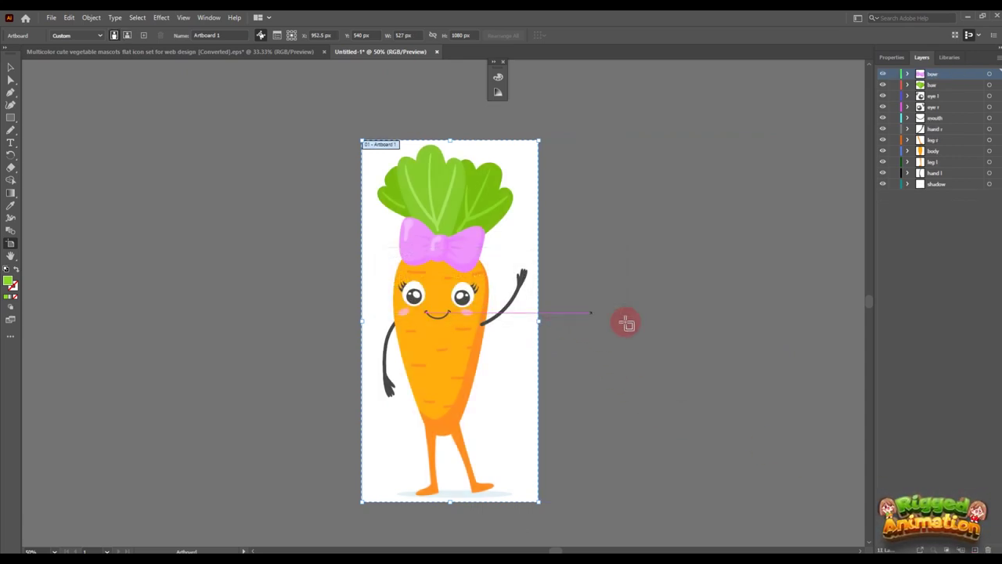
# Draw an unfilled, unstroked 527 x 1080 px rectangle covering the whole artboard on the bow layer
pyautogui.click(10, 119)
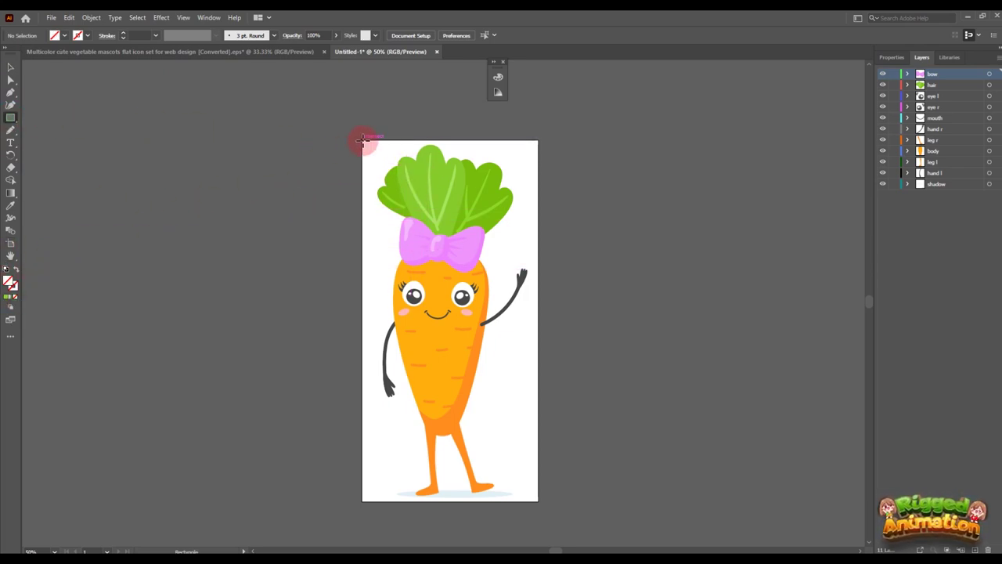
pyautogui.moveTo(368, 144); pyautogui.dragTo(539, 502)
pyautogui.press('v')
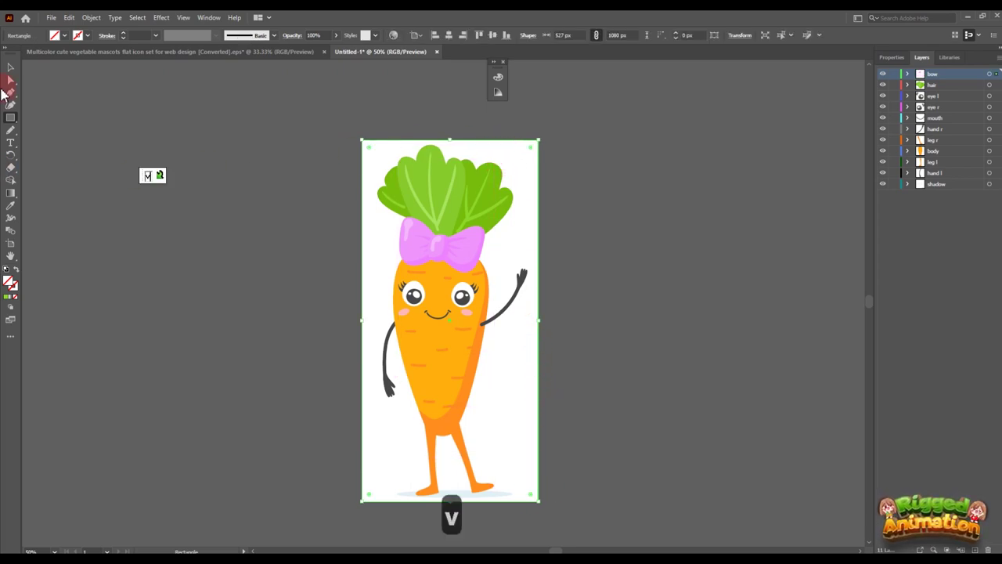
pyautogui.press('super+space')
pyautogui.press('v')
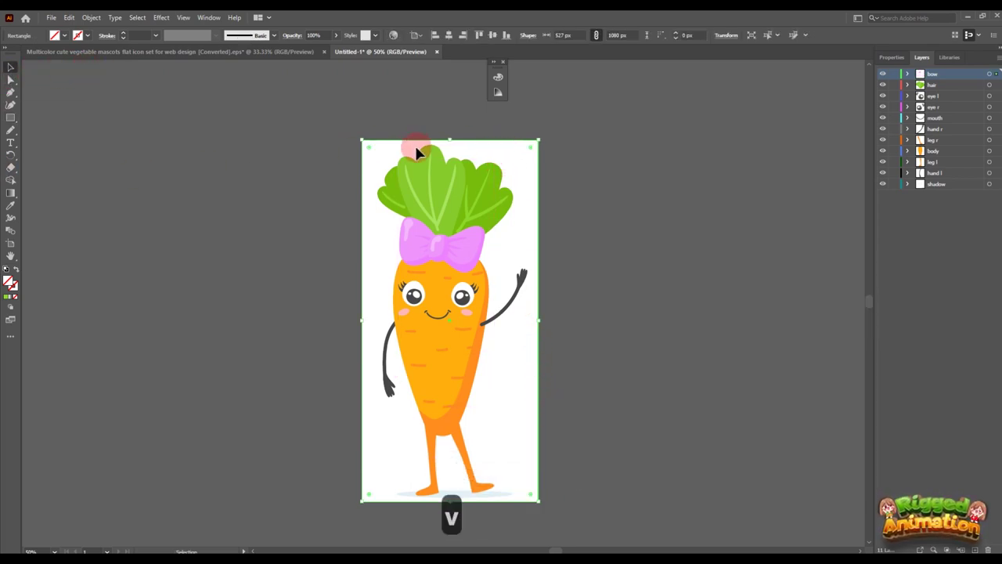
# Copy the artboard-sized rectangle and paste it in place onto the hair, eye l, eye r, mouth and hand r layers
pyautogui.hotkey('ctrl', 'c')
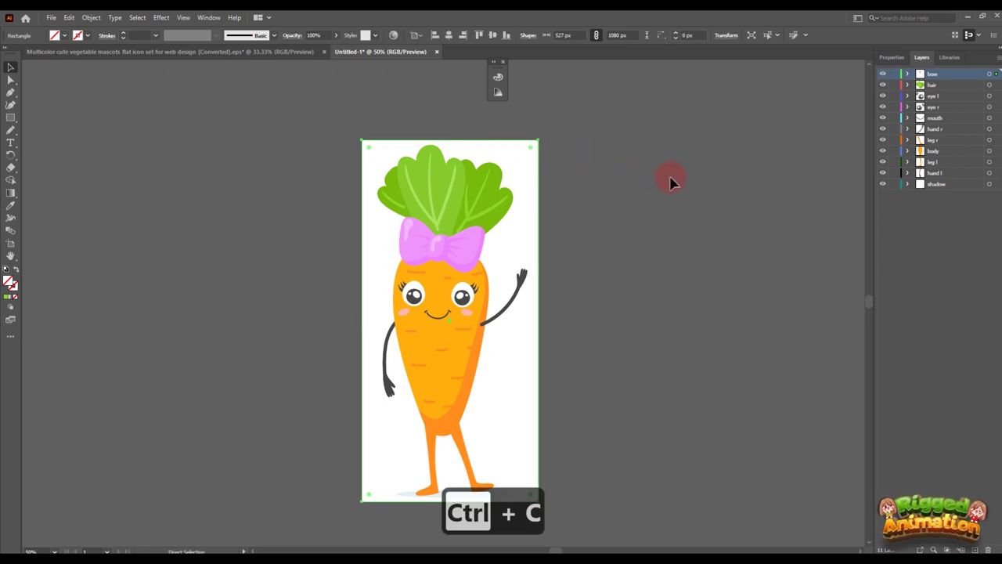
pyautogui.click(928, 84)
pyautogui.hotkey('ctrl', 'shift', 'v')
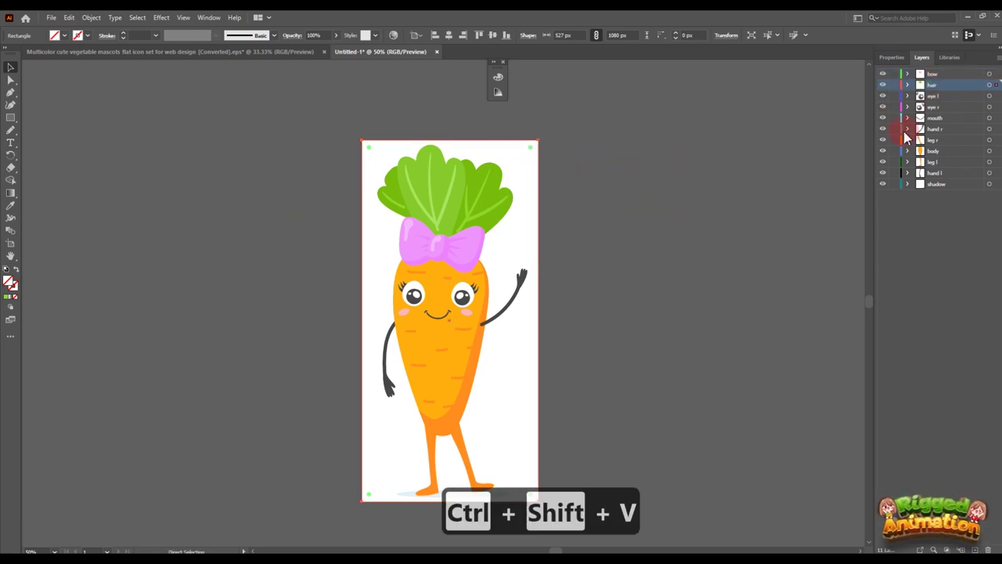
pyautogui.click(934, 95)
pyautogui.click(939, 106)
pyautogui.hotkey('ctrl', 'shift', 'v')
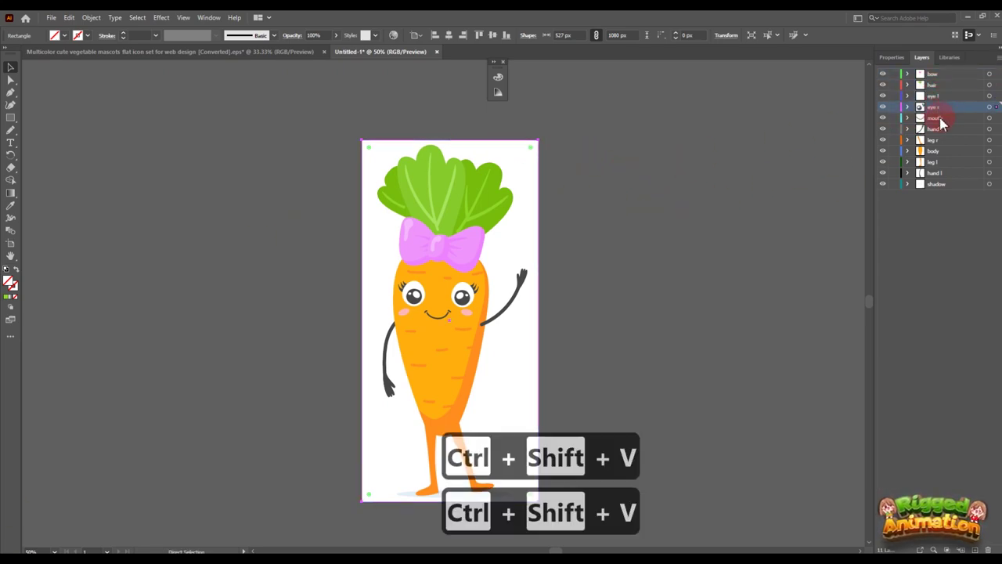
pyautogui.click(939, 118)
pyautogui.hotkey('ctrl', 'shift', 'v')
pyautogui.click(939, 128)
pyautogui.hotkey('ctrl', 'shift', 'v')
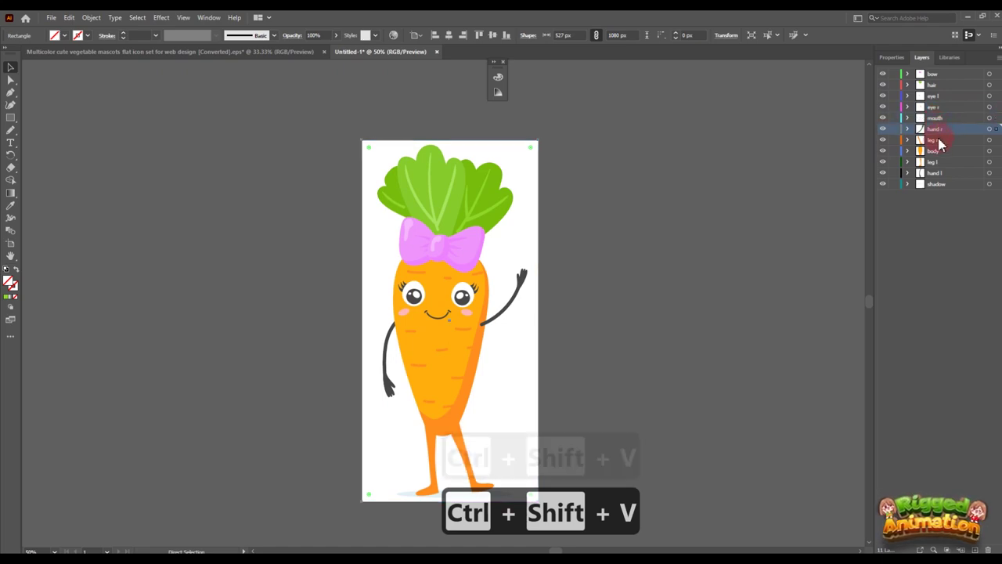
# Paste the rectangle in place onto the leg r, body, leg l, hand l and shadow layers, then deselect it
pyautogui.click(939, 139)
pyautogui.hotkey('ctrl', 'shift', 'v')
pyautogui.click(940, 150)
pyautogui.hotkey('ctrl', 'shift', 'v')
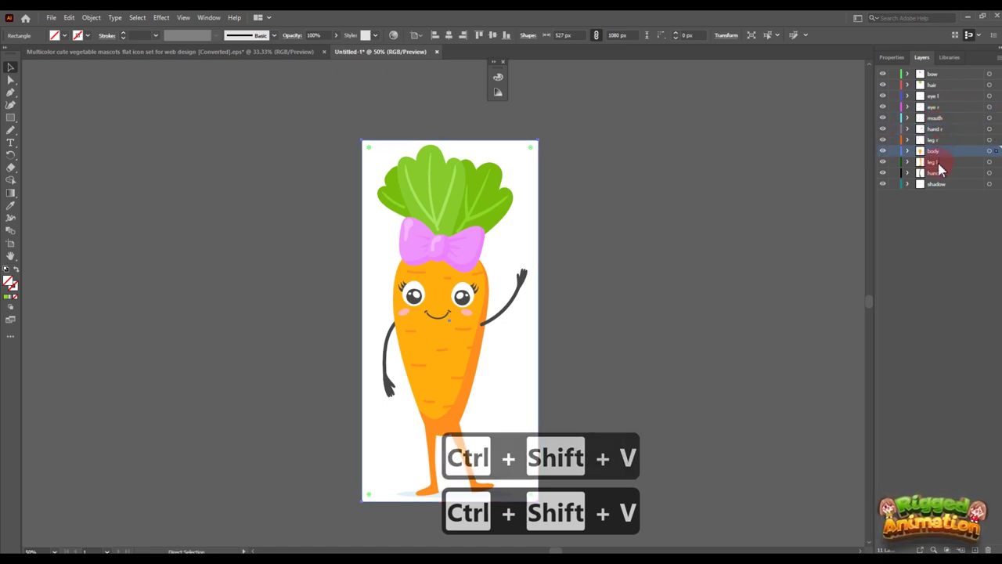
pyautogui.click(939, 162)
pyautogui.hotkey('ctrl', 'shift', 'v')
pyautogui.click(940, 173)
pyautogui.hotkey('ctrl', 'shift', 'v')
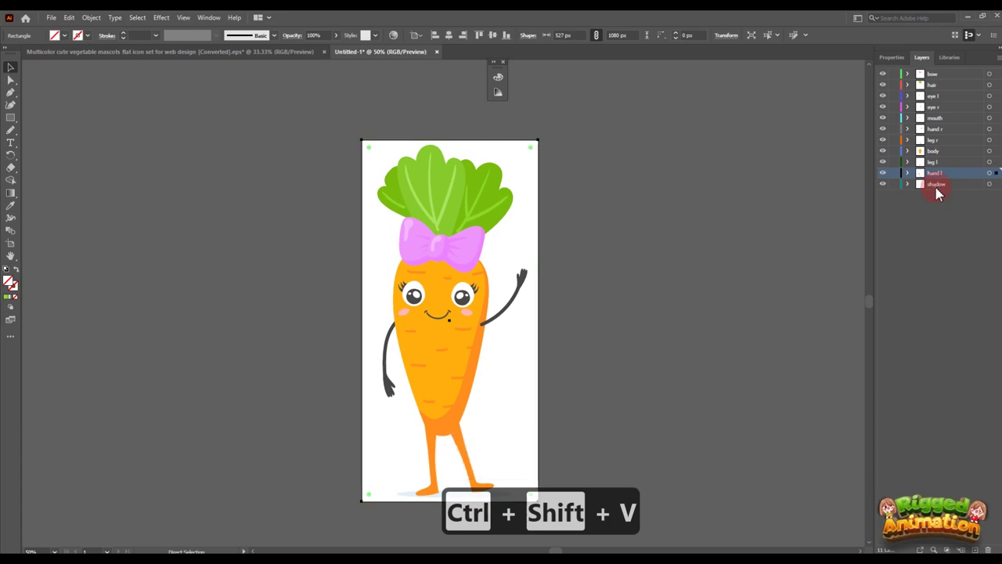
pyautogui.click(937, 185)
pyautogui.hotkey('ctrl', 'shift', 'v')
pyautogui.click(729, 227)
# Run the Multi Exporter script and set its output directory to the path copied from the Carrot folder in File Explorer
pyautogui.click(55, 18)
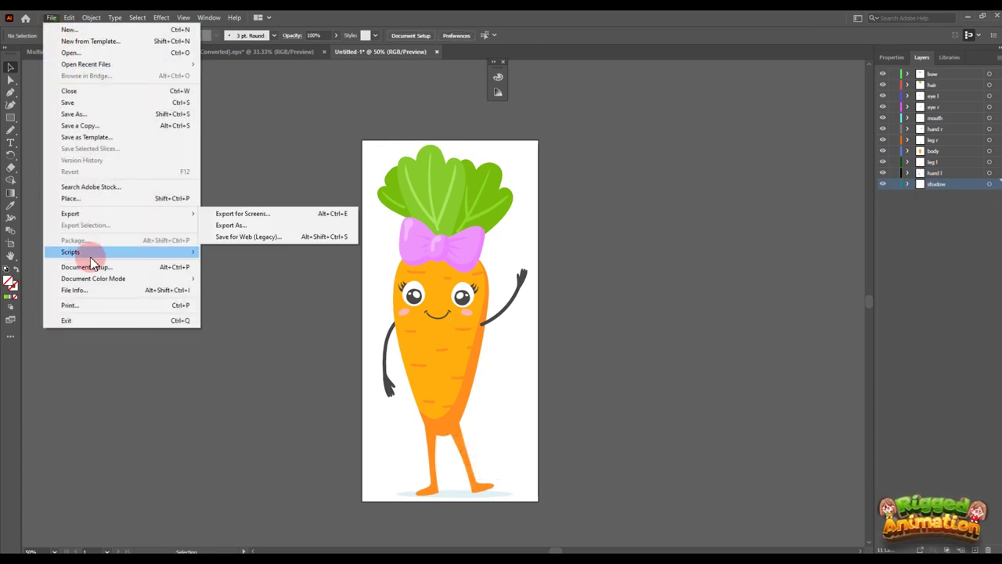
pyautogui.moveTo(68, 252)
pyautogui.click(240, 271)
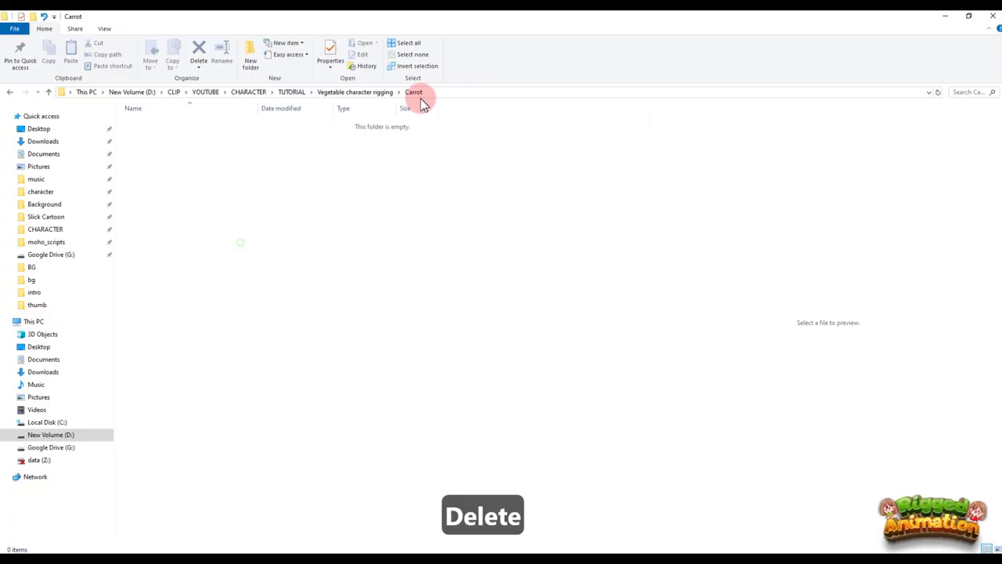
pyautogui.click(454, 90)
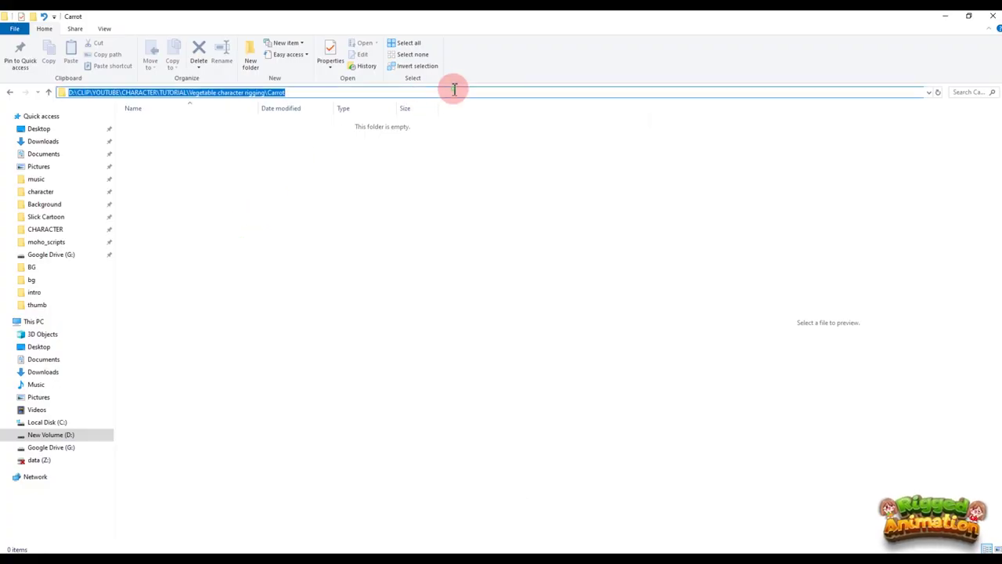
pyautogui.hotkey('ctrl', 'c')
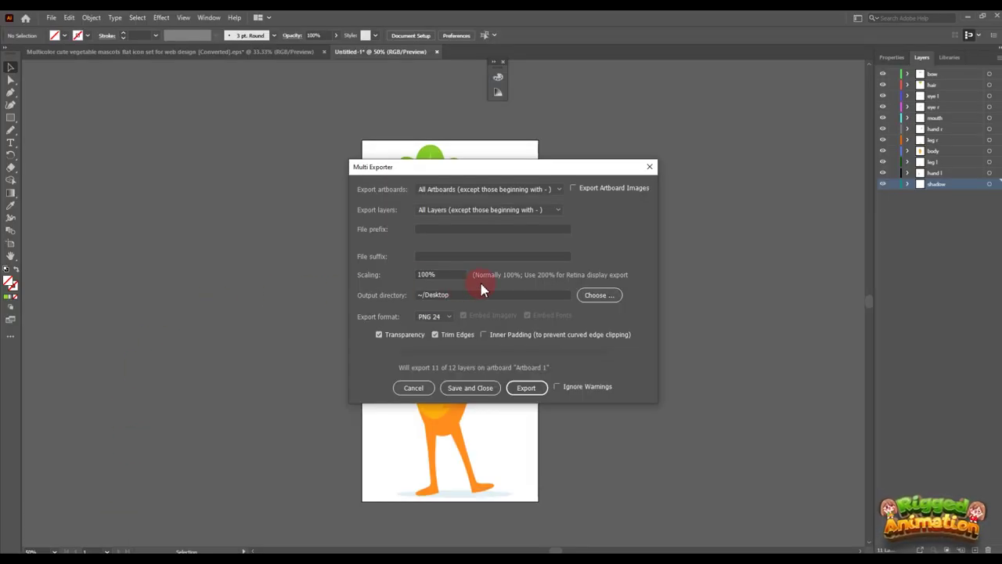
pyautogui.moveTo(481, 286); pyautogui.dragTo(365, 293)
pyautogui.hotkey('ctrl', 'v')
# Set the export format to SVG and export all the layers
pyautogui.click(446, 317)
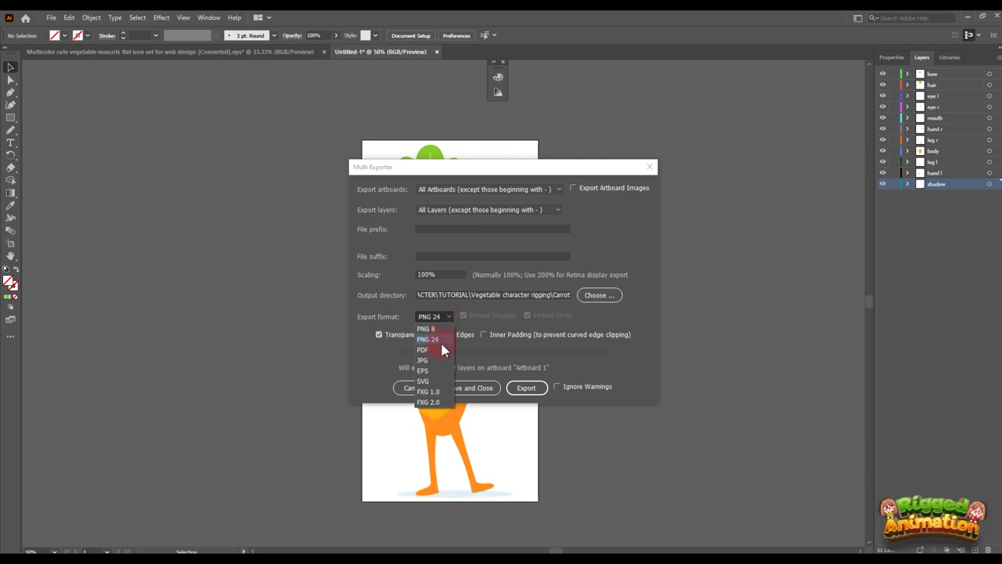
pyautogui.click(424, 380)
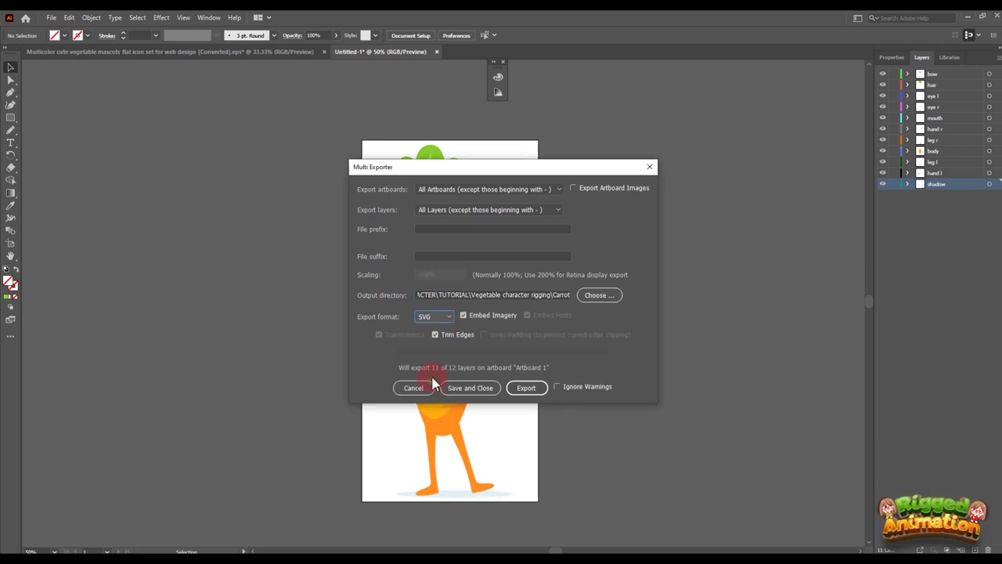
pyautogui.click(526, 388)
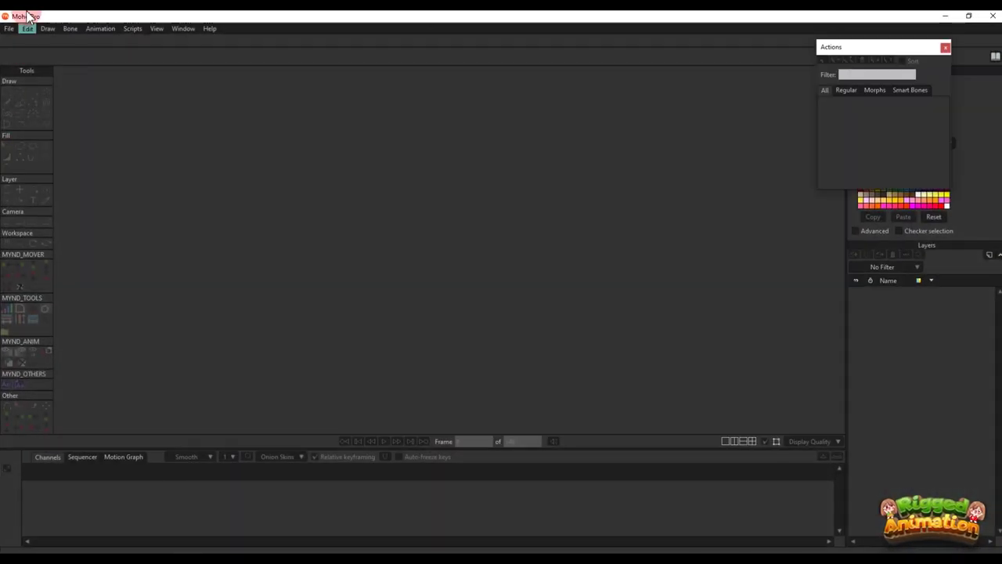
# Switch to Moho Pro, create a new document and import all the SVG files from the Carrot folder as vector layers
pyautogui.click(9, 29)
pyautogui.click(16, 39)
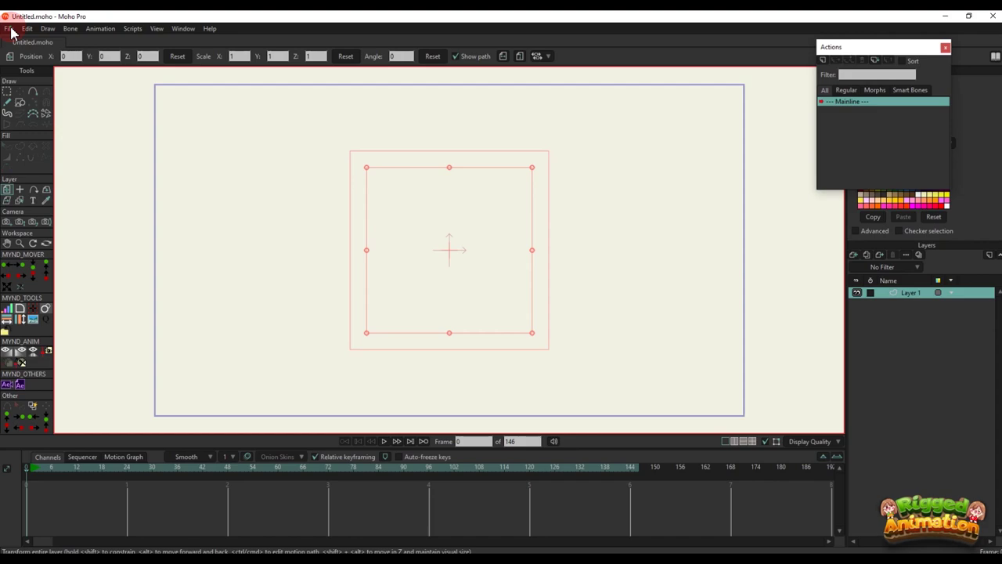
pyautogui.click(9, 29)
pyautogui.moveTo(161, 228)
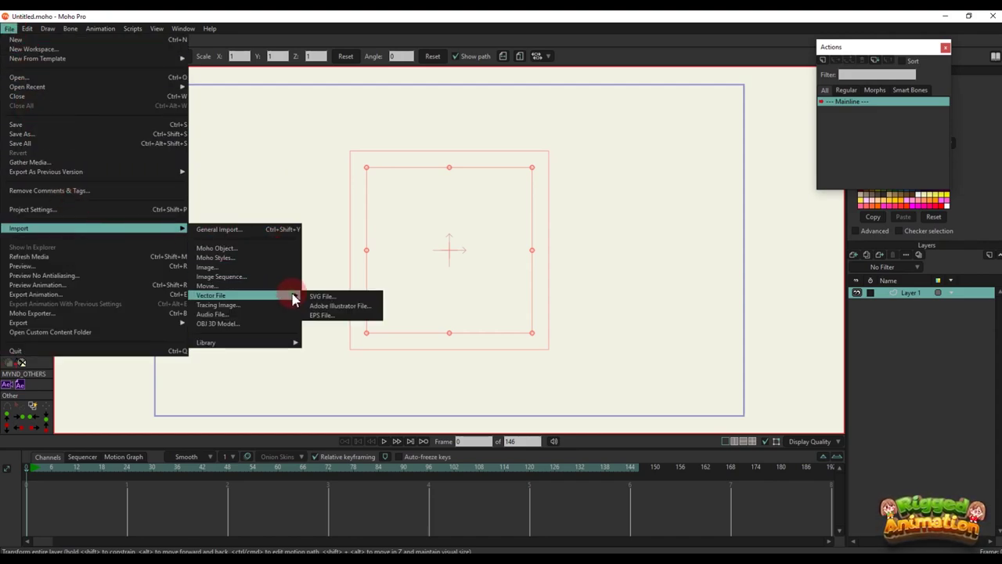
pyautogui.click(313, 298)
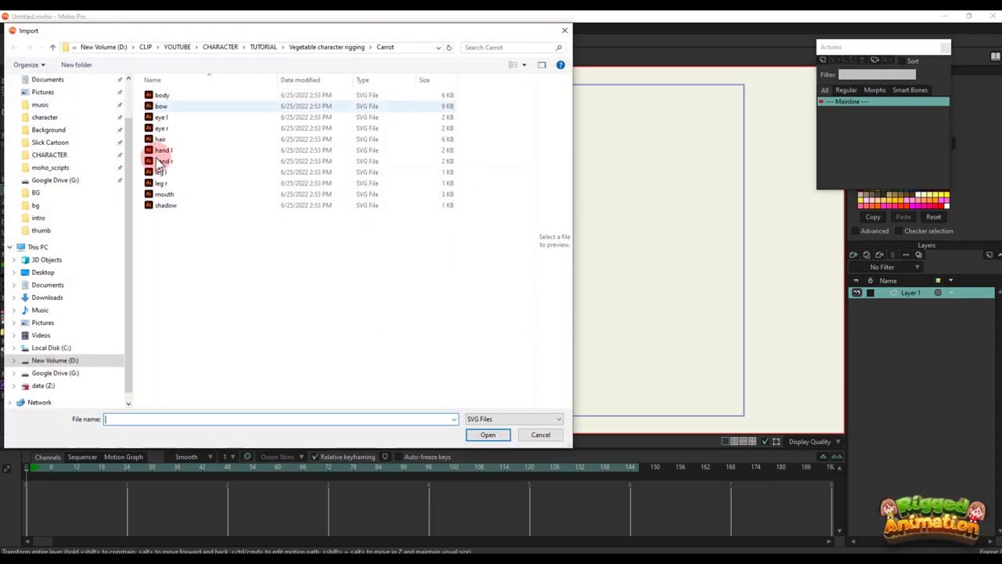
pyautogui.moveTo(179, 250); pyautogui.dragTo(167, 97)
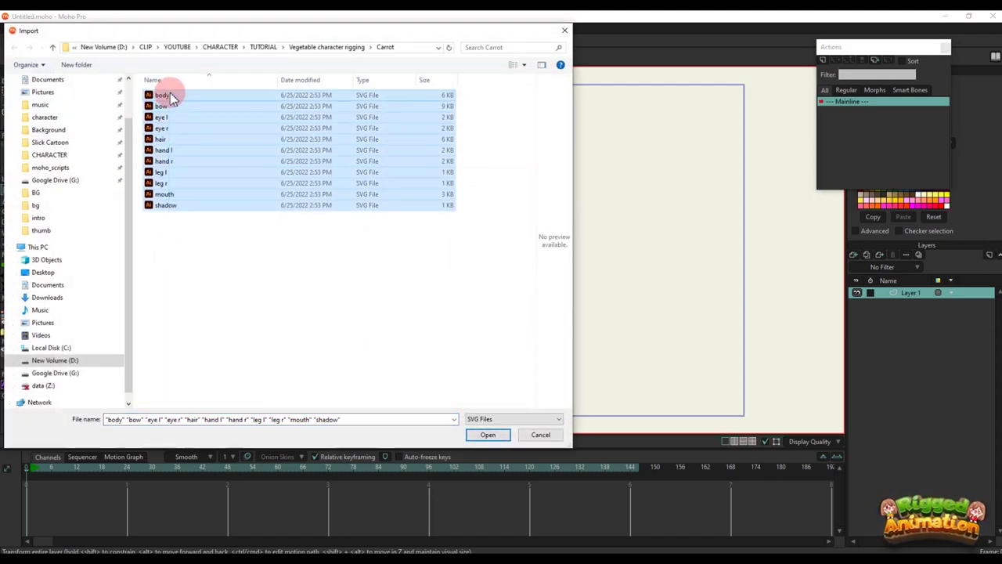
pyautogui.click(488, 434)
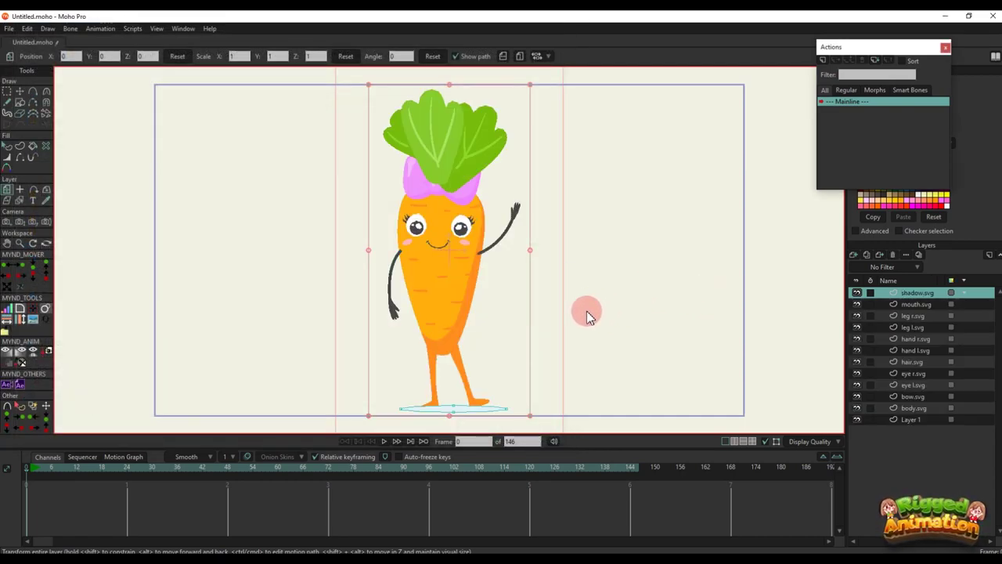
# Delete the artboard-sized bounding rectangle from the shadow.svg layer using the Transform Points tool
pyautogui.moveTo(426, 168); pyautogui.dragTo(433, 175)
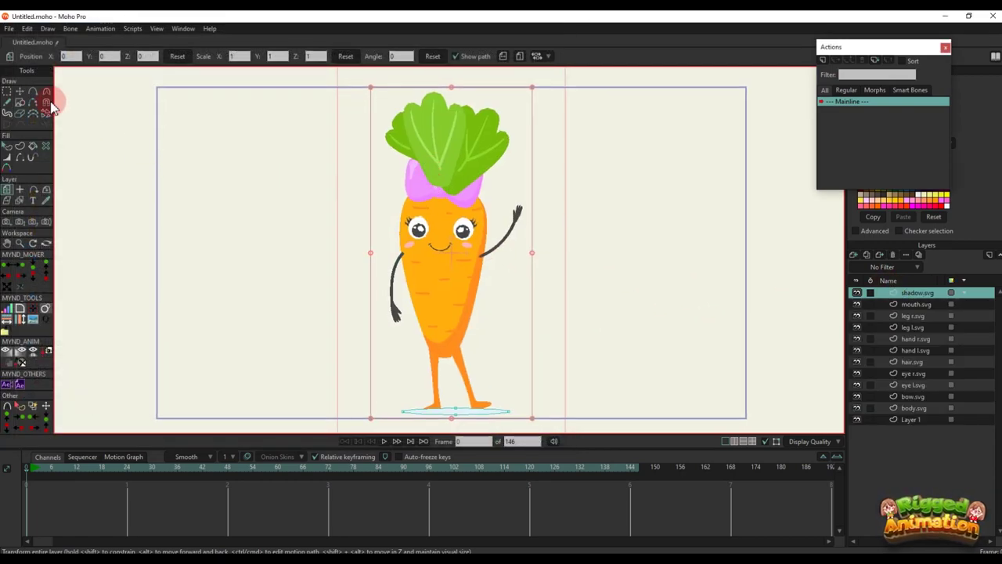
pyautogui.click(22, 93)
pyautogui.scroll(5, 416, 81)
pyautogui.scroll(-5, 454, 127)
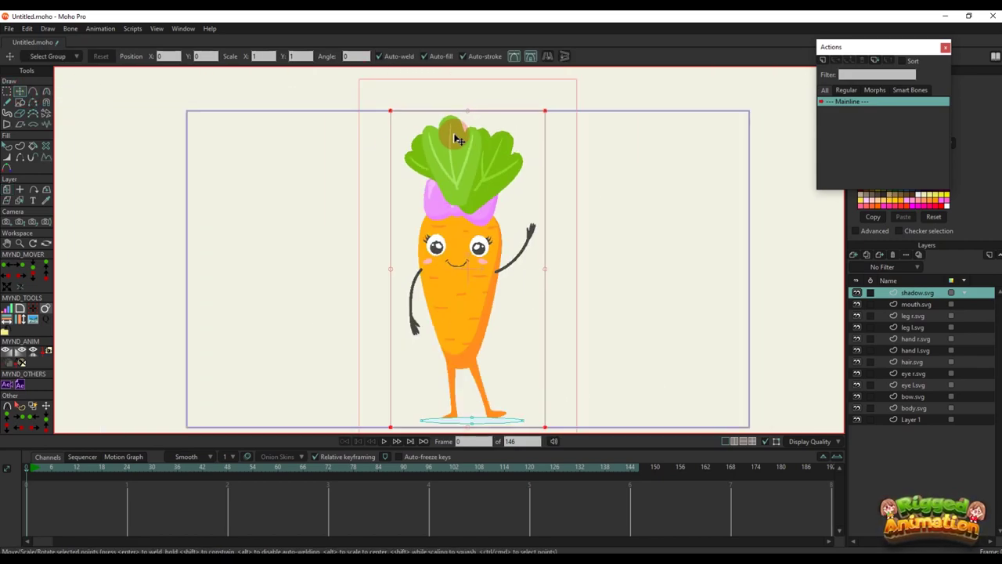
pyautogui.scroll(-2, 458, 139)
pyautogui.press('BackSpace')
# Delete the bounding rectangles from the mouth.svg, leg r.svg and leg l.svg layers
pyautogui.click(915, 303)
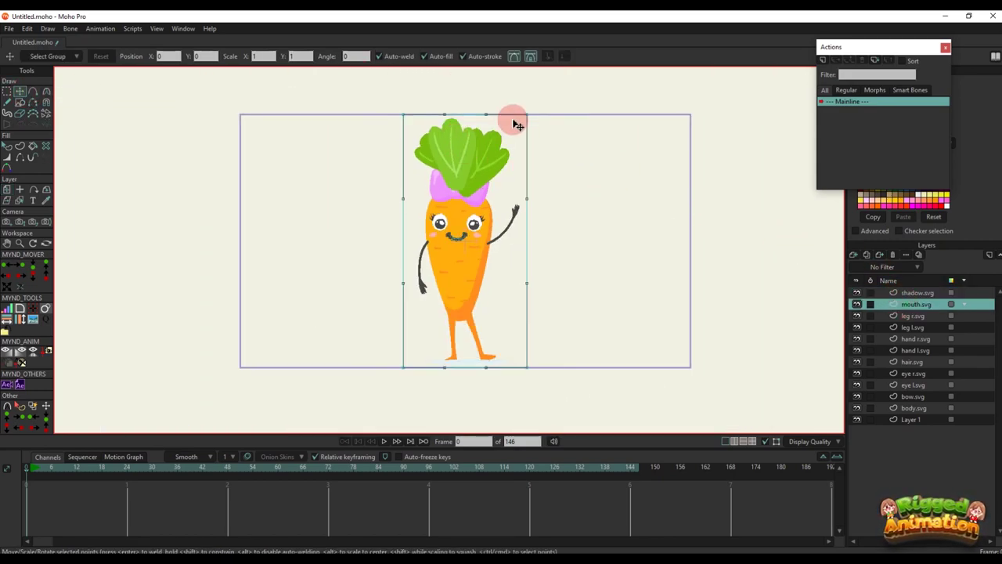
pyautogui.press('BackSpace')
pyautogui.click(914, 317)
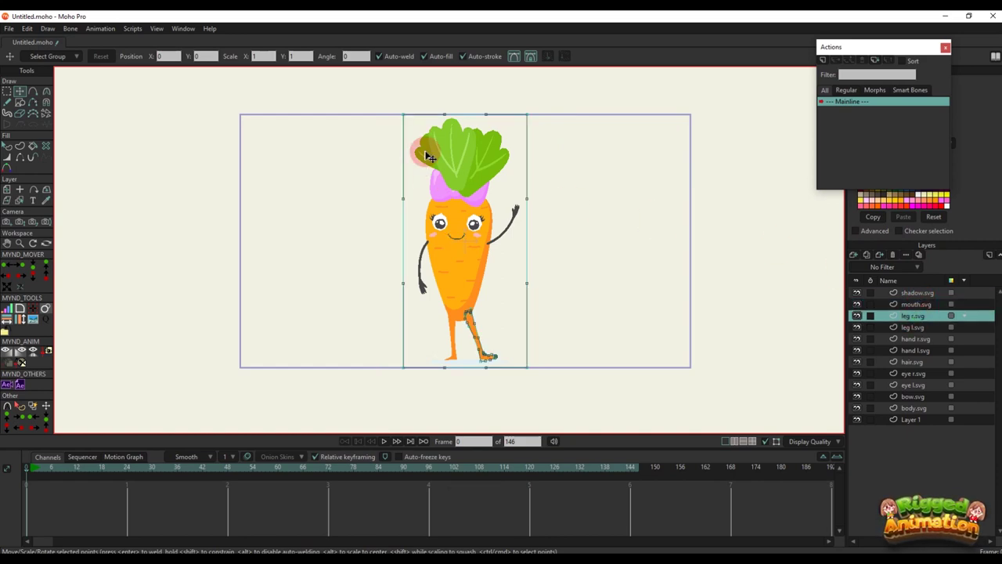
pyautogui.press('BackSpace')
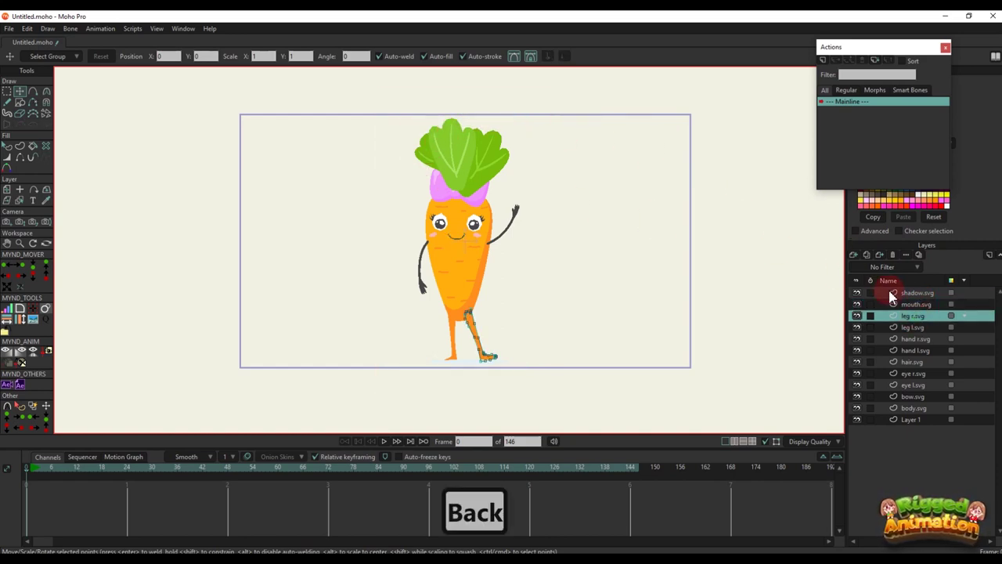
pyautogui.click(912, 327)
pyautogui.press('BackSpace')
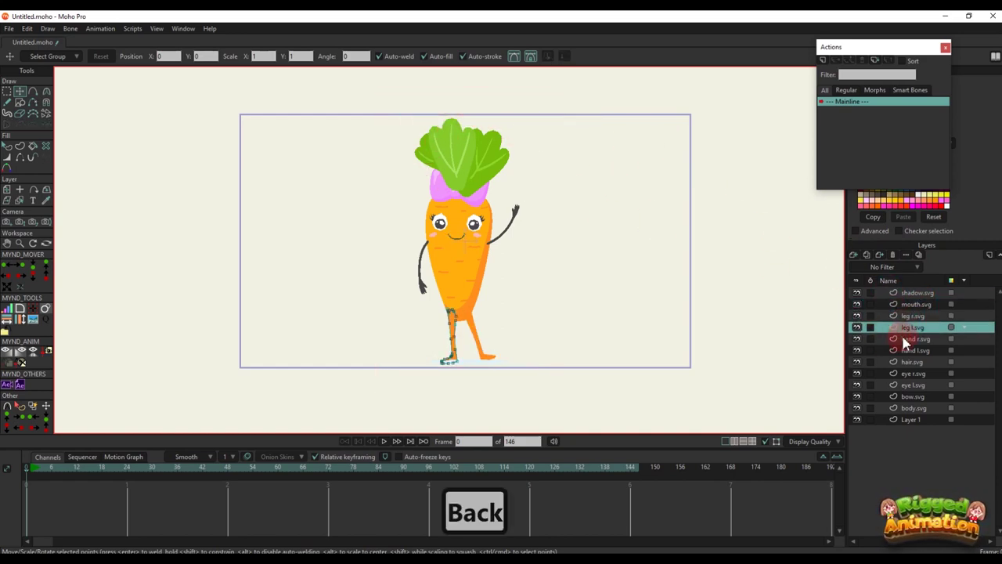
# Delete the bounding rectangles from the hand r.svg, hand l.svg and hair.svg layers
pyautogui.click(914, 339)
pyautogui.press('BackSpace')
pyautogui.click(914, 350)
pyautogui.press('BackSpace')
pyautogui.click(878, 362)
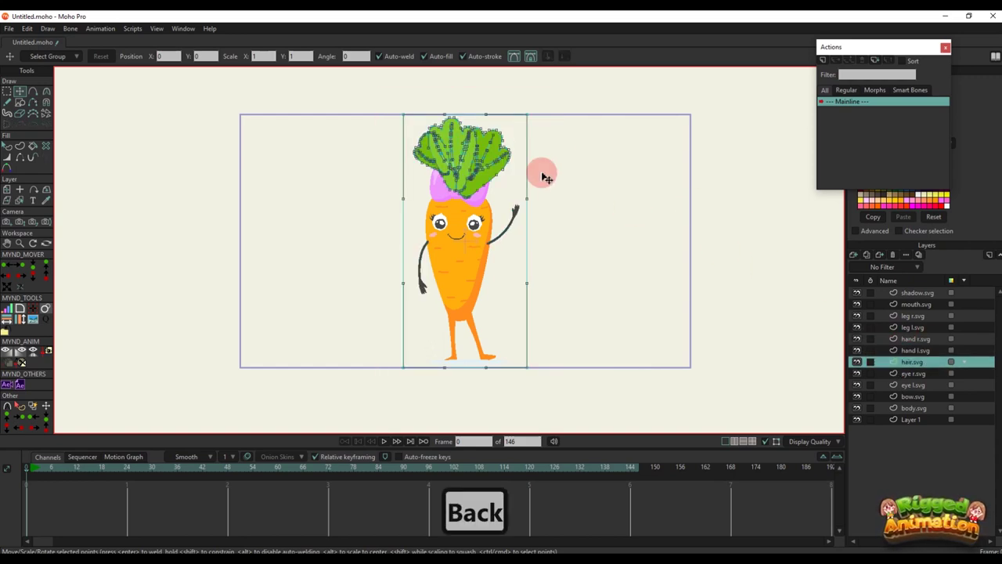
pyautogui.click(477, 116)
pyautogui.press('BackSpace')
# Delete the bounding rectangles from the eye r.svg, eye l.svg, bow.svg and body.svg layers, and remove the empty Layer 1
pyautogui.click(877, 372)
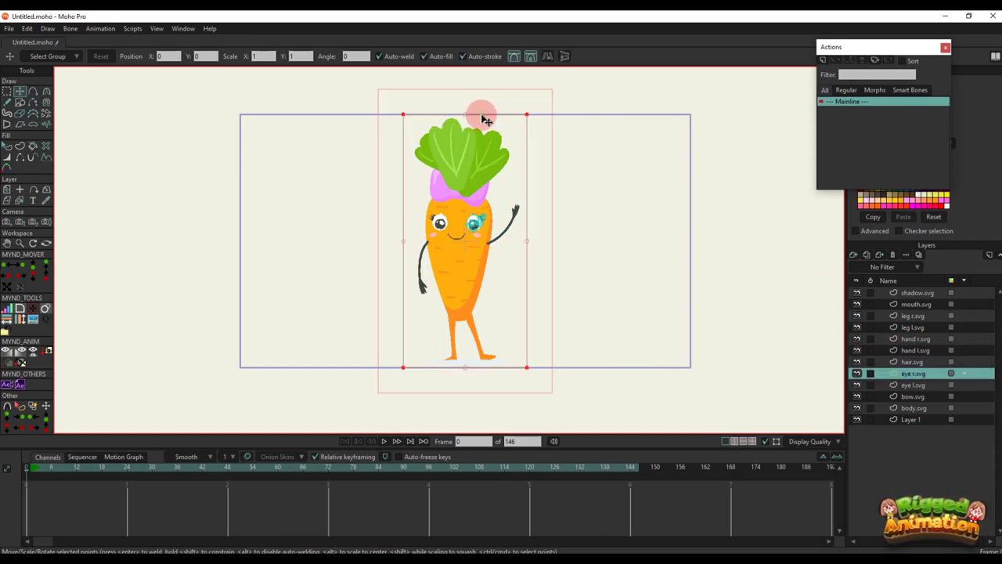
pyautogui.press('BackSpace')
pyautogui.press('BackSpace')
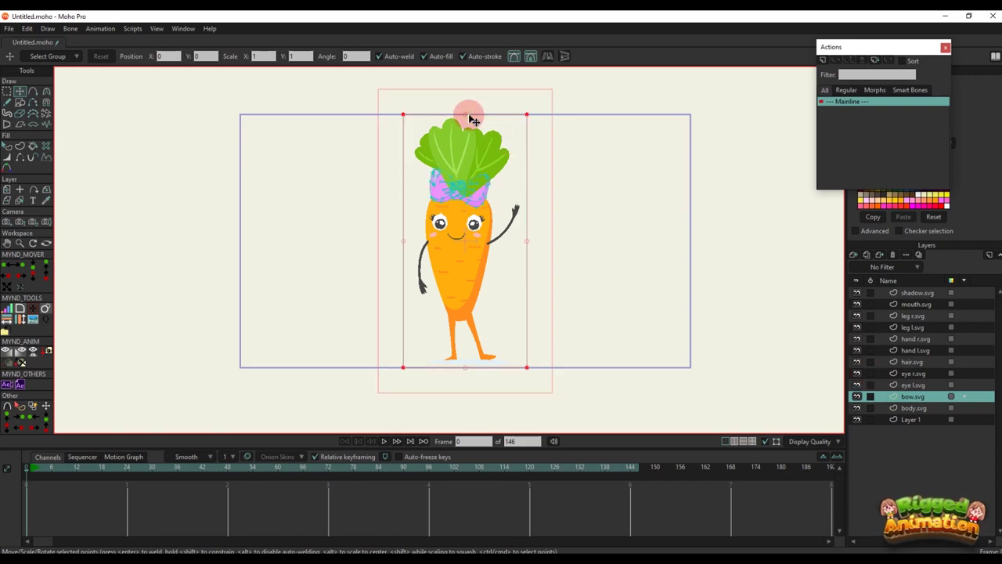
pyautogui.press('BackSpace')
pyautogui.click(888, 422)
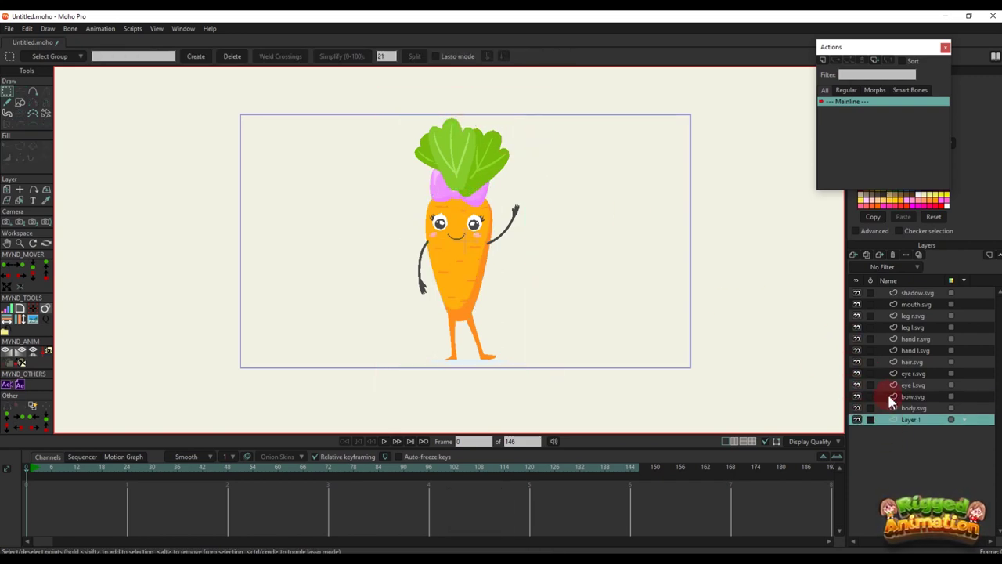
pyautogui.click(892, 256)
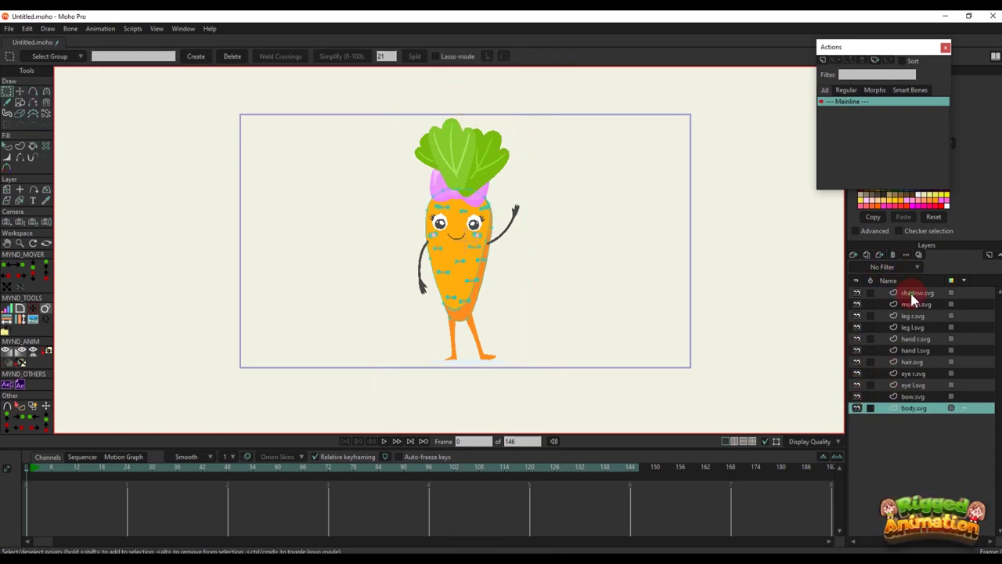
# Group all the SVG layers from body.svg up to shadow.svg and name the group Carrot
pyautogui.keyDown('shift'); pyautogui.click(911, 294); pyautogui.keyUp('shift')
pyautogui.rightClick(910, 294)
pyautogui.click(908, 301)
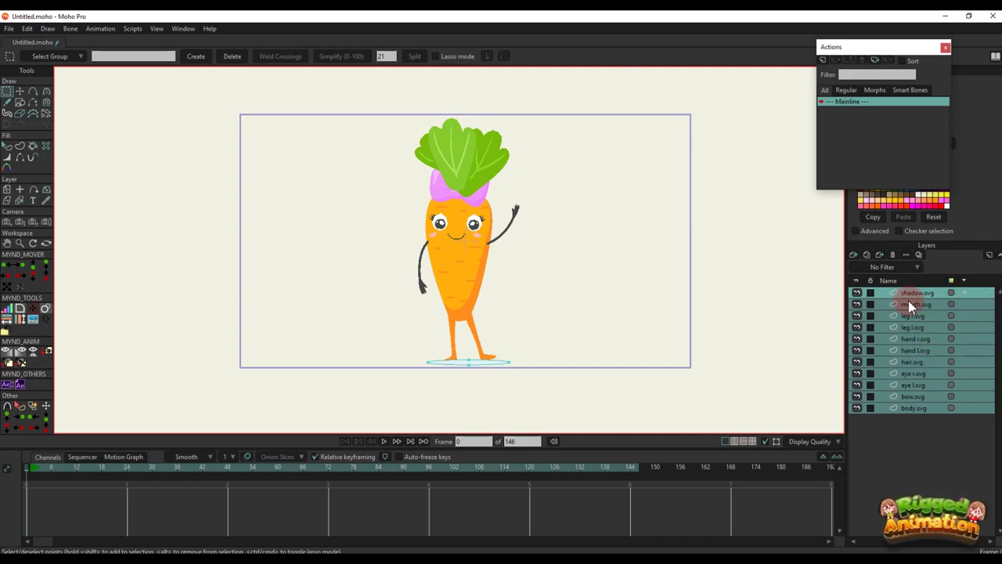
pyautogui.hotkey('ctrl', 'g')
pyautogui.doubleClick(914, 296)
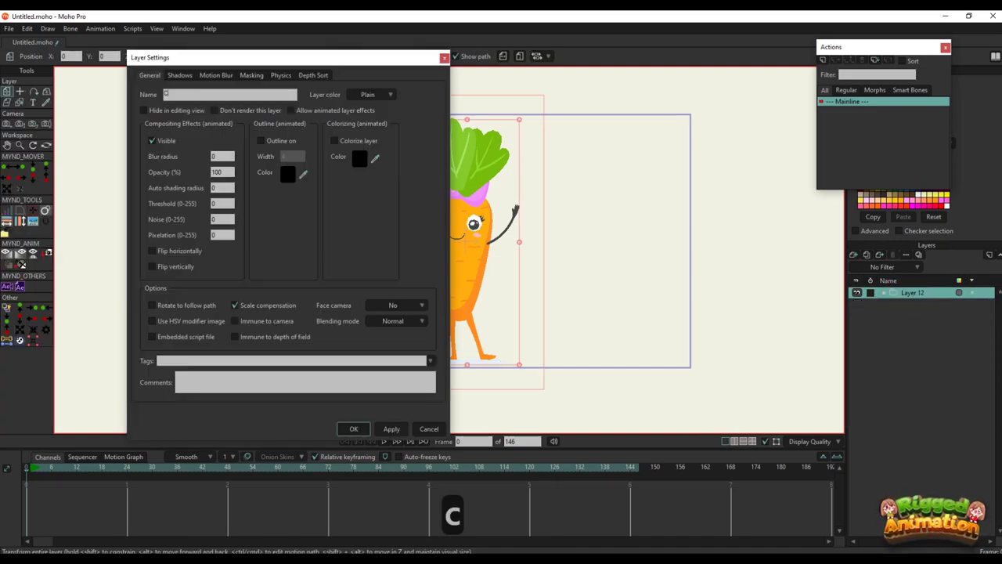
pyautogui.write('Carrot')
pyautogui.press('Return')
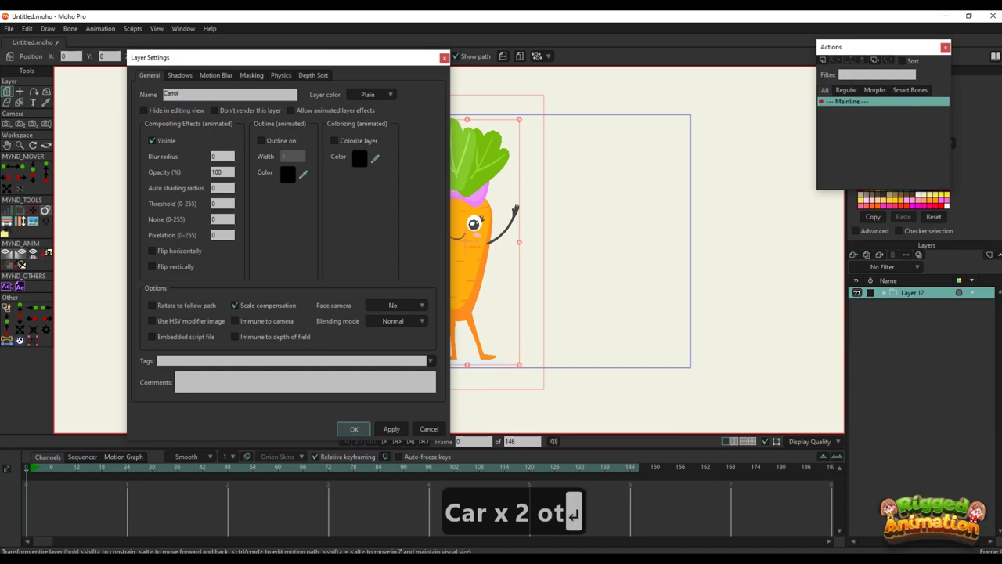
# Move the hand l.svg layer to the bottom of the layer stack so the arm sits behind the body
pyautogui.scroll(3, 478, 227)
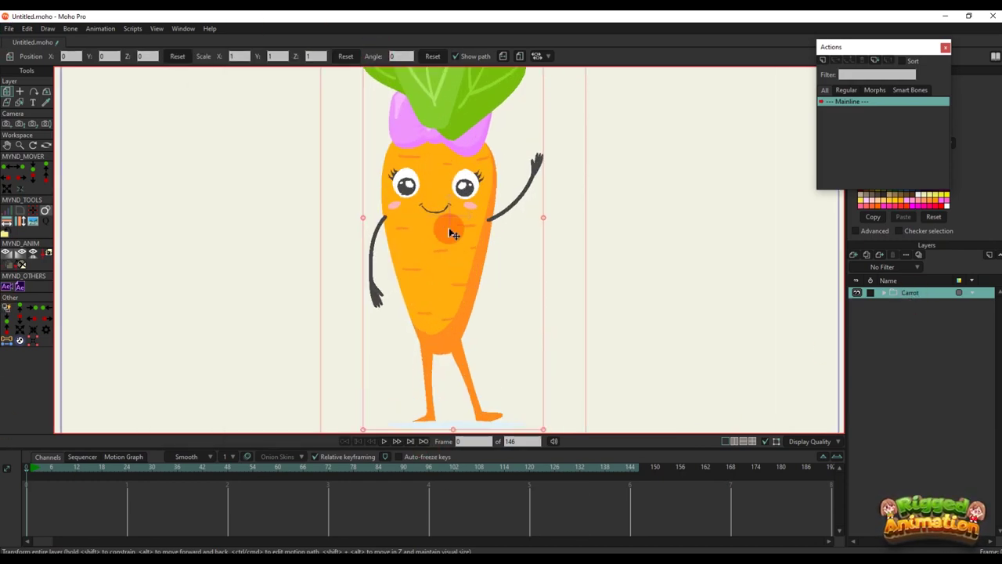
pyautogui.moveTo(449, 231); pyautogui.dragTo(440, 253)
pyautogui.scroll(4, 507, 289)
pyautogui.scroll(-3, 501, 291)
pyautogui.scroll(2, 441, 253)
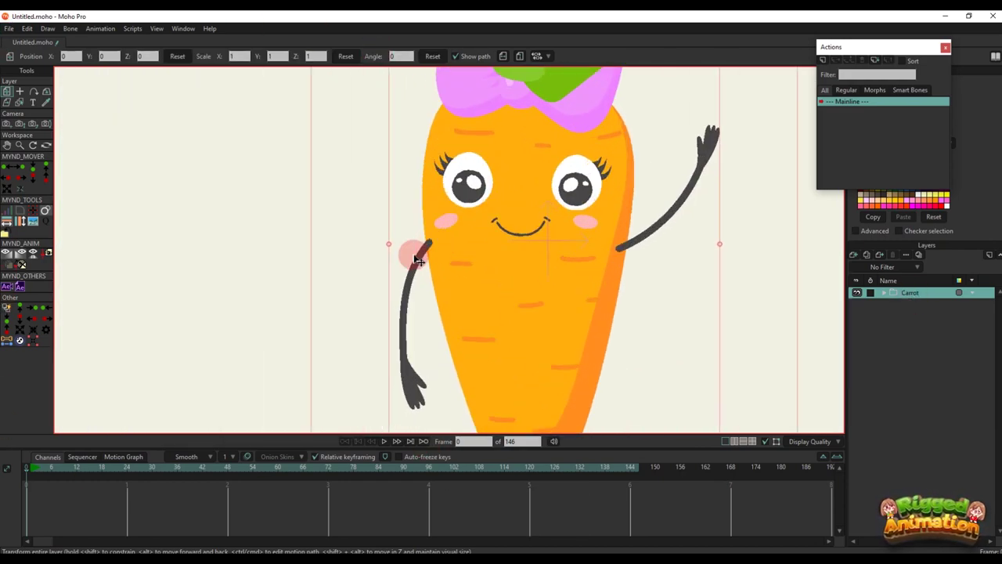
pyautogui.click(413, 255)
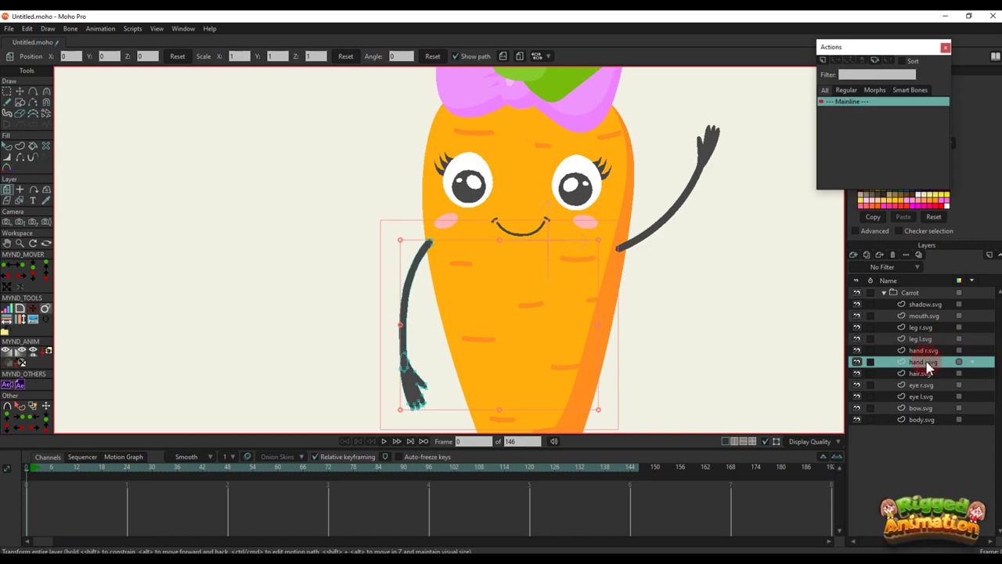
pyautogui.moveTo(930, 435); pyautogui.dragTo(930, 433)
# Move leg l.svg below body.svg, with hand l.svg beneath it at the bottom of the Carrot group
pyautogui.scroll(-3, 544, 340)
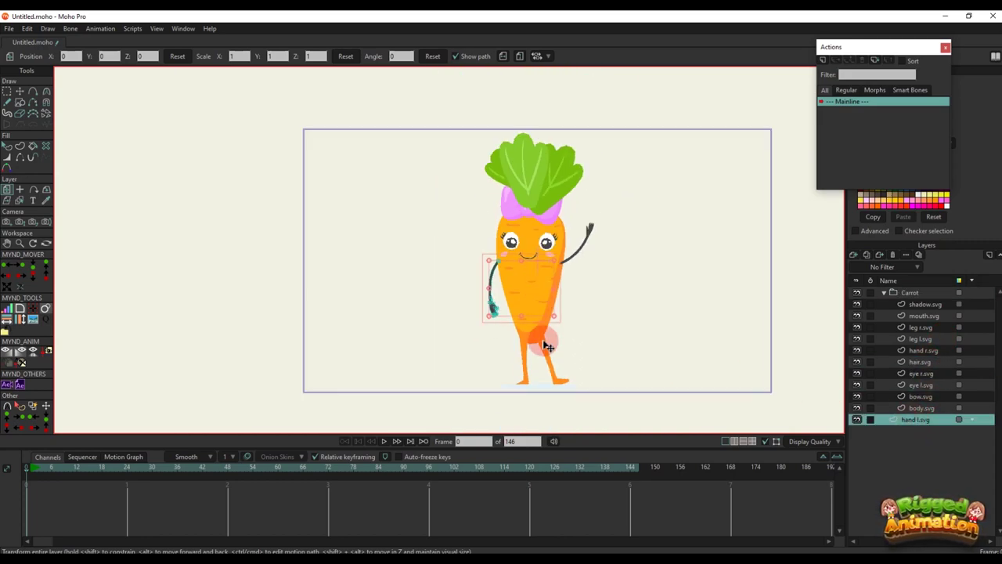
pyautogui.scroll(3, 529, 315)
pyautogui.click(568, 321)
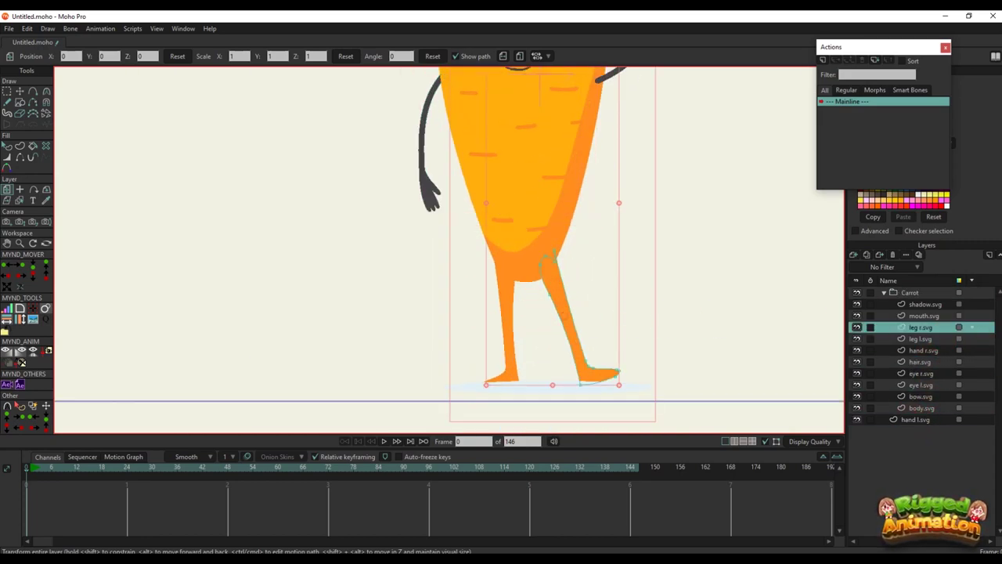
pyautogui.click(920, 340)
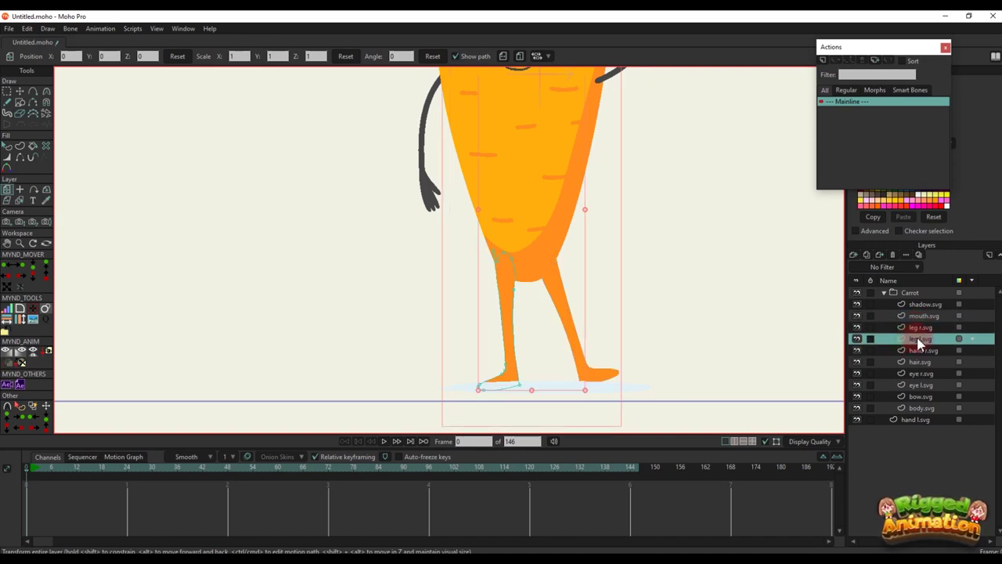
pyautogui.moveTo(923, 416); pyautogui.dragTo(914, 402)
pyautogui.keyDown('shift'); pyautogui.click(920, 420); pyautogui.keyUp('shift')
pyautogui.scroll(-3, 544, 251)
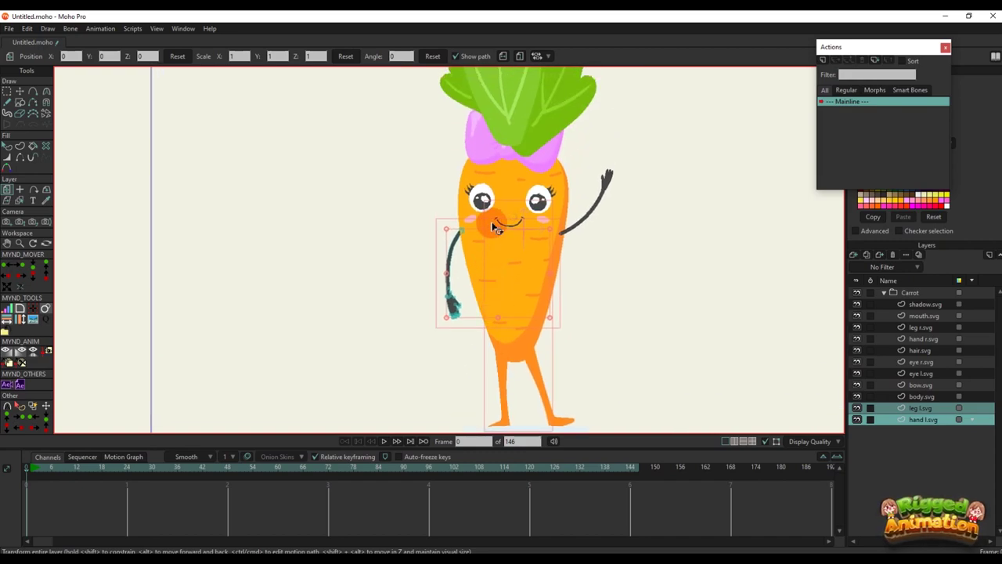
# Move the hair.svg layer directly below body.svg so the leaves sit behind the bow and body
pyautogui.scroll(5, 494, 257)
pyautogui.scroll(-3, 478, 237)
pyautogui.click(553, 171)
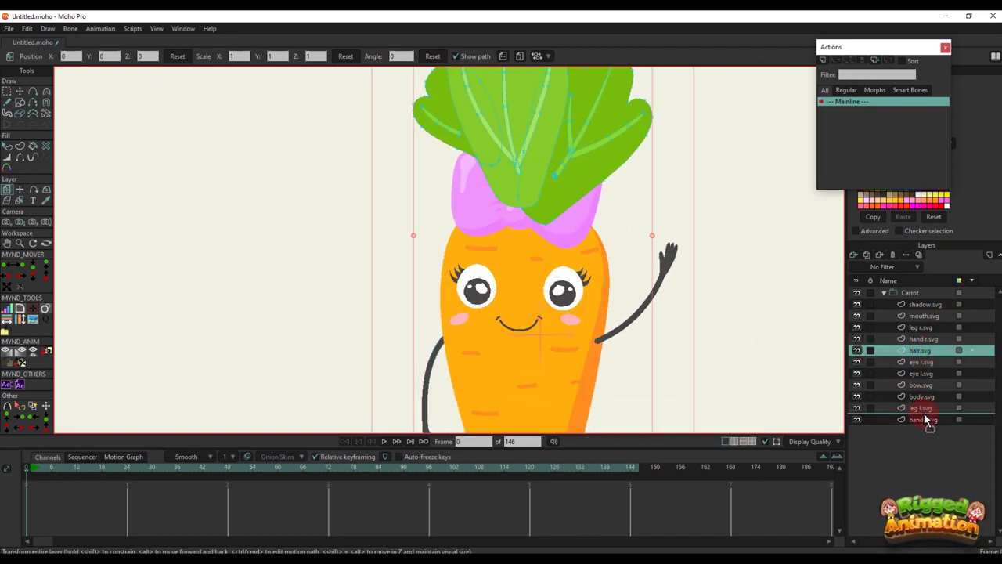
pyautogui.moveTo(928, 407); pyautogui.dragTo(927, 405)
pyautogui.scroll(-3, 479, 219)
pyautogui.press('q')
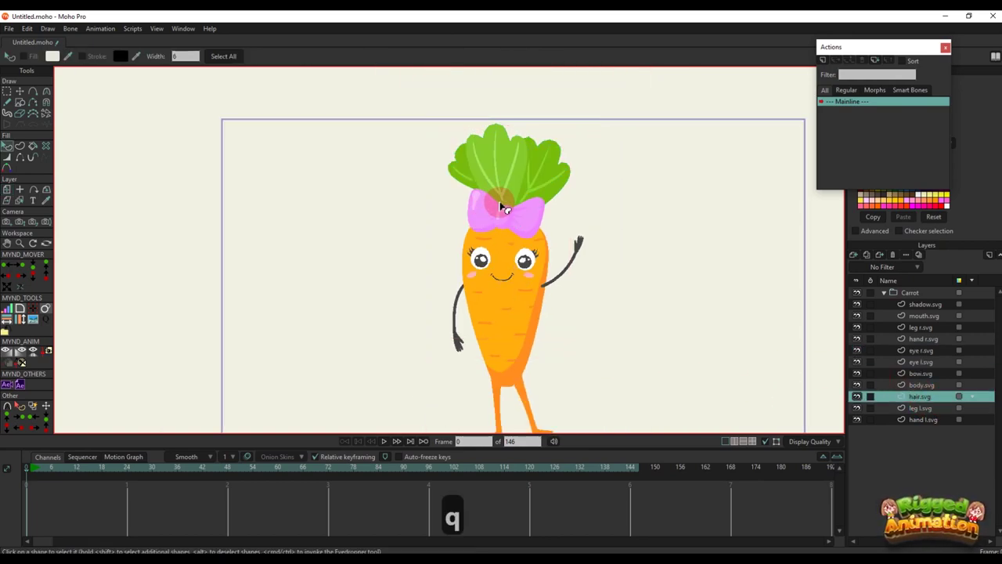
pyautogui.scroll(2, 517, 215)
pyautogui.scroll(-3, 517, 215)
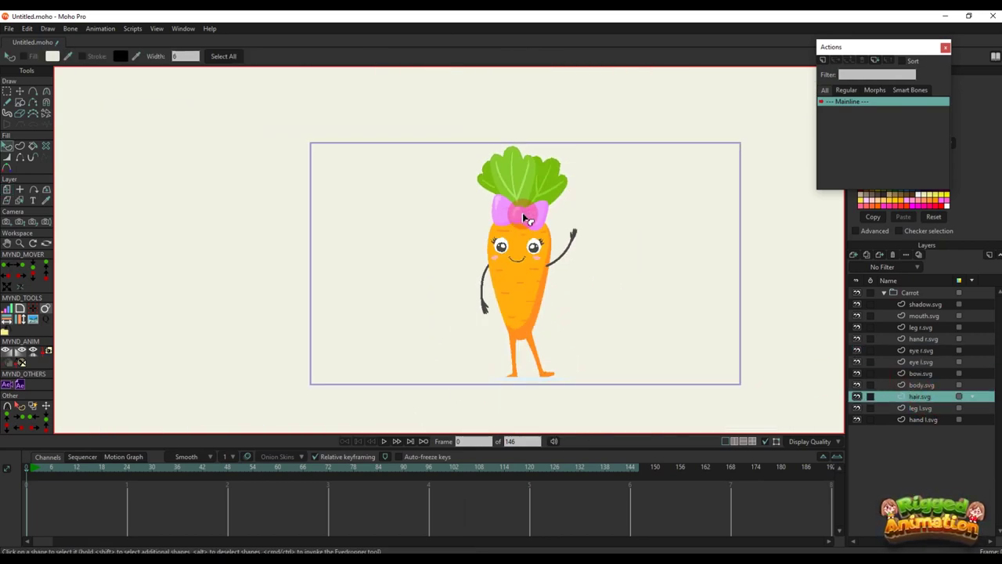
pyautogui.scroll(5, 523, 218)
pyautogui.scroll(-3, 523, 217)
pyautogui.scroll(3, 517, 217)
pyautogui.scroll(-3, 510, 242)
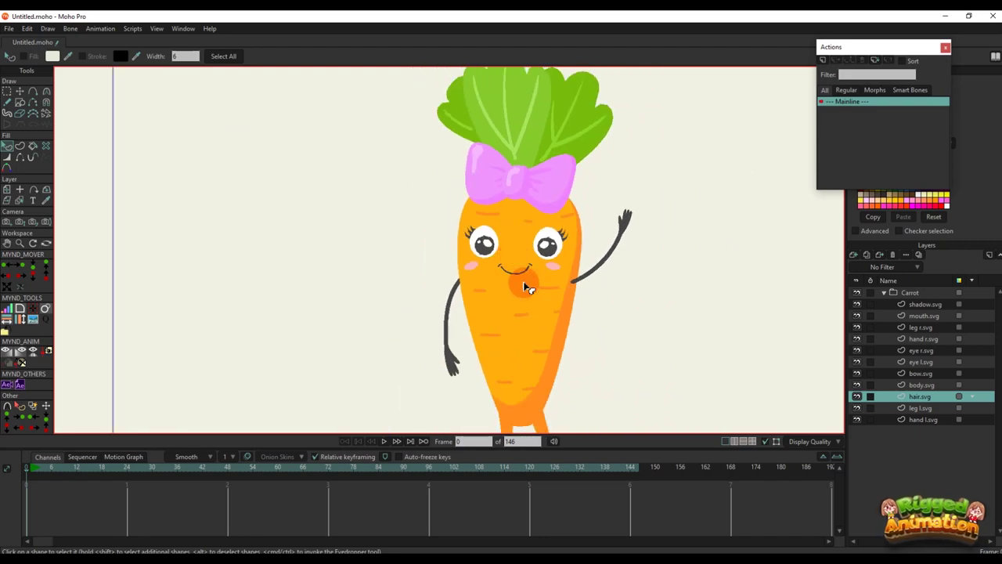
# Examine the points and shapes of the body.svg layer, especially the darker shading along the carrot's edge
pyautogui.scroll(3, 525, 284)
pyautogui.click(552, 329)
pyautogui.scroll(-2, 553, 331)
pyautogui.press('t')
pyautogui.scroll(3, 553, 330)
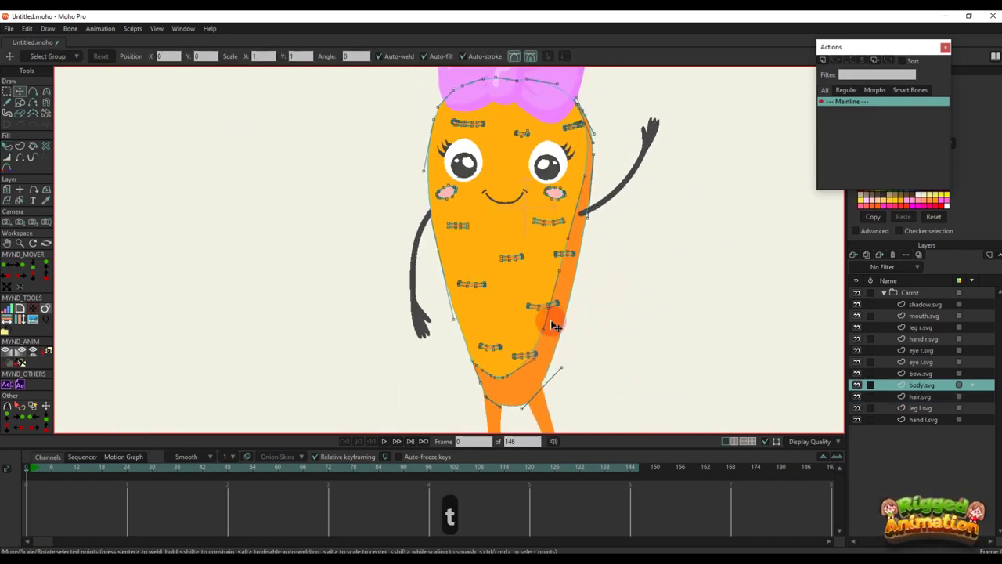
pyautogui.scroll(-2, 548, 321)
pyautogui.press('q')
pyautogui.press('t')
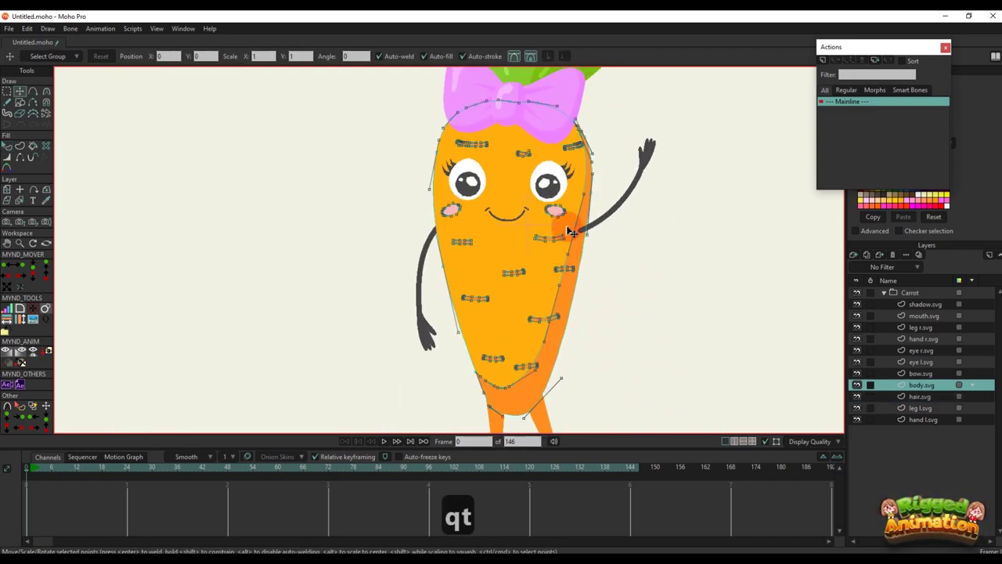
pyautogui.scroll(3, 519, 134)
pyautogui.scroll(-3, 528, 152)
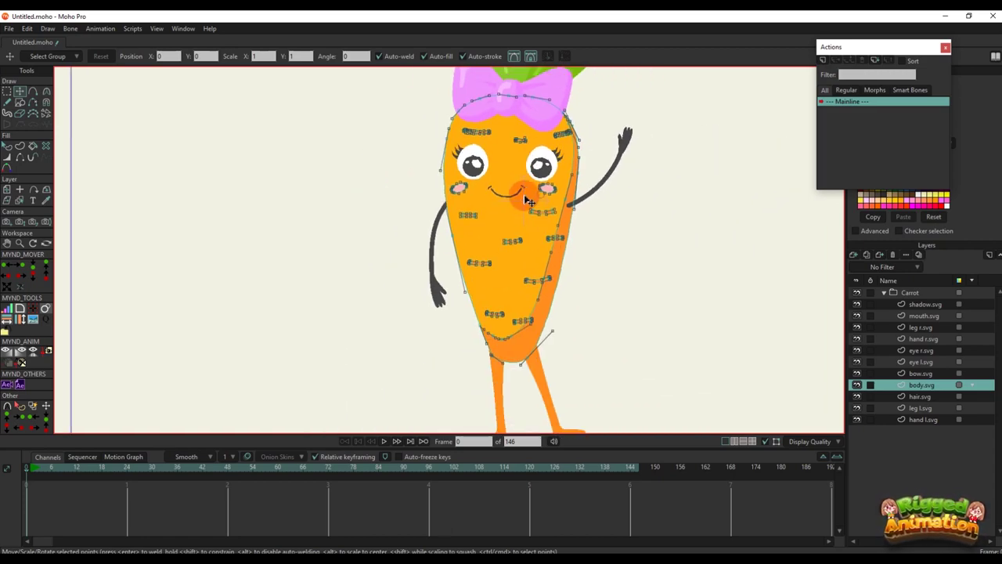
pyautogui.scroll(3, 540, 266)
pyautogui.moveTo(561, 293); pyautogui.dragTo(531, 282)
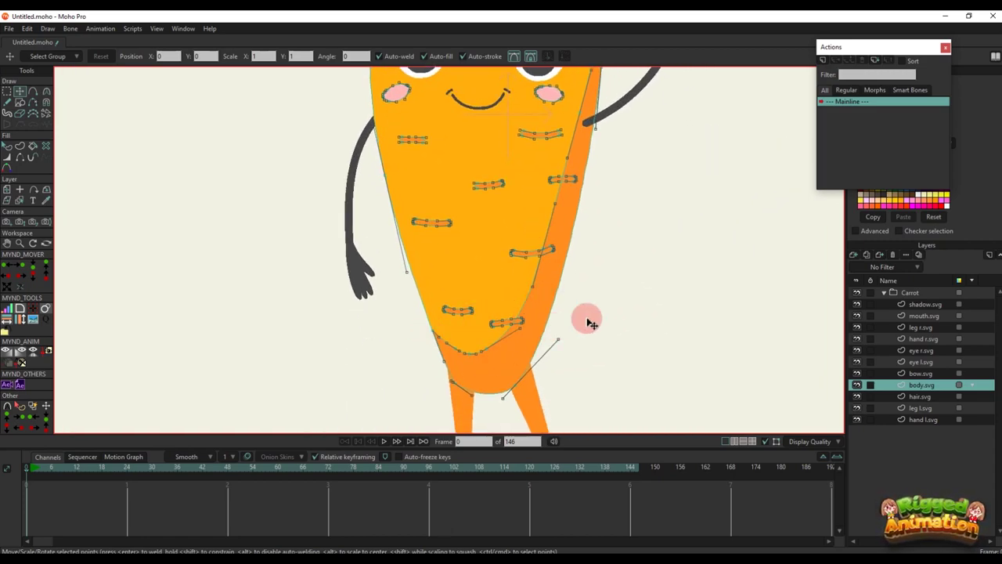
# Put the body.svg layer into its own group and name the group body
pyautogui.rightClick(932, 386)
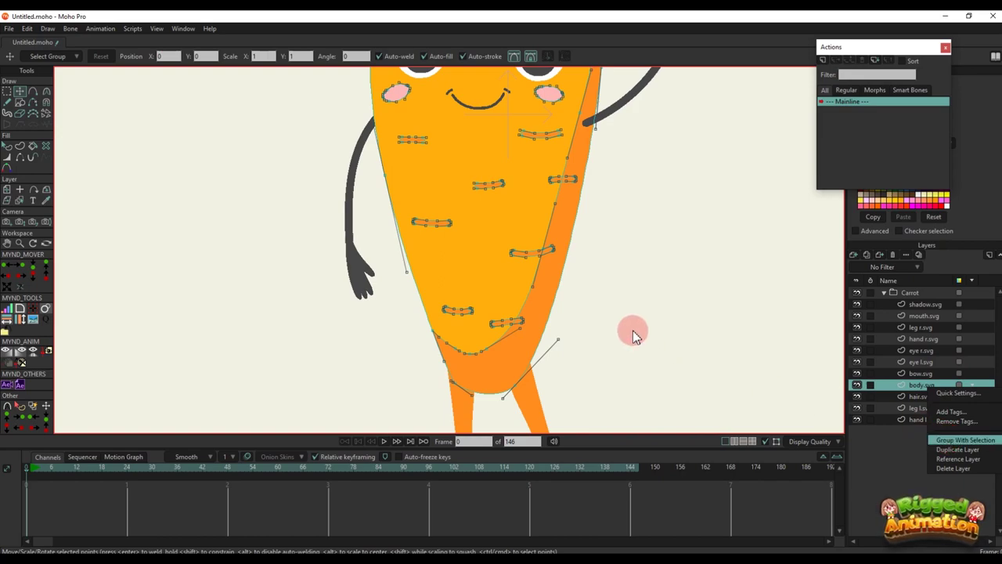
pyautogui.click(966, 440)
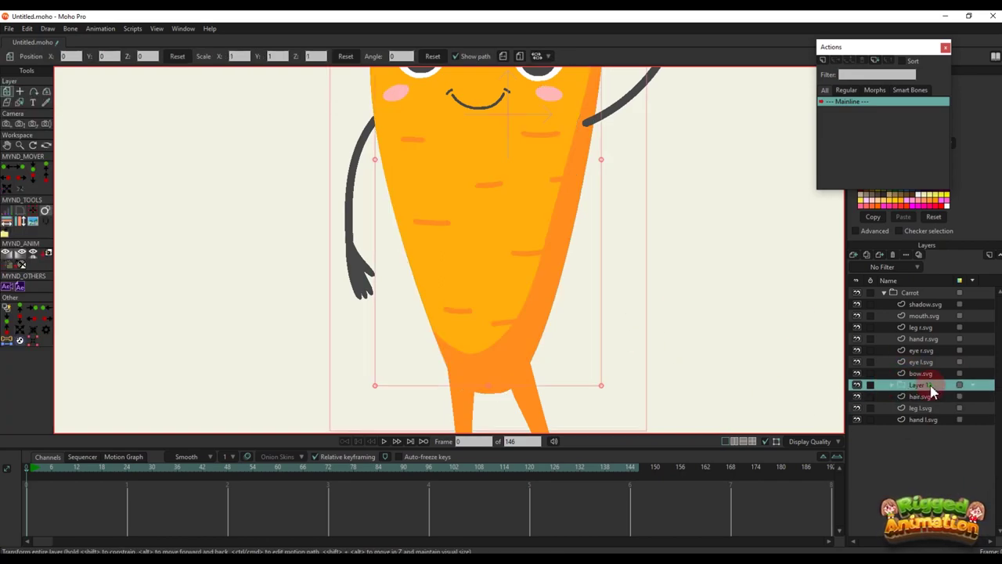
pyautogui.doubleClick(920, 385)
pyautogui.write('body')
pyautogui.press('Return')
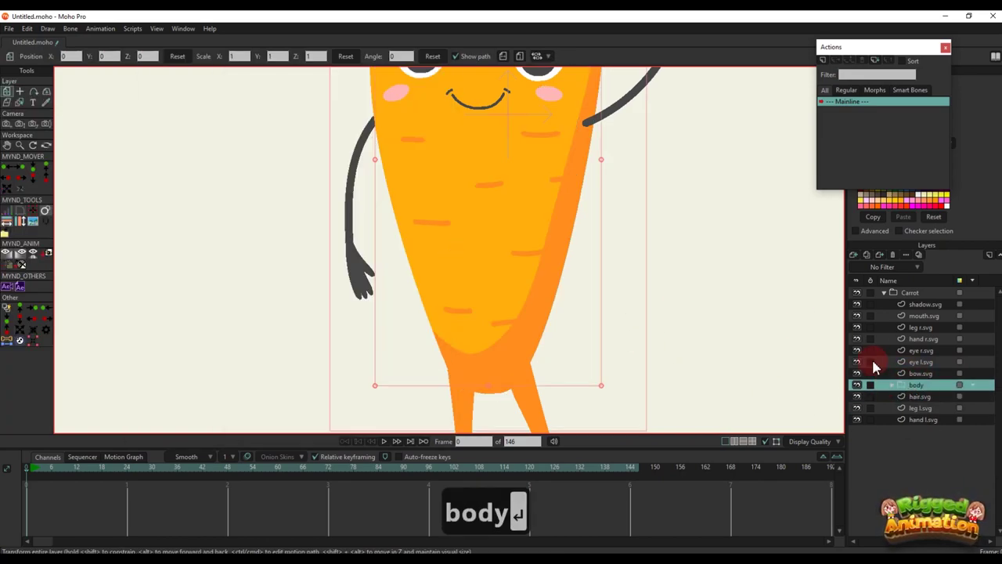
# Add a new vector layer above body.svg inside the body group
pyautogui.scroll(-3, 608, 308)
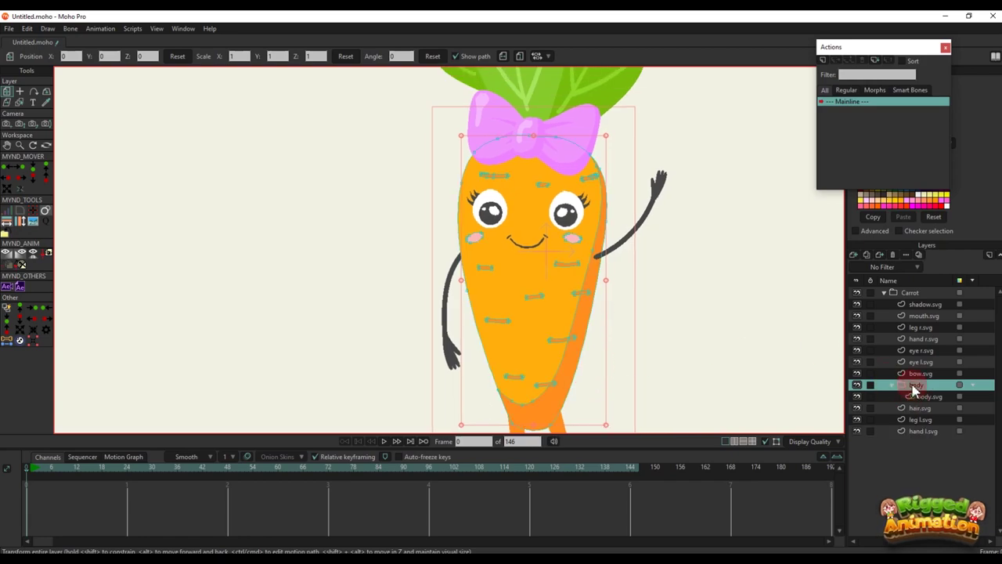
pyautogui.click(915, 394)
pyautogui.click(854, 256)
pyautogui.click(861, 266)
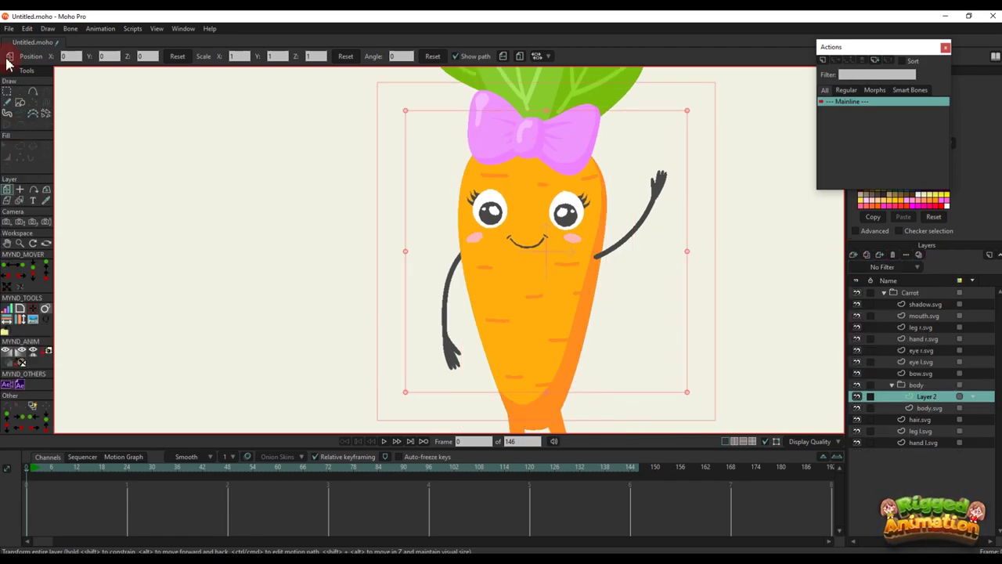
# Draw a closed curved shading shape with the Add Point tool, following the inner shadow line and extending past the body's outer edge
pyautogui.click(32, 92)
pyautogui.scroll(5, 470, 329)
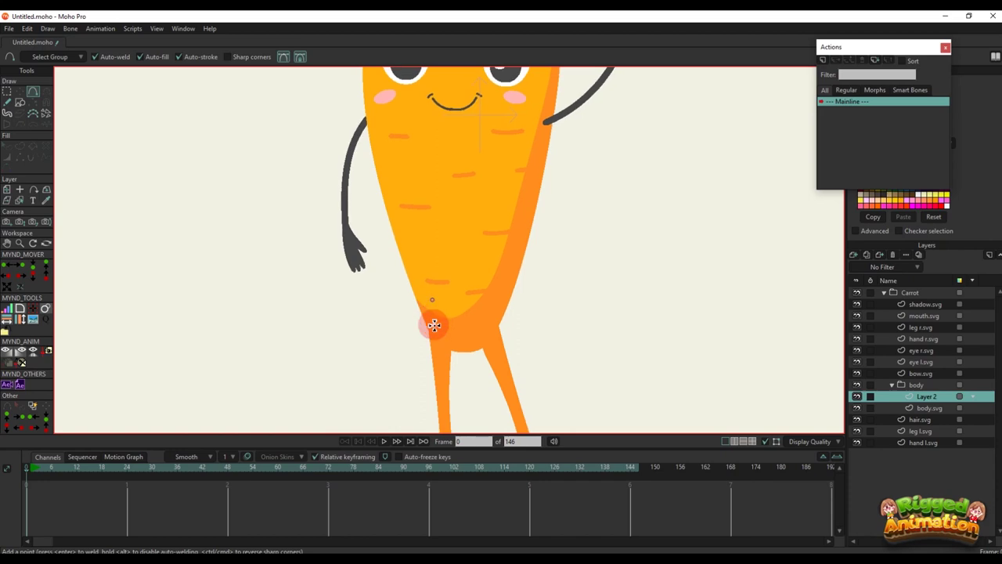
pyautogui.scroll(-3, 411, 340)
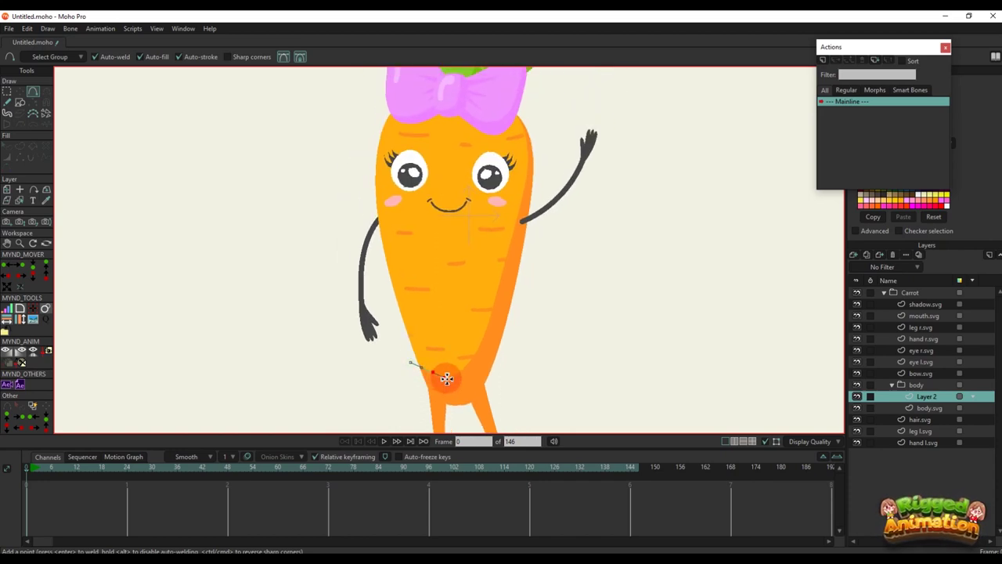
pyautogui.moveTo(447, 381); pyautogui.dragTo(505, 258)
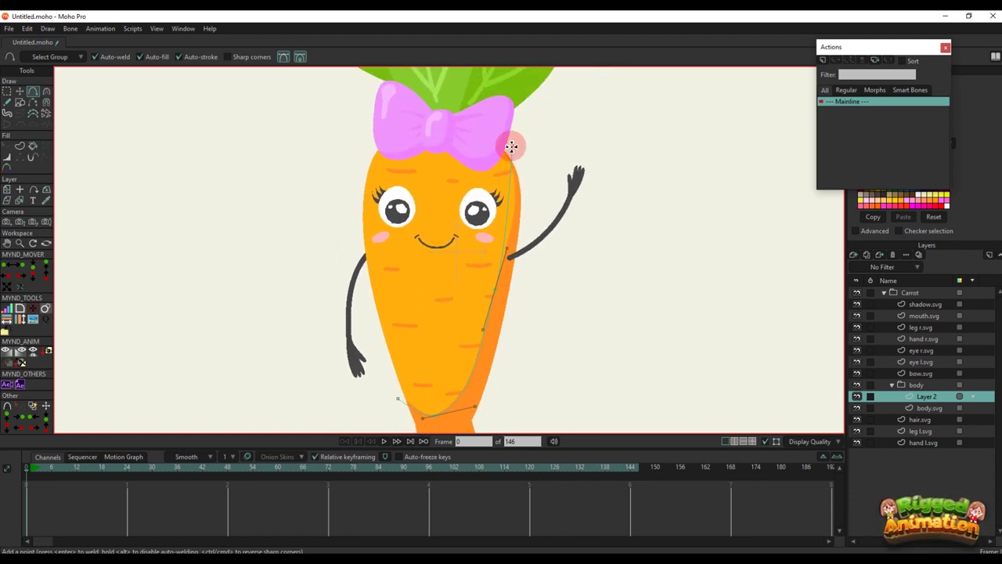
pyautogui.scroll(-2, 505, 140)
pyautogui.moveTo(505, 139); pyautogui.dragTo(525, 232)
pyautogui.moveTo(524, 232); pyautogui.dragTo(421, 314)
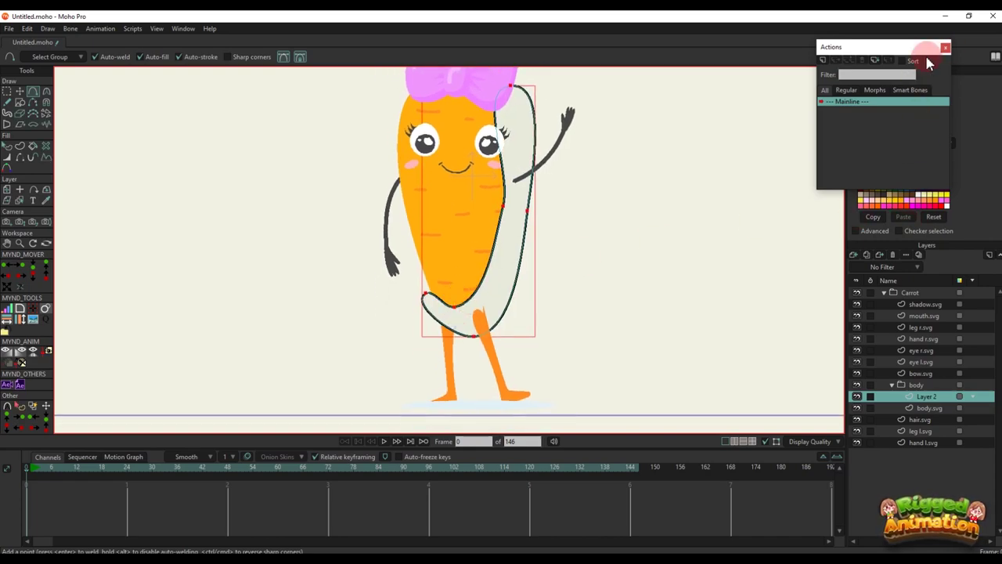
# Close the Actions window, fill the shading shape with the carrot's darker orange and turn off its stroke
pyautogui.click(945, 48)
pyautogui.moveTo(915, 86); pyautogui.dragTo(480, 320)
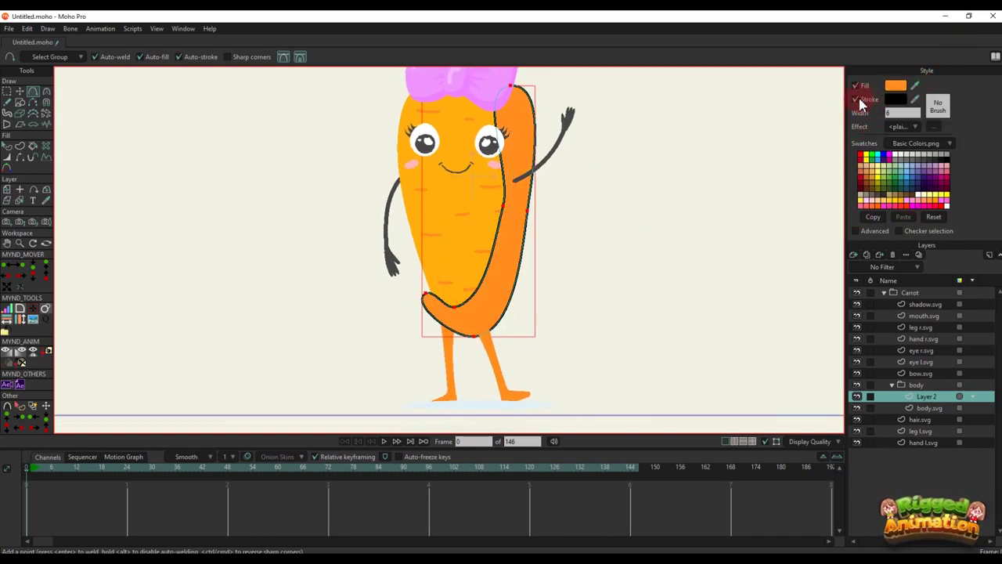
pyautogui.press('r')
# Hide Layer 2's artwork and reposition the shading curve's top point and handles behind the bow using Transform Points
pyautogui.press('t')
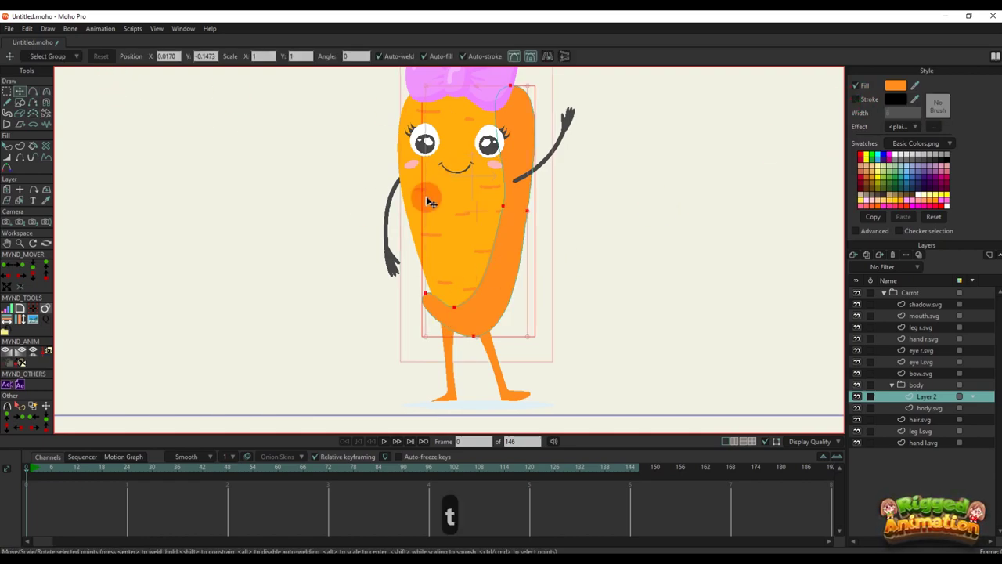
pyautogui.scroll(2, 470, 263)
pyautogui.click(860, 396)
pyautogui.moveTo(517, 212); pyautogui.dragTo(517, 271)
pyautogui.scroll(1, 532, 196)
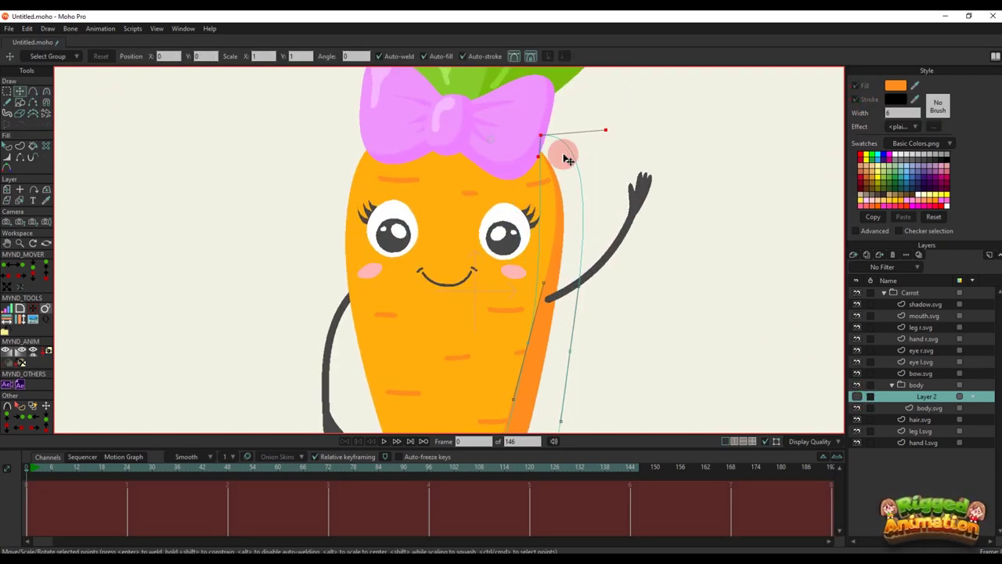
pyautogui.click(538, 135)
pyautogui.scroll(3, 540, 136)
pyautogui.moveTo(539, 136); pyautogui.dragTo(520, 135)
pyautogui.scroll(-3, 557, 204)
# Adjust the curve handles along the upper inner edge so the outline follows the body's original shadow line
pyautogui.moveTo(546, 305); pyautogui.dragTo(574, 240)
pyautogui.scroll(2, 561, 140)
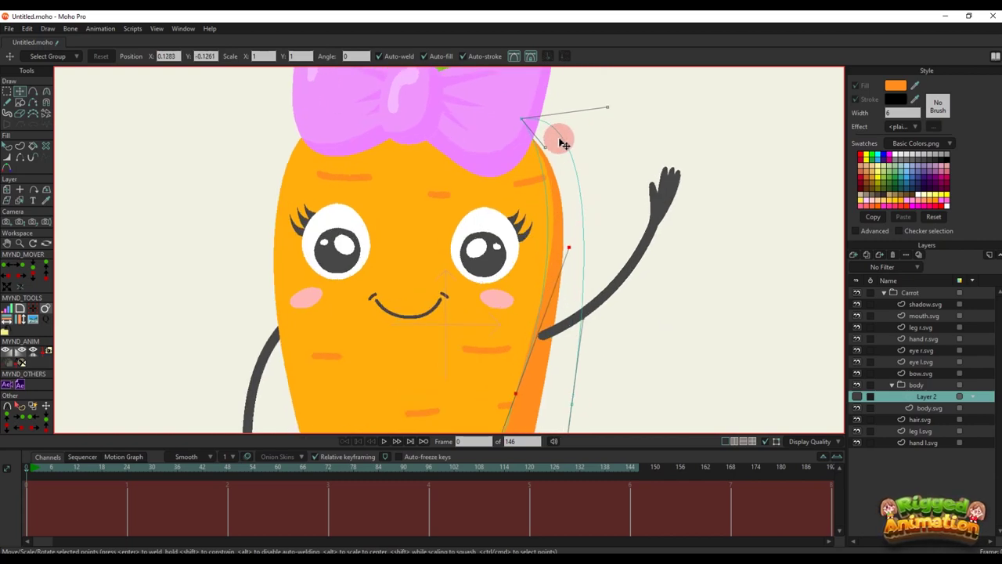
pyautogui.moveTo(543, 149); pyautogui.dragTo(562, 180)
pyautogui.moveTo(520, 121); pyautogui.dragTo(517, 122)
pyautogui.moveTo(565, 178); pyautogui.dragTo(570, 174)
pyautogui.scroll(-3, 546, 255)
# Fit the shading curve's lower inner edge and left tip to the original shadow line by moving points and handles
pyautogui.moveTo(524, 342); pyautogui.dragTo(538, 206)
pyautogui.scroll(2, 538, 206)
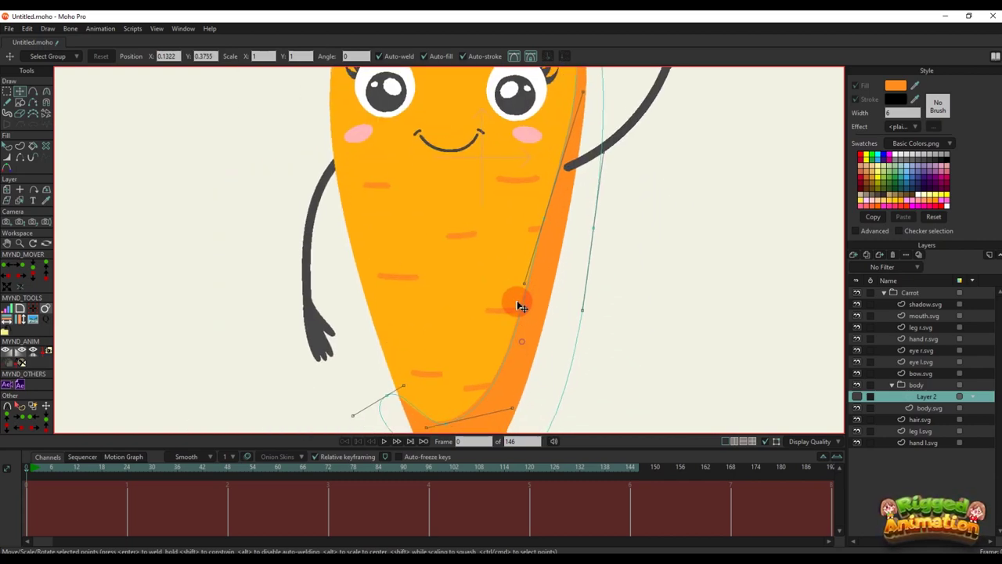
pyautogui.moveTo(517, 300); pyautogui.dragTo(519, 281)
pyautogui.moveTo(469, 400); pyautogui.dragTo(442, 376)
pyautogui.scroll(2, 467, 351)
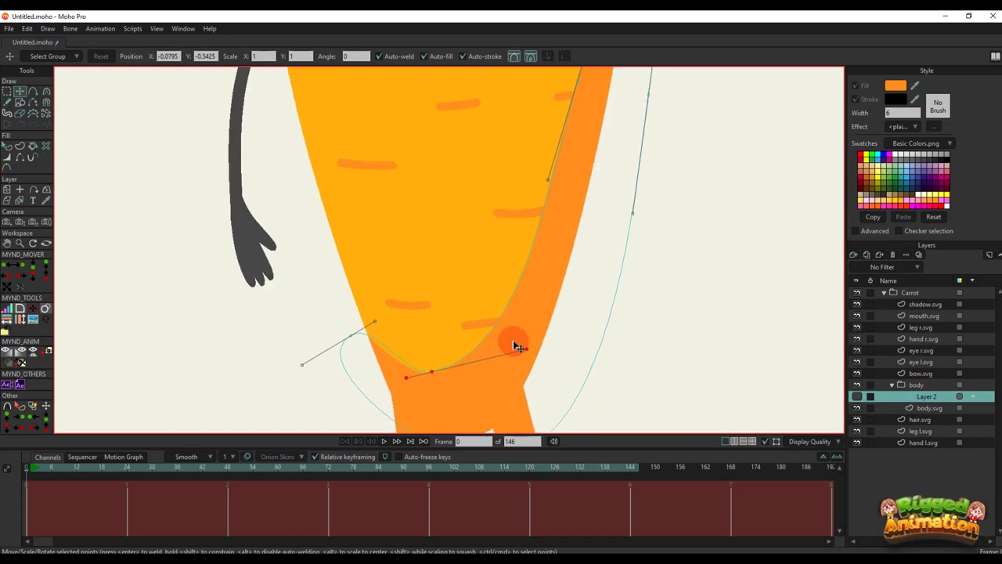
pyautogui.moveTo(389, 344); pyautogui.dragTo(358, 332)
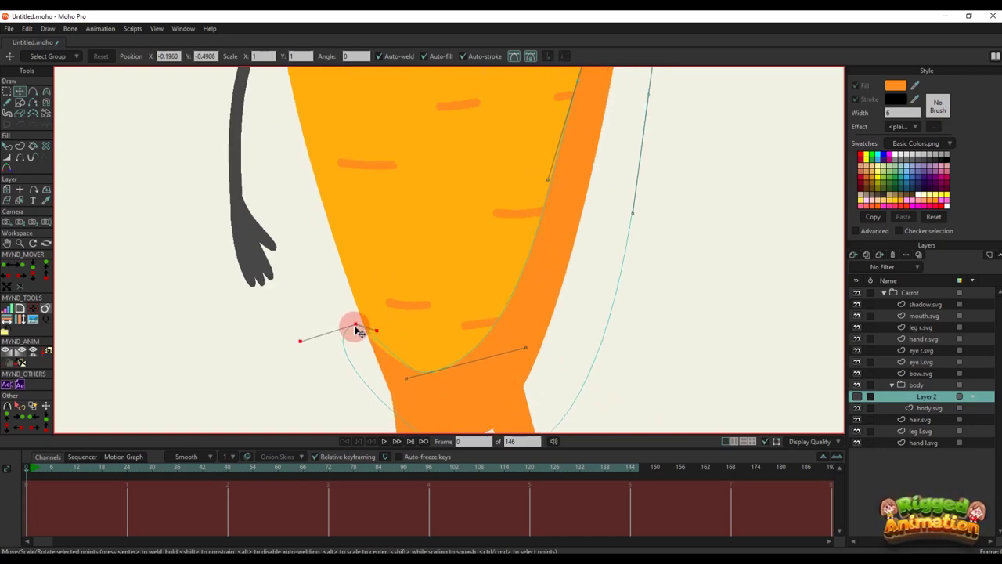
pyautogui.scroll(-1, 372, 342)
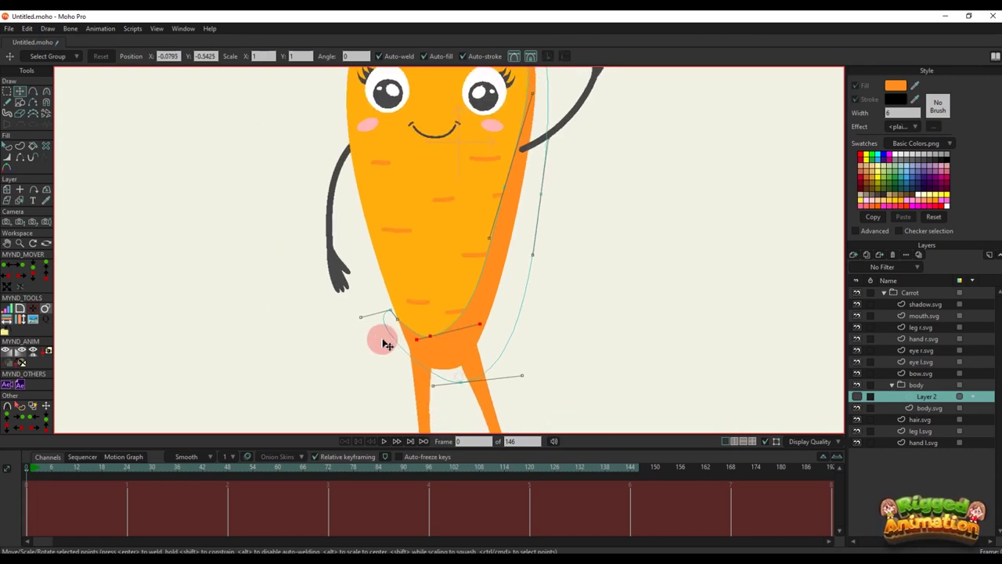
# Reshape the shading's outer edge with its bottom, right-side and top points and handles, keeping it slightly outside the body
pyautogui.moveTo(432, 385)
pyautogui.mouseDown()
pyautogui.moveTo(405, 386)
pyautogui.moveTo(445, 384)
pyautogui.mouseUp()
pyautogui.scroll(-2, 518, 353)
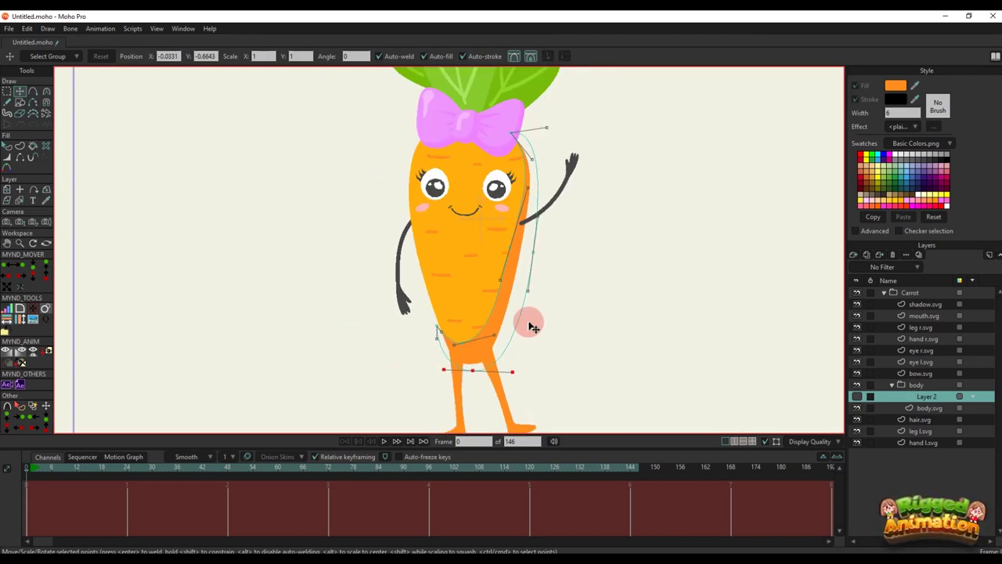
pyautogui.click(533, 259)
pyautogui.scroll(2, 564, 117)
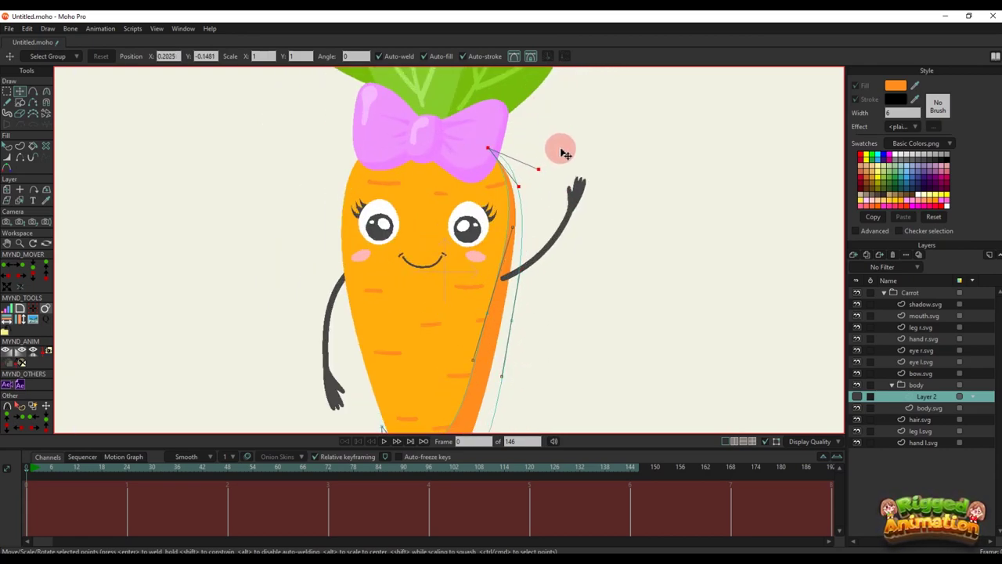
pyautogui.moveTo(566, 156); pyautogui.dragTo(565, 159)
pyautogui.scroll(-2, 527, 242)
pyautogui.scroll(2, 482, 396)
pyautogui.moveTo(463, 381); pyautogui.dragTo(460, 380)
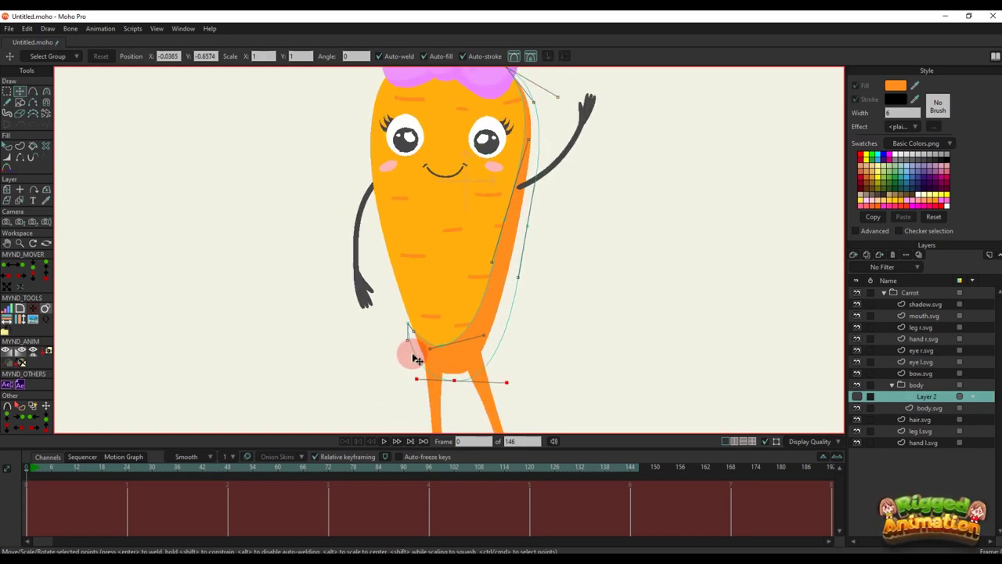
pyautogui.click(408, 334)
pyautogui.scroll(-1, 415, 336)
pyautogui.scroll(-1, 417, 340)
pyautogui.press('q')
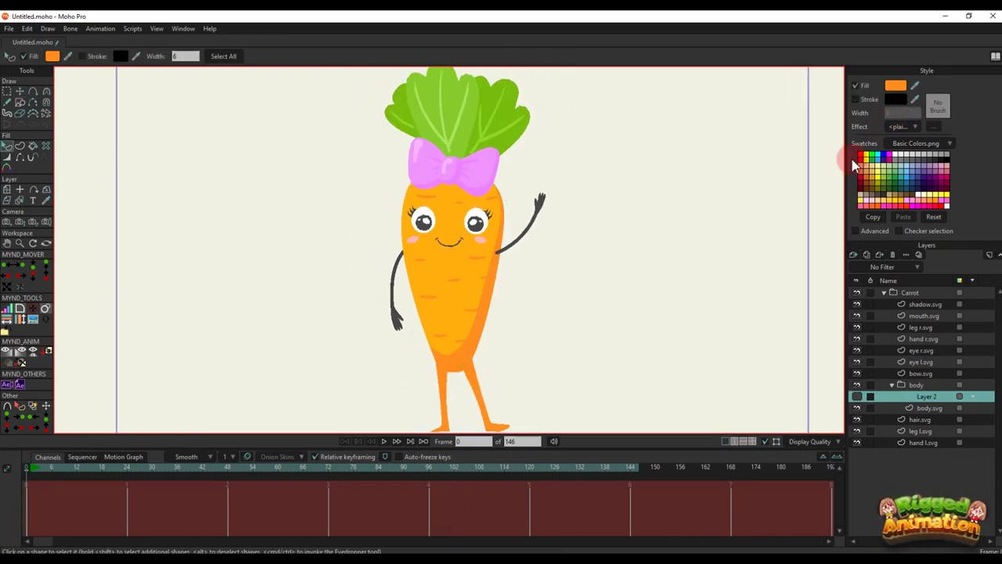
pyautogui.scroll(1, 515, 318)
pyautogui.press('t')
pyautogui.scroll(1, 519, 302)
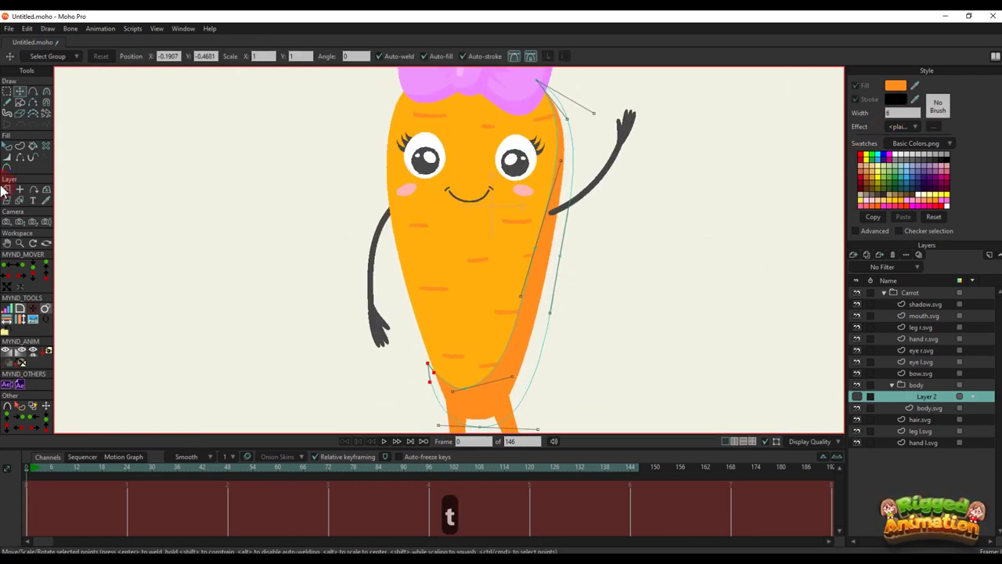
# Draw a line with the Add Point tool along the left forehead crease and bend its handles to match
pyautogui.click(32, 93)
pyautogui.scroll(3, 415, 145)
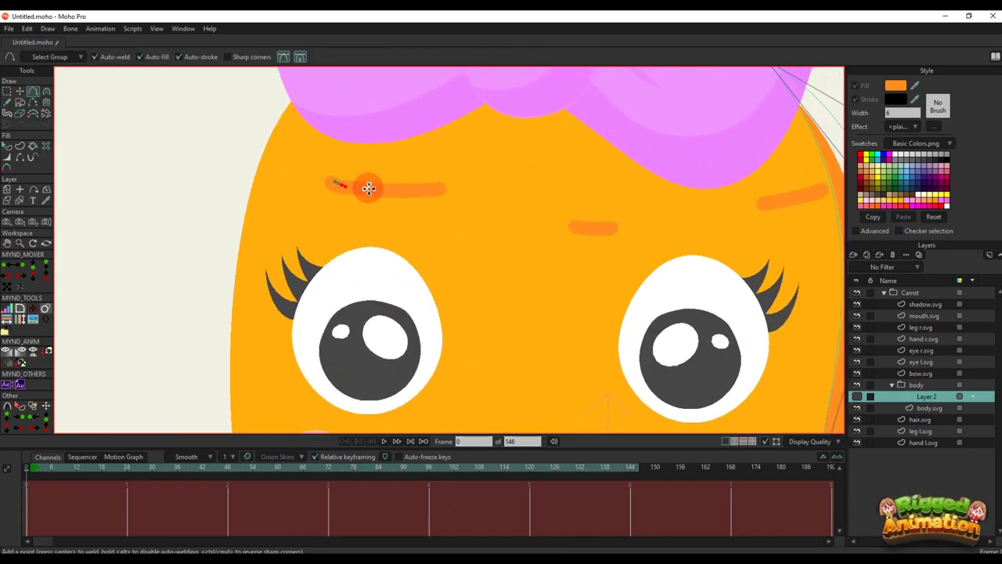
pyautogui.moveTo(368, 188); pyautogui.dragTo(440, 189)
pyautogui.press('t')
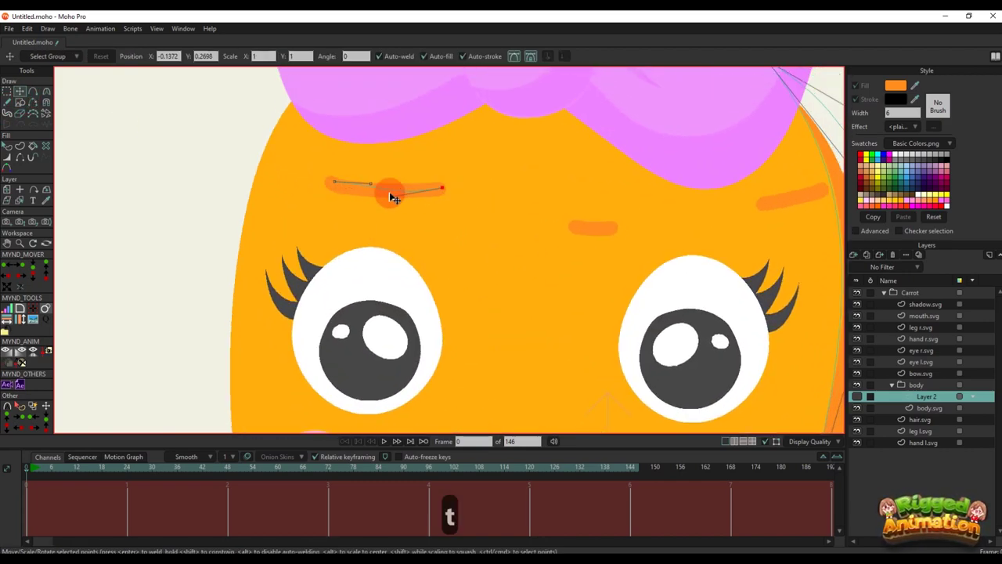
pyautogui.moveTo(370, 184); pyautogui.dragTo(364, 192)
pyautogui.click(403, 190)
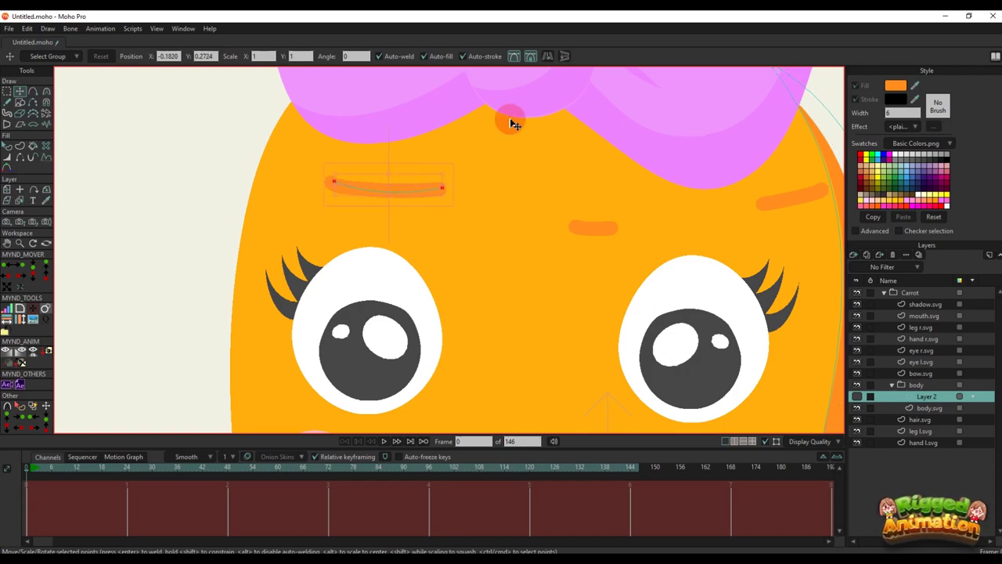
# Create a stroke shape from the line, sample the crease's orange for its stroke colour and set the width to 7
pyautogui.press('u')
pyautogui.click(126, 59)
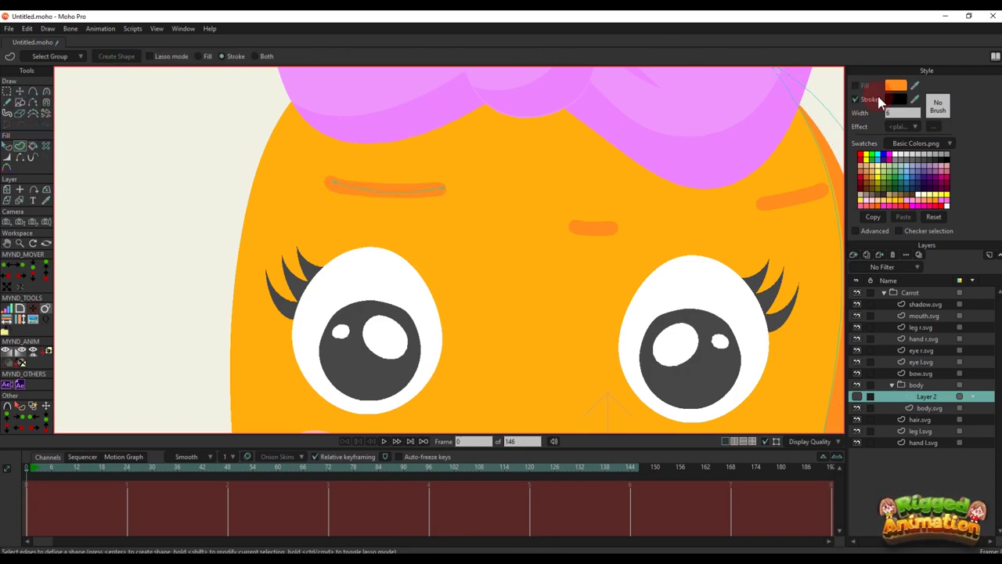
pyautogui.moveTo(916, 100)
pyautogui.mouseDown()
pyautogui.moveTo(473, 190)
pyautogui.moveTo(584, 227)
pyautogui.mouseUp()
pyautogui.click(890, 113)
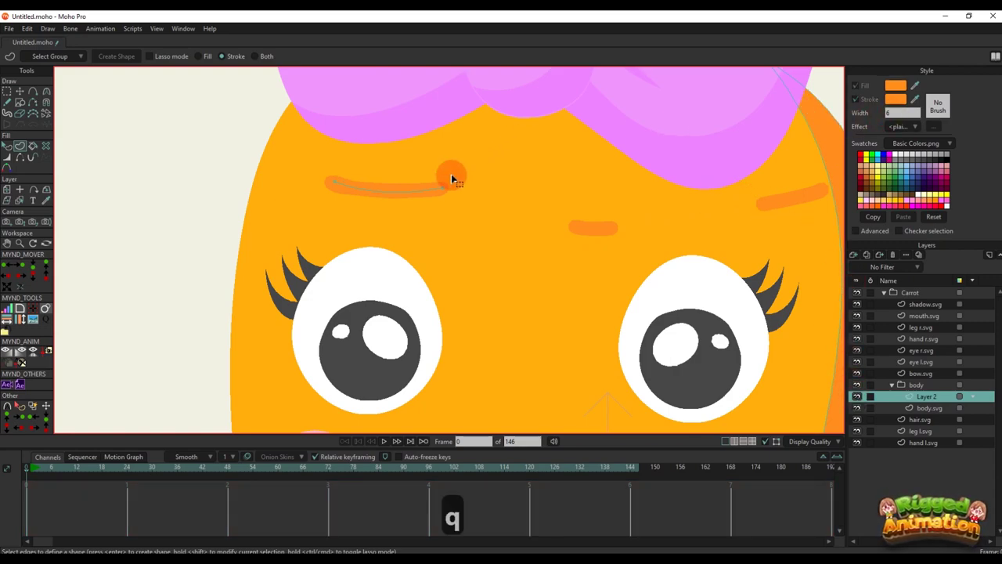
pyautogui.press('q')
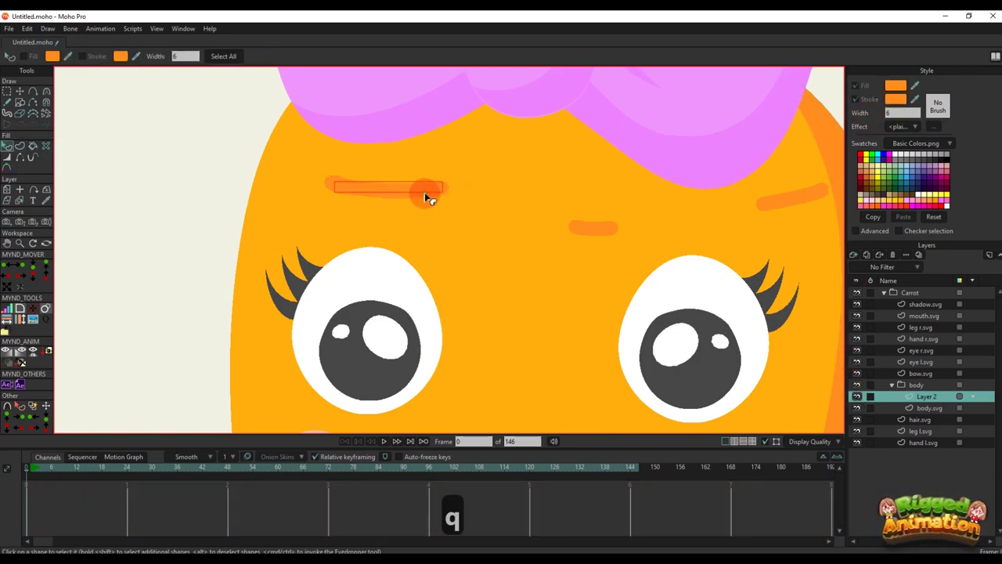
pyautogui.press('t')
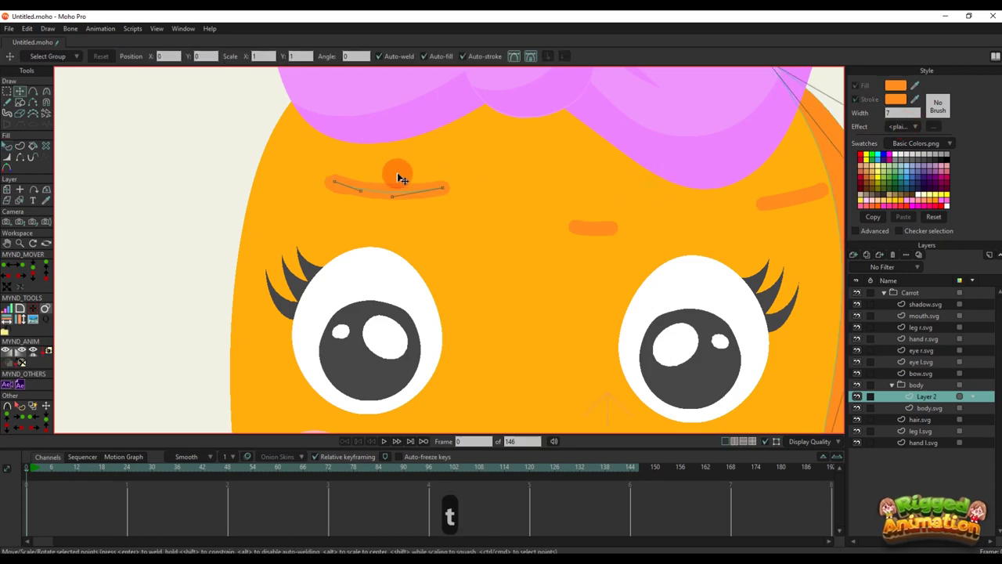
pyautogui.moveTo(399, 195); pyautogui.dragTo(398, 221)
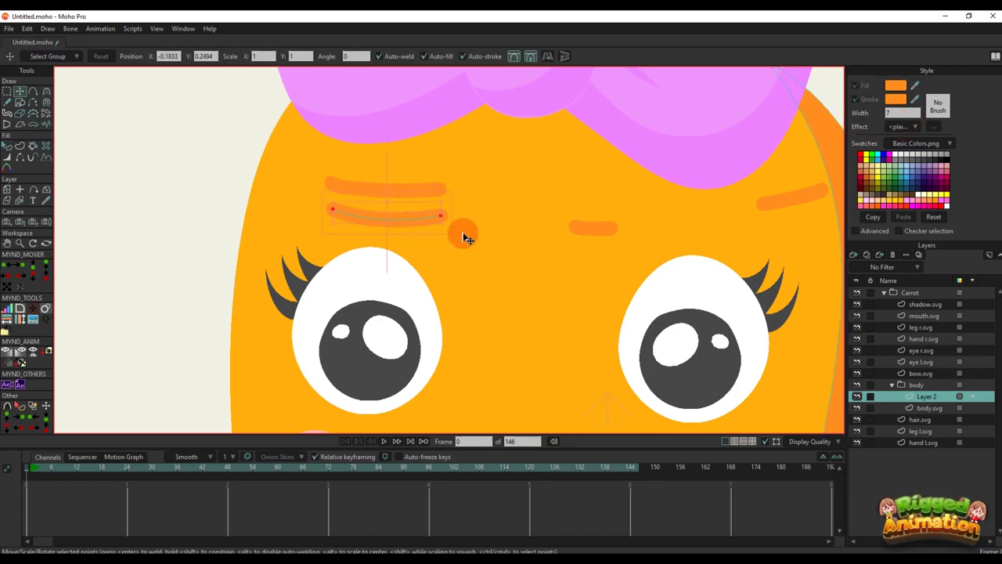
pyautogui.hotkey('ctrl', 'z')
# Duplicate the left forehead crease line onto the middle and right forehead creases
pyautogui.press('t')
pyautogui.hotkey('ctrl', 'c')
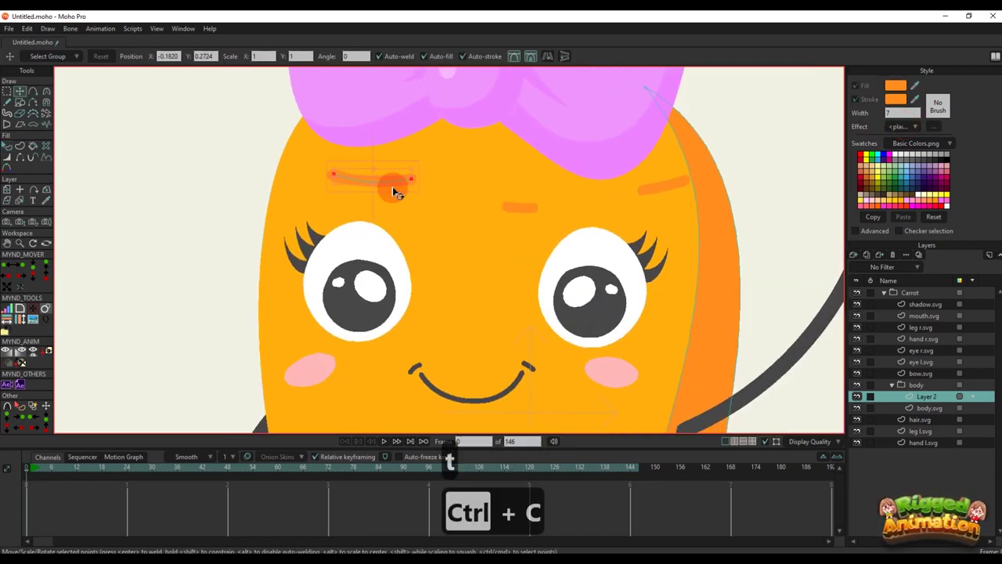
pyautogui.hotkey('ctrl', 'v')
pyautogui.moveTo(395, 194)
pyautogui.mouseDown()
pyautogui.moveTo(521, 206)
pyautogui.moveTo(503, 215)
pyautogui.moveTo(664, 193)
pyautogui.mouseUp()
pyautogui.scroll(2, 548, 205)
pyautogui.scroll(-2, 514, 212)
pyautogui.hotkey('ctrl', 'c')
pyautogui.hotkey('ctrl', 'v')
# Refine the right forehead crease line's end points and handles to match the original mark
pyautogui.scroll(2, 634, 198)
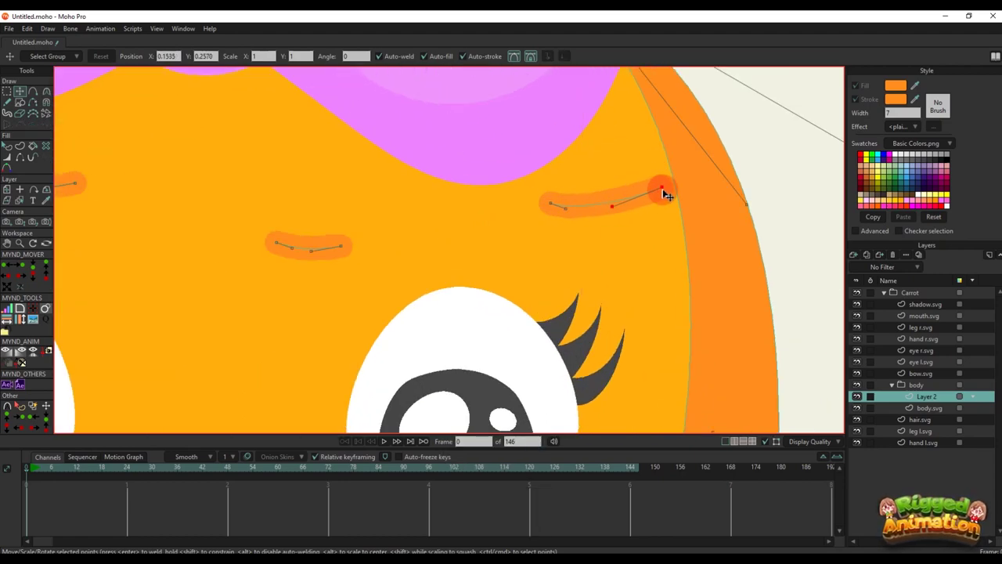
pyautogui.click(570, 209)
pyautogui.scroll(-5, 584, 197)
pyautogui.scroll(4, 588, 203)
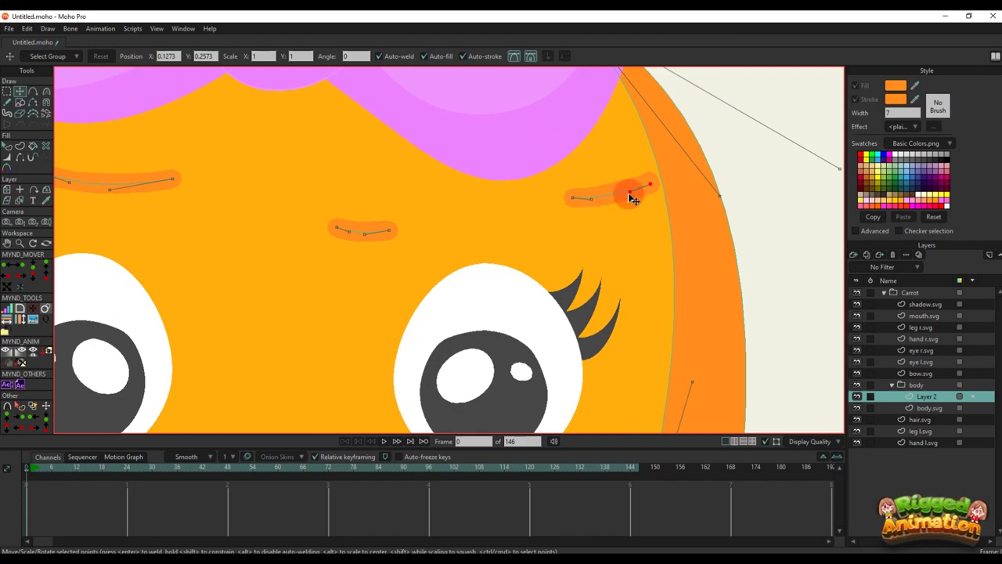
pyautogui.scroll(-4, 625, 192)
pyautogui.moveTo(609, 194); pyautogui.dragTo(606, 163)
pyautogui.moveTo(489, 211); pyautogui.dragTo(480, 195)
pyautogui.scroll(-2, 476, 188)
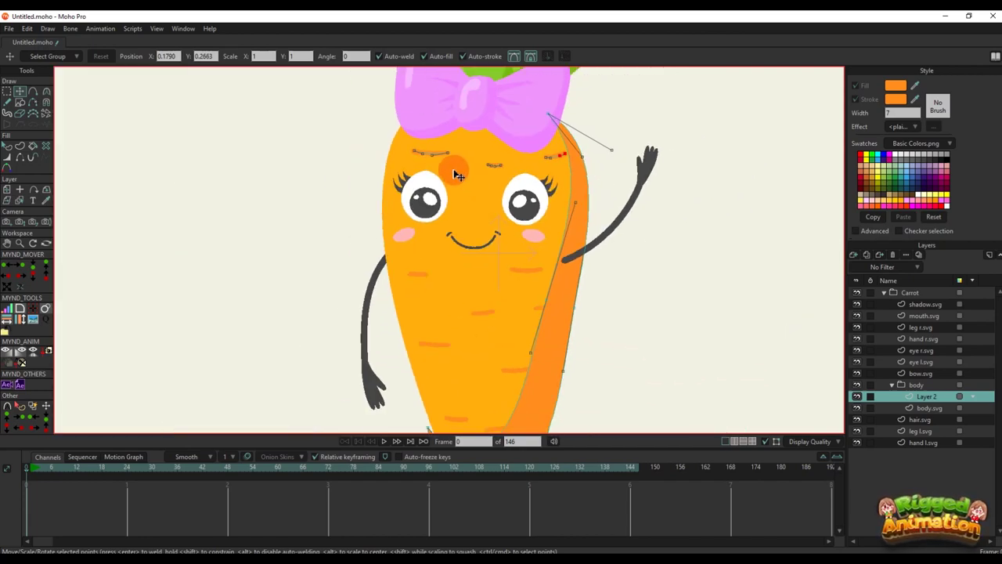
# Duplicate the left forehead crease line onto the crease below the right cheek and fit it to the original mark
pyautogui.scroll(2, 391, 128)
pyautogui.scroll(-2, 397, 127)
pyautogui.press('g')
pyautogui.moveTo(376, 119); pyautogui.dragTo(523, 271)
pyautogui.hotkey('ctrl', 'c')
pyautogui.hotkey('ctrl', 'v')
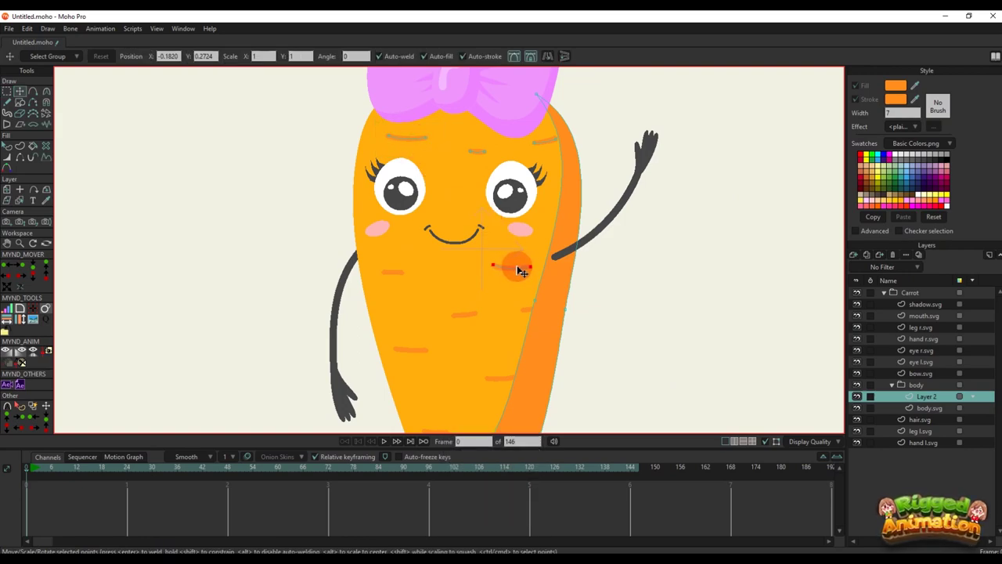
pyautogui.scroll(3, 523, 271)
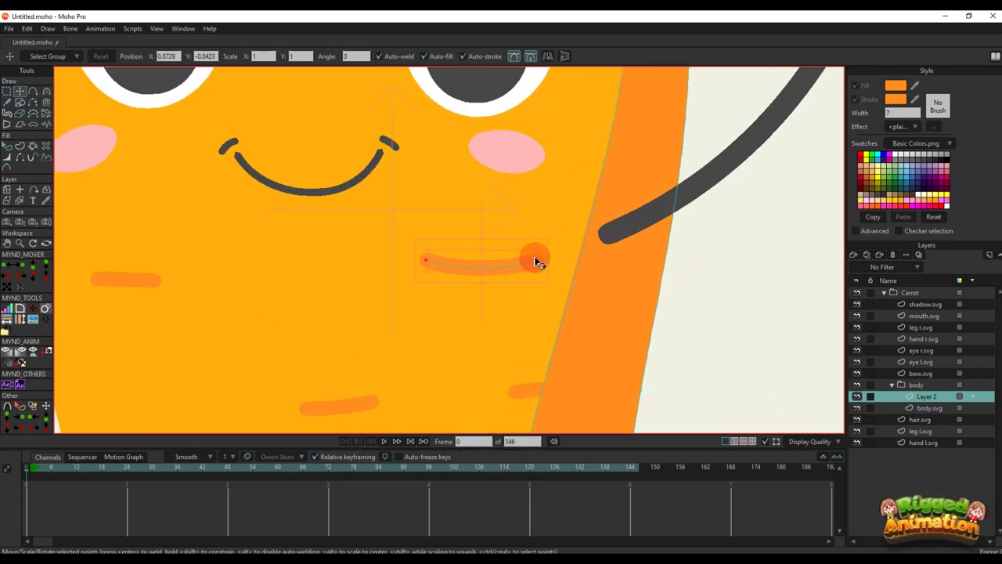
pyautogui.scroll(-3, 537, 262)
# Duplicate the crease line below the right cheek onto the lower right crease beside the shading and fit its ends
pyautogui.hotkey('ctrl', 'c')
pyautogui.hotkey('ctrl', 'v')
pyautogui.moveTo(525, 219)
pyautogui.mouseDown()
pyautogui.moveTo(516, 395)
pyautogui.moveTo(557, 312)
pyautogui.moveTo(573, 316)
pyautogui.mouseUp()
pyautogui.scroll(3, 589, 311)
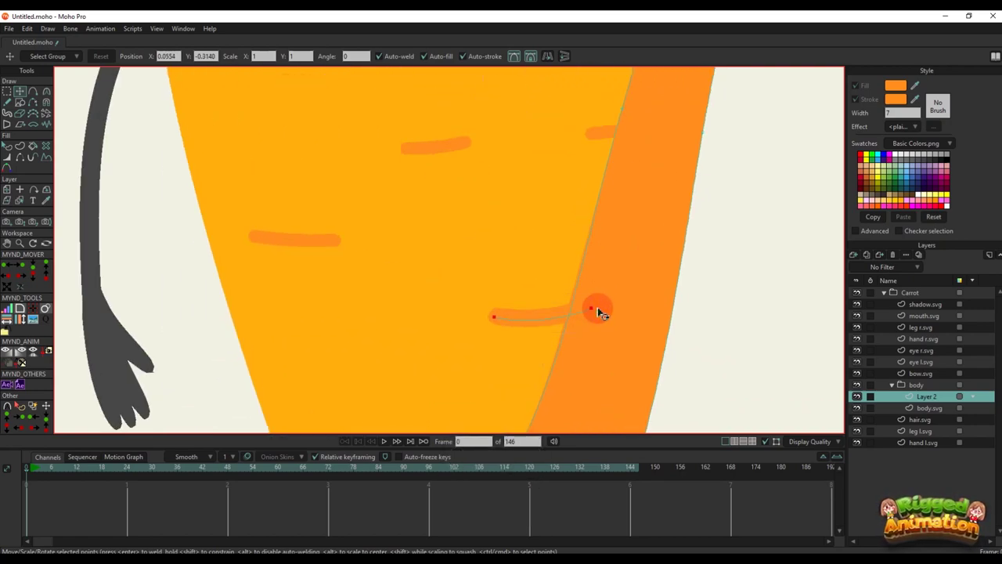
pyautogui.scroll(-3, 553, 315)
pyautogui.scroll(2, 559, 250)
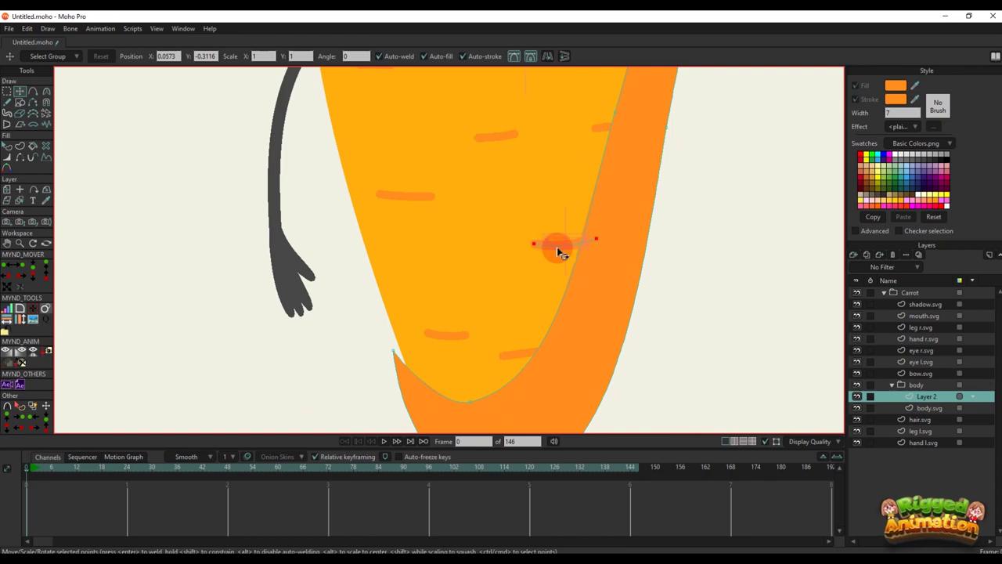
# Duplicate the crease line onto the lower left body crease and adjust its points and handles to match
pyautogui.hotkey('ctrl', 'c')
pyautogui.hotkey('ctrl', 'v')
pyautogui.moveTo(565, 249)
pyautogui.mouseDown()
pyautogui.moveTo(540, 357)
pyautogui.moveTo(481, 313)
pyautogui.moveTo(420, 198)
pyautogui.mouseUp()
pyautogui.hotkey('ctrl', 'c')
pyautogui.hotkey('ctrl', 'v')
pyautogui.scroll(6, 386, 223)
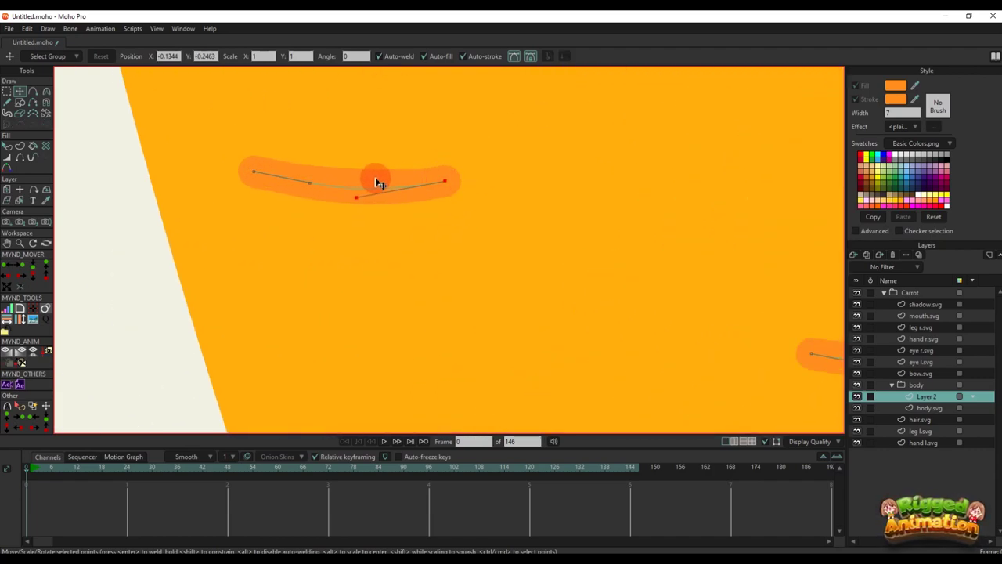
pyautogui.scroll(-6, 377, 180)
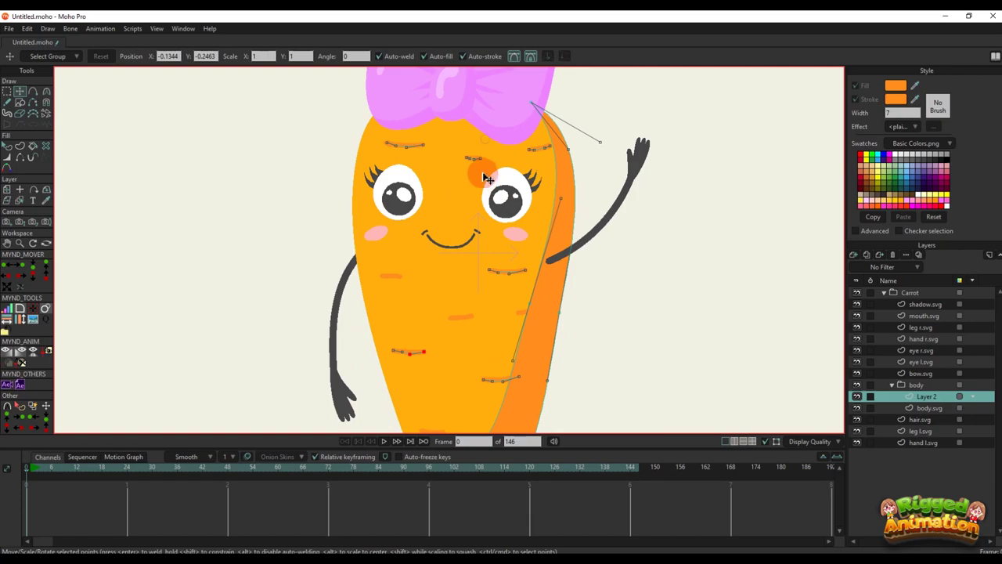
# Duplicate the short right forehead crease line onto the central body crease and fit its end points
pyautogui.click(548, 154)
pyautogui.hotkey('ctrl', 'c')
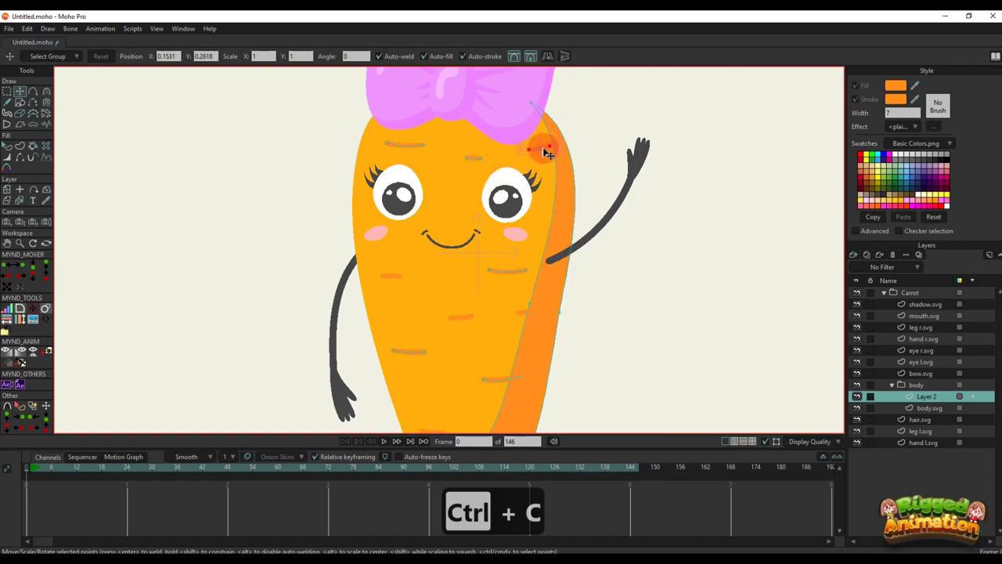
pyautogui.hotkey('ctrl', 'v')
pyautogui.moveTo(545, 152)
pyautogui.mouseDown()
pyautogui.moveTo(419, 288)
pyautogui.moveTo(469, 321)
pyautogui.mouseUp()
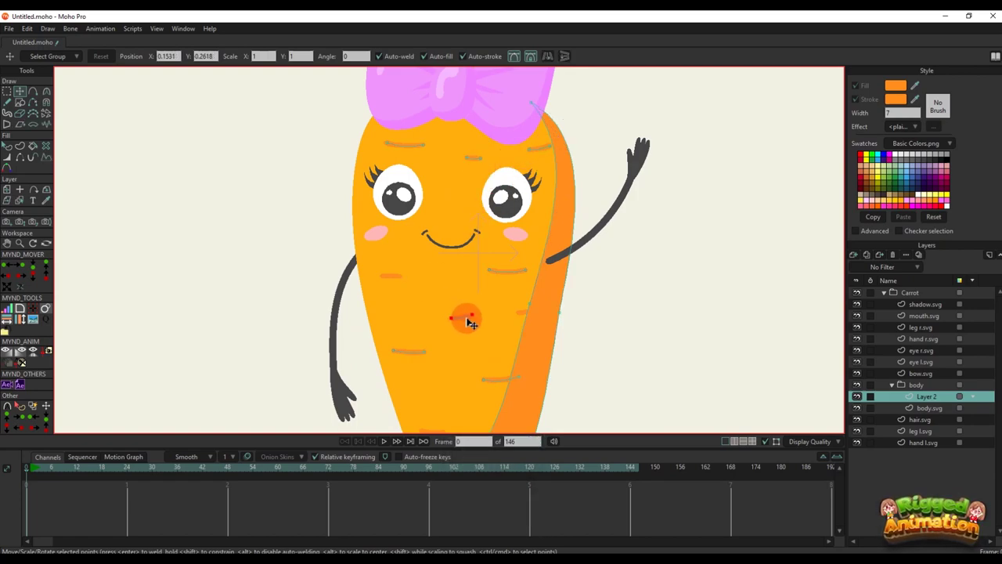
pyautogui.scroll(5, 469, 322)
pyautogui.click(477, 309)
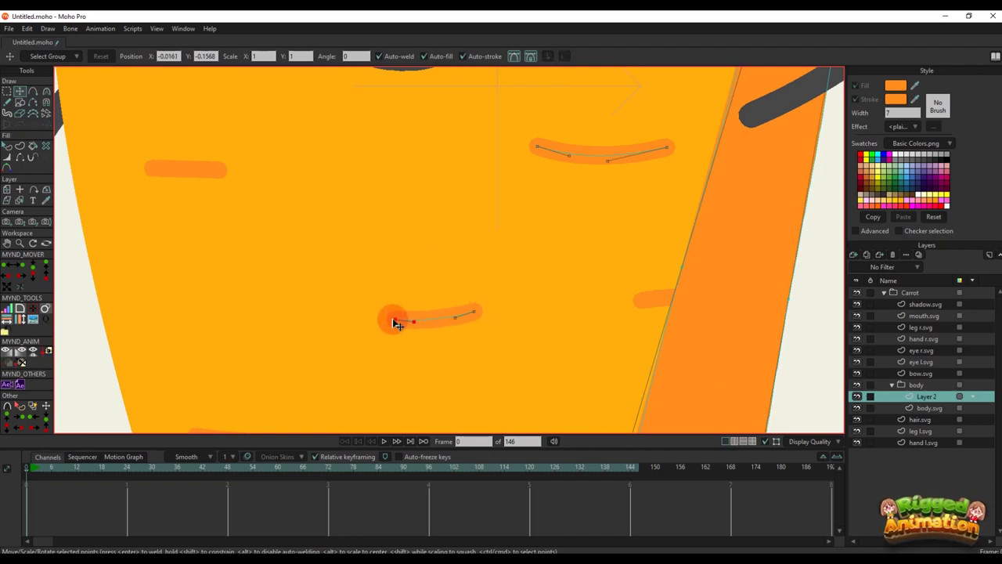
pyautogui.scroll(-5, 430, 322)
# Duplicate the central crease line onto the short crease below the left cheek and adjust its right end to match
pyautogui.hotkey('ctrl', 'c')
pyautogui.hotkey('ctrl', 'v')
pyautogui.moveTo(512, 327); pyautogui.dragTo(360, 225)
pyautogui.scroll(5, 395, 244)
pyautogui.scroll(1, 393, 241)
pyautogui.click(401, 224)
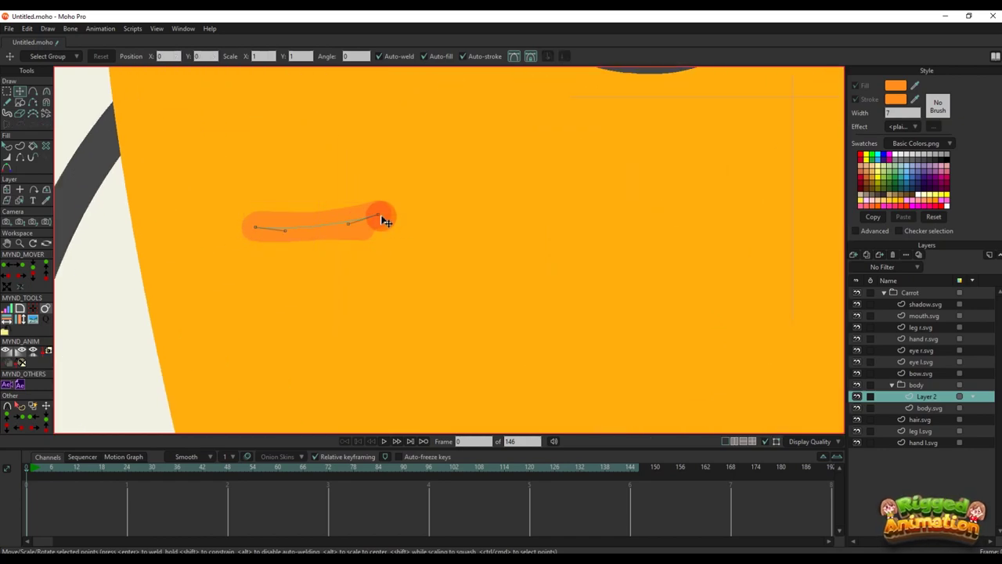
# Duplicate the short crease line onto the remaining uncovered creases down to the lowest left one and adjust the points to match
pyautogui.scroll(-3, 324, 224)
pyautogui.hotkey('ctrl', 'c')
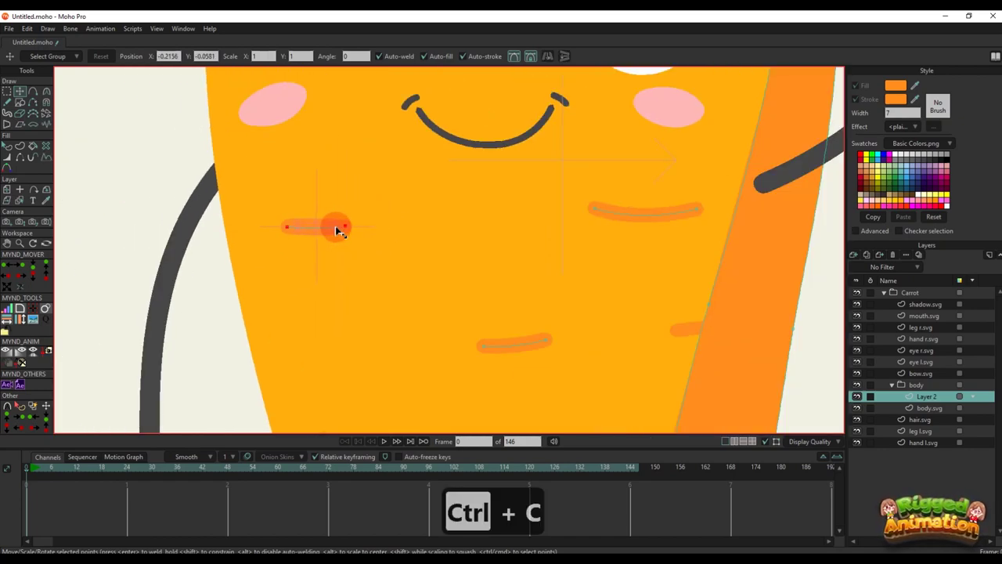
pyautogui.hotkey('ctrl', 'v')
pyautogui.moveTo(459, 269)
pyautogui.mouseDown()
pyautogui.moveTo(714, 331)
pyautogui.moveTo(590, 293)
pyautogui.moveTo(606, 256)
pyautogui.moveTo(532, 359)
pyautogui.moveTo(553, 346)
pyautogui.moveTo(513, 350)
pyautogui.moveTo(476, 332)
pyautogui.mouseUp()
pyautogui.scroll(-4, 716, 331)
pyautogui.scroll(-2, 590, 292)
pyautogui.scroll(2, 589, 320)
pyautogui.hotkey('ctrl', 'c')
pyautogui.hotkey('ctrl', 'v')
pyautogui.scroll(5, 545, 365)
pyautogui.press('q')
pyautogui.scroll(-4, 526, 337)
pyautogui.scroll(-2, 476, 332)
pyautogui.press('t')
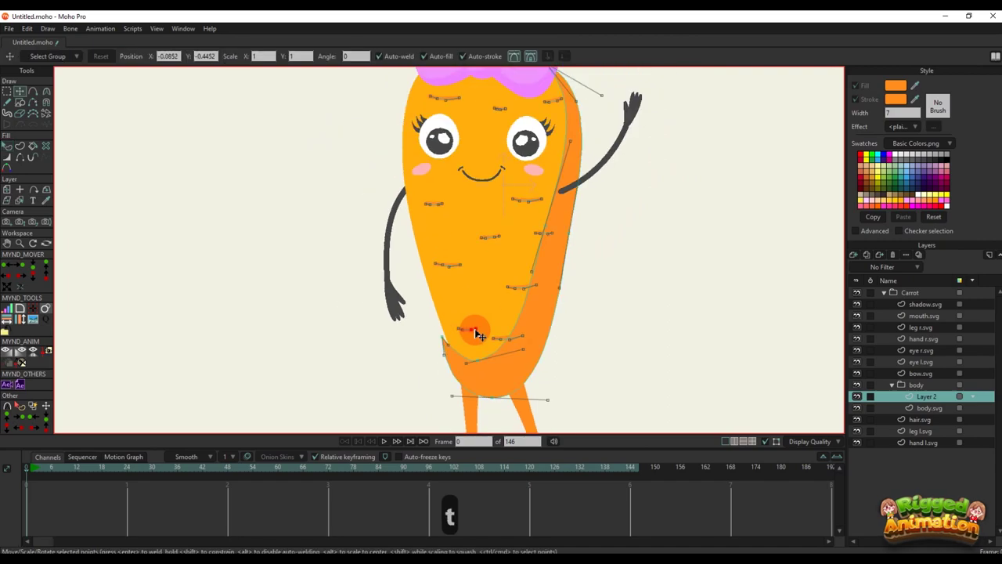
pyautogui.scroll(2, 517, 353)
pyautogui.scroll(2, 517, 353)
pyautogui.scroll(2, 509, 321)
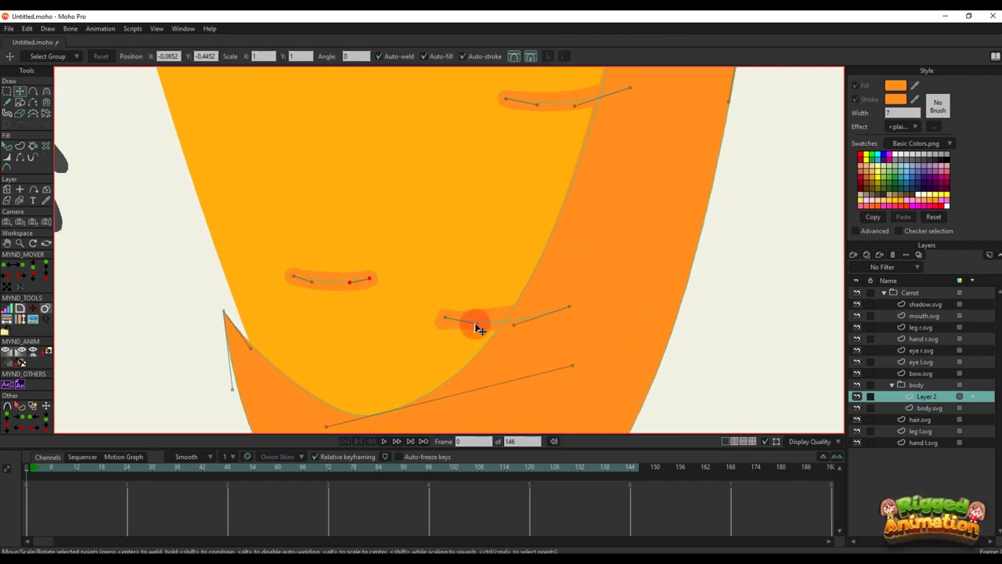
# In body.svg, select the shading's bottom curve points and the four lower original crease shapes, and delete them
pyautogui.scroll(-4, 477, 328)
pyautogui.scroll(-3, 479, 314)
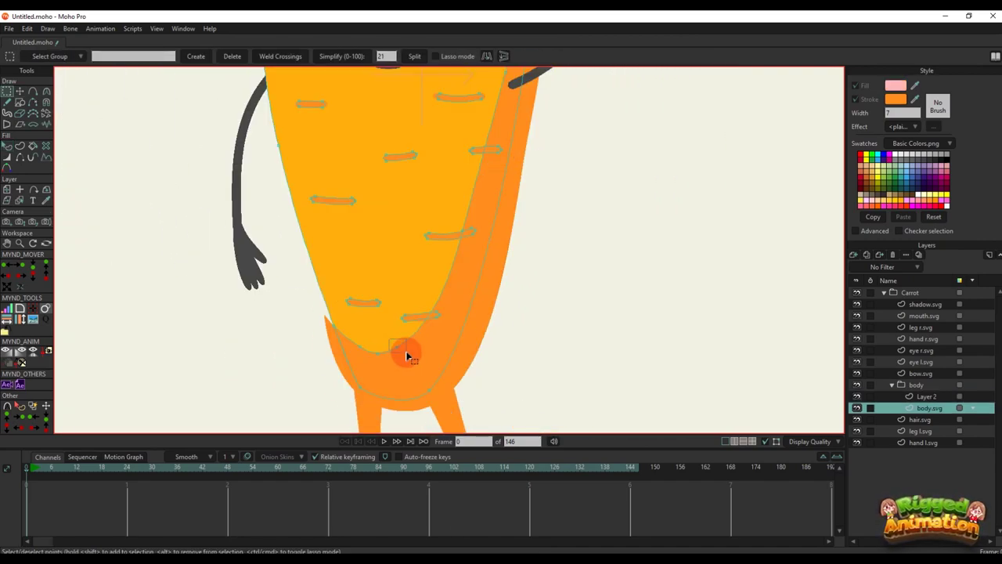
pyautogui.moveTo(408, 356); pyautogui.dragTo(357, 338)
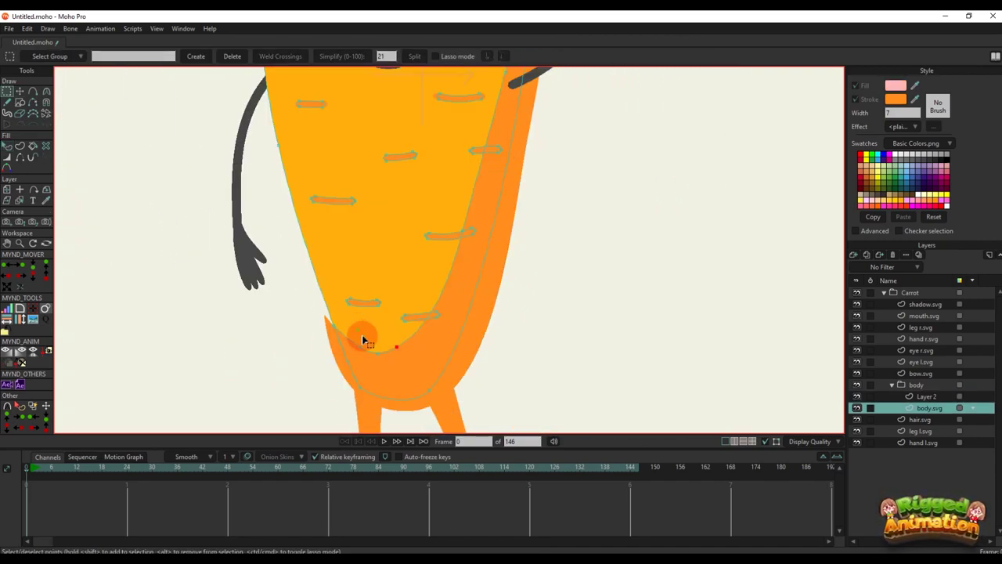
pyautogui.keyDown('shift'); pyautogui.click(349, 299); pyautogui.keyUp('shift')
pyautogui.keyDown('shift'); pyautogui.click(420, 318); pyautogui.keyUp('shift')
pyautogui.moveTo(450, 331); pyautogui.dragTo(452, 332)
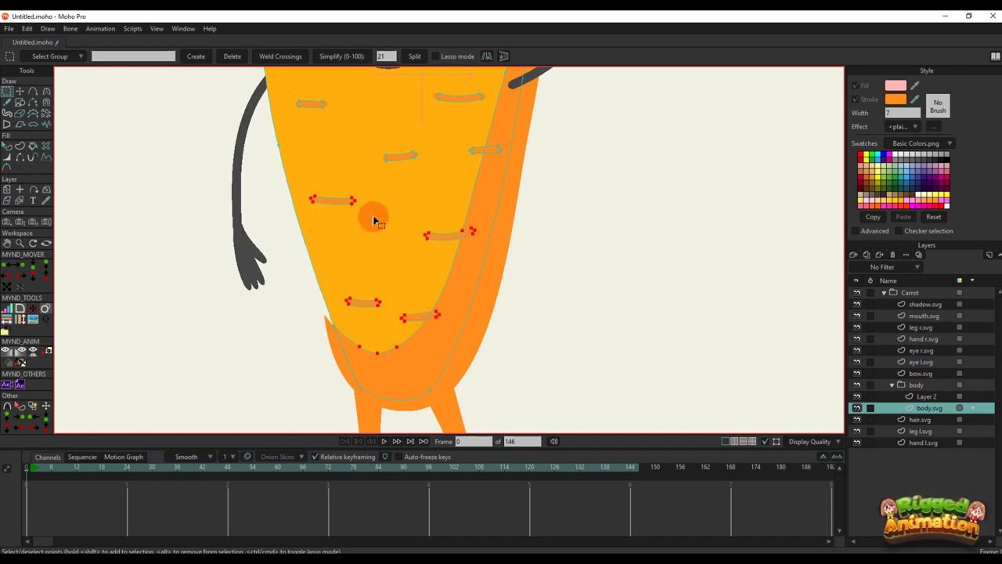
pyautogui.press('BackSpace')
# Select the remaining original crease shapes on the mid body and forehead in body.svg and delete them
pyautogui.moveTo(388, 196); pyautogui.dragTo(411, 302)
pyautogui.moveTo(390, 249)
pyautogui.mouseDown()
pyautogui.moveTo(486, 276)
pyautogui.moveTo(526, 271)
pyautogui.mouseUp()
pyautogui.moveTo(448, 193); pyautogui.dragTo(512, 221)
pyautogui.moveTo(314, 196); pyautogui.dragTo(384, 235)
pyautogui.scroll(-2, 383, 201)
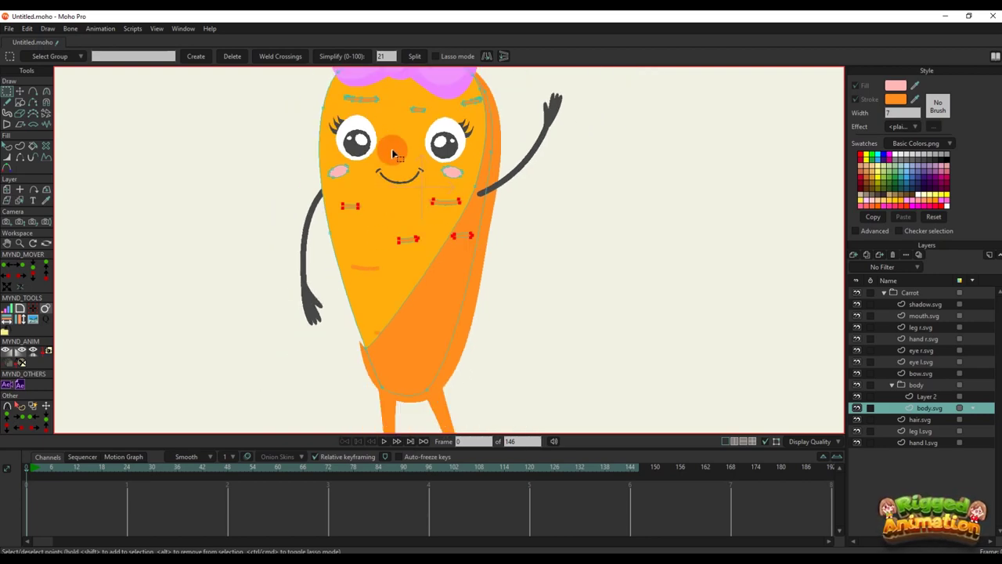
pyautogui.scroll(3, 376, 165)
pyautogui.moveTo(434, 173); pyautogui.dragTo(461, 202)
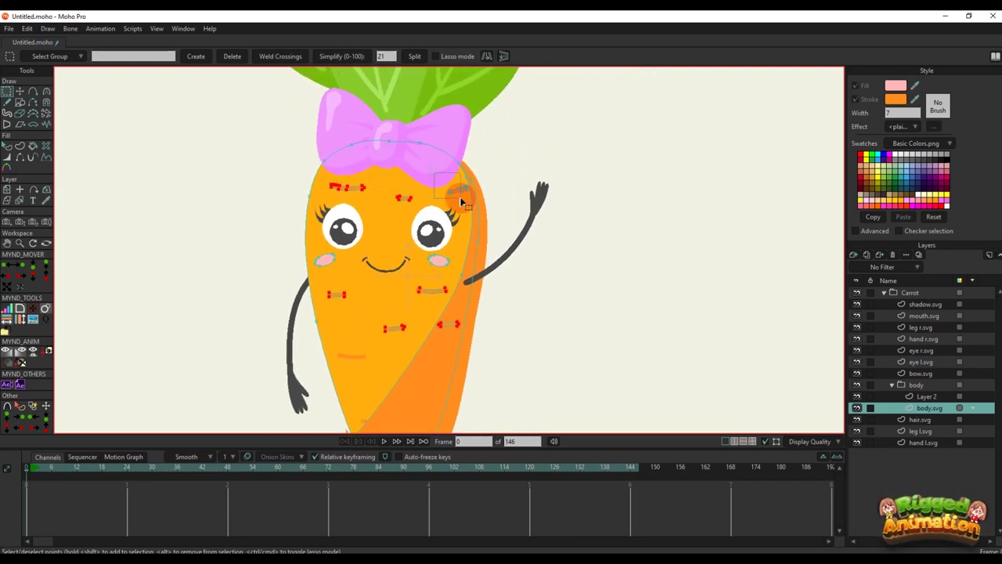
pyautogui.scroll(3, 468, 192)
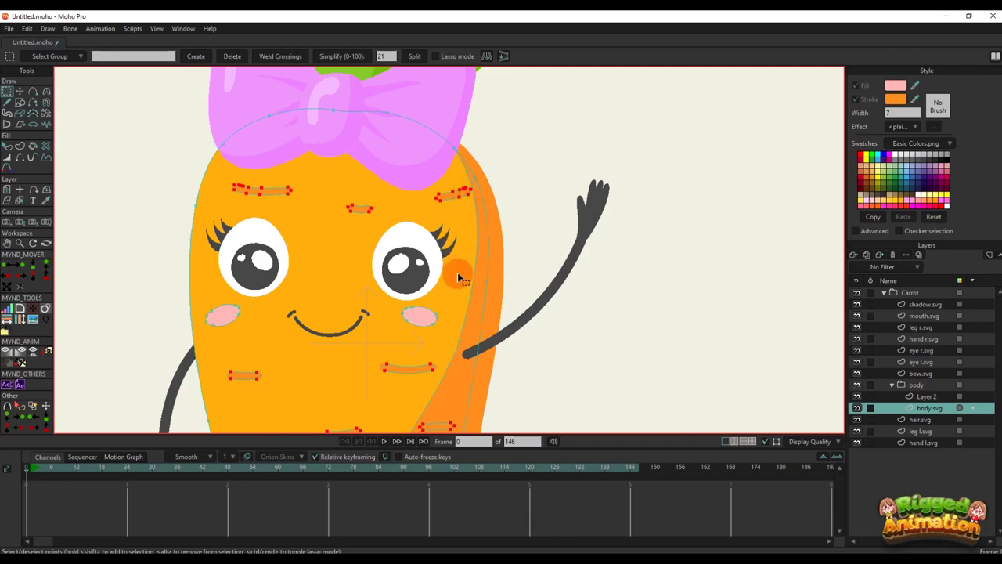
pyautogui.press('BackSpace')
pyautogui.scroll(-1, 435, 317)
pyautogui.scroll(-4, 423, 342)
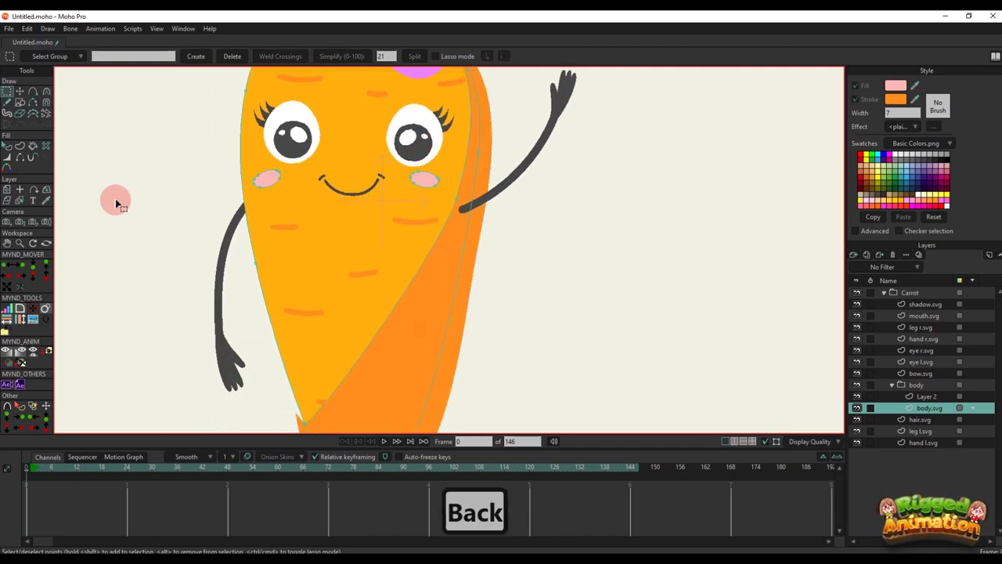
# Delete the leftover diagonal shading edge across the lower body in body.svg with the Delete Edge tool
pyautogui.click(33, 103)
pyautogui.scroll(-3, 410, 297)
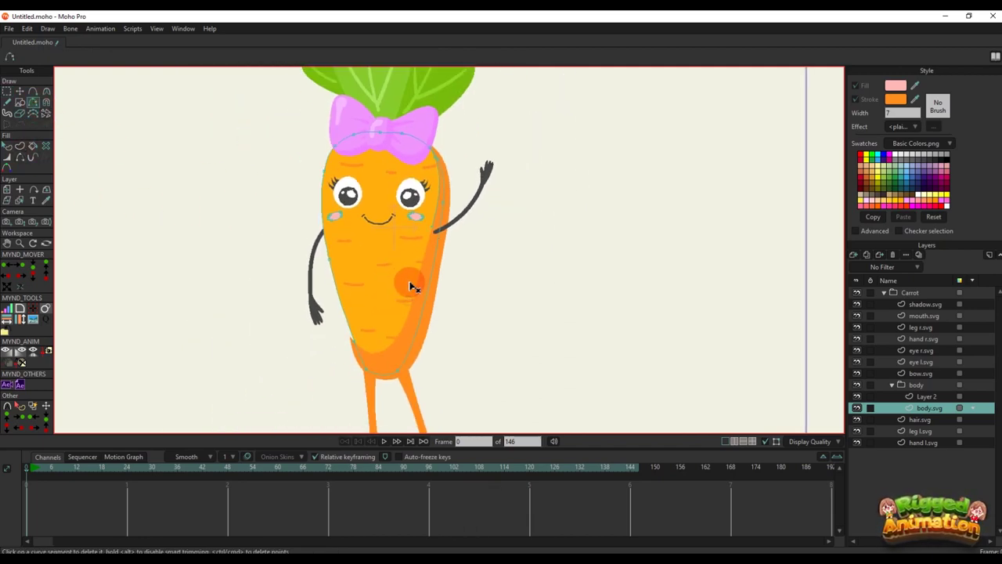
pyautogui.press('q')
pyautogui.press('t')
pyautogui.scroll(2, 421, 319)
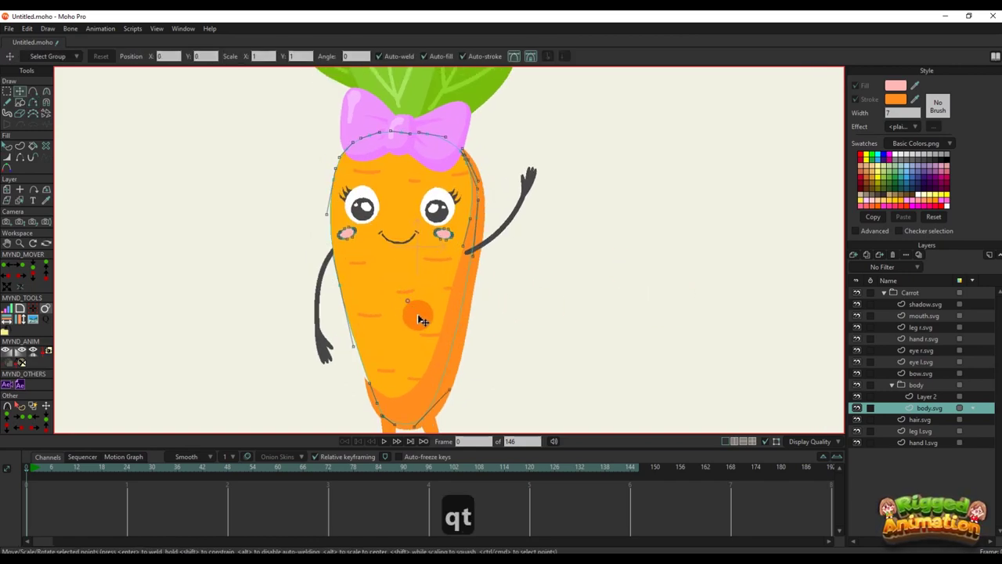
pyautogui.scroll(2, 420, 320)
# Delete the remaining upper shading edge beside the right eye in body.svg and check the outline with the layer hidden
pyautogui.click(34, 107)
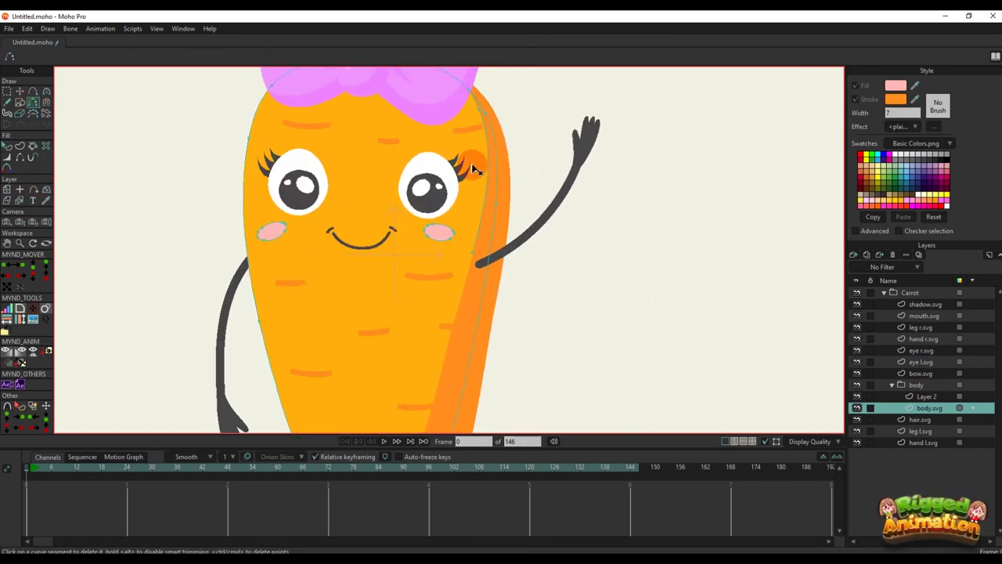
pyautogui.scroll(1, 472, 166)
pyautogui.scroll(2, 487, 159)
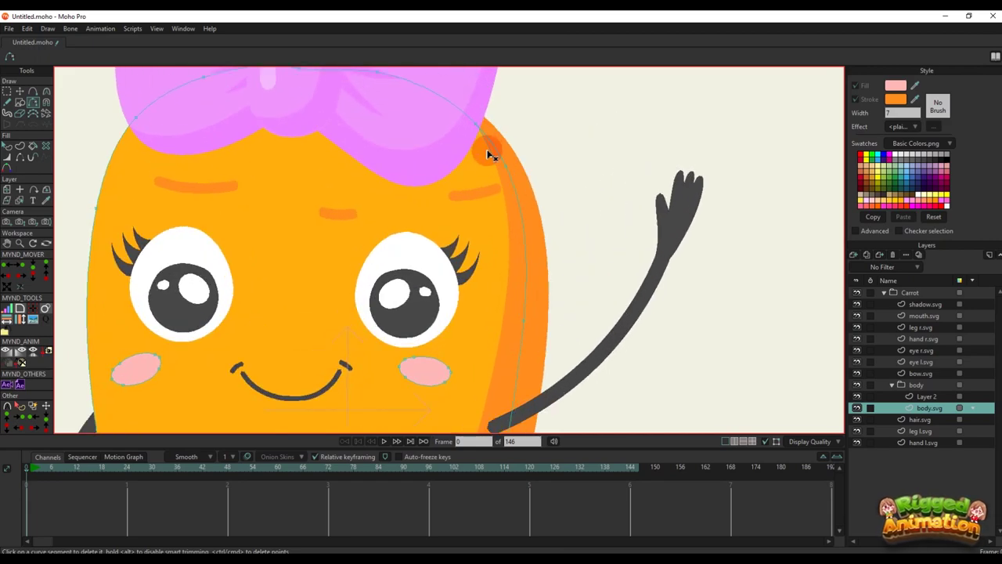
pyautogui.scroll(-4, 484, 162)
pyautogui.moveTo(439, 292); pyautogui.dragTo(440, 249)
pyautogui.scroll(-1, 415, 262)
pyautogui.moveTo(418, 315); pyautogui.dragTo(423, 290)
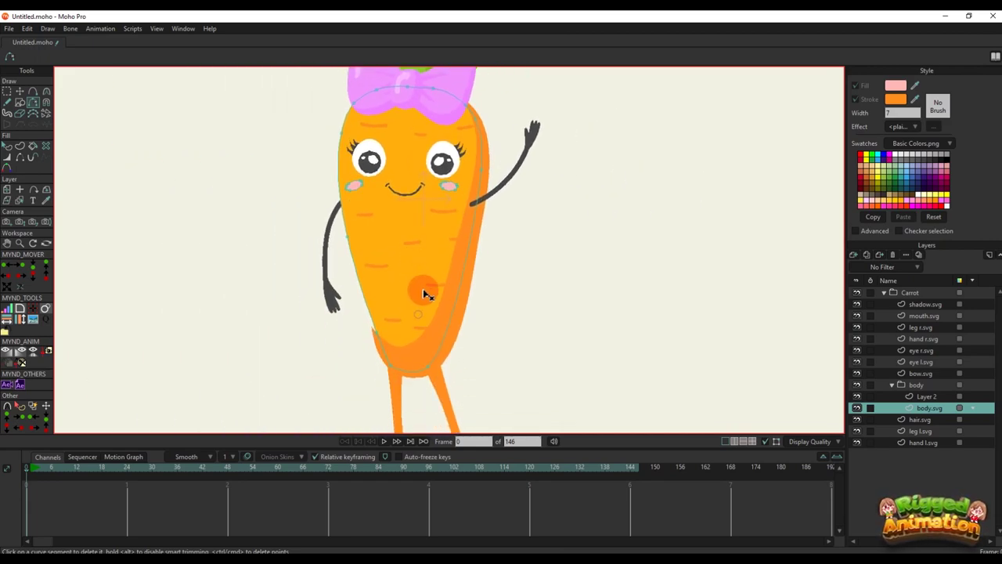
pyautogui.click(856, 409)
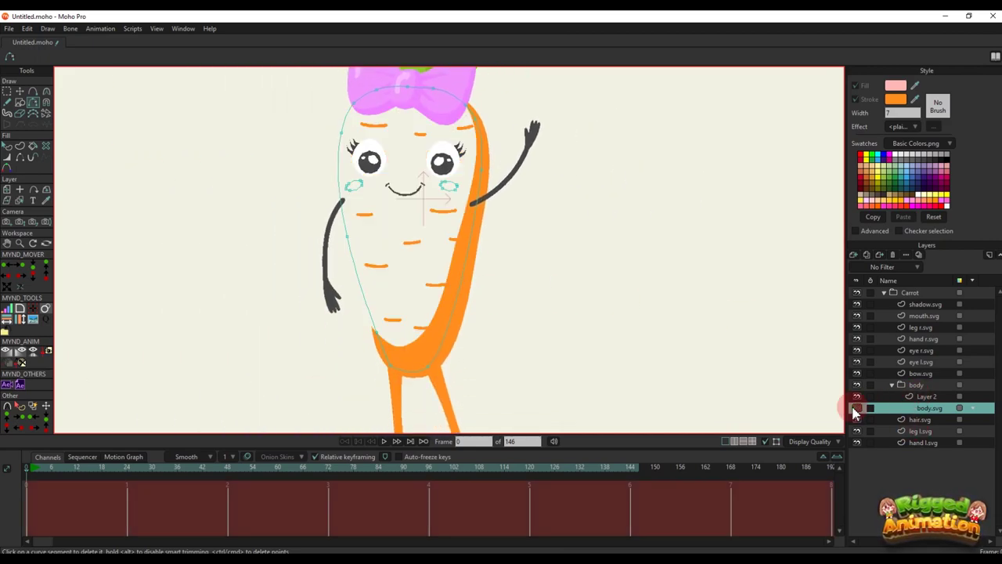
pyautogui.click(856, 409)
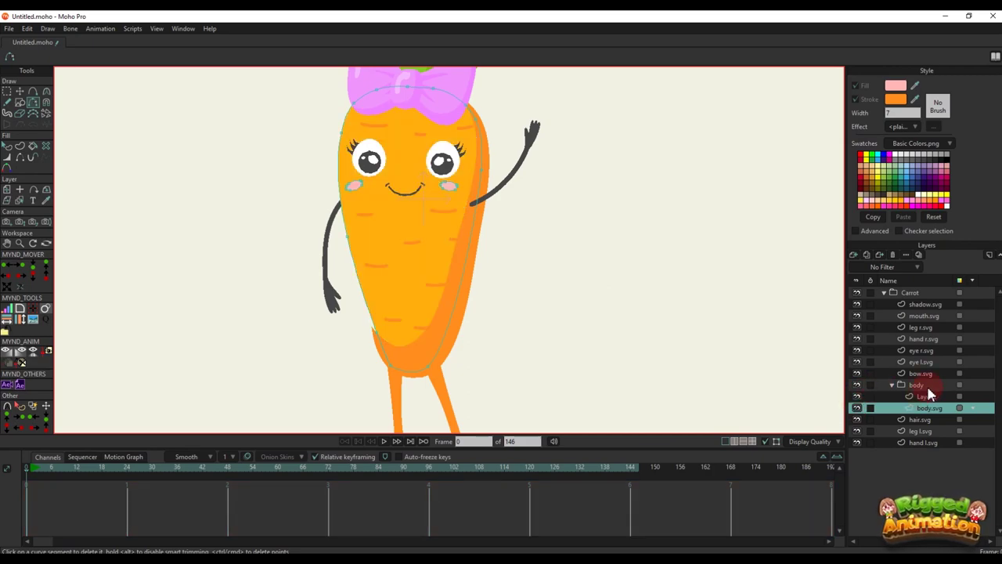
# Set the group mask of the body group to Hide all
pyautogui.doubleClick(924, 387)
pyautogui.click(251, 76)
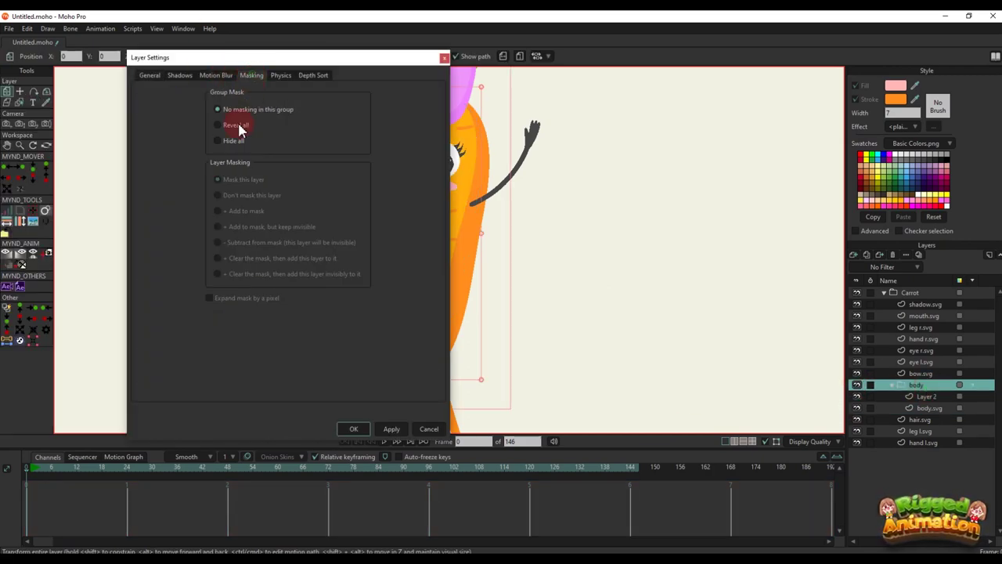
pyautogui.click(353, 428)
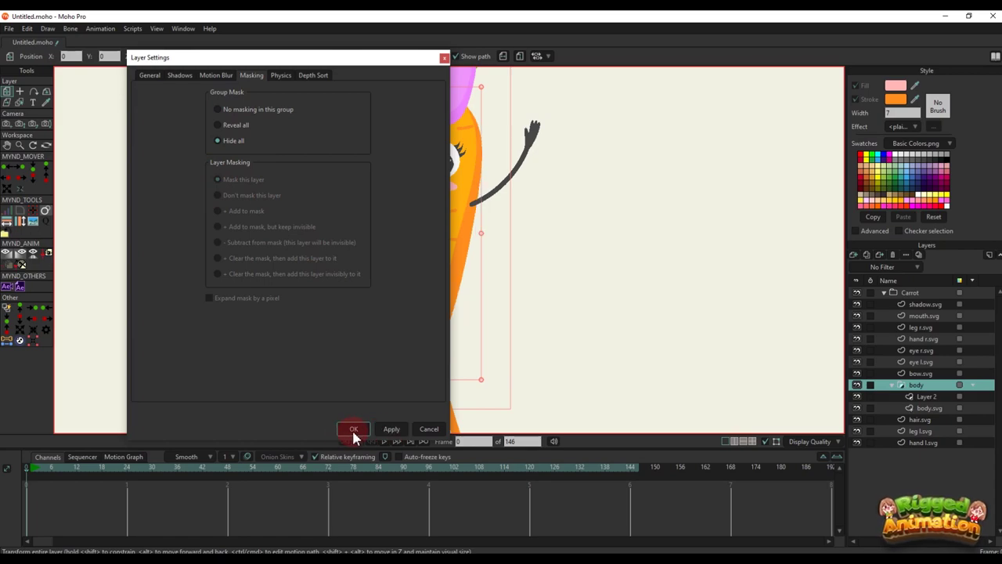
pyautogui.scroll(-3, 524, 326)
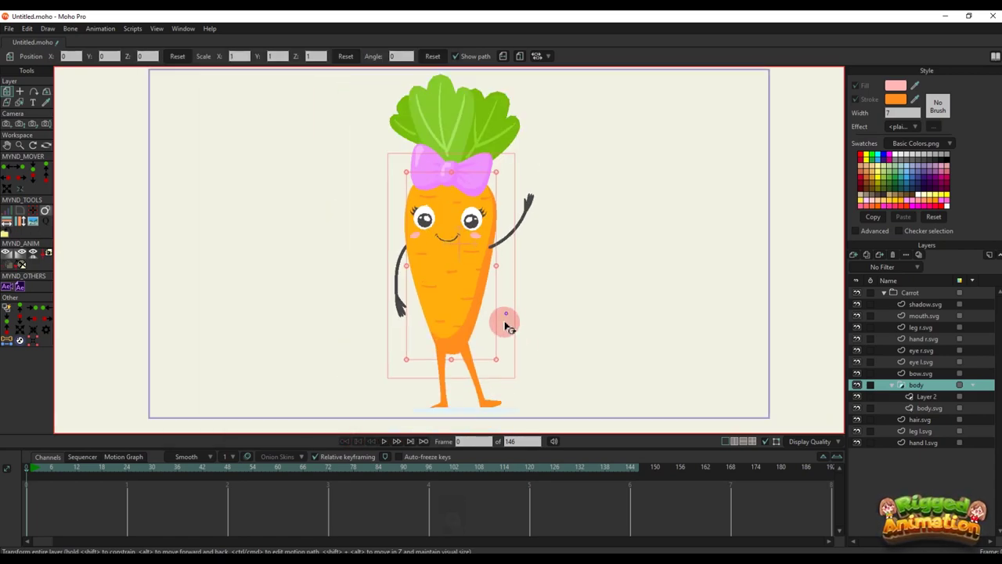
# Delete the stray pointed corner at the top of the right leg's outline in leg r.svg
pyautogui.press('t')
pyautogui.keyDown('alt'); pyautogui.rightClick(464, 370); pyautogui.keyUp('alt')
pyautogui.scroll(6, 463, 370)
pyautogui.scroll(3, 482, 266)
pyautogui.press('g')
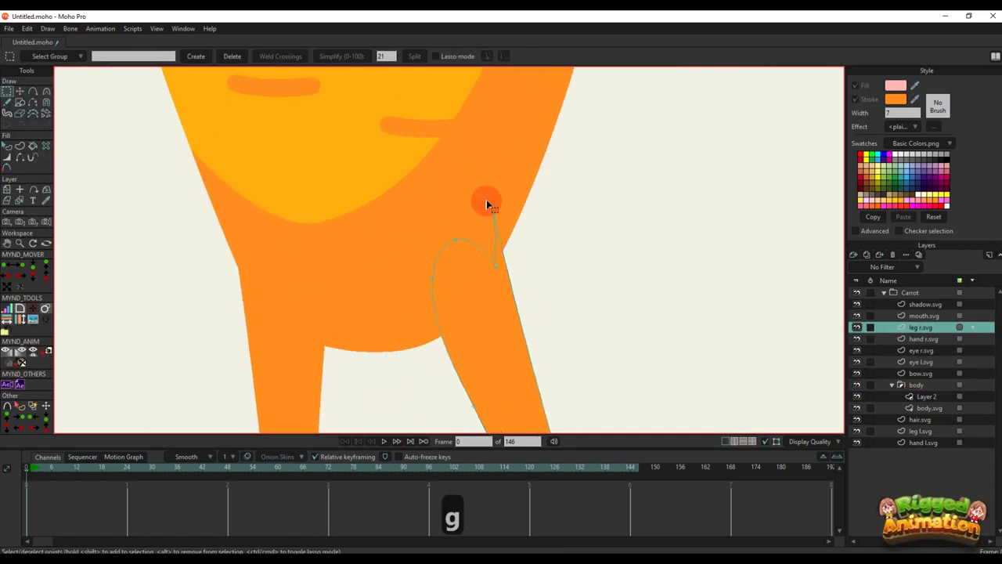
pyautogui.press('BackSpace')
pyautogui.scroll(-3, 477, 262)
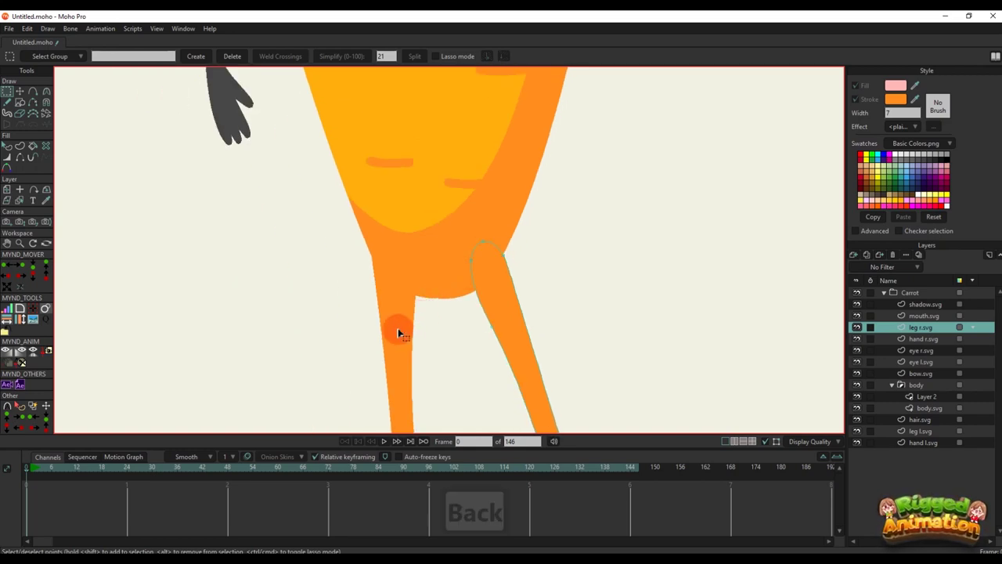
# Delete the extra point at the upper left of the left leg's outline in leg l.svg
pyautogui.keyDown('ctrl'); pyautogui.keyDown('alt'); pyautogui.click(418, 271); pyautogui.keyUp('alt'); pyautogui.keyUp('ctrl')
pyautogui.scroll(3, 337, 216)
pyautogui.moveTo(361, 247); pyautogui.dragTo(380, 270)
pyautogui.press('BackSpace')
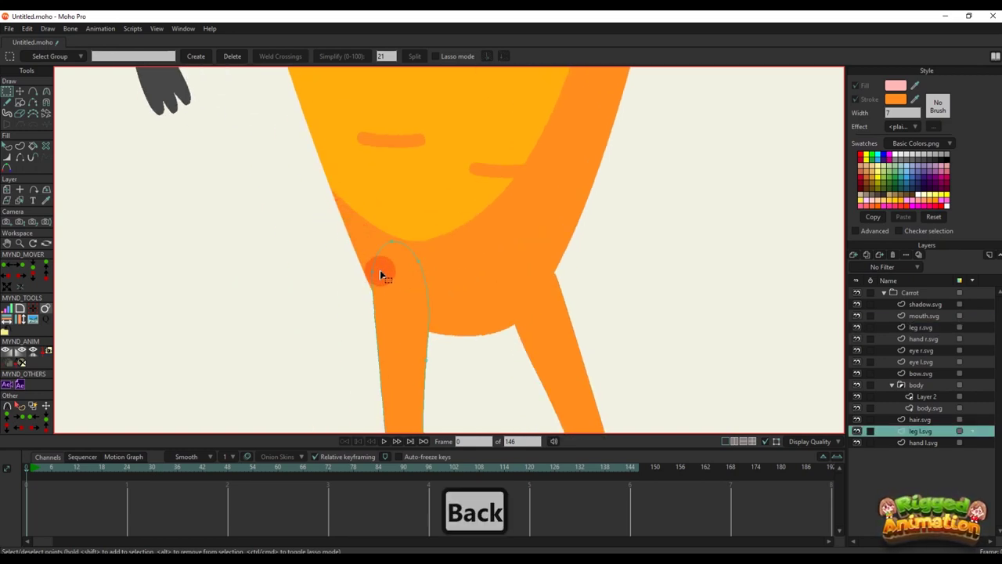
# Collapse the body group and move shadow.svg to the bottom of the layer stack, below hand l.svg
pyautogui.scroll(-5, 415, 298)
pyautogui.scroll(2, 417, 365)
pyautogui.click(750, 374)
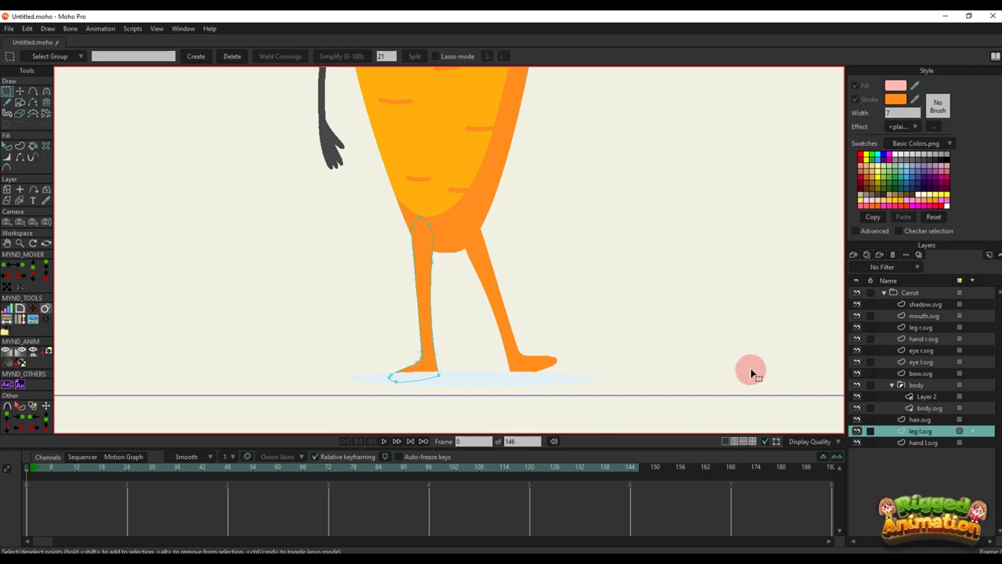
pyautogui.click(891, 386)
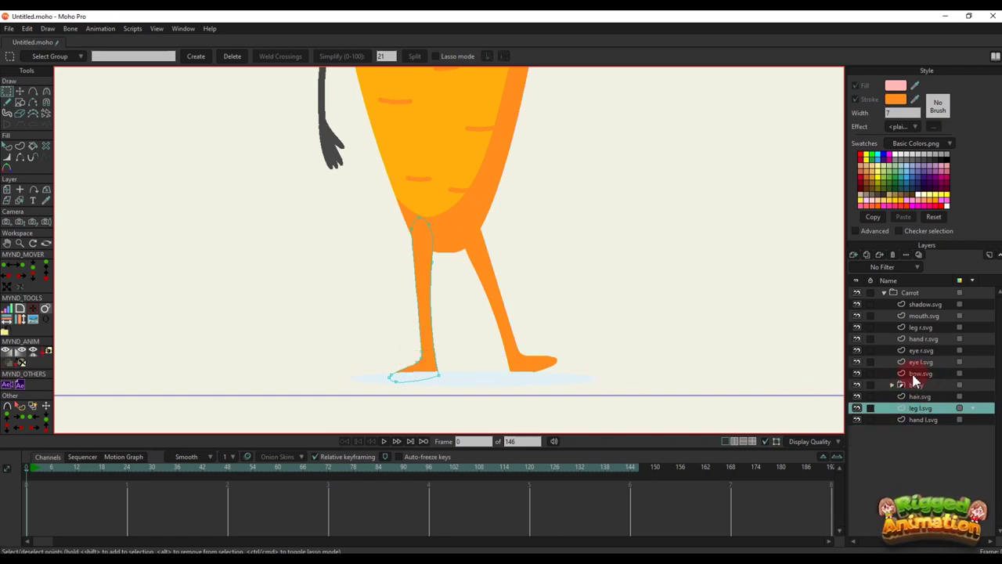
pyautogui.click(926, 306)
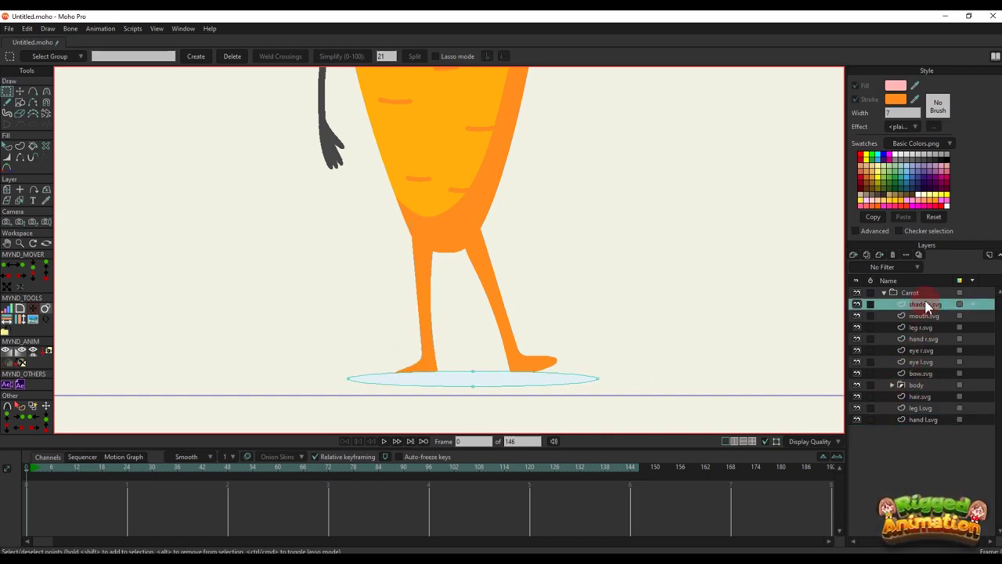
pyautogui.moveTo(924, 422); pyautogui.dragTo(922, 420)
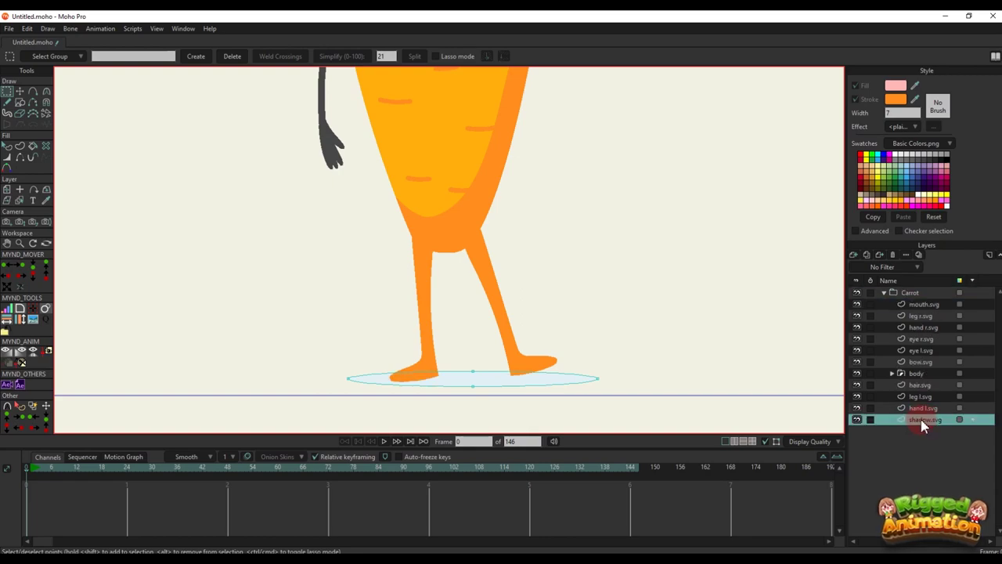
# Put the eye l.svg layer in a new group and name the group "eye l"
pyautogui.click(912, 350)
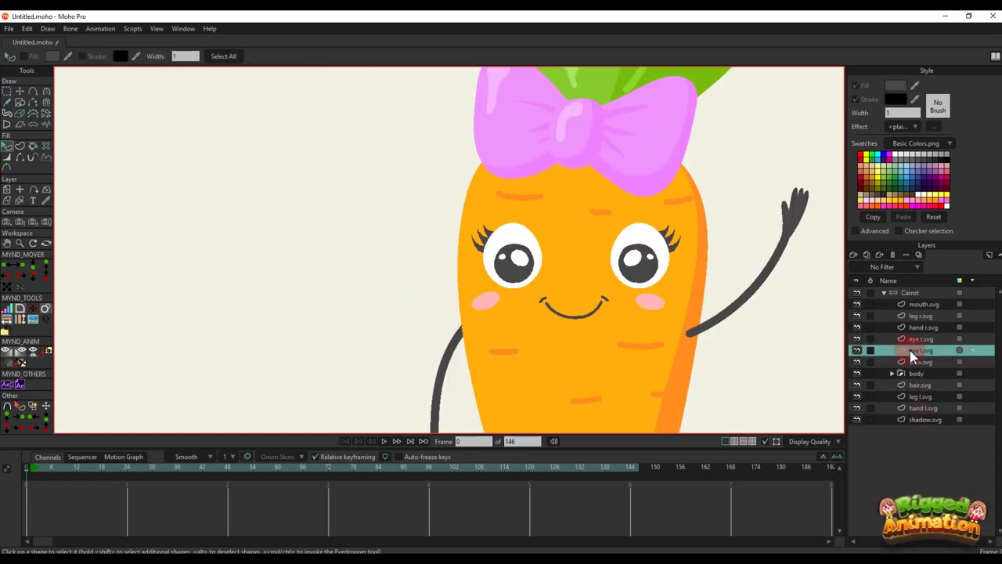
pyautogui.rightClick(912, 352)
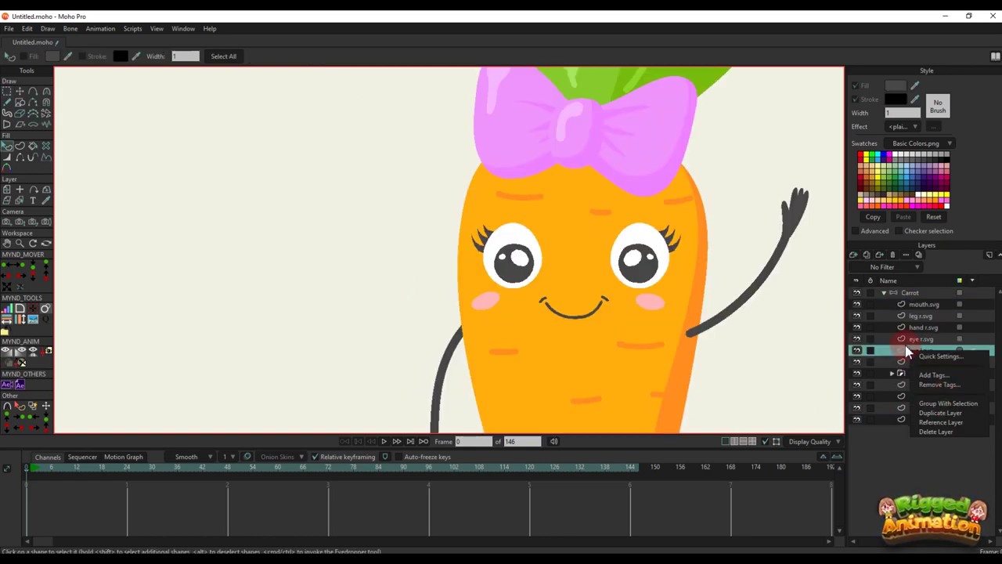
pyautogui.click(927, 404)
pyautogui.click(894, 350)
pyautogui.doubleClick(921, 350)
pyautogui.write('ey')
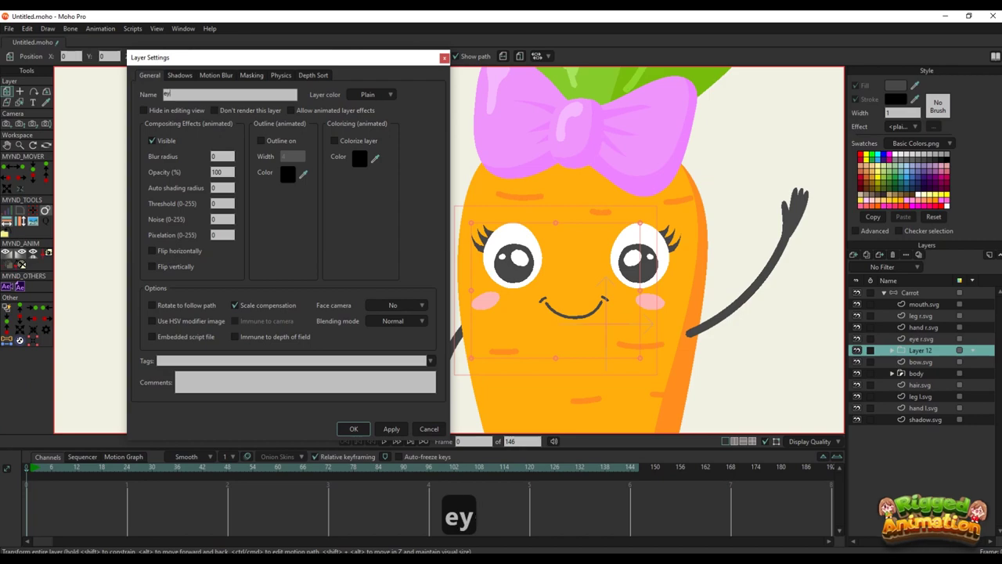
pyautogui.write('e l')
pyautogui.press('Return')
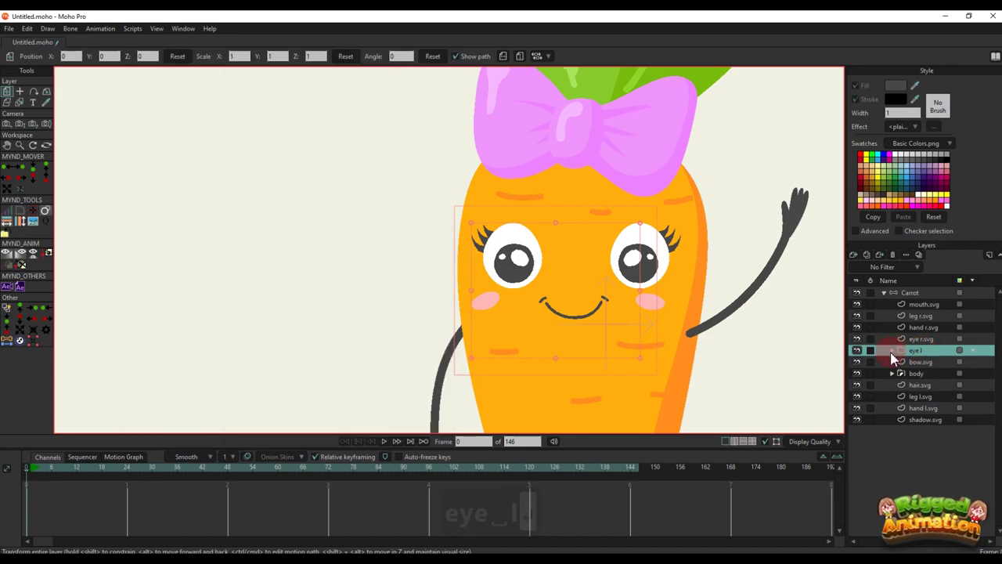
# In eye l.svg, select the left eye's dark pupil and both white highlights and cut them from the layer
pyautogui.click(892, 350)
pyautogui.click(924, 362)
pyautogui.scroll(3, 499, 266)
pyautogui.press('t')
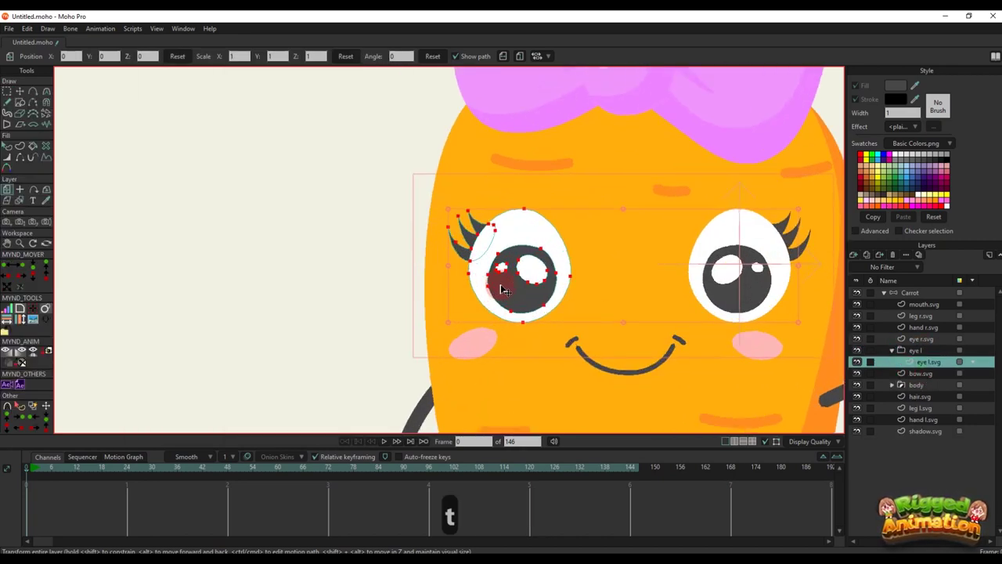
pyautogui.click(509, 272)
pyautogui.scroll(3, 508, 270)
pyautogui.click(501, 256)
pyautogui.keyDown('shift'); pyautogui.click(514, 282); pyautogui.keyUp('shift')
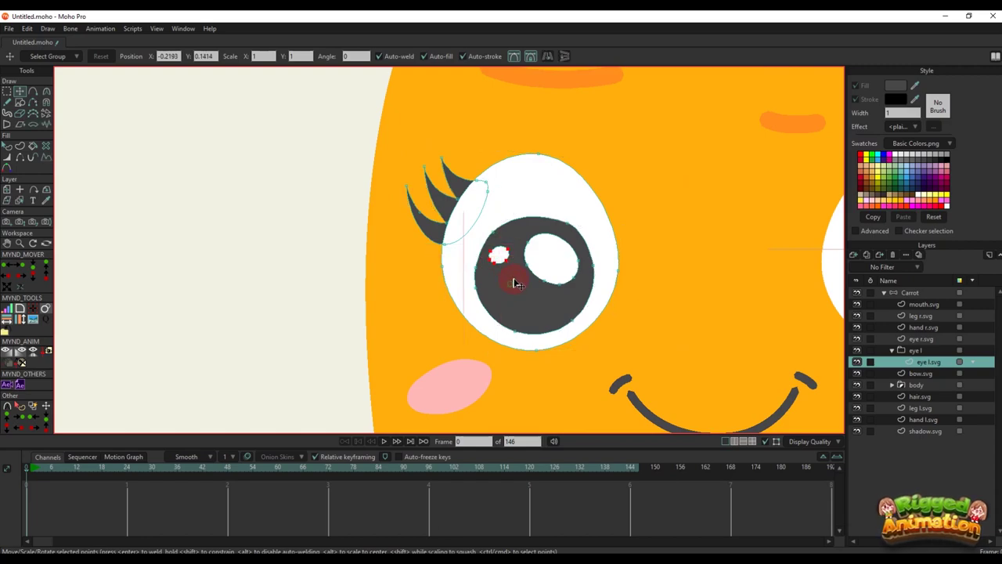
pyautogui.keyDown('shift'); pyautogui.click(575, 259); pyautogui.keyUp('shift')
pyautogui.hotkey('ctrl', 'x')
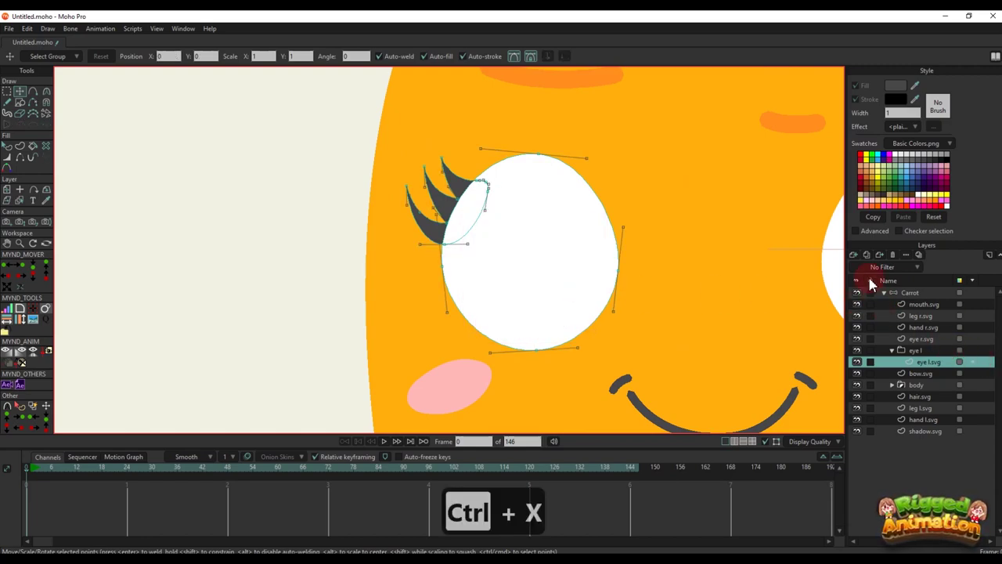
# Add a new vector layer above eye l.svg in the eye l group and paste the pupil shapes into it
pyautogui.click(854, 255)
pyautogui.click(900, 268)
pyautogui.hotkey('ctrl', 'v')
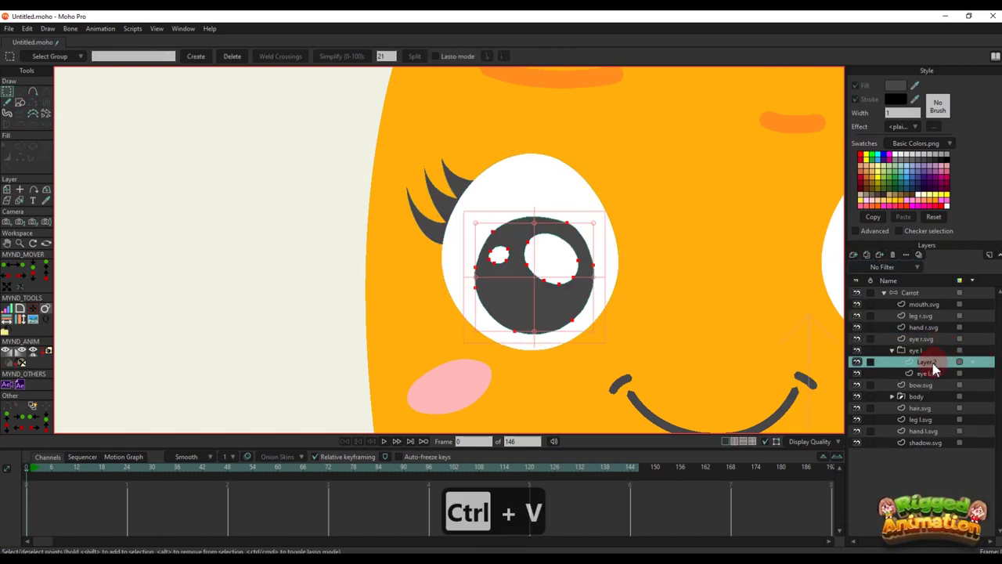
# Rename the new layer holding the pupil shapes as "eyeball"
pyautogui.doubleClick(932, 364)
pyautogui.write('eye')
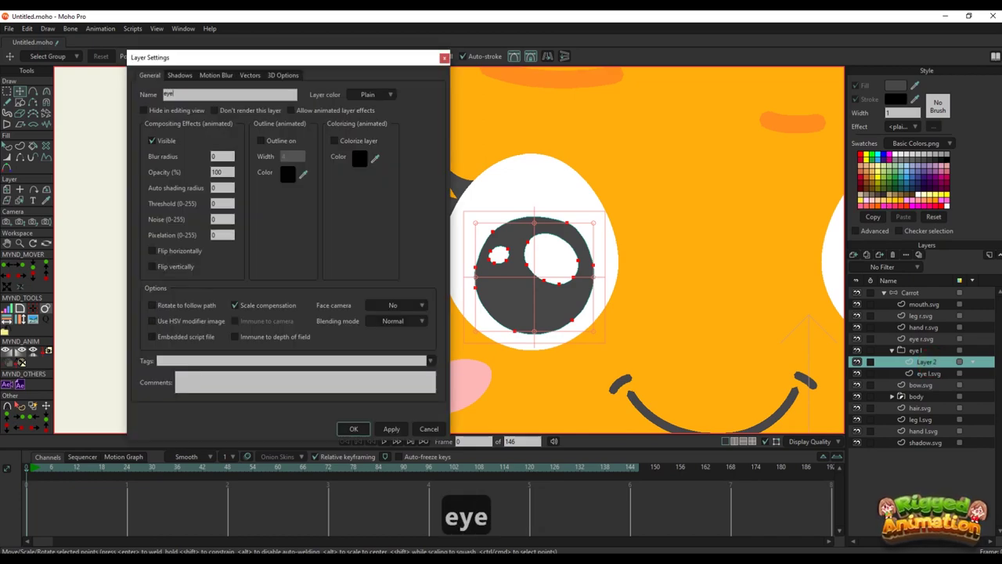
pyautogui.write('ball')
pyautogui.press('Return')
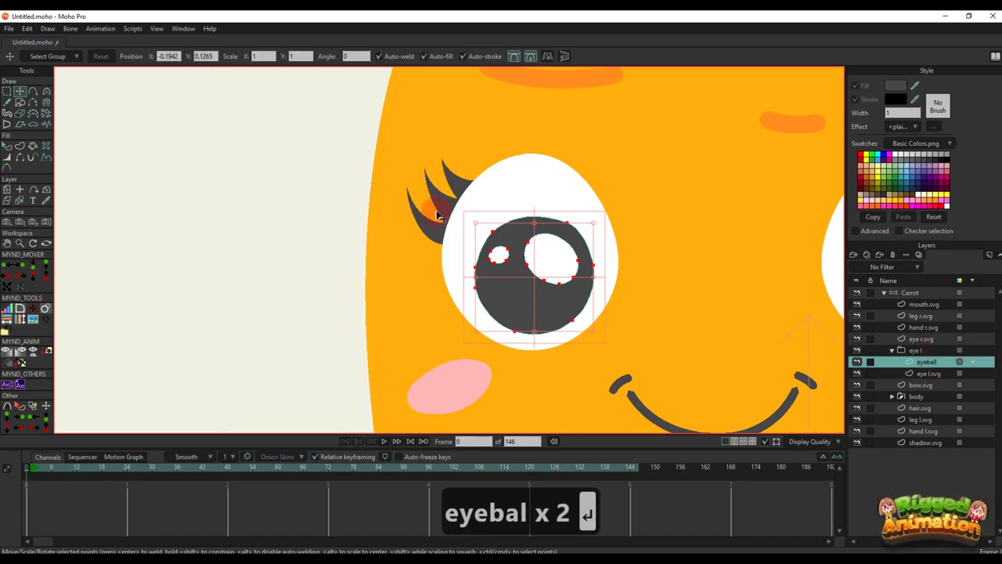
# Change the fill colour of the left eye's dark pupil shape to black
pyautogui.scroll(-3, 437, 216)
pyautogui.press('q')
pyautogui.click(892, 88)
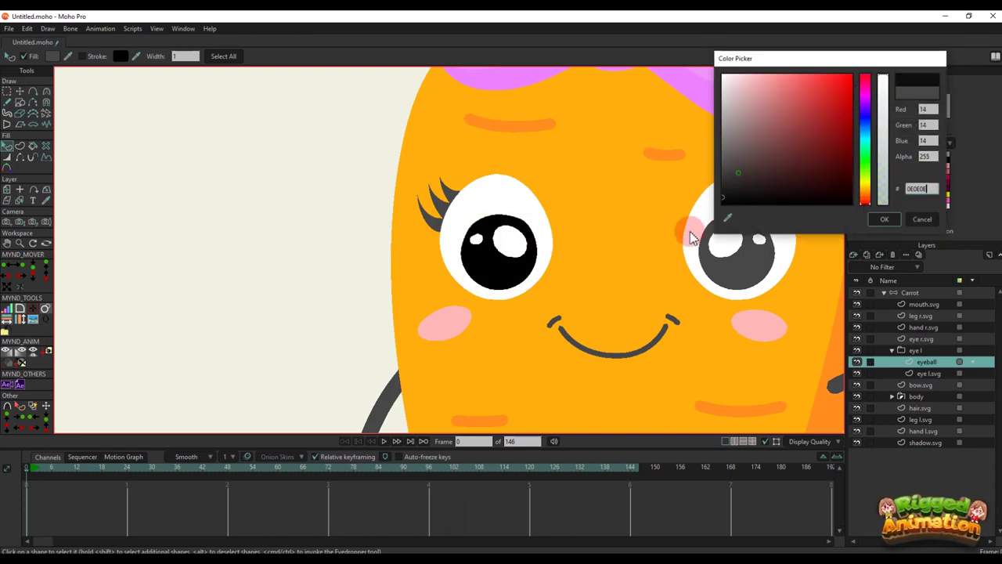
pyautogui.click(881, 220)
pyautogui.scroll(-3, 707, 274)
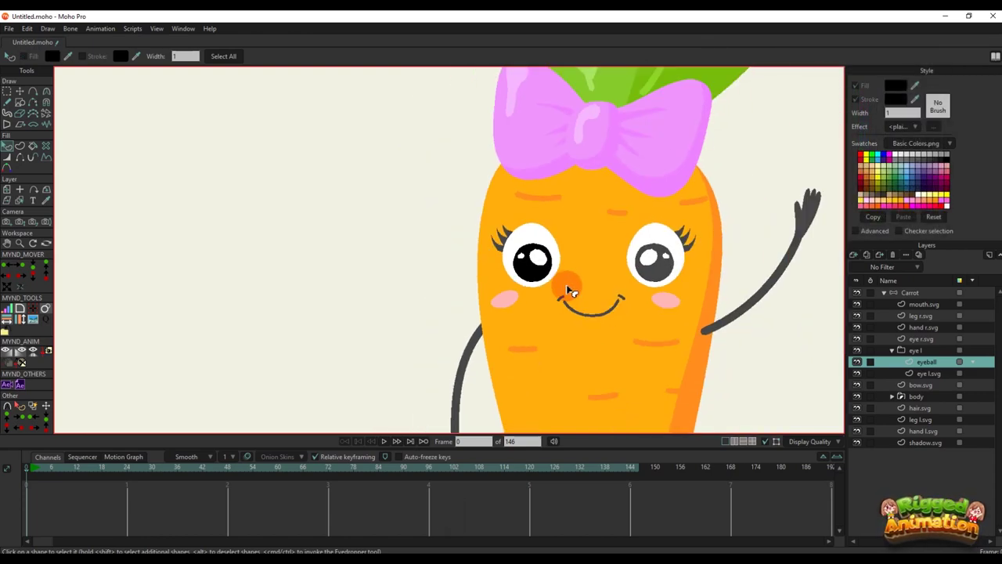
# Remove the old eyelash shapes from the eye l.svg layer, keeping the white of the eye
pyautogui.click(926, 374)
pyautogui.scroll(4, 548, 282)
pyautogui.press('t')
pyautogui.scroll(4, 383, 188)
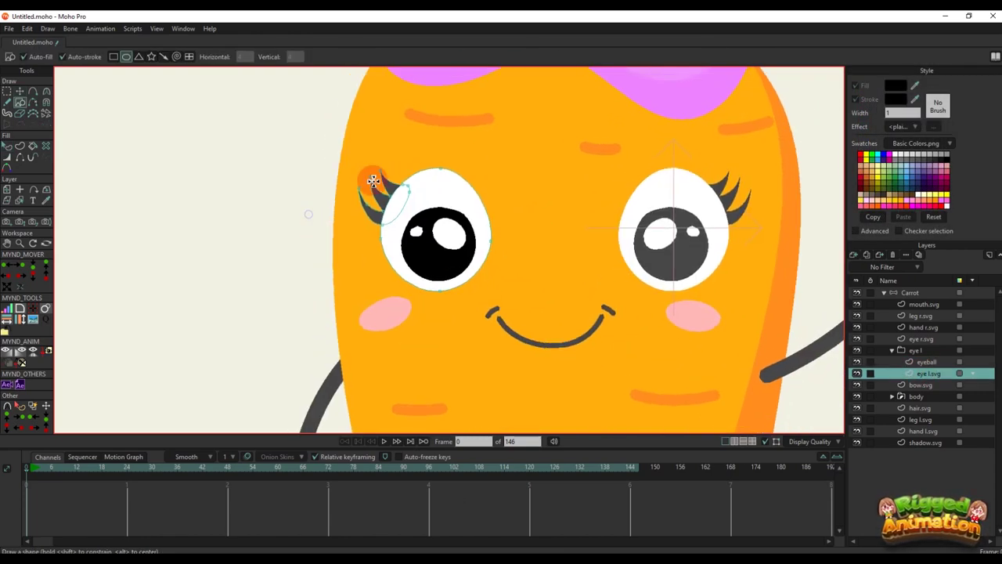
# Turn on a black stroke for the left eye's white shape and set its width to 5
pyautogui.press('q')
pyautogui.click(465, 192)
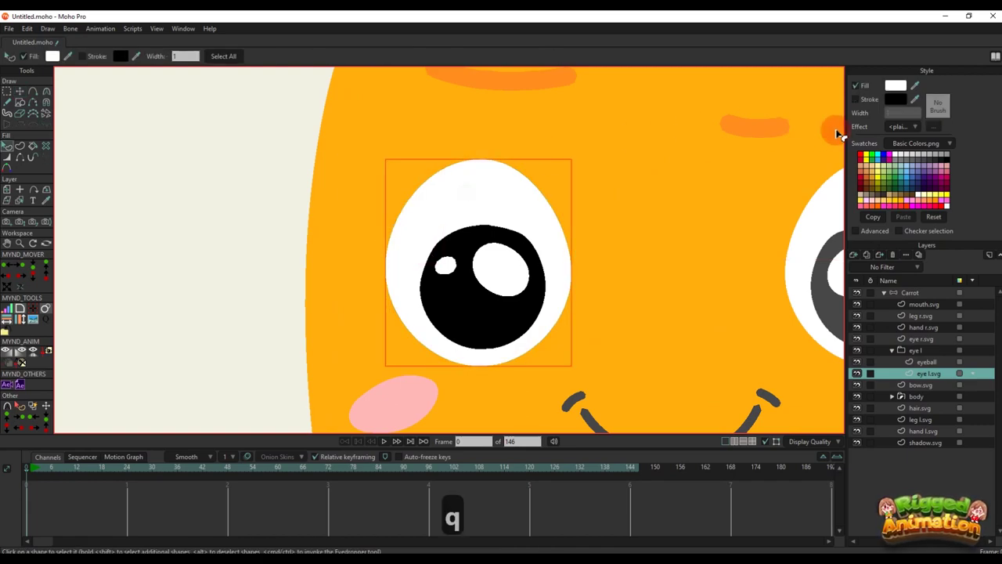
pyautogui.click(856, 99)
pyautogui.write('5')
pyautogui.press('Return')
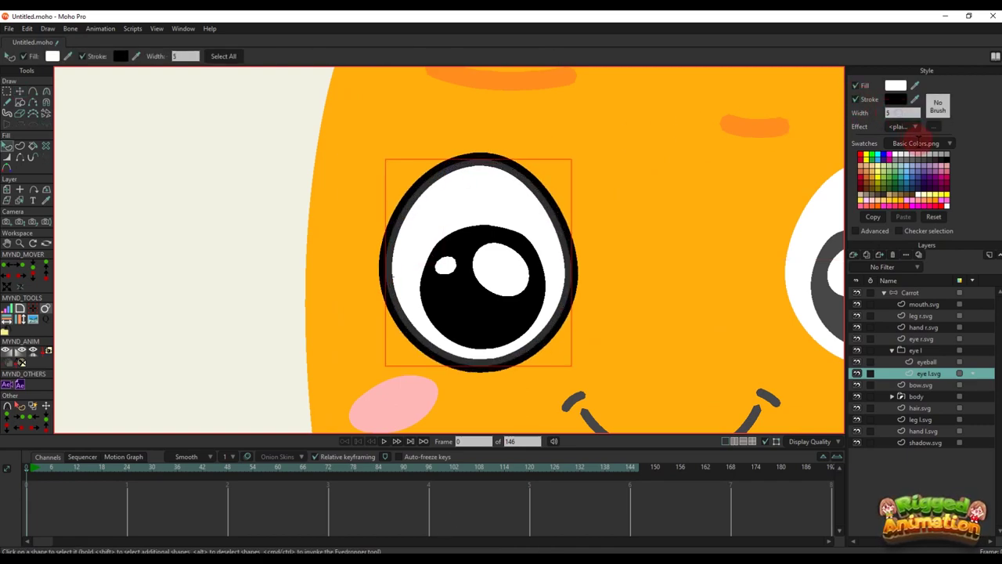
pyautogui.click(674, 211)
# Taper the left eye's outline with Line Width, setting the bottom point to 0 percent and the side points to about 70 percent
pyautogui.scroll(-8, 541, 258)
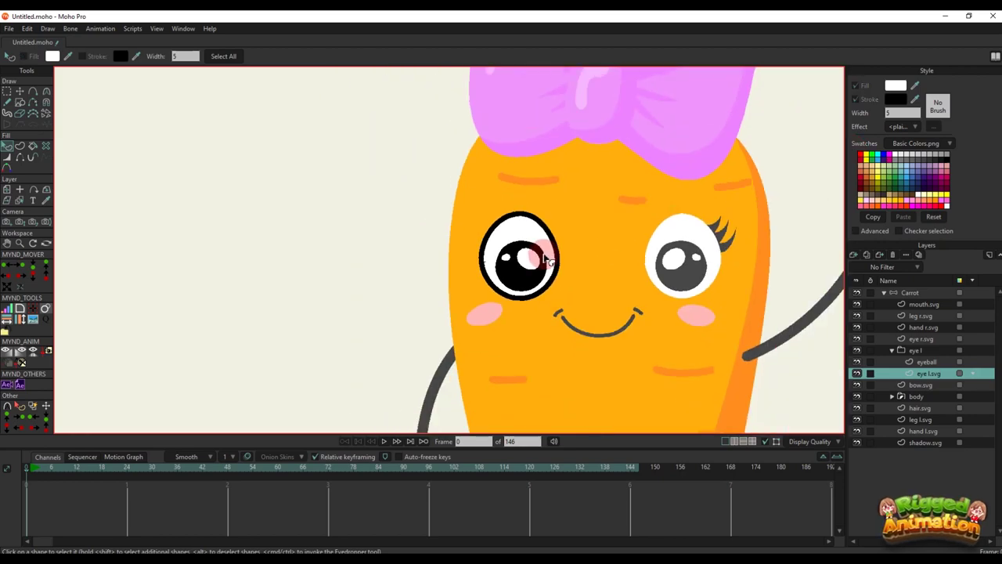
pyautogui.scroll(6, 541, 259)
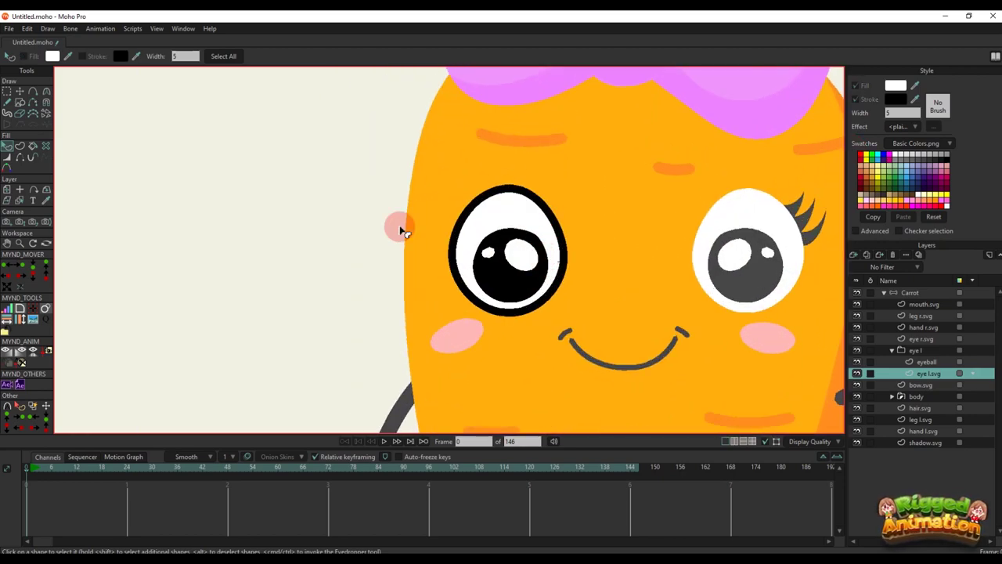
pyautogui.click(8, 157)
pyautogui.scroll(2, 446, 254)
pyautogui.moveTo(541, 341); pyautogui.dragTo(399, 383)
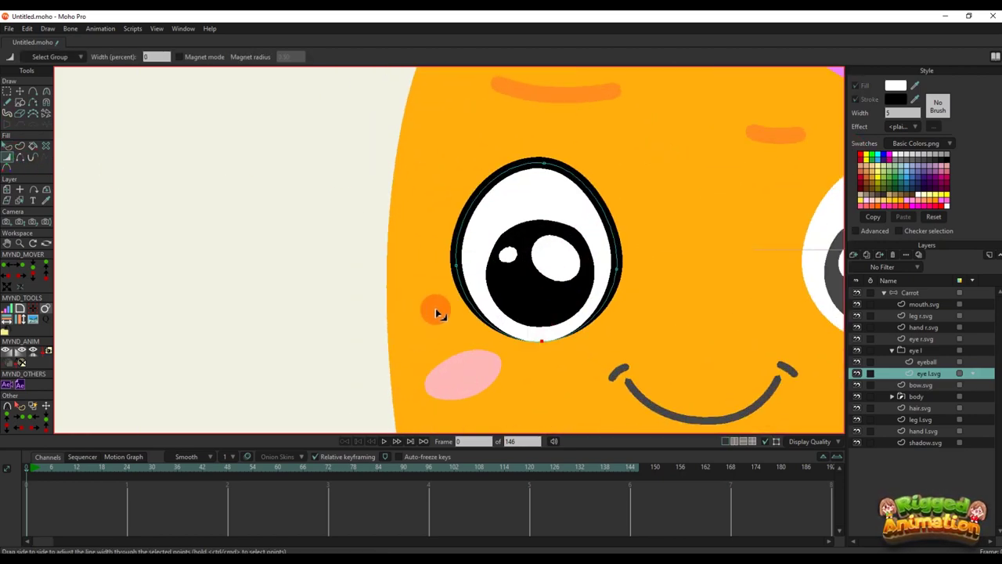
pyautogui.moveTo(454, 267); pyautogui.dragTo(633, 275)
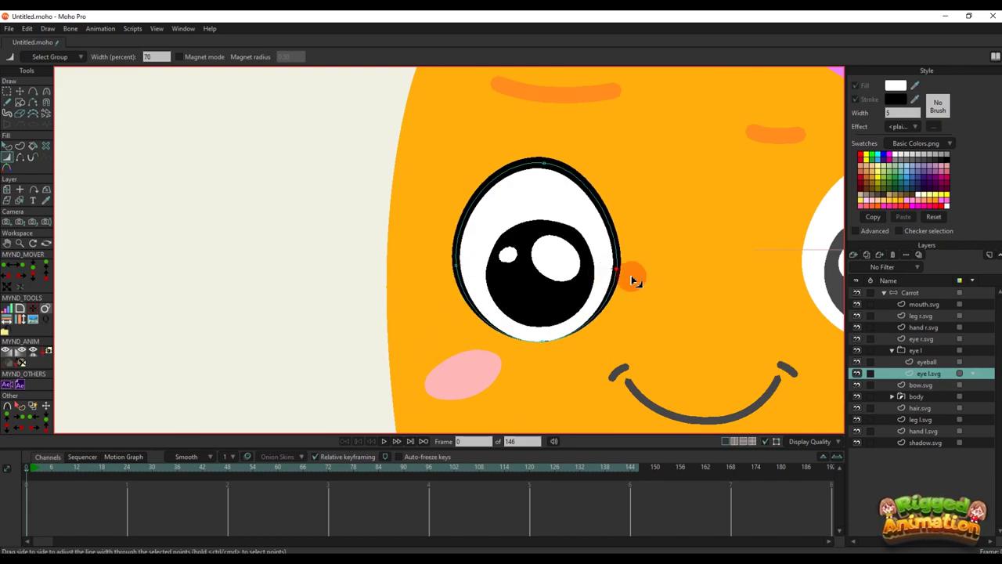
# Draw two short straight eyelash strokes outward from the upper outer edge of the left eye's outline
pyautogui.press('q')
pyautogui.scroll(-5, 519, 290)
pyautogui.scroll(3, 520, 300)
pyautogui.press('a')
pyautogui.scroll(3, 485, 196)
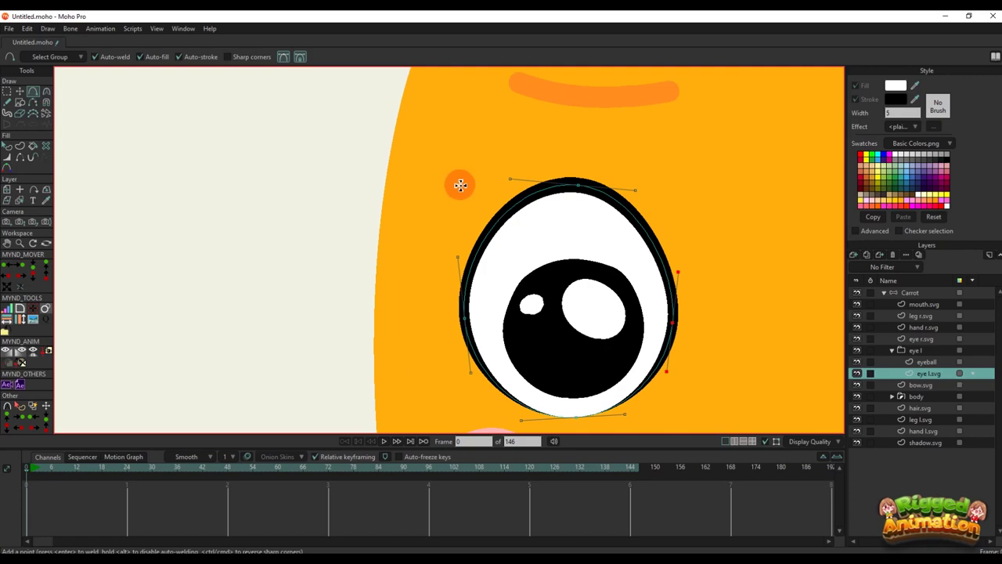
pyautogui.moveTo(460, 184)
pyautogui.mouseDown()
pyautogui.moveTo(501, 211)
pyautogui.moveTo(480, 247)
pyautogui.mouseUp()
pyautogui.press('q')
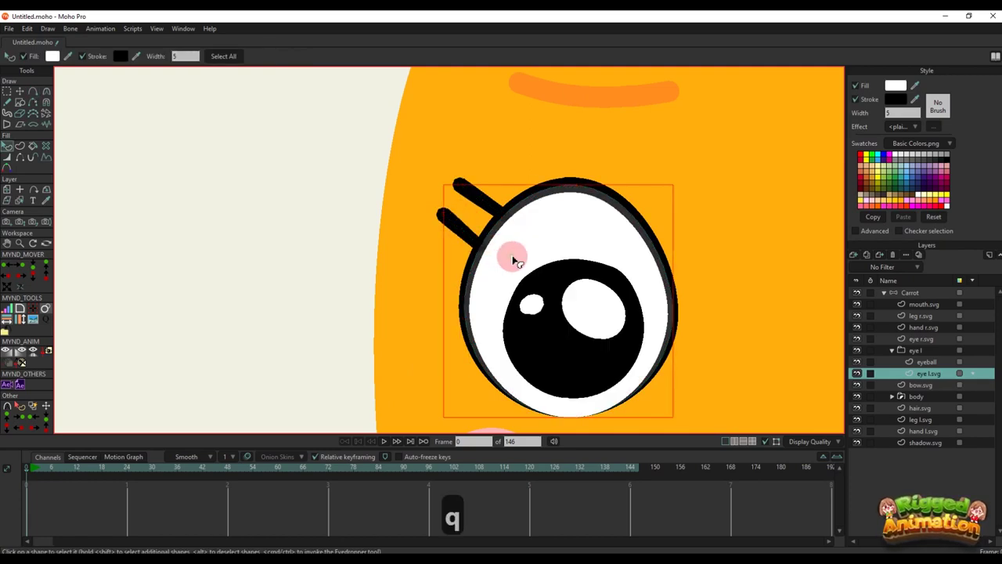
# Reduce the line width at the outer ends of both eyelashes so they taper to points
pyautogui.scroll(-3, 513, 261)
pyautogui.click(8, 160)
pyautogui.scroll(3, 544, 201)
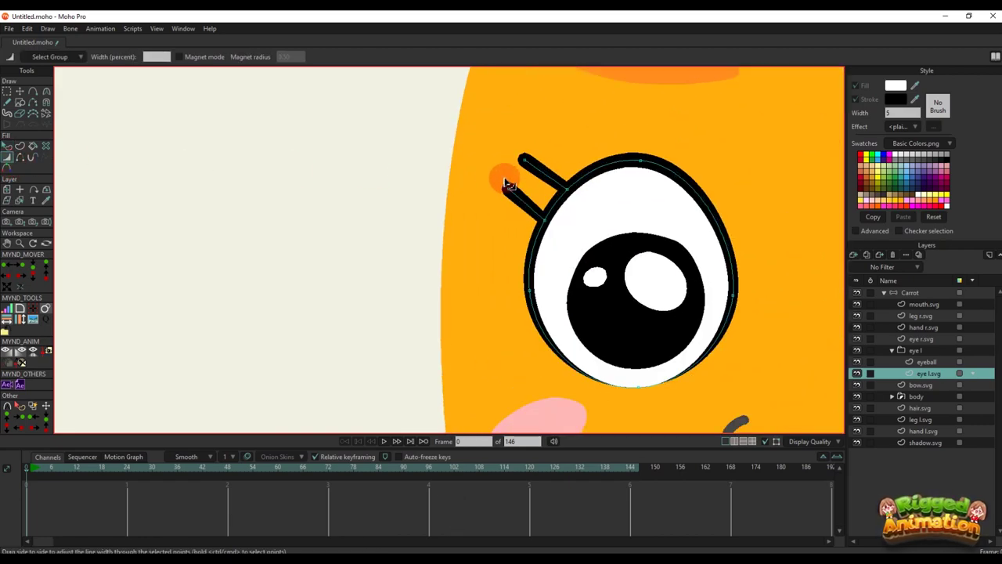
pyautogui.moveTo(537, 152); pyautogui.dragTo(556, 176)
# Adjust the eyelash tips and their curve handles to bend both lashes into upward curves
pyautogui.scroll(3, 554, 174)
pyautogui.press('t')
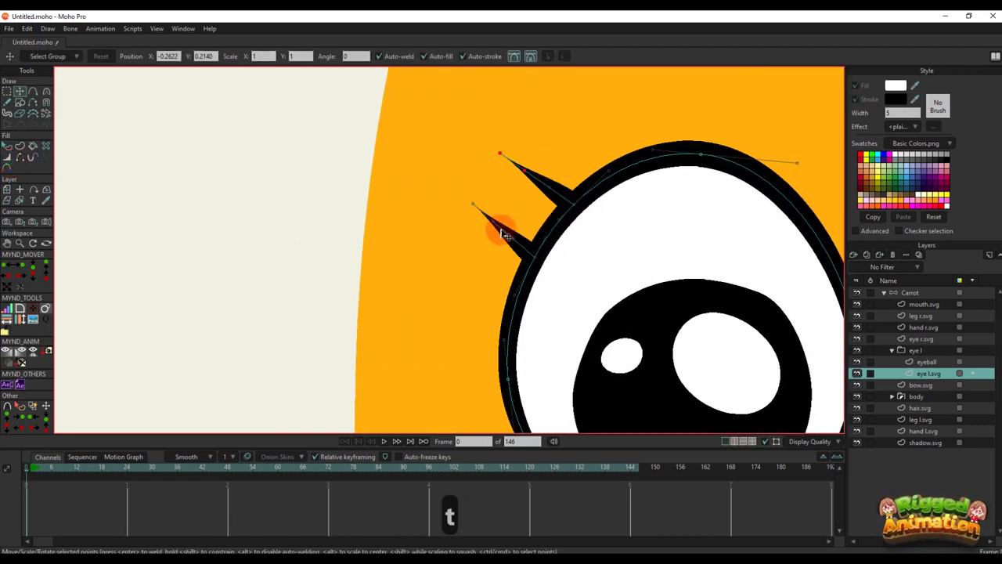
pyautogui.scroll(1, 501, 230)
pyautogui.click(470, 201)
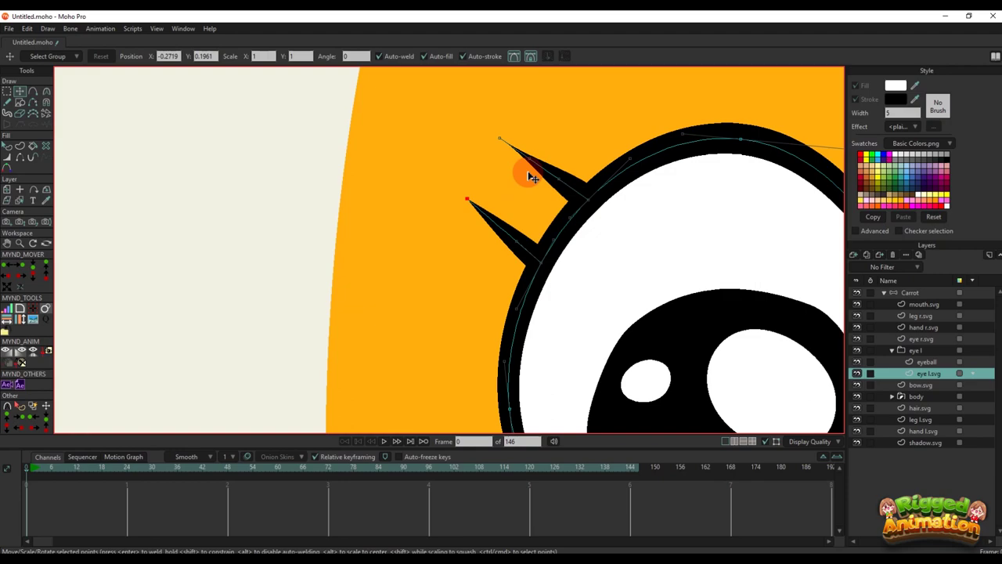
pyautogui.click(506, 144)
pyautogui.moveTo(519, 242); pyautogui.dragTo(477, 251)
pyautogui.moveTo(576, 181); pyautogui.dragTo(515, 187)
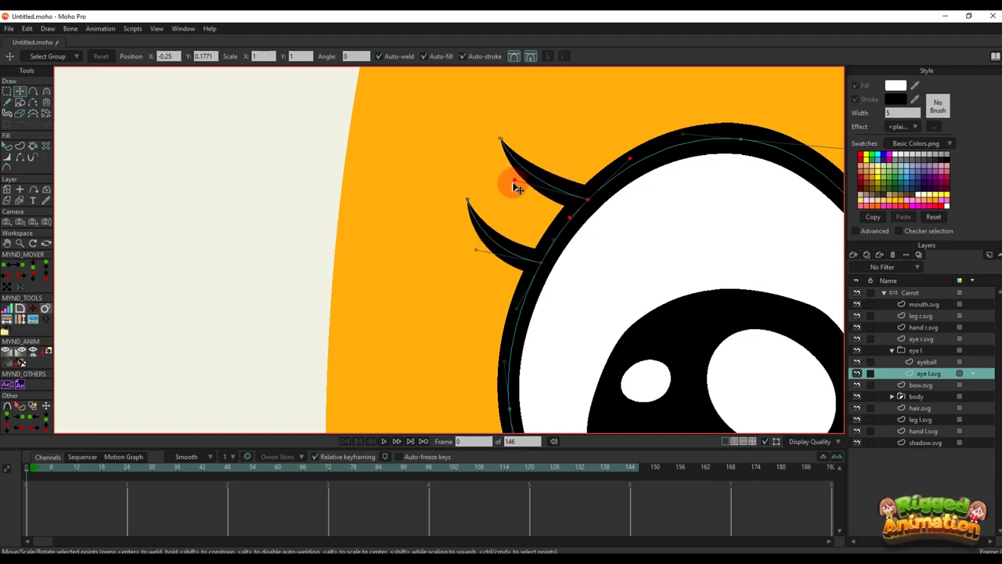
pyautogui.click(579, 233)
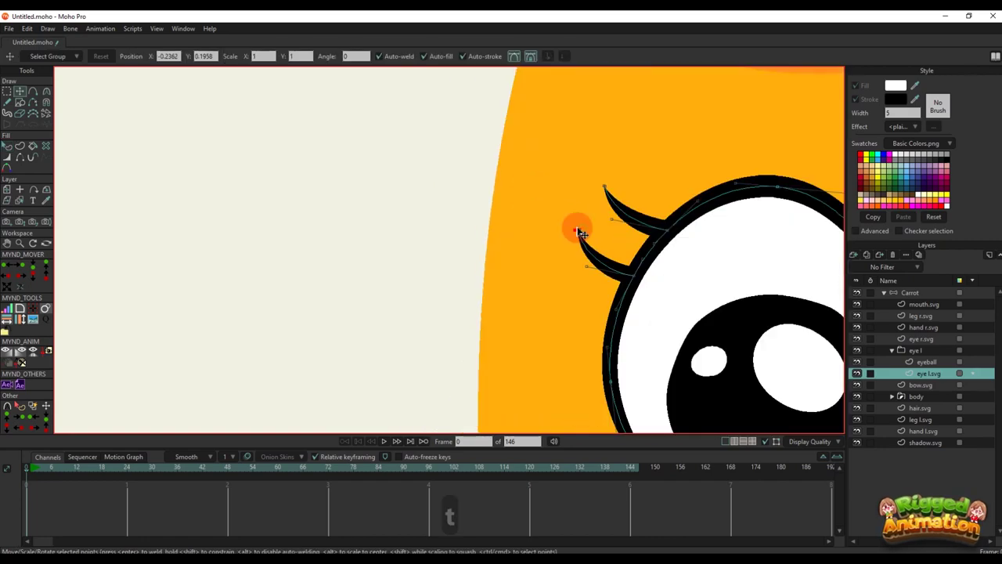
pyautogui.scroll(-1, 624, 270)
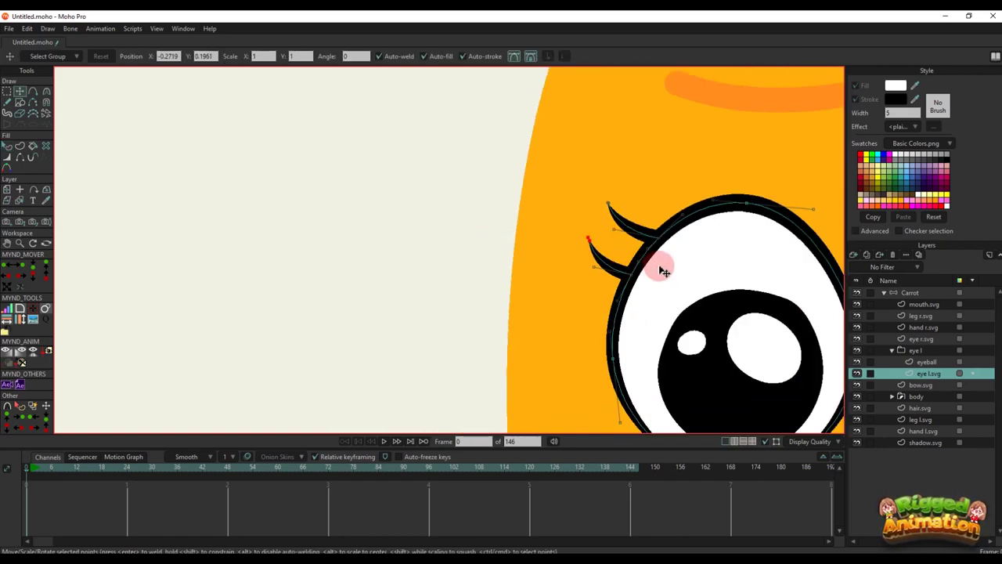
# Thicken the upper part of the left eye's outline and set the line width at its inner side point to 82 percent
pyautogui.click(8, 160)
pyautogui.moveTo(452, 229); pyautogui.dragTo(325, 165)
pyautogui.moveTo(509, 210); pyautogui.dragTo(543, 180)
pyautogui.moveTo(616, 142); pyautogui.dragTo(498, 290)
pyautogui.moveTo(730, 281); pyautogui.dragTo(737, 281)
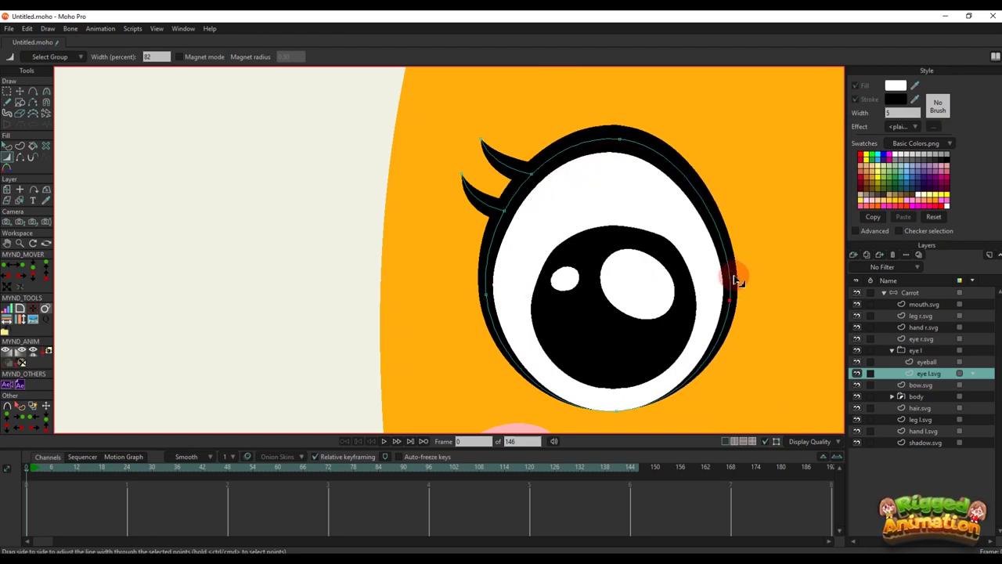
# Lengthen both left eyelashes by moving their tips outward and readjust their curve handles
pyautogui.press('q')
pyautogui.scroll(-6, 492, 287)
pyautogui.scroll(5, 488, 287)
pyautogui.press('t')
pyautogui.scroll(4, 476, 169)
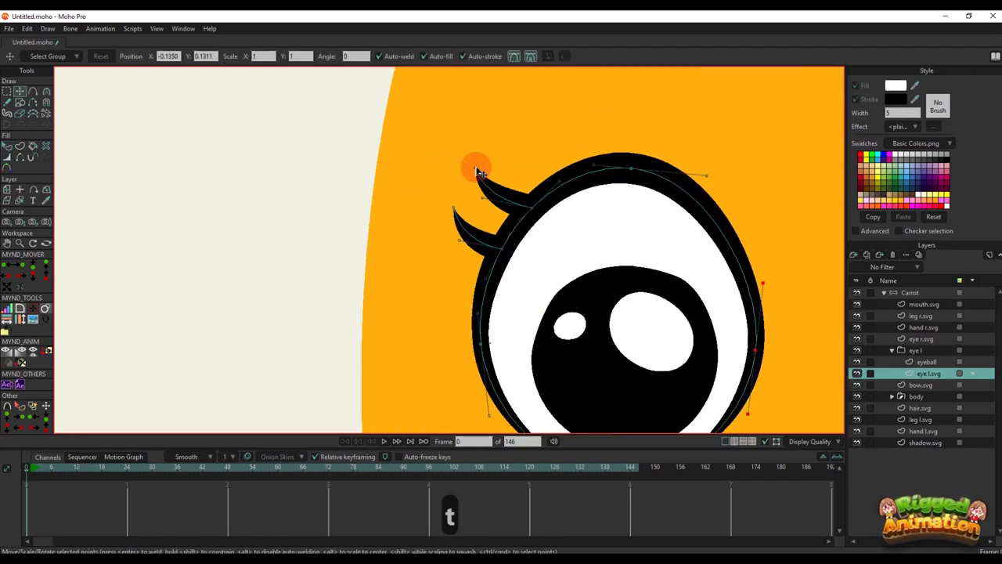
pyautogui.moveTo(474, 169); pyautogui.dragTo(458, 221)
pyautogui.click(446, 258)
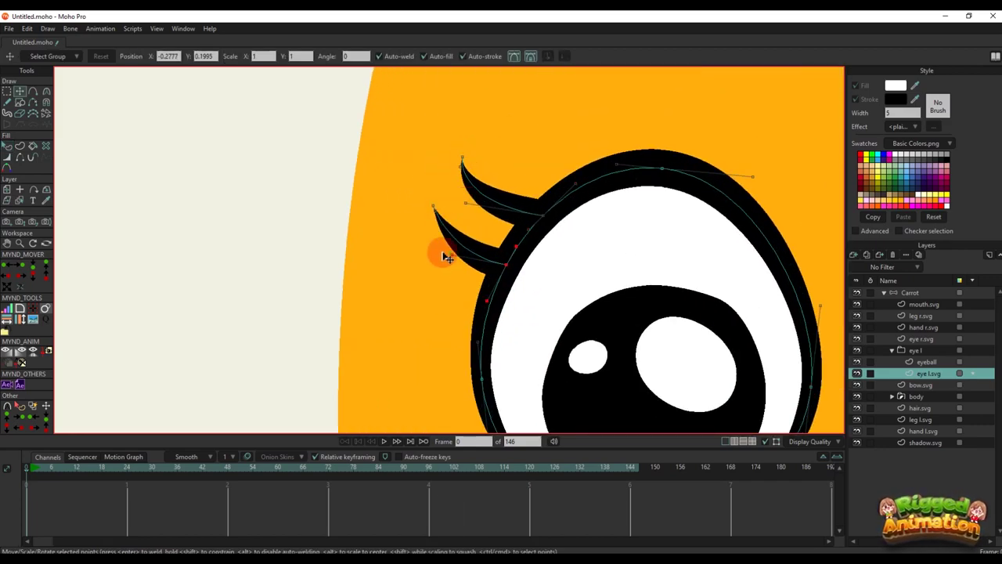
pyautogui.press('q')
pyautogui.scroll(-5, 445, 259)
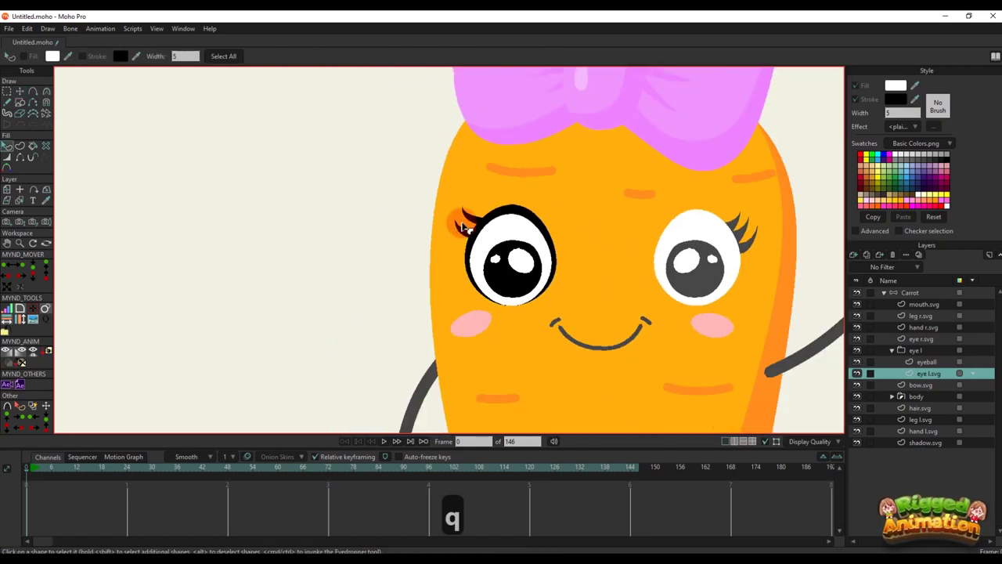
# Fine-tune the tips and curvature of the upper and lower left eyelashes
pyautogui.scroll(3, 454, 254)
pyautogui.press('t')
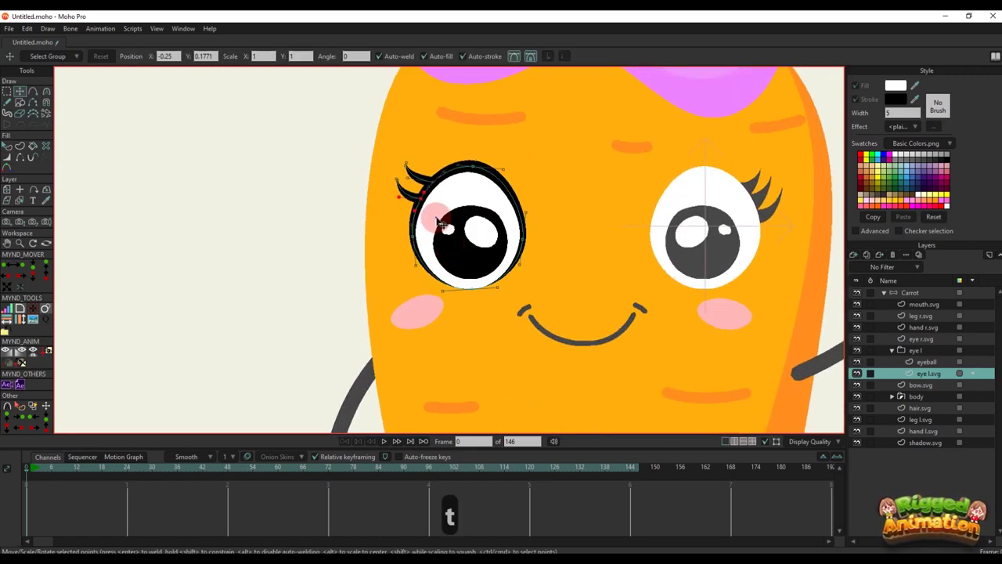
pyautogui.press('q')
pyautogui.scroll(5, 422, 208)
pyautogui.press('t')
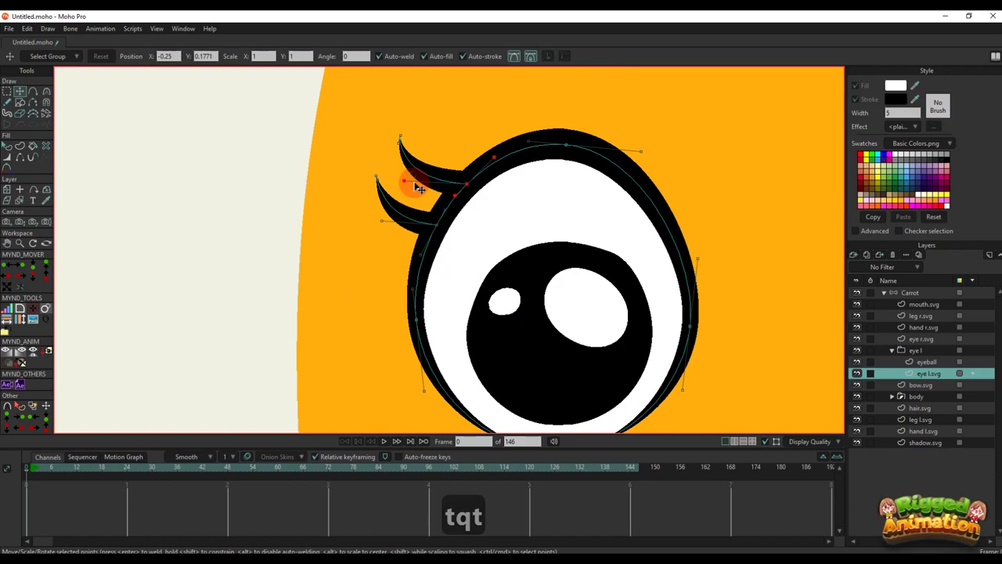
pyautogui.click(406, 161)
pyautogui.click(413, 185)
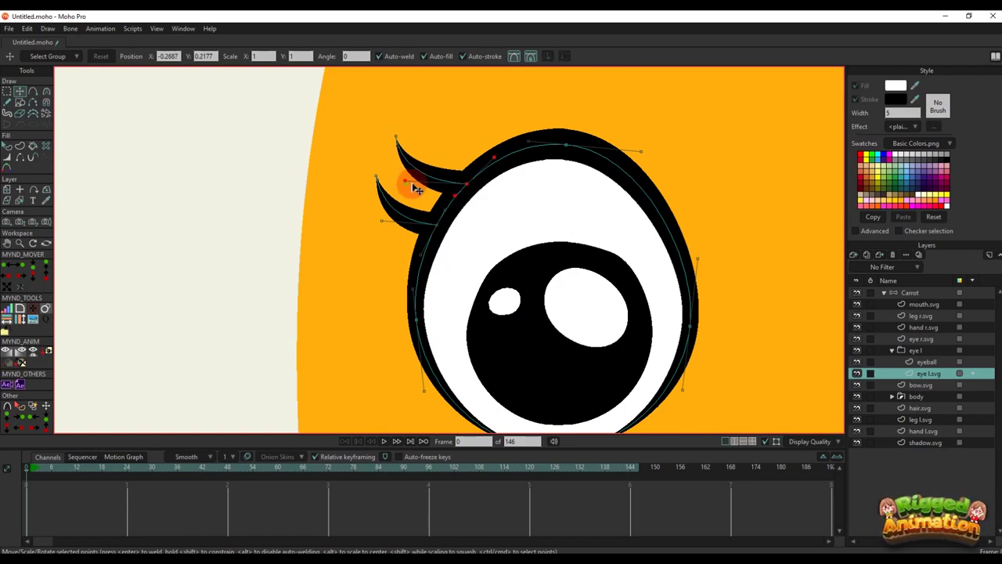
pyautogui.click(378, 185)
pyautogui.click(380, 232)
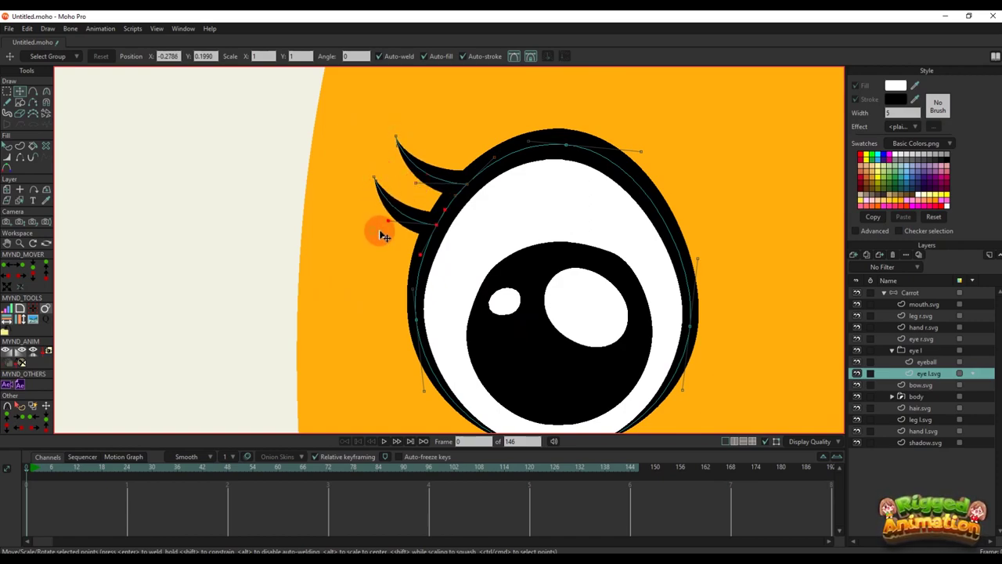
# Select the left eye's whole outline with its eyelashes in eye l.svg and copy it
pyautogui.press('q')
pyautogui.scroll(-8, 501, 238)
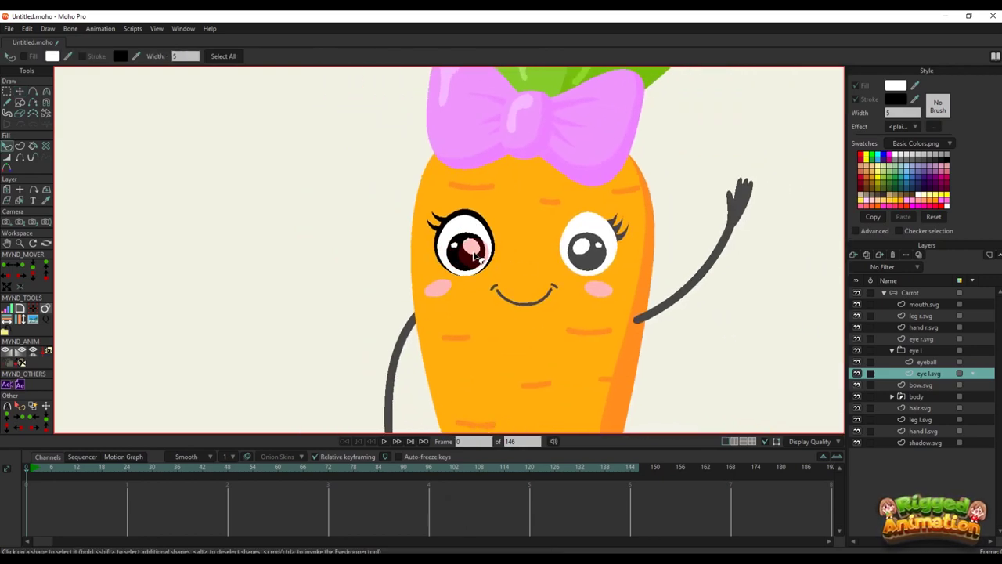
pyautogui.scroll(5, 689, 275)
pyautogui.press('g')
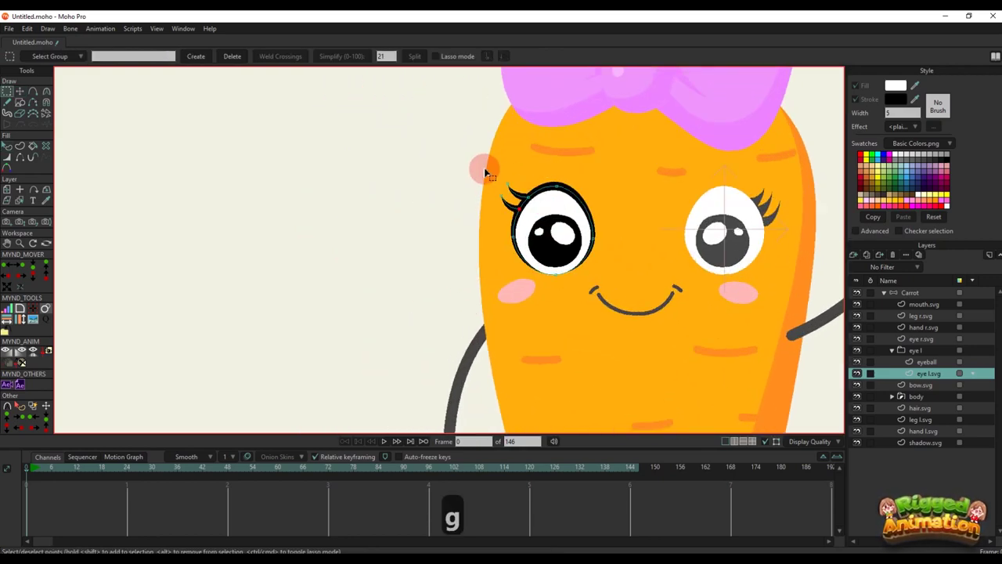
pyautogui.moveTo(481, 166); pyautogui.dragTo(626, 304)
pyautogui.hotkey('ctrl', 'c')
# Put the eye r.svg layer in a new group and name the group "eye r"
pyautogui.keyDown('alt'); pyautogui.rightClick(741, 202); pyautogui.keyUp('alt')
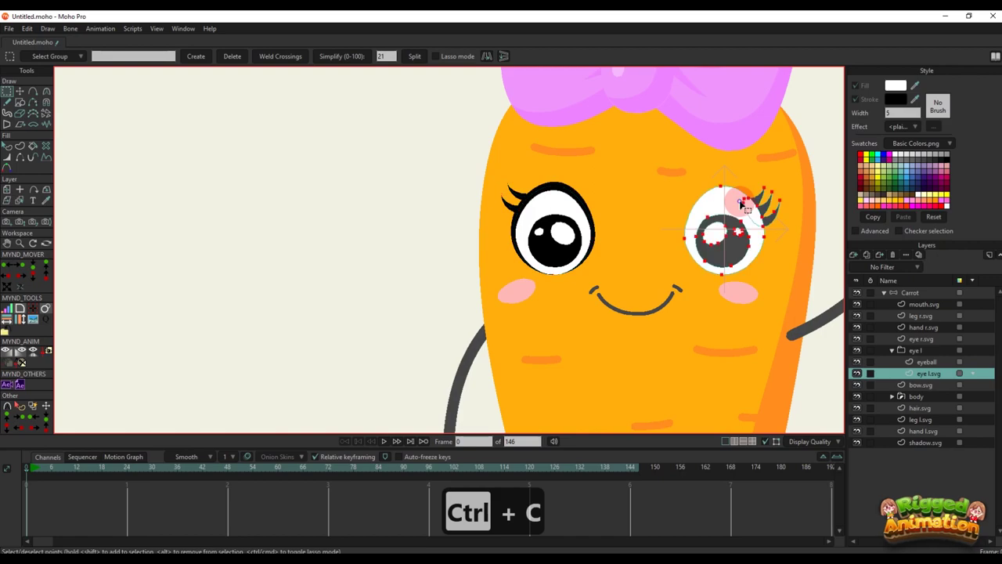
pyautogui.moveTo(710, 227); pyautogui.dragTo(599, 240)
pyautogui.scroll(1, 621, 228)
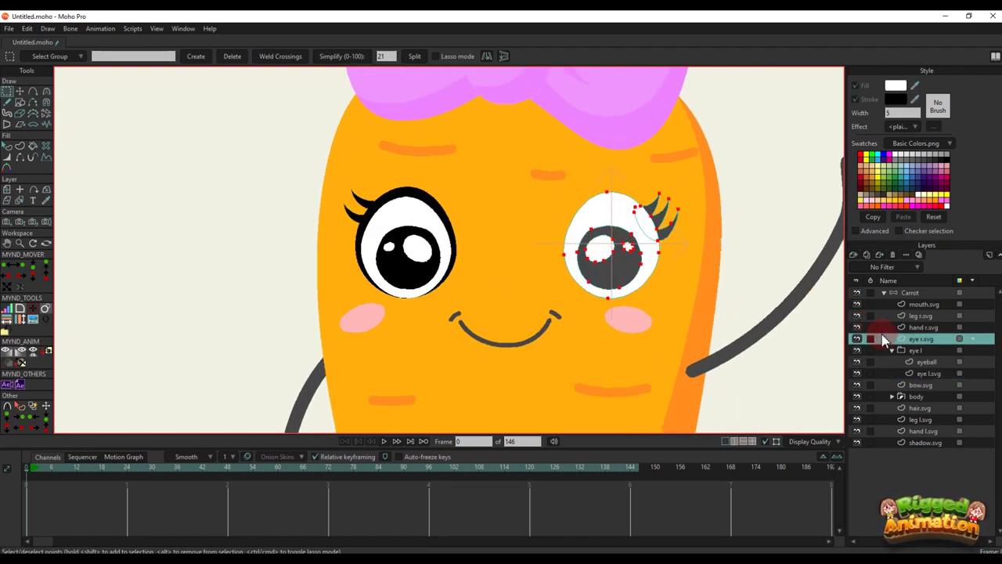
pyautogui.rightClick(914, 339)
pyautogui.click(950, 390)
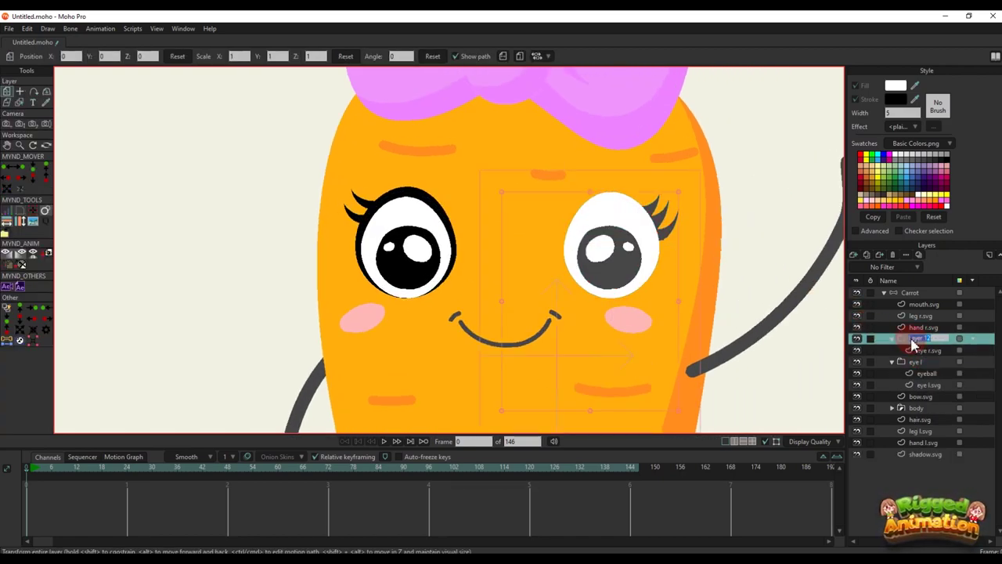
pyautogui.doubleClick(913, 344)
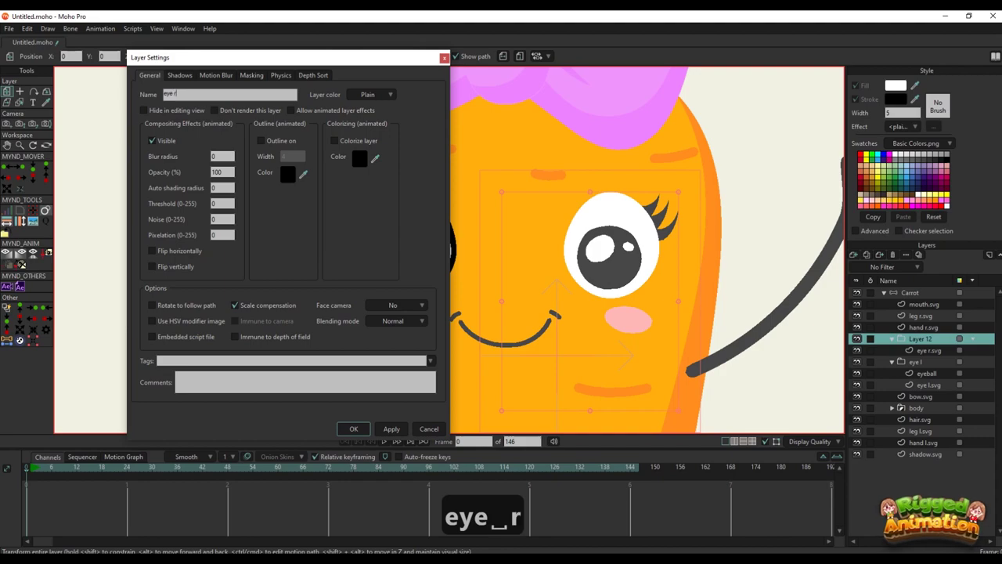
pyautogui.press('Return')
# Confirm the group's name and add a new vector layer above eye r.svg in the eye r group
pyautogui.click(915, 349)
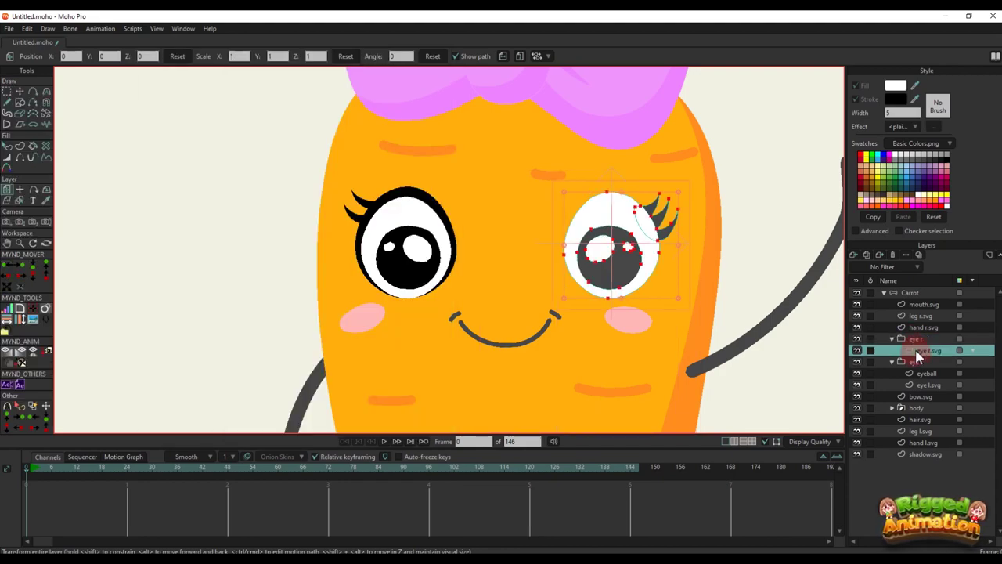
pyautogui.click(854, 254)
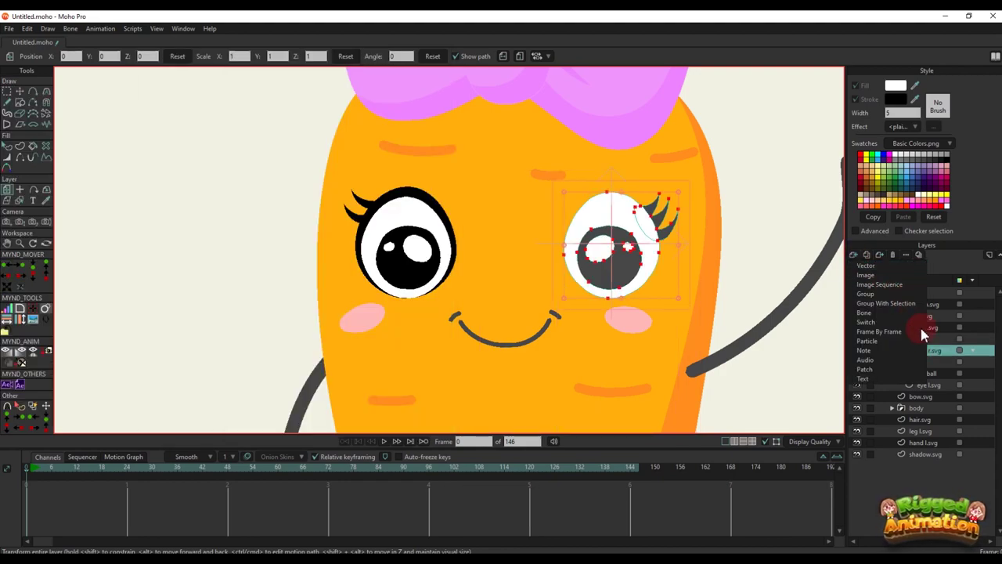
pyautogui.click(922, 332)
# Cut the right pupil and its highlights from eye r.svg and paste them into the new Layer 2
pyautogui.click(929, 362)
pyautogui.scroll(3, 599, 228)
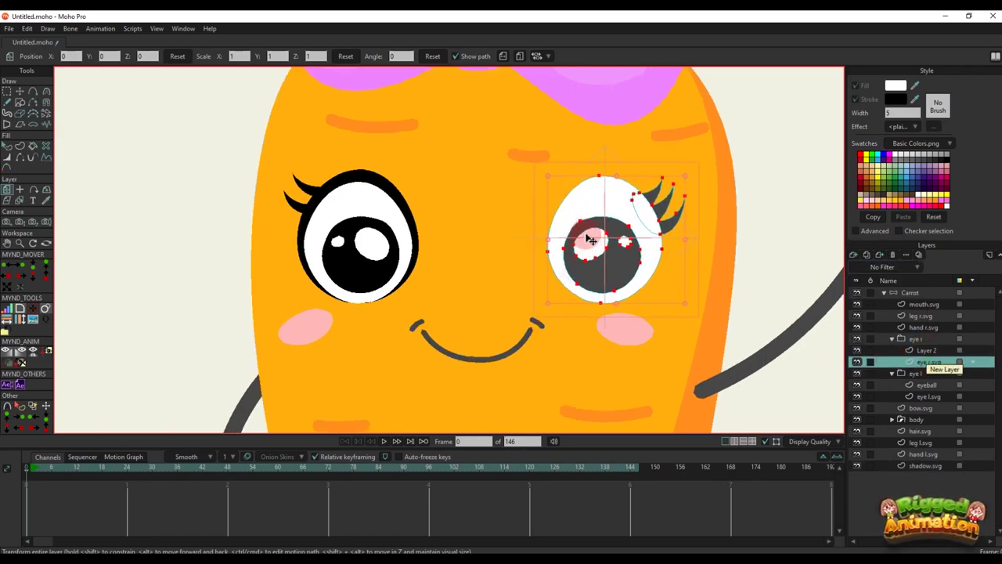
pyautogui.press('g')
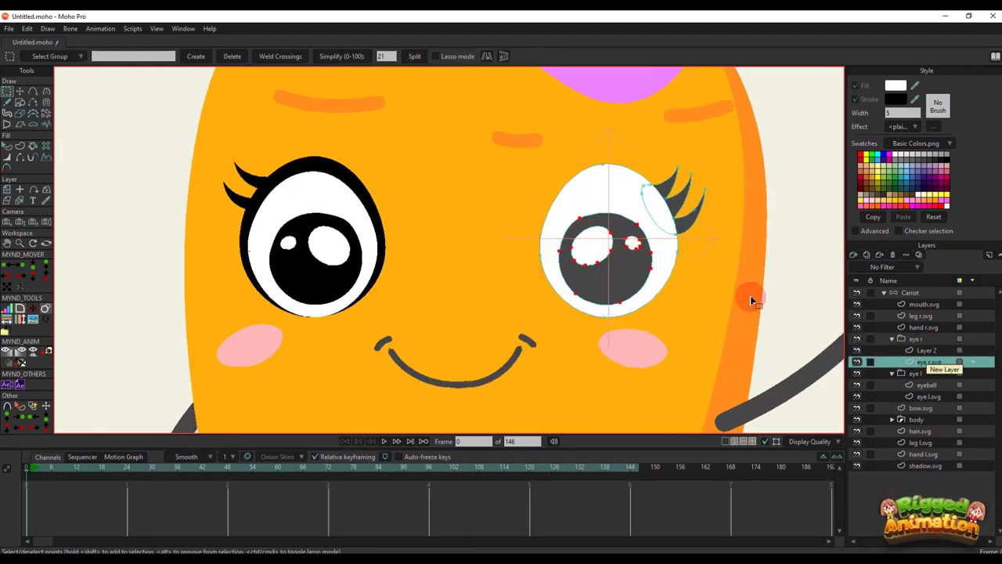
pyautogui.hotkey('ctrl', 'x')
pyautogui.click(927, 350)
pyautogui.hotkey('ctrl', 'v')
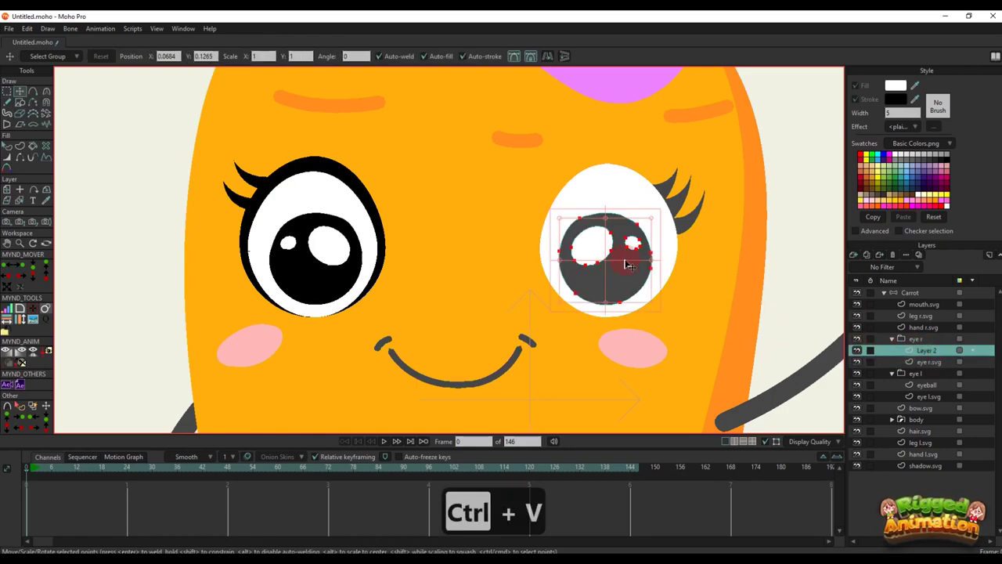
# Change the right pupil's fill colour to black and deselect it
pyautogui.press('q')
pyautogui.moveTo(914, 84); pyautogui.dragTo(898, 99)
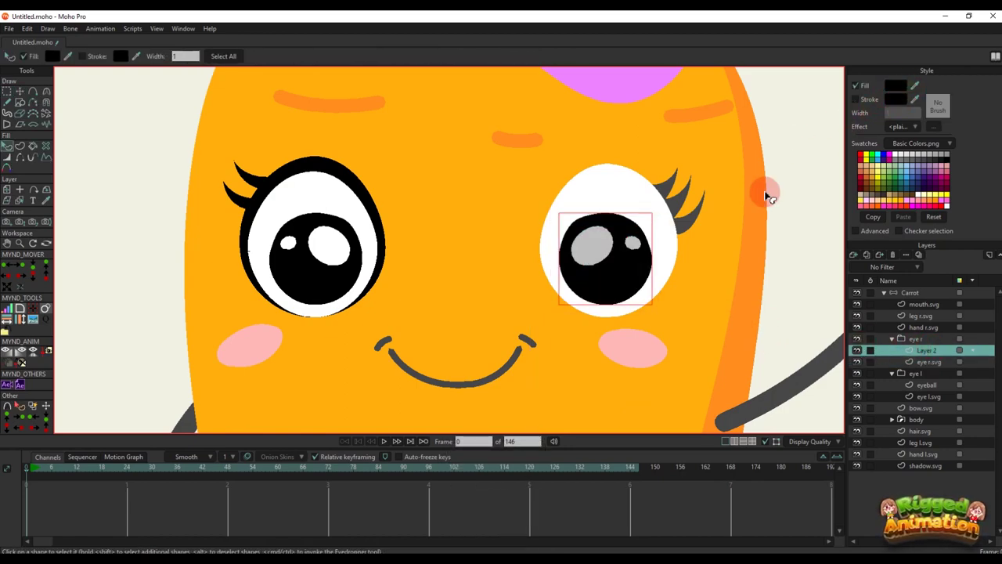
pyautogui.click(766, 192)
# Select the left eye's complete outline with its eyelashes in eye l.svg and copy it
pyautogui.scroll(-4, 610, 264)
pyautogui.moveTo(608, 259); pyautogui.dragTo(602, 242)
pyautogui.scroll(3, 605, 212)
pyautogui.keyDown('ctrl'); pyautogui.keyDown('alt'); pyautogui.click(394, 227); pyautogui.keyUp('alt'); pyautogui.keyUp('ctrl')
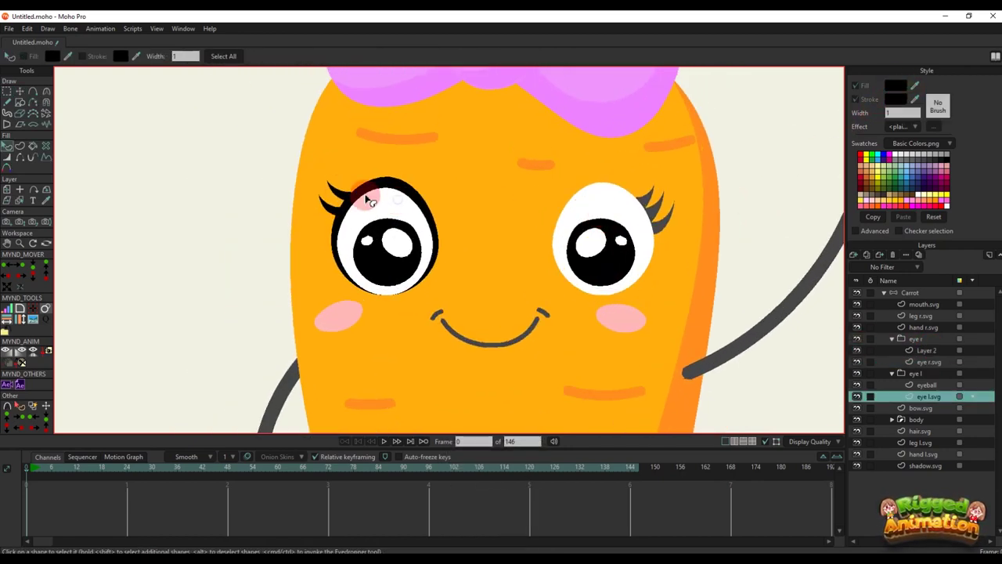
pyautogui.press('g')
pyautogui.moveTo(303, 152); pyautogui.dragTo(502, 361)
pyautogui.hotkey('ctrl', 'c')
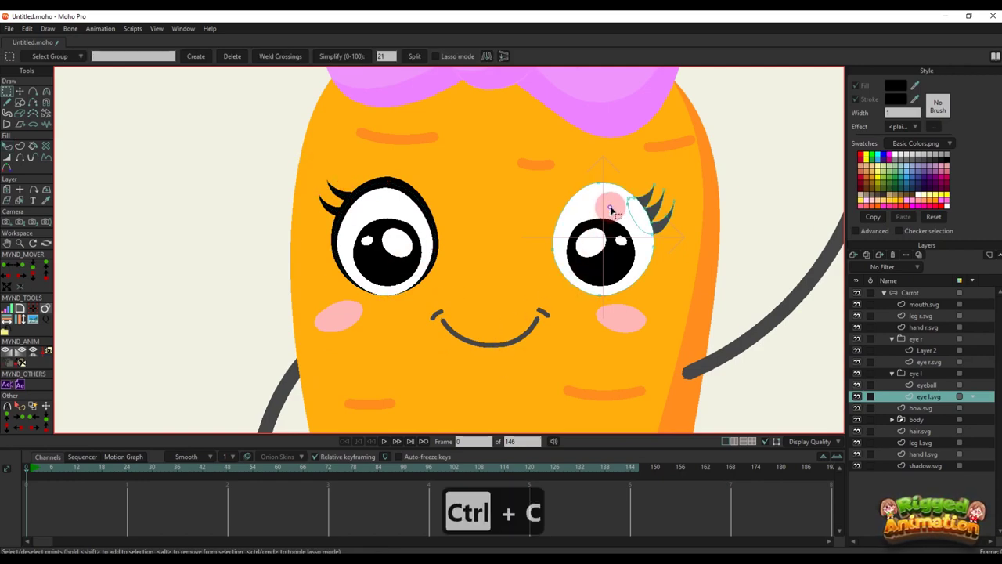
# Delete the old right eye white, outline and eyelashes from the eye r.svg layer
pyautogui.keyDown('ctrl'); pyautogui.keyDown('alt'); pyautogui.click(660, 196); pyautogui.keyUp('alt'); pyautogui.keyUp('ctrl')
pyautogui.press('g')
pyautogui.moveTo(528, 163); pyautogui.dragTo(702, 336)
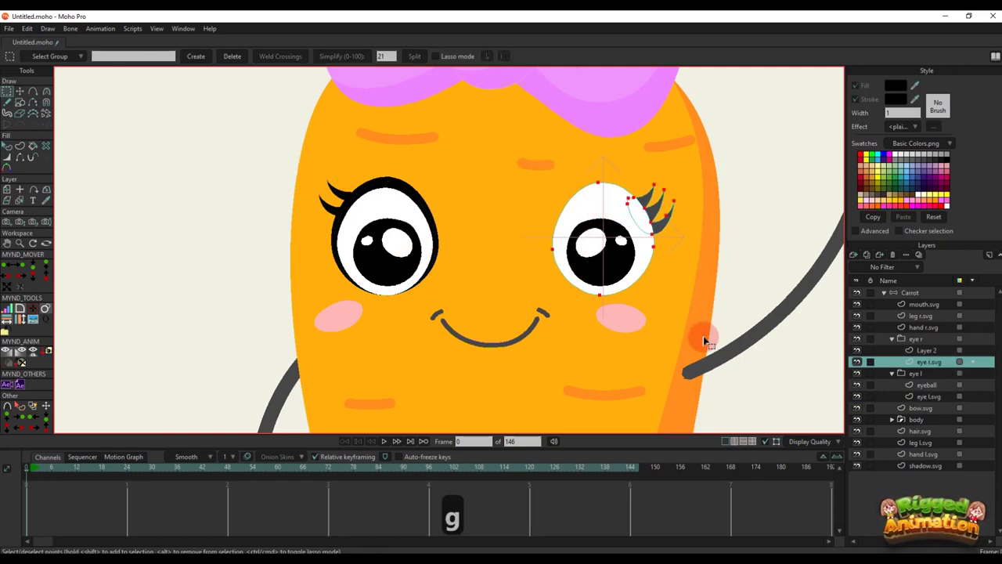
pyautogui.press('BackSpace')
# Paste the copied eye into eye r.svg, mirror it horizontally and move it over the right pupil
pyautogui.hotkey('ctrl', 'v')
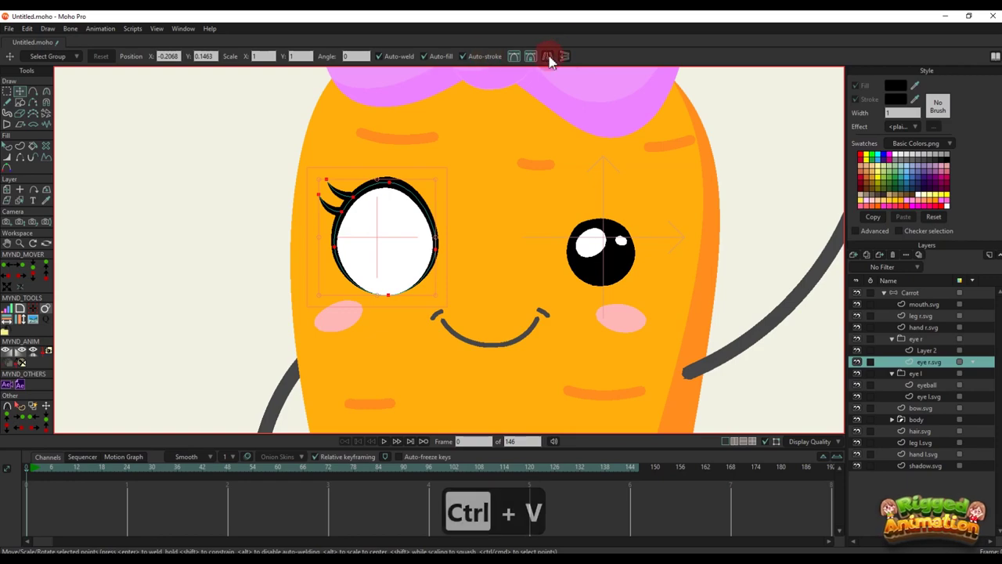
pyautogui.click(514, 56)
pyautogui.click(357, 257)
pyautogui.moveTo(357, 257); pyautogui.dragTo(593, 279)
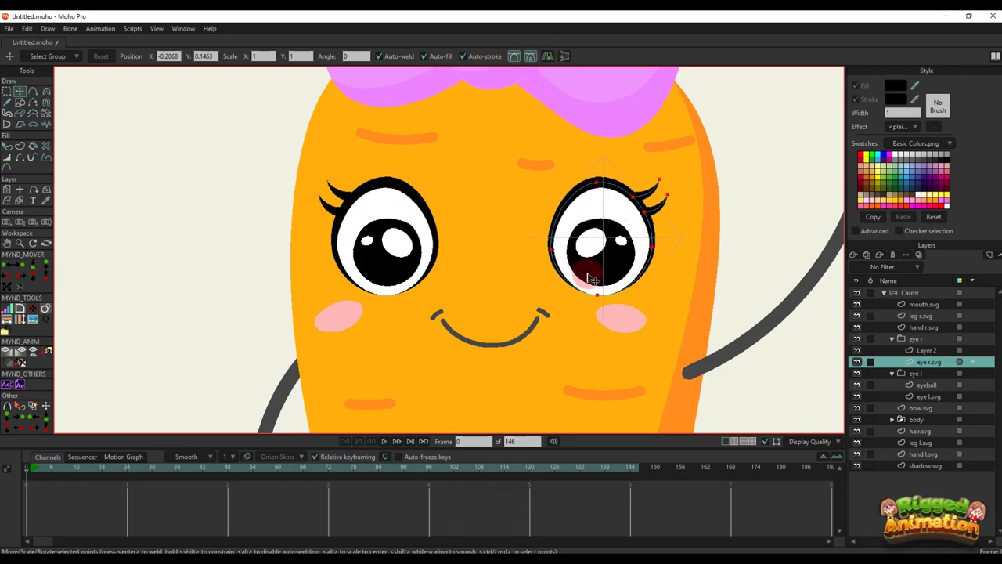
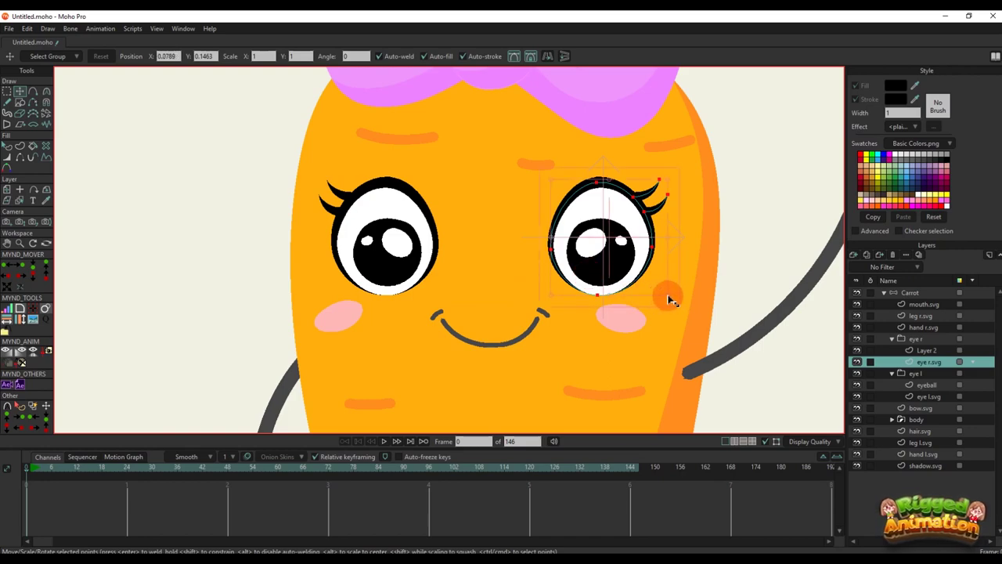
# Scale and nudge the mirrored eye outline in eye r.svg so it fits around the right pupil
pyautogui.moveTo(672, 296); pyautogui.dragTo(632, 270)
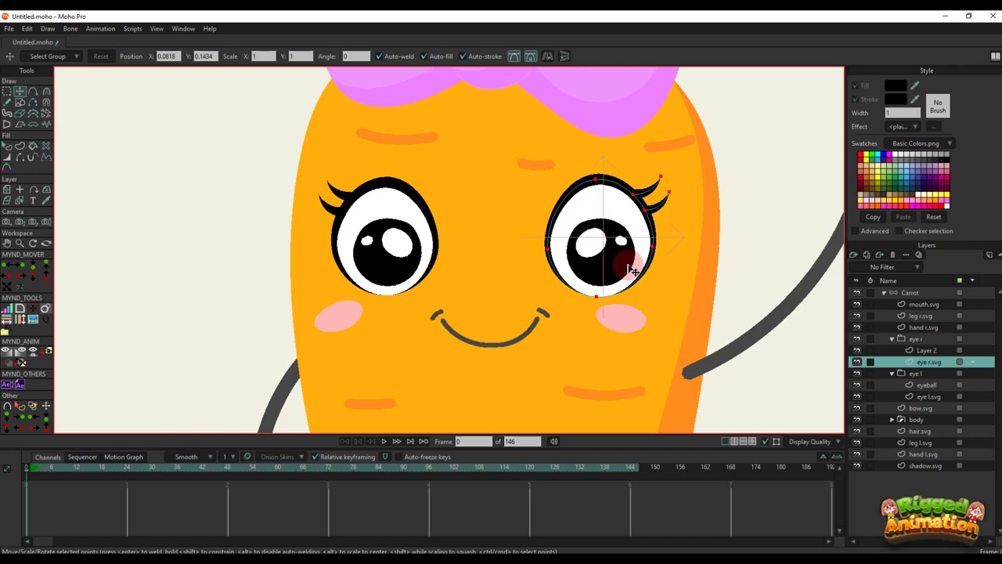
pyautogui.press('q')
pyautogui.scroll(-6, 625, 266)
pyautogui.scroll(6, 622, 265)
pyautogui.press('t')
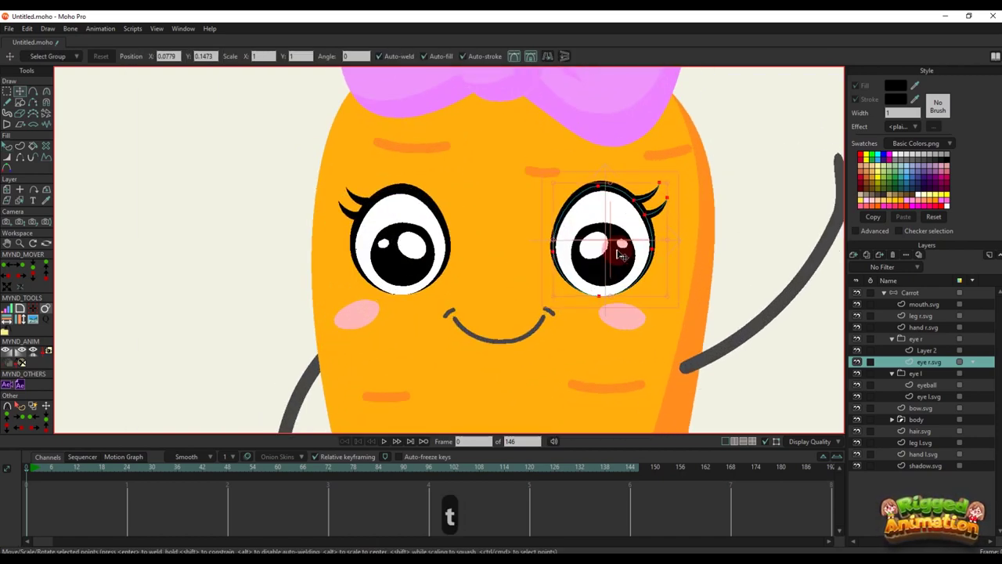
pyautogui.press('q')
pyautogui.scroll(-6, 606, 249)
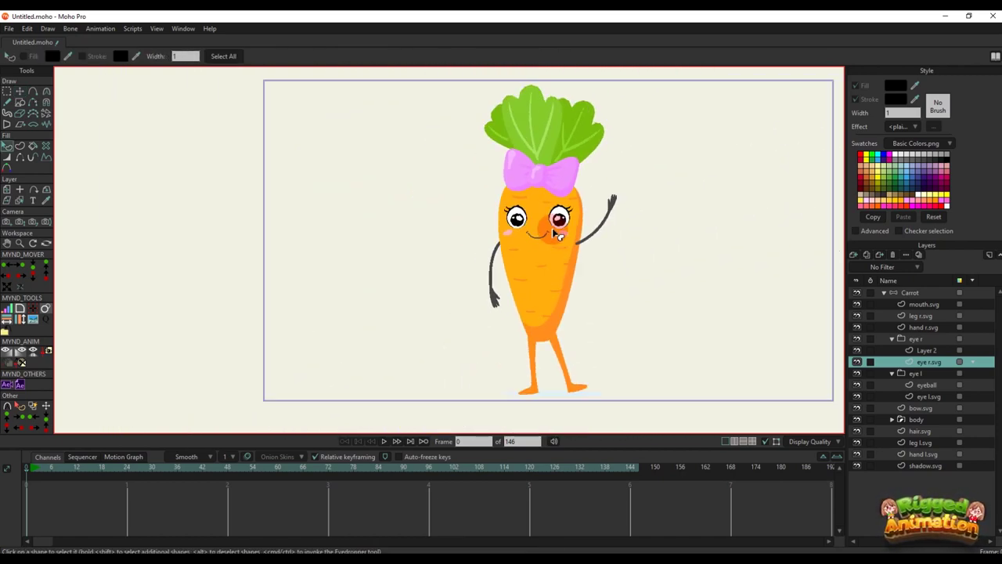
# Set the eye r group's mask to Hide all
pyautogui.scroll(5, 557, 233)
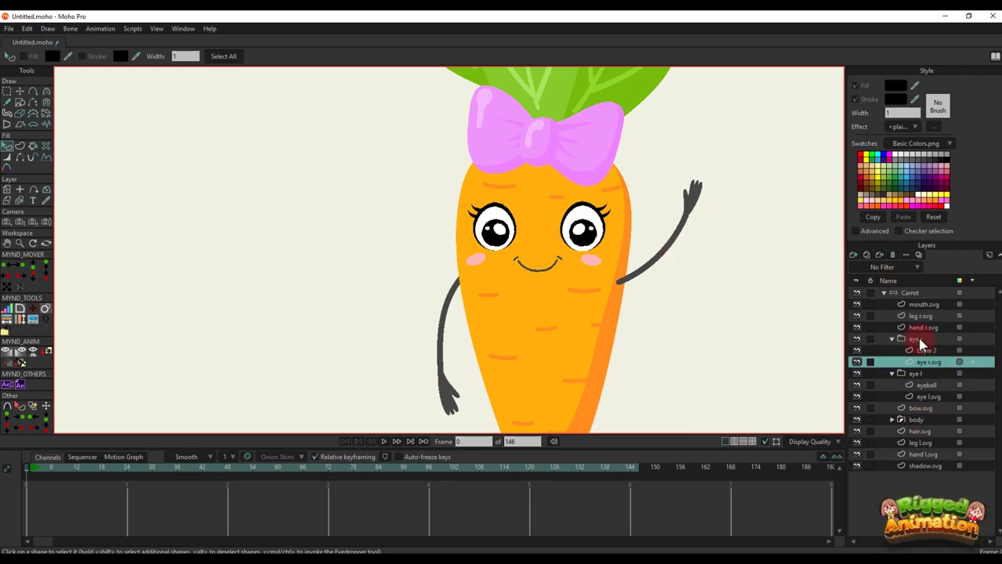
pyautogui.click(886, 340)
pyautogui.doubleClick(910, 342)
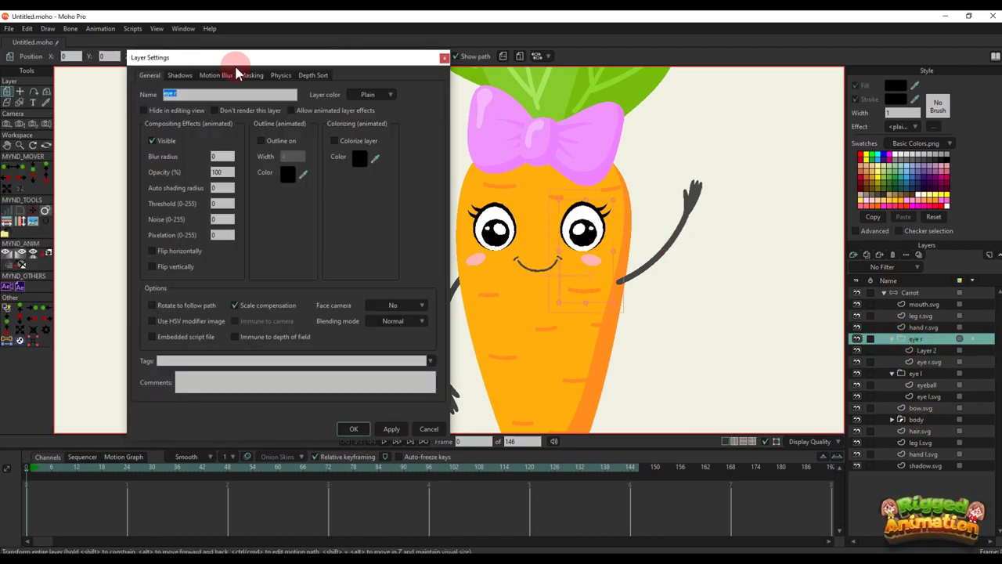
pyautogui.click(250, 75)
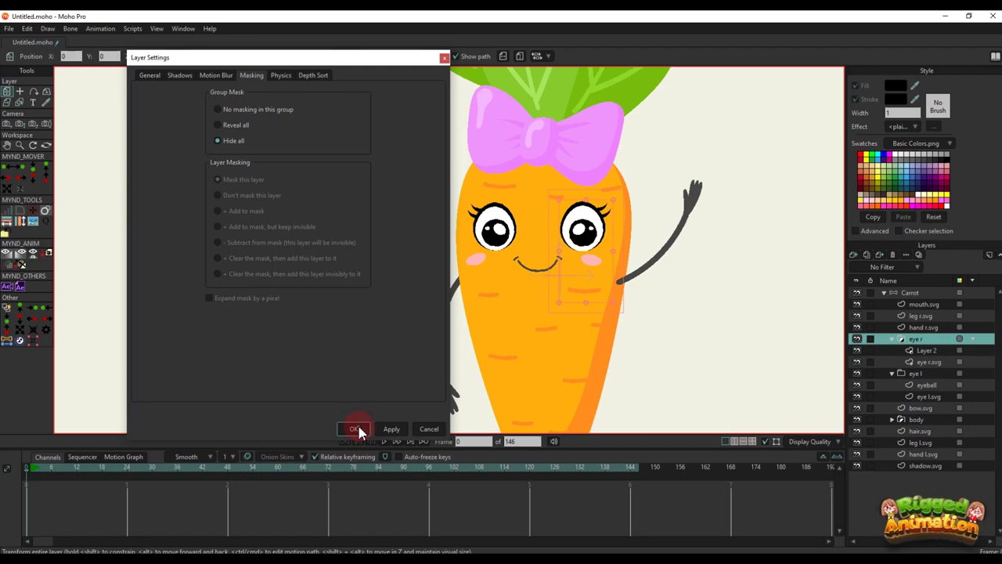
pyautogui.click(356, 429)
# Use eye r.svg as the group's mask with + Add to mask, excluding its strokes
pyautogui.doubleClick(927, 362)
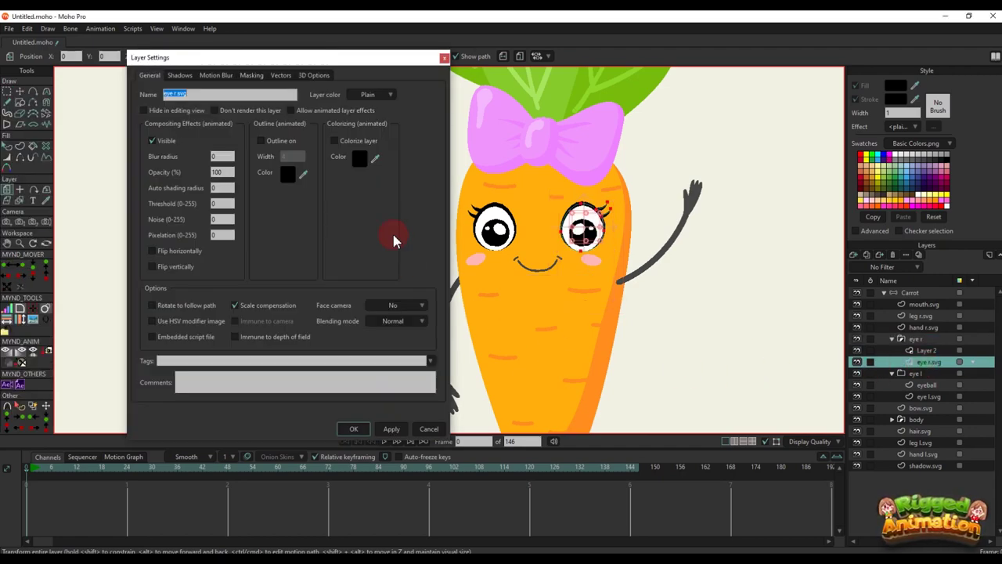
pyautogui.click(251, 76)
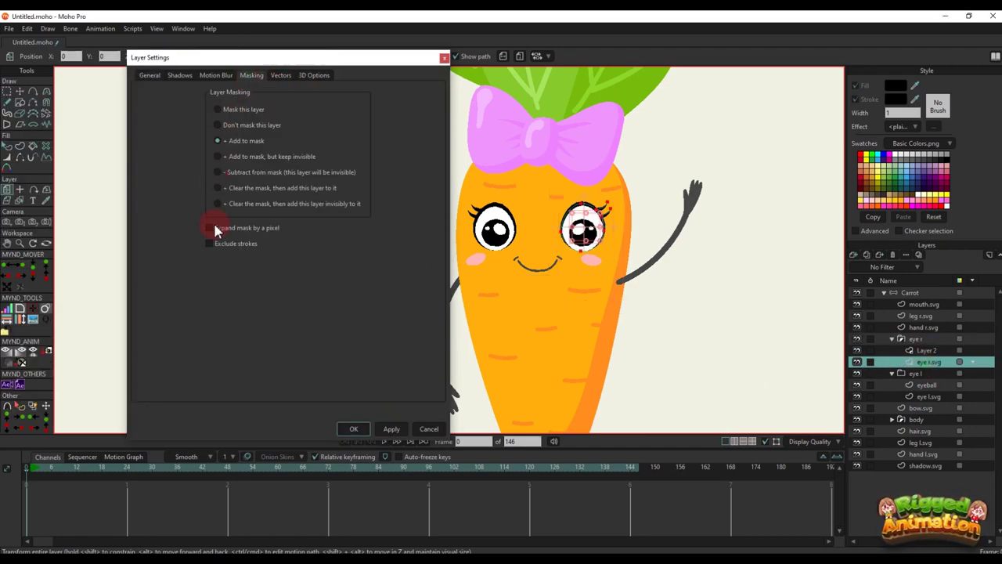
pyautogui.click(355, 430)
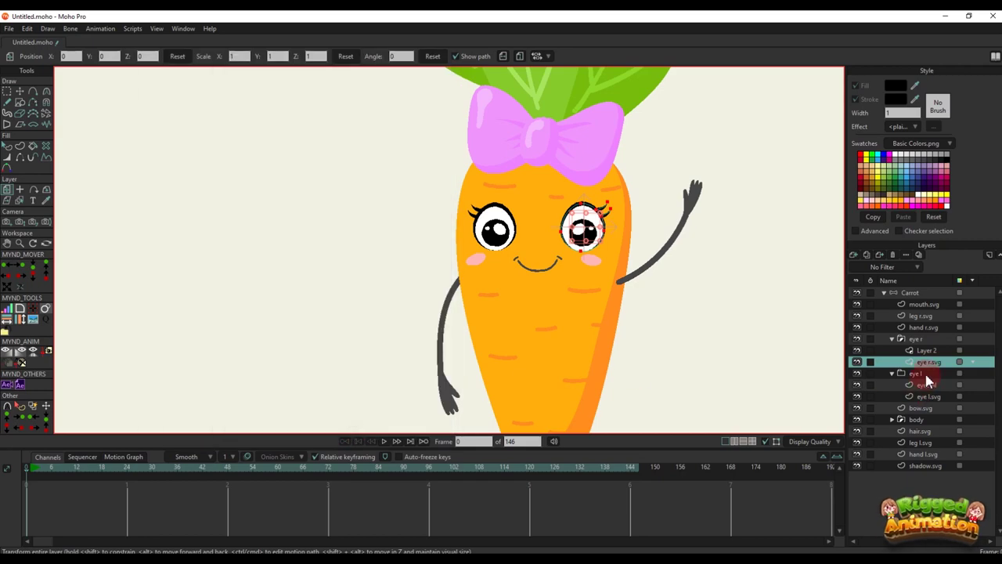
# Centre the origin of Layer 2 on the right pupil and slide the layer toward the eye's outer edge
pyautogui.click(924, 350)
pyautogui.scroll(5, 560, 215)
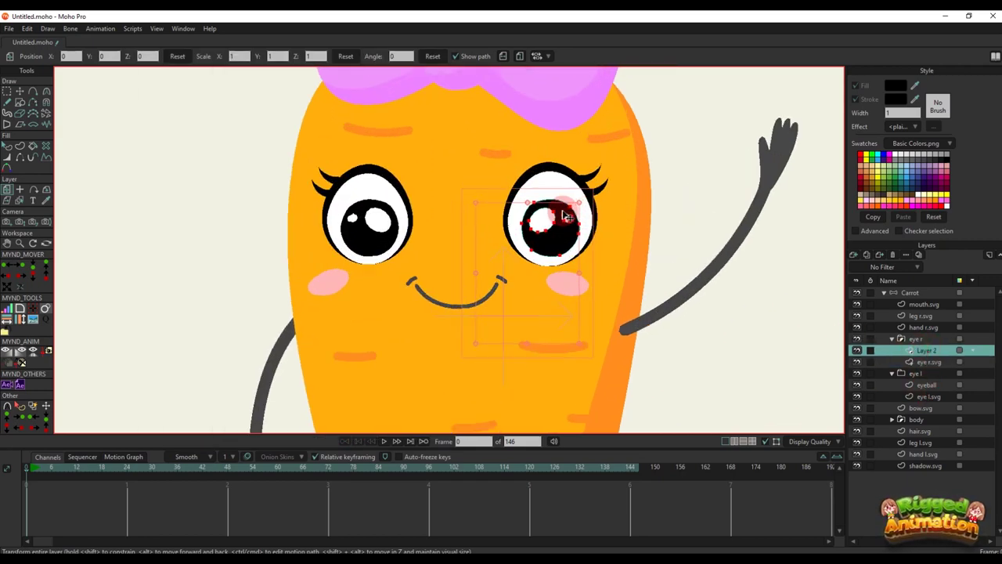
pyautogui.press('o')
pyautogui.press('m')
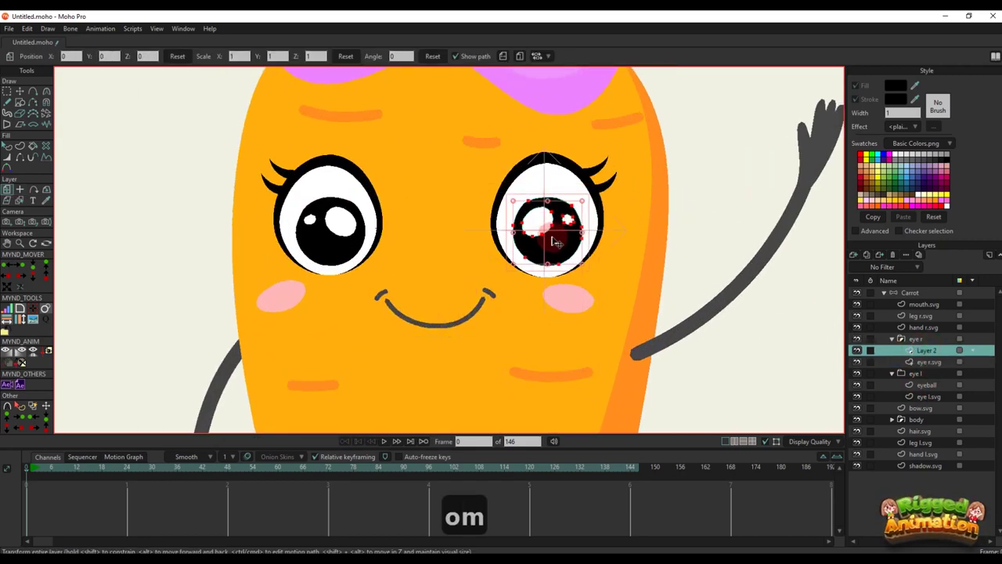
pyautogui.moveTo(547, 230); pyautogui.dragTo(583, 227)
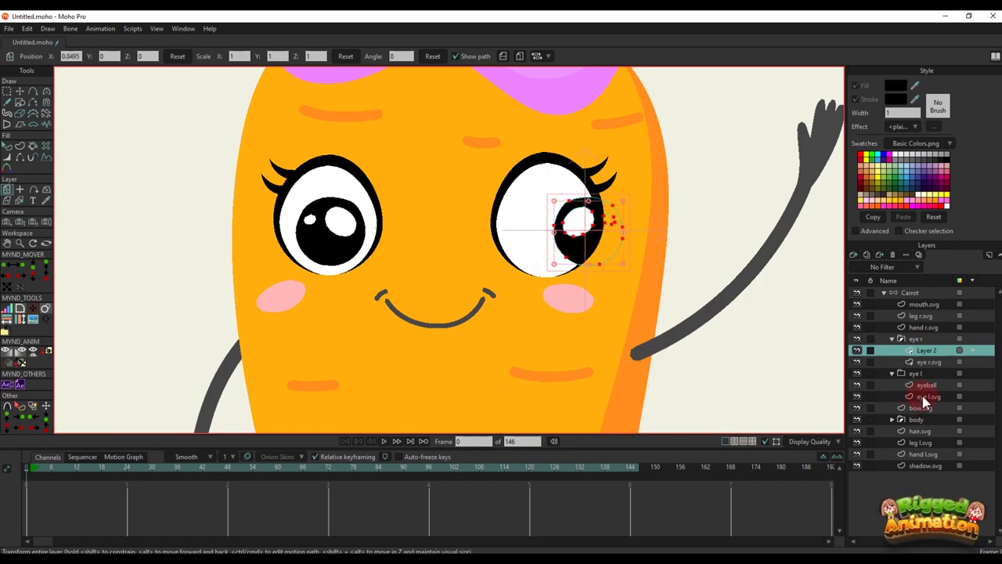
# Set the eye l group's mask to Hide all
pyautogui.click(924, 396)
pyautogui.doubleClick(923, 374)
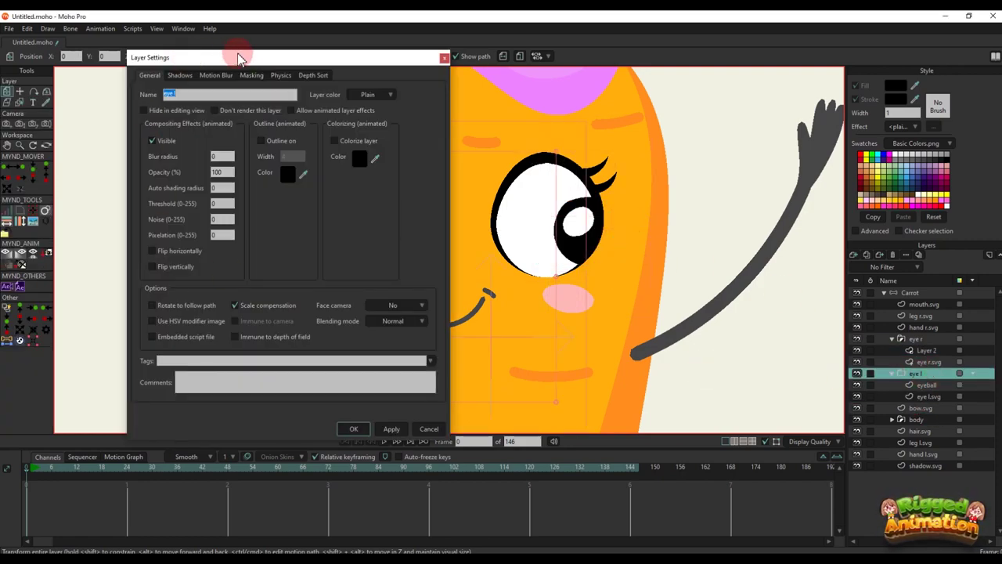
pyautogui.click(249, 74)
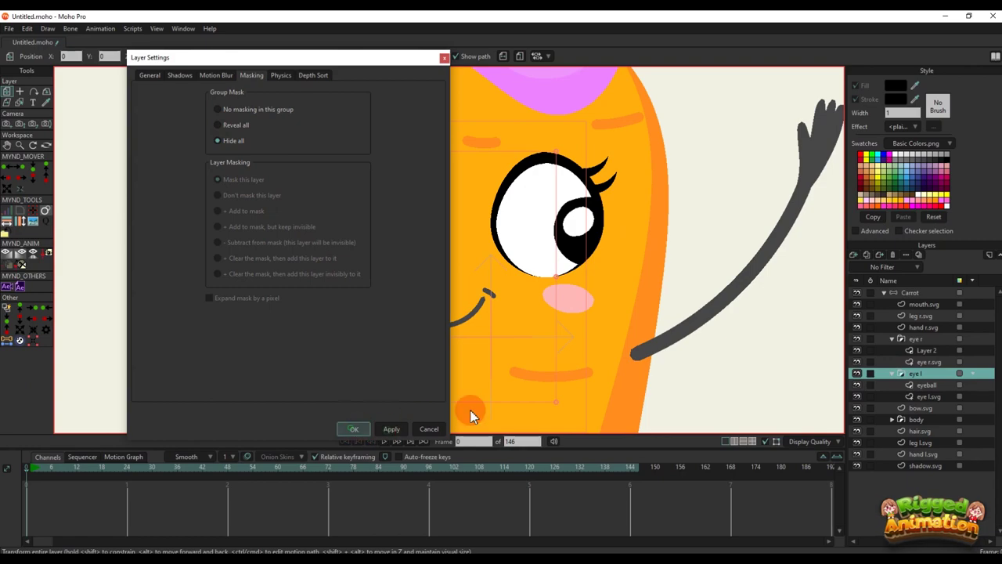
# Move the left eye's eyeball layer up toward the inner edge of the eye so the pupil overlaps the outline
pyautogui.click(922, 385)
pyautogui.moveTo(331, 234); pyautogui.dragTo(355, 211)
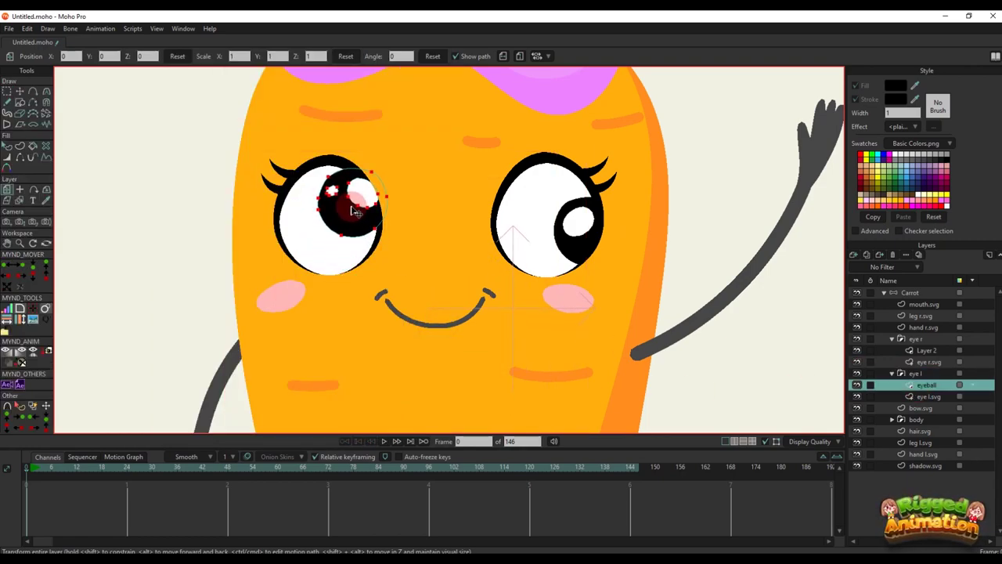
pyautogui.scroll(3, 353, 208)
pyautogui.keyDown('alt'); pyautogui.rightClick(754, 240); pyautogui.keyUp('alt')
pyautogui.moveTo(753, 240); pyautogui.dragTo(774, 229)
pyautogui.press('q')
pyautogui.scroll(-2, 502, 305)
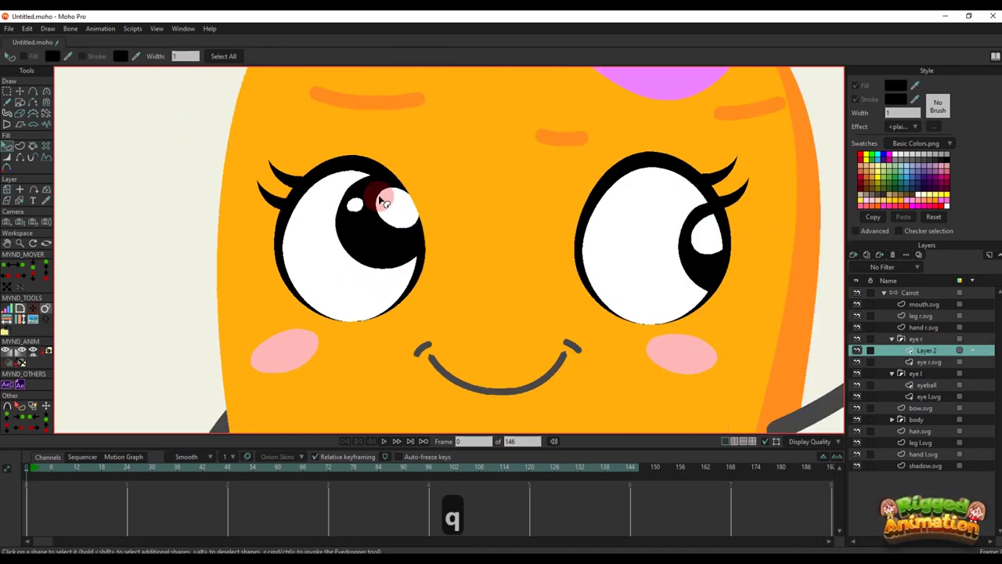
pyautogui.keyDown('alt'); pyautogui.click(399, 208); pyautogui.keyUp('alt')
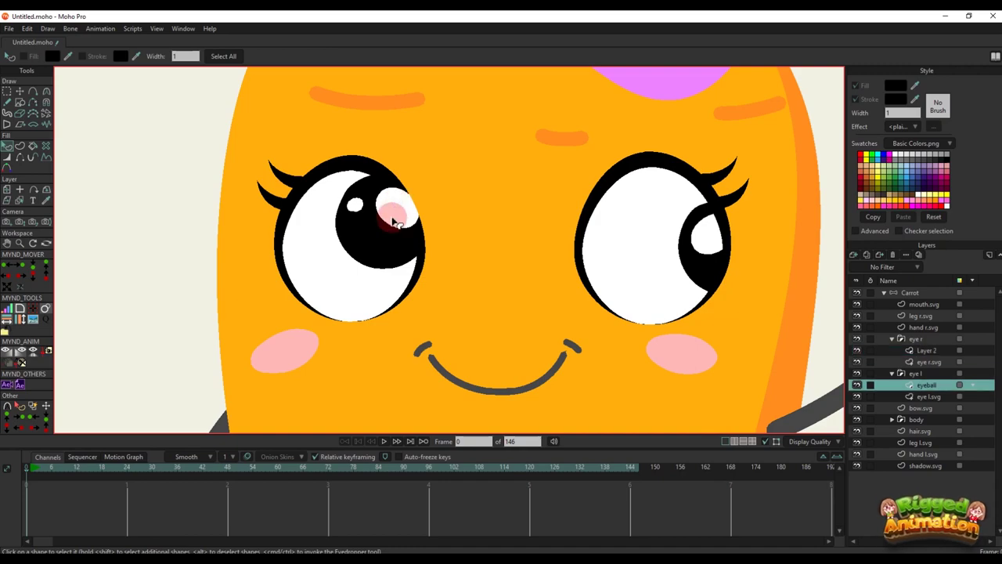
pyautogui.press('m')
pyautogui.moveTo(394, 230); pyautogui.dragTo(403, 227)
pyautogui.press('q')
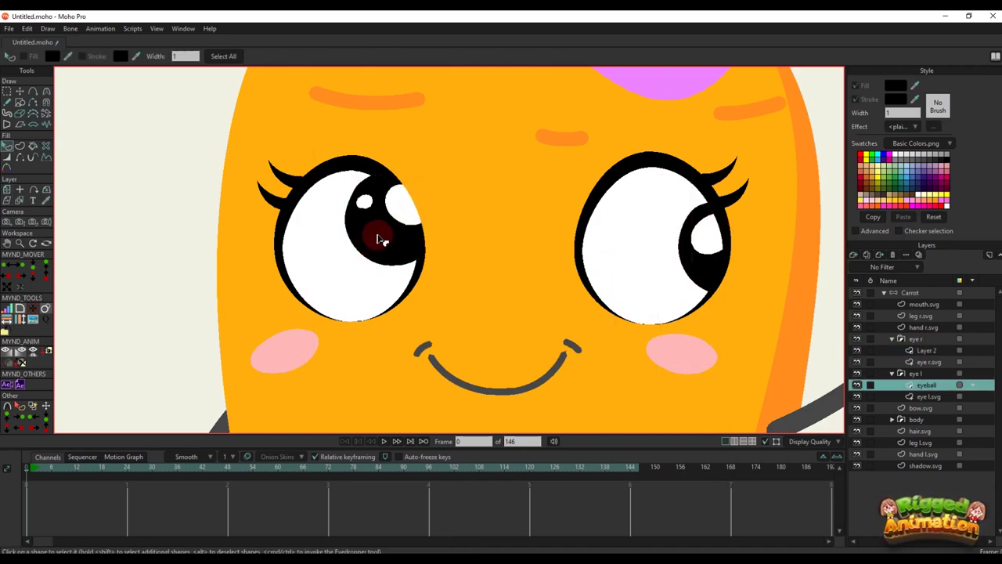
# Exclude the strokes of eye l.svg from its mask, keeping the layer on + Add to mask
pyautogui.doubleClick(928, 397)
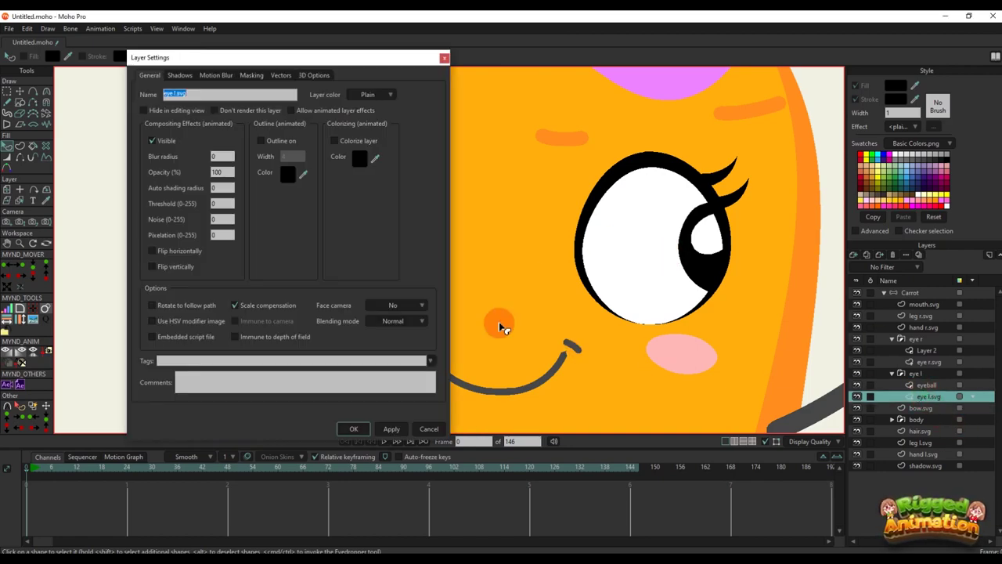
pyautogui.click(251, 75)
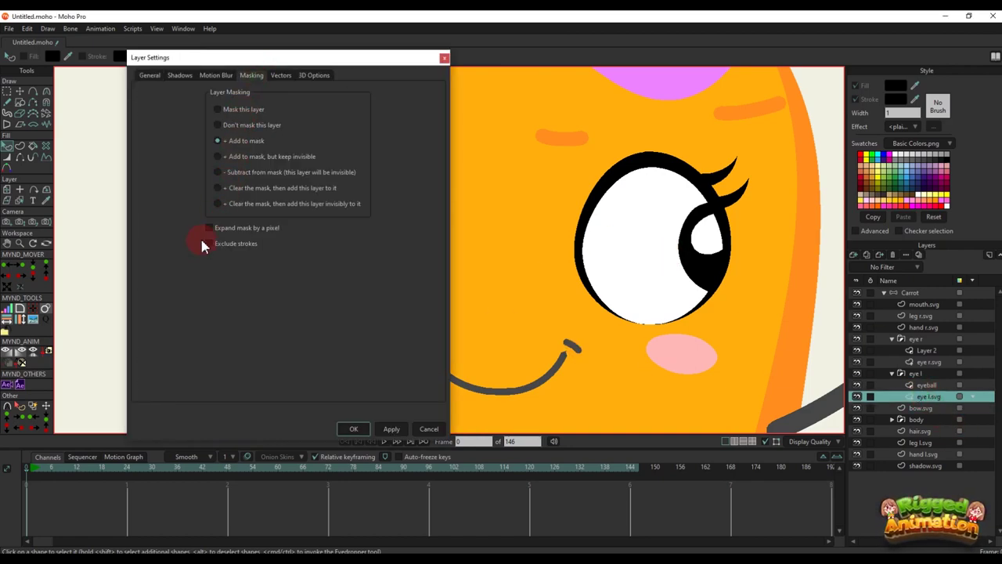
pyautogui.click(397, 430)
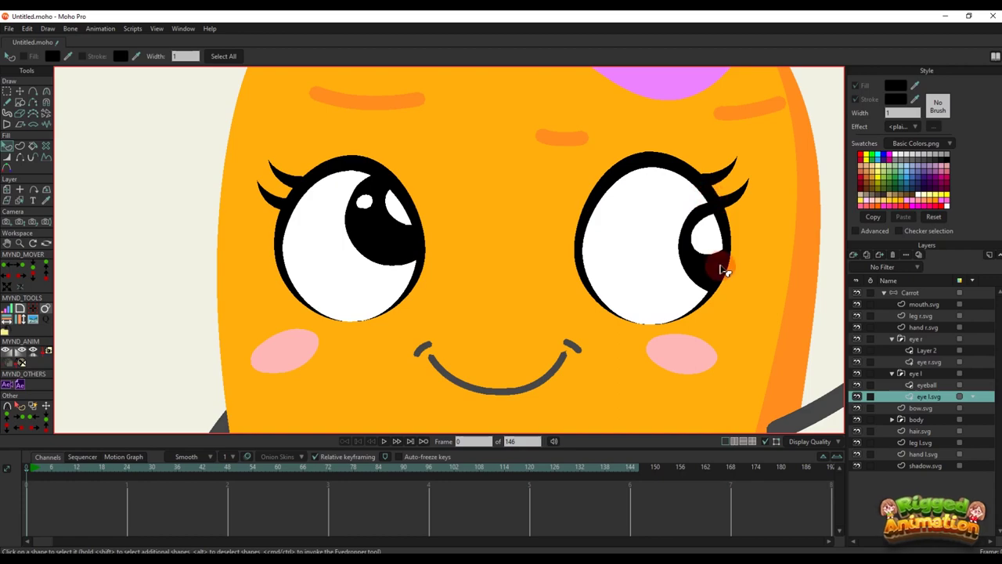
# Move the eyeball layer of the eye l group back to the centre of the left eye
pyautogui.scroll(-5, 464, 288)
pyautogui.moveTo(463, 291); pyautogui.dragTo(484, 289)
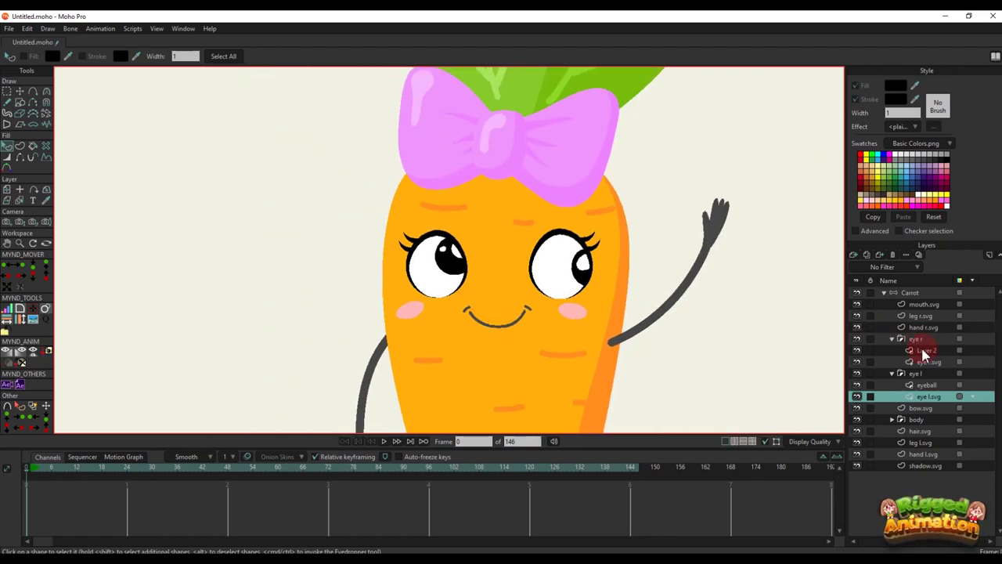
pyautogui.click(925, 385)
pyautogui.scroll(3, 435, 264)
pyautogui.press('m')
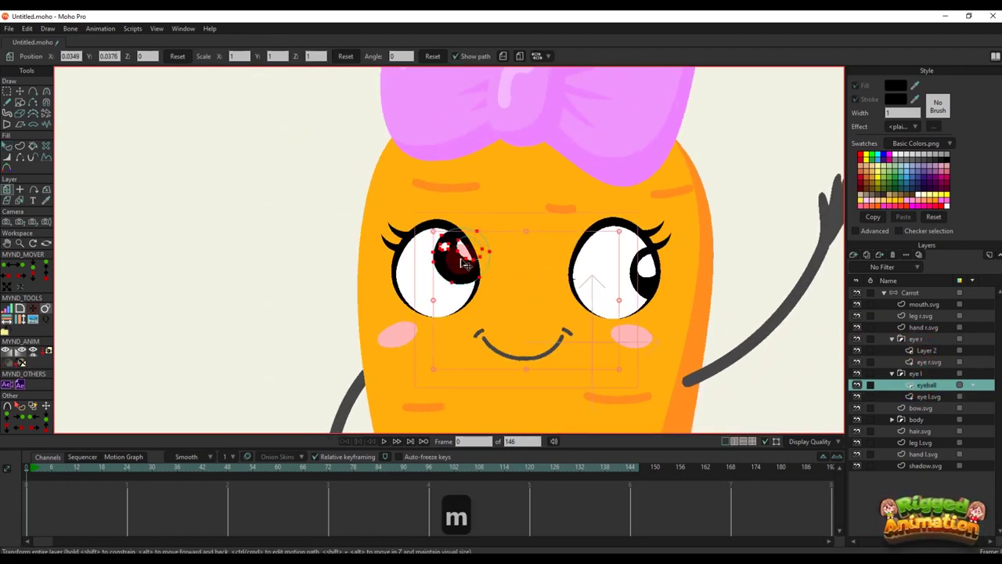
pyautogui.press('o')
pyautogui.press('m')
pyautogui.moveTo(467, 255); pyautogui.dragTo(444, 277)
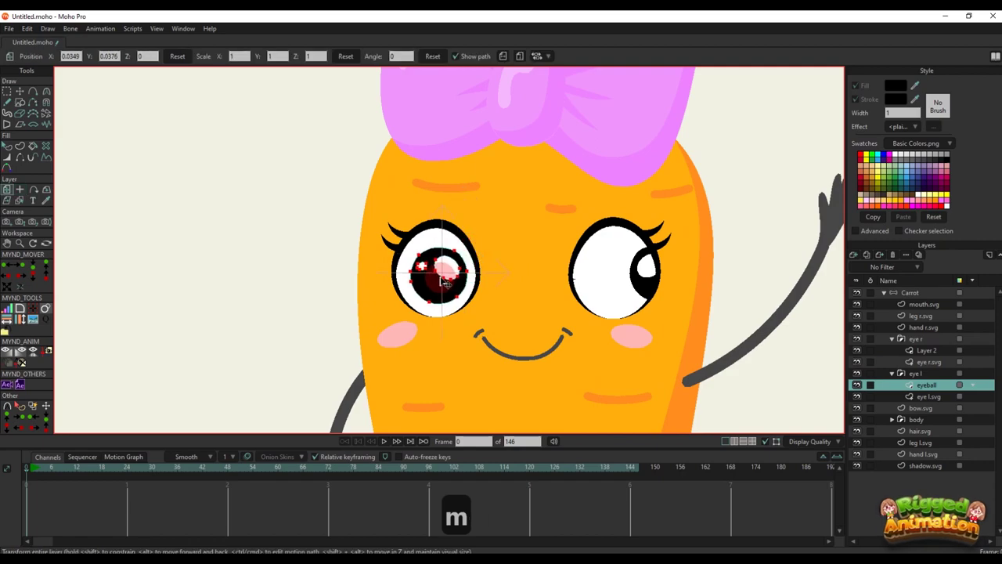
# Move the eye r group's Layer 2 inward so the right pupil sits in the centre of its eye
pyautogui.rightClick(648, 274)
pyautogui.keyDown('ctrl'); pyautogui.keyDown('alt'); pyautogui.click(649, 275); pyautogui.keyUp('alt'); pyautogui.keyUp('ctrl')
pyautogui.moveTo(649, 276); pyautogui.dragTo(621, 282)
pyautogui.press('q')
pyautogui.scroll(-6, 535, 324)
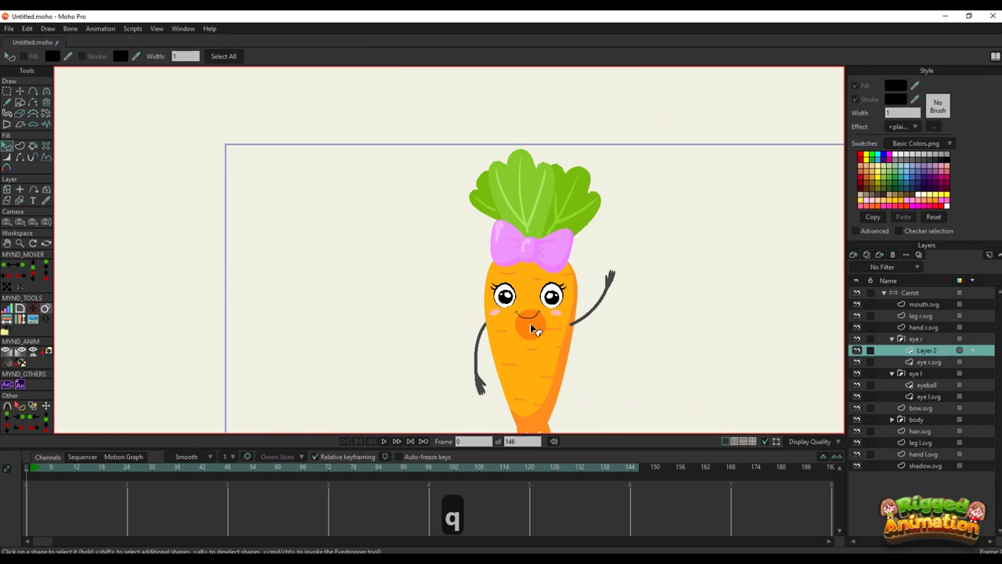
pyautogui.moveTo(531, 329); pyautogui.dragTo(529, 291)
# Put the mouth.svg layer into a new group with Group With Selection
pyautogui.click(907, 295)
pyautogui.click(908, 294)
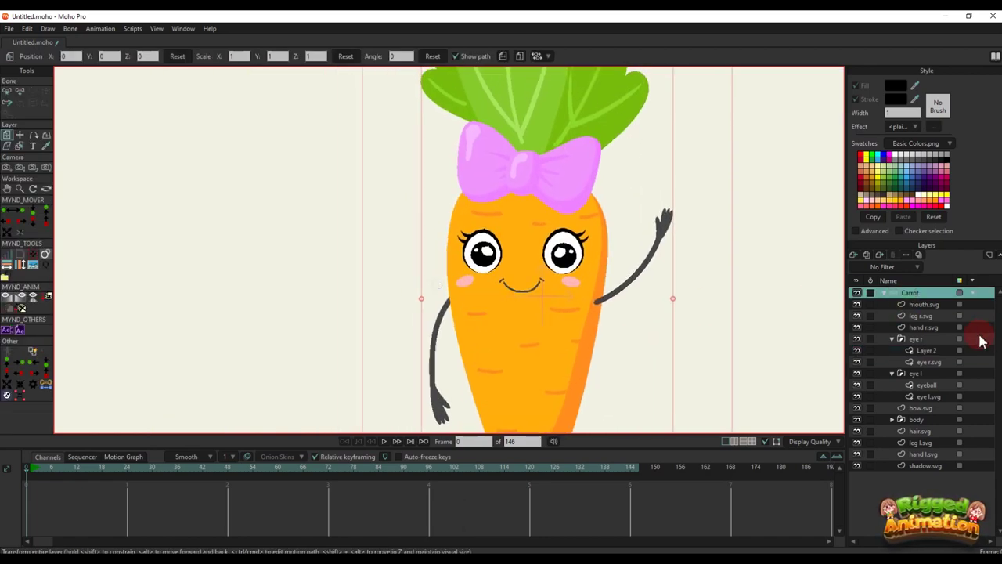
pyautogui.click(915, 304)
pyautogui.scroll(6, 543, 253)
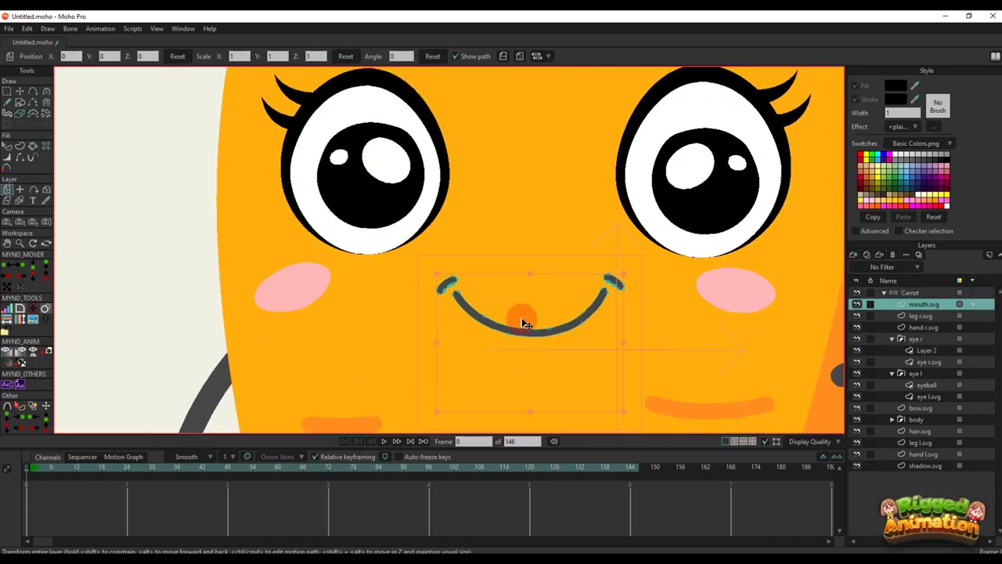
pyautogui.keyDown('alt'); pyautogui.rightClick(549, 341); pyautogui.keyUp('alt')
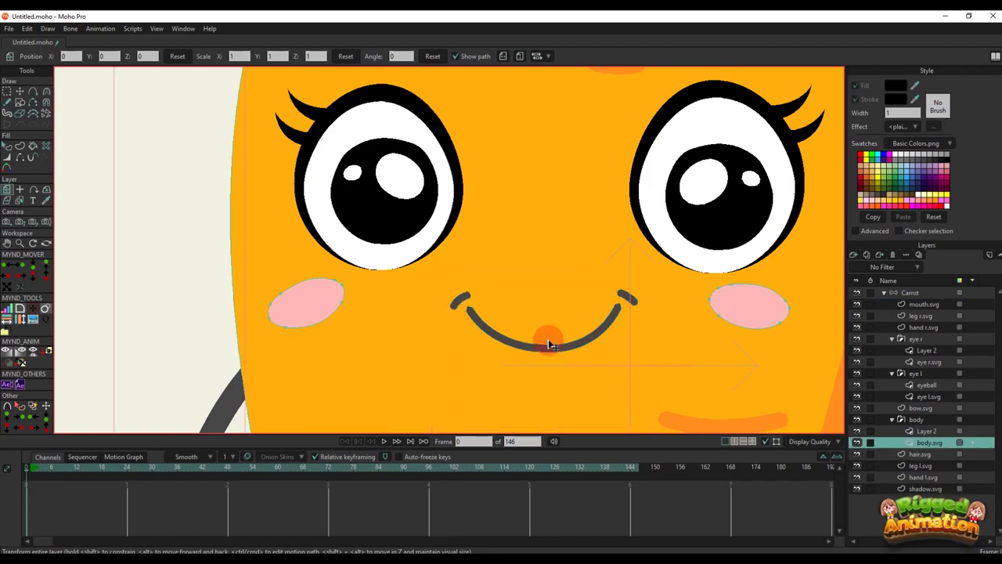
pyautogui.click(924, 305)
pyautogui.rightClick(934, 304)
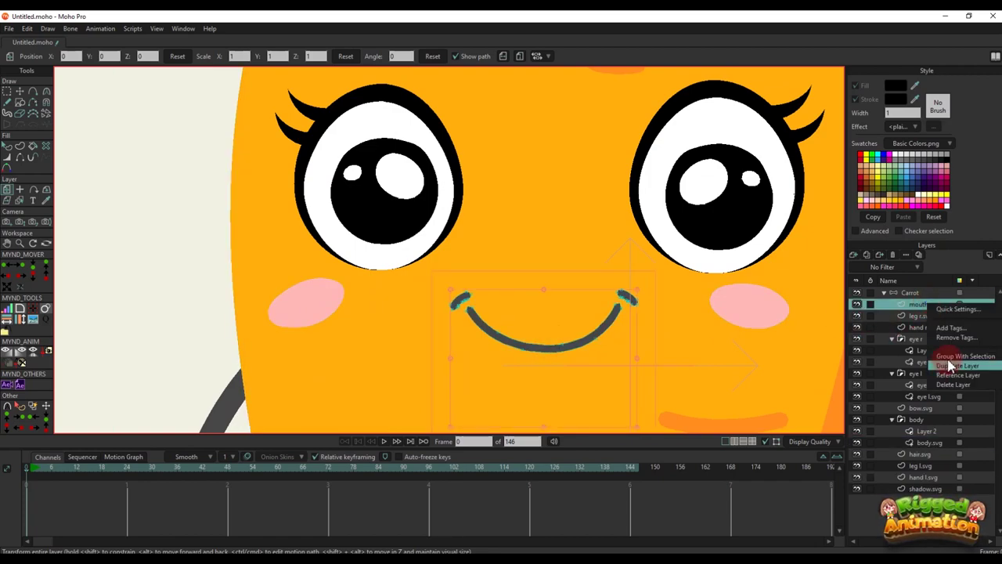
pyautogui.click(893, 306)
# Rename the group that contains mouth.svg as mouth
pyautogui.doubleClick(919, 306)
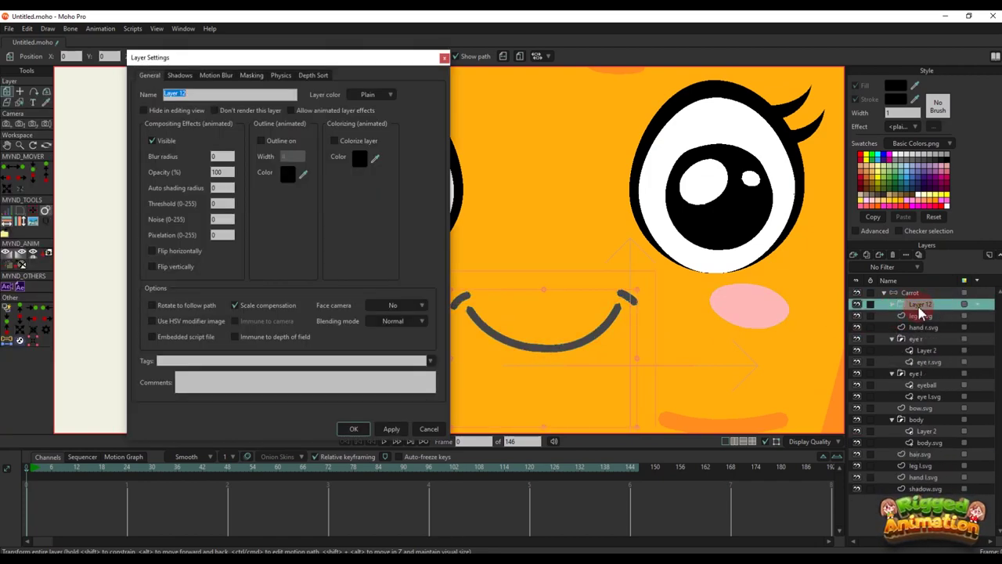
pyautogui.write('mioio')
pyautogui.press('BackSpace')
pyautogui.press('BackSpace')
pyautogui.write('ou')
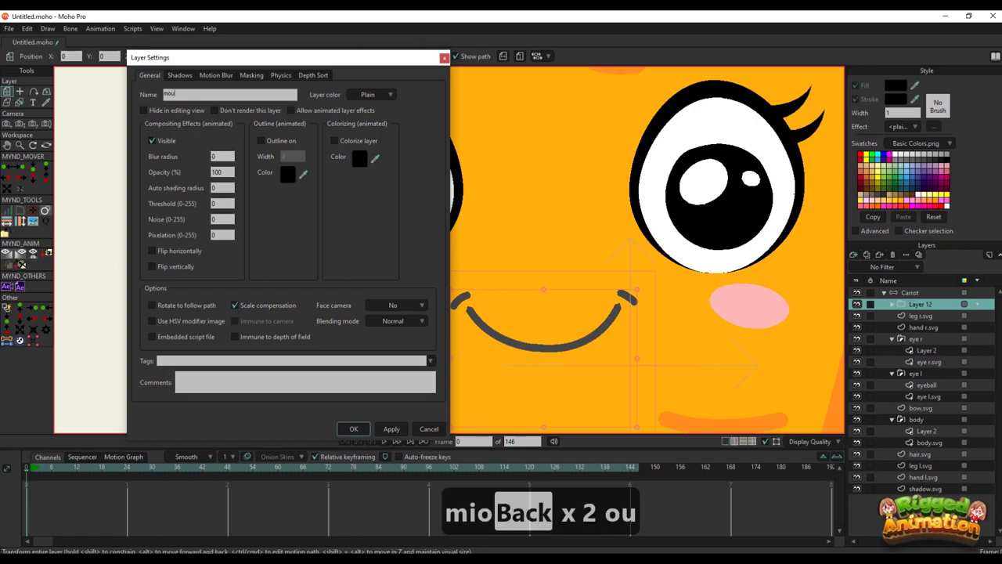
pyautogui.write('th\\')
pyautogui.press('Return')
pyautogui.doubleClick(921, 303)
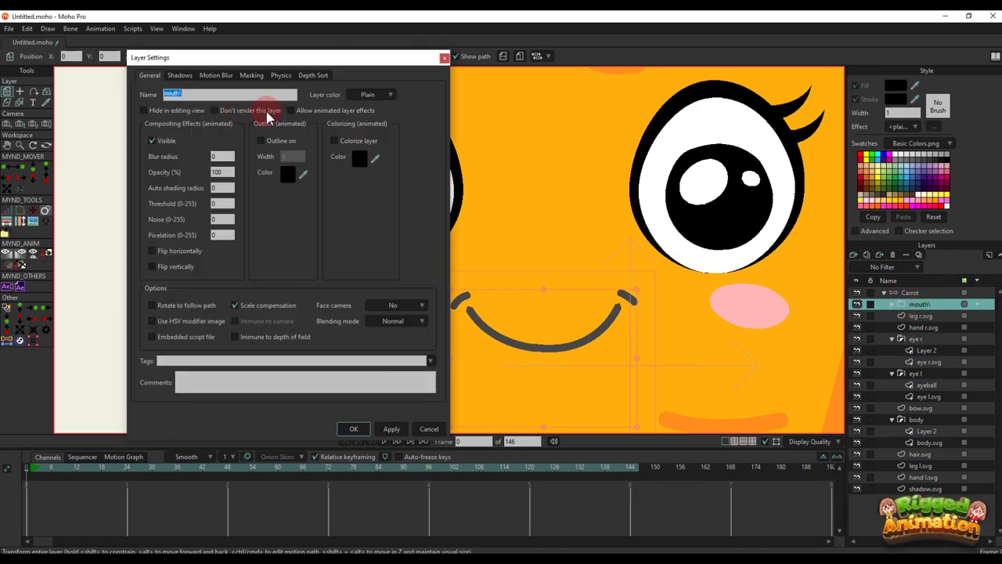
pyautogui.press('BackSpace')
pyautogui.press('Return')
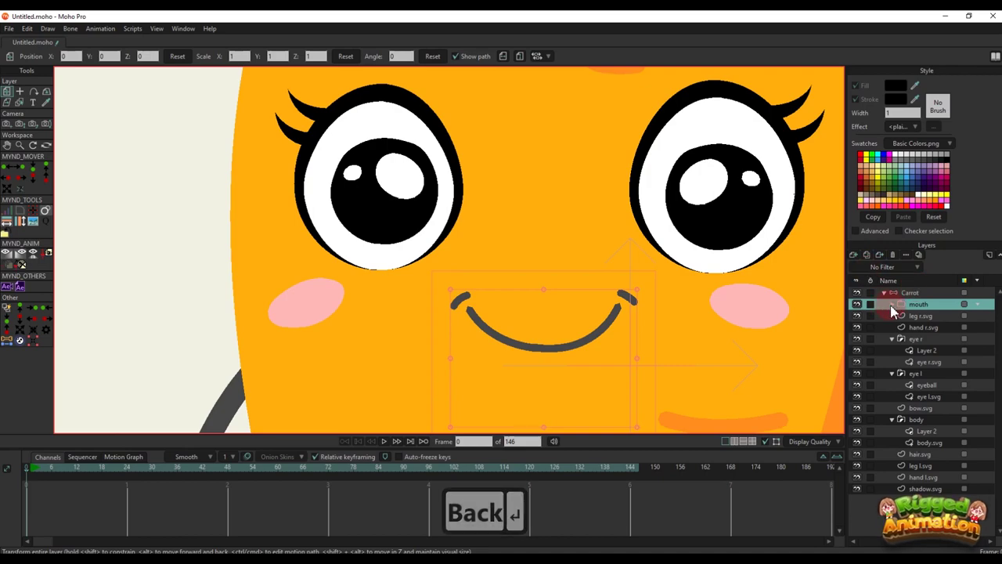
# Set the origin of the mouth.svg layer at the bottom centre of the smile curve
pyautogui.click(930, 317)
pyautogui.scroll(-2, 510, 262)
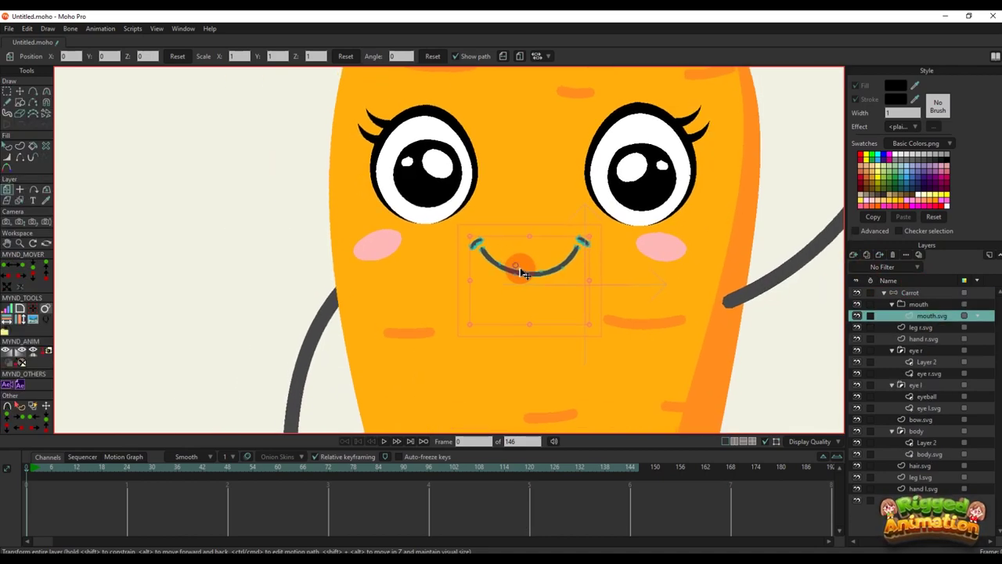
pyautogui.scroll(3, 524, 273)
pyautogui.press('o')
pyautogui.press('m')
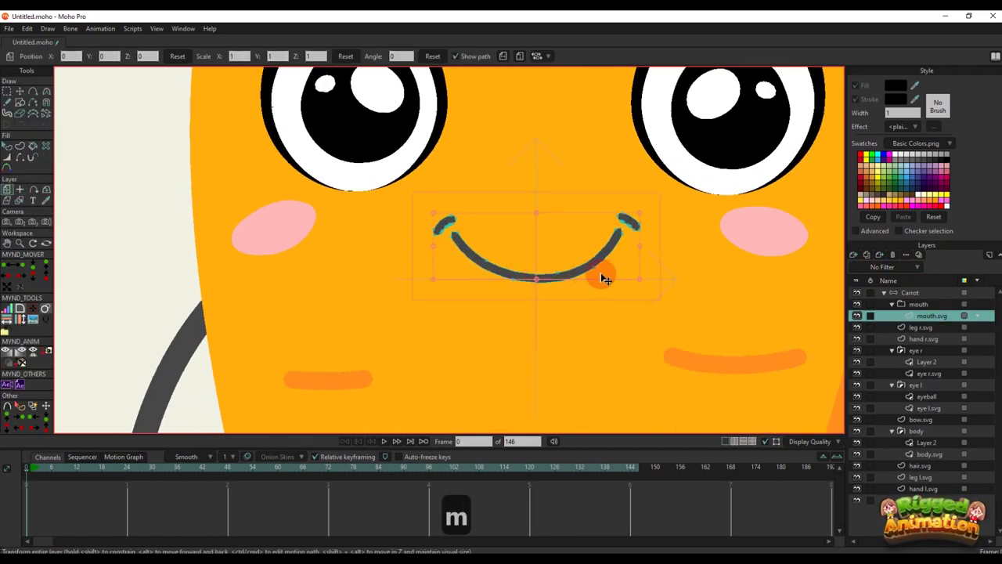
# Recolour the smile curve and both mouth corner marks in mouth.svg black
pyautogui.press('q')
pyautogui.click(447, 225)
pyautogui.keyDown('shift'); pyautogui.click(467, 251); pyautogui.keyUp('shift')
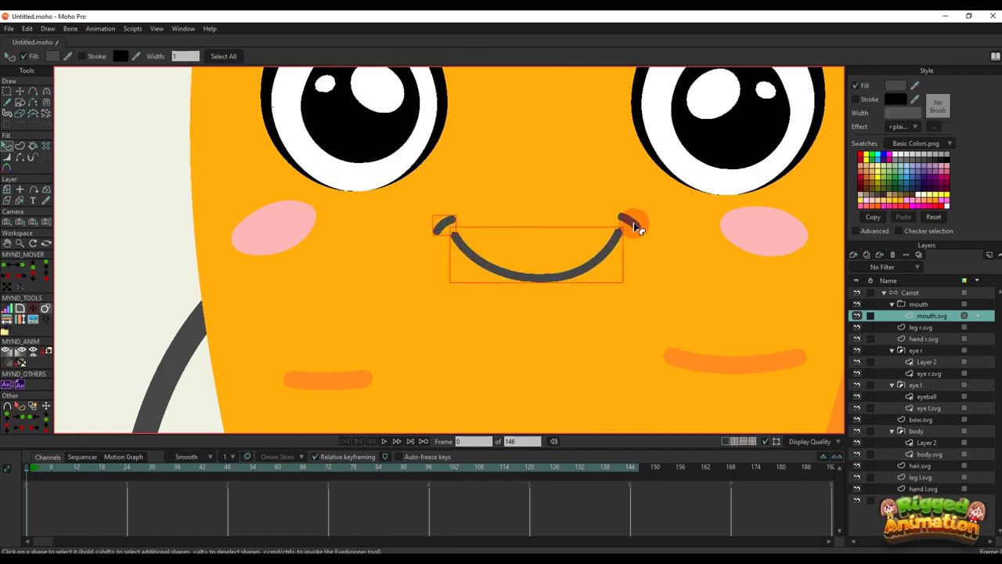
pyautogui.click(902, 100)
pyautogui.click(809, 202)
pyautogui.scroll(-6, 585, 257)
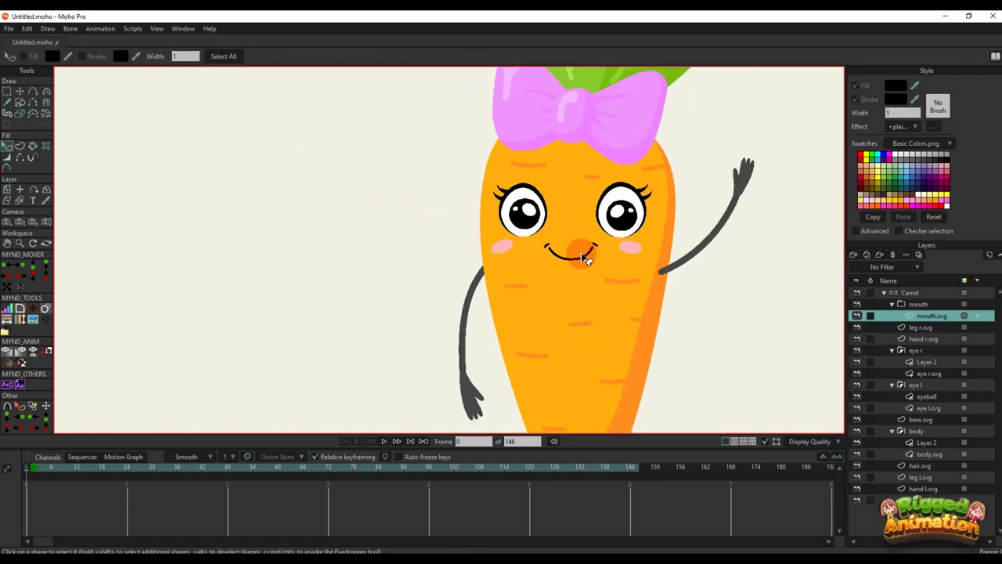
pyautogui.scroll(2, 586, 256)
pyautogui.moveTo(586, 256); pyautogui.dragTo(575, 300)
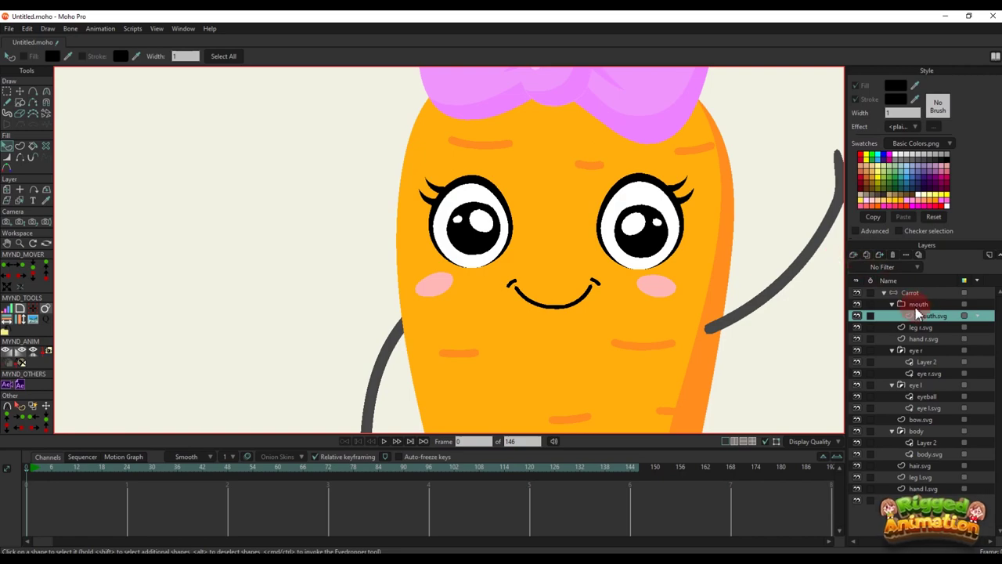
# Rename the mouth.svg layer as 1 and add a vector layer named 2 above it in the mouth group
pyautogui.doubleClick(919, 314)
pyautogui.write('1')
pyautogui.press('Return')
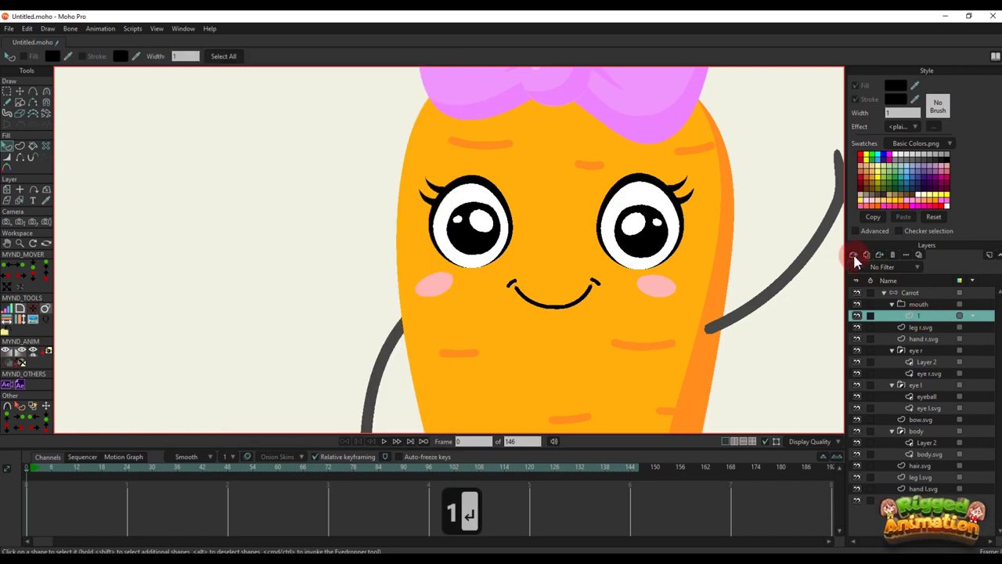
pyautogui.click(854, 255)
pyautogui.click(919, 325)
pyautogui.doubleClick(922, 316)
pyautogui.write('2')
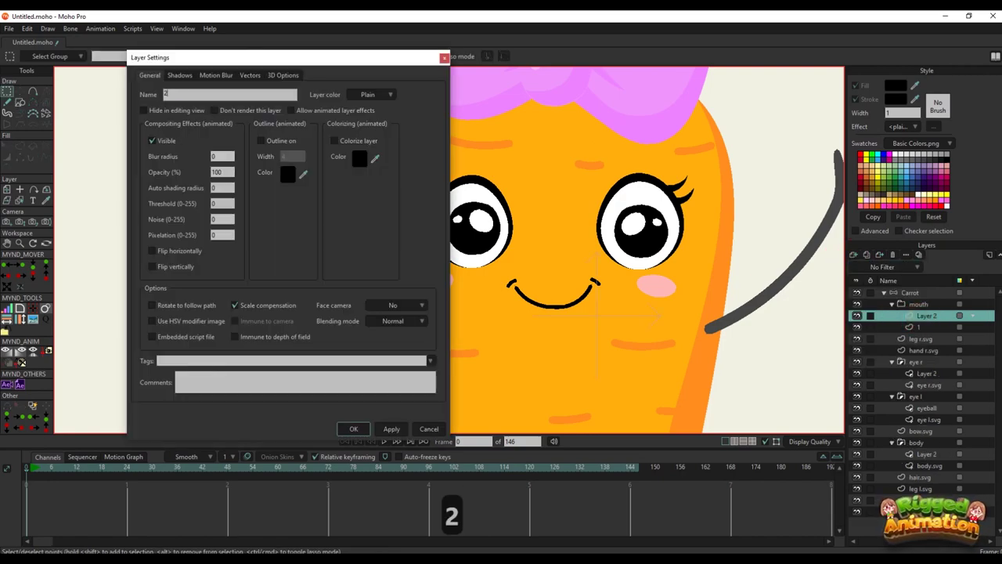
pyautogui.press('Return')
# Draw a wide black oval over the smile on layer 2 and centre it between the mouth corners
pyautogui.scroll(3, 566, 290)
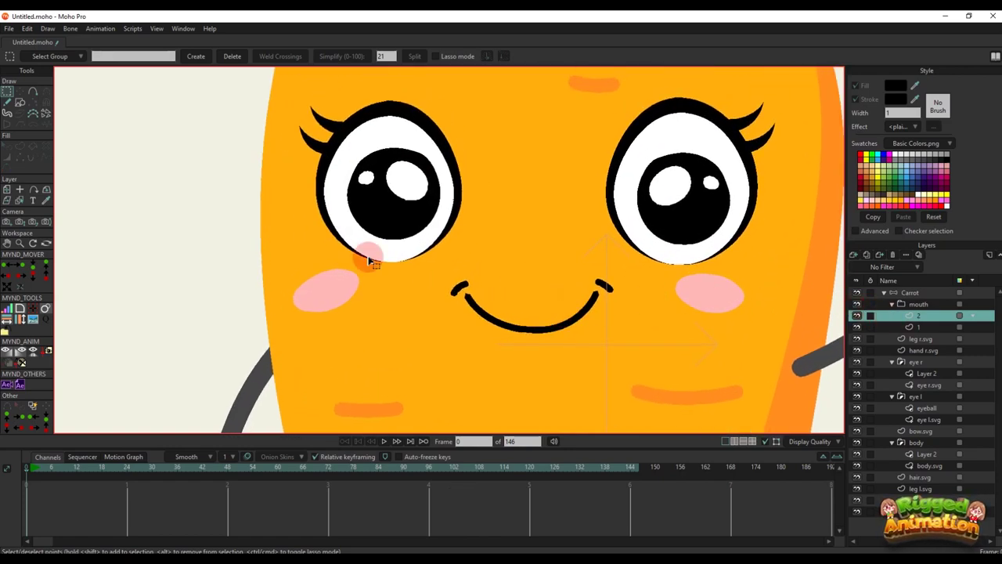
pyautogui.click(20, 104)
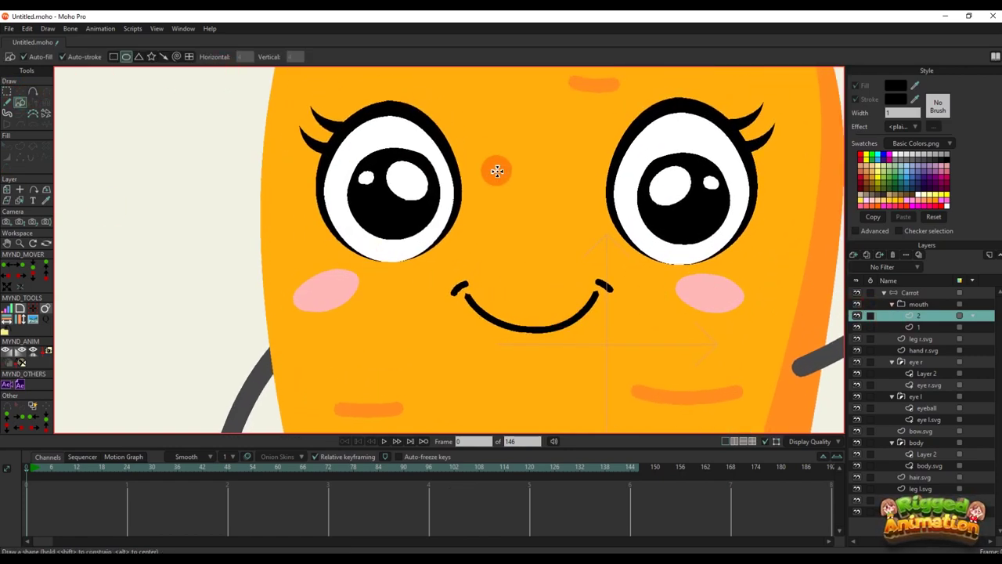
pyautogui.scroll(3, 526, 316)
pyautogui.scroll(2, 423, 290)
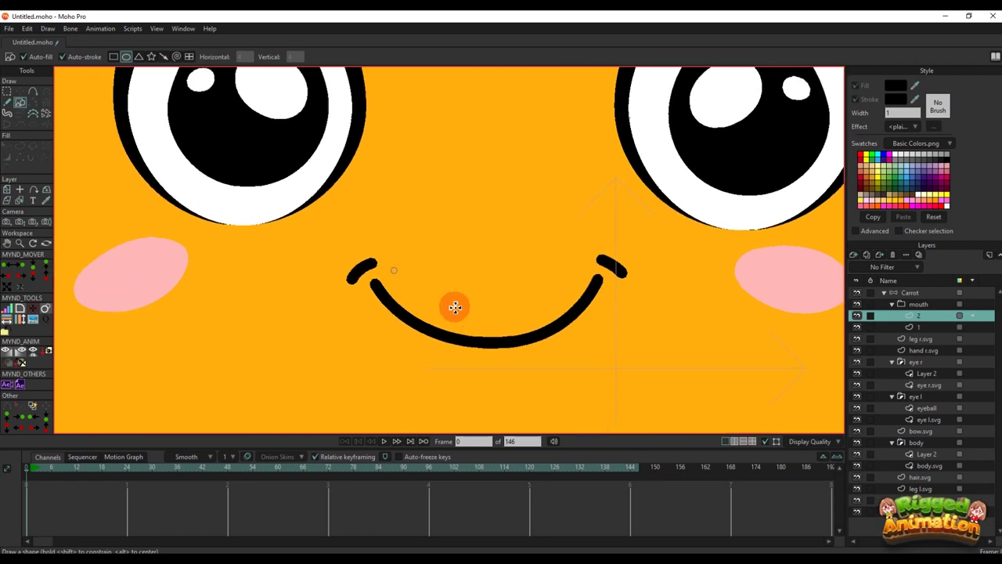
pyautogui.moveTo(406, 278); pyautogui.dragTo(628, 381)
pyautogui.press('t')
pyautogui.moveTo(519, 336); pyautogui.dragTo(520, 321)
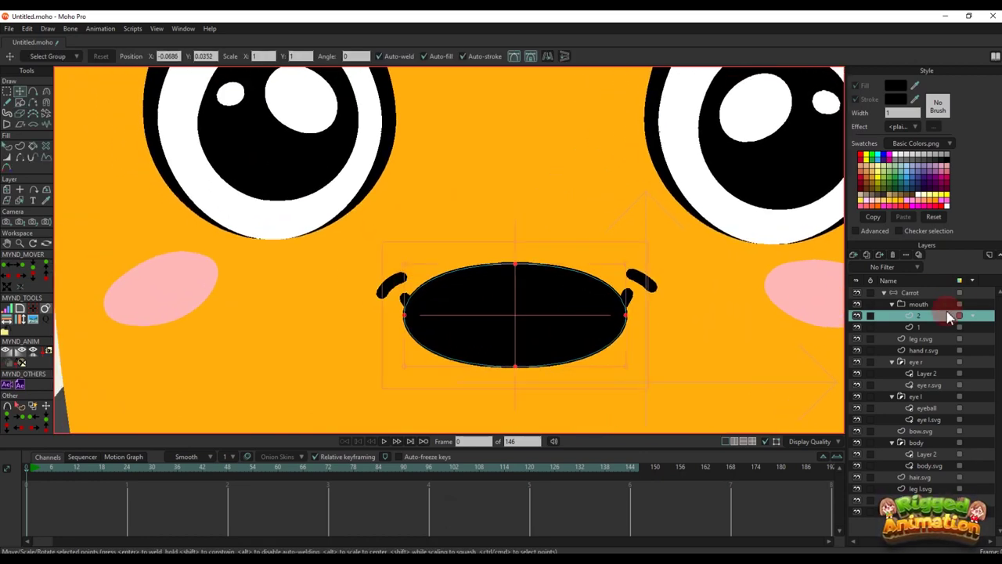
# Place vector layer 2 in its own group inside the mouth group and name that group 2
pyautogui.rightClick(933, 315)
pyautogui.click(965, 367)
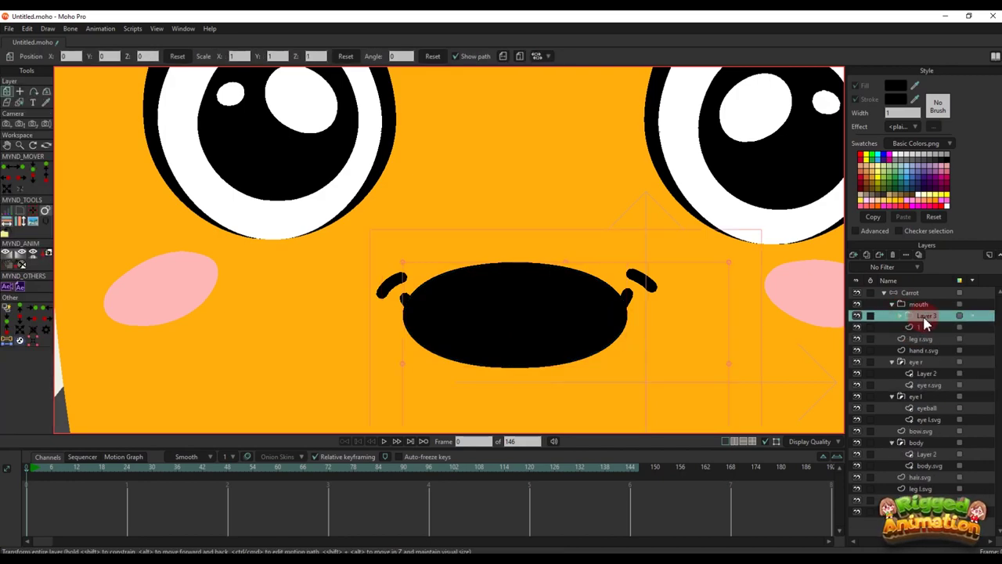
pyautogui.doubleClick(928, 316)
pyautogui.press('Return')
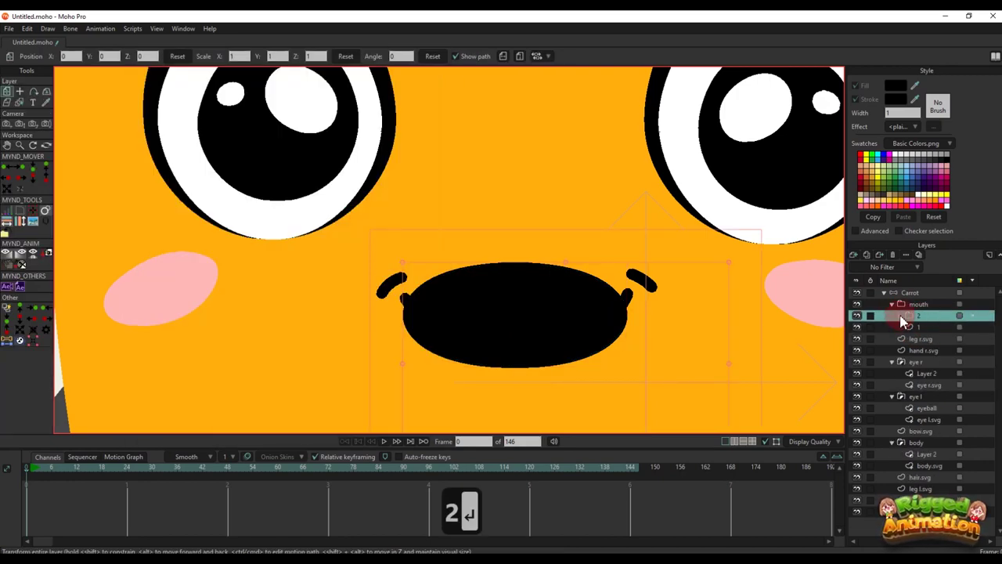
# Draw a rectangle across the oval's upper part on the inner layer 2 and widen it past both mouth ends
pyautogui.click(901, 316)
pyautogui.click(919, 327)
pyautogui.moveTo(529, 333)
pyautogui.mouseDown()
pyautogui.moveTo(528, 320)
pyautogui.moveTo(528, 331)
pyautogui.mouseUp()
pyautogui.hotkey('ctrl', 'z')
pyautogui.click(20, 101)
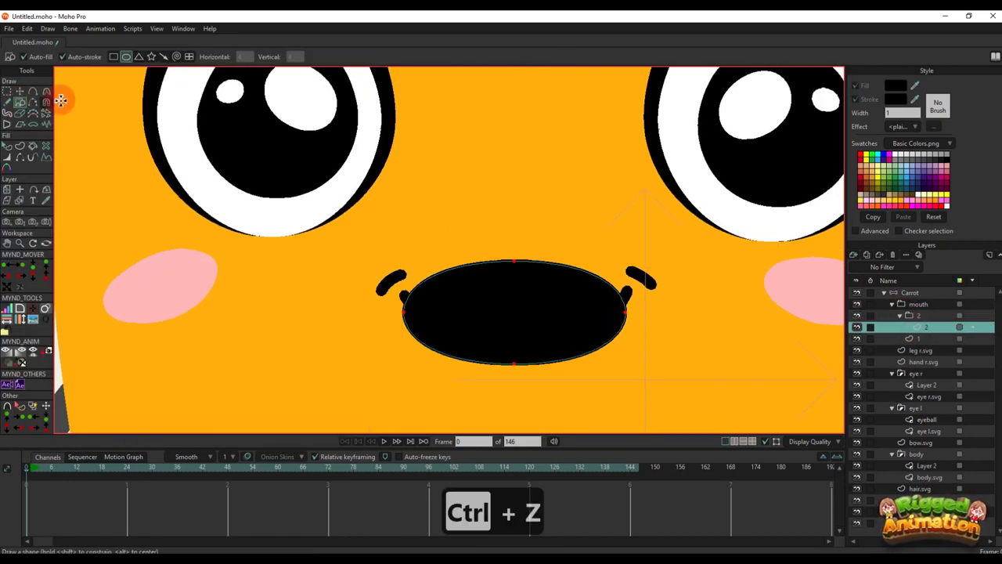
pyautogui.click(112, 57)
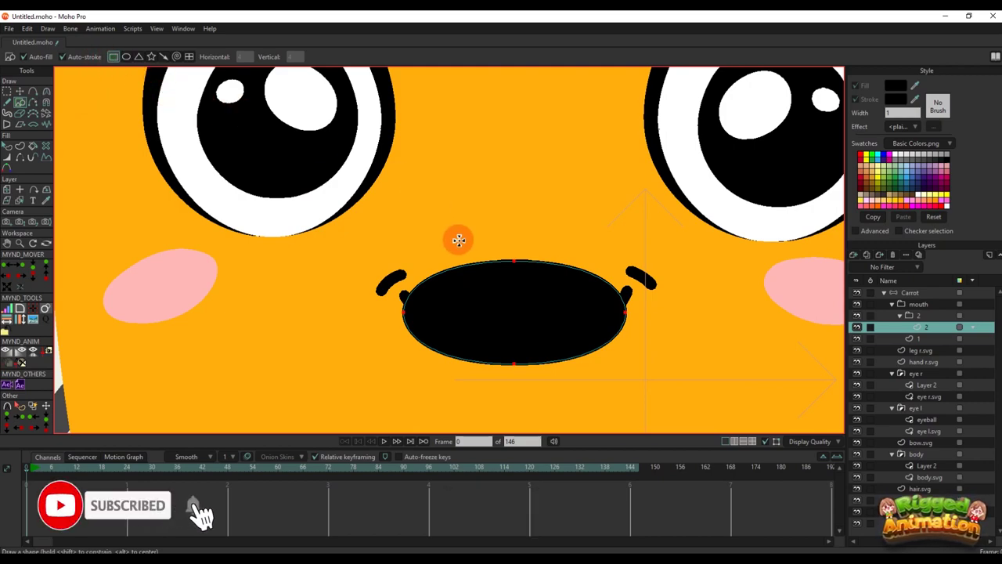
pyautogui.moveTo(422, 243); pyautogui.dragTo(640, 293)
pyautogui.press('t')
pyautogui.moveTo(549, 259); pyautogui.dragTo(527, 257)
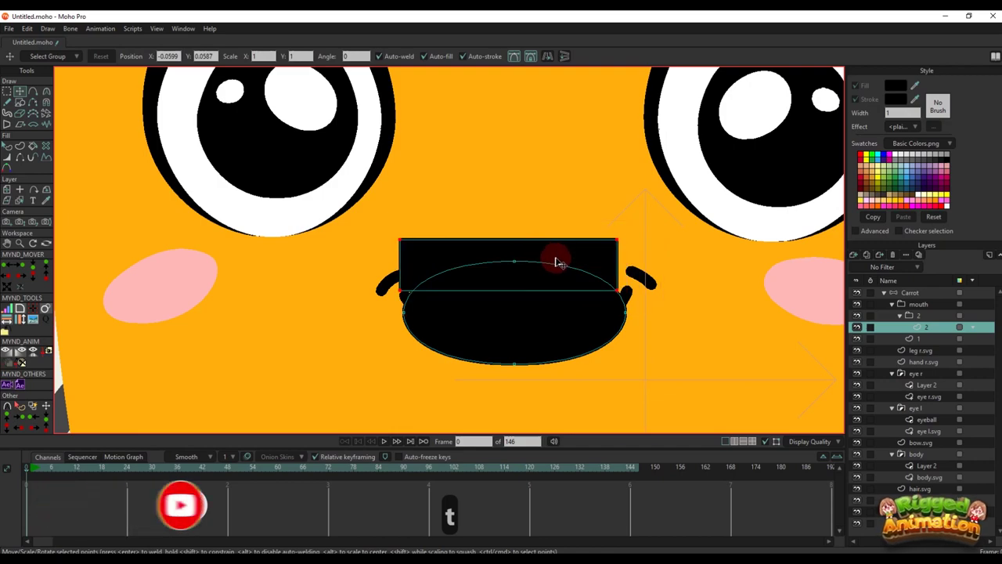
pyautogui.moveTo(618, 267); pyautogui.dragTo(647, 268)
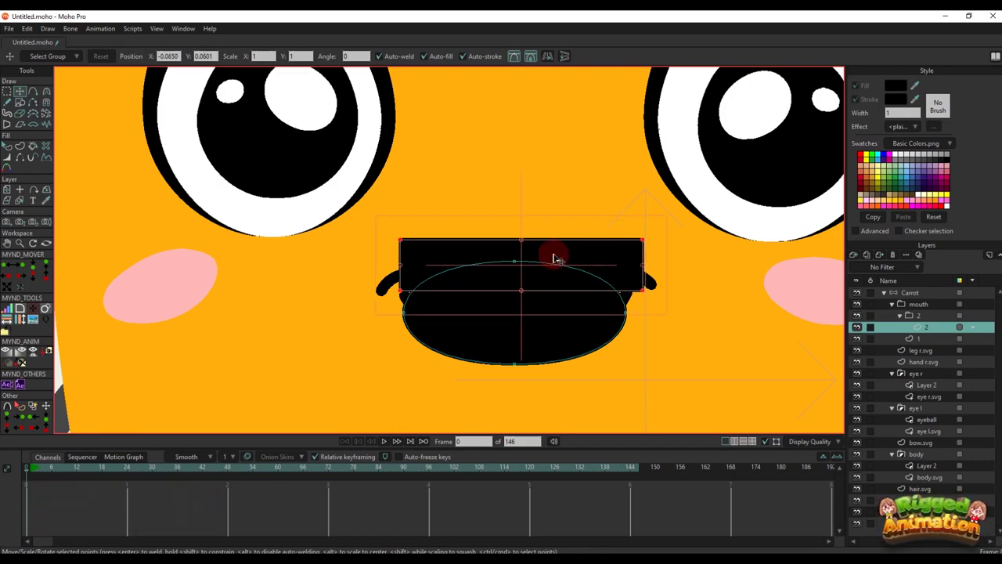
# Duplicate the rectangle and place the copy across the lower part of the mouth oval
pyautogui.hotkey('ctrl', 'c')
pyautogui.hotkey('ctrl', 'v')
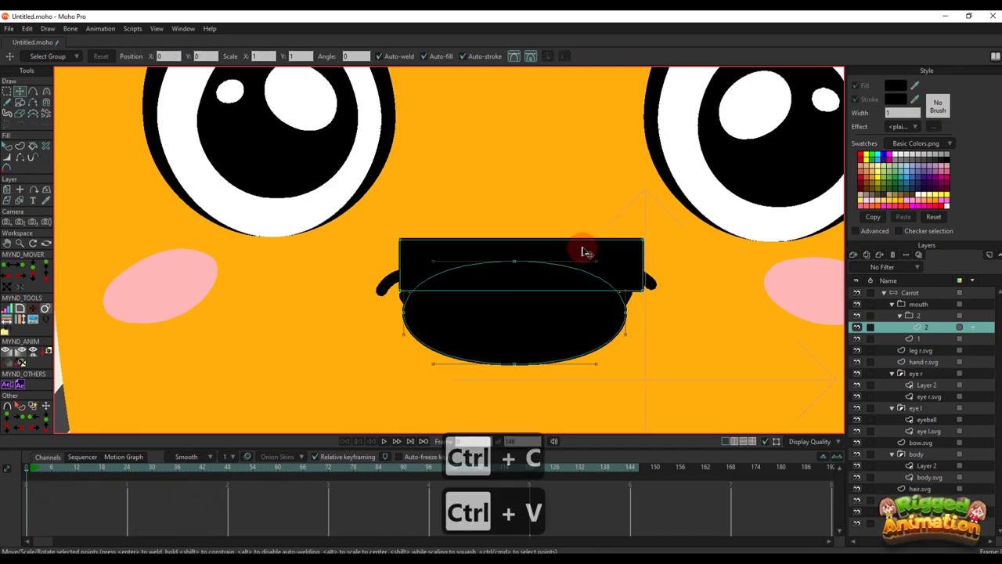
pyautogui.moveTo(597, 261); pyautogui.dragTo(574, 349)
# Draw a smaller oval for the tongue in the lower middle of the mouth
pyautogui.click(23, 102)
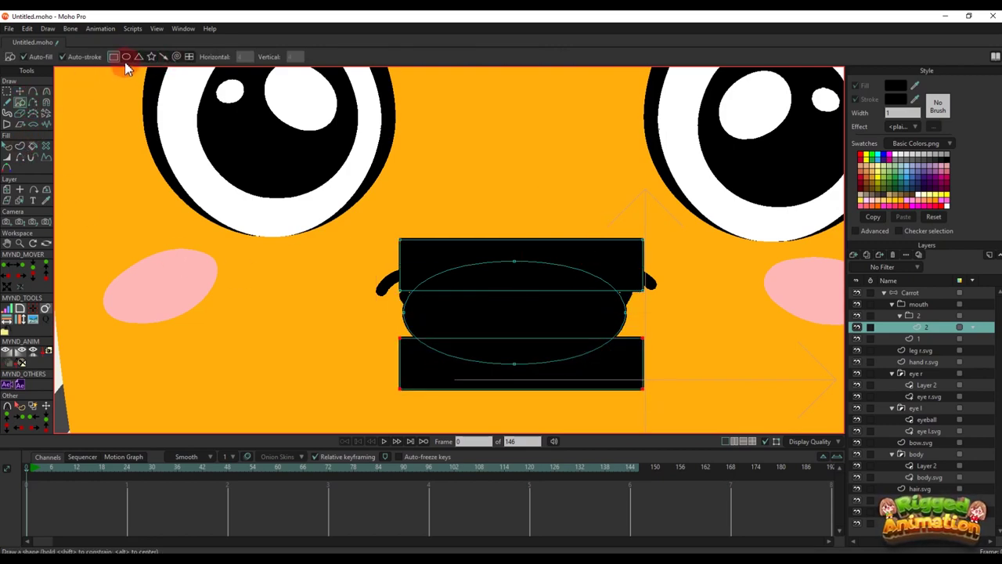
pyautogui.click(126, 57)
pyautogui.moveTo(448, 306); pyautogui.dragTo(584, 374)
# Fill the upper and lower teeth rectangles with white, FFFFFF
pyautogui.press('q')
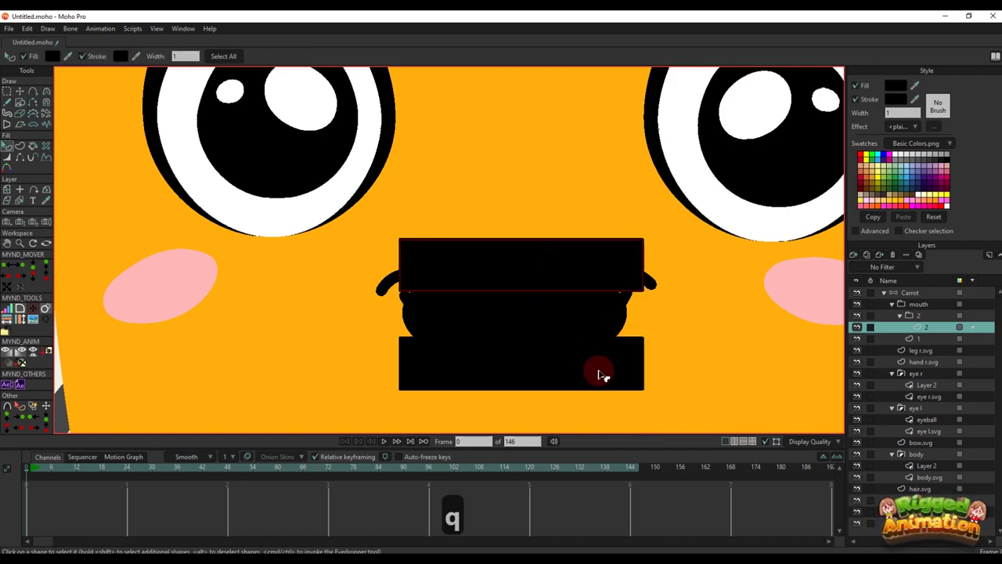
pyautogui.click(891, 86)
pyautogui.write('FFFFFF')
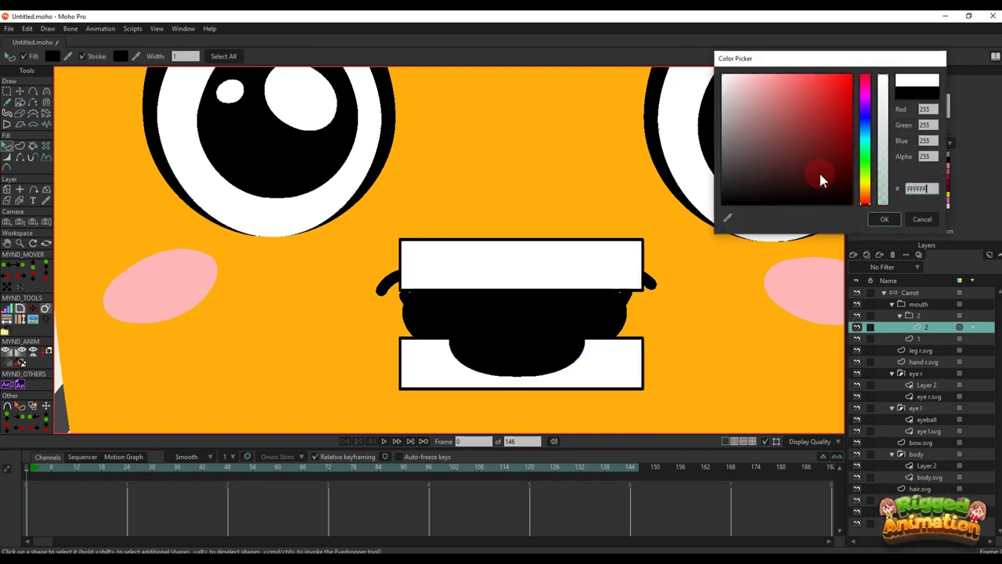
pyautogui.click(885, 220)
# Fill the tongue oval with dark red, B10000, and send it behind the lower teeth rectangle
pyautogui.click(516, 345)
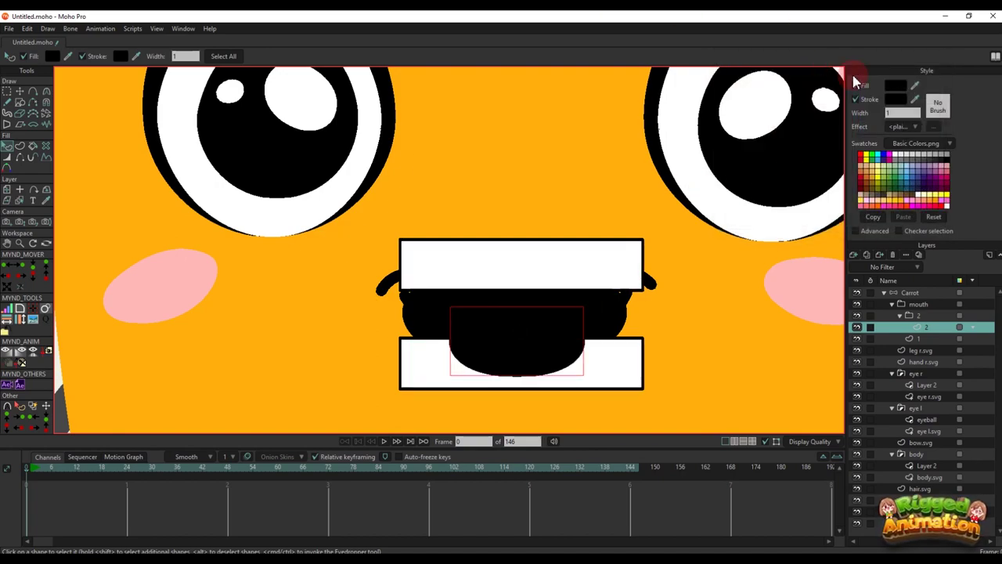
pyautogui.click(891, 88)
pyautogui.moveTo(839, 94); pyautogui.dragTo(875, 125)
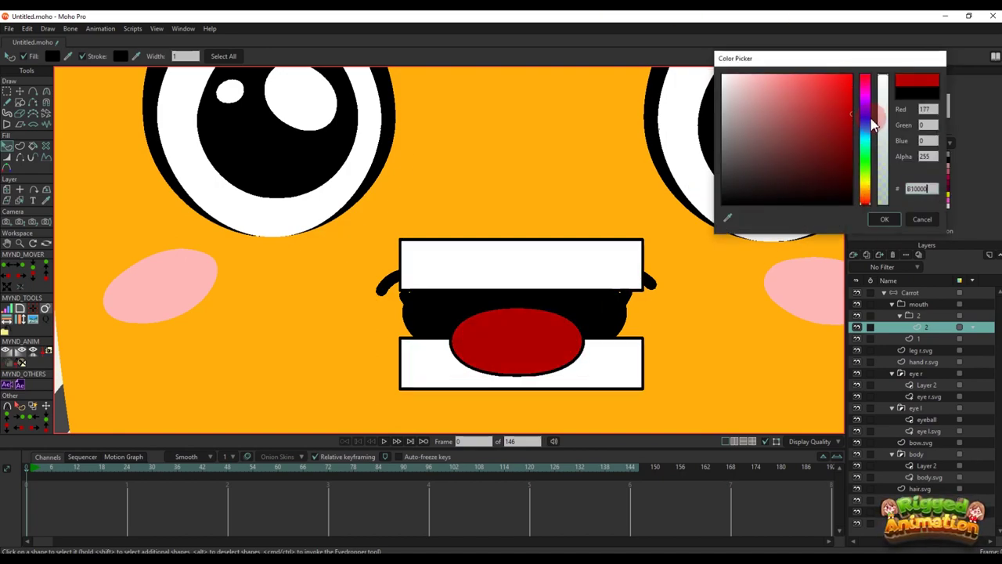
pyautogui.click(885, 218)
pyautogui.hotkey('alt', 'Left')
pyautogui.hotkey('alt', 'Down')
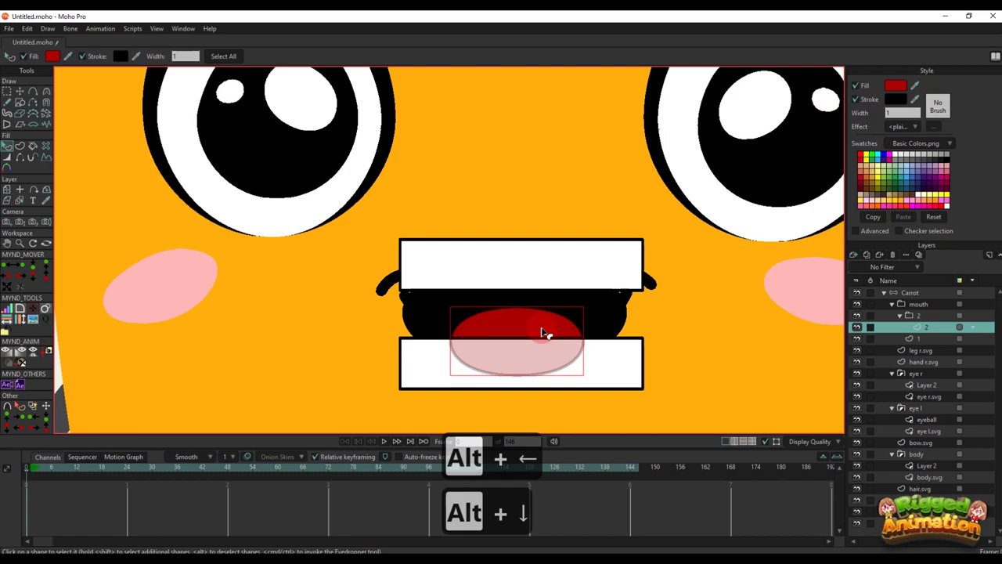
# Fill the large mouth oval with a very dark red, 390000
pyautogui.click(593, 320)
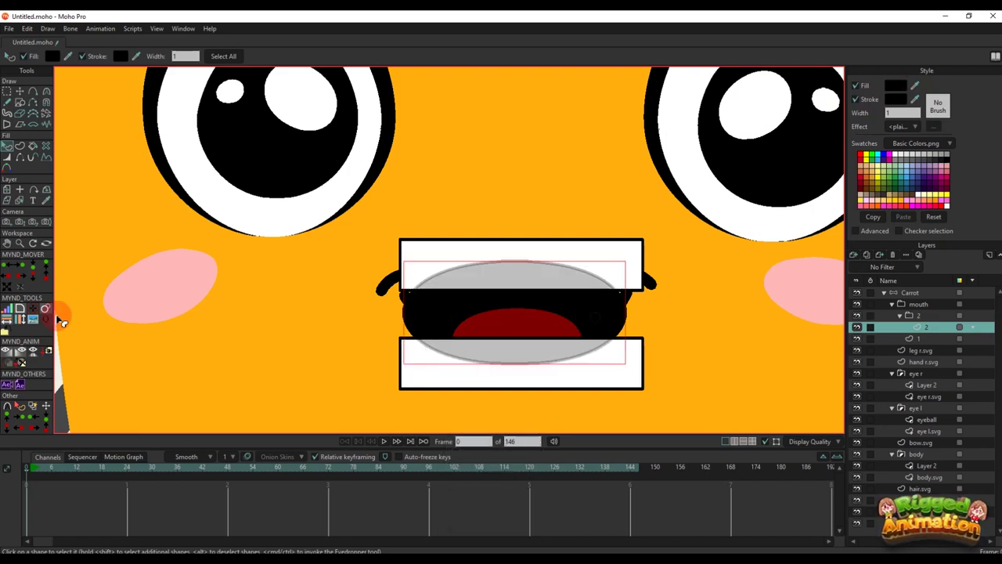
pyautogui.click(893, 91)
pyautogui.moveTo(855, 133); pyautogui.dragTo(861, 175)
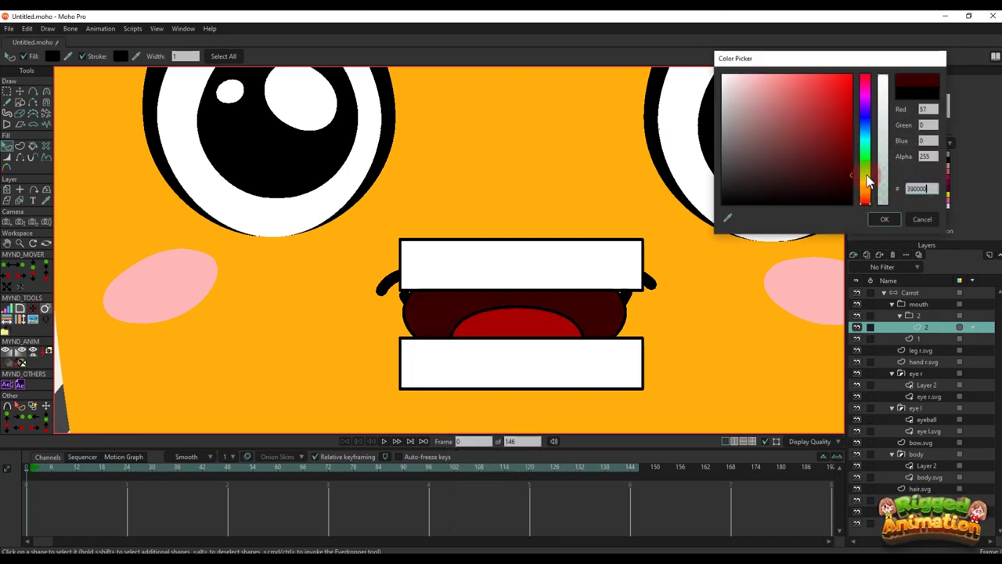
pyautogui.click(884, 219)
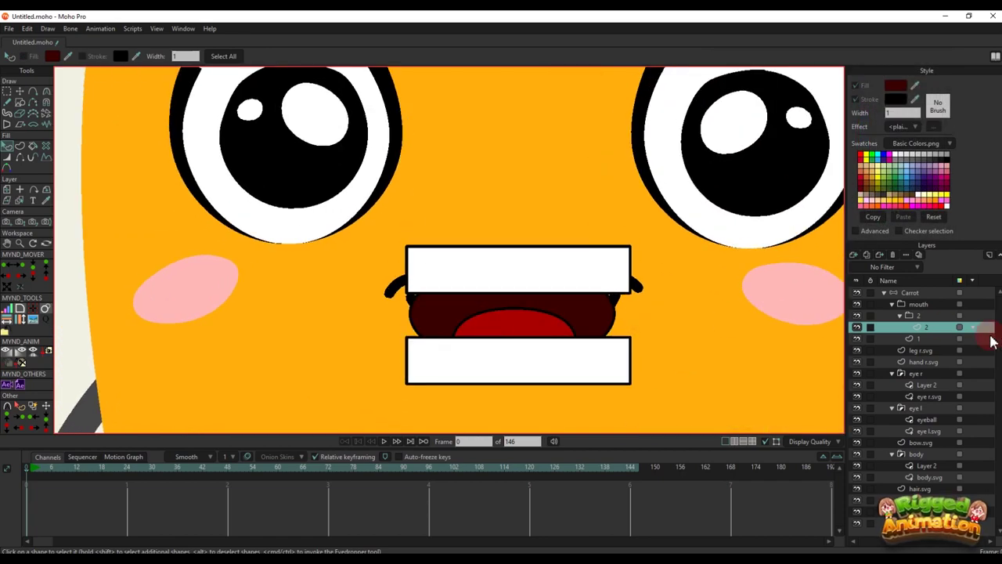
# Move the large mouth oval from inner layer 2 onto a new vector layer beneath it, named mask
pyautogui.press('t')
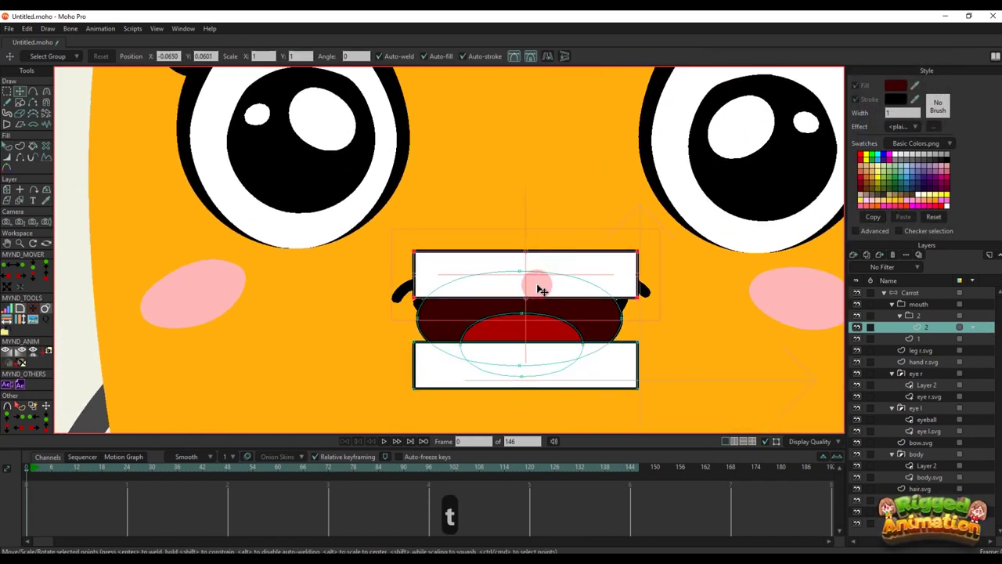
pyautogui.hotkey('ctrl', 'x')
pyautogui.click(855, 255)
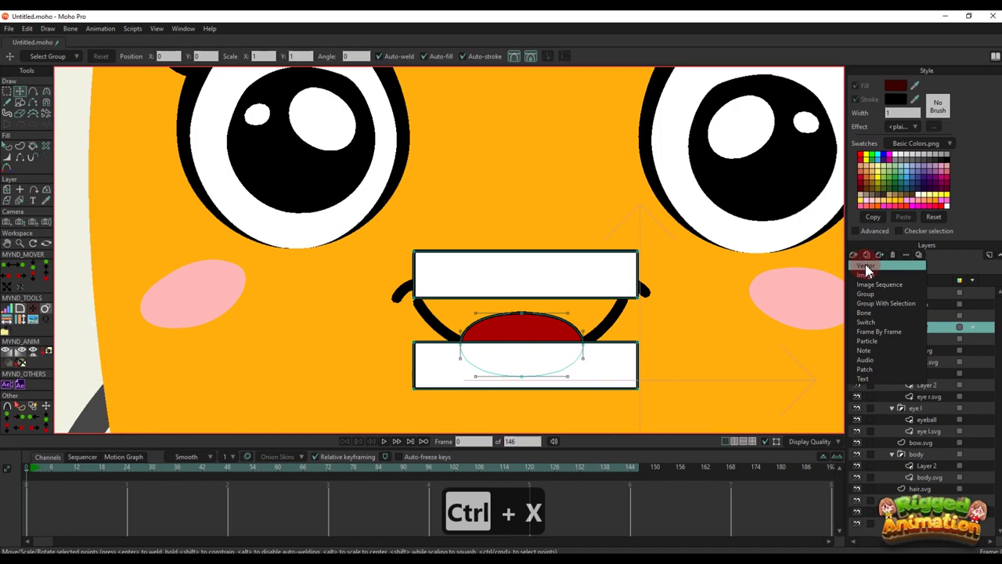
pyautogui.click(918, 345)
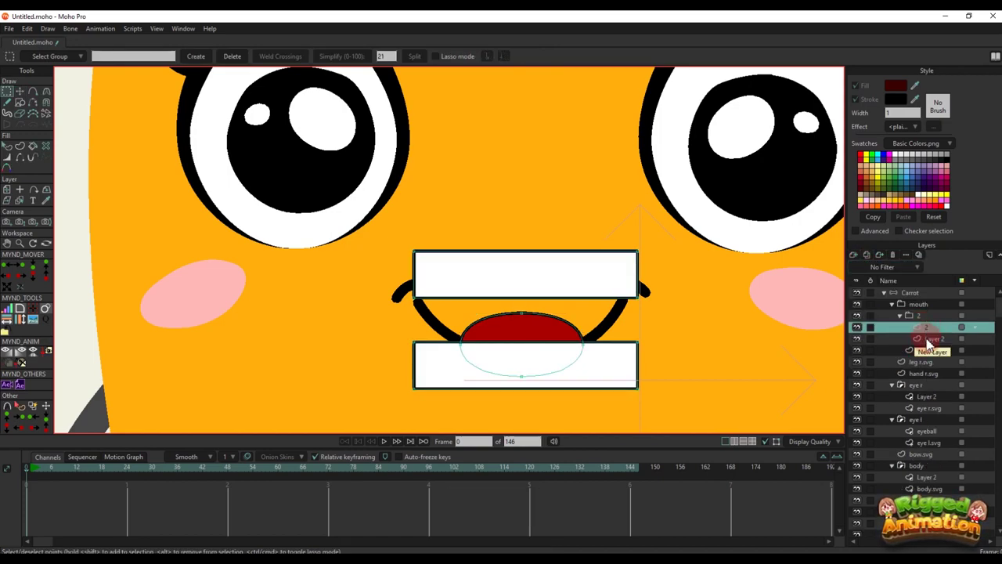
pyautogui.click(927, 339)
pyautogui.hotkey('ctrl', 'v')
pyautogui.doubleClick(929, 344)
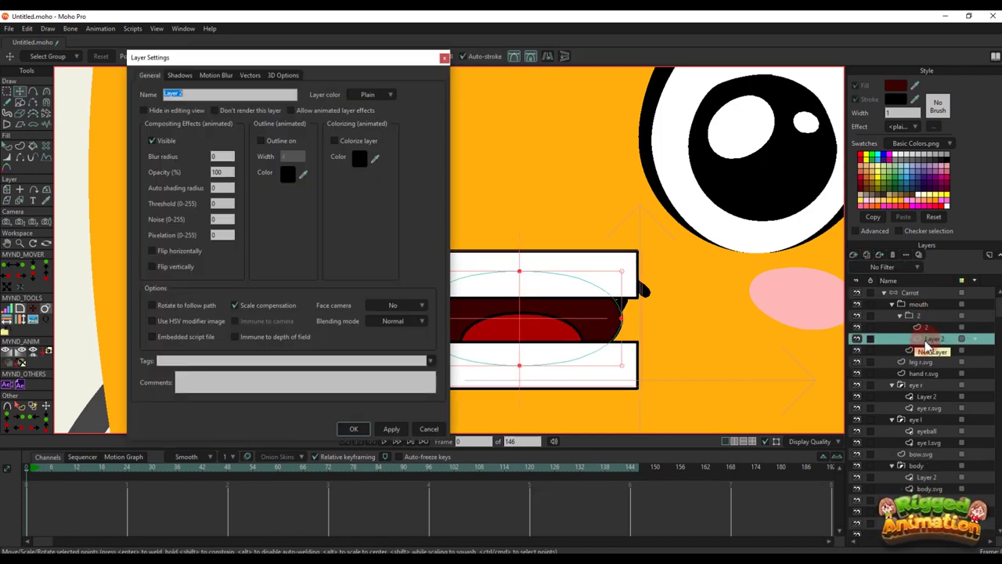
pyautogui.write('mask')
pyautogui.press('Return')
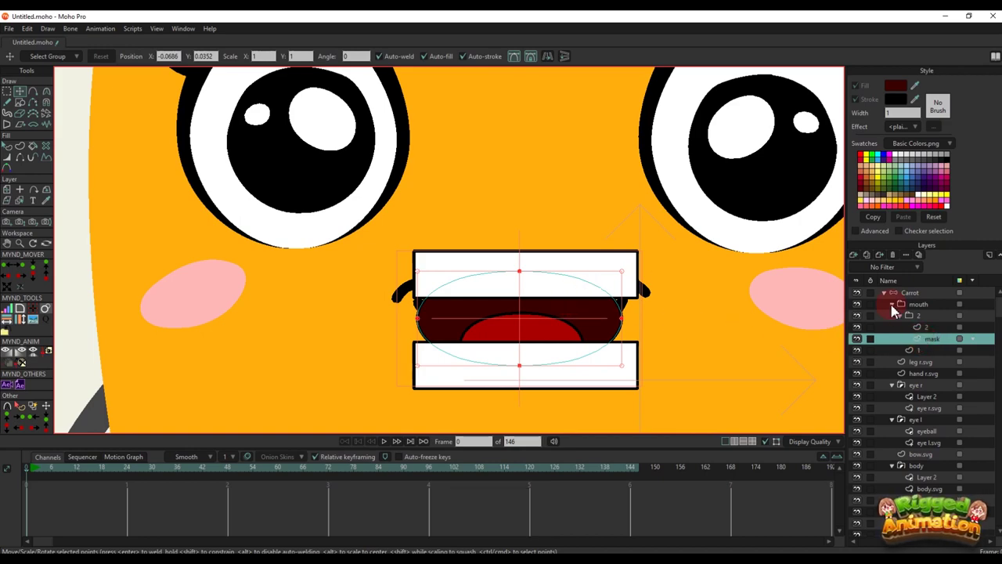
# Set the group mask of mouth group 2 to Hide all
pyautogui.doubleClick(922, 318)
pyautogui.click(251, 75)
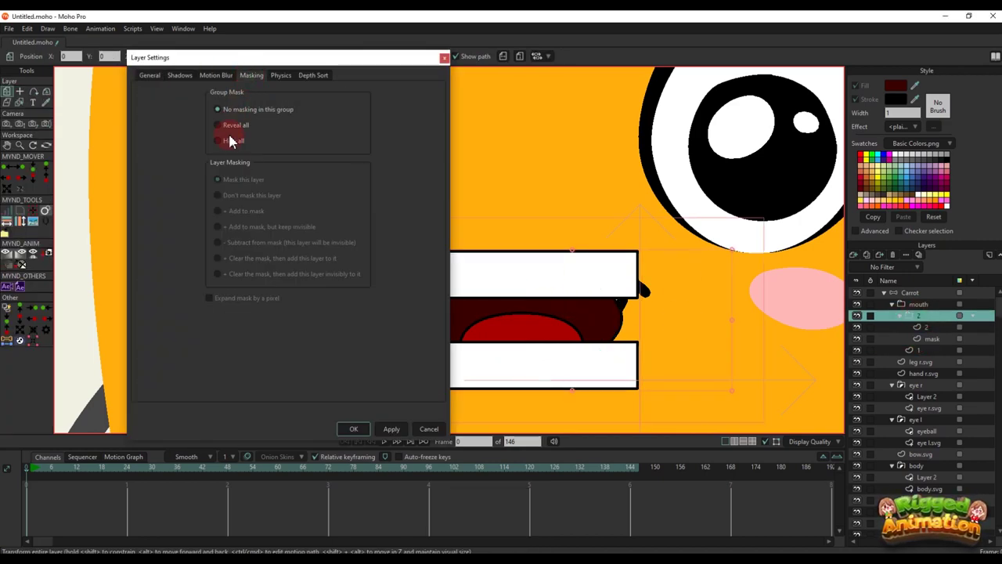
pyautogui.click(353, 428)
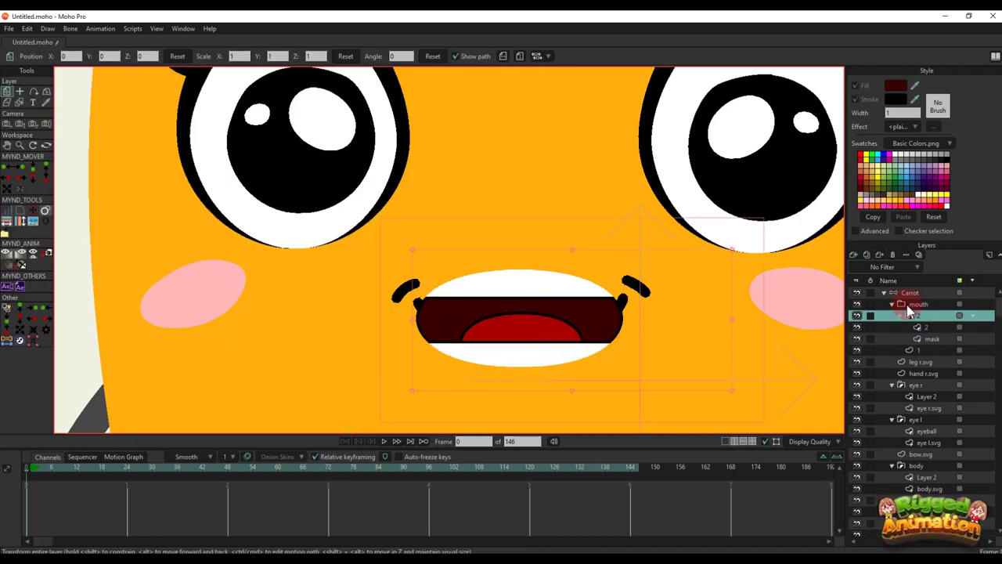
# Set the mask layer to + Add to mask with Exclude strokes enabled
pyautogui.doubleClick(926, 341)
pyautogui.click(250, 75)
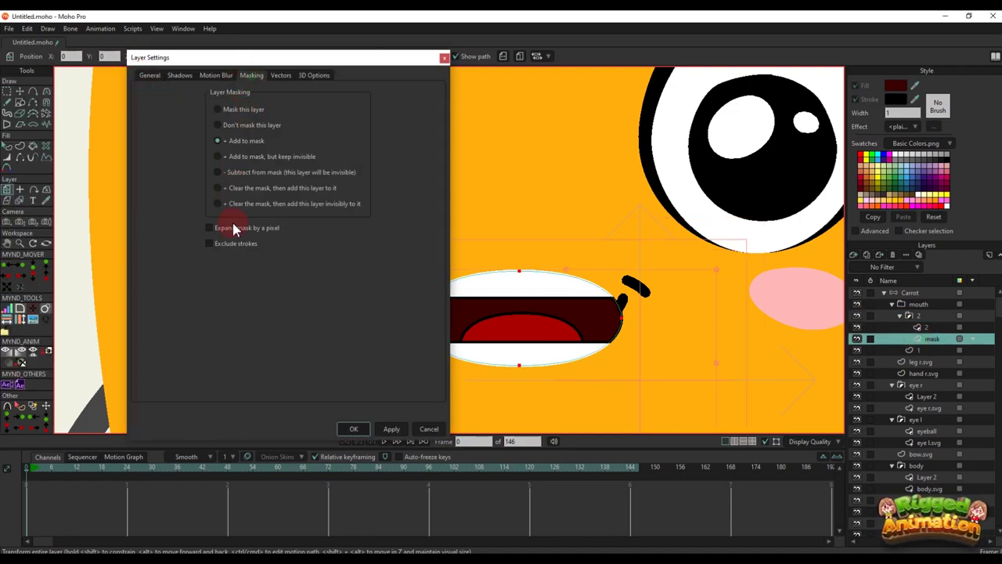
pyautogui.click(353, 428)
# Move the tongue oval on inner layer 2 slightly down behind the lower teeth
pyautogui.scroll(-3, 543, 358)
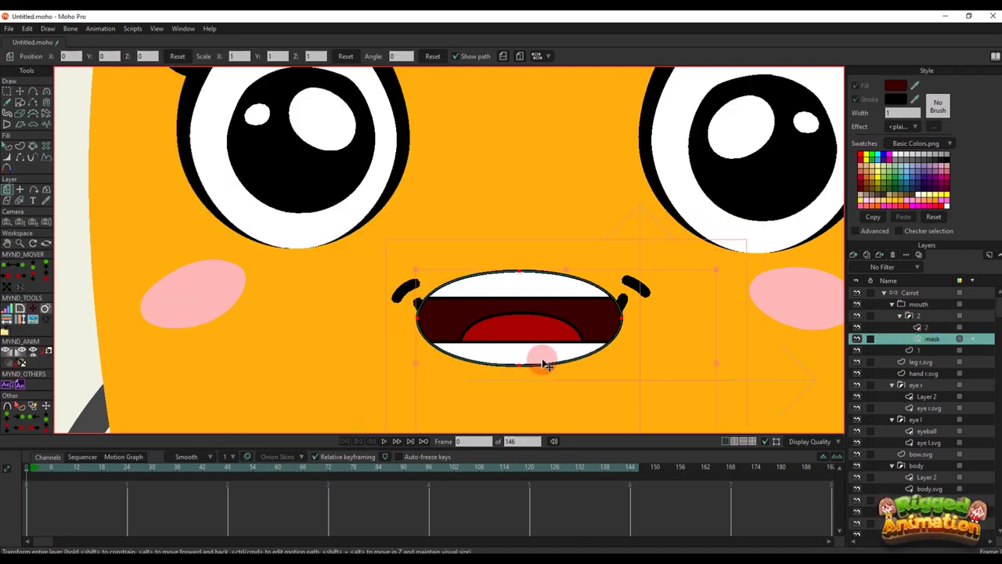
pyautogui.press('q')
pyautogui.scroll(-3, 482, 367)
pyautogui.scroll(-2, 482, 367)
pyautogui.scroll(6, 459, 358)
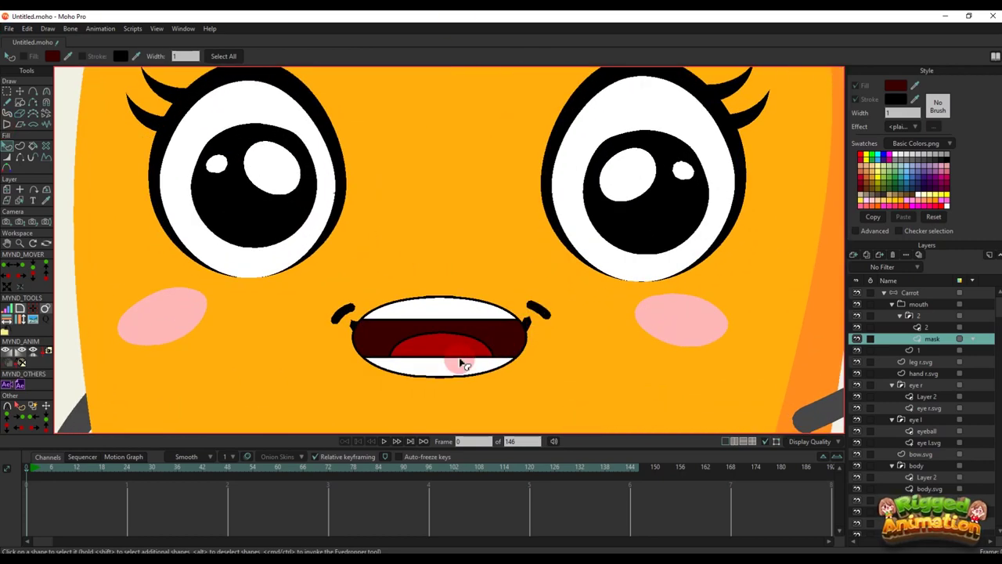
pyautogui.scroll(2, 471, 341)
pyautogui.press('t')
pyautogui.keyDown('alt'); pyautogui.rightClick(471, 326); pyautogui.keyUp('alt')
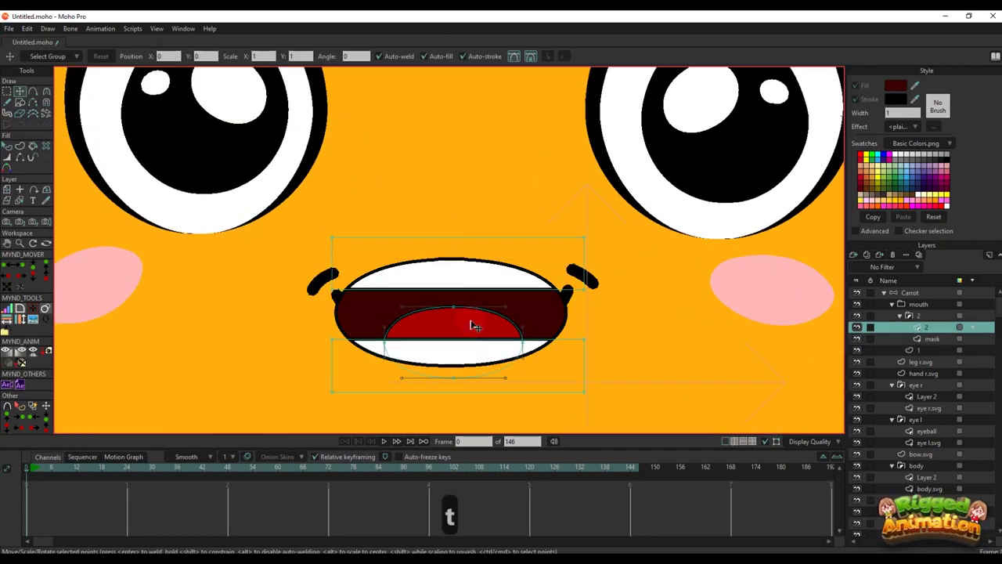
pyautogui.click(468, 325)
pyautogui.moveTo(467, 325); pyautogui.dragTo(467, 333)
pyautogui.press('q')
pyautogui.scroll(-3, 486, 332)
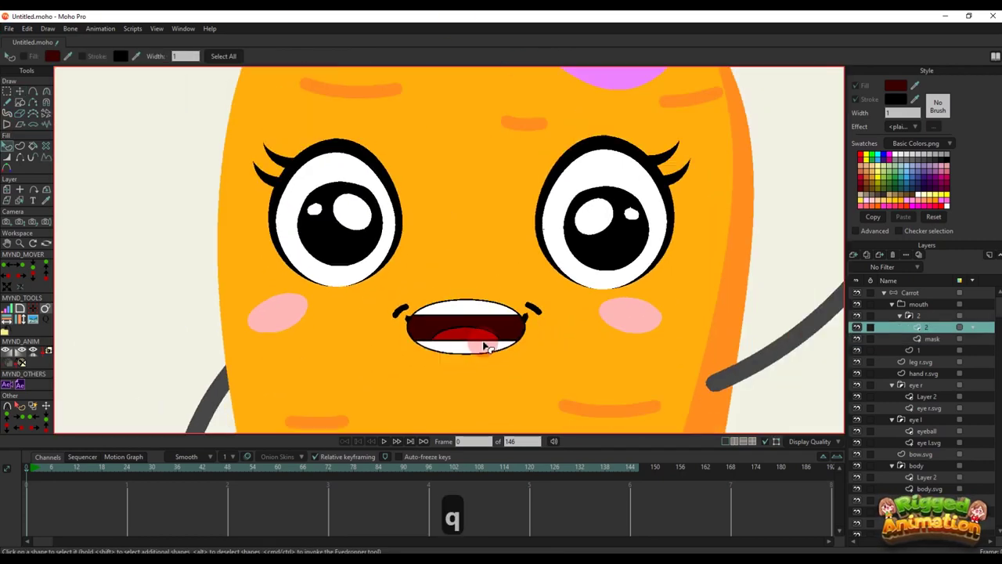
# Pull the tongue's top point down and raise its two curve handles to shape two bumps with a central notch
pyautogui.scroll(5, 486, 331)
pyautogui.press('t')
pyautogui.click(464, 282)
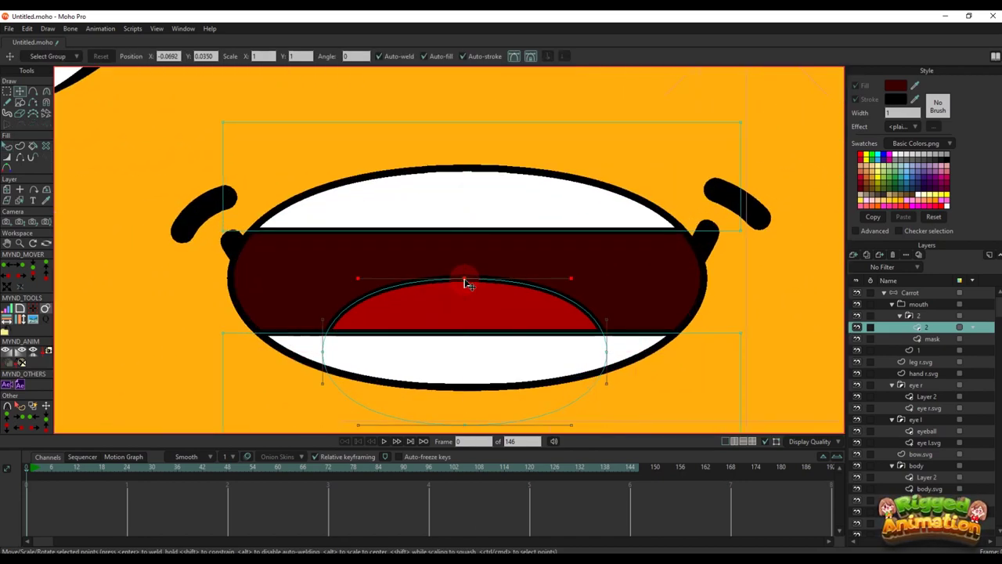
pyautogui.moveTo(465, 282); pyautogui.dragTo(463, 307)
pyautogui.moveTo(353, 300); pyautogui.dragTo(381, 254)
pyautogui.moveTo(564, 305); pyautogui.dragTo(541, 256)
pyautogui.press('q')
pyautogui.scroll(-3, 528, 309)
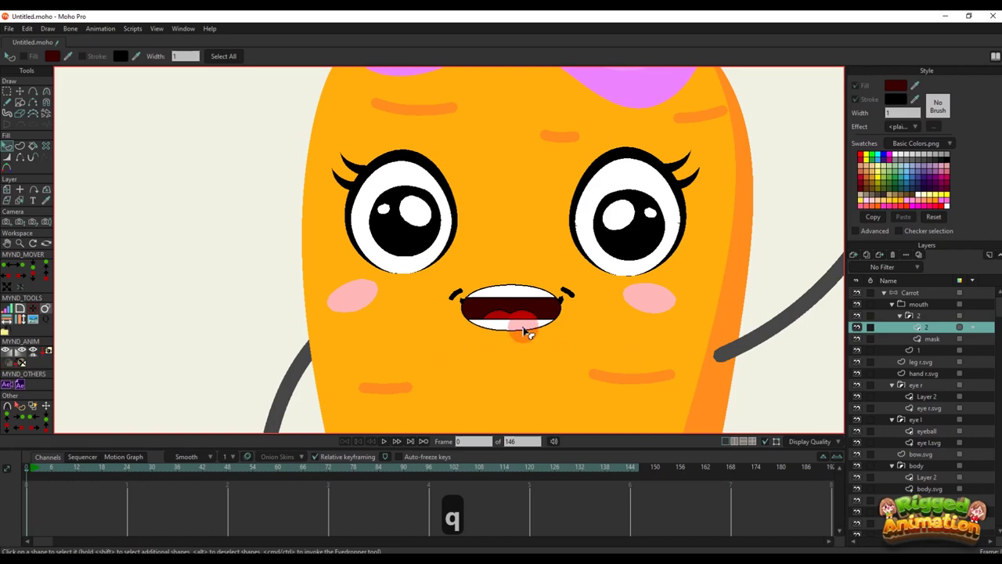
pyautogui.scroll(5, 527, 333)
pyautogui.press('t')
pyautogui.press('q')
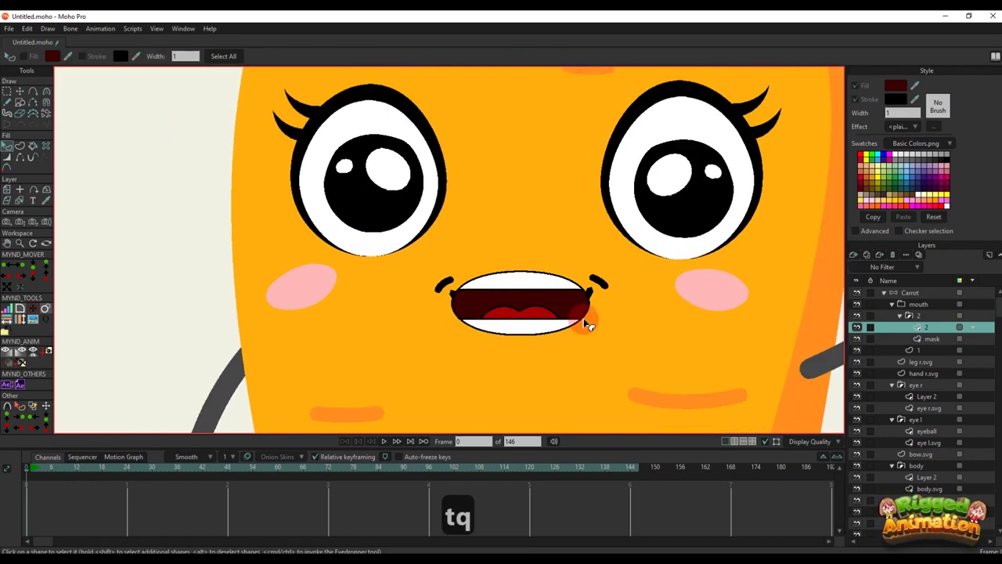
pyautogui.scroll(-2, 589, 325)
pyautogui.click(919, 316)
pyautogui.click(899, 315)
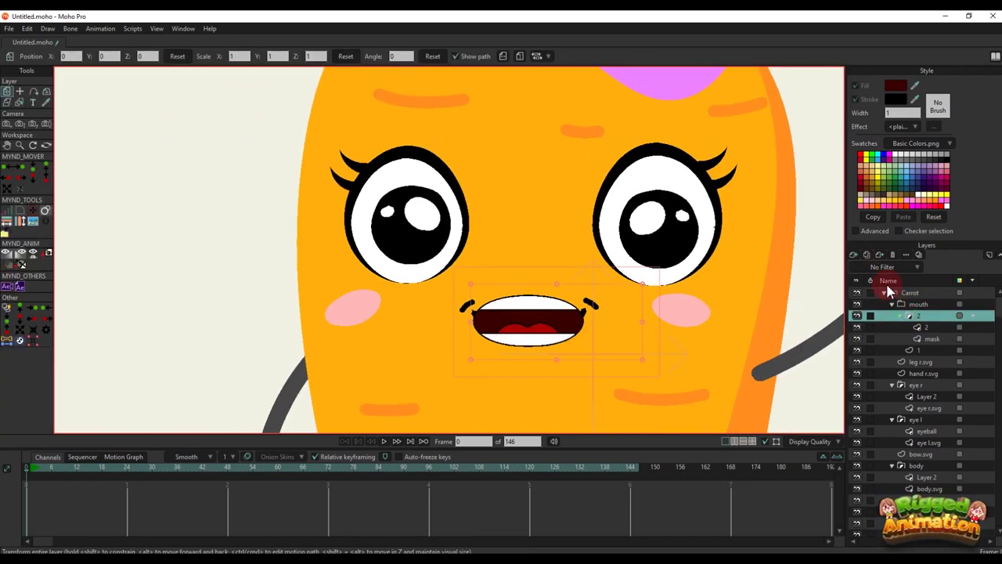
pyautogui.click(854, 254)
pyautogui.click(864, 263)
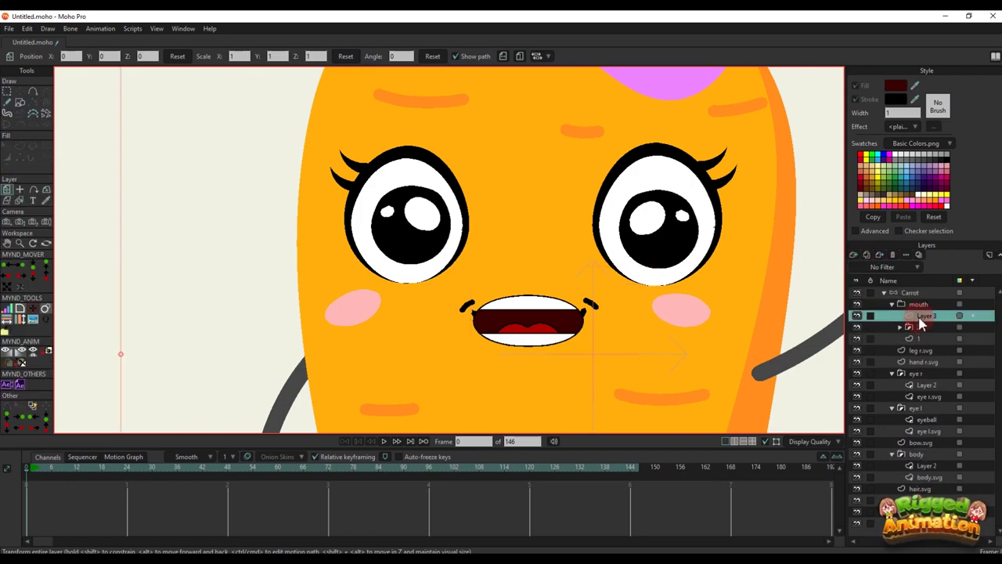
pyautogui.click(893, 255)
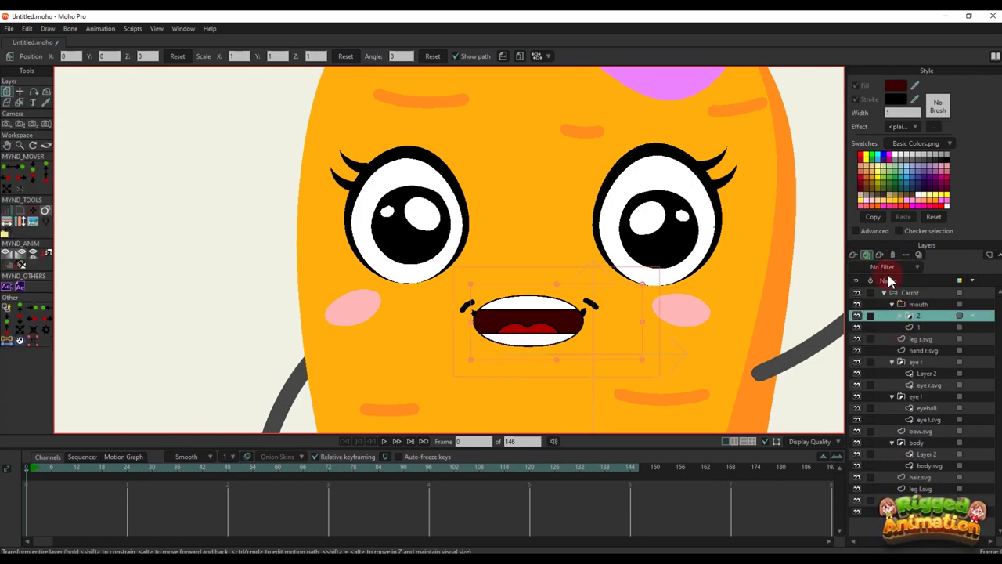
# Duplicate mouth group 2 and name the copy 3
pyautogui.doubleClick(921, 315)
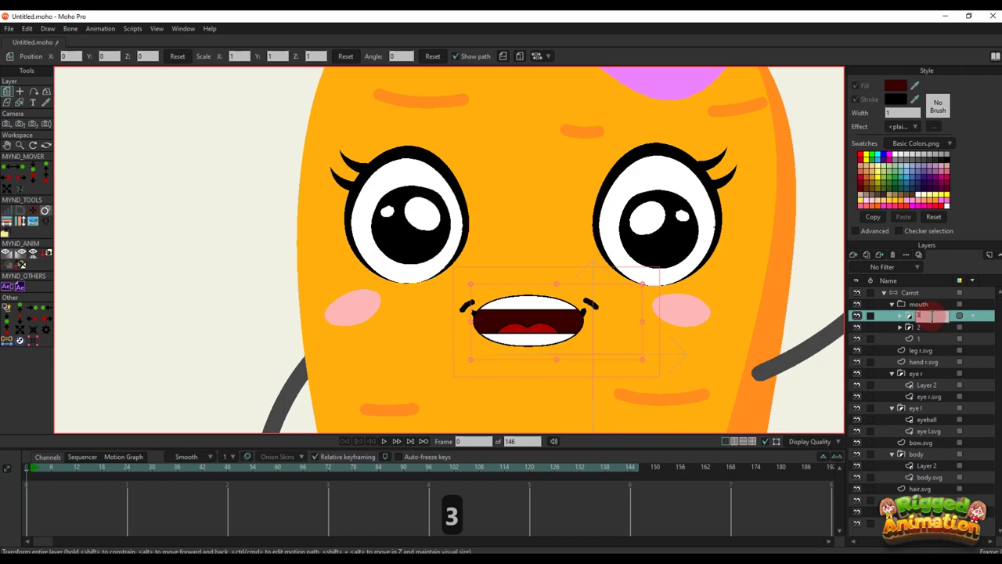
pyautogui.scroll(3, 494, 320)
pyautogui.press('0')
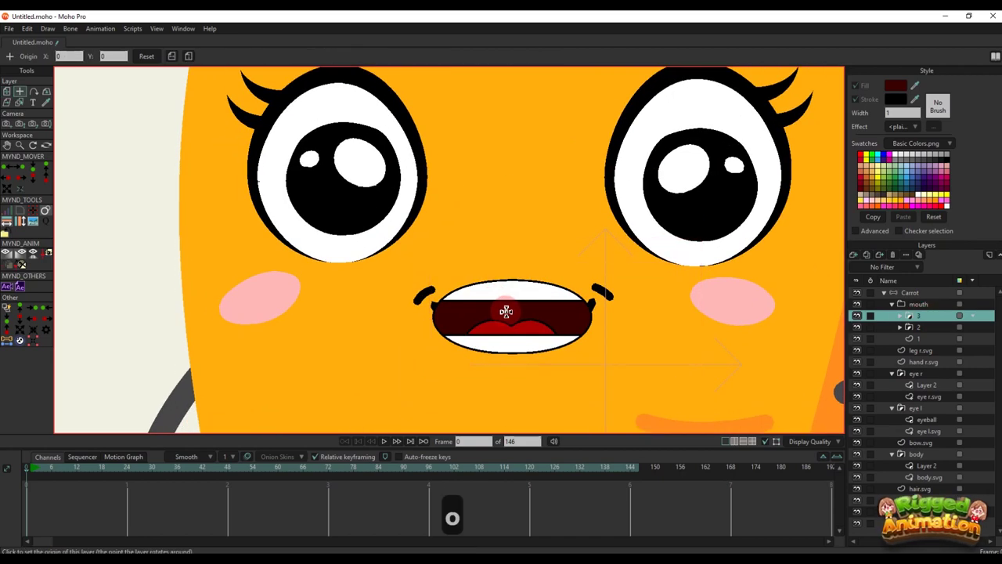
# Narrow the mask oval in group 3 symmetrically to less than half its width, keeping its height
pyautogui.scroll(4, 548, 315)
pyautogui.press('g')
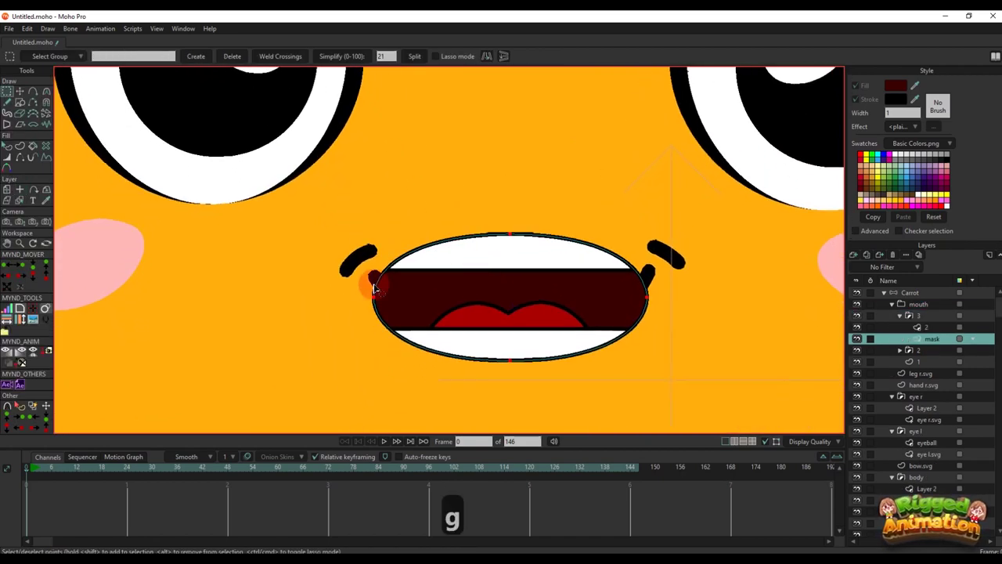
pyautogui.press('t')
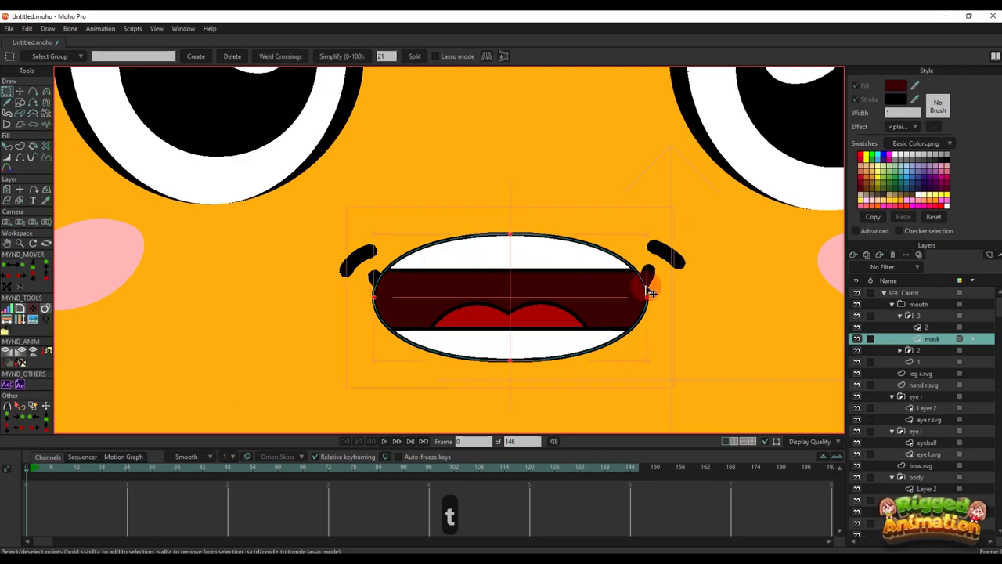
pyautogui.moveTo(652, 298); pyautogui.dragTo(634, 295)
pyautogui.hotkey('ctrl', 'z')
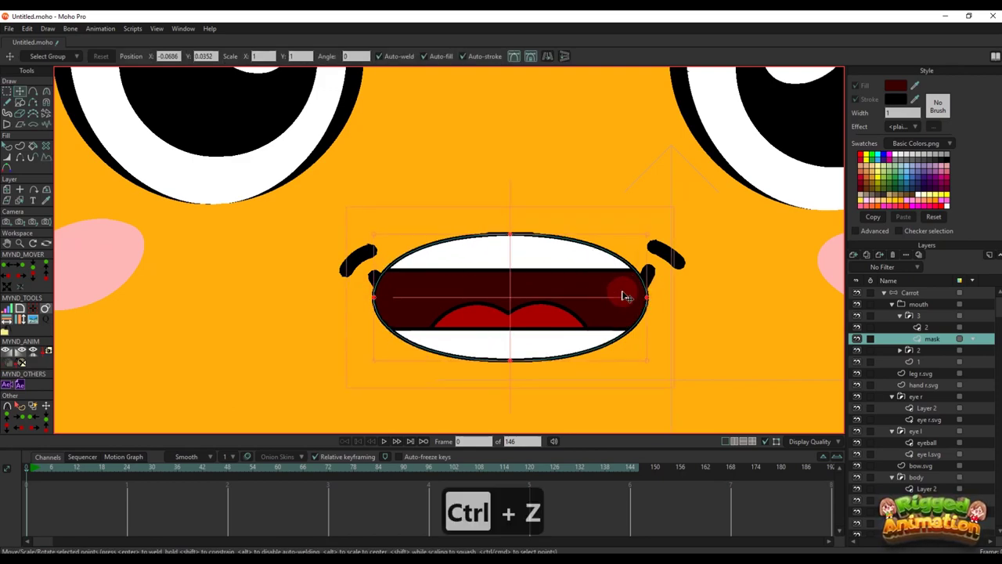
pyautogui.moveTo(376, 297); pyautogui.dragTo(477, 284)
# Reduce the curvature at the top and bottom points of the narrowed mask oval to round its outline
pyautogui.press('c')
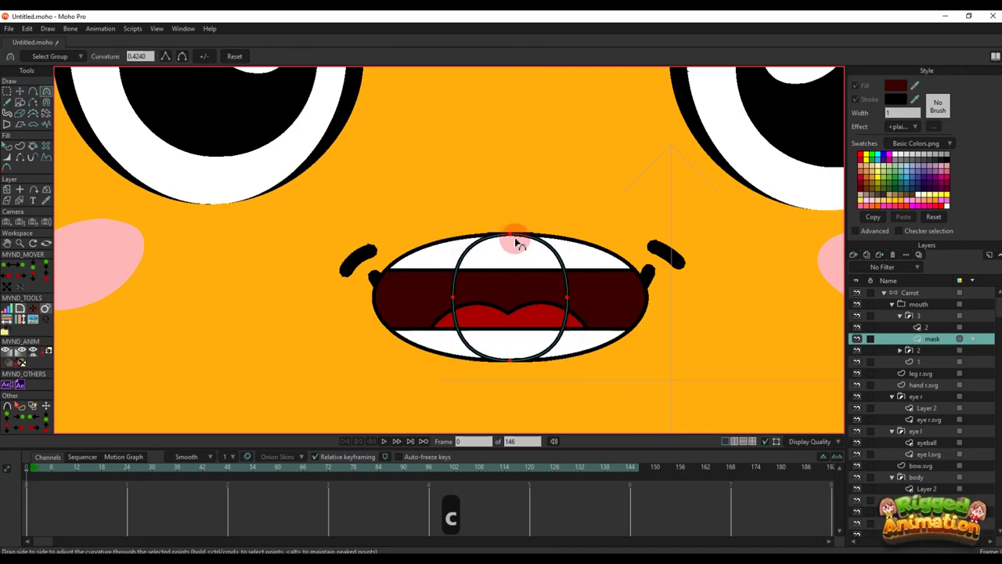
pyautogui.moveTo(498, 243); pyautogui.dragTo(451, 259)
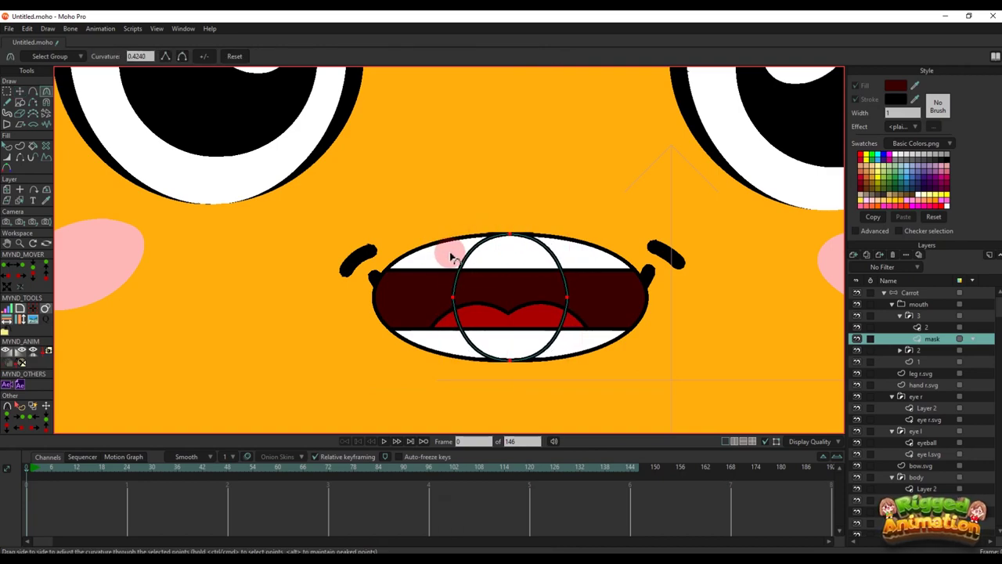
pyautogui.press('q')
pyautogui.scroll(-4, 519, 336)
pyautogui.press('t')
pyautogui.scroll(3, 522, 331)
pyautogui.keyDown('alt'); pyautogui.rightClick(522, 330); pyautogui.keyUp('alt')
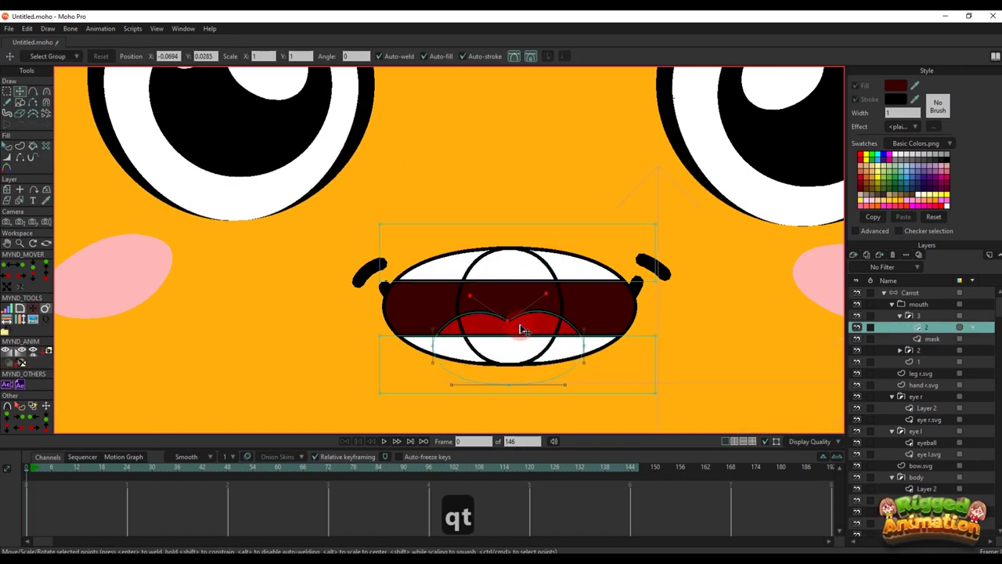
pyautogui.click(858, 351)
pyautogui.click(858, 351)
# Convert the mouth group to a switch layer and collapse its mouth group 3
pyautogui.rightClick(916, 304)
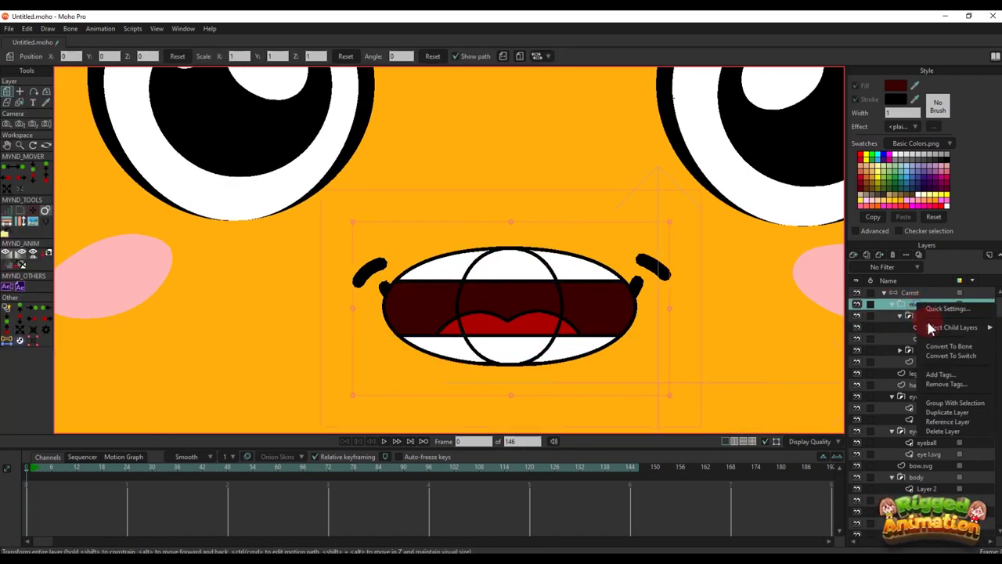
pyautogui.click(899, 345)
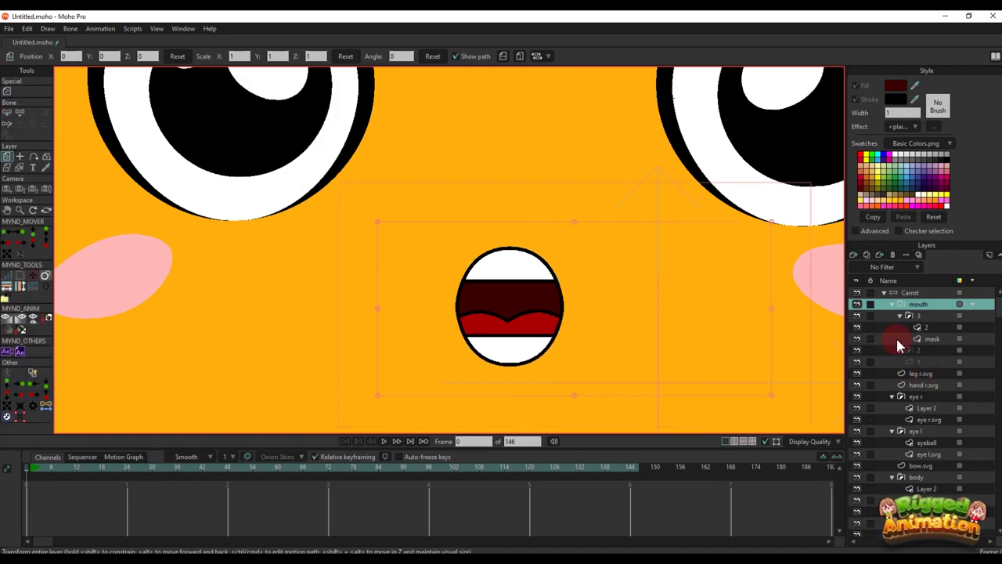
pyautogui.click(933, 329)
pyautogui.click(927, 317)
pyautogui.click(901, 316)
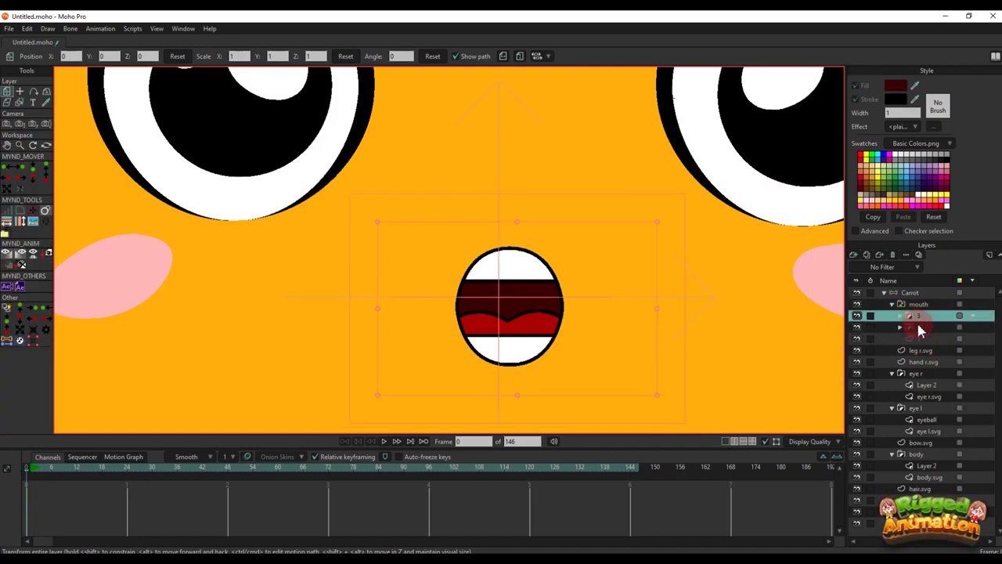
# Slightly reposition the tongue and lower teeth inside mouth group 3 so they fit the narrowed mask
pyautogui.click(918, 324)
pyautogui.click(919, 321)
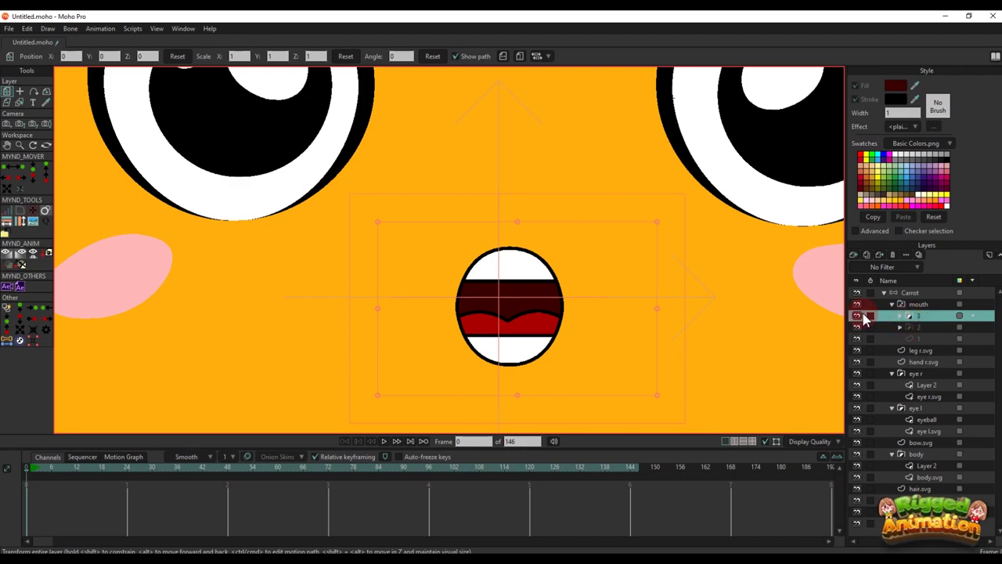
pyautogui.scroll(4, 548, 313)
pyautogui.keyDown('alt'); pyautogui.rightClick(509, 331); pyautogui.keyUp('alt')
pyautogui.press('t')
pyautogui.scroll(-1, 540, 329)
pyautogui.click(613, 330)
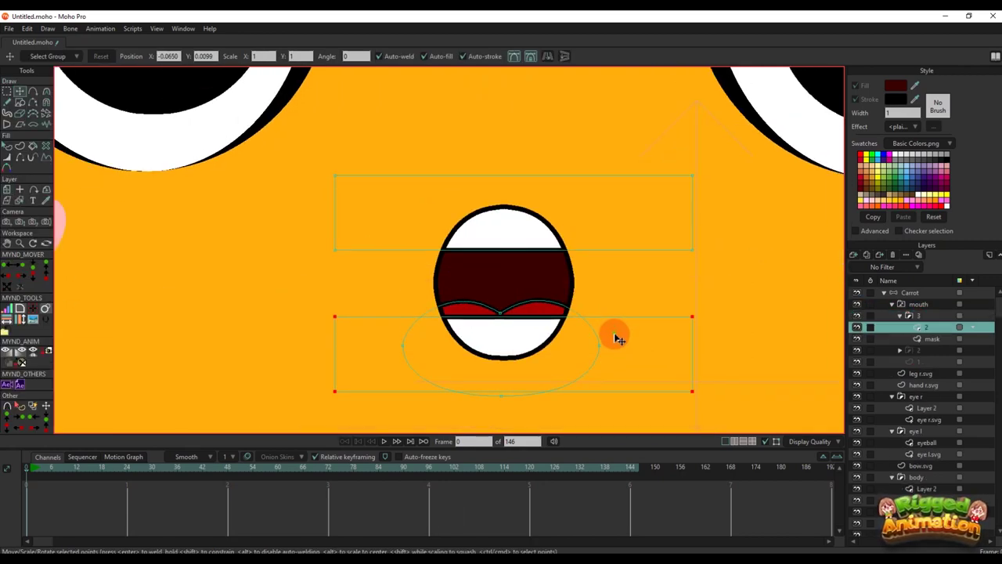
pyautogui.moveTo(619, 339); pyautogui.dragTo(609, 335)
pyautogui.press('q')
pyautogui.scroll(-2, 580, 332)
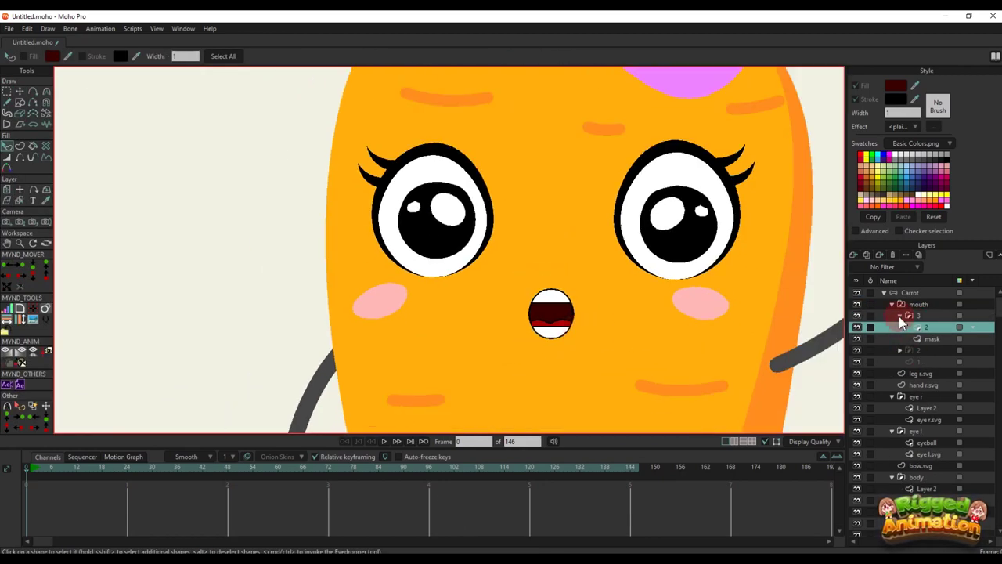
# Collapse mouth group 3 and preview mouth shapes 2 and 1 in the switch layer
pyautogui.click(900, 316)
pyautogui.click(920, 331)
pyautogui.click(920, 339)
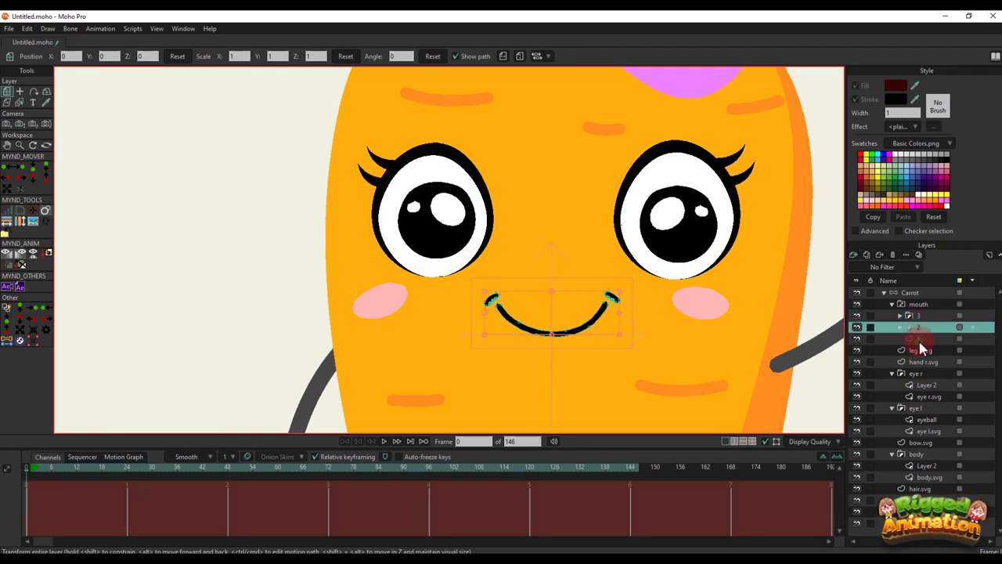
pyautogui.click(919, 328)
pyautogui.click(922, 316)
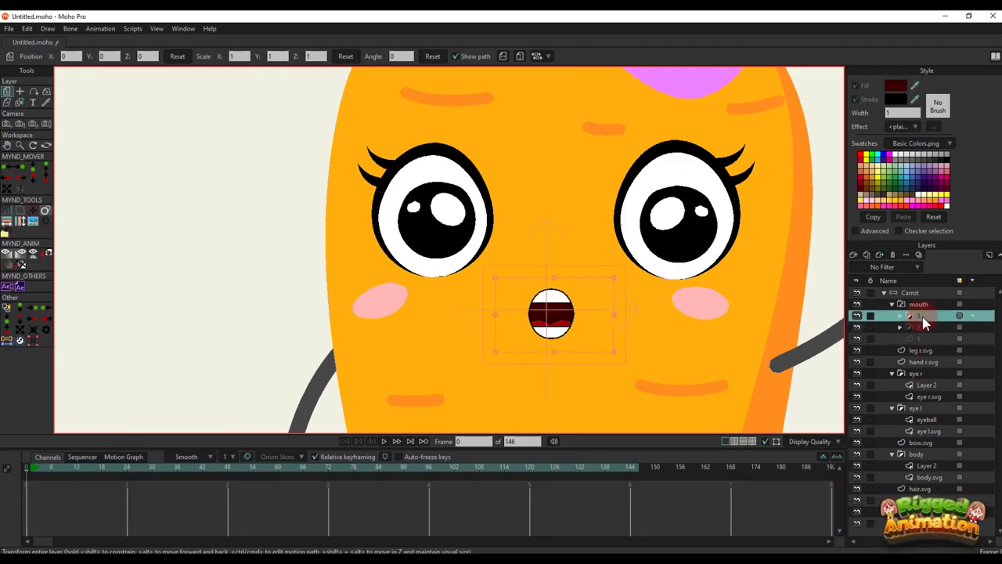
pyautogui.click(866, 255)
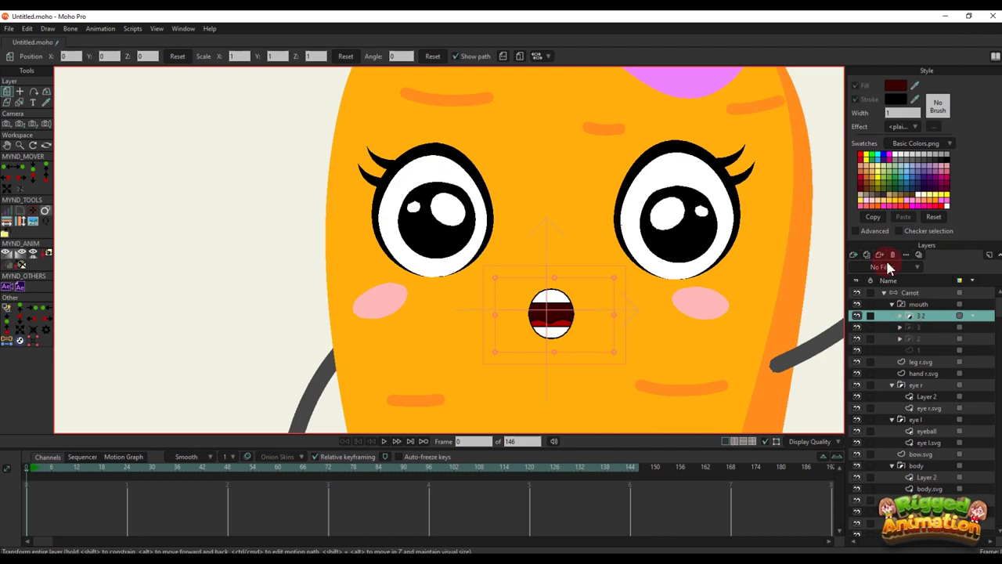
pyautogui.click(893, 255)
# Duplicate mouth group 2 and name the copy 4
pyautogui.click(919, 329)
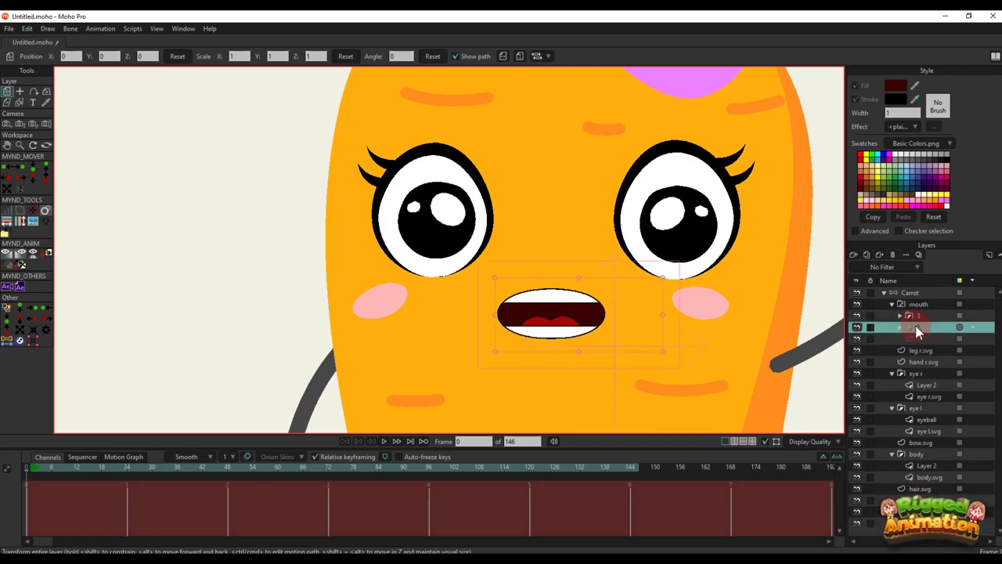
pyautogui.click(867, 255)
pyautogui.click(921, 316)
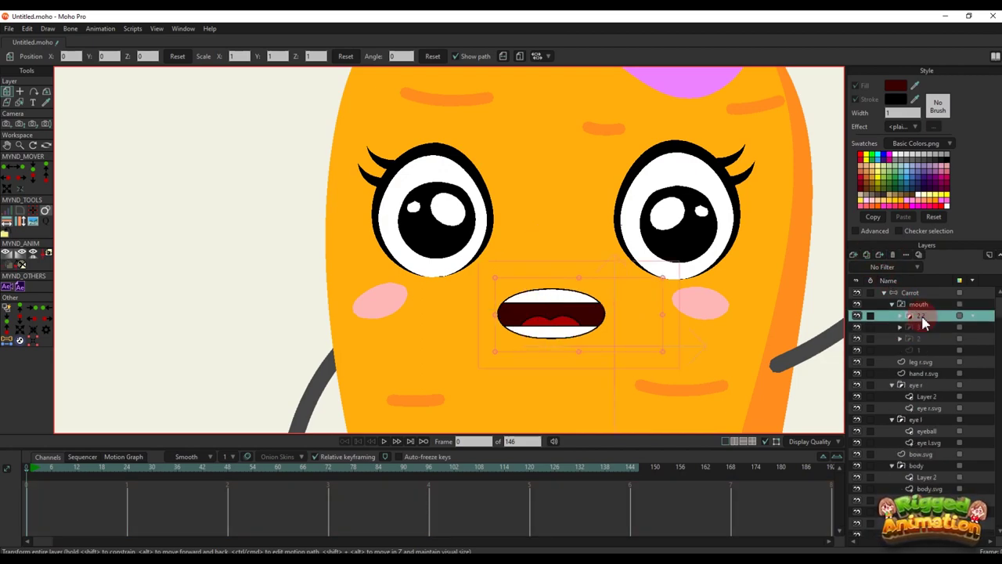
pyautogui.doubleClick(920, 317)
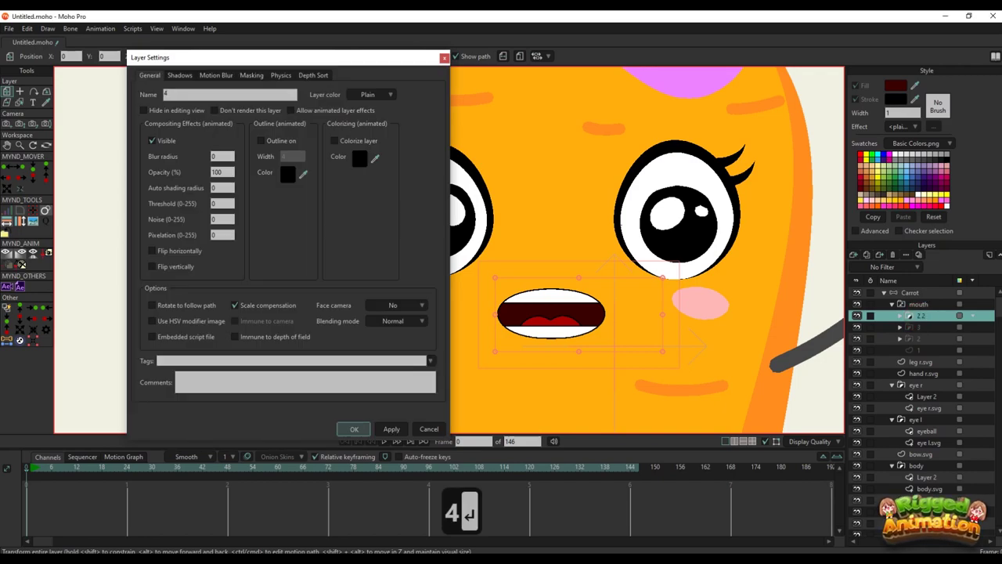
pyautogui.press('Return')
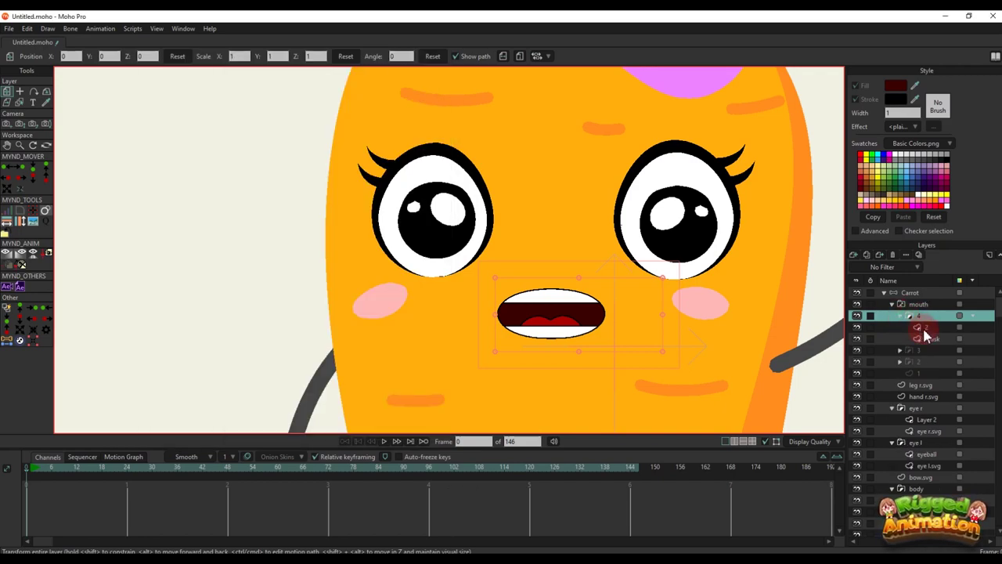
# In mouth 4, move the upper teeth down and the lower teeth up until they meet across the middle of the mouth
pyautogui.click(926, 337)
pyautogui.scroll(3, 559, 326)
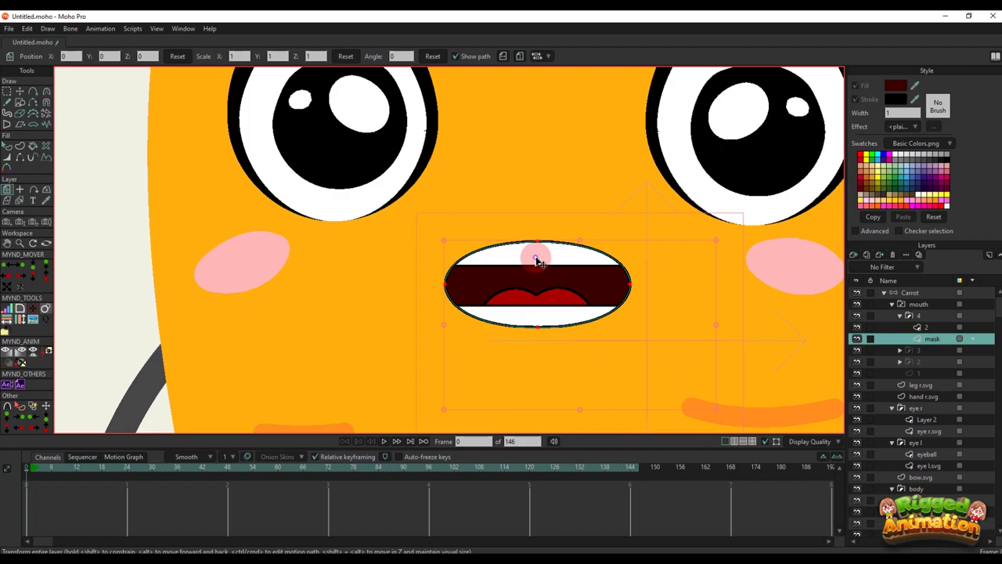
pyautogui.scroll(2, 537, 261)
pyautogui.press('t')
pyautogui.click(548, 250)
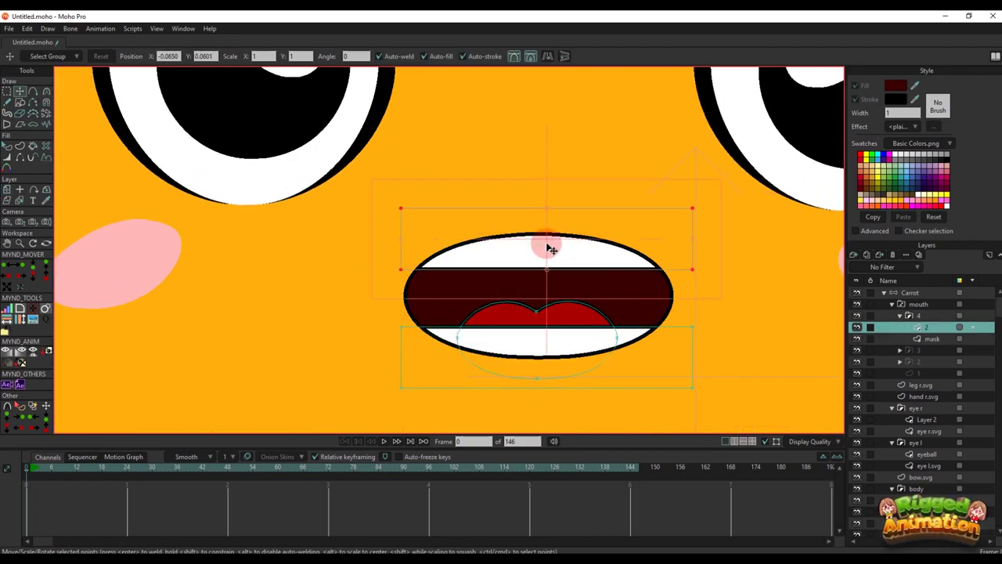
pyautogui.moveTo(551, 249); pyautogui.dragTo(538, 224)
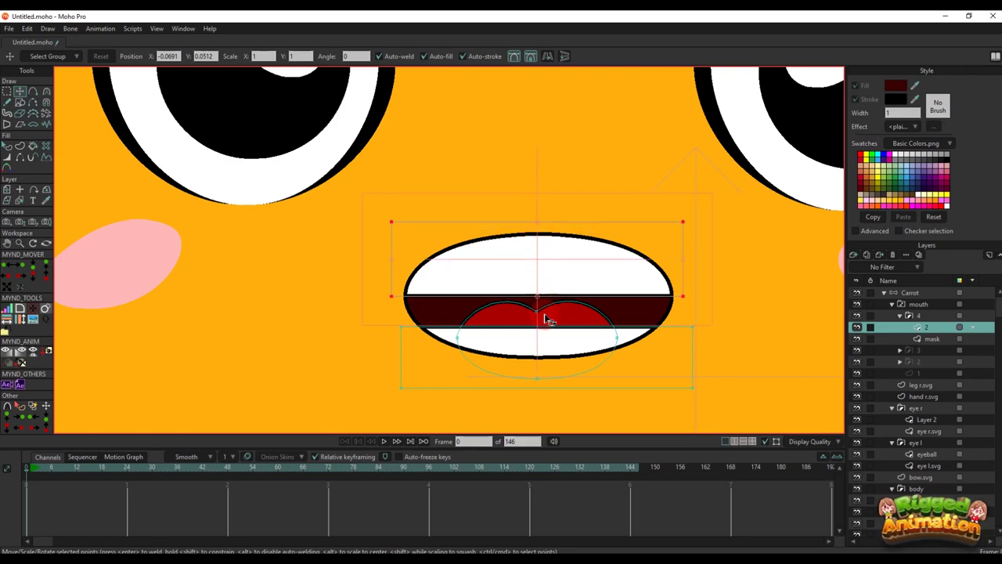
pyautogui.moveTo(553, 347); pyautogui.dragTo(548, 367)
# Delete the tongue shape from mouth 4
pyautogui.click(540, 384)
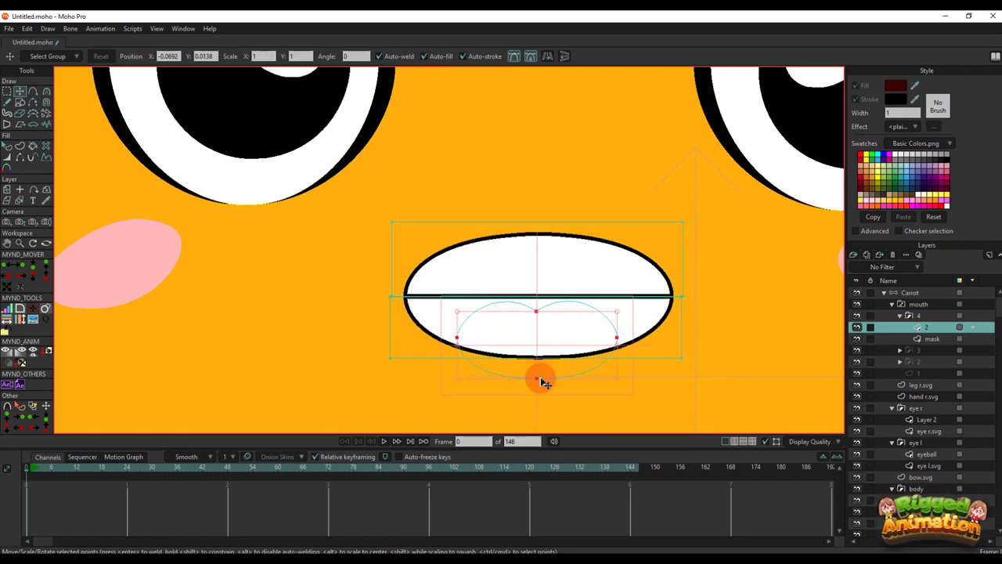
pyautogui.press('BackSpace')
pyautogui.scroll(-3, 542, 335)
pyautogui.press('q')
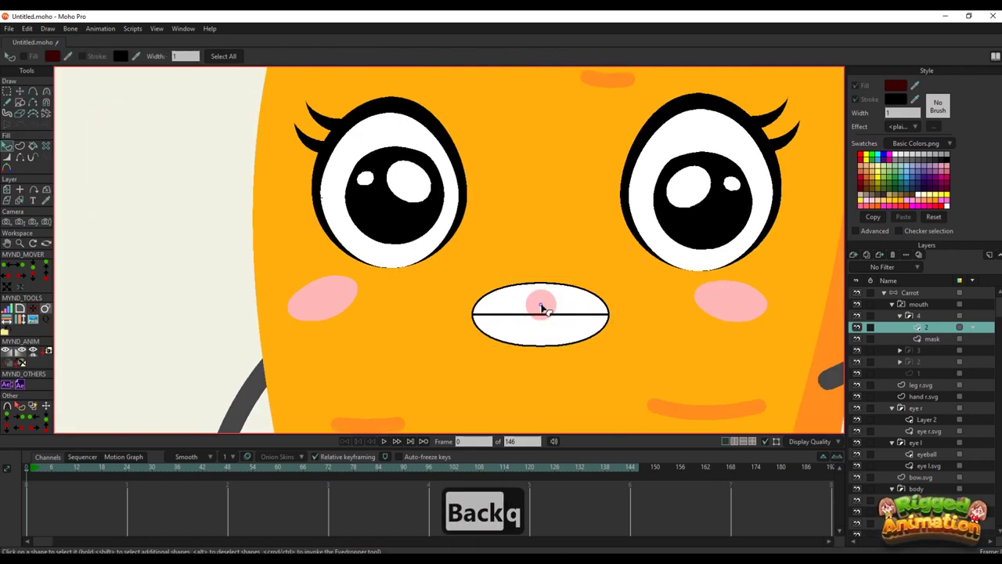
pyautogui.scroll(2, 542, 308)
pyautogui.press('y')
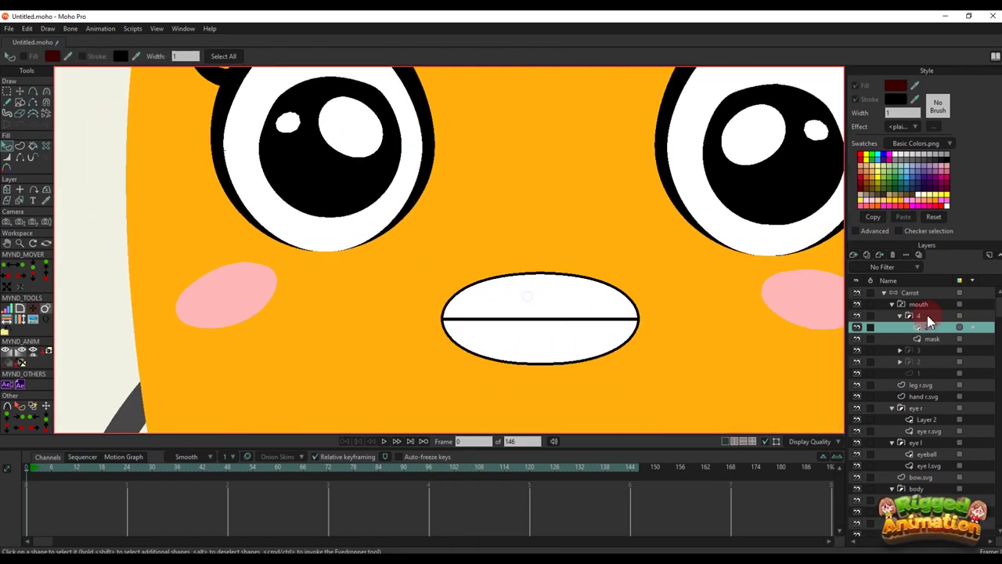
# Reshape mouth 4's mask into a smile by raising both corner points and adjusting the curvature of the bottom point
pyautogui.click(931, 341)
pyautogui.press('t')
pyautogui.scroll(3, 463, 291)
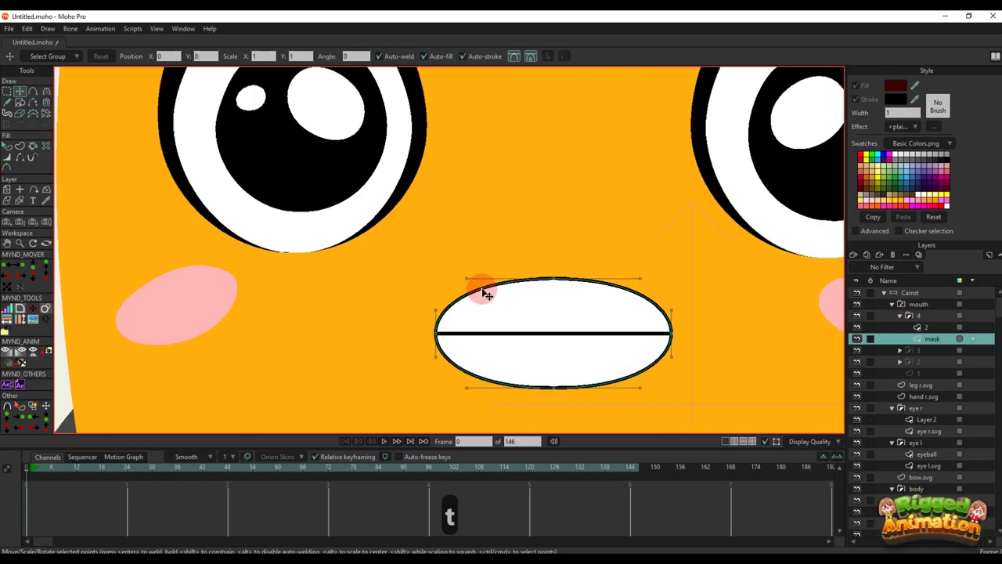
pyautogui.moveTo(430, 345); pyautogui.dragTo(427, 306)
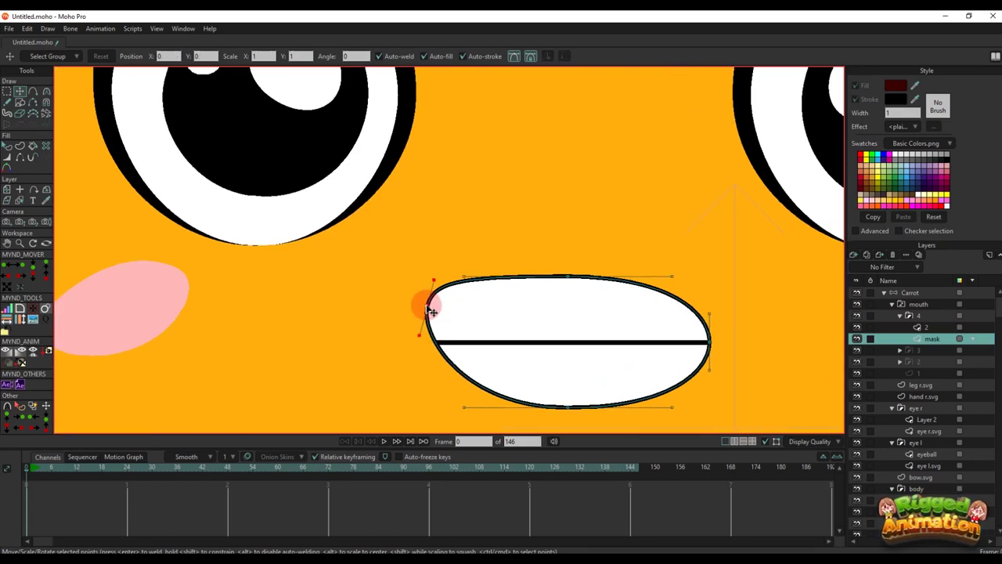
pyautogui.moveTo(700, 338); pyautogui.dragTo(699, 311)
pyautogui.press('c')
pyautogui.moveTo(571, 410); pyautogui.dragTo(498, 395)
pyautogui.scroll(-3, 552, 333)
pyautogui.scroll(2, 554, 335)
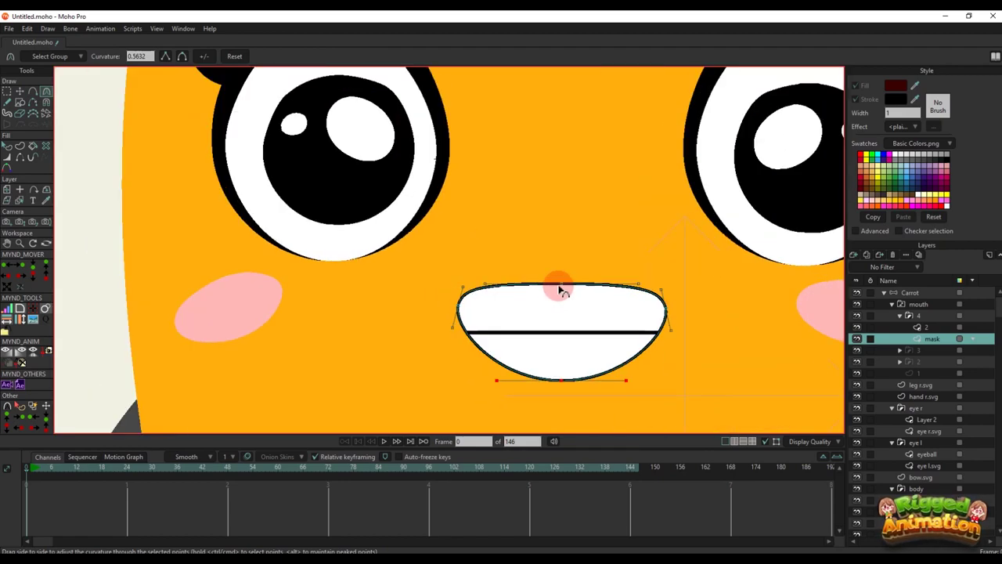
# Lower the top middle point of mouth 4's mask to flatten the upper lip
pyautogui.press('t')
pyautogui.click(560, 290)
pyautogui.press('q')
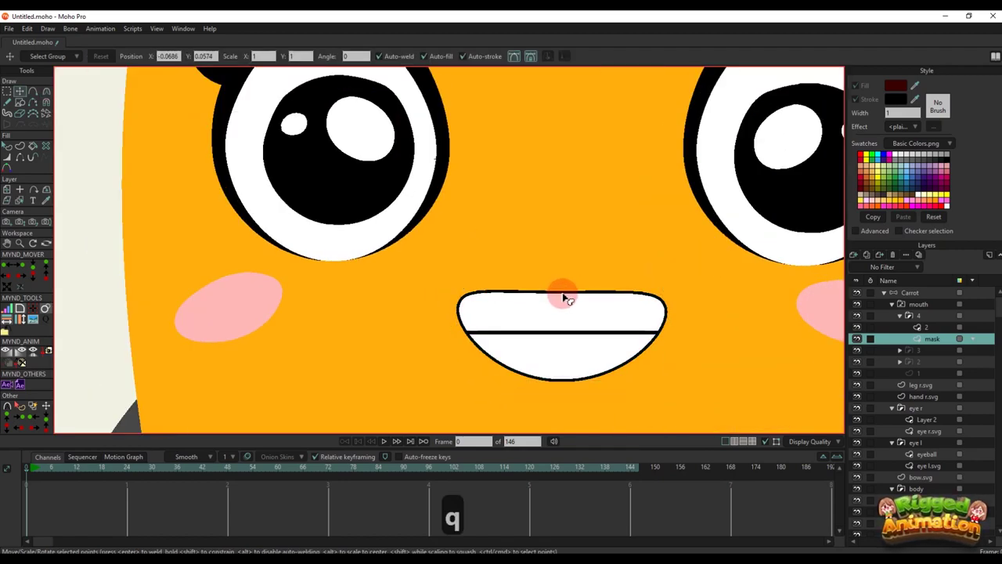
pyautogui.scroll(-5, 564, 297)
pyautogui.scroll(4, 564, 302)
# Bend the upper teeth's lower edge in mouth 4 into a downward curve by raising its ends around an added middle point
pyautogui.click(567, 304)
pyautogui.scroll(3, 568, 308)
pyautogui.press('t')
pyautogui.click(572, 315)
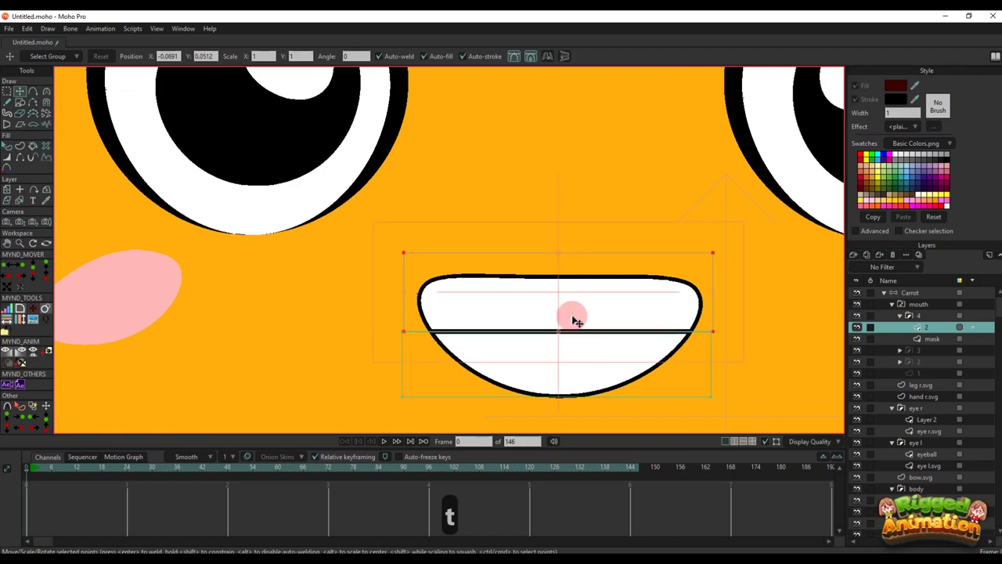
pyautogui.moveTo(573, 315)
pyautogui.mouseDown()
pyautogui.moveTo(572, 299)
pyautogui.moveTo(557, 320)
pyautogui.moveTo(562, 345)
pyautogui.mouseUp()
pyautogui.press('c')
pyautogui.press('x')
pyautogui.scroll(1, 560, 319)
pyautogui.press('c')
pyautogui.press('a')
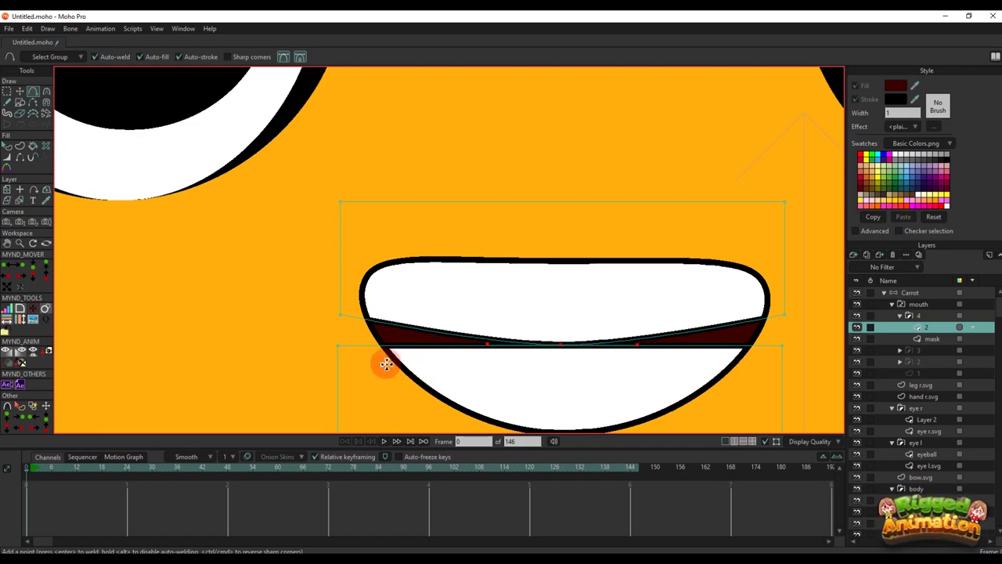
# Raise the lower teeth's two upper corners and curve their top edge down to follow the upper teeth
pyautogui.press('t')
pyautogui.moveTo(340, 350); pyautogui.dragTo(338, 320)
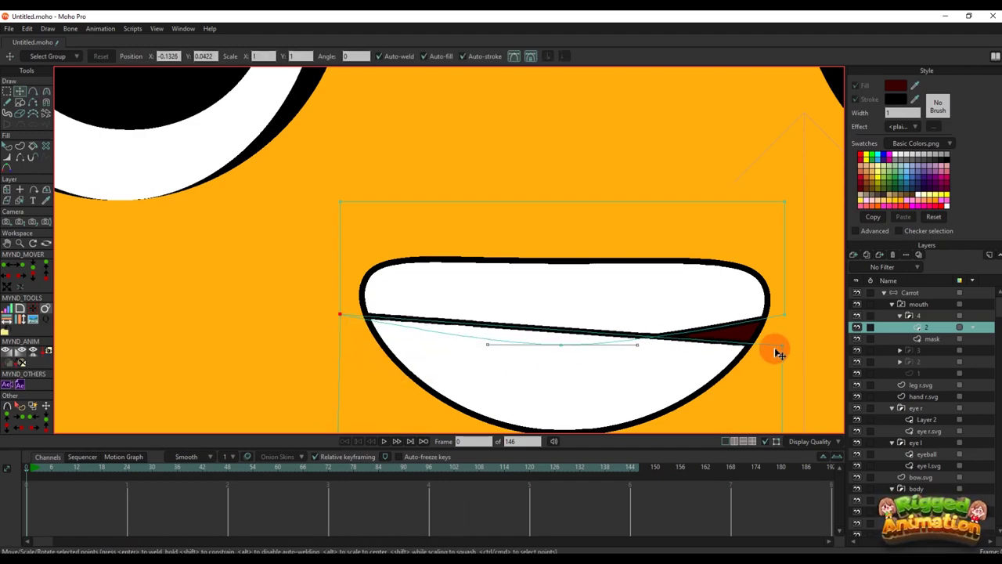
pyautogui.moveTo(778, 350); pyautogui.dragTo(785, 313)
pyautogui.press('a')
pyautogui.moveTo(565, 316); pyautogui.dragTo(563, 345)
pyautogui.press('q')
pyautogui.scroll(-6, 597, 351)
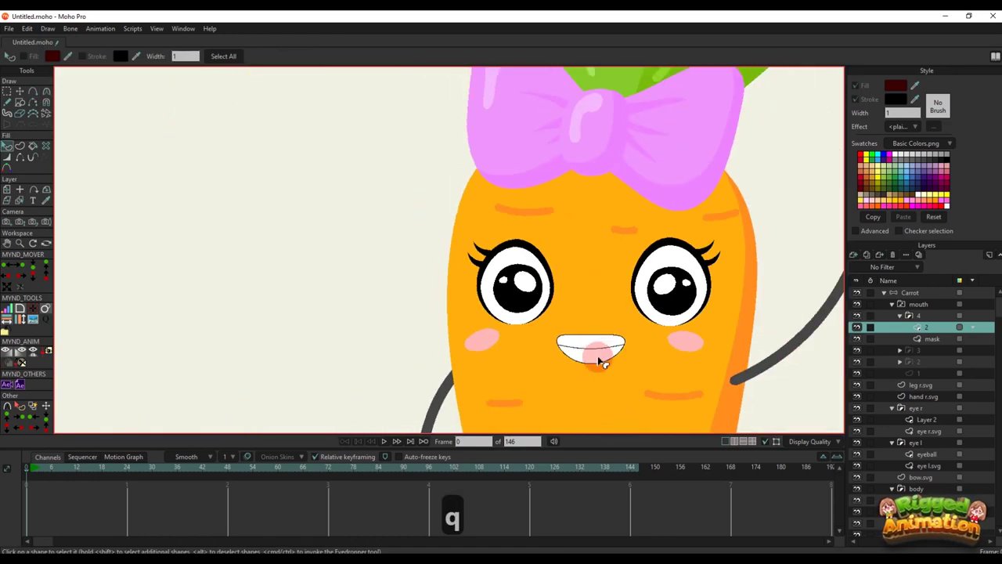
# Switch through mouths 4, 3, 2 and 1 to compare their shapes, and return to the smile in mouth 4
pyautogui.click(910, 317)
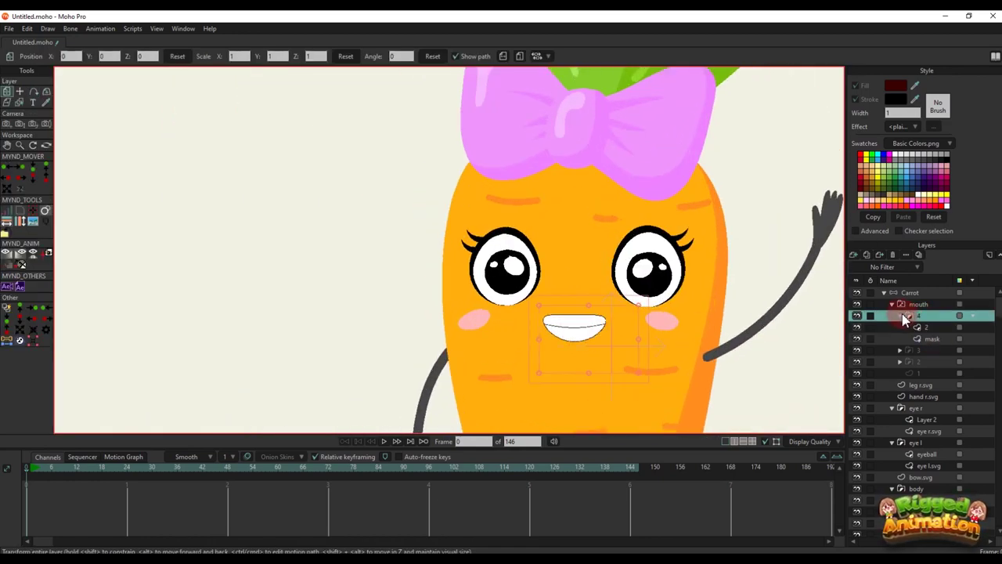
pyautogui.click(900, 317)
pyautogui.click(915, 326)
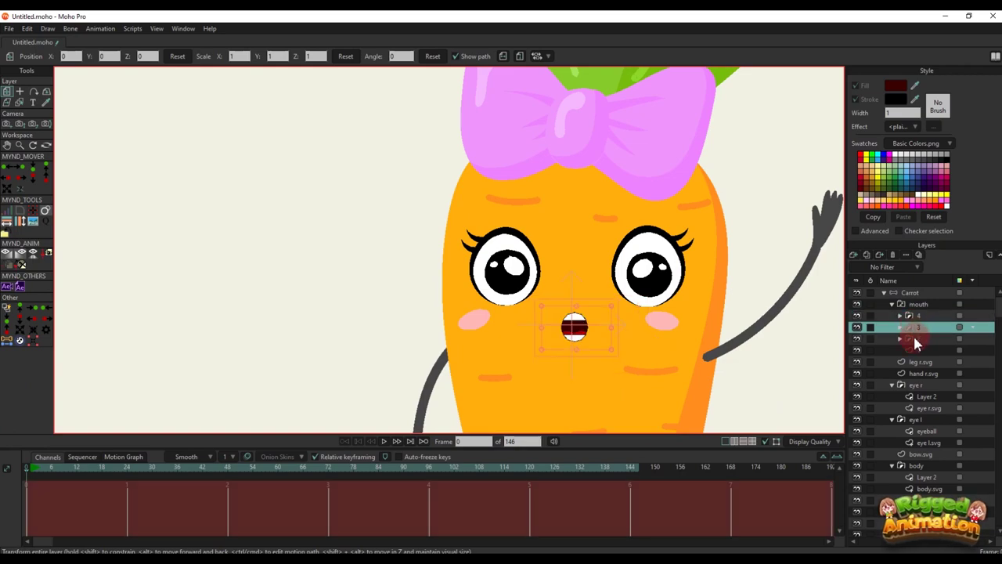
pyautogui.click(915, 339)
pyautogui.click(921, 349)
pyautogui.click(921, 317)
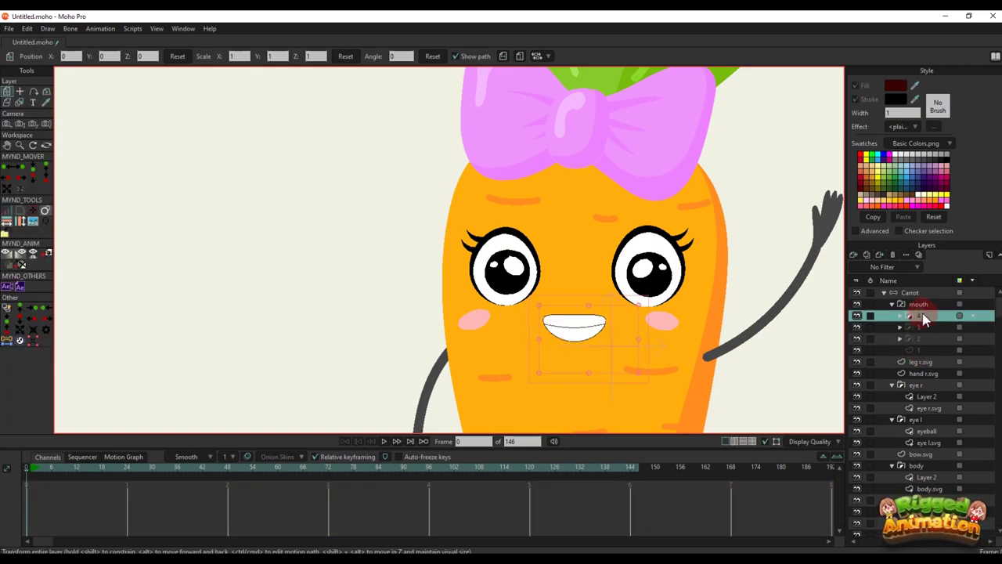
pyautogui.scroll(3, 621, 341)
pyautogui.press('q')
pyautogui.scroll(-6, 584, 349)
pyautogui.scroll(5, 587, 365)
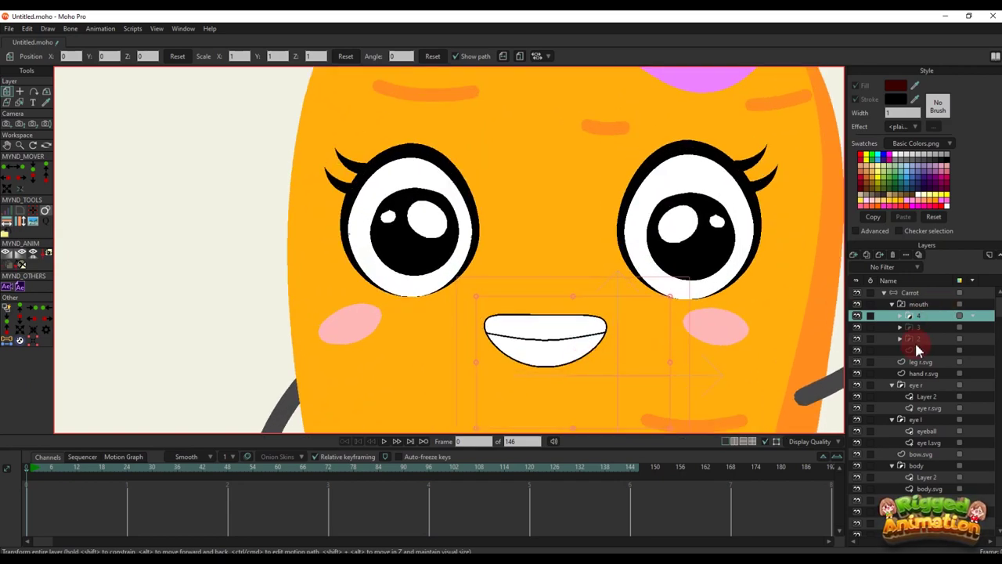
# Duplicate mouth layer 1, name the copy 5, and place it first in the mouth group
pyautogui.click(920, 350)
pyautogui.click(867, 257)
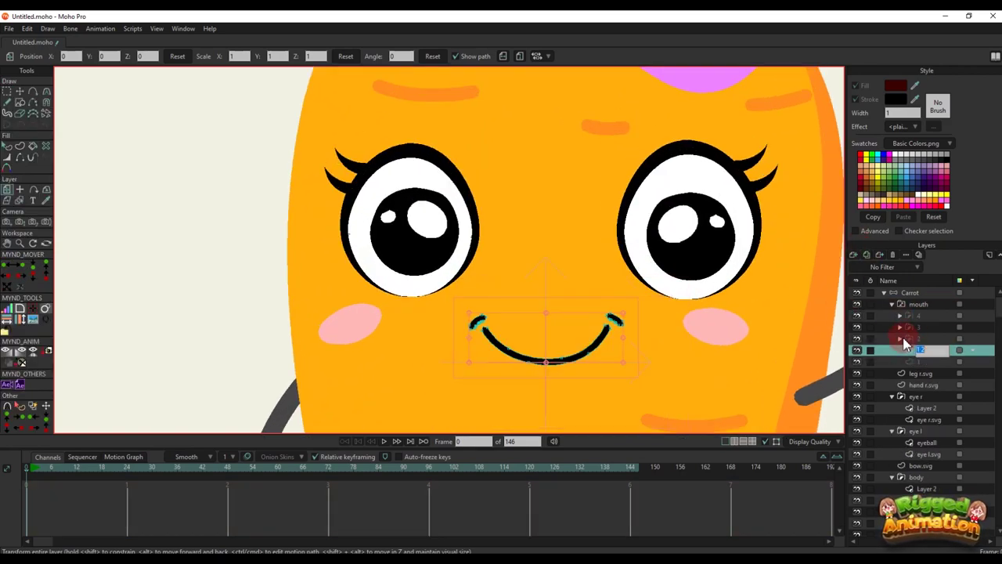
pyautogui.write('5')
pyautogui.press('Return')
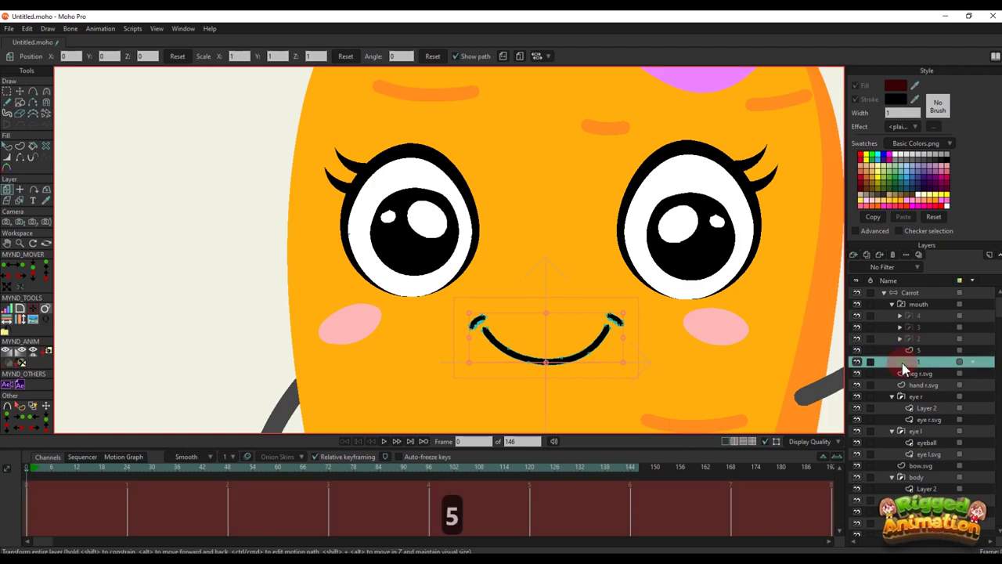
pyautogui.moveTo(916, 350); pyautogui.dragTo(919, 309)
pyautogui.scroll(-3, 585, 306)
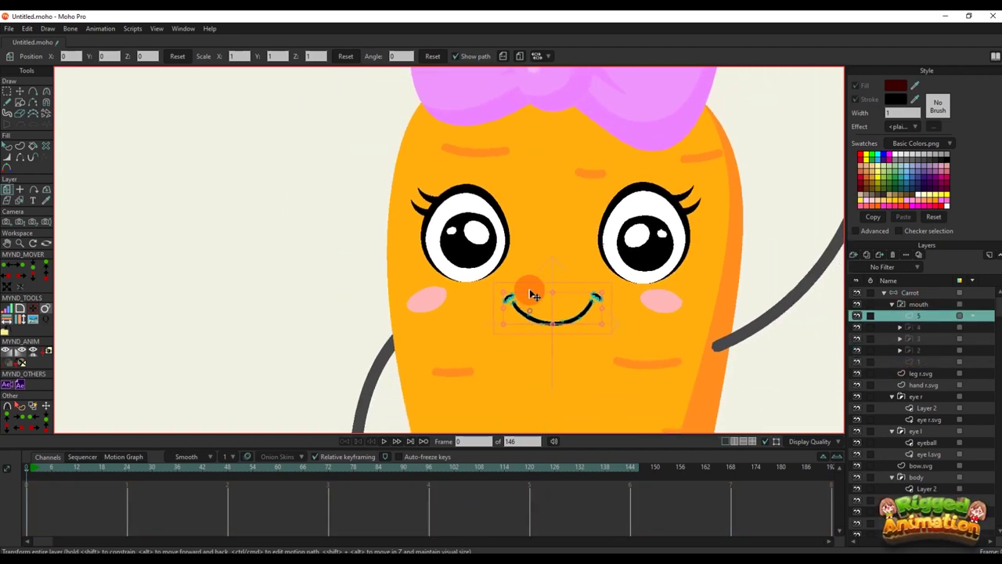
# Flip mouth 5 vertically into a frown and move it up slightly between the cheeks
pyautogui.press('m')
pyautogui.click(520, 57)
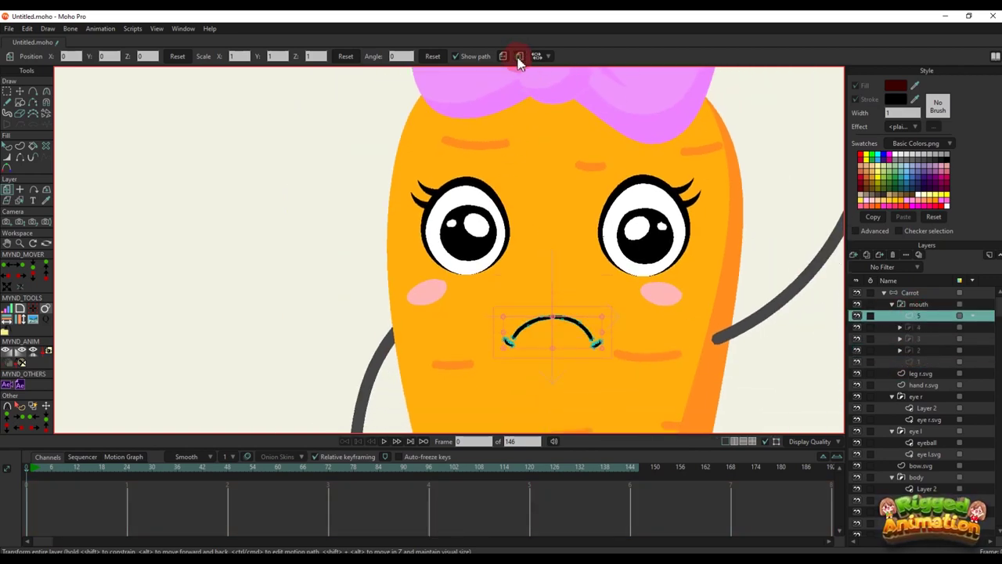
pyautogui.scroll(2, 548, 287)
pyautogui.moveTo(567, 335); pyautogui.dragTo(572, 314)
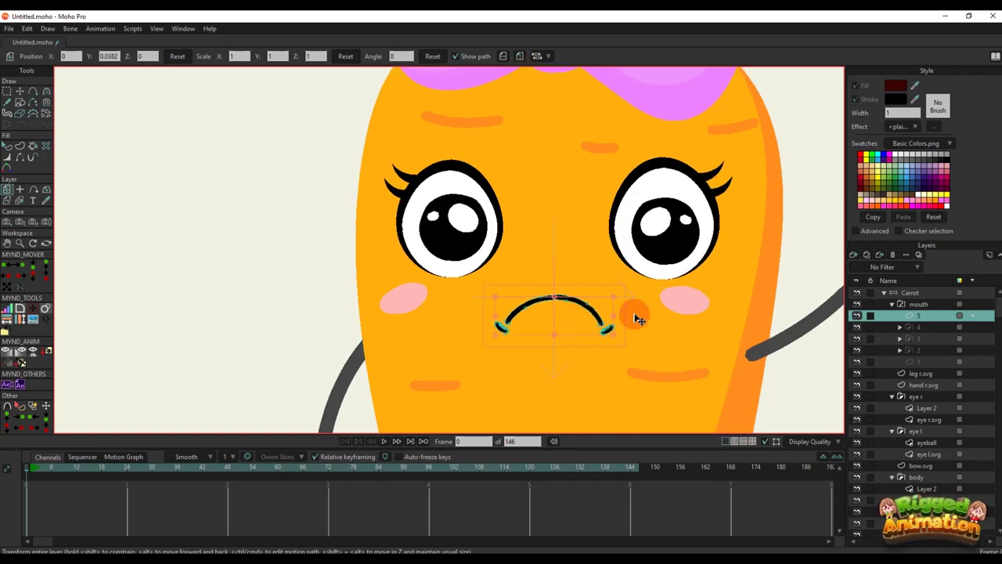
pyautogui.press('q')
# Set the stroke width of all teeth and tongue shapes in mouth 2 to 3
pyautogui.click(921, 328)
pyautogui.click(920, 339)
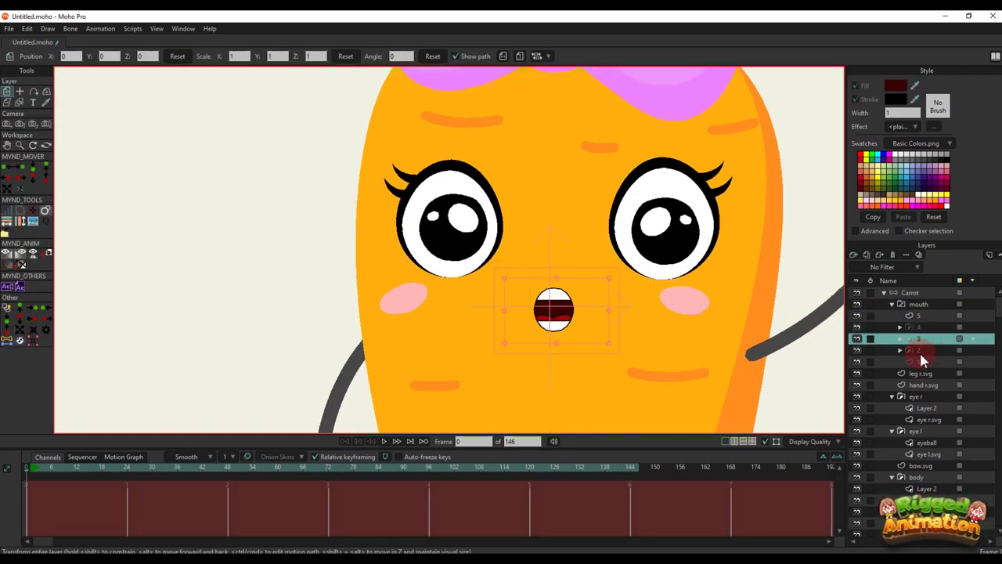
pyautogui.click(920, 350)
pyautogui.click(923, 362)
pyautogui.click(919, 352)
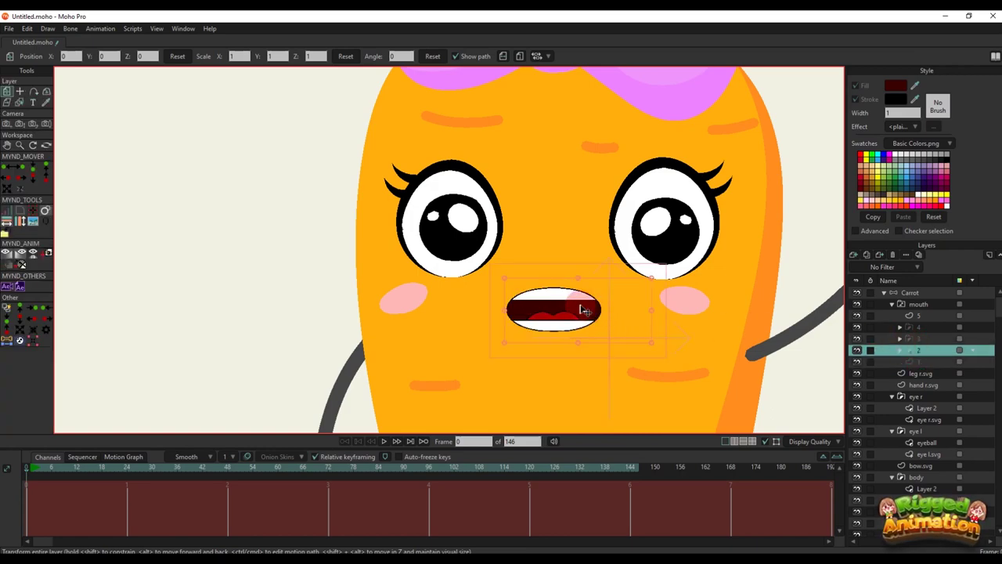
pyautogui.scroll(5, 583, 311)
pyautogui.keyDown('alt'); pyautogui.rightClick(573, 334); pyautogui.keyUp('alt')
pyautogui.press('q')
pyautogui.click(585, 262)
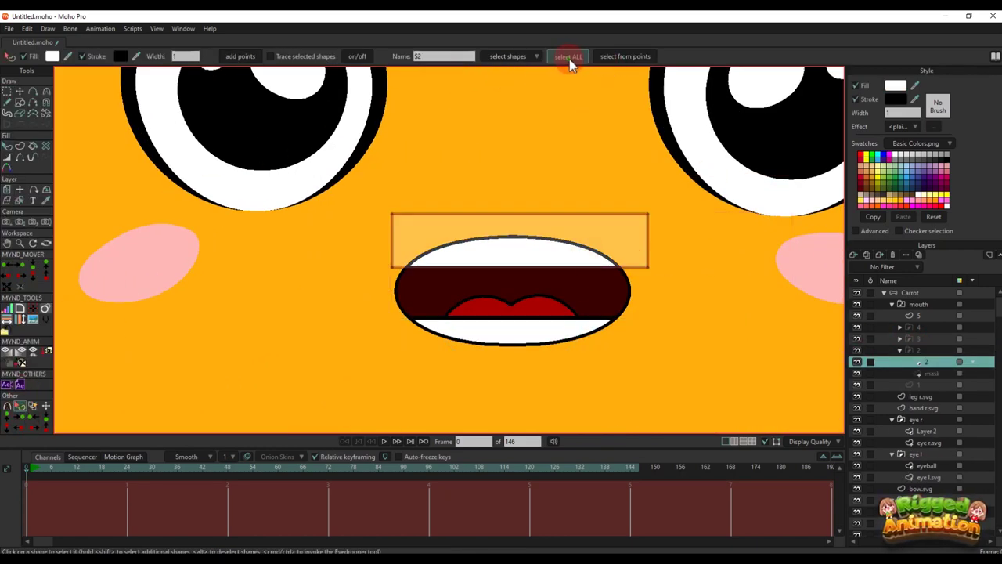
pyautogui.click(569, 57)
pyautogui.write('3')
pyautogui.press('Return')
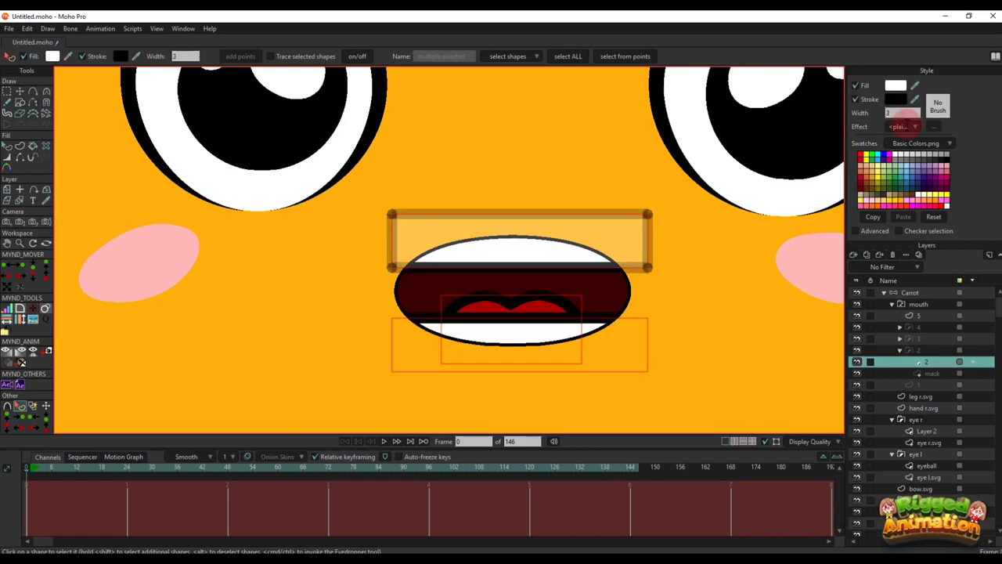
pyautogui.click(738, 253)
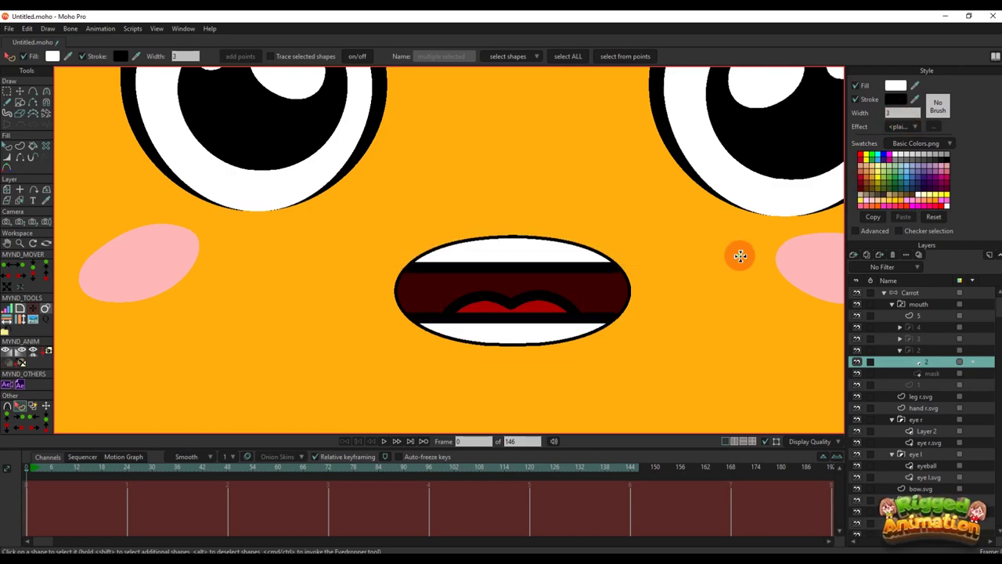
pyautogui.scroll(-3, 619, 284)
pyautogui.scroll(2, 630, 287)
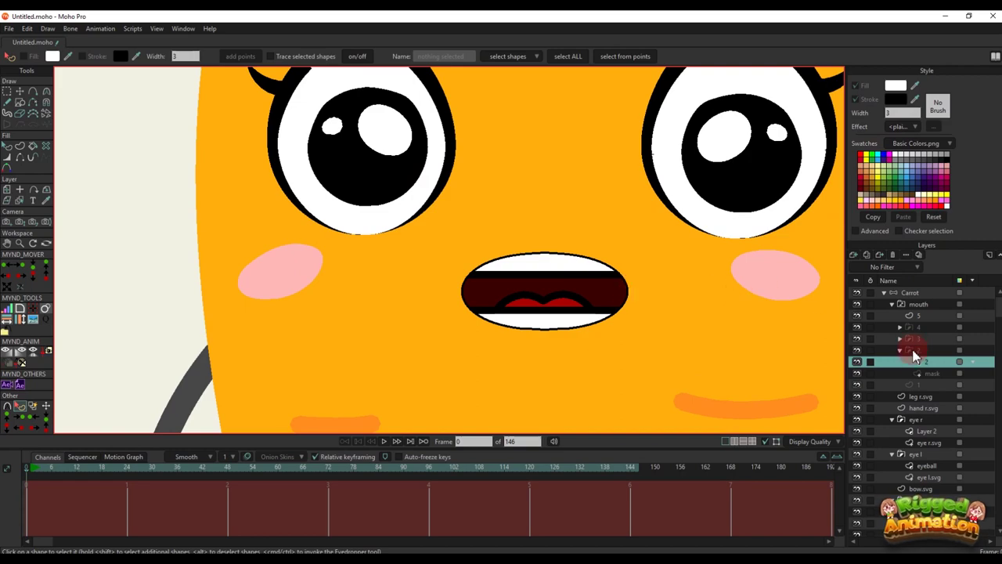
# Set the stroke width of mouth 2's mask outline to 3
pyautogui.click(927, 377)
pyautogui.press('q')
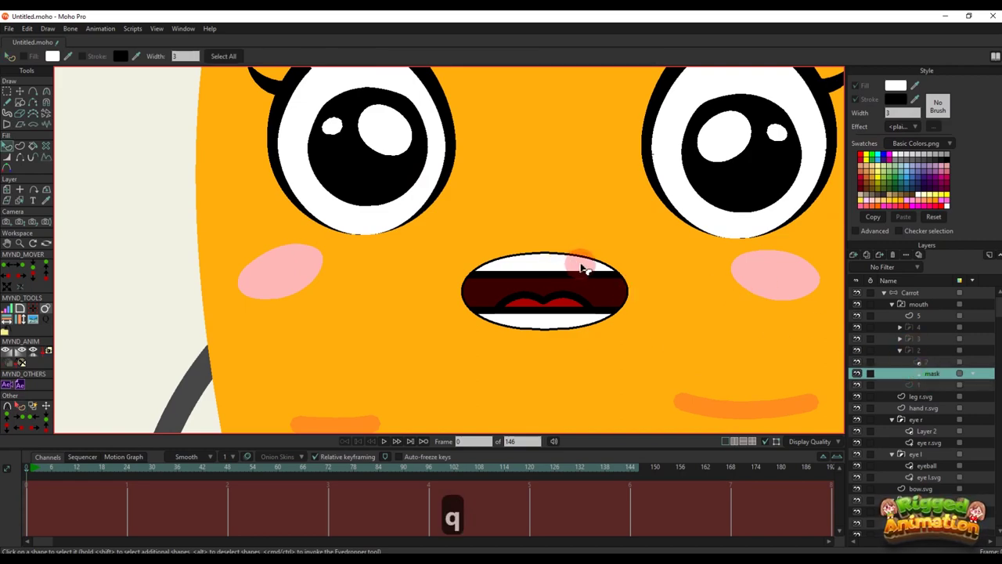
pyautogui.click(624, 257)
pyautogui.press('3')
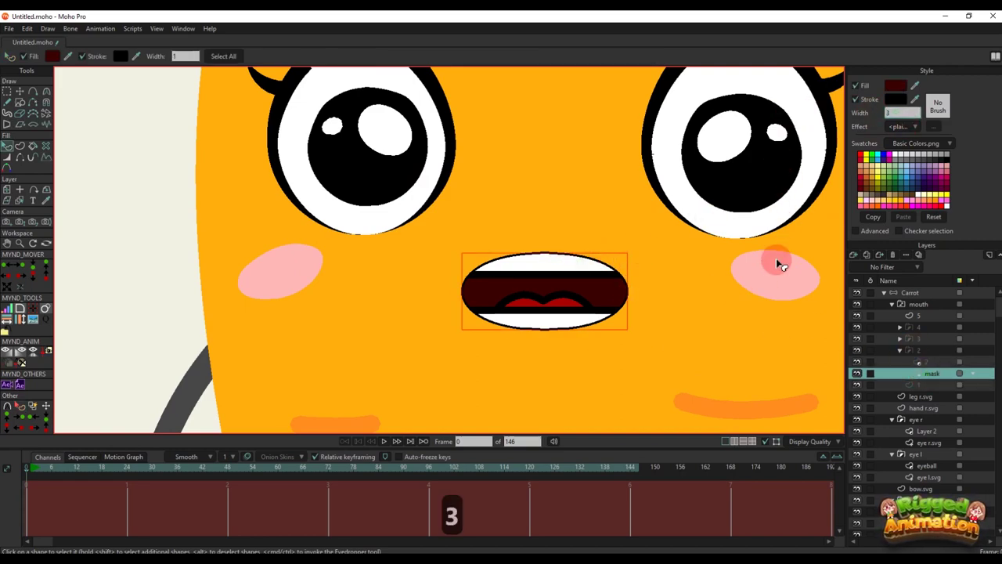
pyautogui.scroll(-3, 635, 290)
pyautogui.scroll(2, 634, 287)
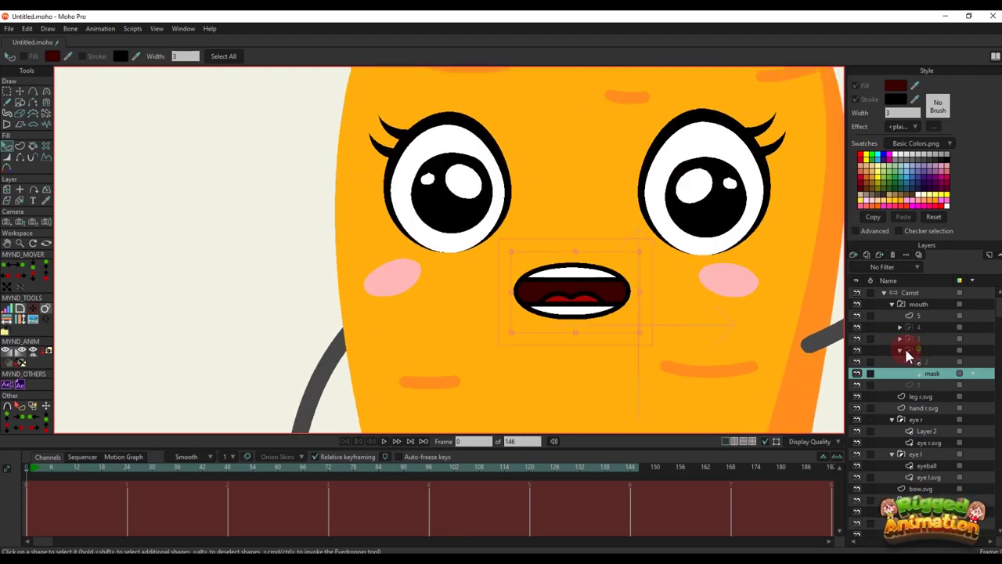
# Set the stroke width of mouth 3's mask outline to 3
pyautogui.click(901, 350)
pyautogui.click(901, 339)
pyautogui.click(929, 362)
pyautogui.scroll(2, 603, 282)
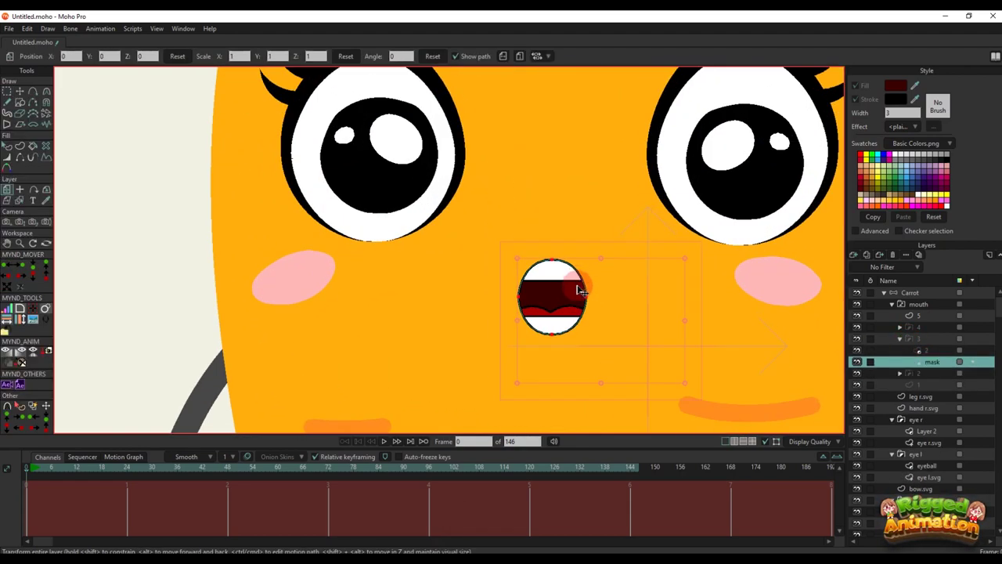
pyautogui.press('q')
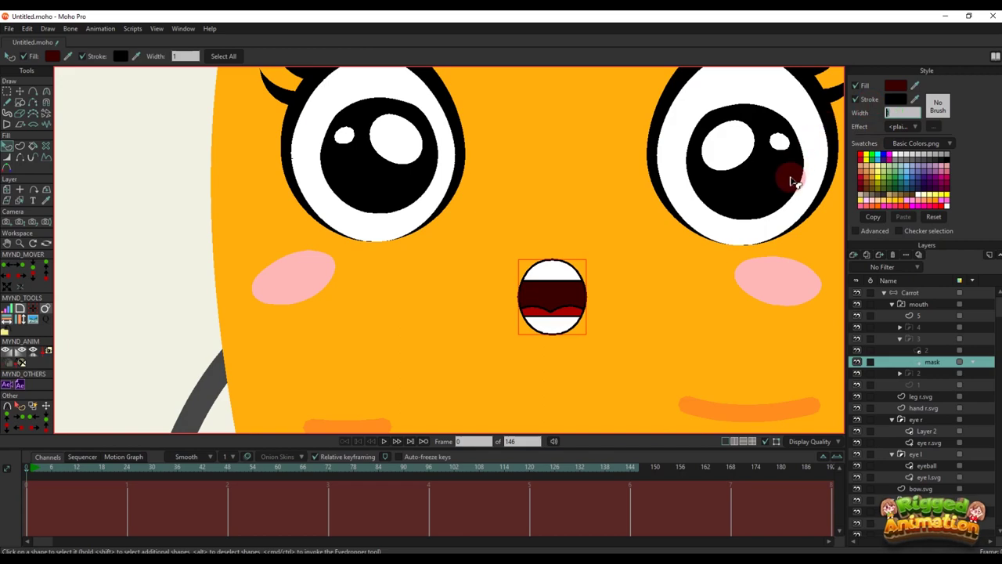
pyautogui.write('3')
# Set the stroke width of the teeth and tongue shapes in mouth 3 to 3
pyautogui.click(927, 349)
pyautogui.scroll(3, 579, 297)
pyautogui.click(555, 274)
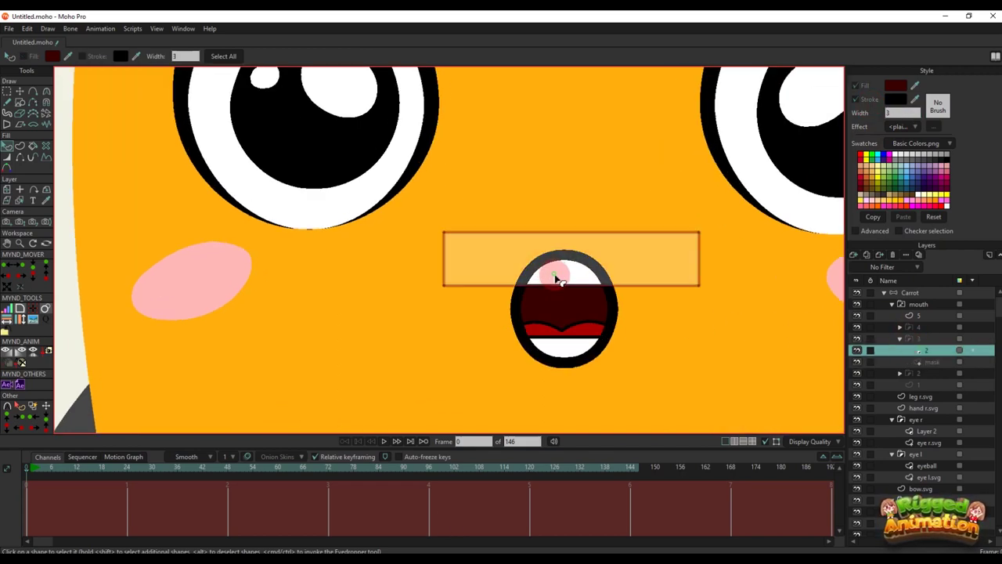
pyautogui.keyDown('shift'); pyautogui.click(577, 328); pyautogui.keyUp('shift')
pyautogui.keyDown('shift'); pyautogui.click(576, 349); pyautogui.keyUp('shift')
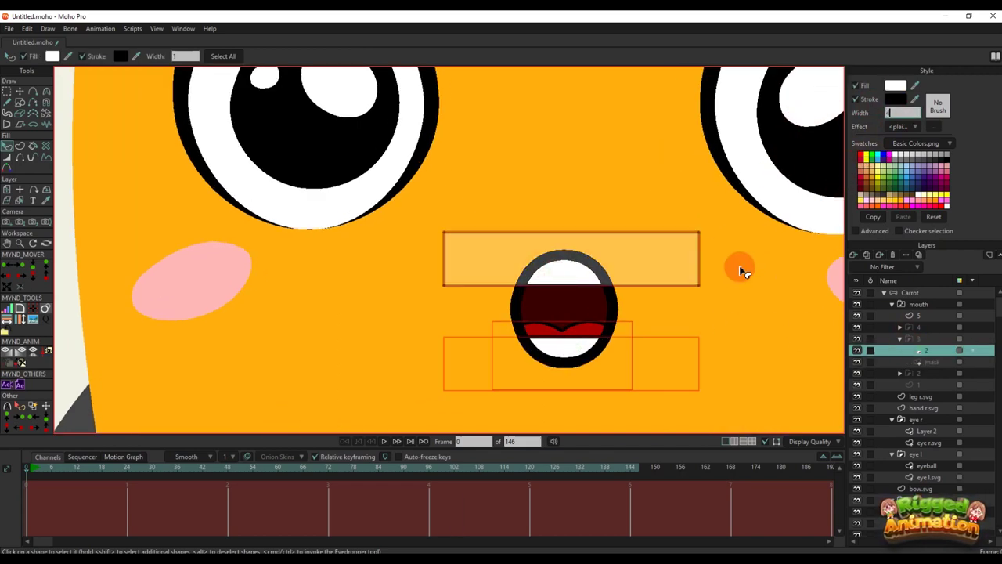
pyautogui.scroll(-3, 633, 311)
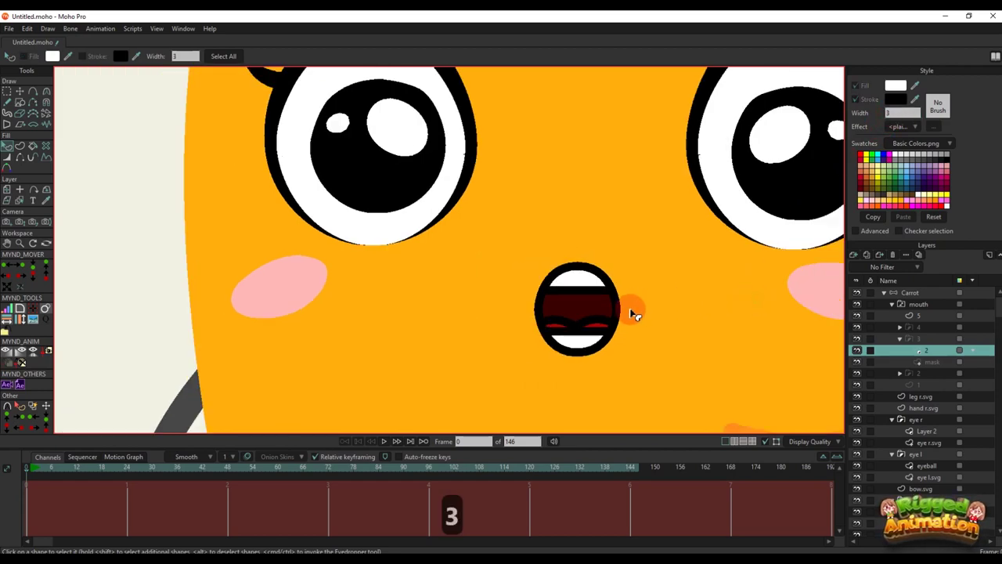
# Move the lower teeth of mouth 3 down slightly so more of the tongue shows
pyautogui.scroll(3, 629, 317)
pyautogui.scroll(2, 591, 328)
pyautogui.press('t')
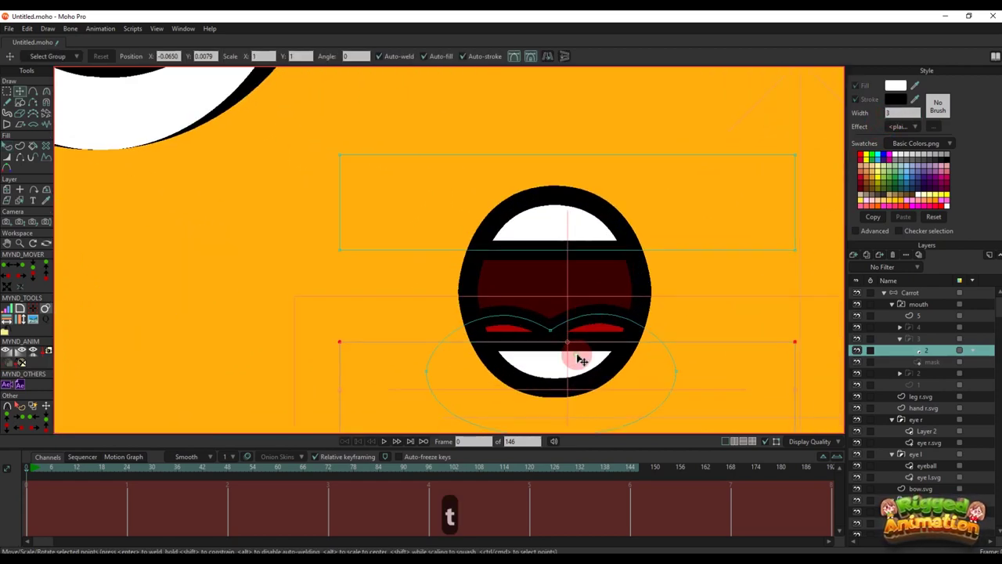
pyautogui.scroll(-2, 578, 362)
pyautogui.press('q')
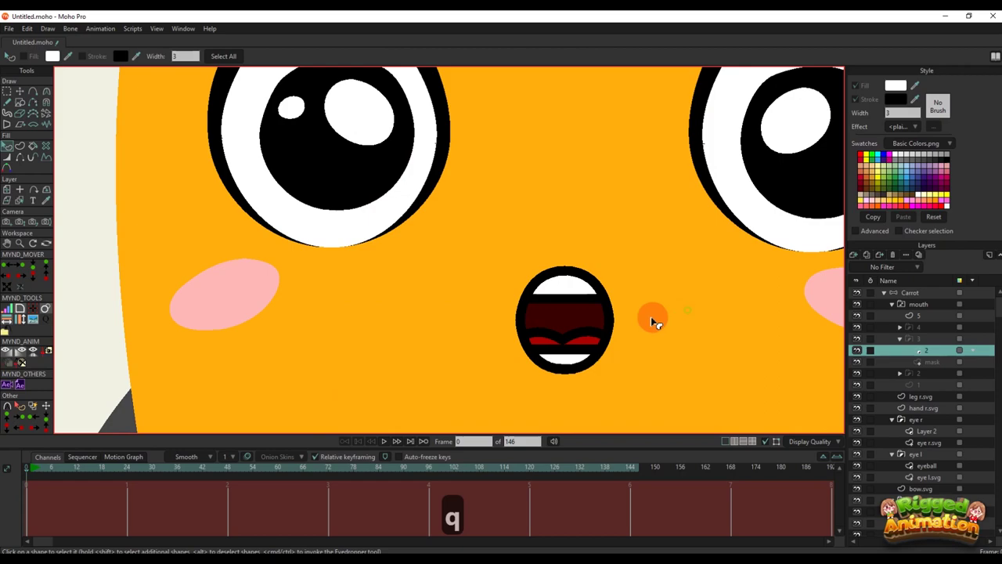
pyautogui.scroll(-2, 651, 317)
pyautogui.scroll(4, 641, 333)
# Switch to mouth 4 and set the stroke width of the teeth shapes in its layer 2 to 3
pyautogui.click(912, 330)
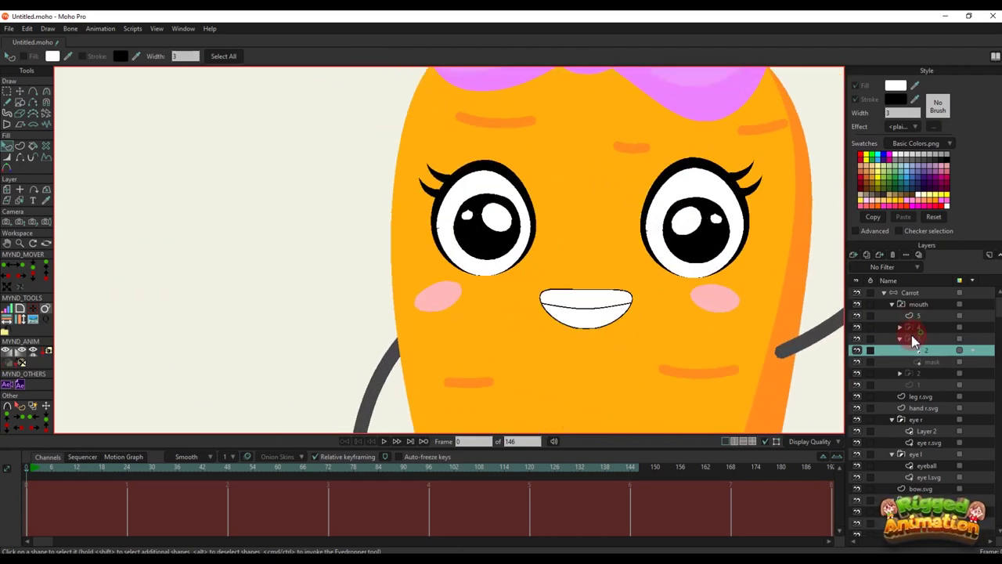
pyautogui.click(901, 337)
pyautogui.click(901, 328)
pyautogui.click(923, 338)
pyautogui.scroll(2, 723, 335)
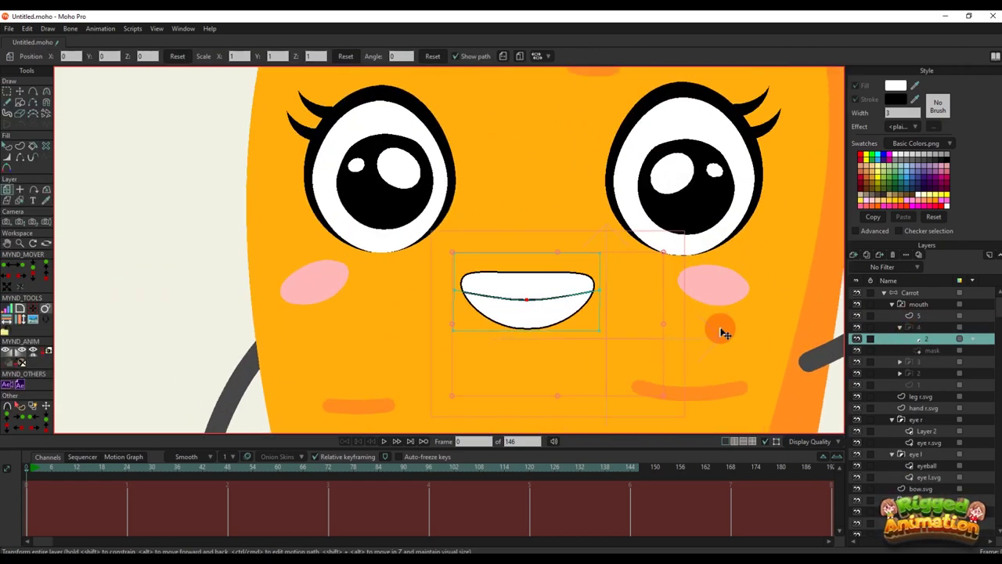
pyautogui.press('q')
pyautogui.click(499, 289)
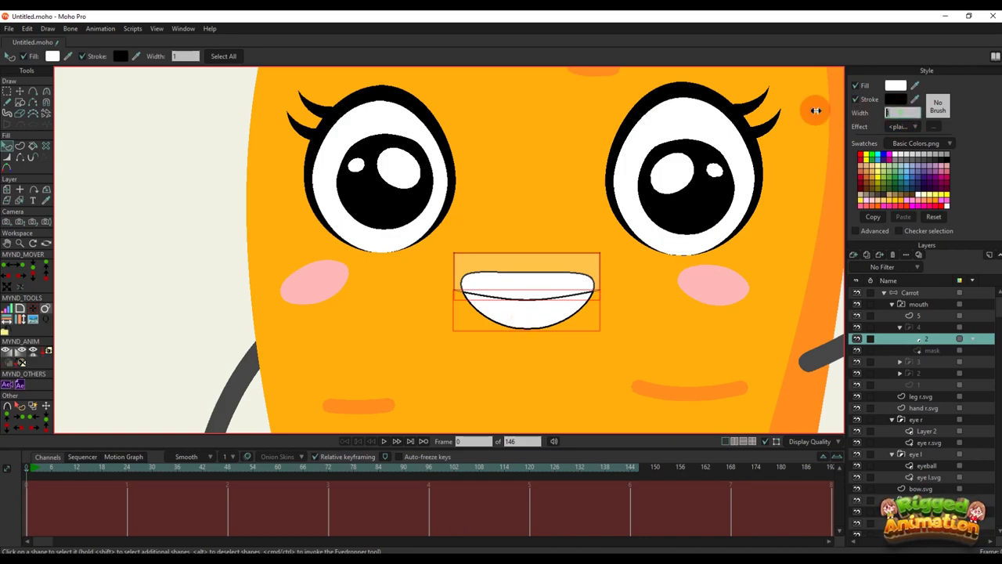
pyautogui.write('3')
pyautogui.click(691, 259)
# Set the stroke width of mouth 4's mask outline to 3 and collapse the mouth 4 group
pyautogui.click(931, 350)
pyautogui.click(499, 282)
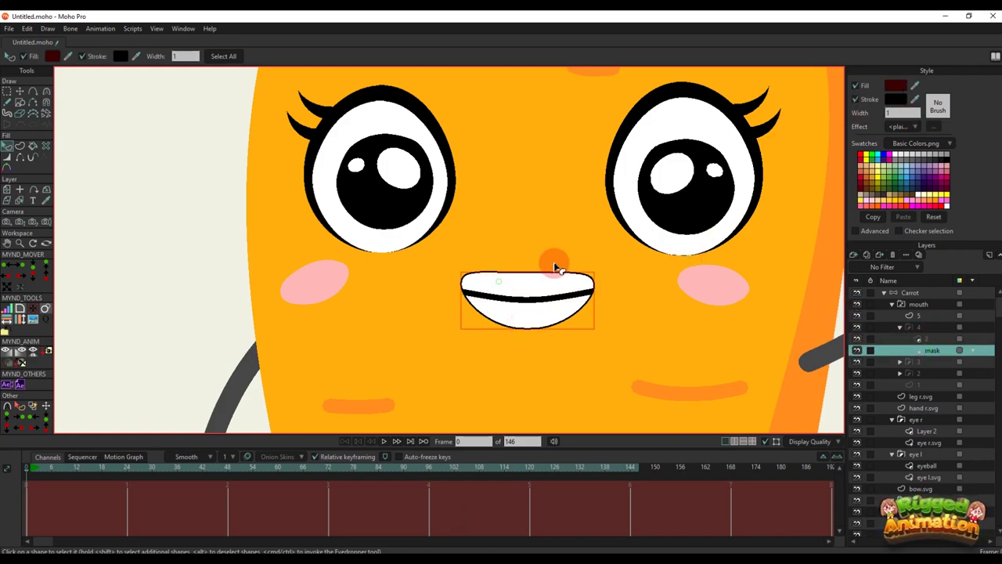
pyautogui.click(710, 271)
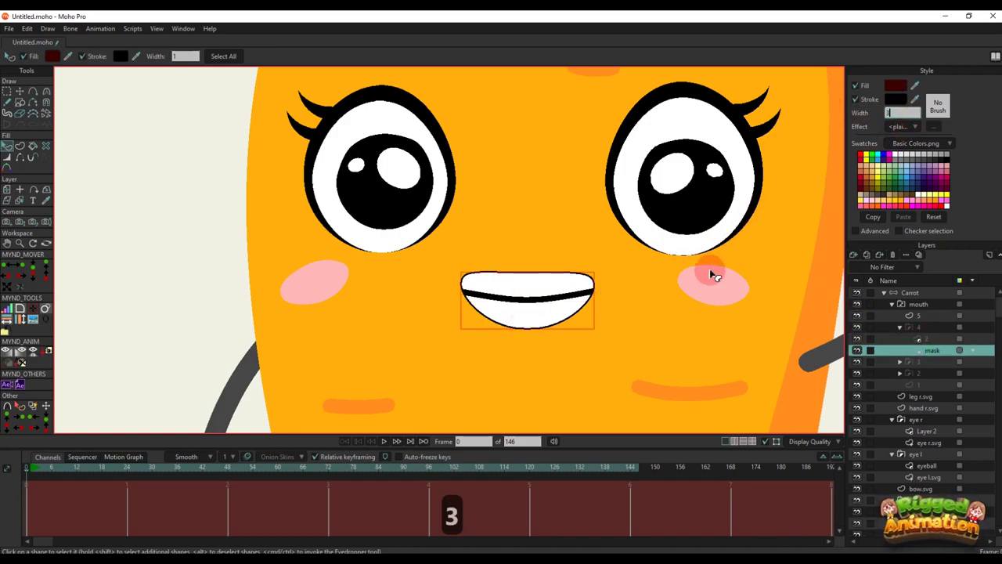
pyautogui.click(902, 328)
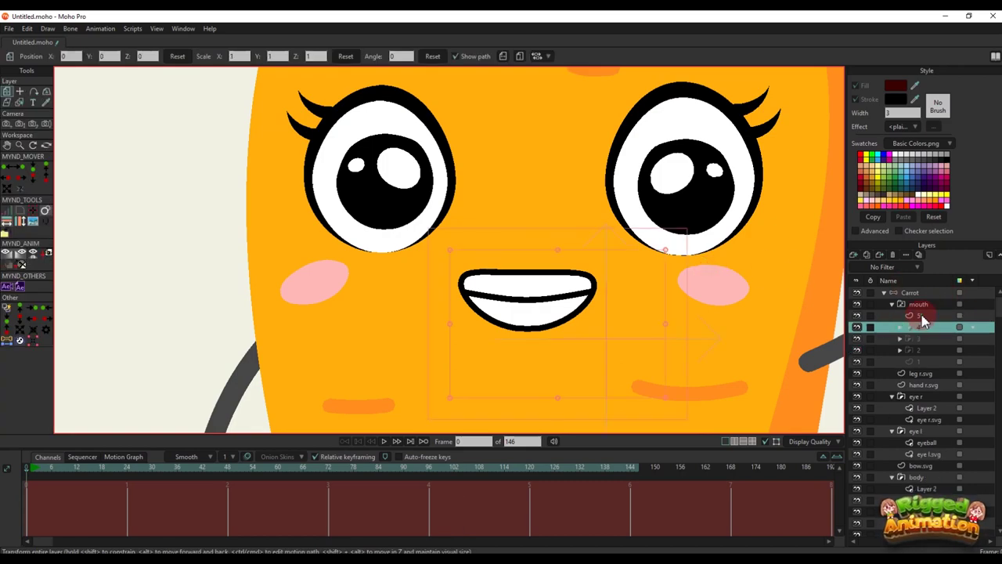
# Preview the finished mouth shapes by switching through mouths 5, 4, 3, 2 and 1
pyautogui.click(922, 316)
pyautogui.click(903, 328)
pyautogui.scroll(-5, 602, 274)
pyautogui.press('q')
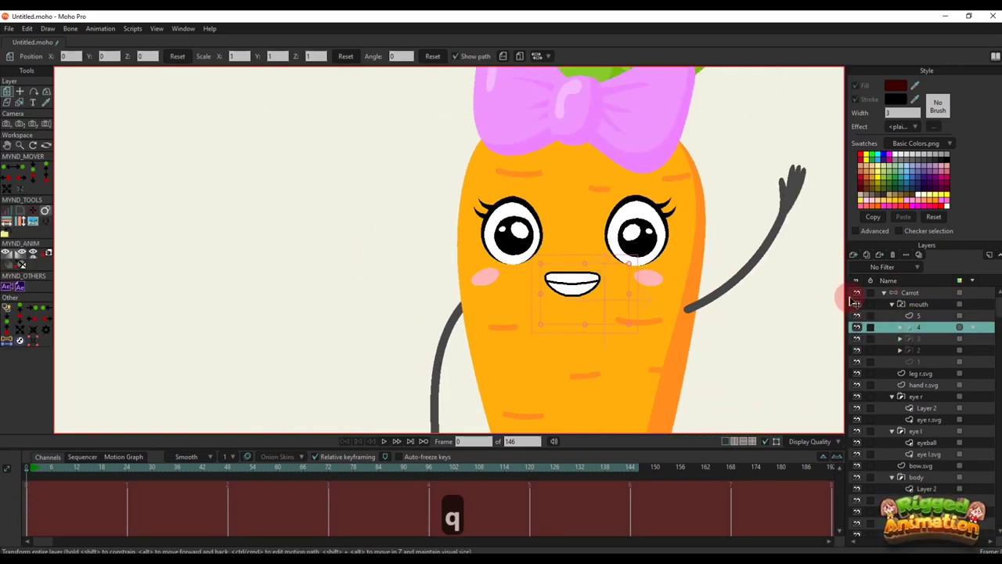
pyautogui.click(913, 314)
pyautogui.click(921, 327)
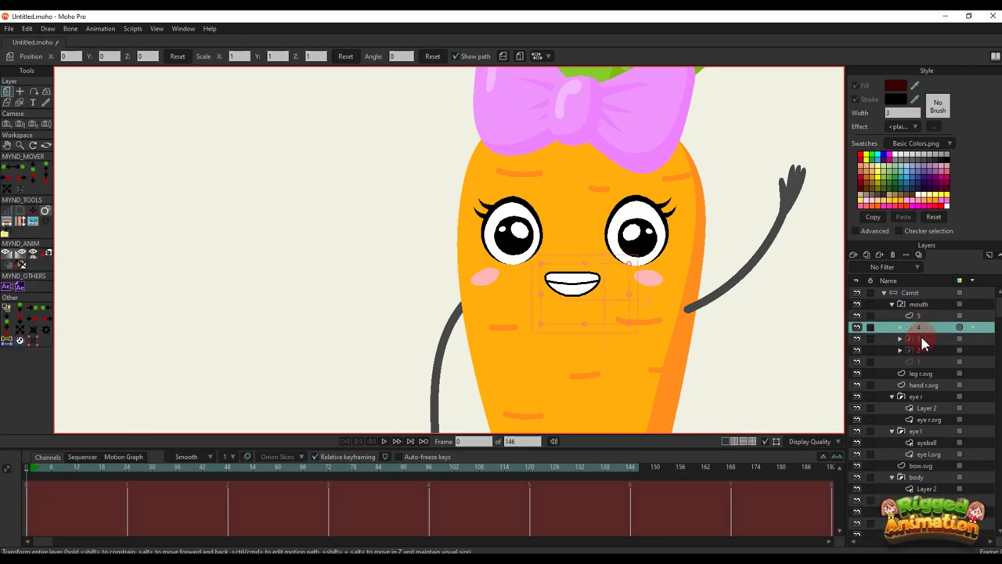
pyautogui.click(921, 338)
pyautogui.click(922, 350)
pyautogui.click(920, 361)
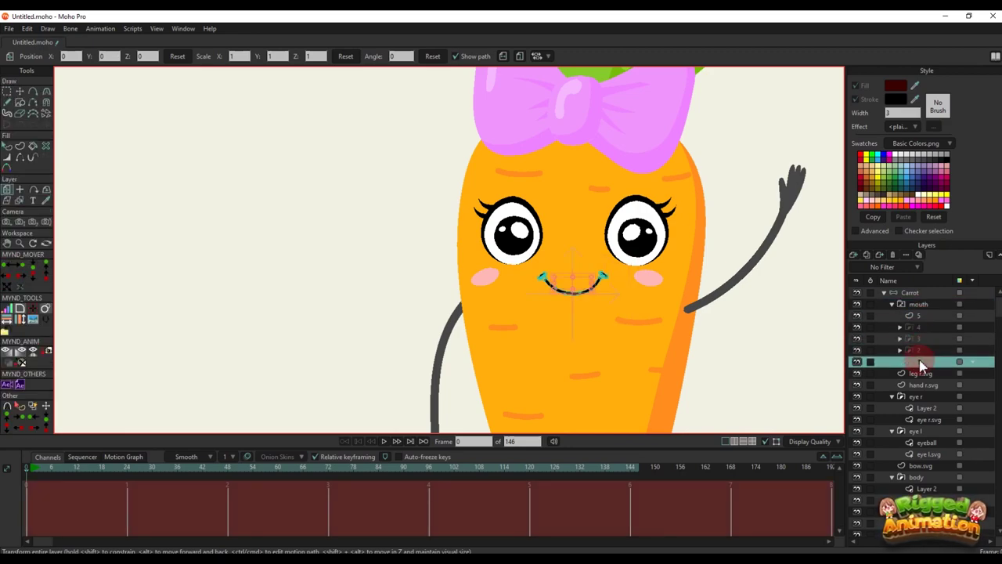
# Switch the carrot to the frown, mouth 5, and collapse the mouth group
pyautogui.click(920, 317)
pyautogui.click(908, 304)
pyautogui.click(892, 304)
pyautogui.scroll(-5, 494, 270)
pyautogui.scroll(5, 514, 264)
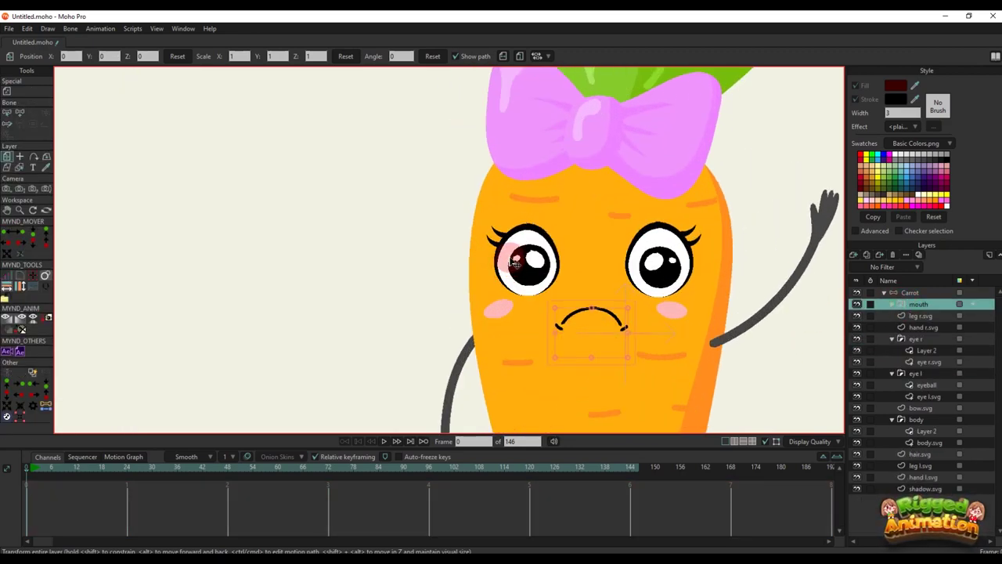
pyautogui.scroll(-3, 514, 264)
pyautogui.scroll(3, 548, 266)
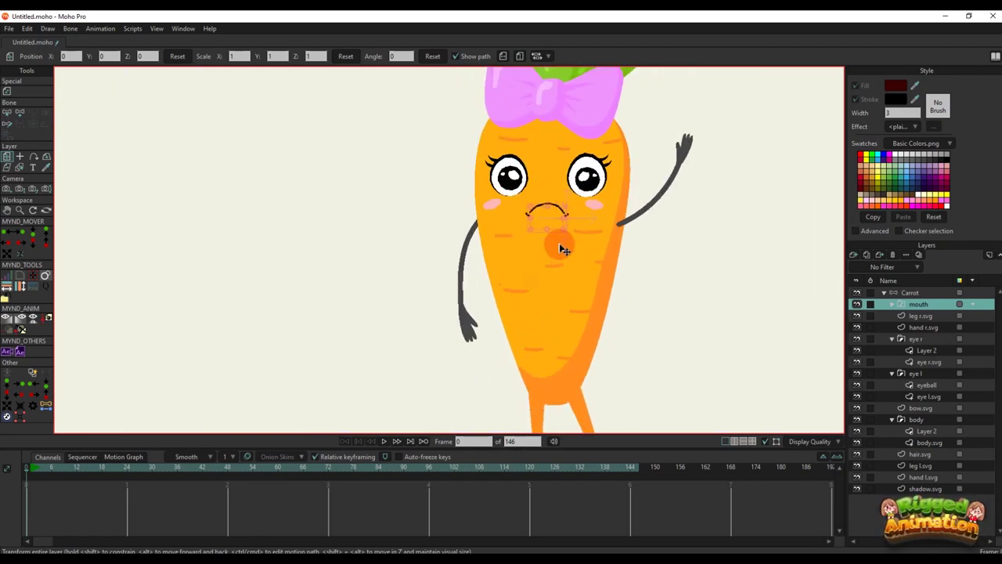
# Change the fill of the raised arm and its hand to black, sampled from the stroke color
pyautogui.scroll(2, 660, 190)
pyautogui.click(664, 186)
pyautogui.press('q')
pyautogui.click(692, 136)
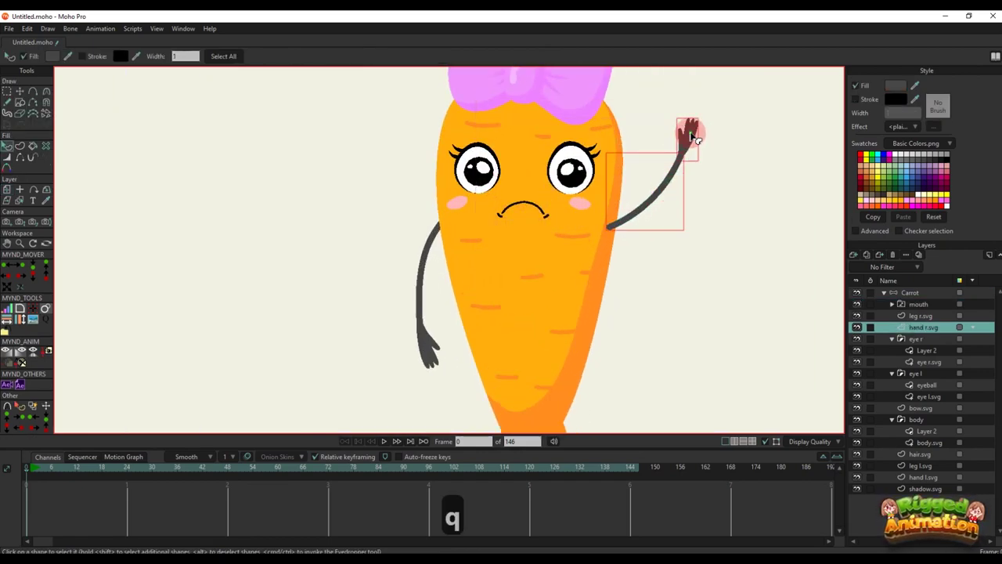
pyautogui.moveTo(915, 86); pyautogui.dragTo(897, 99)
pyautogui.click(784, 165)
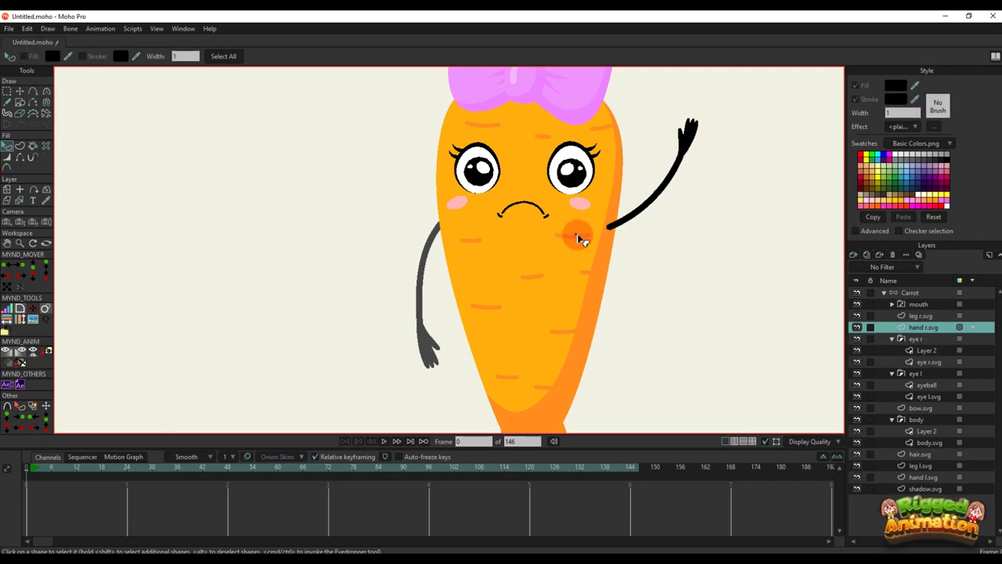
# Change the fill of the lowered arm and its hand to black, sampled from the stroke color
pyautogui.click(429, 355)
pyautogui.keyDown('shift'); pyautogui.click(443, 280); pyautogui.keyUp('shift')
pyautogui.click(872, 100)
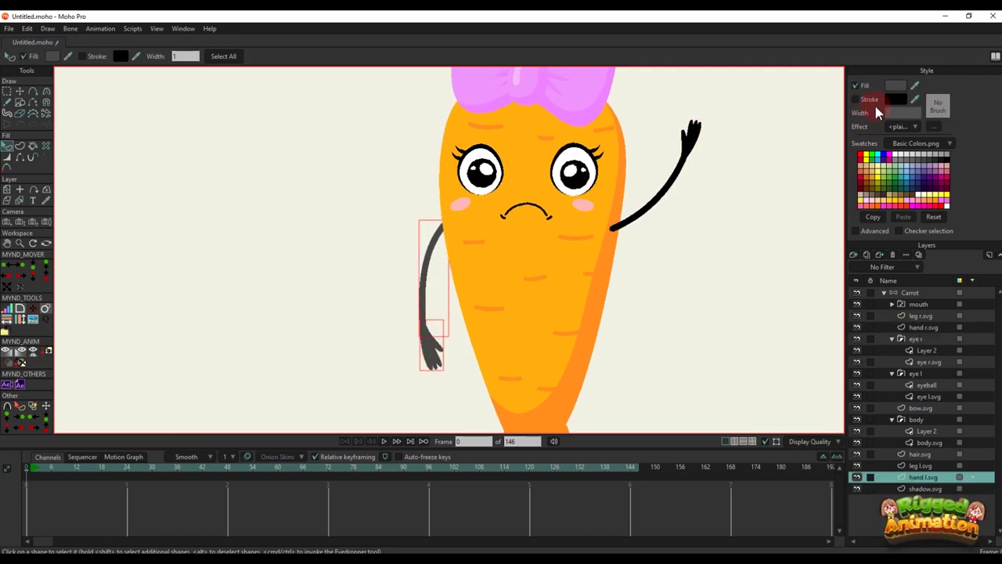
pyautogui.moveTo(908, 101); pyautogui.dragTo(898, 100)
pyautogui.click(778, 206)
pyautogui.scroll(-5, 565, 269)
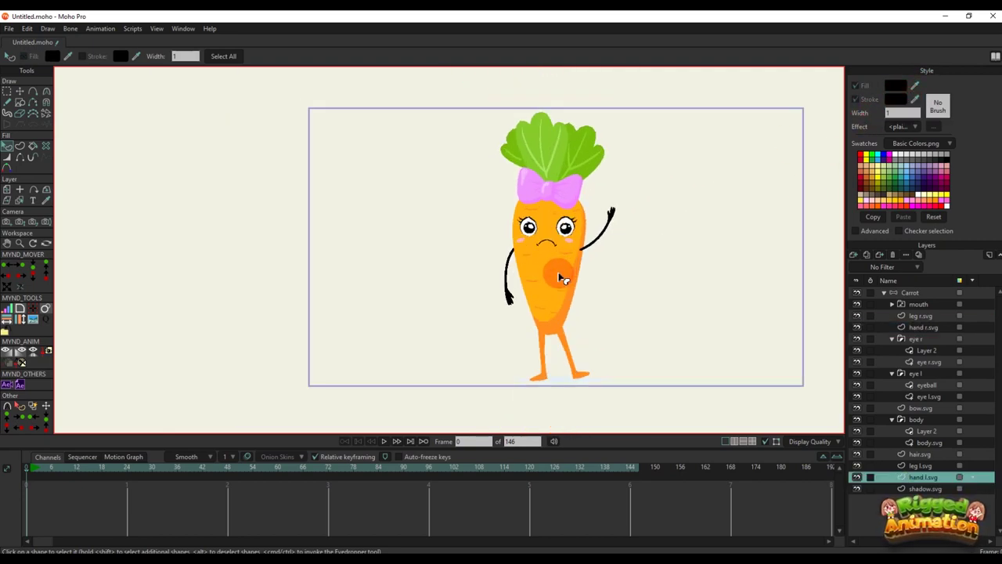
# Add a long horizontal root bone on the Carrot layer, starting at the hips and extending past the body
pyautogui.scroll(4, 560, 277)
pyautogui.press('a')
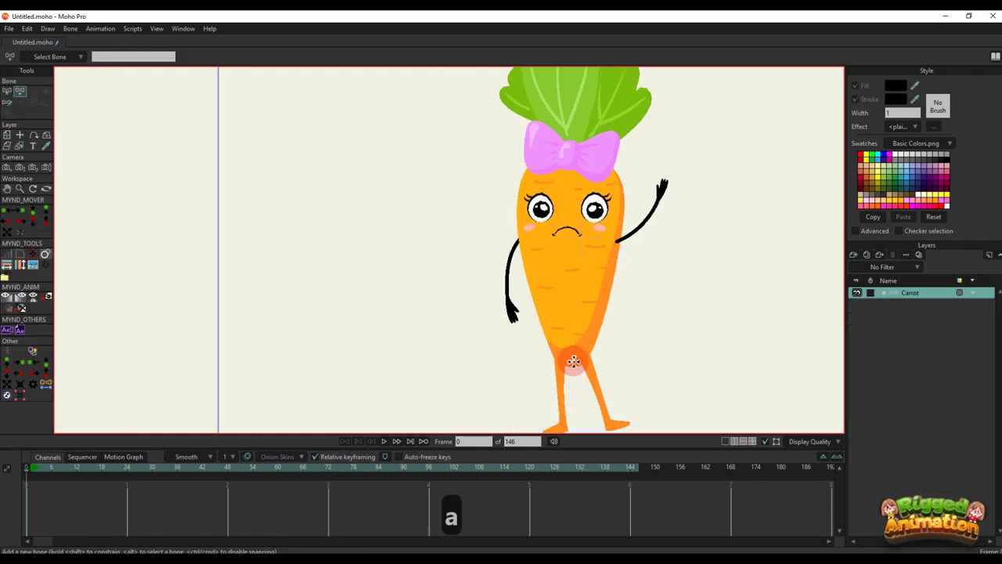
pyautogui.moveTo(574, 361); pyautogui.dragTo(764, 347)
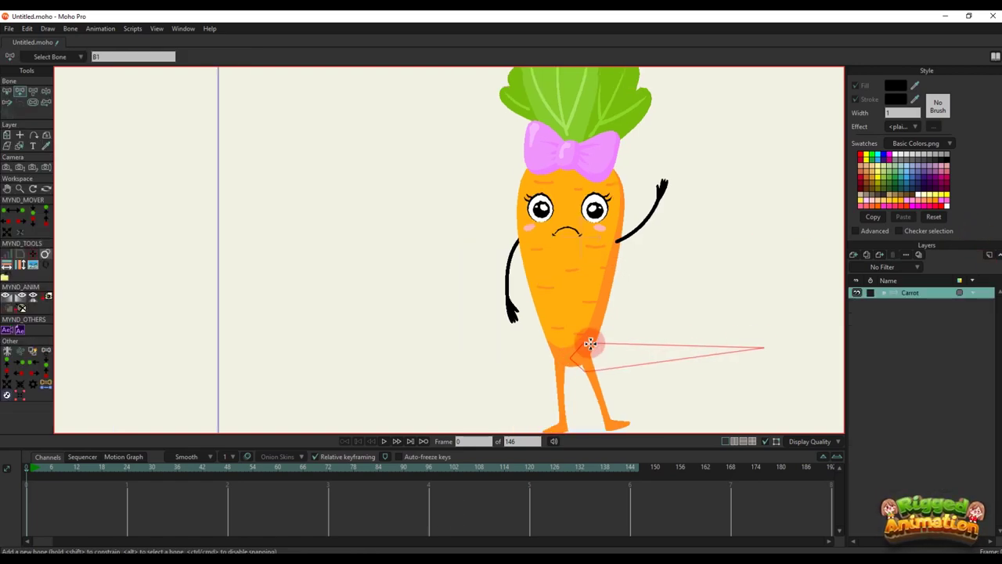
pyautogui.moveTo(592, 345); pyautogui.dragTo(592, 365)
# Add a chain of two body bones from the hips to the bow, a short bow bone and a bone through the leaves
pyautogui.moveTo(570, 377); pyautogui.dragTo(573, 190)
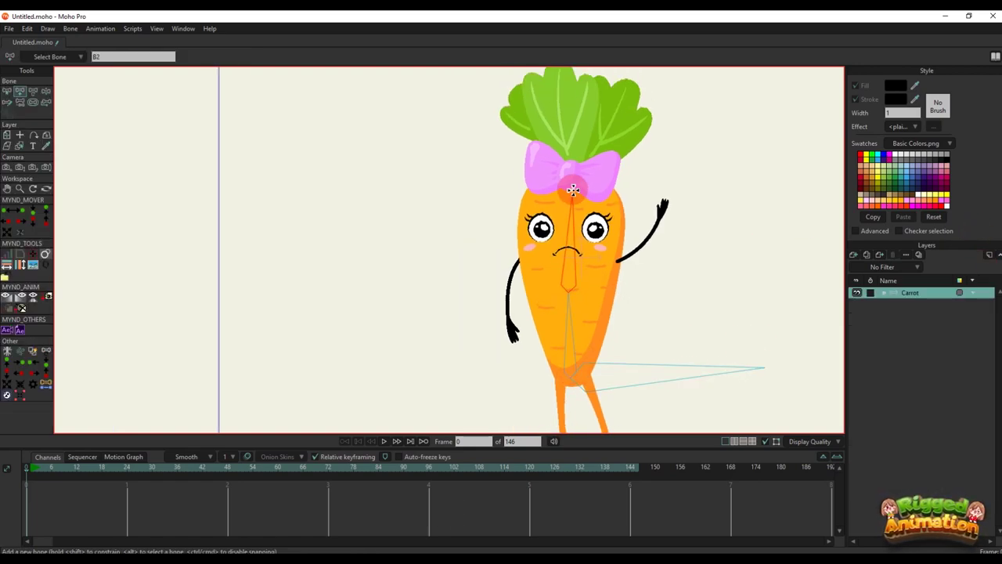
pyautogui.click(569, 188)
pyautogui.scroll(2, 569, 187)
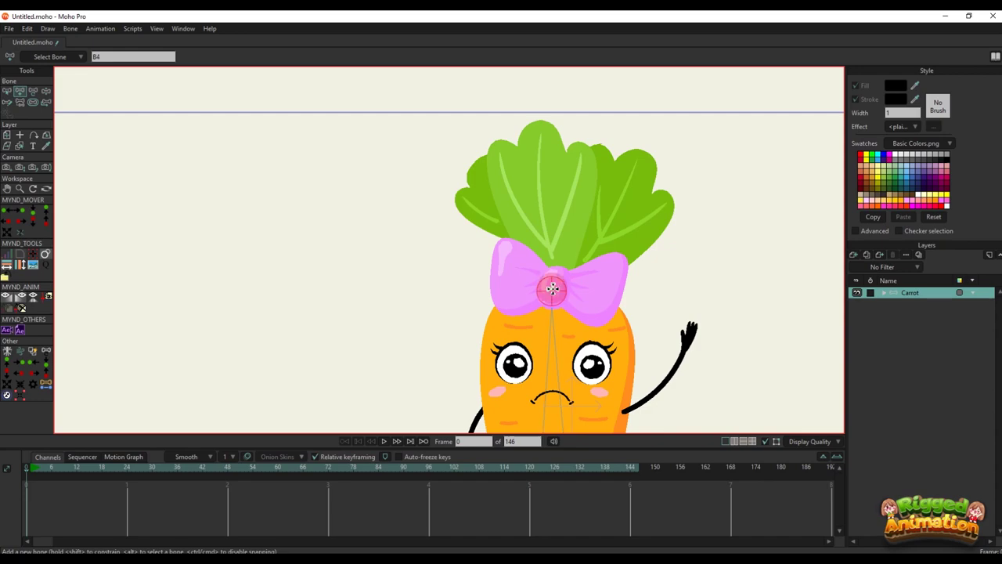
pyautogui.moveTo(552, 289); pyautogui.dragTo(544, 138)
pyautogui.scroll(-2, 548, 225)
pyautogui.scroll(1, 546, 225)
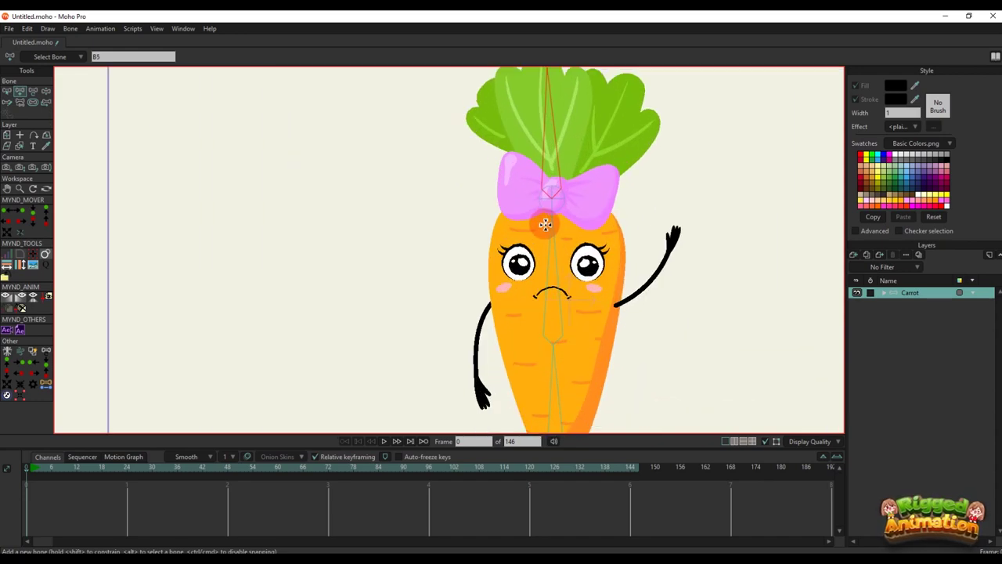
# Check the parent links between the root, body, bow and leaf bones
pyautogui.press('p')
pyautogui.moveTo(553, 222); pyautogui.dragTo(555, 198)
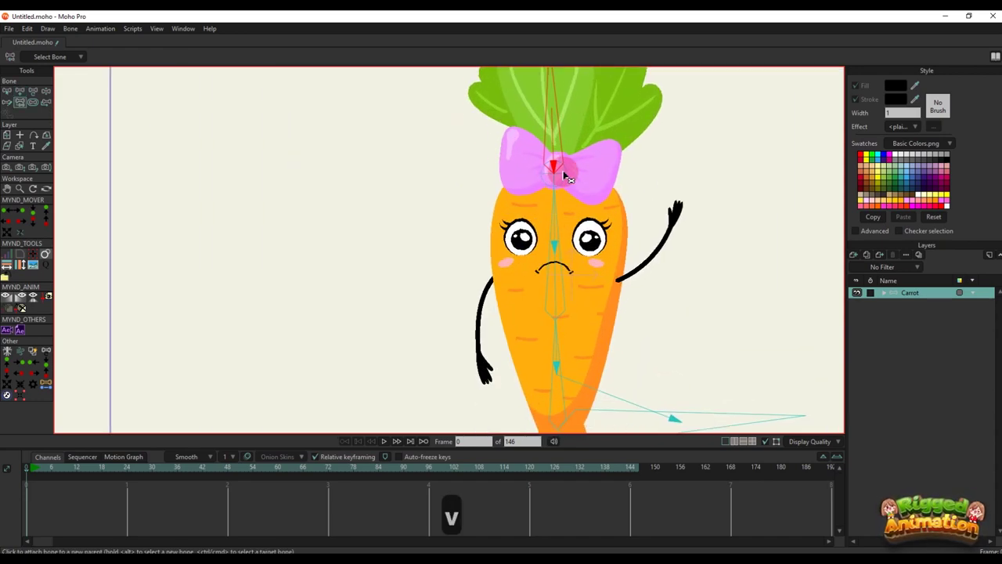
pyautogui.press('b')
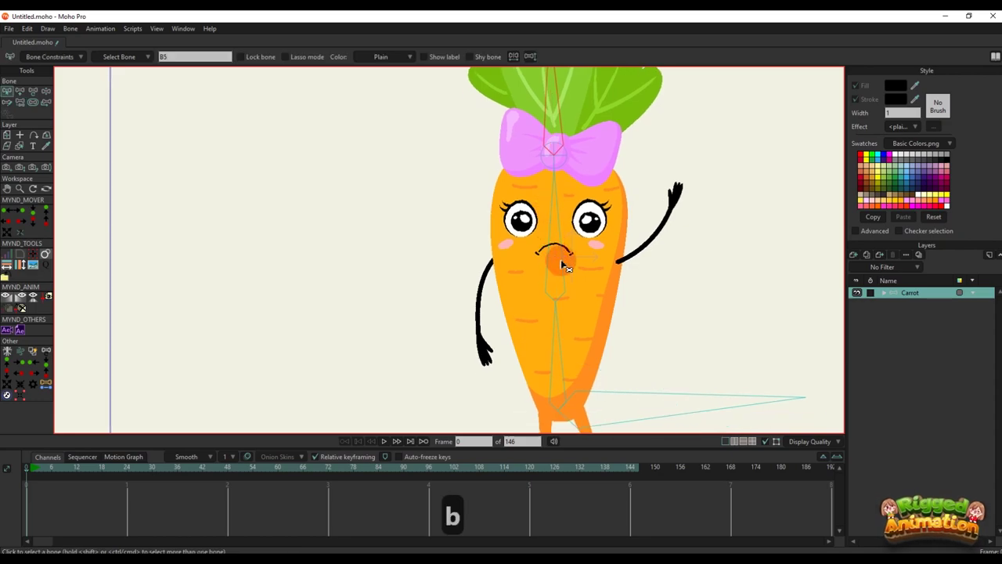
# Add a chain of three bones from shoulder to hand along the lowered arm, parented to the upper body bone
pyautogui.scroll(3, 500, 267)
pyautogui.press('a')
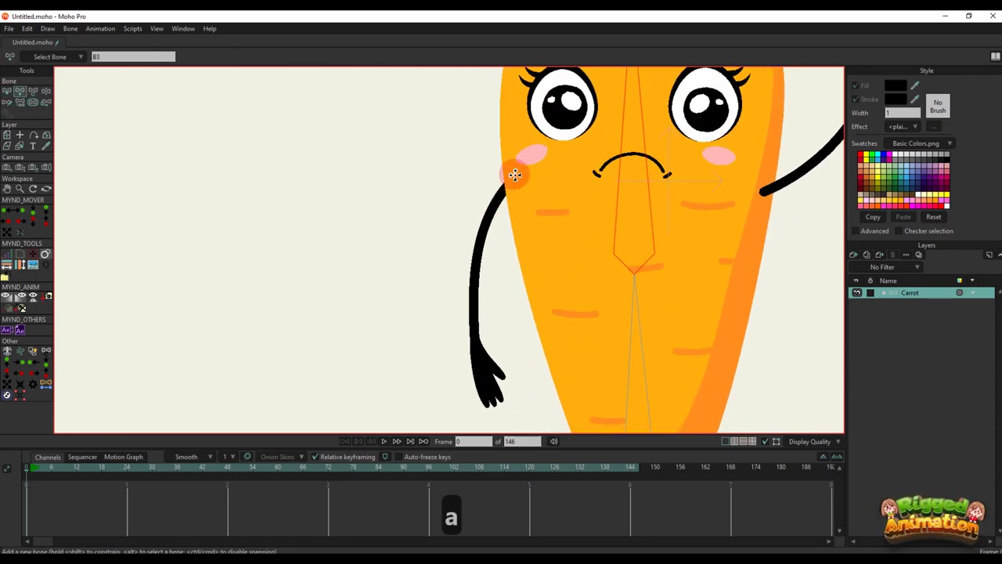
pyautogui.moveTo(511, 179)
pyautogui.mouseDown()
pyautogui.moveTo(475, 257)
pyautogui.moveTo(474, 338)
pyautogui.moveTo(486, 367)
pyautogui.mouseUp()
# Add a chain of three bones from shoulder to hand along the raised arm, parented to the upper body bone
pyautogui.press('b')
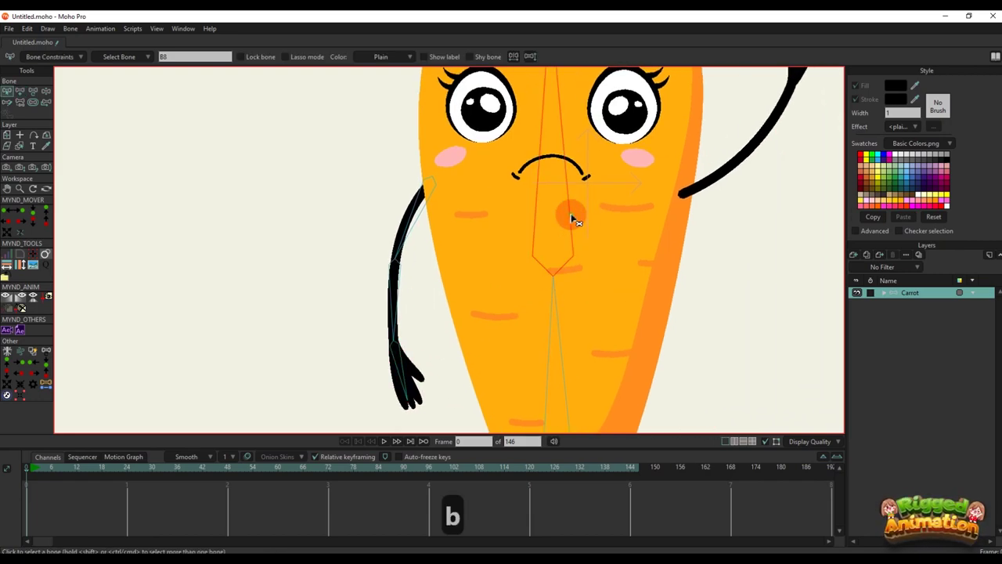
pyautogui.press('a')
pyautogui.moveTo(559, 320)
pyautogui.mouseDown()
pyautogui.moveTo(640, 271)
pyautogui.moveTo(630, 273)
pyautogui.moveTo(688, 161)
pyautogui.mouseUp()
pyautogui.scroll(-2, 610, 248)
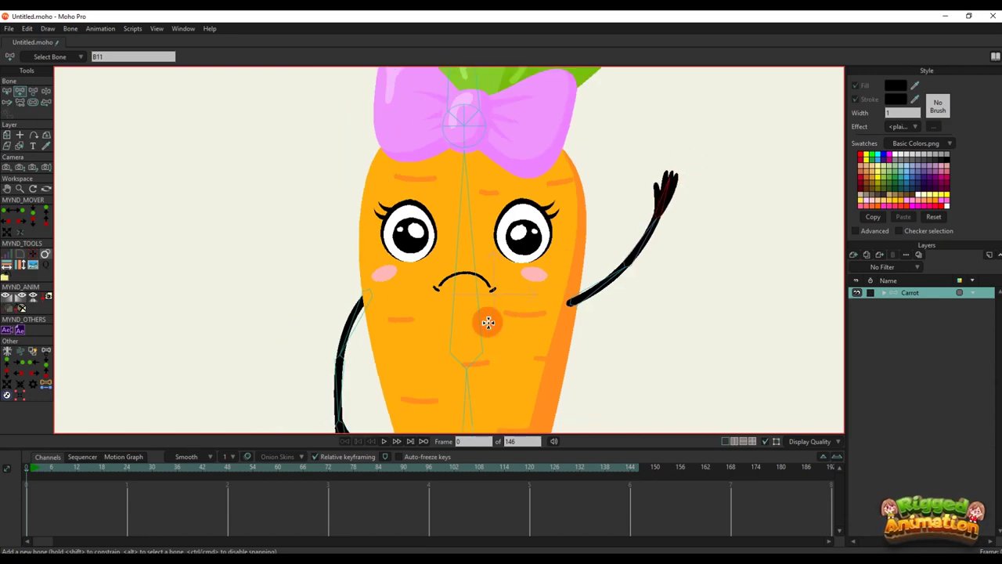
# Add a chain of three bones from hip to toe in the leg on the lowered-arm side, parented to the lower body bone
pyautogui.moveTo(488, 322); pyautogui.dragTo(559, 151)
pyautogui.press('b')
pyautogui.click(549, 291)
pyautogui.moveTo(544, 404); pyautogui.dragTo(540, 195)
pyautogui.press('a')
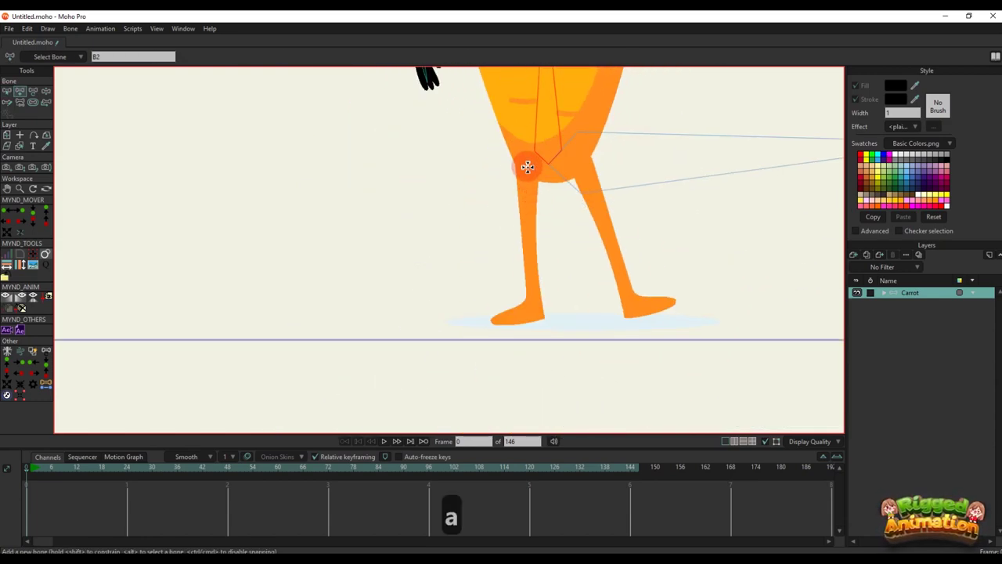
pyautogui.moveTo(528, 158); pyautogui.dragTo(497, 320)
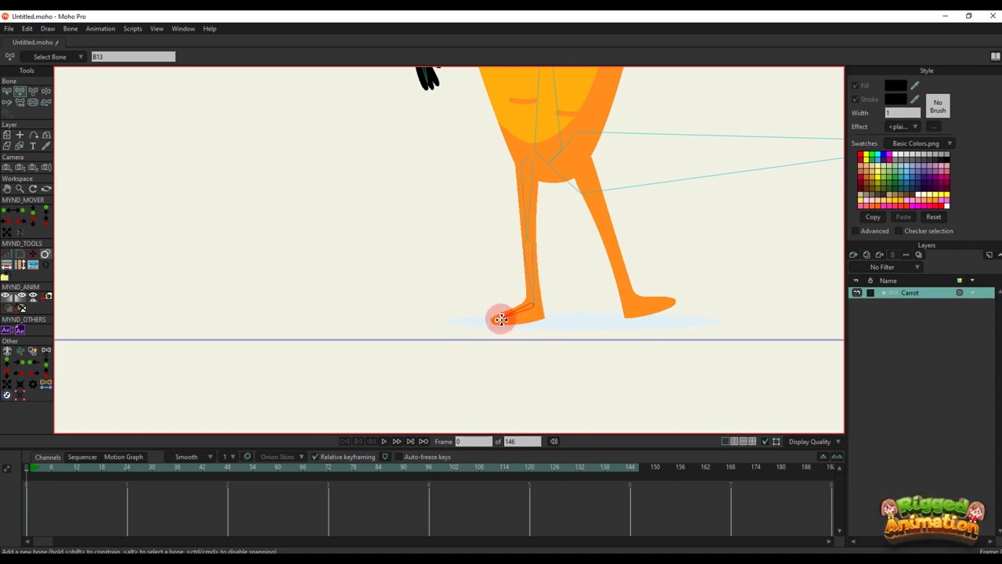
# Add a chain of three bones from hip to toe in the leg on the raised-arm side, parented to the lower body bone
pyautogui.press('b')
pyautogui.click(554, 168)
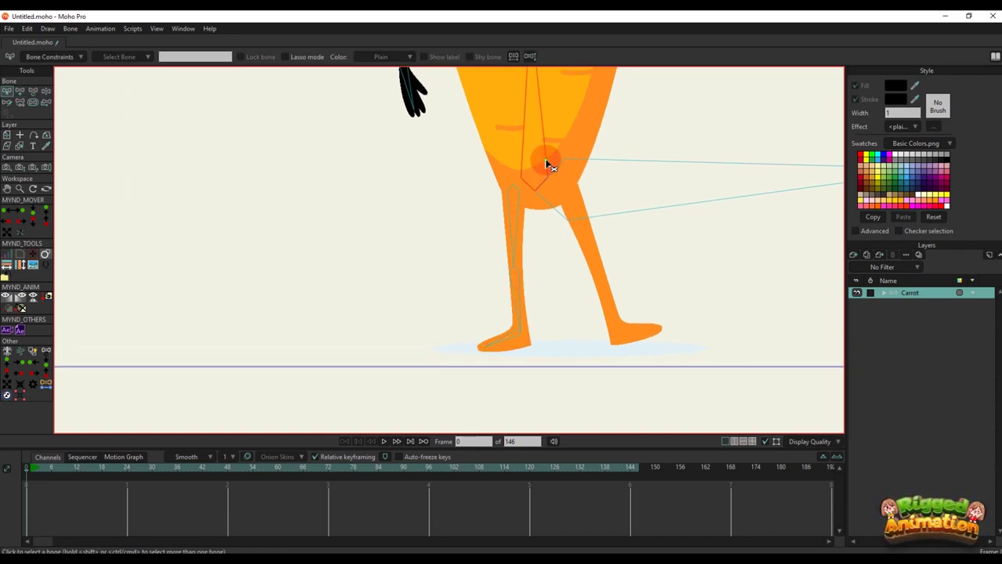
pyautogui.press('a')
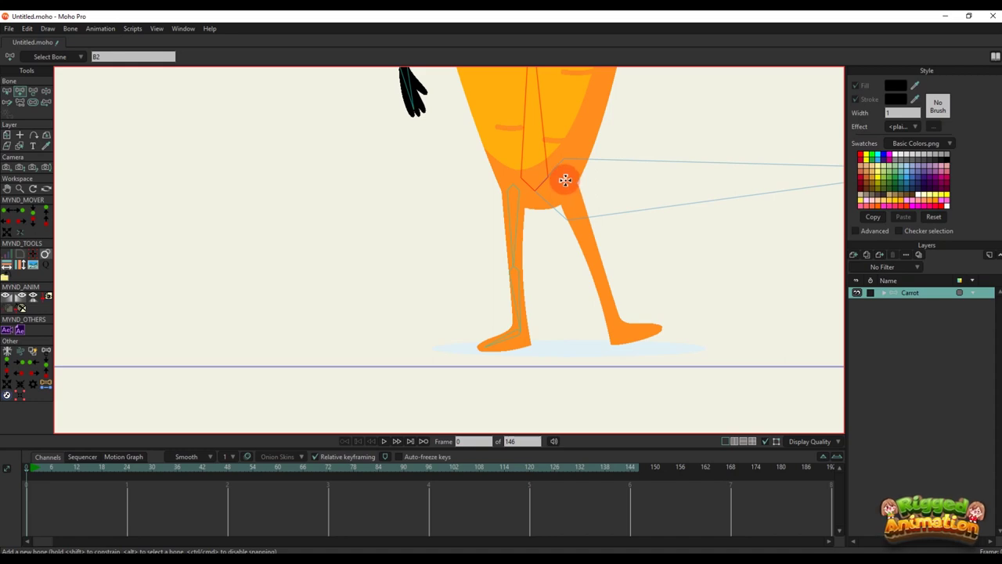
pyautogui.moveTo(565, 180); pyautogui.dragTo(656, 330)
pyautogui.scroll(-5, 522, 288)
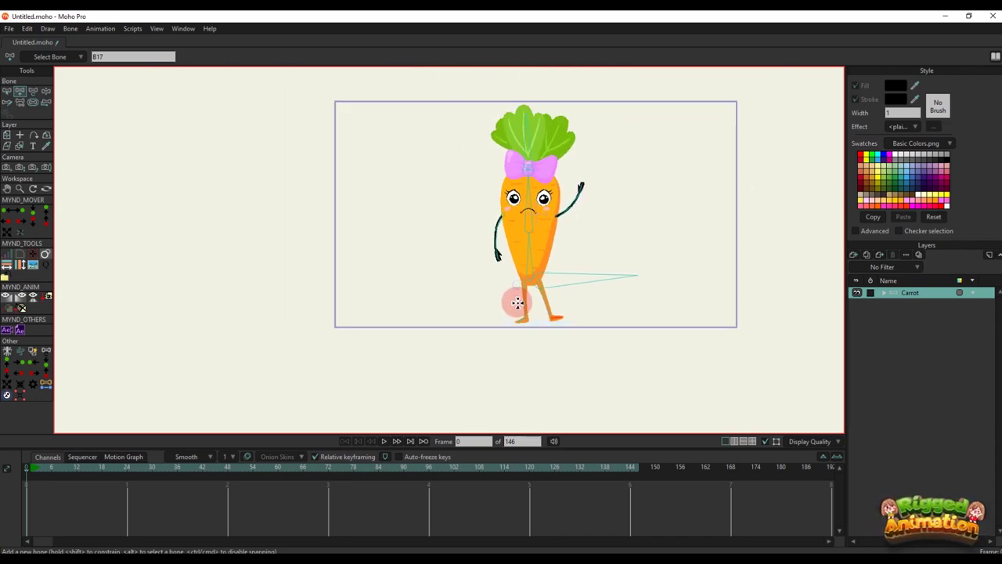
# Examine the completed bone rig over the whole carrot character, from leaves and arms down to the legs
pyautogui.scroll(6, 522, 288)
pyautogui.press('b')
pyautogui.press('b')
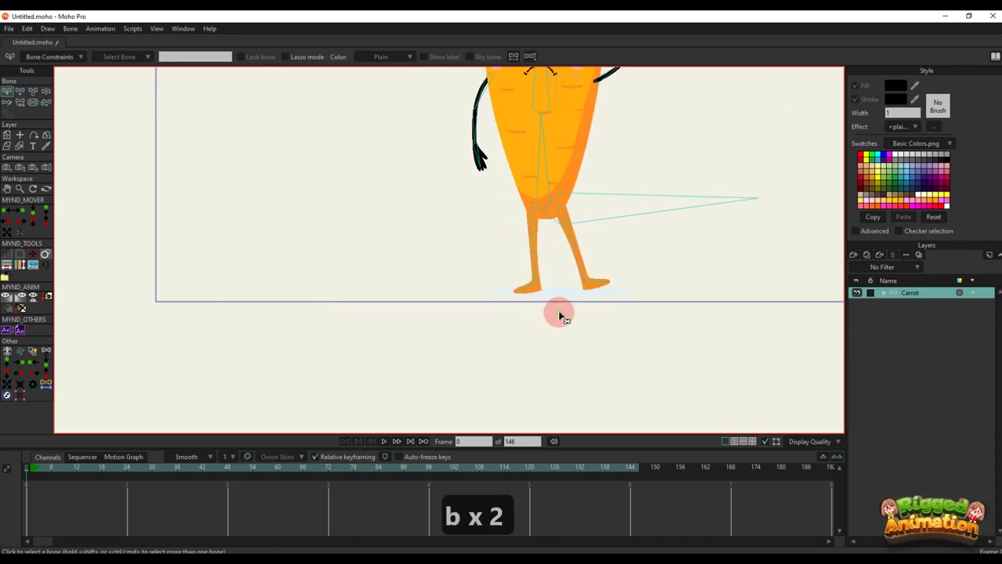
pyautogui.scroll(1, 552, 301)
pyautogui.press('a')
pyautogui.scroll(-4, 548, 285)
pyautogui.press('b')
pyautogui.moveTo(656, 314); pyautogui.dragTo(448, 67)
pyautogui.scroll(-2, 517, 286)
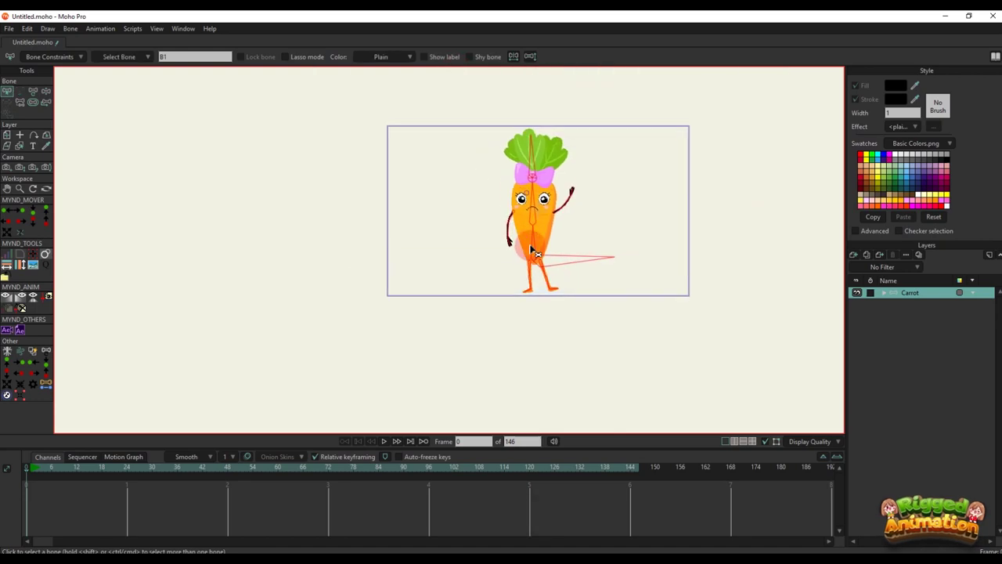
pyautogui.scroll(2, 525, 219)
pyautogui.press('s')
pyautogui.scroll(3, 486, 271)
pyautogui.scroll(-2, 501, 259)
pyautogui.press('b')
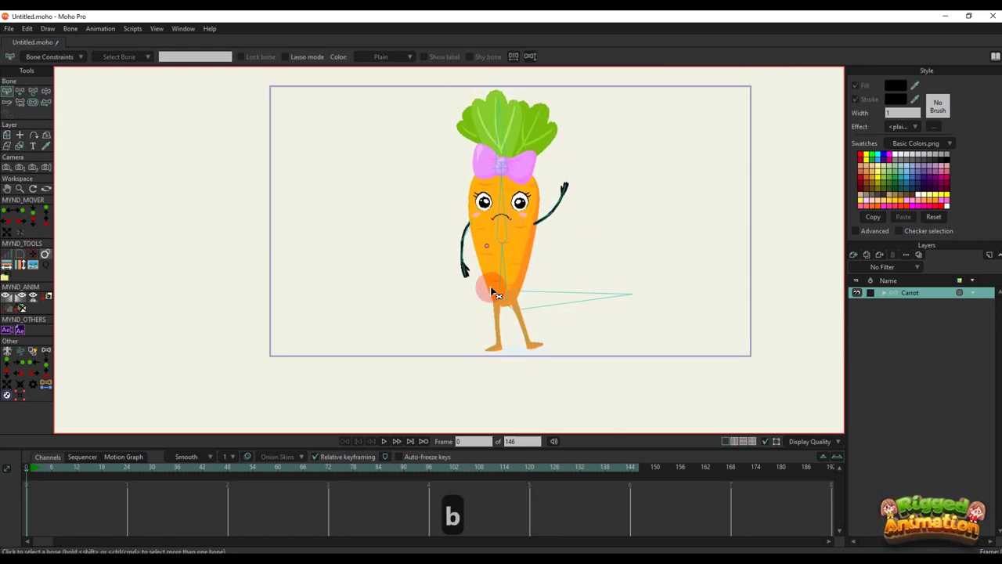
pyautogui.scroll(4, 514, 269)
pyautogui.scroll(-3, 513, 267)
pyautogui.scroll(4, 564, 213)
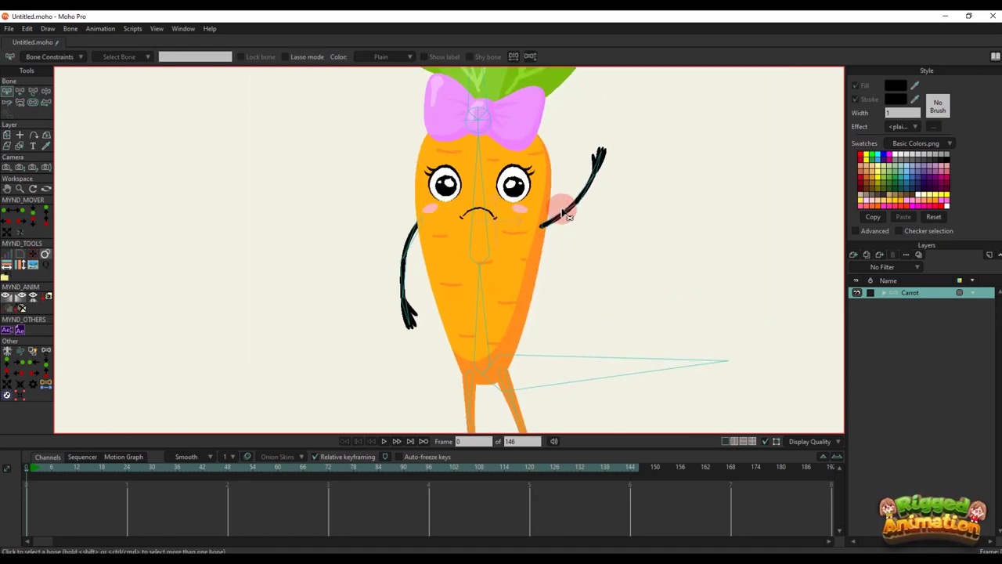
# Bind the lower-half points of Layer 2 in the body group to the lower body bone
pyautogui.keyDown('ctrl'); pyautogui.keyDown('alt'); pyautogui.click(496, 294); pyautogui.keyUp('alt'); pyautogui.keyUp('ctrl')
pyautogui.scroll(2, 484, 312)
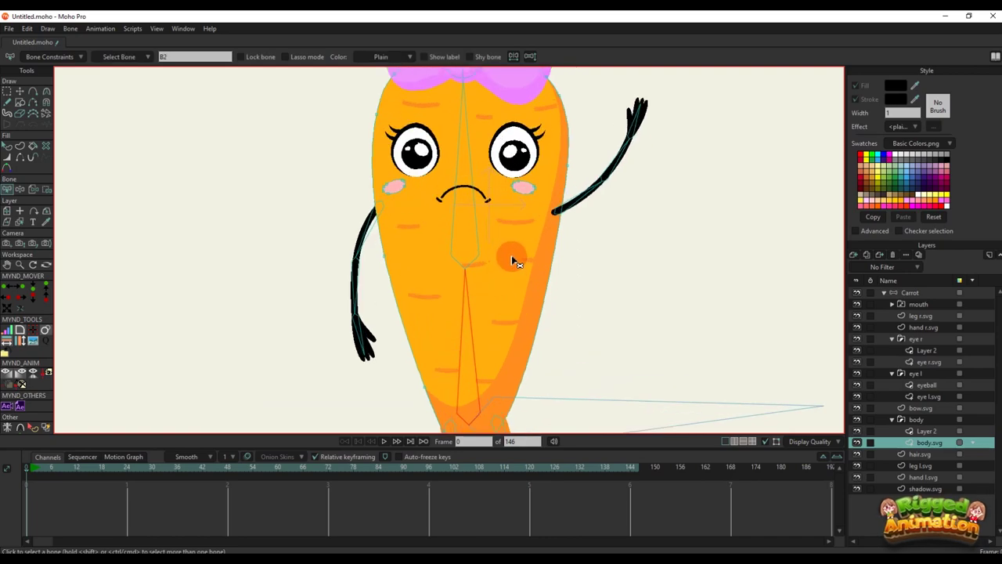
pyautogui.scroll(2, 512, 259)
pyautogui.press('a')
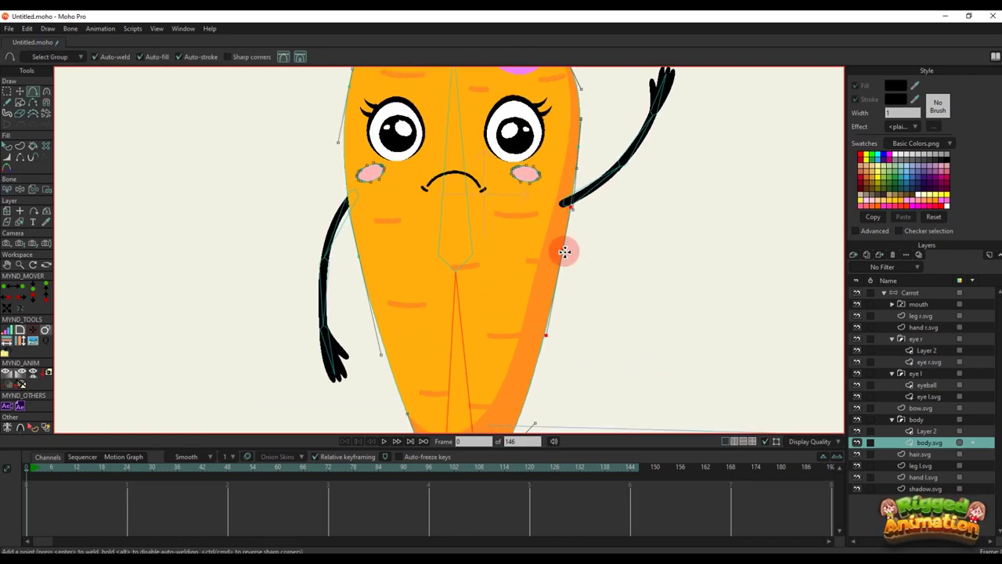
pyautogui.keyDown('ctrl'); pyautogui.keyDown('alt'); pyautogui.click(548, 269); pyautogui.keyUp('alt'); pyautogui.keyUp('ctrl')
pyautogui.scroll(-3, 548, 269)
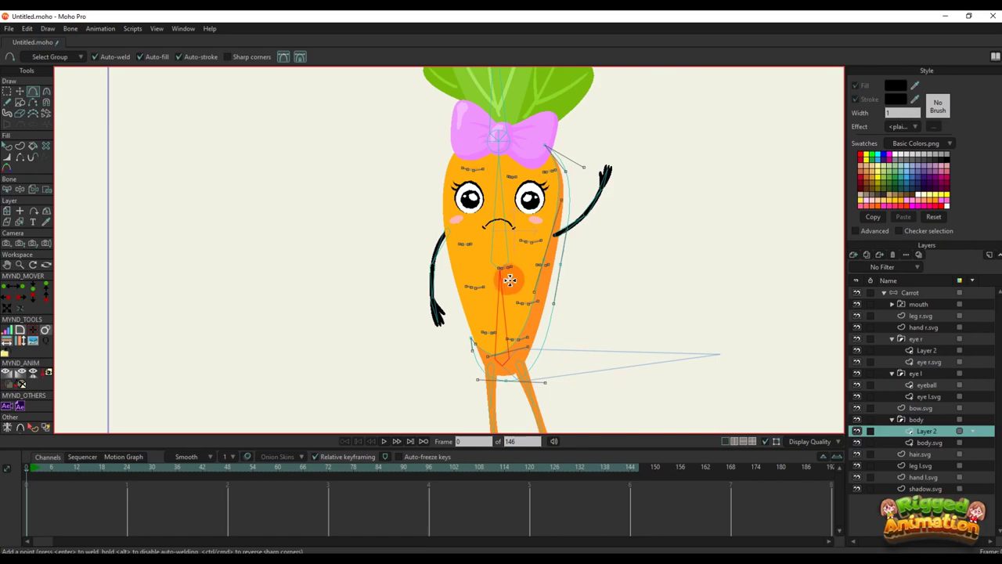
pyautogui.scroll(-1, 505, 282)
pyautogui.moveTo(501, 287); pyautogui.dragTo(507, 271)
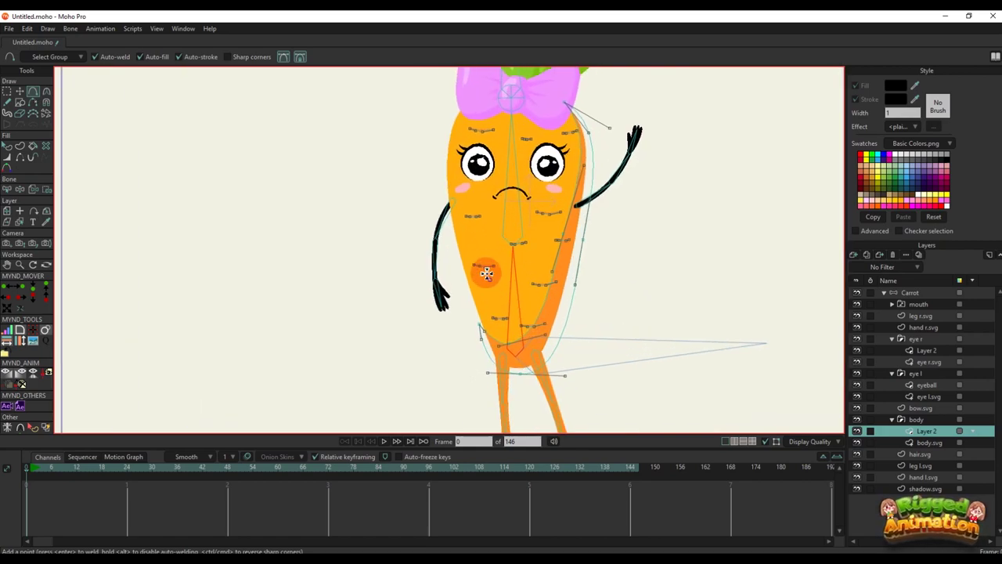
pyautogui.press('i')
pyautogui.moveTo(433, 225); pyautogui.dragTo(653, 367)
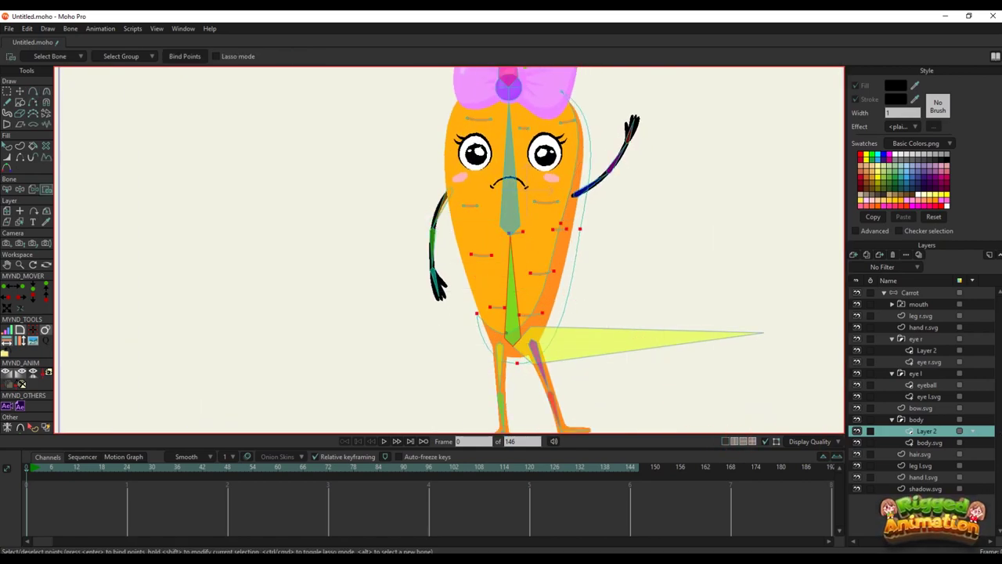
pyautogui.moveTo(517, 197); pyautogui.dragTo(487, 242)
pyautogui.press('v')
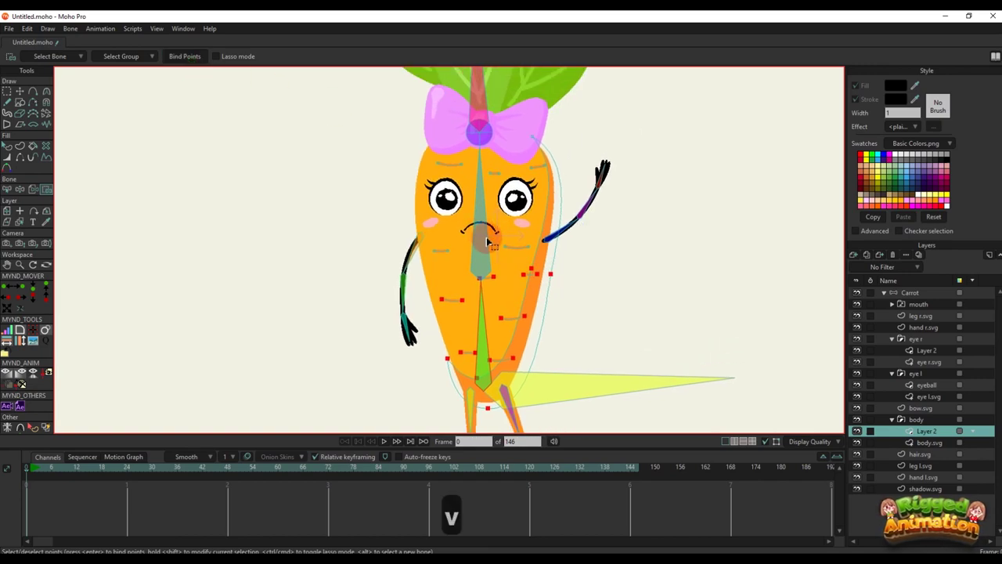
# Bind the upper-half points of the body group's Layer 2 to the upper body bone
pyautogui.scroll(-2, 492, 245)
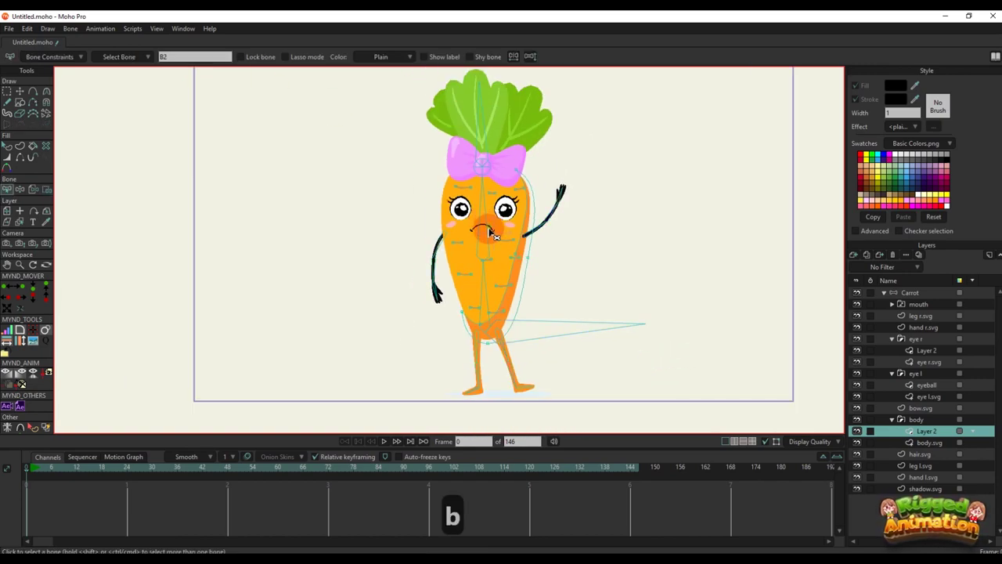
pyautogui.press('i')
pyautogui.moveTo(405, 144); pyautogui.dragTo(566, 275)
pyautogui.click(179, 55)
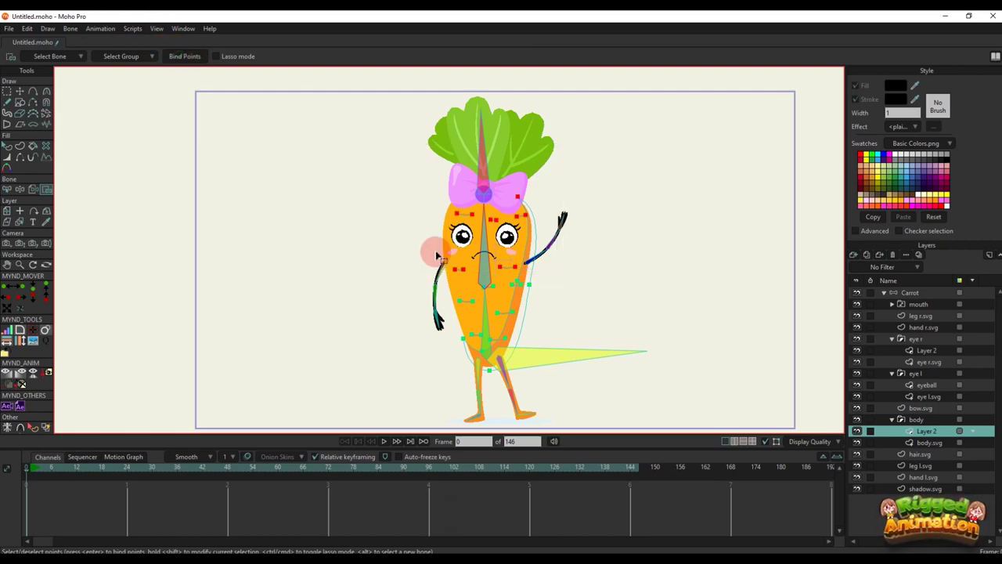
# Bind the lower outline points of the body.svg layer to the lower body bone
pyautogui.scroll(2, 461, 296)
pyautogui.keyDown('alt'); pyautogui.rightClick(486, 277); pyautogui.keyUp('alt')
pyautogui.press('b')
pyautogui.click(487, 311)
pyautogui.moveTo(487, 309); pyautogui.dragTo(484, 266)
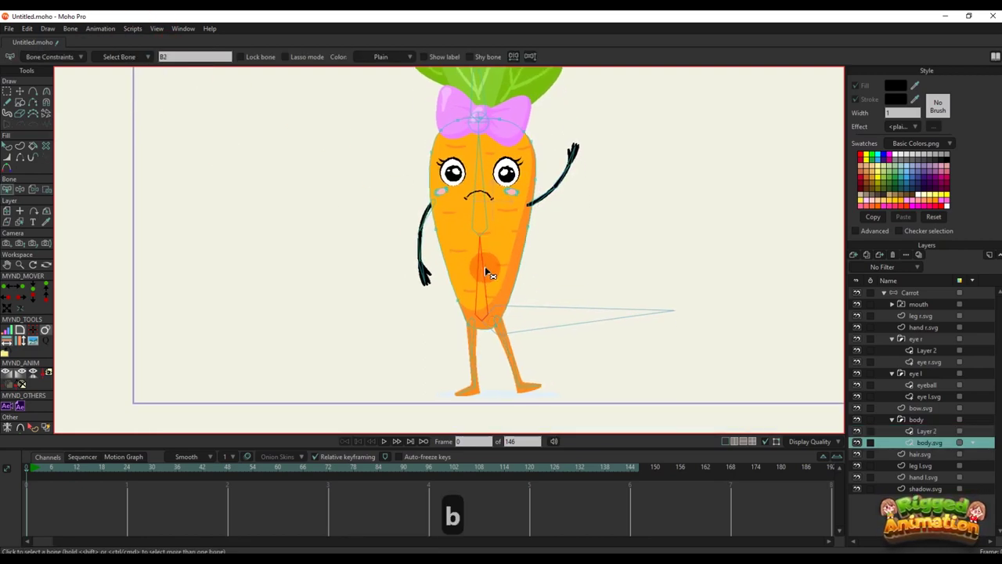
pyautogui.press('i')
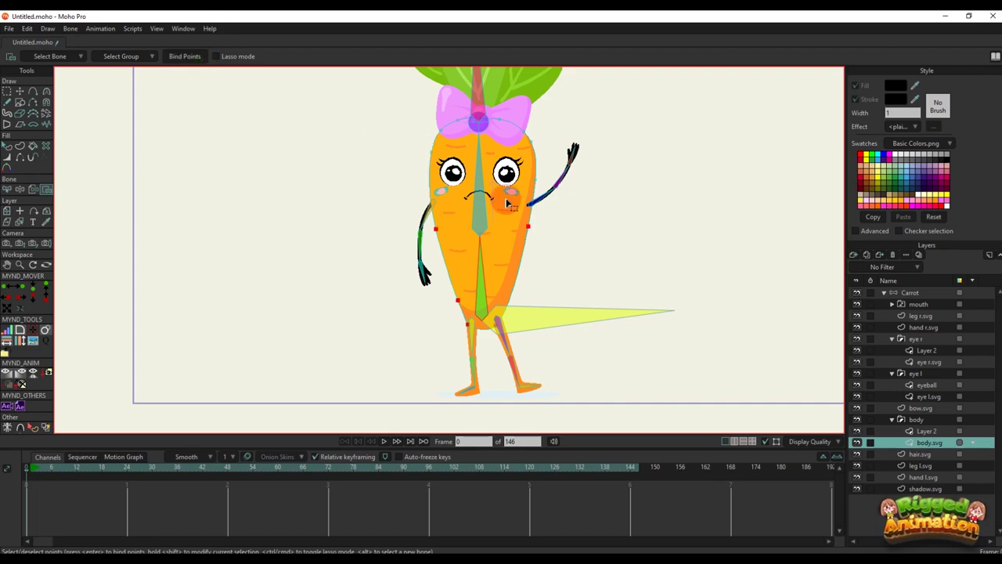
pyautogui.press('v')
# Bind the upper outline and cheek points of the body.svg layer to the upper body bone
pyautogui.press('b')
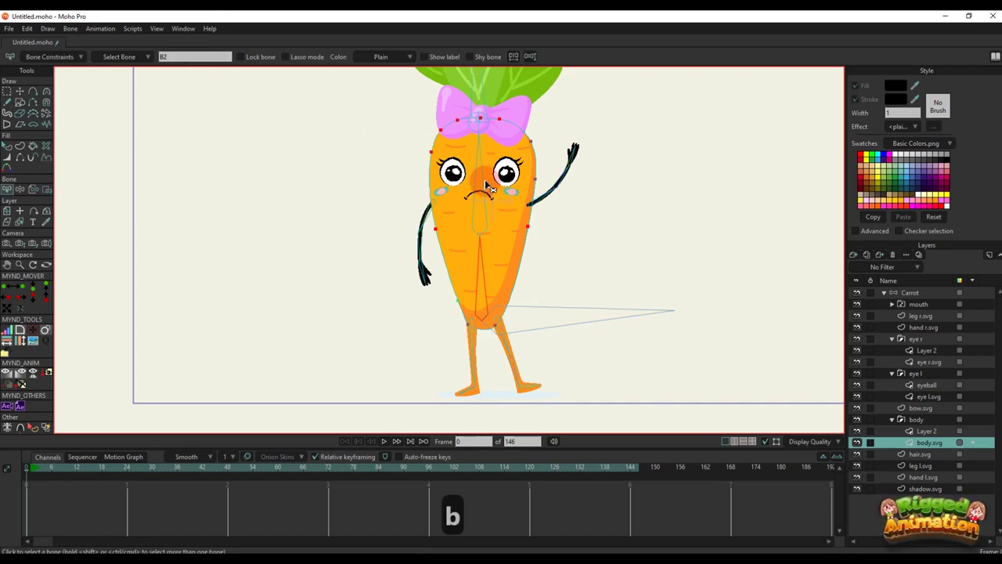
pyautogui.press('i')
pyautogui.moveTo(394, 123); pyautogui.dragTo(602, 230)
pyautogui.click(190, 59)
pyautogui.scroll(-1, 523, 196)
pyautogui.scroll(4, 525, 180)
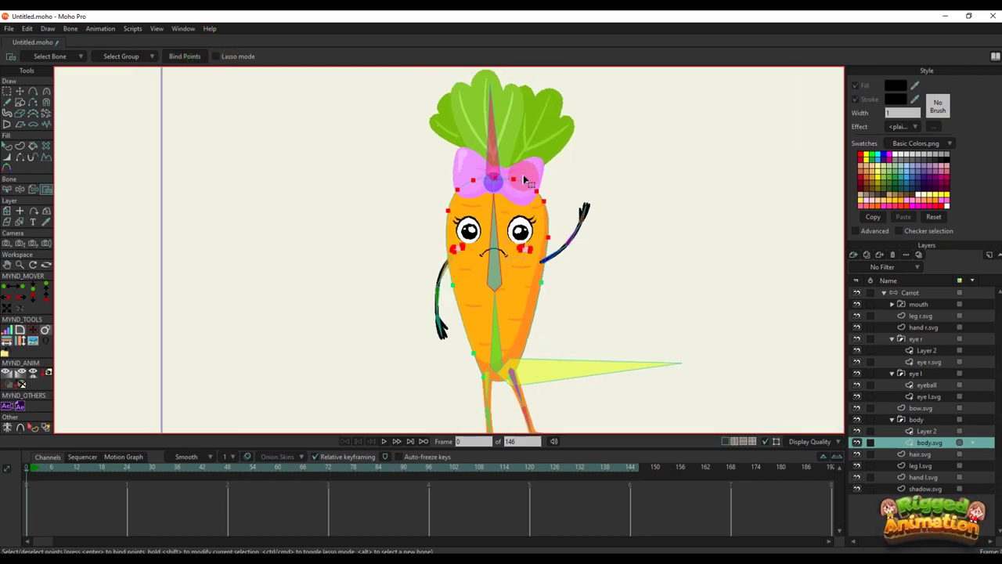
# Bind all points of the bow.svg layer to the round bone at the bow's centre
pyautogui.keyDown('alt'); pyautogui.rightClick(512, 181); pyautogui.keyUp('alt')
pyautogui.press('b')
pyautogui.scroll(3, 492, 196)
pyautogui.click(492, 196)
pyautogui.scroll(-4, 492, 196)
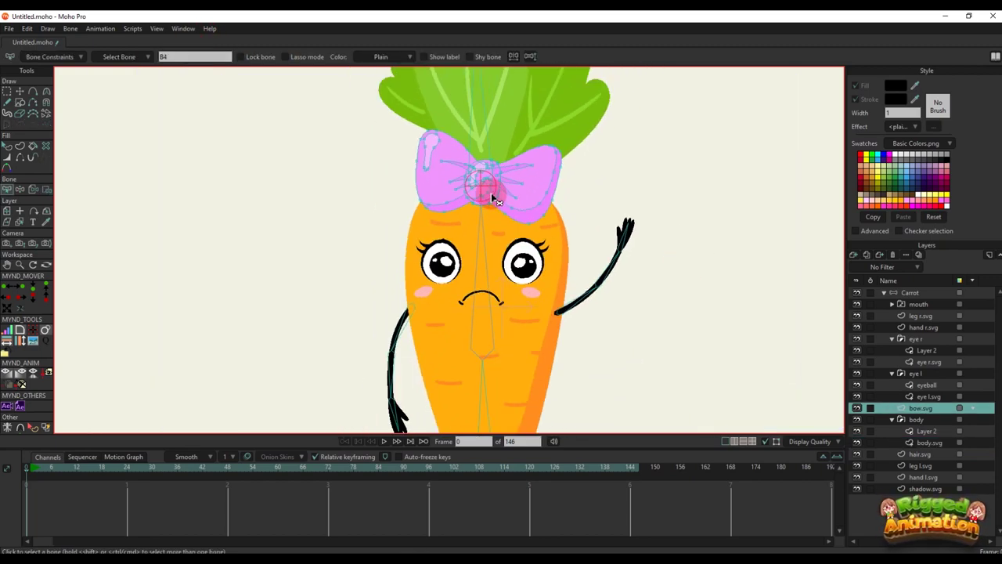
pyautogui.moveTo(493, 196); pyautogui.dragTo(501, 231)
pyautogui.press('i')
pyautogui.moveTo(390, 141); pyautogui.dragTo(641, 276)
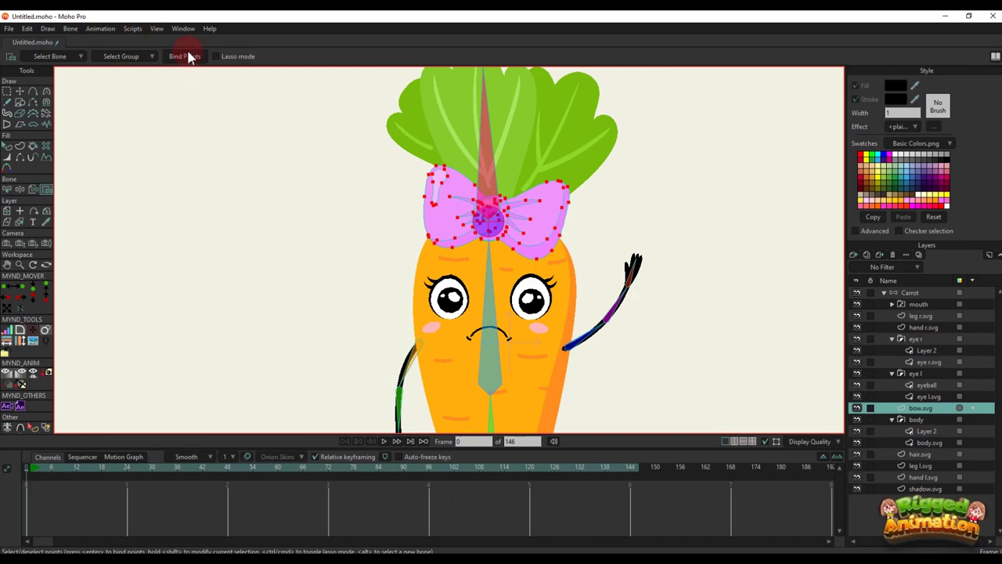
# Bind the hair.svg points that lie behind the bow to the round bow bone
pyautogui.keyDown('ctrl'); pyautogui.keyDown('alt'); pyautogui.click(516, 173); pyautogui.keyUp('alt'); pyautogui.keyUp('ctrl')
pyautogui.scroll(-2, 501, 196)
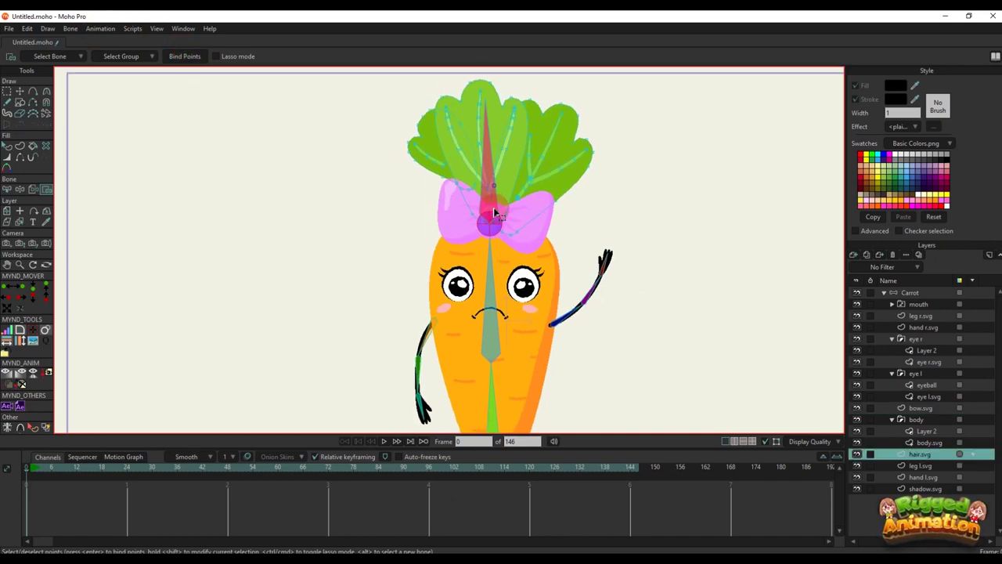
pyautogui.scroll(1, 482, 213)
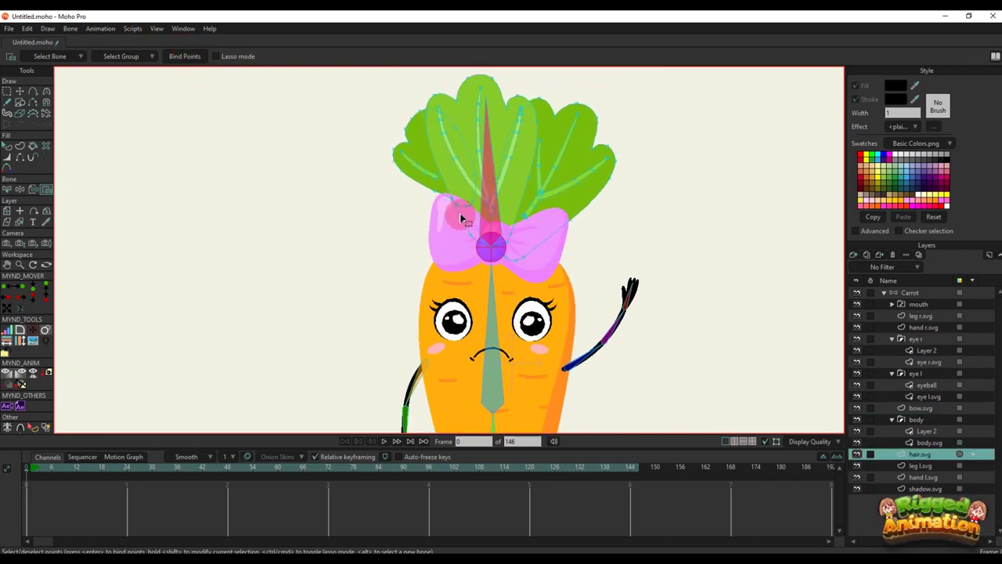
pyautogui.moveTo(457, 221); pyautogui.dragTo(522, 284)
pyautogui.scroll(-2, 470, 181)
# Bind the remaining leaf points of the hair.svg layer to the leaf bone
pyautogui.click(399, 128)
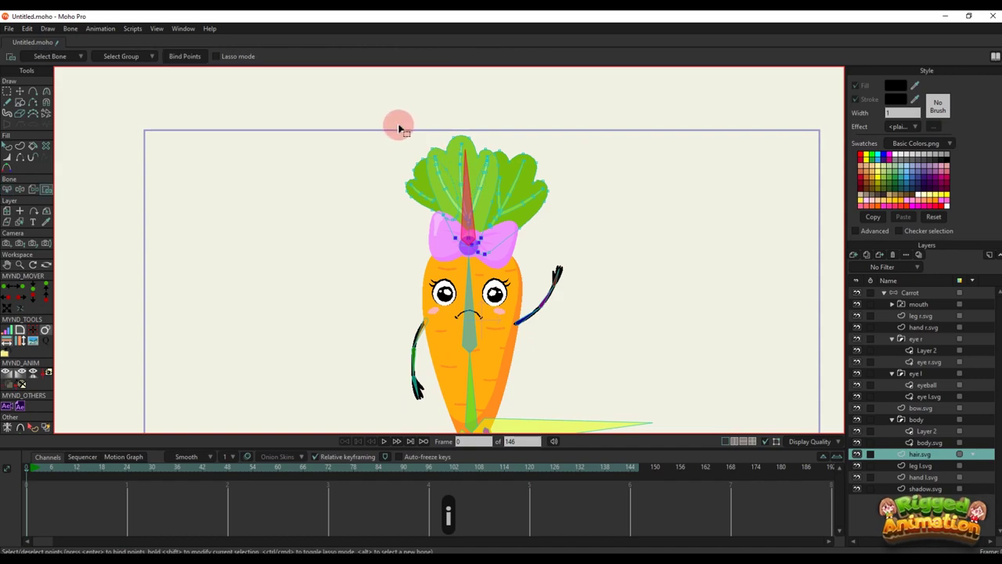
pyautogui.moveTo(399, 128); pyautogui.dragTo(571, 231)
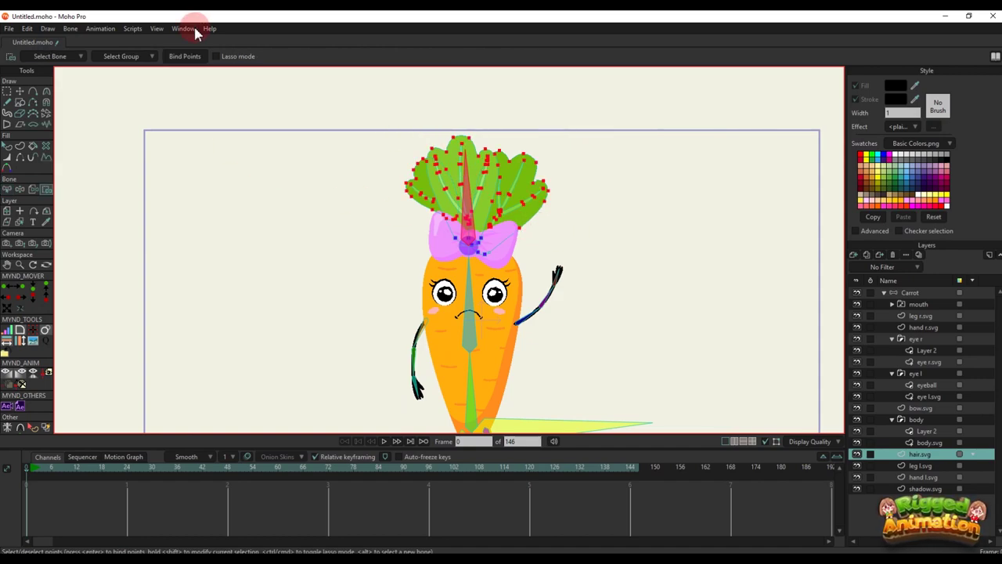
pyautogui.click(184, 56)
# Collapse the body, eye r and eye l groups in the Carrot layer
pyautogui.scroll(2, 459, 340)
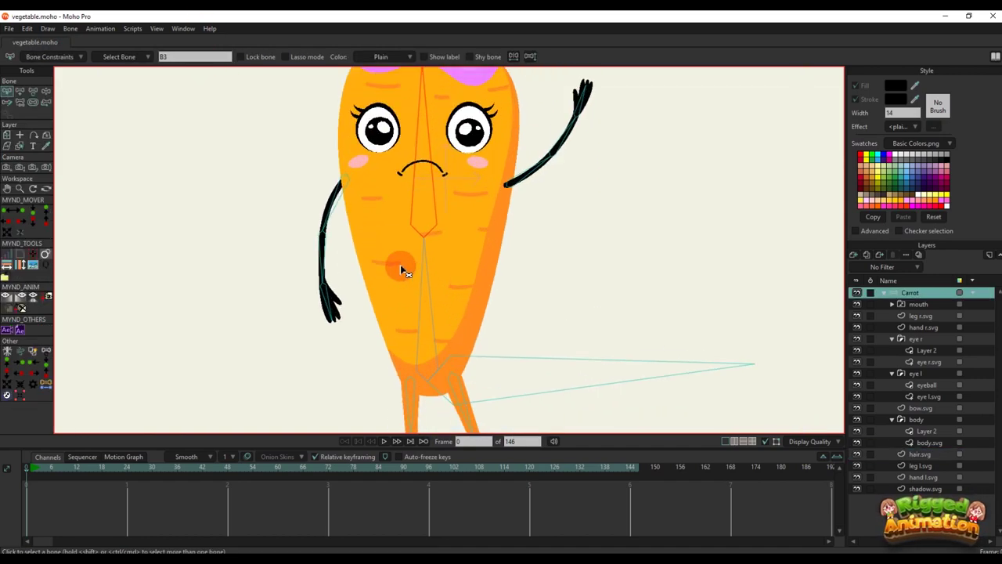
pyautogui.scroll(2, 379, 250)
pyautogui.scroll(-2, 366, 239)
pyautogui.moveTo(368, 240); pyautogui.dragTo(692, 340)
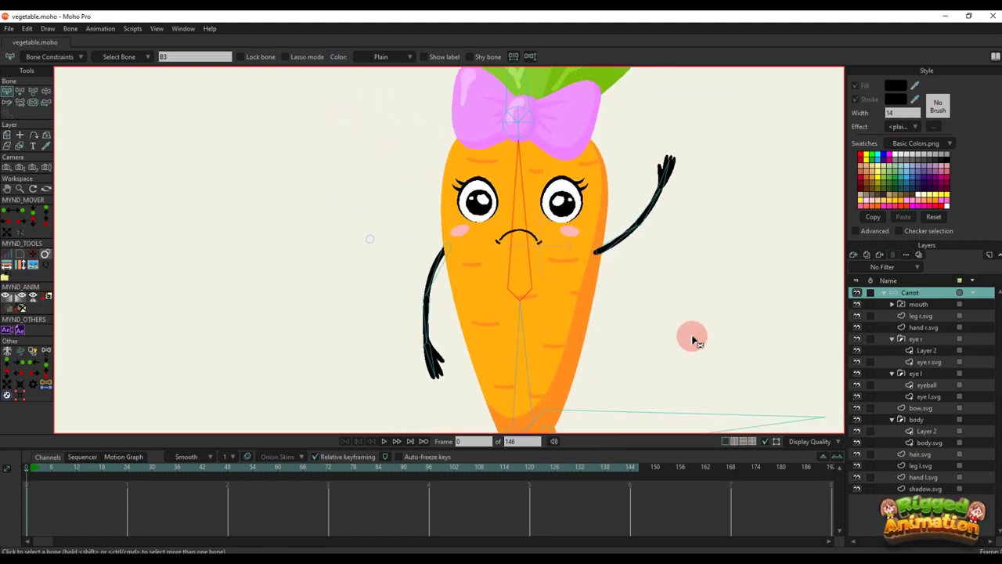
pyautogui.click(892, 419)
pyautogui.click(892, 339)
pyautogui.click(892, 350)
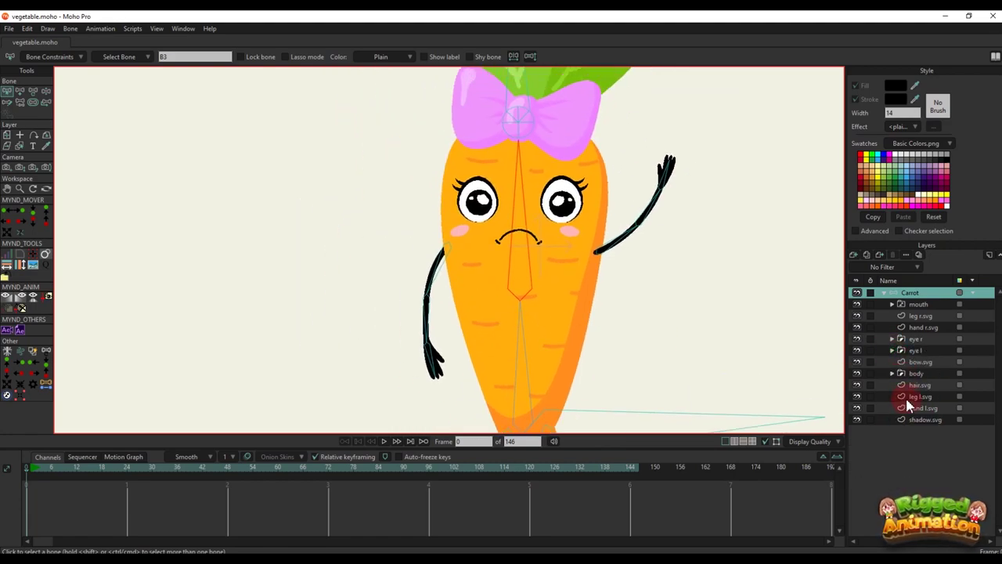
# Add a vector layer above hand l.svg and place it in a new group named "hand l"
pyautogui.click(928, 408)
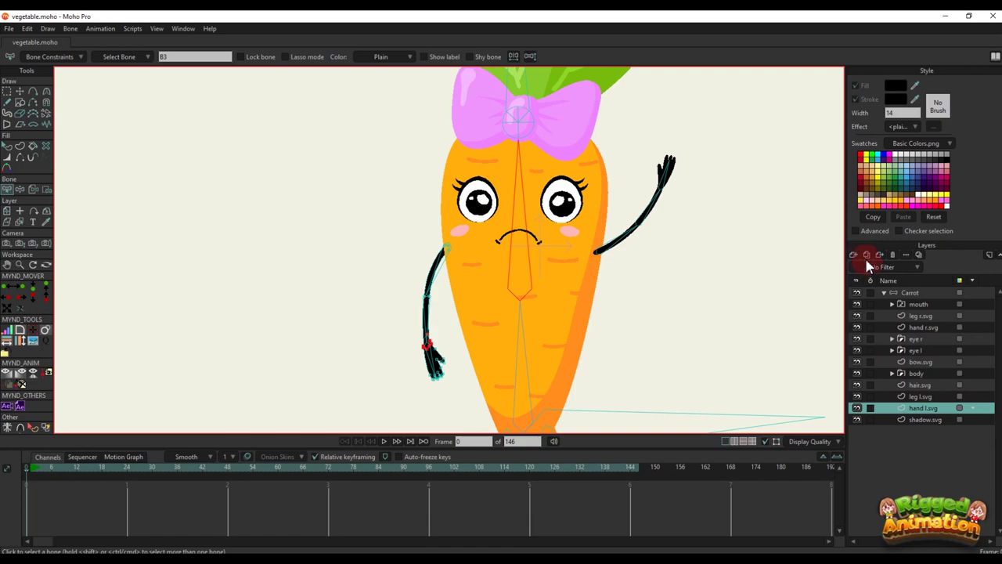
pyautogui.click(855, 255)
pyautogui.click(866, 269)
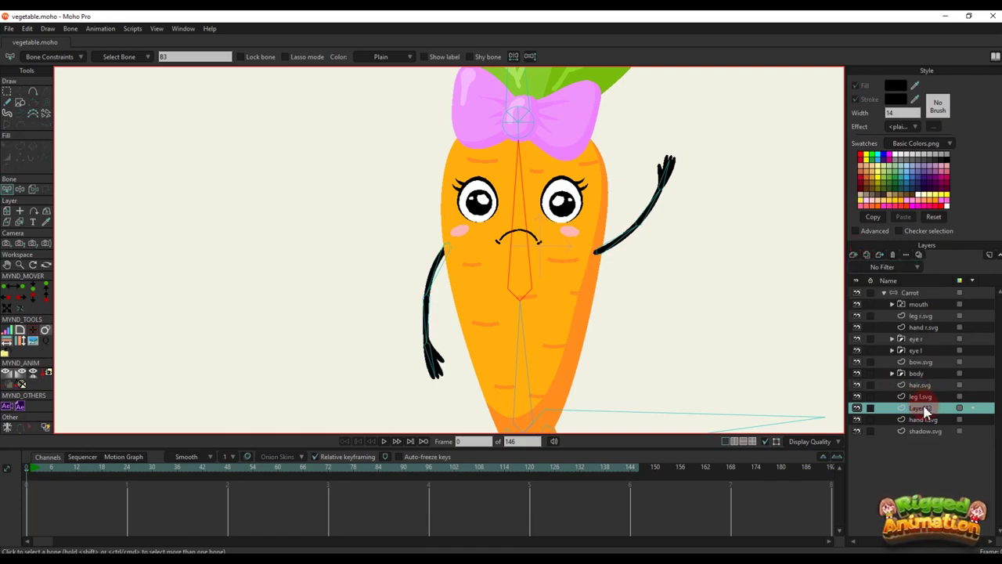
pyautogui.rightClick(924, 408)
pyautogui.click(949, 456)
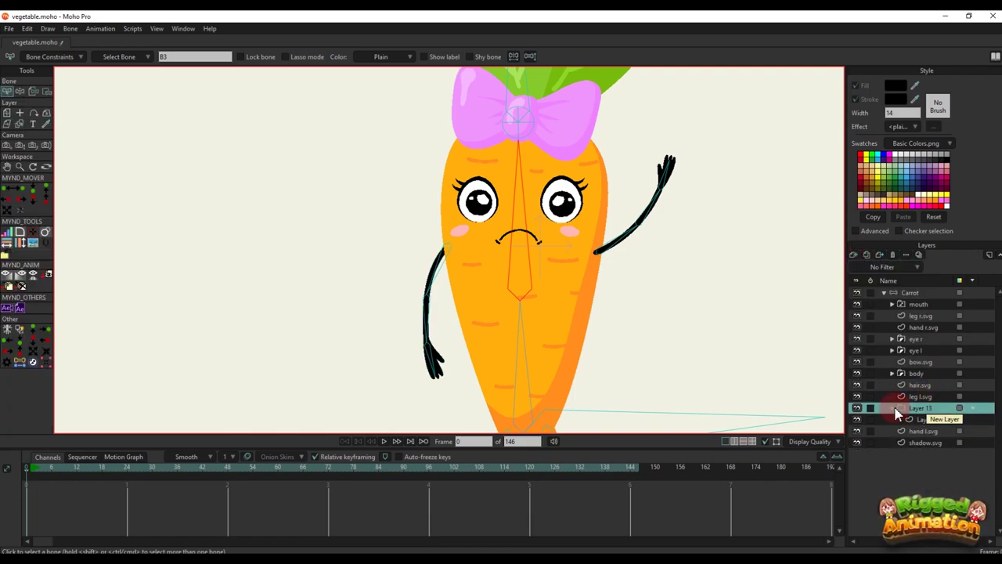
pyautogui.click(892, 408)
pyautogui.write('hand l')
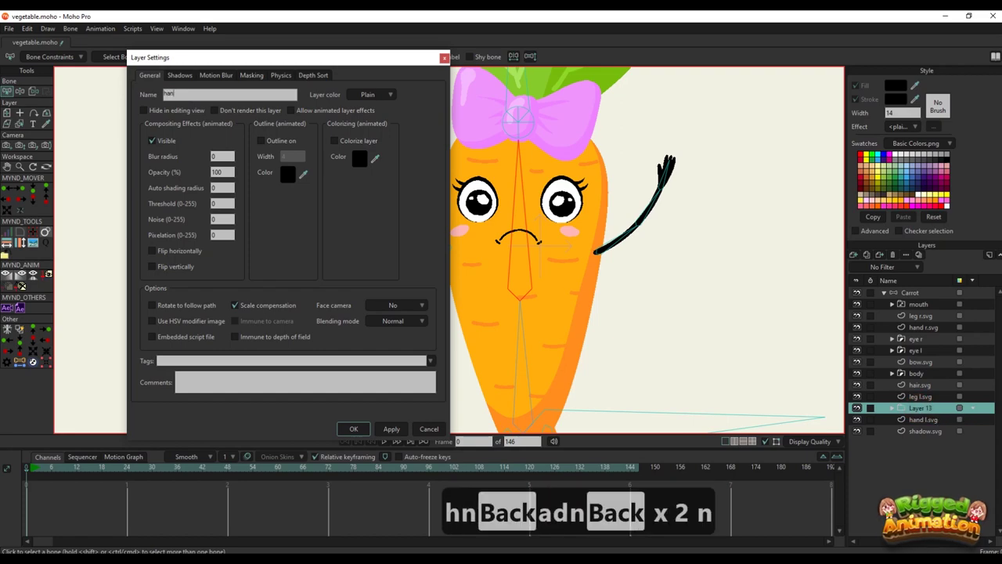
pyautogui.press('Return')
# Rename the vector layer inside the hand l group "upper arm"
pyautogui.click(893, 408)
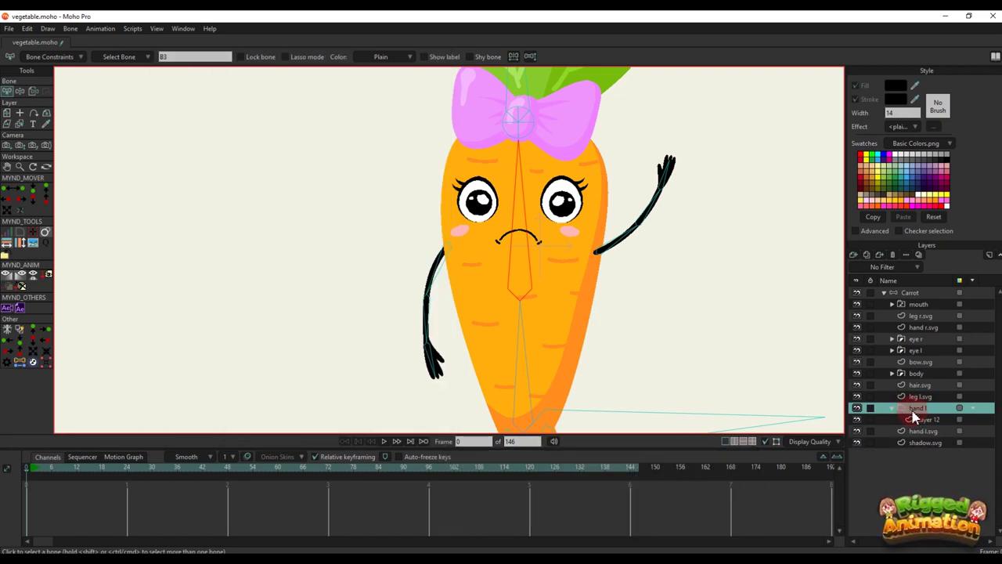
pyautogui.click(928, 421)
pyautogui.doubleClick(929, 424)
pyautogui.write('upper_arm')
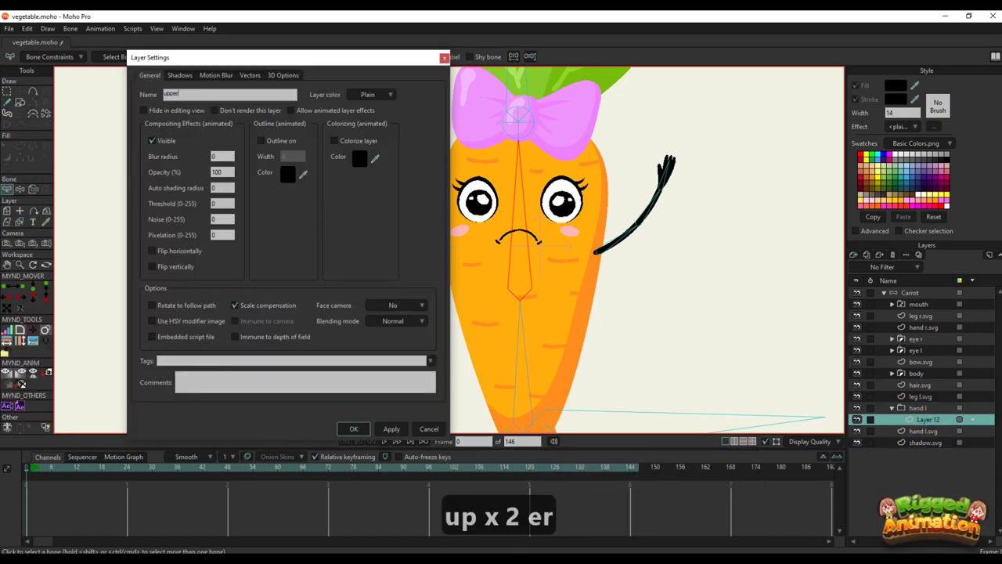
pyautogui.press('Return')
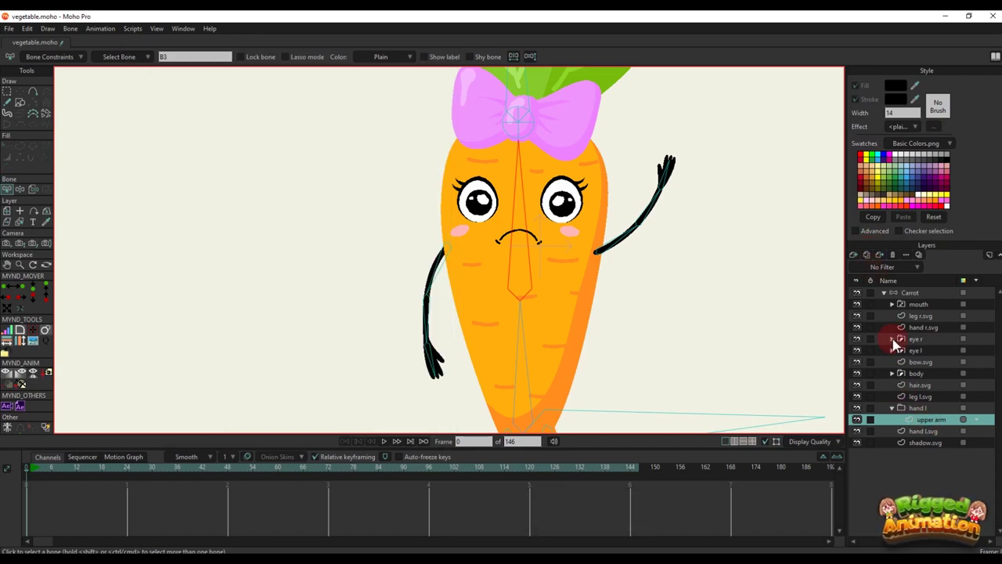
# Draw a straight horizontal line outward from the lowered arm's shoulder on the upper arm layer
pyautogui.click(33, 90)
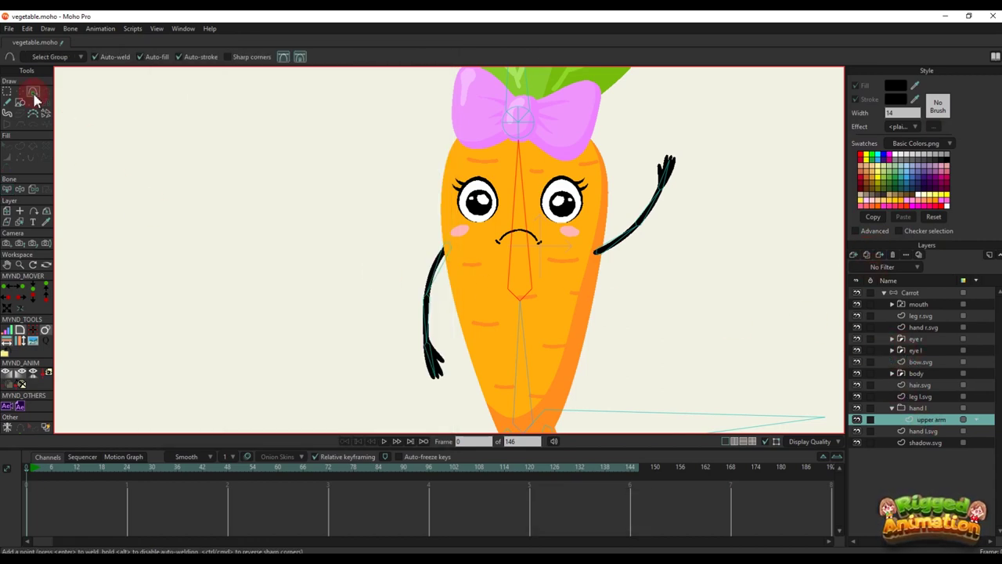
pyautogui.scroll(2, 384, 246)
pyautogui.moveTo(463, 247); pyautogui.dragTo(282, 242)
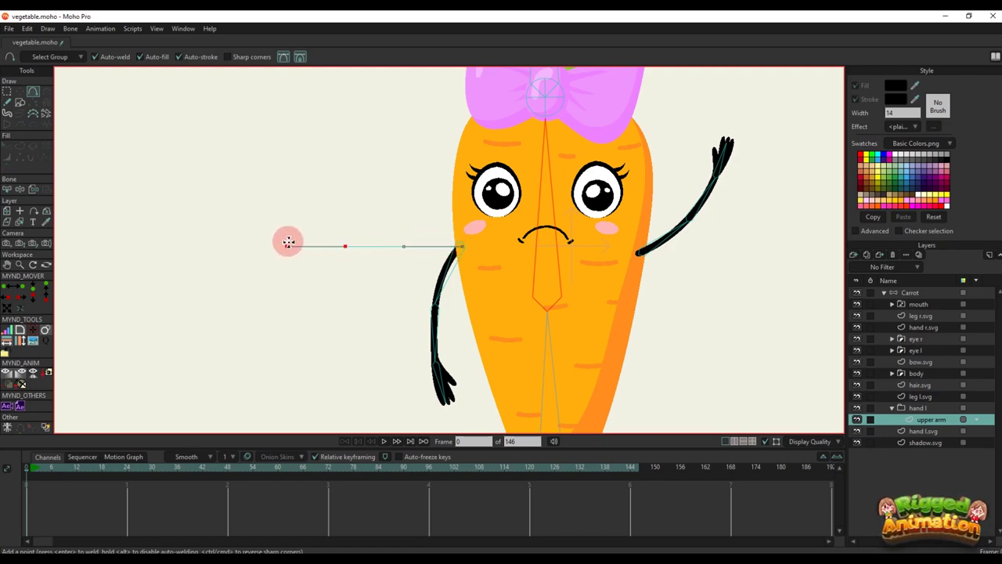
pyautogui.scroll(2, 388, 246)
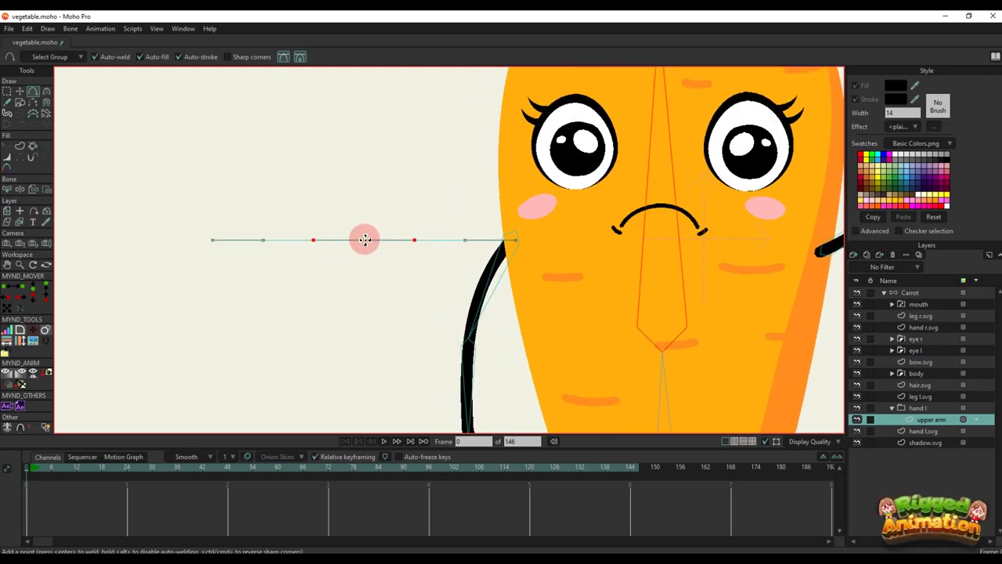
# Undo the last point edit on the upper arm line, then select and copy the whole line
pyautogui.hotkey('ctrl', 'z')
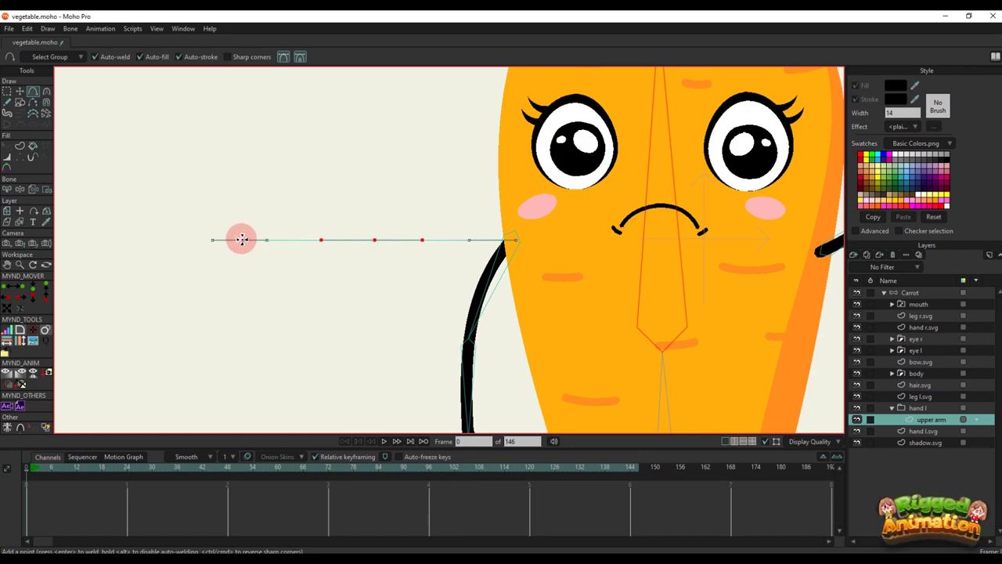
pyautogui.scroll(-3, 411, 284)
pyautogui.press('g')
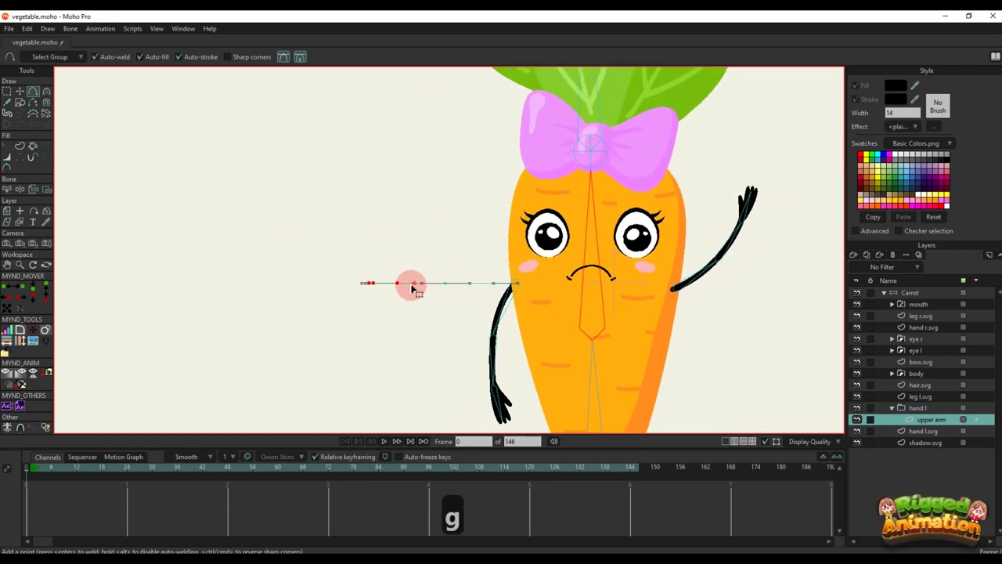
pyautogui.moveTo(423, 290); pyautogui.dragTo(561, 341)
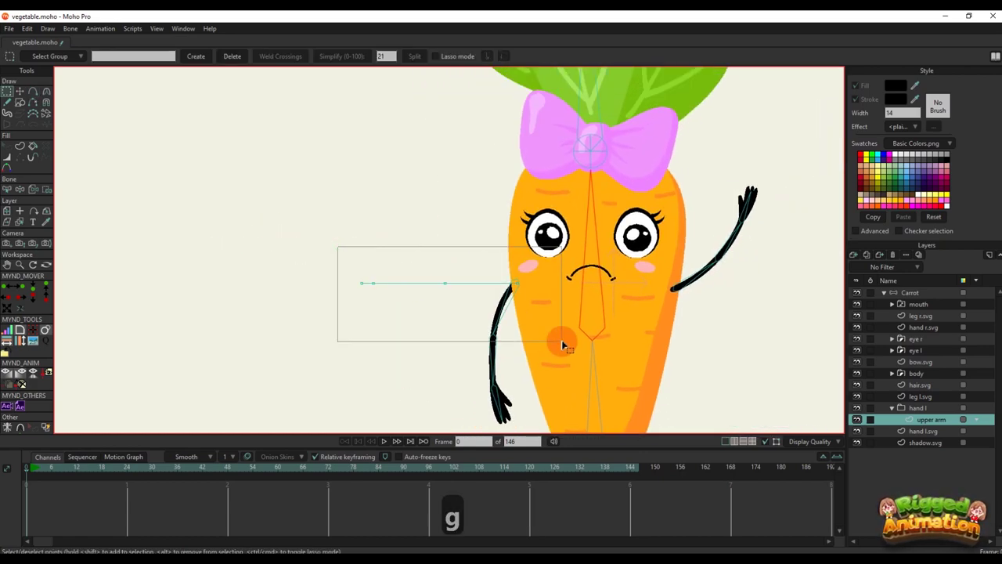
# Add a vector layer above hand r.svg and place it in a new group named "hand r"
pyautogui.click(908, 327)
pyautogui.click(855, 258)
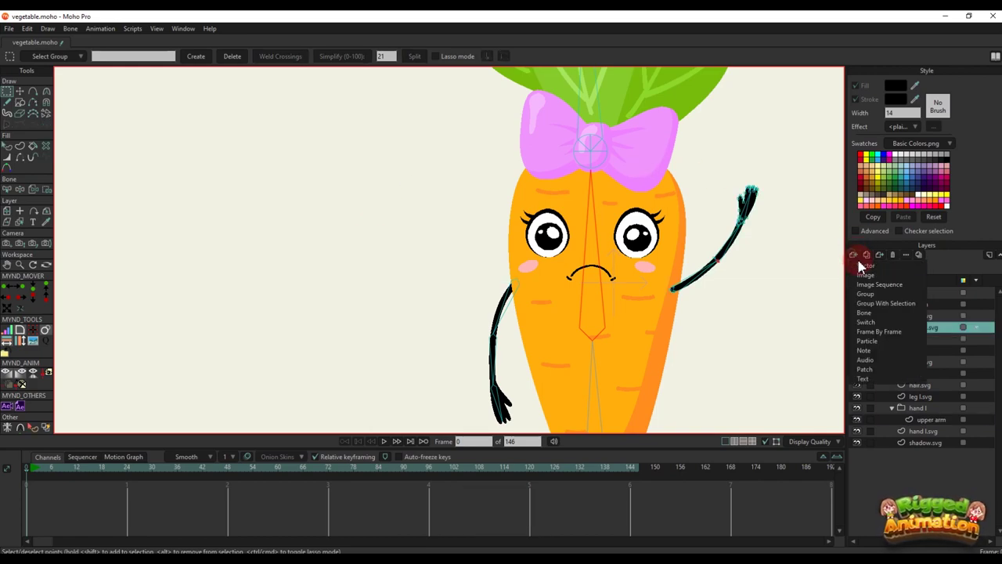
pyautogui.click(920, 331)
pyautogui.rightClick(921, 328)
pyautogui.click(945, 379)
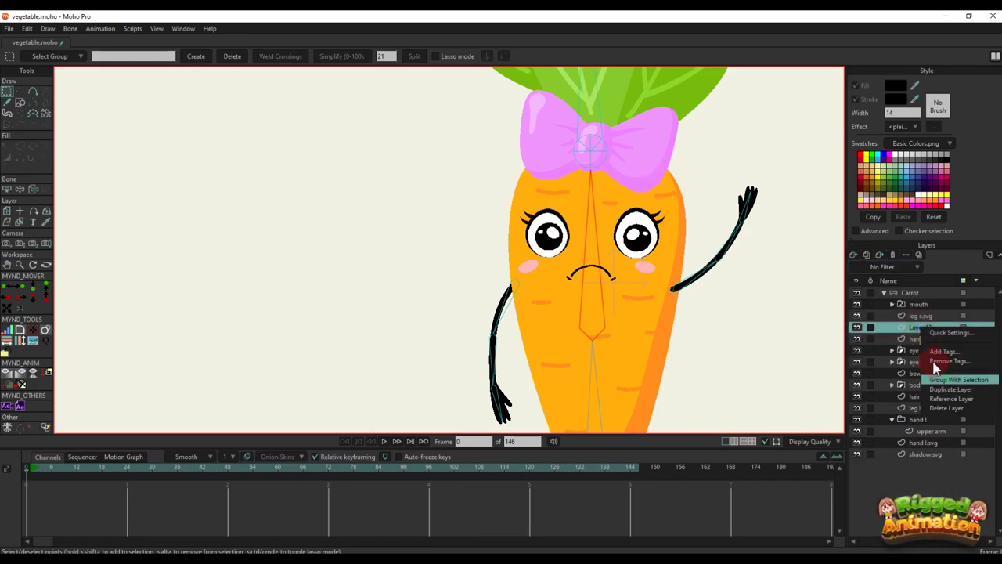
pyautogui.click(920, 329)
pyautogui.doubleClick(921, 329)
pyautogui.write('hand r')
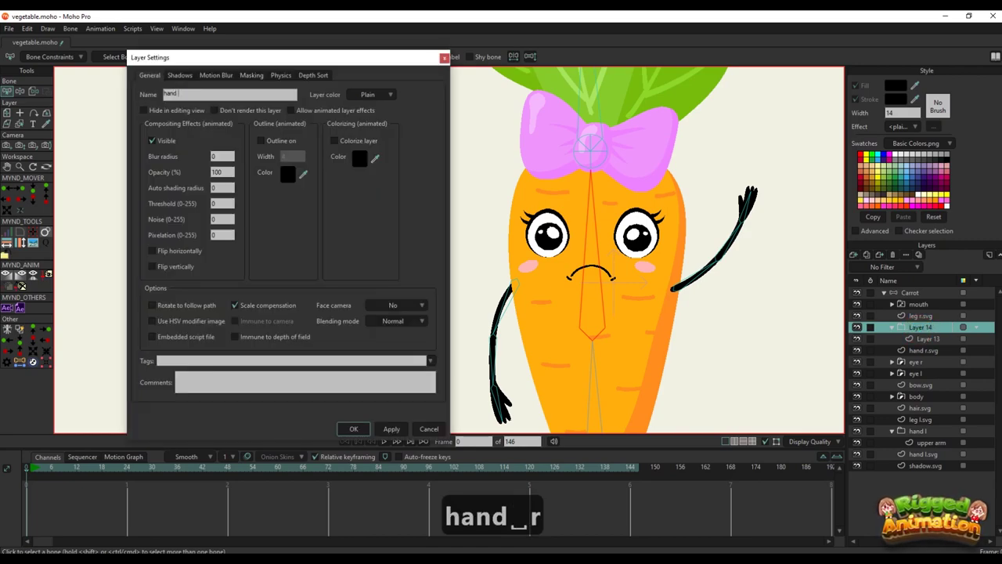
pyautogui.press('Return')
# Paste the copied line into the hand r group's vector layer, mirrored horizontally and extending outward from the raised arm's shoulder
pyautogui.click(904, 340)
pyautogui.hotkey('ctrl', 'v')
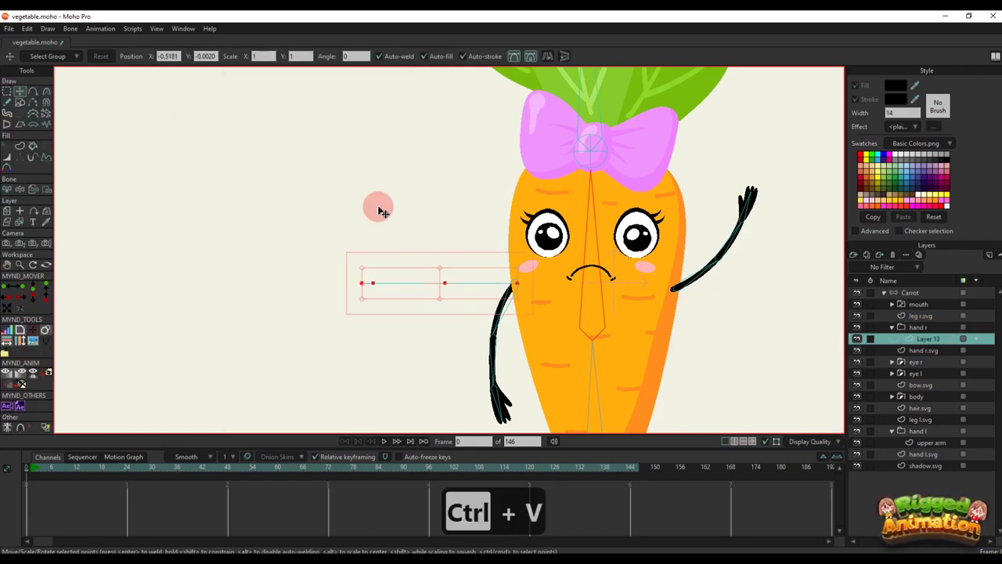
pyautogui.moveTo(418, 293); pyautogui.dragTo(736, 290)
pyautogui.moveTo(823, 284); pyautogui.dragTo(662, 291)
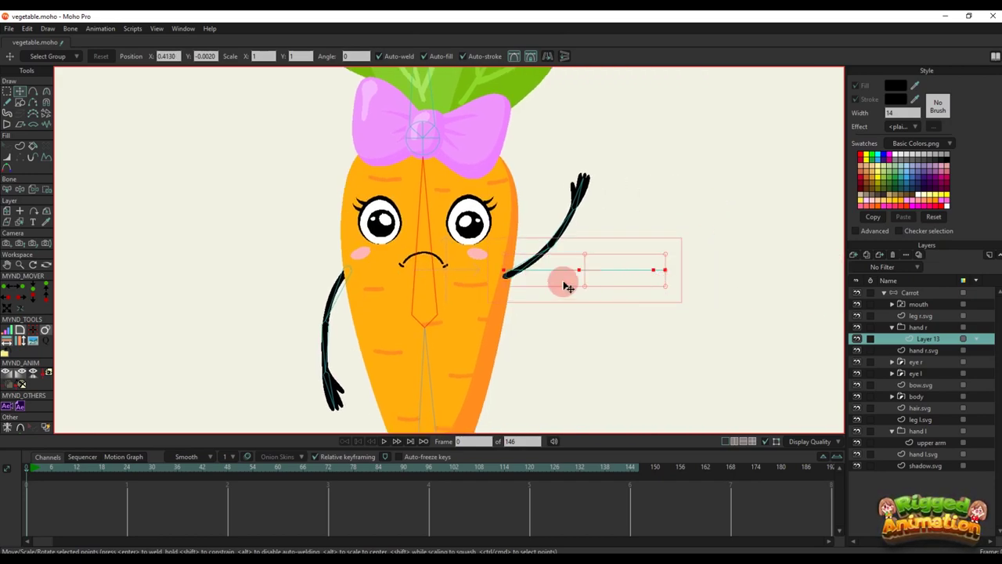
# Duplicate the upper arm layer in the hand l group and name the copy "forearm"
pyautogui.scroll(-2, 580, 288)
pyautogui.click(926, 444)
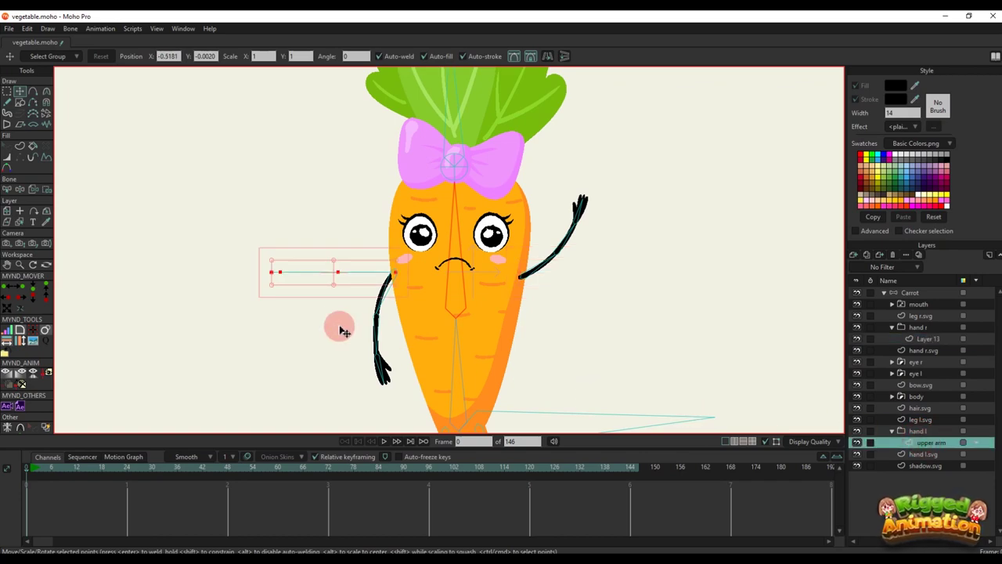
pyautogui.scroll(3, 342, 327)
pyautogui.moveTo(582, 300); pyautogui.dragTo(645, 336)
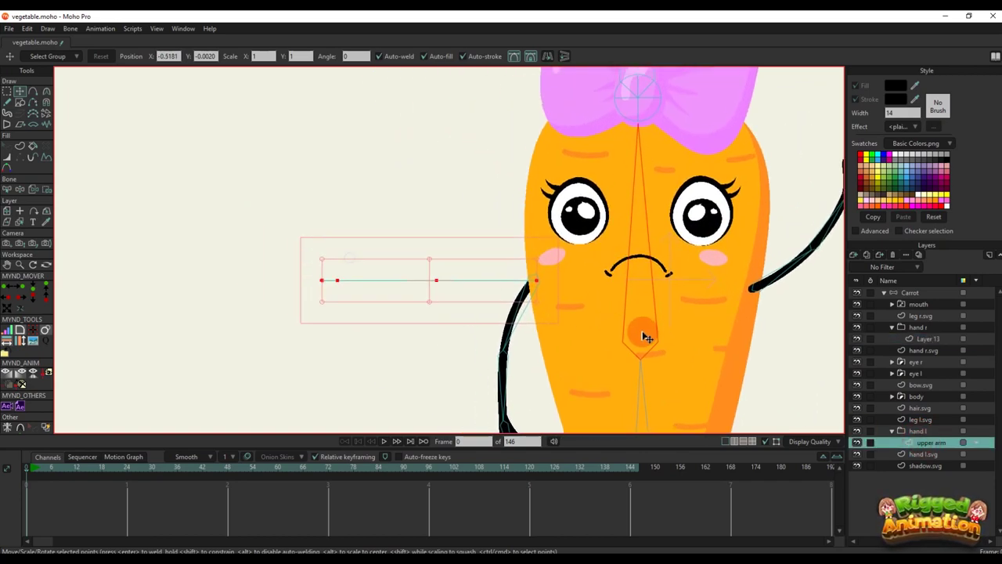
pyautogui.click(867, 256)
pyautogui.write('foe')
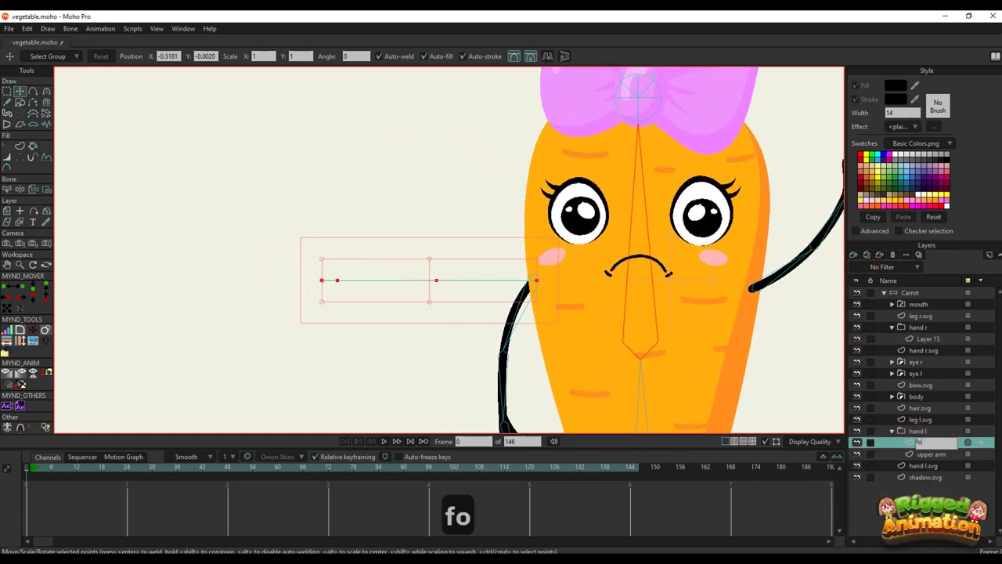
pyautogui.press('BackSpace')
pyautogui.write('rearm')
pyautogui.press('Return')
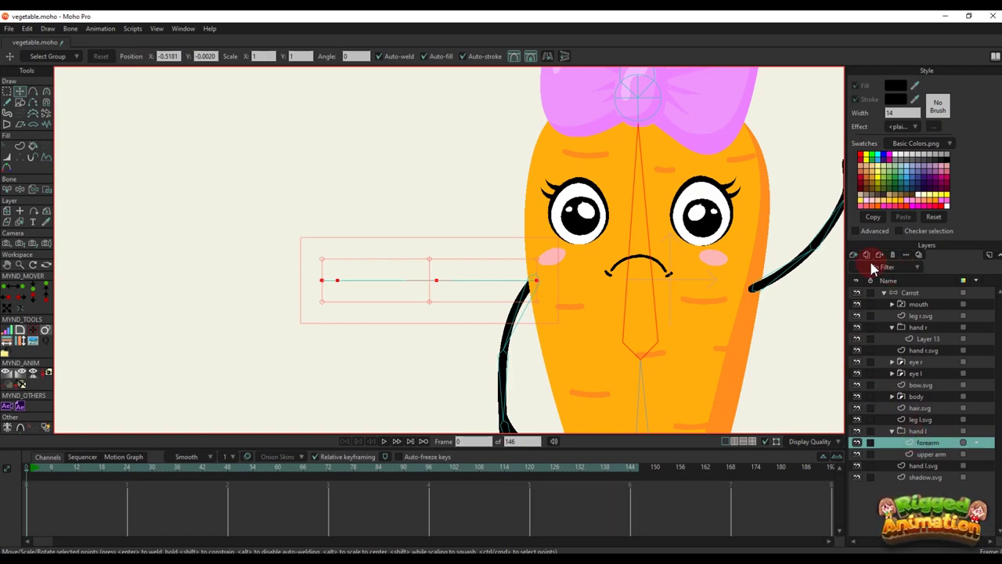
# Add a vector layer above the forearm layer in the hand l group and name it "hand"
pyautogui.click(855, 255)
pyautogui.click(863, 266)
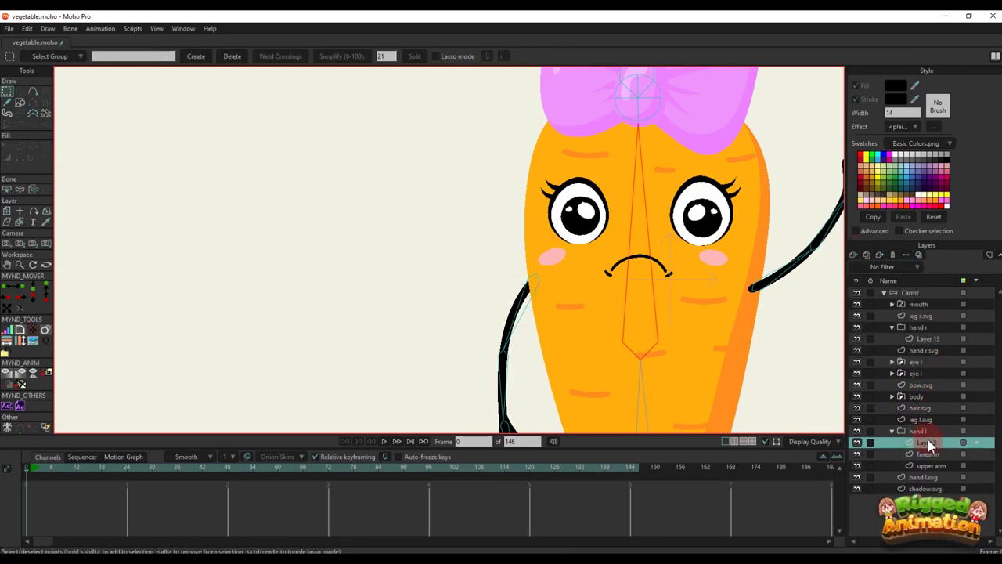
pyautogui.doubleClick(930, 444)
pyautogui.write('hand')
pyautogui.press('Return')
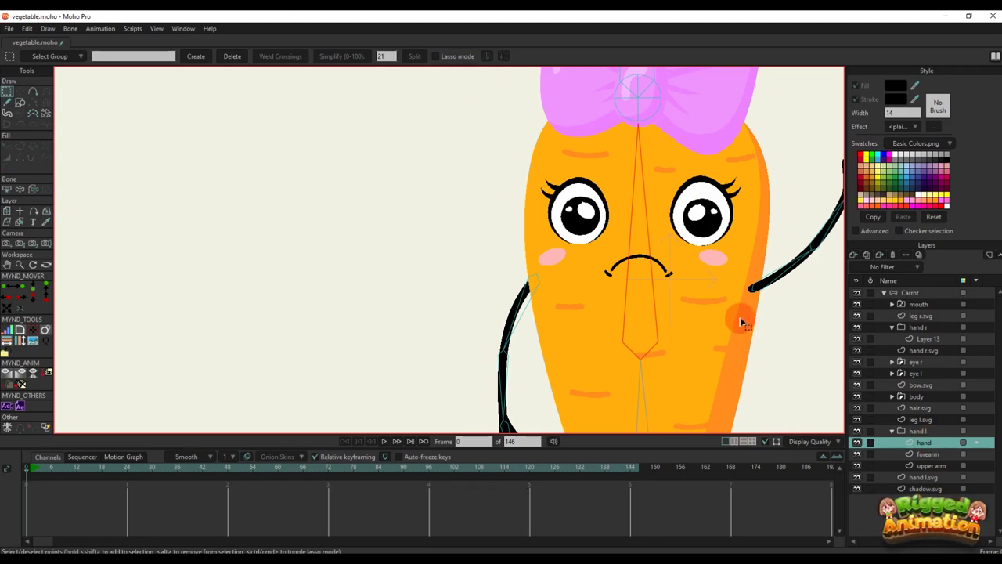
# Delete the outer segments of the upper arm layer's line, keeping only the segment at the shoulder
pyautogui.click(933, 465)
pyautogui.scroll(-1, 145, 86)
pyautogui.click(33, 103)
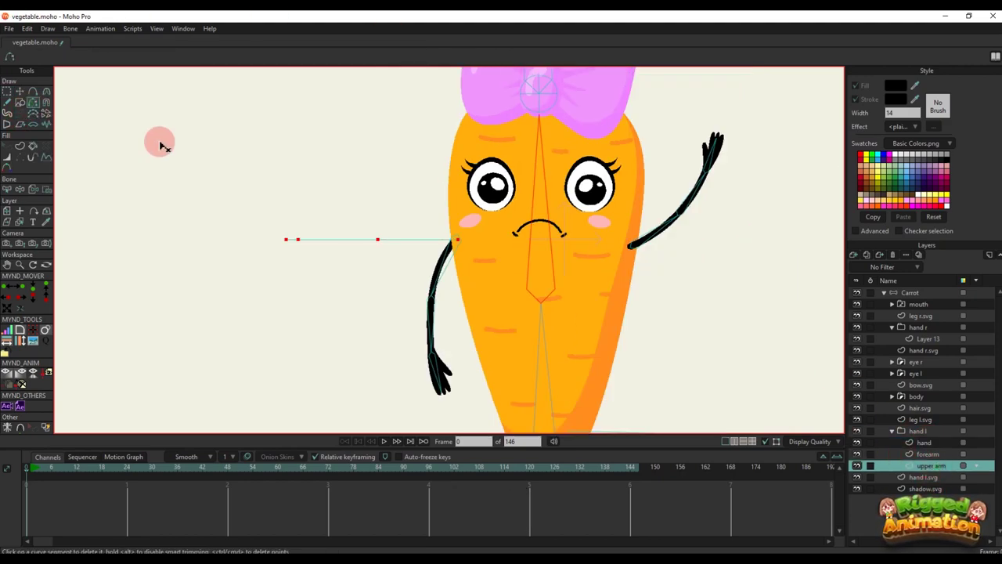
pyautogui.scroll(1, 566, 383)
pyautogui.moveTo(219, 177); pyautogui.dragTo(436, 262)
pyautogui.click(496, 296)
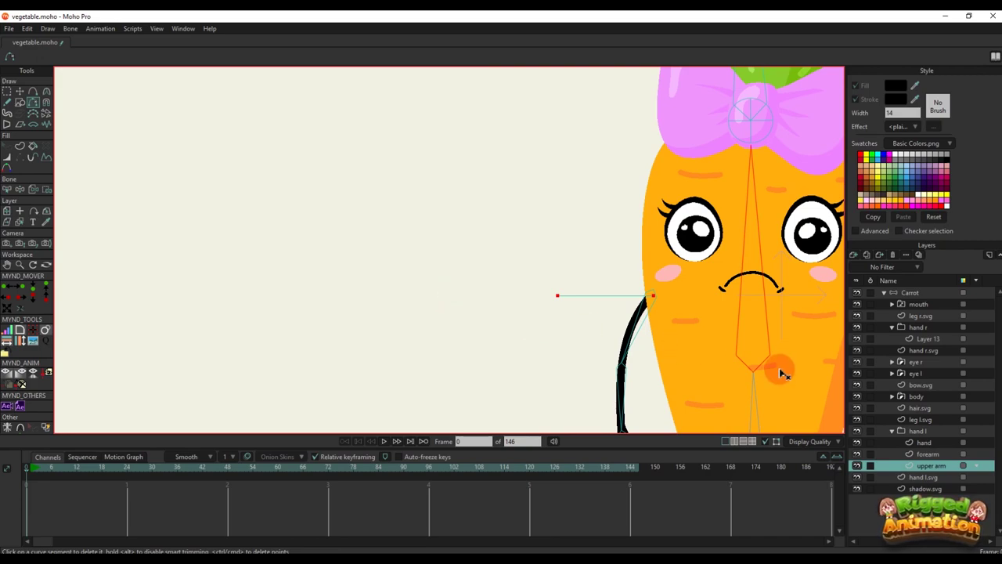
# Trim the forearm layer's line to its middle and outer segments' shared part, and the hand layer's line to its short outer segment
pyautogui.click(927, 454)
pyautogui.click(599, 295)
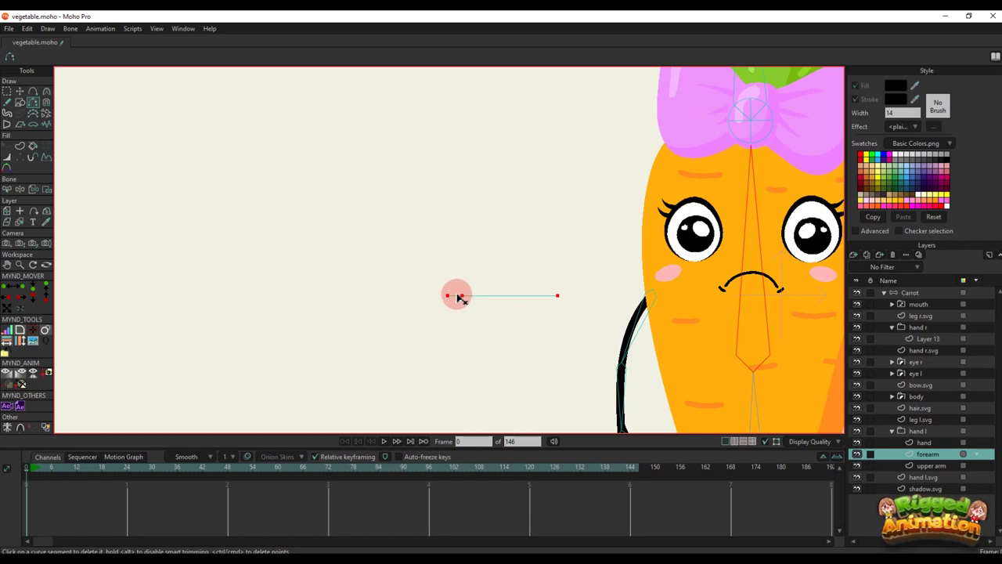
pyautogui.click(932, 442)
pyautogui.click(411, 306)
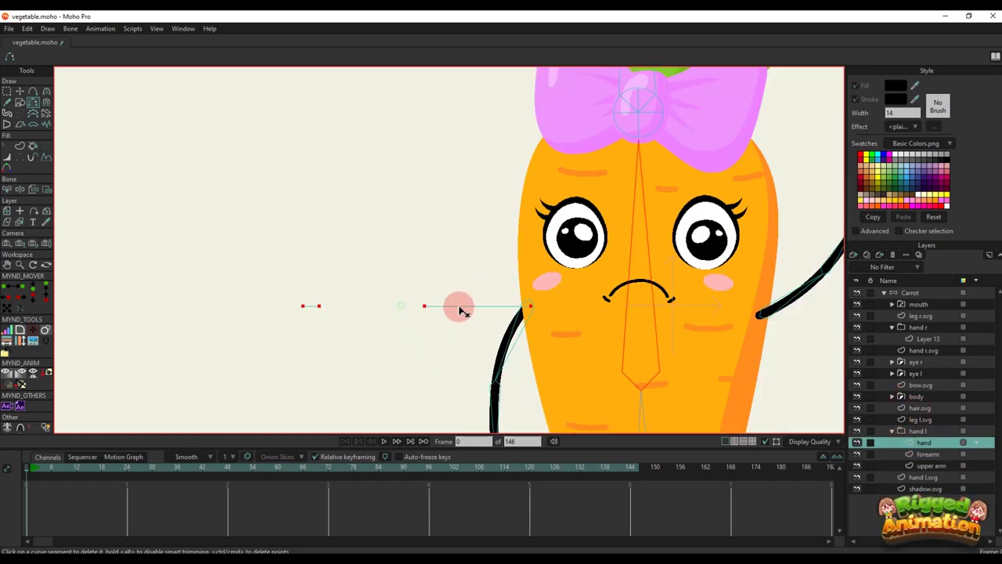
pyautogui.click(477, 307)
# Create stroke-only shapes on the hand, forearm and upper arm segments in the hand l group
pyautogui.click(20, 147)
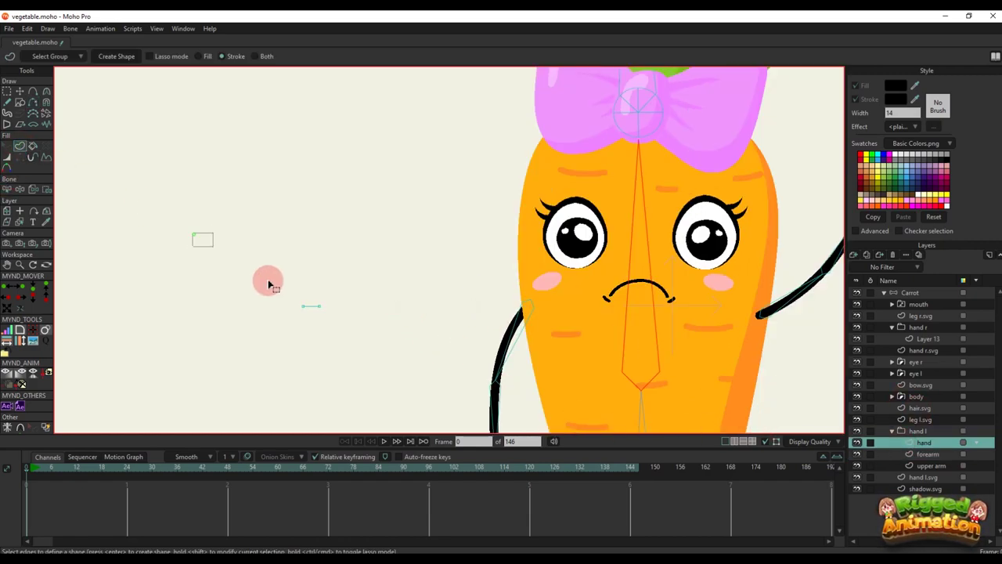
pyautogui.moveTo(268, 281); pyautogui.dragTo(324, 334)
pyautogui.click(118, 57)
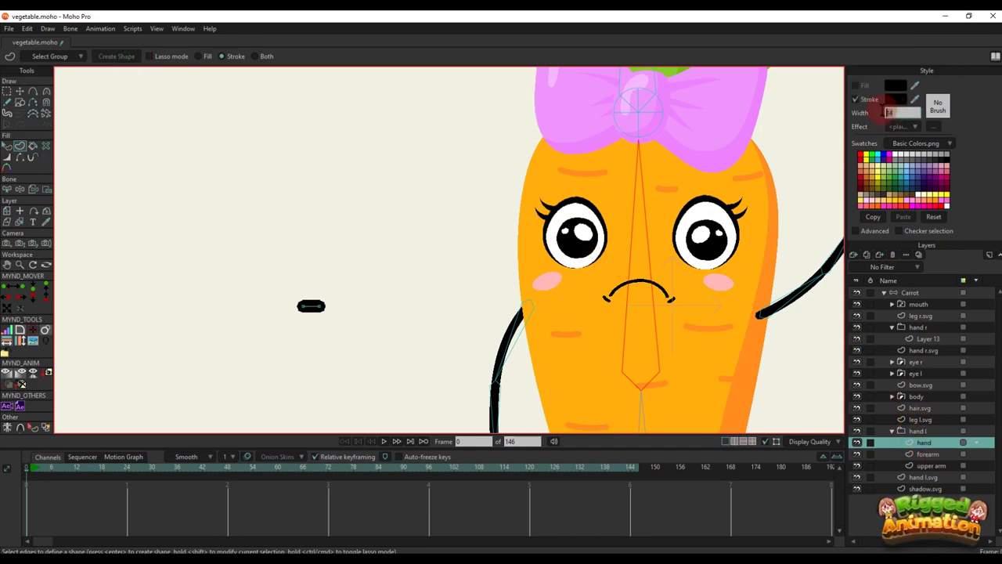
pyautogui.click(922, 454)
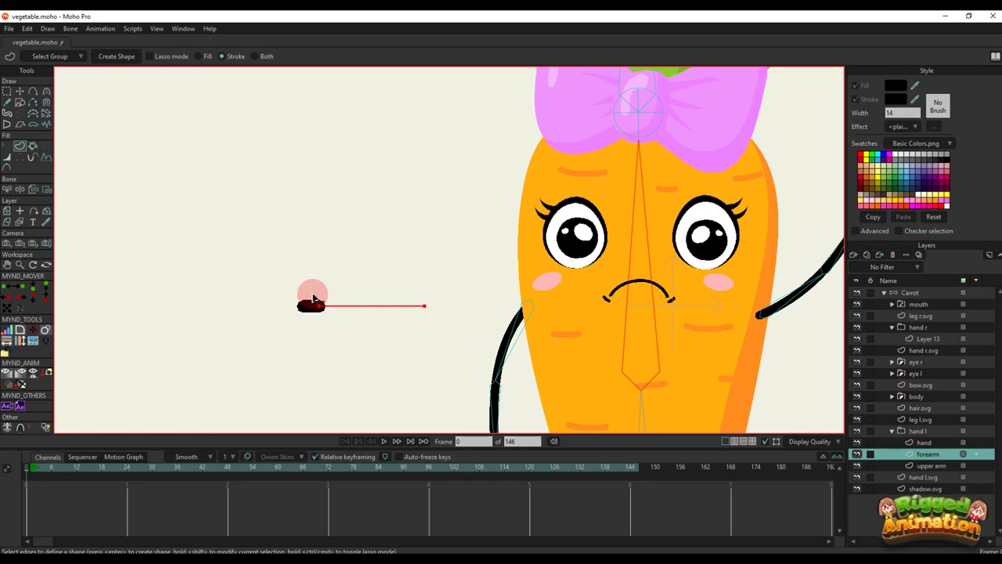
pyautogui.click(114, 61)
pyautogui.click(209, 103)
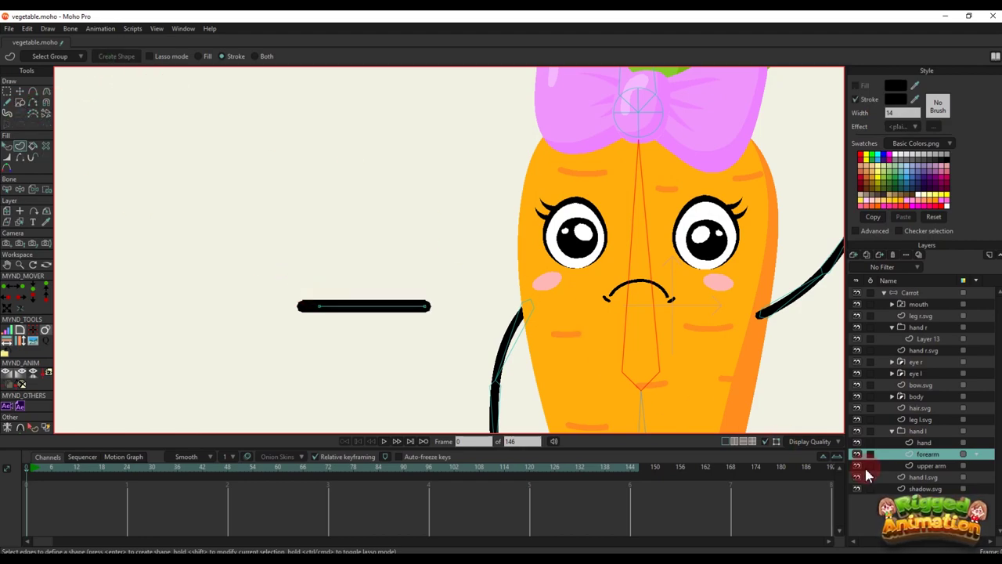
pyautogui.click(895, 465)
pyautogui.click(395, 286)
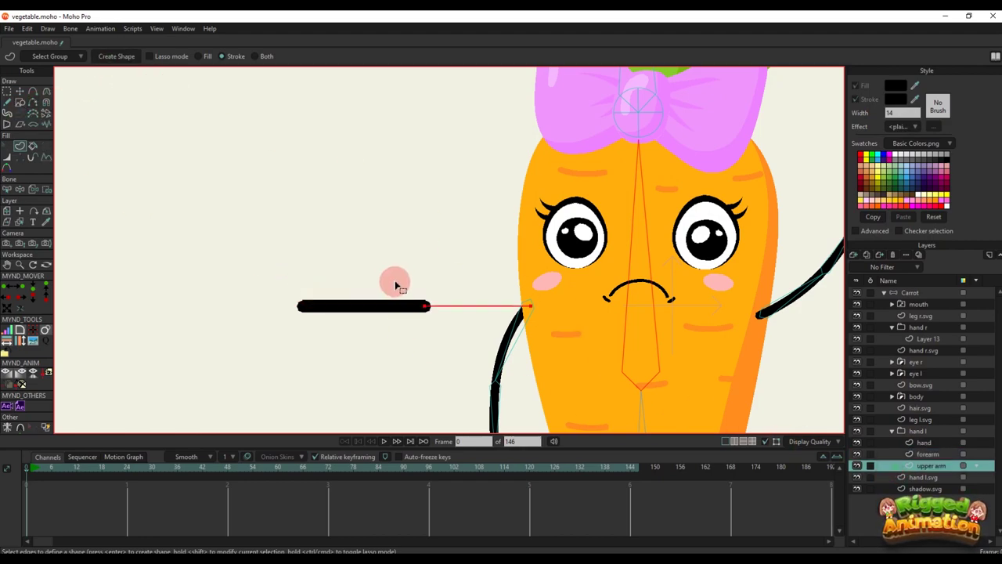
pyautogui.click(130, 61)
pyautogui.scroll(-3, 401, 266)
pyautogui.moveTo(459, 311); pyautogui.dragTo(393, 334)
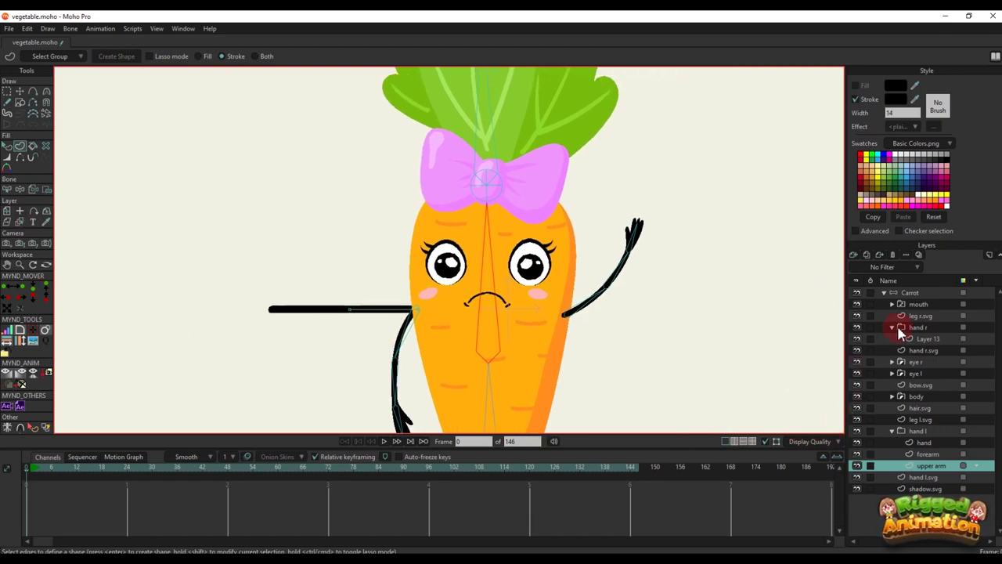
# Delete the original hand l.svg and hand r.svg layers
pyautogui.click(924, 339)
pyautogui.moveTo(778, 336); pyautogui.dragTo(700, 311)
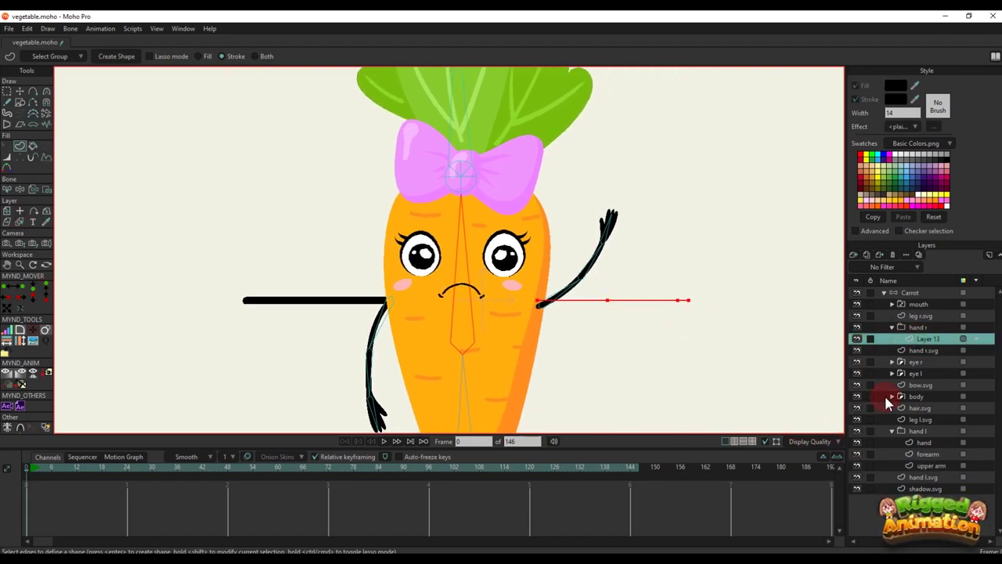
pyautogui.click(928, 478)
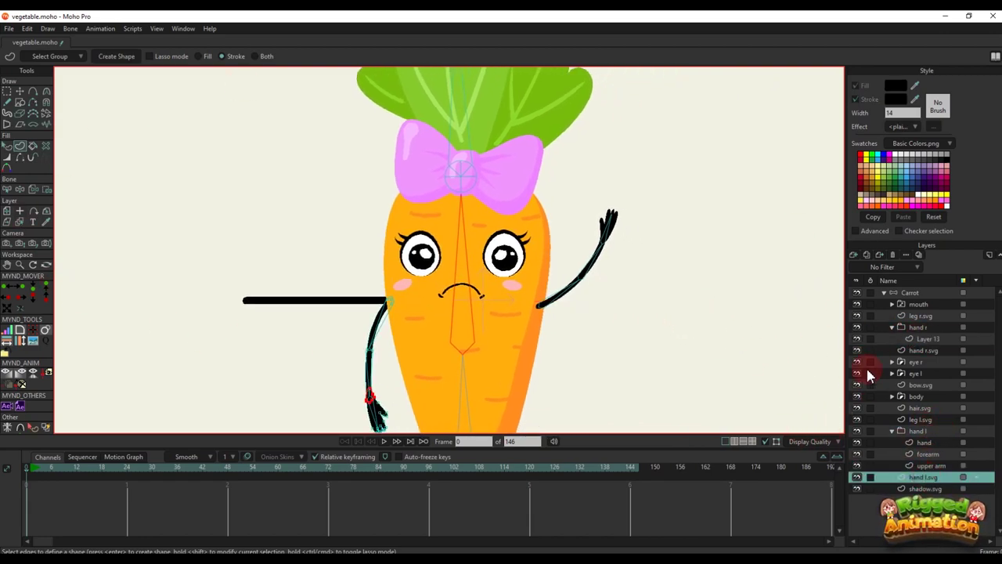
pyautogui.click(892, 255)
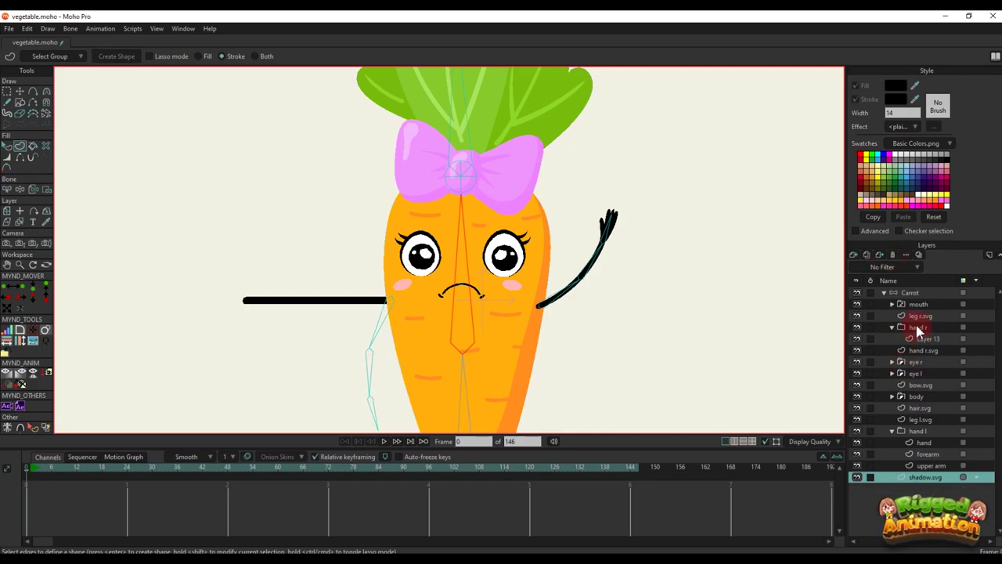
pyautogui.click(920, 349)
pyautogui.click(893, 257)
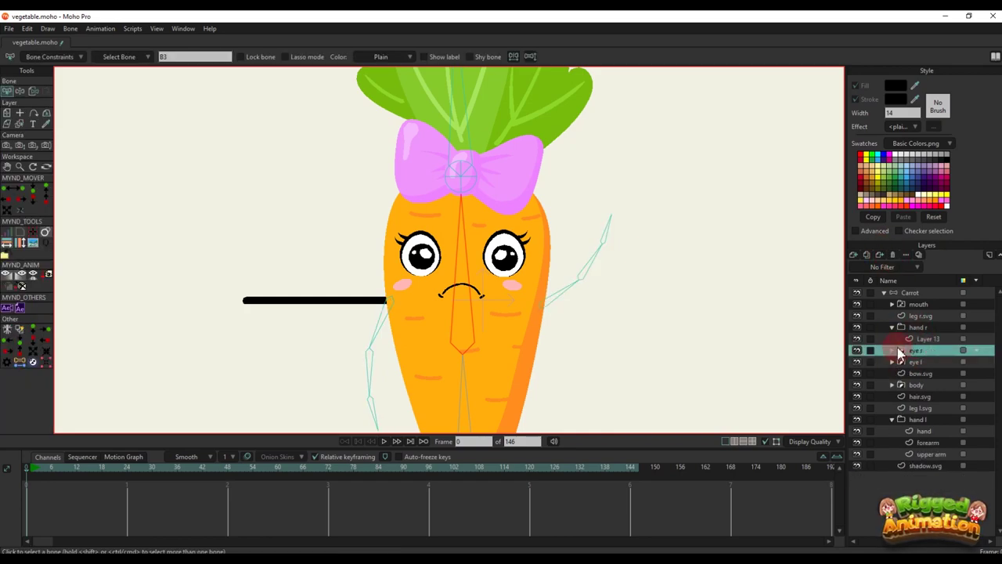
# Rename the vector layer inside the hand r group "upper arm"
pyautogui.click(926, 339)
pyautogui.scroll(2, 626, 321)
pyautogui.moveTo(603, 311); pyautogui.dragTo(564, 293)
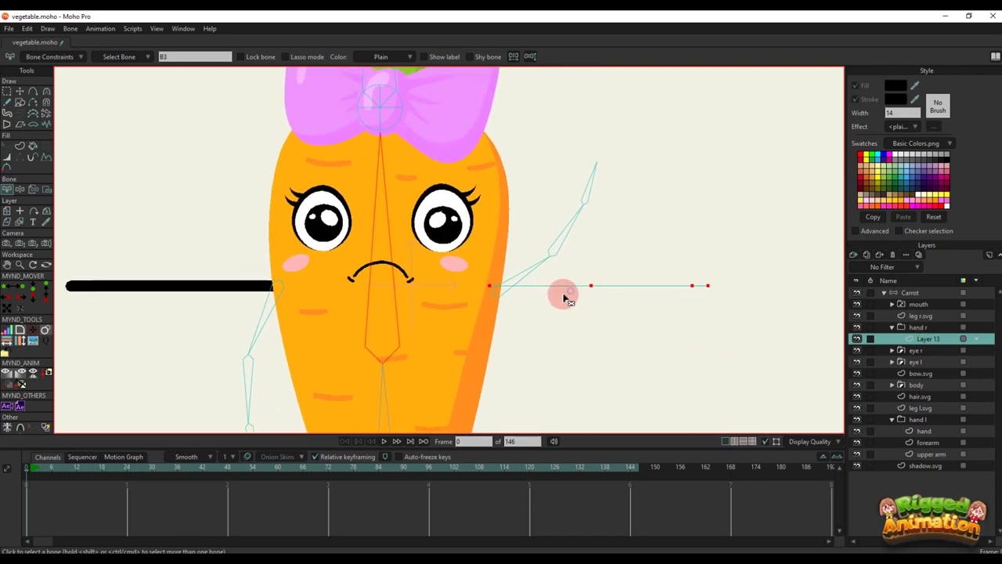
pyautogui.doubleClick(923, 339)
pyautogui.write('upper a')
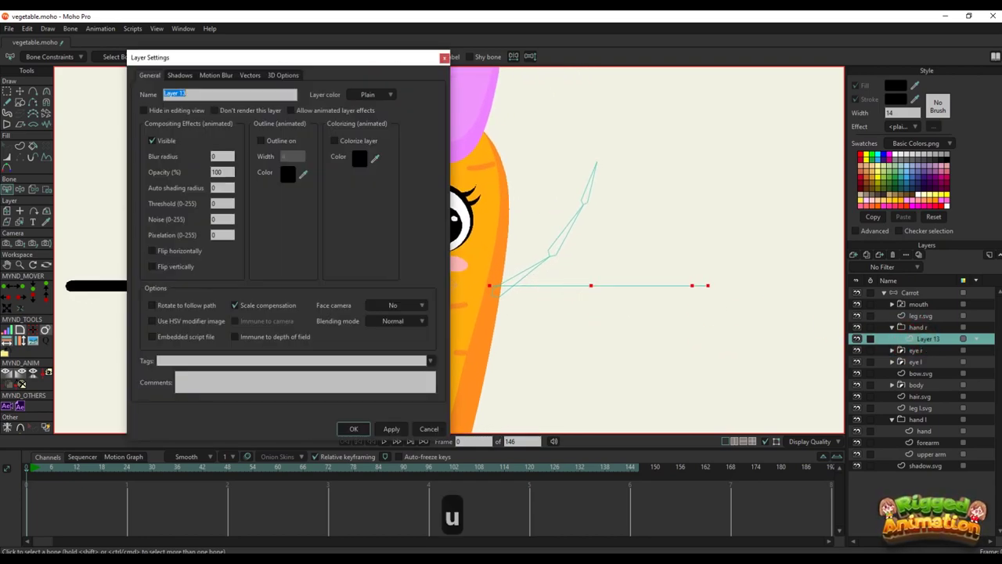
pyautogui.write('rm')
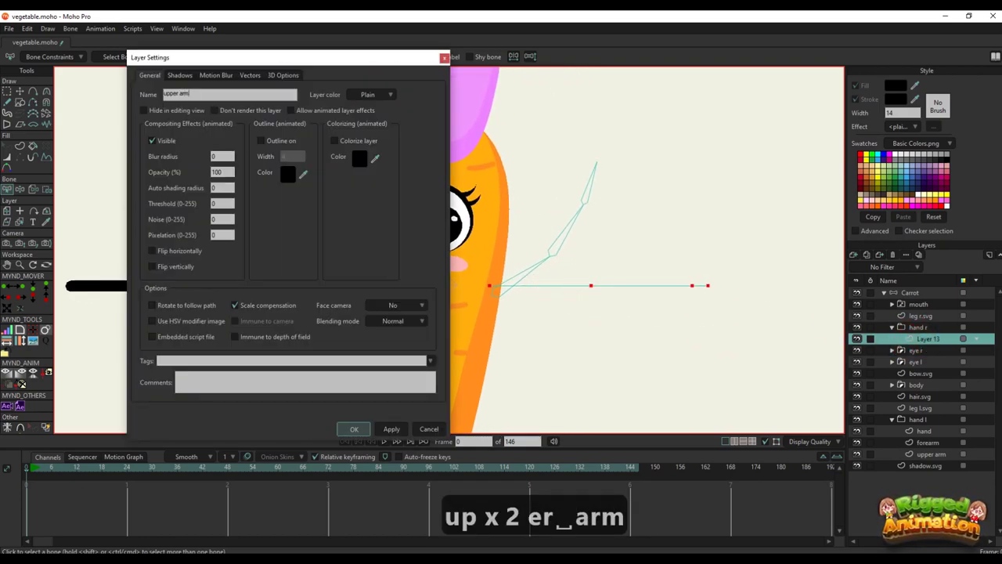
pyautogui.press('Return')
# Duplicate the hand r group's upper arm layer as "forearm", and duplicate that copy as "hand"
pyautogui.click(905, 255)
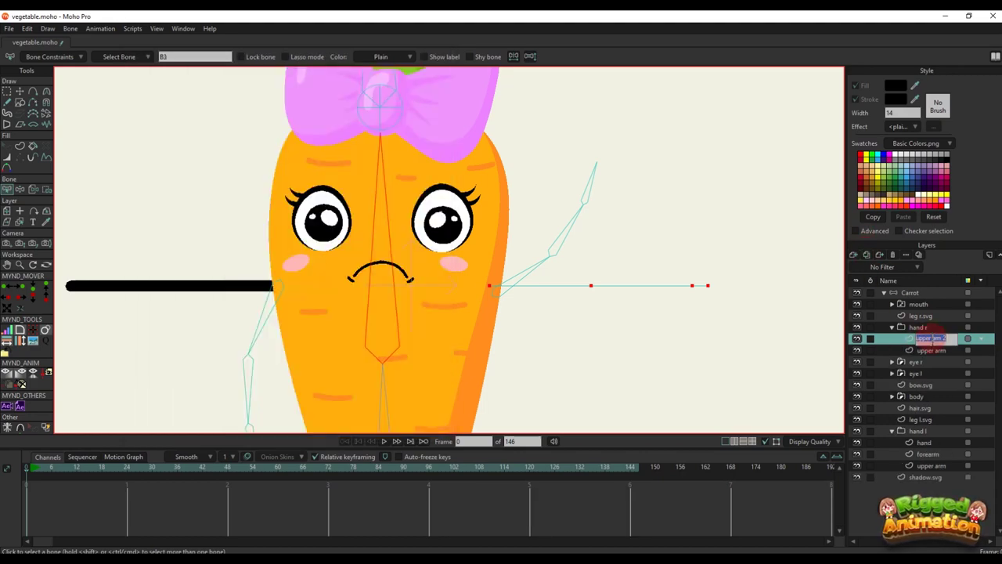
pyautogui.write('forearm')
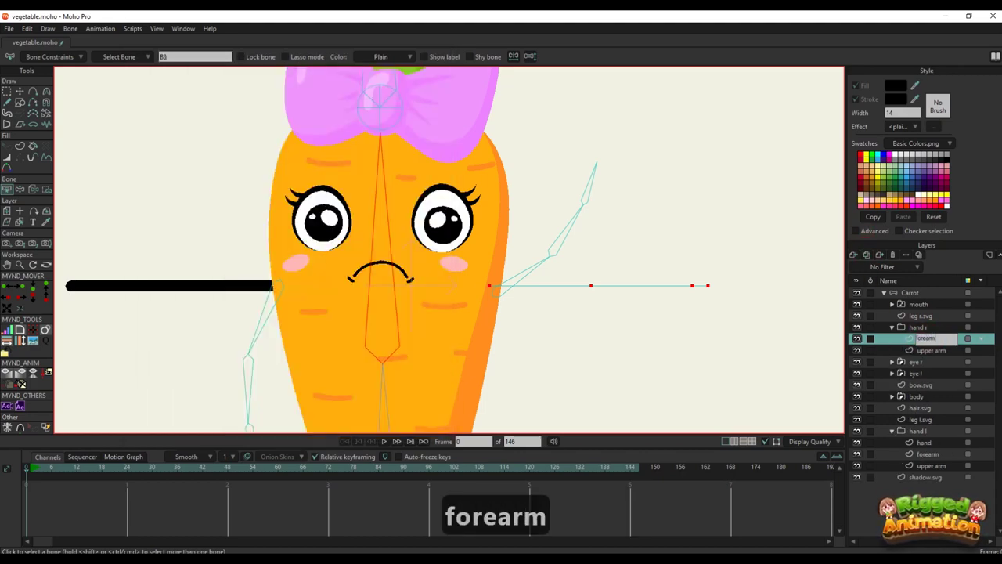
pyautogui.press('Return')
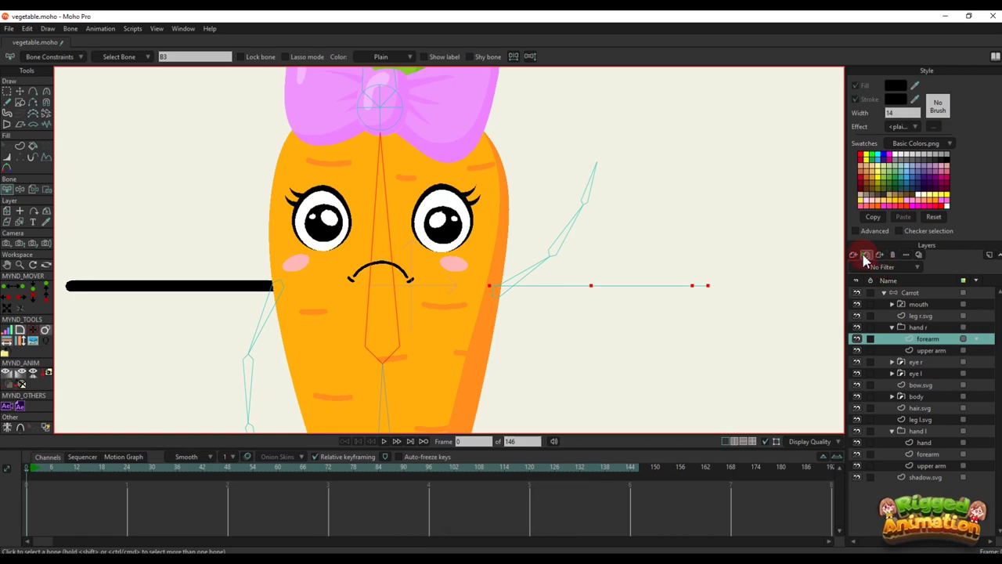
pyautogui.click(865, 256)
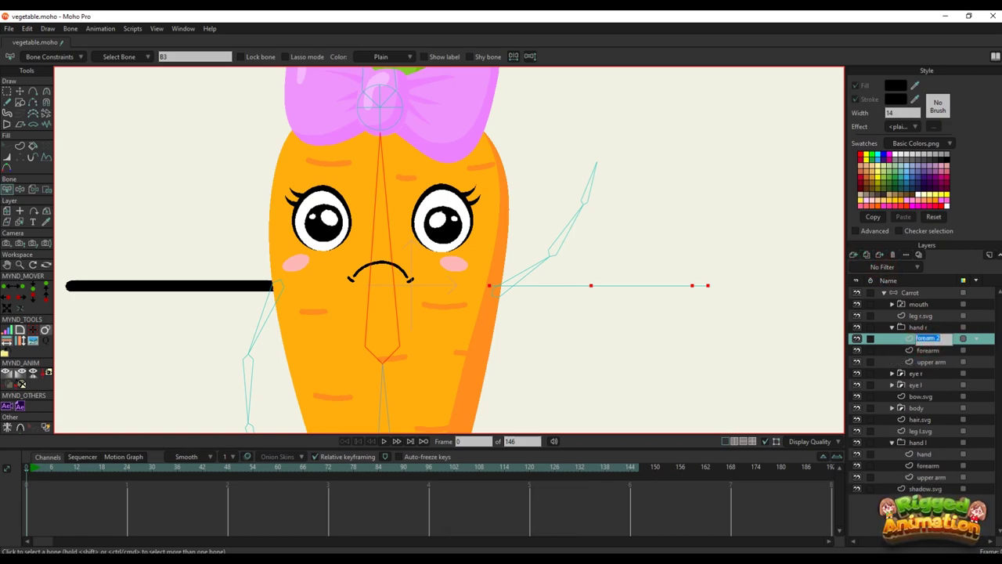
pyautogui.write('hand')
pyautogui.press('Return')
# Trim the hand r group's upper arm line to its inner segment, deleting the middle and short outer segments
pyautogui.click(915, 350)
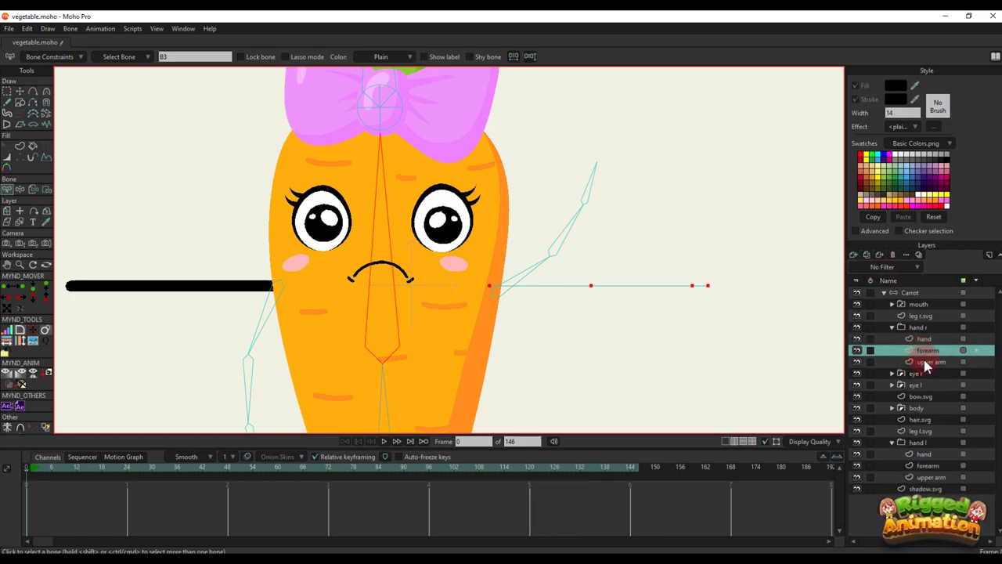
pyautogui.click(926, 362)
pyautogui.scroll(-2, 603, 305)
pyautogui.moveTo(593, 305); pyautogui.dragTo(537, 296)
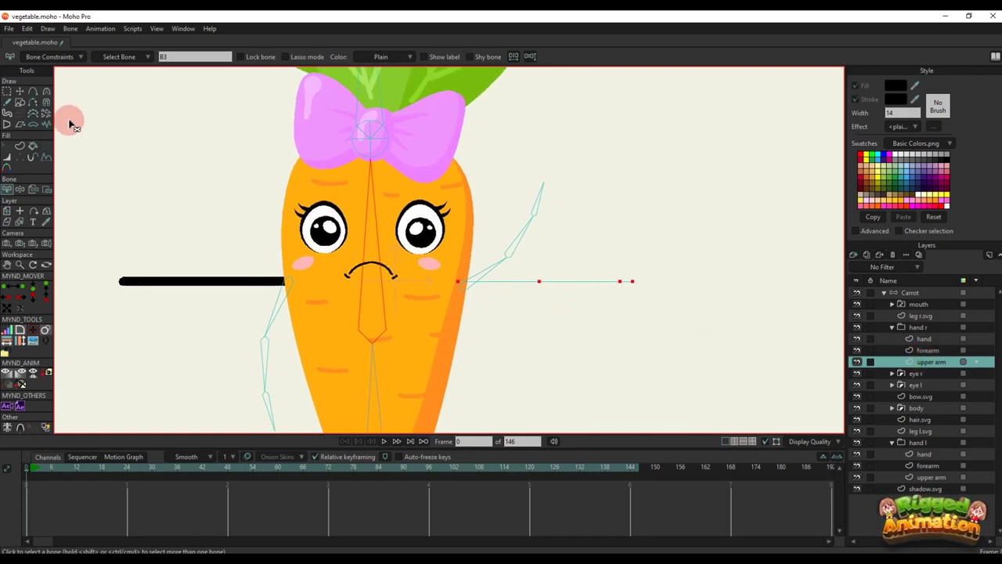
pyautogui.click(33, 101)
pyautogui.click(555, 282)
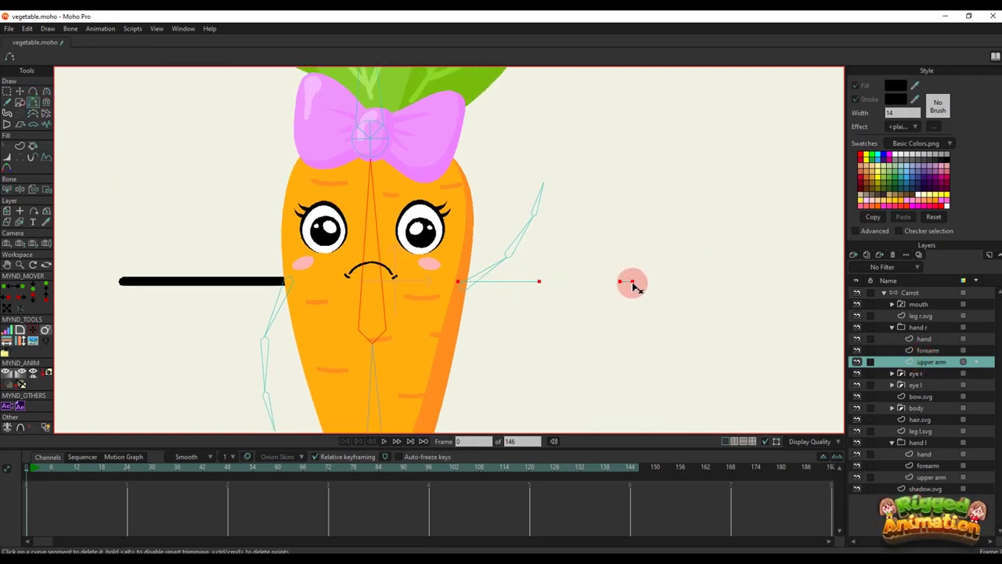
# Trim the hand r group's forearm line to its middle segment and the hand line to its short outer segment
pyautogui.click(928, 350)
pyautogui.click(530, 281)
pyautogui.click(604, 284)
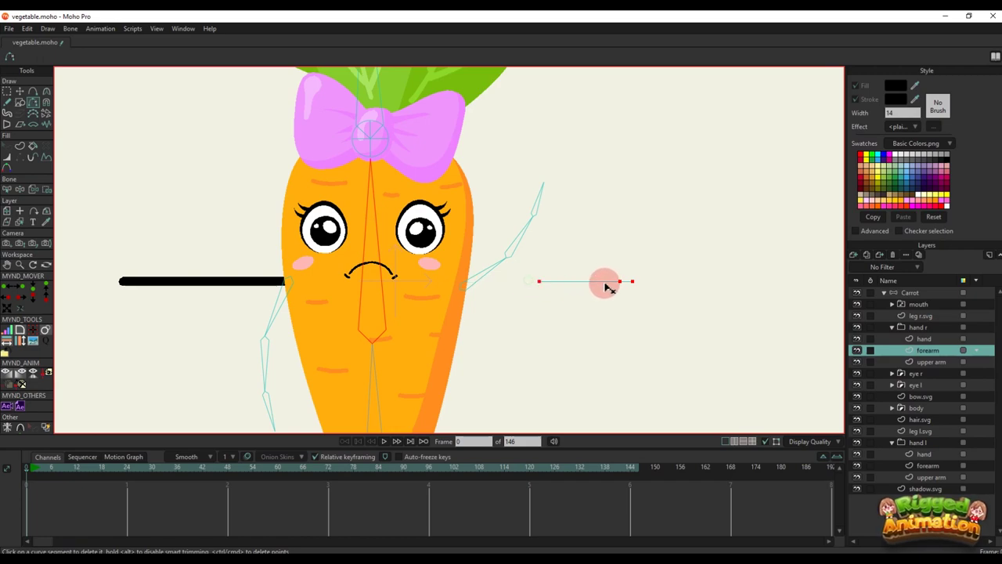
pyautogui.click(914, 339)
pyautogui.click(587, 269)
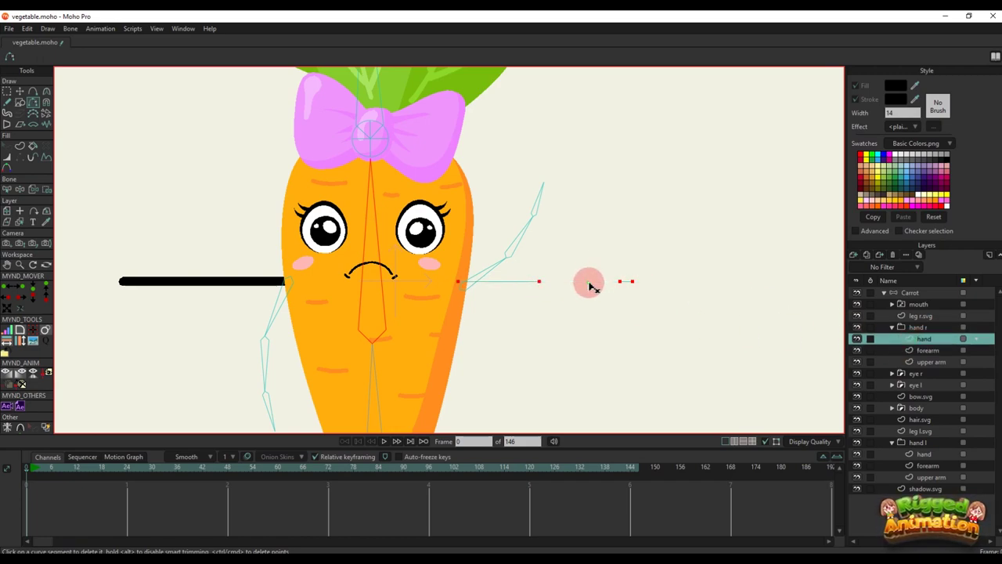
pyautogui.click(530, 282)
# Create stroke-only shapes on the hand, forearm and upper arm segments in the hand r group
pyautogui.click(912, 362)
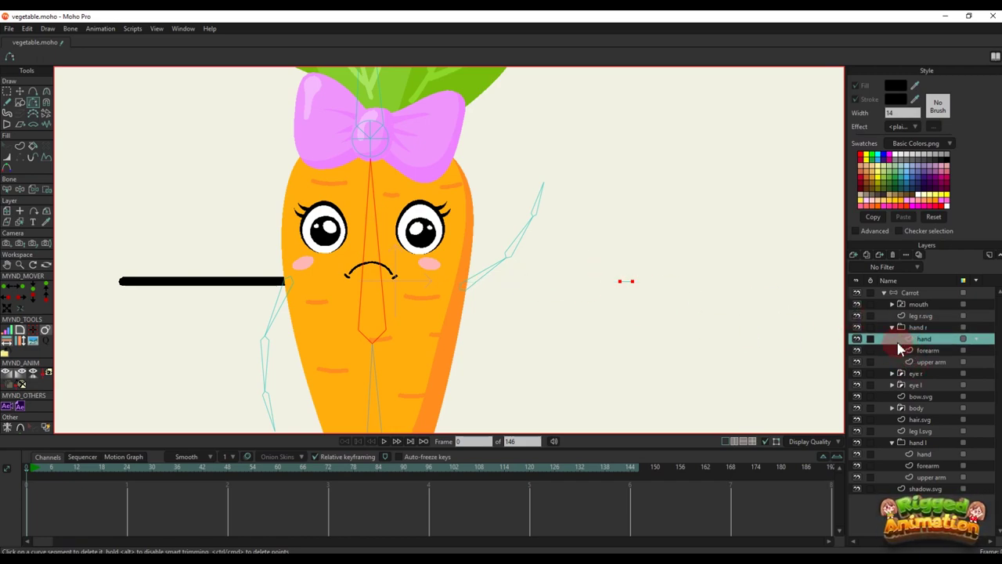
pyautogui.click(17, 146)
pyautogui.click(117, 57)
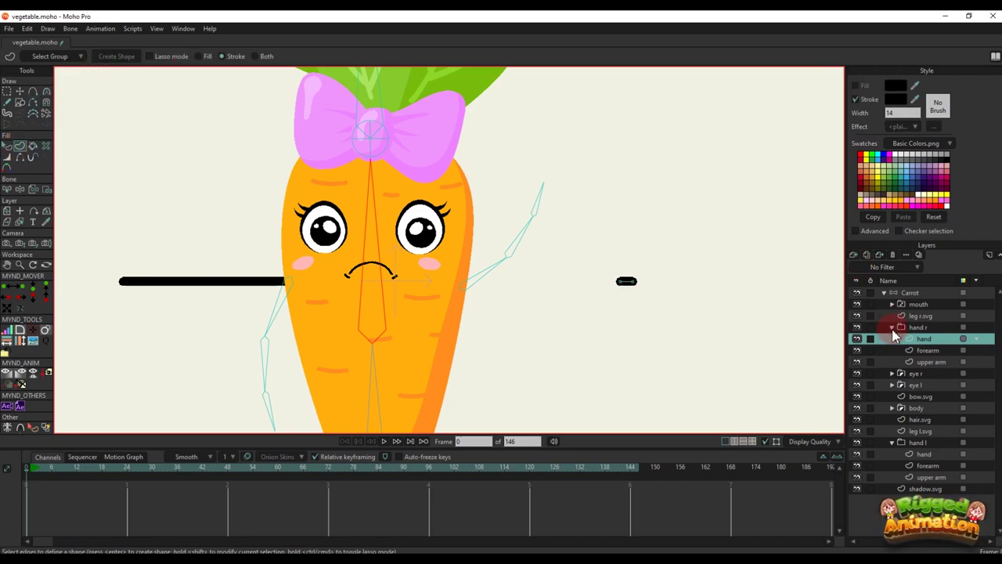
pyautogui.click(926, 350)
pyautogui.click(763, 309)
pyautogui.click(139, 65)
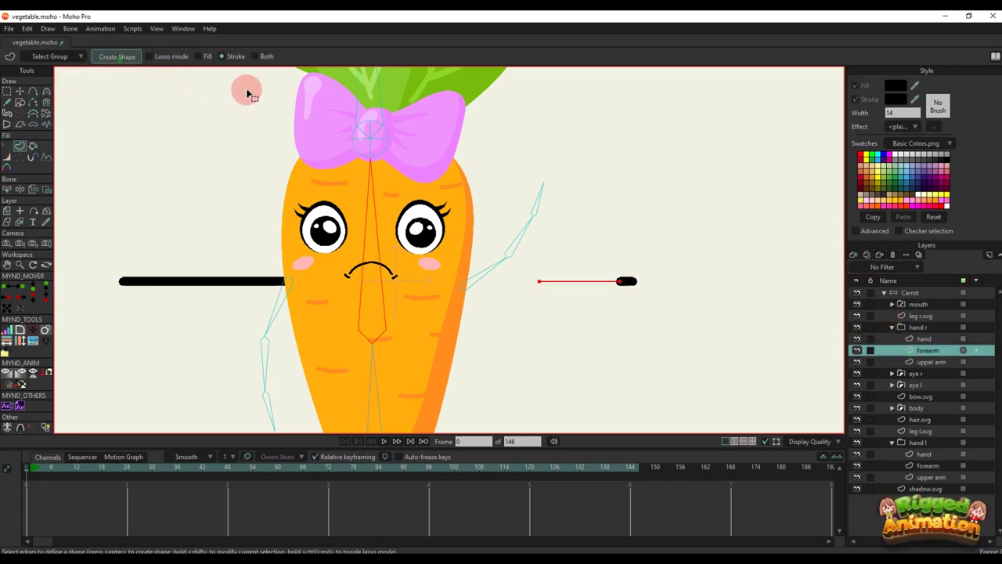
pyautogui.click(865, 360)
pyautogui.click(127, 61)
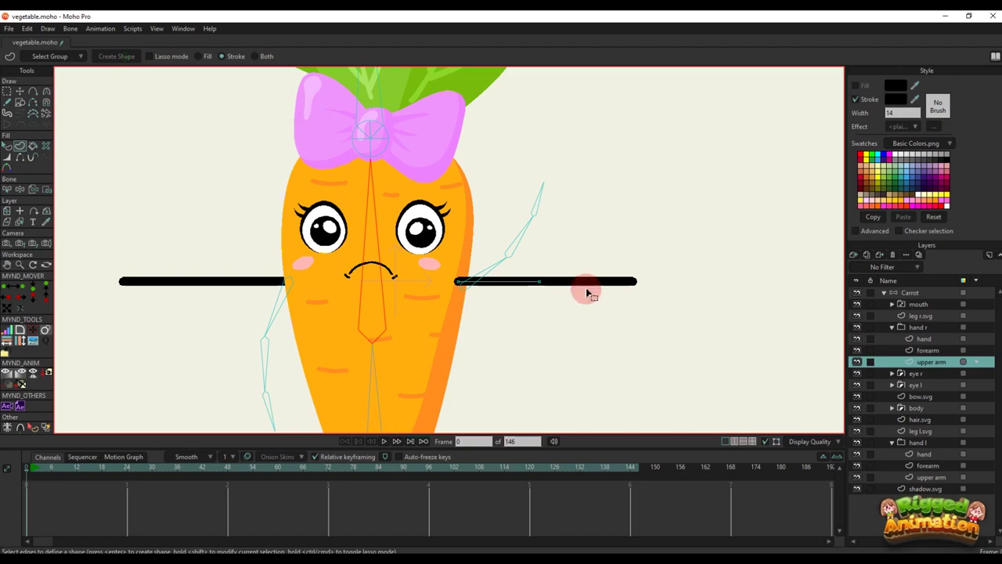
# Draw three finger lines fanning out from the outer end of the segment in the hand r group's hand layer
pyautogui.scroll(-3, 454, 296)
pyautogui.moveTo(385, 306); pyautogui.dragTo(418, 297)
pyautogui.scroll(4, 417, 296)
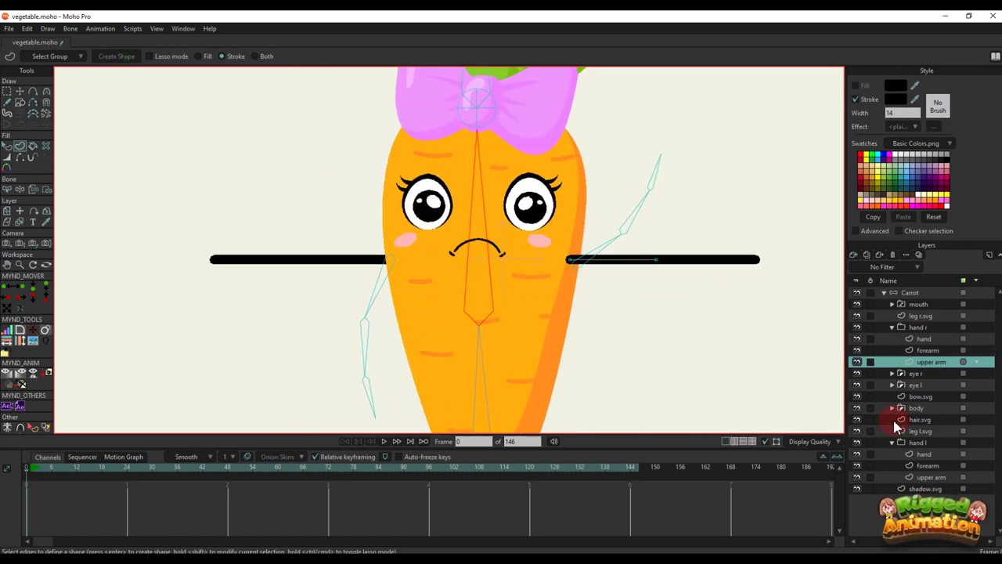
pyautogui.click(919, 339)
pyautogui.moveTo(319, 252); pyautogui.dragTo(367, 261)
pyautogui.moveTo(734, 313); pyautogui.dragTo(466, 307)
pyautogui.scroll(3, 509, 301)
pyautogui.moveTo(601, 268); pyautogui.dragTo(588, 291)
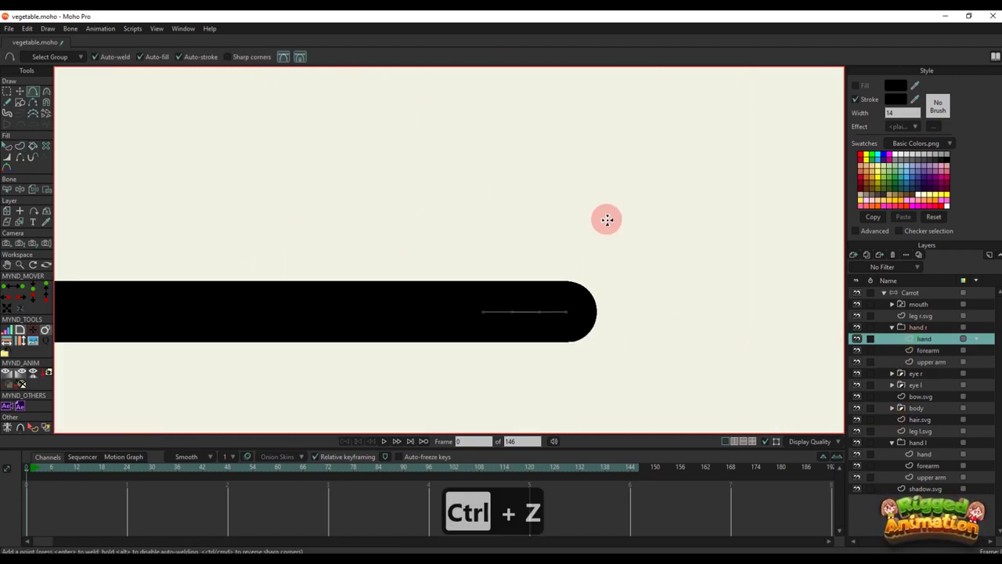
pyautogui.moveTo(608, 215); pyautogui.dragTo(566, 312)
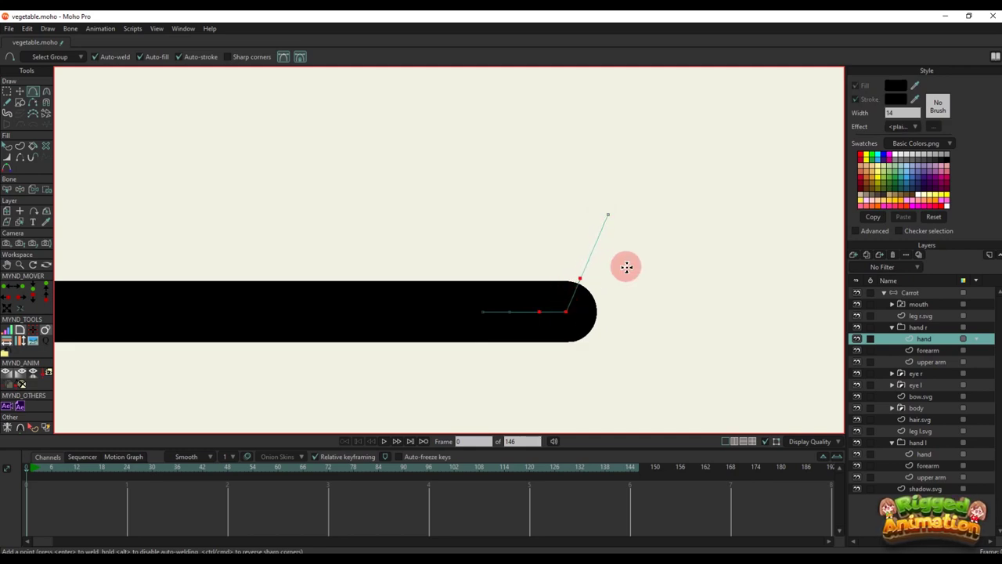
pyautogui.moveTo(606, 388)
pyautogui.mouseDown()
pyautogui.moveTo(569, 318)
pyautogui.moveTo(578, 337)
pyautogui.mouseUp()
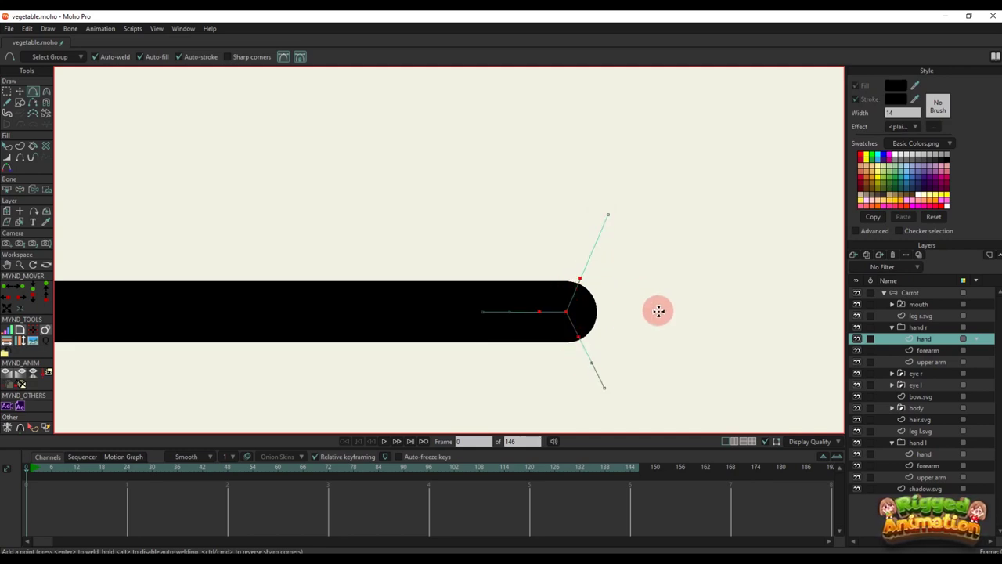
pyautogui.moveTo(670, 287); pyautogui.dragTo(167, 399)
# Set the finger points' curvature to 0 and create a stroke shape on the three finger lines
pyautogui.press('x')
pyautogui.press('c')
pyautogui.press('c')
pyautogui.scroll(-7, 539, 294)
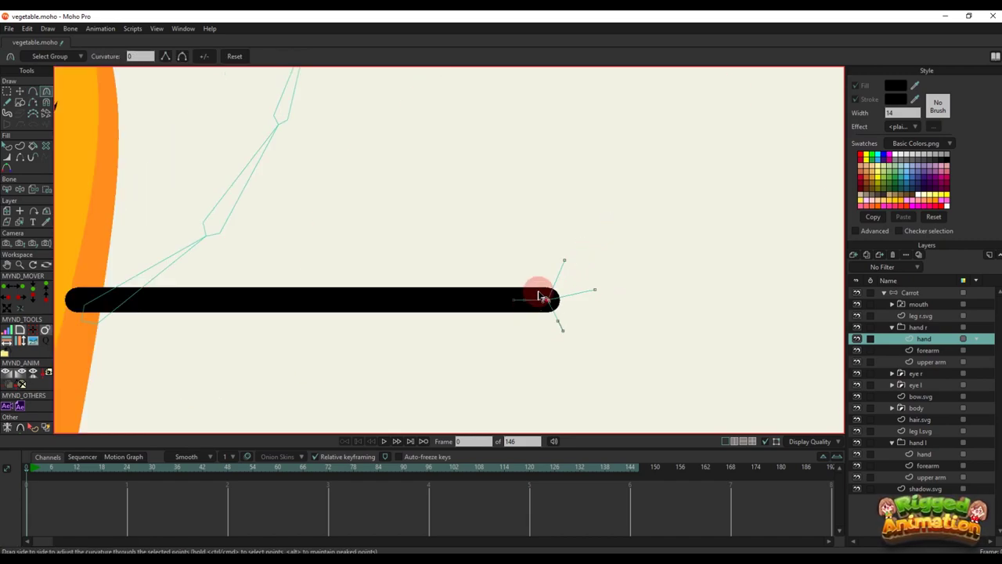
pyautogui.scroll(3, 531, 304)
pyautogui.press('g')
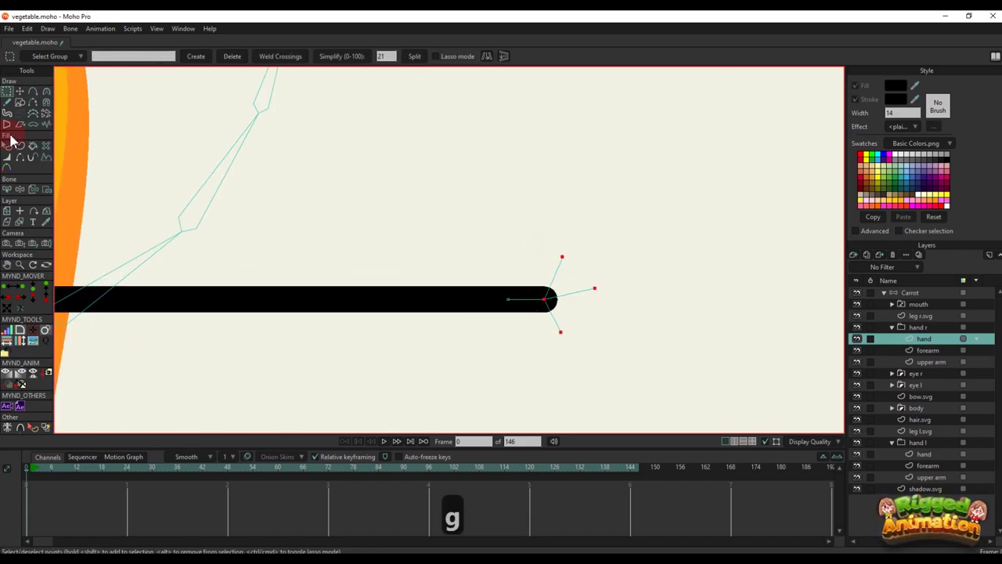
pyautogui.click(20, 146)
pyautogui.press('Return')
# Lengthen the hand's upper and middle fingers by moving their tip points outward
pyautogui.press('t')
pyautogui.press('g')
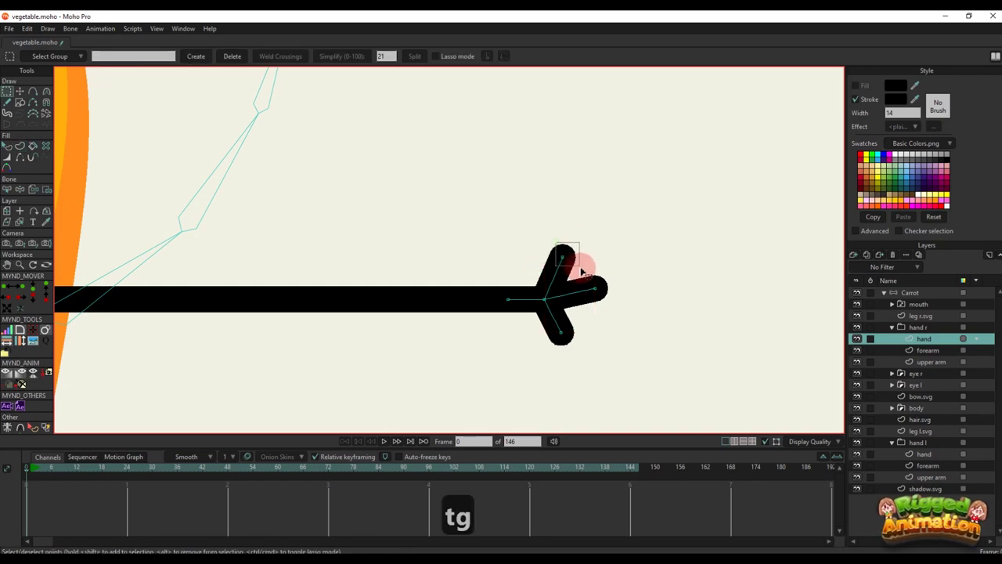
pyautogui.moveTo(554, 242); pyautogui.dragTo(613, 353)
pyautogui.press('t')
pyautogui.moveTo(596, 261); pyautogui.dragTo(629, 285)
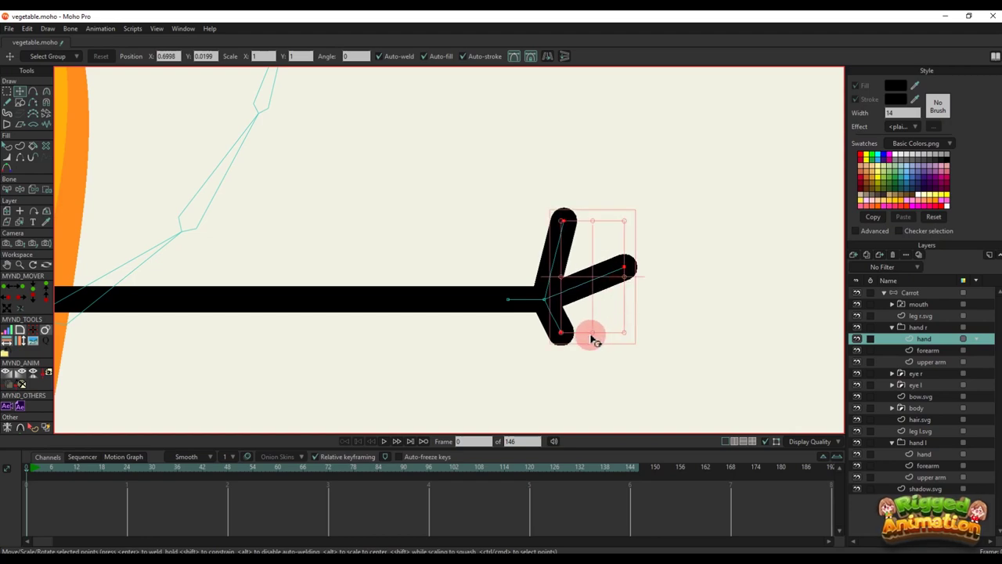
pyautogui.scroll(-5, 598, 337)
# Angle the hand's middle finger further upward, away from the lowest finger
pyautogui.press('q')
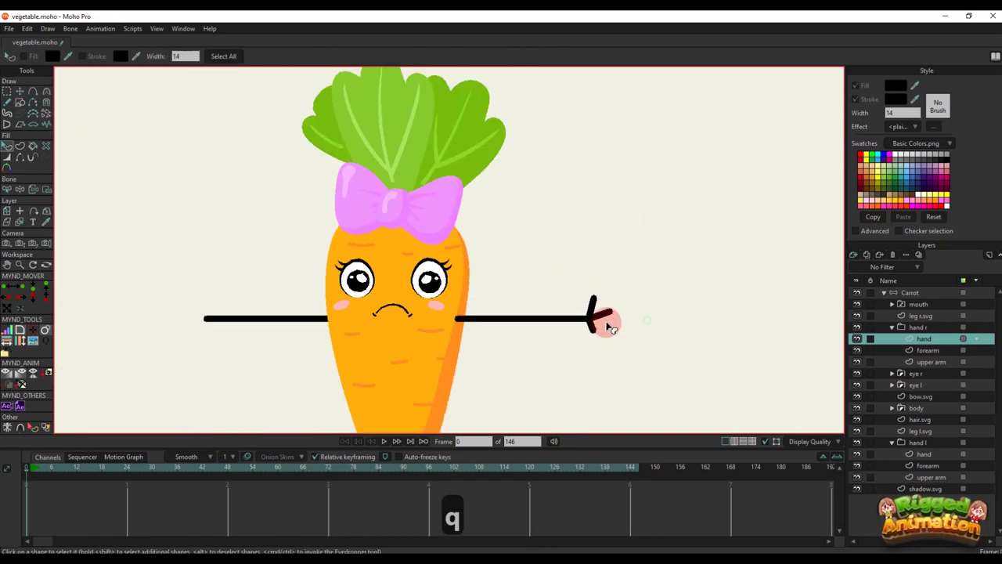
pyautogui.press('t')
pyautogui.scroll(5, 569, 300)
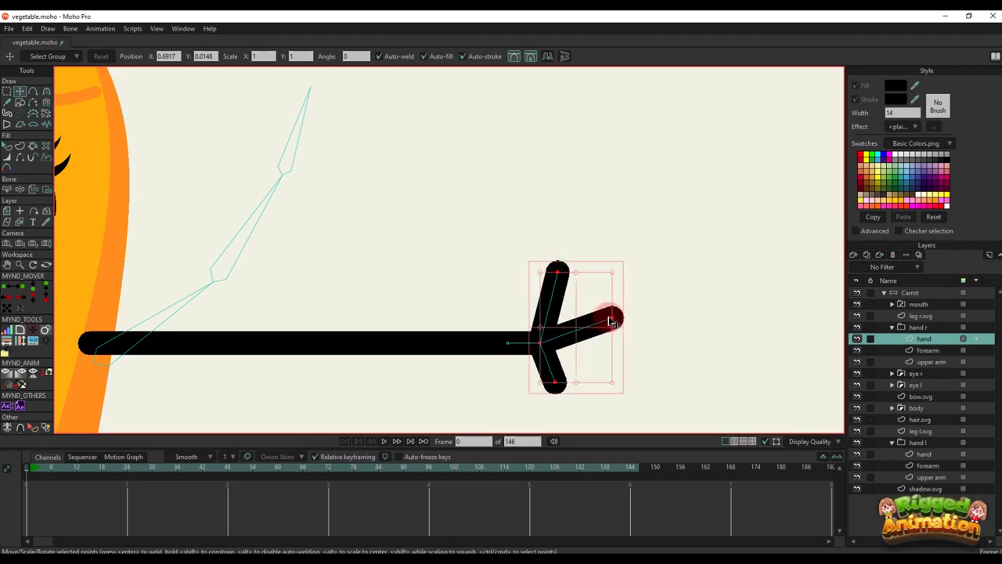
pyautogui.click(615, 320)
pyautogui.moveTo(616, 320); pyautogui.dragTo(605, 293)
# Draw a fourth, nearly horizontal finger line from the palm point and create its stroke shape
pyautogui.press('a')
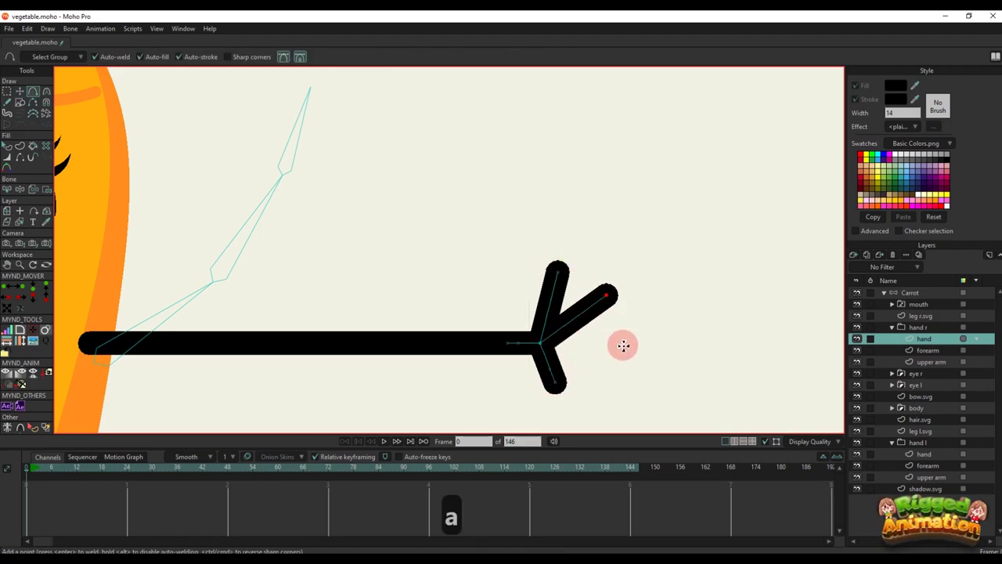
pyautogui.moveTo(623, 346); pyautogui.dragTo(541, 344)
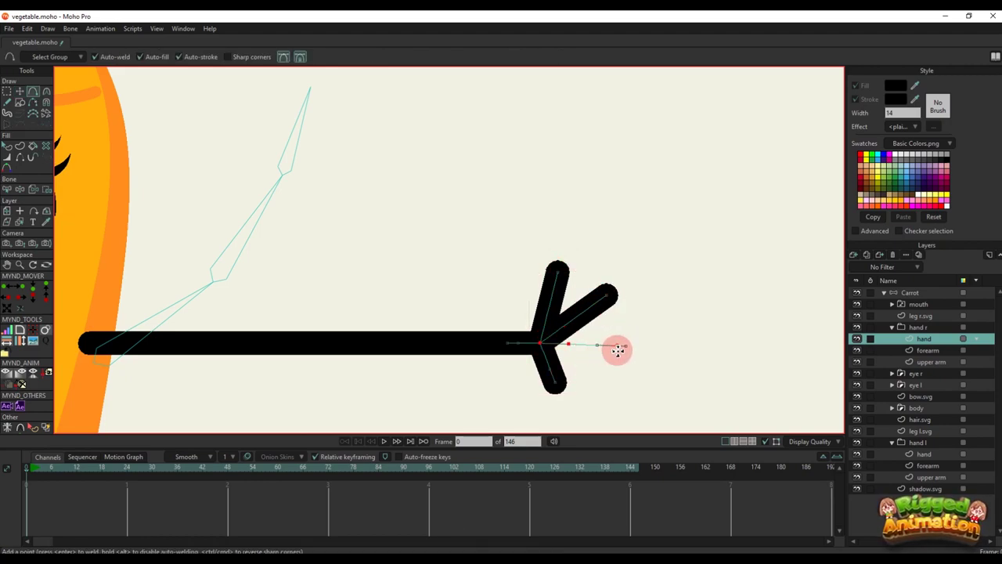
pyautogui.press('g')
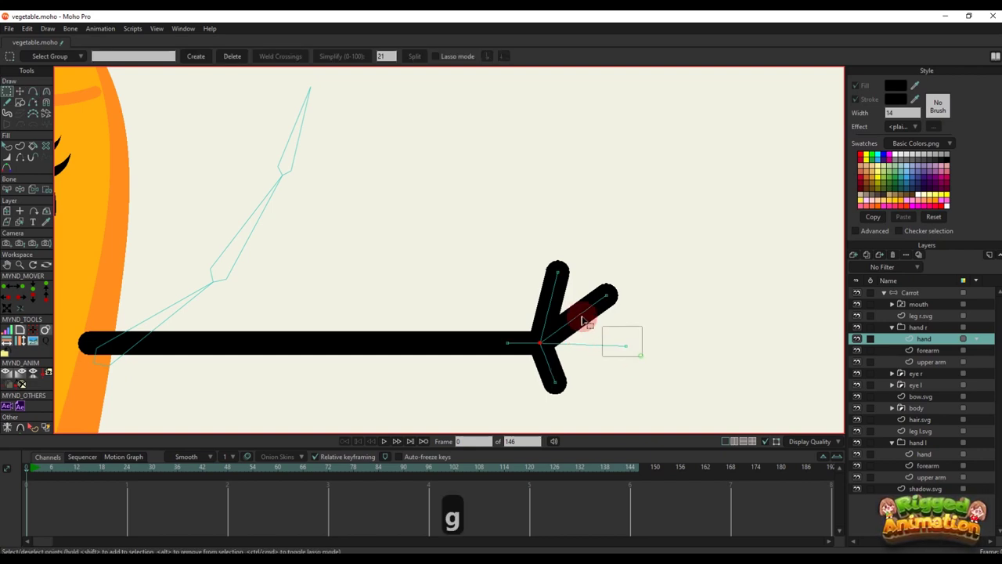
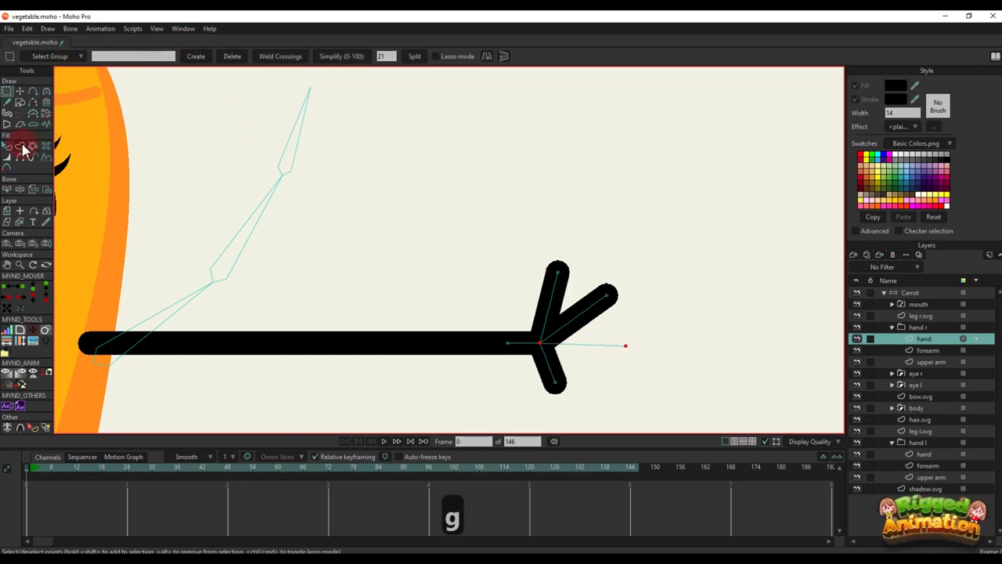
pyautogui.click(678, 347)
pyautogui.press('q')
pyautogui.click(561, 335)
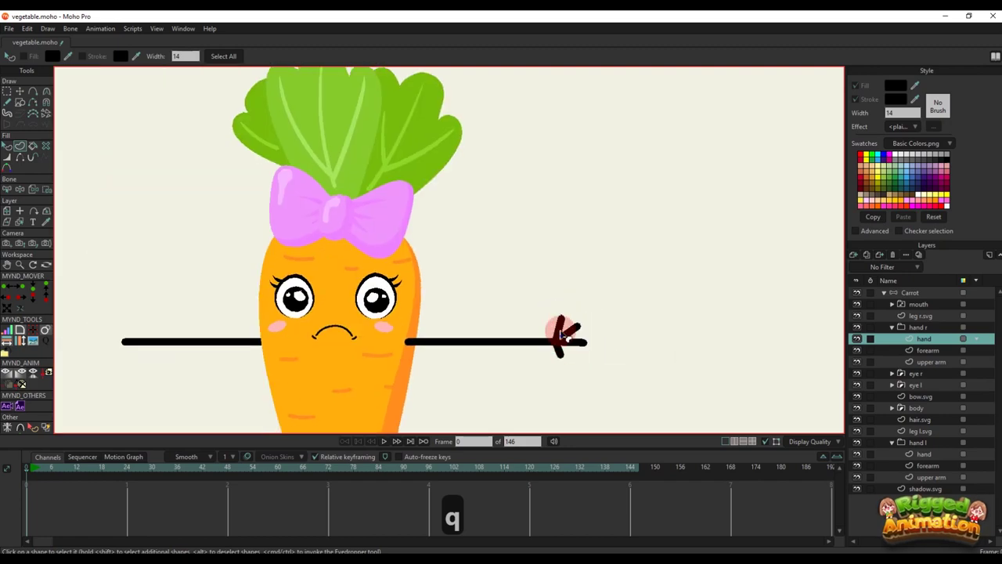
# Fine-tune the length of the upper, horizontal and lowest fingers by nudging their tip points
pyautogui.press('t')
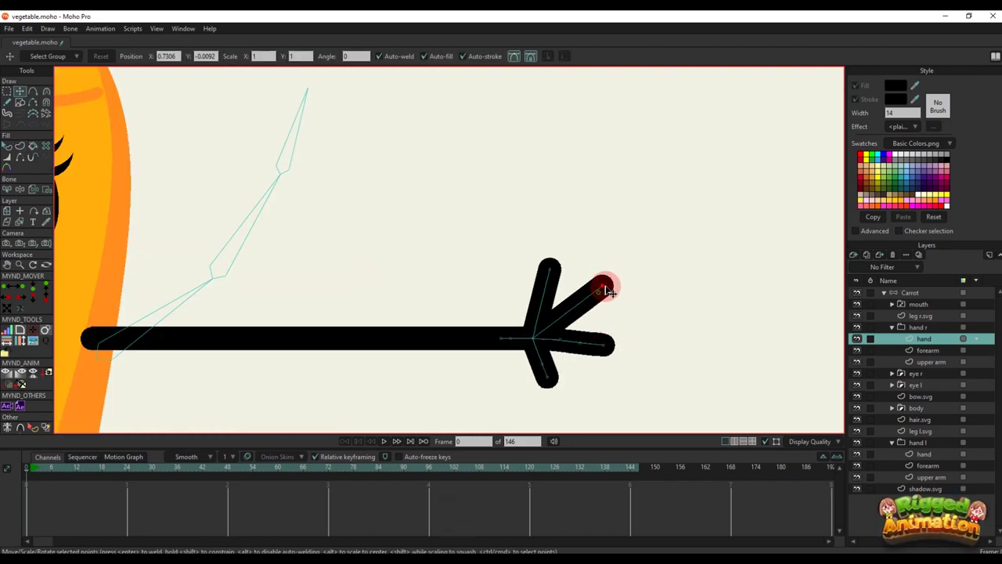
pyautogui.moveTo(550, 268); pyautogui.dragTo(541, 284)
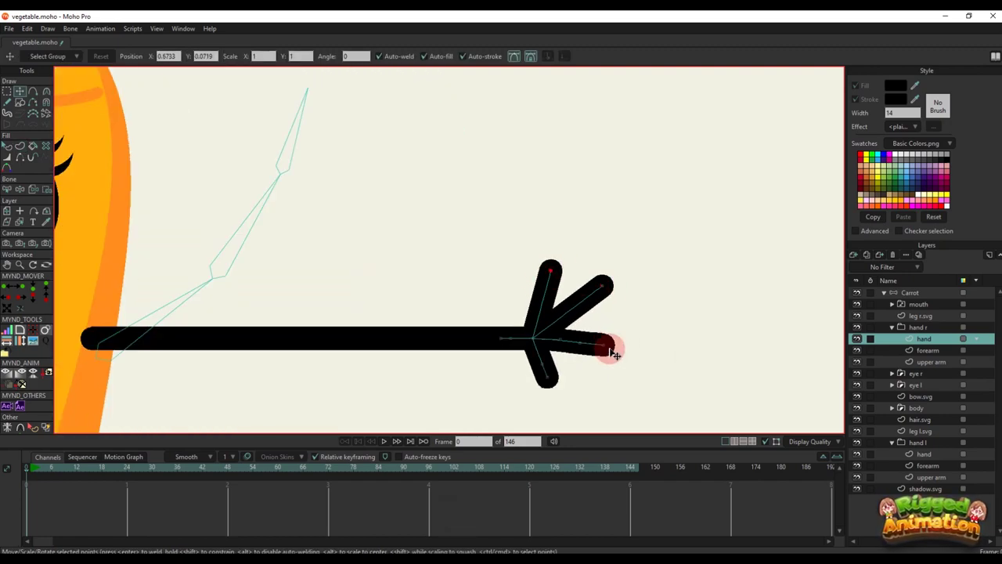
pyautogui.moveTo(609, 349); pyautogui.dragTo(614, 348)
pyautogui.moveTo(546, 384); pyautogui.dragTo(549, 389)
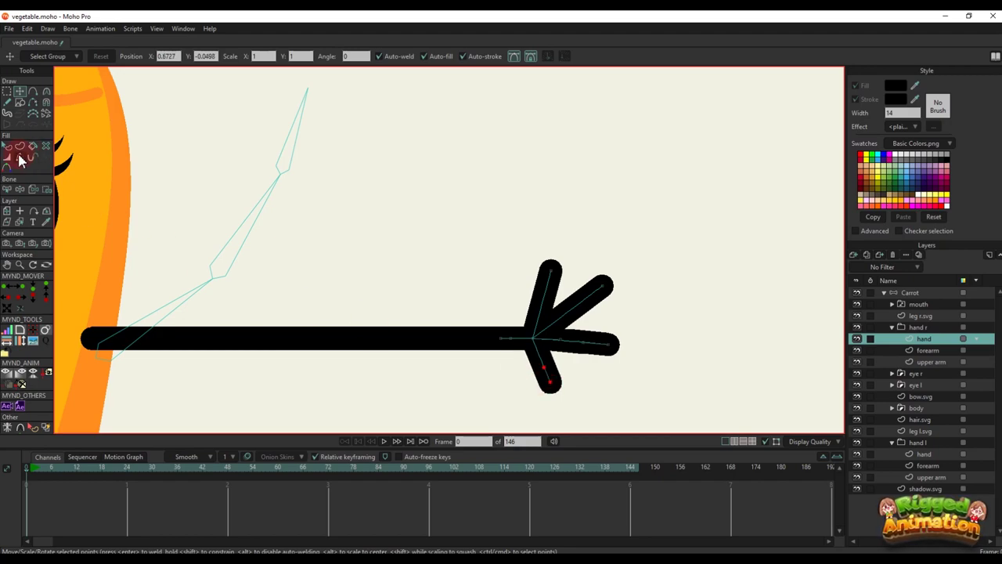
# Add a point partway along each of the four fingers in the hand r group's hand layer
pyautogui.press('a')
pyautogui.scroll(3, 540, 363)
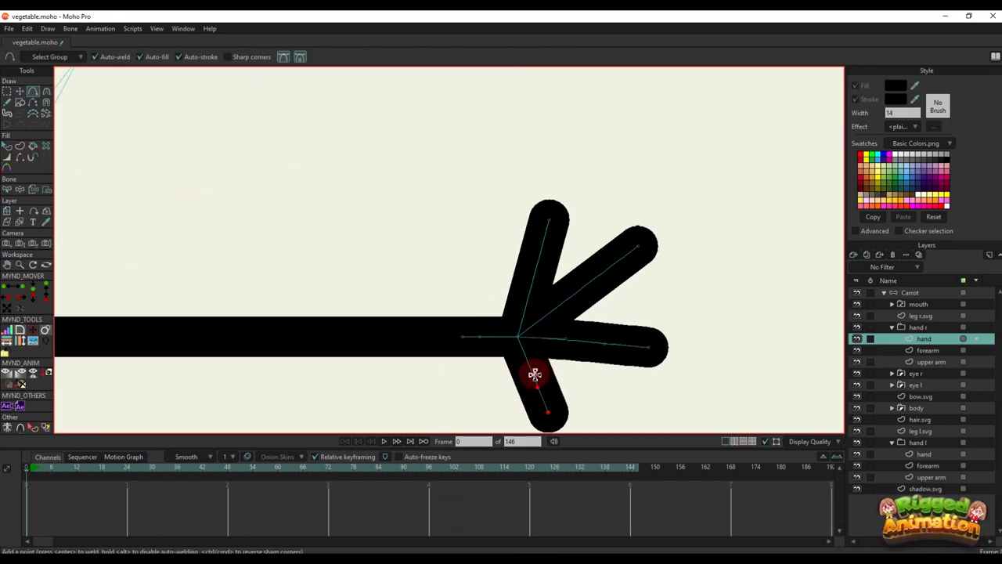
pyautogui.click(535, 374)
pyautogui.click(589, 342)
pyautogui.click(583, 291)
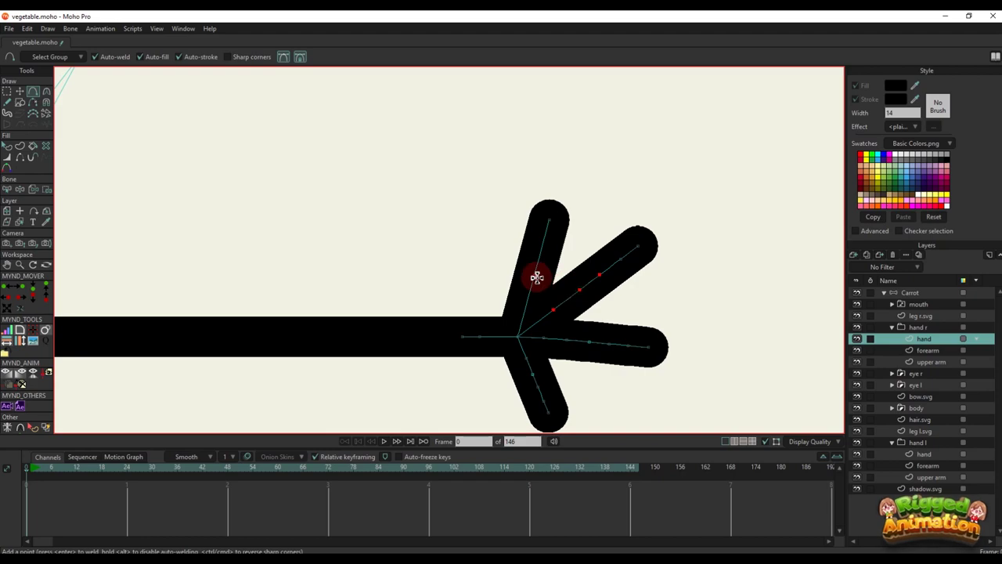
pyautogui.click(537, 277)
# Draw three finger lines fanning out from the outer end of the segment in the hand l group's hand layer
pyautogui.scroll(-10, 537, 275)
pyautogui.press('q')
pyautogui.scroll(5, 450, 262)
pyautogui.click(468, 265)
pyautogui.hotkey('ctrl', 'z')
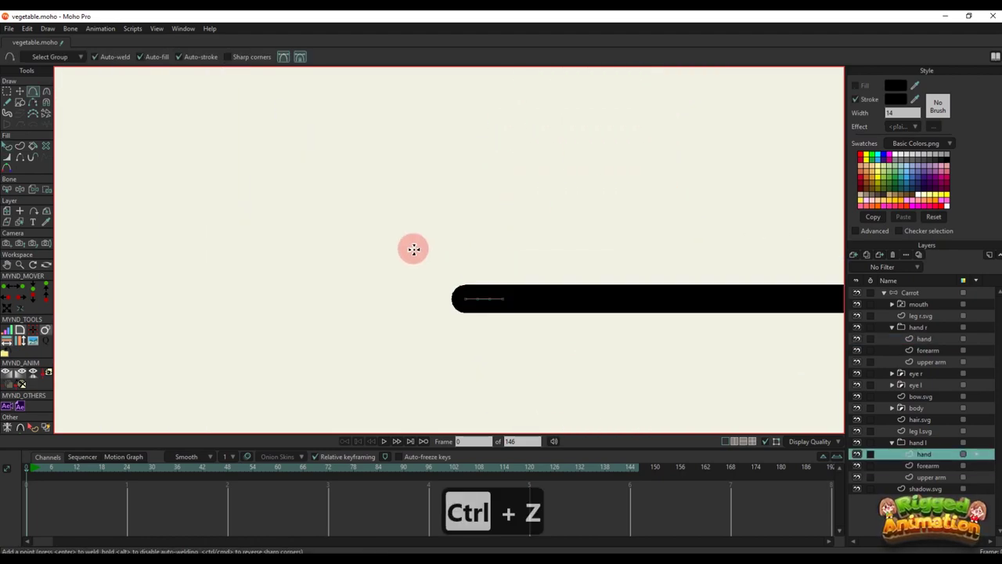
pyautogui.moveTo(413, 248); pyautogui.dragTo(465, 299)
pyautogui.moveTo(400, 283); pyautogui.dragTo(465, 298)
pyautogui.moveTo(418, 343); pyautogui.dragTo(460, 301)
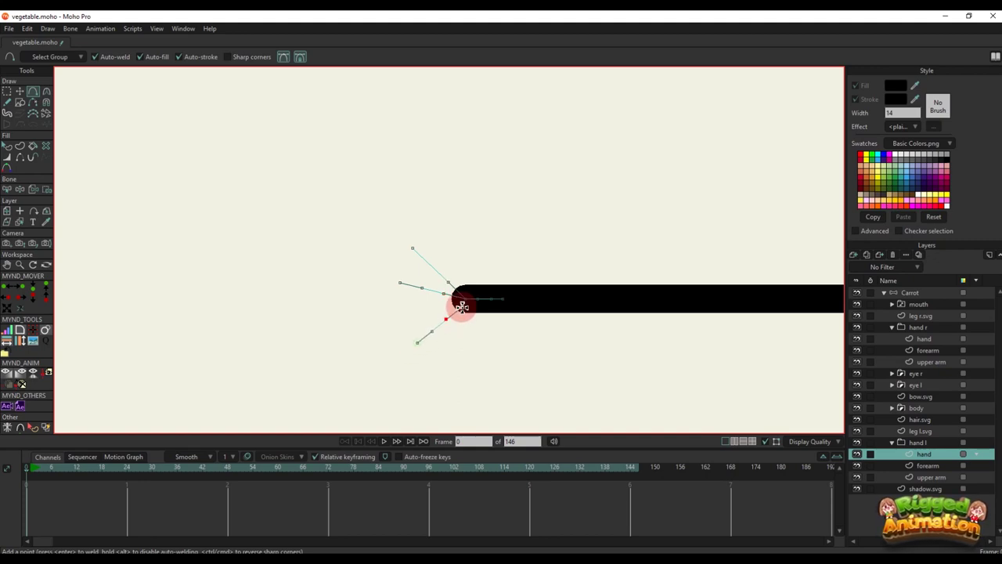
# Draw a fourth, downward-pointing finger line from the palm point in the hand l group's hand layer
pyautogui.press('x')
pyautogui.press('c')
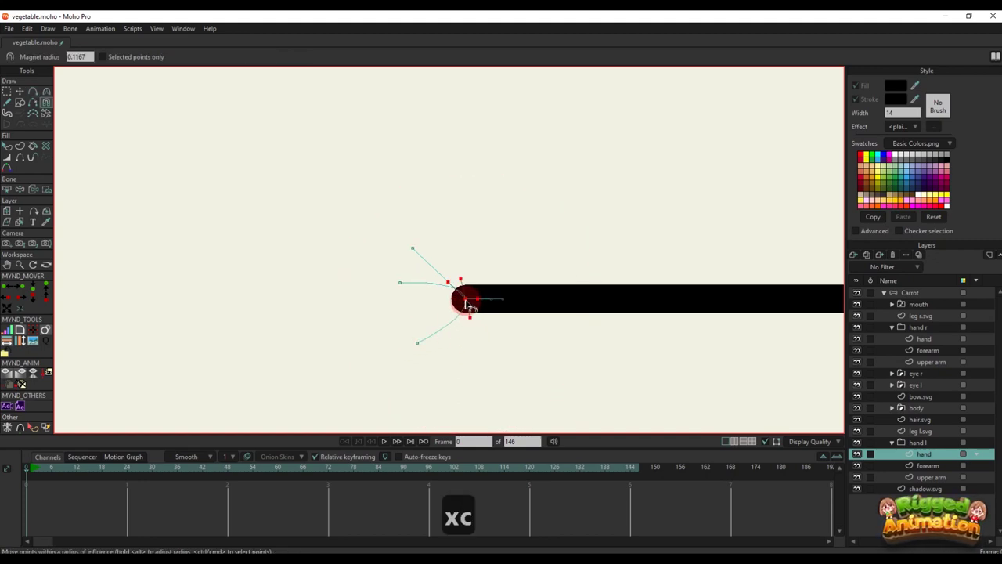
pyautogui.press('a')
pyautogui.press('a')
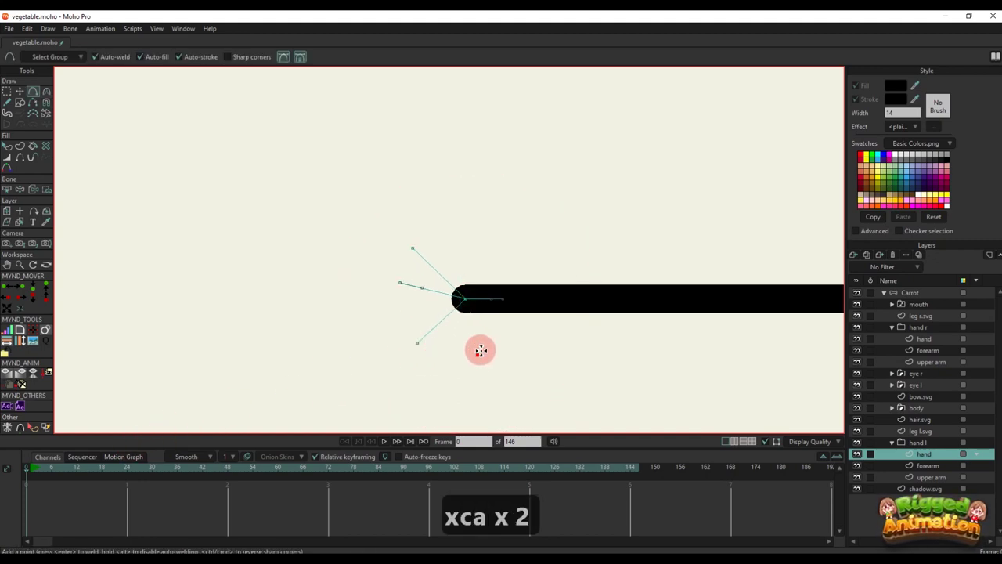
pyautogui.press('BackSpace')
pyautogui.moveTo(469, 330); pyautogui.dragTo(466, 300)
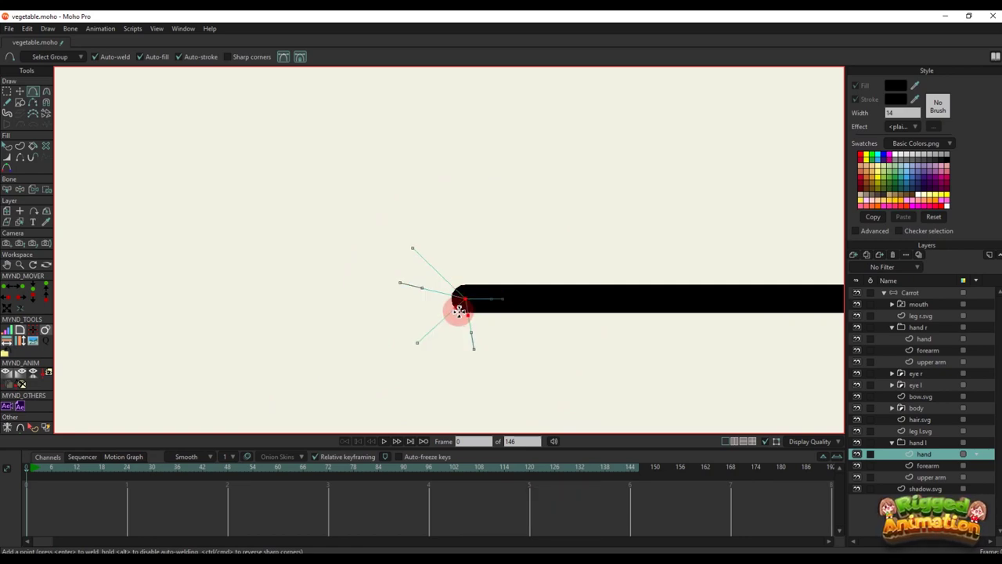
# Select all the points of the hand l group's hand and create its black stroke shape with width 14
pyautogui.scroll(-2, 447, 301)
pyautogui.press('g')
pyautogui.moveTo(388, 251); pyautogui.dragTo(480, 379)
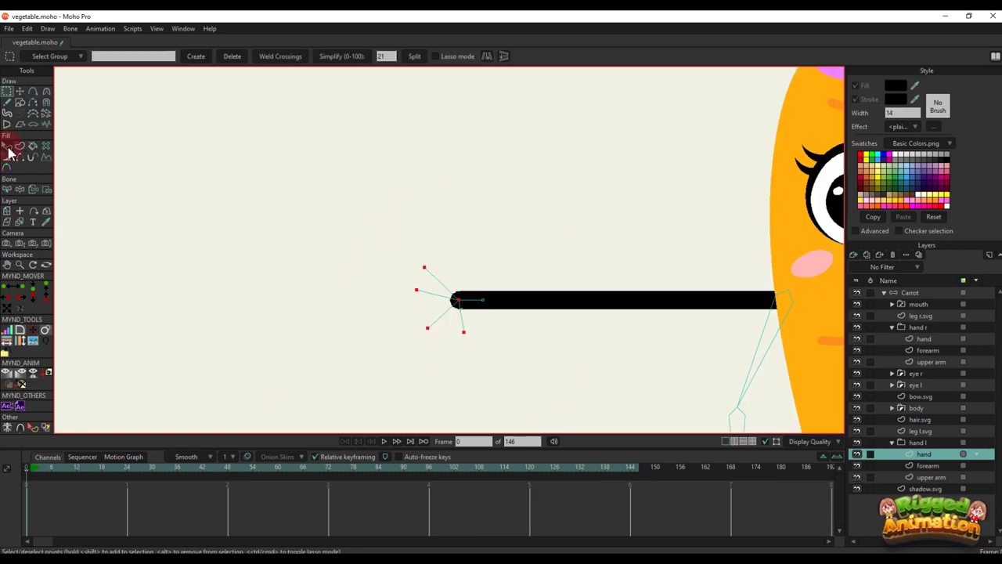
pyautogui.click(19, 146)
pyautogui.click(129, 55)
pyautogui.press('q')
pyautogui.click(488, 357)
pyautogui.scroll(-5, 469, 352)
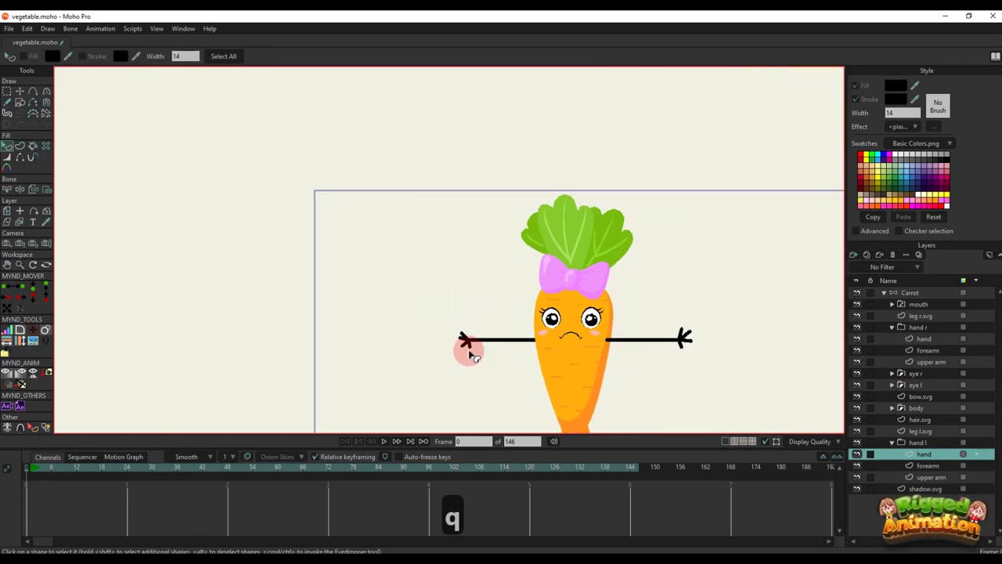
# Select the four fingertip points of the hand l group's hand and move them outward to lengthen the fingers
pyautogui.scroll(4, 470, 348)
pyautogui.press('g')
pyautogui.press('t')
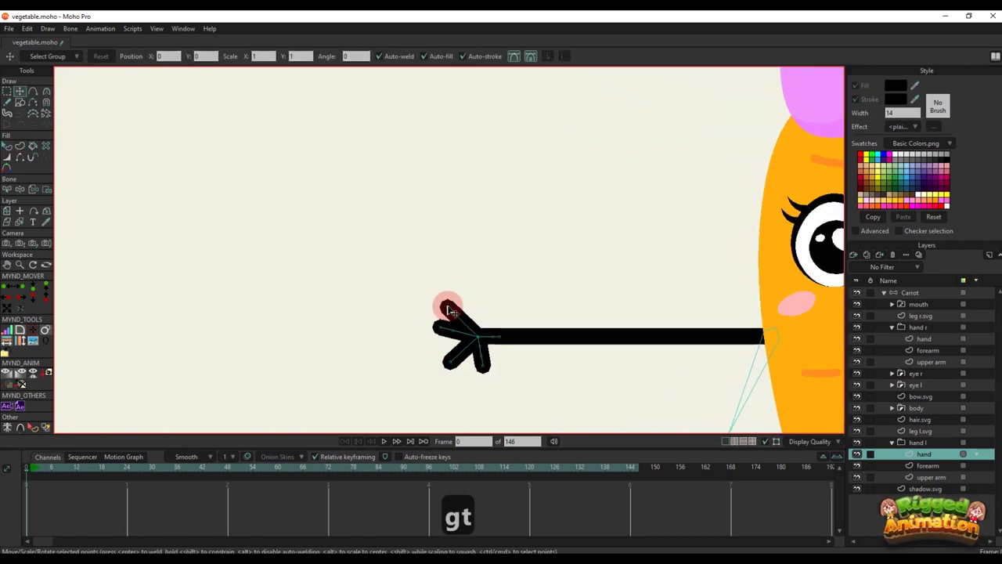
pyautogui.press('g')
pyautogui.moveTo(413, 285); pyautogui.dragTo(481, 384)
pyautogui.press('r')
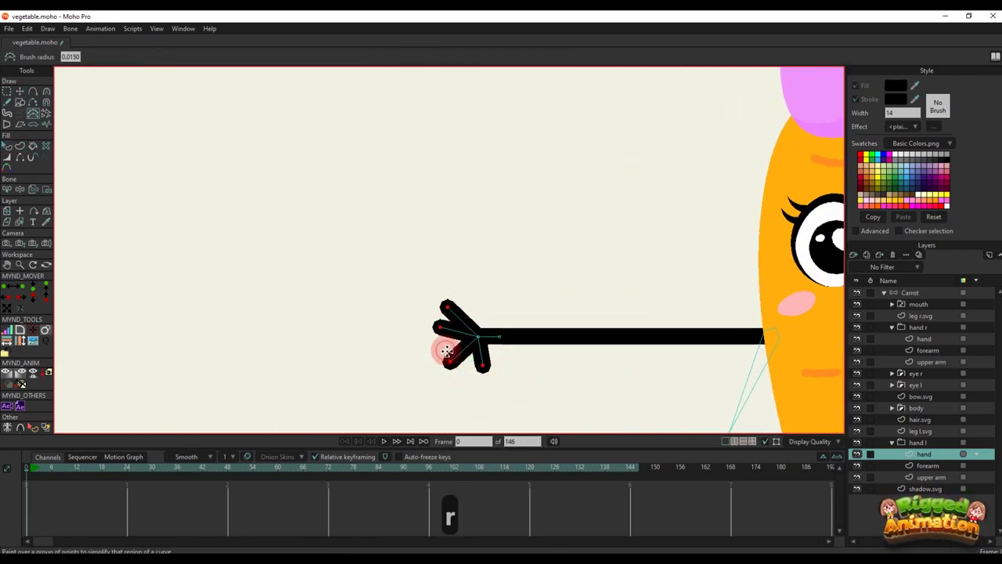
pyautogui.press('t')
pyautogui.moveTo(458, 342)
pyautogui.mouseDown()
pyautogui.moveTo(449, 342)
pyautogui.moveTo(448, 302)
pyautogui.moveTo(446, 340)
pyautogui.mouseUp()
pyautogui.press('p')
# Adjust the tip point of the lowest finger so that the finger points straight down
pyautogui.scroll(-2, 501, 373)
pyautogui.press('q')
pyautogui.press('t')
pyautogui.scroll(2, 447, 334)
pyautogui.click(491, 382)
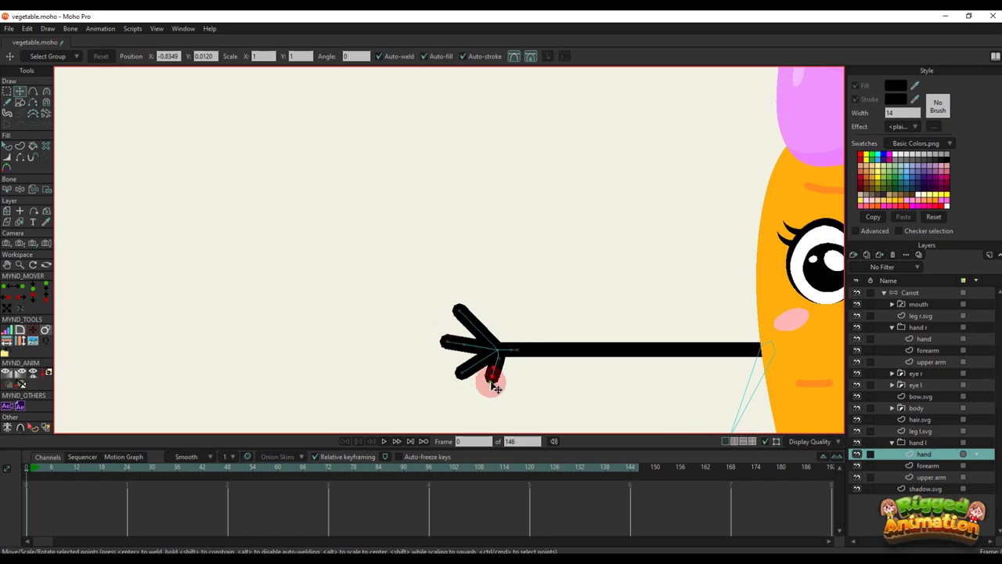
pyautogui.moveTo(495, 386); pyautogui.dragTo(414, 342)
pyautogui.press('q')
pyautogui.scroll(-3, 478, 378)
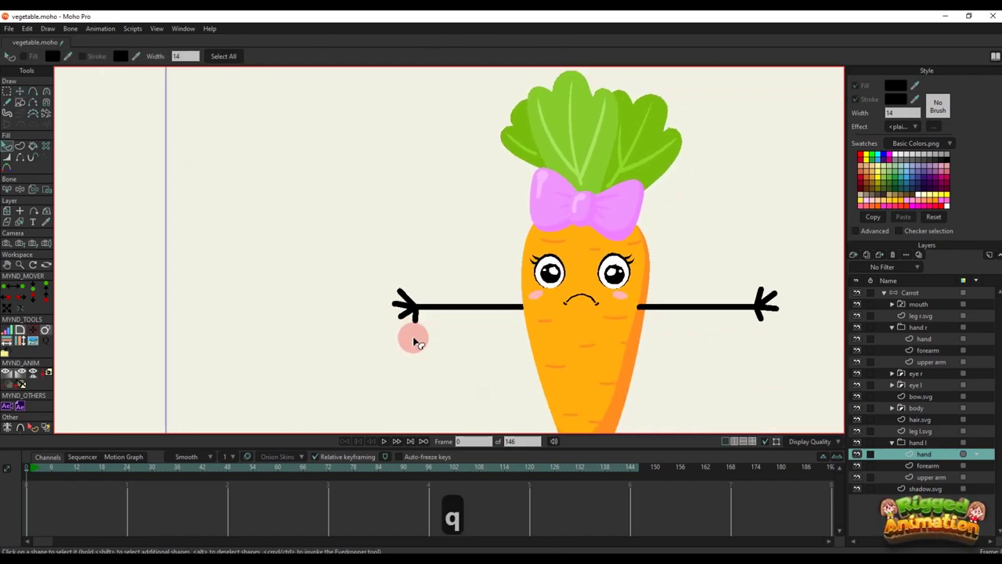
# Add a point partway along each of the four fingers in the hand l group's hand layer
pyautogui.scroll(4, 396, 317)
pyautogui.press('a')
pyautogui.scroll(1, 539, 241)
pyautogui.click(545, 249)
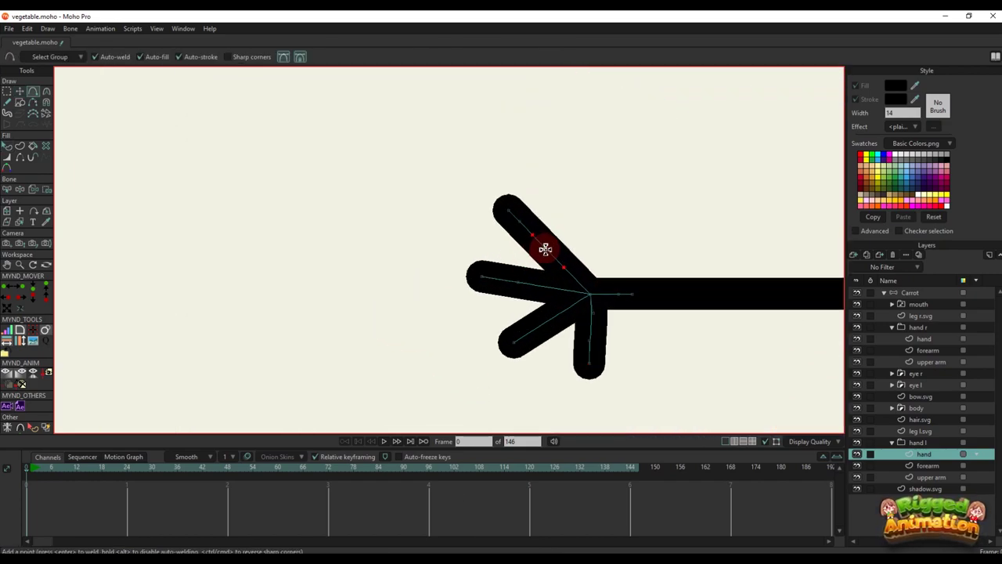
pyautogui.click(530, 285)
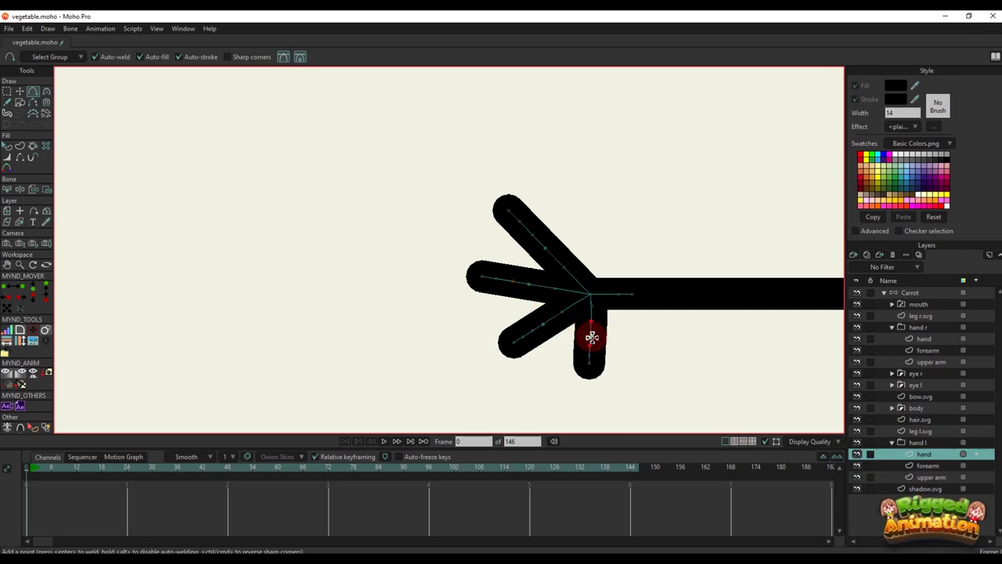
pyautogui.scroll(-8, 589, 325)
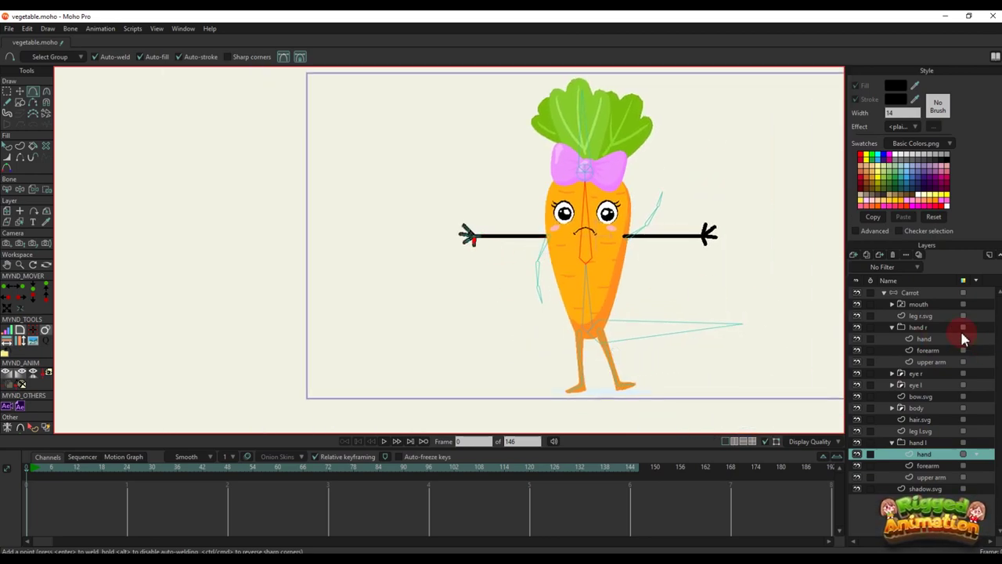
# Delete the old bones of both arms from the Carrot bone layer
pyautogui.click(912, 293)
pyautogui.scroll(3, 644, 268)
pyautogui.click(648, 265)
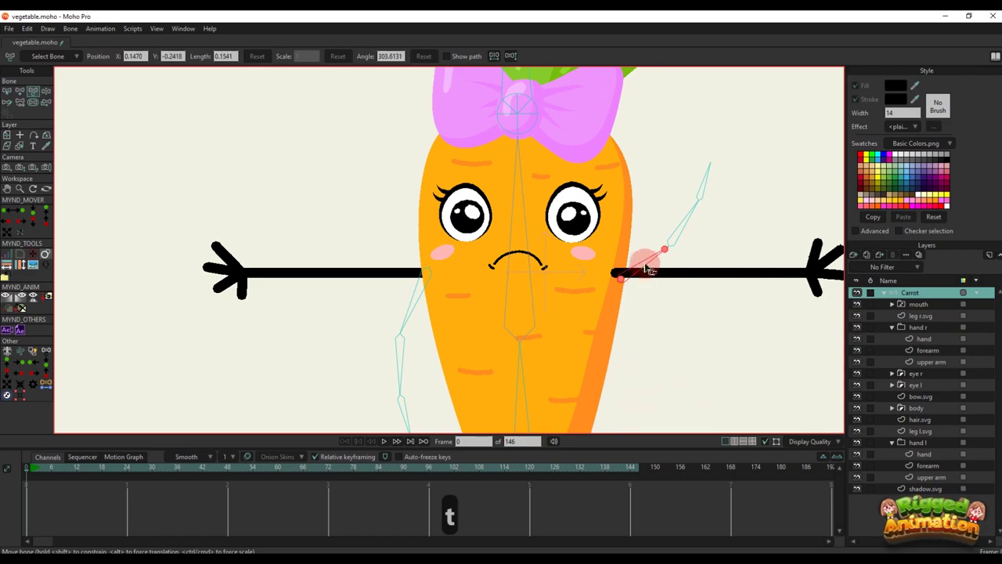
pyautogui.press('n')
pyautogui.press('b')
pyautogui.press('BackSpace')
pyautogui.press('BackSpace')
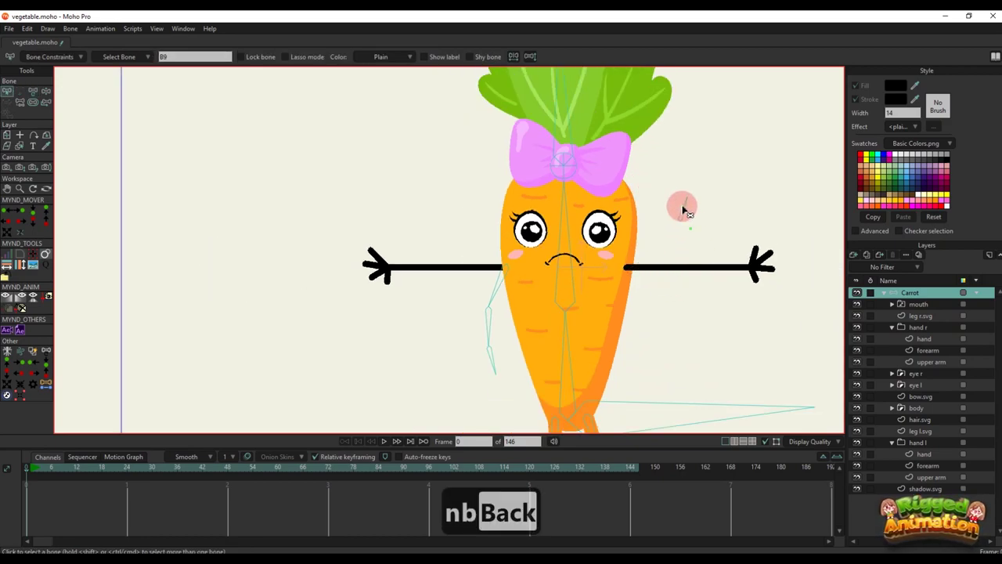
pyautogui.moveTo(458, 258); pyautogui.dragTo(523, 375)
pyautogui.press('BackSpace')
# Create a bone in the Carrot layer between the two end points of the hand r group's upper arm
pyautogui.scroll(3, 644, 345)
pyautogui.keyDown('alt'); pyautogui.rightClick(653, 207); pyautogui.keyUp('alt')
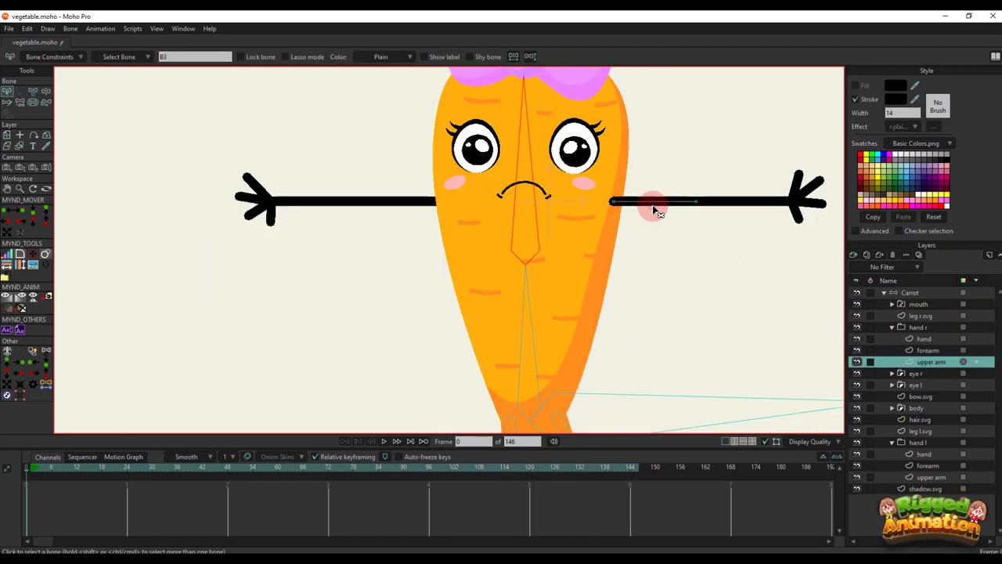
pyautogui.scroll(4, 653, 206)
pyautogui.click(47, 456)
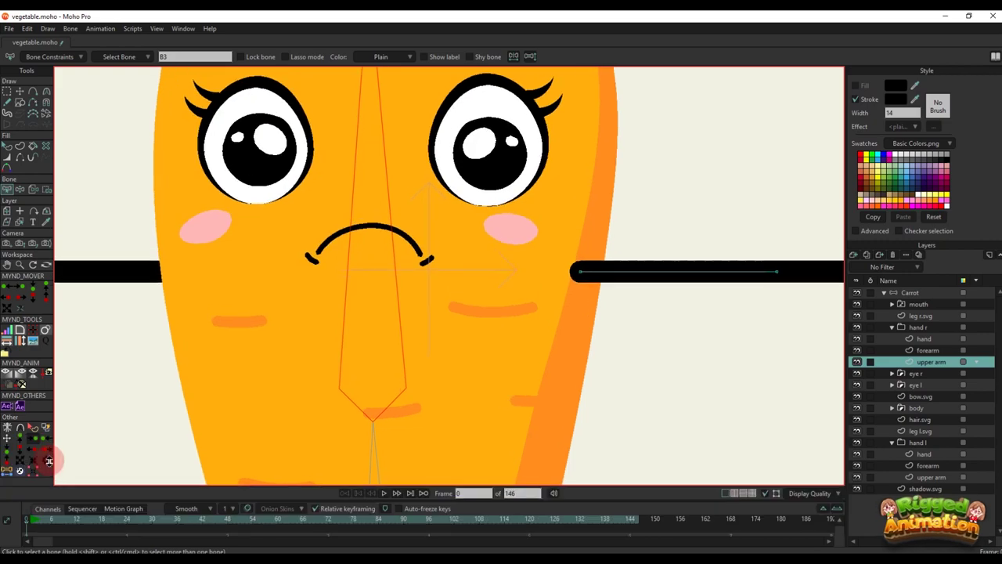
pyautogui.click(7, 474)
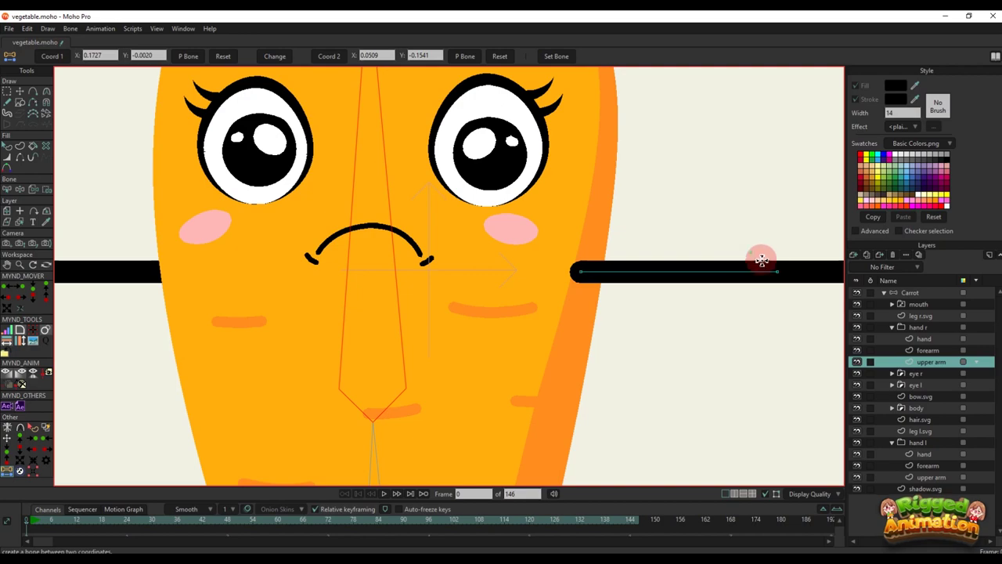
pyautogui.click(761, 260)
pyautogui.click(335, 59)
pyautogui.scroll(-1, 722, 265)
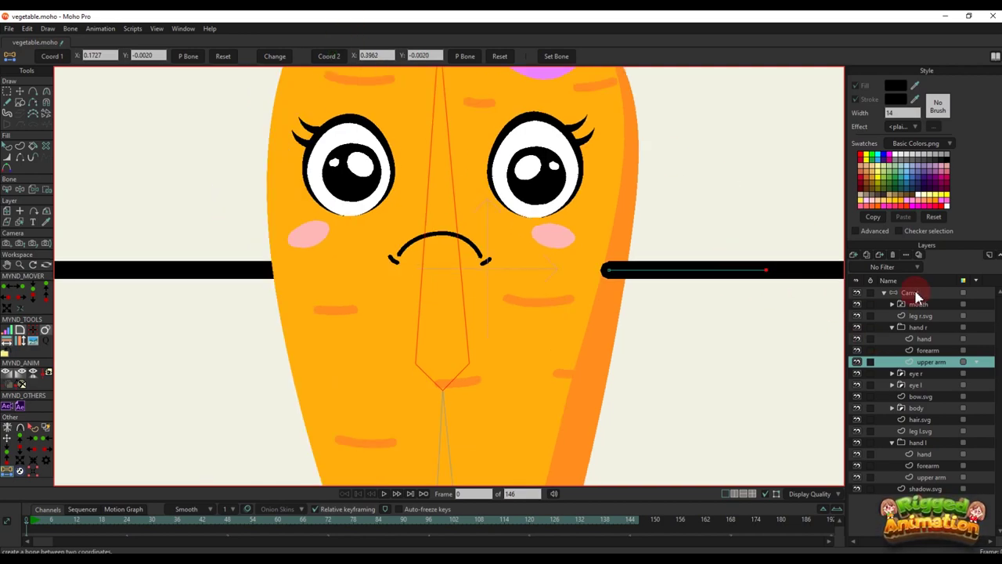
pyautogui.click(917, 292)
pyautogui.click(558, 61)
pyautogui.scroll(-1, 690, 251)
pyautogui.moveTo(700, 262); pyautogui.dragTo(537, 290)
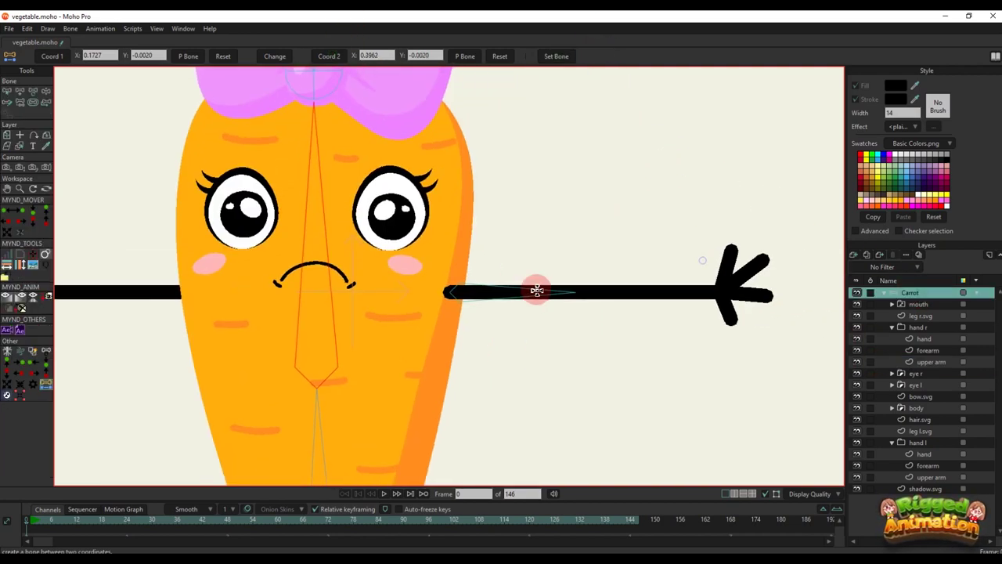
# Create a bone in the Carrot layer between the two end points of the hand r group's forearm
pyautogui.scroll(4, 642, 281)
pyautogui.moveTo(642, 282); pyautogui.dragTo(356, 287)
pyautogui.press('b')
pyautogui.keyDown('alt'); pyautogui.rightClick(357, 288); pyautogui.keyUp('alt')
pyautogui.moveTo(159, 282); pyautogui.dragTo(226, 302)
pyautogui.press('g')
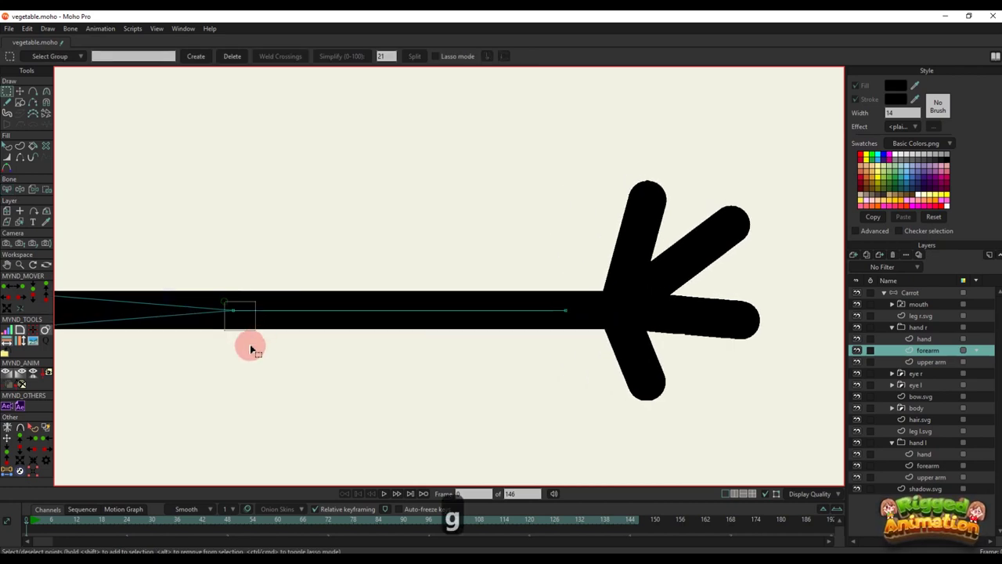
pyautogui.click(8, 471)
pyautogui.click(560, 305)
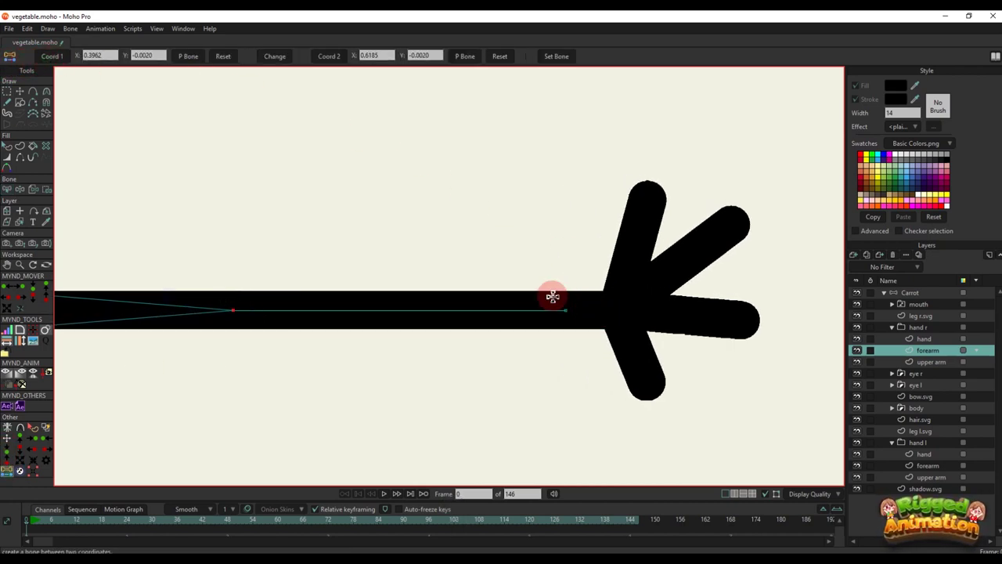
pyautogui.click(899, 293)
pyautogui.click(557, 57)
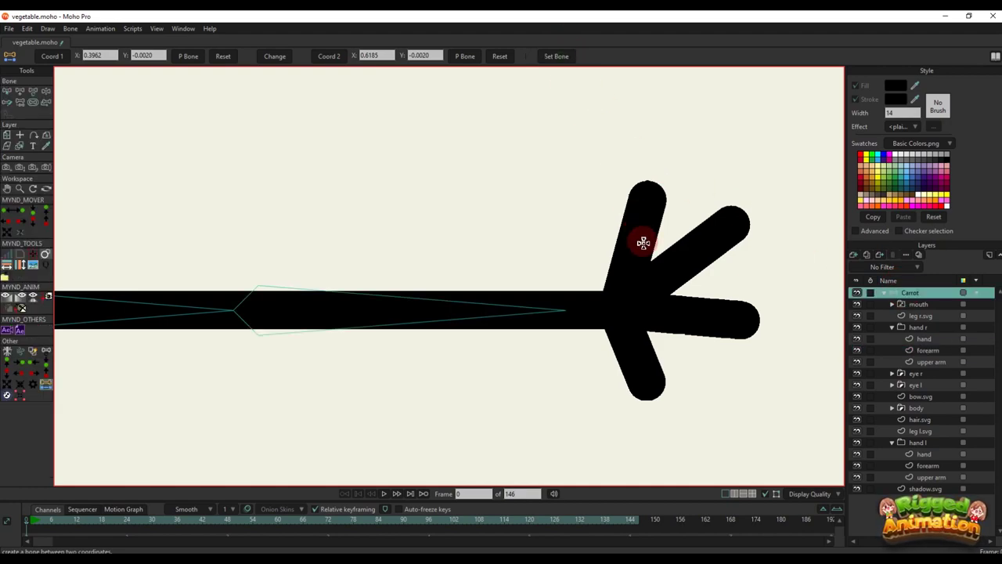
# Create a short hand bone in the Carrot layer from the hand r group's wrist point to its palm point
pyautogui.keyDown('alt'); pyautogui.rightClick(650, 291); pyautogui.keyUp('alt')
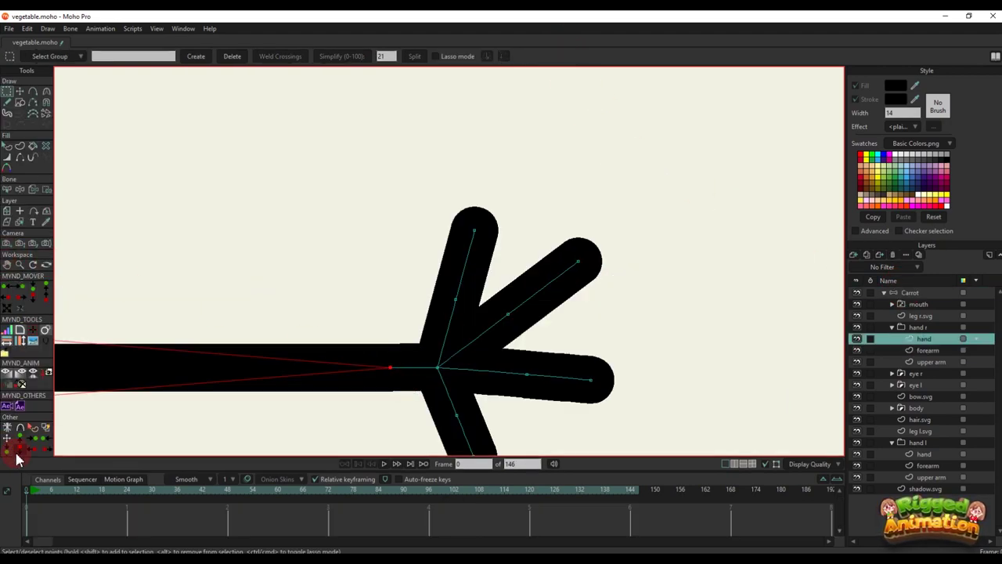
pyautogui.moveTo(23, 471); pyautogui.dragTo(23, 502)
pyautogui.click(7, 472)
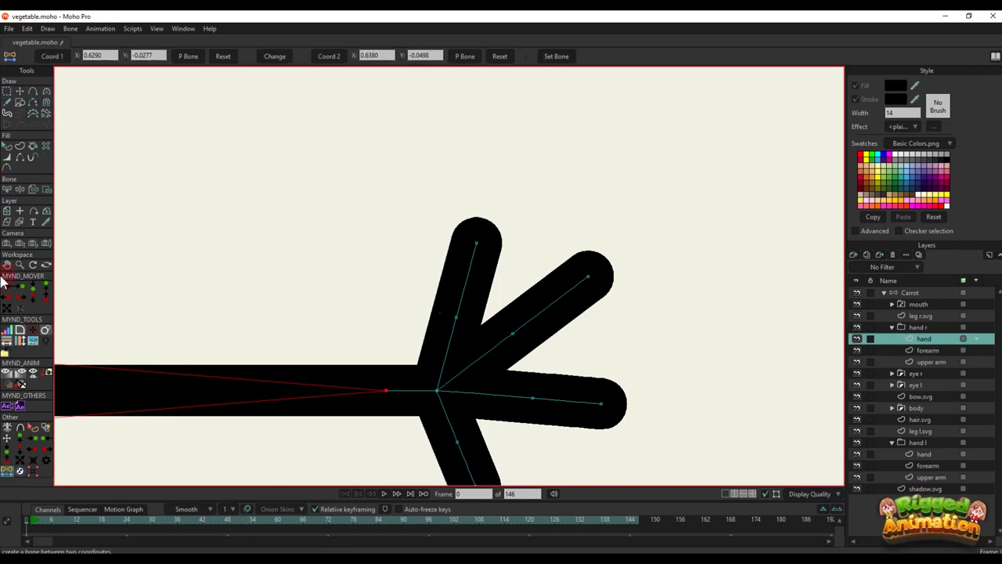
pyautogui.click(9, 58)
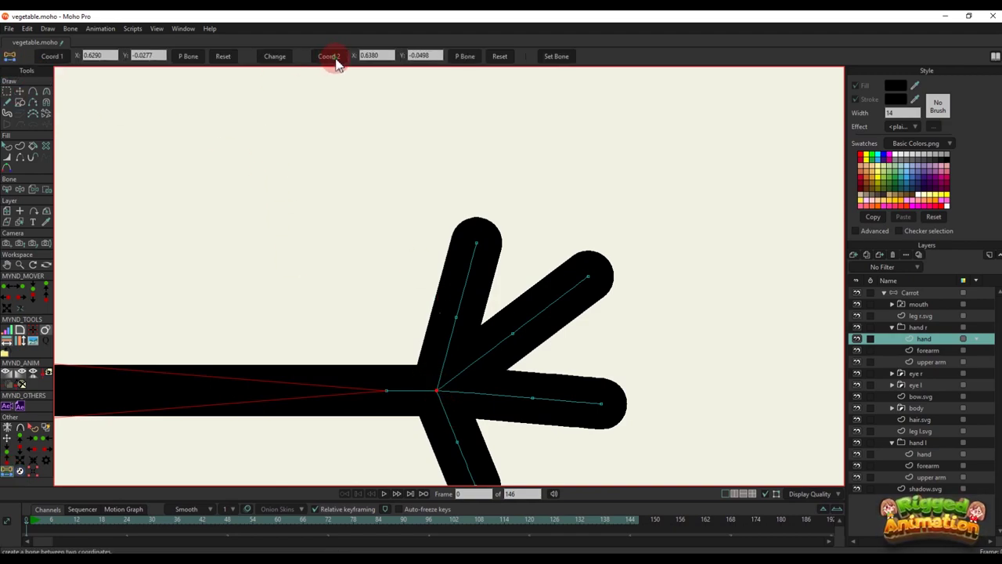
pyautogui.click(891, 296)
pyautogui.click(556, 56)
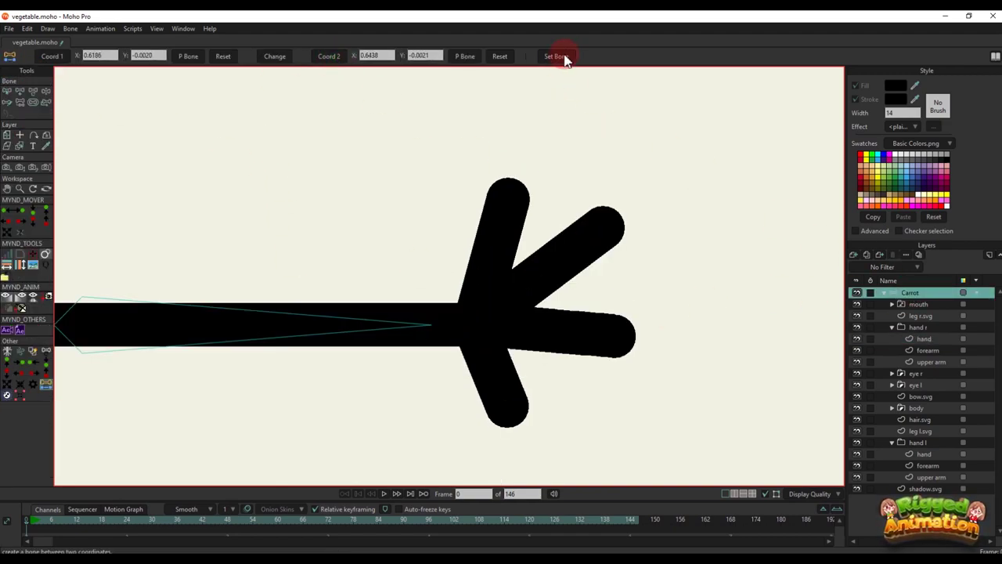
# Create a bone from hand r's palm point to the middle point of its uppermost finger
pyautogui.keyDown('alt'); pyautogui.rightClick(471, 316); pyautogui.keyUp('alt')
pyautogui.press('g')
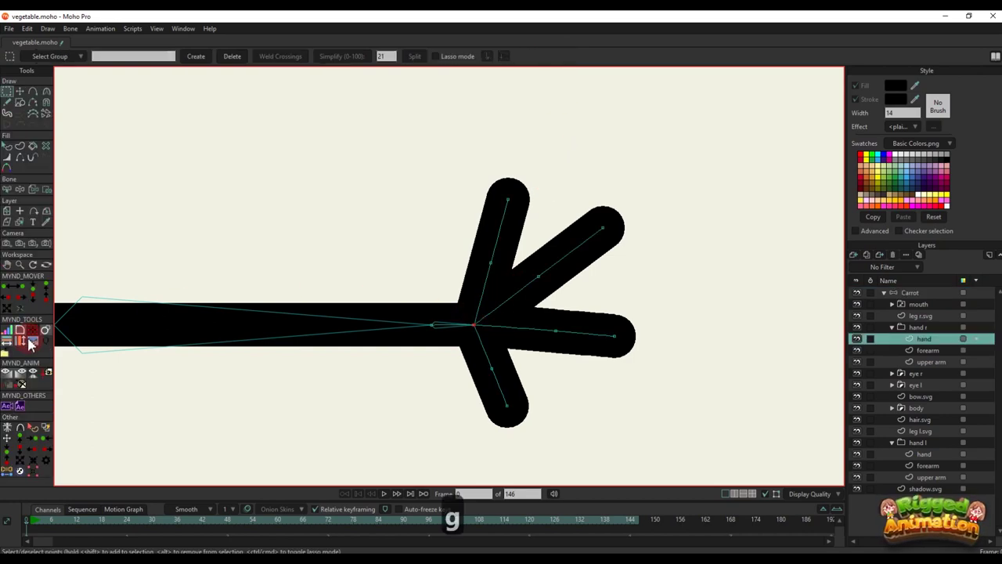
pyautogui.click(7, 473)
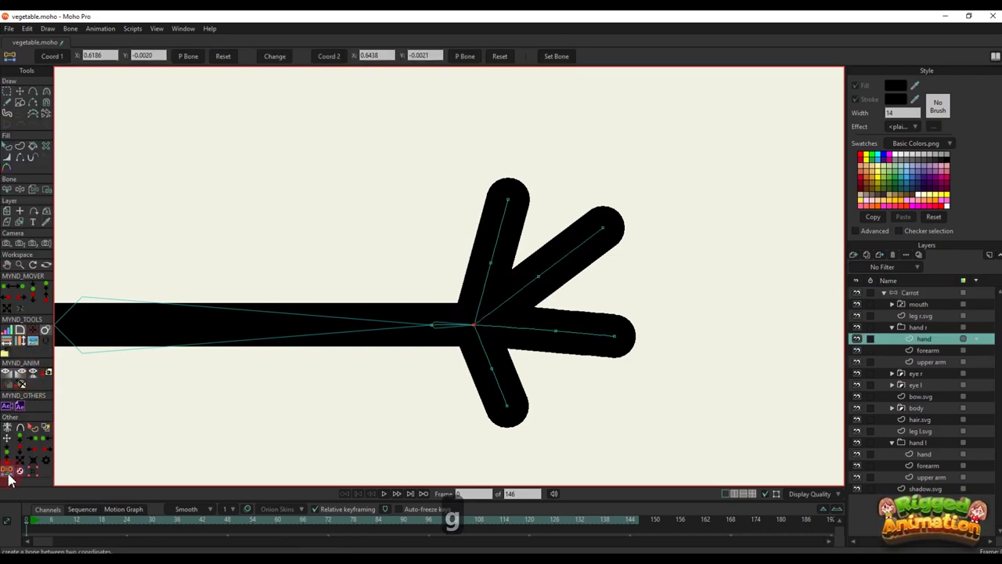
pyautogui.click(52, 56)
pyautogui.click(489, 262)
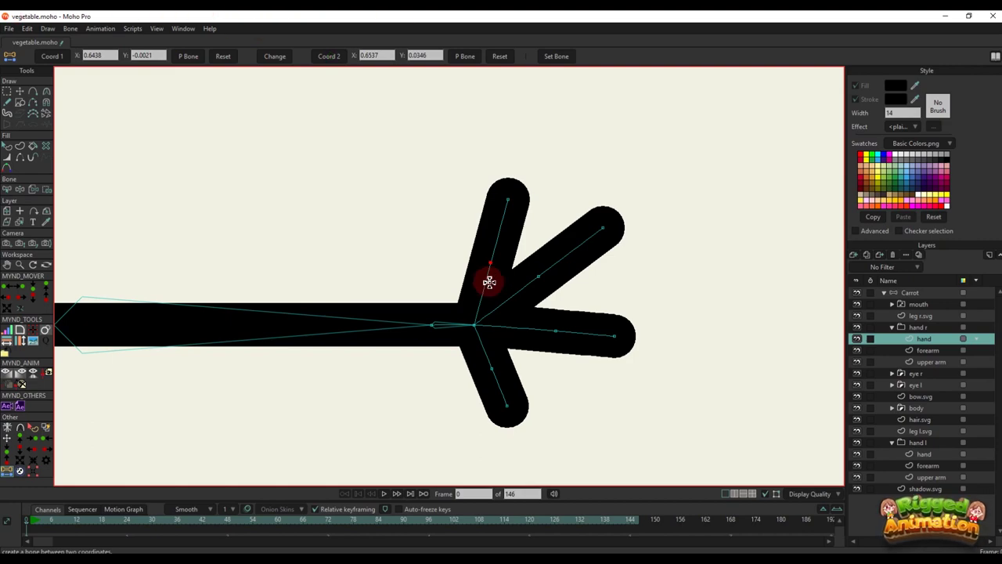
pyautogui.scroll(-2, 463, 226)
pyautogui.moveTo(463, 227); pyautogui.dragTo(475, 254)
pyautogui.click(915, 293)
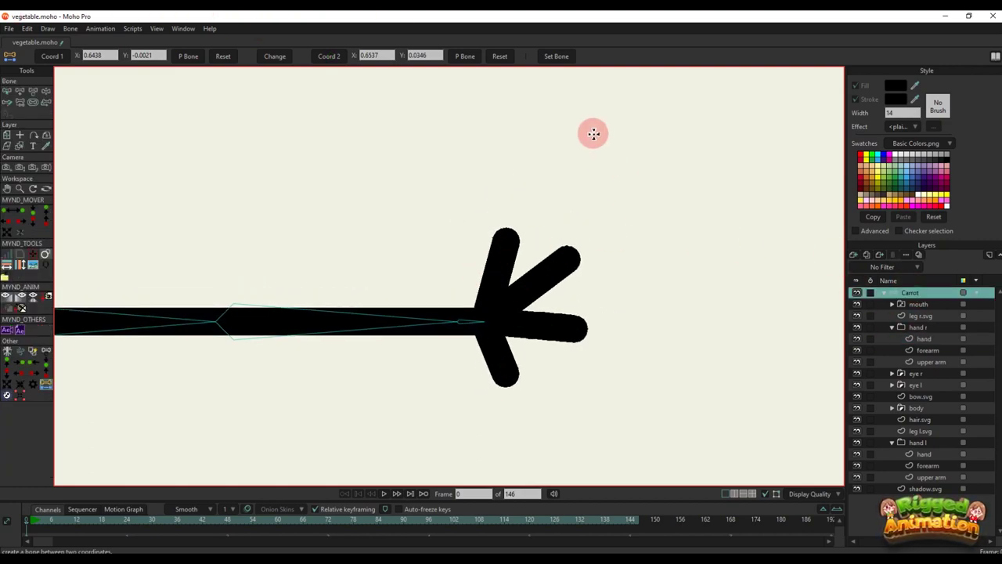
pyautogui.click(566, 58)
# Create a second bone from the middle point to the tip of hand r's uppermost finger
pyautogui.keyDown('alt'); pyautogui.rightClick(506, 264); pyautogui.keyUp('alt')
pyautogui.press('g')
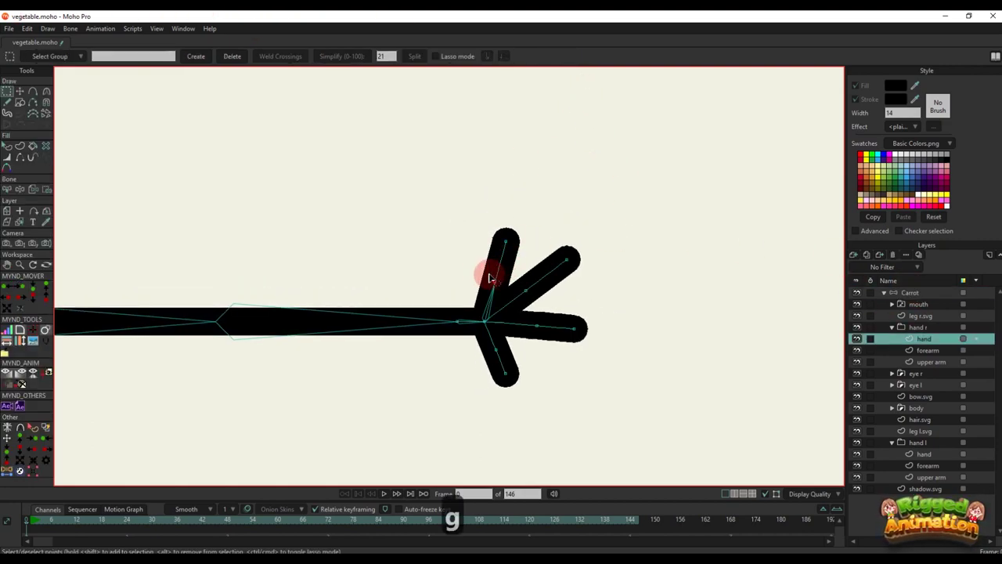
pyautogui.scroll(2, 485, 274)
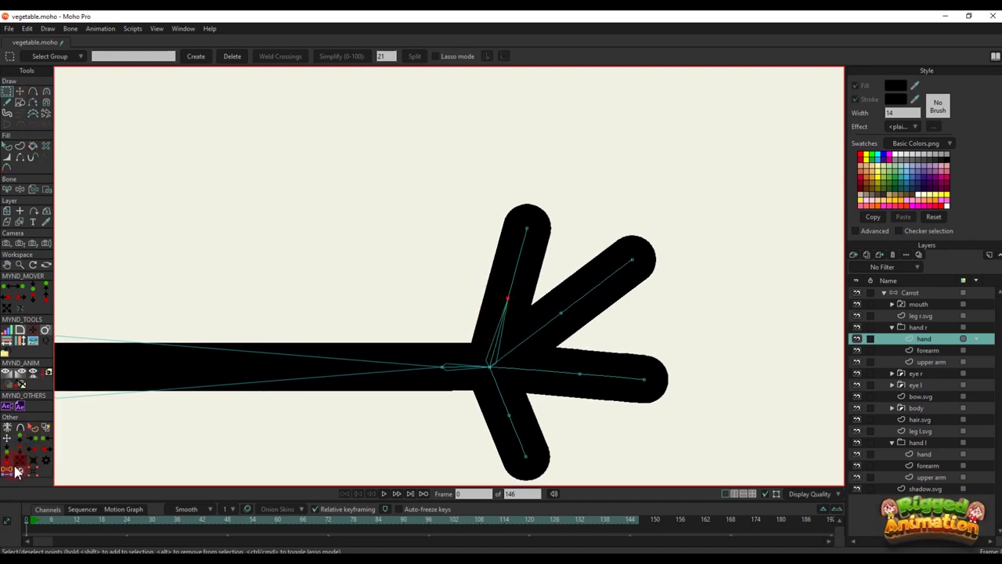
pyautogui.click(17, 470)
pyautogui.click(517, 210)
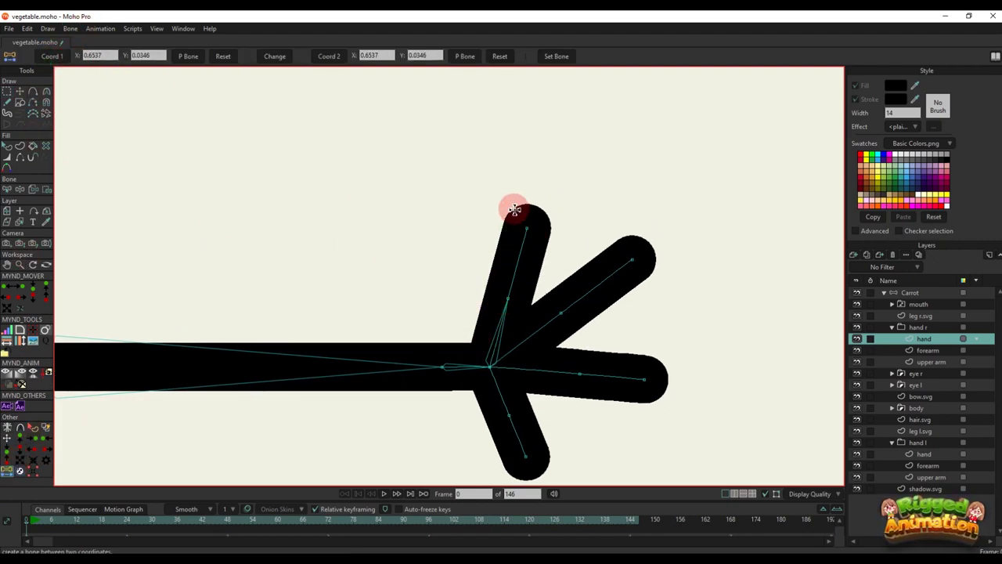
pyautogui.click(908, 292)
pyautogui.click(558, 57)
# Create a bone in the Carrot layer from hand r's palm point to the middle point of the second finger from the top
pyautogui.keyDown('ctrl'); pyautogui.keyDown('alt'); pyautogui.click(559, 324); pyautogui.keyUp('alt'); pyautogui.keyUp('ctrl')
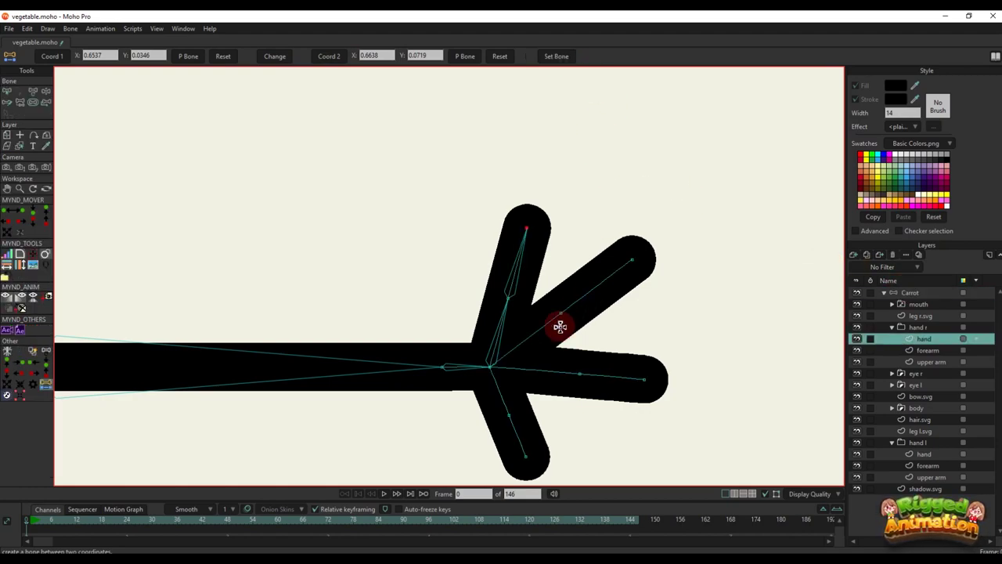
pyautogui.press('g')
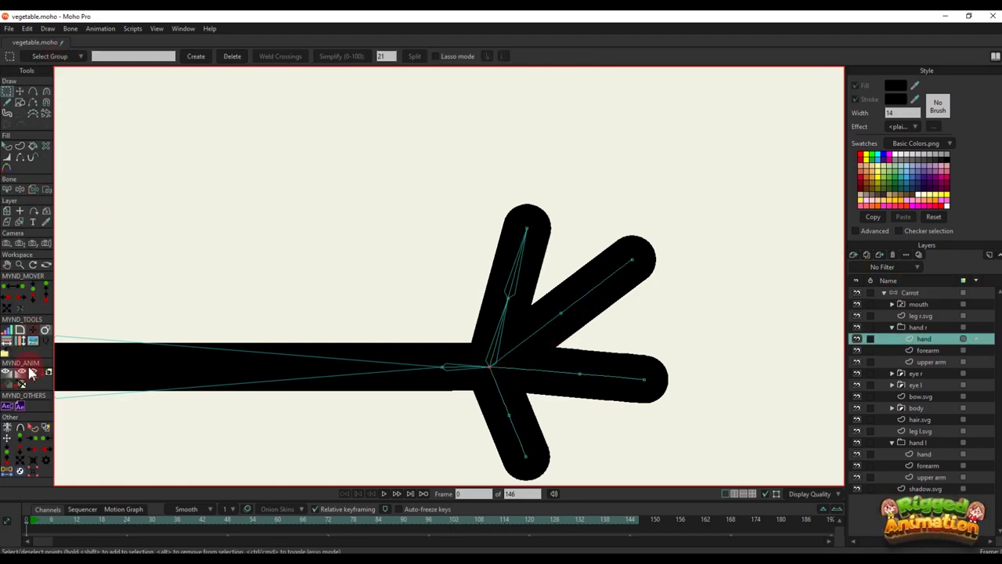
pyautogui.click(6, 472)
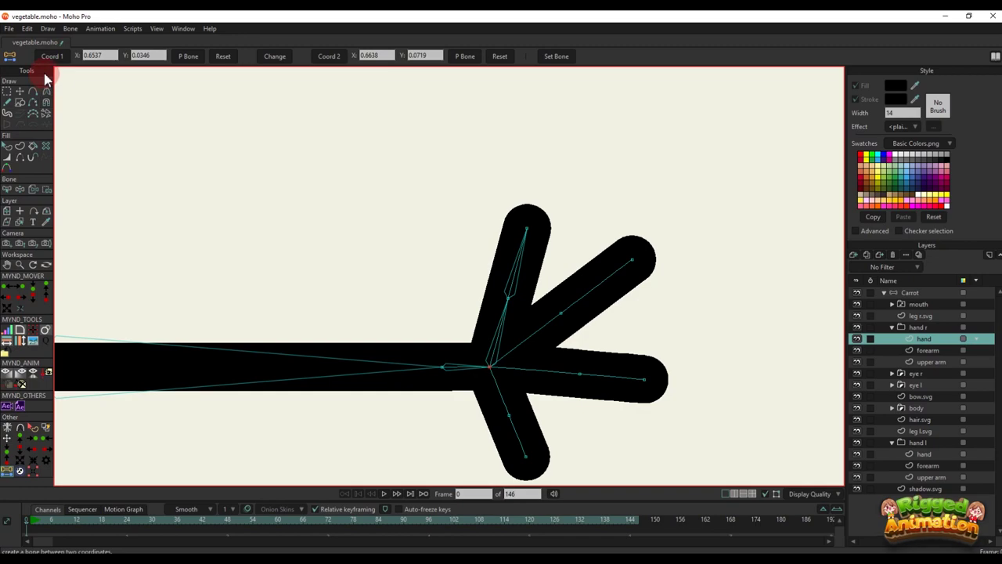
pyautogui.click(561, 312)
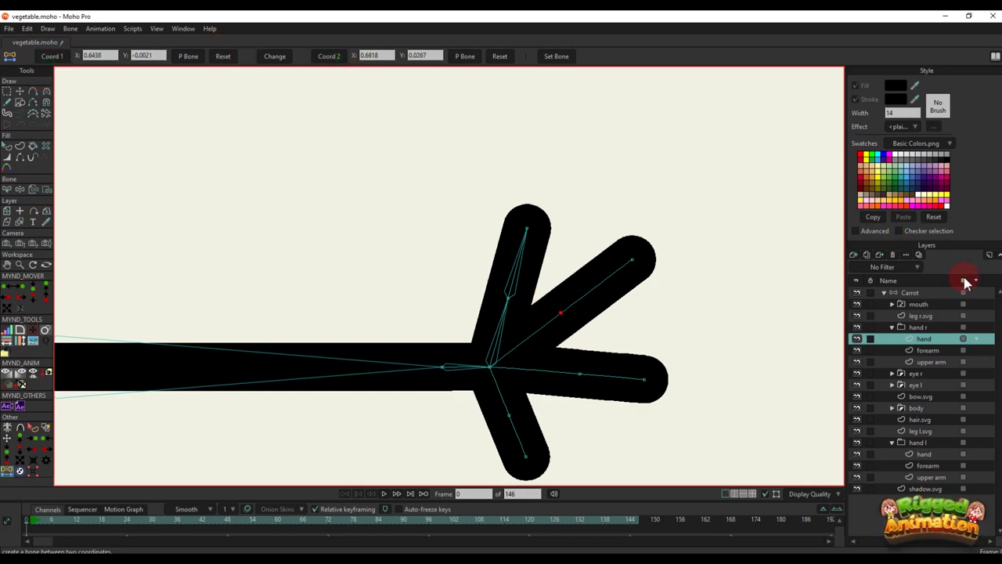
pyautogui.click(922, 292)
pyautogui.click(556, 57)
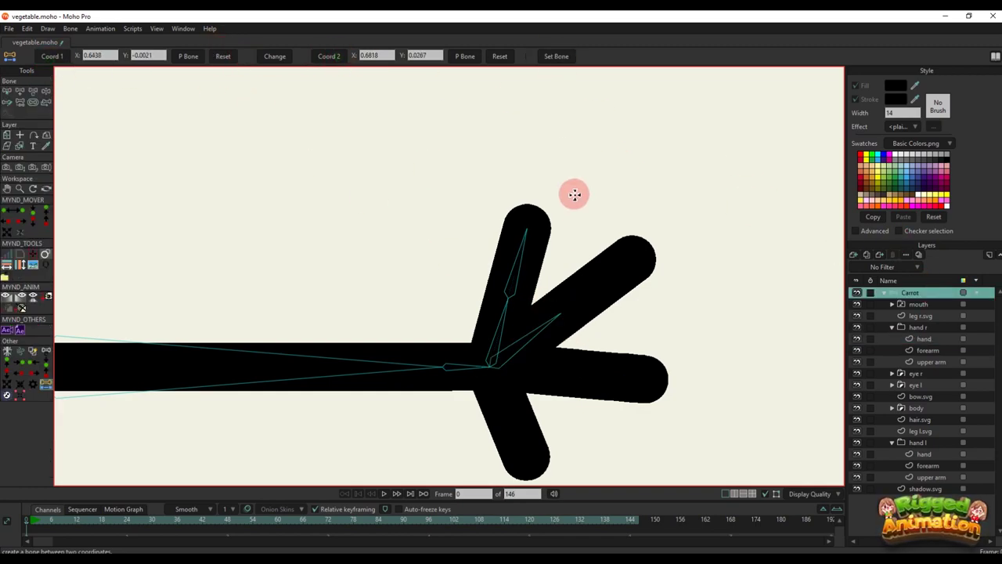
# Create a second bone from the middle point to the tip of hand r's second finger from the top
pyautogui.keyDown('ctrl'); pyautogui.keyDown('alt'); pyautogui.click(590, 281); pyautogui.keyUp('alt'); pyautogui.keyUp('ctrl')
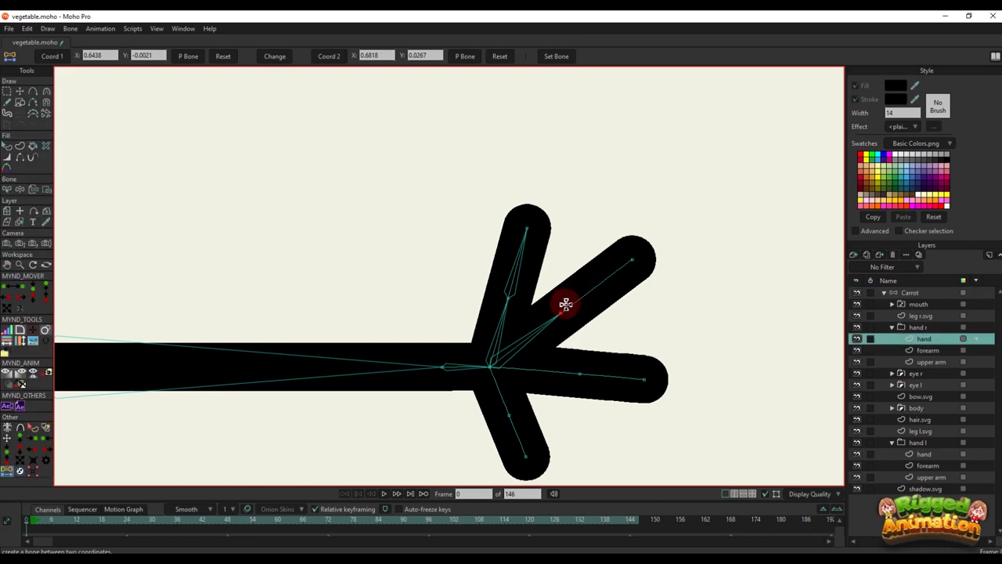
pyautogui.click(644, 255)
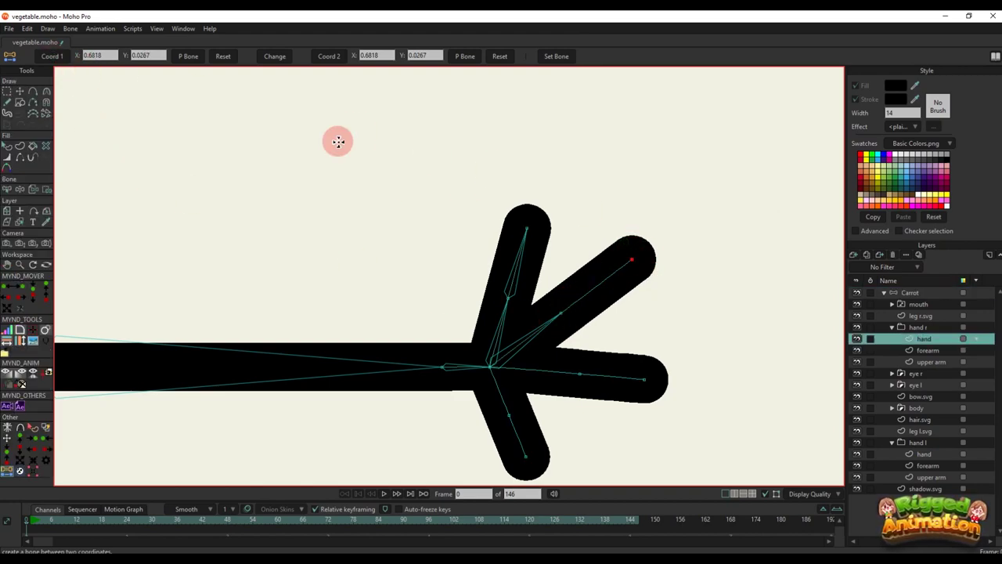
pyautogui.click(914, 294)
# Create a bone in the Carrot layer from hand r's palm point to the middle point of its nearly horizontal third finger
pyautogui.keyDown('alt'); pyautogui.rightClick(589, 363); pyautogui.keyUp('alt')
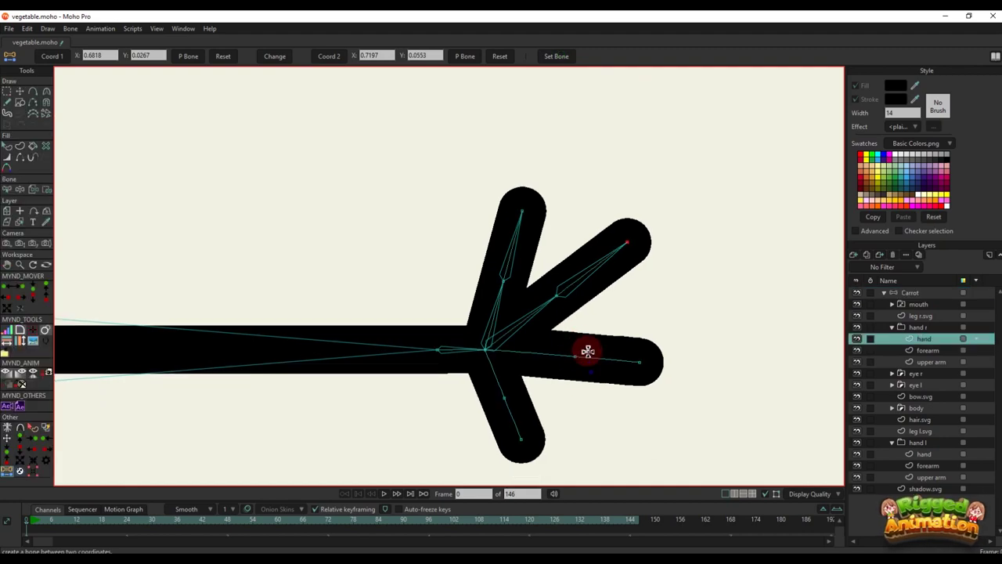
pyautogui.press('g')
pyautogui.press('t')
pyautogui.scroll(3, 578, 357)
pyautogui.click(574, 346)
pyautogui.click(554, 344)
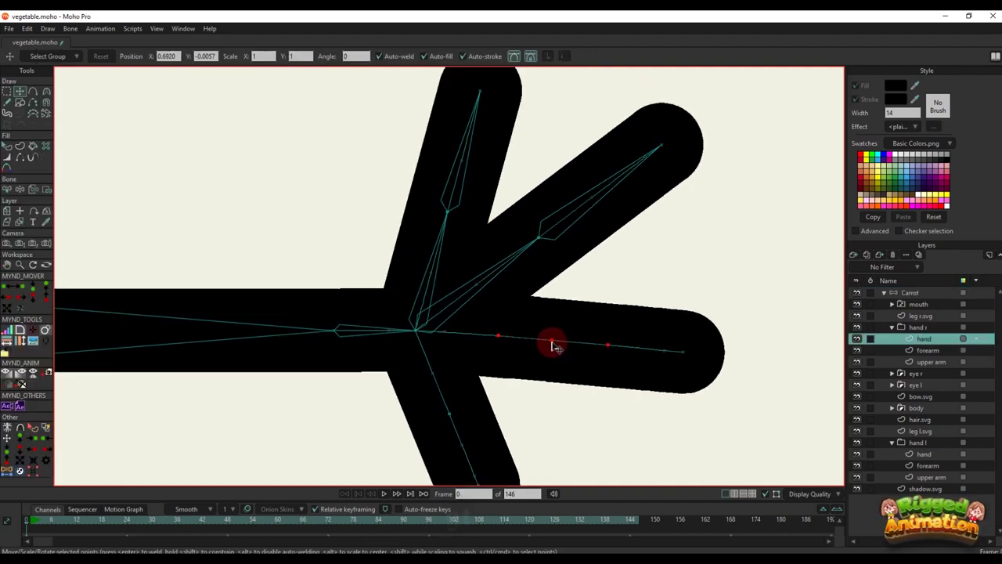
pyautogui.press('g')
pyautogui.moveTo(400, 315); pyautogui.dragTo(429, 340)
pyautogui.scroll(-2, 211, 226)
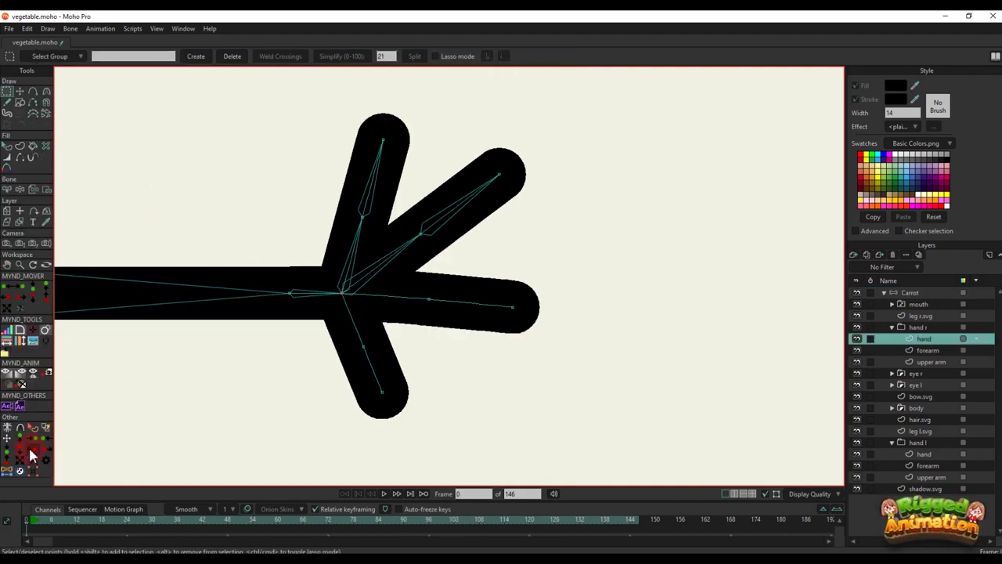
pyautogui.click(7, 472)
pyautogui.click(428, 298)
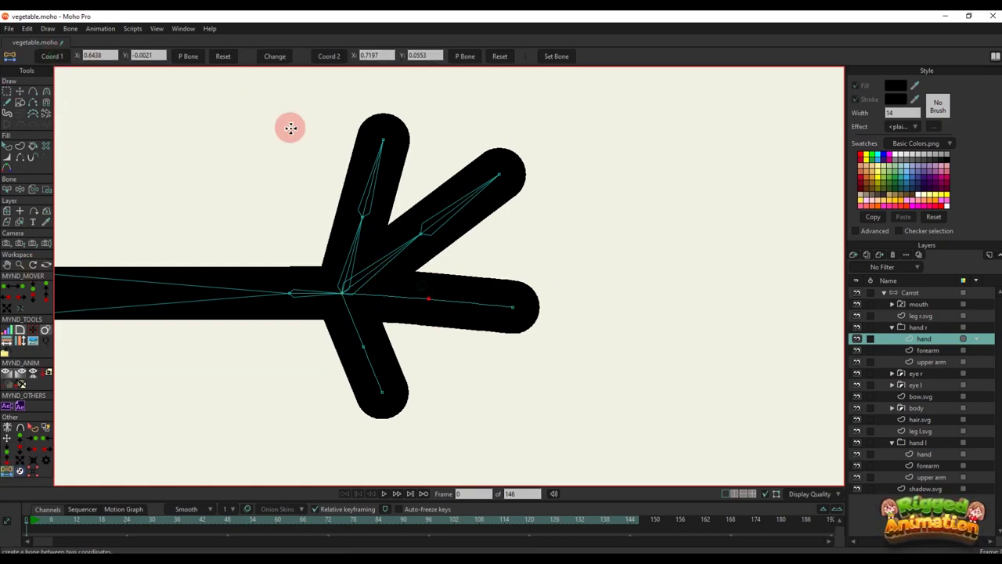
pyautogui.click(908, 292)
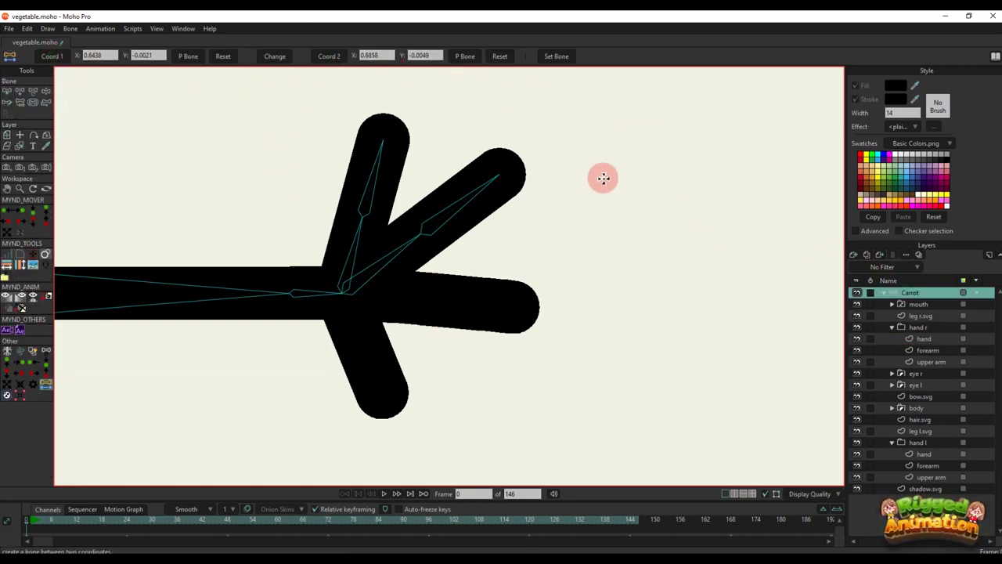
pyautogui.click(552, 58)
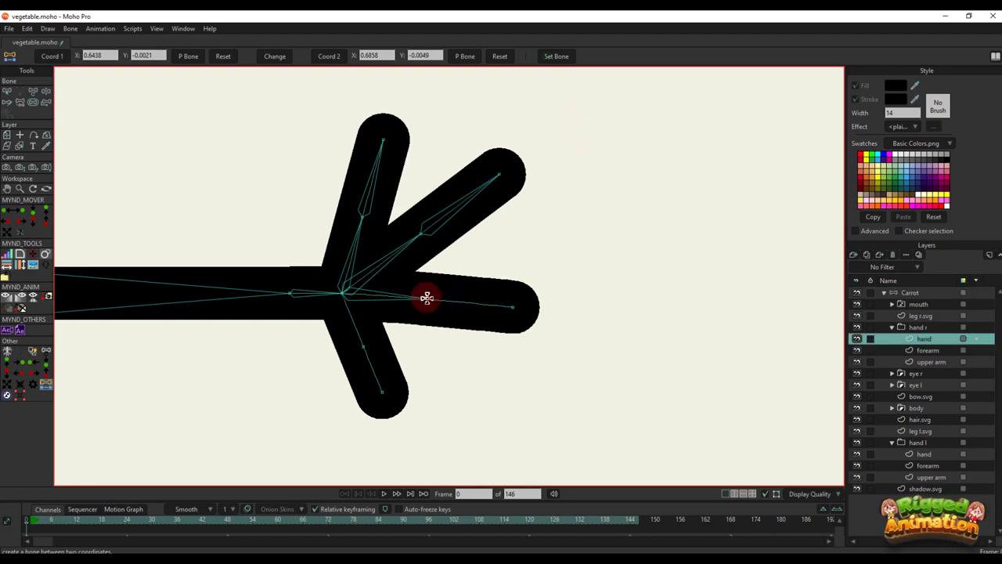
# Create a second bone from the middle point to the tip of hand r's nearly horizontal third finger
pyautogui.click(511, 306)
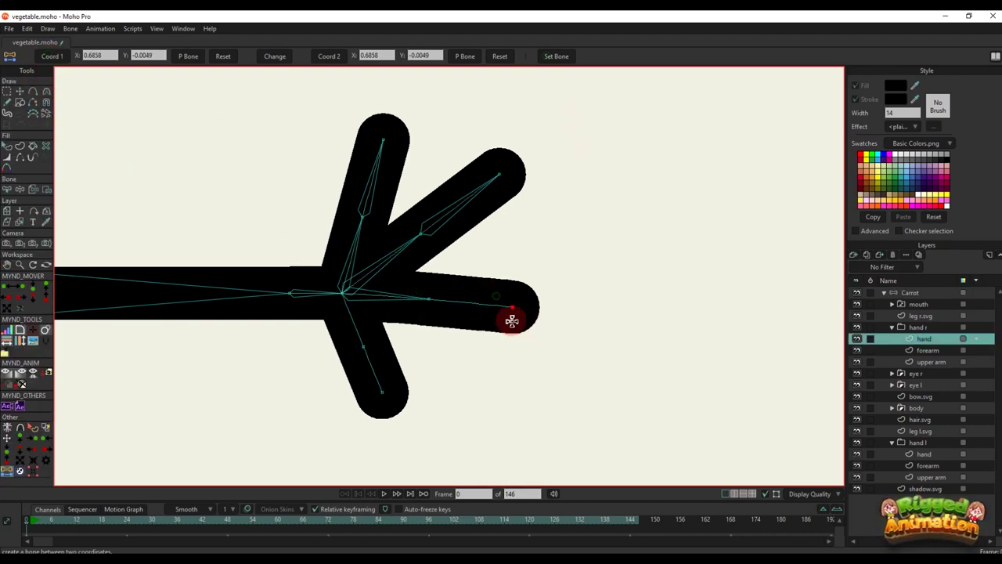
pyautogui.click(330, 63)
pyautogui.click(912, 294)
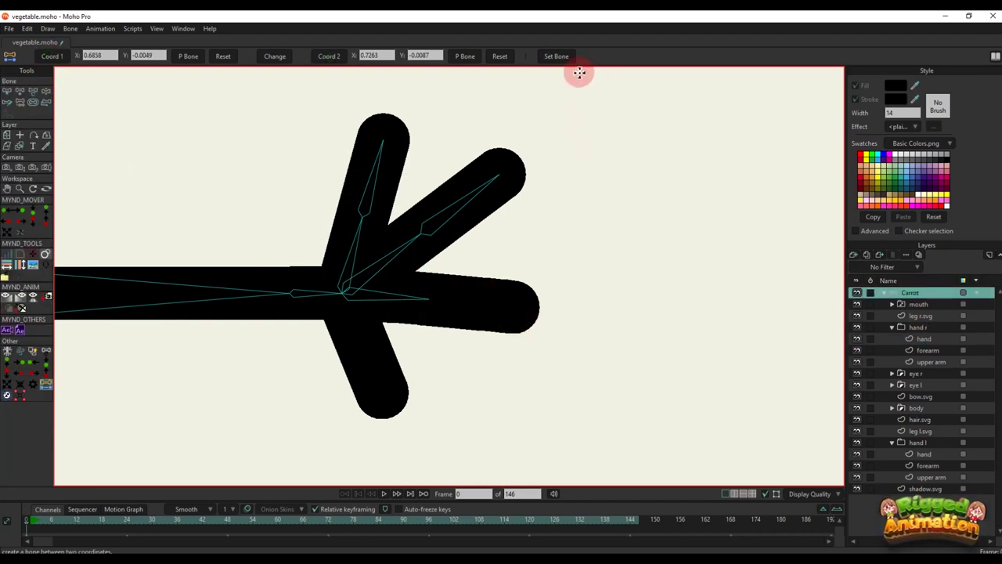
pyautogui.click(556, 57)
# Create a bone in the Carrot layer from hand r's palm point to the middle point of its lowest finger
pyautogui.rightClick(376, 347)
pyautogui.moveTo(344, 358); pyautogui.dragTo(433, 304)
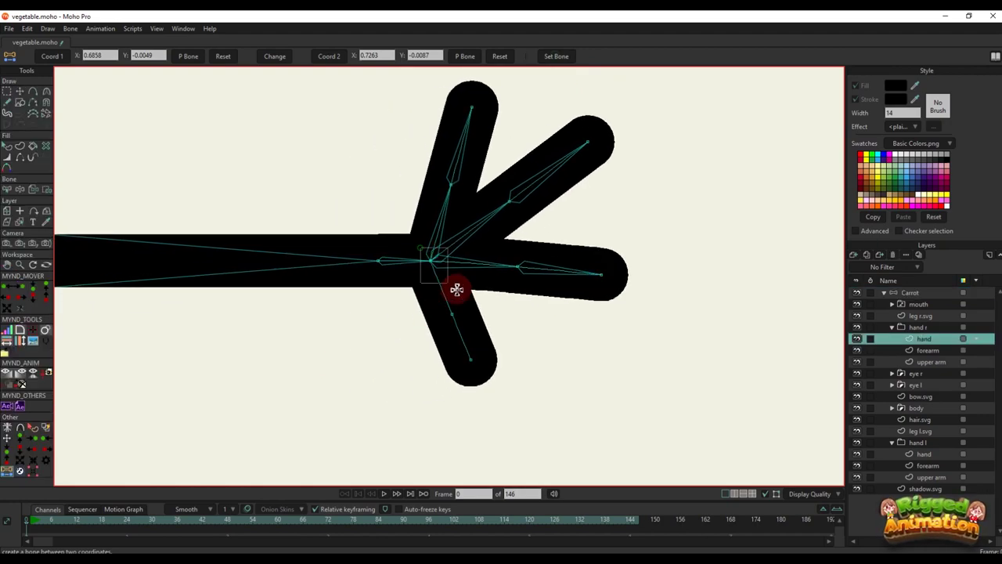
pyautogui.click(50, 60)
pyautogui.click(450, 312)
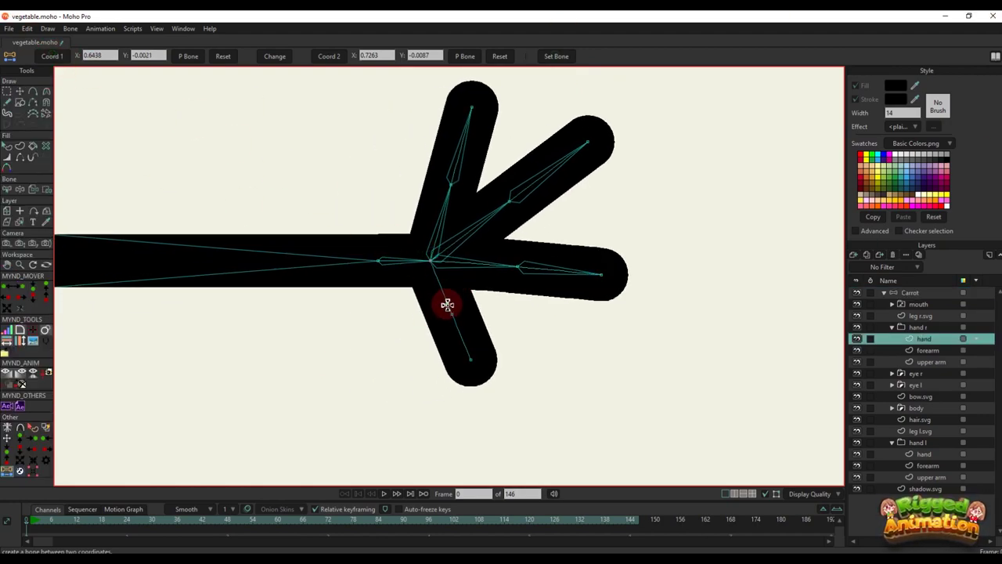
pyautogui.click(328, 59)
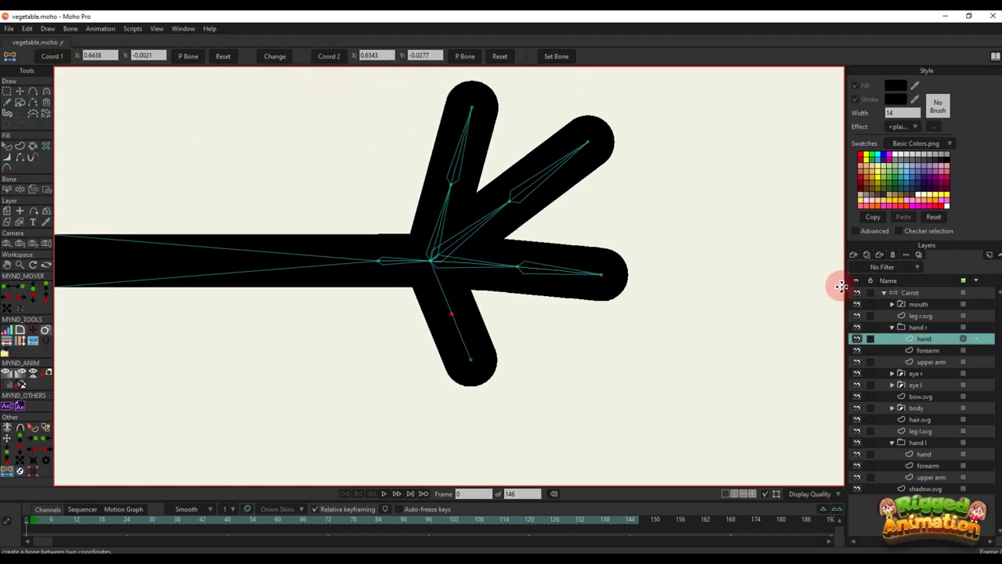
pyautogui.click(903, 295)
pyautogui.click(565, 59)
# Create a second bone from the middle point to the tip of hand r's lowest finger
pyautogui.keyDown('alt'); pyautogui.rightClick(471, 334); pyautogui.keyUp('alt')
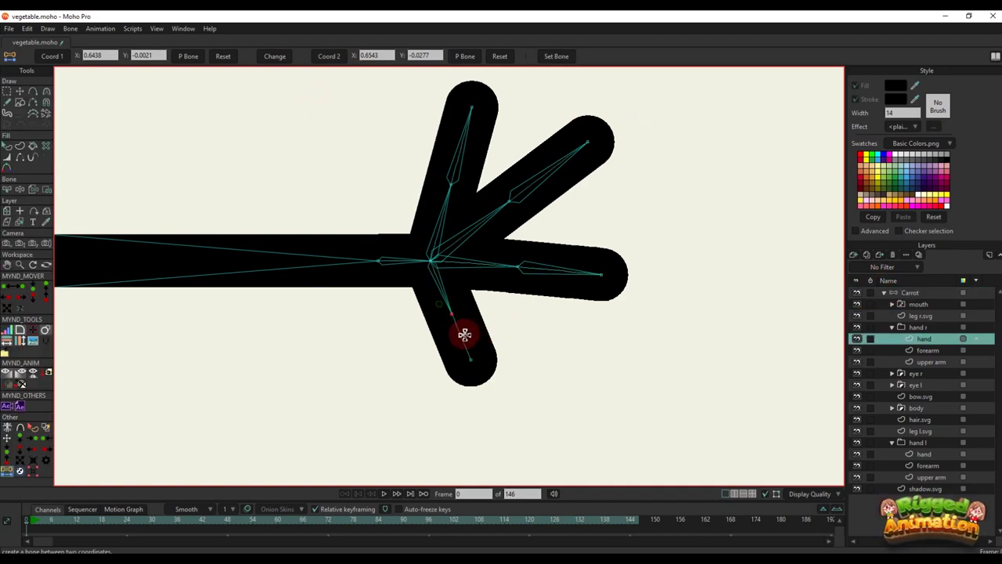
pyautogui.click(64, 59)
pyautogui.click(469, 357)
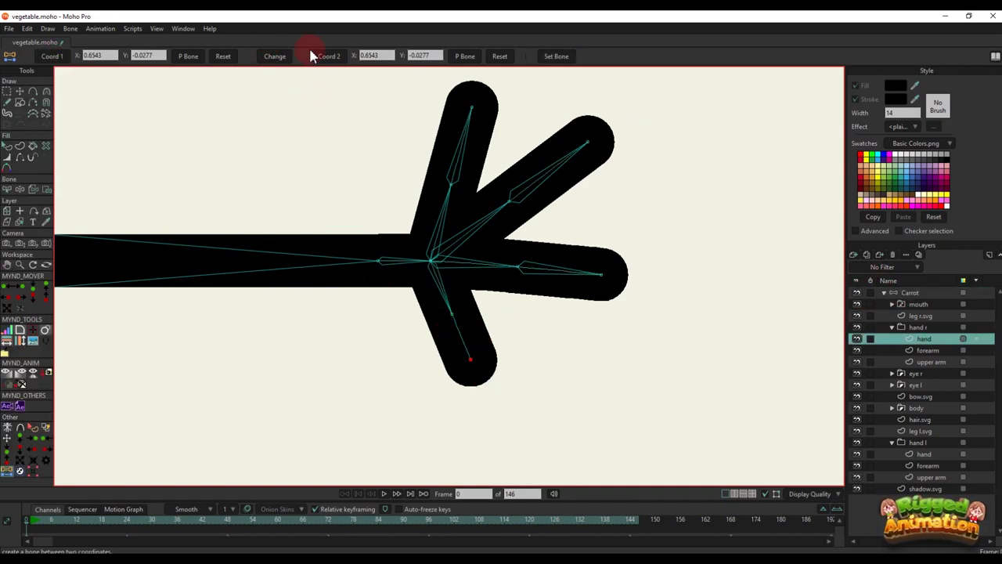
pyautogui.click(900, 296)
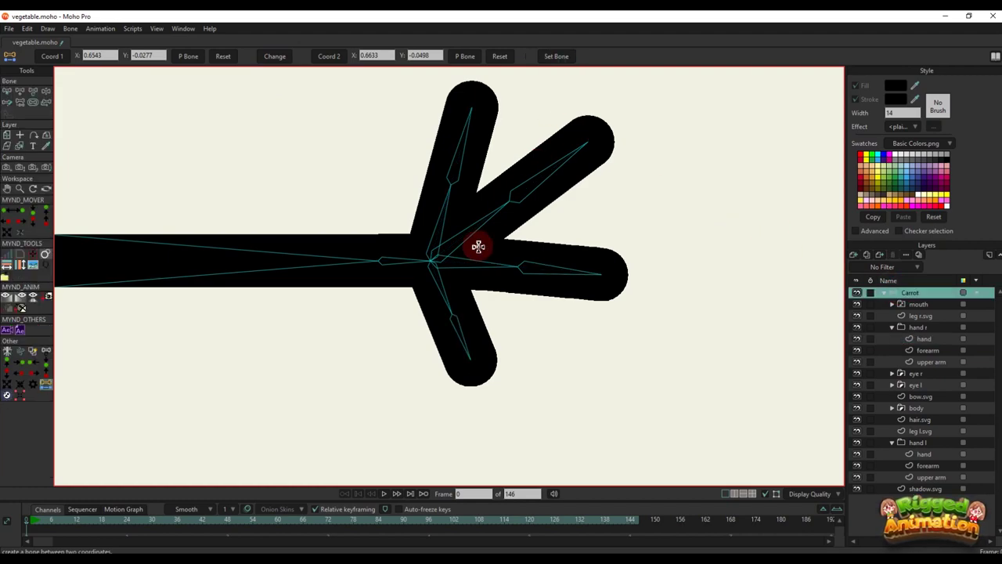
# Parent the tip bone of hand r's lowest finger to that finger's base bone
pyautogui.scroll(-5, 473, 271)
pyautogui.scroll(8, 468, 274)
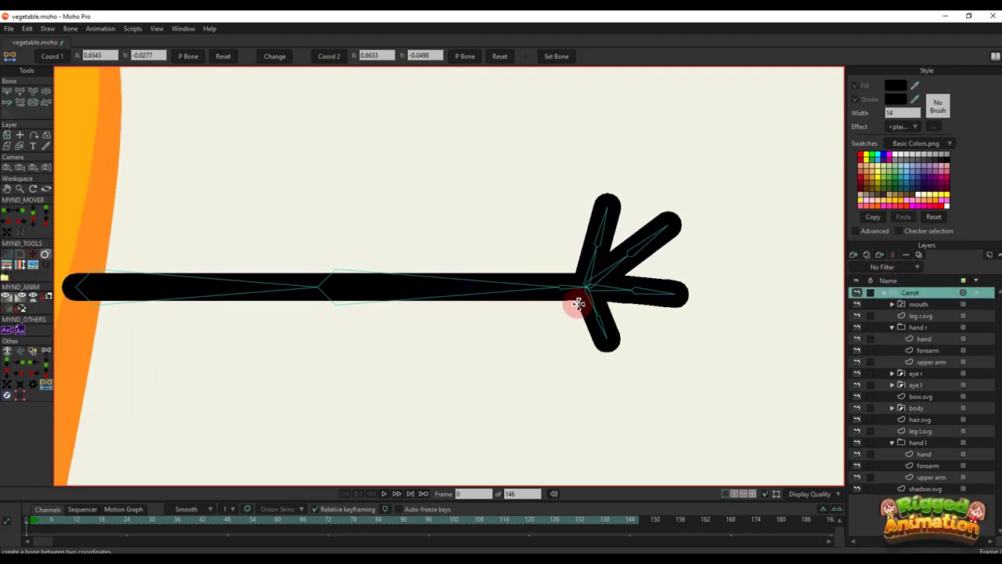
pyautogui.press('b')
pyautogui.click(587, 363)
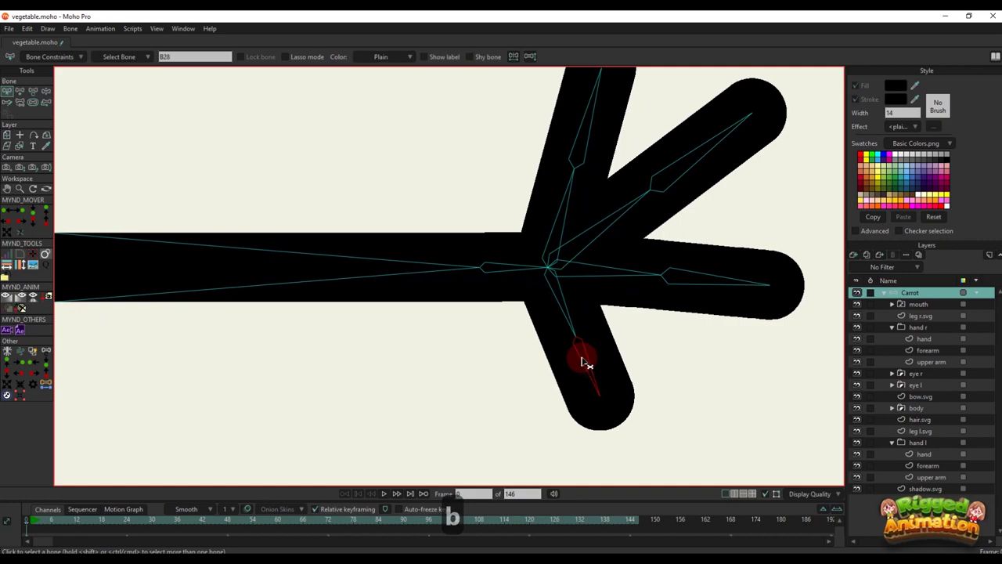
pyautogui.press('p')
pyautogui.click(565, 307)
pyautogui.moveTo(629, 302); pyautogui.dragTo(589, 324)
pyautogui.press('n')
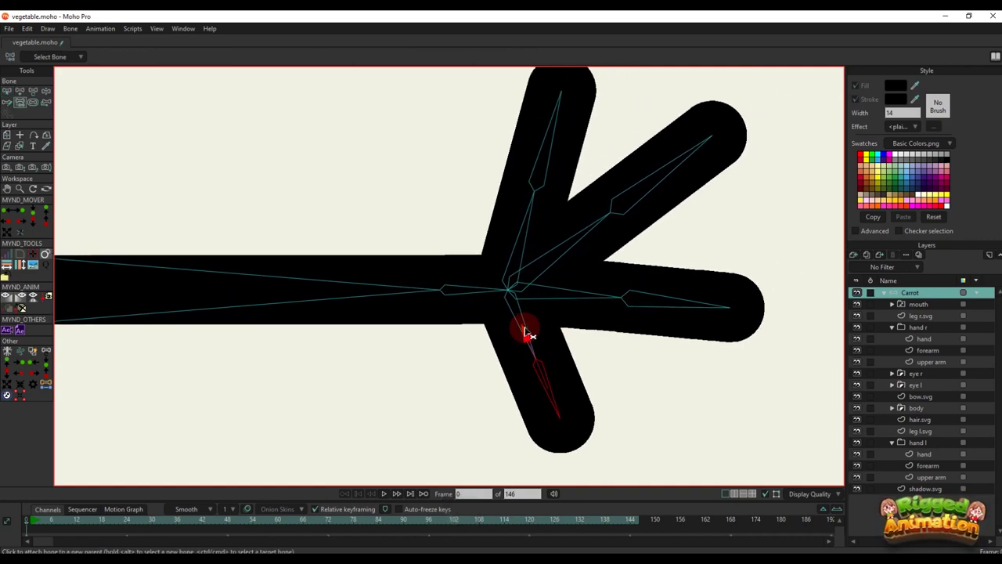
# Parent the tip bone of hand r's nearly horizontal finger to that finger's base bone
pyautogui.press('b')
pyautogui.click(650, 302)
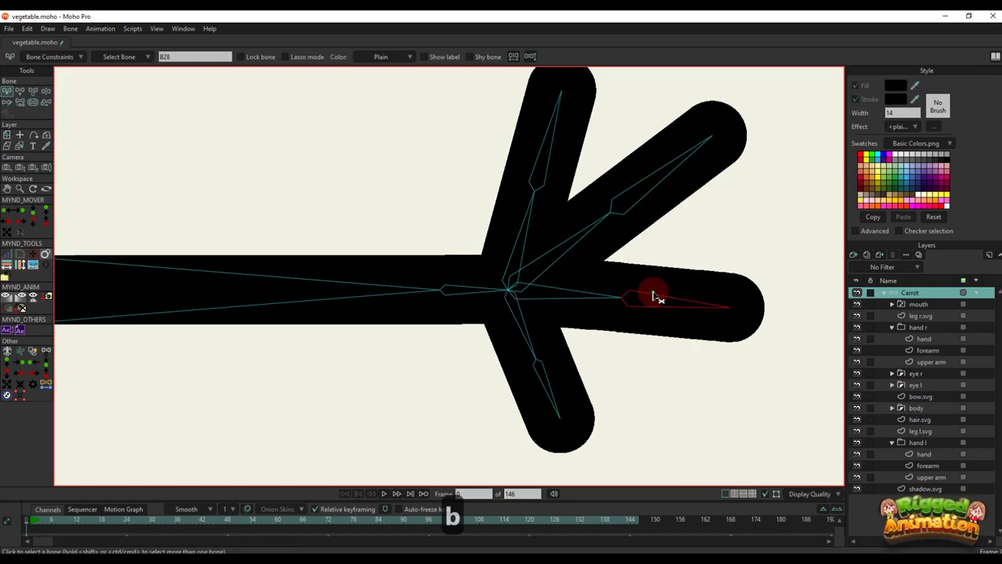
pyautogui.press('p')
pyautogui.moveTo(576, 349); pyautogui.dragTo(573, 380)
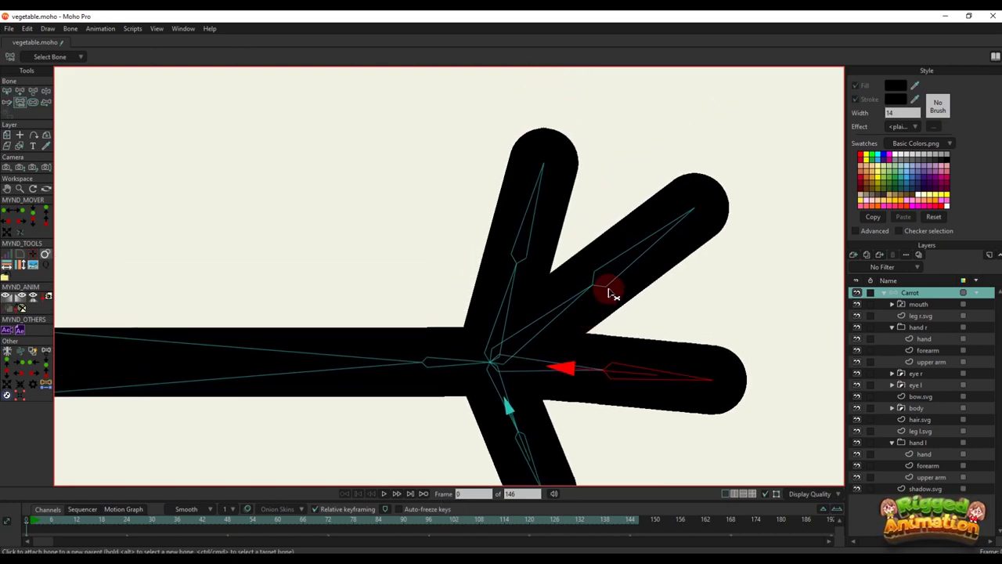
# Parent the tip bones of hand r's two upper fingers to their respective base bones
pyautogui.press('b')
pyautogui.click(614, 279)
pyautogui.press('p')
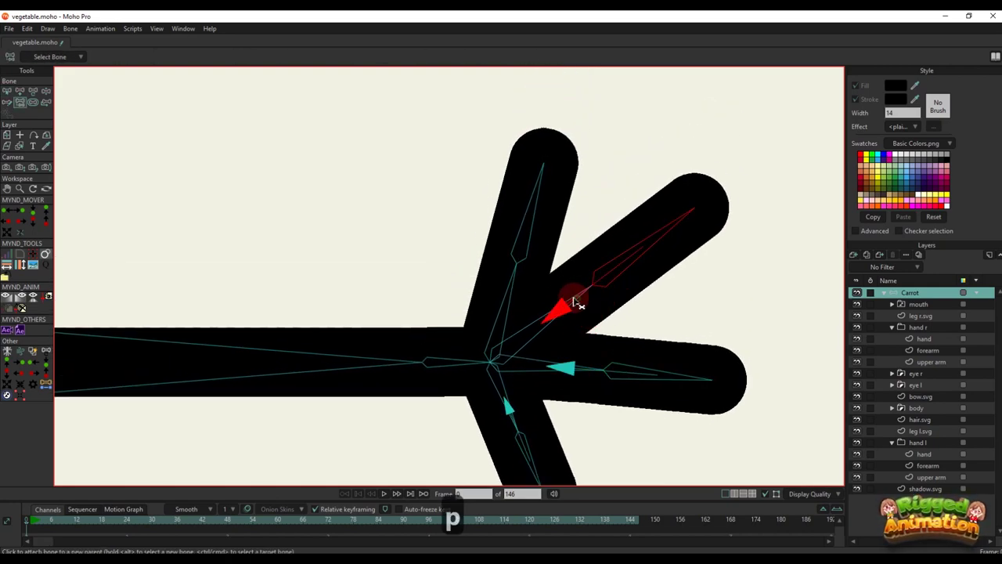
pyautogui.press('b')
pyautogui.click(549, 276)
pyautogui.press('p')
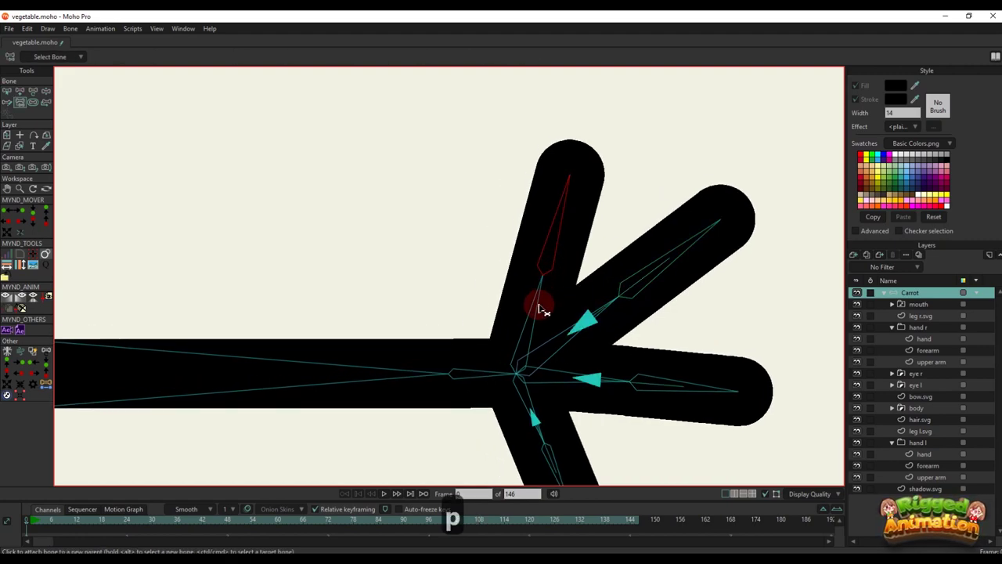
# Parent the base bones of all four hand r fingers to the short hand bone
pyautogui.press('b')
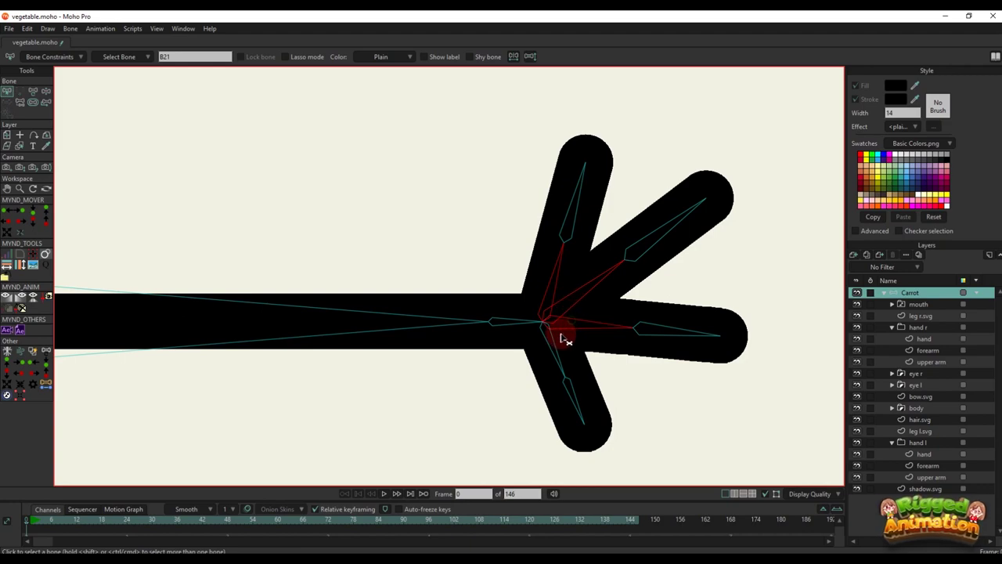
pyautogui.press('p')
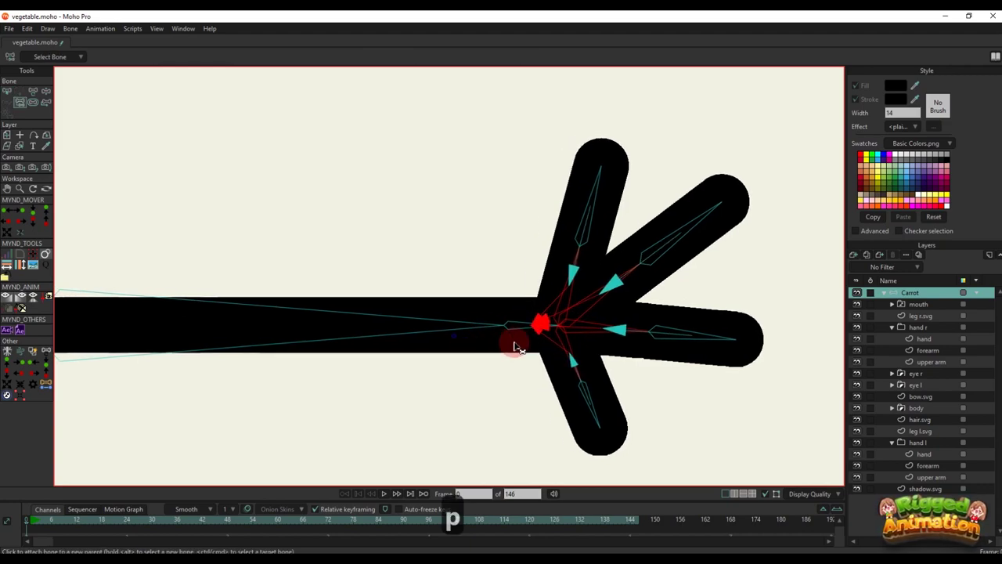
pyautogui.moveTo(514, 340); pyautogui.dragTo(600, 324)
# Parent the short hand bone of hand r to the forearm bone
pyautogui.press('b')
pyautogui.press('p')
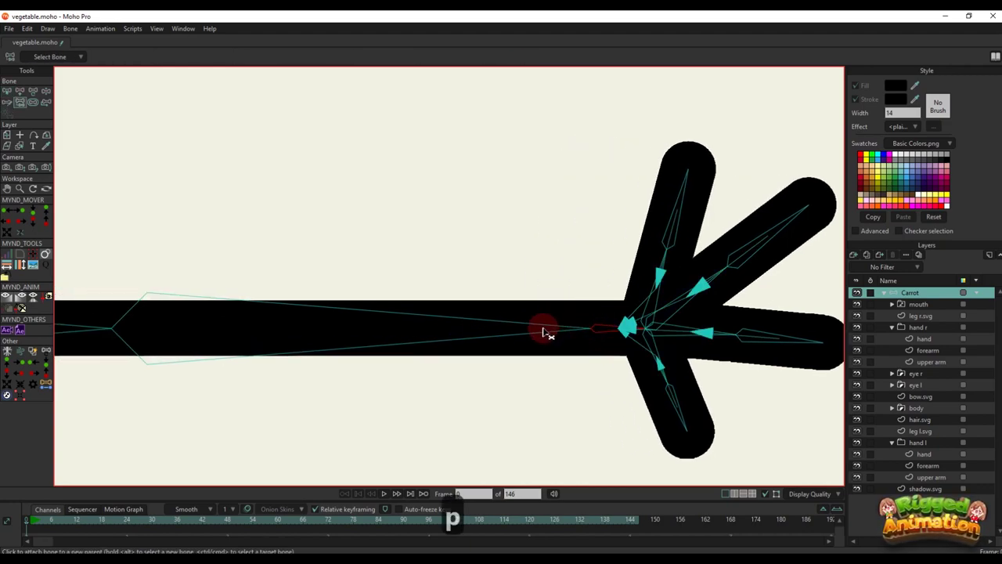
pyautogui.click(538, 331)
# Parent the forearm bone of hand r to the upper arm bone
pyautogui.scroll(-2, 384, 333)
pyautogui.press('b')
pyautogui.moveTo(311, 313); pyautogui.dragTo(586, 327)
pyautogui.click(589, 329)
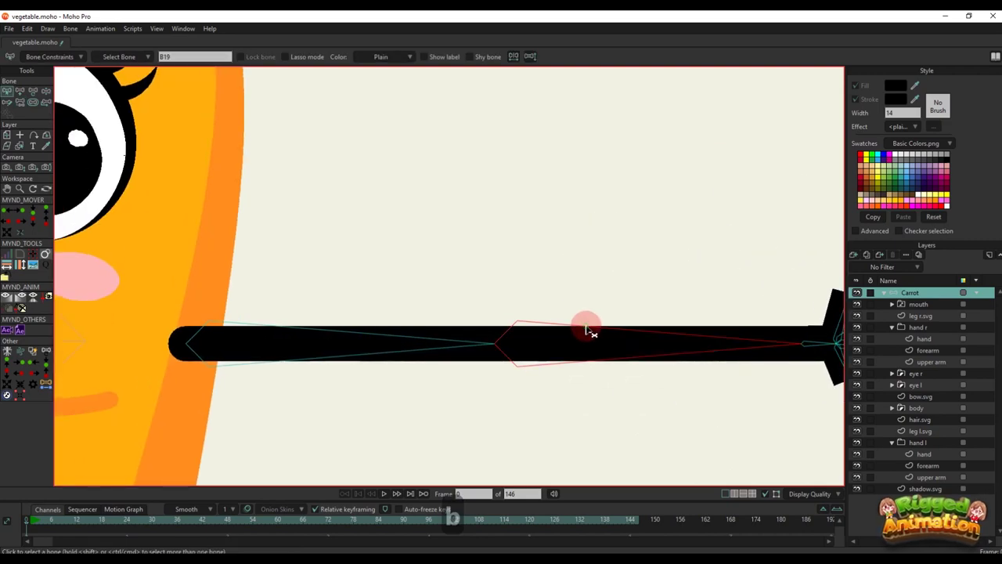
pyautogui.press('p')
pyautogui.scroll(-3, 459, 342)
pyautogui.moveTo(366, 352); pyautogui.dragTo(530, 356)
# Parent the upper arm bone of hand r to the bone running up the middle of the carrot's body
pyautogui.press('b')
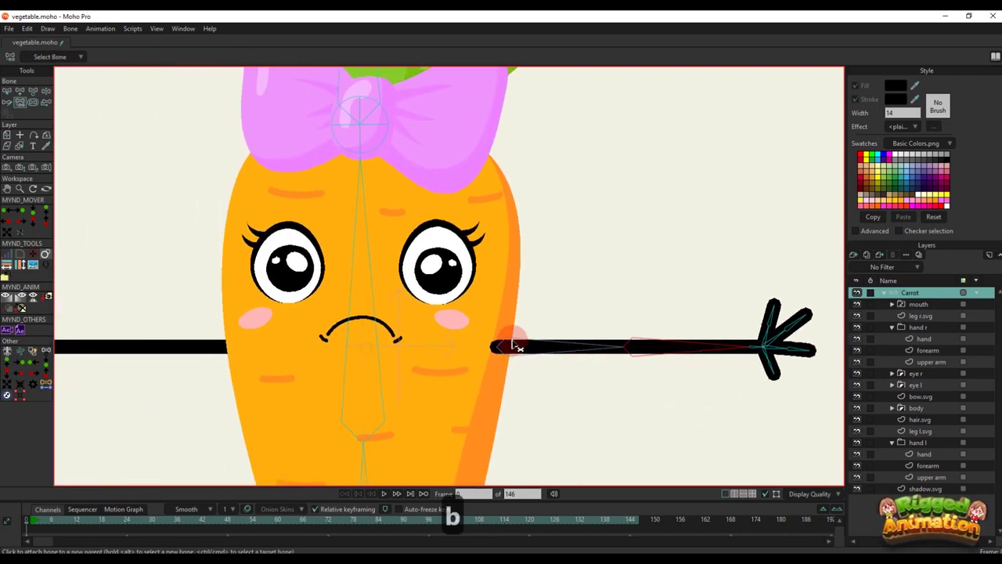
pyautogui.click(515, 340)
pyautogui.press('p')
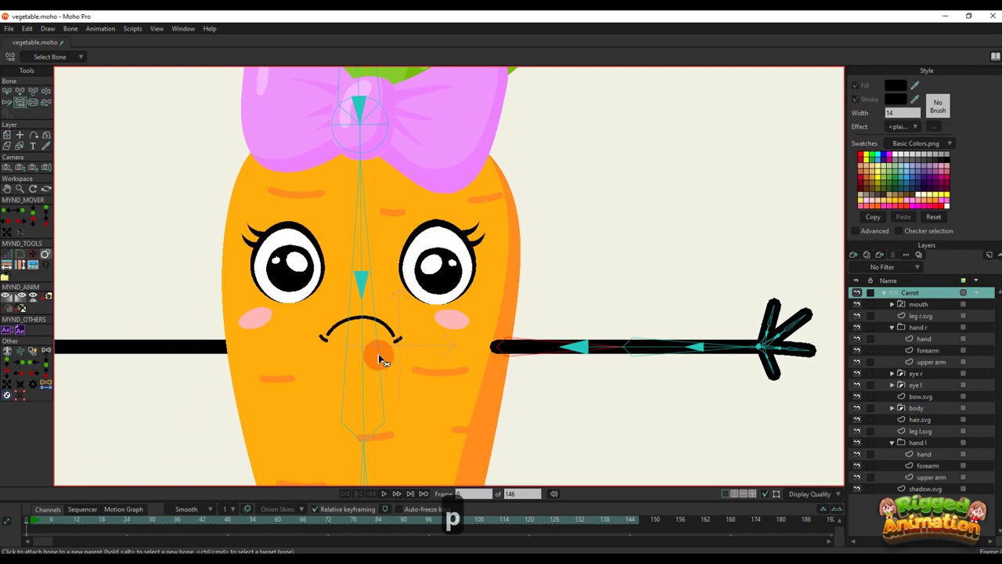
pyautogui.click(379, 357)
# Bind the points of hand r's upper arm layer to the upper arm bone
pyautogui.keyDown('alt'); pyautogui.rightClick(519, 350); pyautogui.keyUp('alt')
pyautogui.moveTo(549, 346); pyautogui.dragTo(499, 335)
pyautogui.press('b')
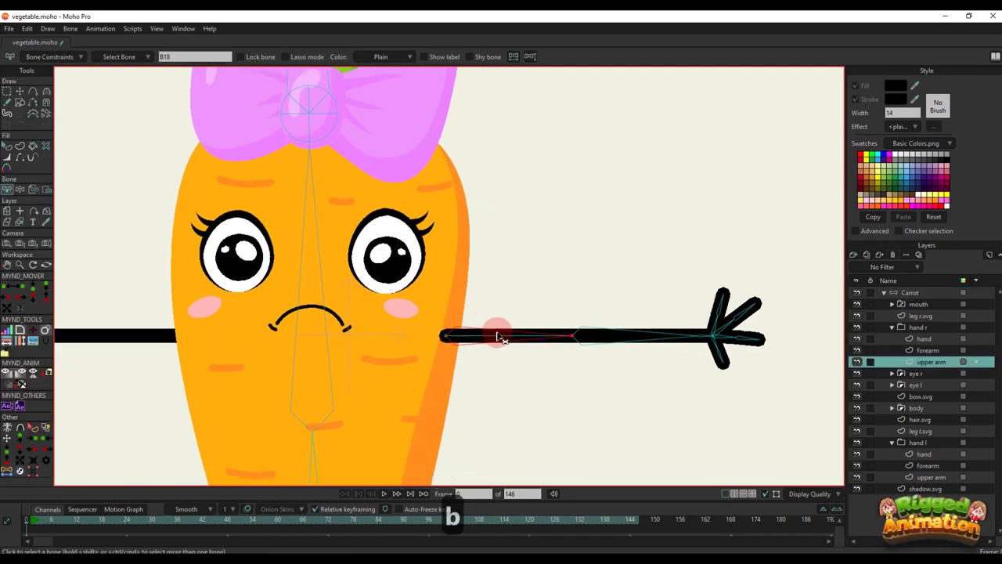
pyautogui.press('i')
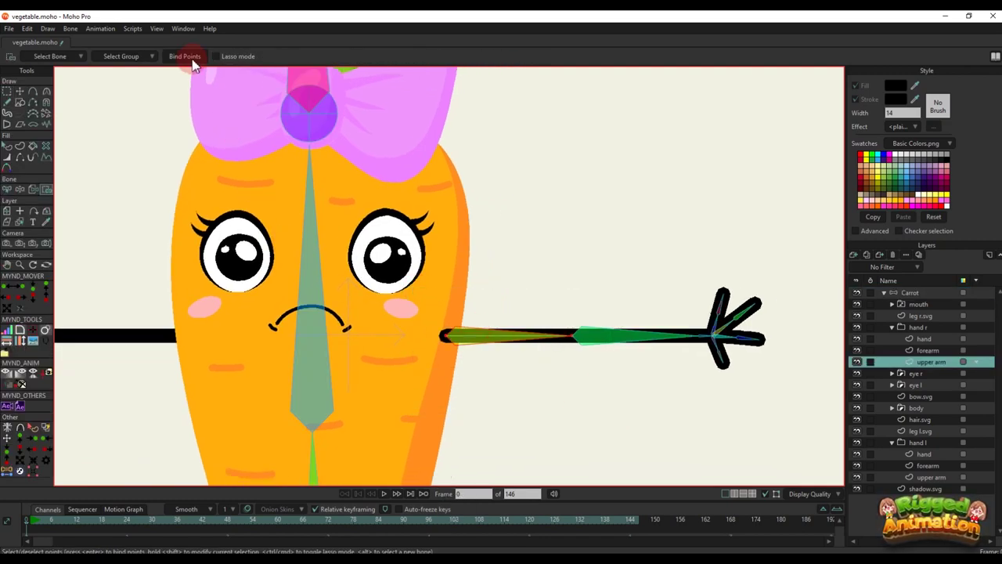
pyautogui.click(192, 60)
# Bind the points of hand r's forearm layer to the forearm bone
pyautogui.press('b')
pyautogui.moveTo(689, 320); pyautogui.dragTo(520, 307)
pyautogui.click(543, 294)
pyautogui.keyDown('alt'); pyautogui.rightClick(543, 296); pyautogui.keyUp('alt')
pyautogui.press('i')
pyautogui.moveTo(412, 267); pyautogui.dragTo(660, 399)
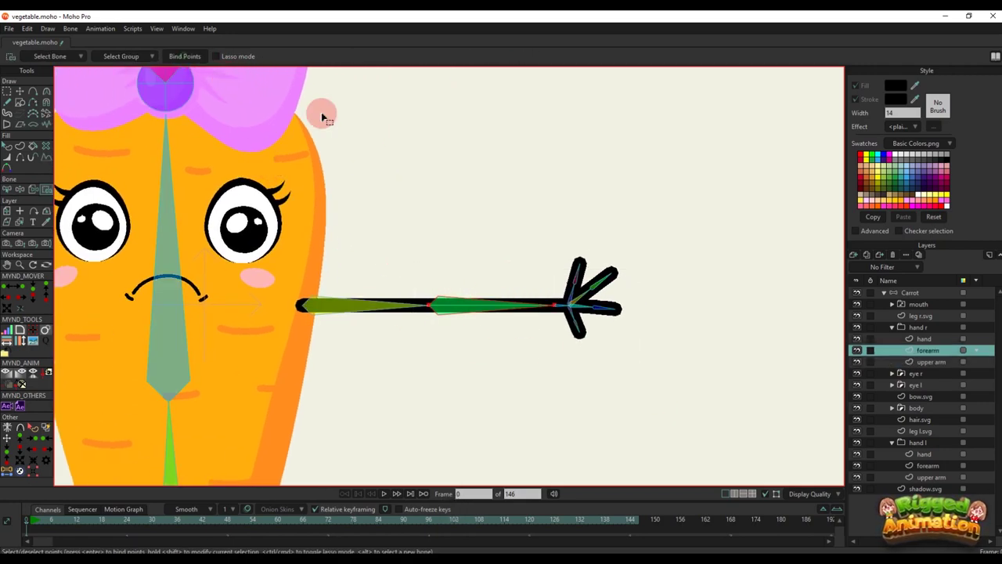
# Bind the wrist and palm points of hand r's hand layer to the short hand bone
pyautogui.scroll(3, 607, 303)
pyautogui.press('b')
pyautogui.click(528, 307)
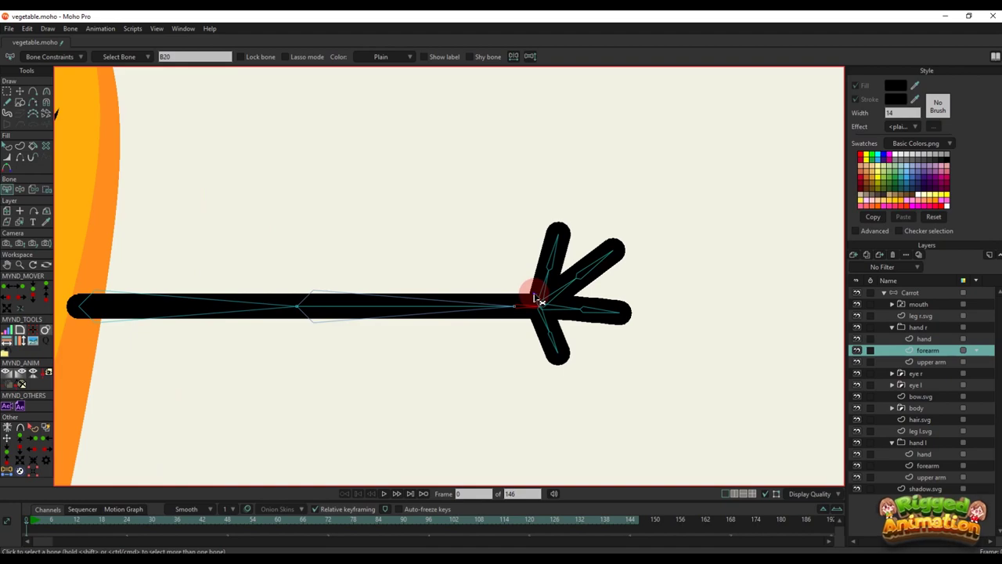
pyautogui.keyDown('alt'); pyautogui.rightClick(535, 298); pyautogui.keyUp('alt')
pyautogui.scroll(3, 540, 307)
pyautogui.moveTo(541, 308); pyautogui.dragTo(520, 288)
pyautogui.press('i')
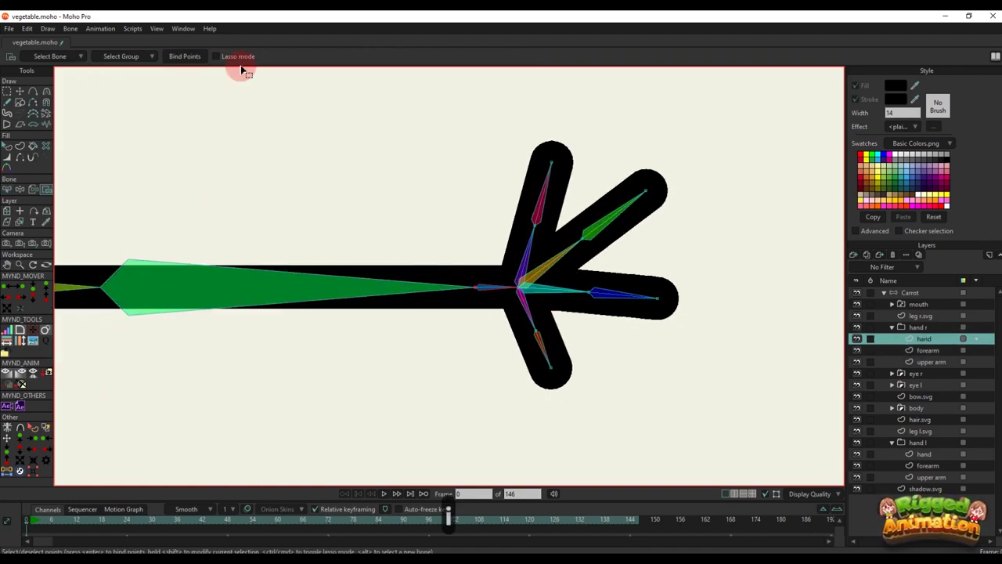
pyautogui.scroll(2, 496, 269)
# Bind the joint and tip points of hand r's uppermost finger to that finger's base and tip bones
pyautogui.press('b')
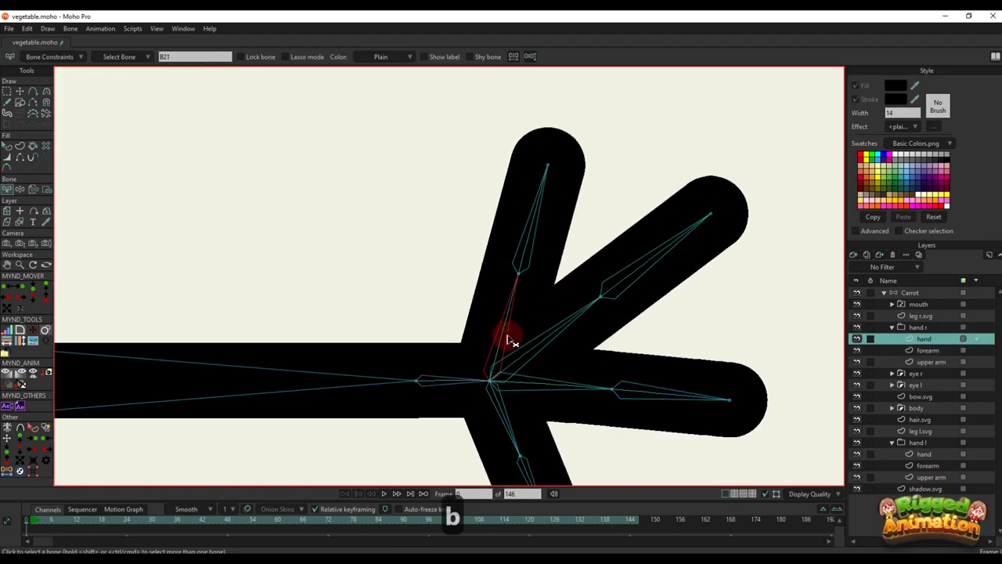
pyautogui.press('i')
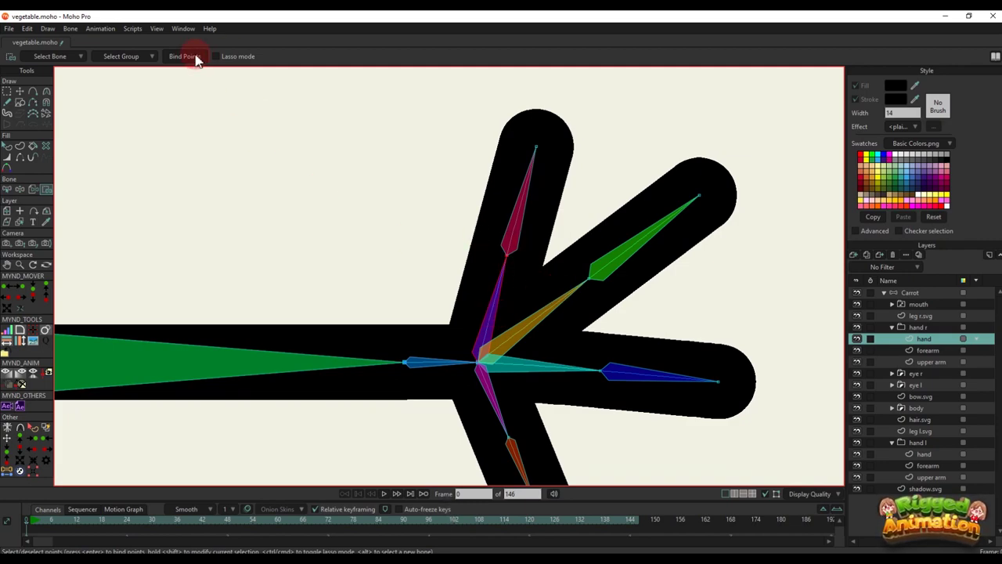
pyautogui.press('b')
pyautogui.press('i')
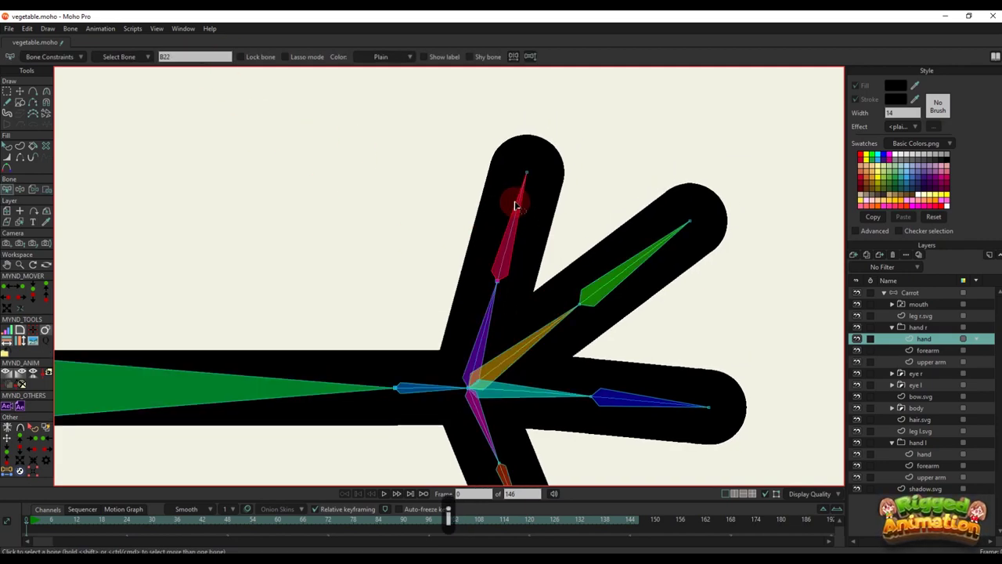
# Bind the joint and tip points of hand r's diagonal second finger to its base and tip bones
pyautogui.press('b')
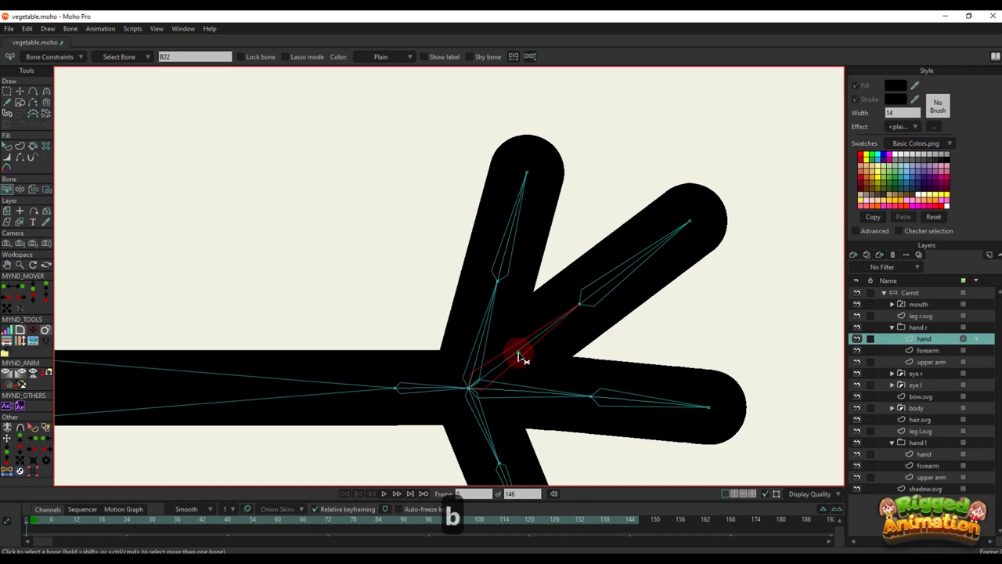
pyautogui.press('i')
pyautogui.click(184, 56)
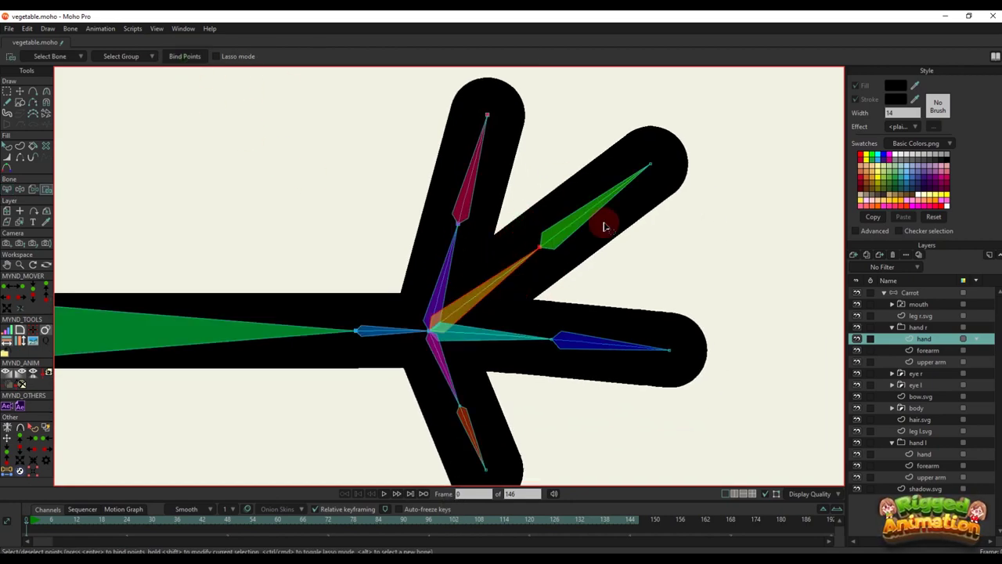
pyautogui.press('b')
pyautogui.press('i')
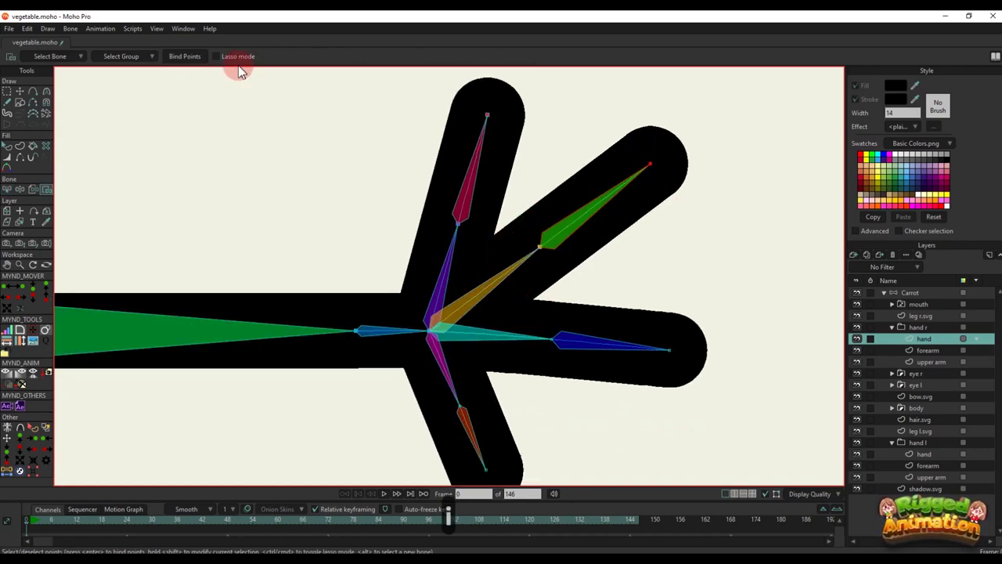
pyautogui.click(199, 59)
# Bind the joint and tip points of hand r's nearly horizontal third finger to its base and tip bones
pyautogui.moveTo(467, 292); pyautogui.dragTo(463, 262)
pyautogui.press('b')
pyautogui.click(497, 305)
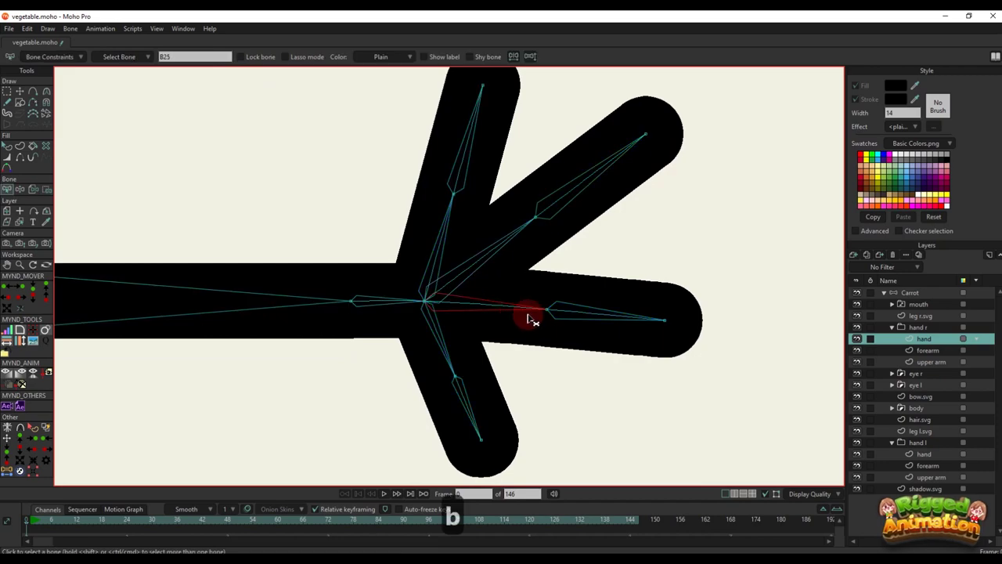
pyautogui.press('i')
pyautogui.moveTo(538, 295); pyautogui.dragTo(560, 342)
pyautogui.click(181, 58)
pyautogui.press('b')
pyautogui.click(625, 320)
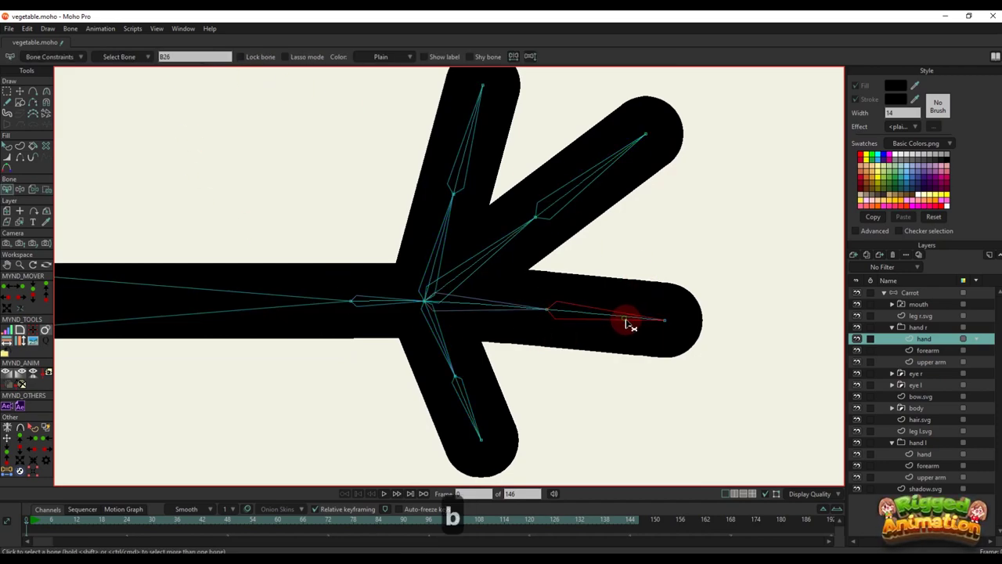
pyautogui.press('i')
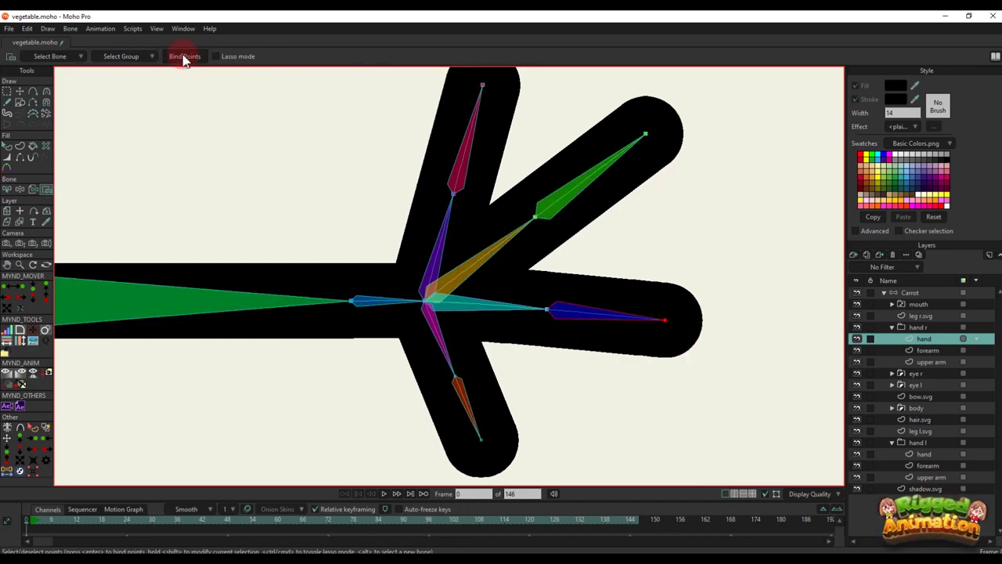
pyautogui.scroll(-2, 591, 319)
# Bind the joint and tip points of hand r's lowest finger to its base and tip bones
pyautogui.moveTo(567, 324); pyautogui.dragTo(564, 311)
pyautogui.press('b')
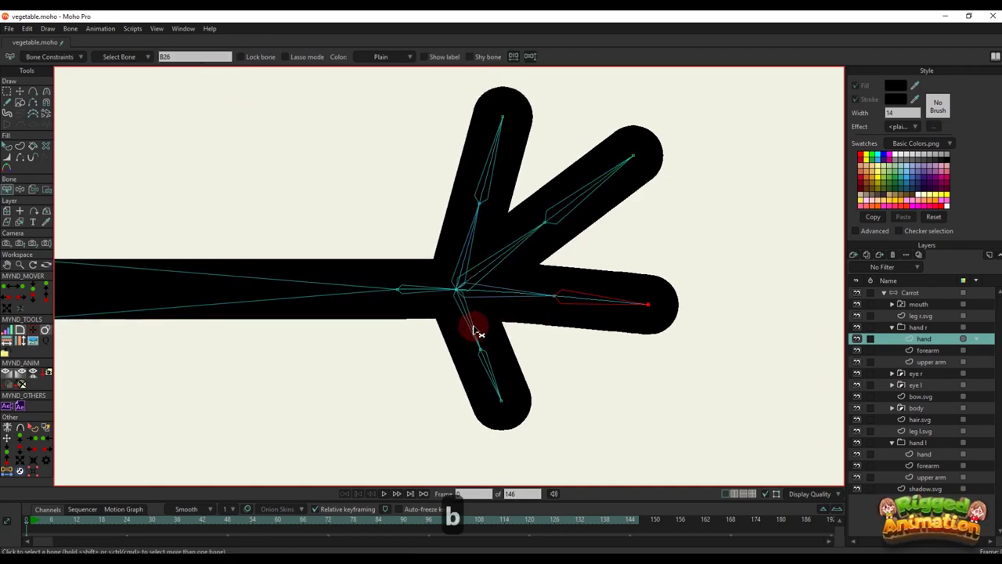
pyautogui.press('i')
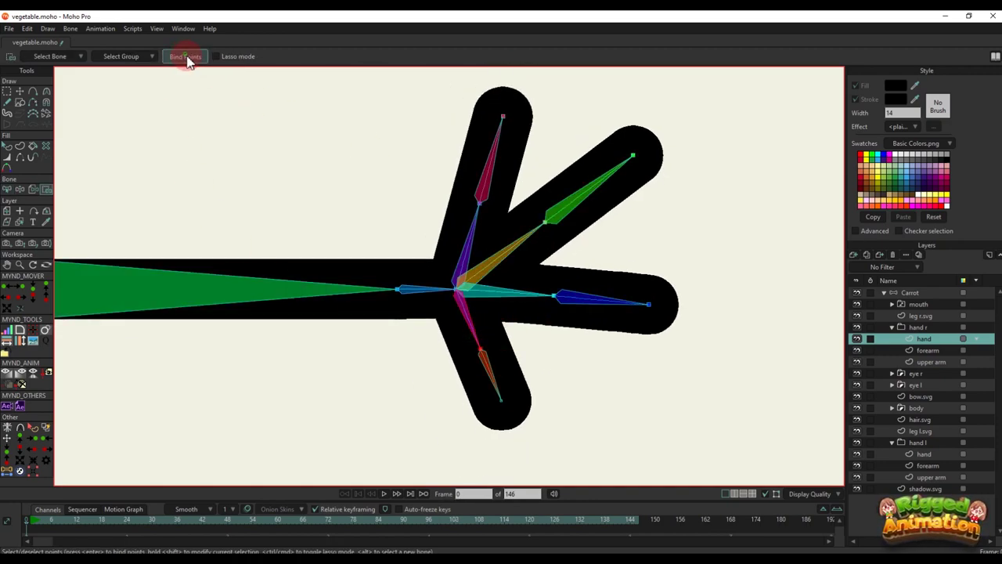
pyautogui.press('b')
pyautogui.press('i')
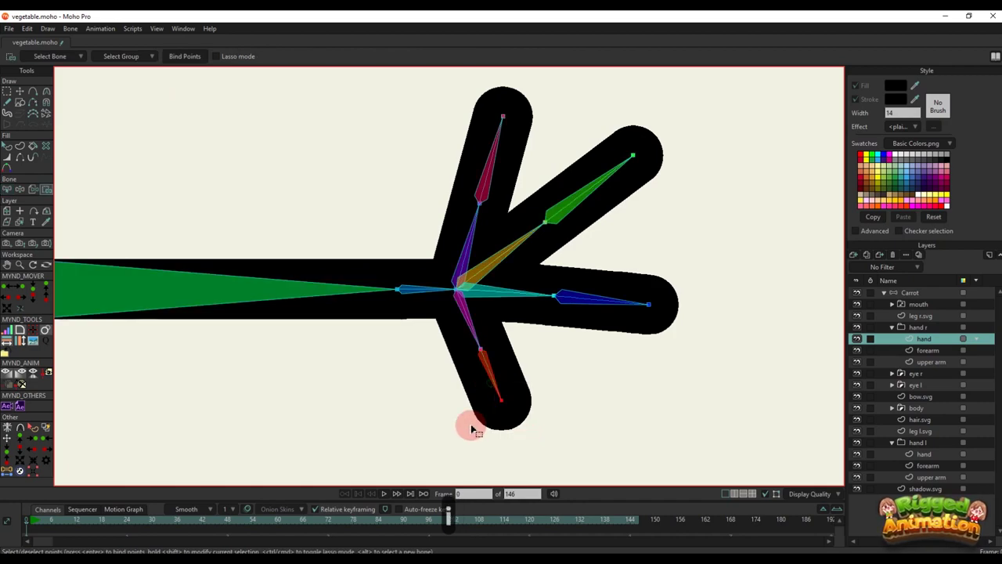
# Create an upper arm bone for hand l in the Carrot layer, running from the upper arm's shoulder point to its elbow point
pyautogui.click(912, 295)
pyautogui.scroll(-10, 509, 294)
pyautogui.scroll(6, 363, 329)
pyautogui.scroll(1, 368, 340)
pyautogui.keyDown('alt'); pyautogui.rightClick(450, 345); pyautogui.keyUp('alt')
pyautogui.press('g')
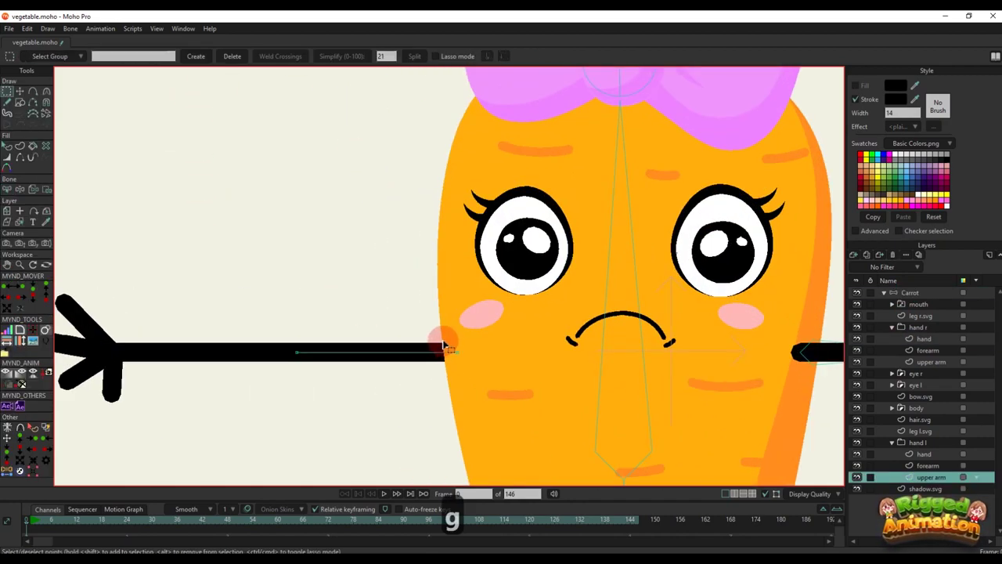
pyautogui.moveTo(449, 345); pyautogui.dragTo(478, 375)
pyautogui.click(9, 473)
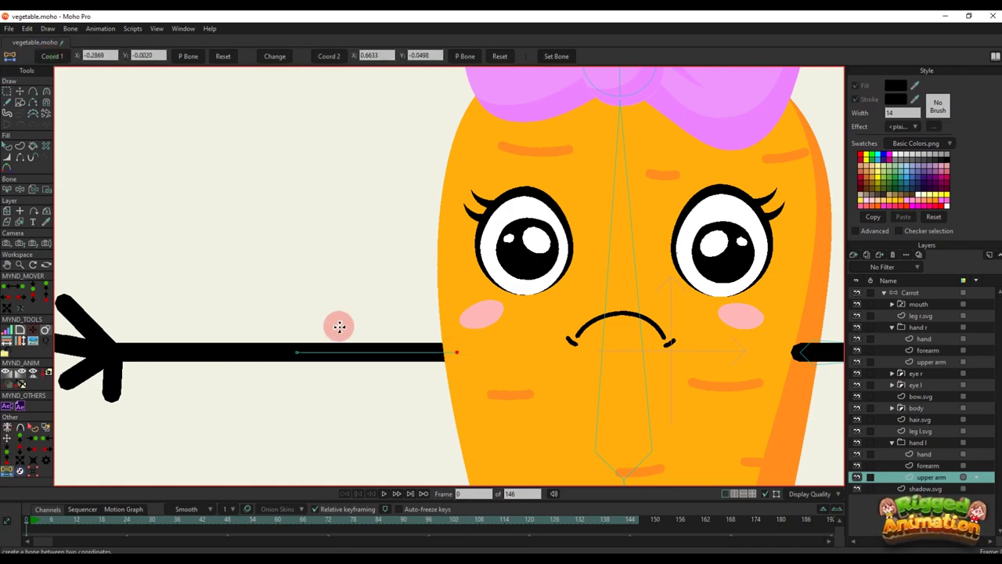
pyautogui.moveTo(278, 324); pyautogui.dragTo(312, 387)
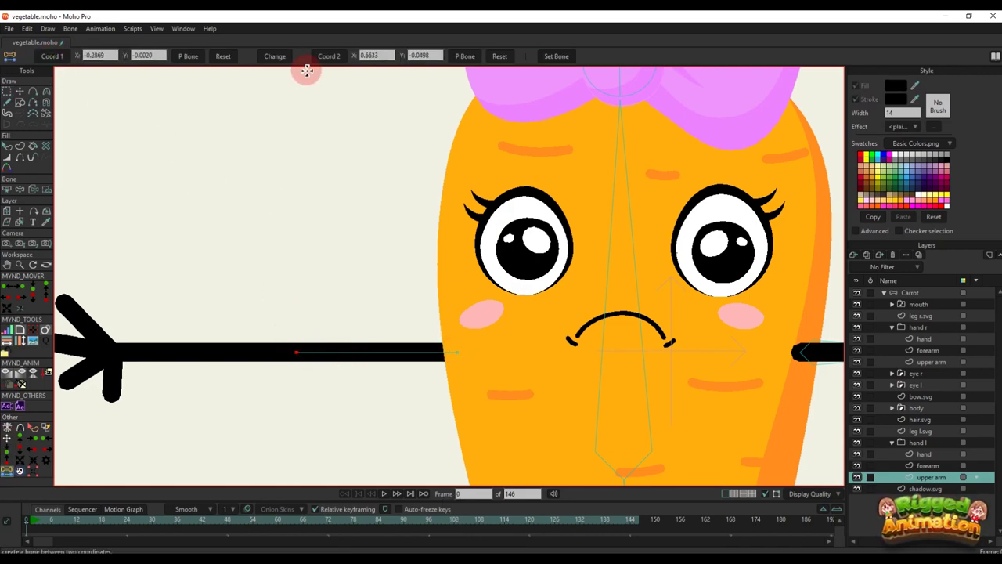
pyautogui.click(908, 293)
pyautogui.click(556, 55)
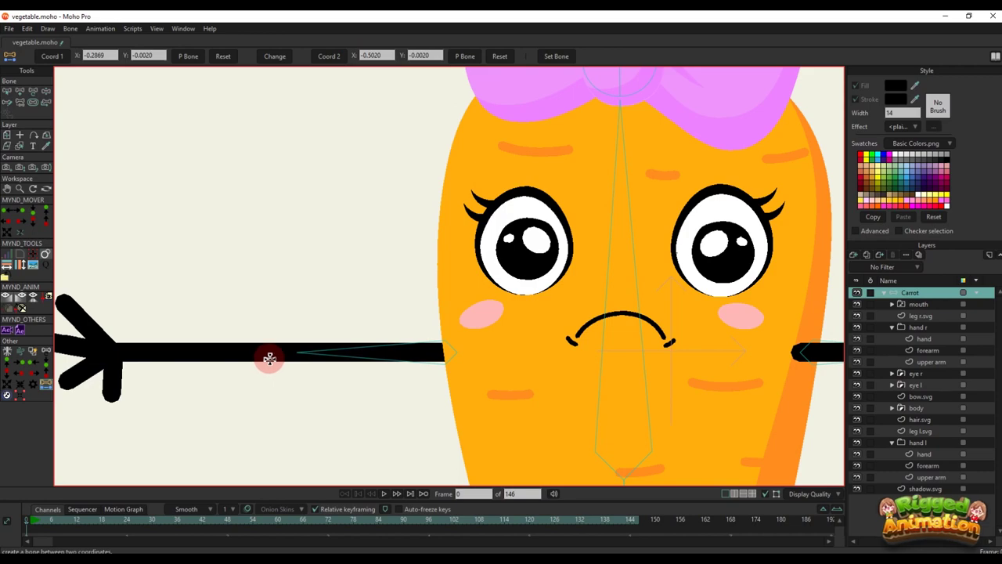
# Create a forearm bone for hand l in the Carrot layer, running from the forearm's elbow point to its wrist point
pyautogui.moveTo(269, 358); pyautogui.dragTo(383, 336)
pyautogui.keyDown('alt'); pyautogui.rightClick(387, 321); pyautogui.keyUp('alt')
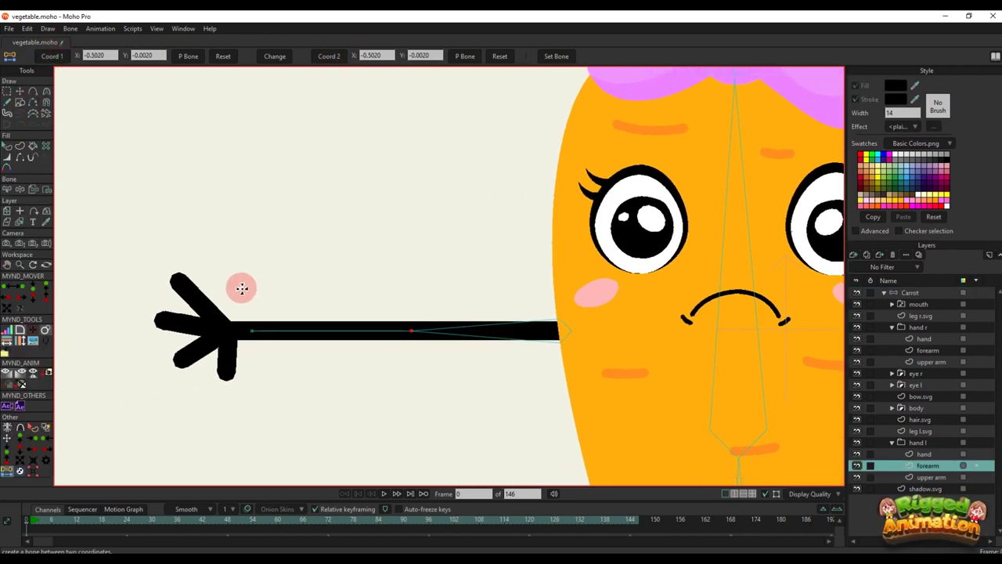
pyautogui.click(251, 331)
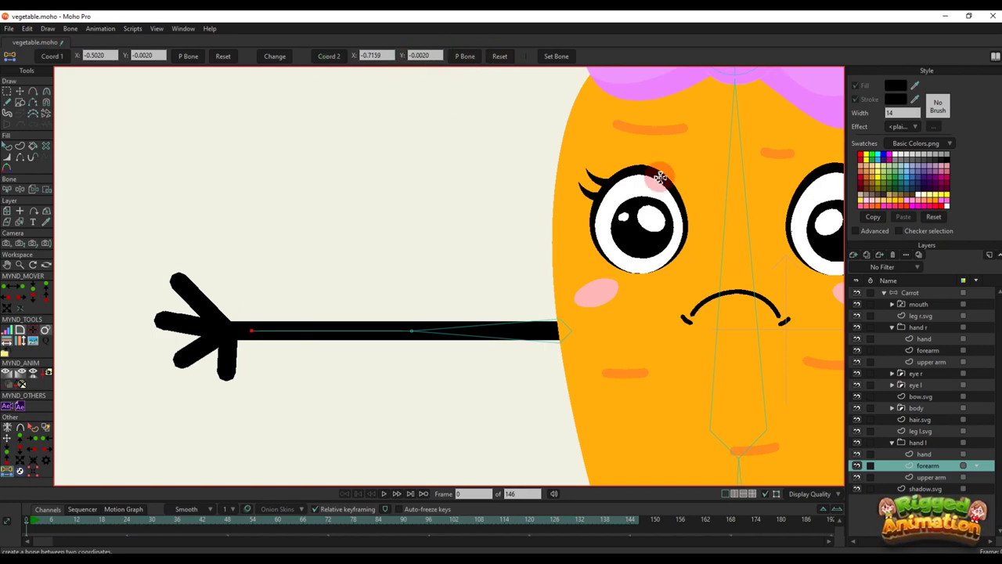
pyautogui.click(909, 293)
pyautogui.click(557, 57)
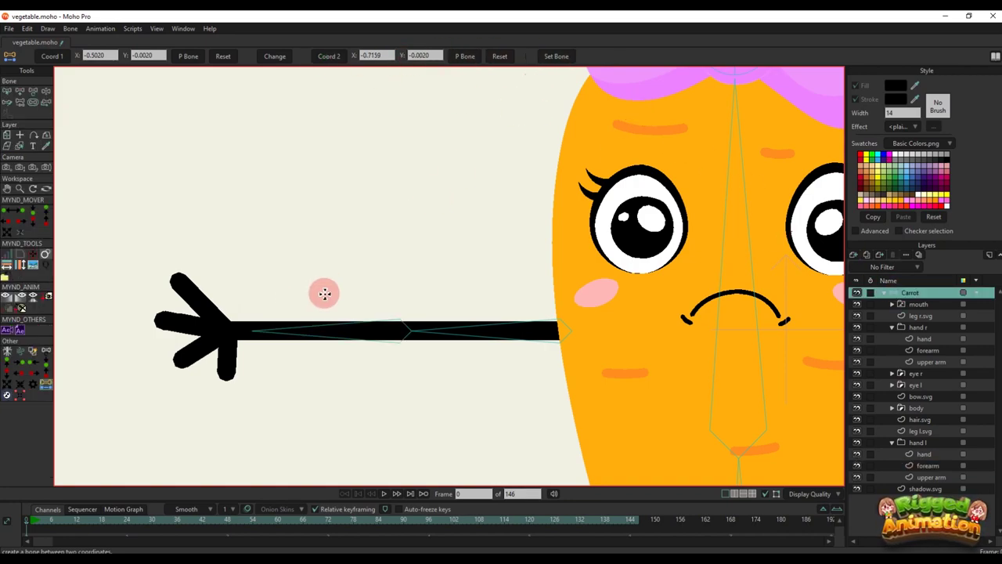
# Create a short hand bone for hand l in the Carrot layer, running from the wrist point to the point where the fingers meet
pyautogui.keyDown('alt'); pyautogui.rightClick(235, 327); pyautogui.keyUp('alt')
pyautogui.scroll(3, 235, 327)
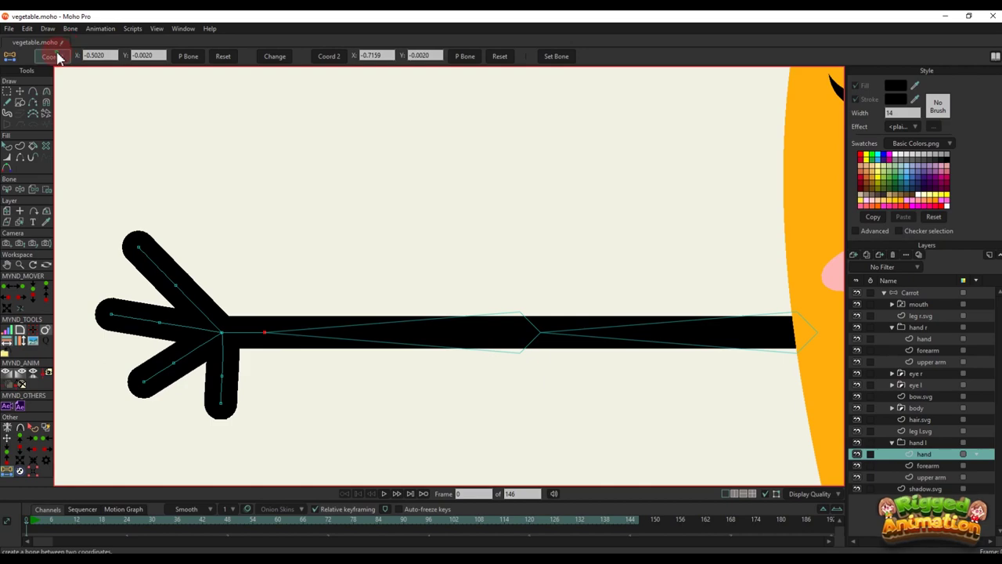
pyautogui.click(222, 332)
pyautogui.click(329, 57)
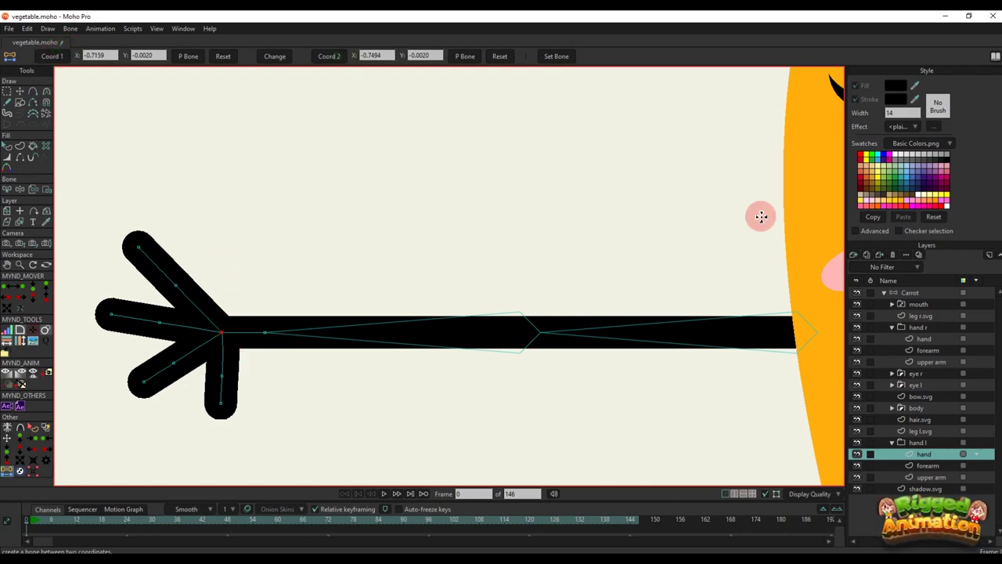
pyautogui.click(918, 293)
pyautogui.click(552, 60)
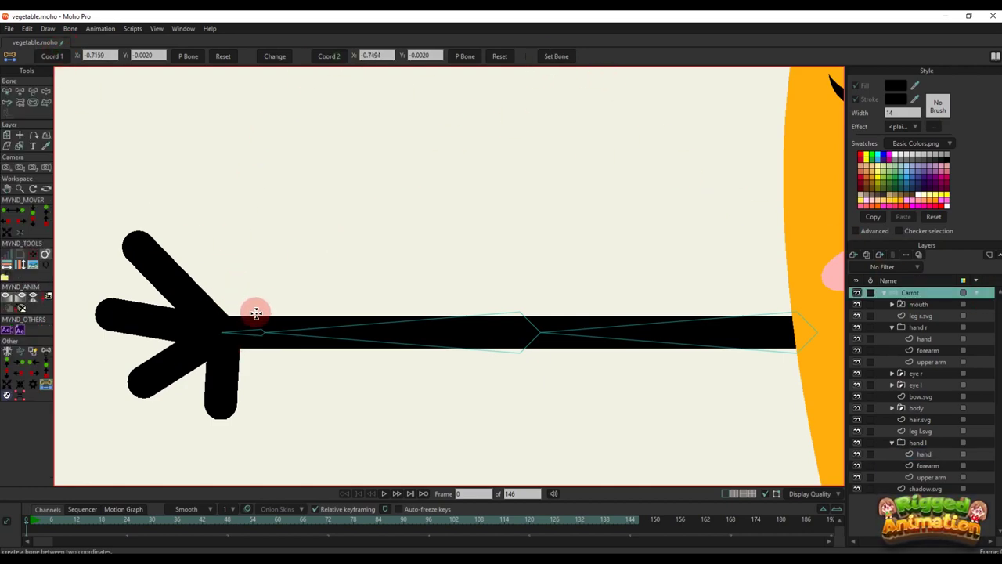
# Flatten the curvature at the palm point of hand l's hand layer to straighten the base of the downward finger
pyautogui.keyDown('alt'); pyautogui.rightClick(212, 325); pyautogui.keyUp('alt')
pyautogui.moveTo(208, 333); pyautogui.dragTo(316, 299)
pyautogui.scroll(3, 315, 299)
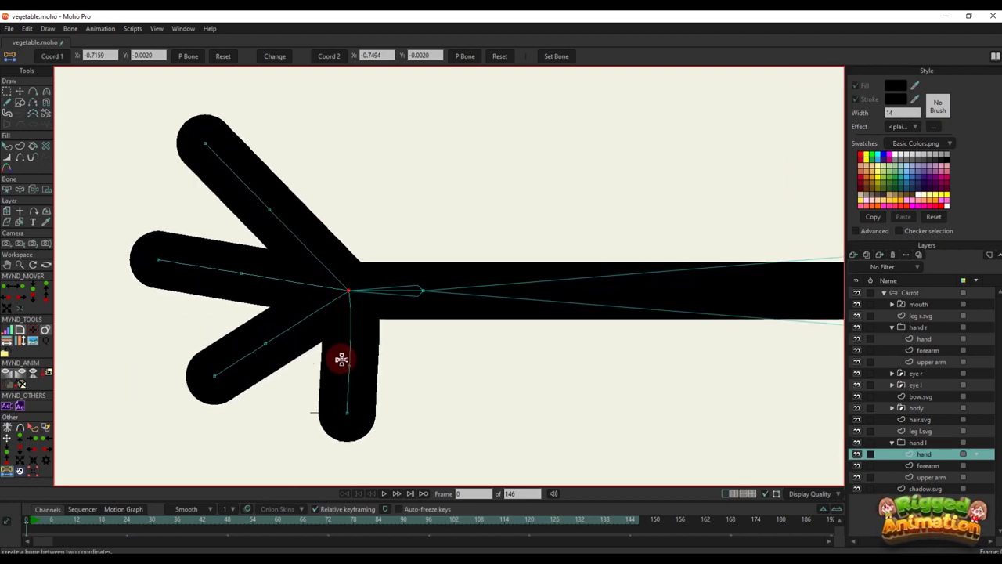
pyautogui.scroll(4, 341, 359)
pyautogui.press('c')
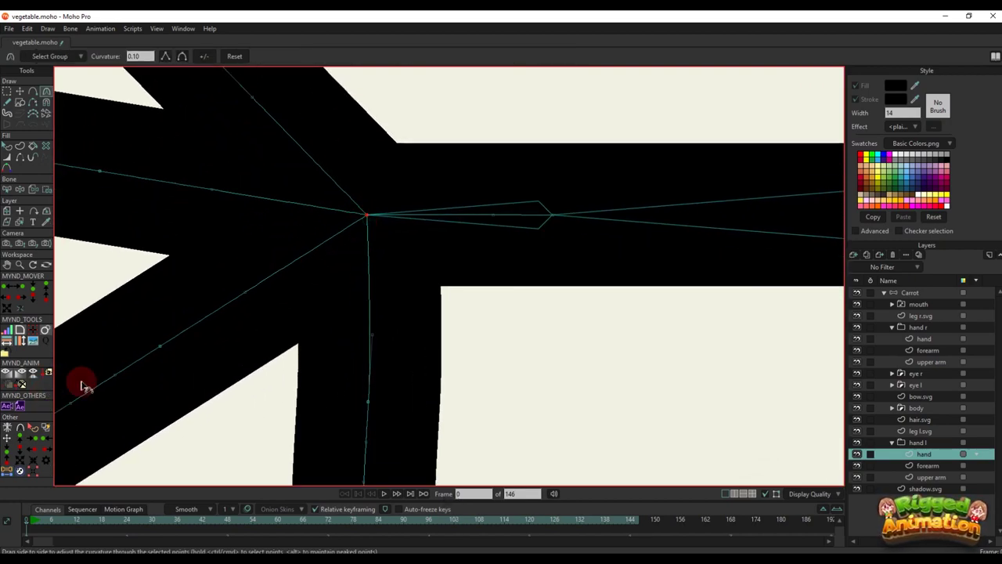
pyautogui.scroll(-4, 329, 385)
pyautogui.scroll(1, 358, 346)
# Align the joint and tip points of hand l's downward finger with the palm point and flatten the tip's curvature to 0
pyautogui.press('t')
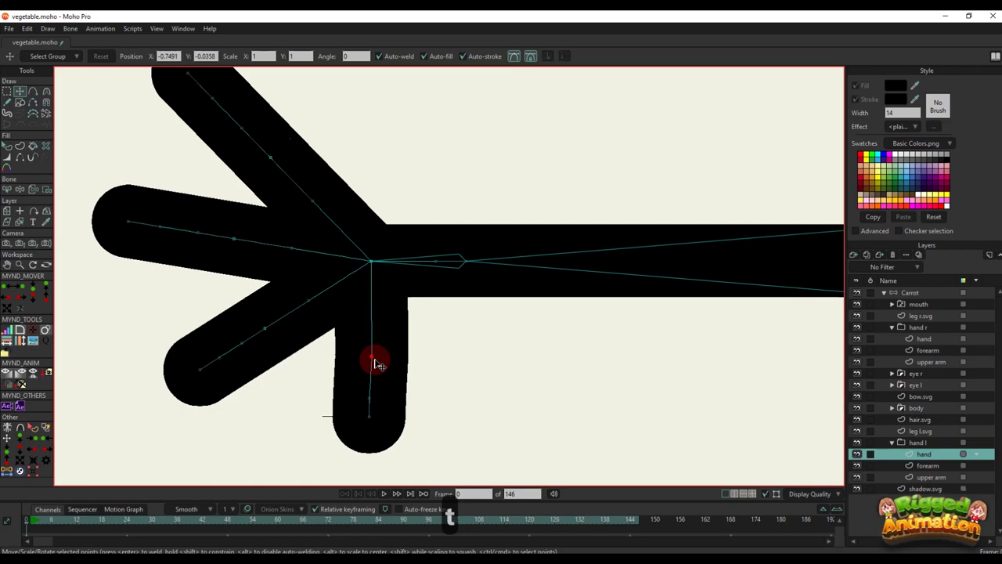
pyautogui.moveTo(374, 359); pyautogui.dragTo(371, 358)
pyautogui.press('c')
pyautogui.moveTo(372, 412); pyautogui.dragTo(107, 492)
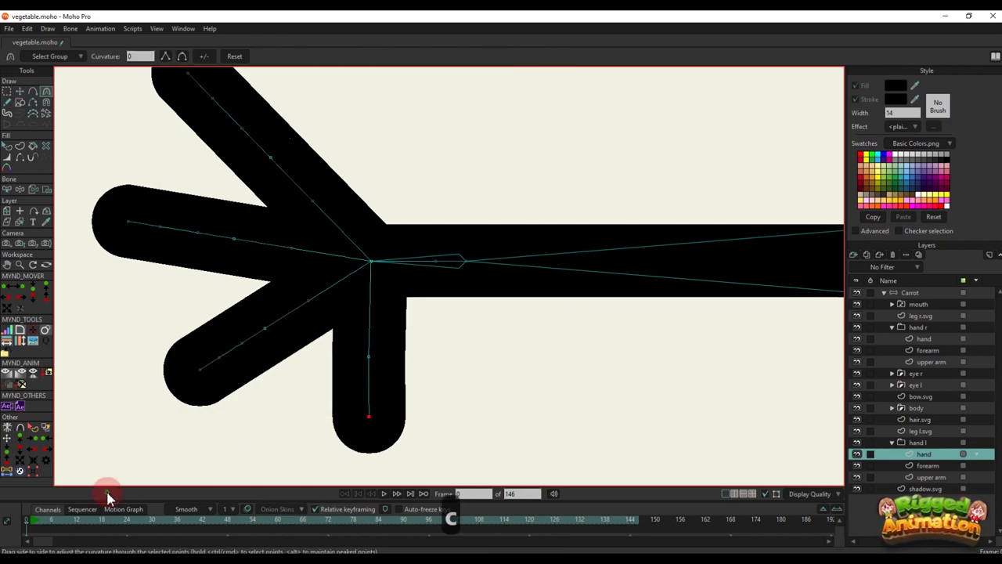
pyautogui.press('t')
pyautogui.moveTo(374, 416); pyautogui.dragTo(366, 421)
pyautogui.click(368, 357)
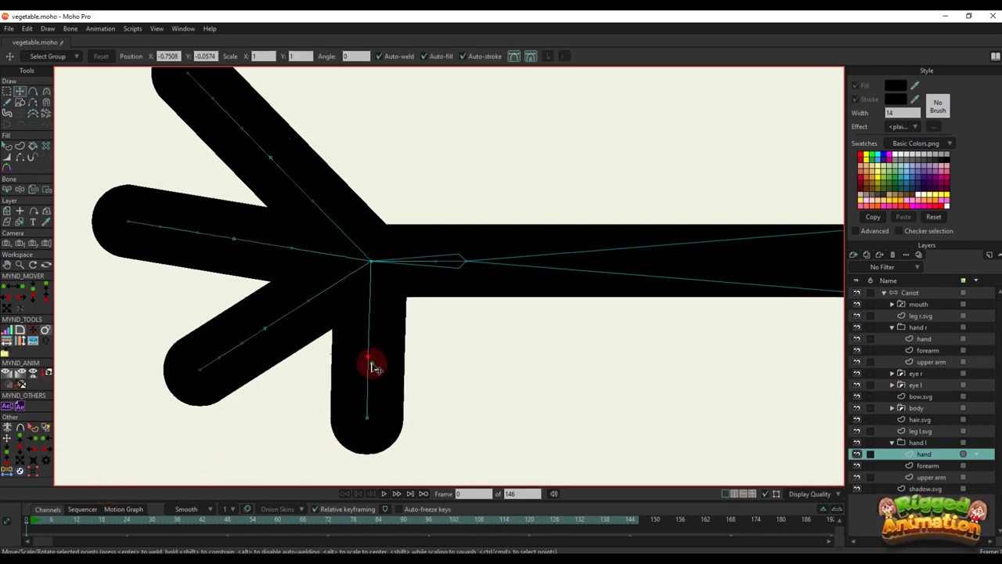
# Flatten the curvature to 0 at the joint and tip points of hand l's three remaining fingers
pyautogui.scroll(-2, 373, 357)
pyautogui.scroll(1, 358, 318)
pyautogui.press('f')
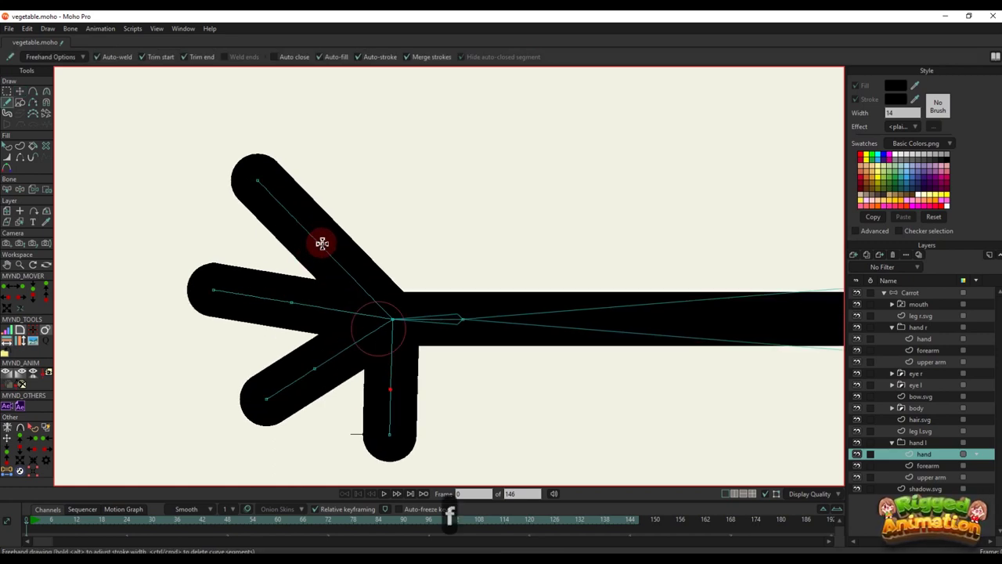
pyautogui.moveTo(323, 242); pyautogui.dragTo(327, 242)
pyautogui.press('c')
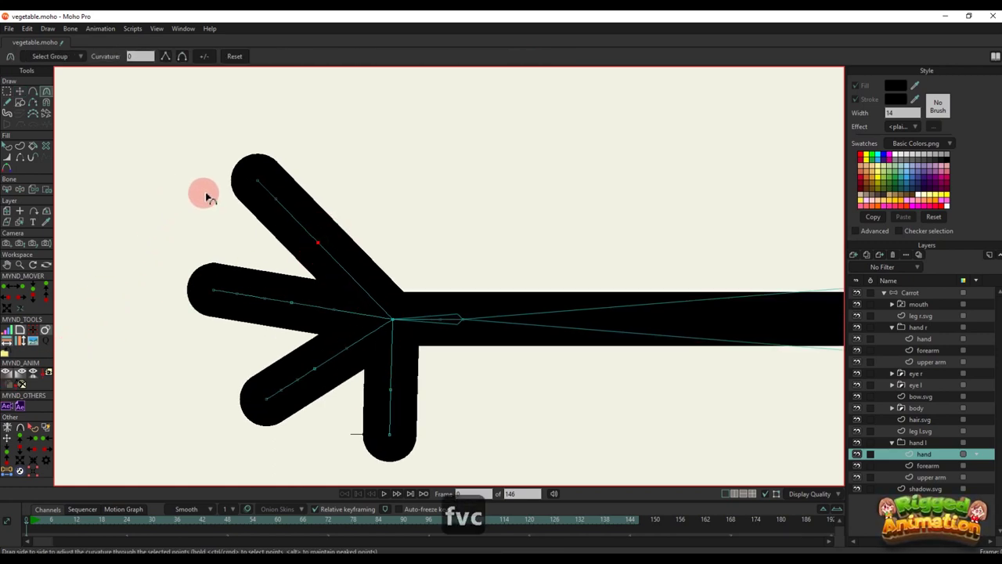
pyautogui.click(211, 291)
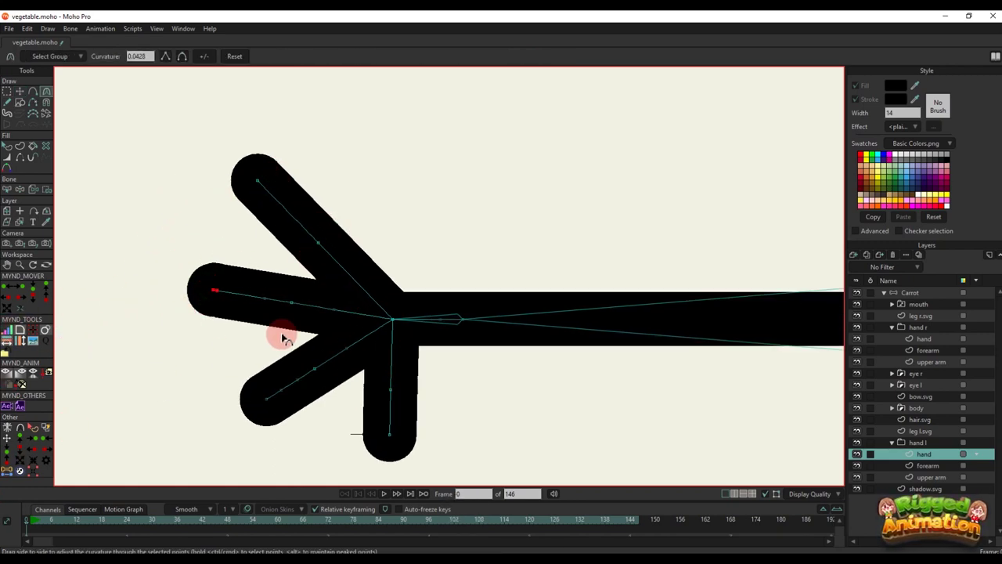
pyautogui.click(291, 302)
pyautogui.click(327, 375)
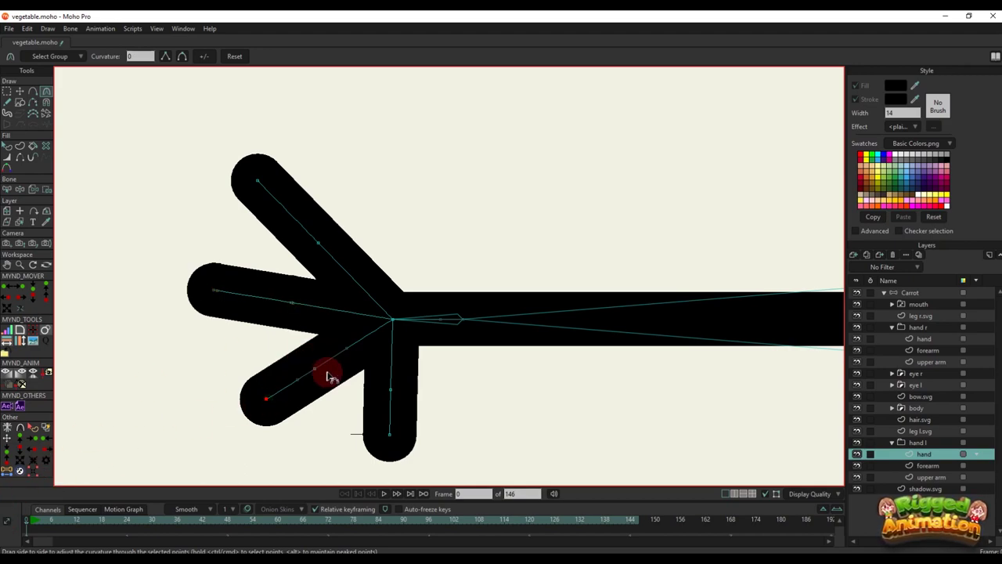
pyautogui.scroll(-2, 345, 321)
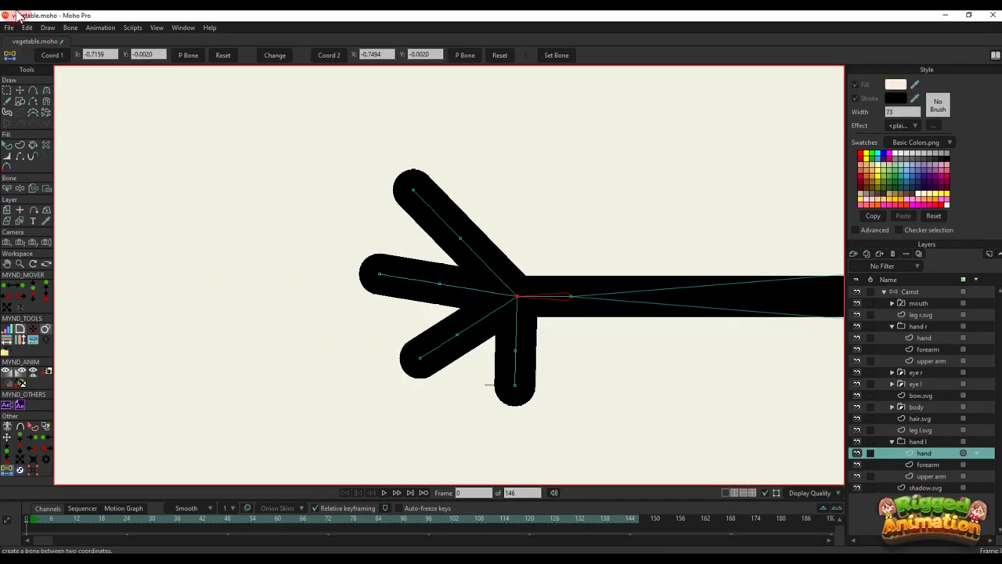
# Create the base bone of hand l's uppermost finger in the Carrot layer, from the palm point to the finger's joint point
pyautogui.click(52, 59)
pyautogui.moveTo(453, 232); pyautogui.dragTo(458, 255)
pyautogui.click(895, 290)
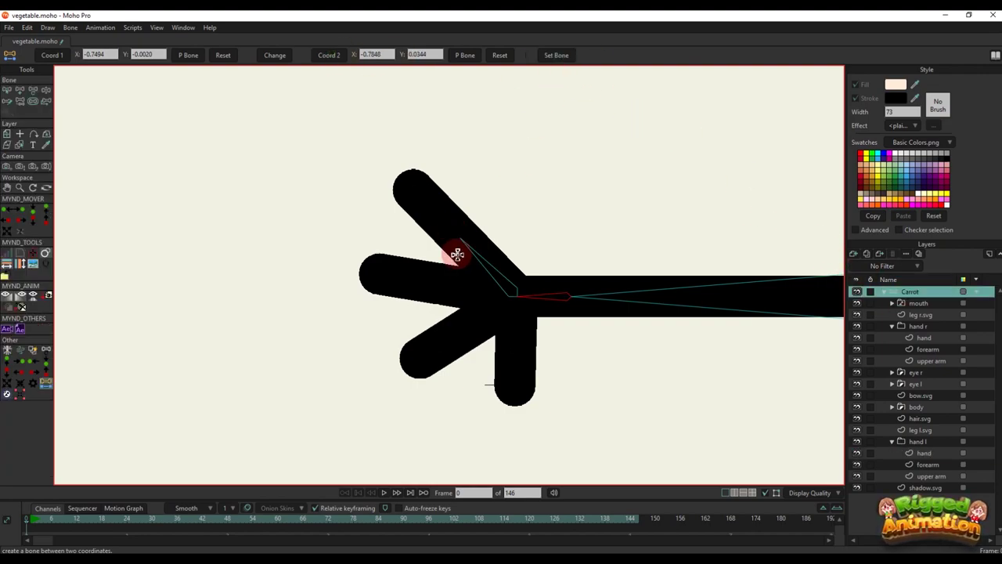
# Create the fingertip bone of hand l's uppermost finger in the Carrot layer, from its joint point to its tip point
pyautogui.keyDown('alt'); pyautogui.rightClick(460, 230); pyautogui.keyUp('alt')
pyautogui.click(44, 57)
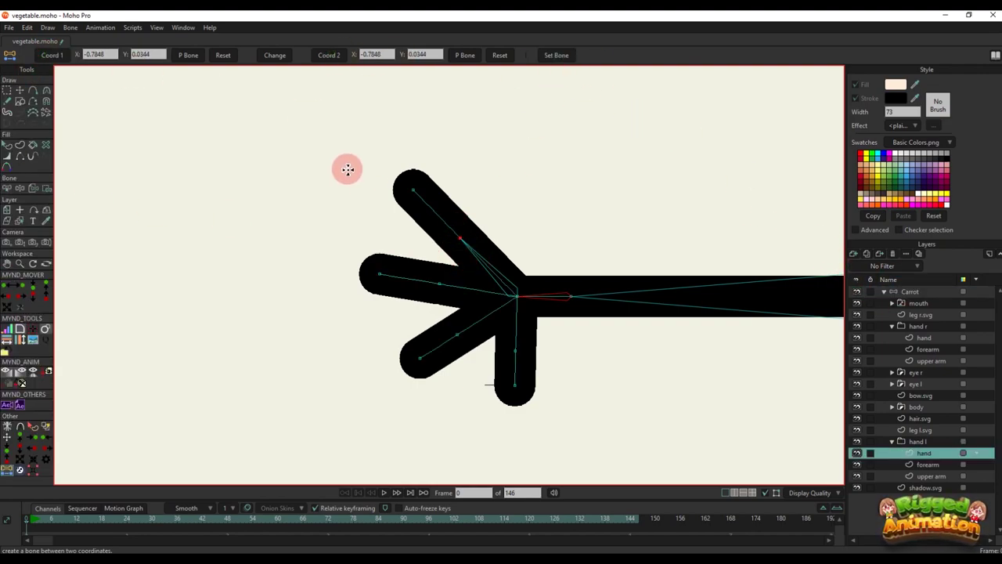
pyautogui.click(327, 55)
pyautogui.click(680, 195)
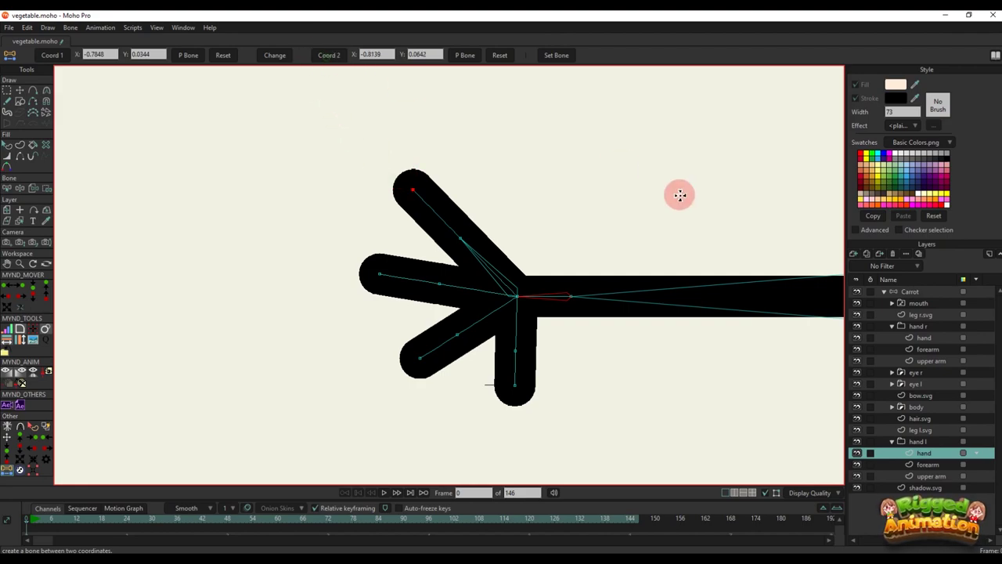
pyautogui.click(902, 293)
pyautogui.click(556, 54)
# Create the base bone of hand l's second finger from the top in the Carrot layer, from the palm point to its joint point
pyautogui.keyDown('ctrl'); pyautogui.keyDown('alt'); pyautogui.click(462, 286); pyautogui.keyUp('alt'); pyautogui.keyUp('ctrl')
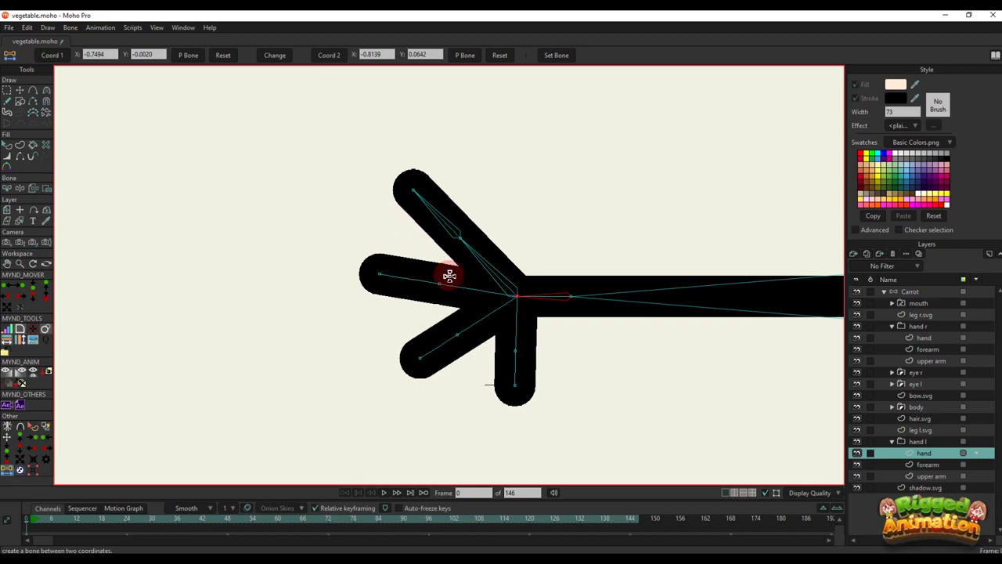
pyautogui.click(328, 56)
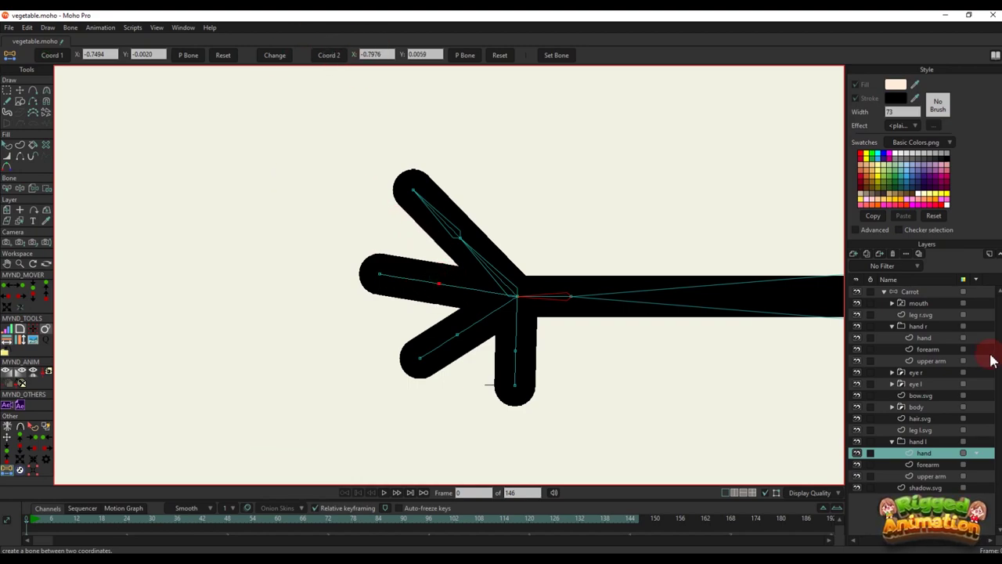
pyautogui.click(925, 294)
pyautogui.click(564, 58)
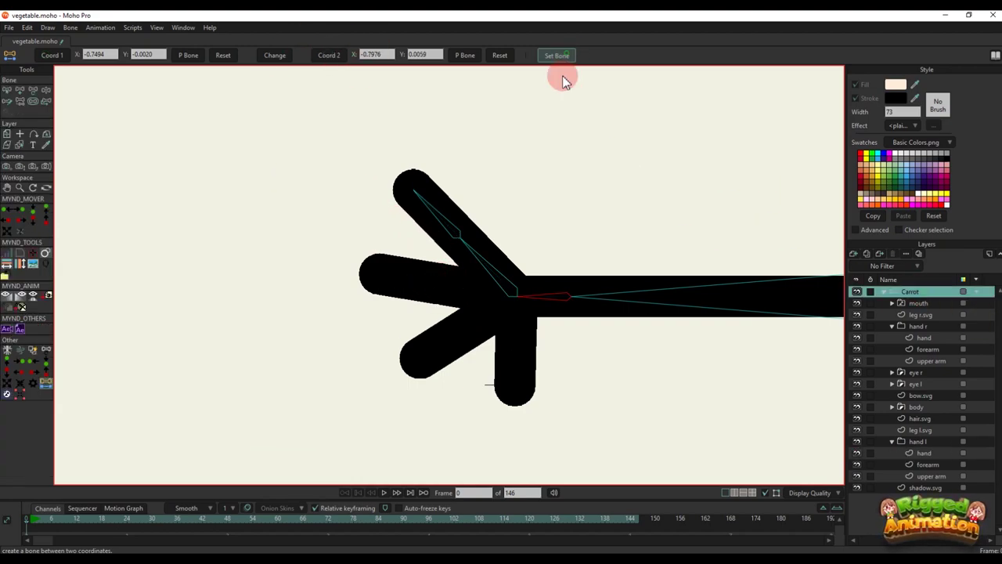
# Create the fingertip bone of hand l's second finger from the top in the Carrot layer, from its joint point to its tip point
pyautogui.keyDown('alt'); pyautogui.rightClick(431, 273); pyautogui.keyUp('alt')
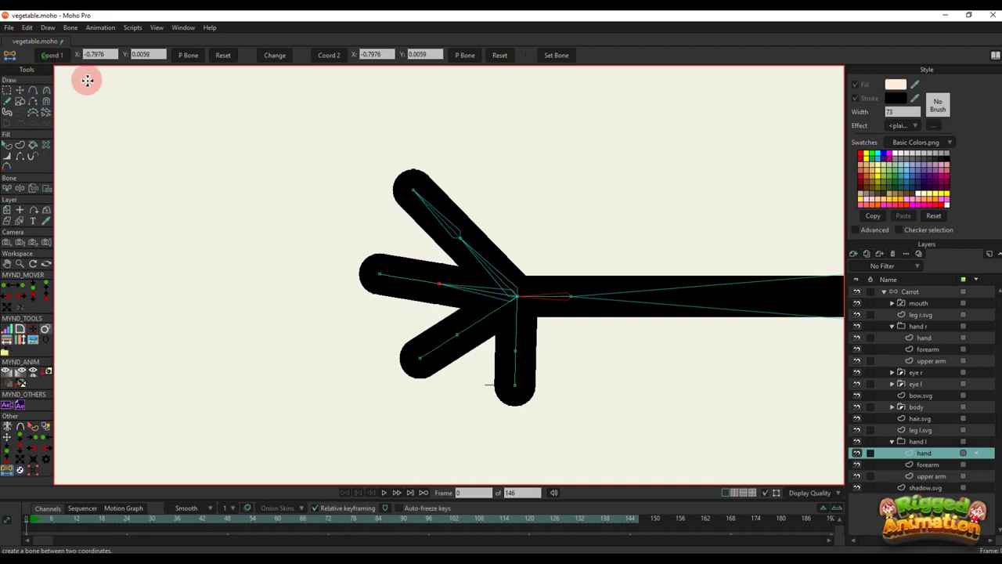
pyautogui.moveTo(355, 261); pyautogui.dragTo(401, 302)
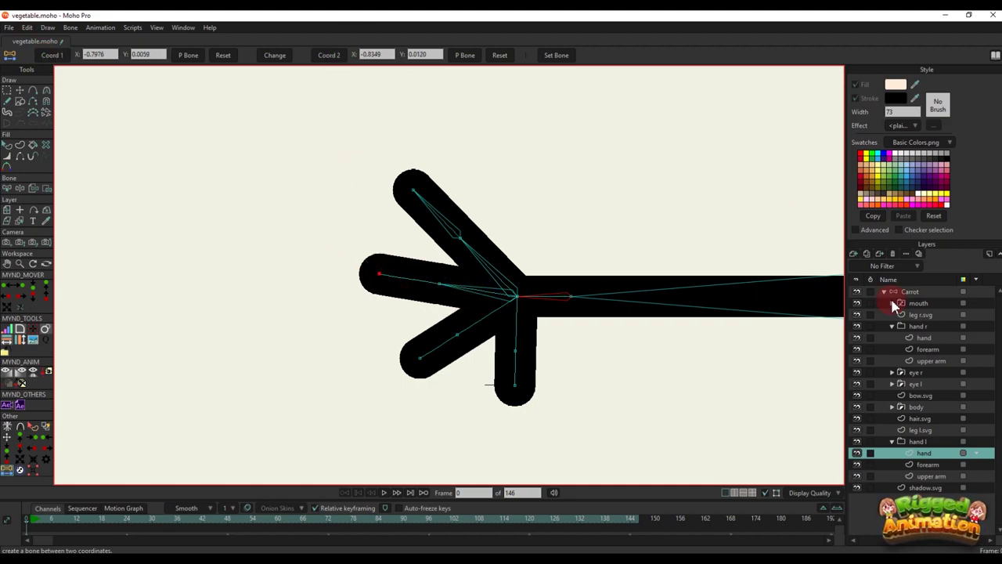
pyautogui.click(656, 186)
pyautogui.click(557, 55)
# Create the base bone of hand l's lower diagonal finger in the Carrot layer, from the palm point to the finger's joint point
pyautogui.click(470, 309)
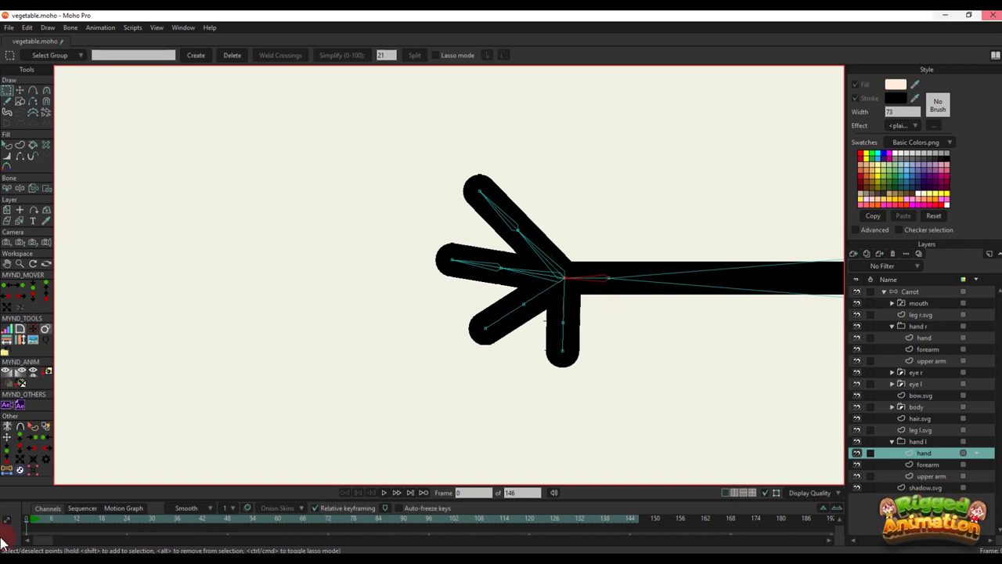
pyautogui.click(19, 469)
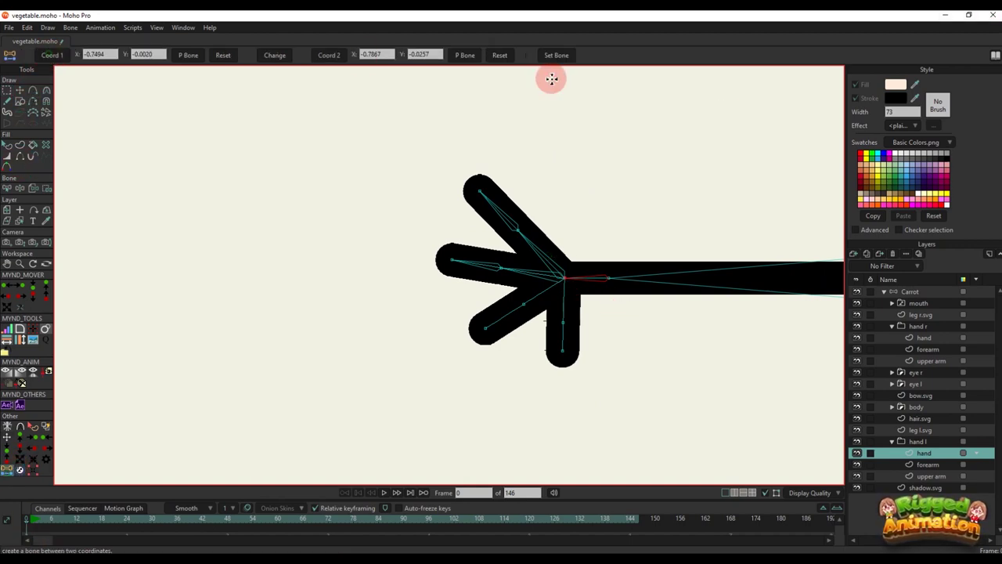
pyautogui.click(523, 303)
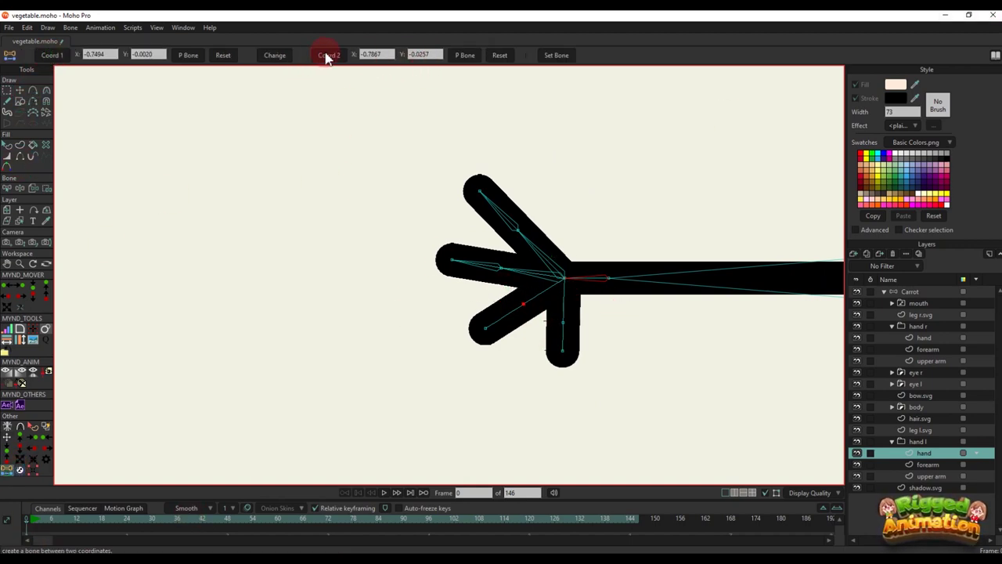
pyautogui.click(911, 293)
pyautogui.click(556, 56)
pyautogui.scroll(1, 520, 305)
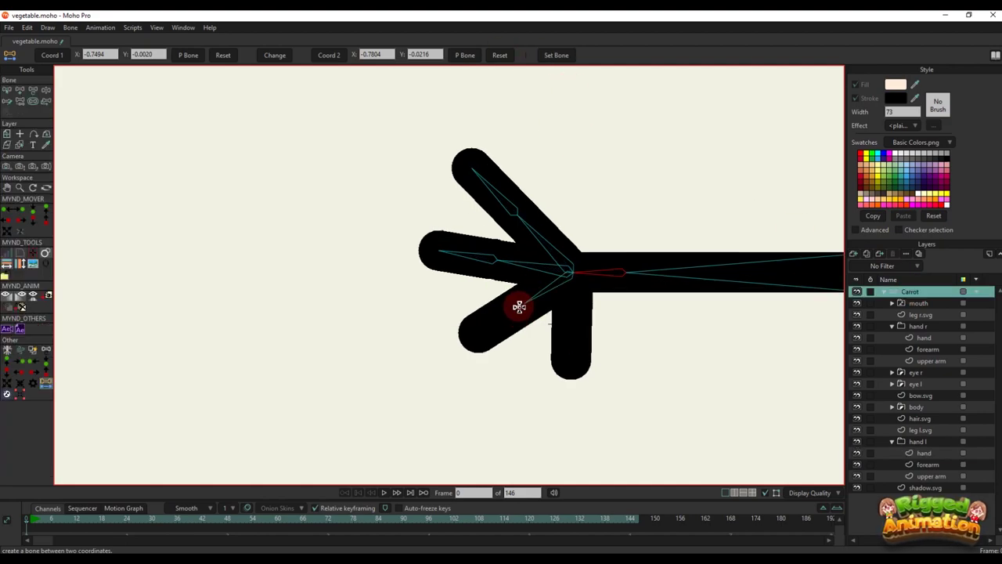
# Create the fingertip bone of hand l's lower diagonal finger in the Carrot layer, from its joint point to its tip point
pyautogui.keyDown('alt'); pyautogui.rightClick(516, 304); pyautogui.keyUp('alt')
pyautogui.scroll(1, 516, 304)
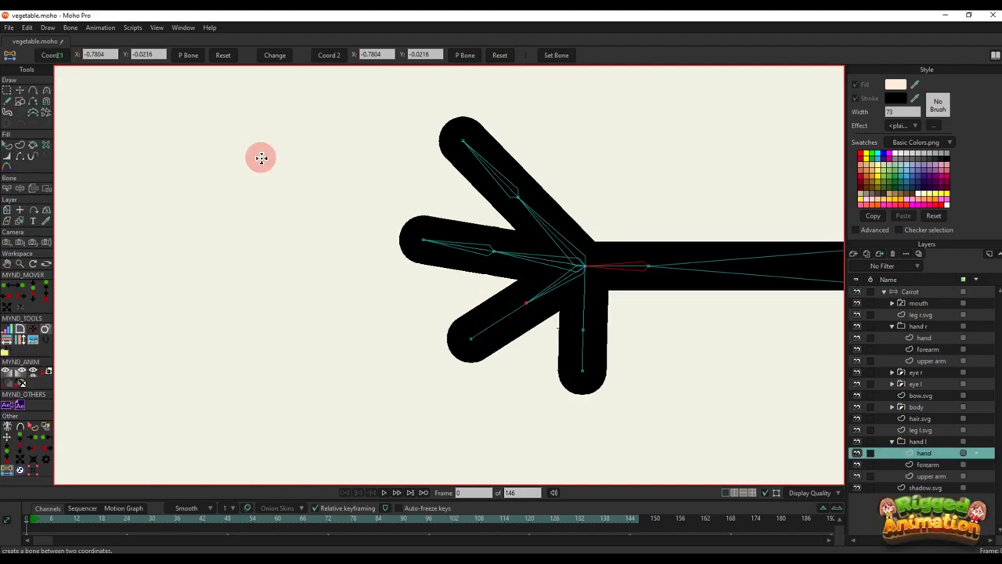
pyautogui.click(470, 339)
pyautogui.click(429, 53)
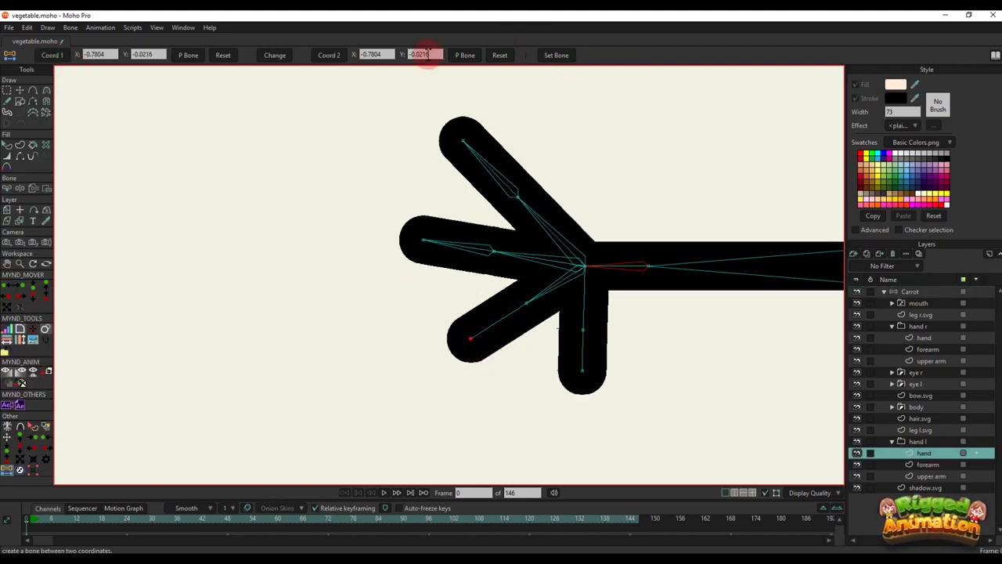
pyautogui.click(909, 293)
pyautogui.click(556, 57)
# Create the base bone of hand l's downward finger in the Carrot layer, from the palm point to the finger's joint point
pyautogui.keyDown('alt'); pyautogui.rightClick(585, 296); pyautogui.keyUp('alt')
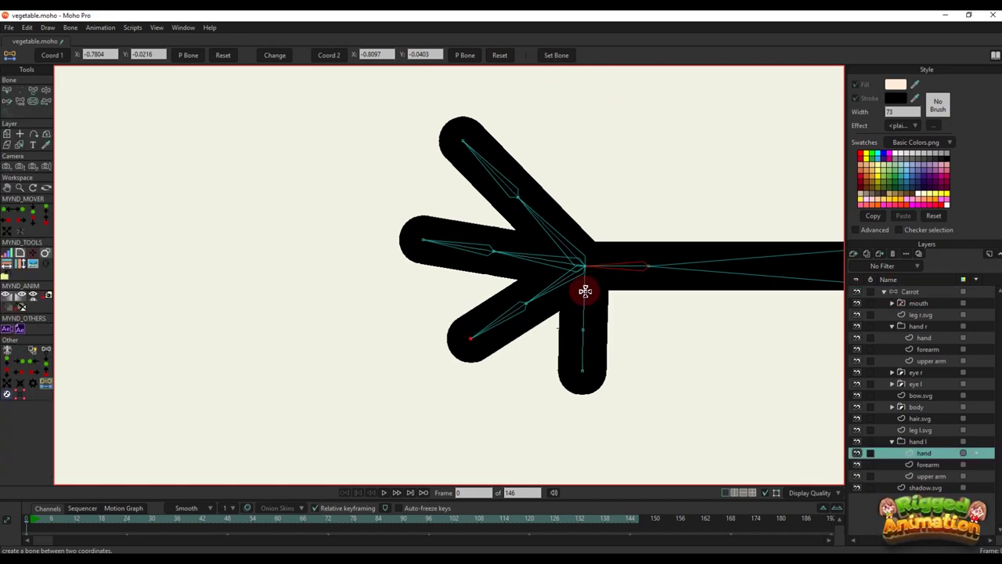
pyautogui.press('g')
pyautogui.click(4, 381)
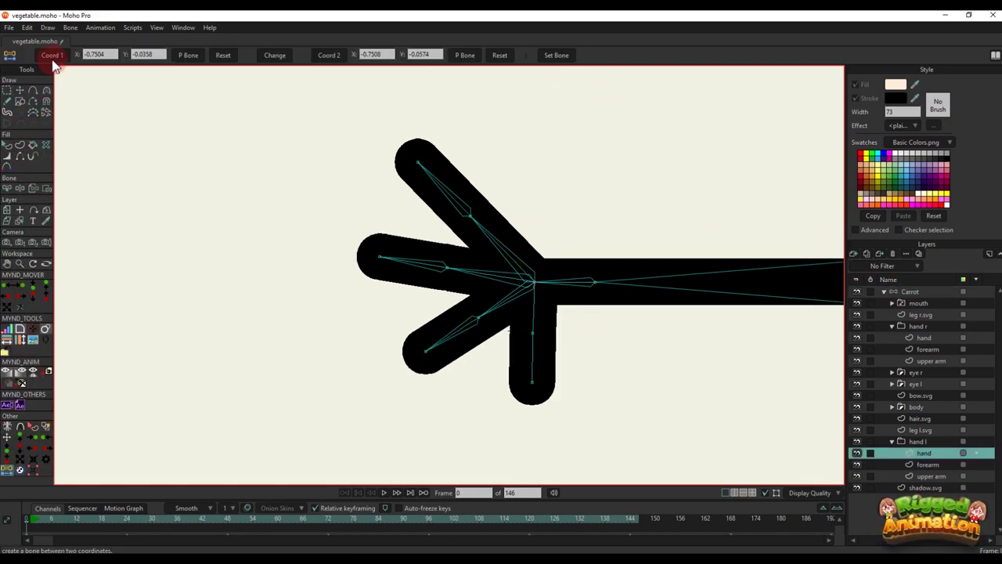
pyautogui.click(485, 311)
pyautogui.click(425, 53)
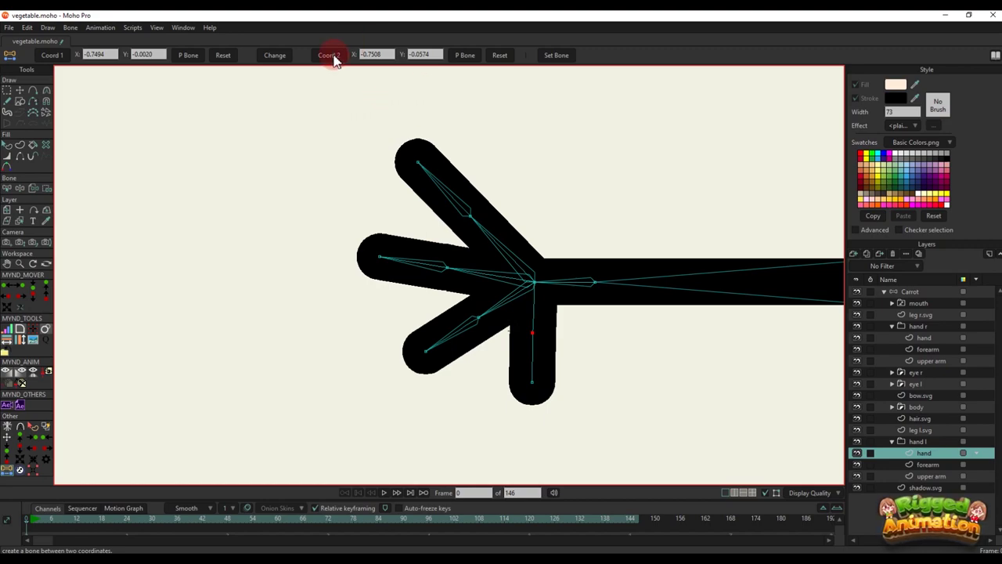
pyautogui.click(937, 294)
pyautogui.click(561, 56)
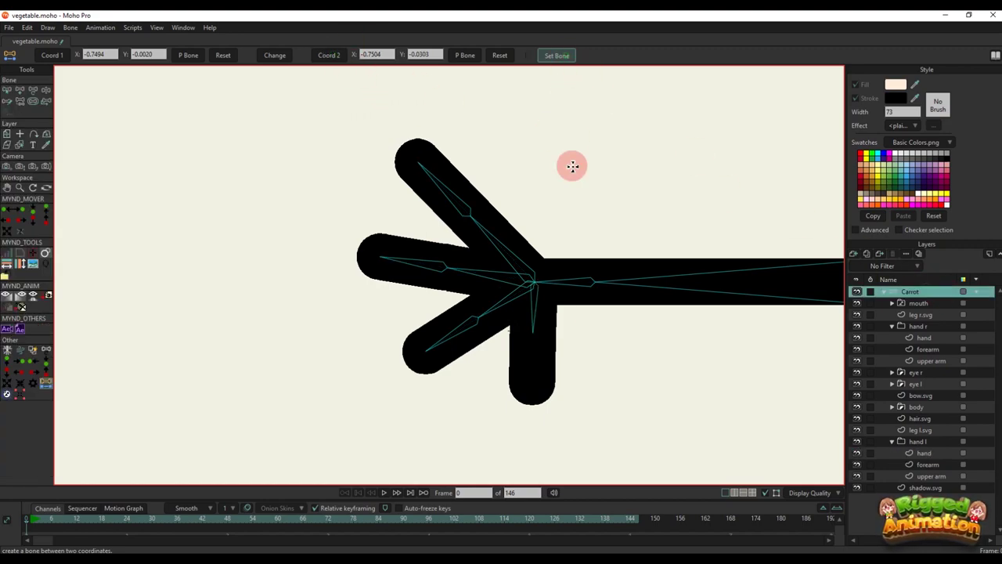
# Create the fingertip bone of hand l's downward finger in the Carrot layer, from its joint point to its tip point
pyautogui.keyDown('alt'); pyautogui.rightClick(536, 339); pyautogui.keyUp('alt')
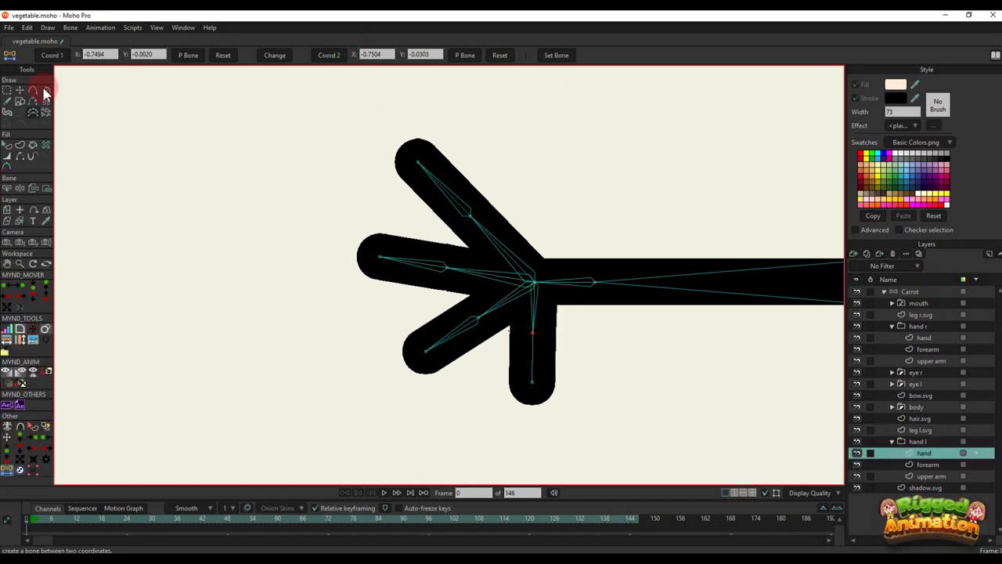
pyautogui.click(533, 381)
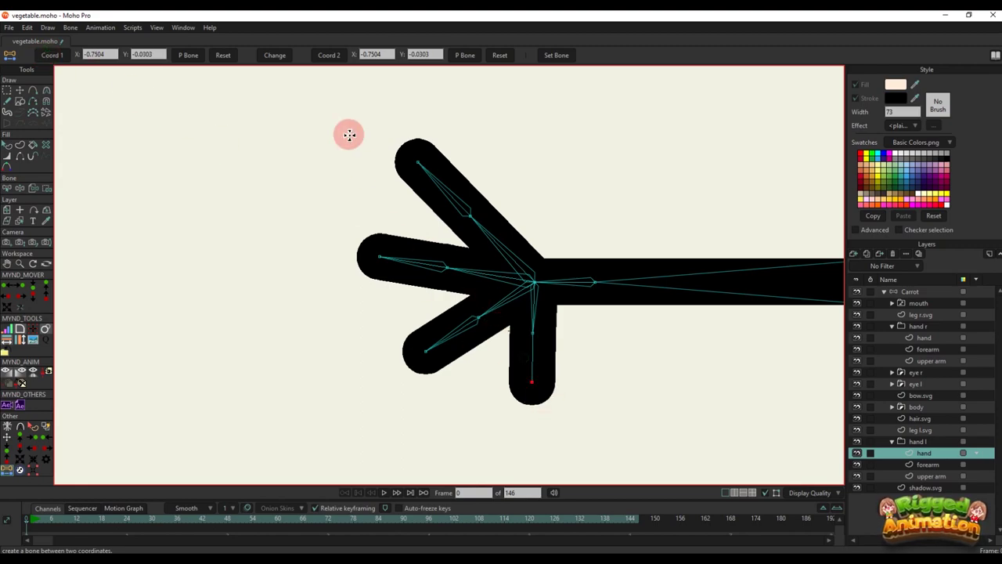
pyautogui.click(328, 61)
pyautogui.click(913, 291)
pyautogui.click(567, 59)
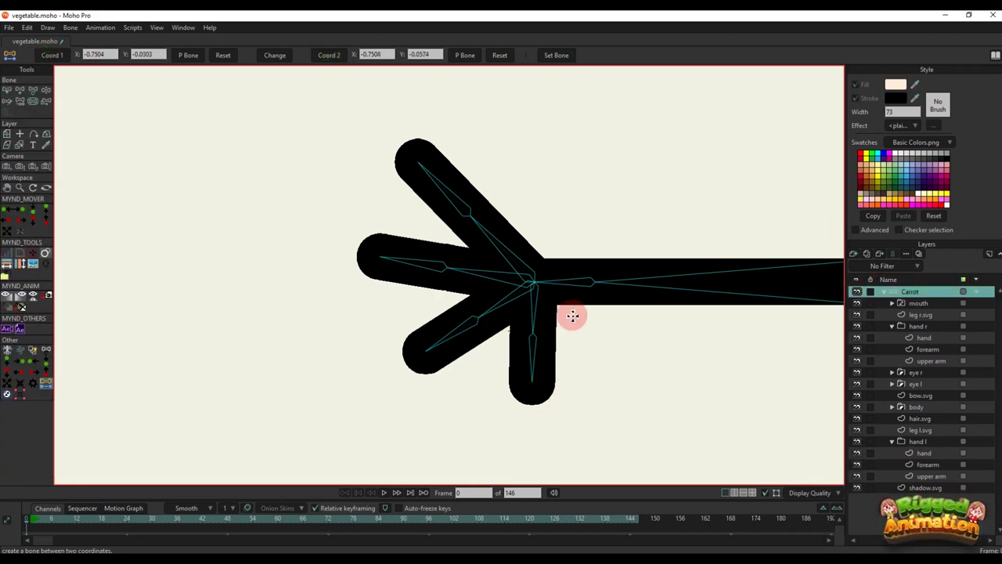
# Parent the fingertip bone of hand l's downward finger to that finger's base bone
pyautogui.scroll(-7, 572, 316)
pyautogui.scroll(7, 588, 332)
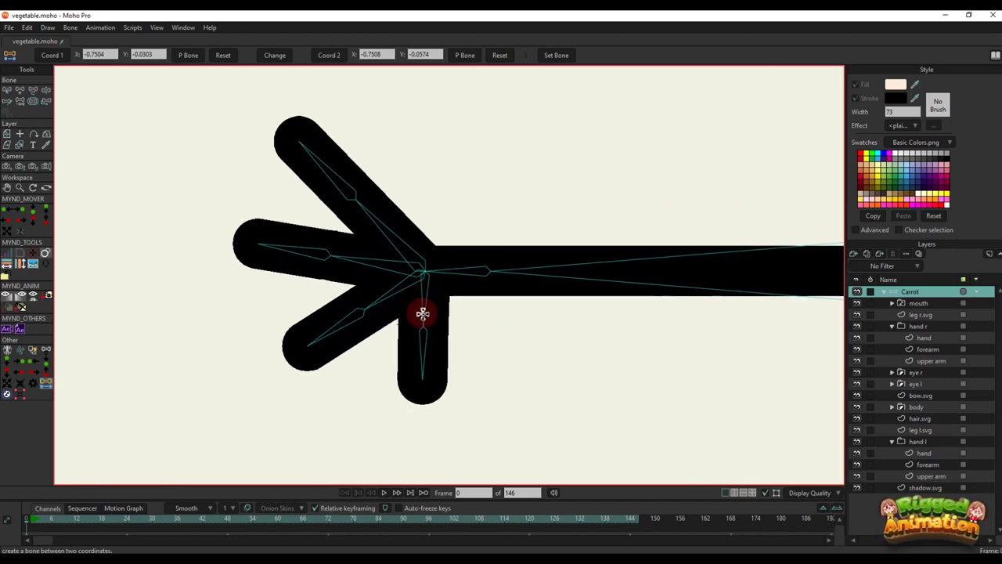
pyautogui.press('b')
pyautogui.click(425, 347)
pyautogui.moveTo(425, 347); pyautogui.dragTo(471, 350)
pyautogui.press('o')
pyautogui.press('p')
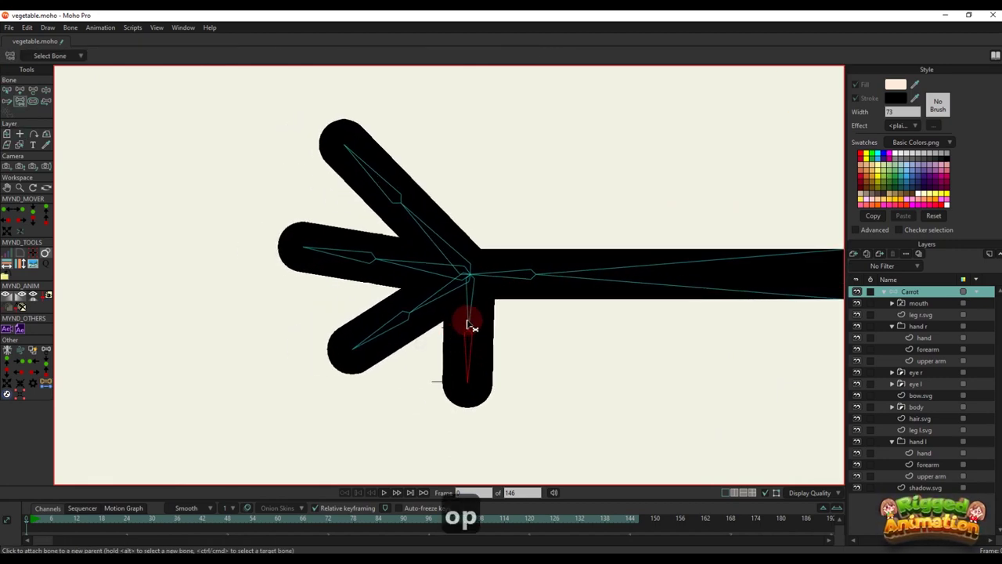
pyautogui.click(468, 319)
# Parent the fingertip bone of hand l's lower diagonal finger to that finger's base bone
pyautogui.moveTo(389, 374); pyautogui.dragTo(450, 389)
pyautogui.scroll(1, 450, 390)
pyautogui.press('b')
pyautogui.click(440, 347)
pyautogui.moveTo(477, 314); pyautogui.dragTo(476, 358)
pyautogui.press('p')
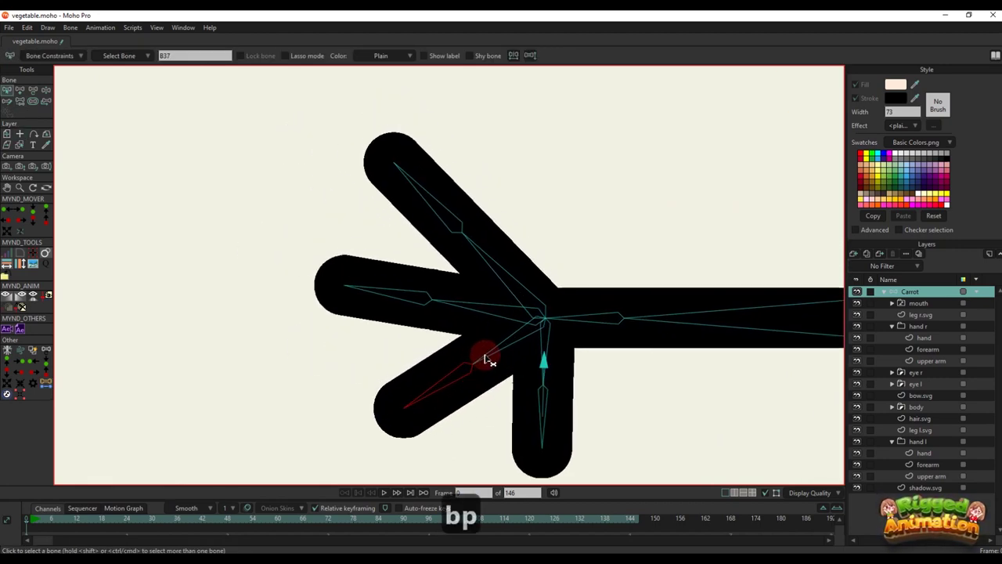
# Parent the fingertip bone of hand l's second finger from the top to that finger's base bone
pyautogui.press('b')
pyautogui.click(414, 320)
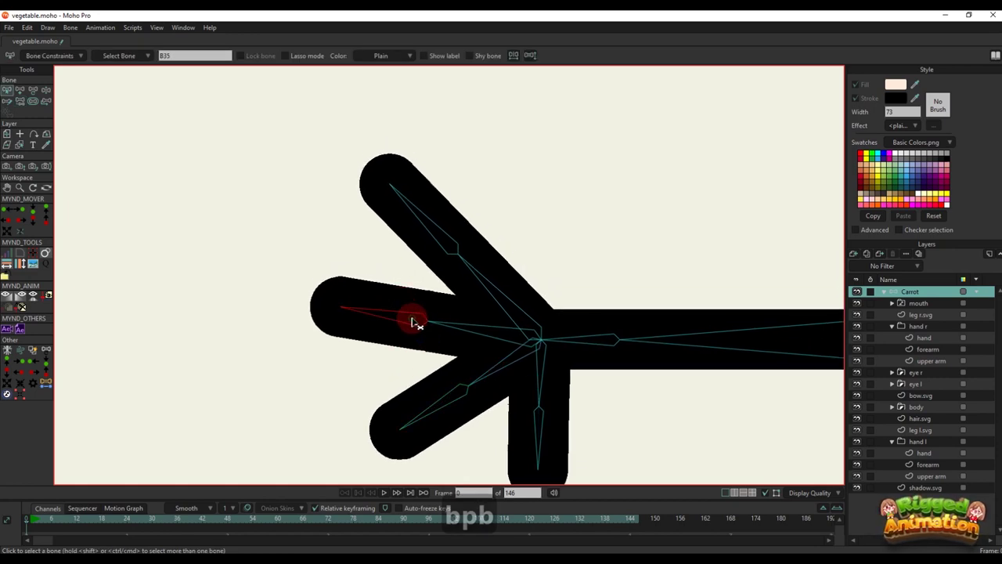
pyautogui.press('p')
pyautogui.scroll(-1, 459, 324)
# Parent the fingertip bone of hand l's uppermost finger to that finger's base bone
pyautogui.press('b')
pyautogui.click(446, 264)
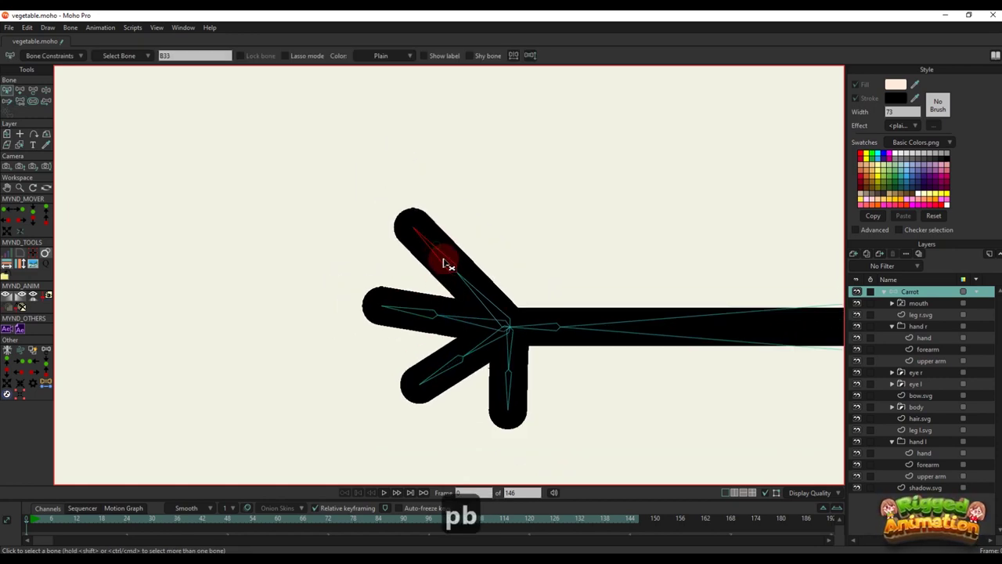
pyautogui.press('p')
pyautogui.click(474, 291)
pyautogui.scroll(-1, 476, 307)
pyautogui.moveTo(483, 321); pyautogui.dragTo(456, 296)
pyautogui.scroll(2, 461, 297)
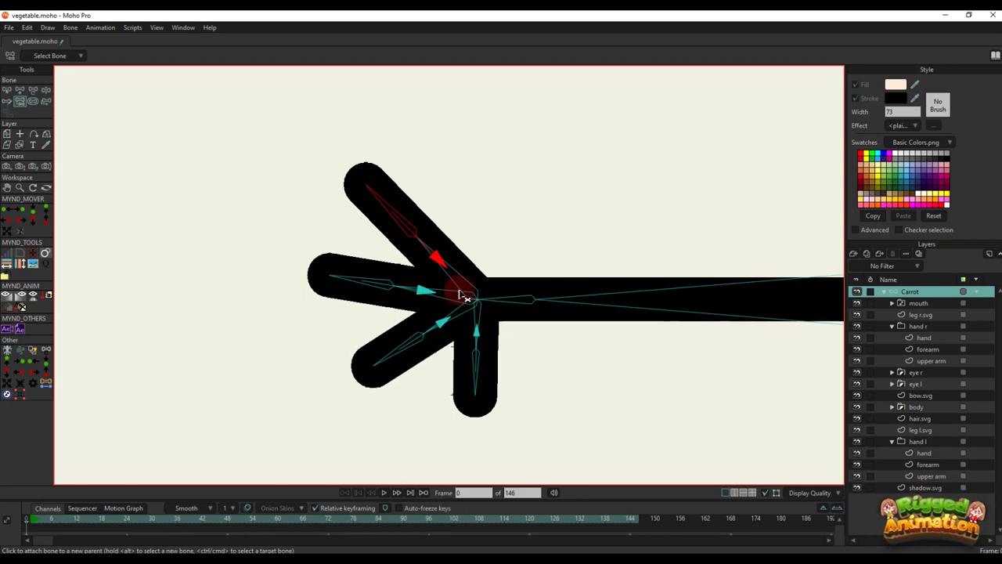
# Parent the base bones of all four of hand l's fingers to the short hand bone
pyautogui.press('b')
pyautogui.click(459, 295)
pyautogui.keyDown('shift'); pyautogui.click(459, 297); pyautogui.keyUp('shift')
pyautogui.keyDown('shift'); pyautogui.click(463, 313); pyautogui.keyUp('shift')
pyautogui.keyDown('shift'); pyautogui.click(480, 319); pyautogui.keyUp('shift')
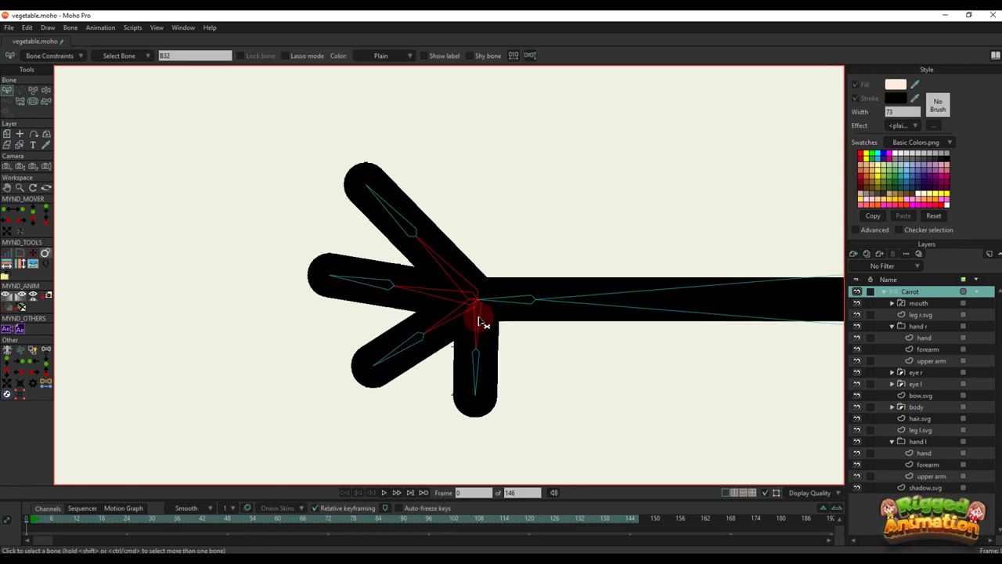
pyautogui.press('p')
pyautogui.scroll(-2, 460, 309)
# Parent hand l's short hand bone to the forearm bone of the same arm
pyautogui.press('b')
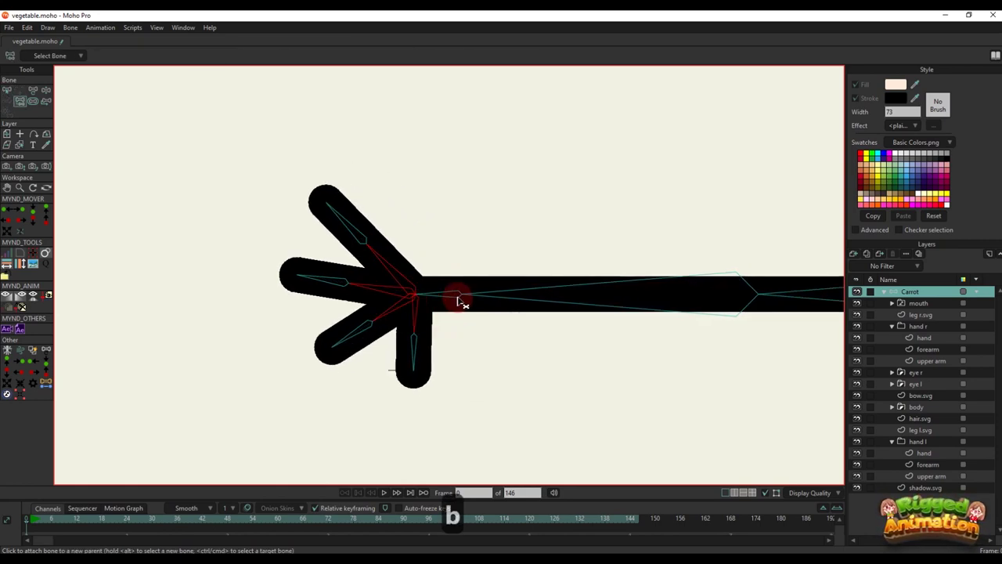
pyautogui.click(449, 297)
pyautogui.moveTo(416, 308); pyautogui.dragTo(273, 311)
pyautogui.press('p')
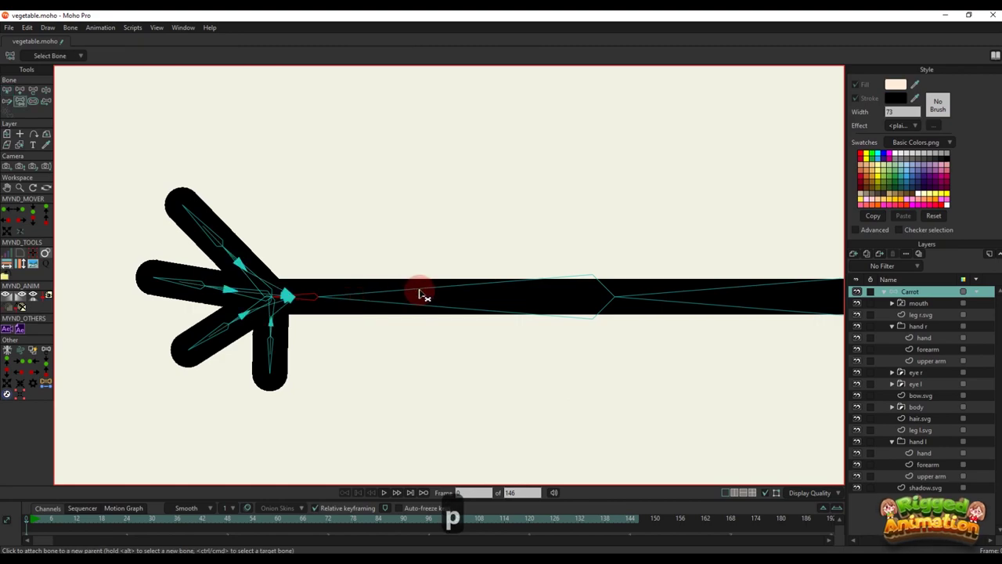
pyautogui.click(454, 305)
# Parent the forearm bone of the hand l arm to its upper arm bone
pyautogui.scroll(3, 486, 301)
pyautogui.press('b')
pyautogui.click(467, 303)
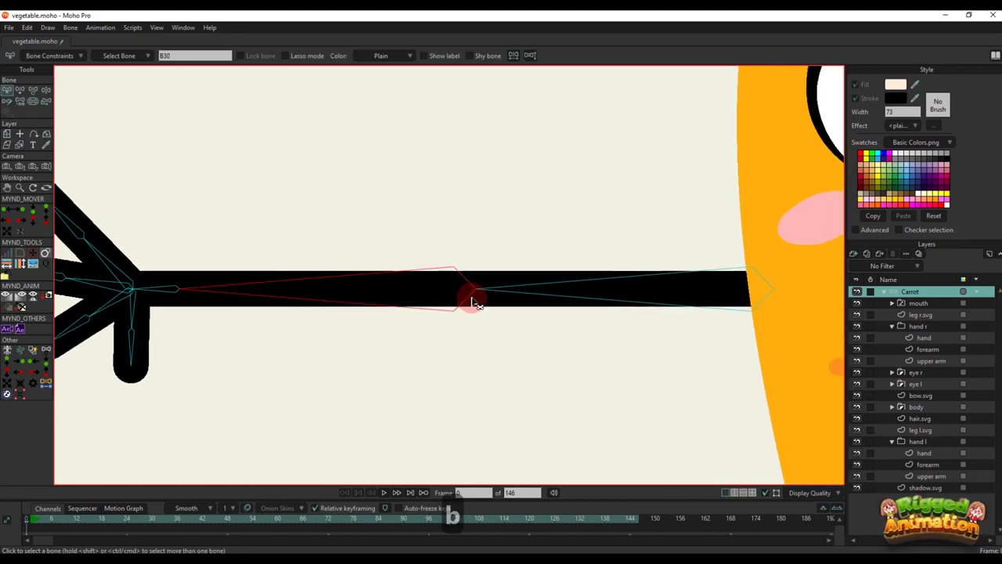
pyautogui.press('p')
pyautogui.click(511, 292)
# Parent the upper arm bone of the hand l arm to the vertical upper body bone
pyautogui.scroll(-3, 516, 294)
pyautogui.moveTo(561, 303); pyautogui.dragTo(447, 286)
pyautogui.press('b')
pyautogui.click(505, 283)
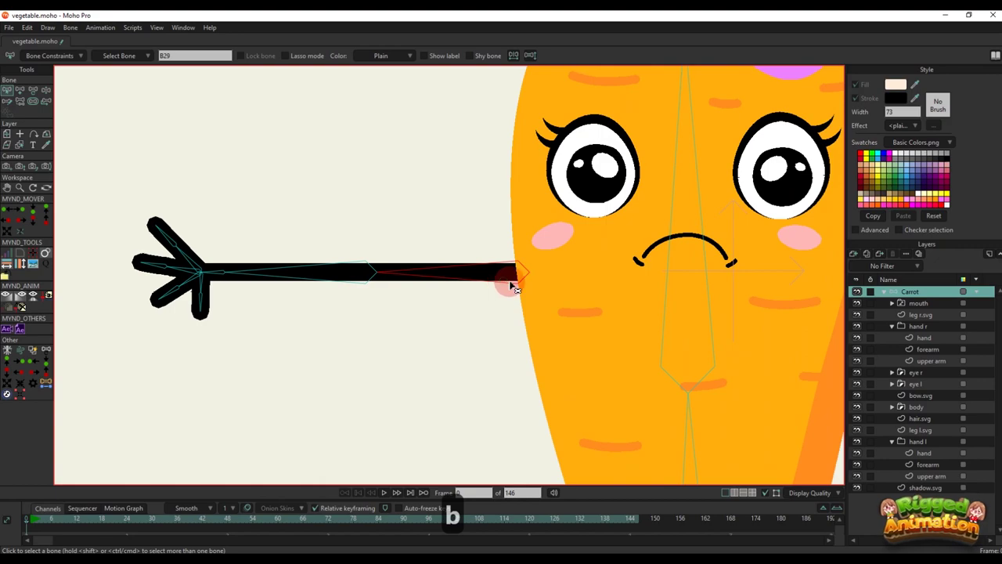
pyautogui.moveTo(546, 288); pyautogui.dragTo(471, 259)
pyautogui.press('p')
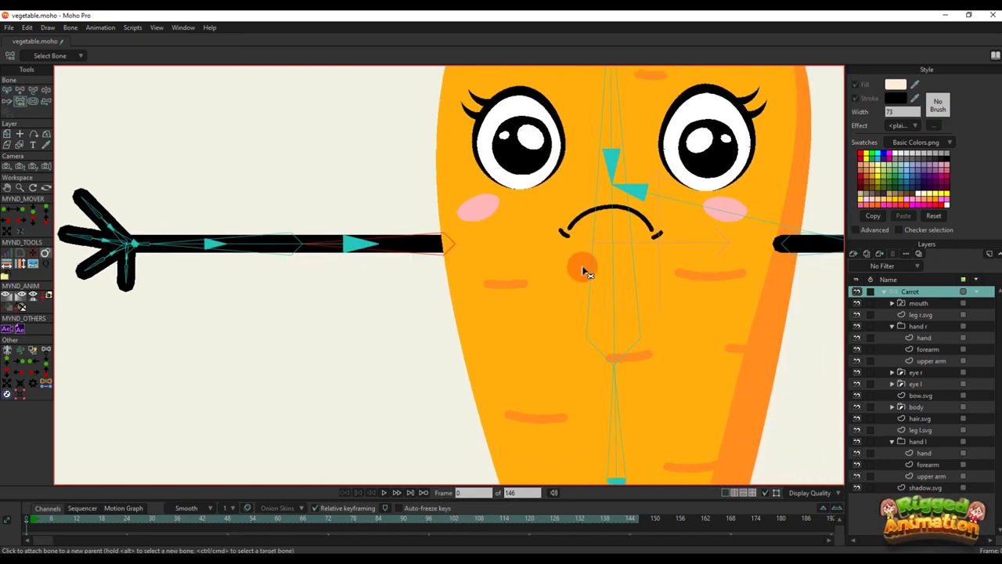
pyautogui.click(587, 270)
pyautogui.scroll(-3, 564, 271)
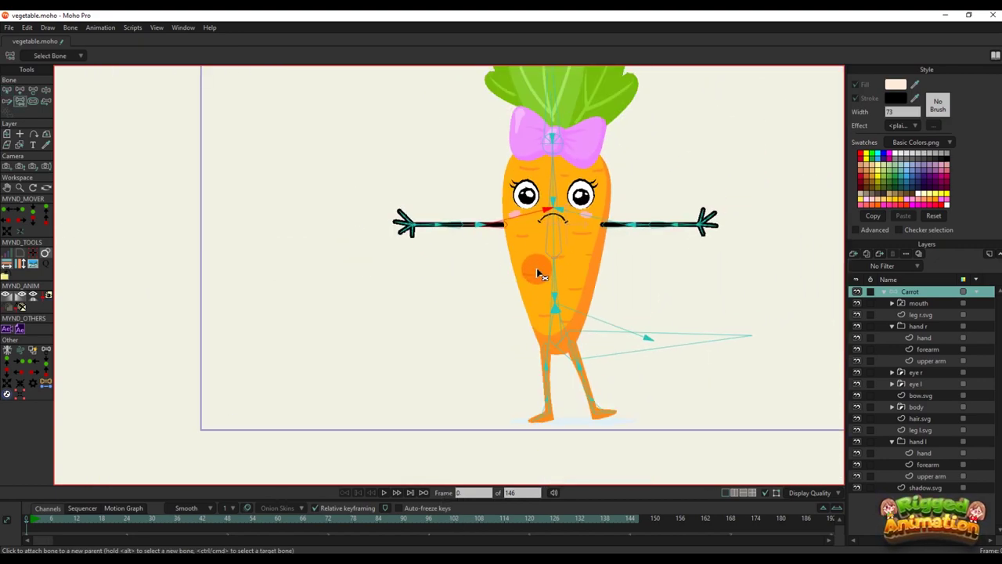
# Add a new vector layer above leg r.svg and place it in a group of its own
pyautogui.scroll(3, 461, 400)
pyautogui.moveTo(627, 363); pyautogui.dragTo(569, 310)
pyautogui.keyDown('alt'); pyautogui.rightClick(572, 315); pyautogui.keyUp('alt')
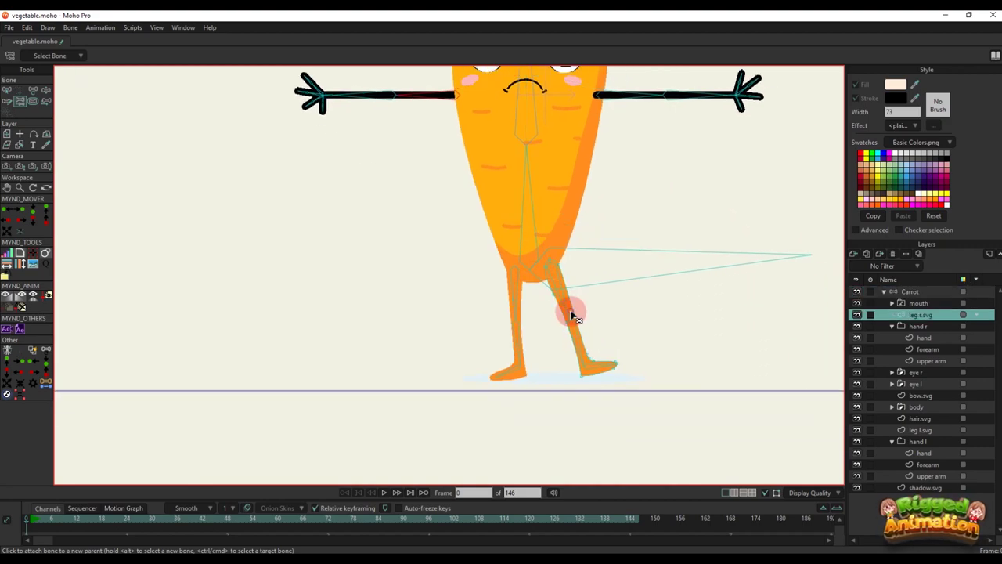
pyautogui.press('g')
pyautogui.click(855, 255)
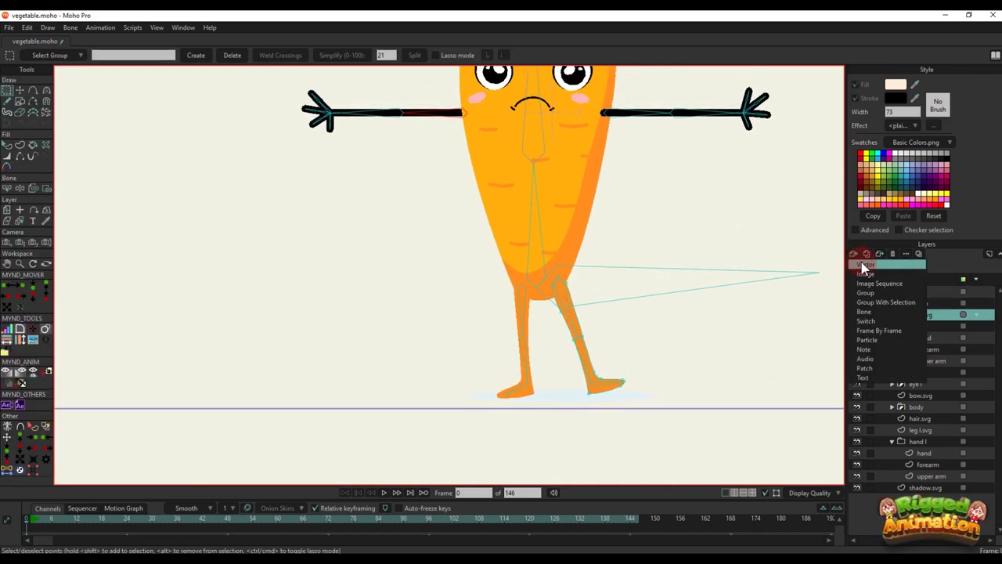
pyautogui.click(908, 349)
pyautogui.rightClick(911, 315)
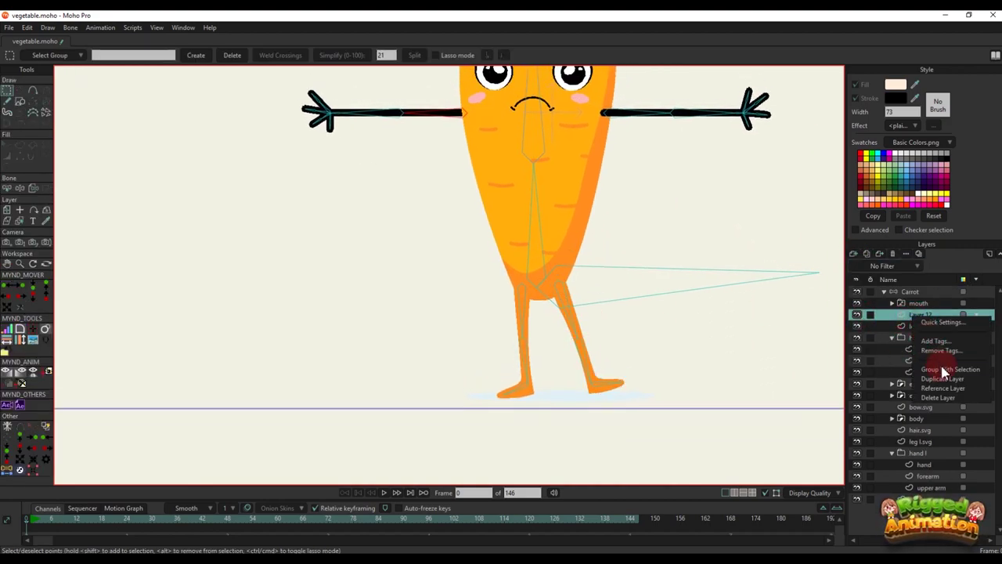
pyautogui.click(942, 369)
# Rename the new layer group as leg r
pyautogui.click(893, 315)
pyautogui.doubleClick(915, 315)
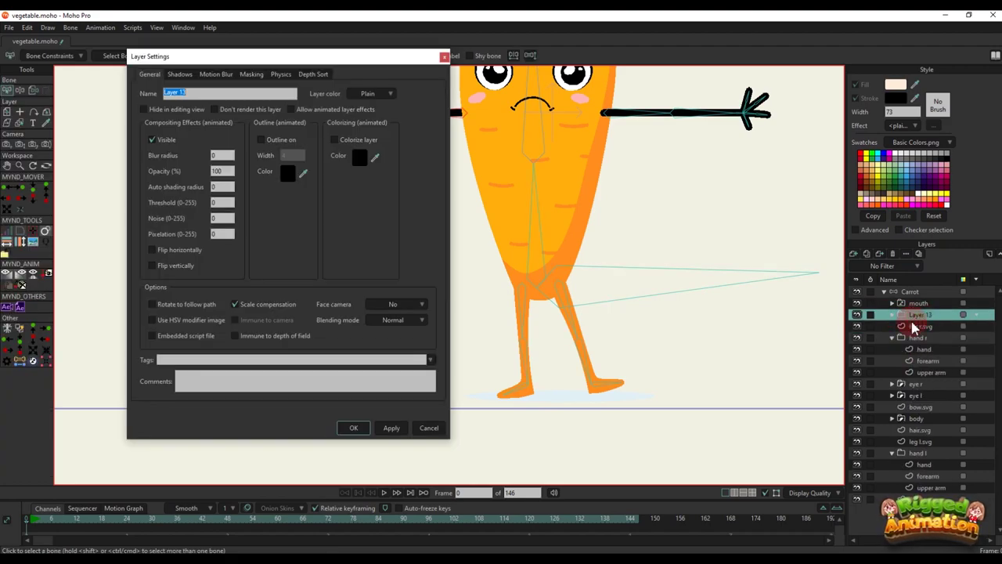
pyautogui.write('leg r')
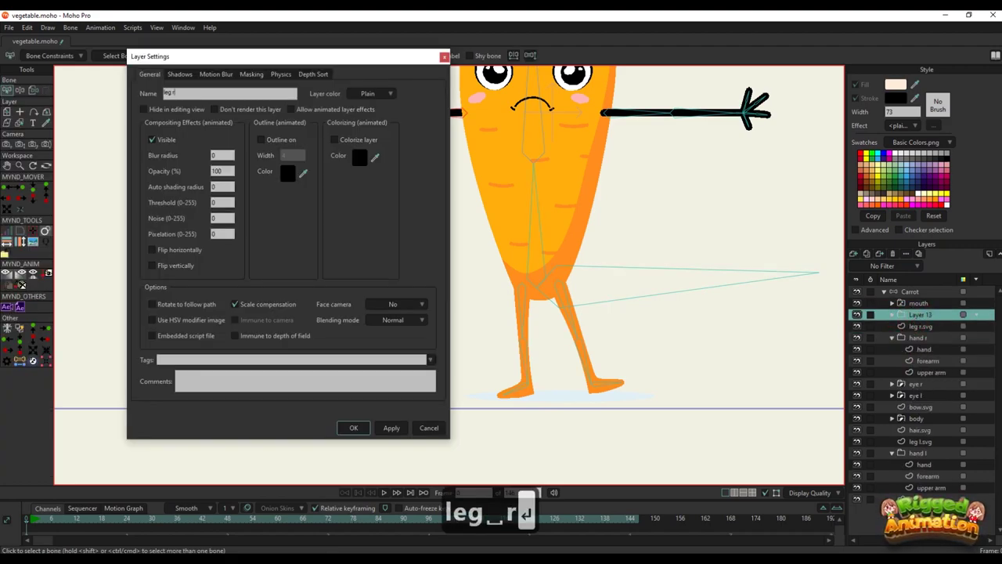
pyautogui.press('Return')
# Draw a line in leg r's vector layer along the leg bones from hip through knee and ankle to the toe
pyautogui.click(892, 315)
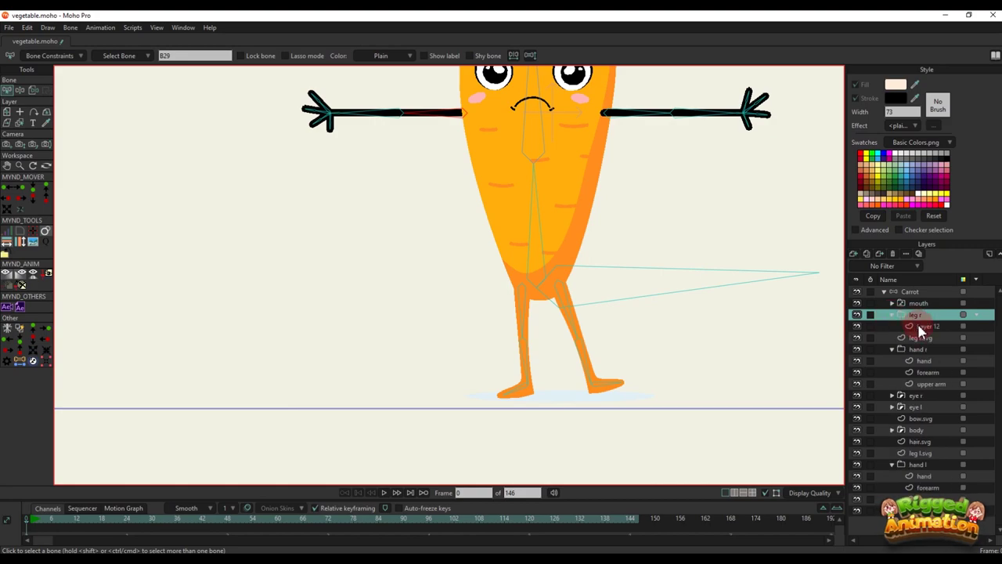
pyautogui.click(920, 326)
pyautogui.scroll(5, 564, 297)
pyautogui.press('a')
pyautogui.scroll(3, 541, 188)
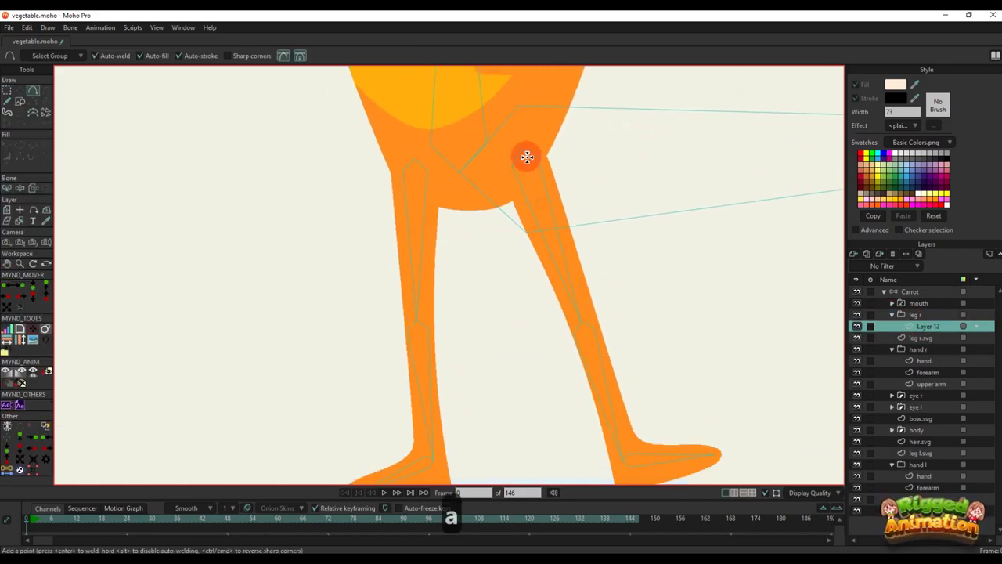
pyautogui.moveTo(521, 148); pyautogui.dragTo(564, 321)
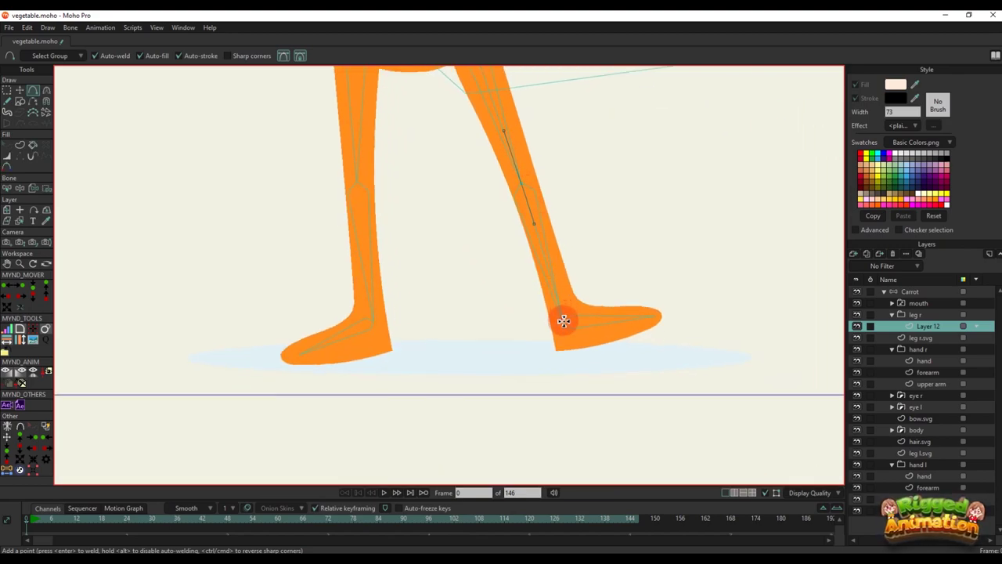
pyautogui.scroll(5, 563, 322)
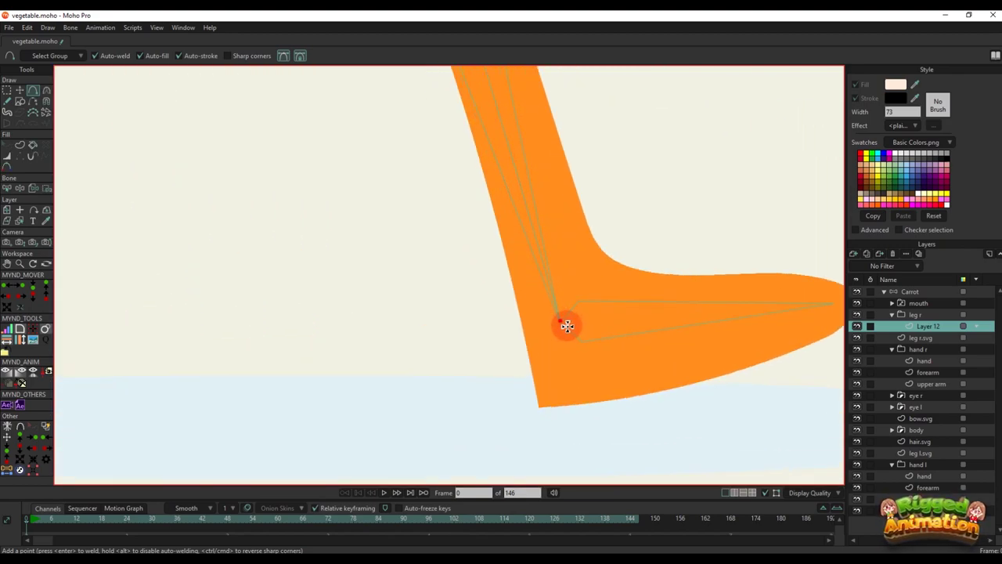
pyautogui.press('t')
pyautogui.press('a')
pyautogui.moveTo(560, 323); pyautogui.dragTo(833, 303)
pyautogui.scroll(-5, 654, 299)
# Set the curvature of the leg line's ankle and knee points to 0
pyautogui.press('c')
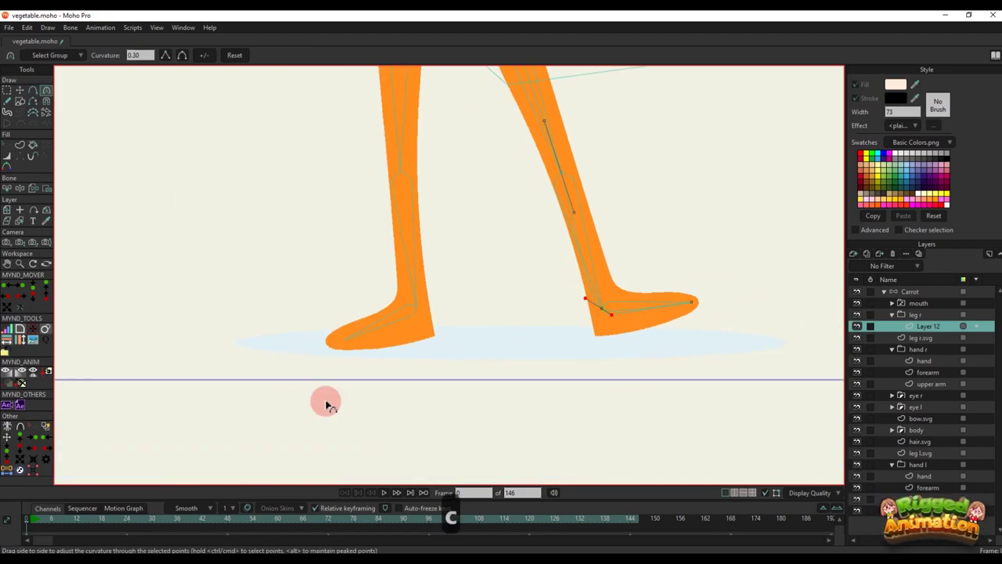
pyautogui.moveTo(326, 401); pyautogui.dragTo(202, 432)
pyautogui.scroll(-5, 473, 311)
pyautogui.scroll(4, 498, 246)
pyautogui.moveTo(536, 236); pyautogui.dragTo(367, 249)
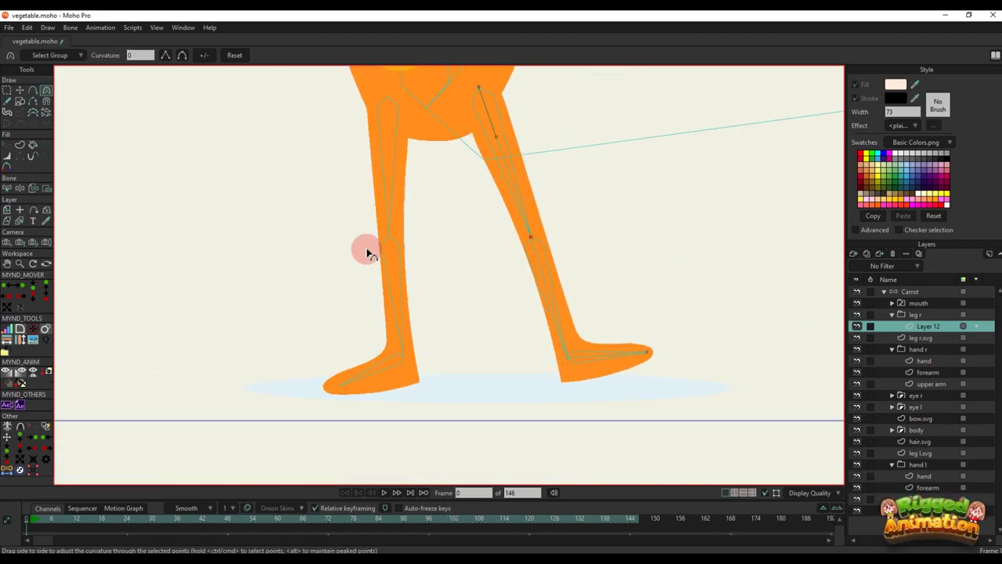
pyautogui.scroll(-3, 407, 211)
pyautogui.scroll(4, 477, 155)
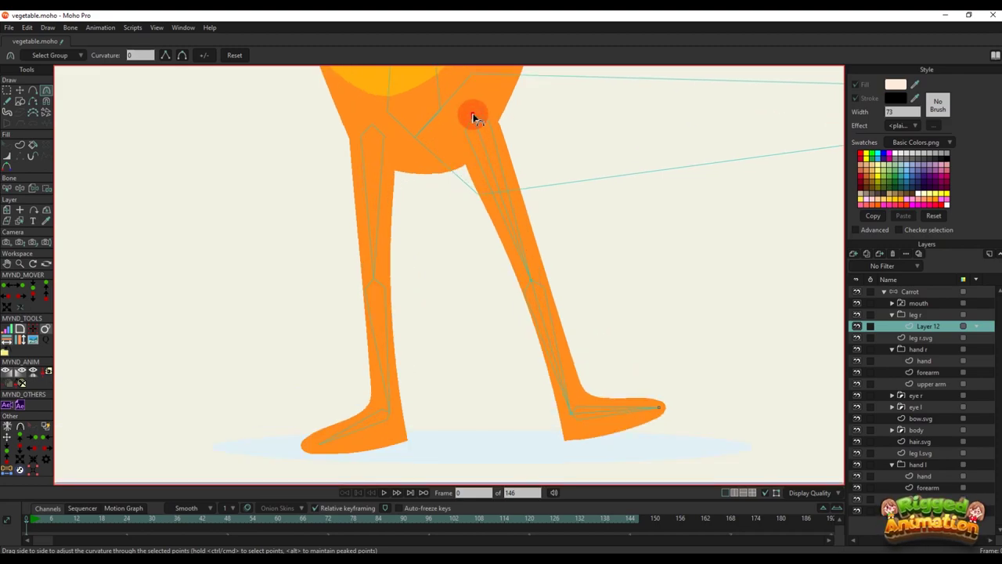
pyautogui.scroll(-3, 540, 234)
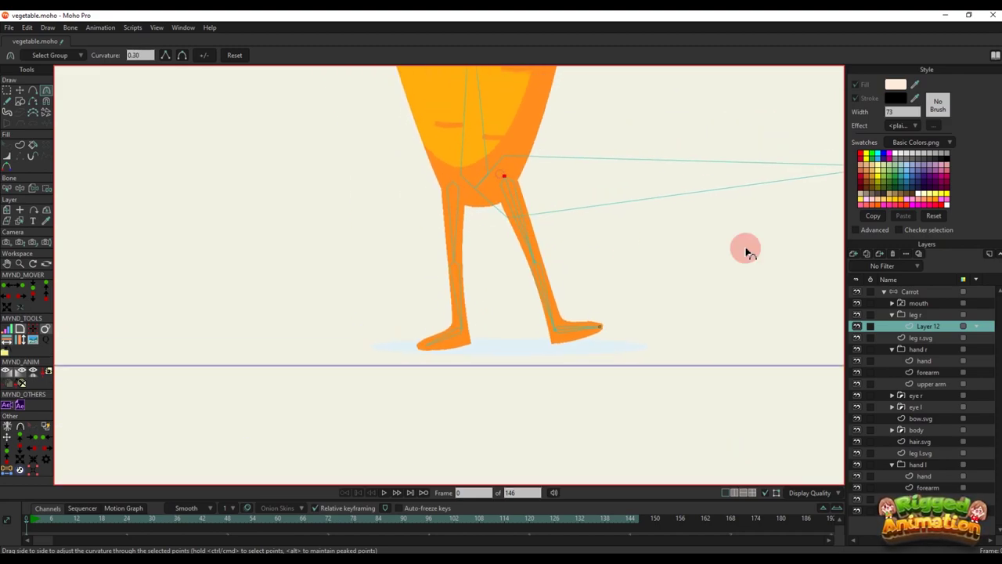
# Rename leg r's vector layer as thigh and hide the original leg r.svg layer
pyautogui.doubleClick(923, 329)
pyautogui.write('thigh')
pyautogui.press('Return')
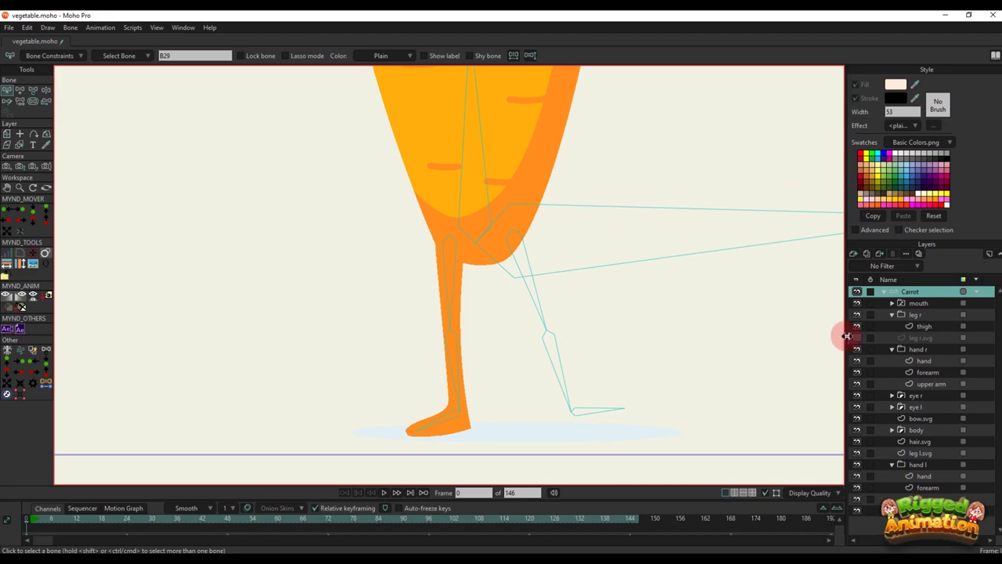
# Create a stroke-only shape from all points of the thigh layer's line, with a stroke width of 25
pyautogui.click(921, 327)
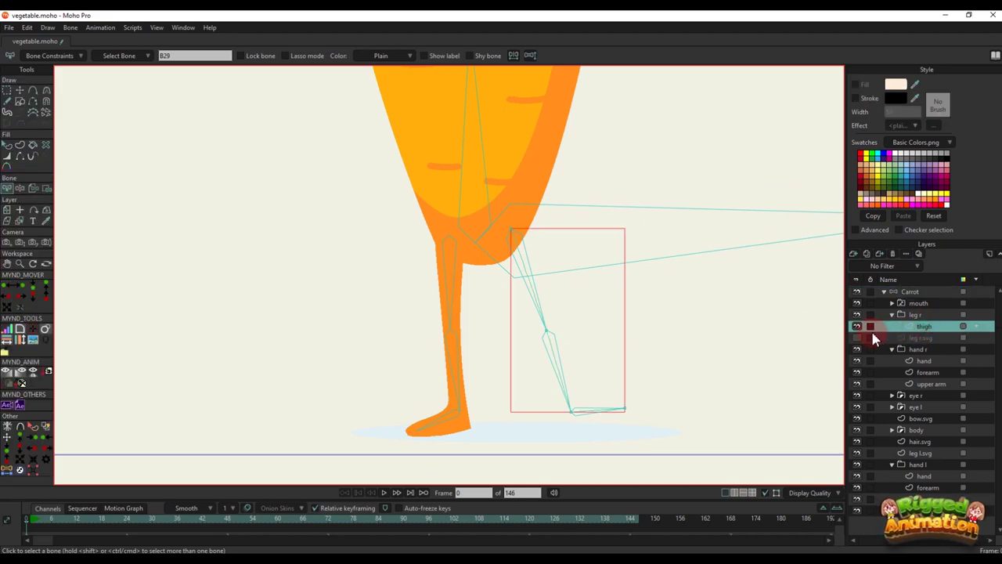
pyautogui.click(19, 145)
pyautogui.click(517, 193)
pyautogui.moveTo(489, 187); pyautogui.dragTo(641, 443)
pyautogui.click(128, 60)
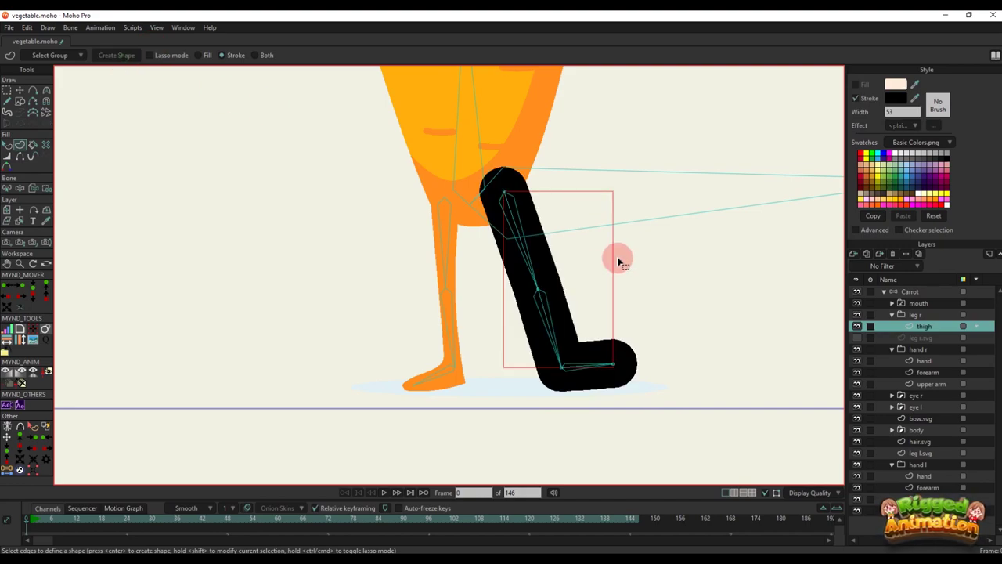
pyautogui.moveTo(910, 113); pyautogui.dragTo(772, 59)
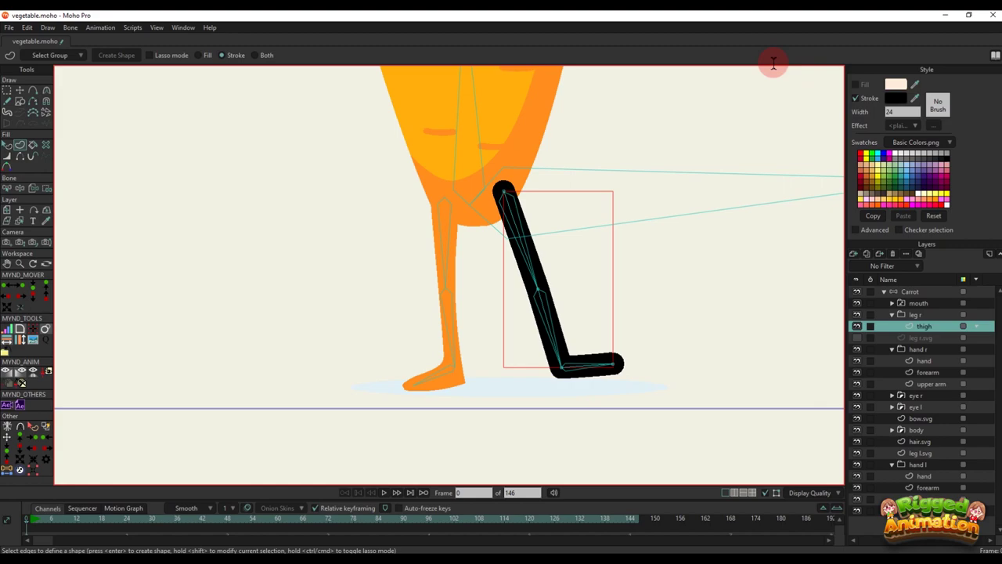
pyautogui.scroll(2, 537, 201)
pyautogui.scroll(1, 565, 241)
# Taper the leg stroke with the Line Width tool to 58 percent at the knee and 60 percent at the toe
pyautogui.press('t')
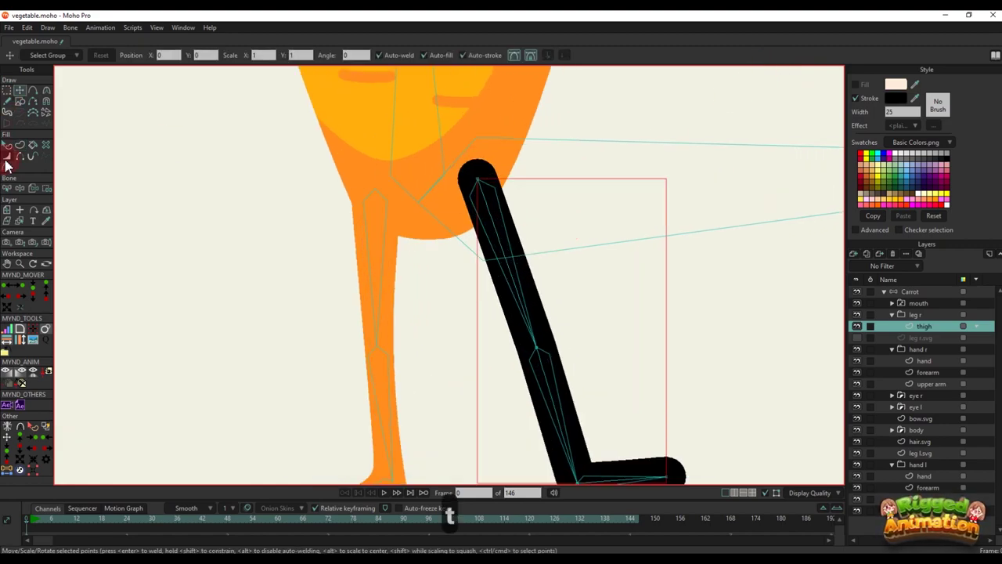
pyautogui.click(6, 159)
pyautogui.moveTo(500, 328)
pyautogui.mouseDown()
pyautogui.moveTo(505, 276)
pyautogui.moveTo(534, 302)
pyautogui.mouseUp()
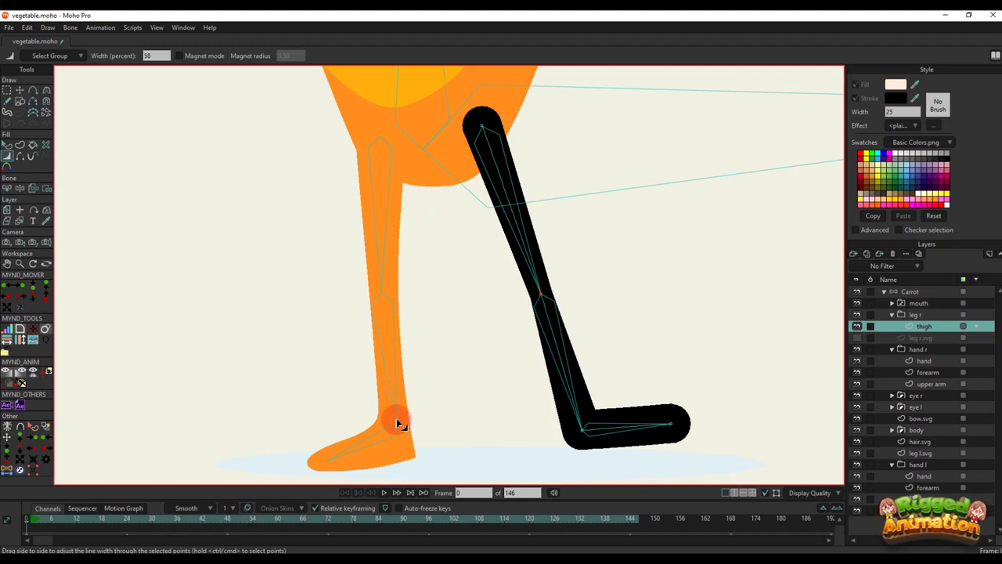
pyautogui.moveTo(606, 410); pyautogui.dragTo(600, 353)
pyautogui.moveTo(663, 366); pyautogui.dragTo(651, 360)
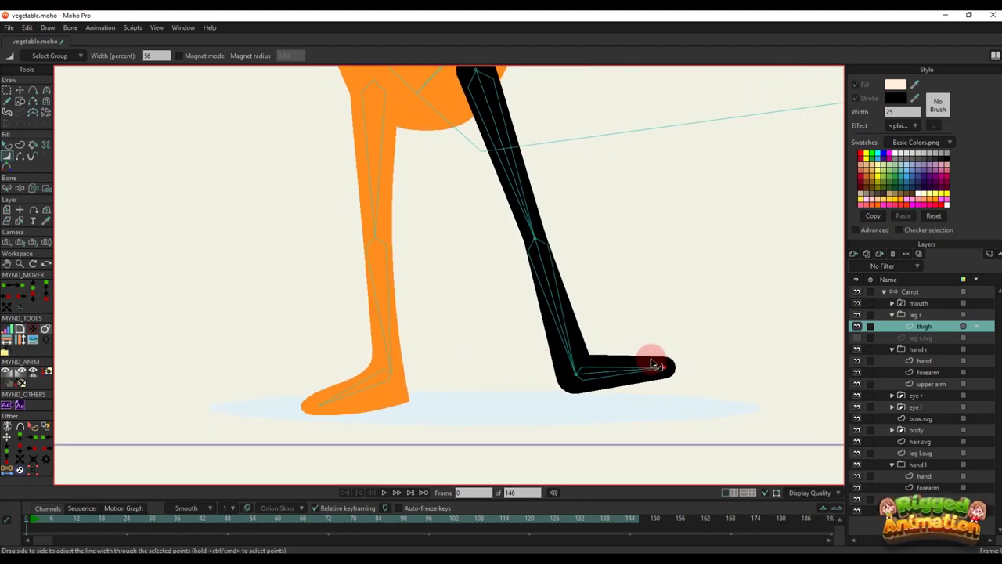
pyautogui.scroll(-6, 655, 364)
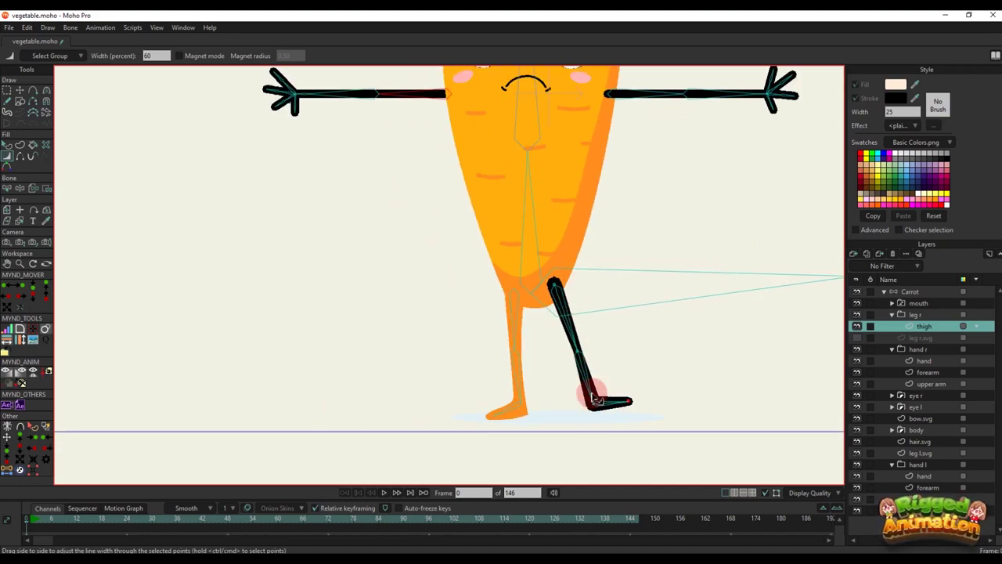
# Recolor the leg stroke with the darker orange sampled from the carrot's body
pyautogui.scroll(3, 593, 398)
pyautogui.press('q')
pyautogui.click(566, 318)
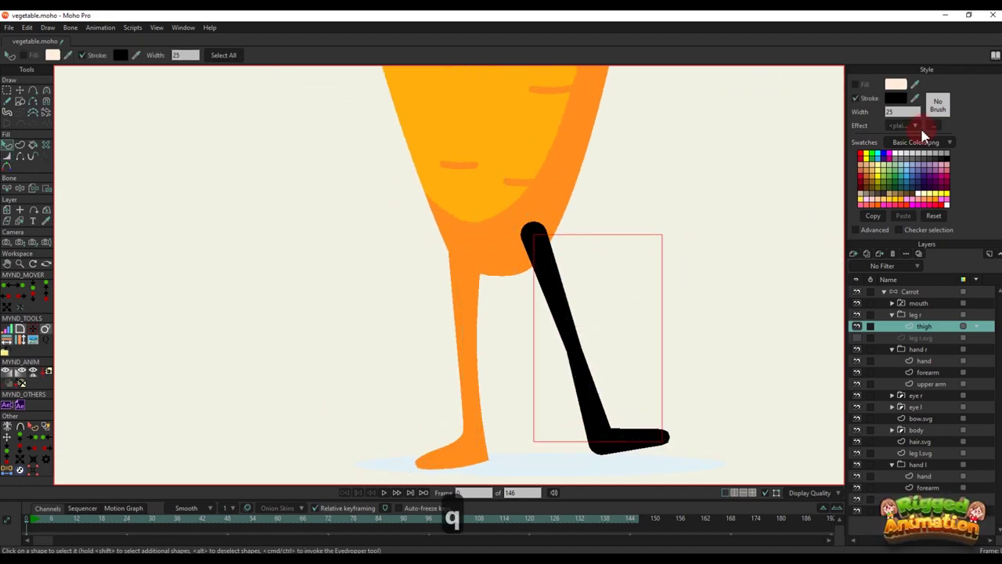
pyautogui.keyDown('ctrl'); pyautogui.click(563, 172); pyautogui.keyUp('ctrl')
pyautogui.scroll(-5, 579, 368)
pyautogui.scroll(4, 585, 382)
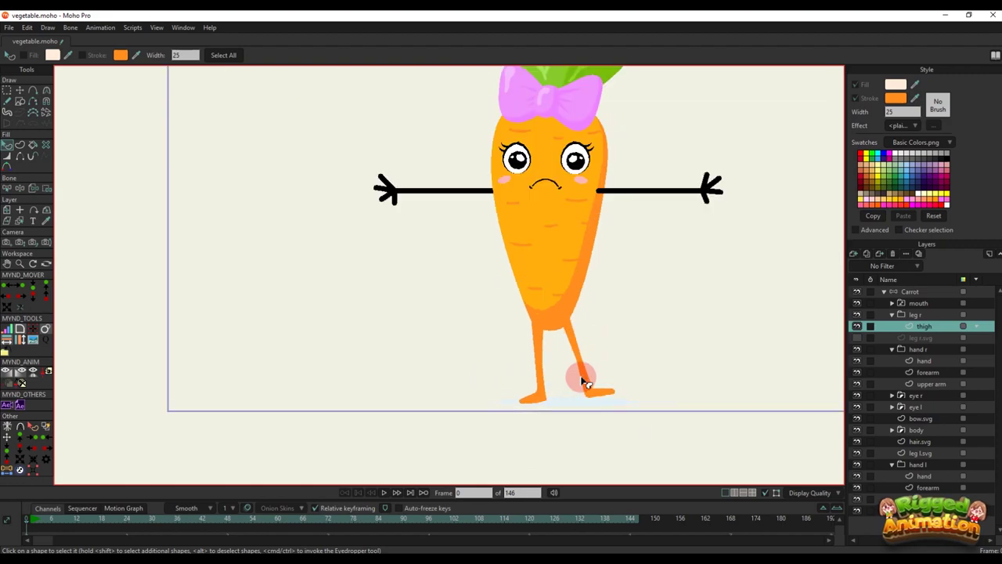
# Toggle the thigh layer's visibility off and on to check the rebuilt leg
pyautogui.scroll(1, 604, 384)
pyautogui.press('t')
pyautogui.scroll(1, 584, 348)
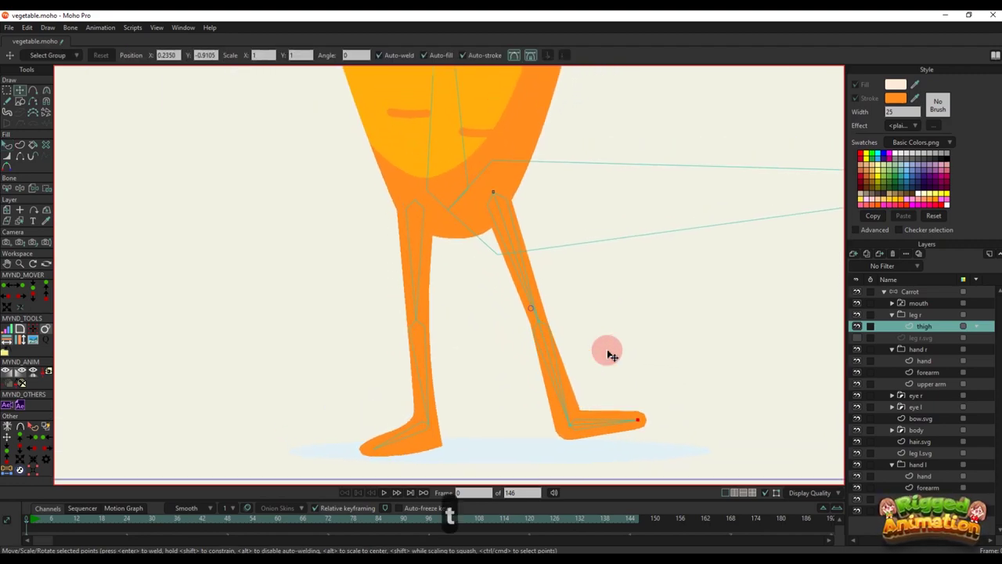
pyautogui.click(857, 326)
pyautogui.click(857, 325)
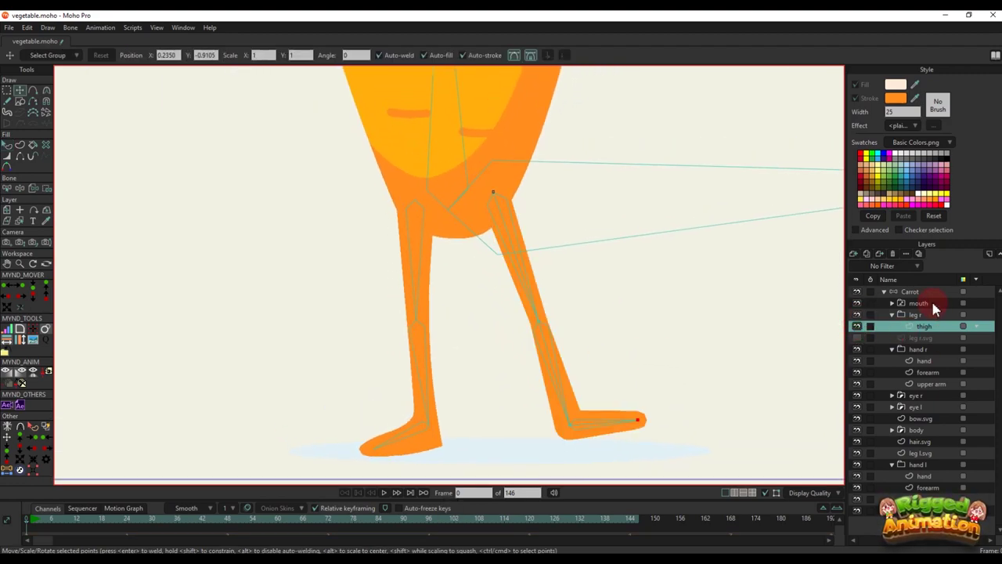
# Duplicate the thigh layer as calf, and duplicate that copy as foot
pyautogui.click(867, 255)
pyautogui.write('cal')
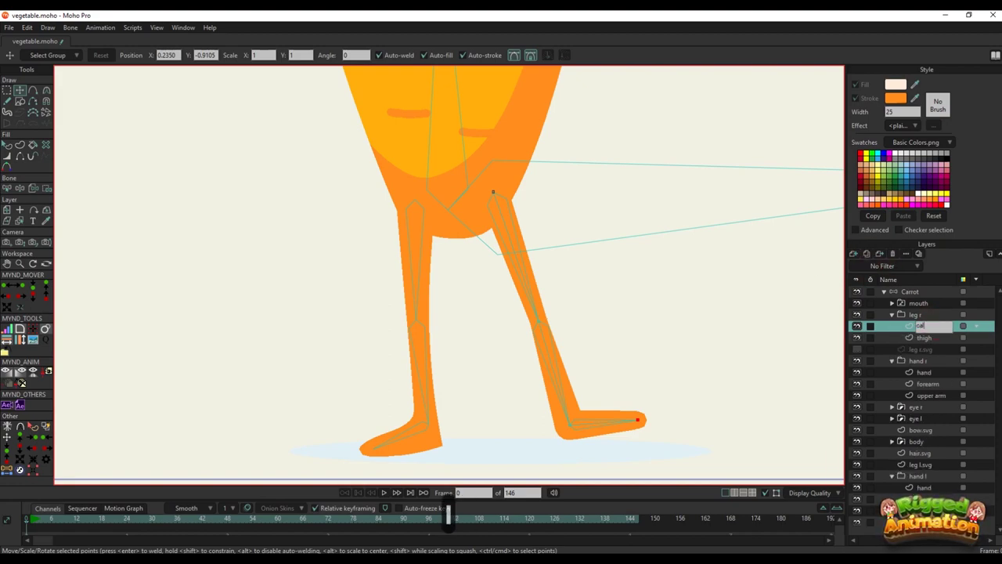
pyautogui.write('f')
pyautogui.click(867, 255)
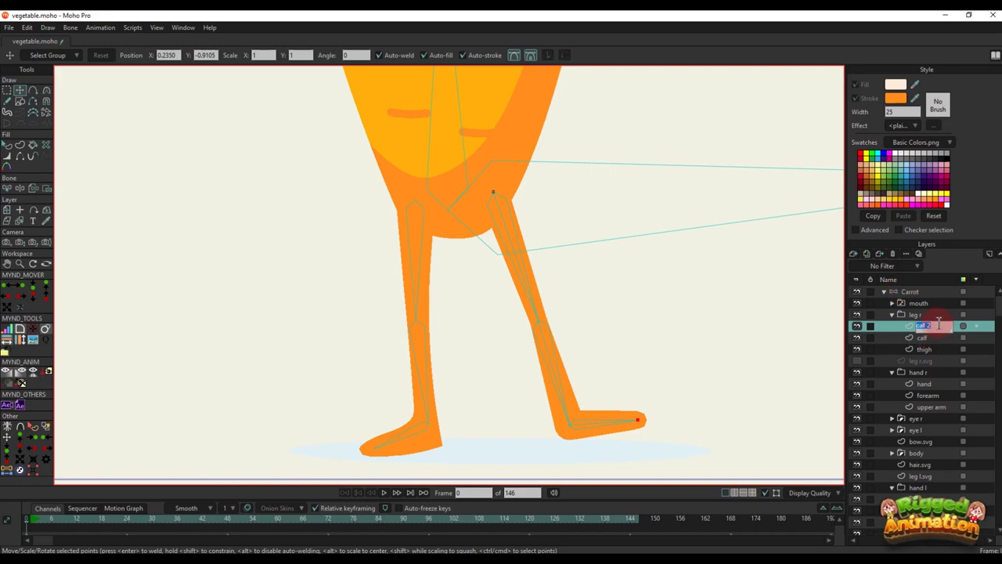
pyautogui.write('foot')
pyautogui.press('Return')
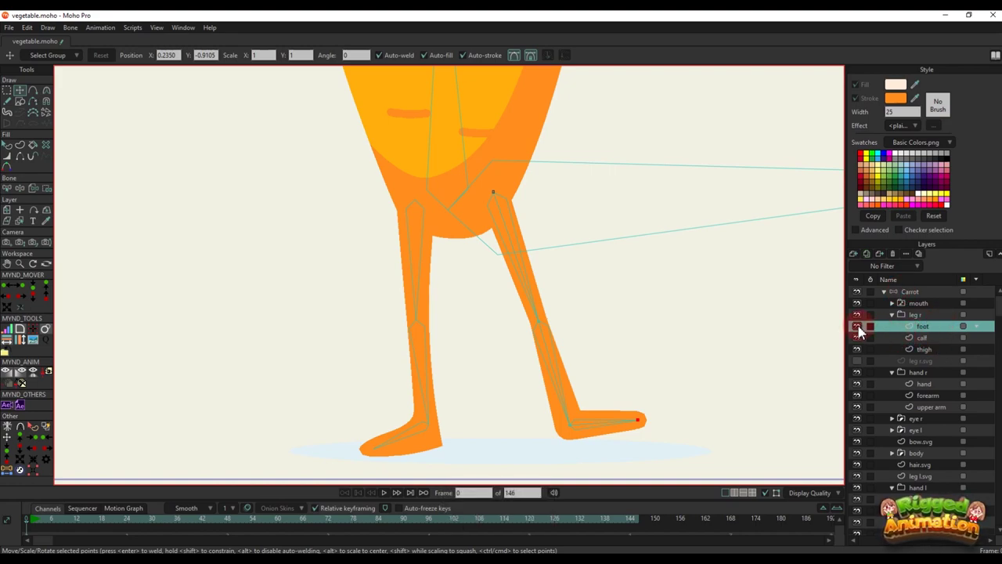
# Delete the segments below the knee from the thigh layer's curve and recreate the remaining segment as a stroke shape
pyautogui.click(924, 351)
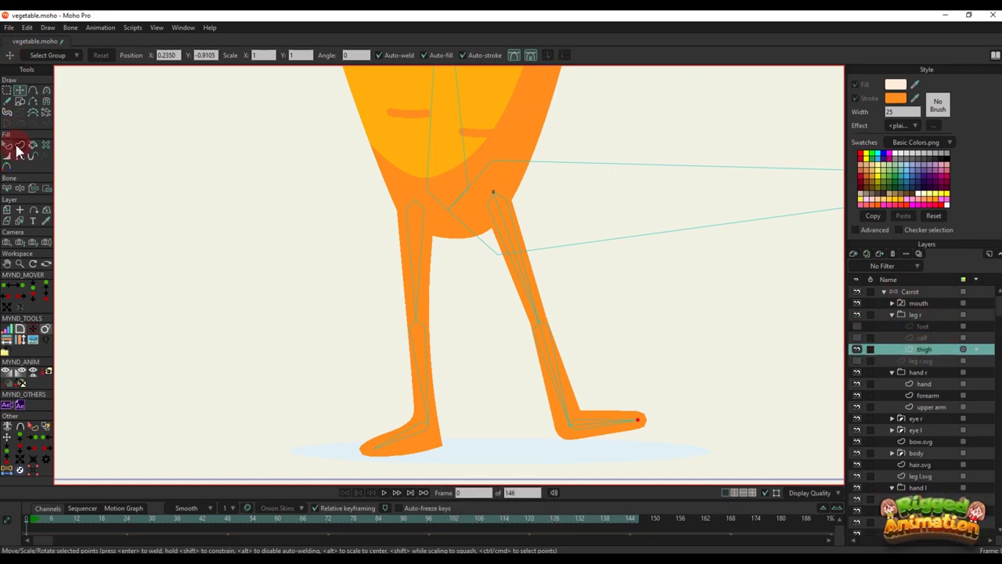
pyautogui.click(33, 102)
pyautogui.click(550, 348)
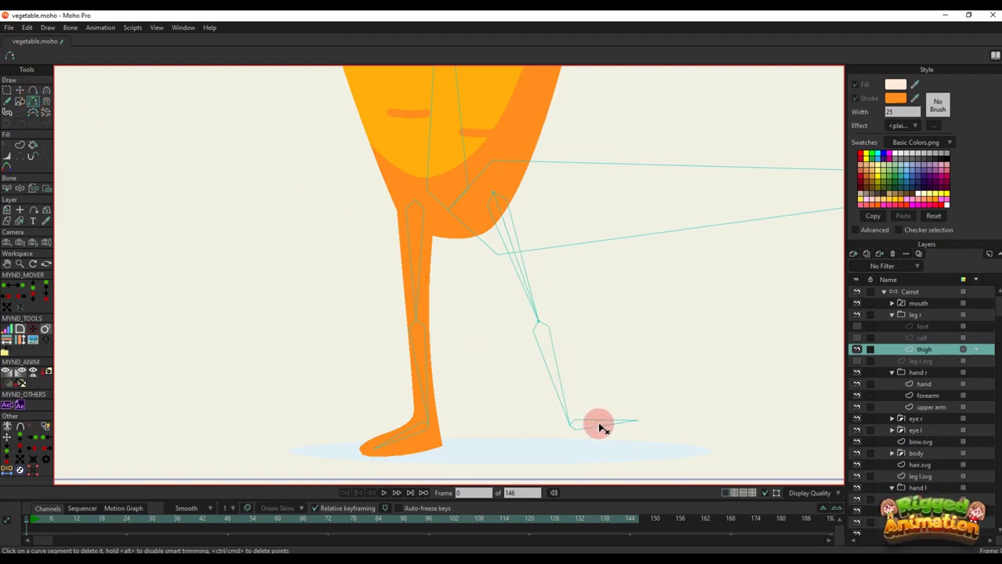
pyautogui.hotkey('ctrl', 'z')
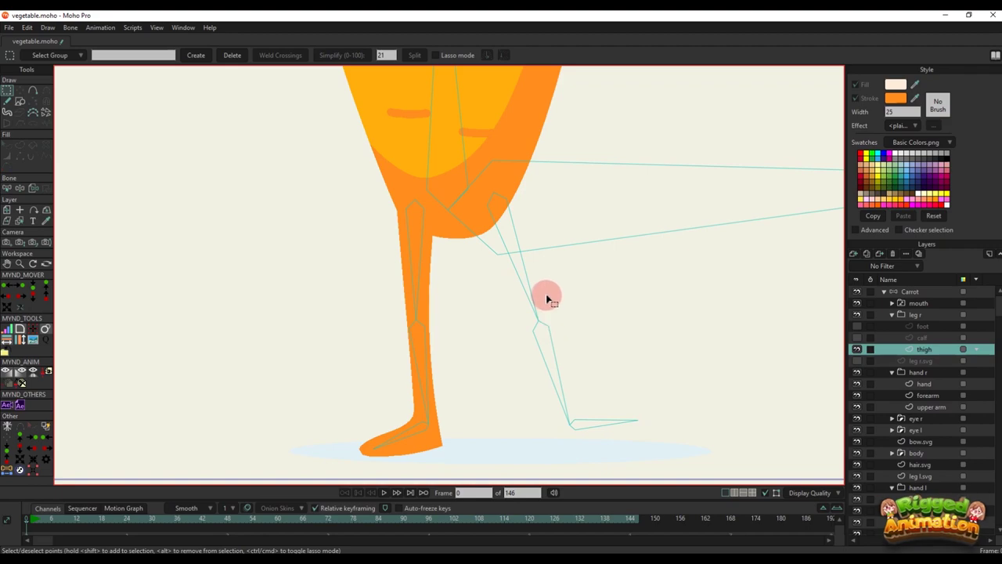
pyautogui.press('f')
pyautogui.press('g')
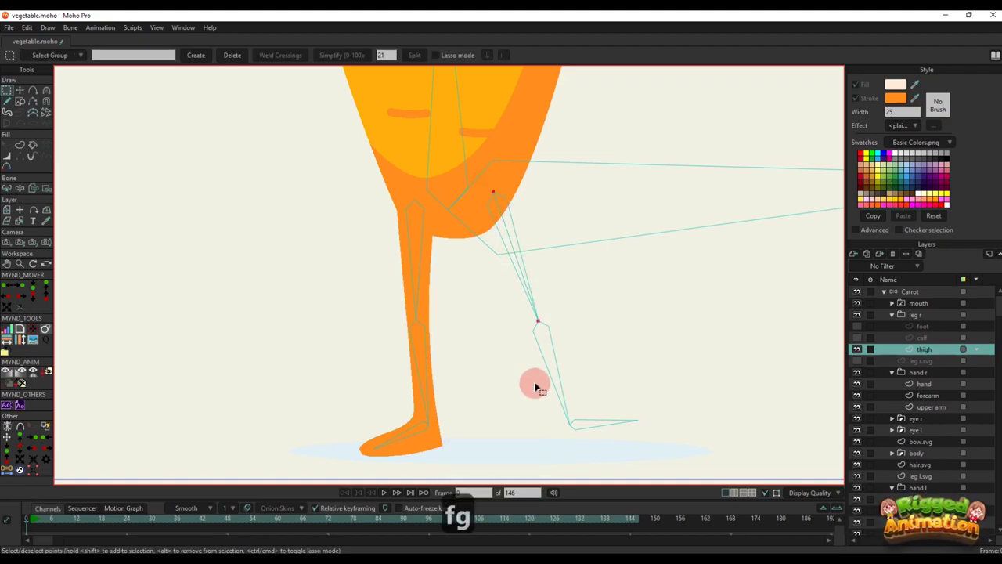
pyautogui.click(20, 145)
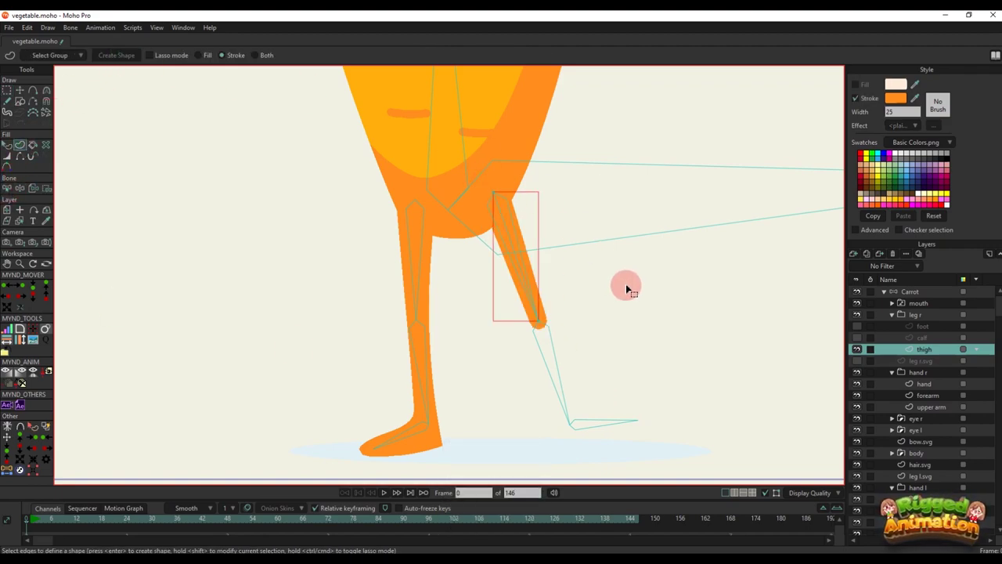
# Show the calf layer, delete the thigh and foot segments from its curve, and create a stroke shape on the knee-to-ankle segment
pyautogui.click(922, 338)
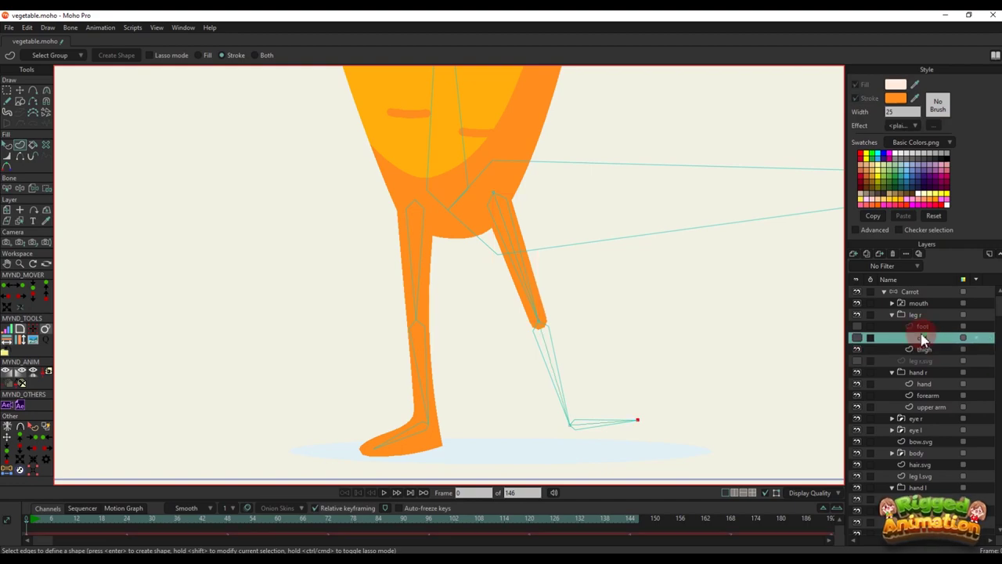
pyautogui.click(857, 338)
pyautogui.click(46, 101)
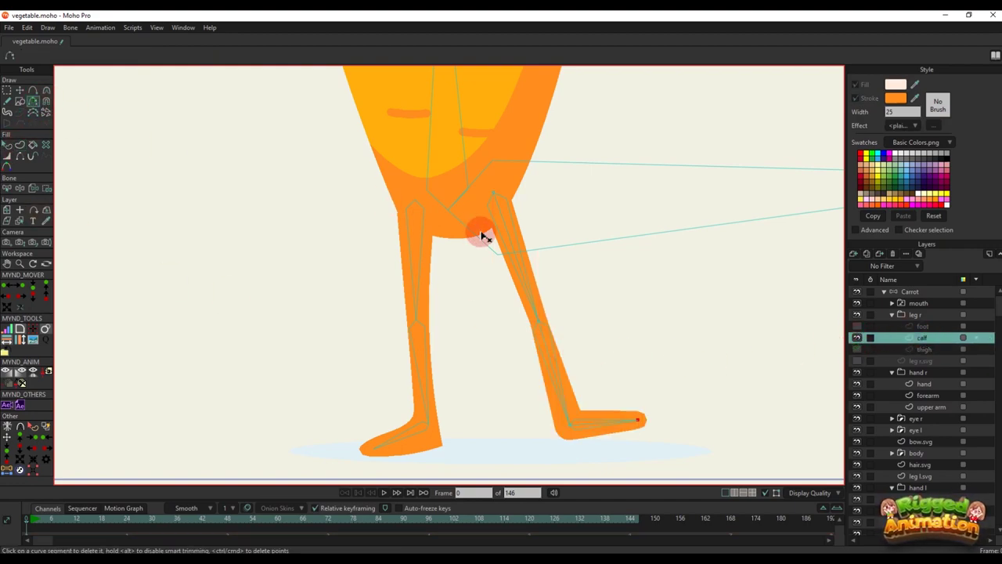
pyautogui.click(598, 424)
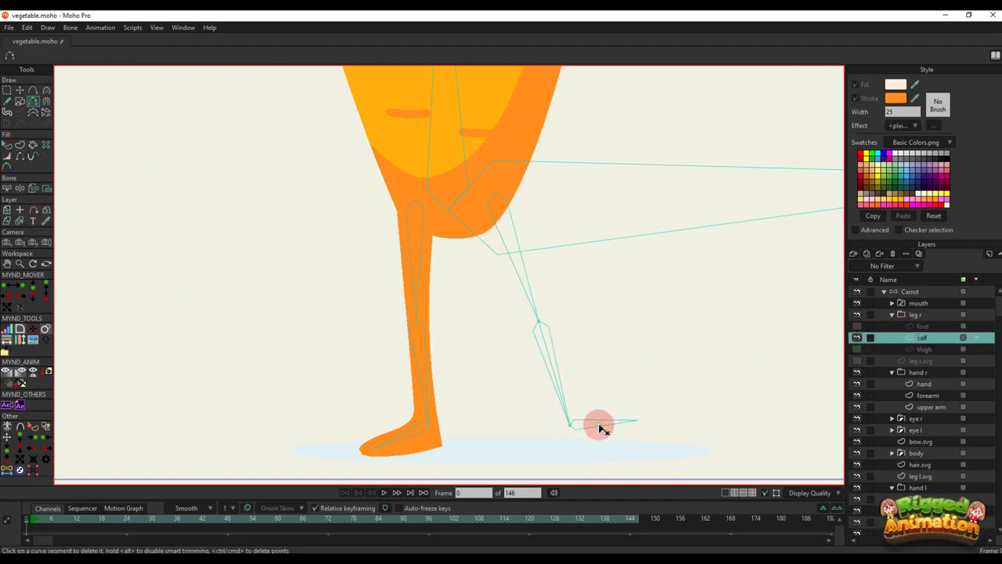
pyautogui.press('g')
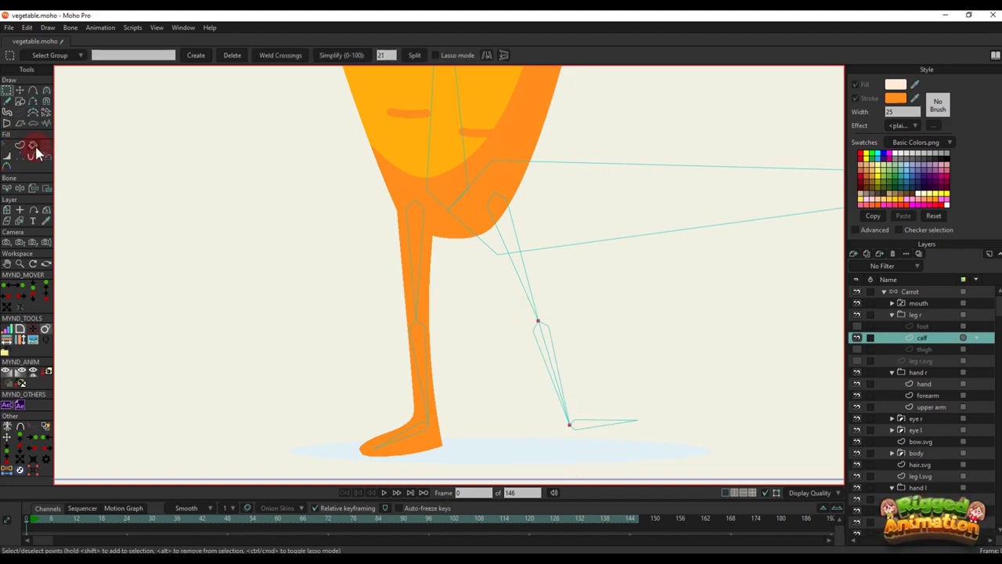
pyautogui.click(33, 145)
pyautogui.click(118, 57)
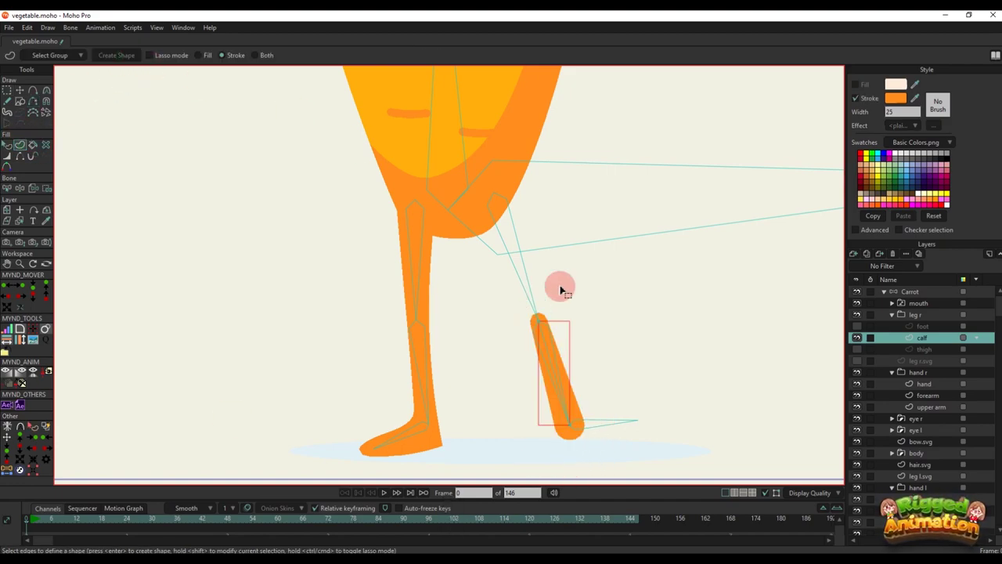
# Show the foot layer and delete the thigh segment from its leg curve
pyautogui.click(856, 326)
pyautogui.click(33, 102)
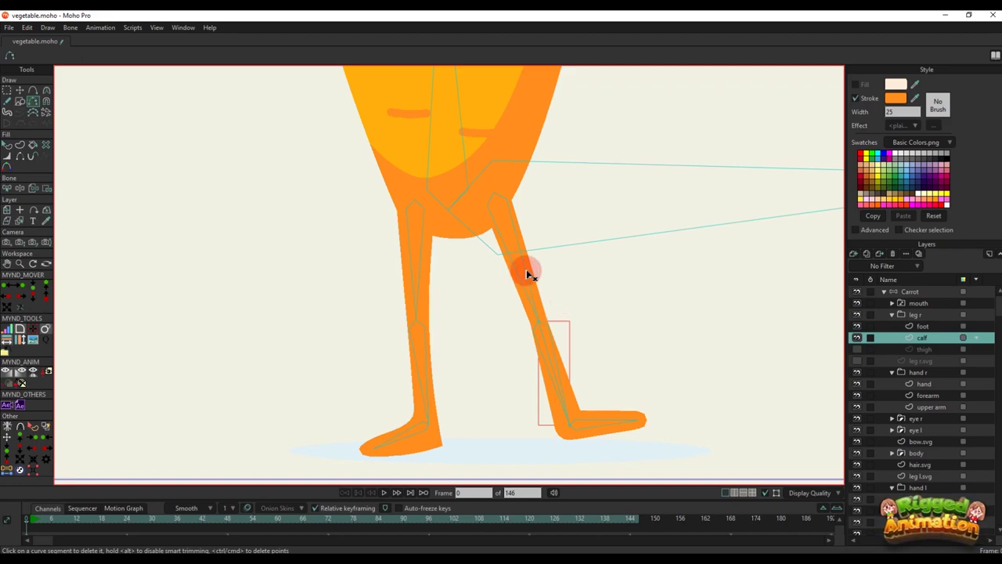
pyautogui.click(924, 325)
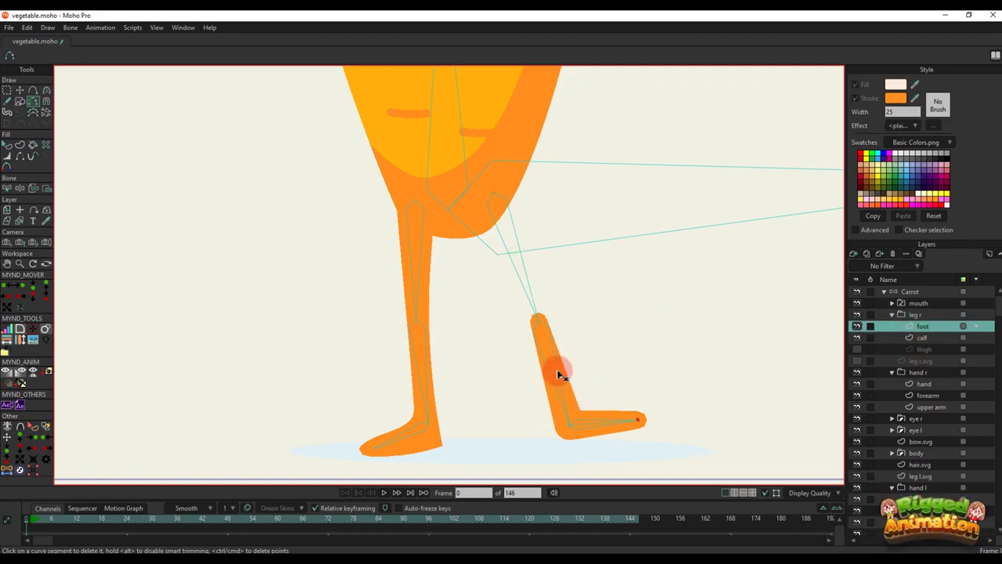
# Toggle the visibility of the calf and thigh layers in the leg r group to check each piece, leaving both shown
pyautogui.click(857, 338)
pyautogui.moveTo(637, 396); pyautogui.dragTo(626, 379)
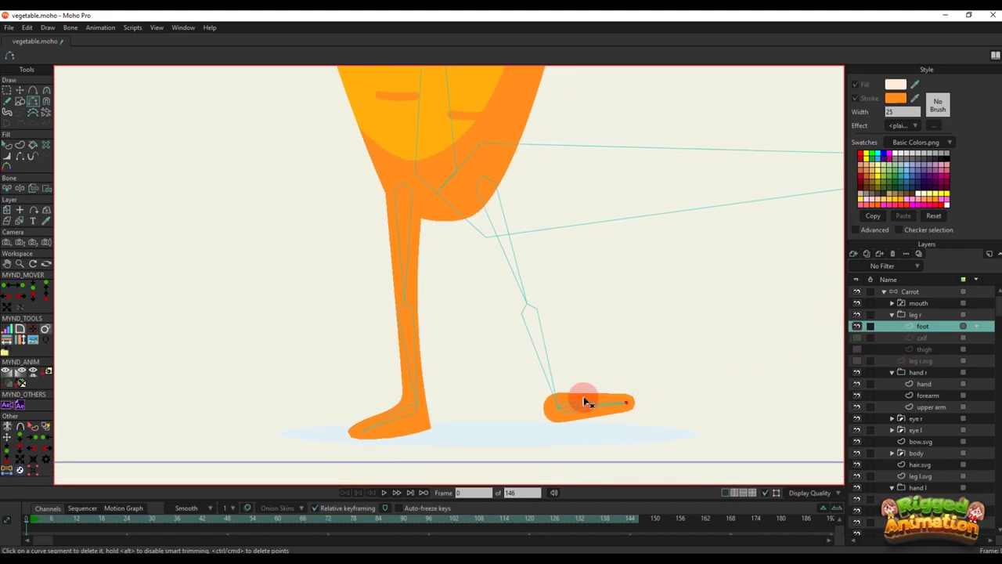
pyautogui.click(857, 337)
pyautogui.click(856, 349)
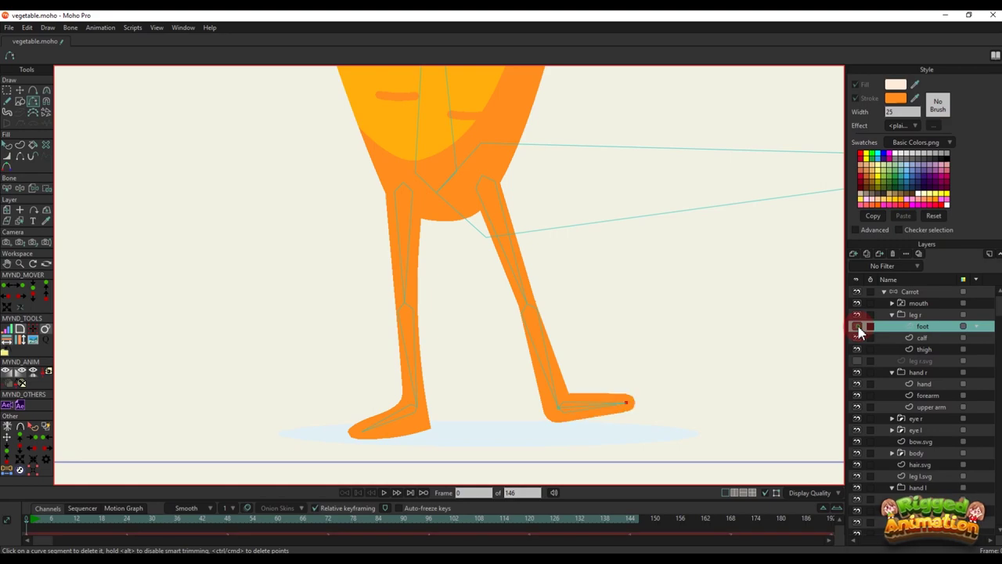
pyautogui.click(857, 338)
pyautogui.click(857, 349)
pyautogui.click(857, 338)
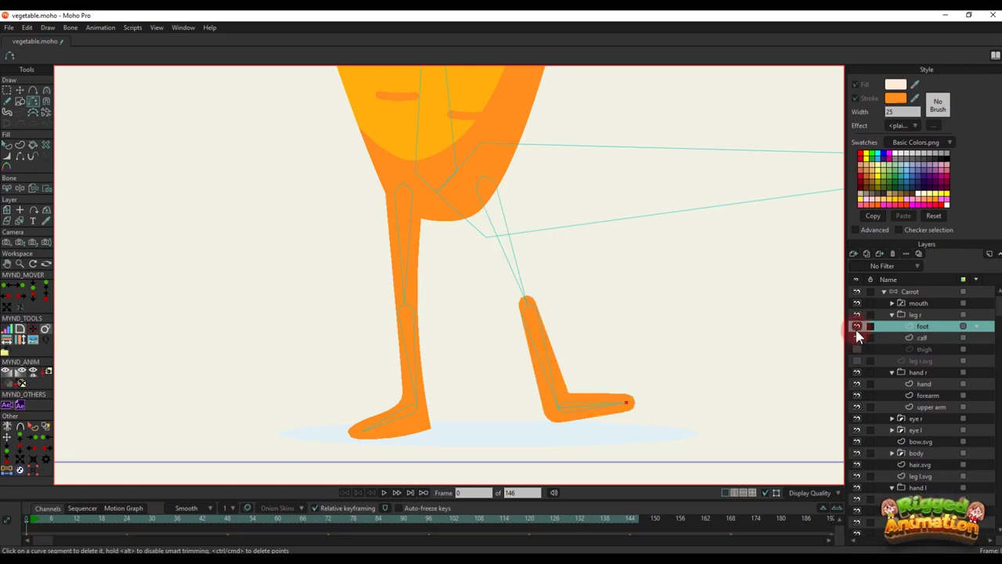
pyautogui.click(857, 349)
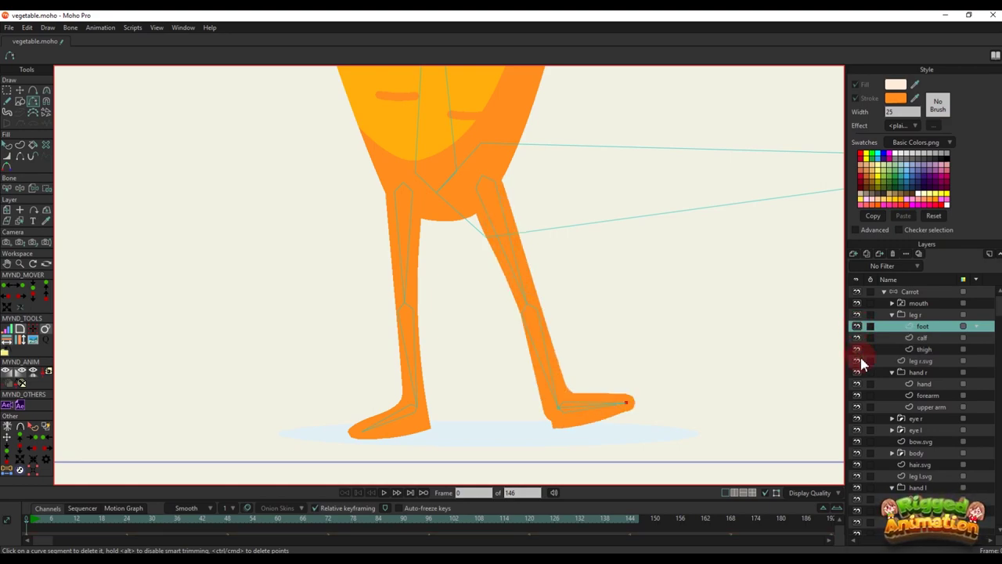
# Delete the original leg r.svg layer and collapse the leg r group
pyautogui.click(924, 361)
pyautogui.click(893, 254)
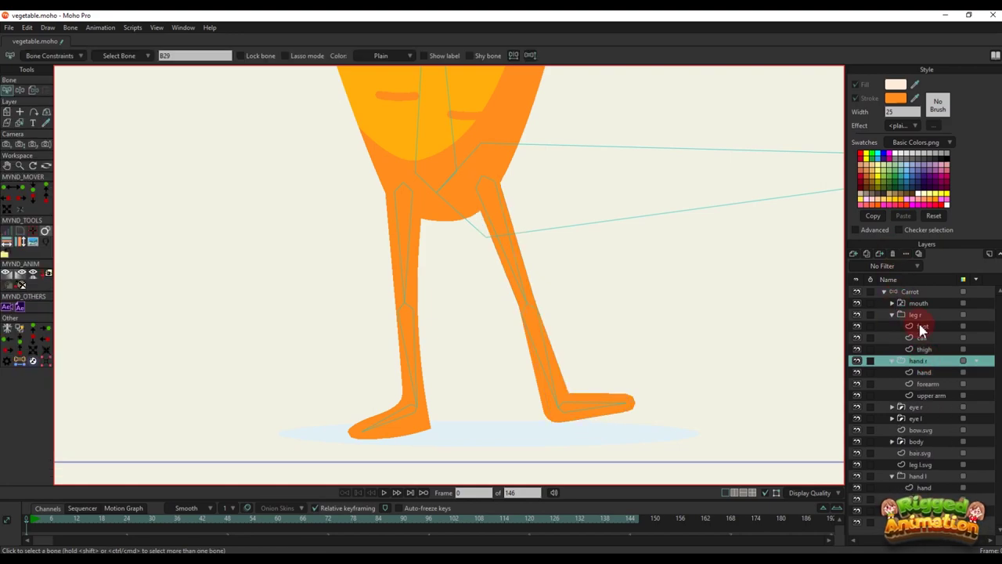
pyautogui.click(913, 314)
pyautogui.click(891, 315)
# Add a new vector layer above leg l.svg and place it in its own group
pyautogui.scroll(-5, 604, 335)
pyautogui.scroll(3, 535, 351)
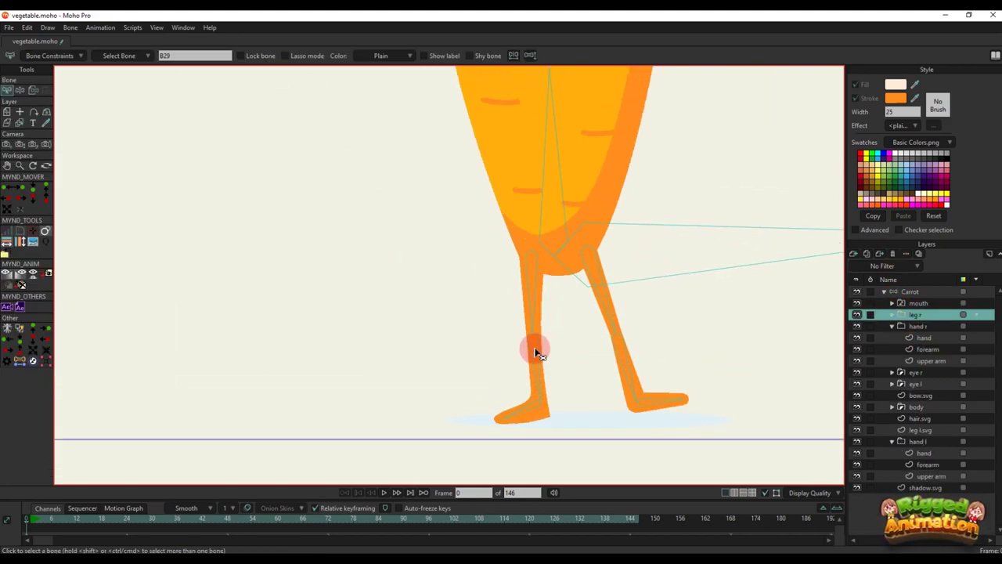
pyautogui.click(932, 430)
pyautogui.click(853, 253)
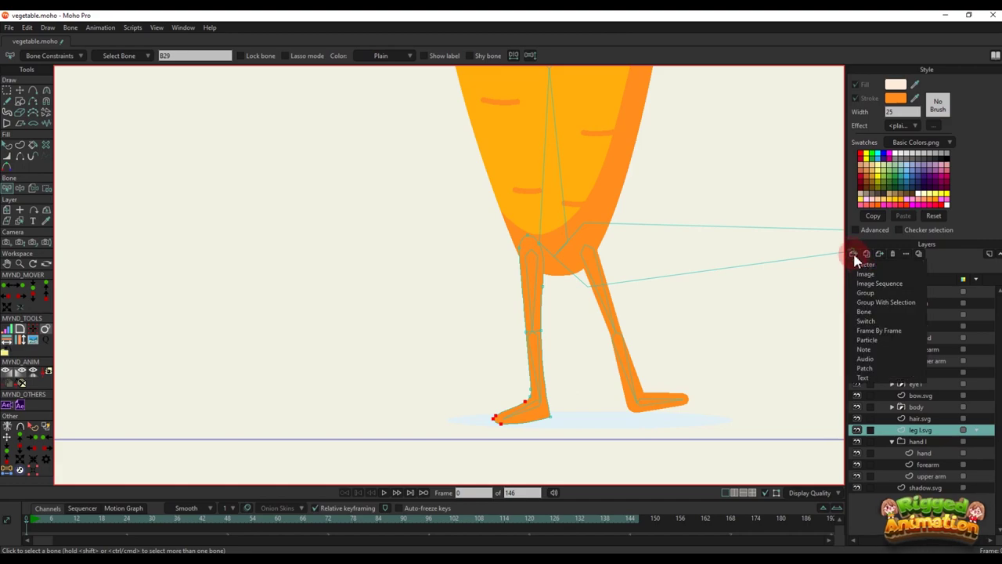
pyautogui.rightClick(916, 431)
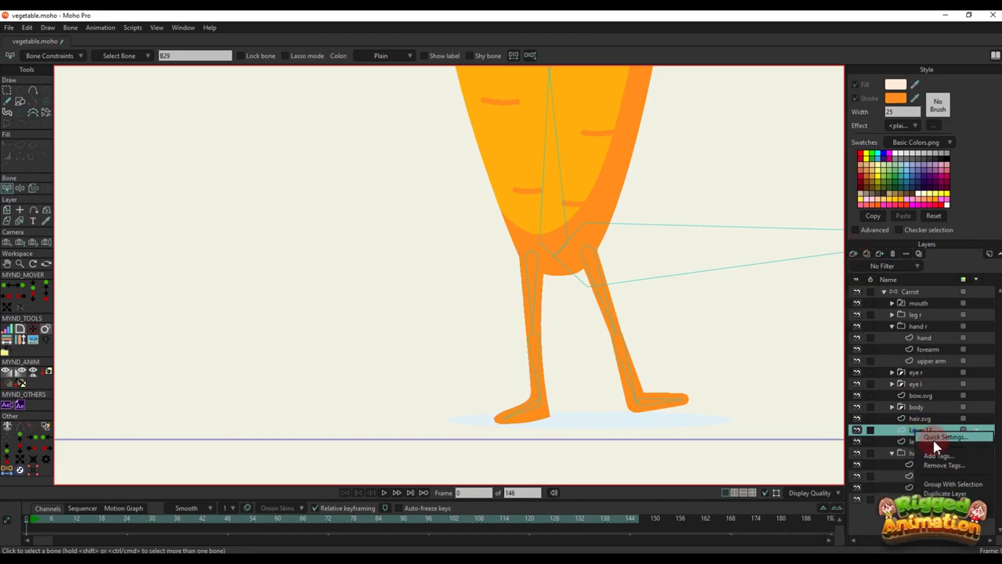
pyautogui.click(947, 483)
pyautogui.hotkey('ctrl', 'g')
# Rename the new group as leg l
pyautogui.doubleClick(893, 429)
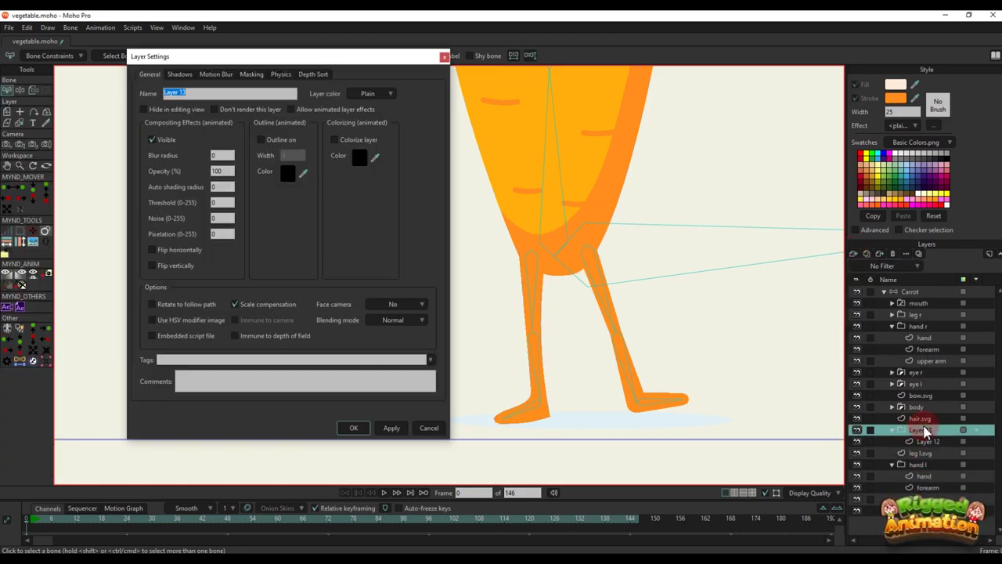
pyautogui.write('lef')
pyautogui.press('BackSpace')
pyautogui.press('BackSpace')
pyautogui.press('BackSpace')
pyautogui.press('BackSpace')
pyautogui.write('leg l')
pyautogui.press('Return')
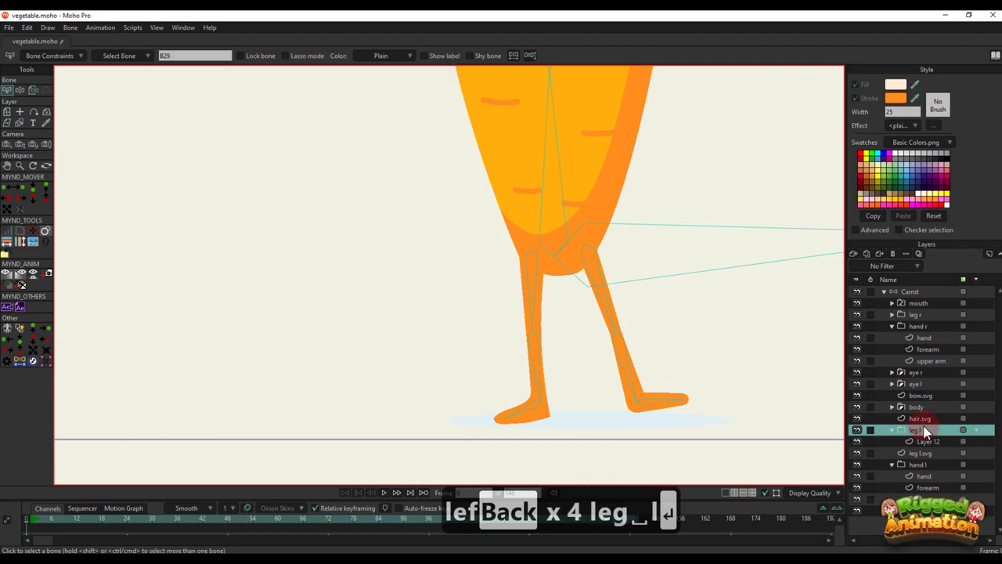
# On Layer 12, draw a path with Add Point along the left leg's bones from hip through knee and ankle to toe
pyautogui.click(924, 442)
pyautogui.scroll(5, 593, 307)
pyautogui.press('a')
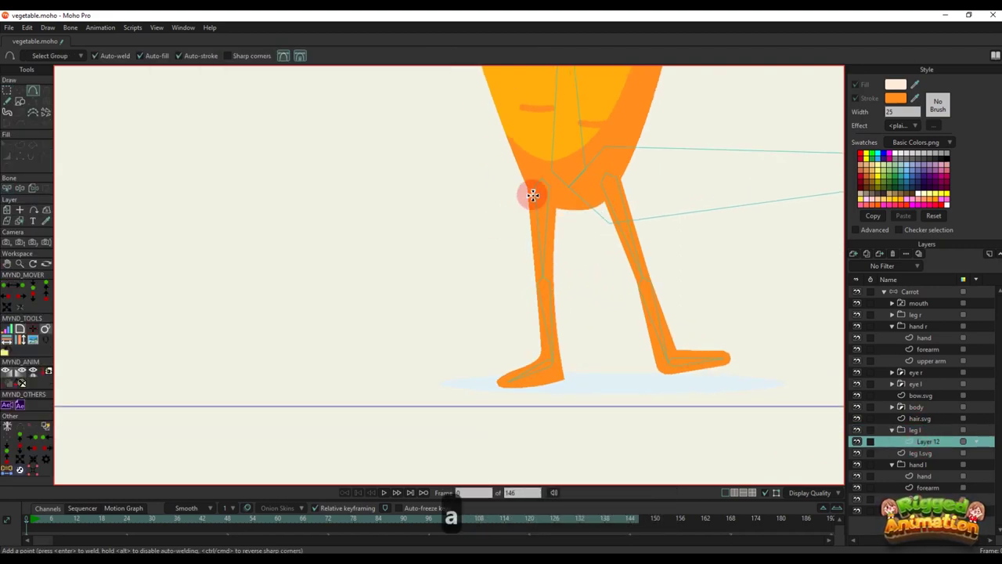
pyautogui.scroll(3, 543, 172)
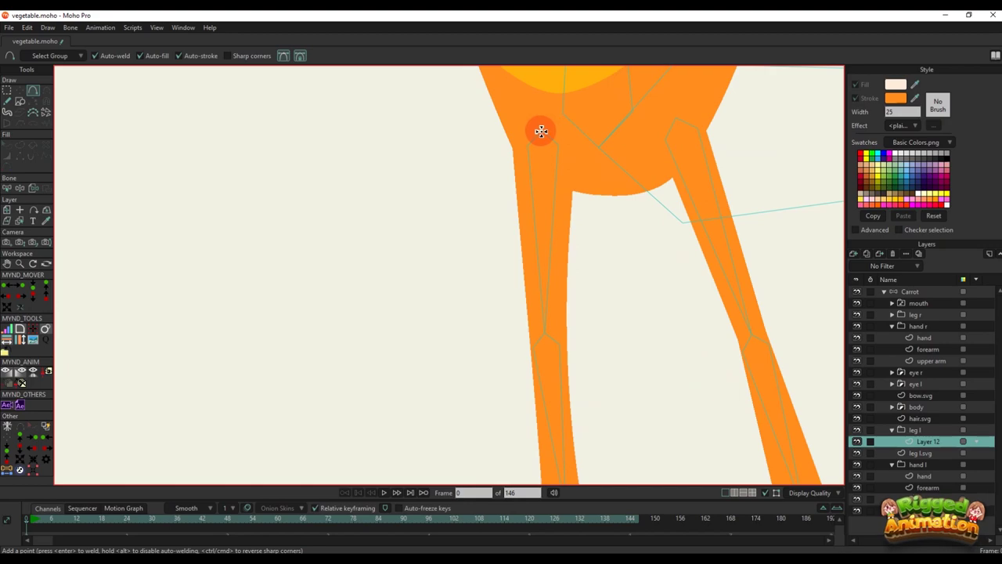
pyautogui.moveTo(544, 131); pyautogui.dragTo(547, 108)
pyautogui.moveTo(547, 108); pyautogui.dragTo(474, 326)
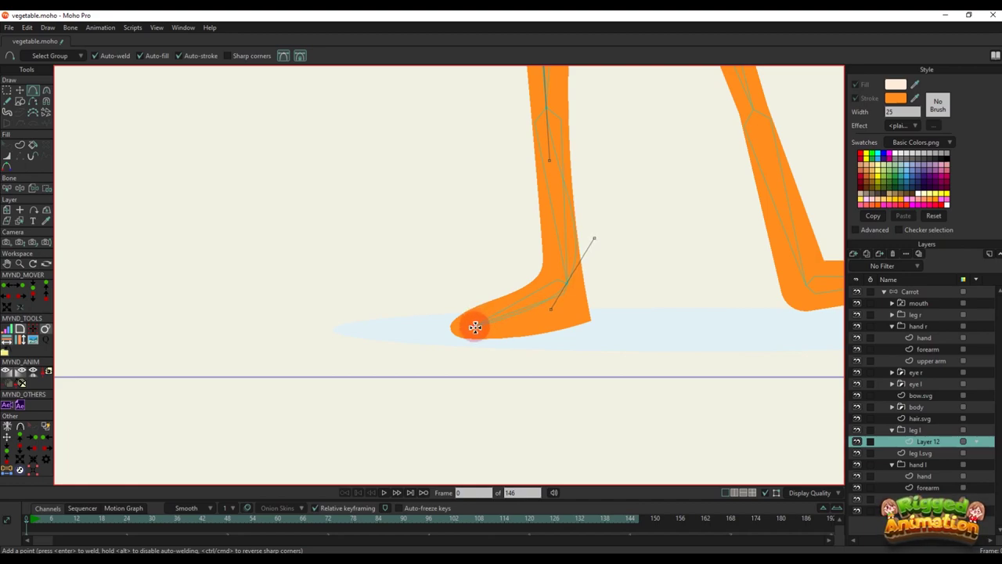
# Make all points of the left leg path sharp corners with curvature 0
pyautogui.scroll(-4, 521, 283)
pyautogui.scroll(1, 532, 298)
pyautogui.press('g')
pyautogui.press('s')
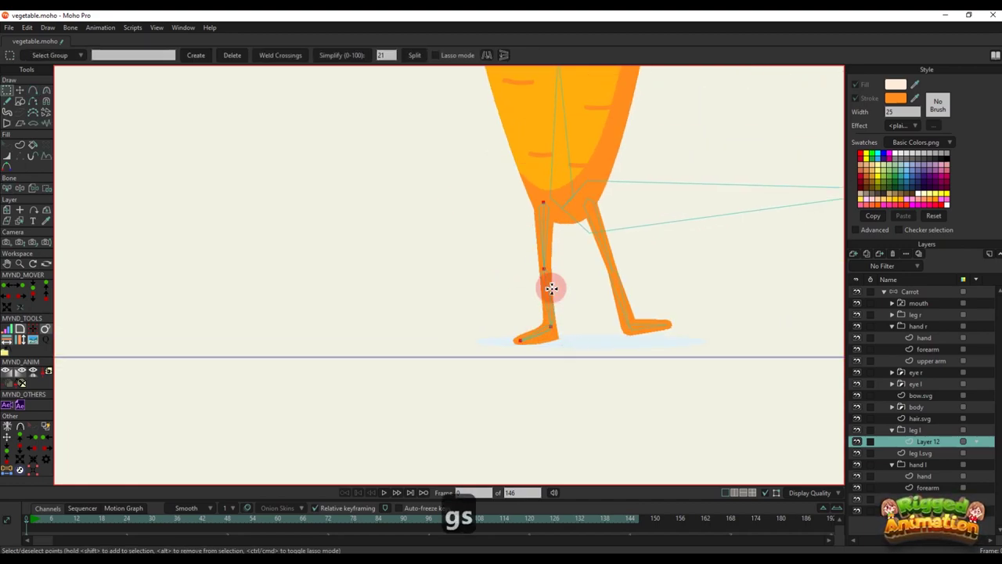
pyautogui.press('d')
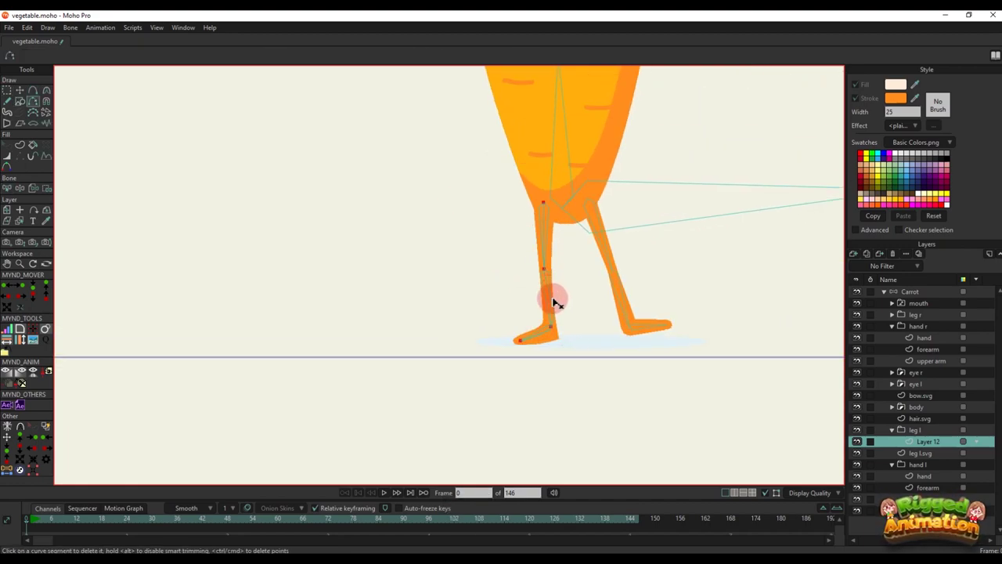
pyautogui.press('c')
pyautogui.click(136, 376)
pyautogui.scroll(2, 569, 290)
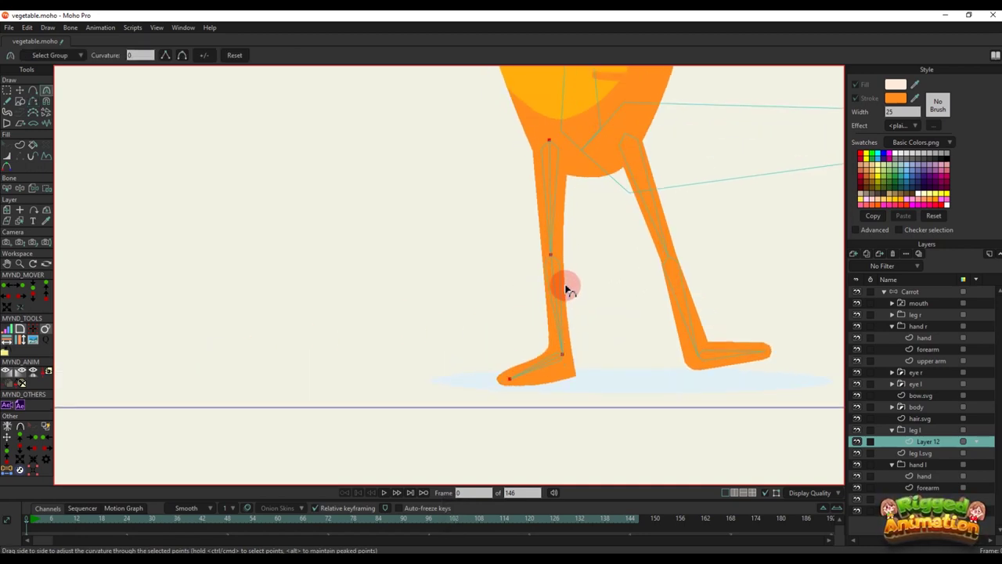
# Deselect the path's points and delete the original leg l.svg layer
pyautogui.press('g')
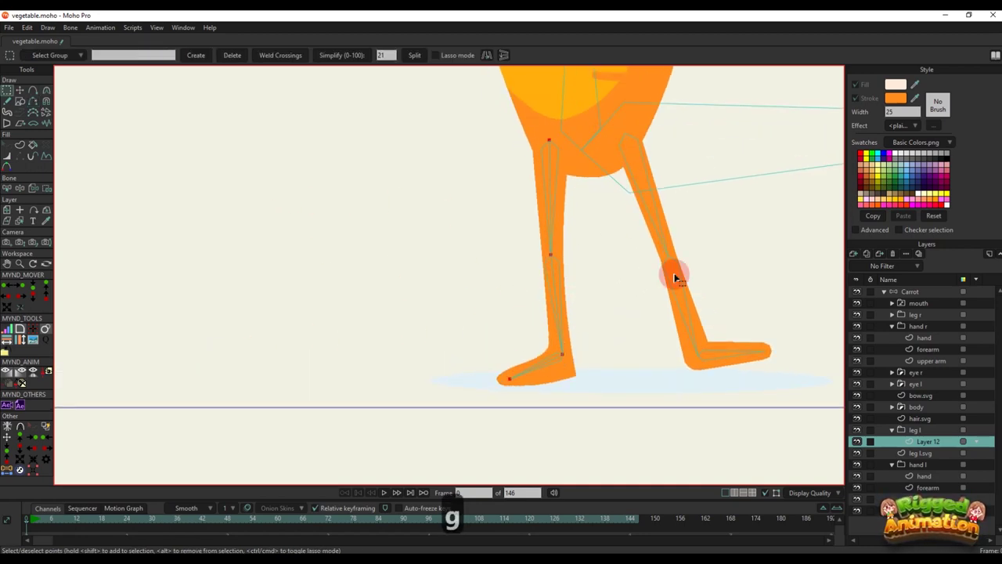
pyautogui.press('t')
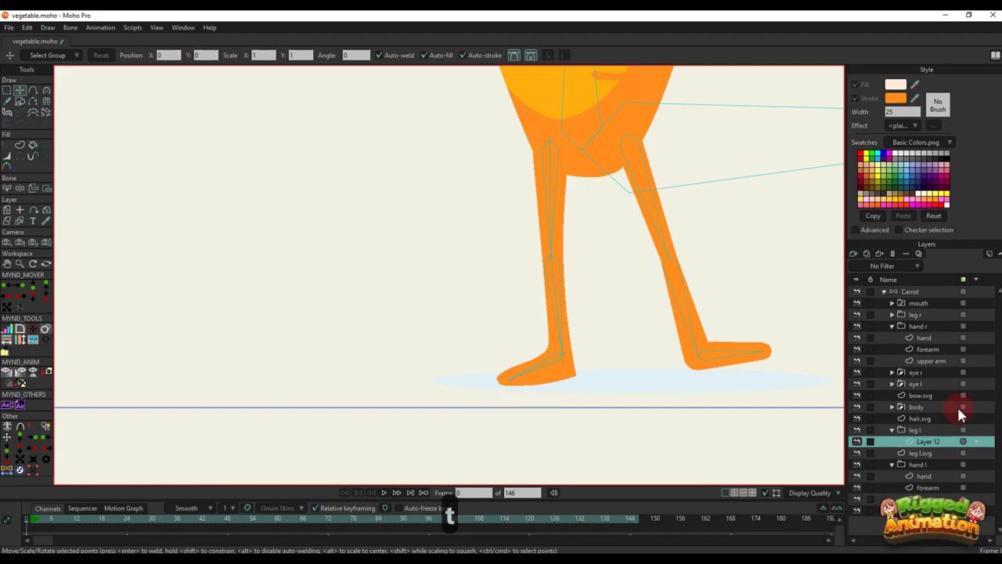
pyautogui.click(888, 453)
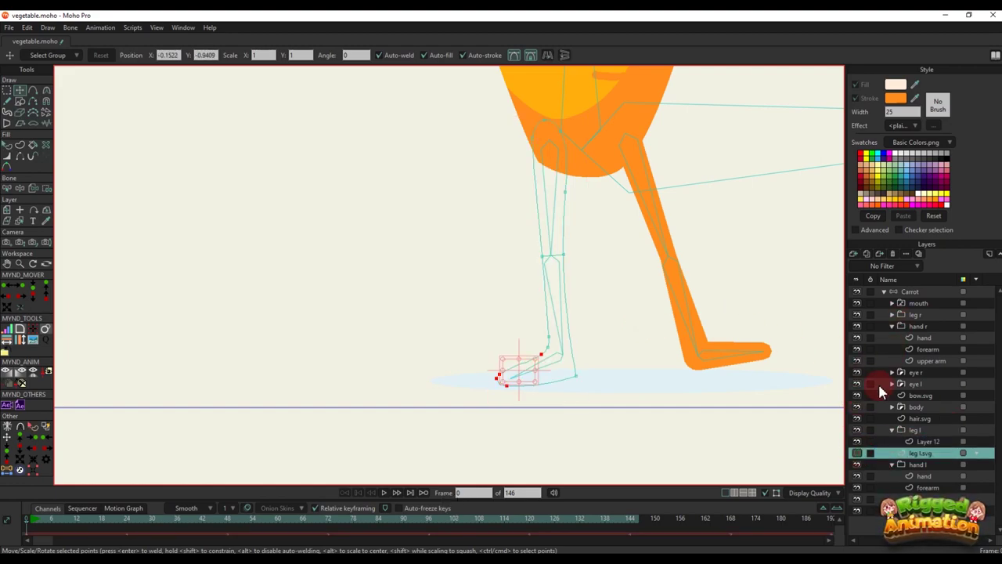
pyautogui.click(857, 454)
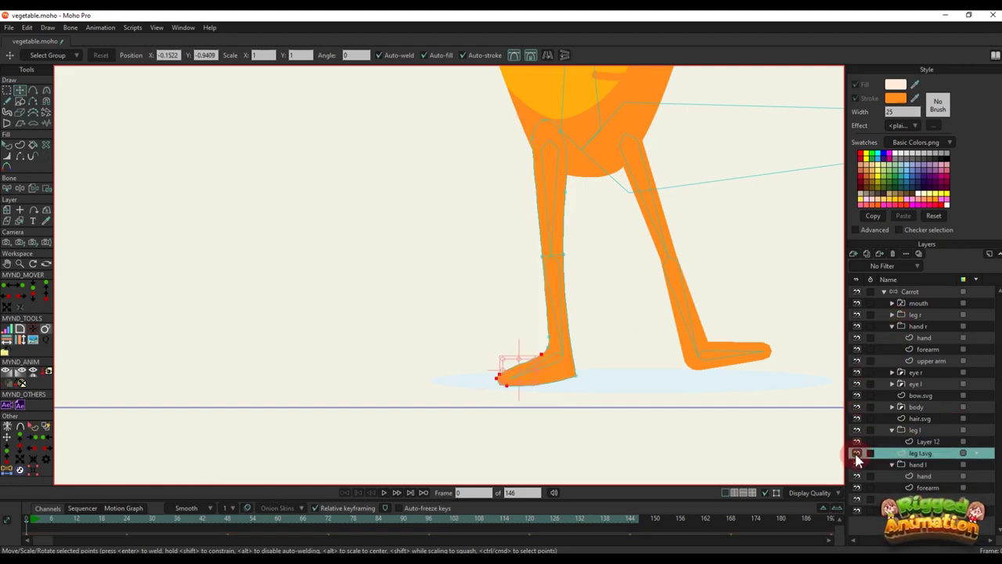
pyautogui.click(891, 254)
# Select all points of the left leg path on Layer 12 and create an orange stroke-only shape of width 25
pyautogui.click(908, 443)
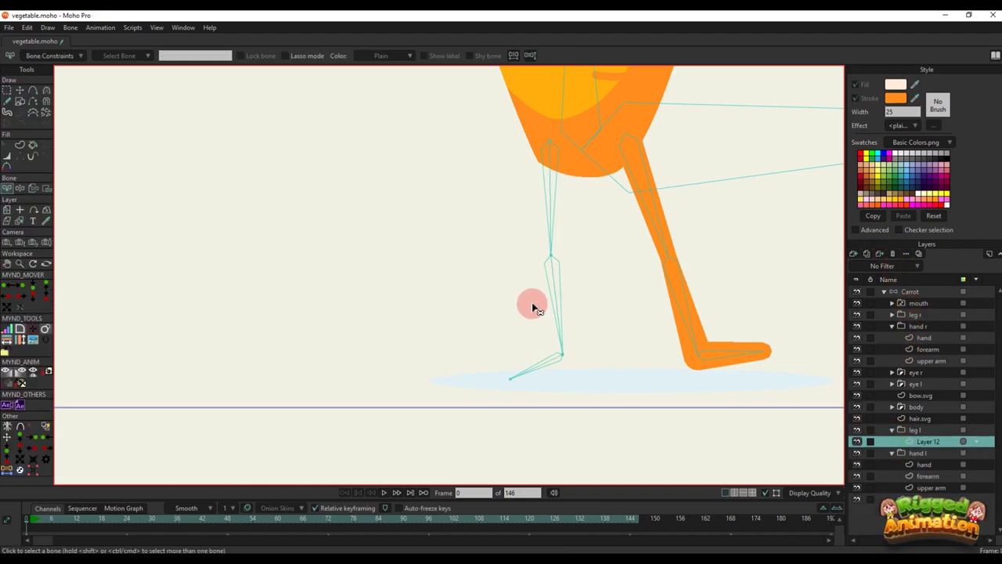
pyautogui.scroll(-1, 539, 200)
pyautogui.press('g')
pyautogui.moveTo(492, 127); pyautogui.dragTo(644, 469)
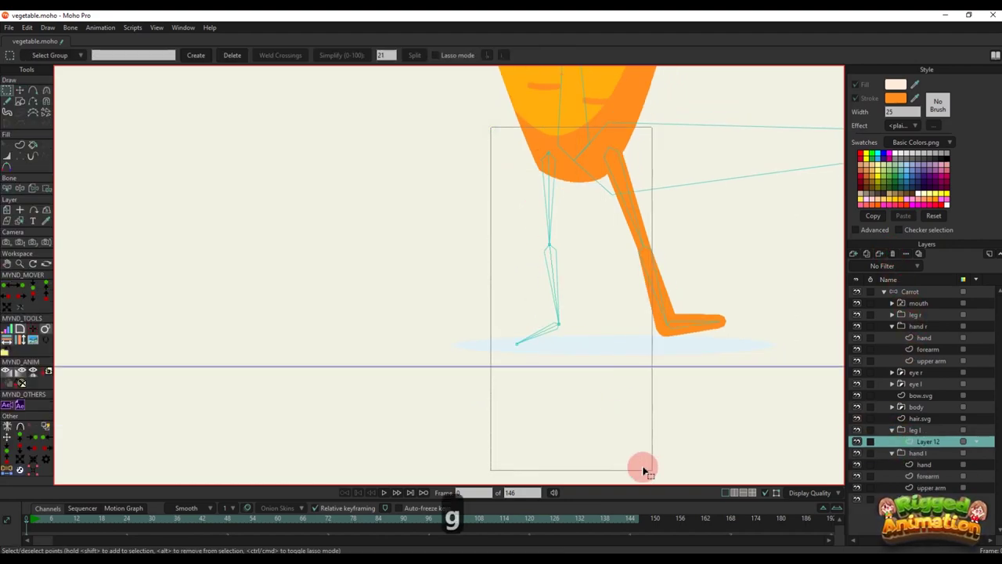
pyautogui.click(19, 145)
pyautogui.click(115, 56)
pyautogui.scroll(3, 573, 318)
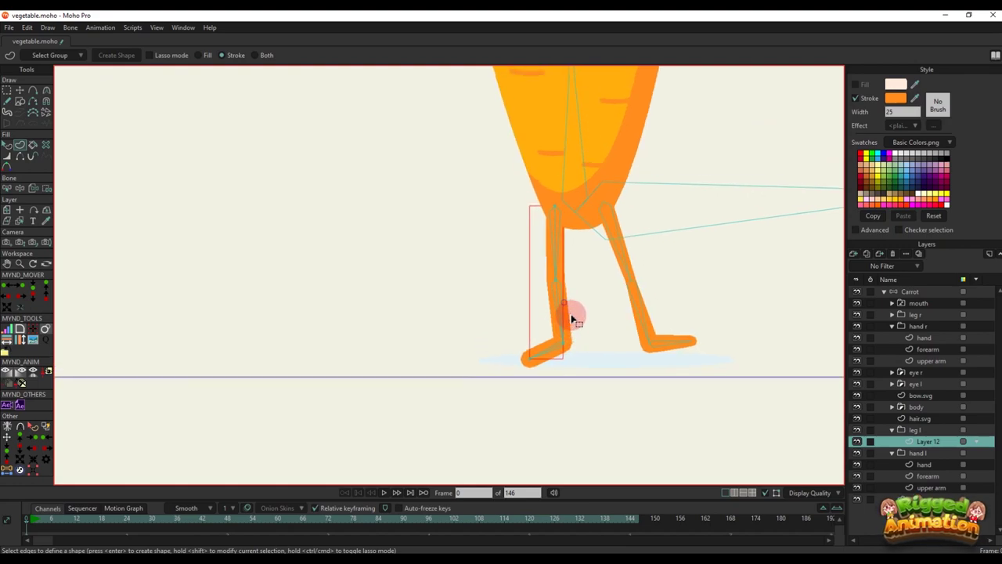
pyautogui.press('t')
pyautogui.click(599, 307)
# Narrow the left leg stroke with the Line Width tool, to 64 percent at the knee and thinner at the toe
pyautogui.click(8, 157)
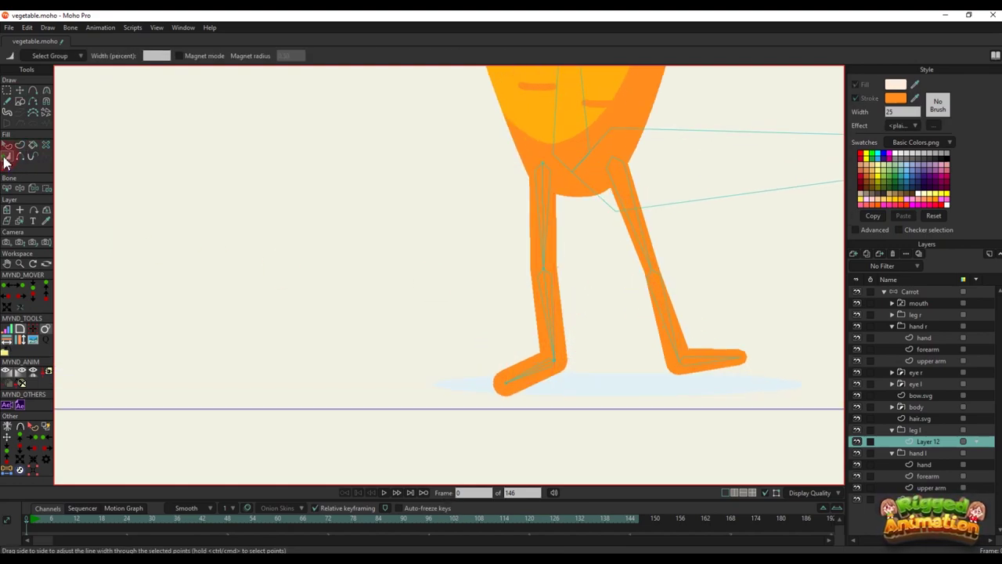
pyautogui.click(553, 277)
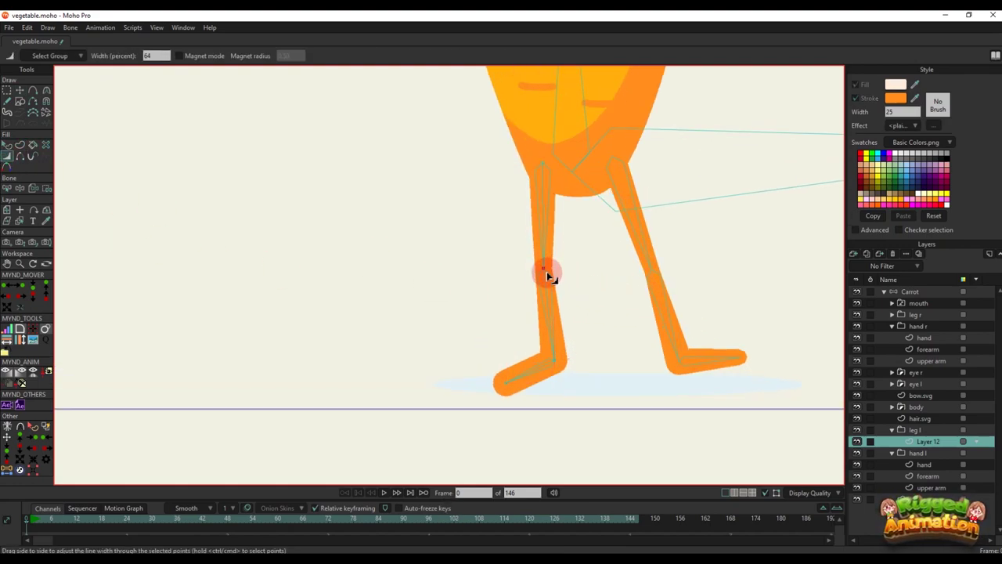
pyautogui.moveTo(505, 377); pyautogui.dragTo(504, 376)
pyautogui.press('t')
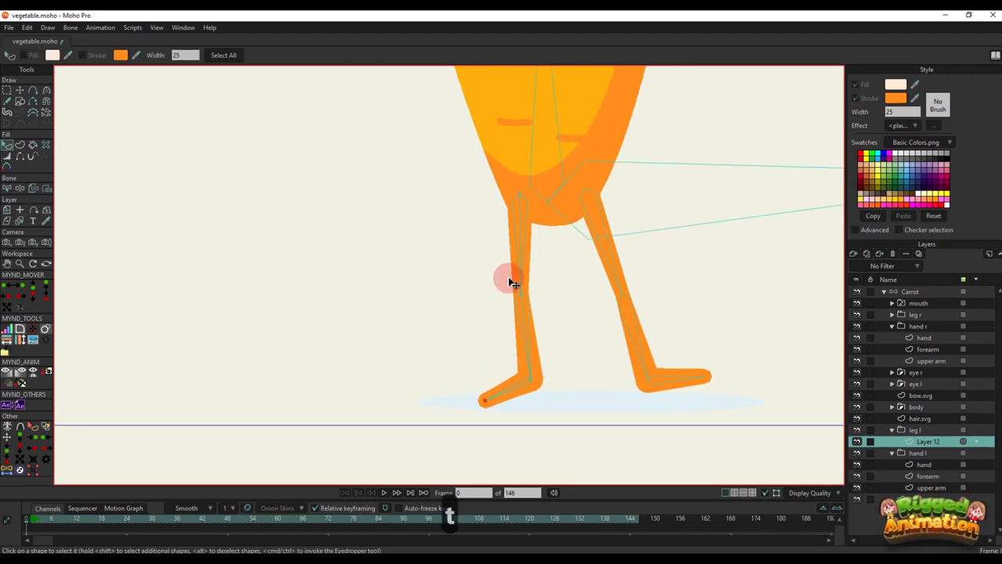
pyautogui.press('q')
pyautogui.click(526, 290)
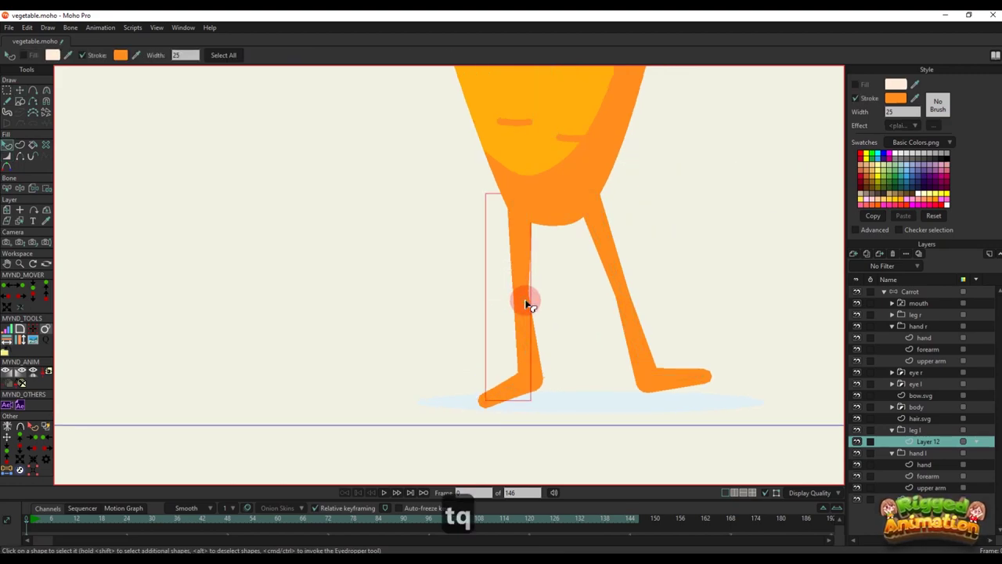
# Readjust the left leg stroke's line width at the knee and check the shape without the point overlay
pyautogui.click(8, 156)
pyautogui.press('q')
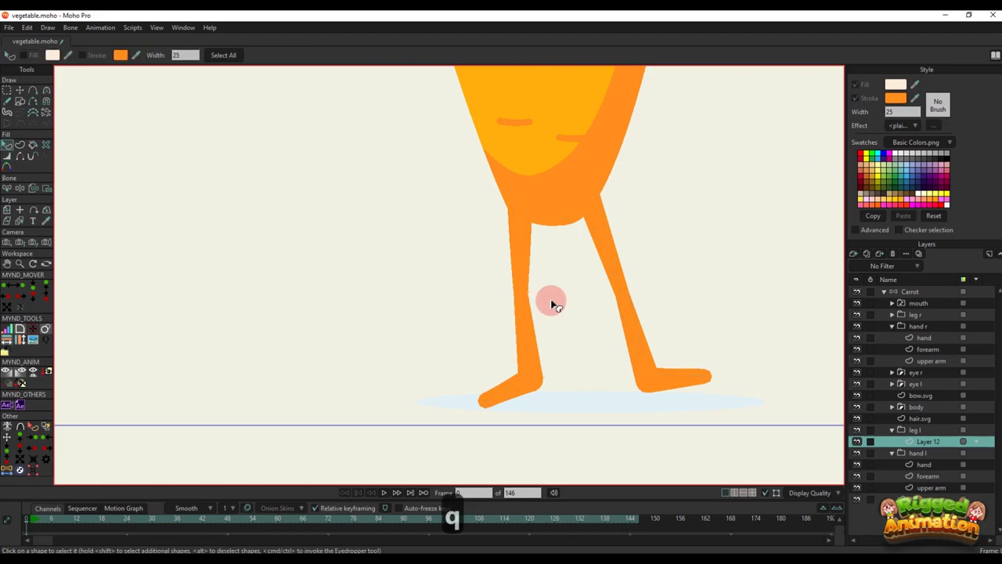
pyautogui.scroll(-5, 548, 302)
pyautogui.scroll(5, 548, 320)
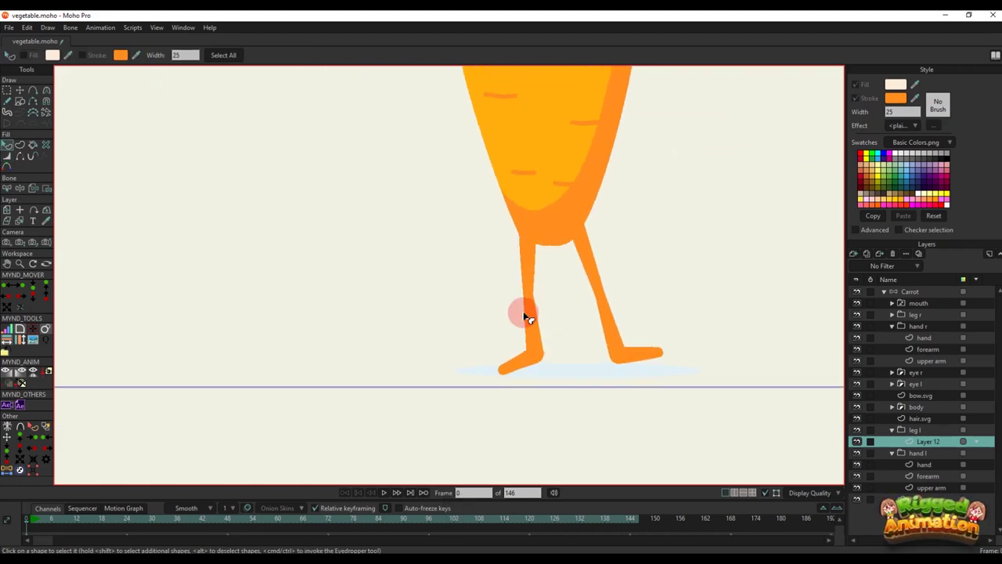
pyautogui.press('t')
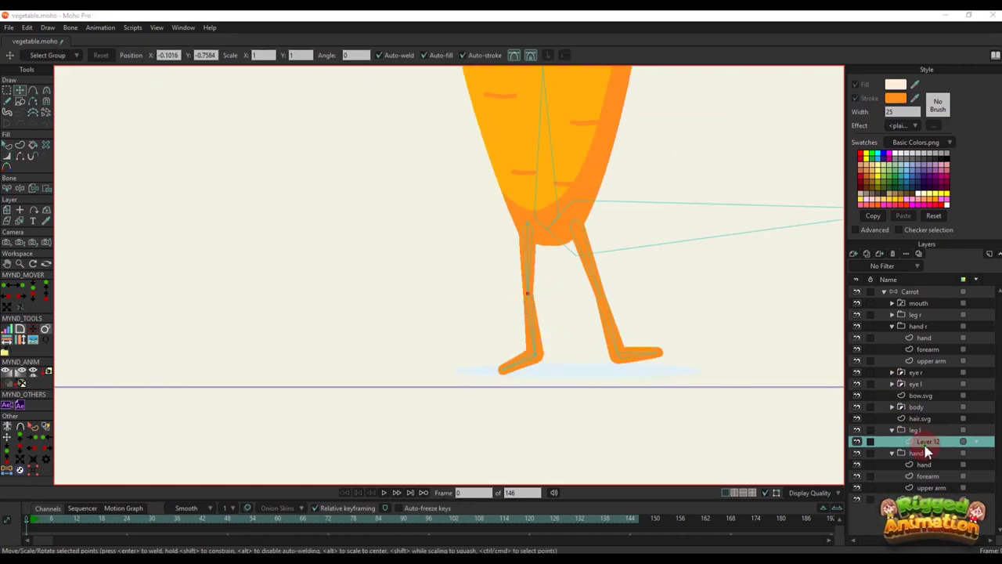
# Rename Layer 12 in the leg l group as thigh
pyautogui.doubleClick(926, 443)
pyautogui.write('thigh')
pyautogui.press('Return')
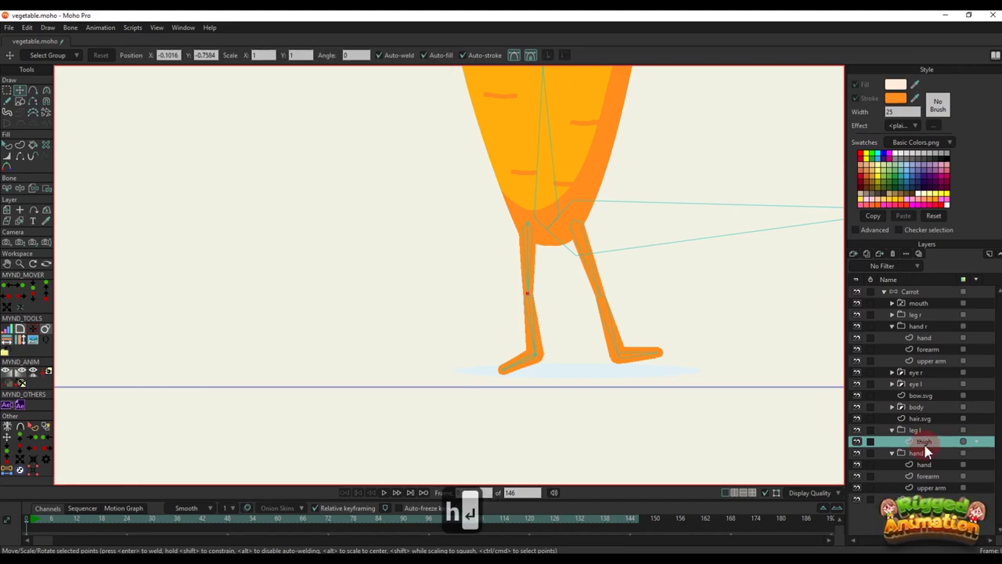
# Duplicate the left leg's thigh layer twice, naming the copies calf and foot
pyautogui.click(866, 253)
pyautogui.write('calf')
pyautogui.press('Return')
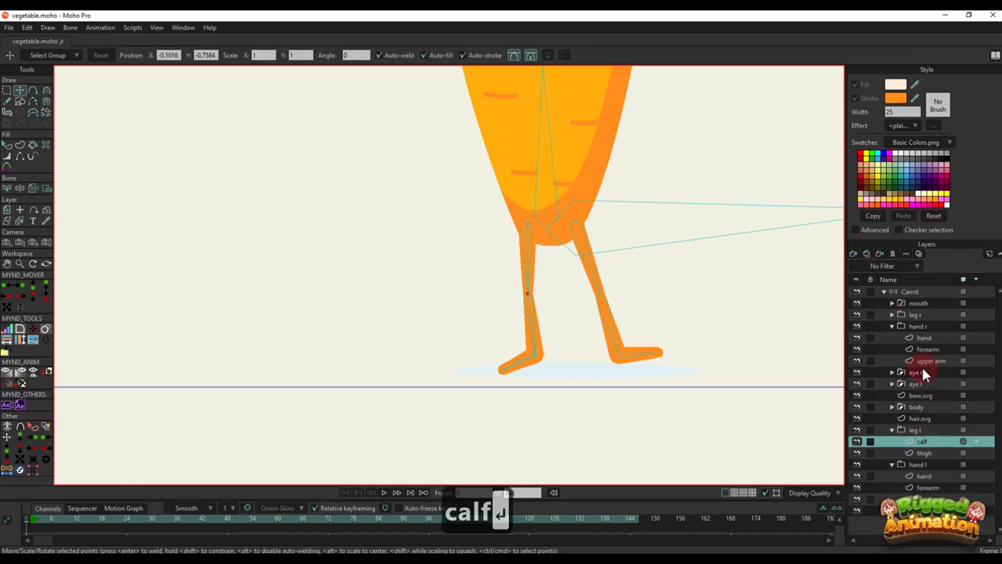
pyautogui.click(866, 253)
pyautogui.write('foot')
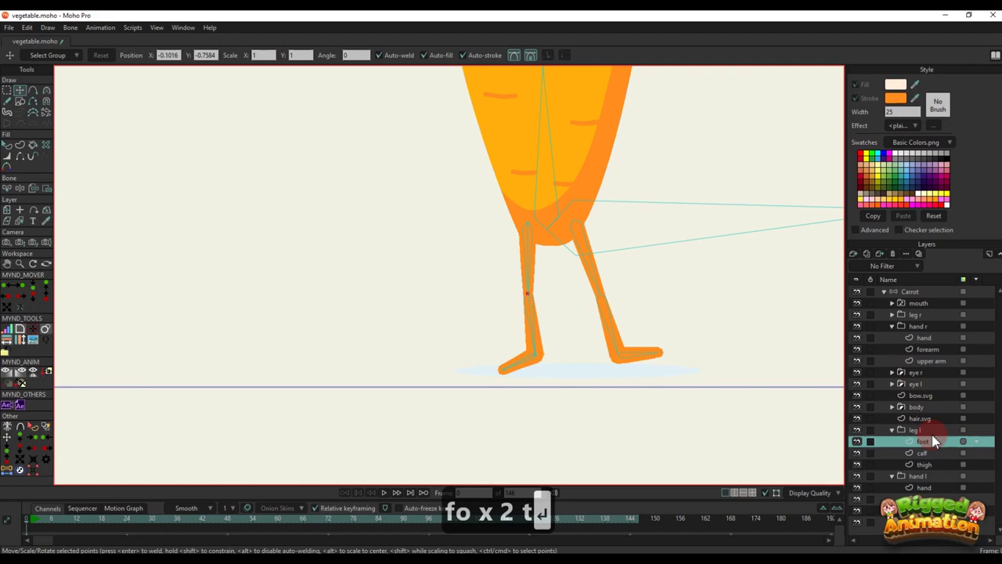
pyautogui.press('Return')
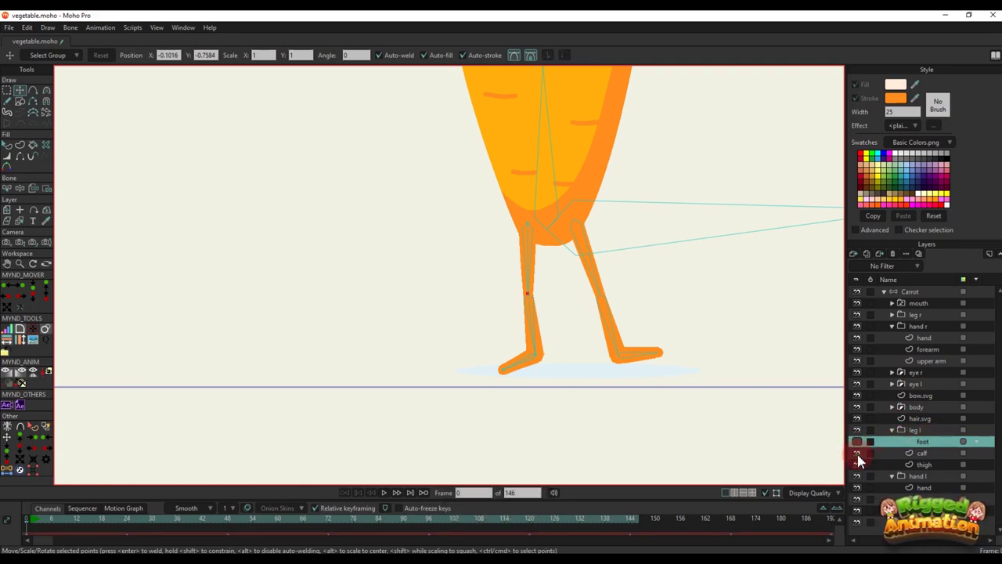
# Isolate the left leg's thigh layer and delete its calf and foot curve segments, leaving only the thigh segment
pyautogui.click(913, 466)
pyautogui.click(33, 101)
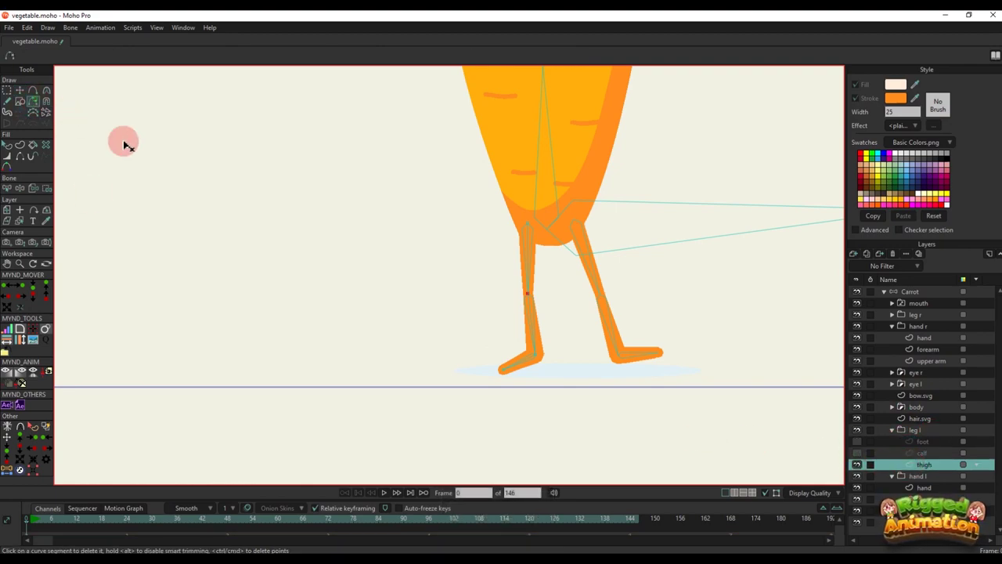
pyautogui.scroll(3, 497, 300)
pyautogui.moveTo(523, 319); pyautogui.dragTo(488, 272)
pyautogui.click(510, 342)
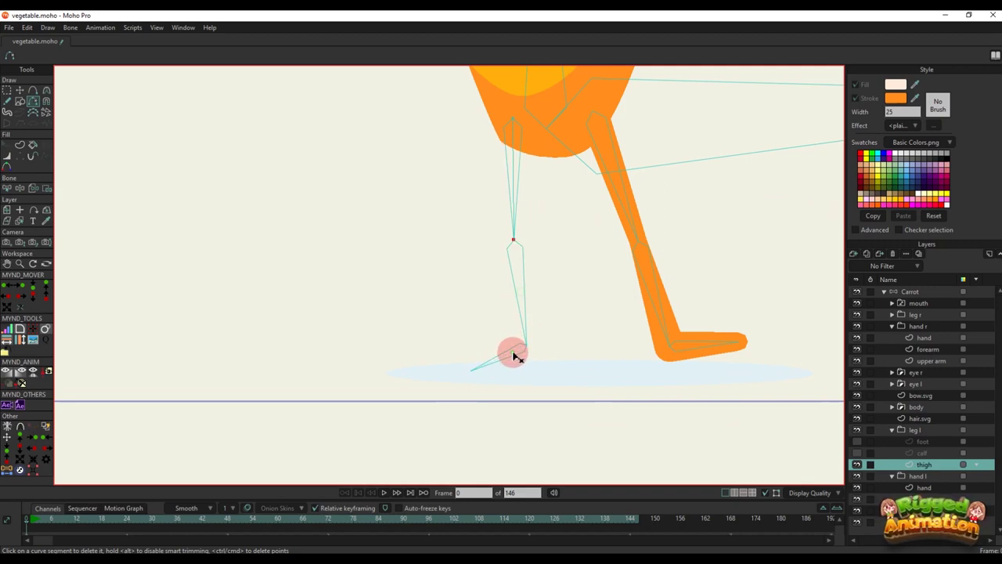
pyautogui.scroll(-3, 514, 351)
# Create a stroke shape from the remaining thigh segment
pyautogui.press('g')
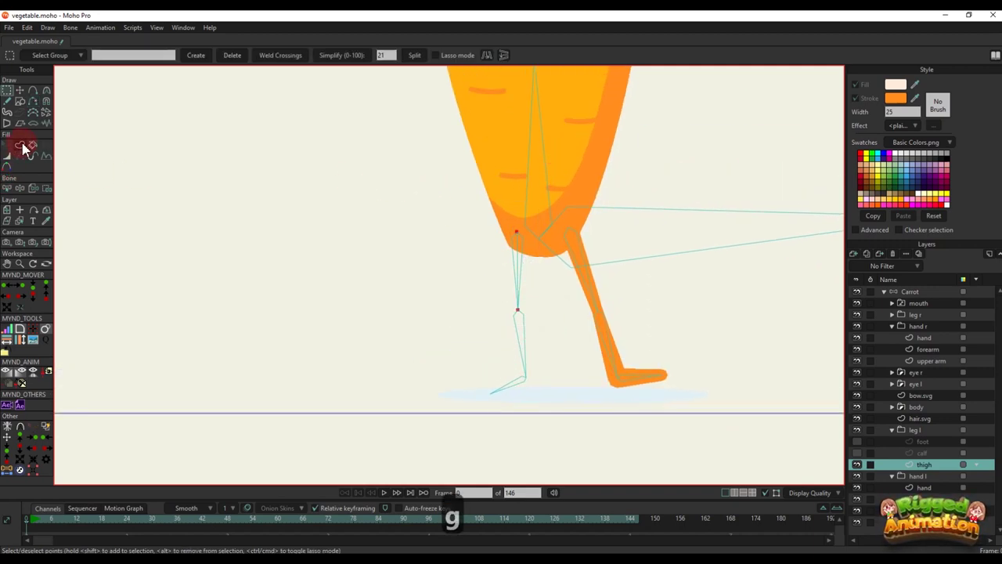
pyautogui.click(22, 145)
pyautogui.click(119, 56)
pyautogui.scroll(2, 516, 296)
pyautogui.scroll(1, 517, 297)
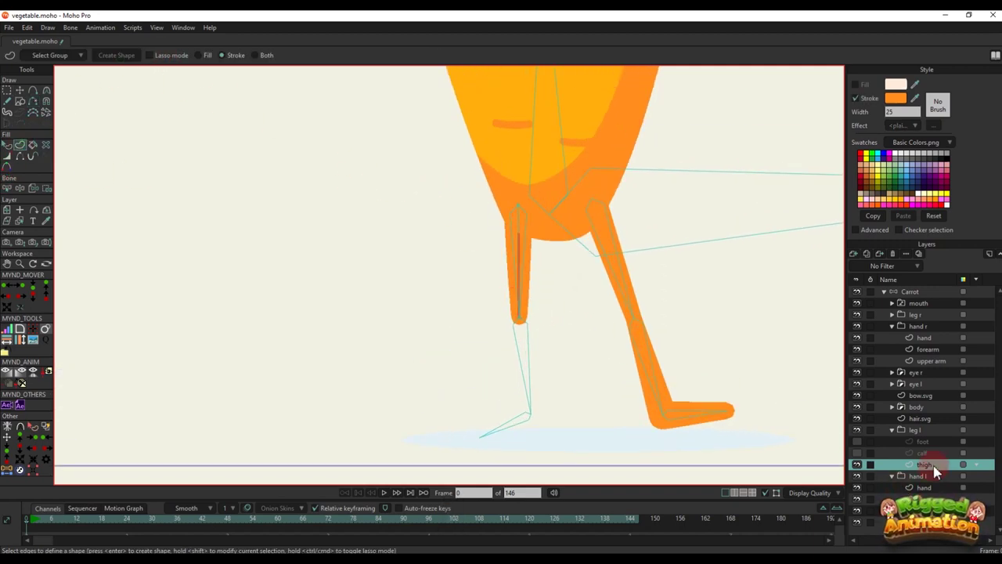
# Isolate the left leg's calf layer and delete its thigh and foot curve segments
pyautogui.click(923, 453)
pyautogui.click(858, 464)
pyautogui.click(858, 453)
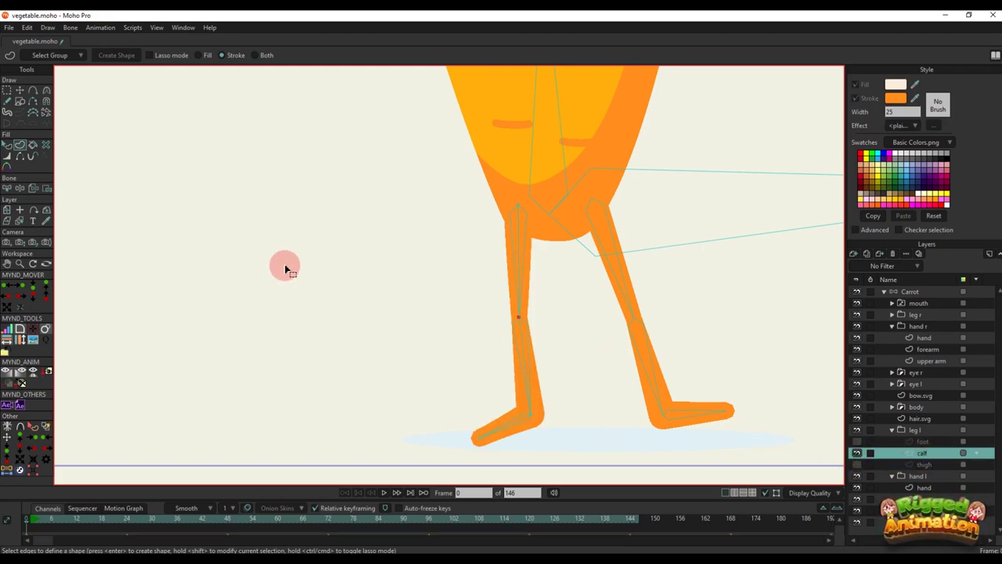
pyautogui.click(45, 114)
pyautogui.scroll(-2, 513, 225)
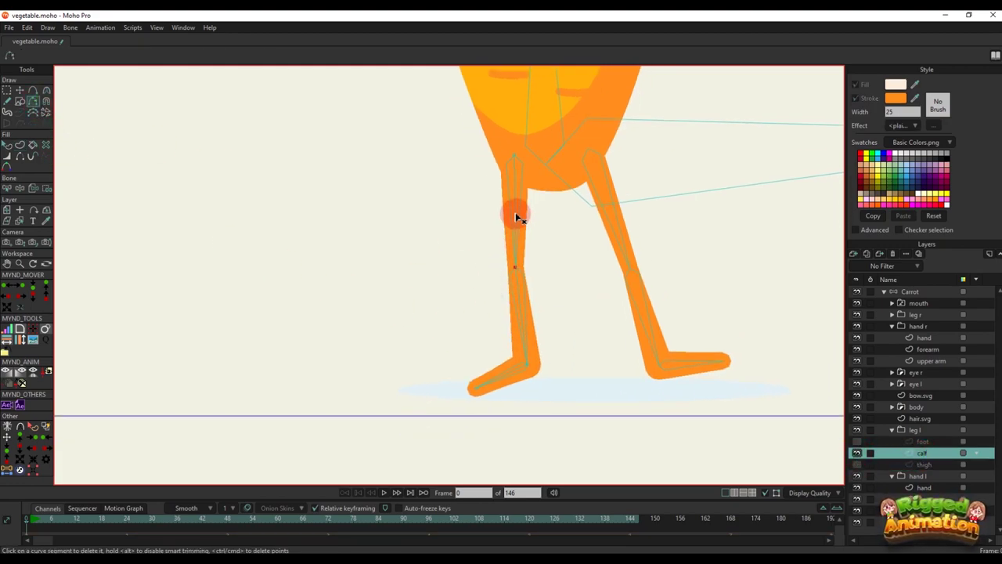
pyautogui.click(515, 212)
pyautogui.click(512, 310)
pyautogui.click(508, 383)
pyautogui.click(508, 378)
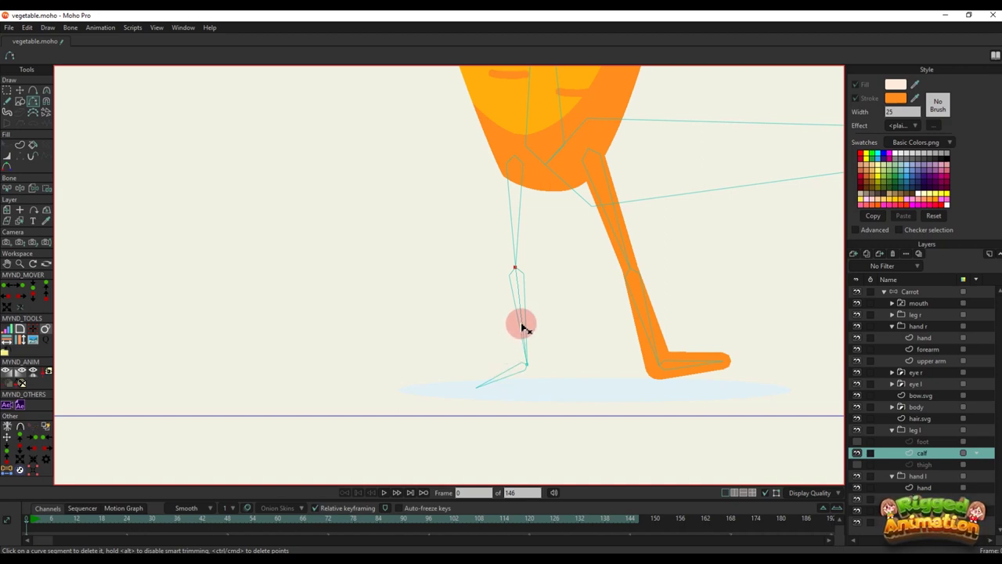
# Create a stroke shape from the remaining calf segment and check it without the overlay
pyautogui.press('g')
pyautogui.moveTo(495, 247); pyautogui.dragTo(559, 381)
pyautogui.click(20, 145)
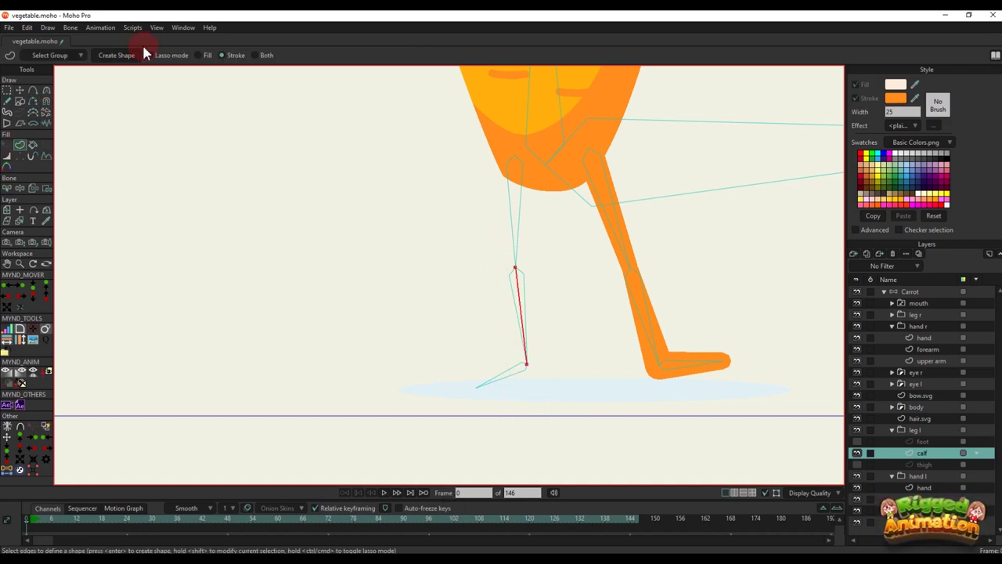
pyautogui.click(137, 58)
pyautogui.press('q')
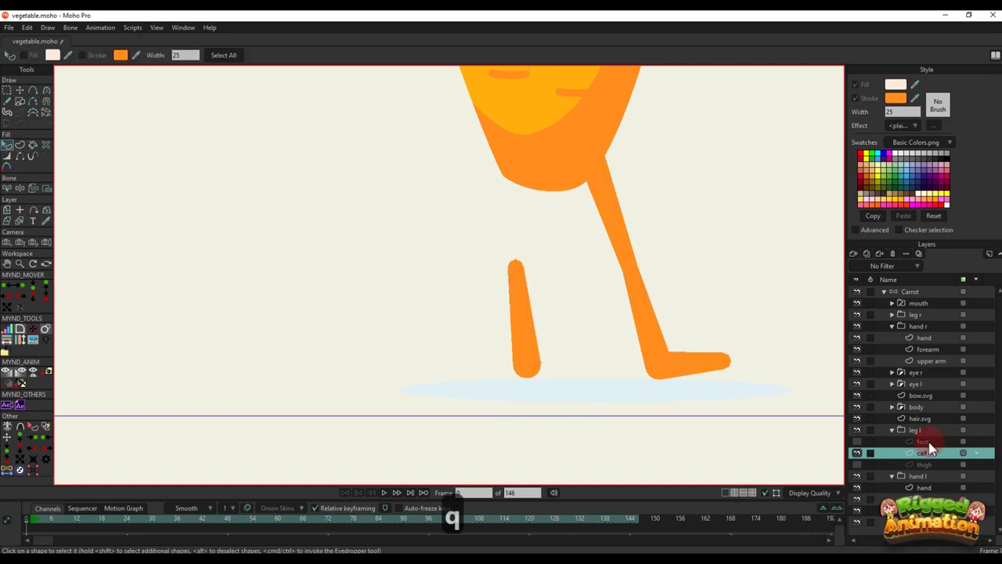
# Isolate the left leg's foot layer and delete its thigh and calf curve segments, keeping only the foot stroke
pyautogui.click(908, 441)
pyautogui.click(856, 452)
pyautogui.click(857, 442)
pyautogui.press('g')
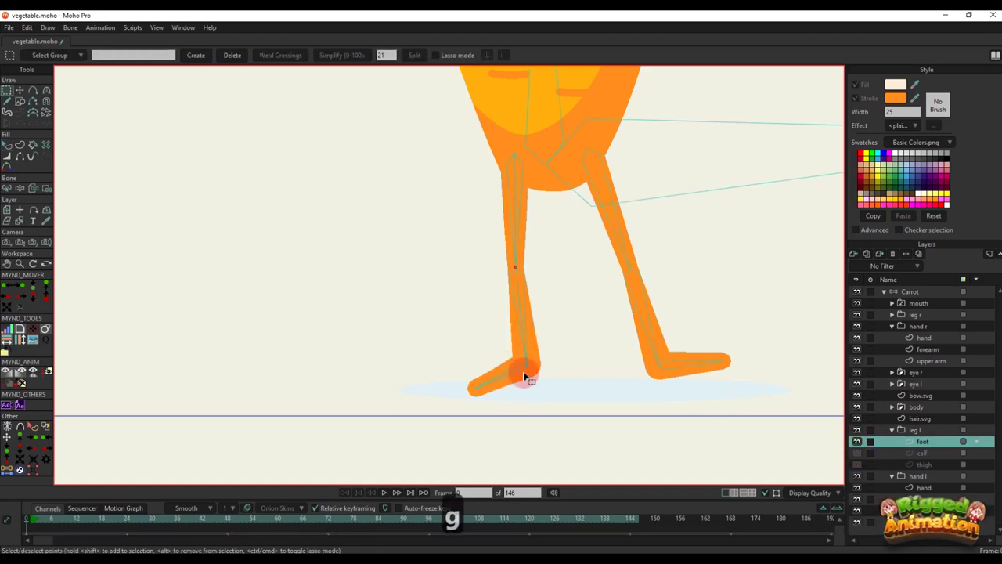
pyautogui.click(20, 145)
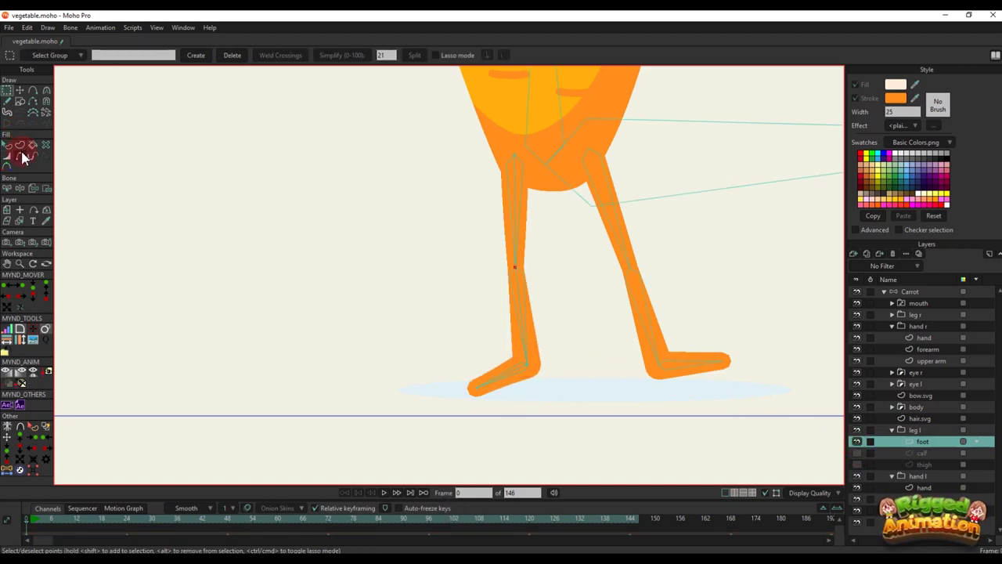
pyautogui.click(33, 101)
pyautogui.click(514, 212)
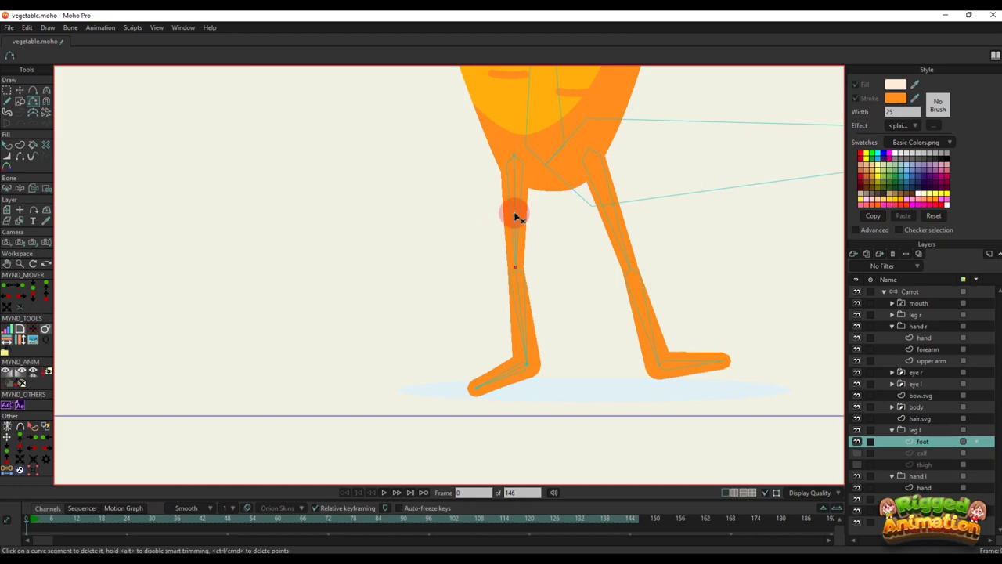
pyautogui.click(519, 300)
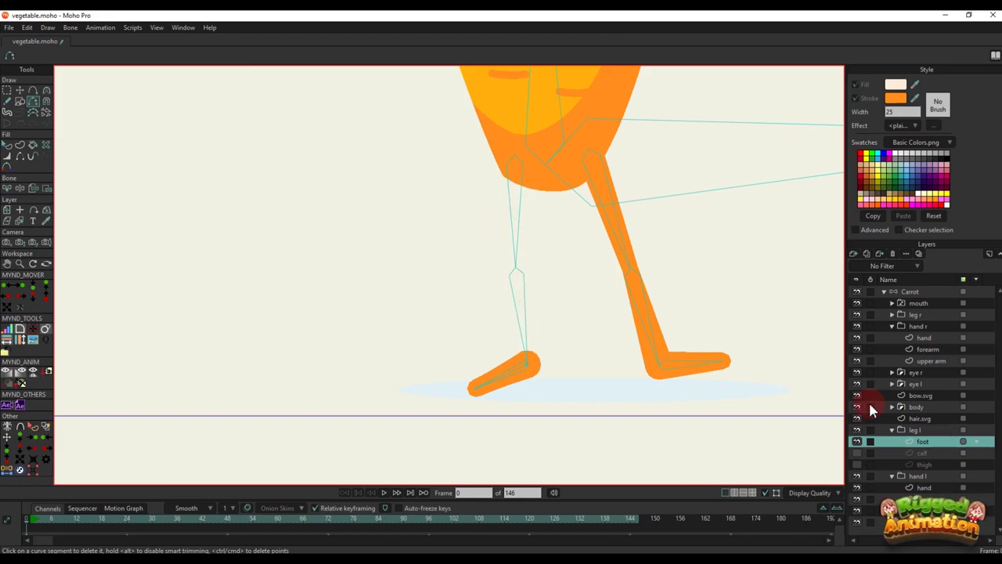
# Show the left leg's calf and thigh layers again and check the assembled leg
pyautogui.click(857, 453)
pyautogui.click(856, 464)
pyautogui.scroll(-2, 593, 319)
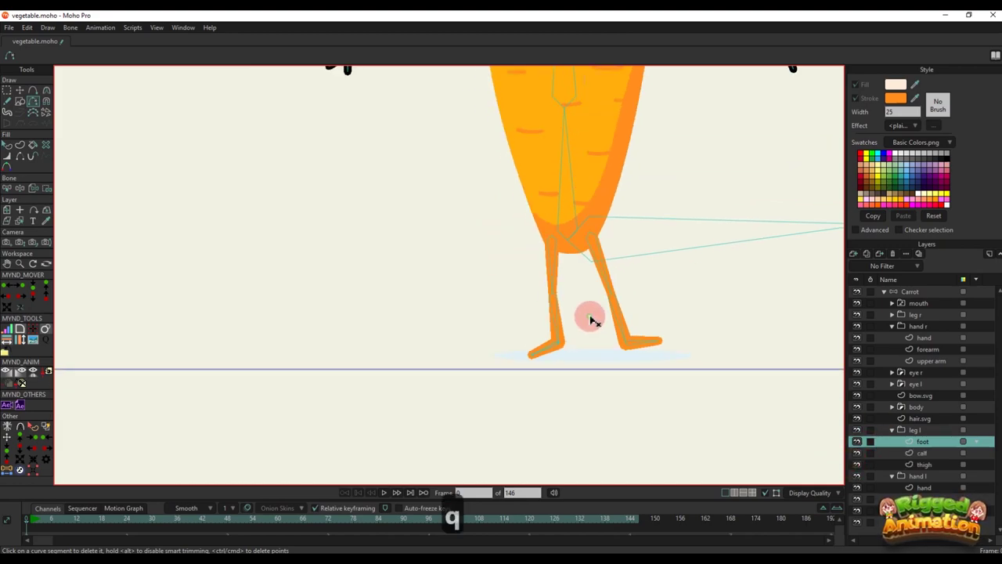
pyautogui.scroll(-2, 592, 319)
# Collapse the hand r, leg l and hand l groups under the Carrot bone layer
pyautogui.click(900, 291)
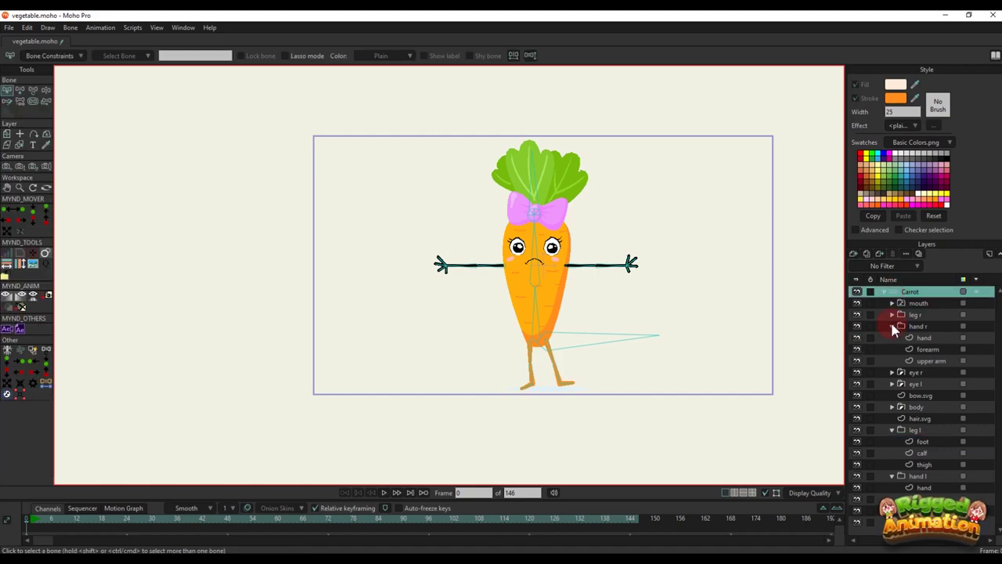
pyautogui.click(894, 328)
pyautogui.click(892, 326)
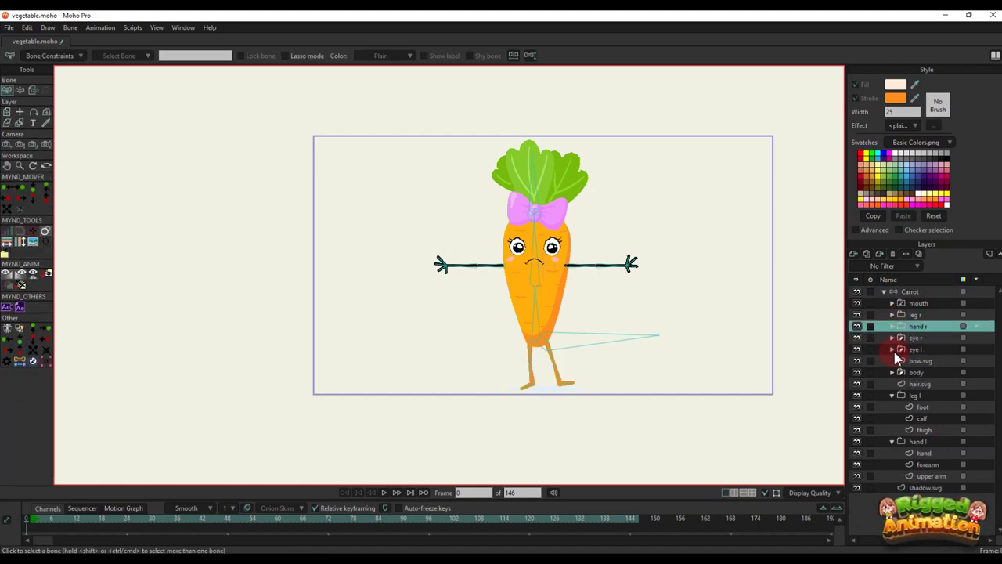
pyautogui.click(892, 395)
pyautogui.click(892, 406)
# Bind the points of leg l's thigh layer to the left thigh bone
pyautogui.scroll(4, 490, 313)
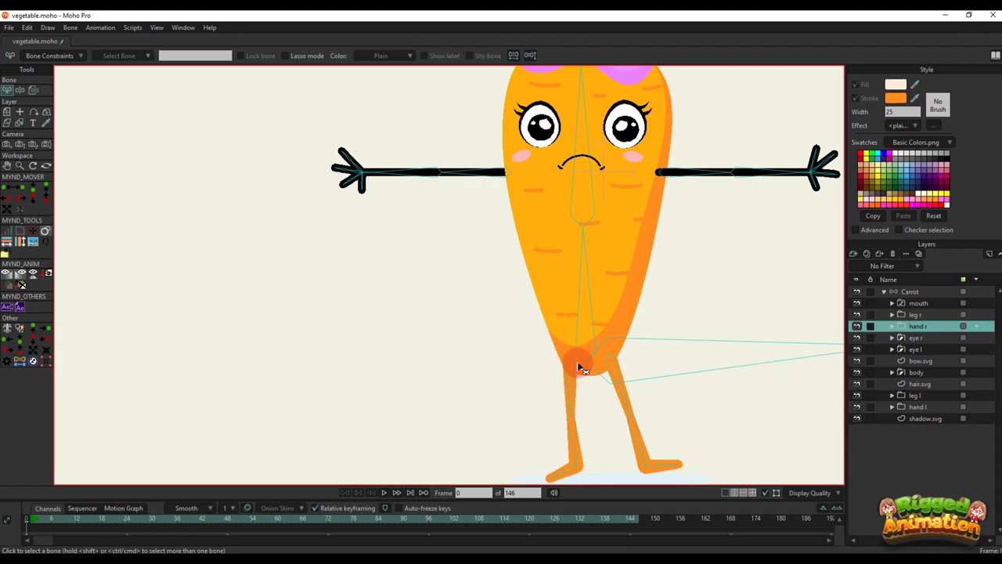
pyautogui.scroll(3, 540, 352)
pyautogui.keyDown('ctrl'); pyautogui.keyDown('alt'); pyautogui.click(552, 359); pyautogui.keyUp('alt'); pyautogui.keyUp('ctrl')
pyautogui.scroll(4, 521, 309)
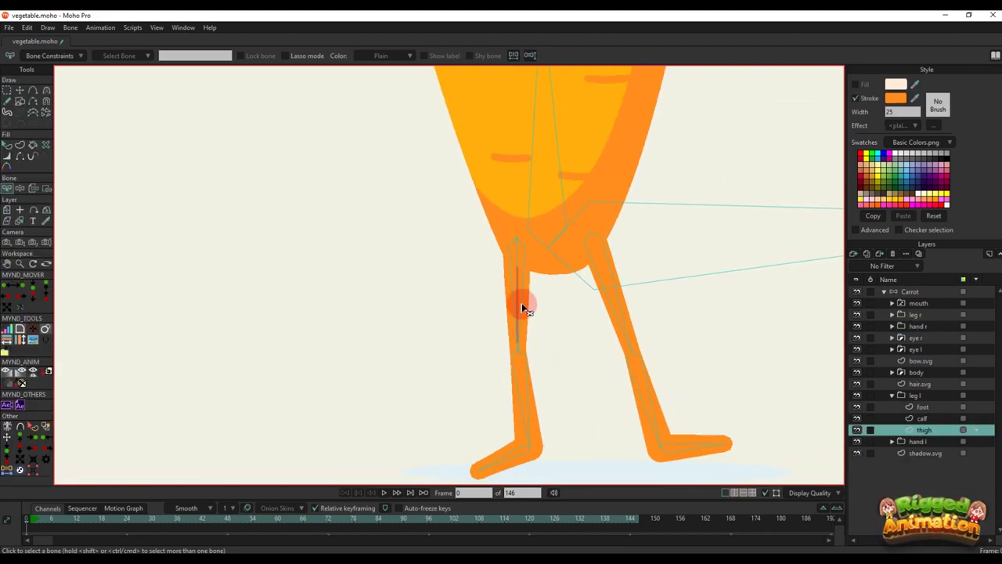
pyautogui.click(520, 295)
pyautogui.moveTo(522, 309); pyautogui.dragTo(523, 276)
pyautogui.scroll(-4, 521, 295)
pyautogui.press('i')
pyautogui.moveTo(470, 199)
pyautogui.mouseDown()
pyautogui.moveTo(556, 358)
pyautogui.moveTo(544, 297)
pyautogui.mouseUp()
pyautogui.click(175, 57)
# Bind the points of leg l's calf layer to the left calf bone and the foot layer's points to the left foot bone
pyautogui.scroll(4, 541, 297)
pyautogui.press('b')
pyautogui.click(506, 262)
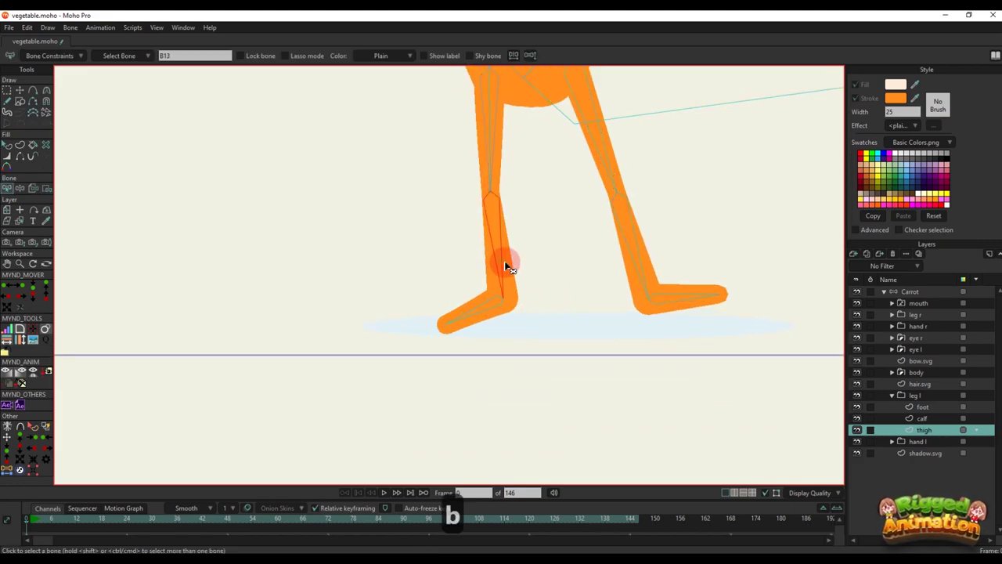
pyautogui.keyDown('ctrl'); pyautogui.keyDown('alt'); pyautogui.click(506, 262); pyautogui.keyUp('alt'); pyautogui.keyUp('ctrl')
pyautogui.moveTo(465, 261); pyautogui.dragTo(499, 295)
pyautogui.press('i')
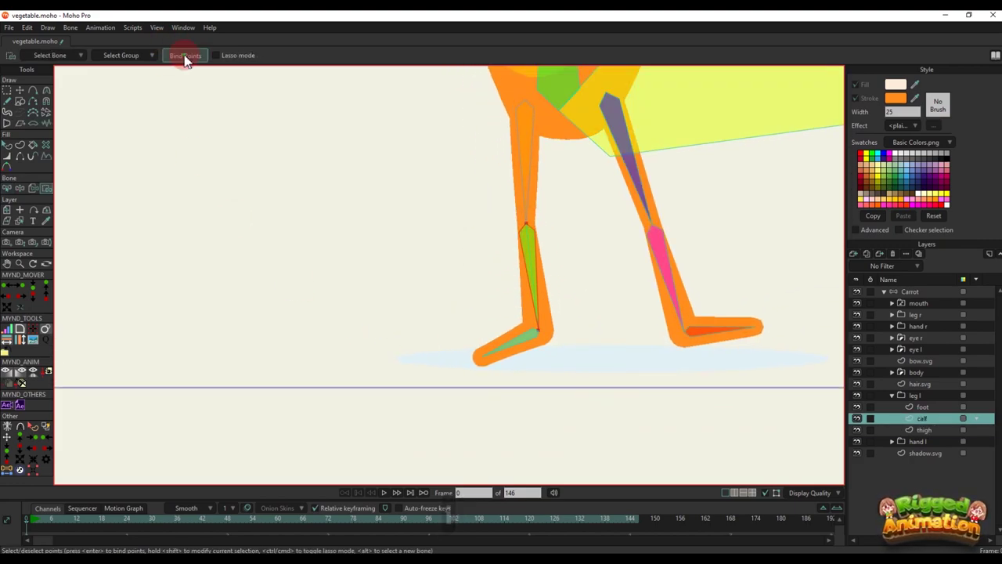
pyautogui.click(185, 61)
pyautogui.keyDown('ctrl'); pyautogui.keyDown('alt'); pyautogui.click(526, 352); pyautogui.keyUp('alt'); pyautogui.keyUp('ctrl')
pyautogui.scroll(-2, 521, 342)
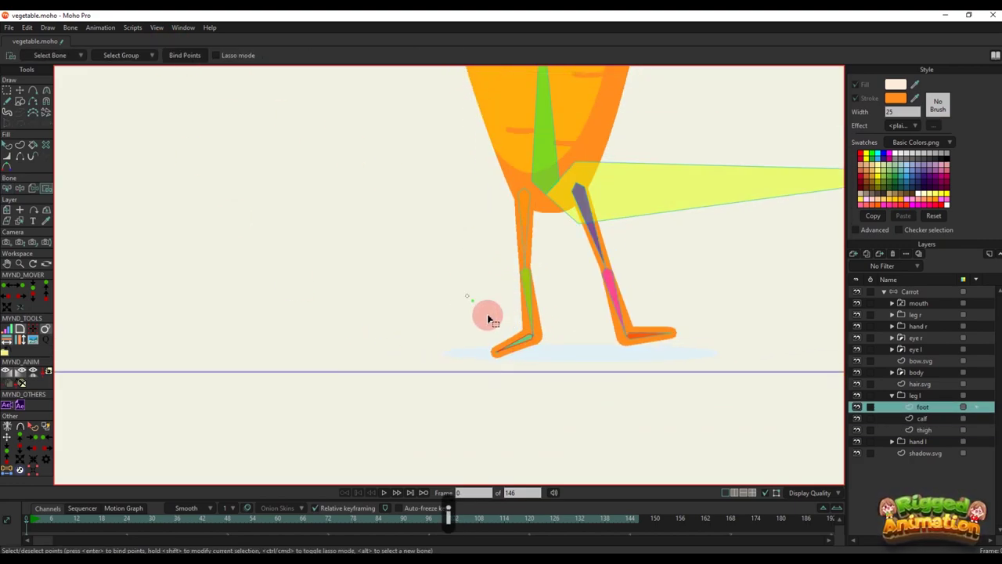
# Bind the points of leg r's thigh layer to the right thigh bone
pyautogui.press('b')
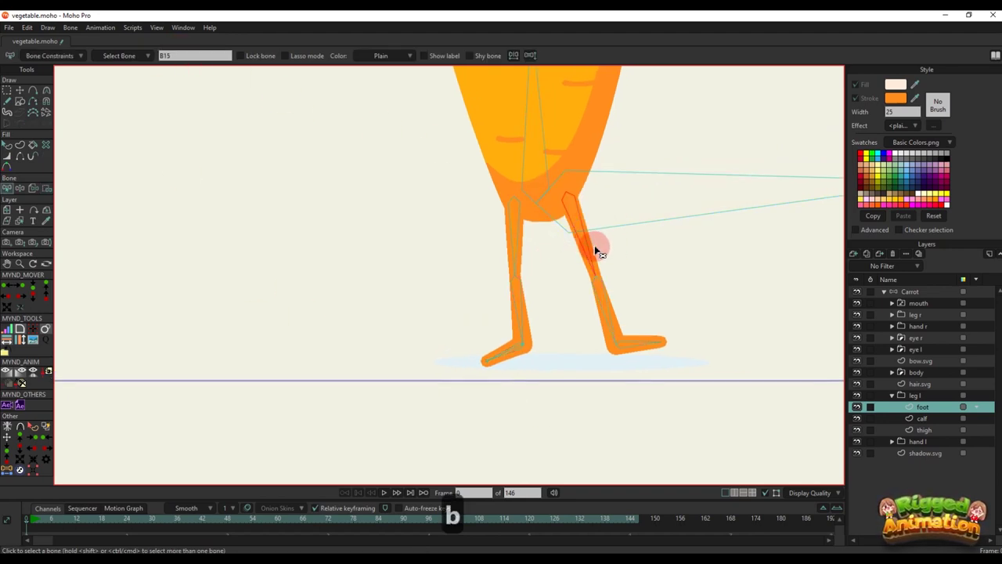
pyautogui.keyDown('ctrl'); pyautogui.keyDown('alt'); pyautogui.click(595, 248); pyautogui.keyUp('alt'); pyautogui.keyUp('ctrl')
pyautogui.press('i')
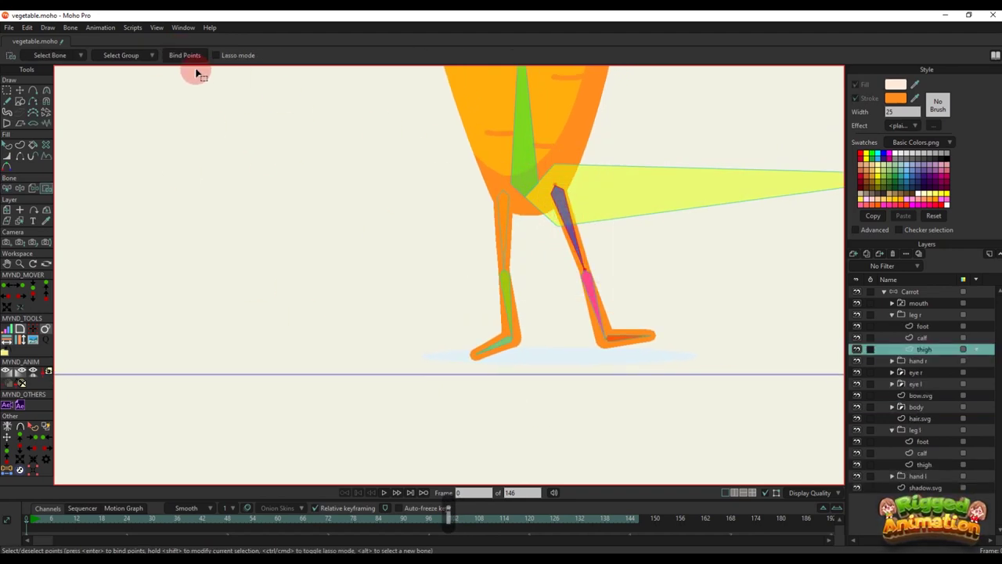
# Bind the points of leg r's calf layer to the right calf bone
pyautogui.press('b')
pyautogui.keyDown('ctrl'); pyautogui.keyDown('alt'); pyautogui.click(598, 305); pyautogui.keyUp('alt'); pyautogui.keyUp('ctrl')
pyautogui.moveTo(602, 307); pyautogui.dragTo(583, 263)
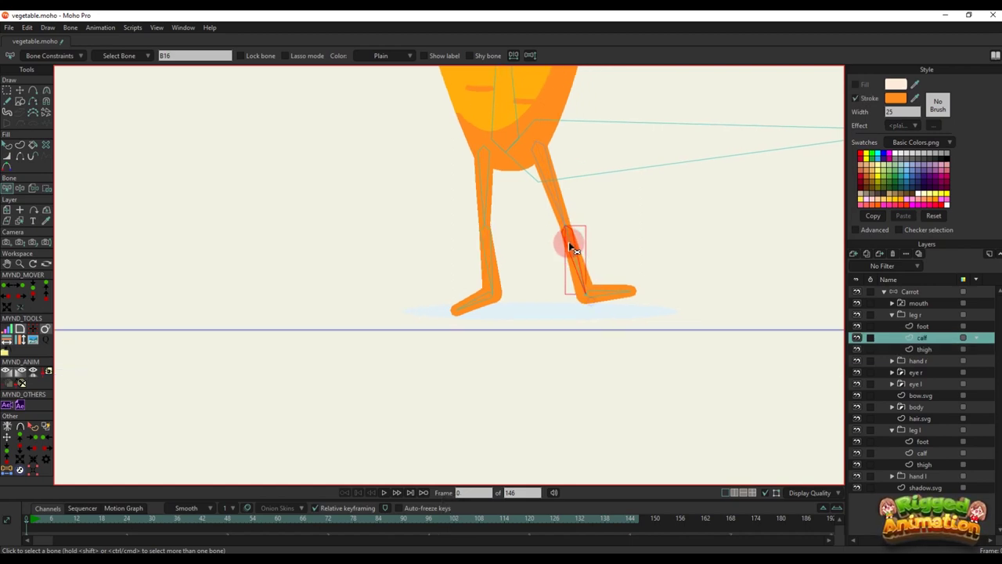
pyautogui.press('i')
pyautogui.moveTo(544, 209); pyautogui.dragTo(604, 352)
pyautogui.click(180, 57)
# Bind the points of leg r's foot layer to the right foot bone
pyautogui.press('b')
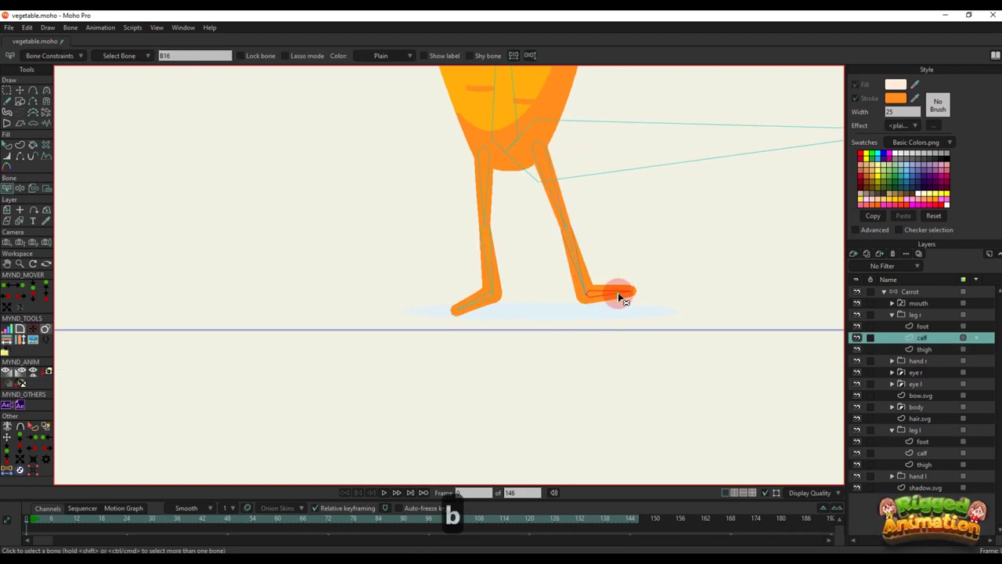
pyautogui.keyDown('ctrl'); pyautogui.keyDown('alt'); pyautogui.click(613, 295); pyautogui.keyUp('alt'); pyautogui.keyUp('ctrl')
pyautogui.press('i')
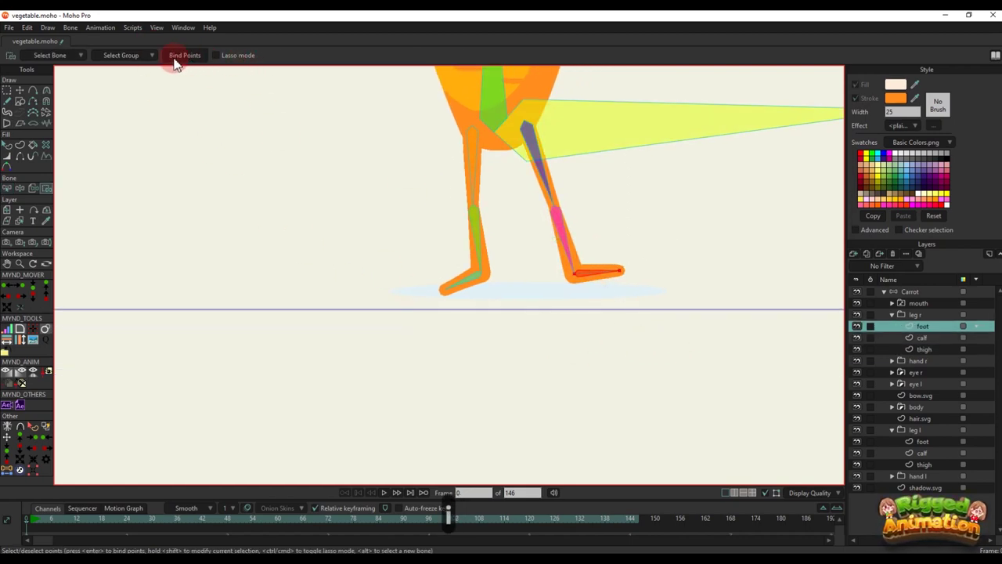
pyautogui.click(174, 59)
# Bind the points of hand l's upper arm layer to the upper arm bone
pyautogui.scroll(-3, 533, 200)
pyautogui.moveTo(551, 76); pyautogui.dragTo(527, 217)
pyautogui.press('b')
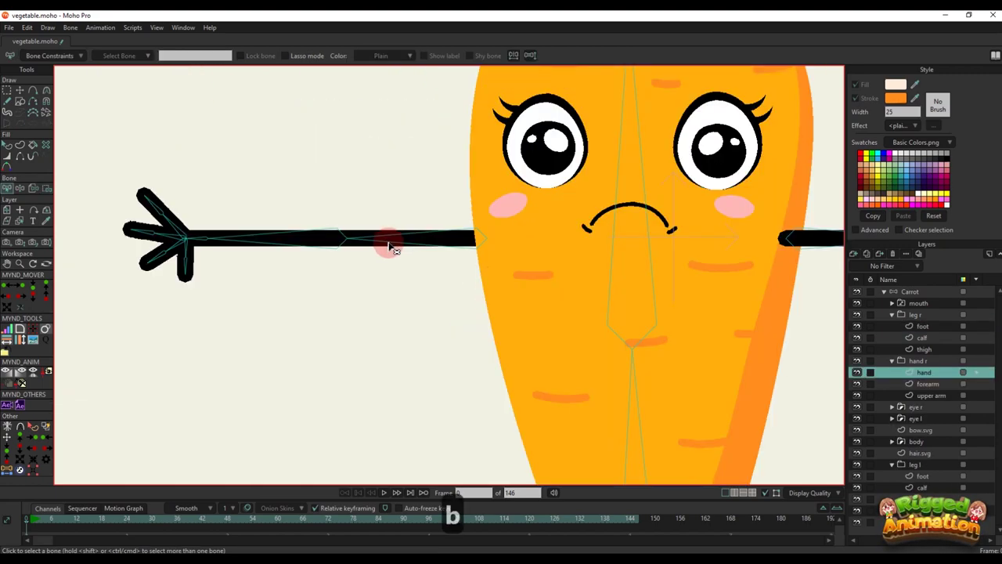
pyautogui.scroll(-3, 365, 239)
pyautogui.press('i')
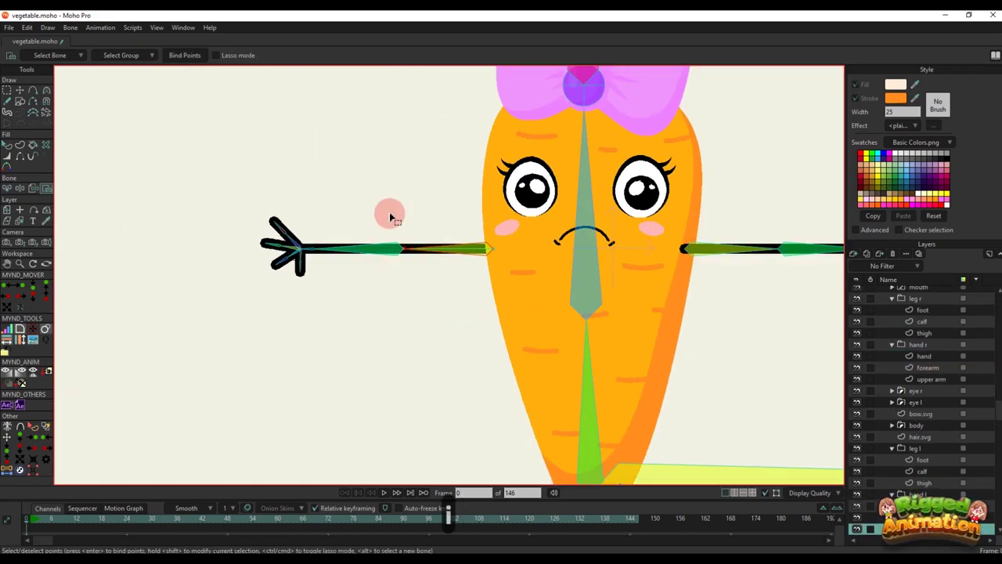
# Bind the points of hand l's forearm layer to the forearm bone
pyautogui.press('b')
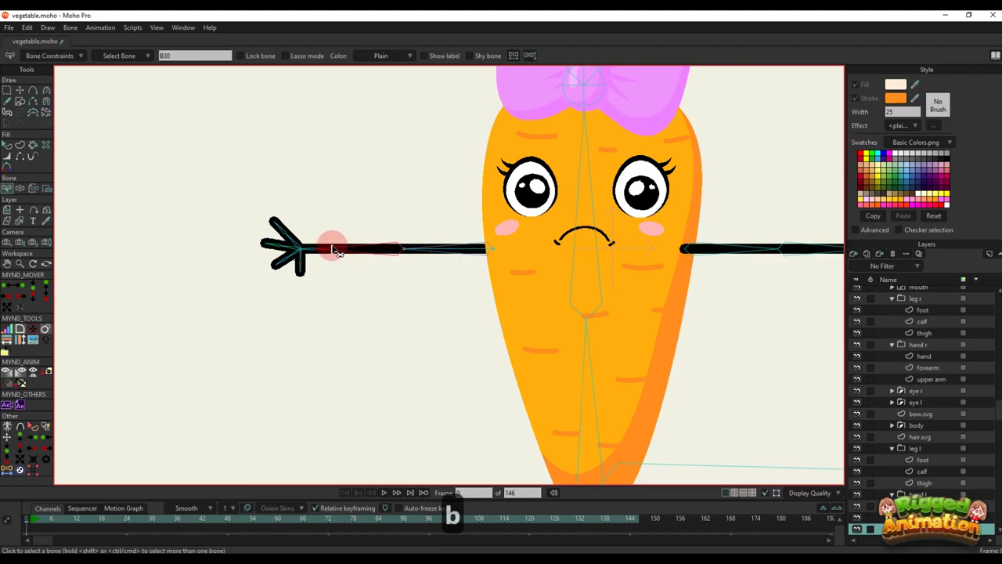
pyautogui.scroll(3, 360, 251)
pyautogui.press('i')
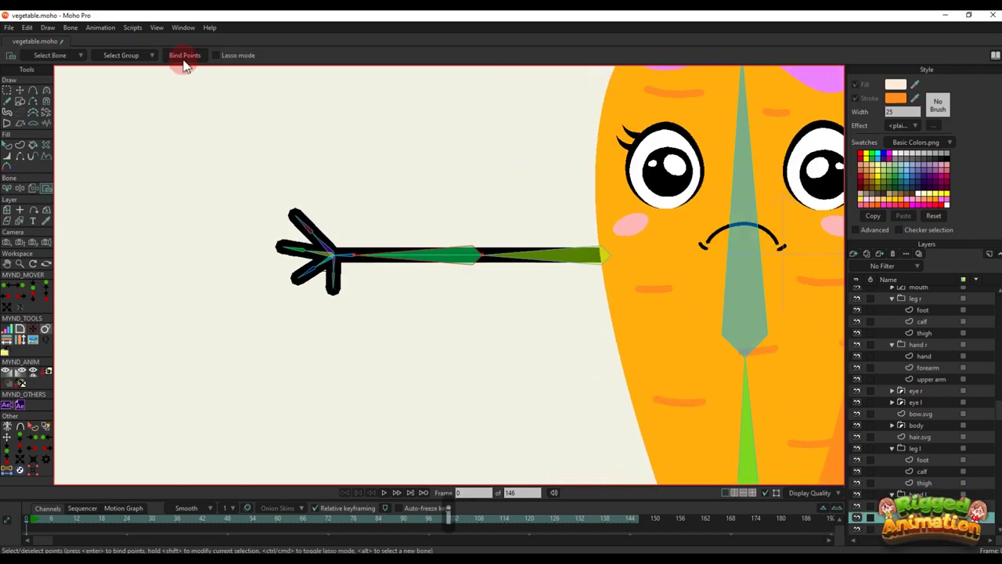
# Bind the wrist and palm points of hand l's hand layer to the short palm bone
pyautogui.press('b')
pyautogui.scroll(3, 332, 230)
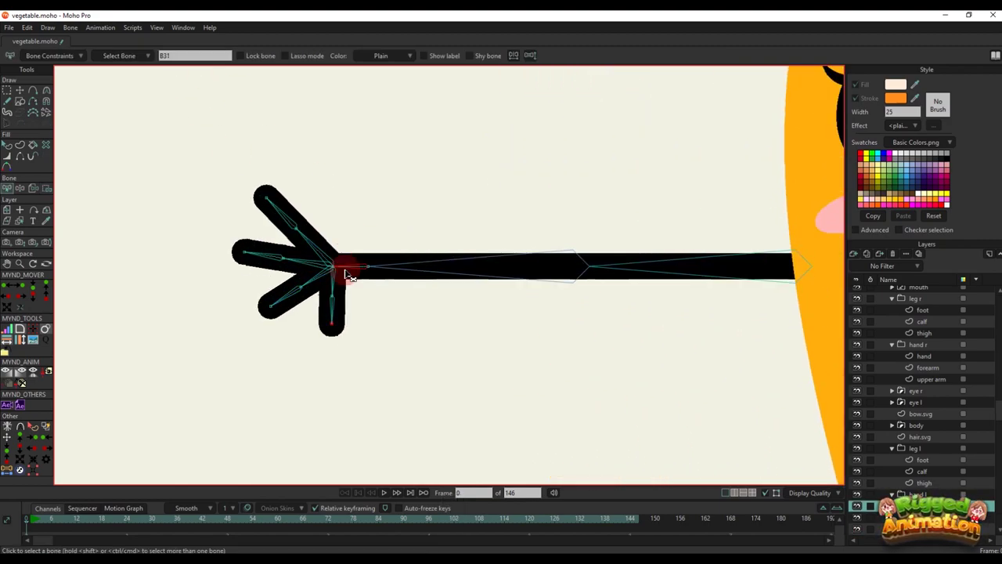
pyautogui.scroll(3, 361, 251)
pyautogui.press('i')
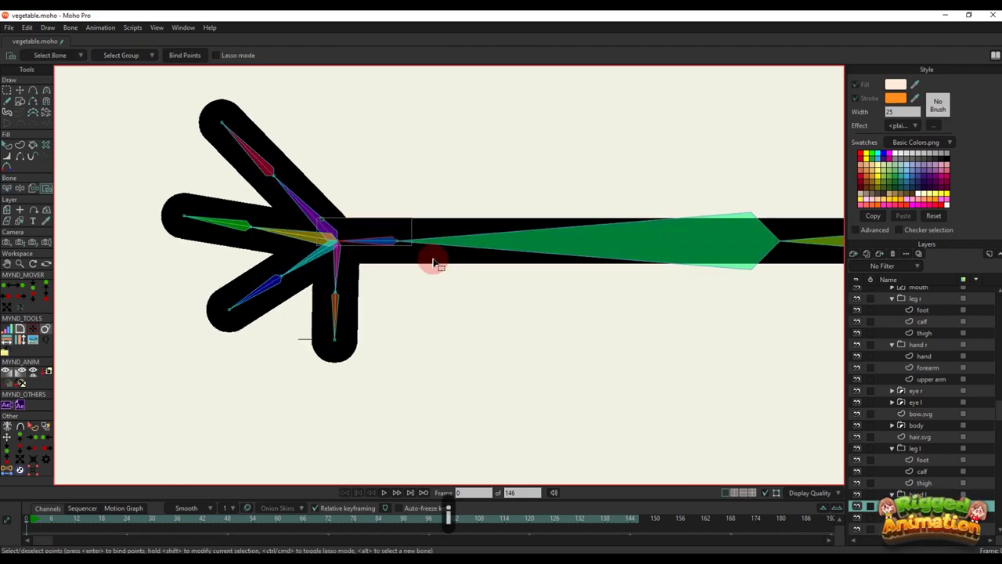
pyautogui.click(179, 57)
# Bind the middle joint point of hand l's uppermost finger to that finger's base bone
pyautogui.press('b')
pyautogui.click(295, 202)
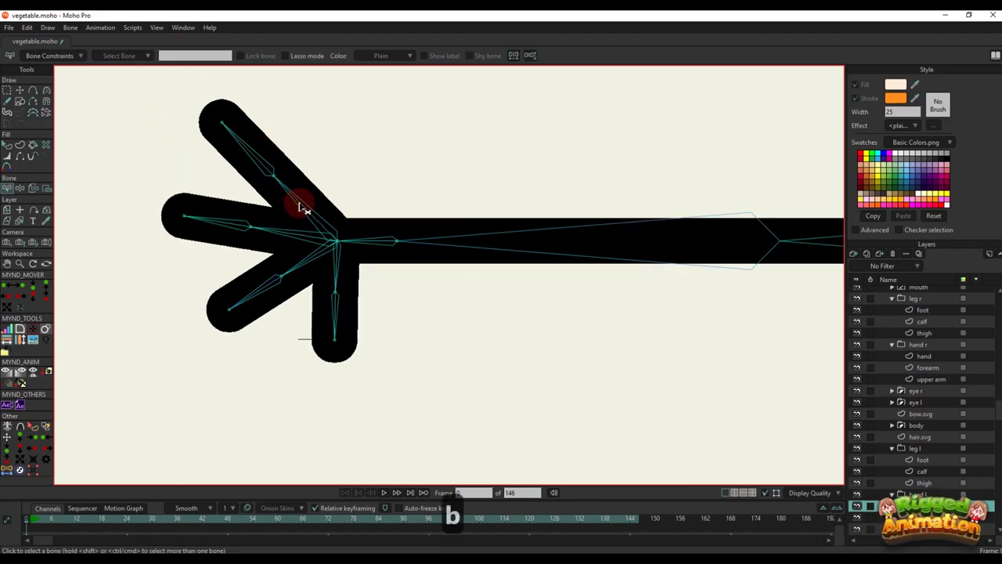
pyautogui.moveTo(299, 201); pyautogui.dragTo(324, 228)
pyautogui.press('i')
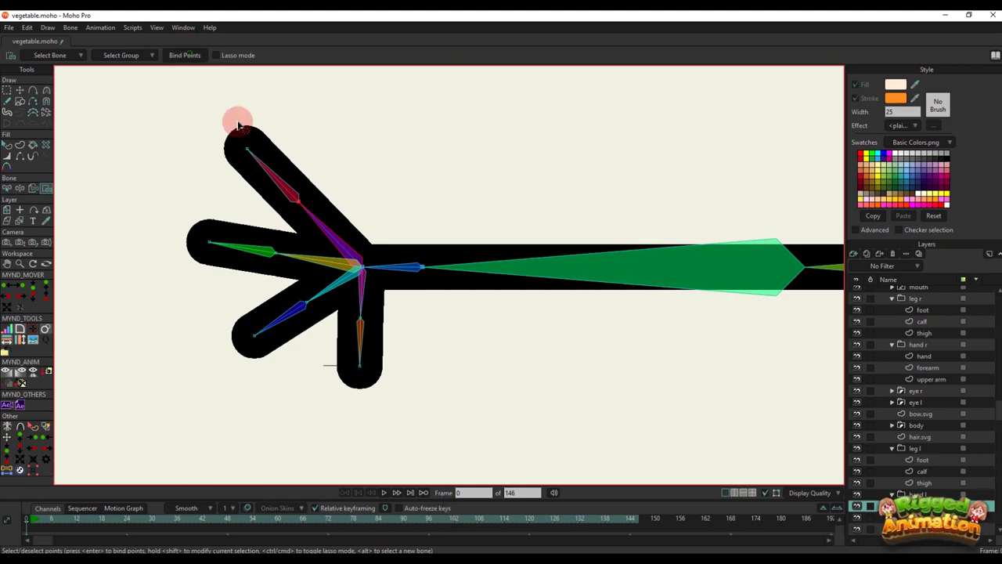
# Bind the tip point of hand l's uppermost finger to that finger's end bone
pyautogui.press('b')
pyautogui.click(267, 172)
pyautogui.press('i')
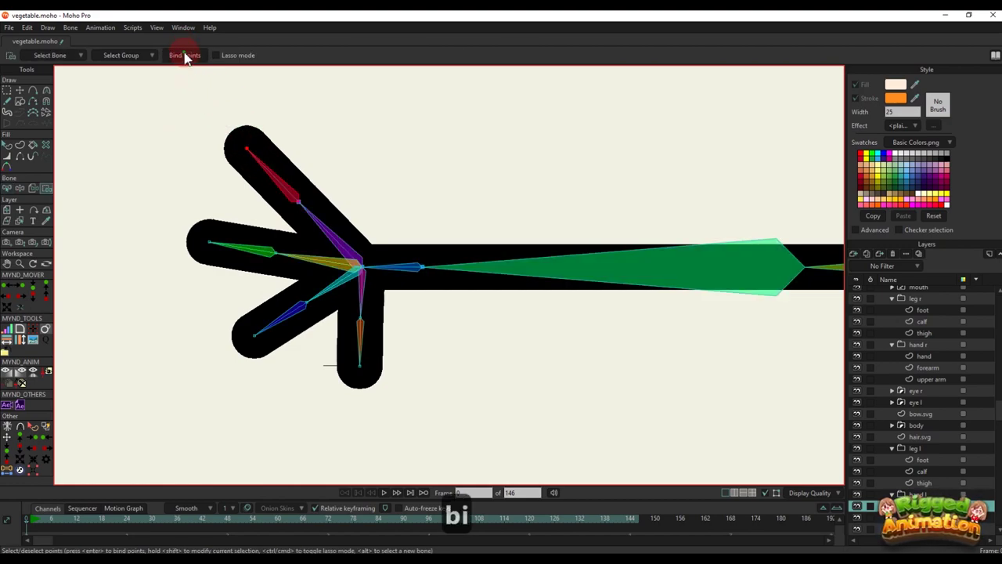
# Bind the second finger's middle joint point to its base bone and its tip point to its end bone
pyautogui.click(184, 57)
pyautogui.press('b')
pyautogui.click(314, 260)
pyautogui.moveTo(308, 260); pyautogui.dragTo(343, 233)
pyautogui.press('i')
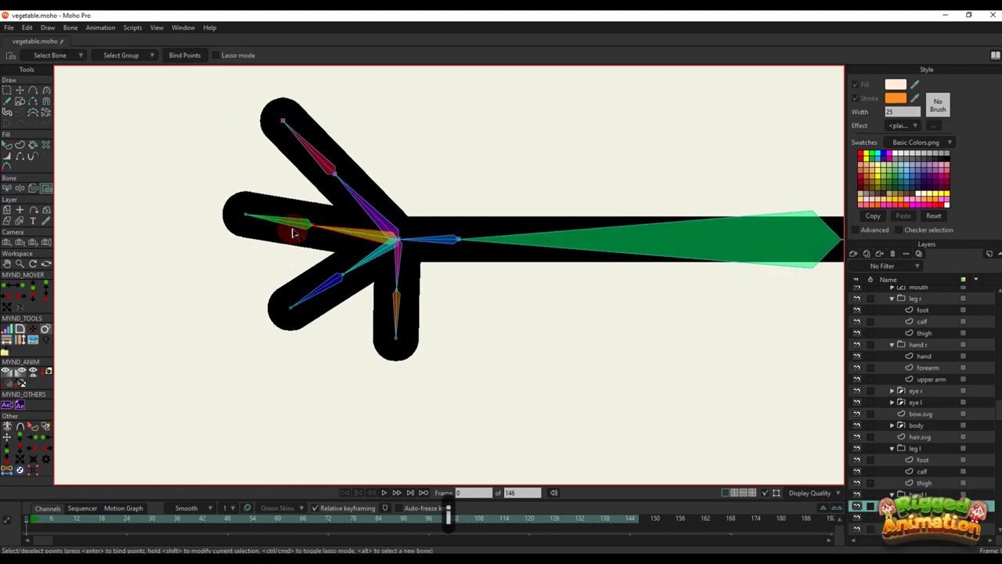
pyautogui.press('b')
pyautogui.click(288, 225)
pyautogui.press('i')
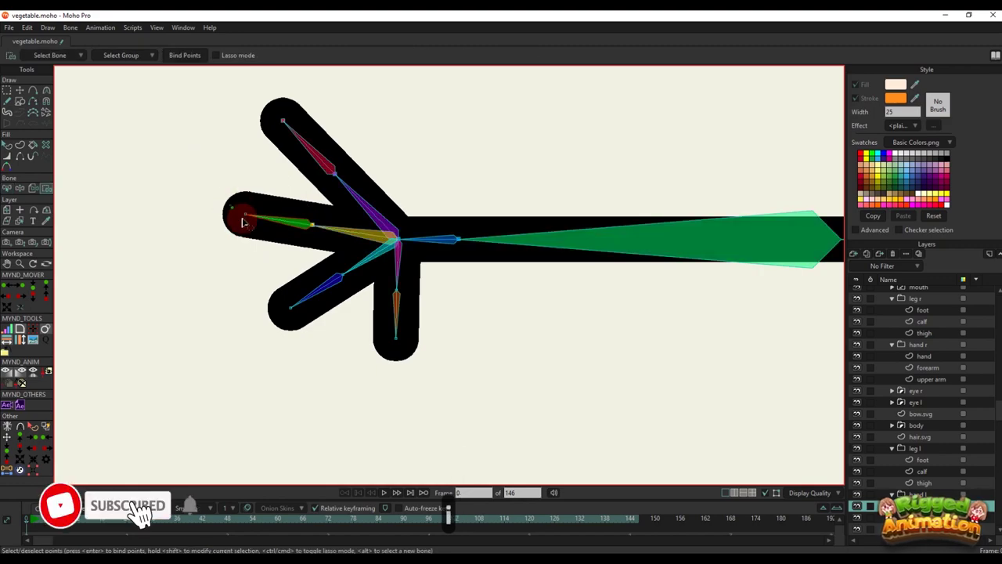
pyautogui.click(190, 57)
# Bind the third finger's middle joint point to its base bone and its tip point to its end bone
pyautogui.moveTo(341, 229); pyautogui.dragTo(339, 206)
pyautogui.press('b')
pyautogui.click(369, 240)
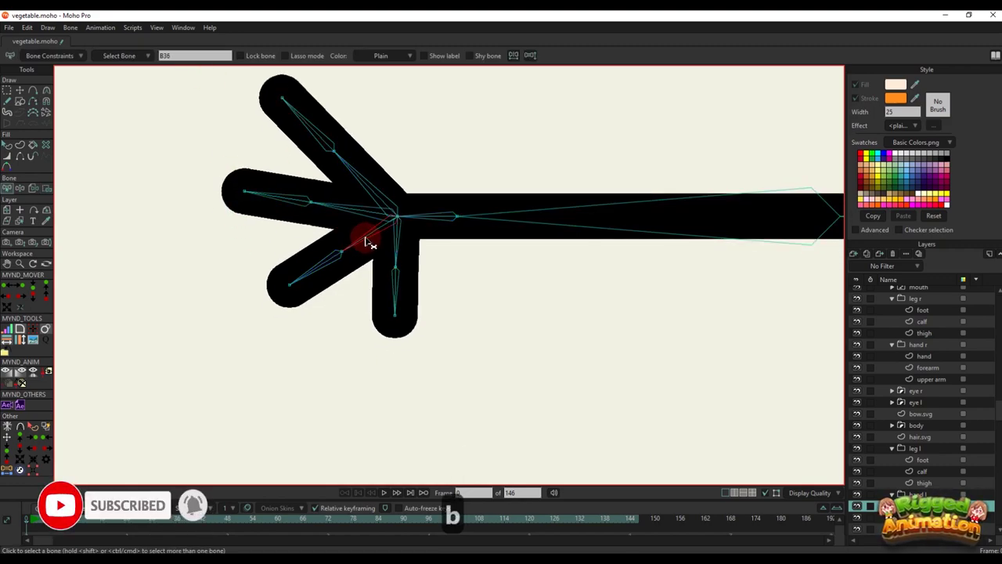
pyautogui.press('i')
pyautogui.click(347, 273)
pyautogui.press('b')
pyautogui.click(288, 241)
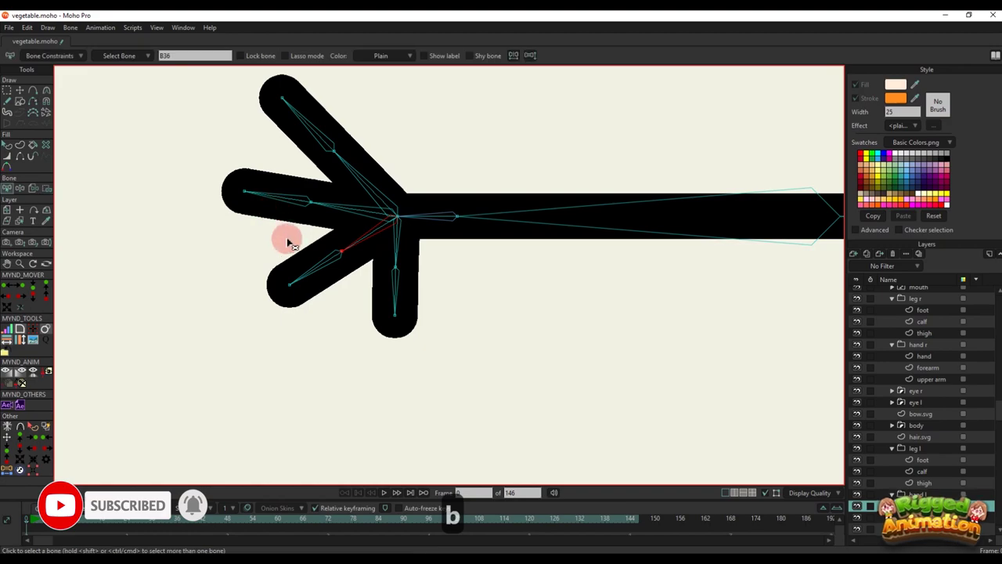
pyautogui.press('i')
pyautogui.click(244, 205)
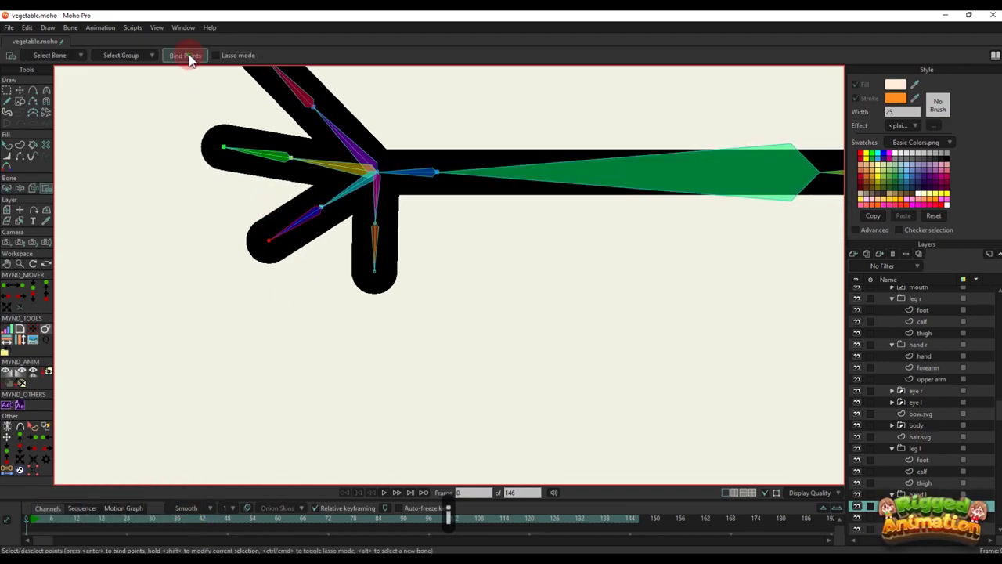
# Bind the downward-pointing finger's middle joint point to its base bone and its tip point to its end bone
pyautogui.press('b')
pyautogui.click(377, 202)
pyautogui.press('i')
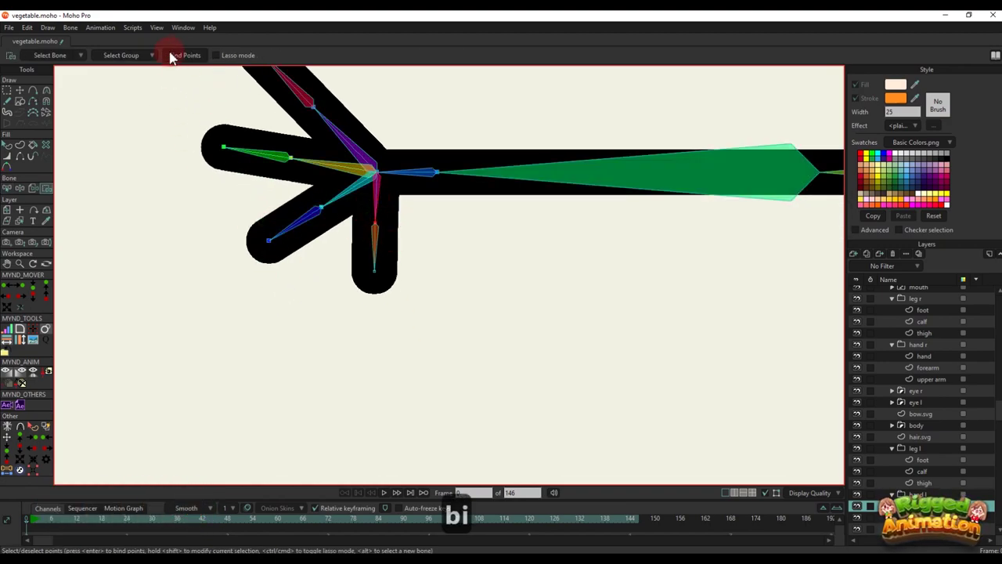
pyautogui.click(172, 56)
pyautogui.press('b')
pyautogui.click(380, 268)
pyautogui.scroll(-2, 382, 272)
pyautogui.press('i')
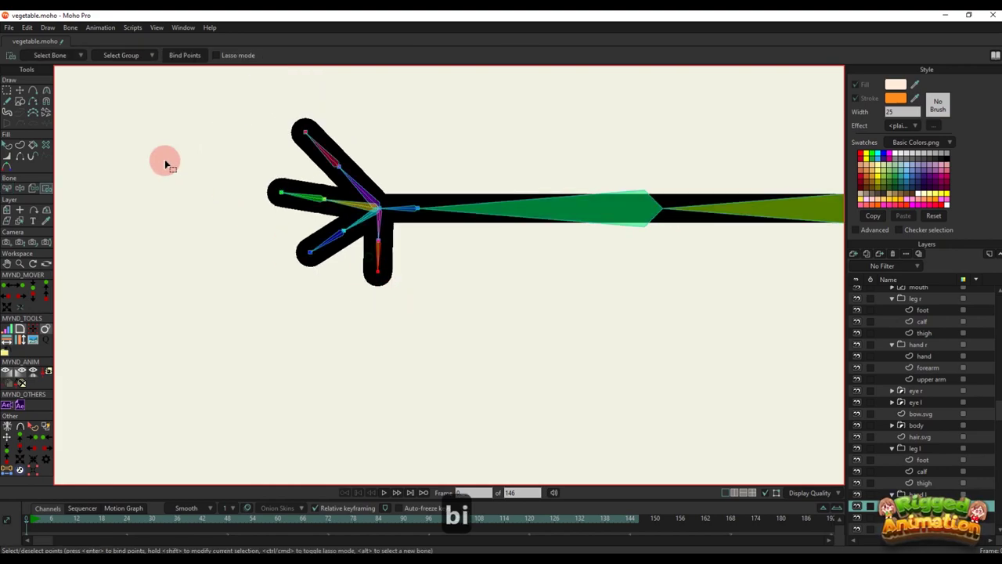
pyautogui.scroll(-5, 528, 268)
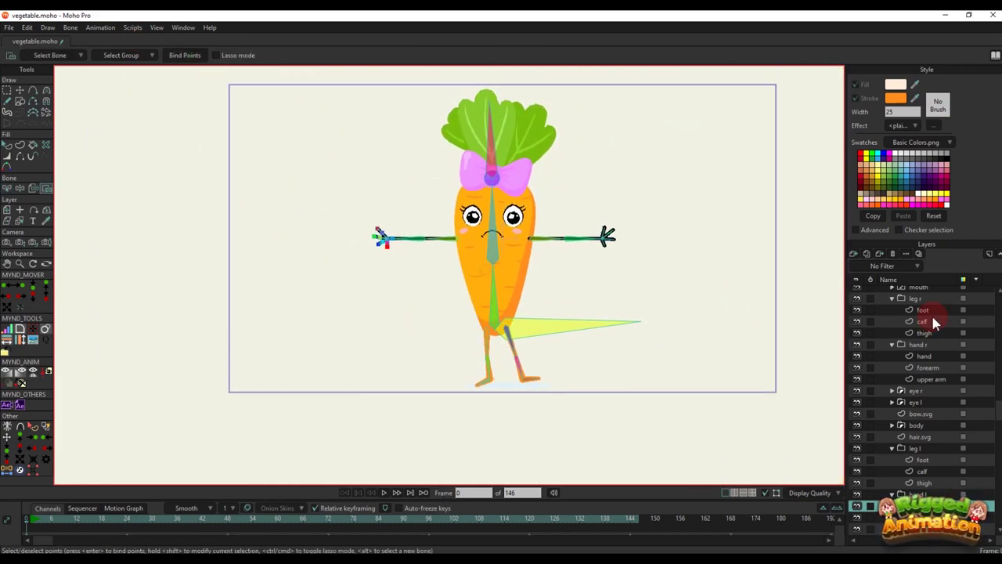
# On the Carrot layer at frame 10, rotate hand l's upper arm and forearm bones to bend the elbow and raise the hand
pyautogui.scroll(1, 931, 313)
pyautogui.click(918, 293)
pyautogui.click(69, 520)
pyautogui.scroll(5, 415, 240)
pyautogui.press('t')
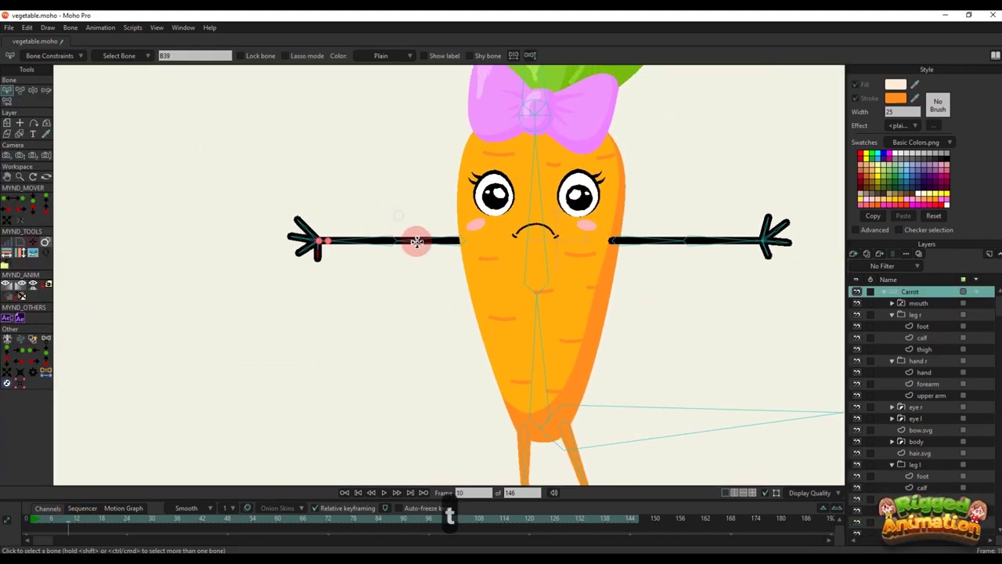
pyautogui.moveTo(416, 238); pyautogui.dragTo(417, 215)
pyautogui.moveTo(376, 193); pyautogui.dragTo(414, 201)
pyautogui.moveTo(415, 261); pyautogui.dragTo(394, 322)
pyautogui.scroll(5, 366, 283)
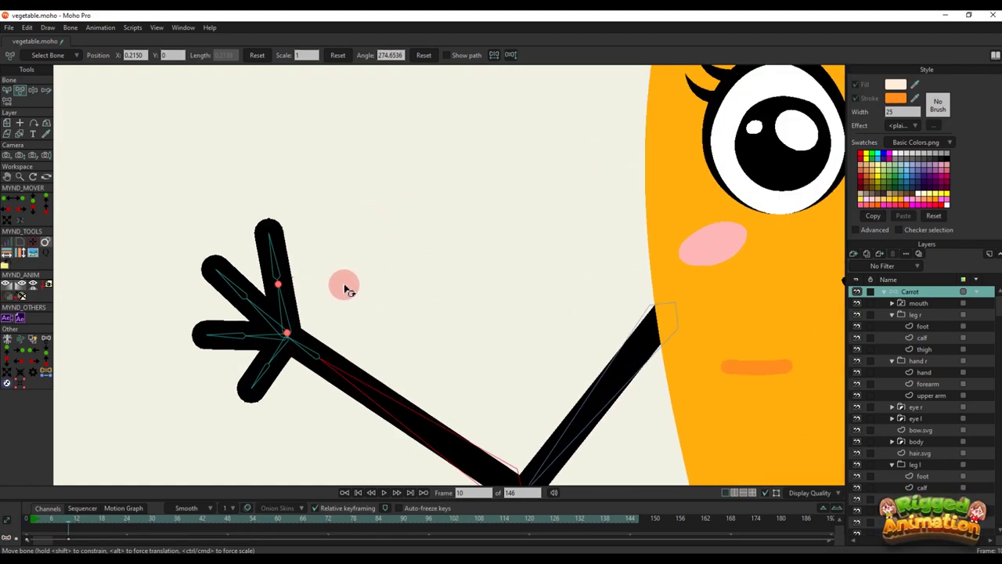
# Rotate hand l's forearm, palm and finger bones at frame 10 to test how the bound hand deforms
pyautogui.scroll(-1, 345, 287)
pyautogui.scroll(1, 306, 327)
pyautogui.scroll(-5, 308, 330)
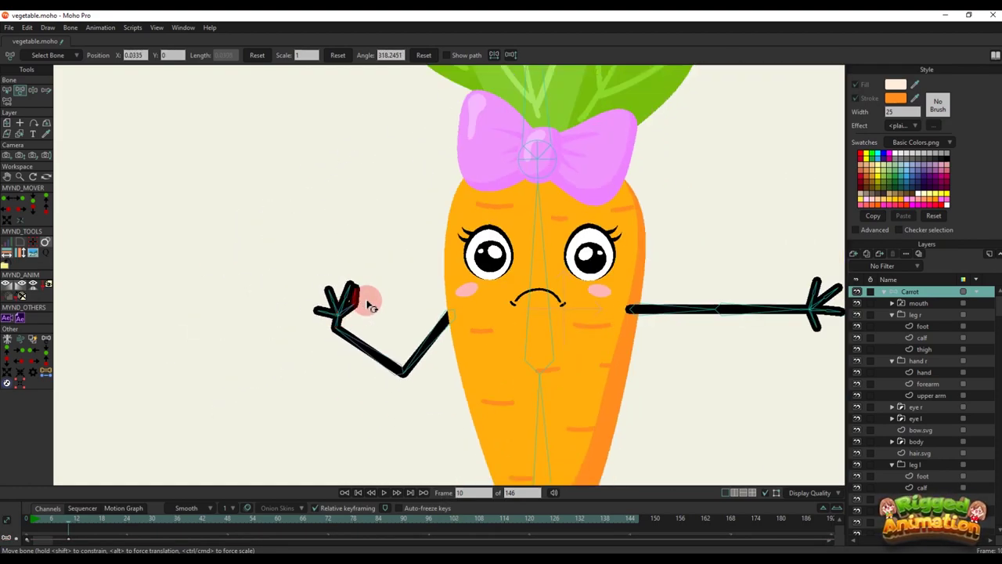
pyautogui.scroll(3, 347, 297)
pyautogui.moveTo(343, 300)
pyautogui.mouseDown()
pyautogui.moveTo(329, 308)
pyautogui.moveTo(317, 288)
pyautogui.moveTo(344, 299)
pyautogui.moveTo(330, 335)
pyautogui.moveTo(317, 339)
pyautogui.moveTo(374, 311)
pyautogui.moveTo(335, 287)
pyautogui.moveTo(384, 284)
pyautogui.moveTo(354, 302)
pyautogui.moveTo(362, 253)
pyautogui.moveTo(359, 290)
pyautogui.moveTo(397, 258)
pyautogui.moveTo(333, 296)
pyautogui.mouseUp()
pyautogui.scroll(-2, 341, 327)
pyautogui.scroll(1, 339, 326)
pyautogui.scroll(-4, 337, 340)
pyautogui.scroll(3, 374, 311)
pyautogui.scroll(-3, 354, 301)
pyautogui.scroll(3, 347, 280)
pyautogui.scroll(-1, 397, 258)
pyautogui.scroll(-2, 384, 255)
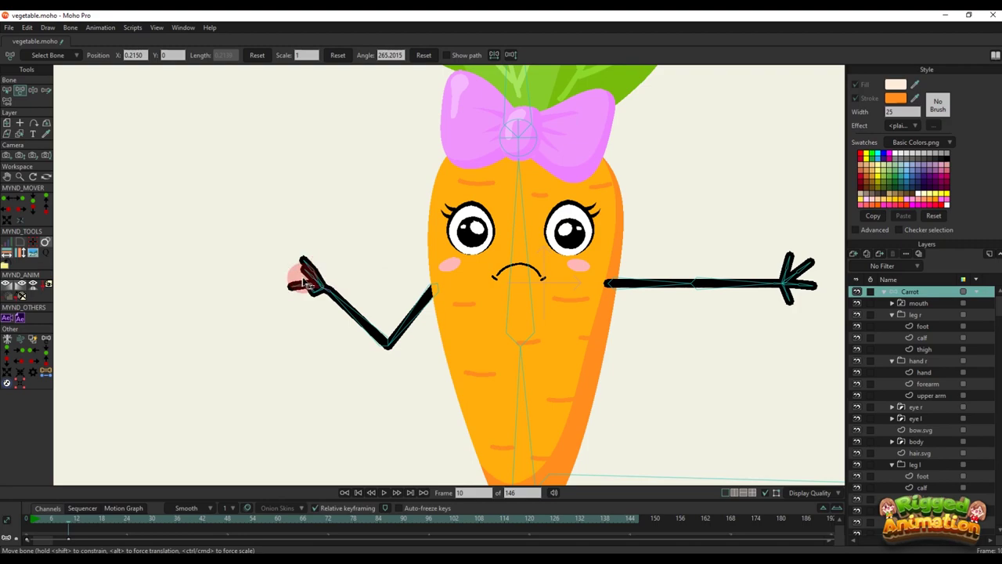
pyautogui.scroll(1, 312, 268)
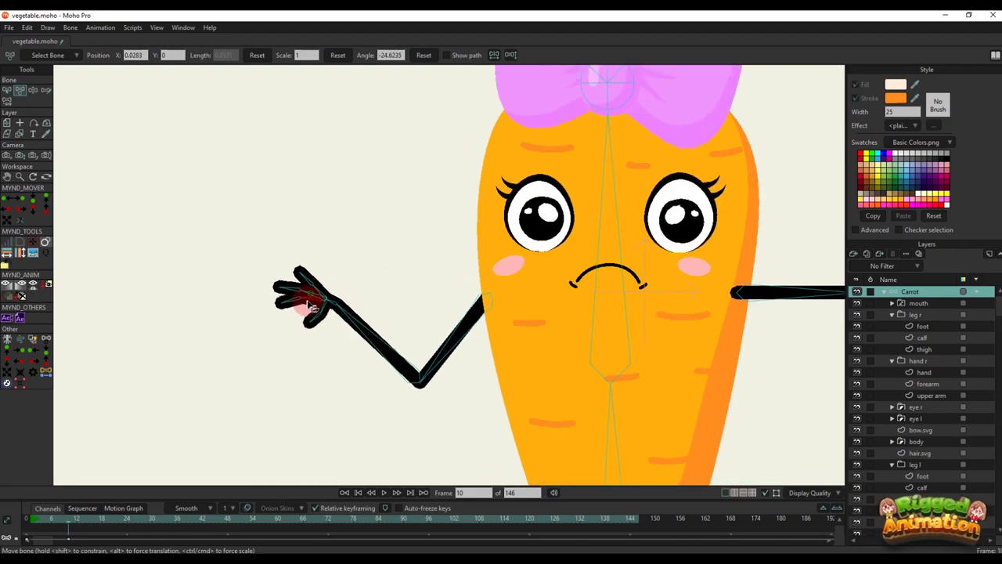
pyautogui.scroll(-2, 316, 290)
# Rotate hand r's finger bones at frame 10 to curl the fingers into the palm
pyautogui.click(510, 264)
pyautogui.scroll(3, 509, 264)
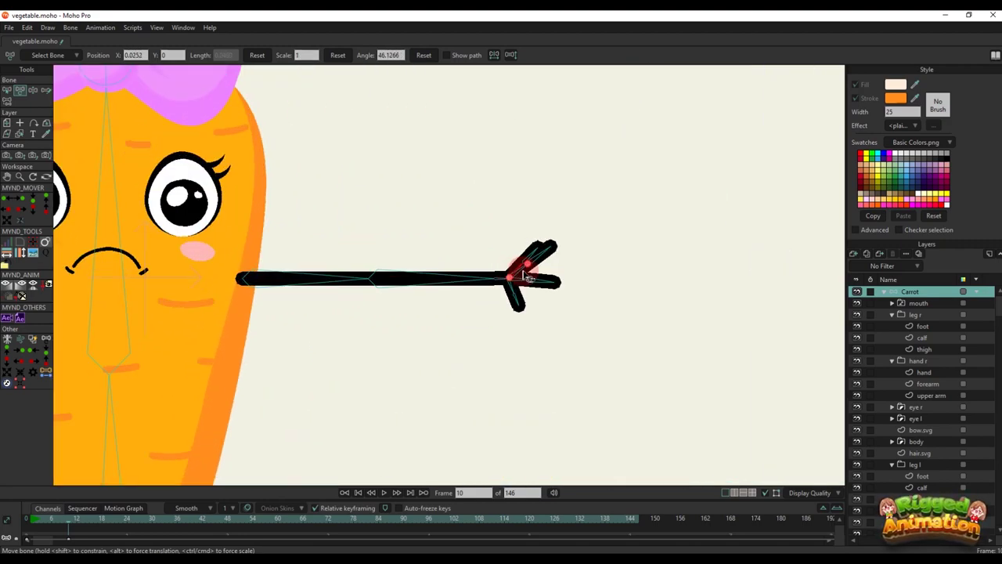
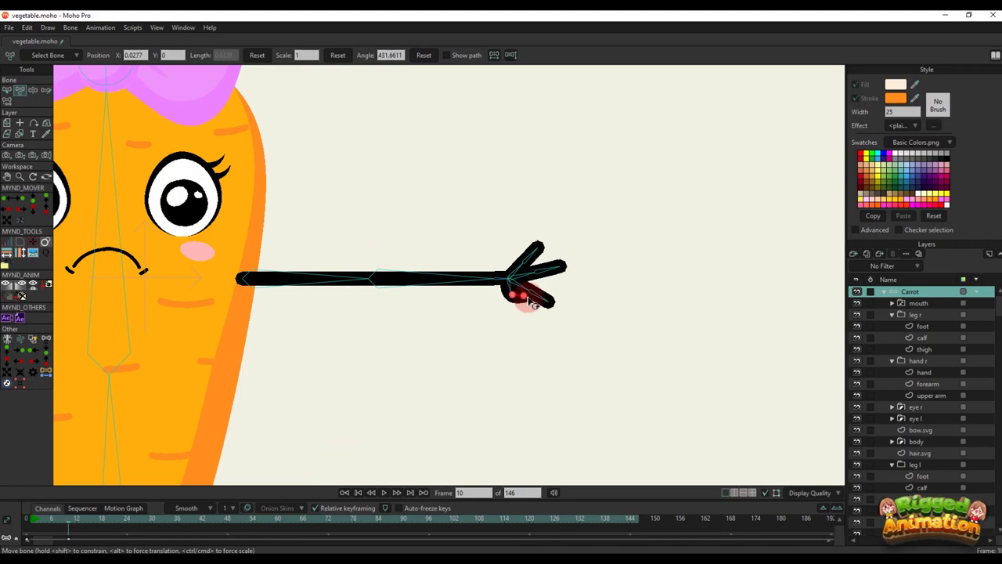
pyautogui.moveTo(519, 304); pyautogui.dragTo(535, 266)
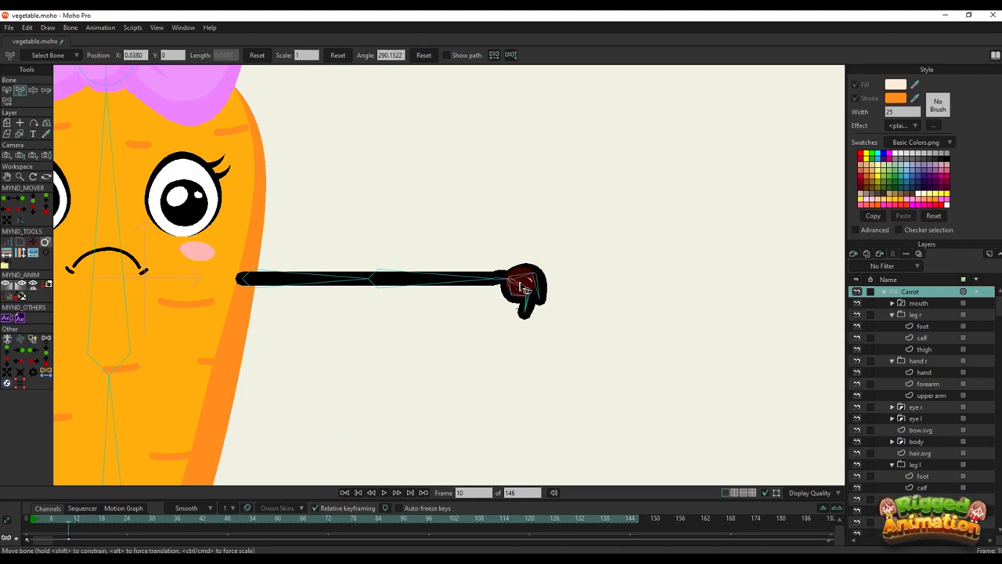
# Rotate hand r's upper arm and forearm bones so the arm hangs down beside the body
pyautogui.moveTo(455, 287); pyautogui.dragTo(418, 345)
pyautogui.scroll(-5, 528, 298)
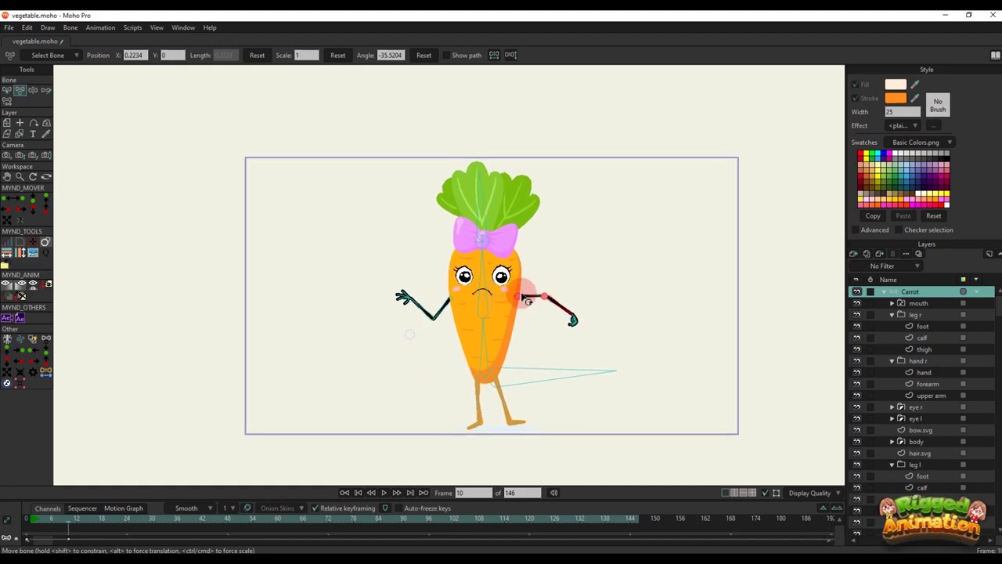
pyautogui.scroll(2, 519, 295)
pyautogui.moveTo(537, 274); pyautogui.dragTo(534, 297)
pyautogui.moveTo(536, 337); pyautogui.dragTo(540, 345)
# Adjust hand r's palm and finger bones so the lowered hand has a relaxed pose
pyautogui.scroll(5, 542, 347)
pyautogui.click(538, 377)
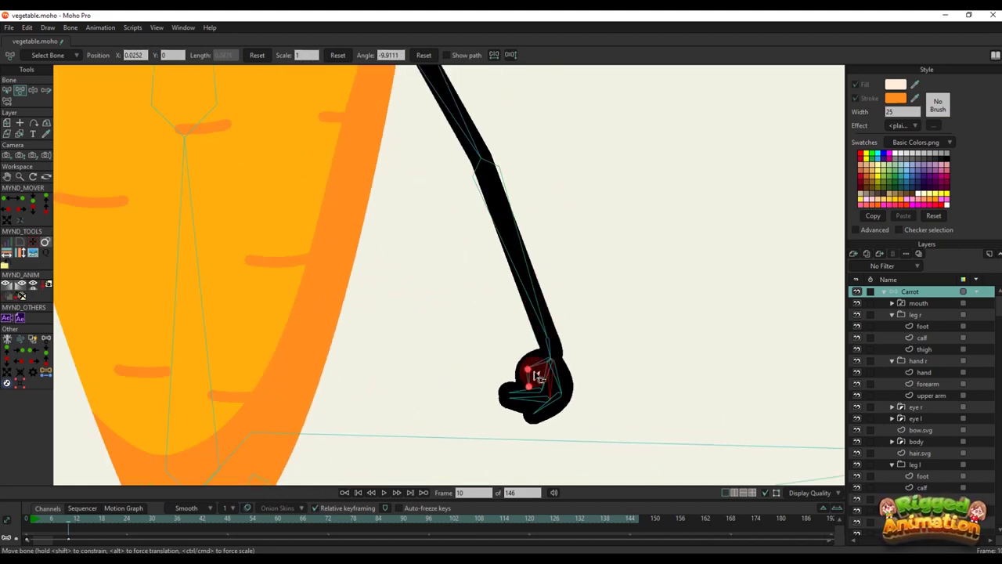
pyautogui.moveTo(542, 381); pyautogui.dragTo(548, 425)
pyautogui.moveTo(558, 384); pyautogui.dragTo(561, 383)
pyautogui.moveTo(528, 373); pyautogui.dragTo(542, 387)
pyautogui.moveTo(546, 353); pyautogui.dragTo(557, 350)
# Refine hand r's arm pose and lower hand l's upper arm and forearm bones beside the body
pyautogui.scroll(-3, 556, 351)
pyautogui.moveTo(534, 300); pyautogui.dragTo(526, 301)
pyautogui.moveTo(495, 212); pyautogui.dragTo(484, 219)
pyautogui.scroll(-3, 470, 242)
pyautogui.scroll(2, 313, 220)
pyautogui.moveTo(344, 219); pyautogui.dragTo(363, 232)
pyautogui.moveTo(323, 274); pyautogui.dragTo(362, 374)
# Tilt the upper torso bone toward hand l at frame 10 to test the body, bow and hair bindings
pyautogui.scroll(-5, 415, 332)
pyautogui.moveTo(426, 281)
pyautogui.mouseDown()
pyautogui.moveTo(448, 299)
pyautogui.moveTo(415, 270)
pyautogui.moveTo(468, 276)
pyautogui.moveTo(403, 282)
pyautogui.moveTo(462, 274)
pyautogui.moveTo(429, 275)
pyautogui.mouseUp()
pyautogui.scroll(2, 407, 237)
pyautogui.scroll(2, 407, 237)
# Bind the stray hair.svg points behind the bow to the bow's bone B4 at frame 0
pyautogui.keyDown('alt'); pyautogui.rightClick(444, 239); pyautogui.keyUp('alt')
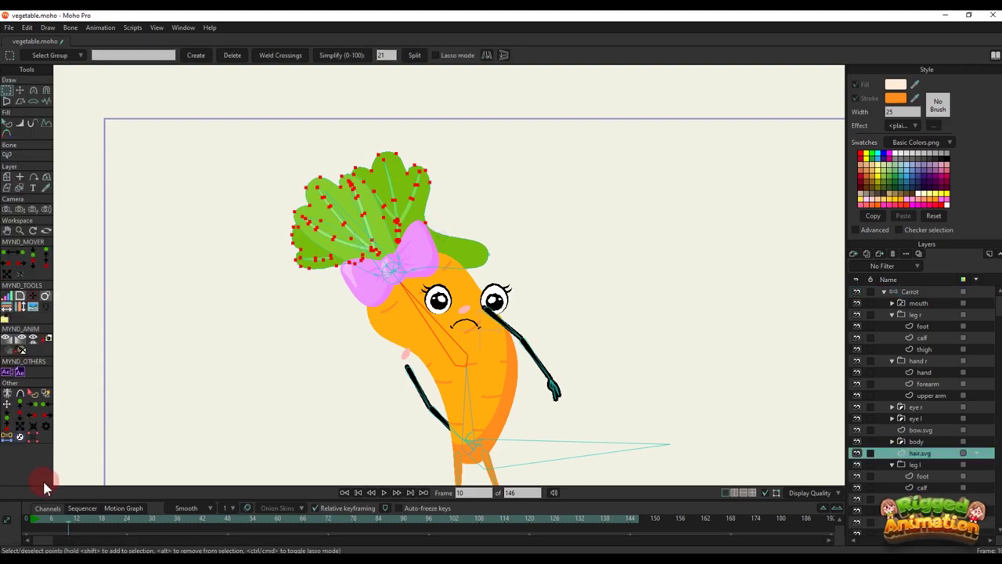
pyautogui.moveTo(109, 500); pyautogui.dragTo(79, 458)
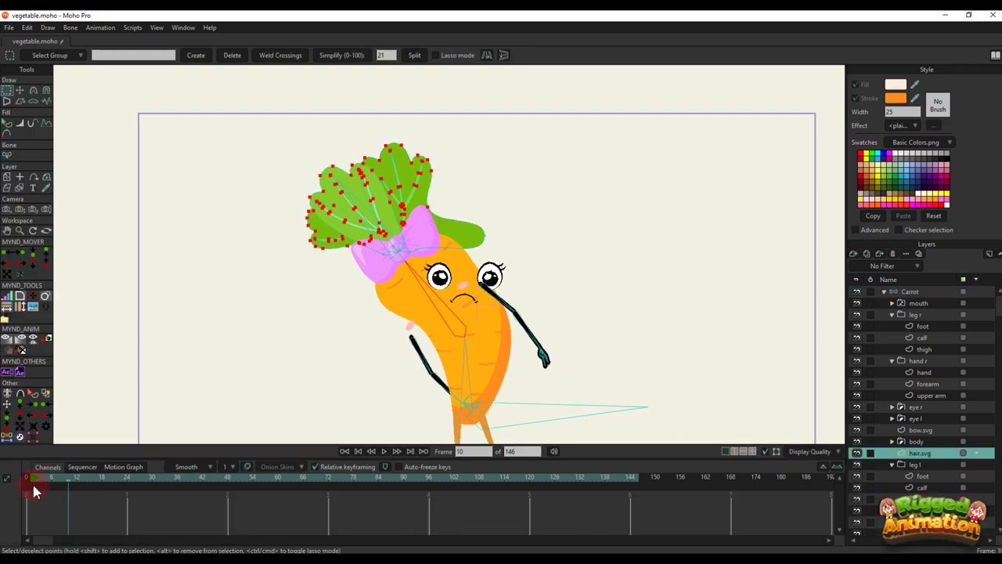
pyautogui.click(29, 479)
pyautogui.scroll(2, 468, 259)
pyautogui.press('b')
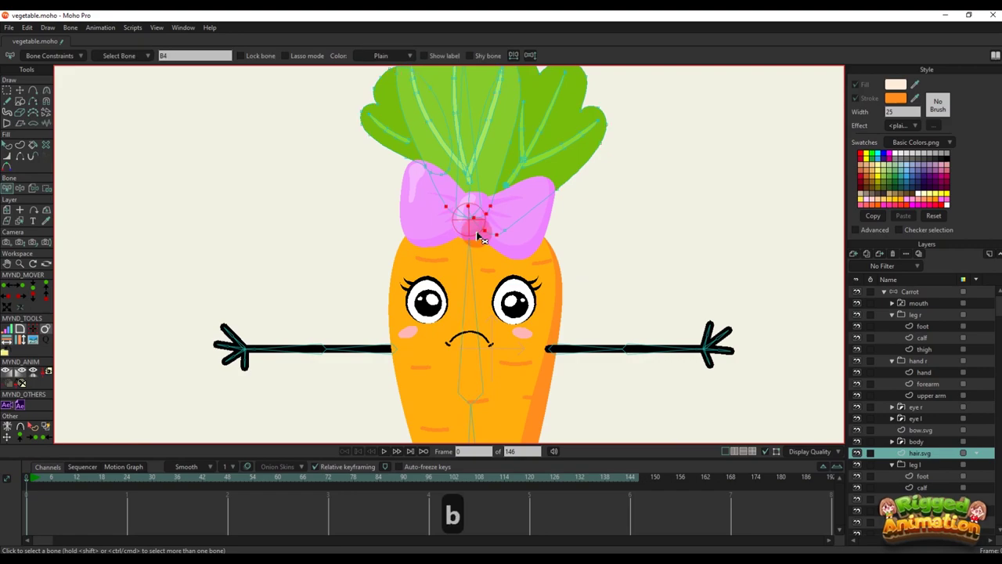
pyautogui.press('i')
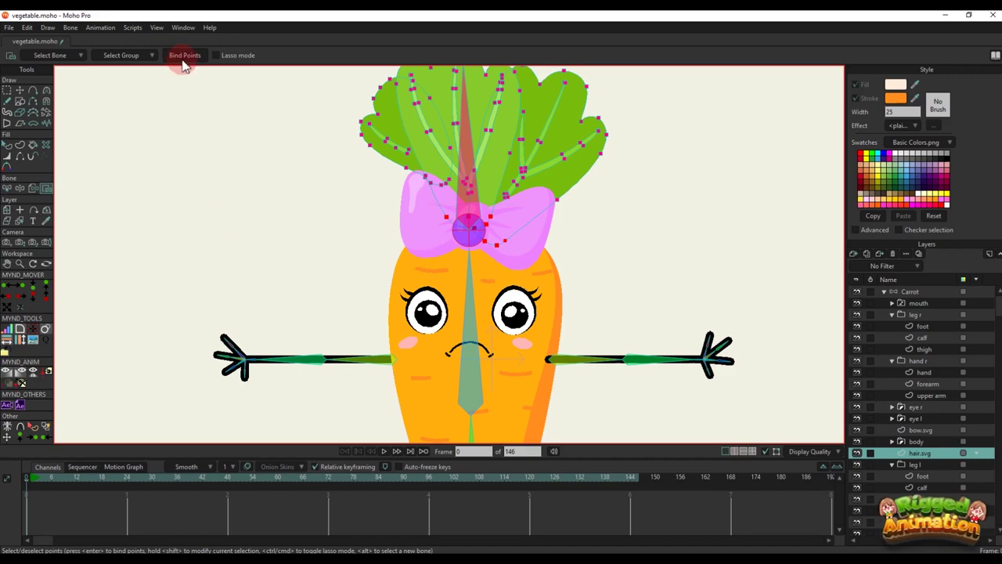
# On the Carrot layer at frame 10, check the hair on the tilted body and rotate the torso bone back upright
pyautogui.click(908, 291)
pyautogui.scroll(-2, 534, 260)
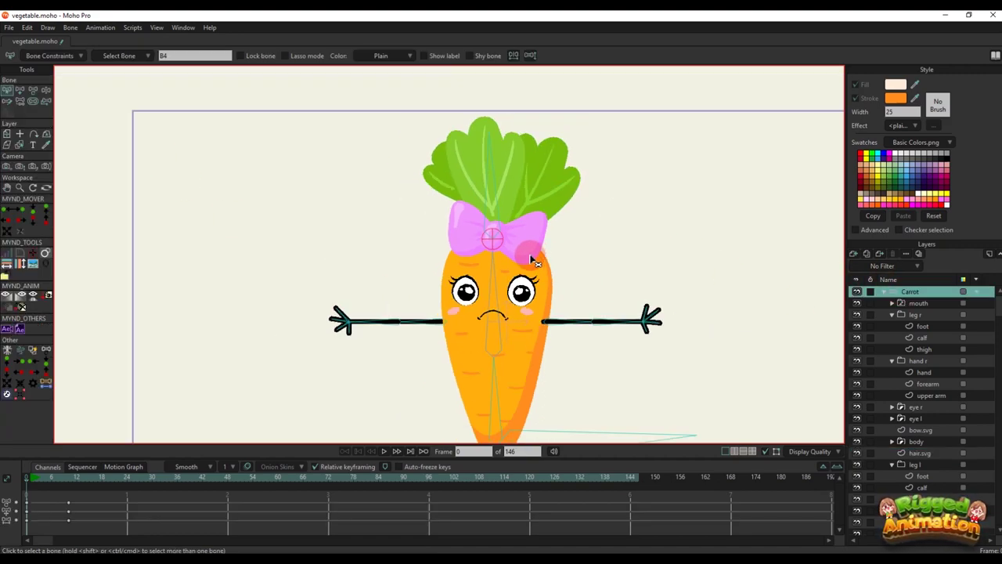
pyautogui.moveTo(37, 484); pyautogui.dragTo(68, 485)
pyautogui.moveTo(222, 405); pyautogui.dragTo(224, 370)
pyautogui.press('t')
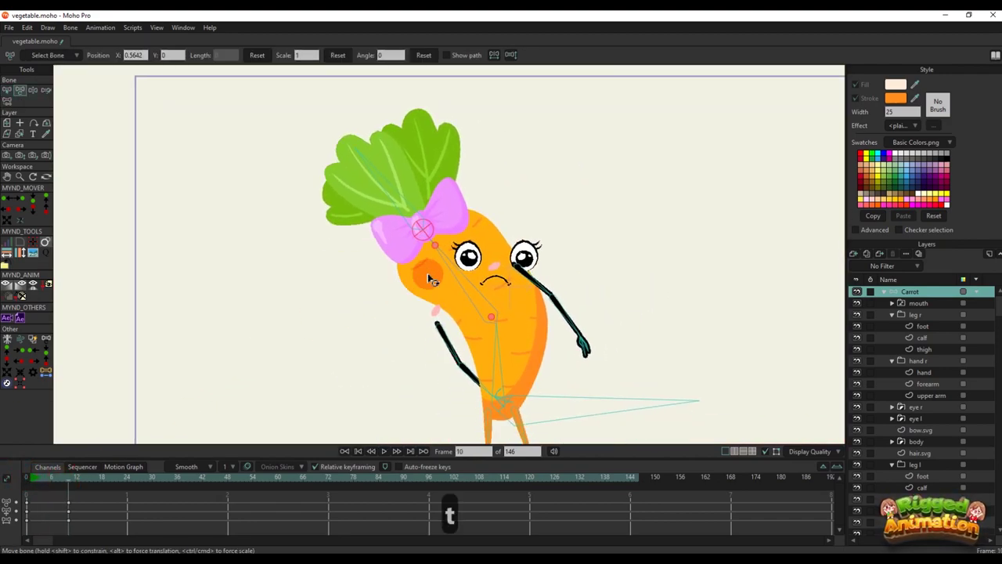
pyautogui.moveTo(450, 274); pyautogui.dragTo(468, 327)
# Examine which points of the body's Layer 2 are bound to the lower torso bone B2 at frame 0
pyautogui.keyDown('alt'); pyautogui.rightClick(473, 340); pyautogui.keyUp('alt')
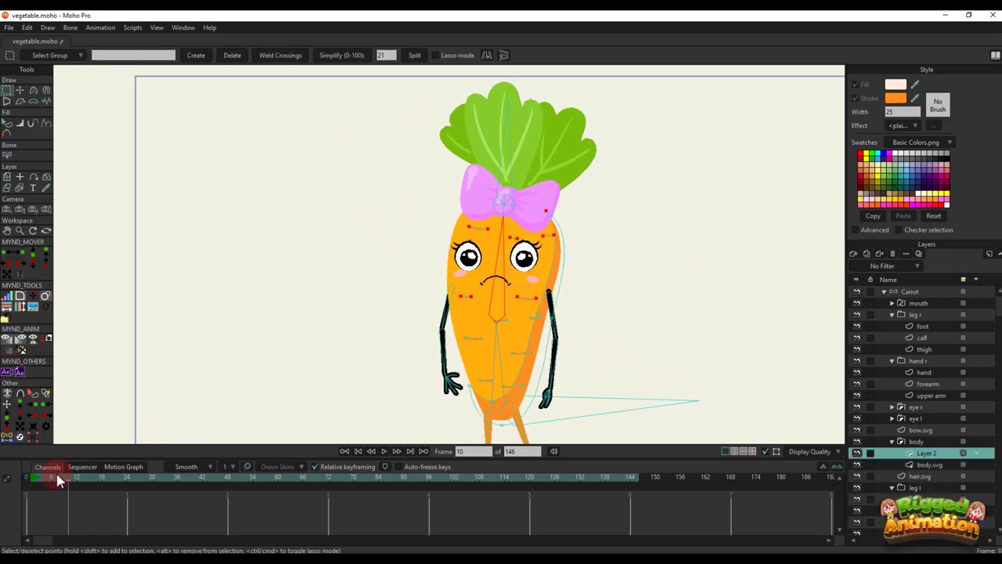
pyautogui.moveTo(59, 479); pyautogui.dragTo(3, 478)
pyautogui.press('b')
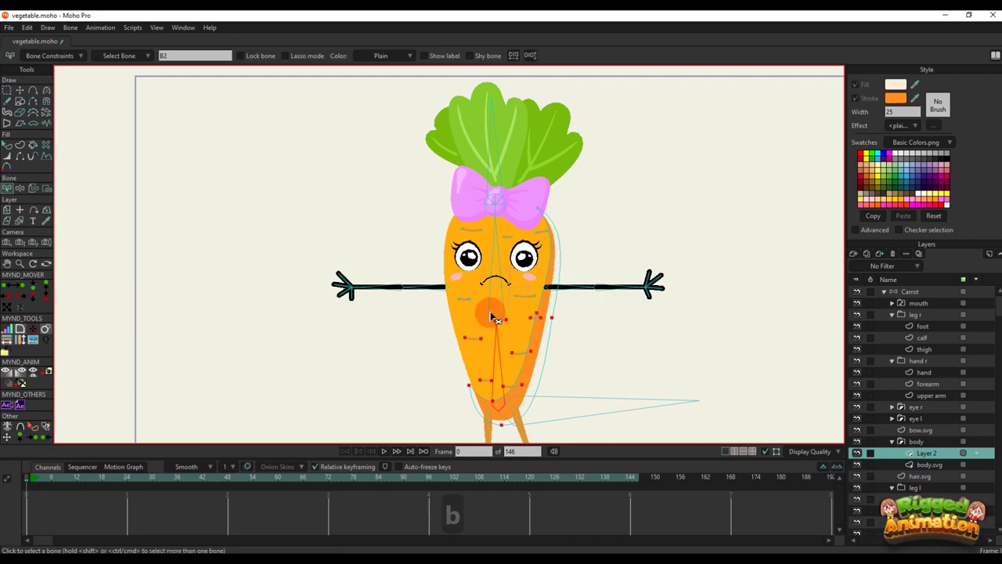
# Enable angle constraints on the Carrot layer's upper torso bone B3, with a minimum of -30 and a maximum of 30 degrees
pyautogui.click(904, 293)
pyautogui.scroll(-2, 527, 308)
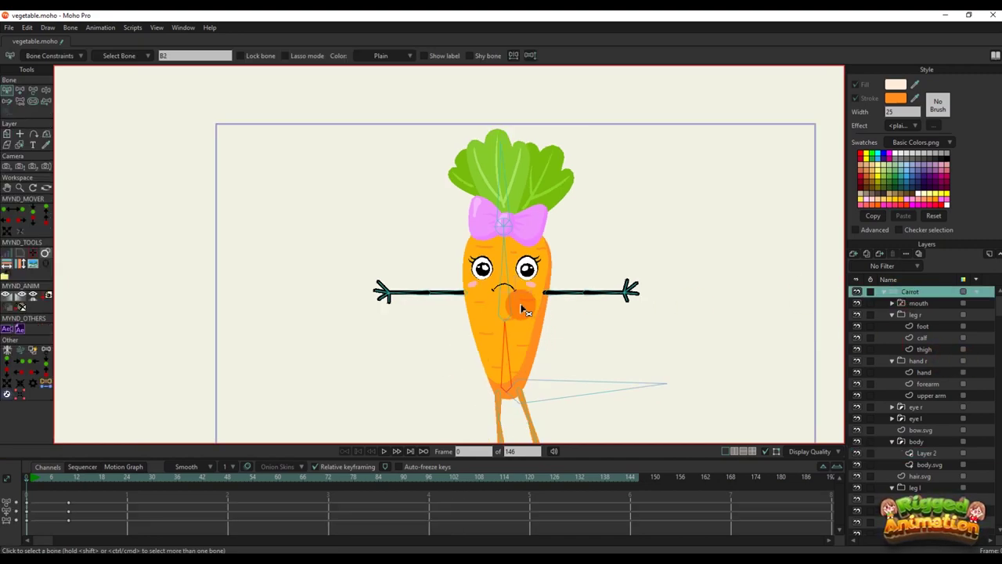
pyautogui.press('b')
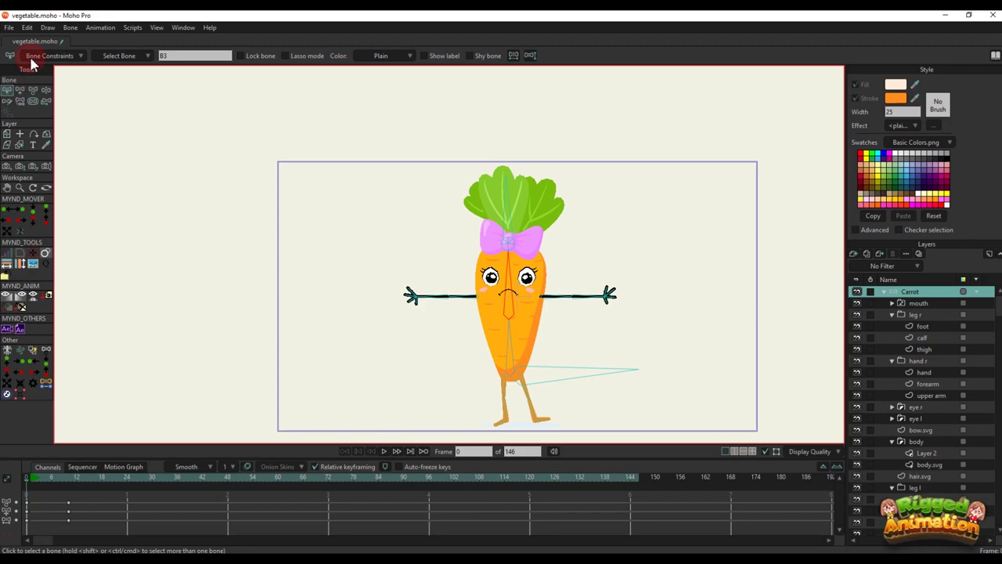
pyautogui.click(31, 59)
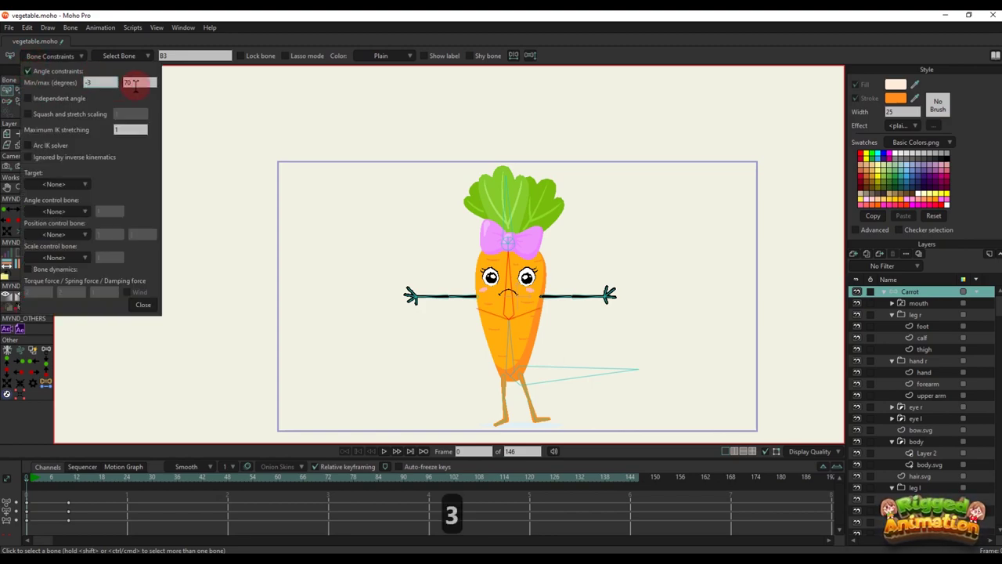
pyautogui.click(143, 304)
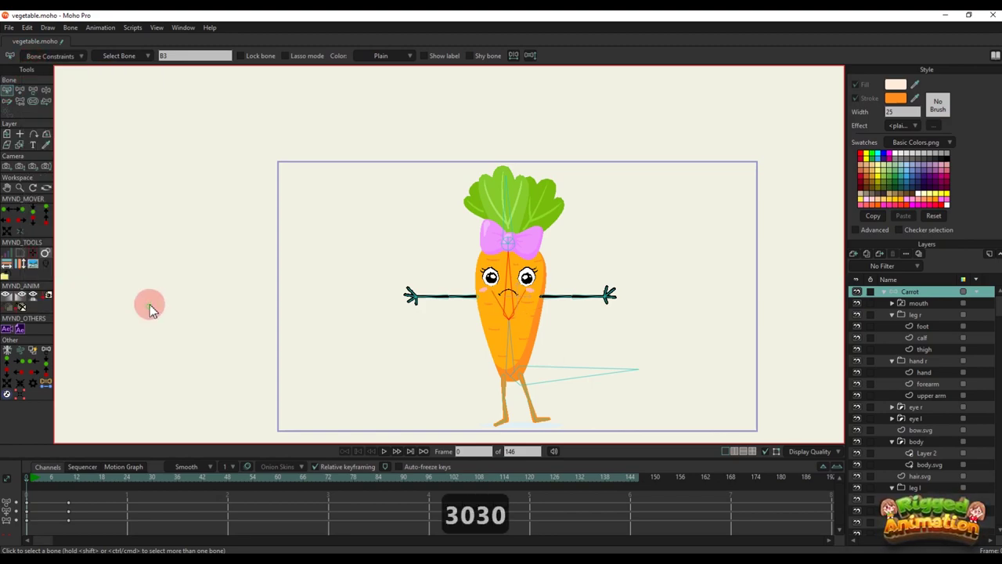
# Create a new action named B3 for the upper torso bone
pyautogui.hotkey('ctrl', 'k')
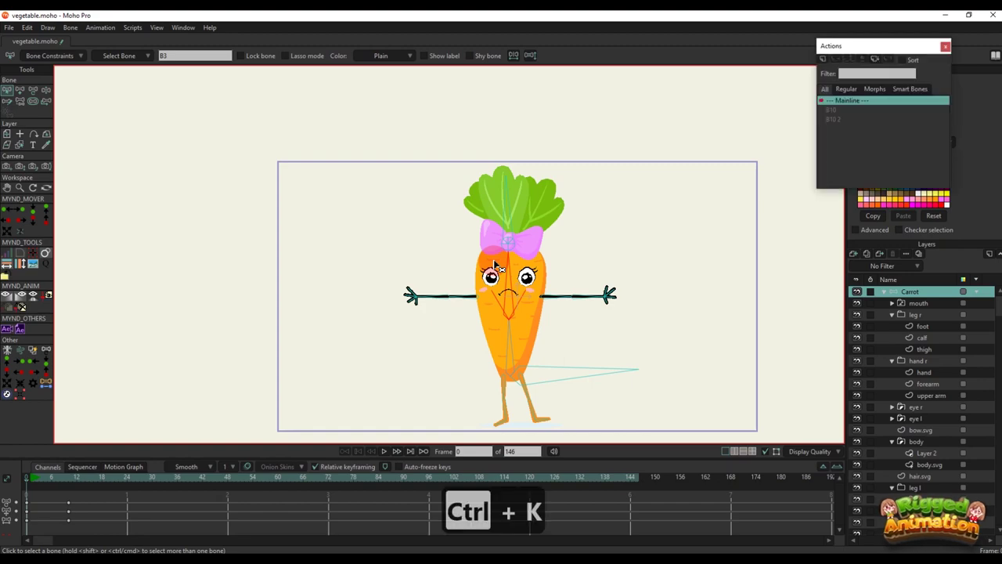
pyautogui.click(823, 60)
pyautogui.click(507, 323)
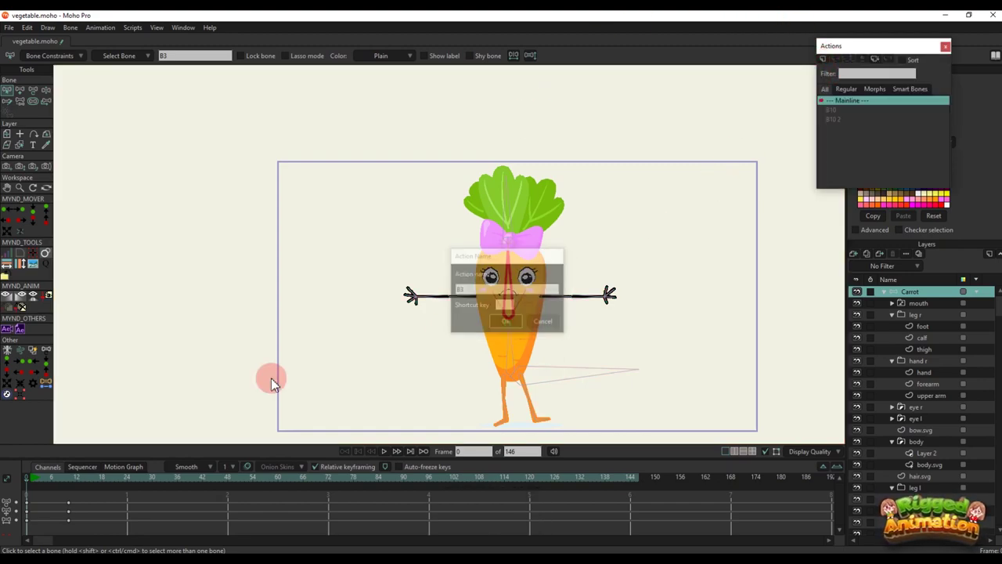
# Rotate the upper torso bone toward hand l to its 30-degree limit at frame 24 of action B3
pyautogui.scroll(3, 453, 239)
pyautogui.press('t')
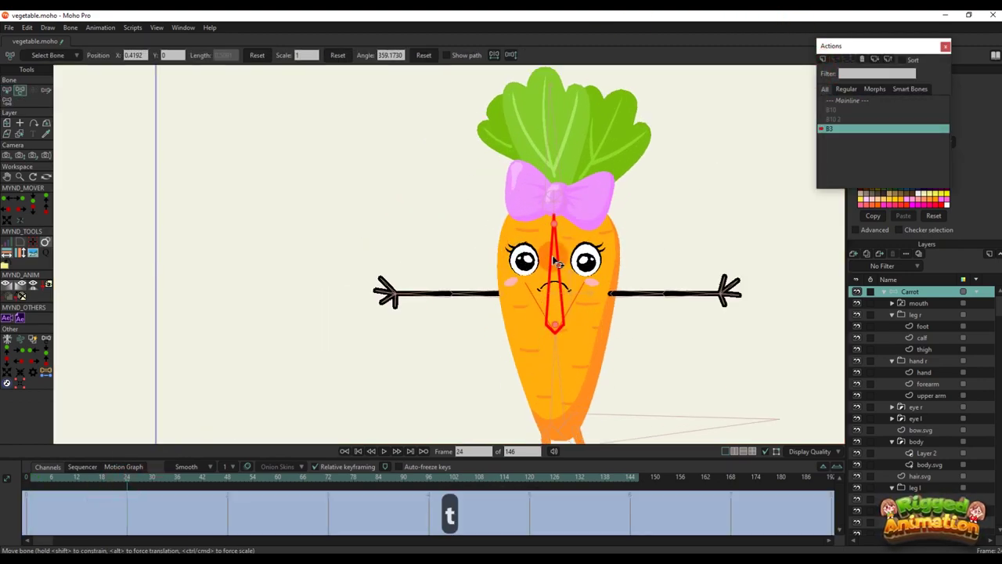
pyautogui.moveTo(557, 261); pyautogui.dragTo(420, 293)
pyautogui.scroll(-1, 510, 306)
pyautogui.scroll(1, 513, 307)
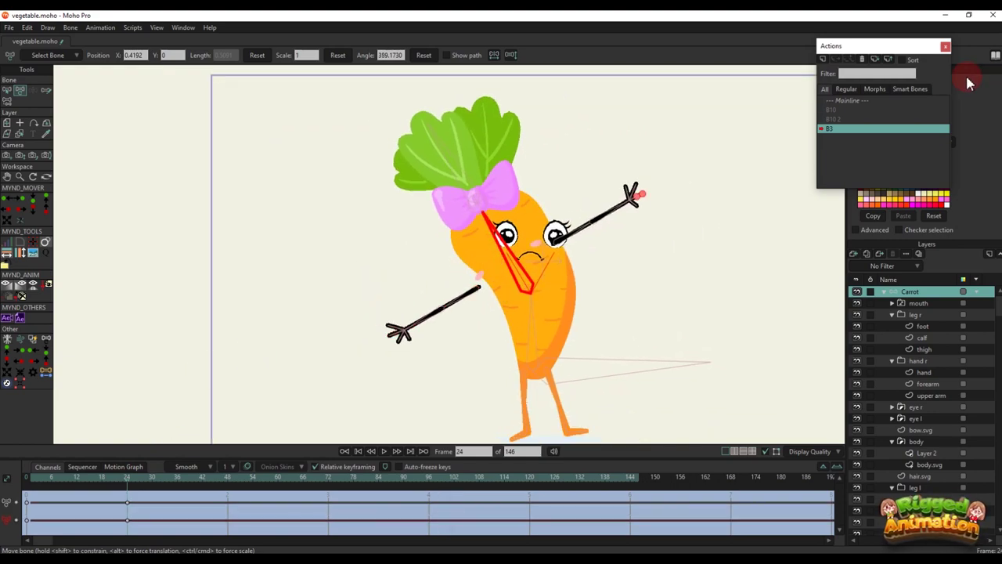
# Reshape the body.svg outline near both armpits at frame 24 of action B3 to smooth the bent torso's silhouette
pyautogui.scroll(3, 373, 288)
pyautogui.keyDown('alt'); pyautogui.rightClick(370, 289); pyautogui.keyUp('alt')
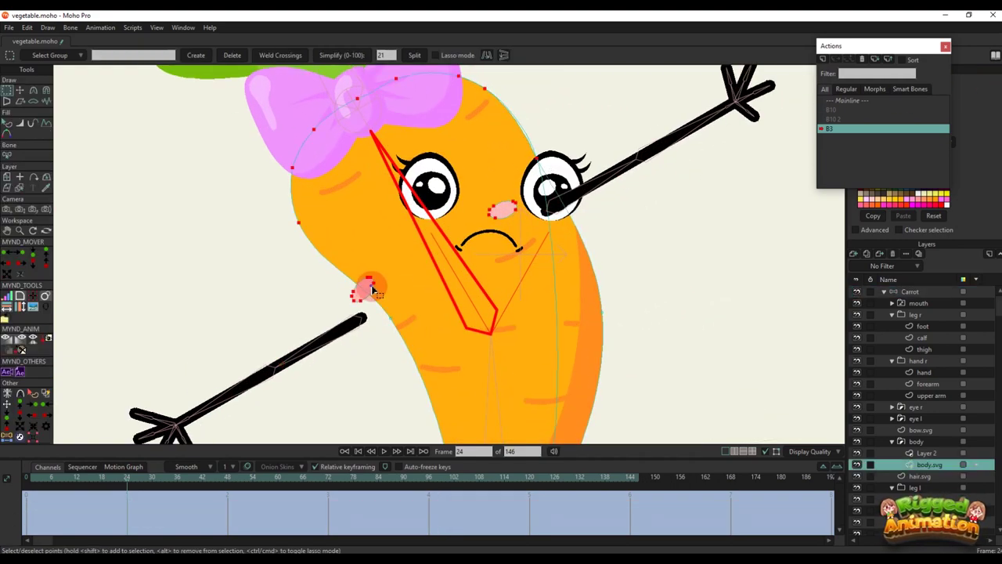
pyautogui.moveTo(371, 289); pyautogui.dragTo(377, 307)
pyautogui.press('t')
pyautogui.click(396, 337)
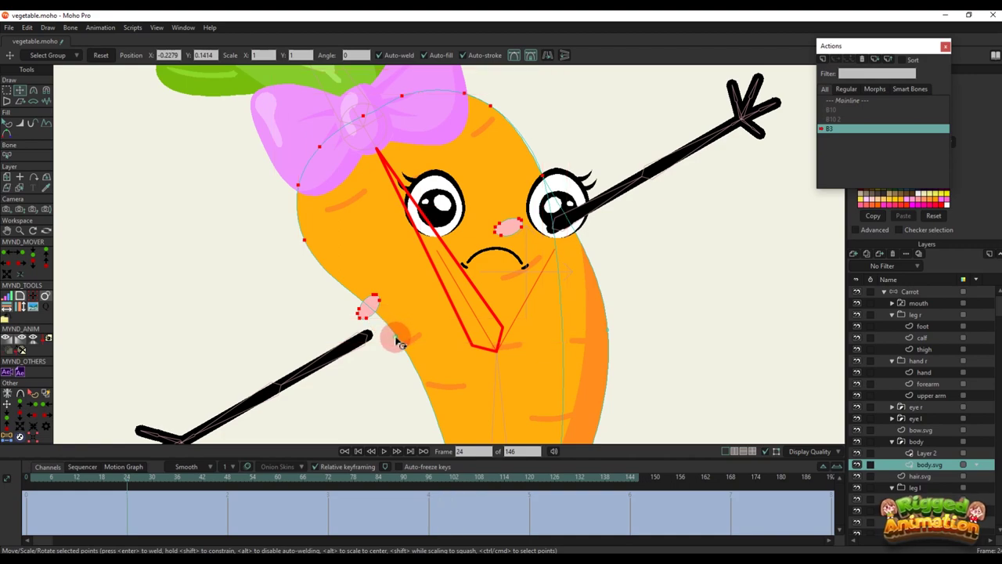
pyautogui.moveTo(400, 340); pyautogui.dragTo(378, 350)
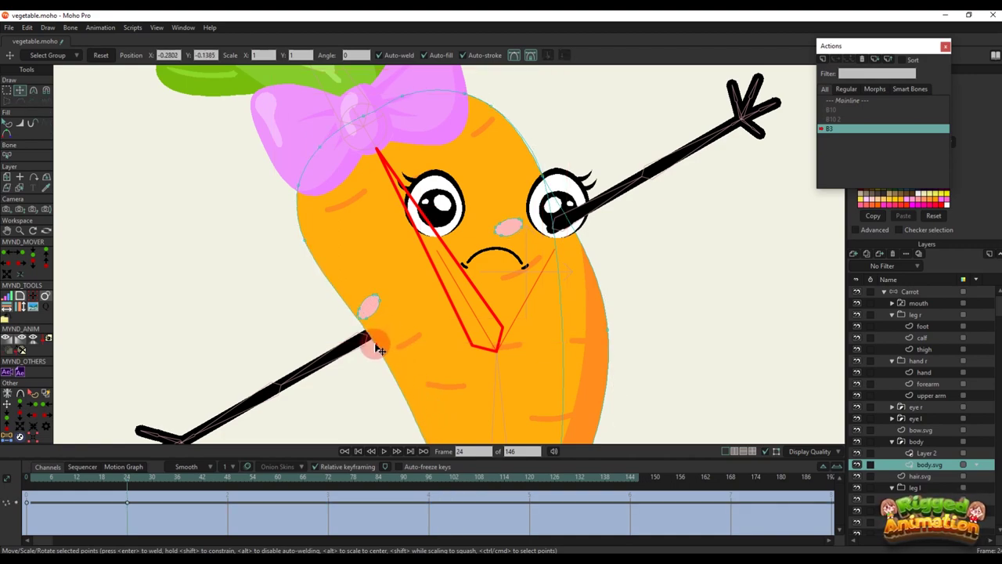
pyautogui.moveTo(544, 177); pyautogui.dragTo(555, 172)
pyautogui.scroll(-3, 557, 174)
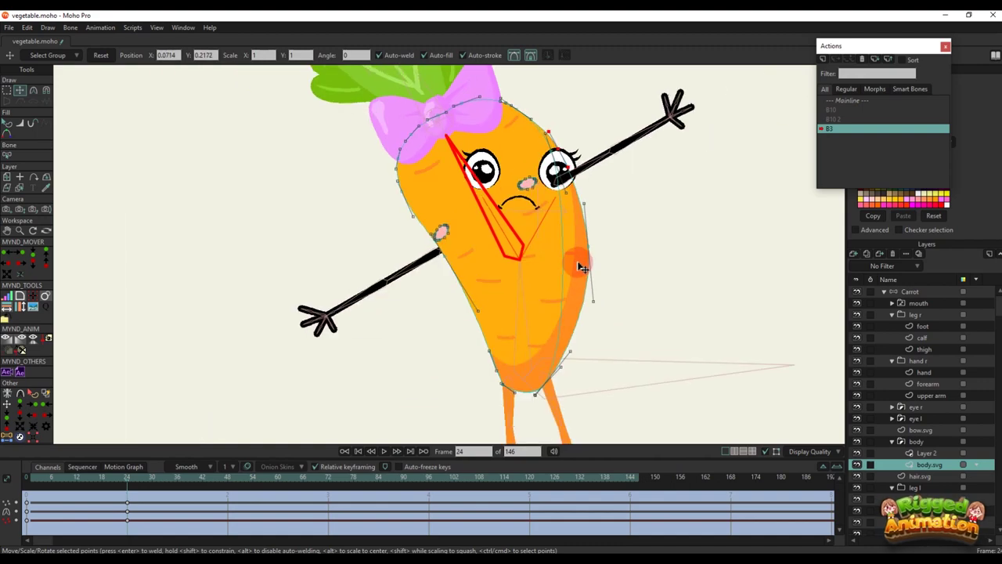
# Delete the redundant point on the body.svg outline above the hand r arm at frame 0 of the mainline
pyautogui.click(863, 101)
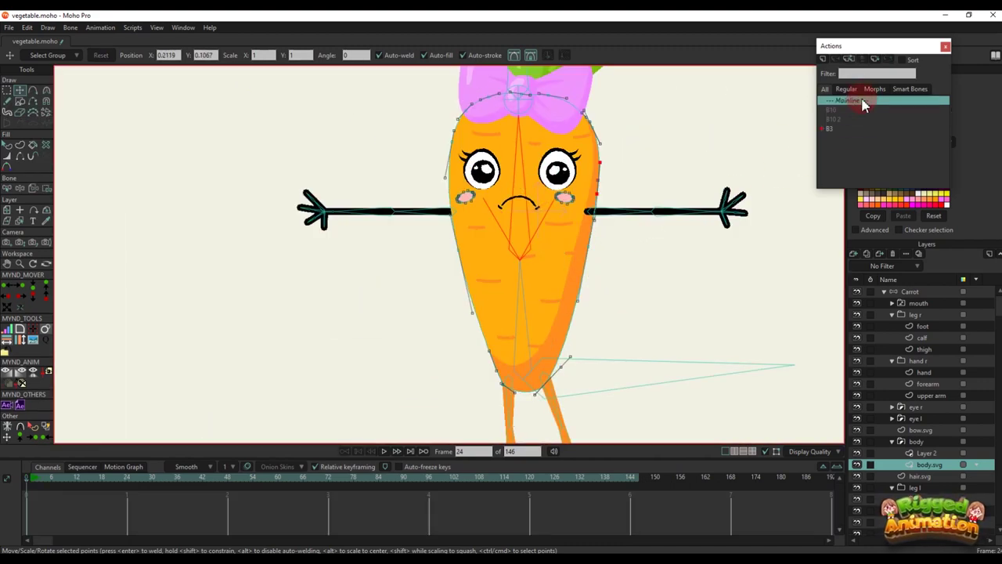
pyautogui.scroll(6, 587, 164)
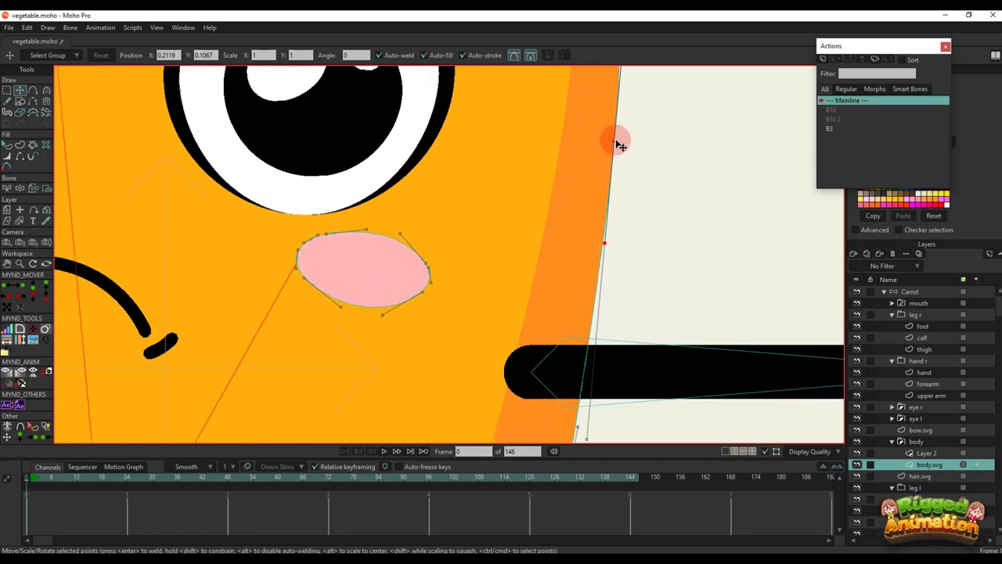
pyautogui.scroll(-3, 624, 158)
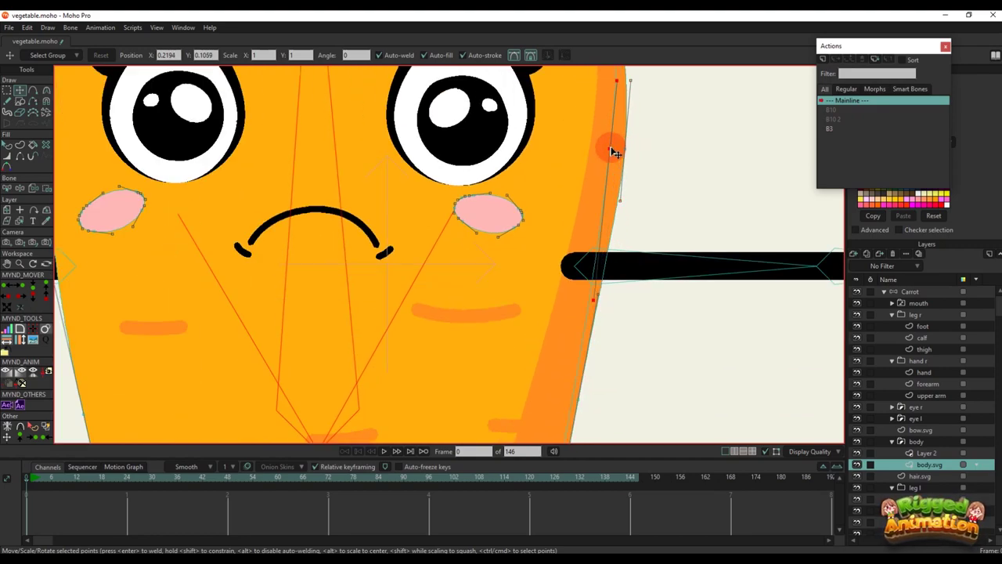
pyautogui.click(33, 101)
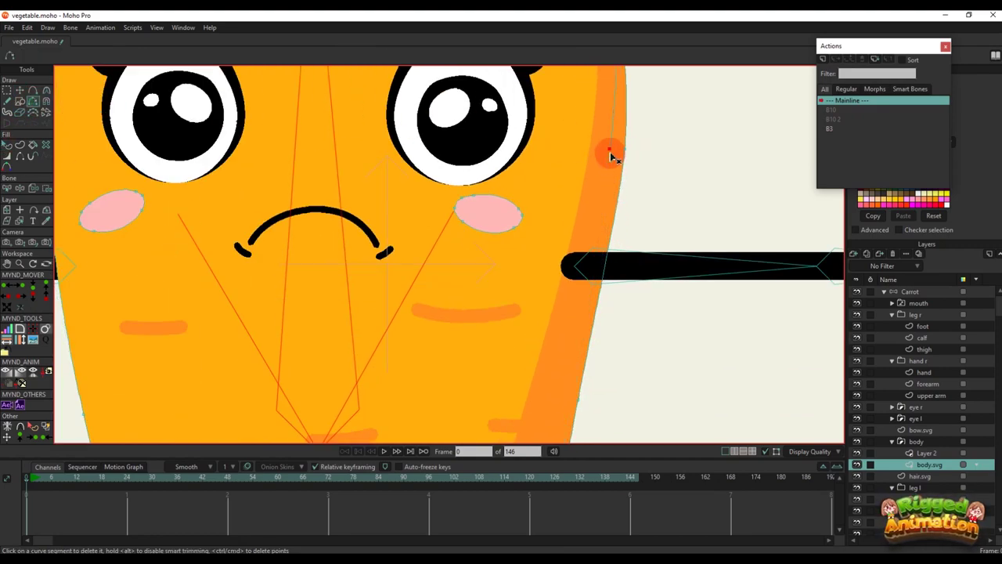
pyautogui.scroll(-5, 615, 156)
pyautogui.scroll(3, 623, 188)
pyautogui.press('t')
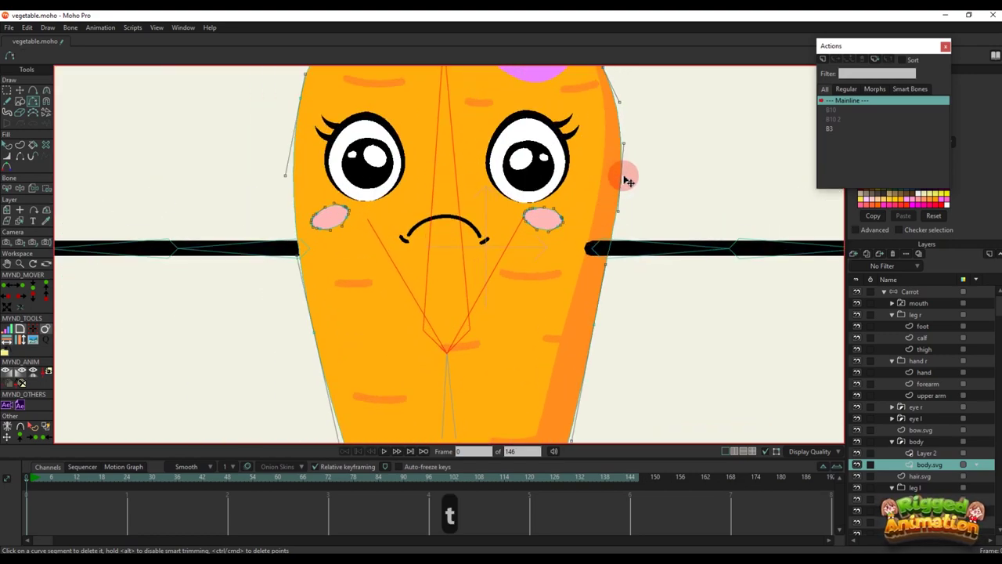
pyautogui.press('q')
pyautogui.scroll(-5, 622, 173)
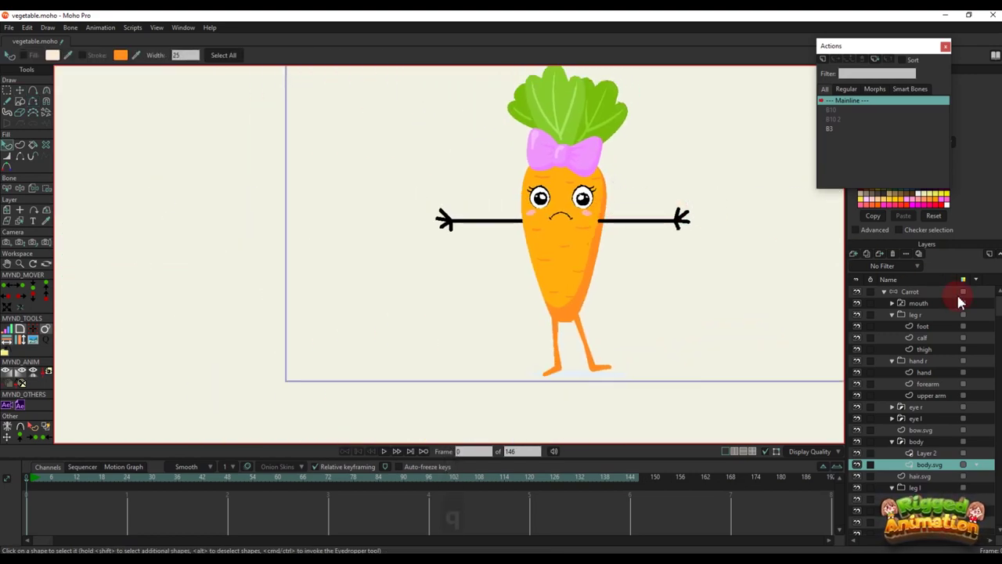
# Test the rig at frame 10 of the mainline by rotating the upper torso bone toward hand l and adjusting both arms, and return to frame 0
pyautogui.click(895, 292)
pyautogui.moveTo(736, 286); pyautogui.dragTo(737, 296)
pyautogui.click(68, 476)
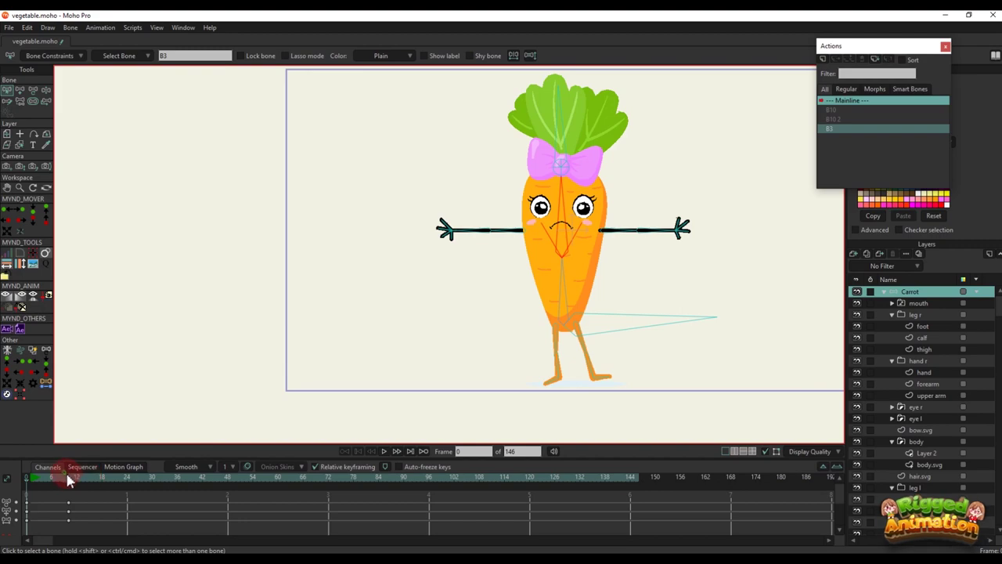
pyautogui.click(82, 479)
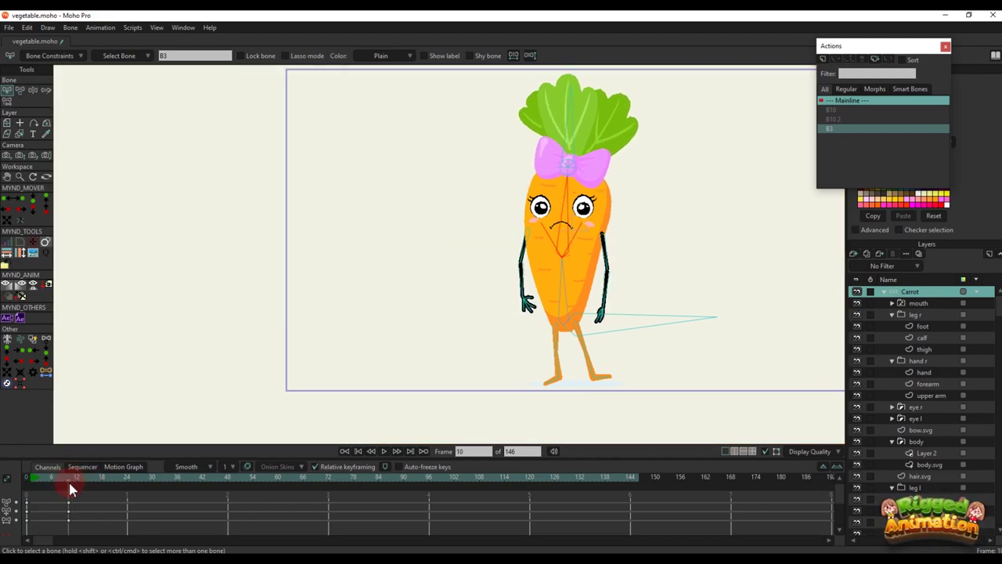
pyautogui.press('t')
pyautogui.moveTo(575, 218); pyautogui.dragTo(547, 227)
pyautogui.scroll(3, 539, 221)
pyautogui.moveTo(518, 292); pyautogui.dragTo(467, 304)
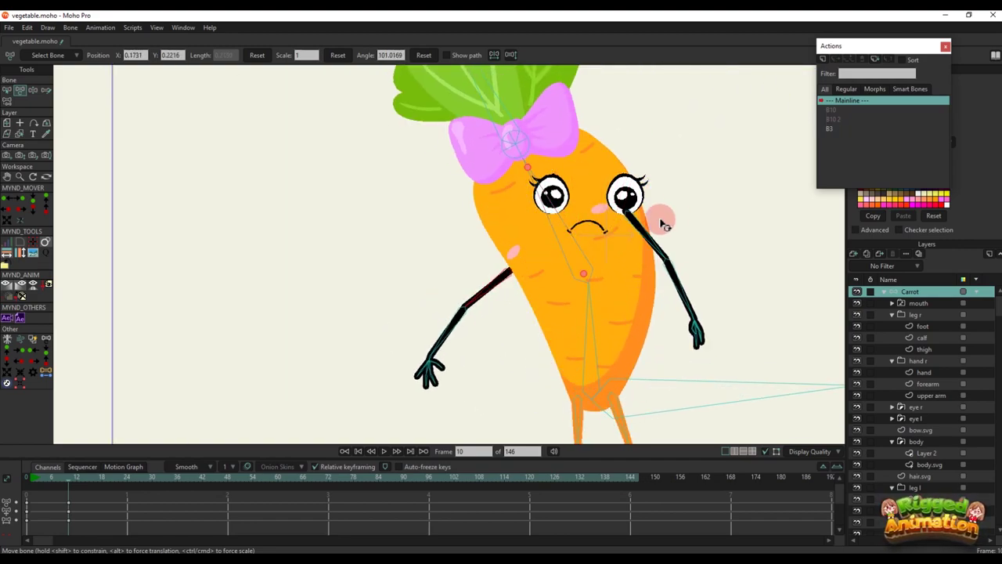
pyautogui.moveTo(662, 225)
pyautogui.mouseDown()
pyautogui.moveTo(665, 205)
pyautogui.moveTo(658, 231)
pyautogui.mouseUp()
pyautogui.click(27, 479)
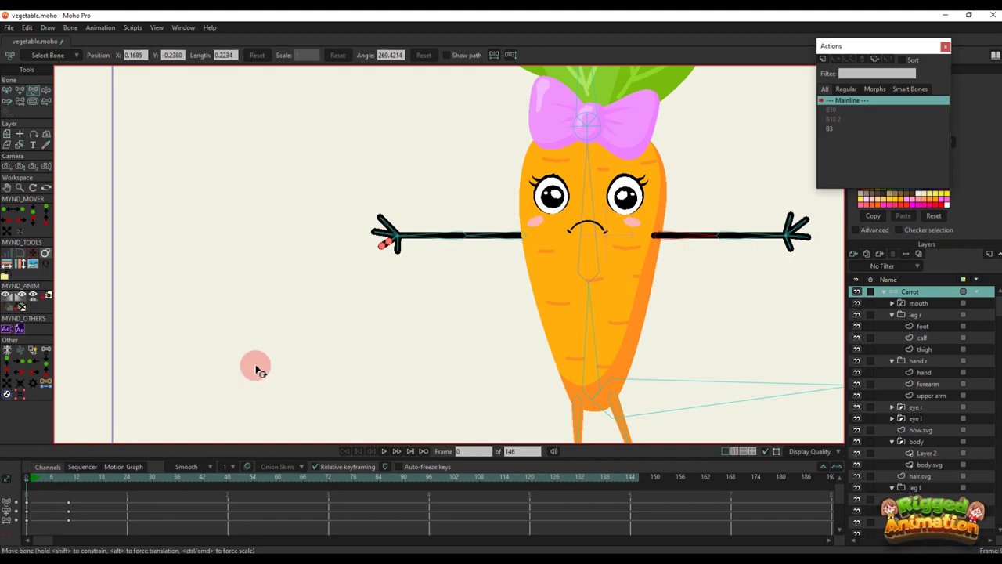
# Bind the whole mouth layer to the upper torso bone B3
pyautogui.scroll(2, 513, 260)
pyautogui.keyDown('ctrl'); pyautogui.keyDown('alt'); pyautogui.click(626, 231); pyautogui.keyUp('alt'); pyautogui.keyUp('ctrl')
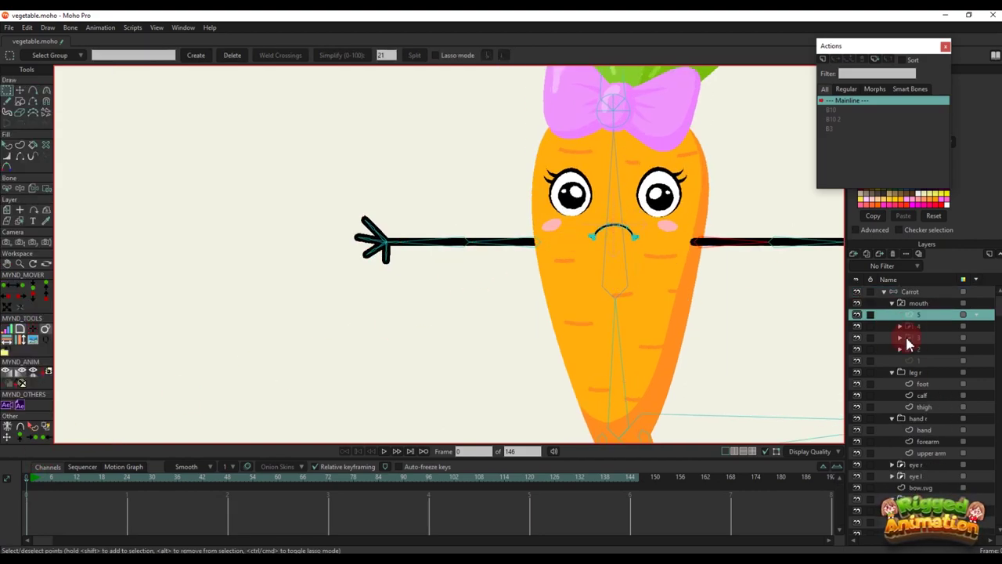
pyautogui.click(916, 303)
pyautogui.click(46, 122)
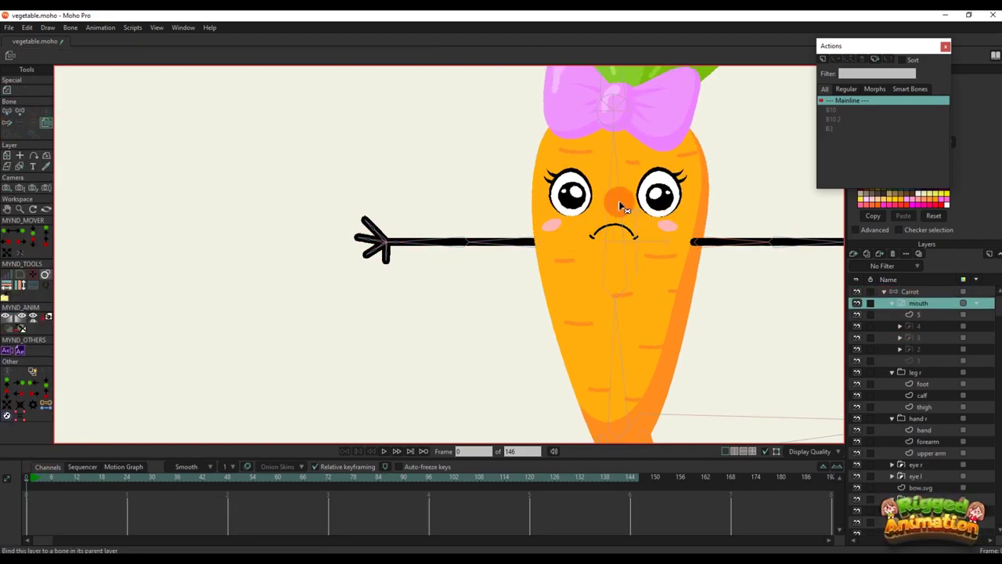
pyautogui.click(619, 205)
pyautogui.scroll(-2, 646, 215)
pyautogui.moveTo(818, 250); pyautogui.dragTo(783, 303)
# Bind the eye outline and eyelash points in the eye l group to the upper torso bone B3
pyautogui.scroll(4, 619, 249)
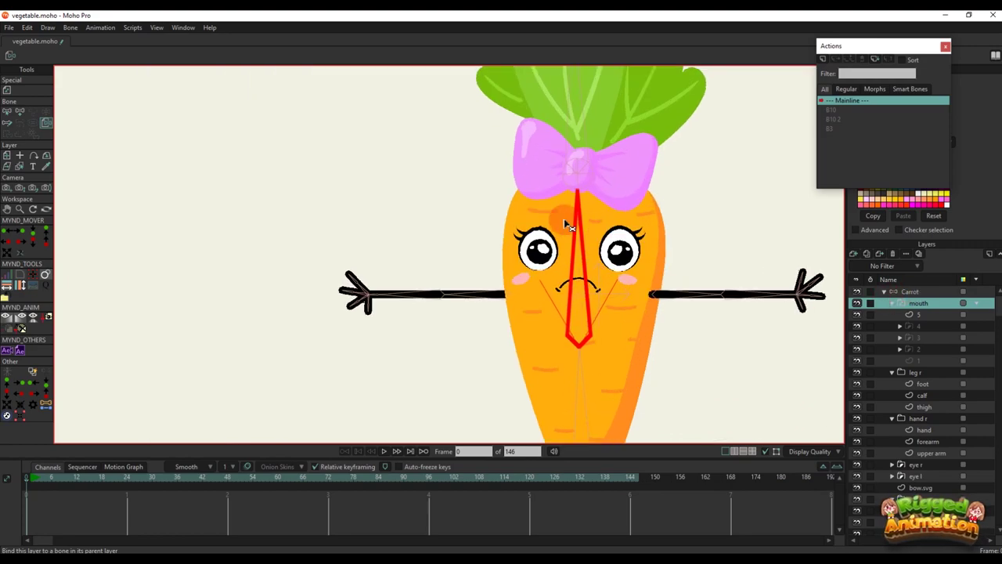
pyautogui.keyDown('alt'); pyautogui.rightClick(539, 237); pyautogui.keyUp('alt')
pyautogui.scroll(3, 566, 235)
pyautogui.press('b')
pyautogui.scroll(-3, 607, 238)
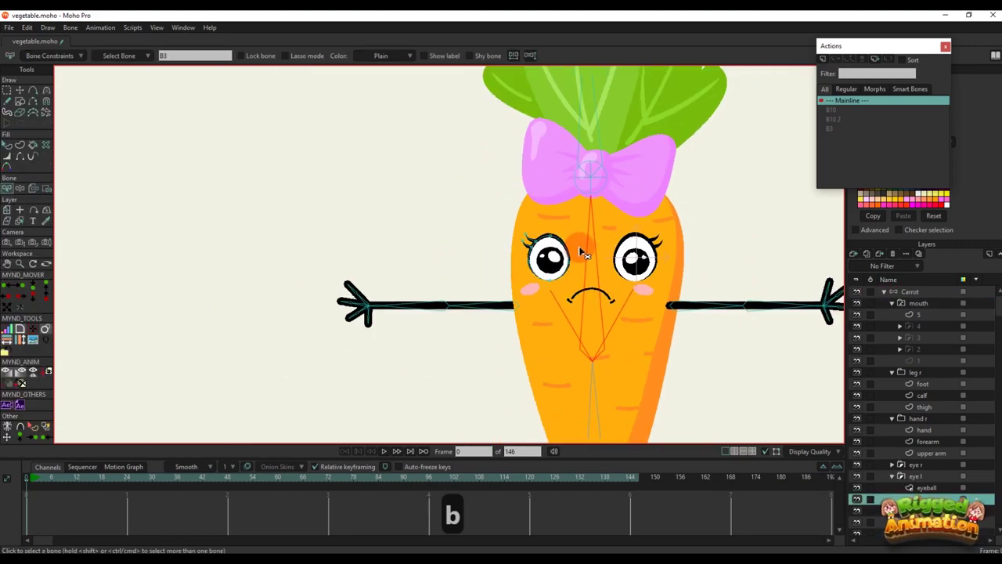
pyautogui.press('i')
pyautogui.click(185, 56)
pyautogui.scroll(3, 634, 231)
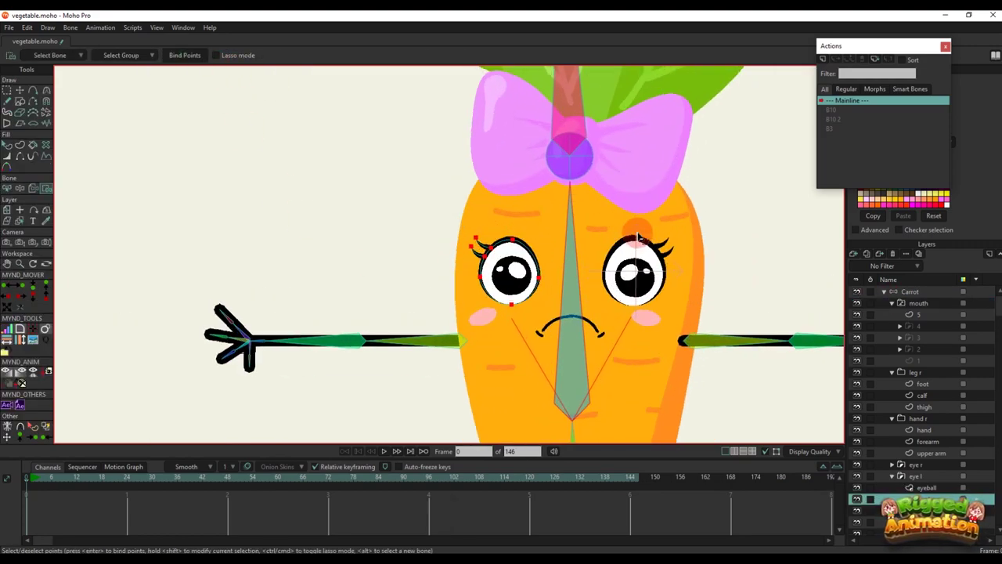
# Bind the outline and eyelash points of eye r.svg to the upper torso bone B3
pyautogui.keyDown('ctrl'); pyautogui.keyDown('alt'); pyautogui.click(633, 248); pyautogui.keyUp('alt'); pyautogui.keyUp('ctrl')
pyautogui.scroll(-2, 603, 266)
pyautogui.press('b')
pyautogui.scroll(-3, 587, 280)
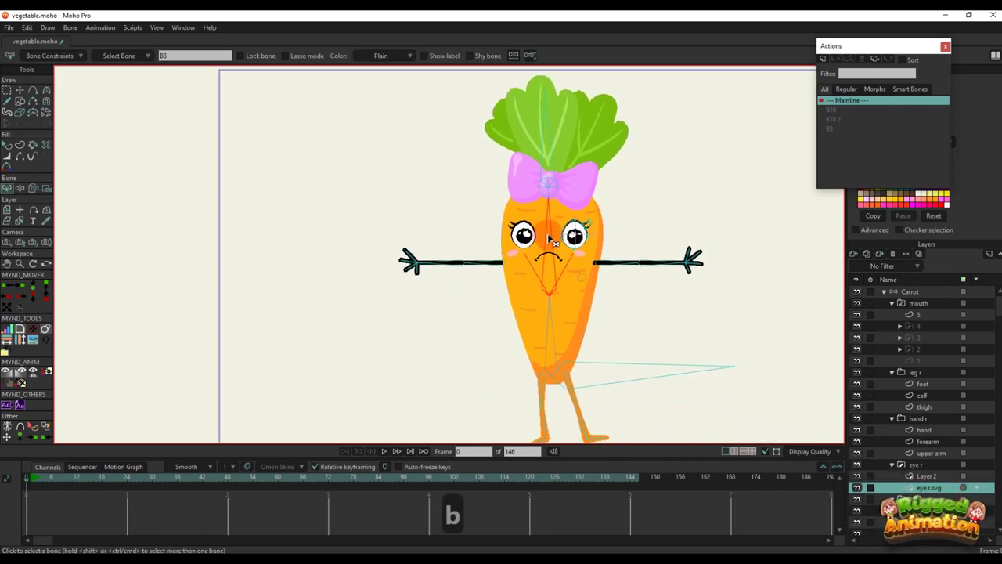
pyautogui.press('i')
pyautogui.scroll(2, 438, 180)
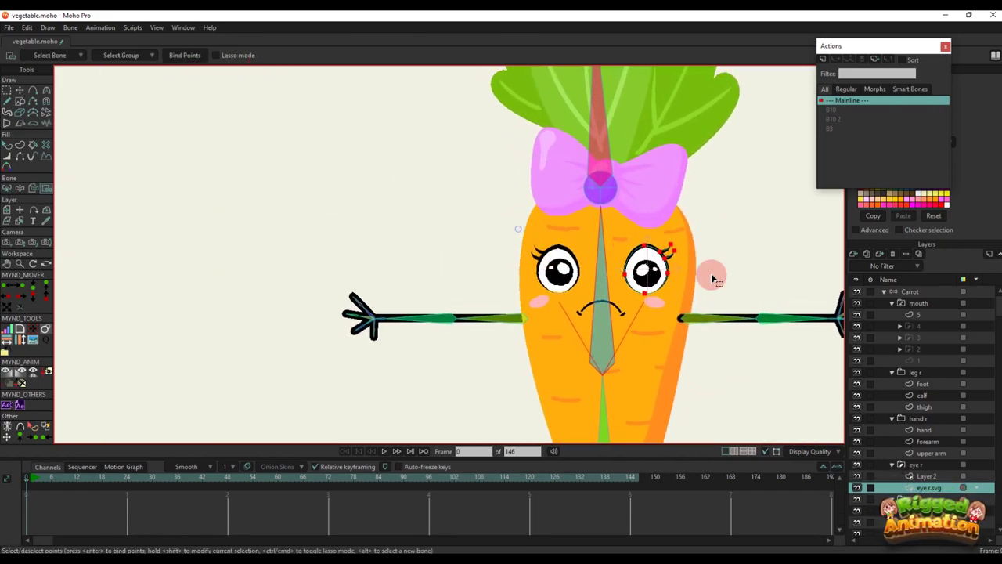
# Draw a short horizontal bone on the Carrot layer beside the face, above hand l, and display the bone parenting
pyautogui.click(912, 292)
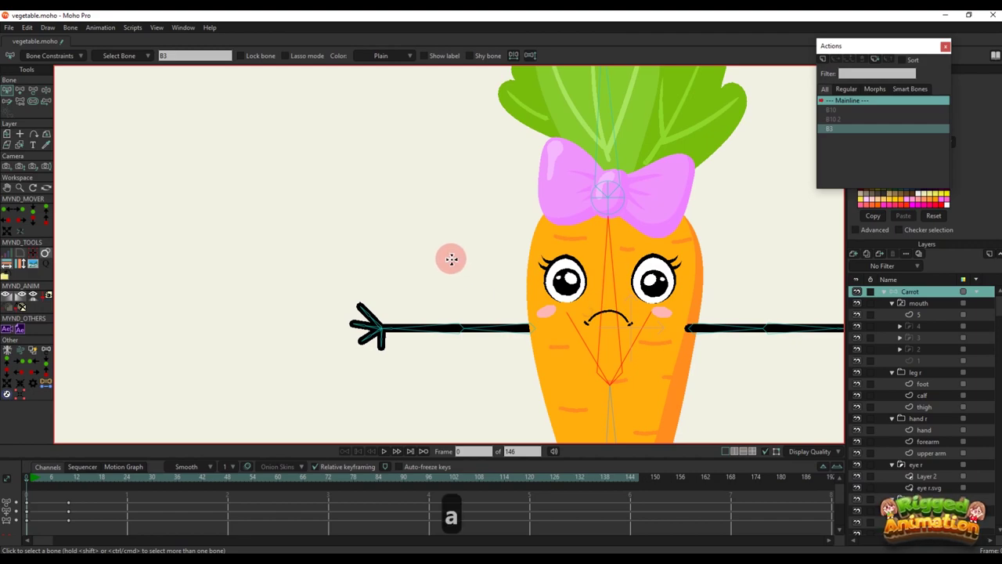
pyautogui.press('a')
pyautogui.moveTo(498, 267); pyautogui.dragTo(412, 266)
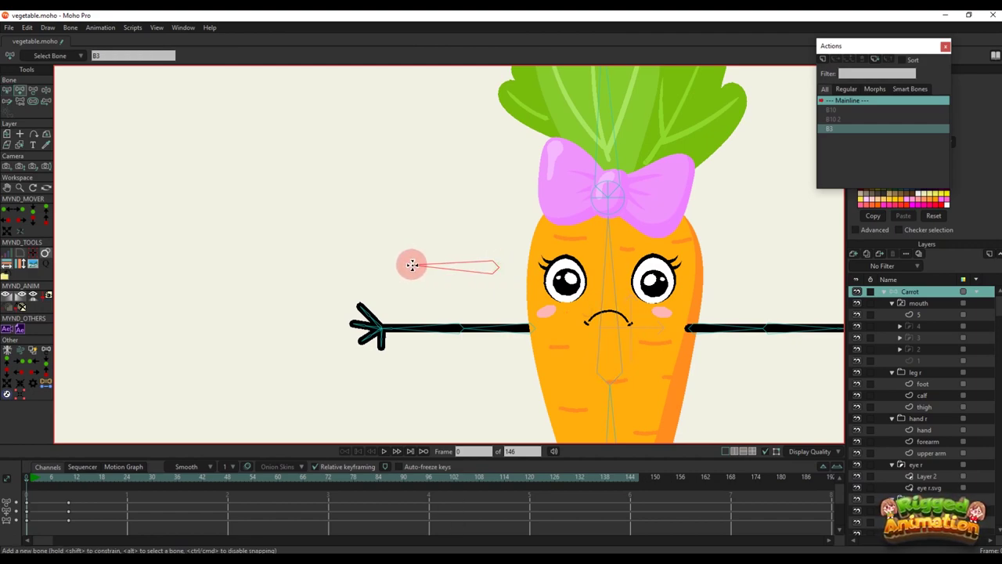
pyautogui.press('p')
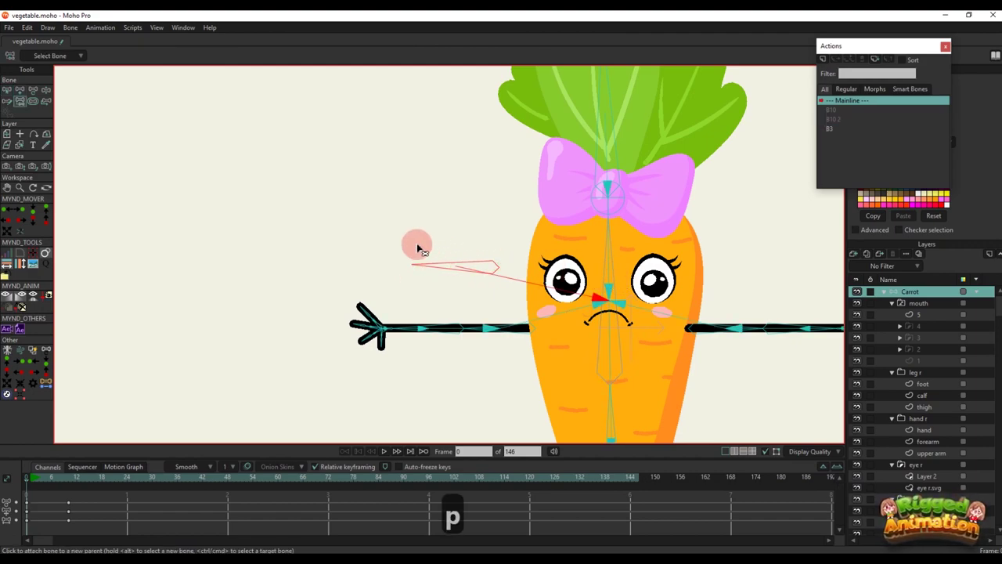
# Add two pin bones just above the ends of the new horizontal bone, one for each eyeball
pyautogui.press('b')
pyautogui.press('a')
pyautogui.click(418, 248)
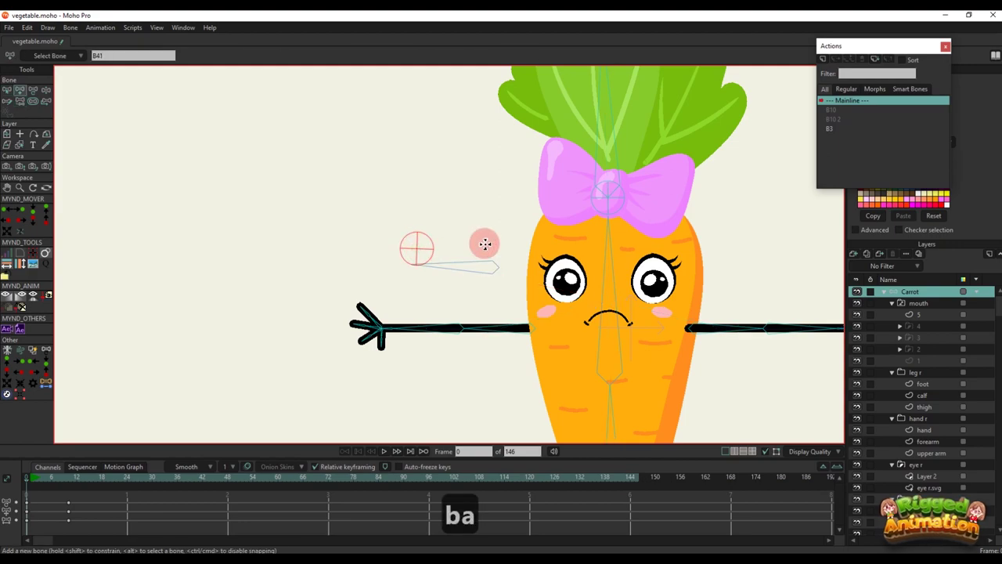
pyautogui.click(491, 245)
pyautogui.scroll(-5, 491, 246)
pyautogui.scroll(4, 478, 260)
# Rename the short horizontal bone below the two pin bones as eyeballs and show its label
pyautogui.press('t')
pyautogui.click(468, 264)
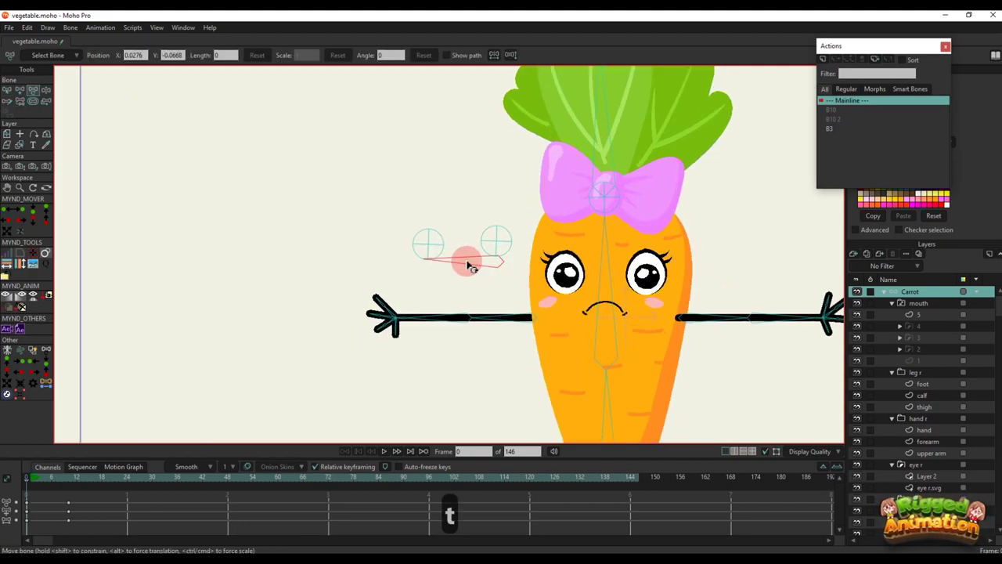
pyautogui.press('b')
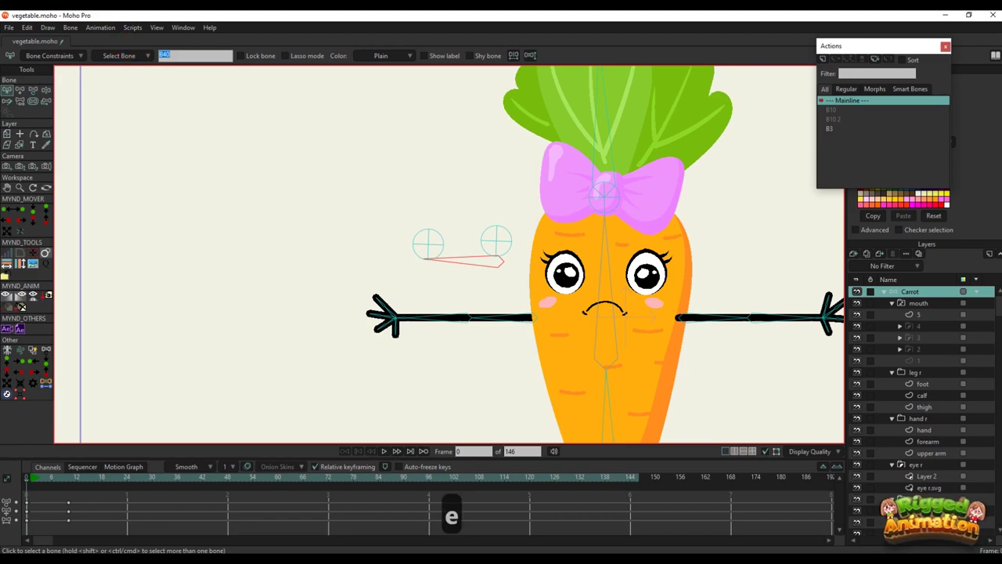
pyautogui.write('eyeballs')
pyautogui.press('Return')
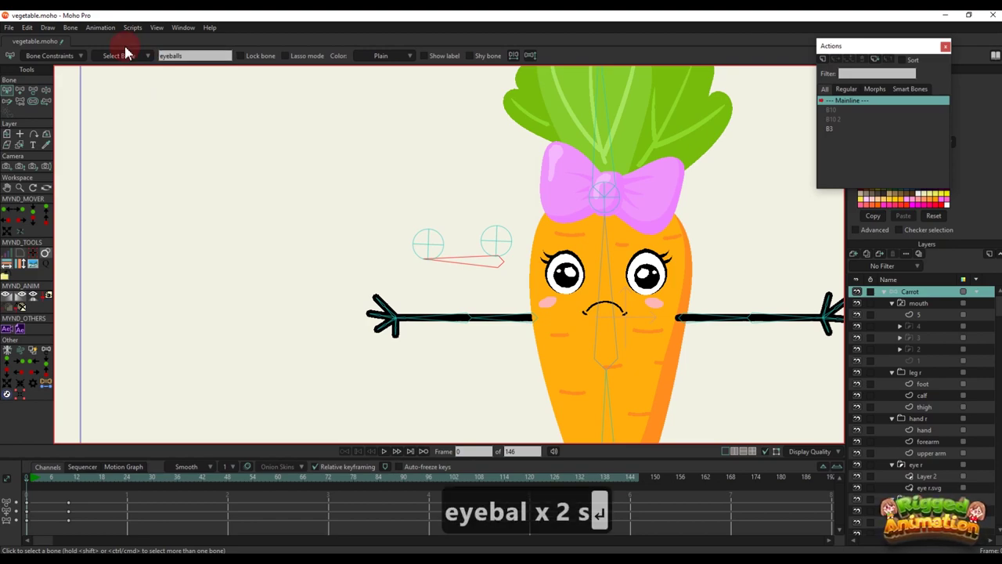
pyautogui.press('t')
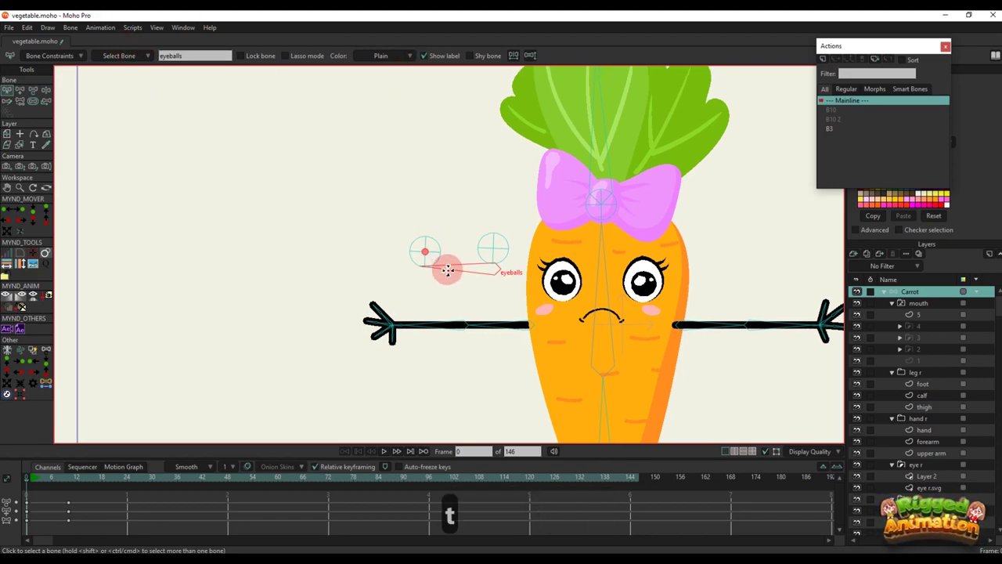
# Bind the points of the eyeball layer in eye l to the pin bone farther from the face
pyautogui.click(459, 252)
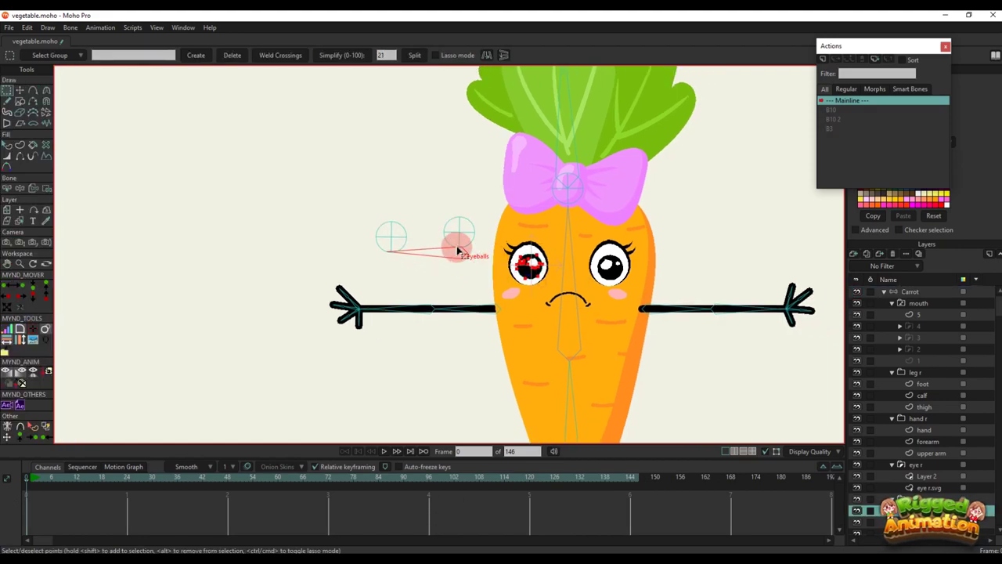
pyautogui.press('b')
pyautogui.press('i')
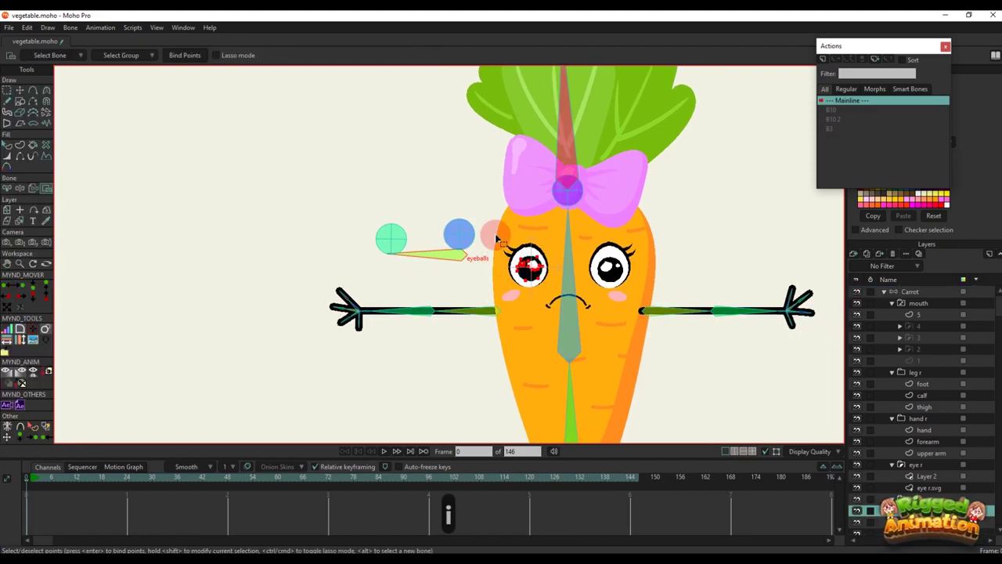
pyautogui.press('b')
pyautogui.click(391, 240)
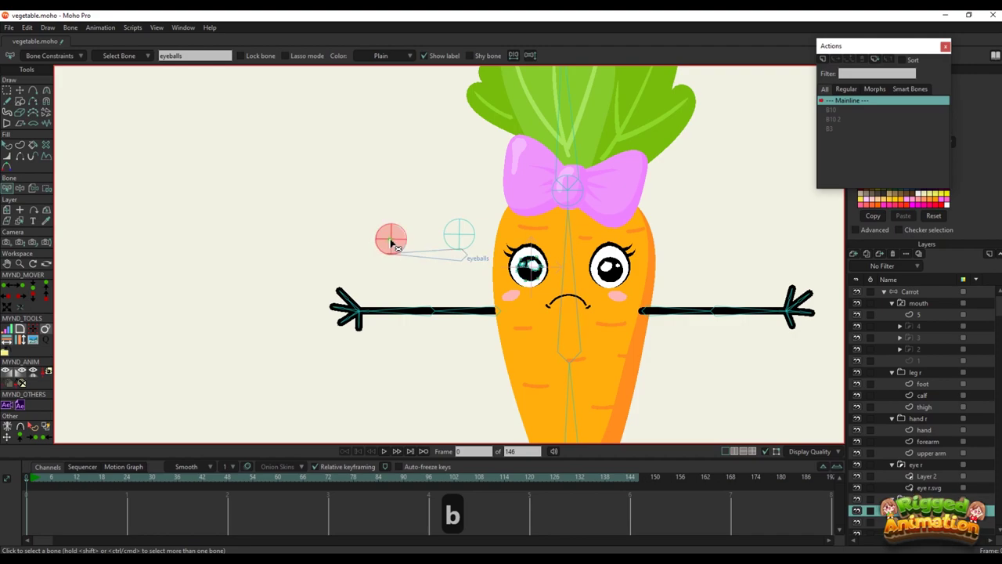
pyautogui.scroll(-2, 416, 250)
pyautogui.press('i')
pyautogui.moveTo(428, 232); pyautogui.dragTo(507, 307)
pyautogui.click(189, 56)
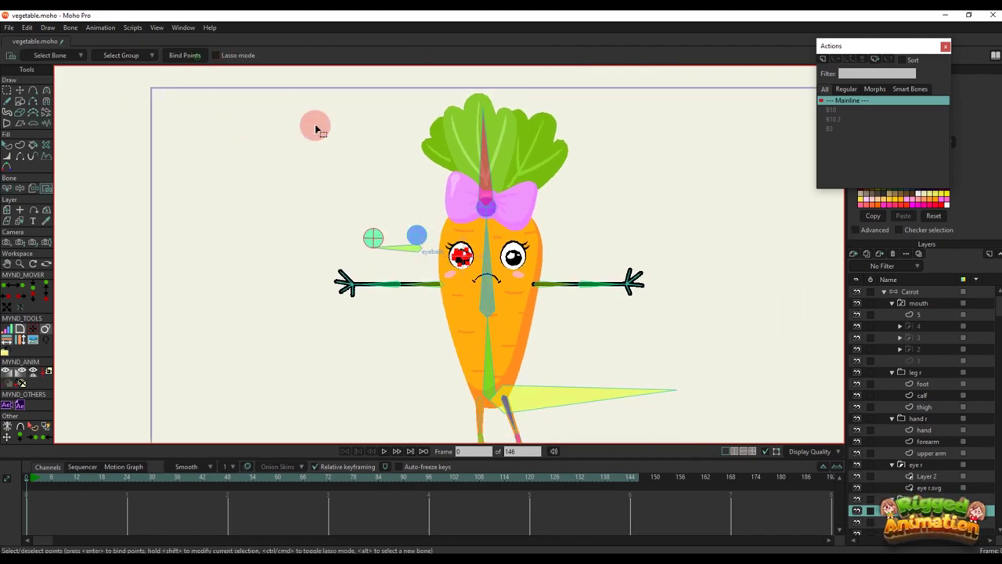
# Bind the points of Layer 2 in eye r to the pin bone nearer the face
pyautogui.scroll(2, 432, 236)
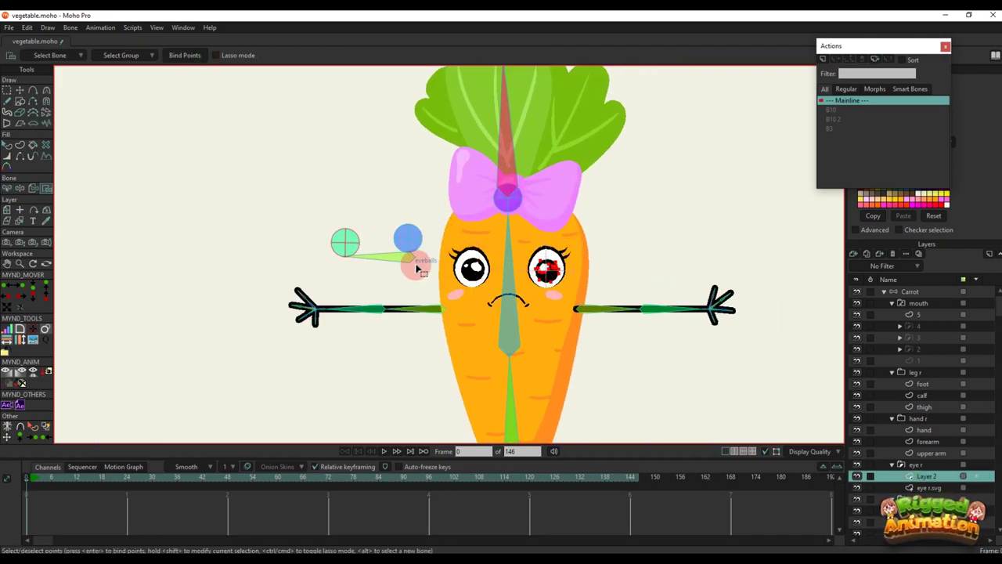
pyautogui.press('b')
pyautogui.click(416, 262)
pyautogui.scroll(-2, 530, 273)
pyautogui.scroll(2, 531, 274)
pyautogui.press('i')
pyautogui.moveTo(530, 228); pyautogui.dragTo(575, 295)
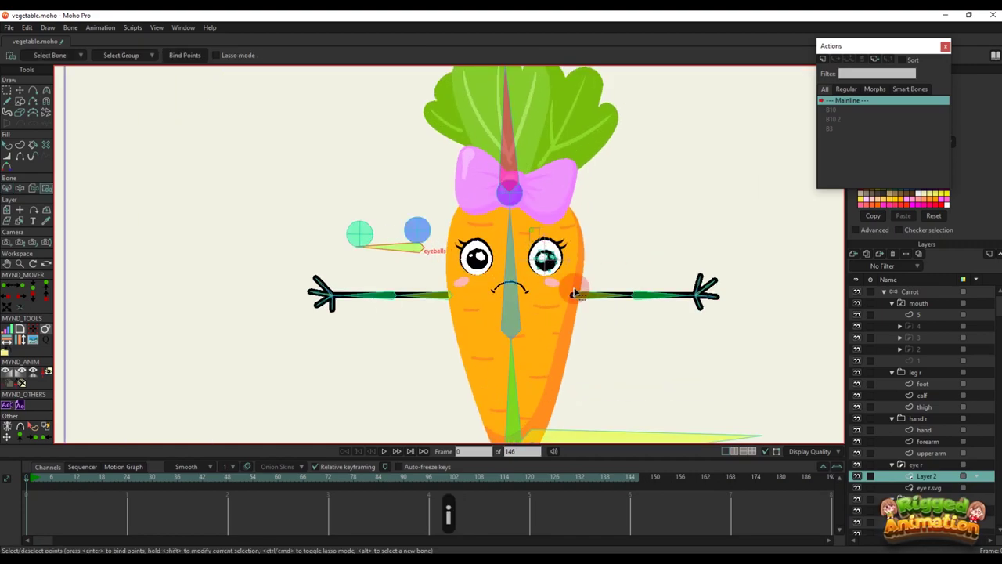
pyautogui.click(315, 199)
pyautogui.click(327, 143)
pyautogui.press('b')
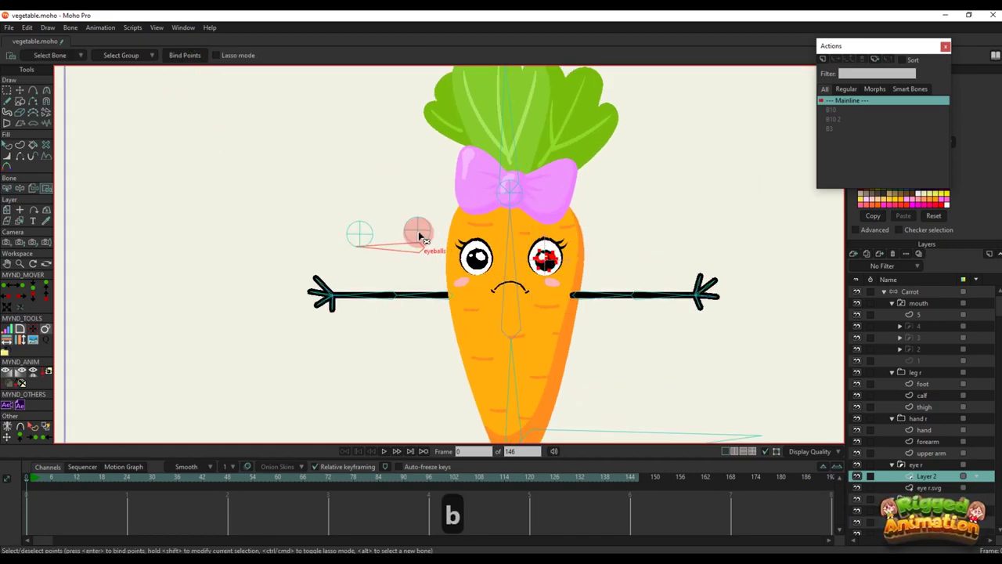
pyautogui.moveTo(548, 267); pyautogui.dragTo(536, 254)
pyautogui.press('i')
pyautogui.moveTo(512, 220); pyautogui.dragTo(592, 300)
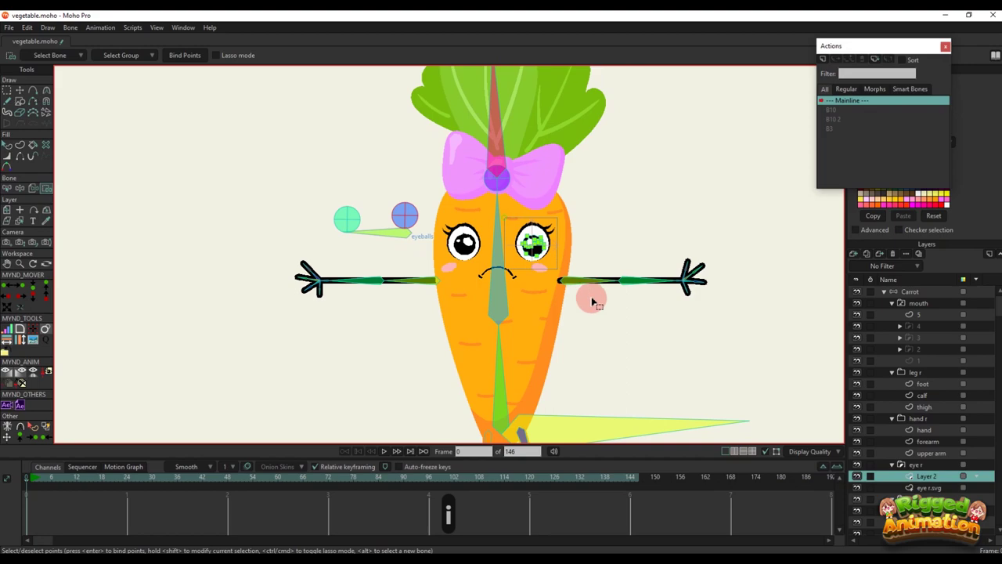
# On the Carrot layer at frame 11, move the eyeballs bone and tilt upper torso bone B3 to test the rig
pyautogui.click(874, 292)
pyautogui.click(74, 480)
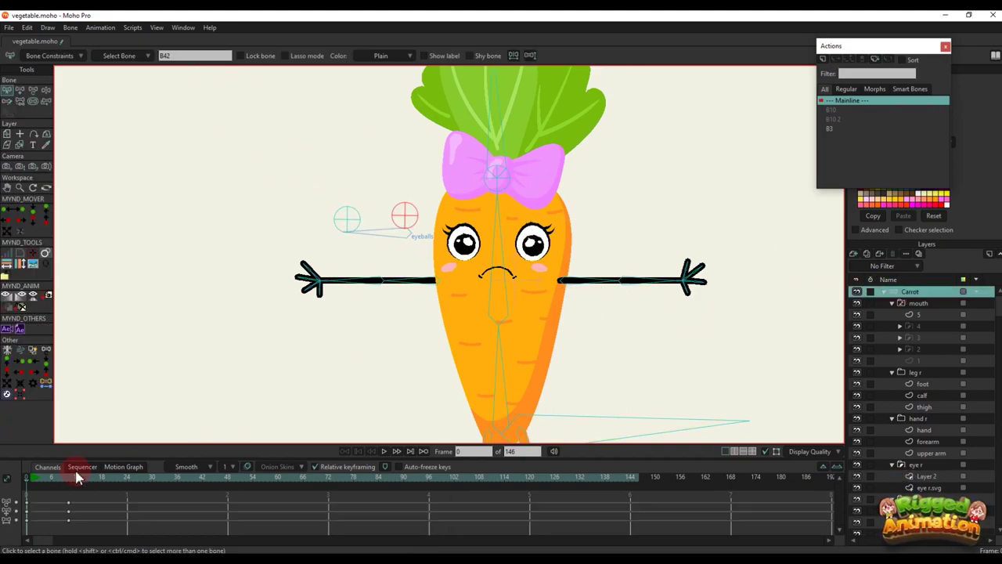
pyautogui.press('t')
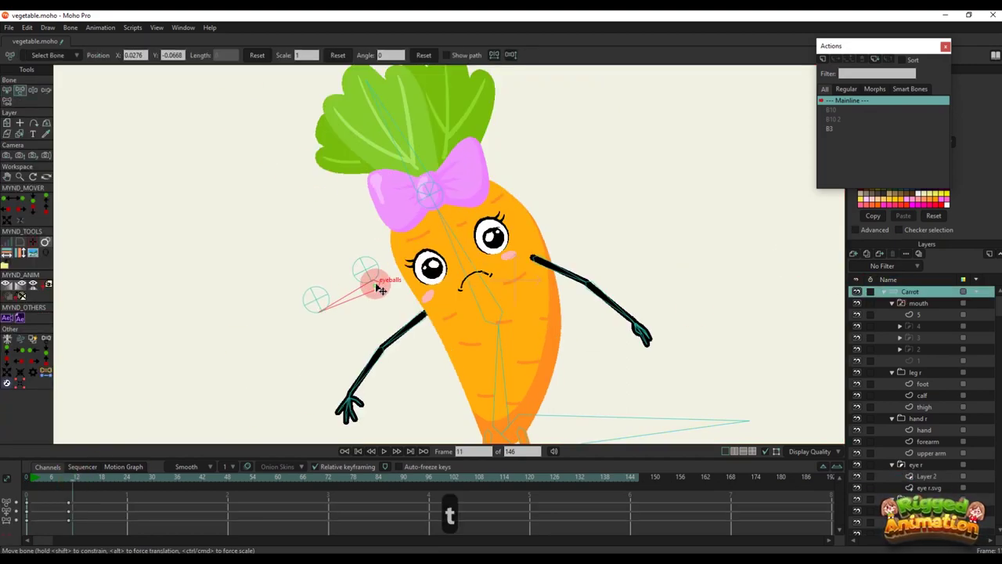
pyautogui.moveTo(379, 288)
pyautogui.mouseDown()
pyautogui.moveTo(384, 273)
pyautogui.moveTo(360, 296)
pyautogui.moveTo(385, 280)
pyautogui.mouseUp()
pyautogui.moveTo(449, 245); pyautogui.dragTo(530, 249)
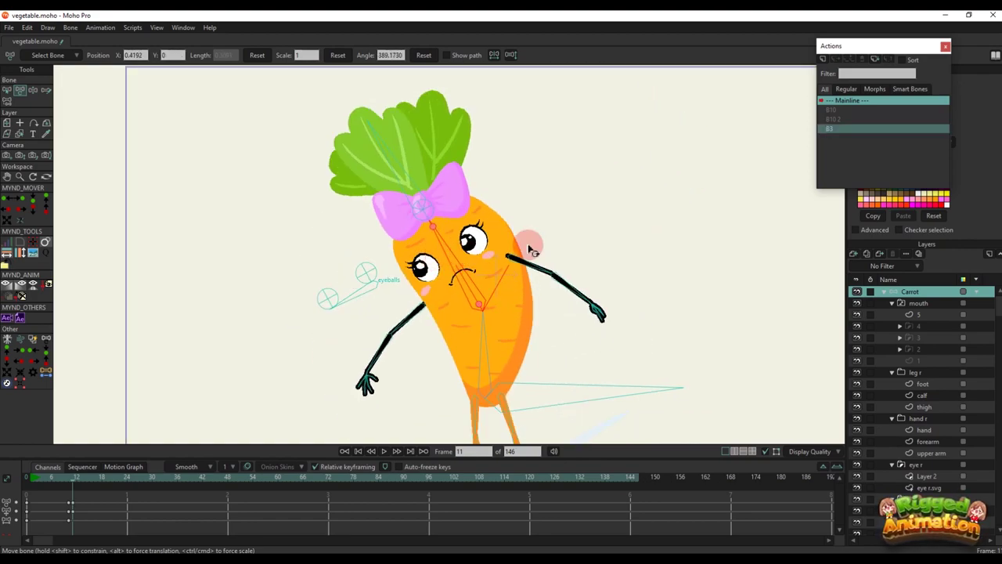
# Open the B3 smart bone action at frame 24 and smooth the carrot outline along the inside of the bend below the arm
pyautogui.doubleClick(826, 130)
pyautogui.moveTo(125, 480)
pyautogui.mouseDown()
pyautogui.moveTo(49, 477)
pyautogui.moveTo(134, 477)
pyautogui.moveTo(67, 476)
pyautogui.moveTo(130, 492)
pyautogui.mouseUp()
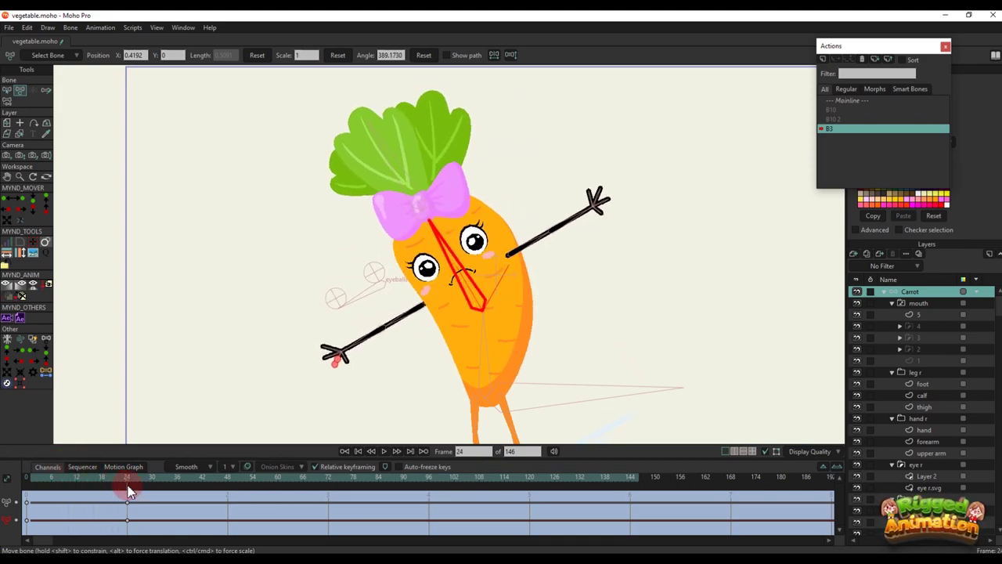
pyautogui.rightClick(459, 324)
pyautogui.scroll(3, 446, 322)
pyautogui.press('t')
pyautogui.click(427, 283)
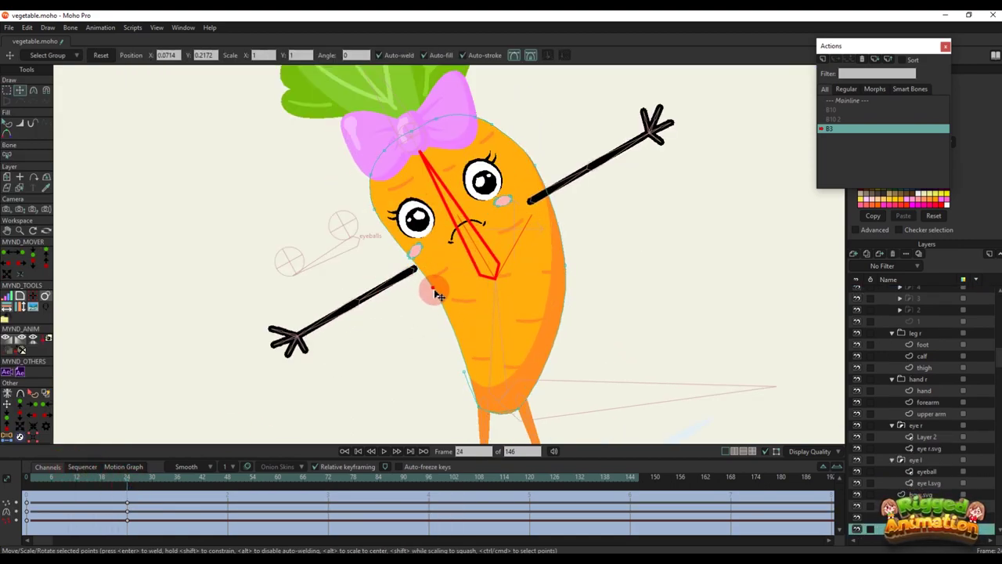
pyautogui.hotkey('ctrl', 'z')
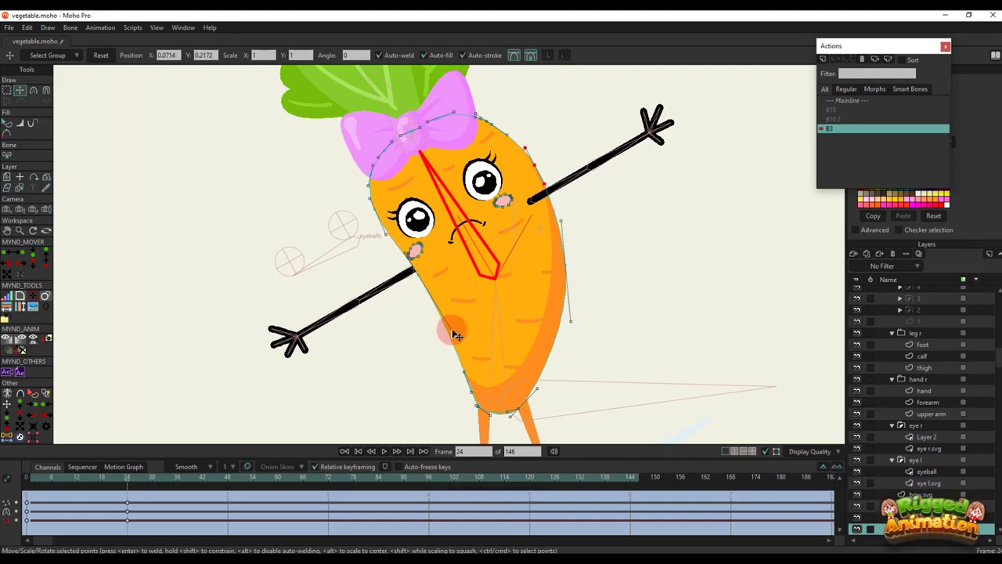
pyautogui.moveTo(453, 332); pyautogui.dragTo(481, 338)
pyautogui.moveTo(386, 245); pyautogui.dragTo(401, 242)
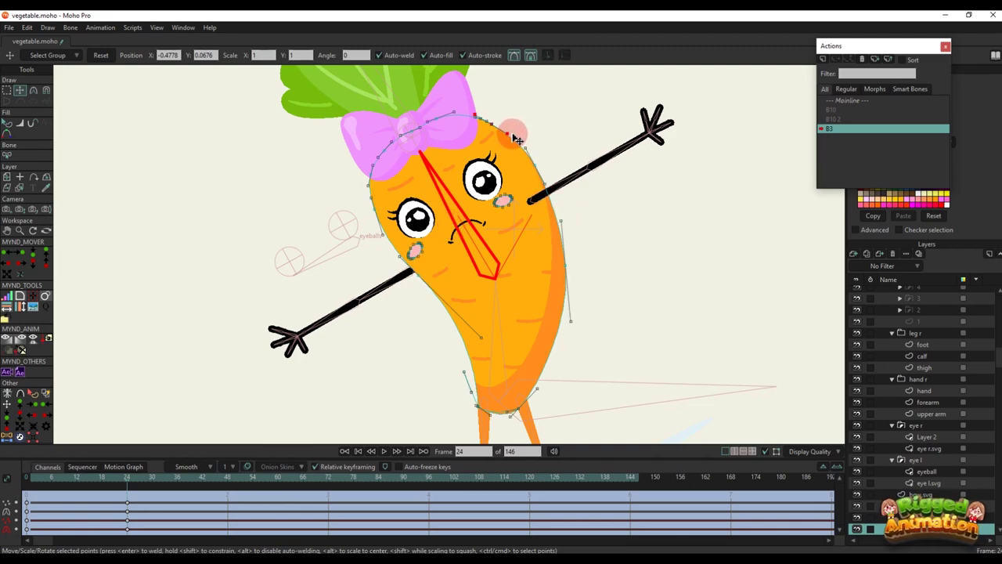
pyautogui.press('q')
pyautogui.scroll(-5, 520, 158)
pyautogui.moveTo(89, 472); pyautogui.dragTo(123, 499)
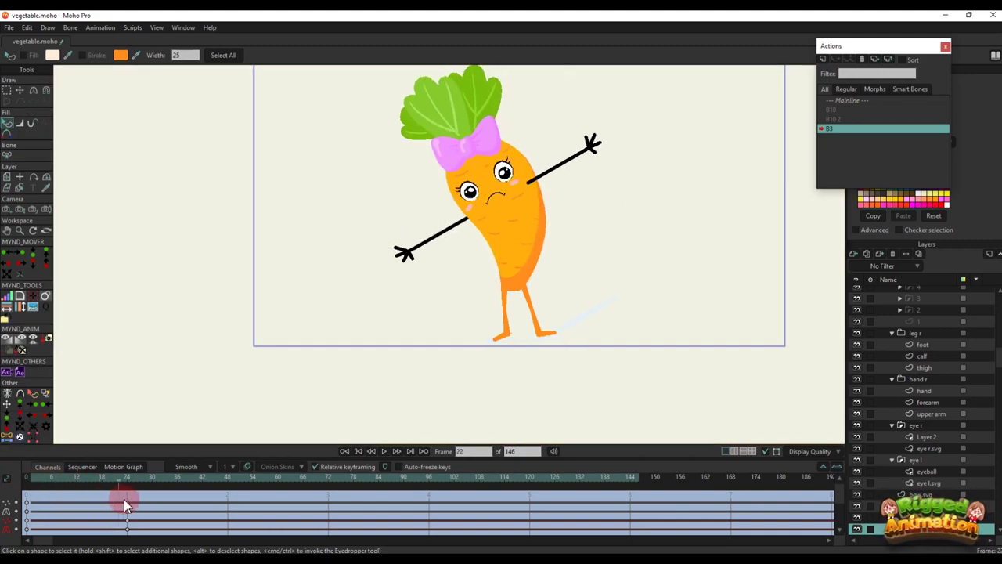
# Move the lower edge point of the body's stripes and shading layer inward at frame 24, and scrub through the B3 action
pyautogui.press('t')
pyautogui.scroll(10, 493, 273)
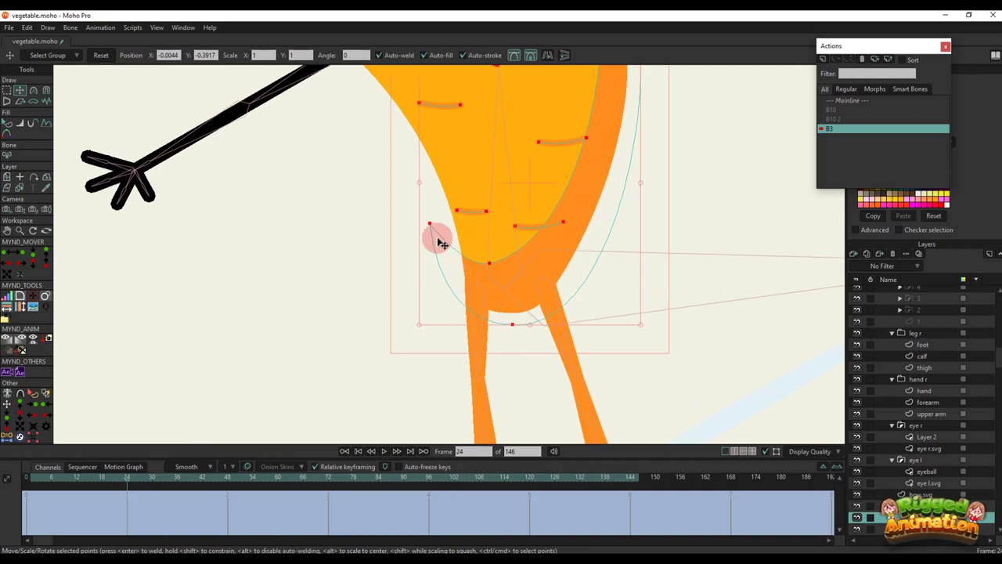
pyautogui.moveTo(427, 224); pyautogui.dragTo(433, 229)
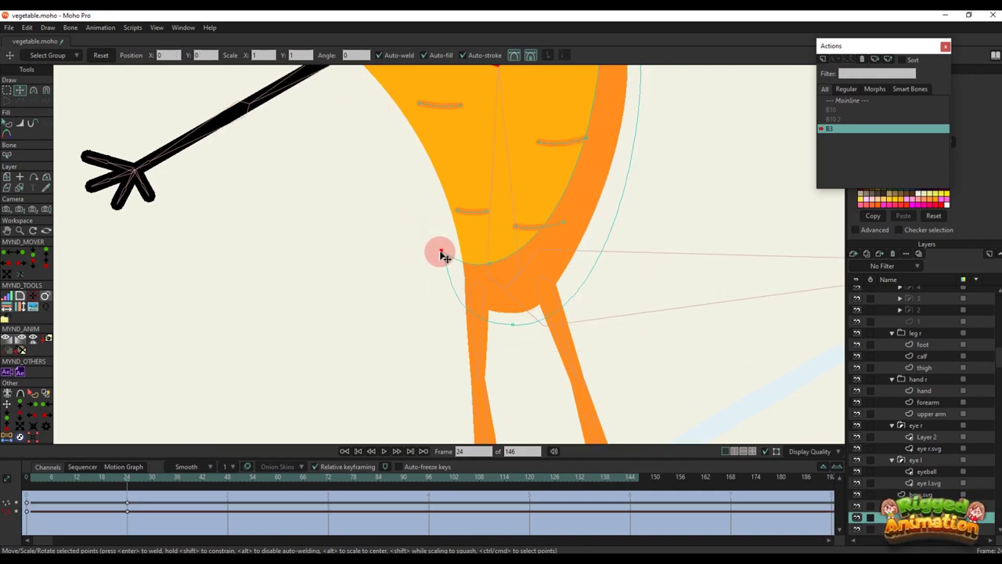
pyautogui.scroll(-8, 443, 254)
pyautogui.press('q')
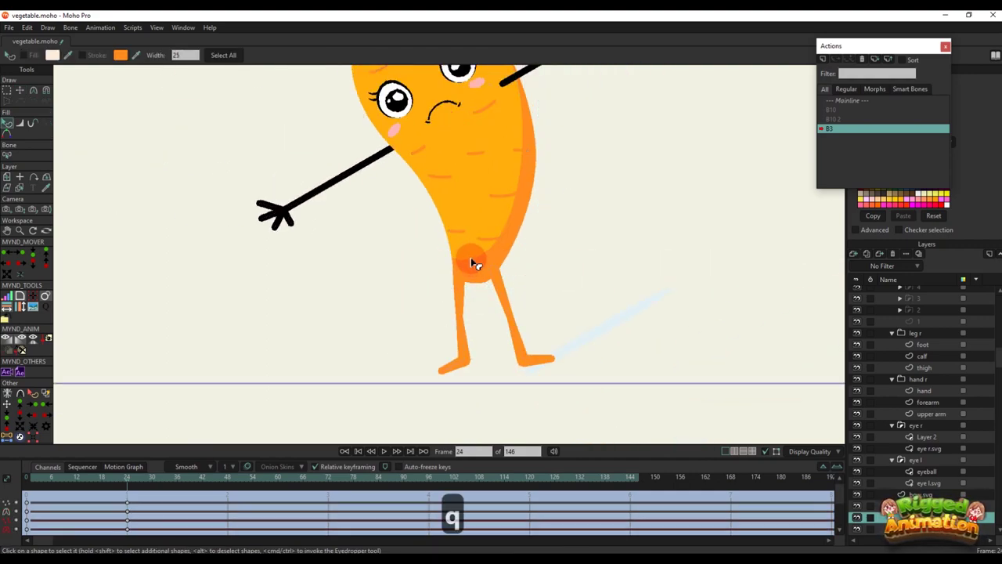
pyautogui.scroll(-5, 473, 263)
pyautogui.click(93, 487)
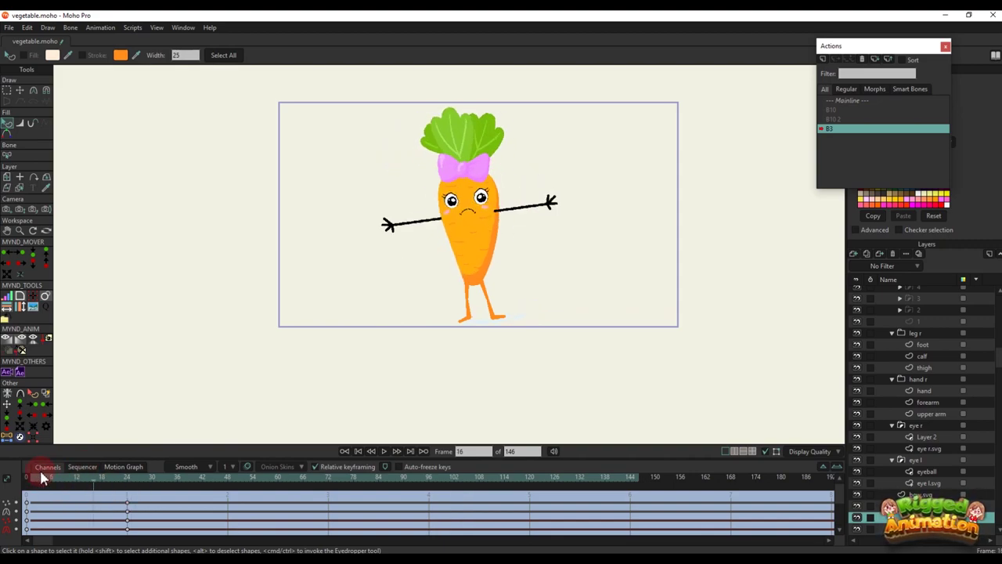
pyautogui.moveTo(43, 479); pyautogui.dragTo(152, 479)
pyautogui.click(782, 182)
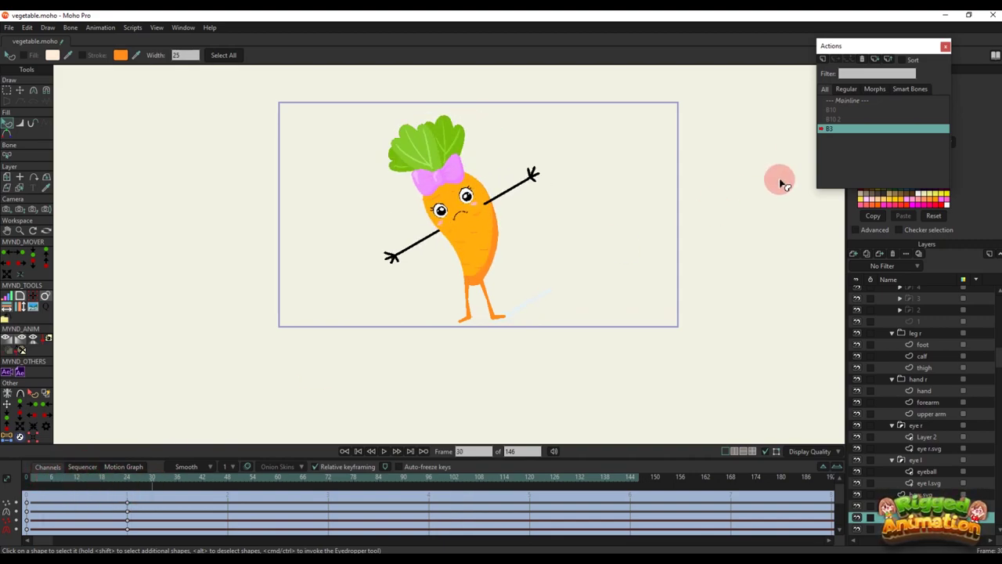
# Return to the mainline, select the Carrot layer, and create a second smart bone action, B3 2, for the upper torso bone
pyautogui.click(849, 100)
pyautogui.scroll(2, 913, 319)
pyautogui.click(856, 290)
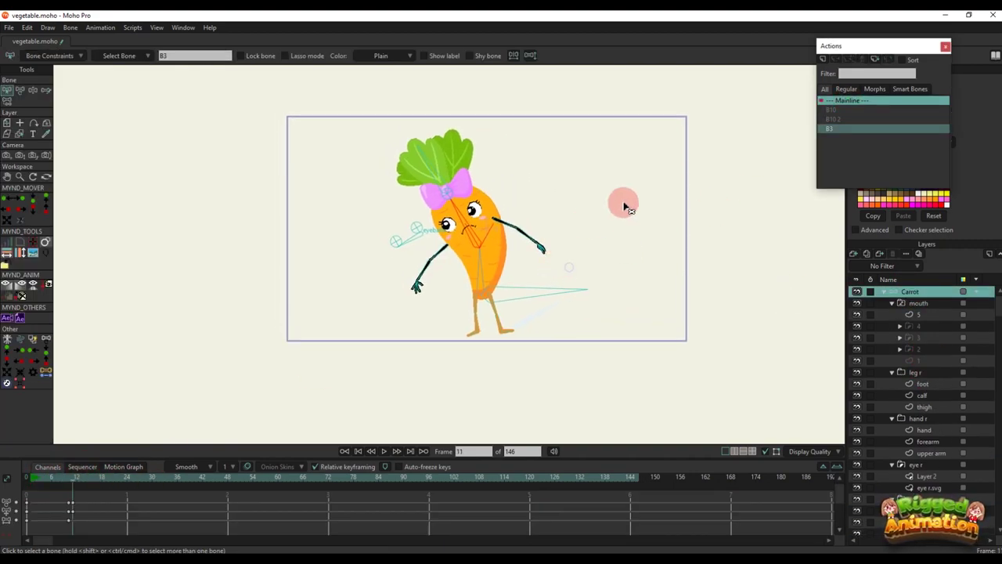
pyautogui.click(825, 62)
pyautogui.click(510, 322)
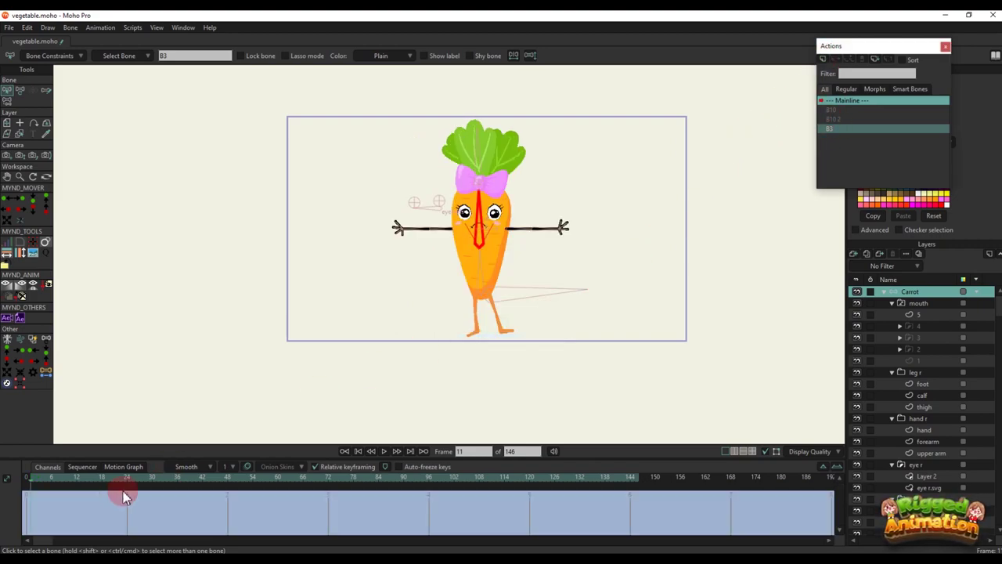
# At frame 24 of B3 2, rotate the upper torso bone toward the opposite side to about 329 degrees
pyautogui.press('t')
pyautogui.scroll(2, 501, 216)
pyautogui.moveTo(487, 216); pyautogui.dragTo(523, 244)
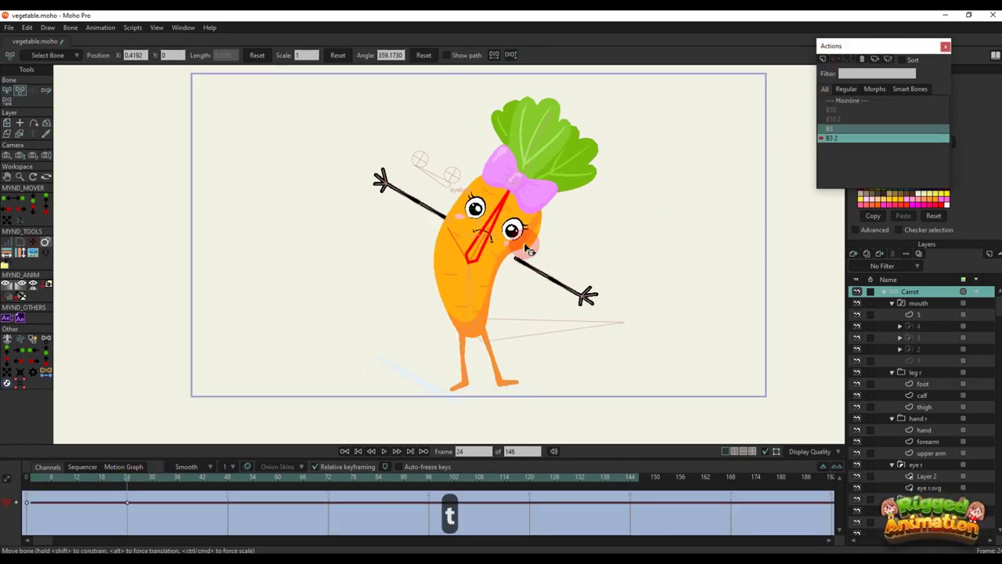
# Reshape the carrot body outline at frame 24 of B3 2 so its shaded side meets the arm joint and curves smoothly
pyautogui.scroll(4, 486, 250)
pyautogui.keyDown('alt'); pyautogui.rightClick(597, 240); pyautogui.keyUp('alt')
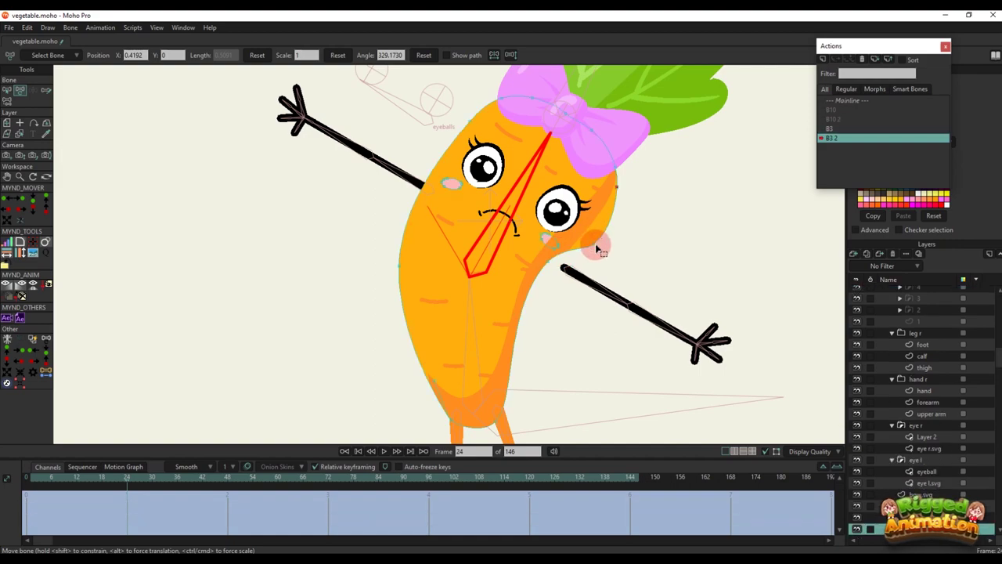
pyautogui.scroll(4, 565, 254)
pyautogui.moveTo(36, 498); pyautogui.dragTo(128, 511)
pyautogui.scroll(-4, 455, 346)
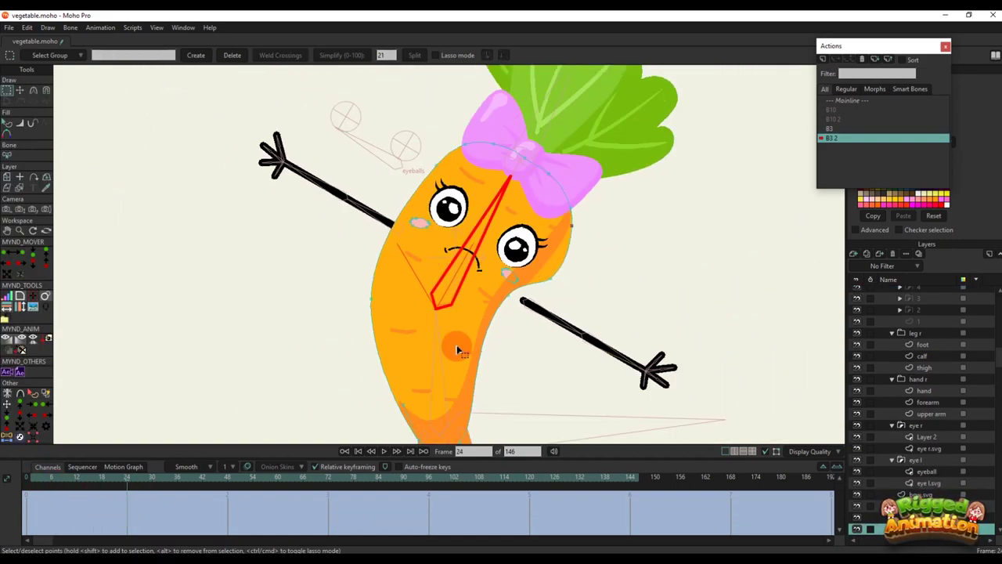
pyautogui.moveTo(456, 347); pyautogui.dragTo(473, 327)
pyautogui.press('t')
pyautogui.click(519, 276)
pyautogui.moveTo(523, 282); pyautogui.dragTo(535, 296)
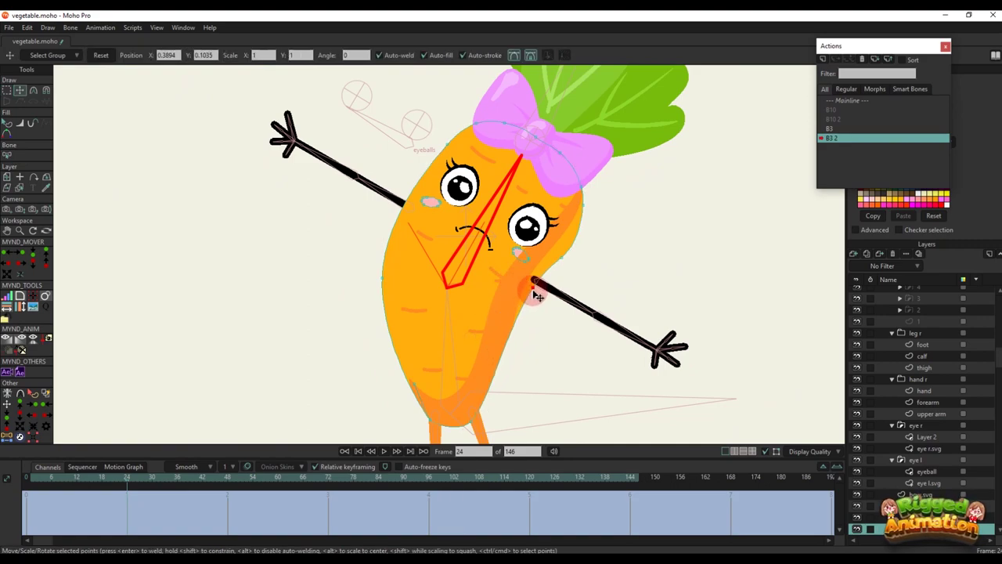
pyautogui.scroll(3, 580, 259)
pyautogui.click(579, 246)
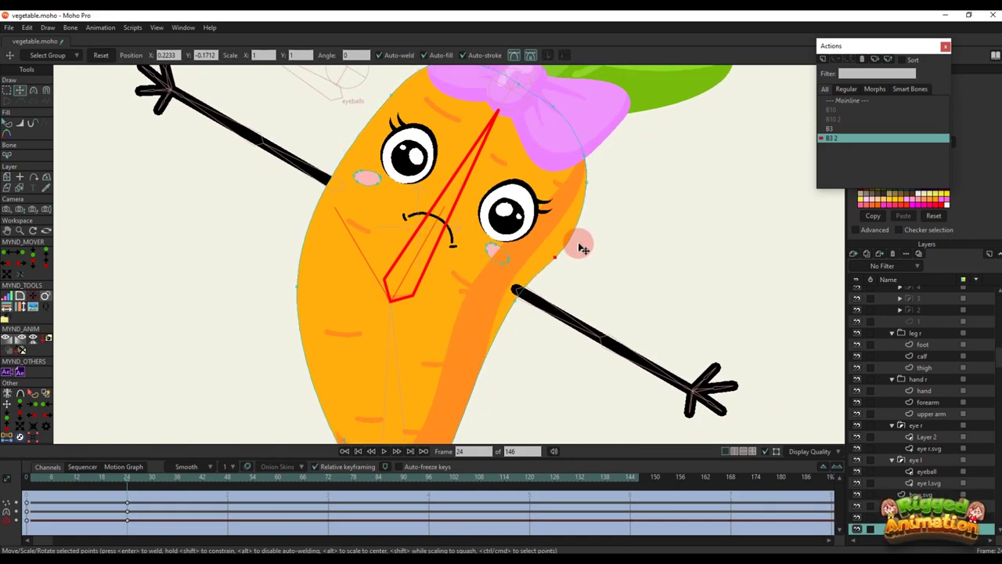
# Refine the body outline's curve on the outer side of the bend and the outline point beneath the arm on the shaded side
pyautogui.scroll(-5, 517, 290)
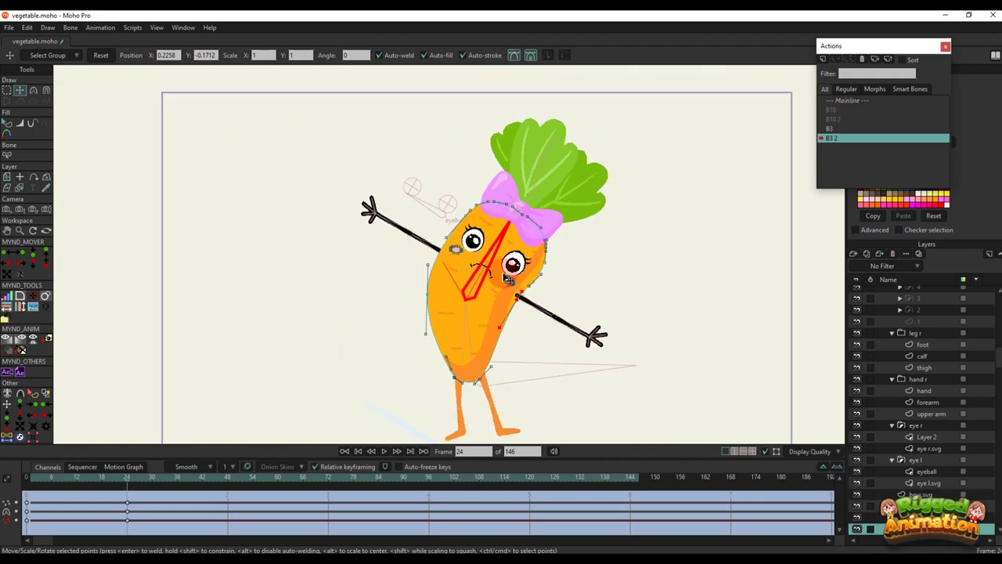
pyautogui.press('q')
pyautogui.scroll(-4, 509, 296)
pyautogui.scroll(5, 510, 299)
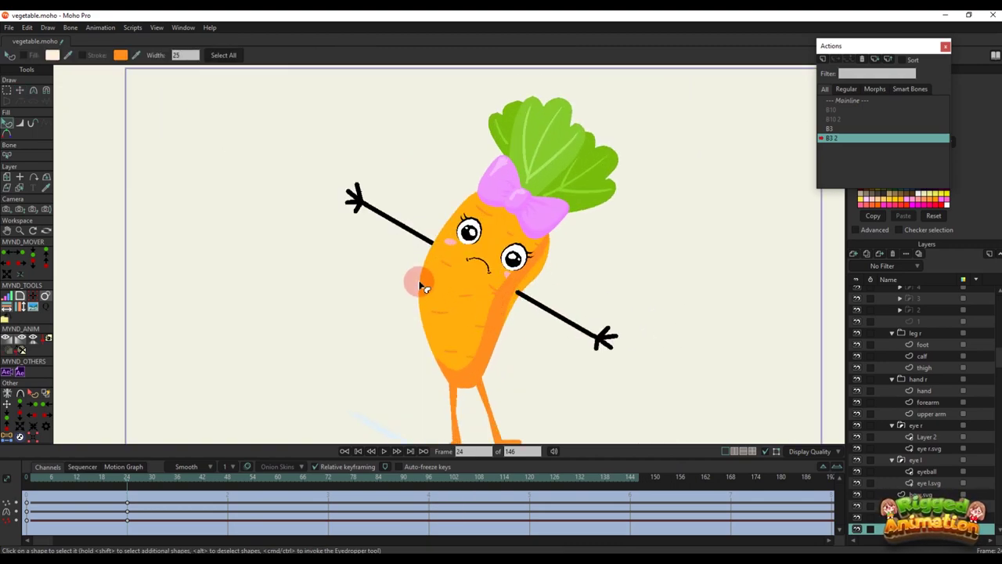
pyautogui.press('t')
pyautogui.scroll(2, 419, 301)
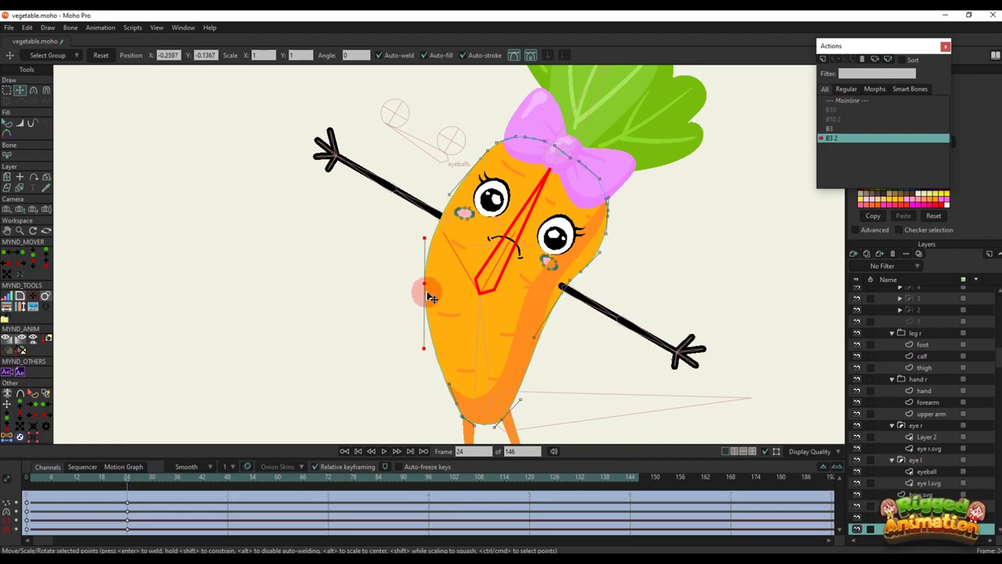
pyautogui.scroll(1, 552, 321)
pyautogui.click(532, 343)
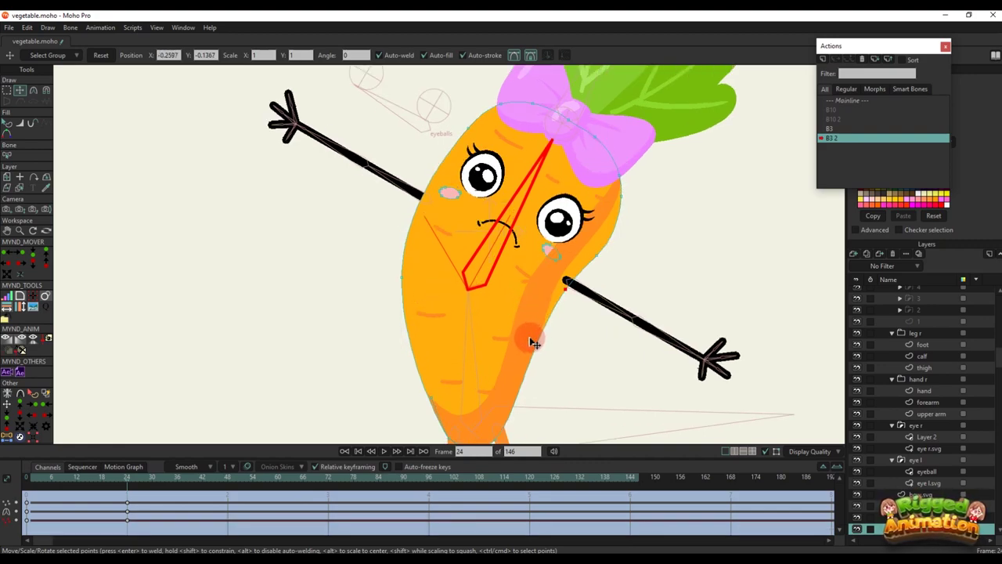
pyautogui.click(566, 272)
# Adjust the stripes and shading layer's edge point and curve handles beside the arm joint to follow the bent body
pyautogui.click(587, 288)
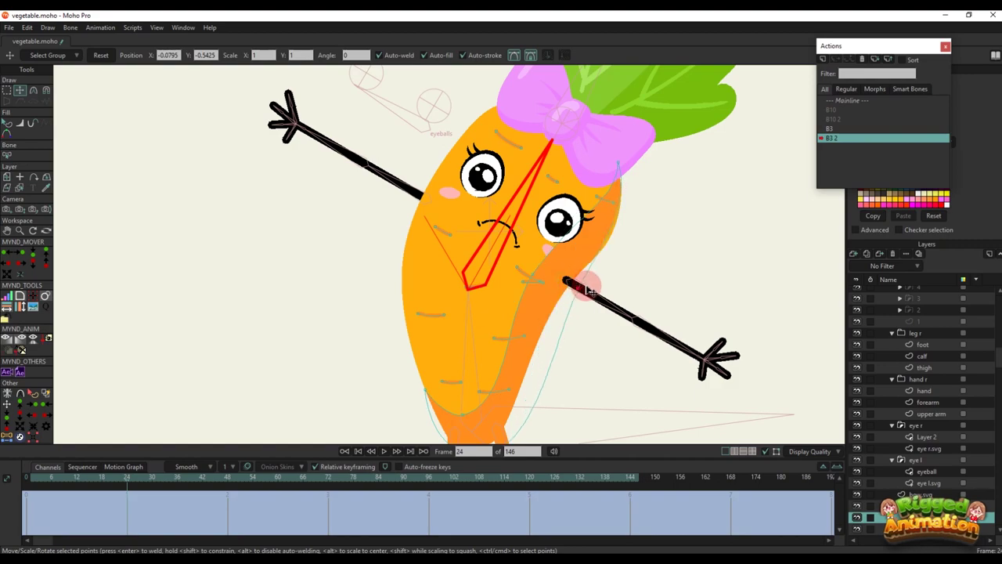
pyautogui.click(550, 284)
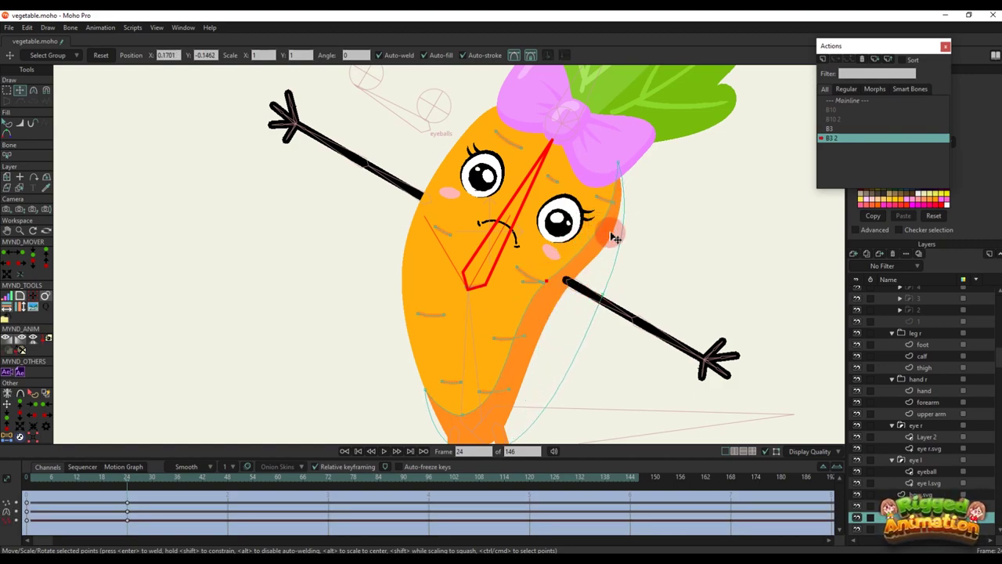
pyautogui.click(553, 287)
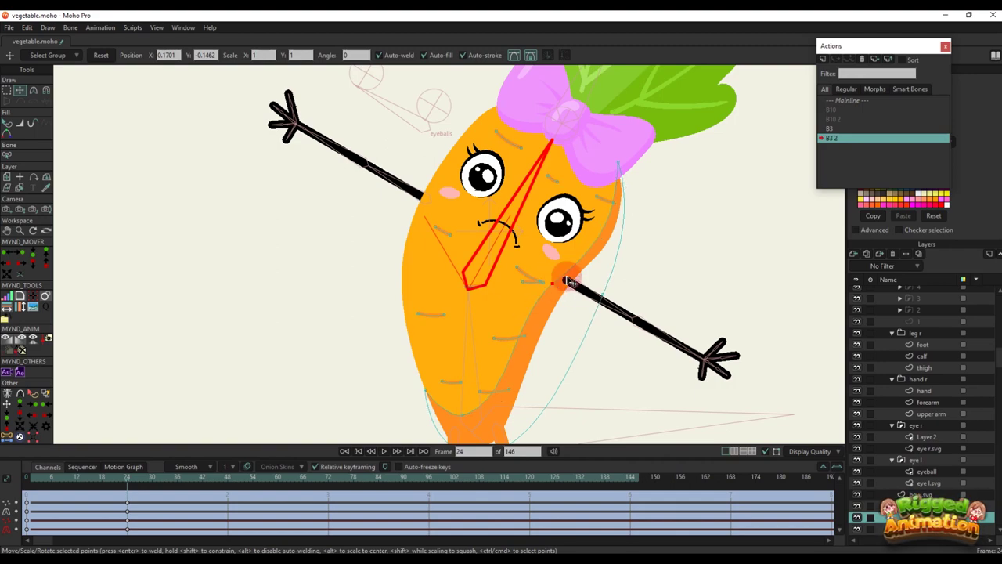
pyautogui.click(612, 241)
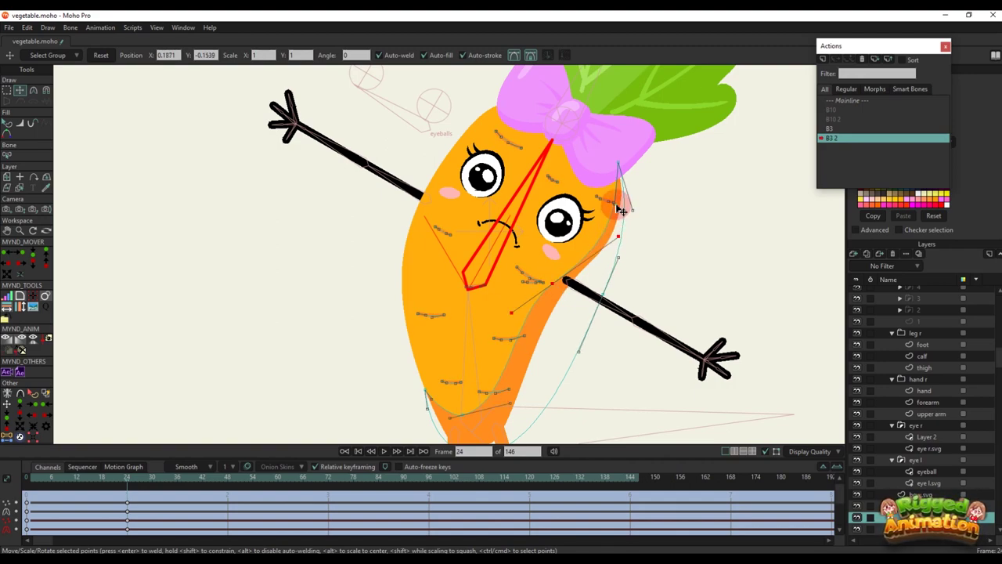
pyautogui.click(557, 283)
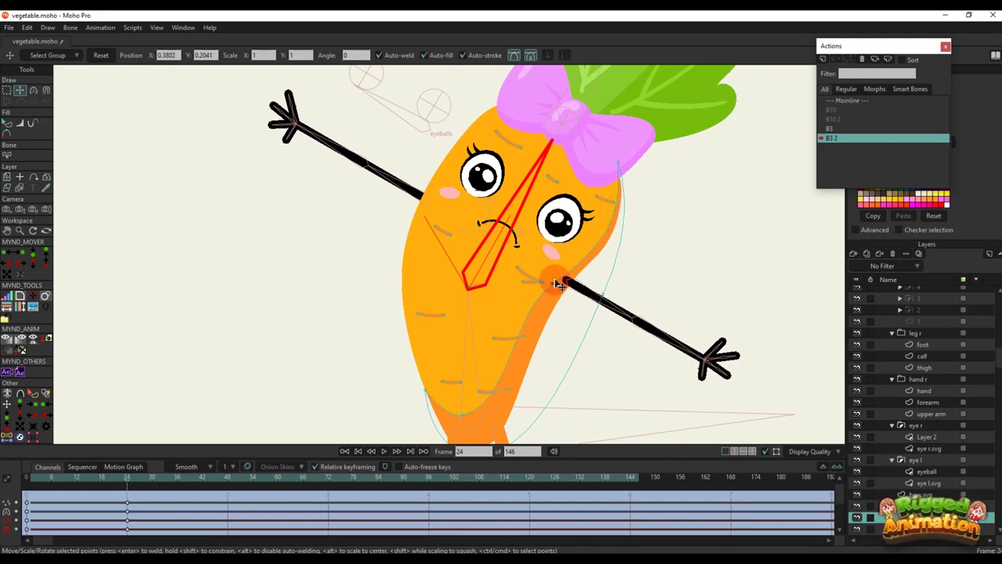
pyautogui.click(624, 167)
pyautogui.press('q')
pyautogui.scroll(-3, 559, 271)
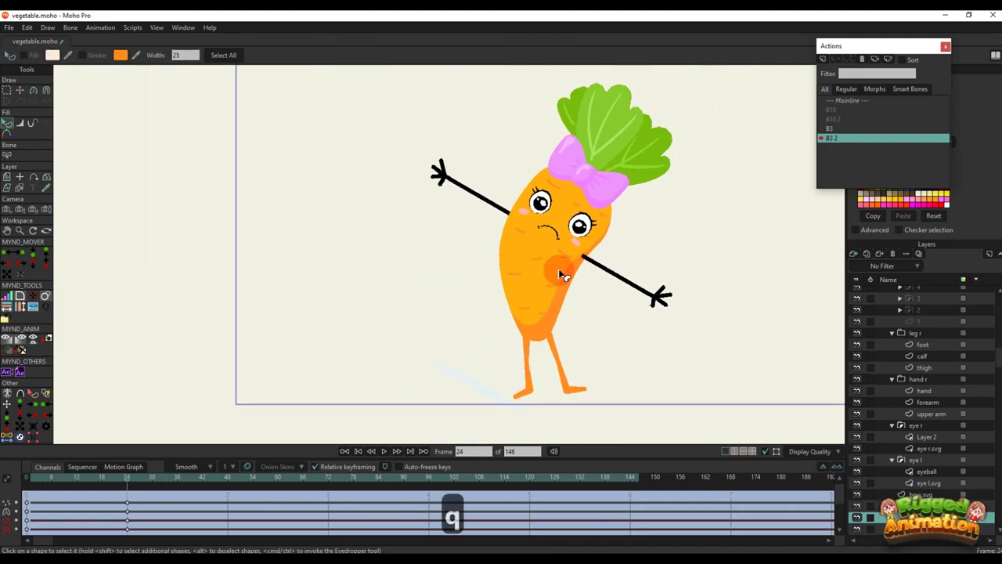
# Move the lighter body shape's edge point below the bow and its curve handle beside the cheek inward at frame 24, then preview the bend
pyautogui.scroll(2, 602, 256)
pyautogui.click(602, 257)
pyautogui.press('t')
pyautogui.scroll(1, 601, 256)
pyautogui.click(624, 224)
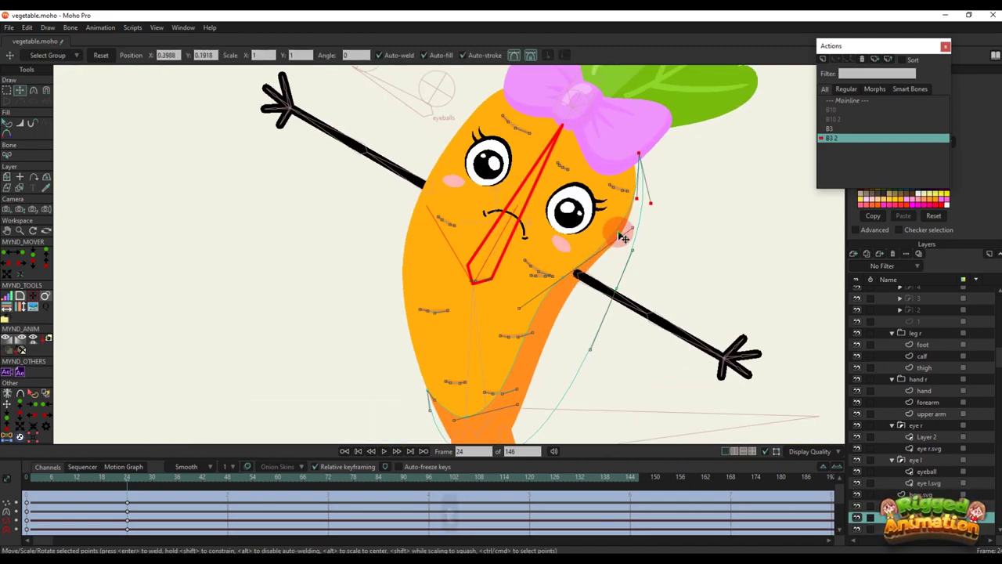
pyautogui.click(638, 157)
pyautogui.click(624, 224)
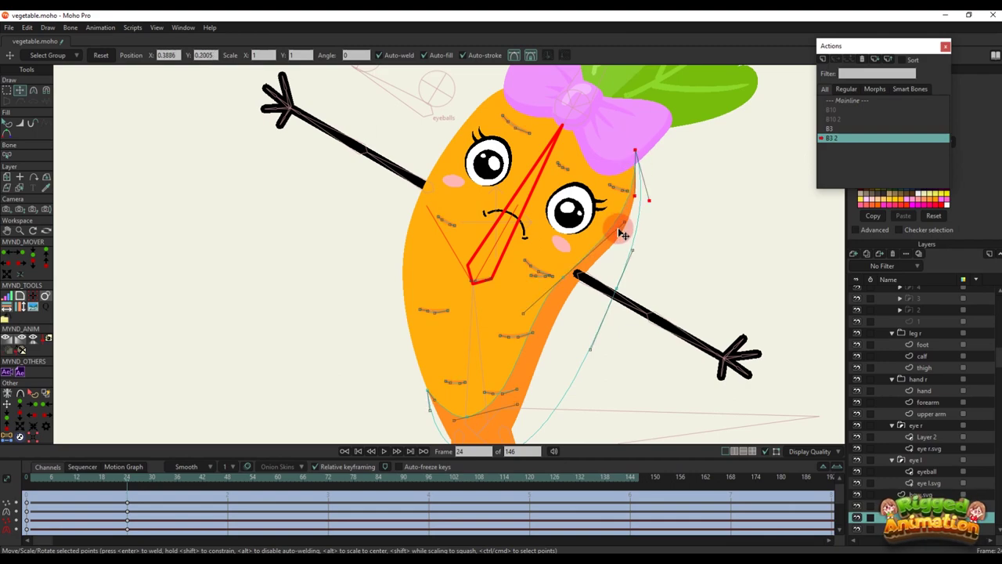
pyautogui.press('q')
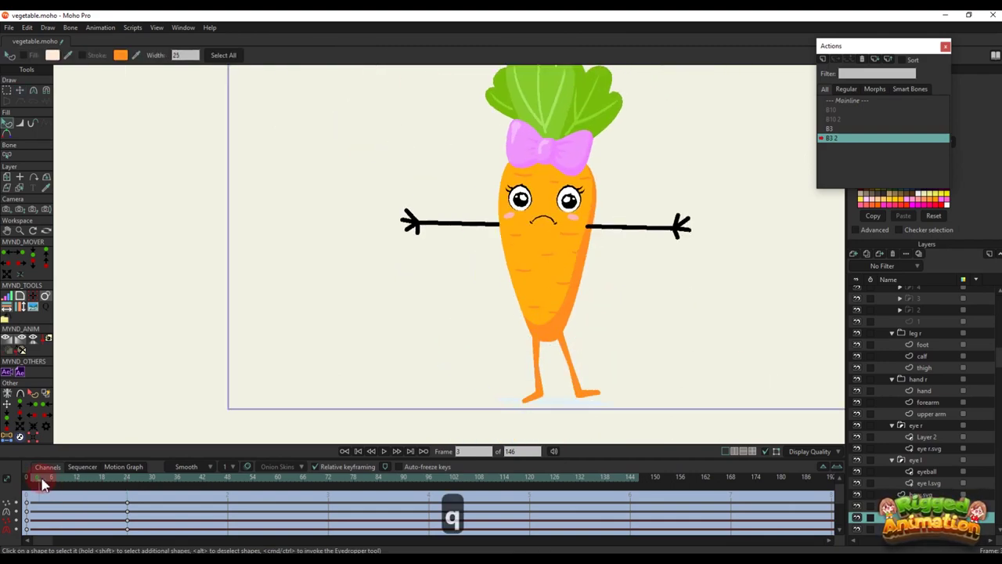
pyautogui.moveTo(45, 485); pyautogui.dragTo(128, 500)
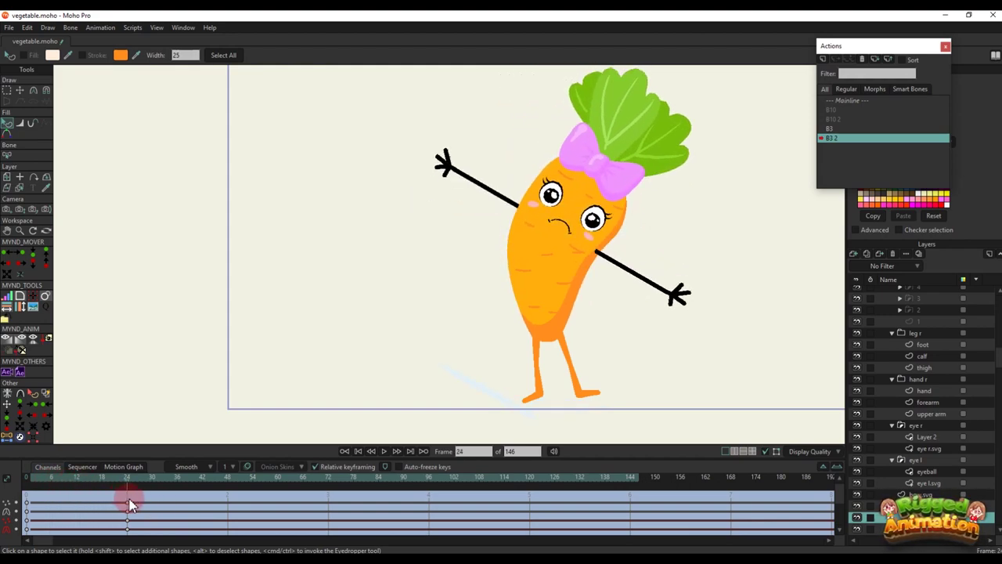
# Reposition and tilt the carrot's stripes at frame 24 of B3 2 to follow the bent body, then preview the bend
pyautogui.press('t')
pyautogui.scroll(3, 524, 286)
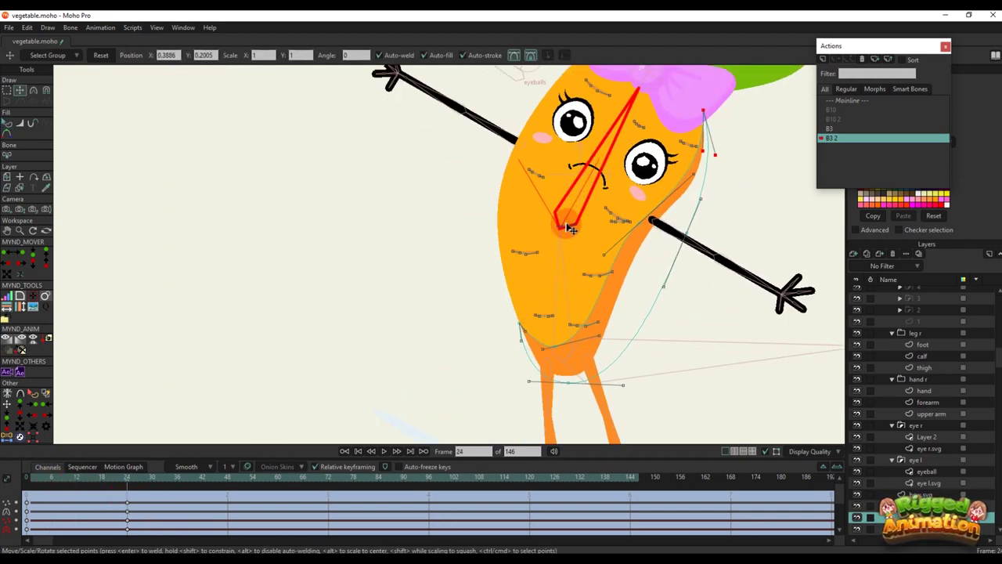
pyautogui.press('g')
pyautogui.scroll(2, 617, 227)
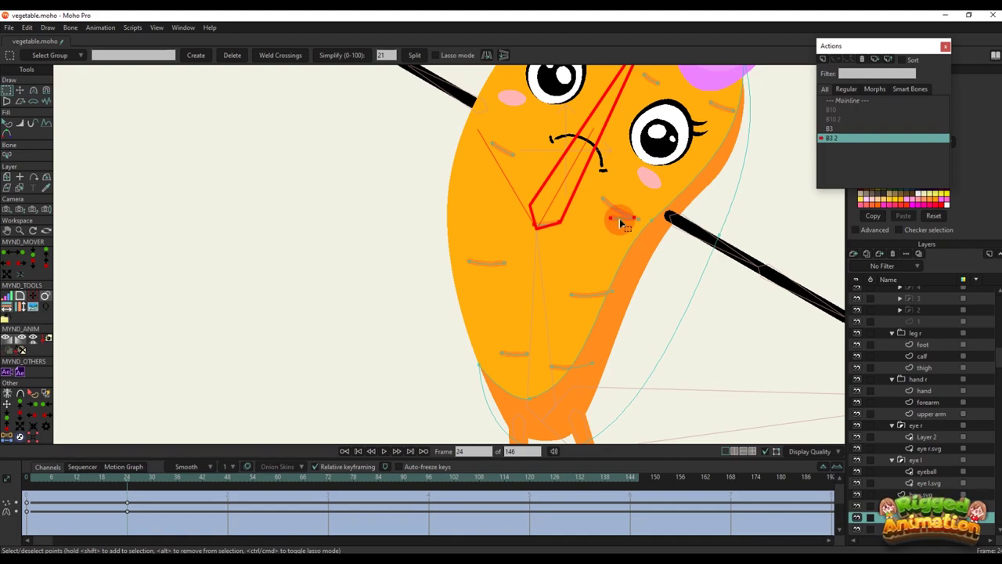
pyautogui.moveTo(567, 287); pyautogui.dragTo(616, 307)
pyautogui.press('t')
pyautogui.moveTo(636, 250); pyautogui.dragTo(640, 256)
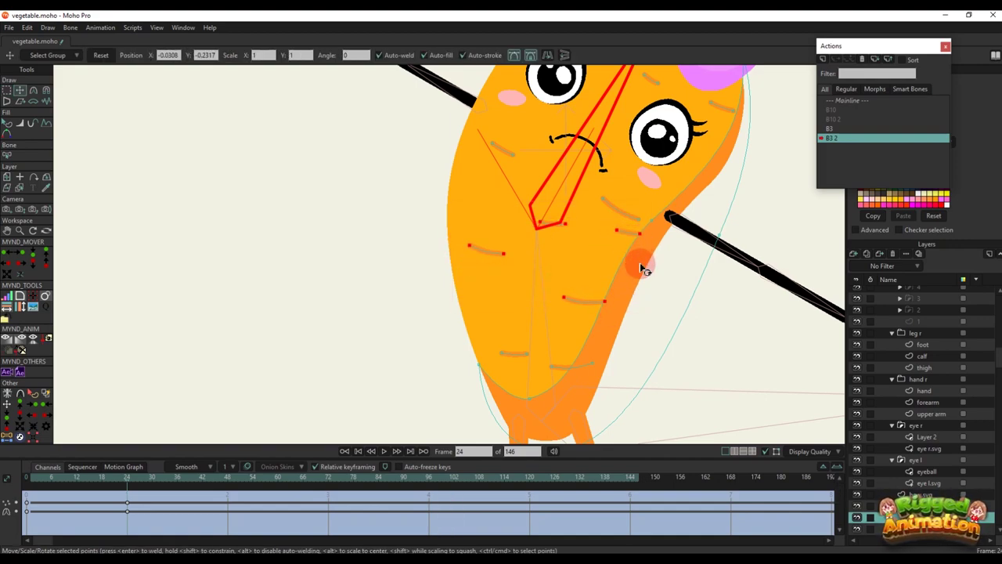
pyautogui.press('q')
pyautogui.scroll(-5, 558, 310)
pyautogui.moveTo(121, 475); pyautogui.dragTo(51, 481)
# Return to the mainline and delete the test pose keyframes from the Carrot bone layer
pyautogui.doubleClick(831, 101)
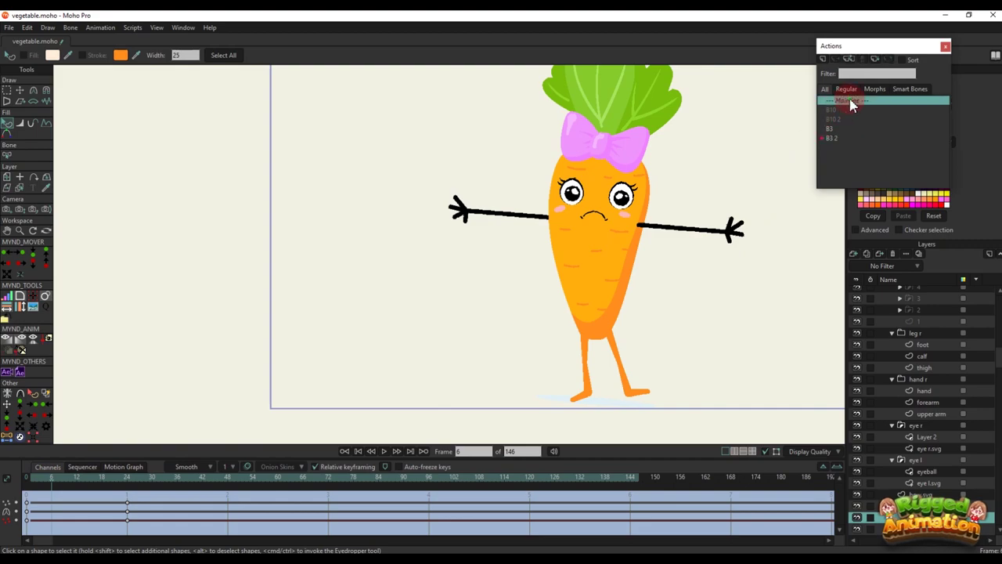
pyautogui.scroll(1, 930, 315)
pyautogui.click(920, 291)
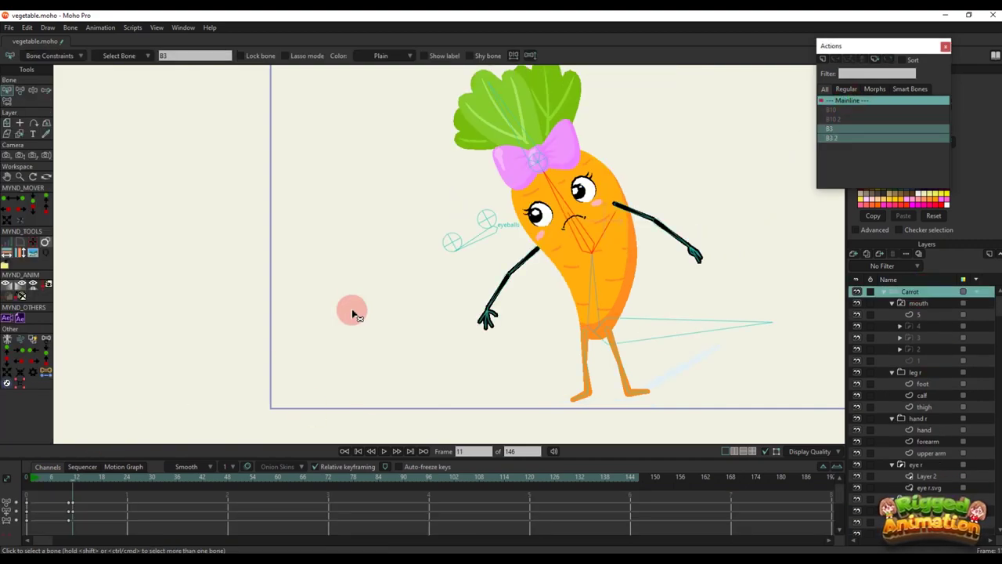
pyautogui.scroll(-2, 352, 309)
pyautogui.press('BackSpace')
# Test the upper torso bone's bend, clear the remaining mainline keyframes and go back to frame 0
pyautogui.scroll(2, 556, 241)
pyautogui.press('t')
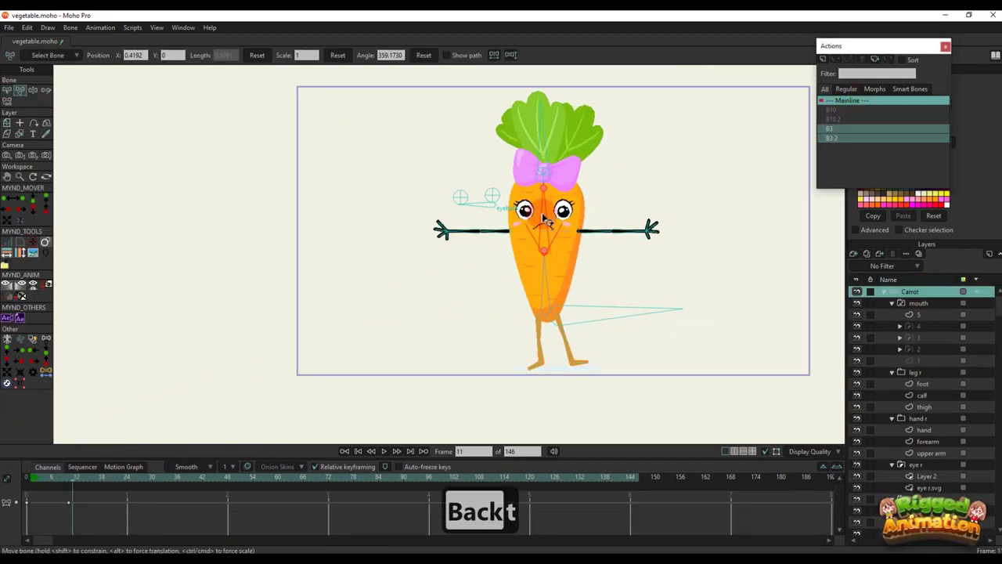
pyautogui.moveTo(542, 209); pyautogui.dragTo(542, 233)
pyautogui.moveTo(79, 492); pyautogui.dragTo(18, 496)
pyautogui.press('BackSpace')
pyautogui.click(26, 477)
# Recolour the shadow ellipse beneath the carrot's feet to semi-transparent black
pyautogui.scroll(2, 502, 398)
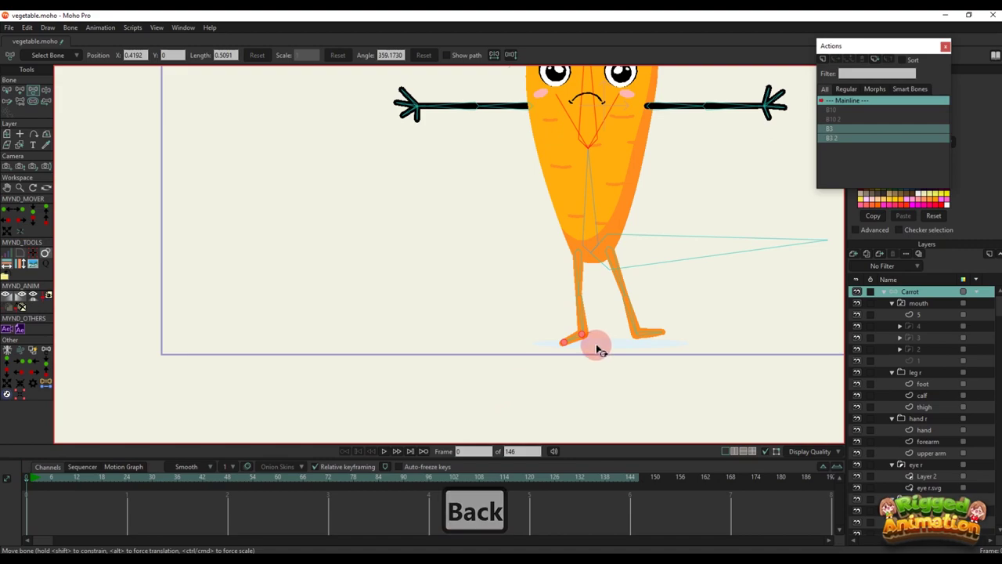
pyautogui.keyDown('alt'); pyautogui.rightClick(617, 348); pyautogui.keyUp('alt')
pyautogui.moveTo(620, 350); pyautogui.dragTo(480, 327)
pyautogui.scroll(-1, 906, 487)
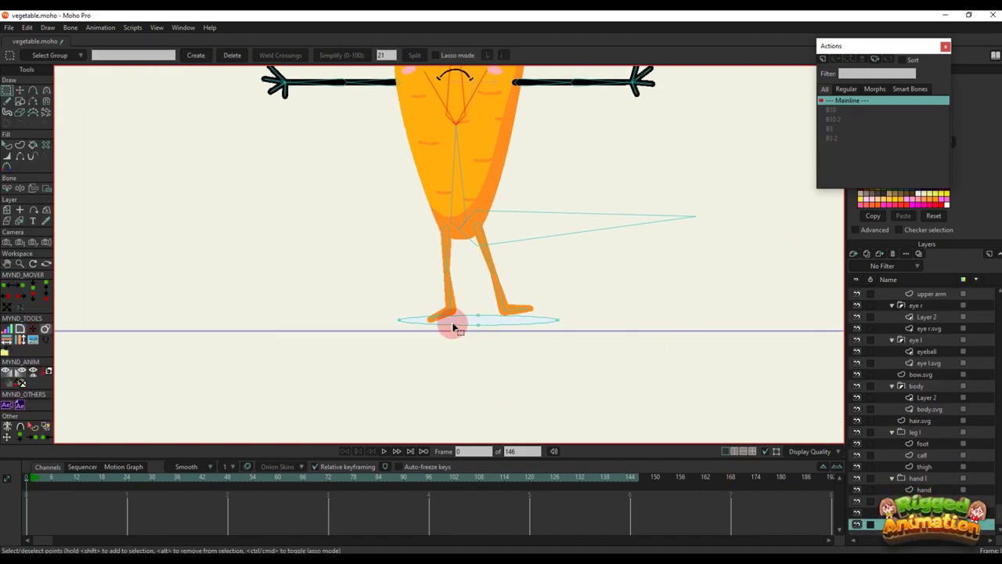
pyautogui.click(944, 48)
pyautogui.press('q')
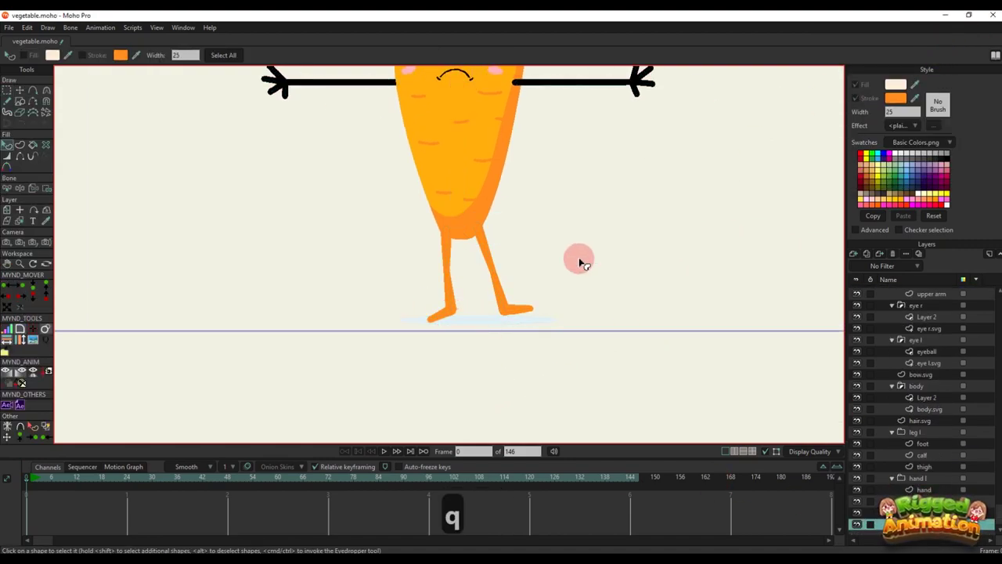
pyautogui.click(483, 320)
pyautogui.click(890, 86)
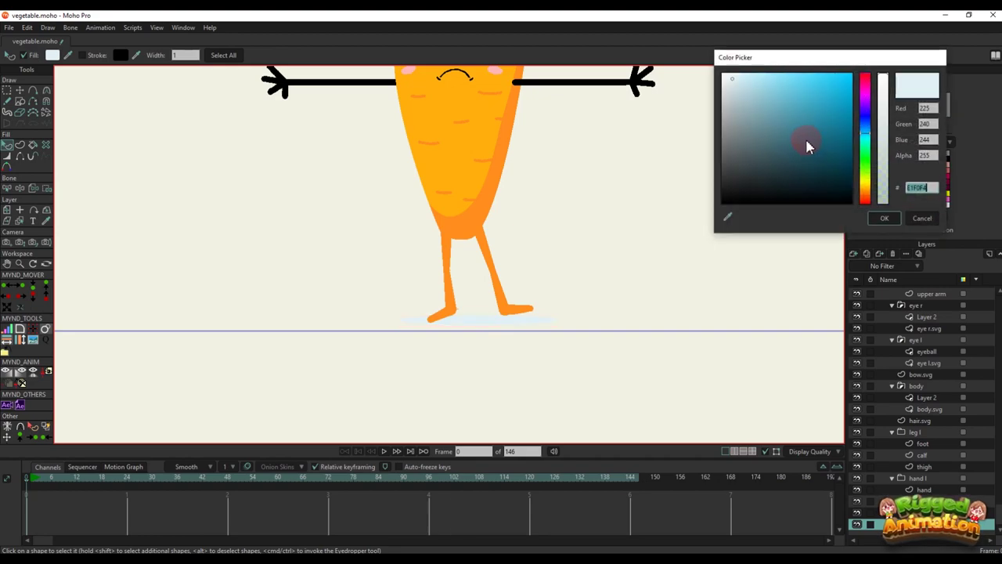
pyautogui.moveTo(805, 136); pyautogui.dragTo(700, 201)
pyautogui.moveTo(883, 78); pyautogui.dragTo(879, 177)
pyautogui.click(884, 220)
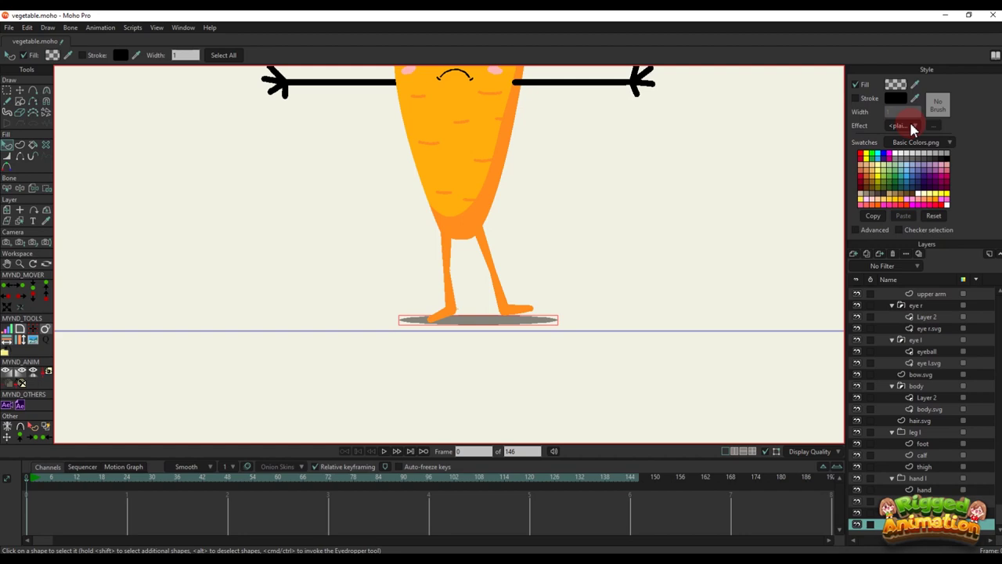
# Apply the Soft Edge effect to the shadow's fill and render frame 0 to check it
pyautogui.click(919, 127)
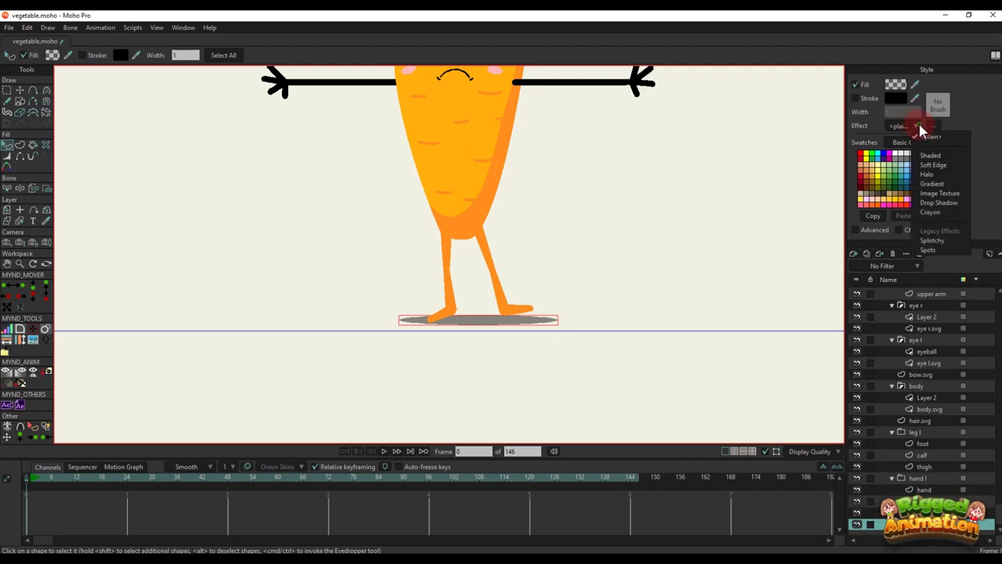
pyautogui.click(934, 165)
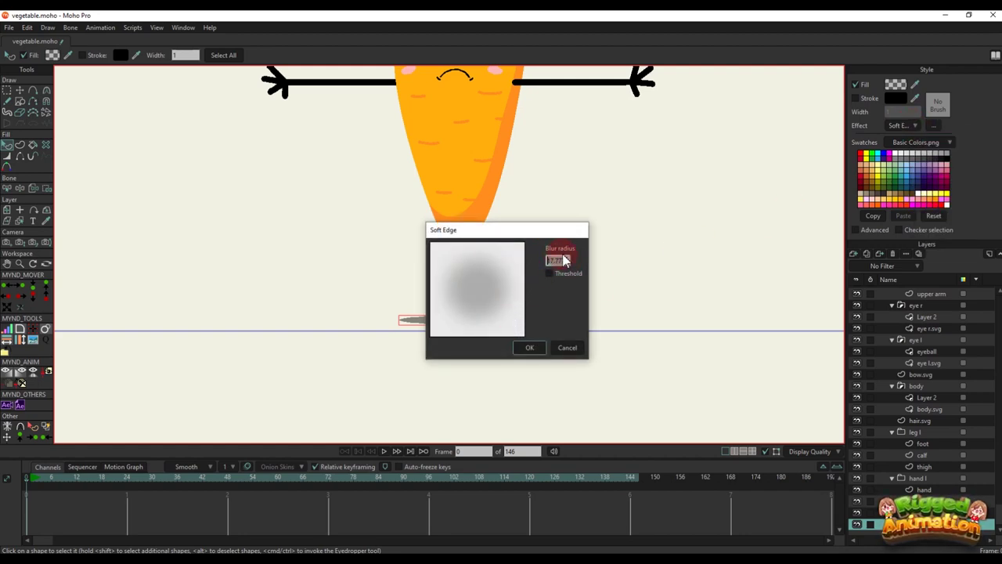
pyautogui.click(530, 350)
pyautogui.hotkey('ctrl', 'r')
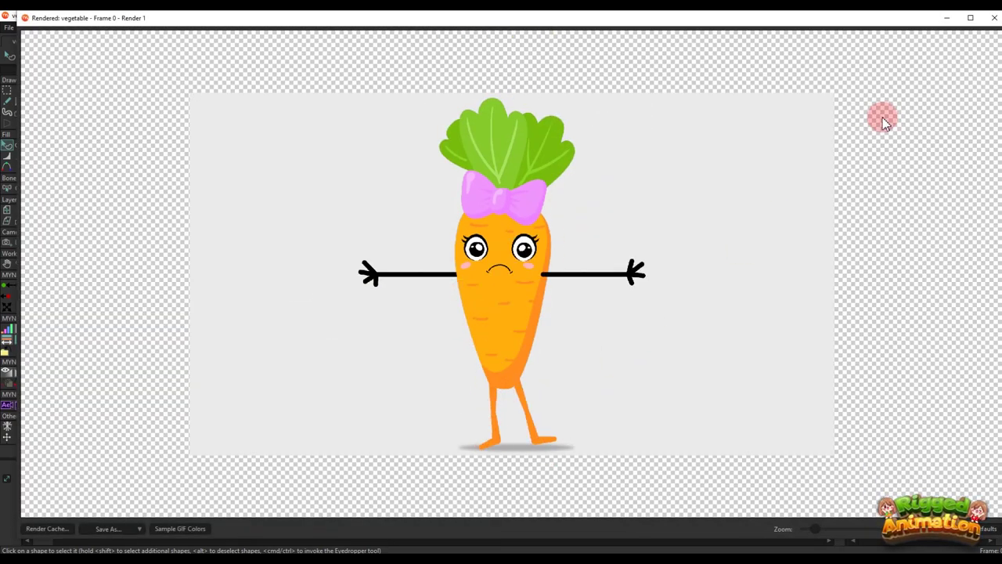
pyautogui.click(995, 17)
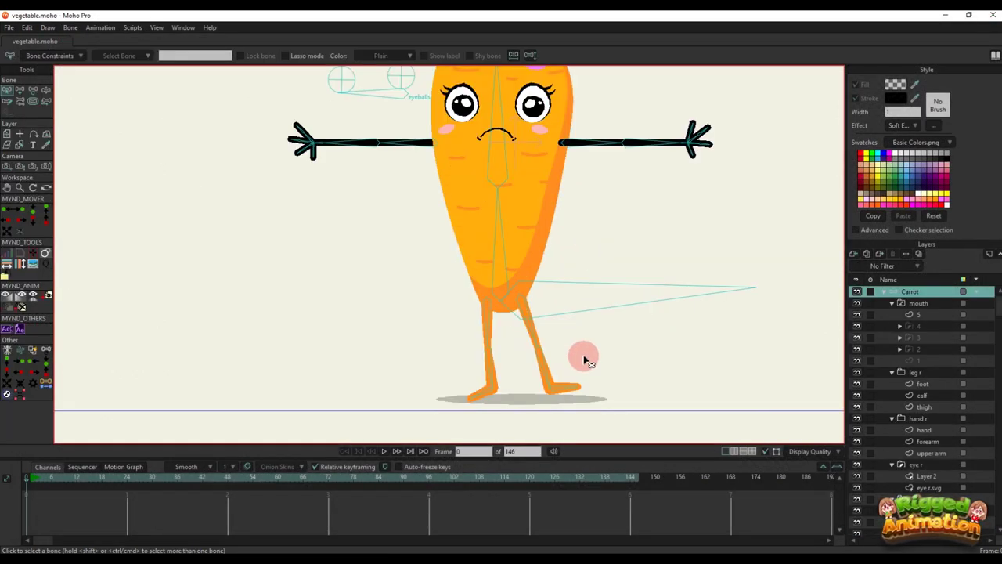
# Add an upright bone to the Carrot layer just below the centre of the shadow
pyautogui.press('a')
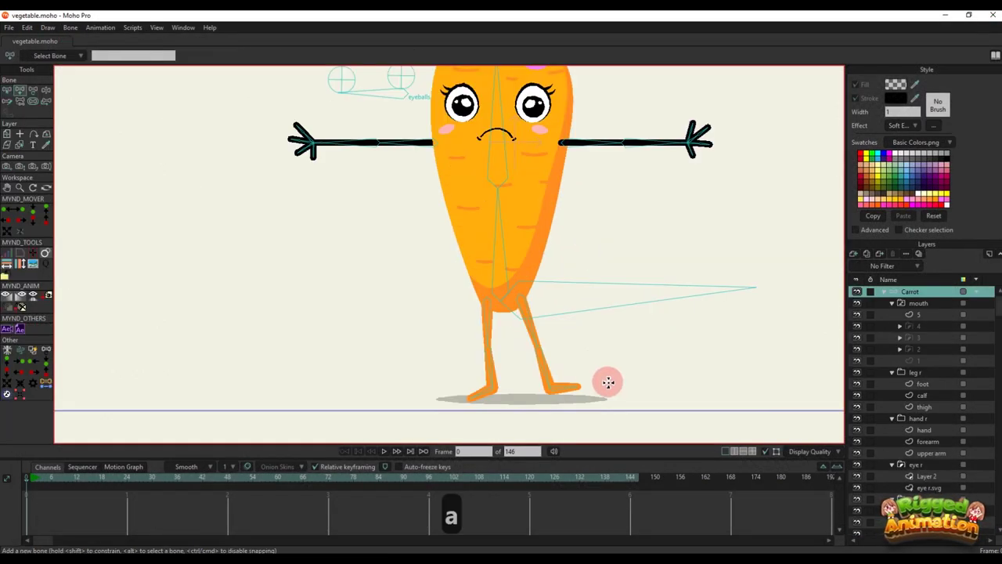
pyautogui.moveTo(609, 382); pyautogui.dragTo(544, 387)
pyautogui.press('s')
pyautogui.press('b')
pyautogui.press('t')
pyautogui.press('b')
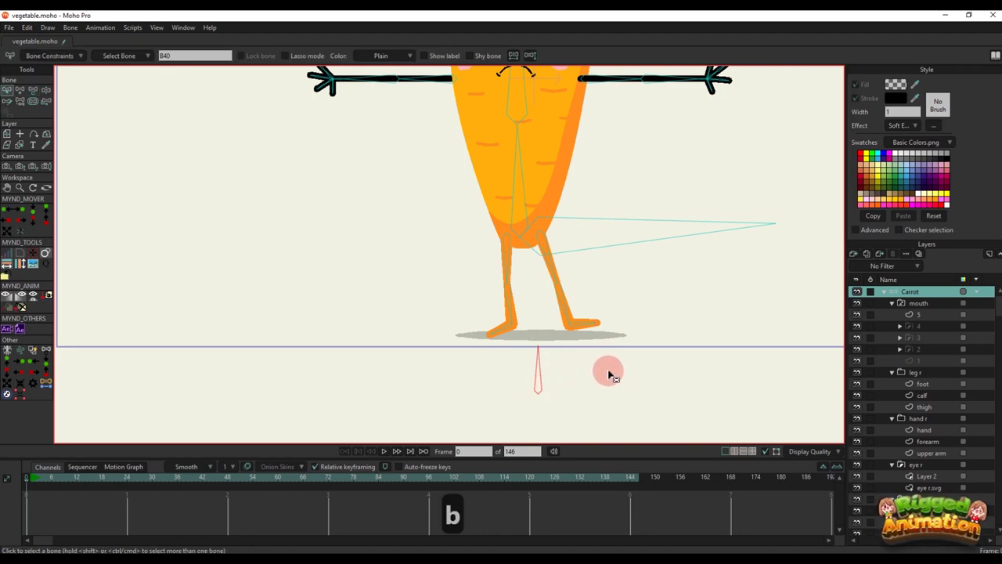
# Add a second upright bone beside the carrot's feet, just above the end of the shadow
pyautogui.press('a')
pyautogui.moveTo(645, 322); pyautogui.dragTo(349, 381)
pyautogui.press('s')
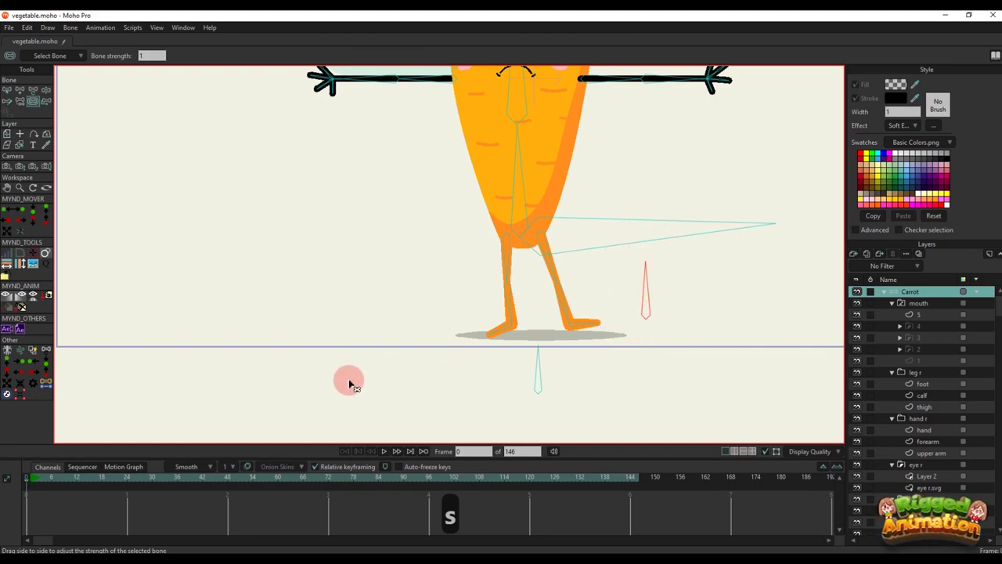
pyautogui.scroll(-4, 554, 384)
pyautogui.scroll(2, 547, 256)
# Name the bone beneath the shadow "shadow" and show its label
pyautogui.press('t')
pyautogui.click(531, 410)
pyautogui.press('b')
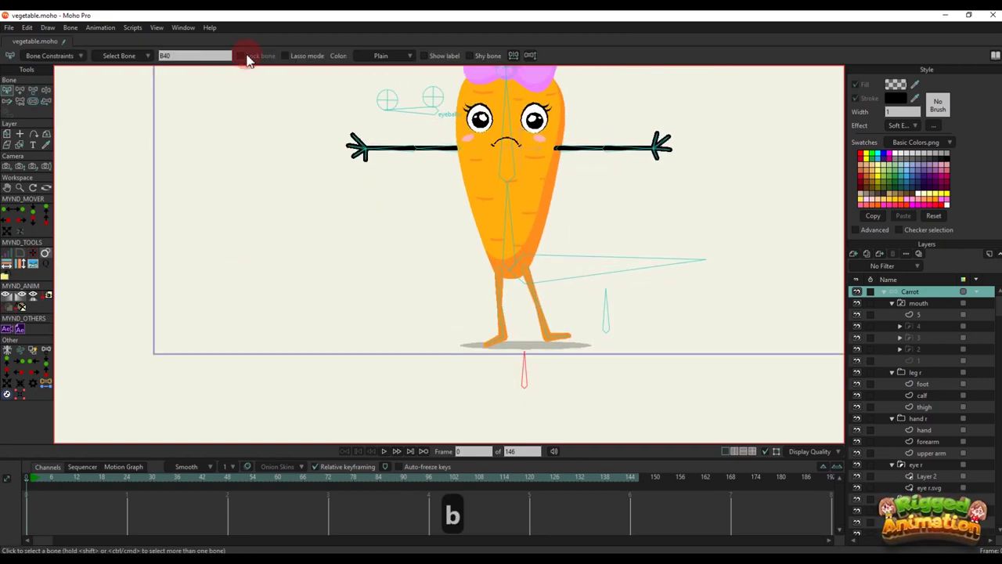
pyautogui.write('shadow')
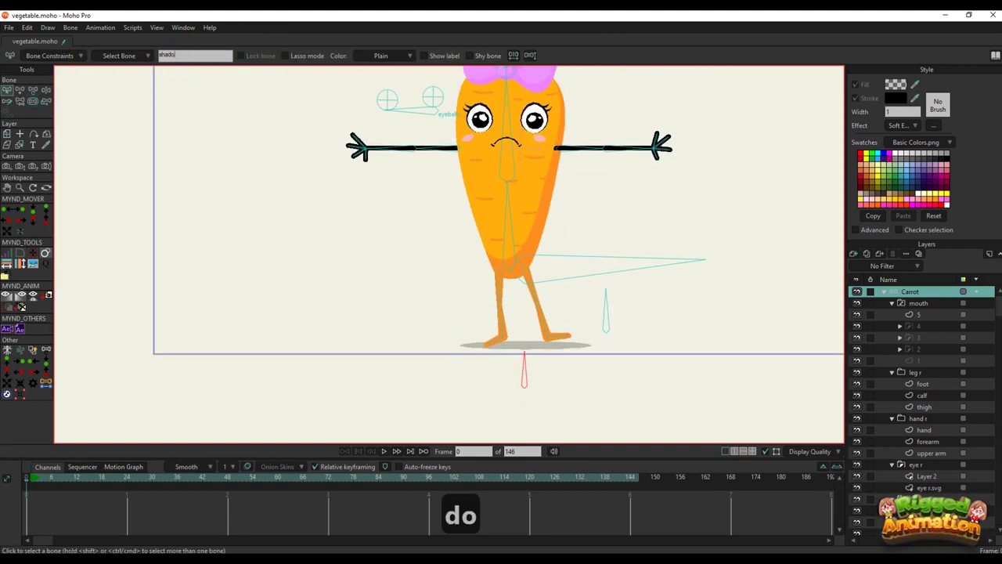
pyautogui.click(423, 56)
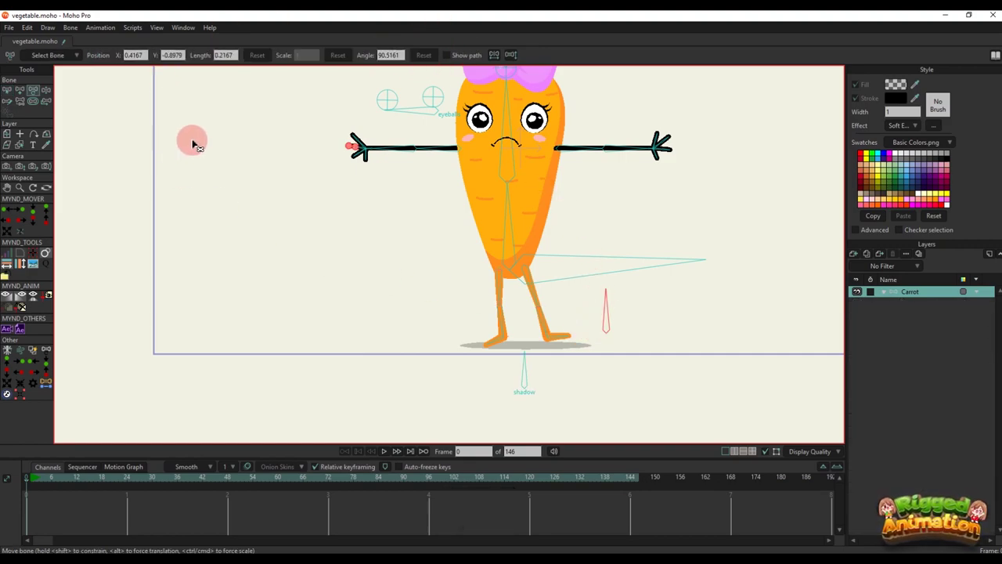
# Name the bone beside the feet "scale shadow" and show its label
pyautogui.press('b')
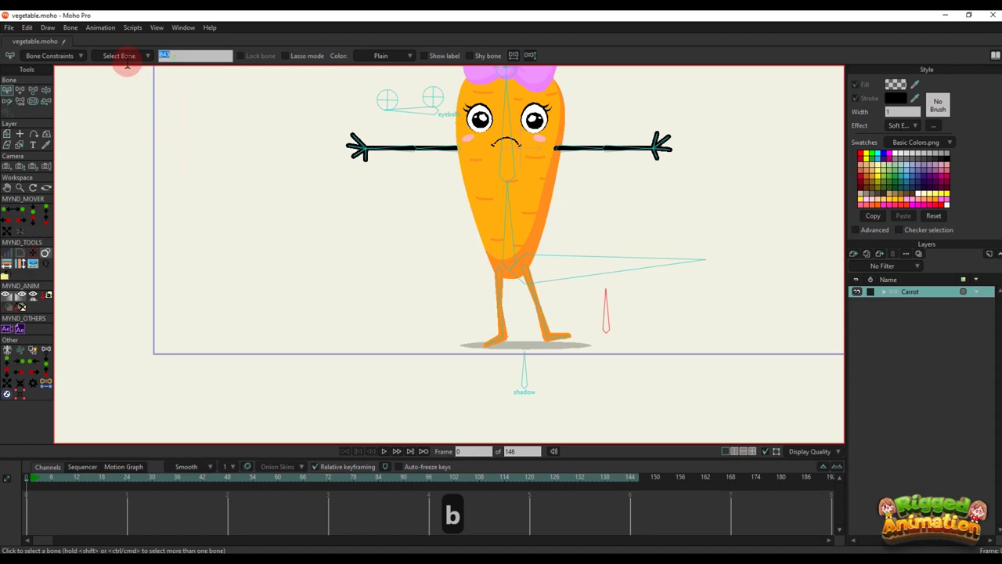
pyautogui.write('scale s')
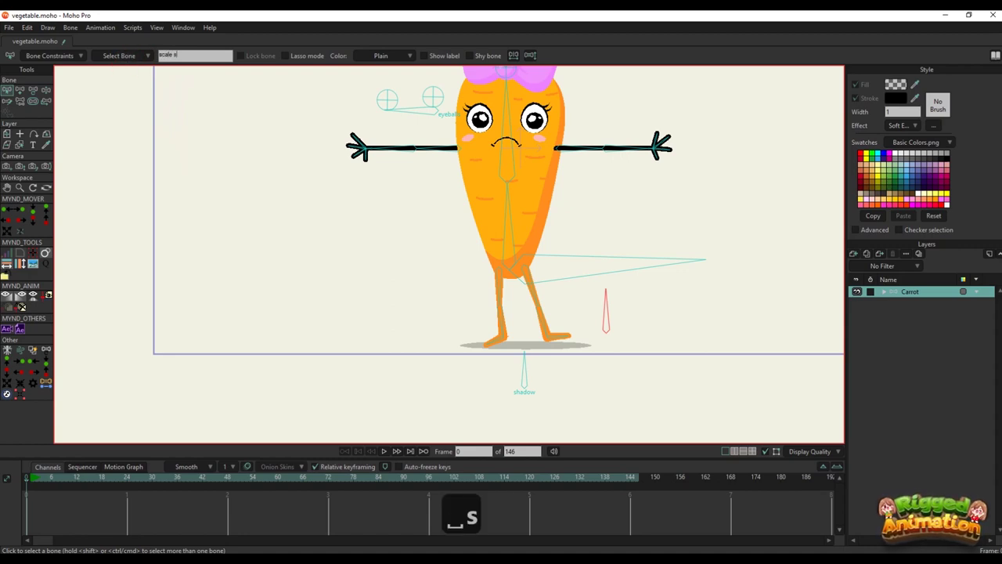
pyautogui.write('hadow')
pyautogui.press('Return')
pyautogui.click(340, 195)
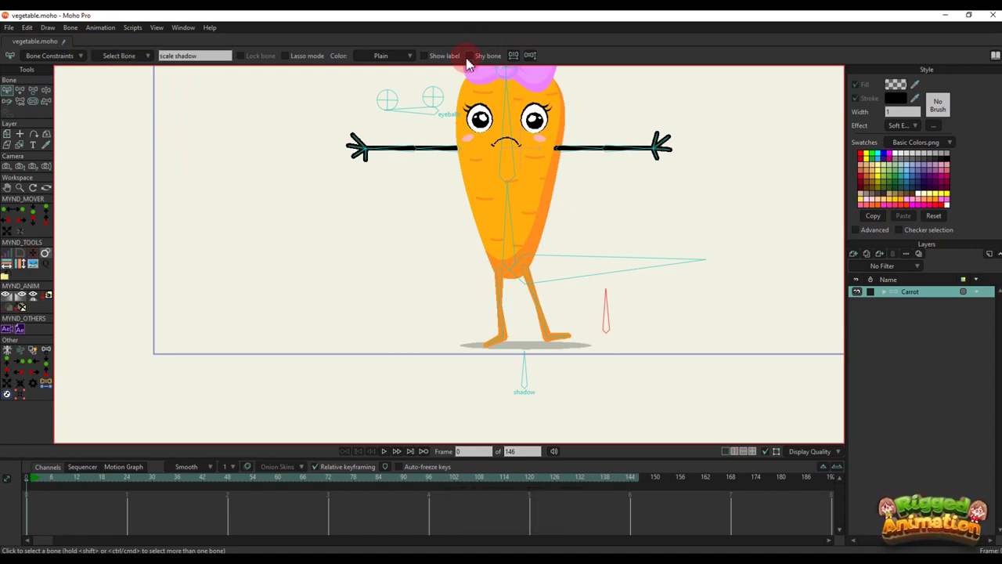
pyautogui.scroll(-4, 638, 346)
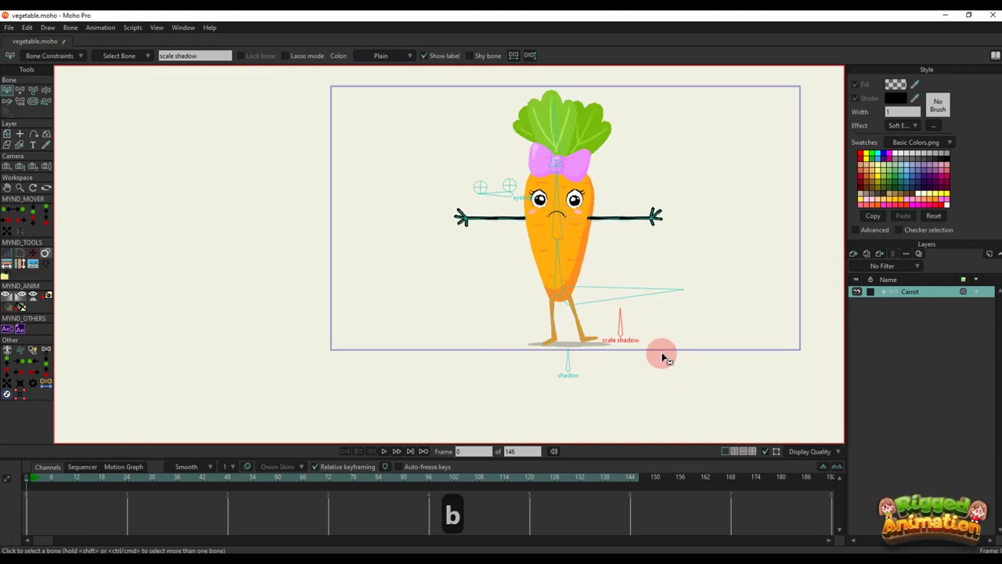
# Bind all points of the shadow ellipse to the shadow bone
pyautogui.click(684, 371)
pyautogui.scroll(4, 619, 362)
pyautogui.scroll(-4, 563, 407)
pyautogui.scroll(2, 569, 390)
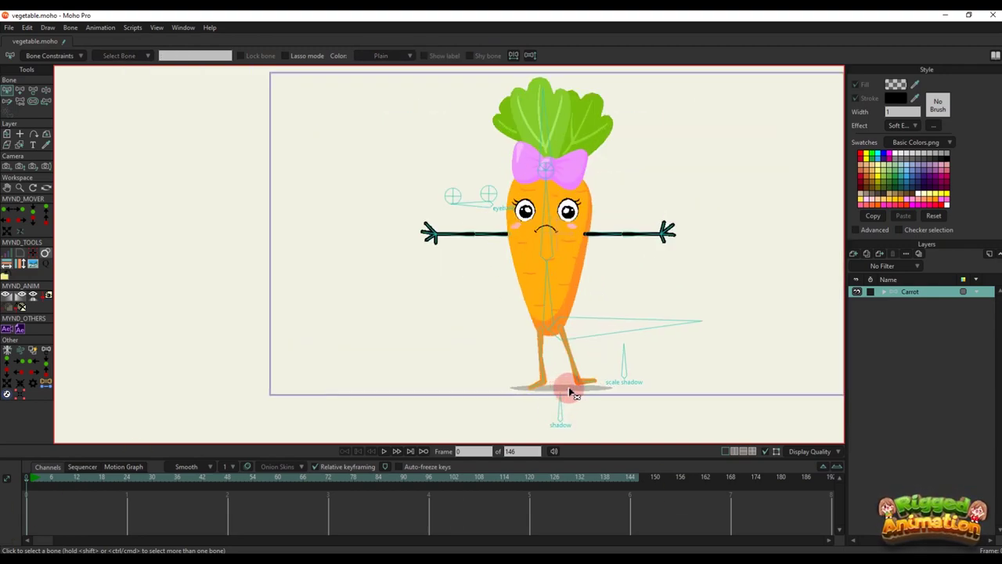
pyautogui.keyDown('alt'); pyautogui.rightClick(569, 389); pyautogui.keyUp('alt')
pyautogui.moveTo(559, 407); pyautogui.dragTo(535, 359)
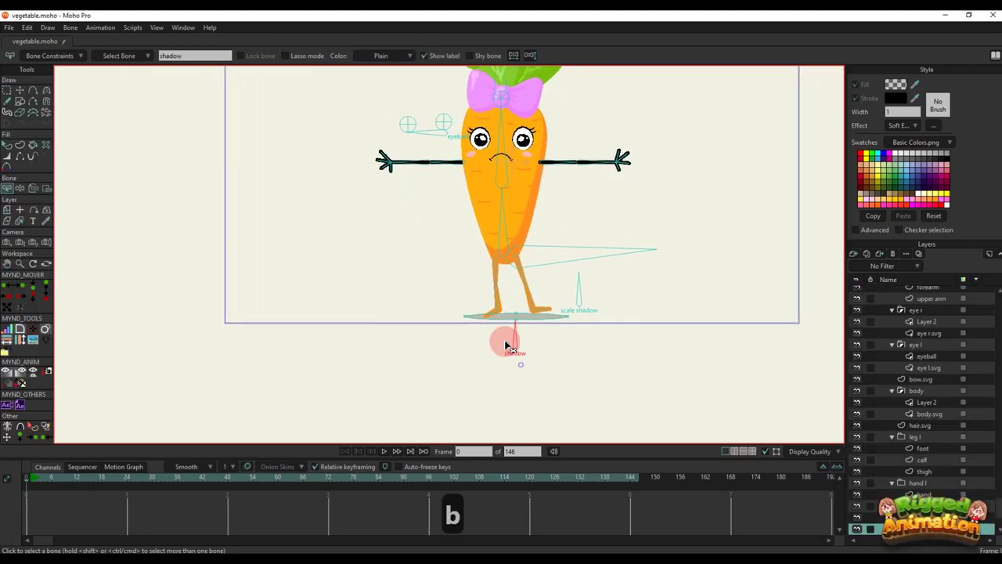
pyautogui.press('i')
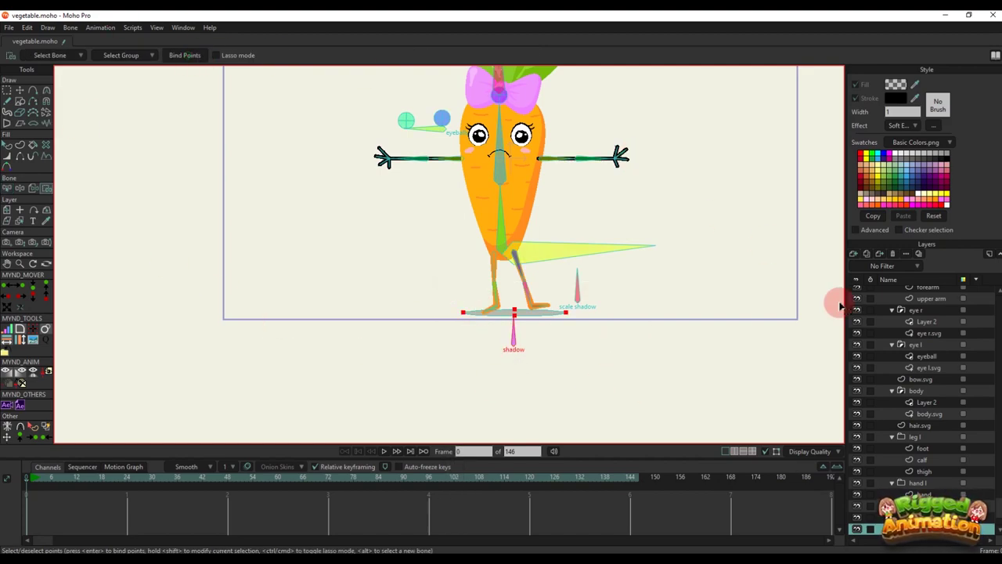
# Enable angle constraints on the scale shadow bone of the Carrot layer, limiting its rotation to 30 degrees either way
pyautogui.scroll(5, 928, 297)
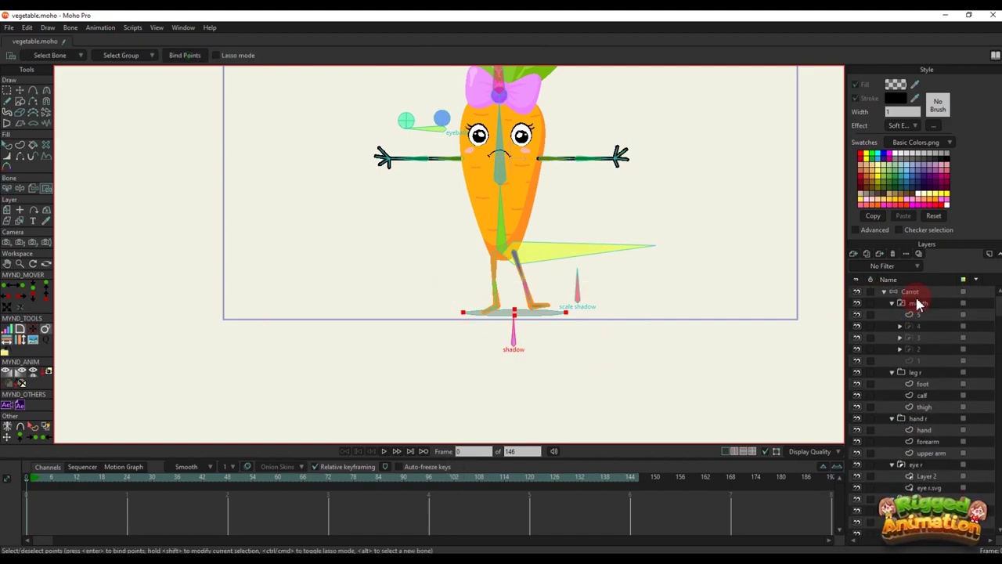
pyautogui.click(809, 299)
pyautogui.press('b')
pyautogui.scroll(2, 571, 290)
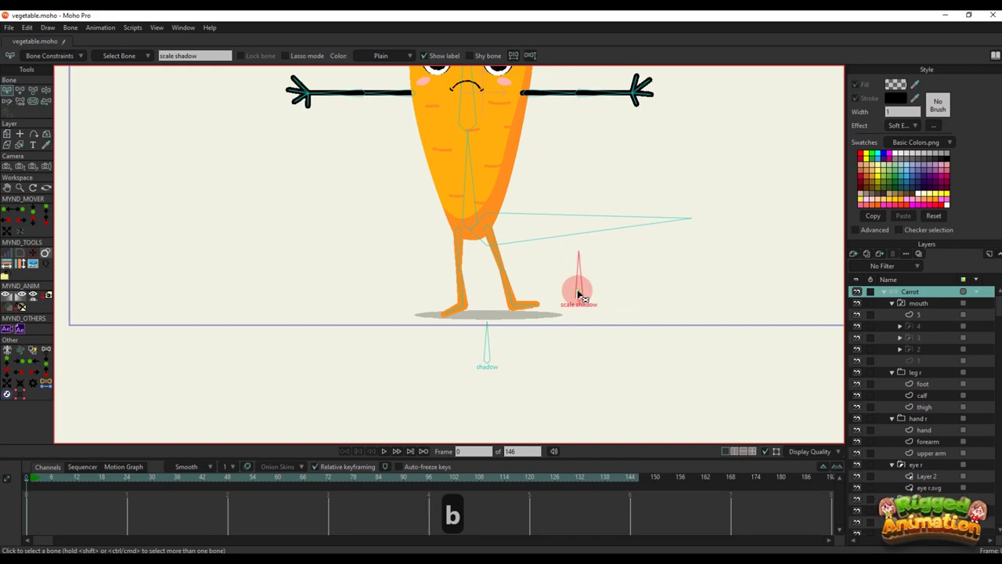
pyautogui.click(47, 56)
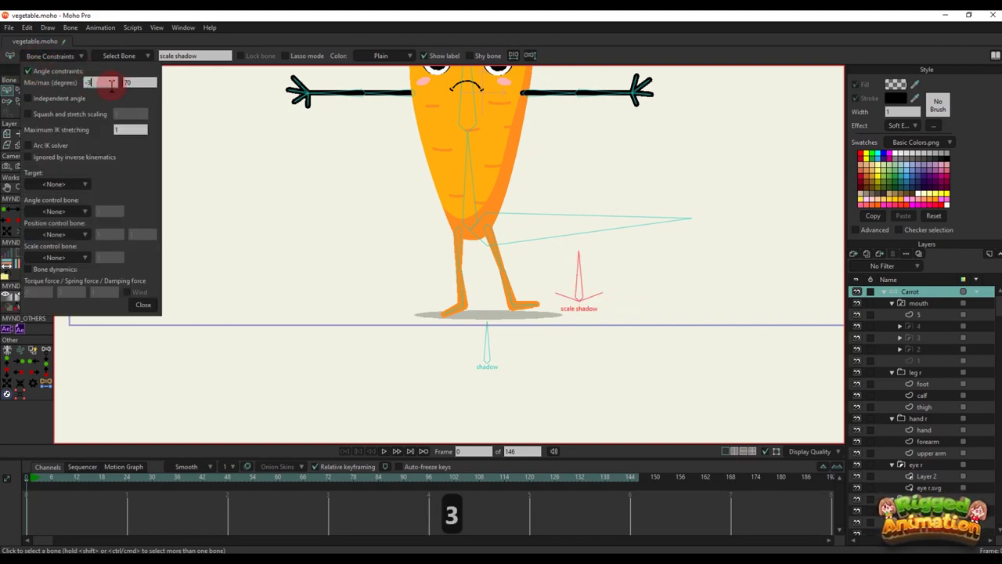
pyautogui.click(143, 308)
# Create a smart bone action for the scale shadow bone and rotate it counter-clockwise to its limit at frame 24
pyautogui.hotkey('ctrl', 'k')
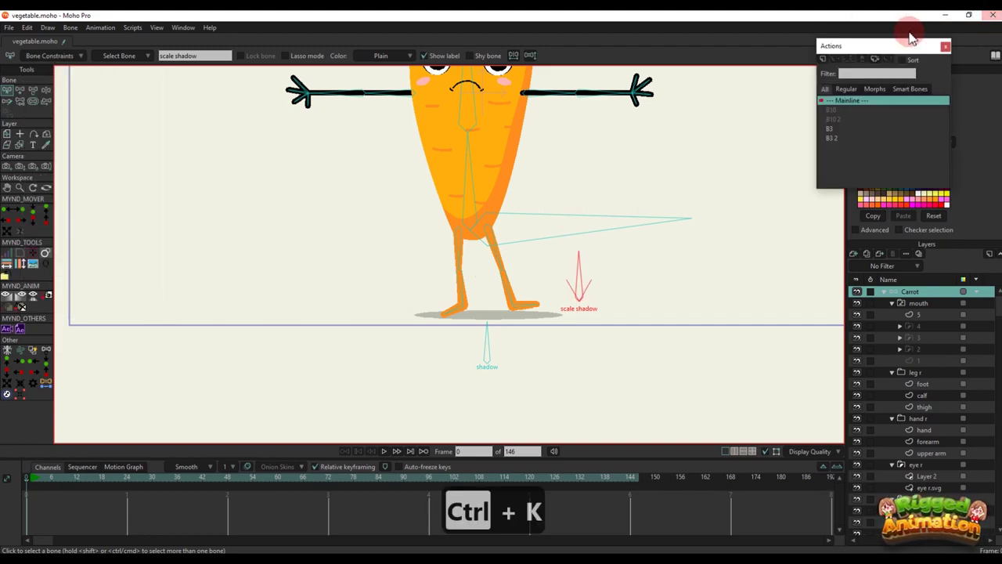
pyautogui.click(823, 60)
pyautogui.click(505, 321)
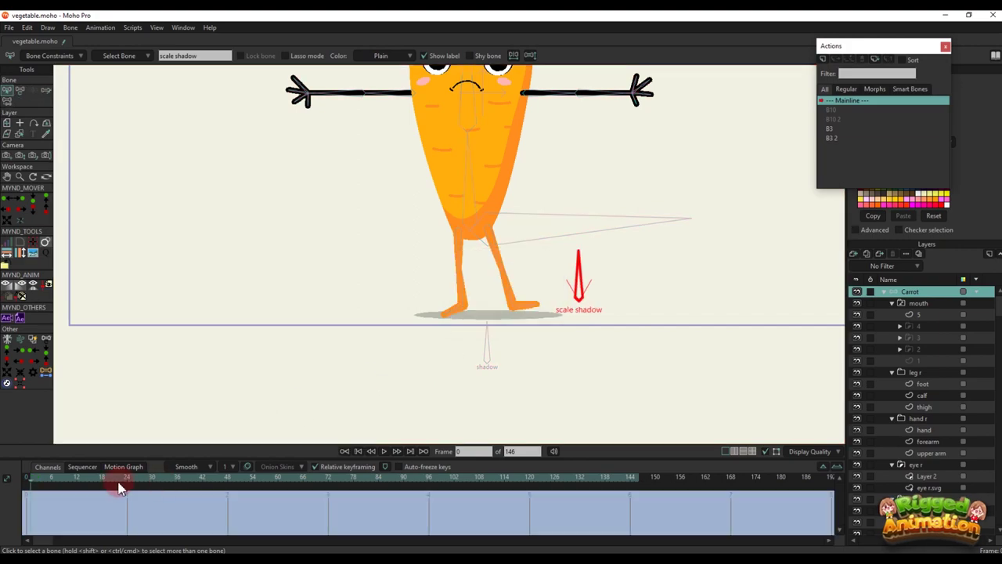
pyautogui.click(126, 479)
pyautogui.press('t')
pyautogui.moveTo(570, 271); pyautogui.dragTo(521, 319)
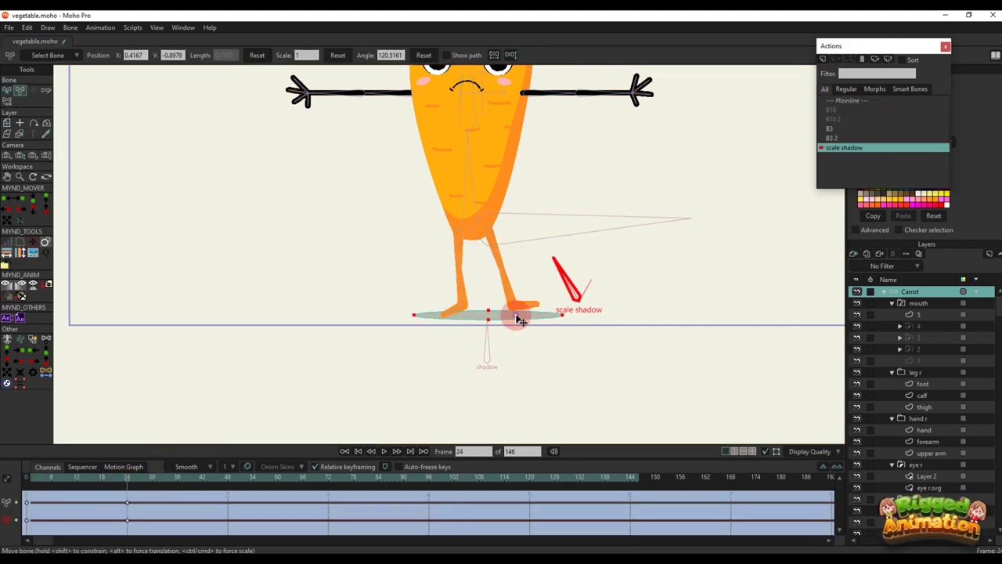
# Shrink the shadow ellipse to roughly a third of its width at frame 24 of the scale shadow action, and return to Mainline
pyautogui.keyDown('alt'); pyautogui.rightClick(516, 317); pyautogui.keyUp('alt')
pyautogui.scroll(2, 519, 319)
pyautogui.press('g')
pyautogui.moveTo(366, 301); pyautogui.dragTo(614, 372)
pyautogui.press('t')
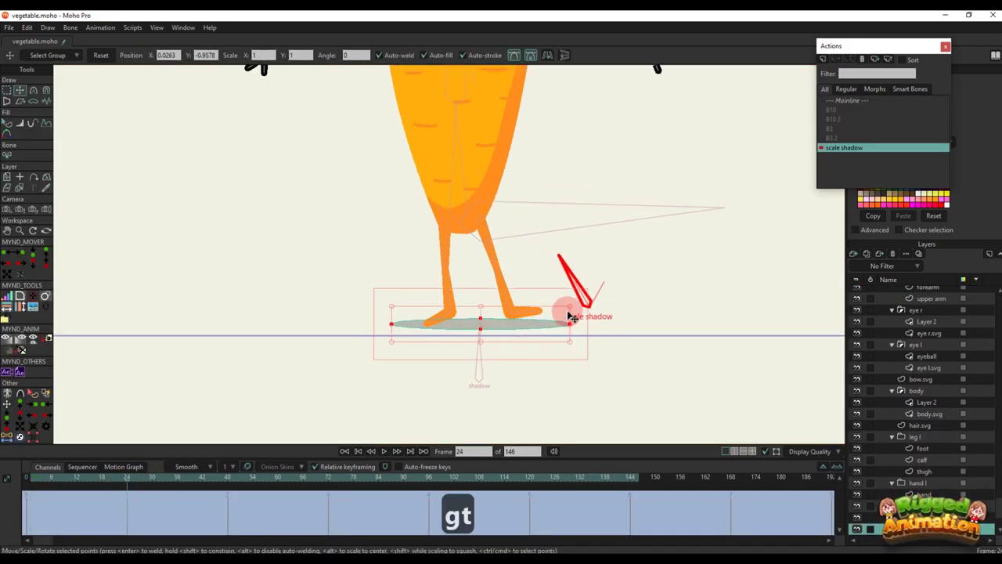
pyautogui.moveTo(571, 323); pyautogui.dragTo(510, 317)
pyautogui.hotkey('ctrl', 'z')
pyautogui.click(848, 101)
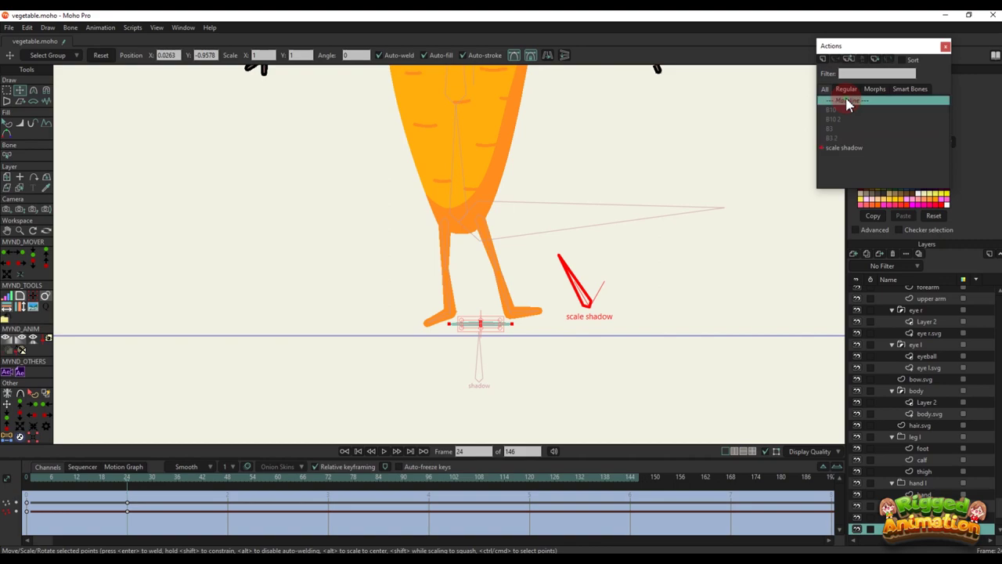
# Create the action "scale shadow 2" for the scale shadow bone and rotate it clockwise to its limit at frame 24
pyautogui.scroll(3, 920, 297)
pyautogui.scroll(3, 920, 297)
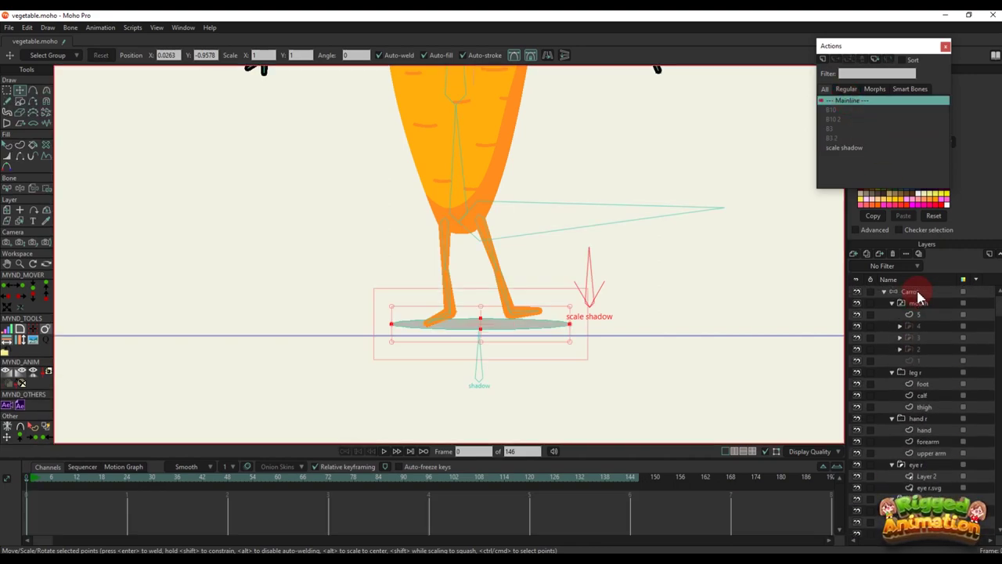
pyautogui.click(917, 293)
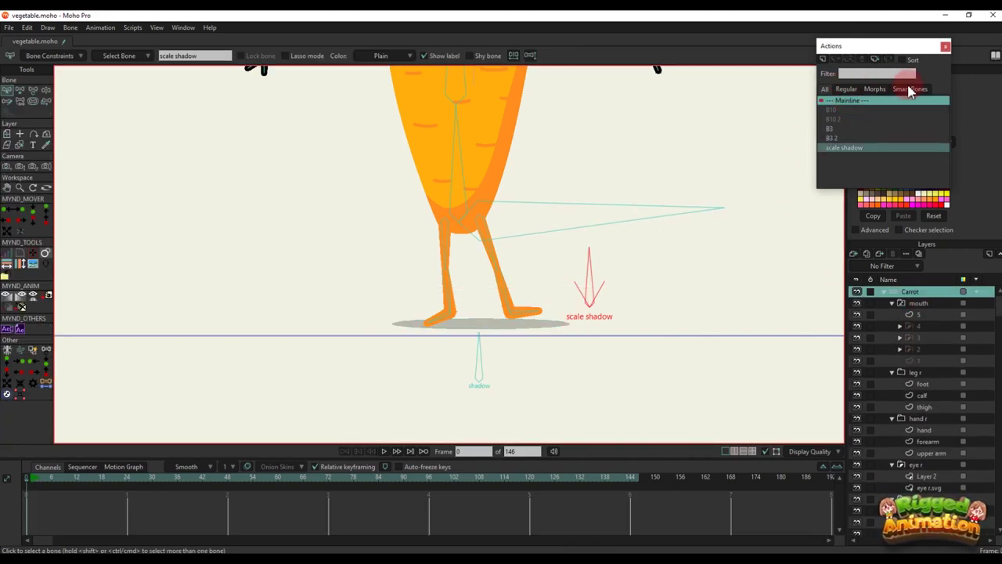
pyautogui.doubleClick(579, 266)
pyautogui.click(510, 331)
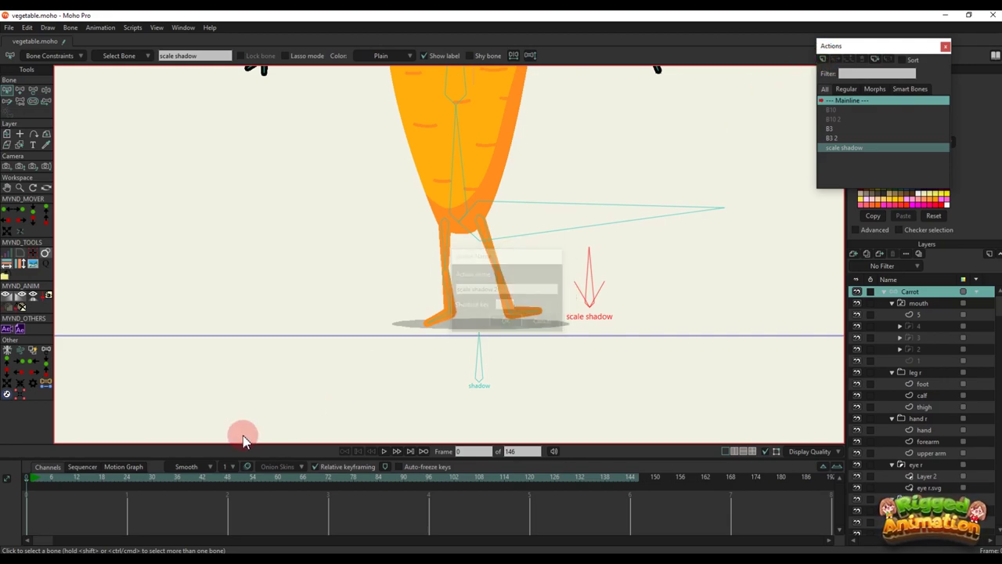
pyautogui.click(129, 479)
pyautogui.press('t')
pyautogui.moveTo(587, 275); pyautogui.dragTo(508, 332)
# Enlarge the shadow ellipse at frame 24 of the scale shadow 2 action, and return to Mainline
pyautogui.keyDown('alt'); pyautogui.rightClick(505, 329); pyautogui.keyUp('alt')
pyautogui.press('t')
pyautogui.moveTo(570, 342); pyautogui.dragTo(663, 366)
pyautogui.click(854, 103)
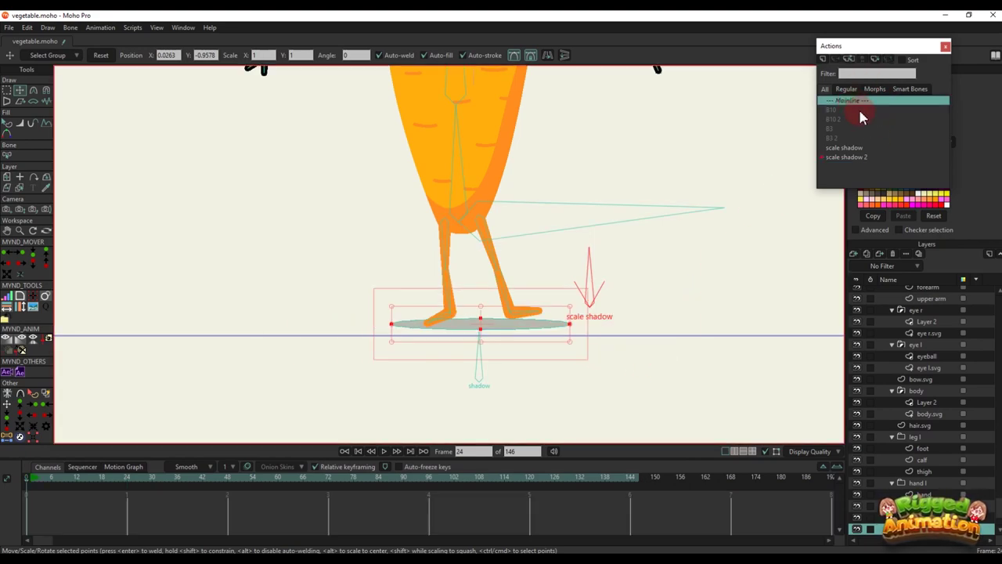
# Test moving the shadow bone of the Carrot layer at frame 7, delete the test keyframes and return to frame 0
pyautogui.scroll(4, 913, 295)
pyautogui.scroll(1, 910, 296)
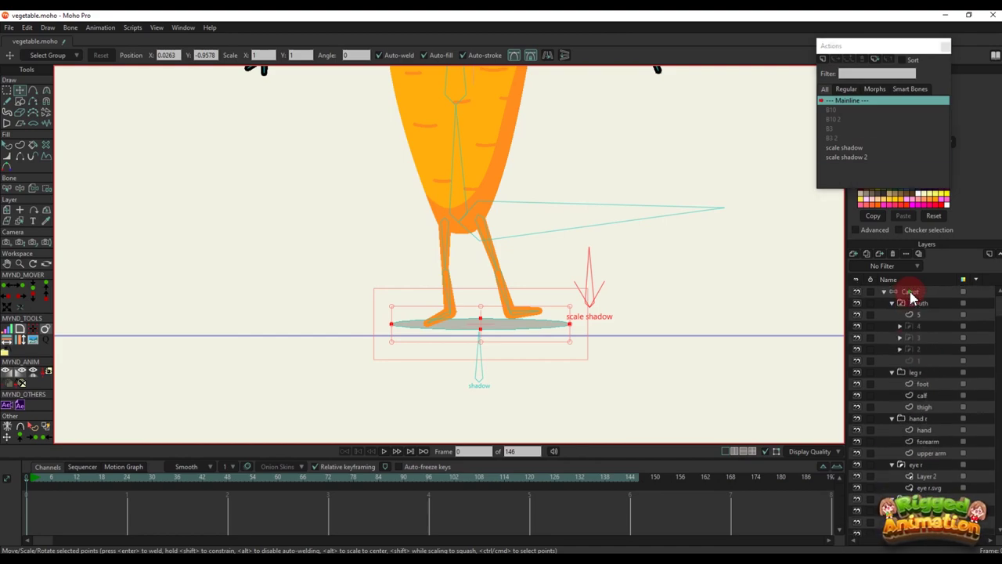
pyautogui.click(908, 291)
pyautogui.scroll(-3, 485, 349)
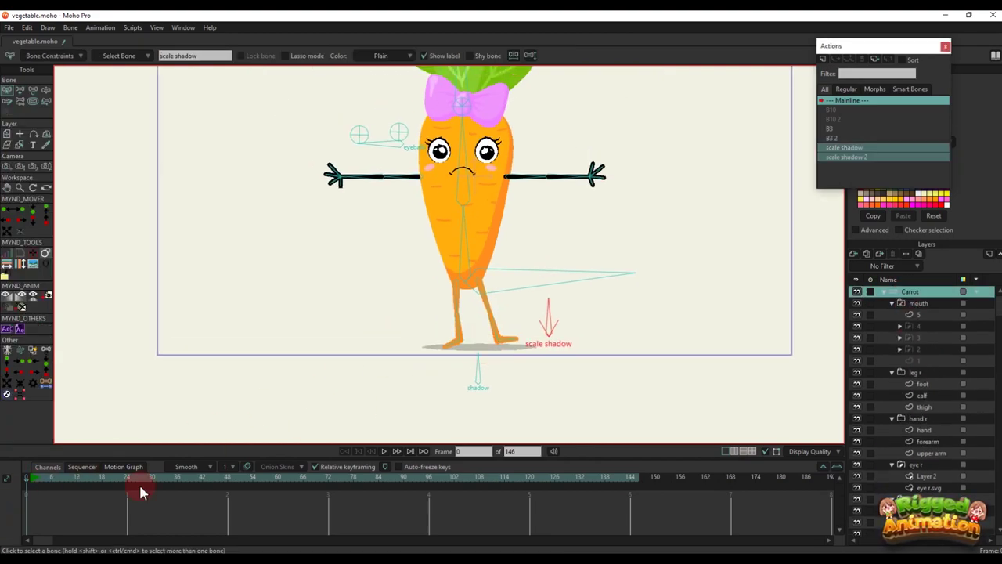
pyautogui.click(55, 479)
pyautogui.press('t')
pyautogui.click(483, 357)
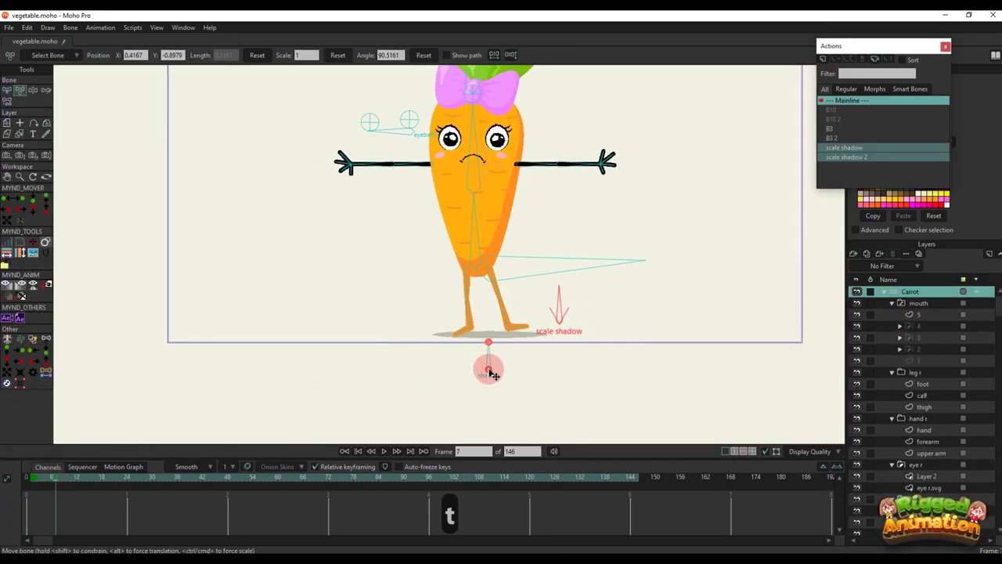
pyautogui.moveTo(491, 374); pyautogui.dragTo(481, 354)
pyautogui.moveTo(115, 514); pyautogui.dragTo(6, 479)
pyautogui.press('BackSpace')
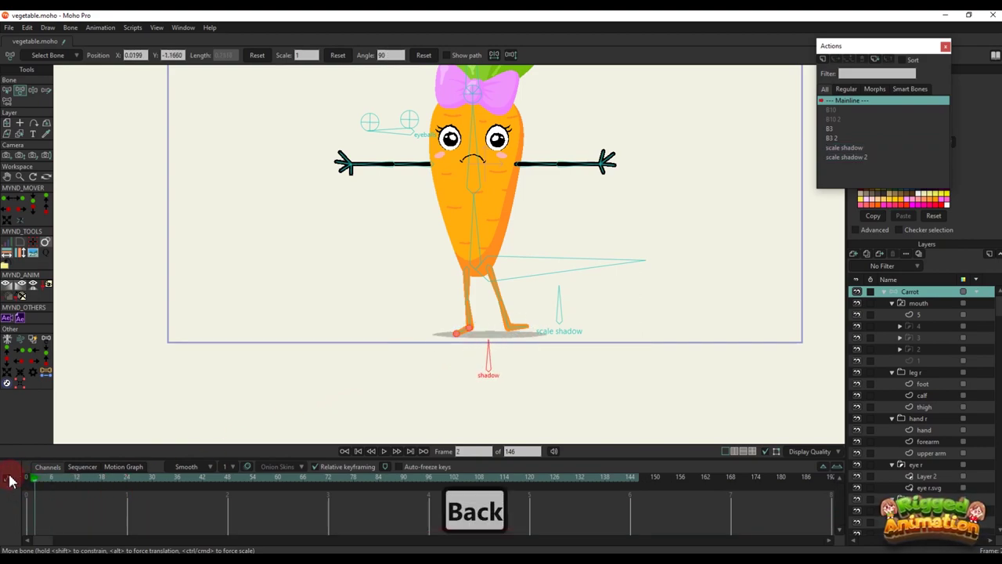
pyautogui.click(13, 478)
# Set B1 as the shadow bone's position control bone and enable its angle constraints with a minimum of 0 degrees
pyautogui.press('b')
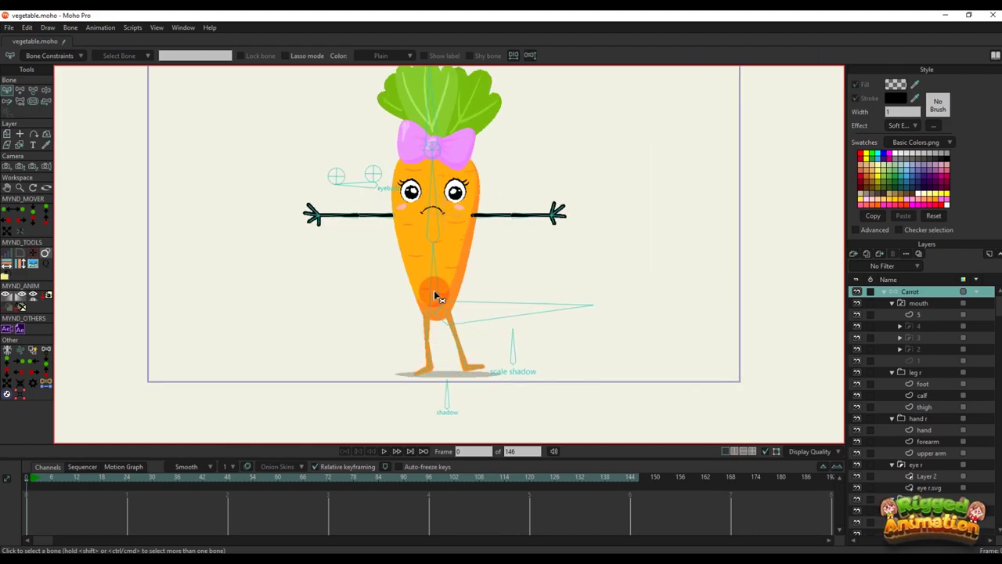
pyautogui.click(441, 296)
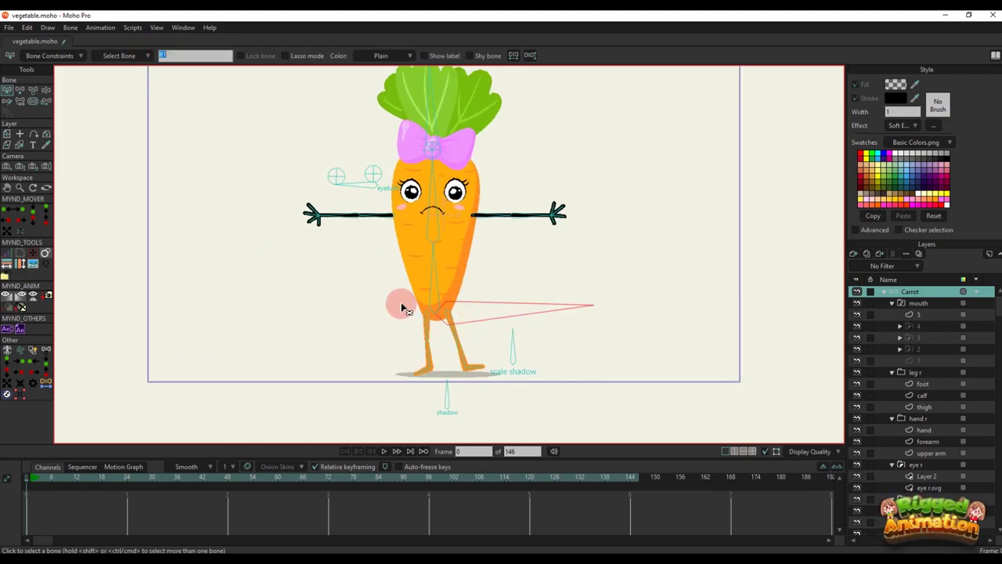
pyautogui.click(431, 316)
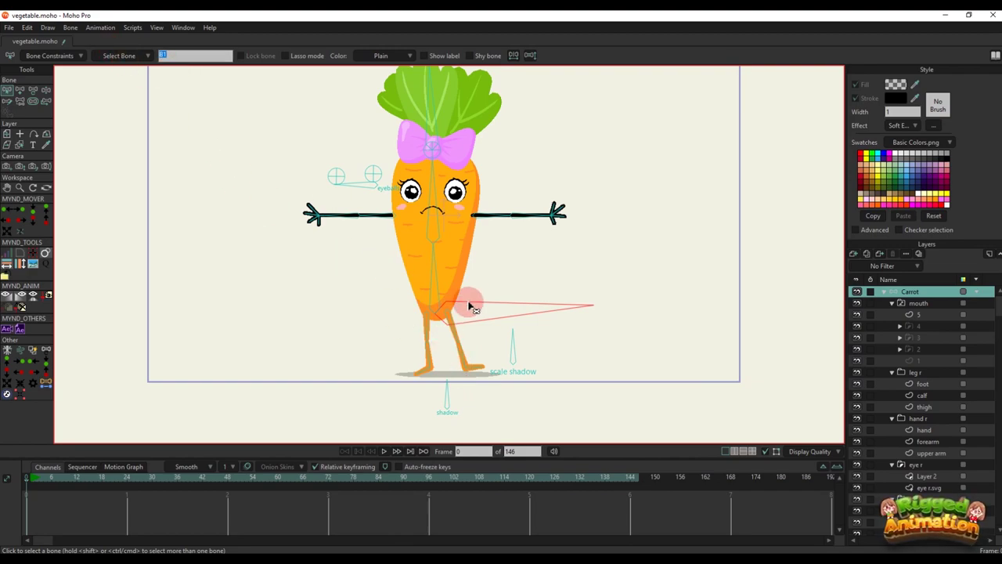
pyautogui.click(480, 304)
pyautogui.click(444, 398)
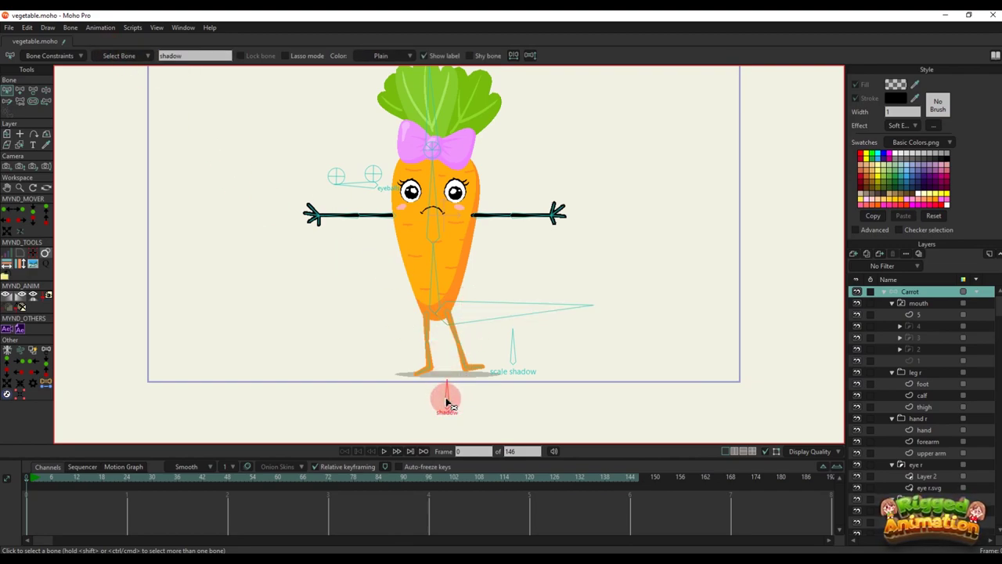
pyautogui.click(49, 56)
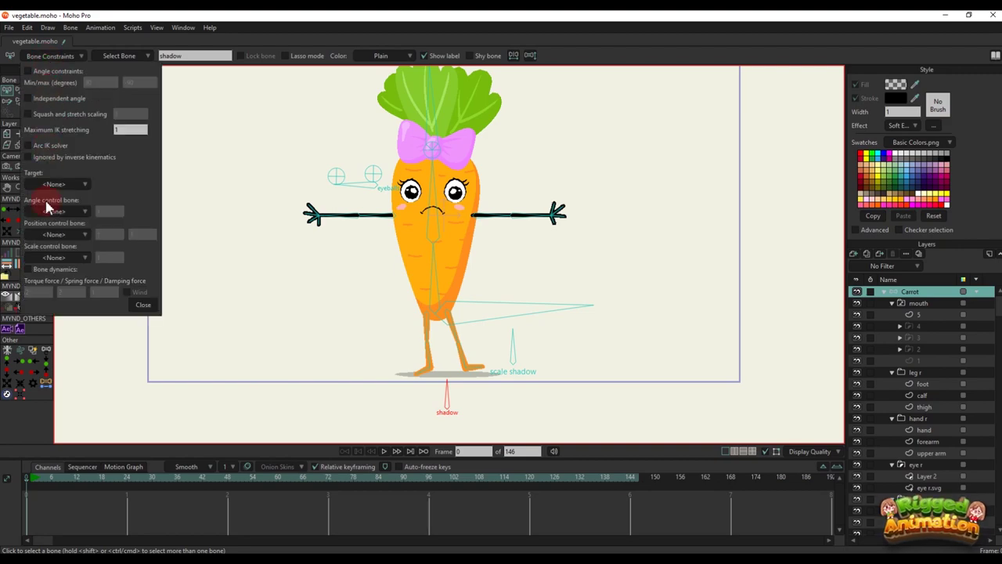
pyautogui.click(55, 188)
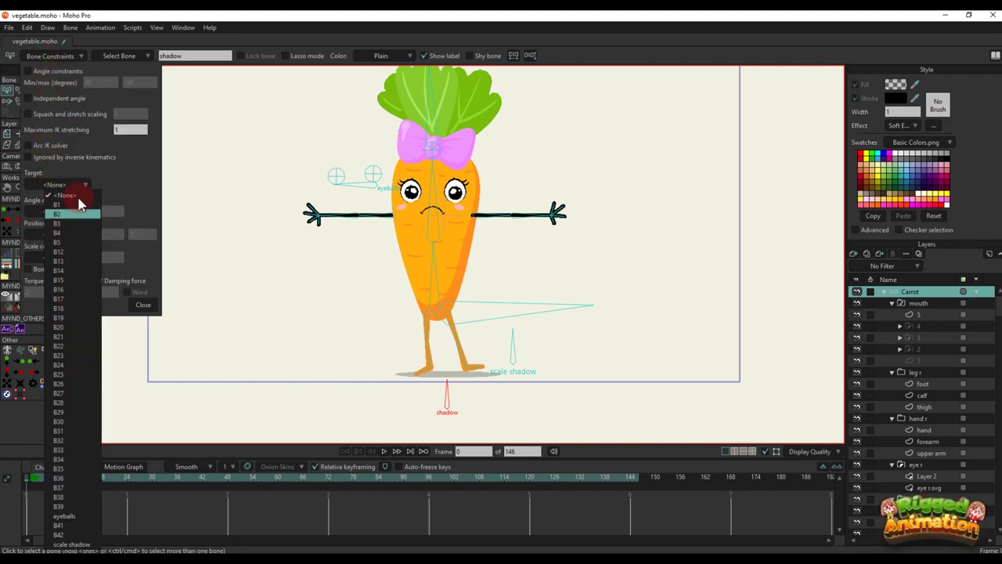
pyautogui.click(76, 210)
pyautogui.click(61, 212)
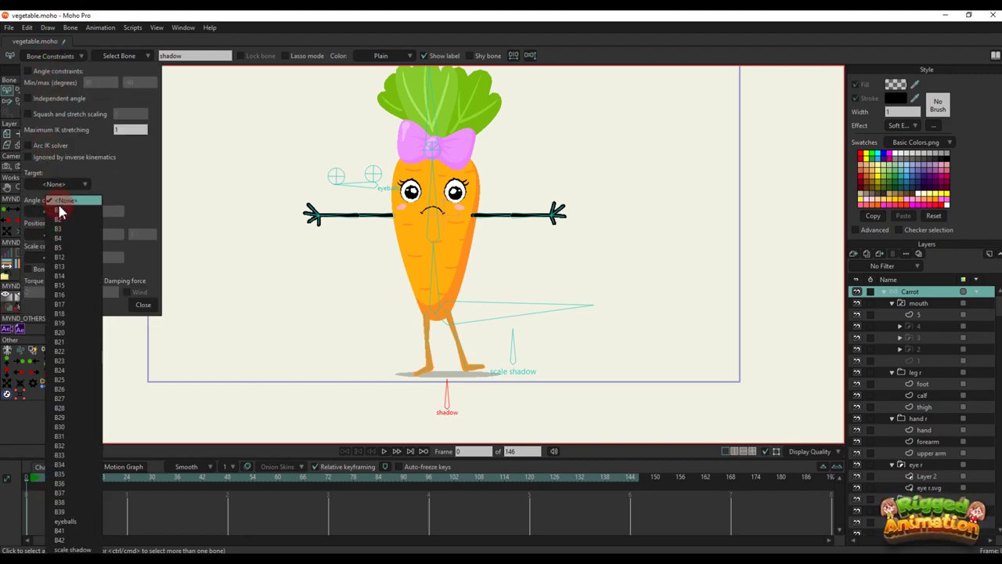
pyautogui.click(61, 212)
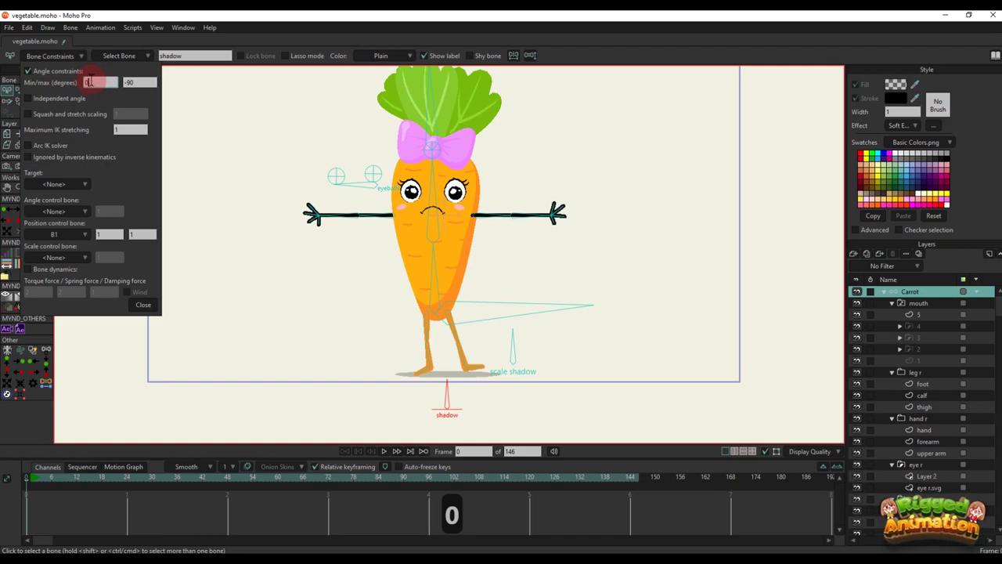
pyautogui.write('0')
pyautogui.click(143, 305)
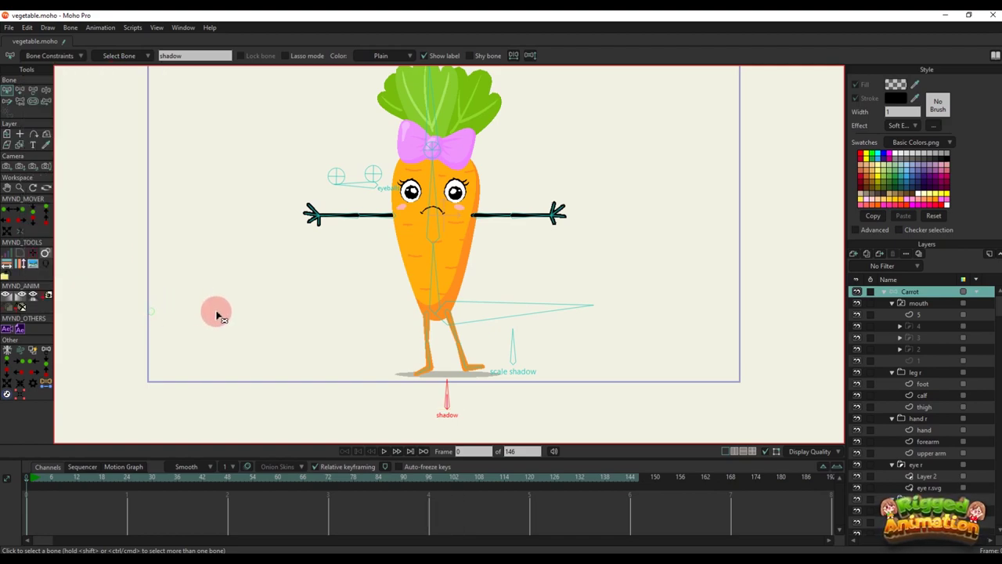
# Test the body and scale shadow bones at frame 3, delete the test keyframes and return to frame 0
pyautogui.click(37, 479)
pyautogui.moveTo(338, 319); pyautogui.dragTo(346, 298)
pyautogui.press('t')
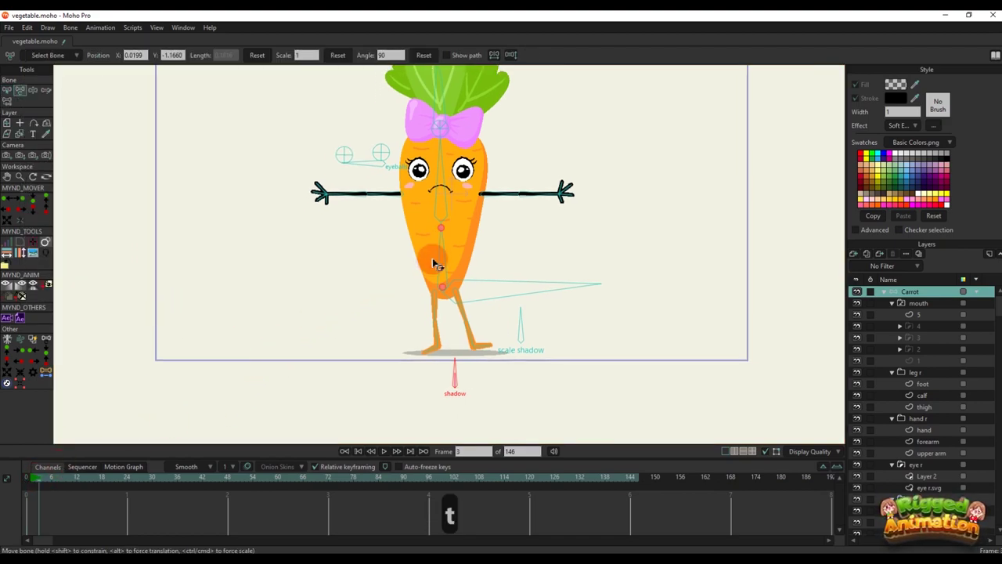
pyautogui.moveTo(437, 261)
pyautogui.mouseDown()
pyautogui.moveTo(425, 262)
pyautogui.moveTo(465, 291)
pyautogui.moveTo(435, 288)
pyautogui.moveTo(488, 272)
pyautogui.moveTo(448, 271)
pyautogui.mouseUp()
pyautogui.press('z')
pyautogui.press('t')
pyautogui.moveTo(522, 323); pyautogui.dragTo(546, 320)
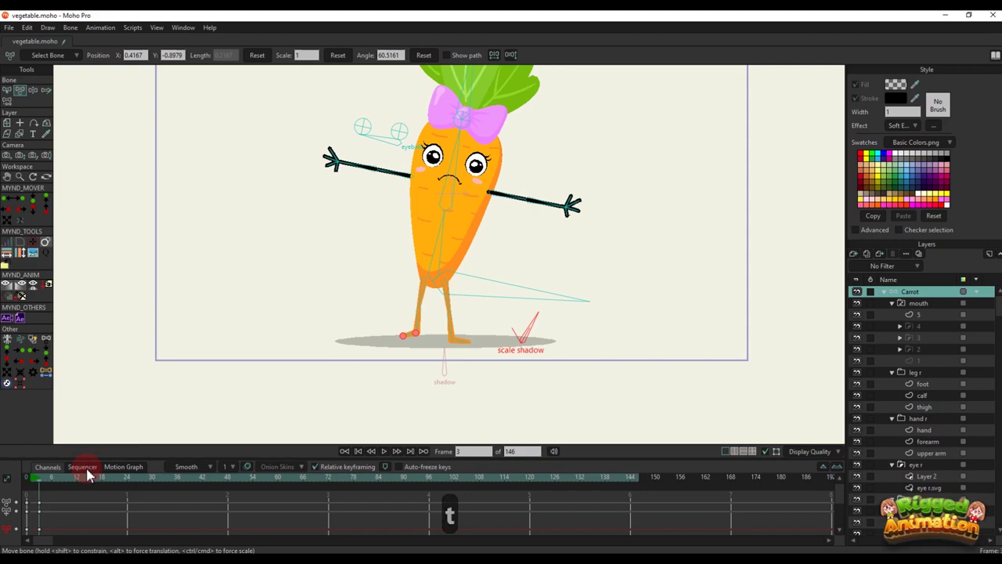
pyautogui.moveTo(93, 516); pyautogui.dragTo(4, 472)
pyautogui.press('BackSpace')
pyautogui.click(25, 478)
# Add a short separate bone pointing down from each of the carrot's ankles
pyautogui.moveTo(352, 385); pyautogui.dragTo(347, 353)
pyautogui.press('b')
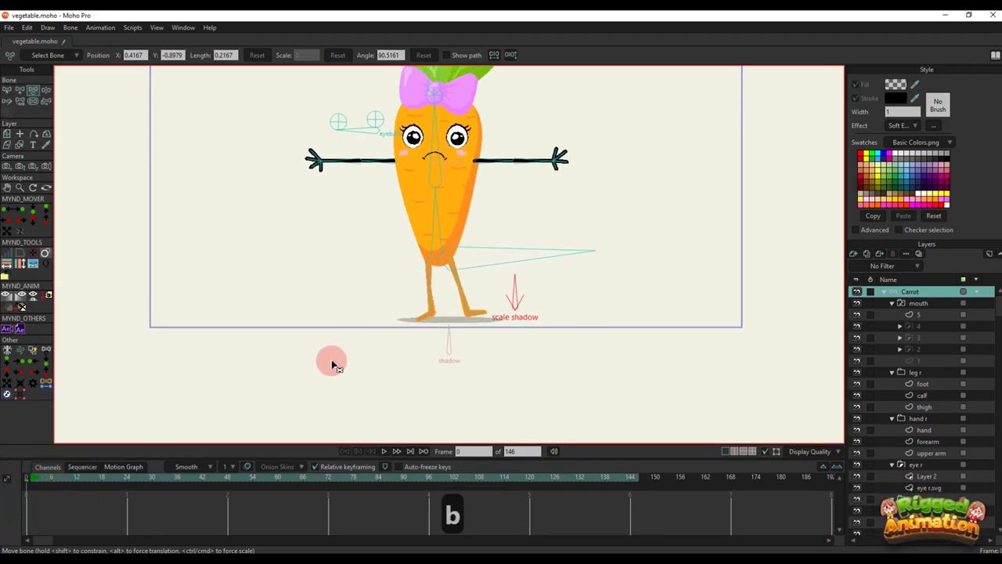
pyautogui.scroll(5, 434, 317)
pyautogui.press('a')
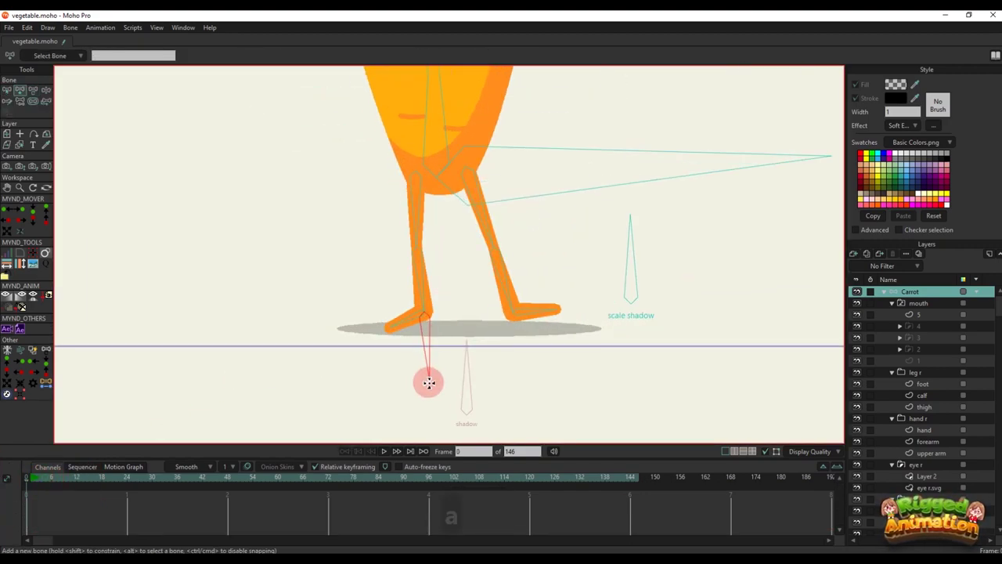
pyautogui.press('s')
pyautogui.press('b')
pyautogui.press('a')
pyautogui.moveTo(513, 316)
pyautogui.mouseDown()
pyautogui.moveTo(513, 382)
pyautogui.moveTo(412, 365)
pyautogui.mouseUp()
pyautogui.press('s')
pyautogui.scroll(-5, 413, 365)
pyautogui.scroll(3, 423, 357)
pyautogui.press('b')
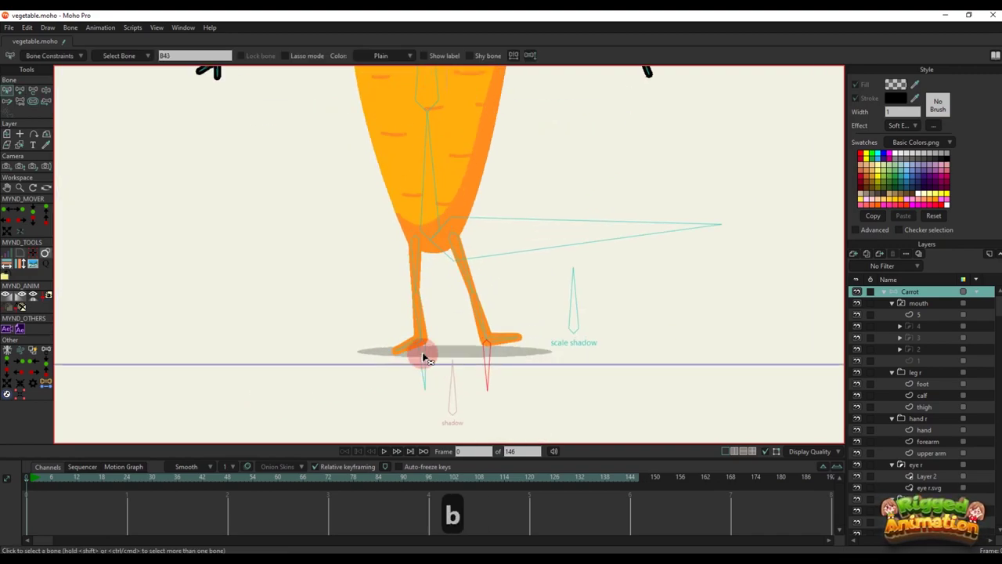
# Set the ankle bone B40 as the target of calf bone B13, and B43 as the target of calf bone B16
pyautogui.click(423, 369)
pyautogui.click(192, 55)
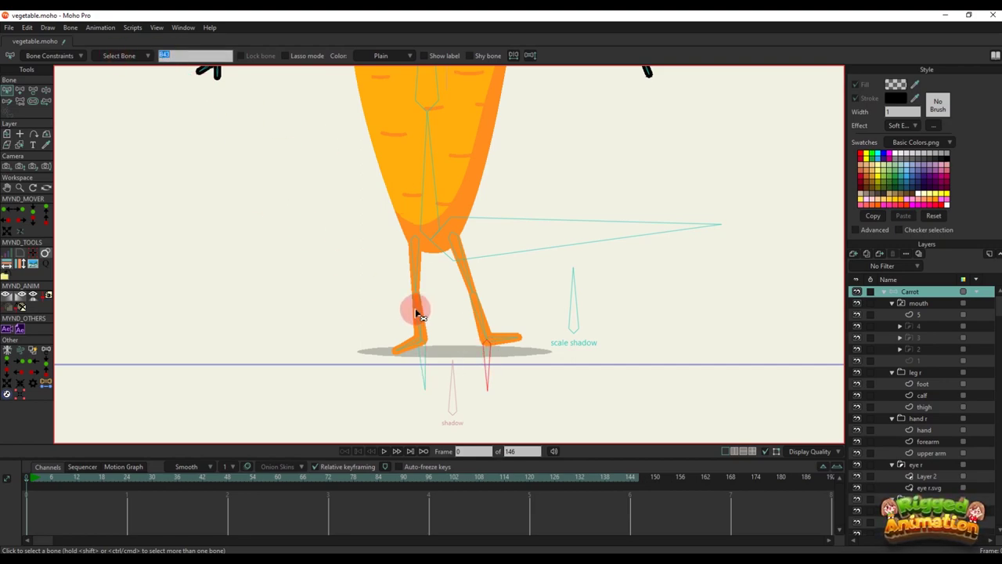
pyautogui.click(417, 312)
pyautogui.click(49, 56)
pyautogui.click(59, 182)
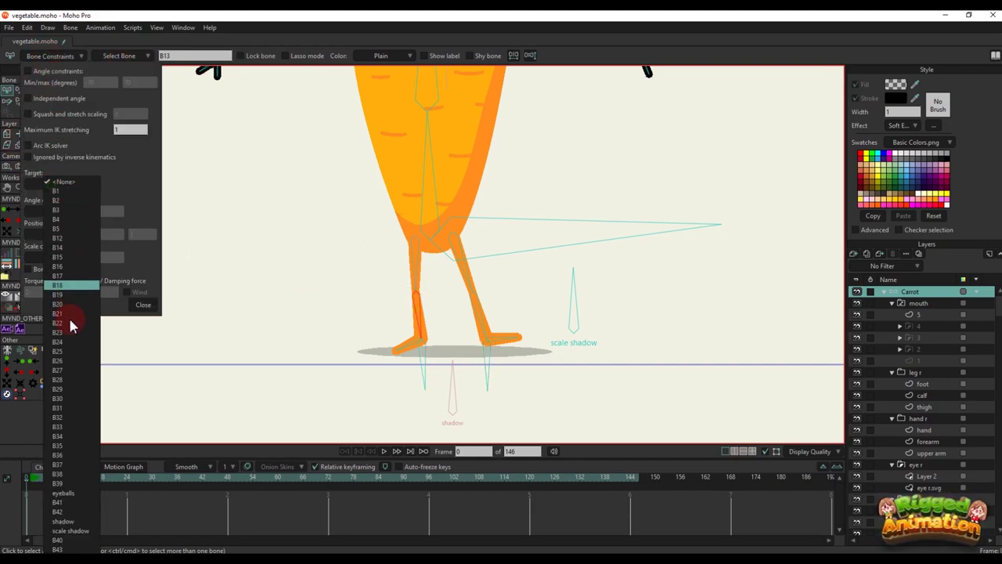
pyautogui.click(61, 540)
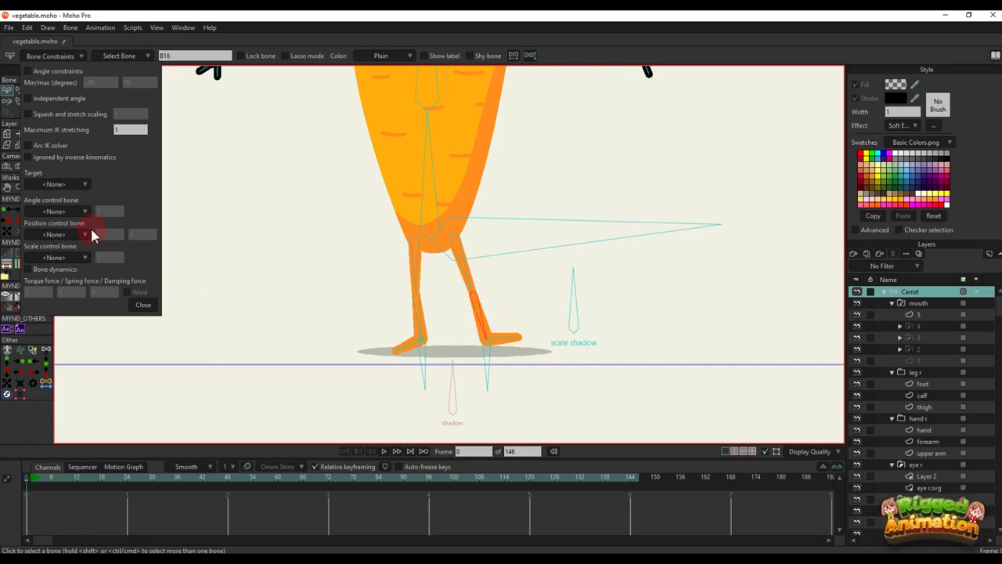
pyautogui.click(63, 183)
pyautogui.click(62, 549)
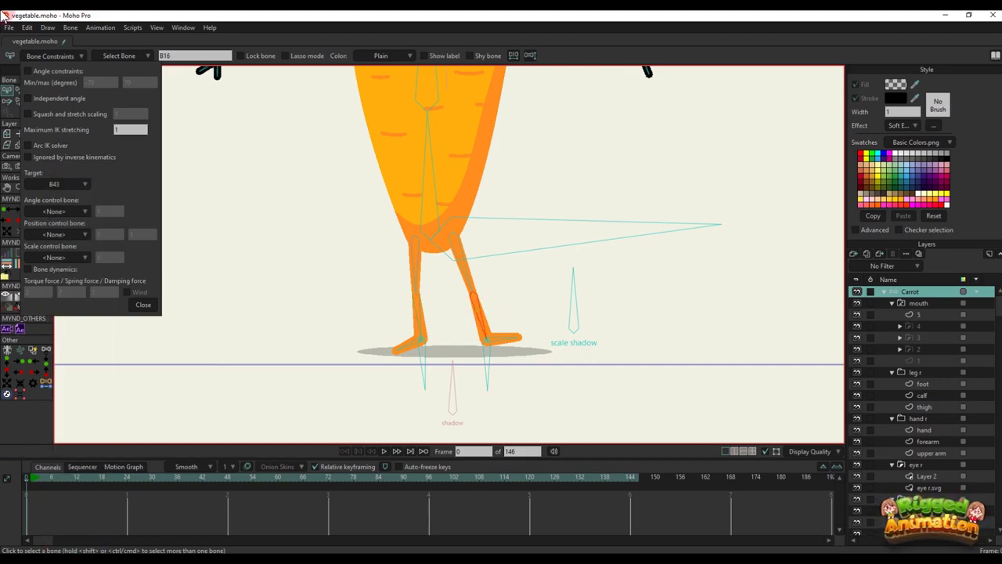
# Set the maximum IK stretching of both thigh bones to 2 and select both foot bones
pyautogui.click(422, 259)
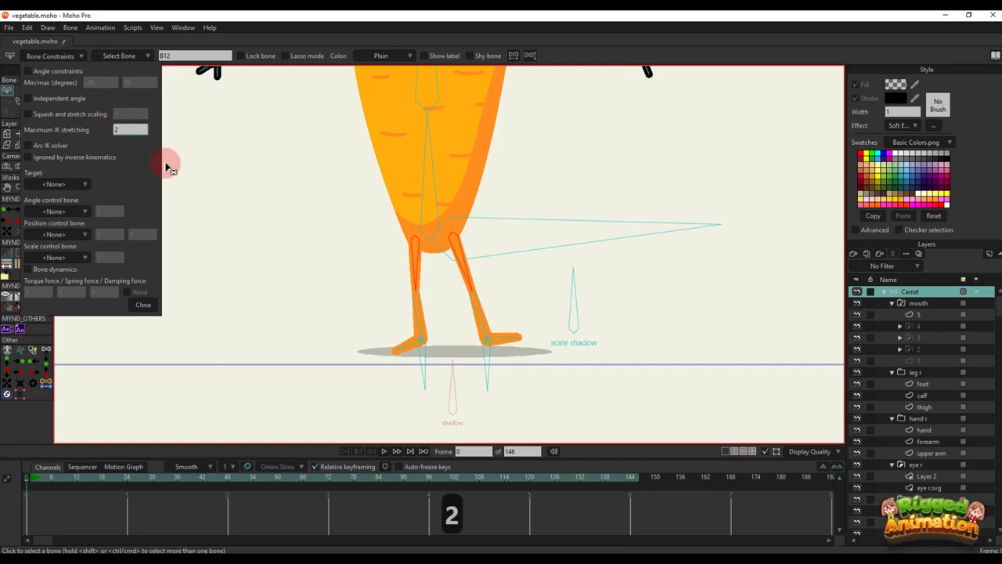
pyautogui.click(504, 339)
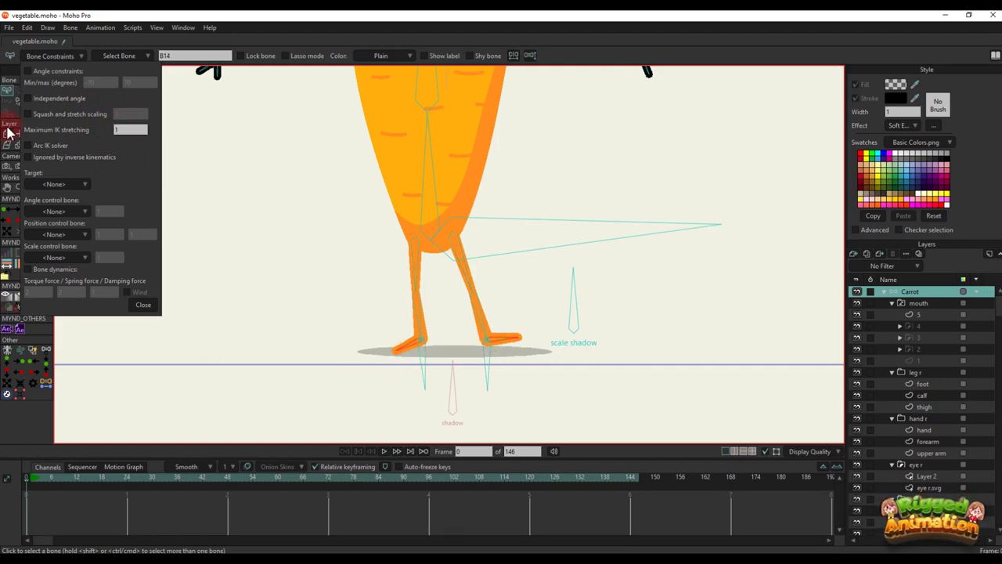
pyautogui.click(143, 305)
# Test moving the carrot's body bone to check the leg IK, delete the test keyframes and return to frame 0
pyautogui.scroll(-2, 274, 325)
pyautogui.press('b')
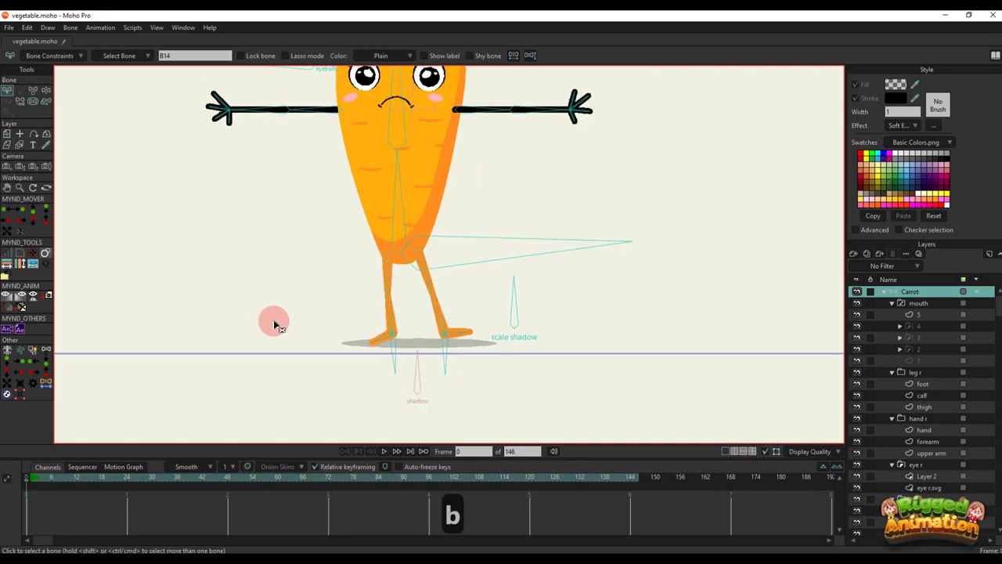
pyautogui.click(49, 477)
pyautogui.scroll(-2, 177, 401)
pyautogui.press('t')
pyautogui.press('z')
pyautogui.moveTo(397, 316); pyautogui.dragTo(249, 375)
pyautogui.moveTo(25, 494); pyautogui.dragTo(27, 479)
pyautogui.press('BackSpace')
pyautogui.click(28, 478)
pyautogui.press('b')
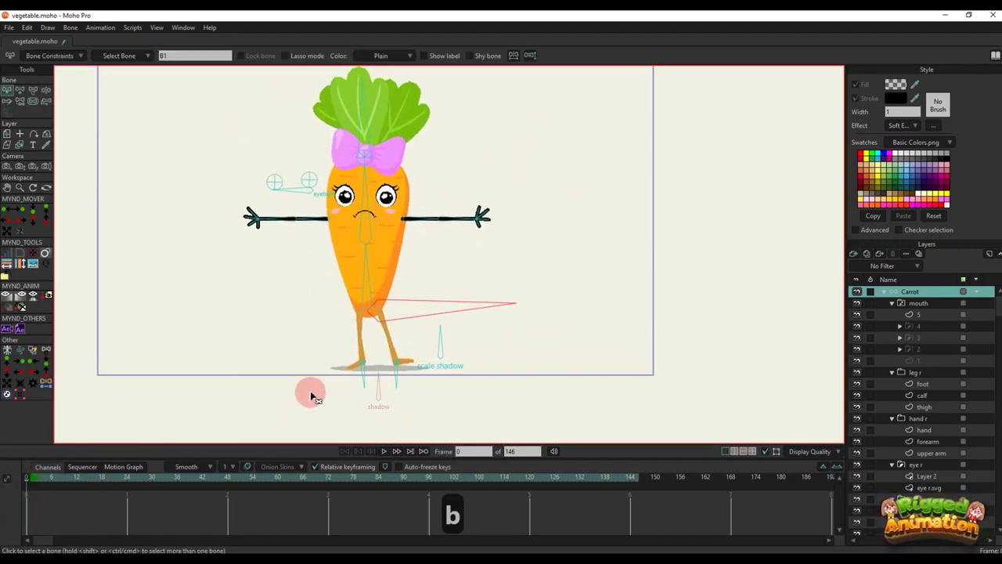
# Inspect the shadow bone's parenting, test the body bone's downward movement at frame 9 and return to frame 0
pyautogui.scroll(2, 363, 377)
pyautogui.press('p')
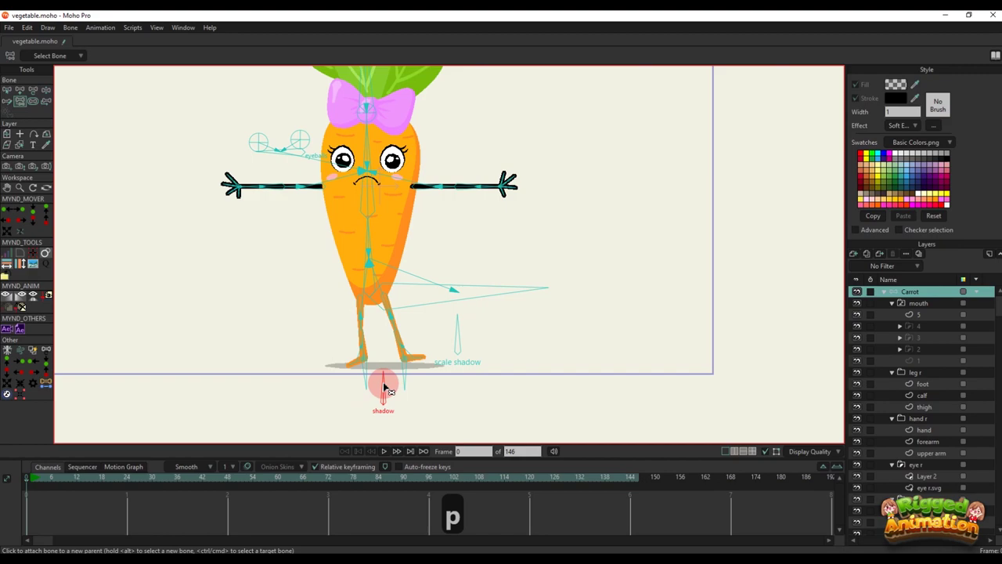
pyautogui.scroll(2, 383, 387)
pyautogui.click(64, 479)
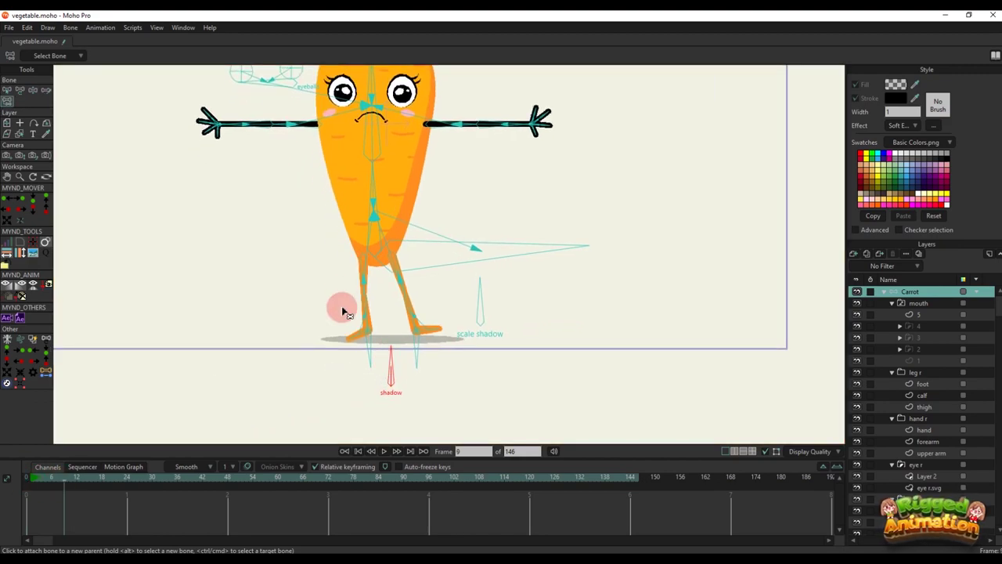
pyautogui.press('t')
pyautogui.moveTo(418, 250)
pyautogui.mouseDown()
pyautogui.moveTo(415, 286)
pyautogui.moveTo(304, 276)
pyautogui.moveTo(425, 287)
pyautogui.moveTo(429, 258)
pyautogui.moveTo(431, 324)
pyautogui.moveTo(425, 206)
pyautogui.moveTo(430, 268)
pyautogui.moveTo(429, 258)
pyautogui.mouseUp()
pyautogui.press('z')
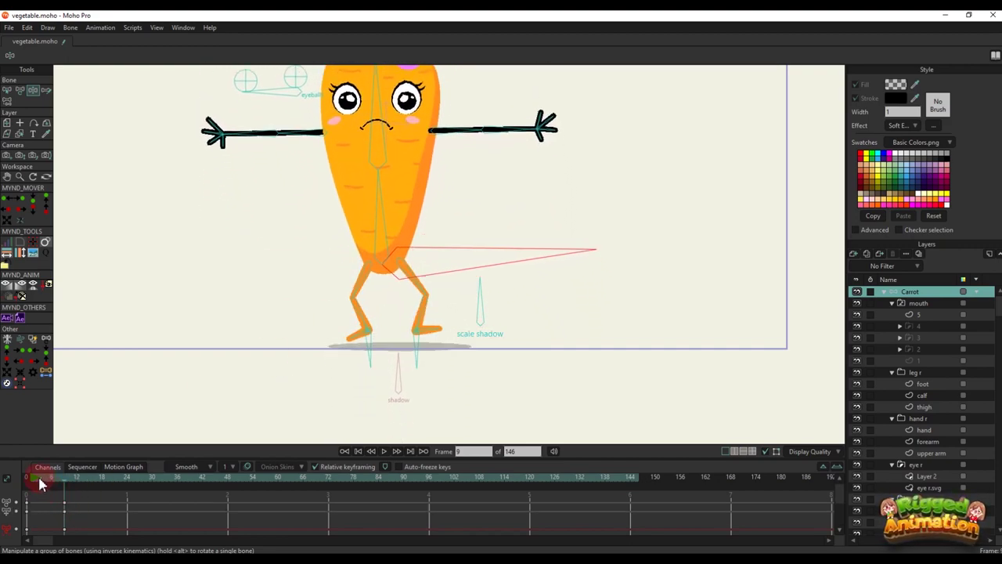
pyautogui.click(41, 483)
# Set the second position control value of the shadow bone to 0, keeping B1 as its control bone
pyautogui.press('b')
pyautogui.click(397, 366)
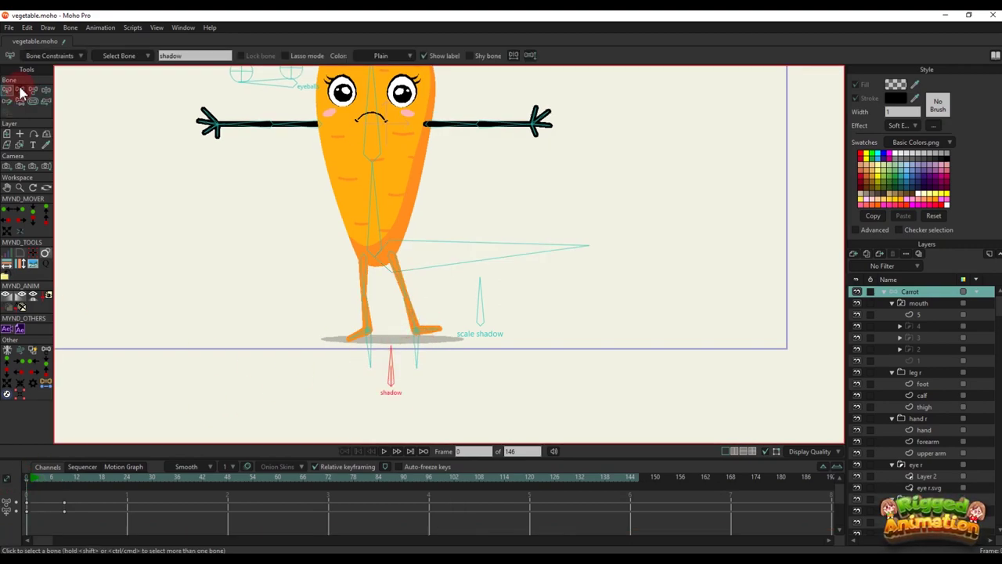
pyautogui.click(49, 55)
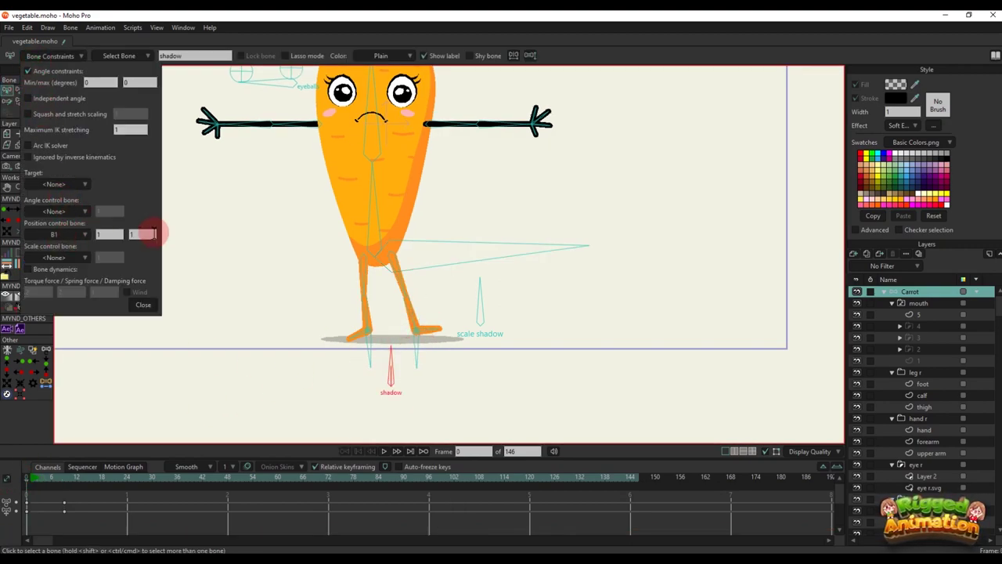
pyautogui.write('0')
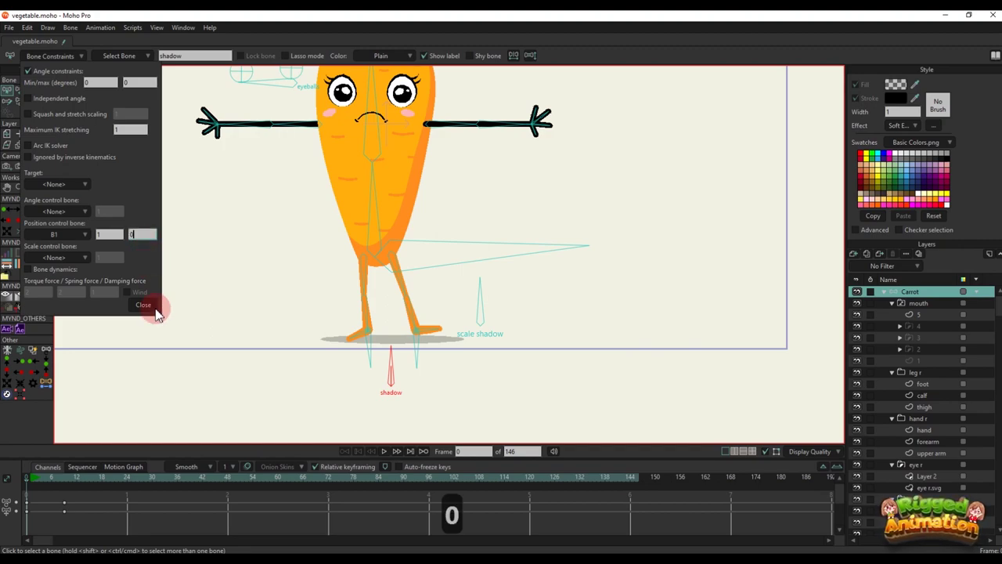
pyautogui.click(144, 308)
# Retest the body bone's effect on the shadow at frame 9 and delete the test keyframes
pyautogui.moveTo(30, 479); pyautogui.dragTo(66, 482)
pyautogui.press('t')
pyautogui.press('z')
pyautogui.moveTo(441, 250)
pyautogui.mouseDown()
pyautogui.moveTo(444, 292)
pyautogui.moveTo(441, 188)
pyautogui.moveTo(440, 299)
pyautogui.moveTo(292, 258)
pyautogui.moveTo(486, 201)
pyautogui.moveTo(455, 261)
pyautogui.moveTo(416, 228)
pyautogui.moveTo(444, 288)
pyautogui.moveTo(453, 248)
pyautogui.mouseUp()
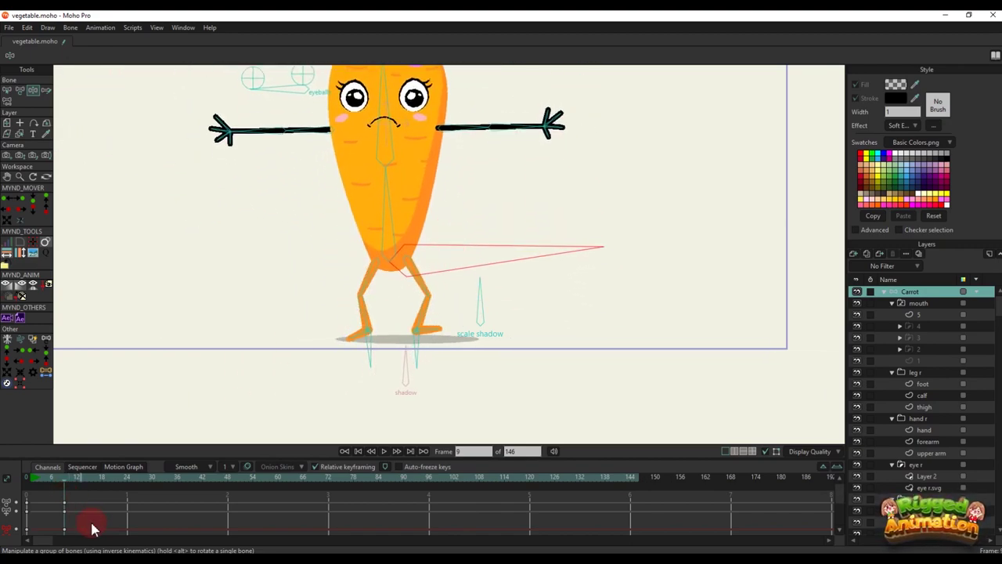
pyautogui.moveTo(92, 530); pyautogui.dragTo(25, 482)
pyautogui.press('BackSpace')
# Pose a test jump at frame 5 by raising the body bone and shrinking the shadow with the scale shadow bone
pyautogui.scroll(-2, 403, 268)
pyautogui.press('z')
pyautogui.moveTo(402, 268); pyautogui.dragTo(412, 213)
pyautogui.click(221, 413)
pyautogui.hotkey('ctrl', 'z')
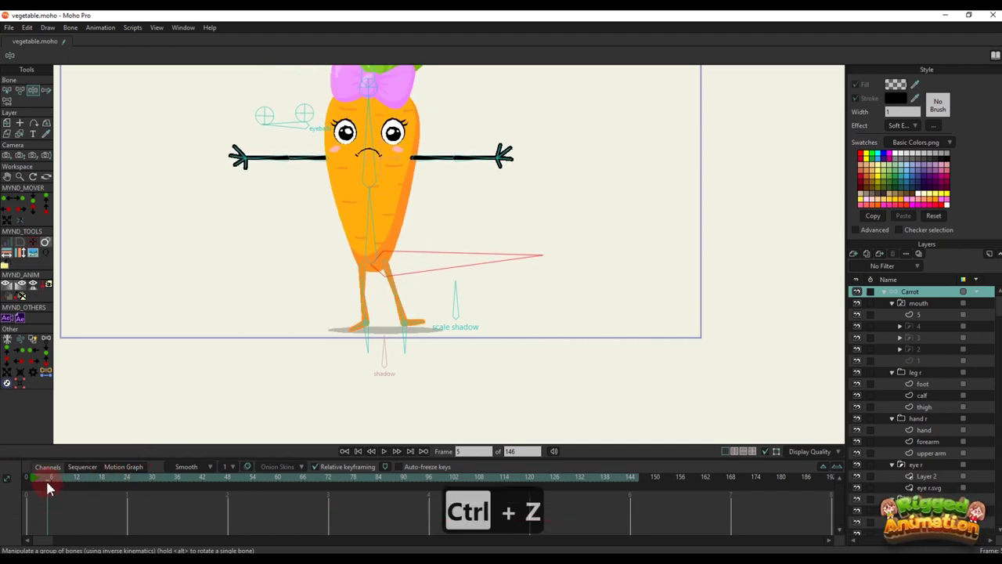
pyautogui.moveTo(418, 269); pyautogui.dragTo(425, 215)
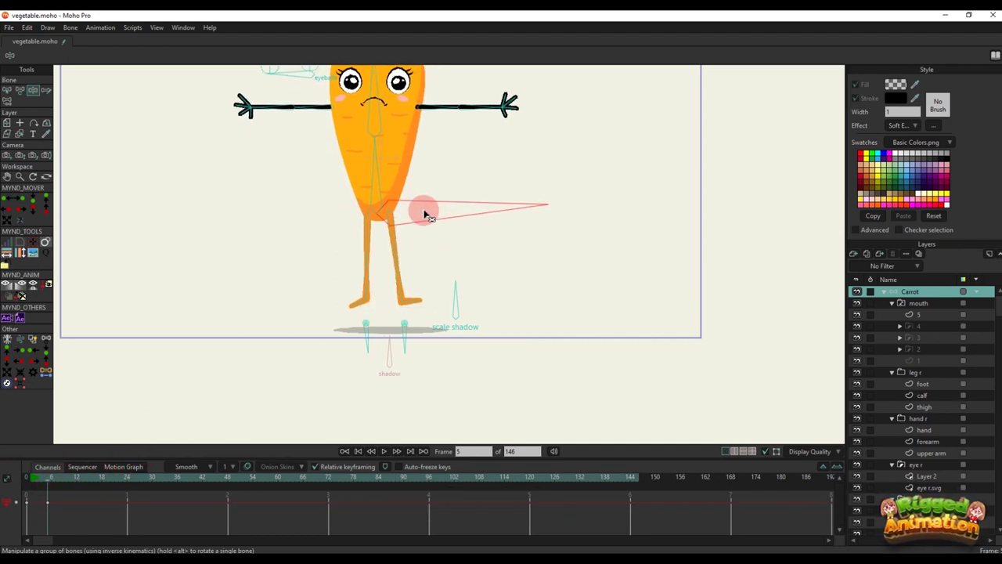
pyautogui.press('t')
pyautogui.moveTo(456, 292); pyautogui.dragTo(424, 307)
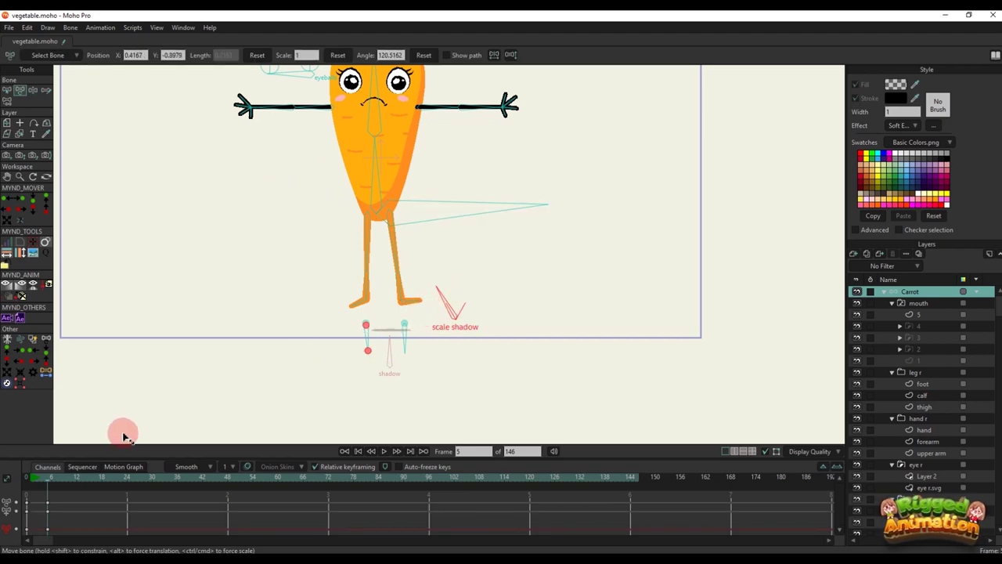
pyautogui.hotkey('ctrl', 'f')
# Pose a test landing at frame 14 by lowering the body bone and widening the shadow with the scale shadow bone
pyautogui.click(85, 478)
pyautogui.press('t')
pyautogui.press('z')
pyautogui.click(429, 210)
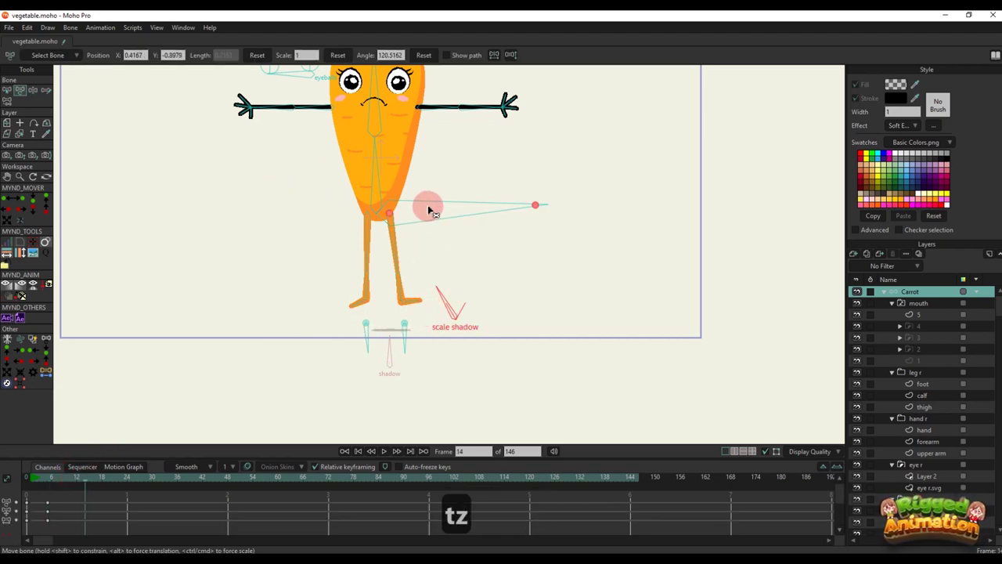
pyautogui.moveTo(429, 210); pyautogui.dragTo(546, 318)
pyautogui.press('t')
pyautogui.press('r')
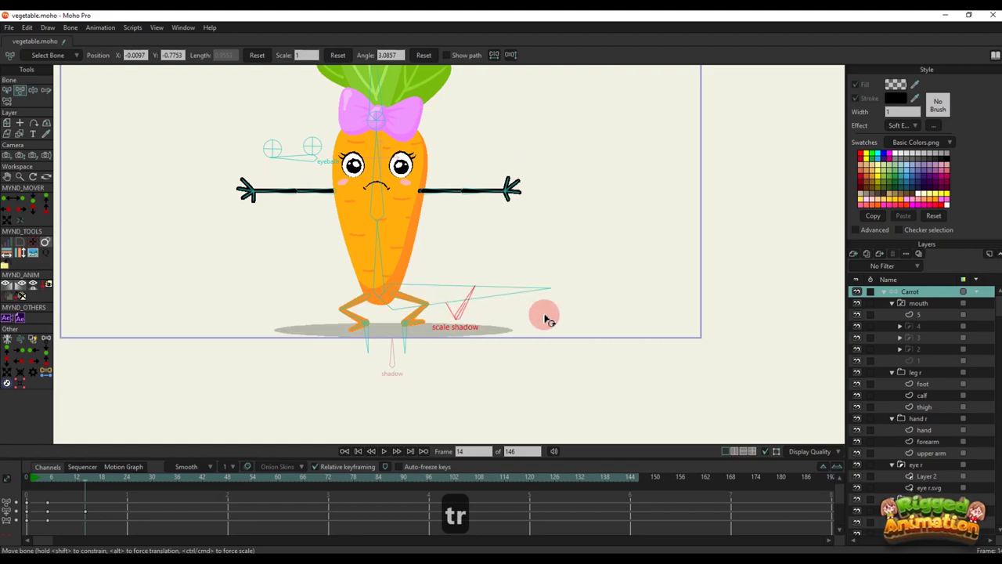
# Play back the test jump, delete its keyframes and return to frame 0
pyautogui.moveTo(26, 477)
pyautogui.mouseDown()
pyautogui.moveTo(108, 484)
pyautogui.moveTo(44, 470)
pyautogui.mouseUp()
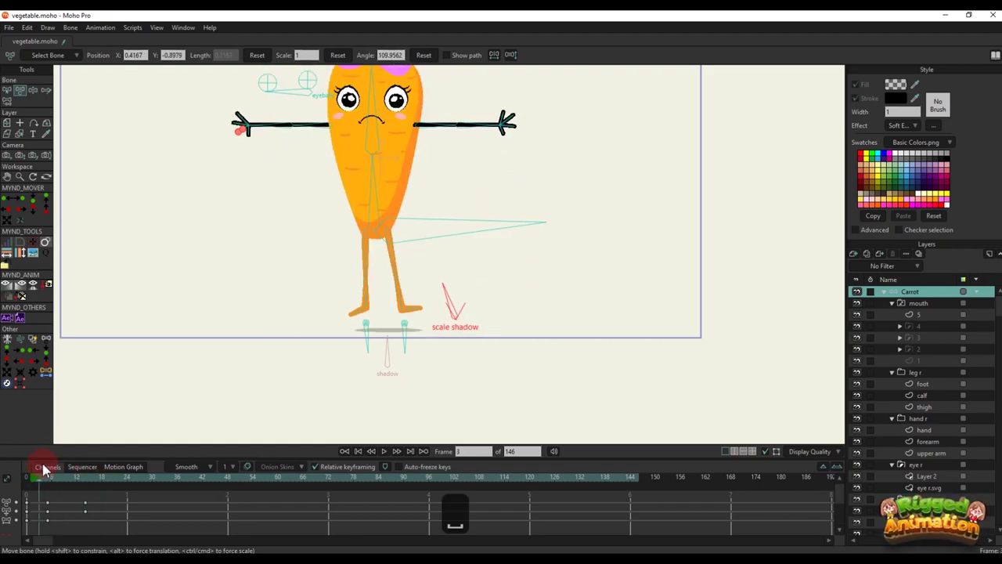
pyautogui.press('space')
pyautogui.press('BackSpace')
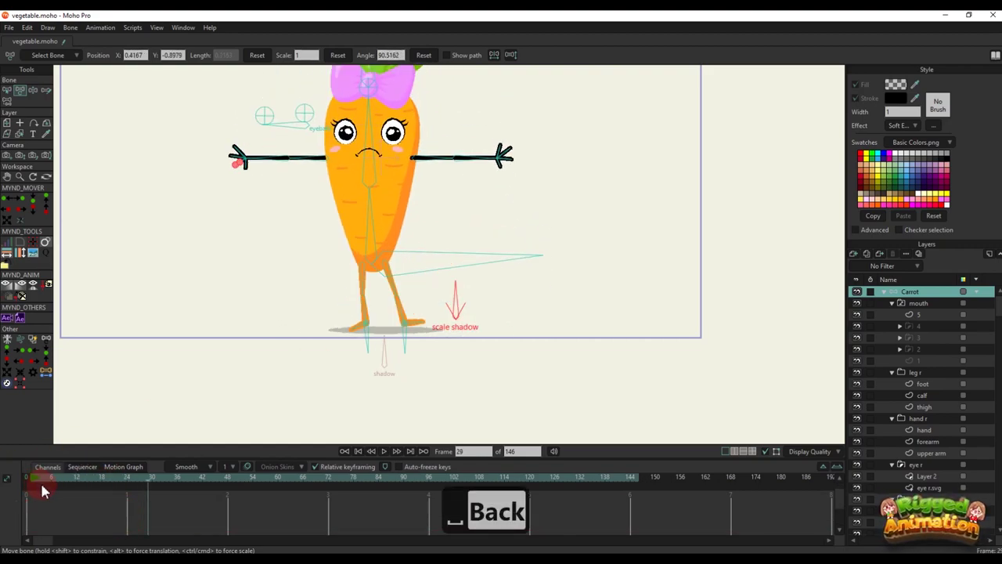
pyautogui.click(26, 481)
# Enable bone dynamics on the leaf bone B5 with a torque force of 0.5
pyautogui.scroll(-2, 318, 302)
pyautogui.moveTo(319, 302); pyautogui.dragTo(366, 338)
pyautogui.scroll(2, 366, 306)
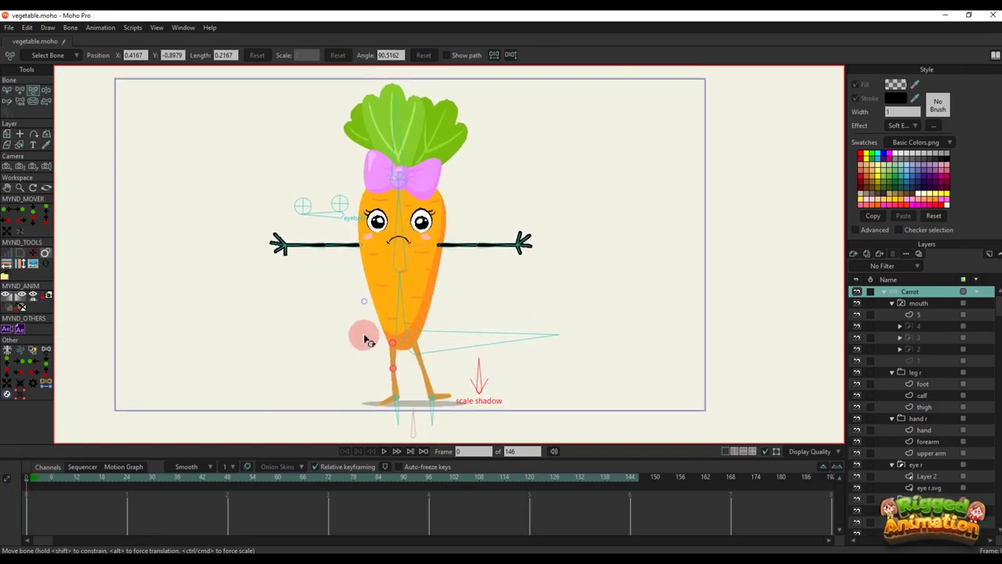
pyautogui.scroll(1, 409, 294)
pyautogui.scroll(-2, 413, 292)
pyautogui.press('b')
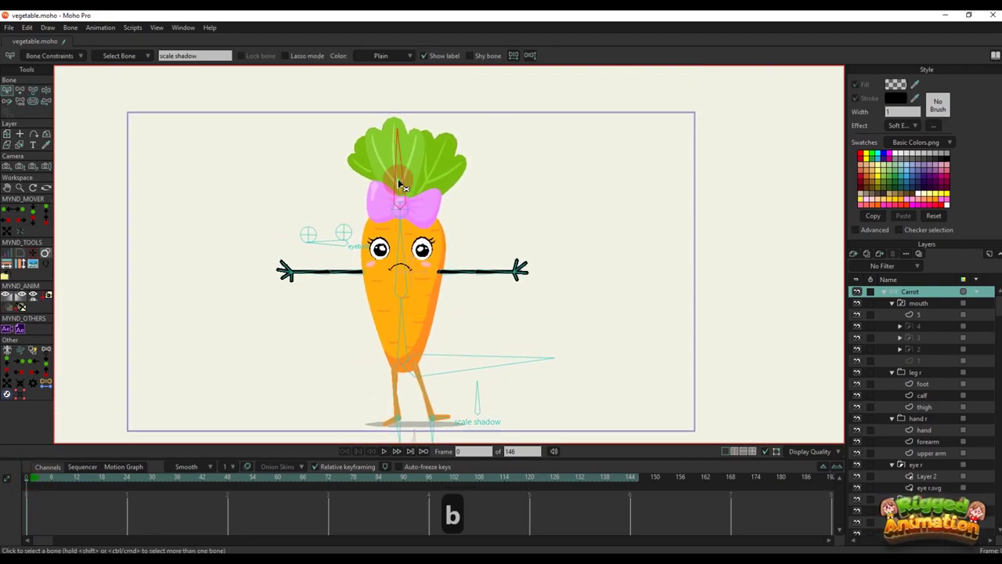
pyautogui.click(47, 56)
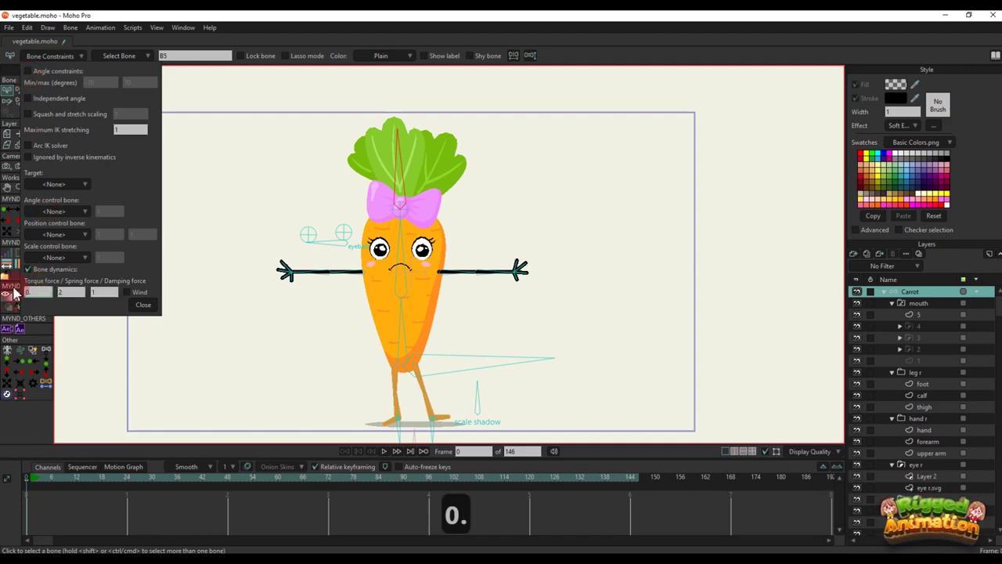
pyautogui.click(143, 304)
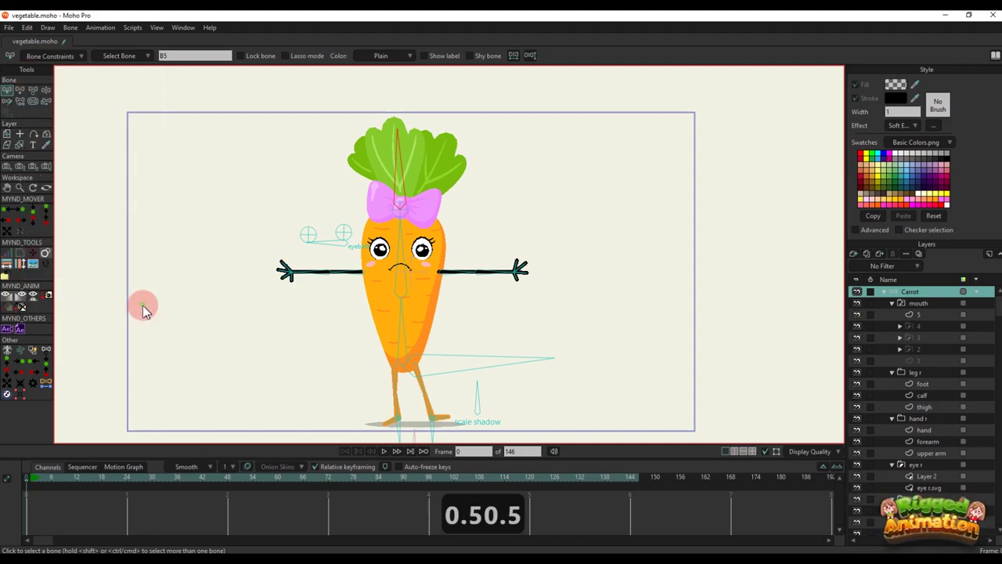
# Test the leaf dynamics by shifting the body sideways at frame 5, play it back and delete the test keyframes
pyautogui.click(47, 476)
pyautogui.press('z')
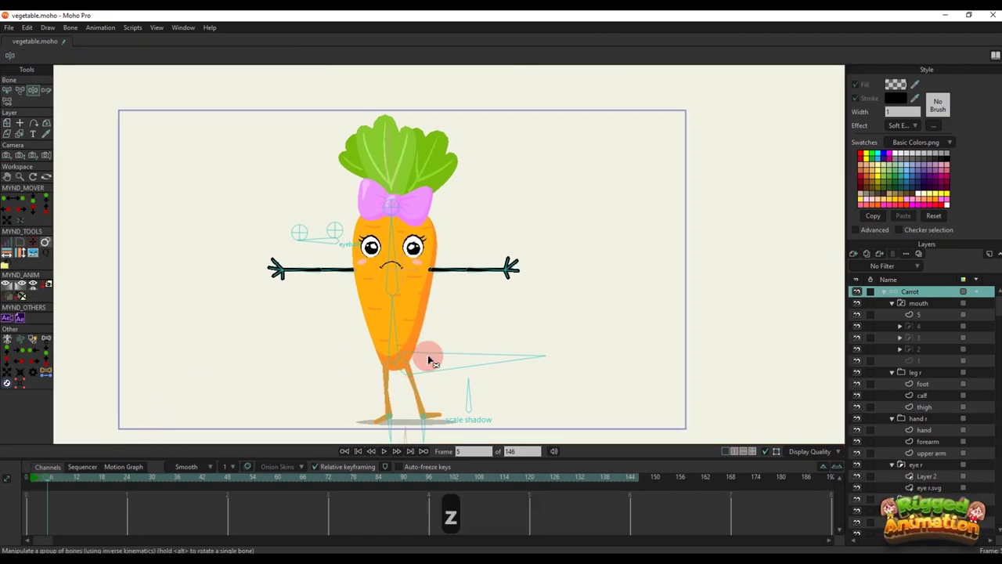
pyautogui.moveTo(427, 358); pyautogui.dragTo(502, 362)
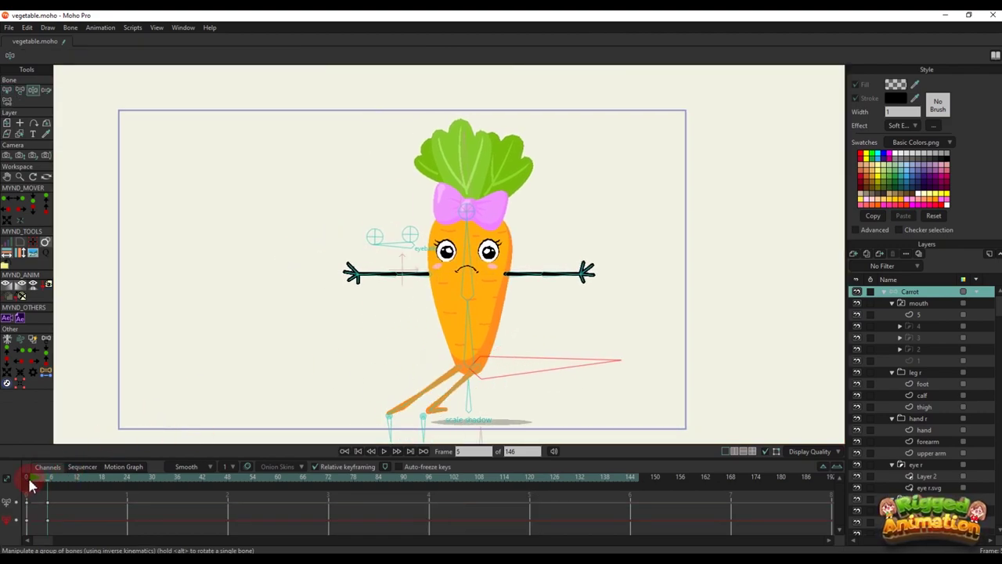
pyautogui.press('space')
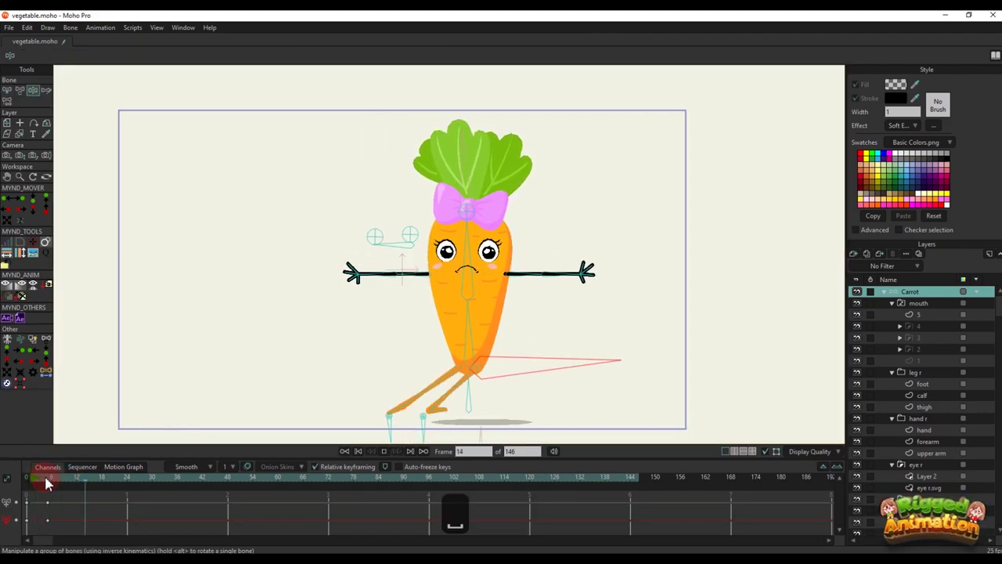
pyautogui.press('space')
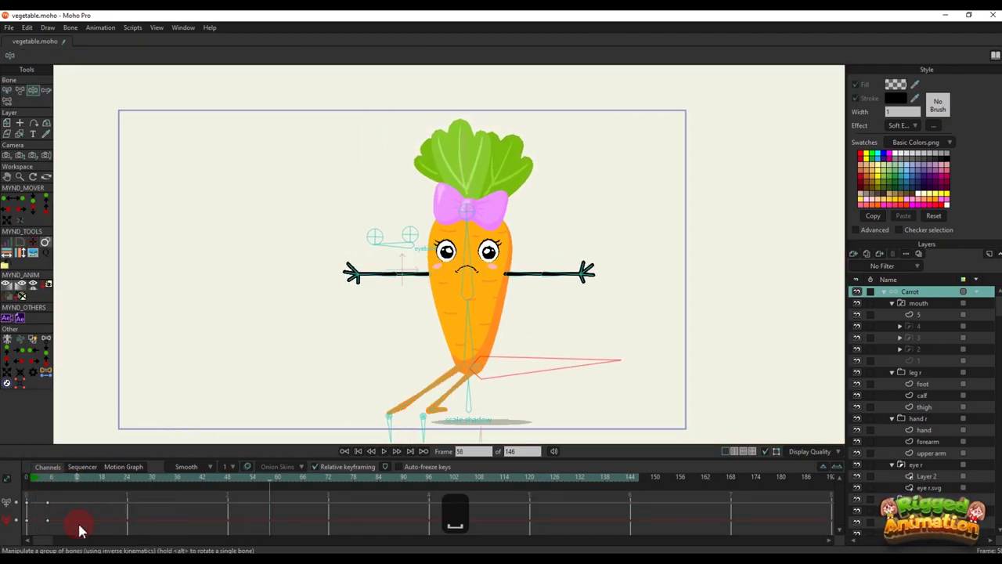
pyautogui.press('BackSpace')
pyautogui.moveTo(78, 526); pyautogui.dragTo(13, 478)
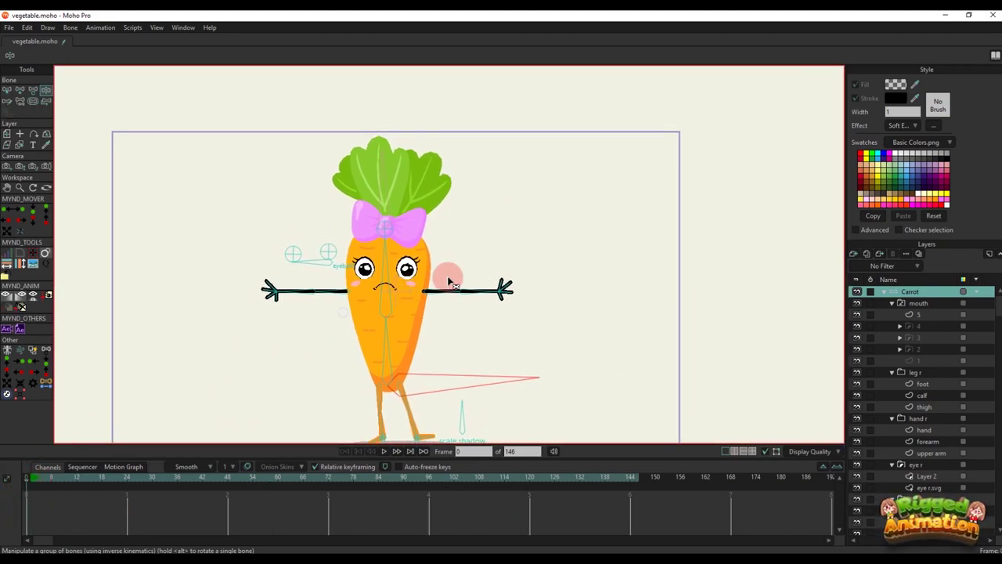
# Add a short, separate upright bone beside the carrot's head and name it blink
pyautogui.press('b')
pyautogui.press('a')
pyautogui.moveTo(489, 245); pyautogui.dragTo(488, 197)
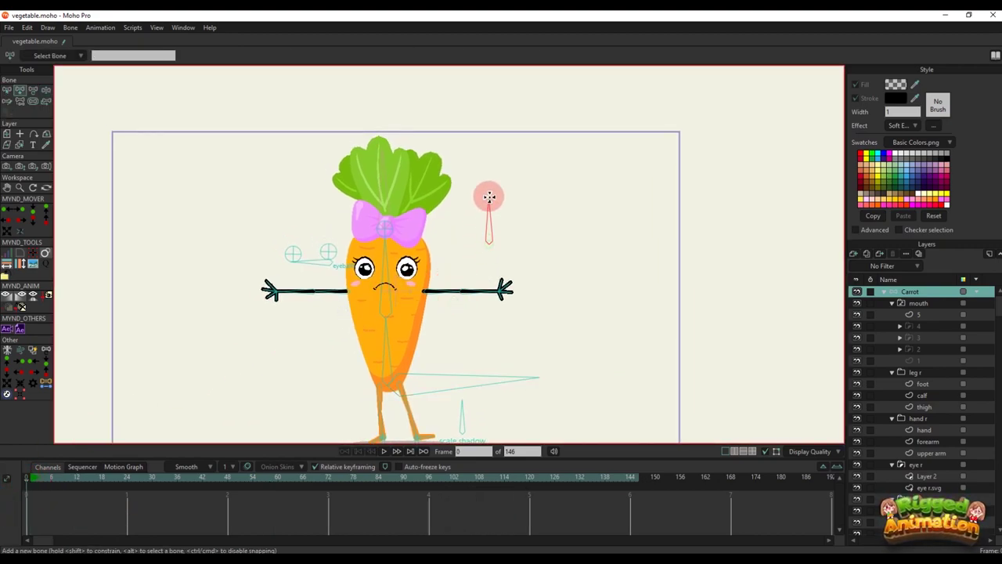
pyautogui.press('s')
pyautogui.press('b')
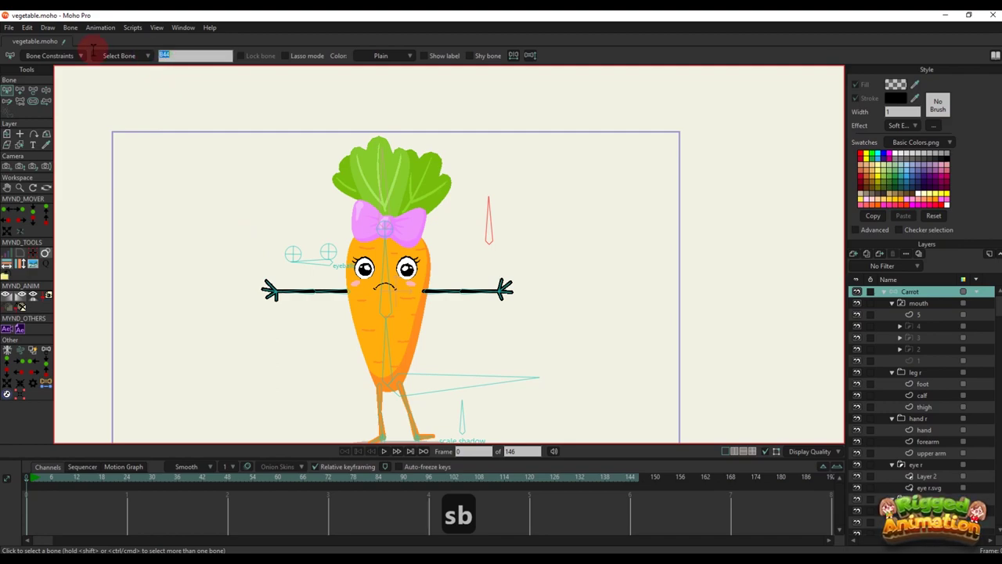
pyautogui.write('blink')
pyautogui.press('Return')
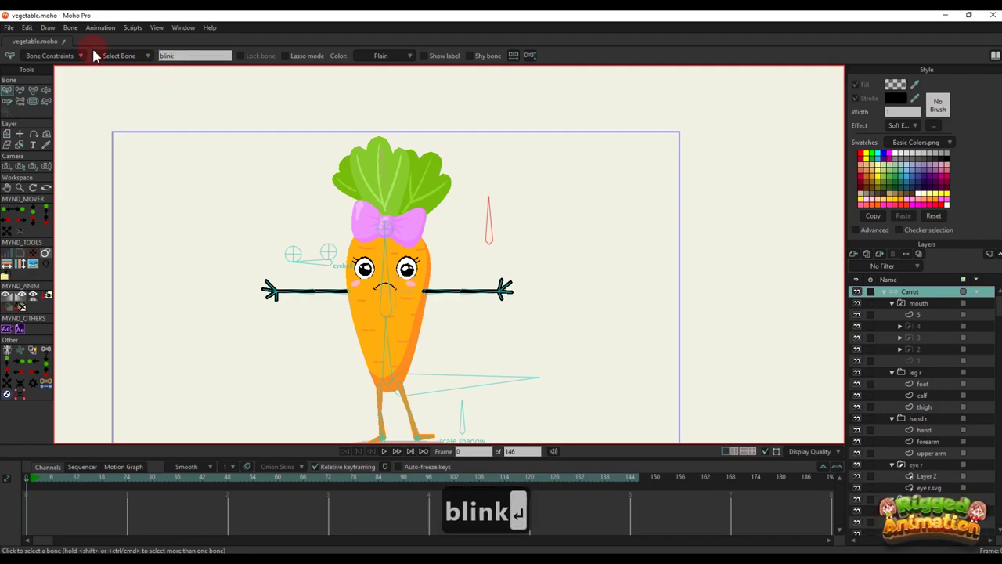
# Show the blink bone's label and enable its angle constraints with custom limits
pyautogui.click(423, 56)
pyautogui.click(33, 58)
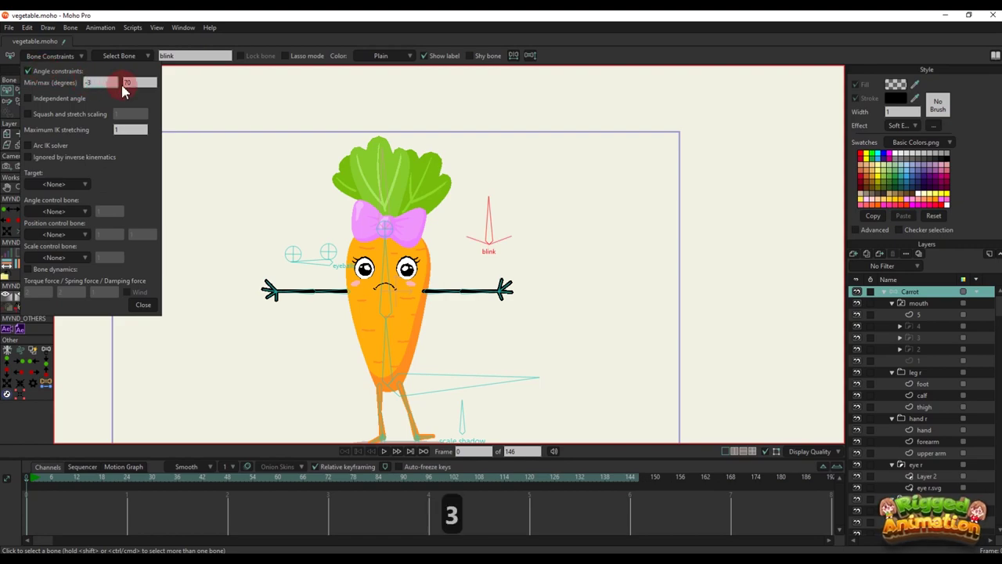
pyautogui.click(143, 307)
# Select the lashed outline layer of the eye on the left of the carrot's face for point editing
pyautogui.scroll(8, 368, 268)
pyautogui.keyDown('alt'); pyautogui.rightClick(331, 277); pyautogui.keyUp('alt')
pyautogui.scroll(2, 333, 291)
pyautogui.press('d')
pyautogui.scroll(3, 315, 293)
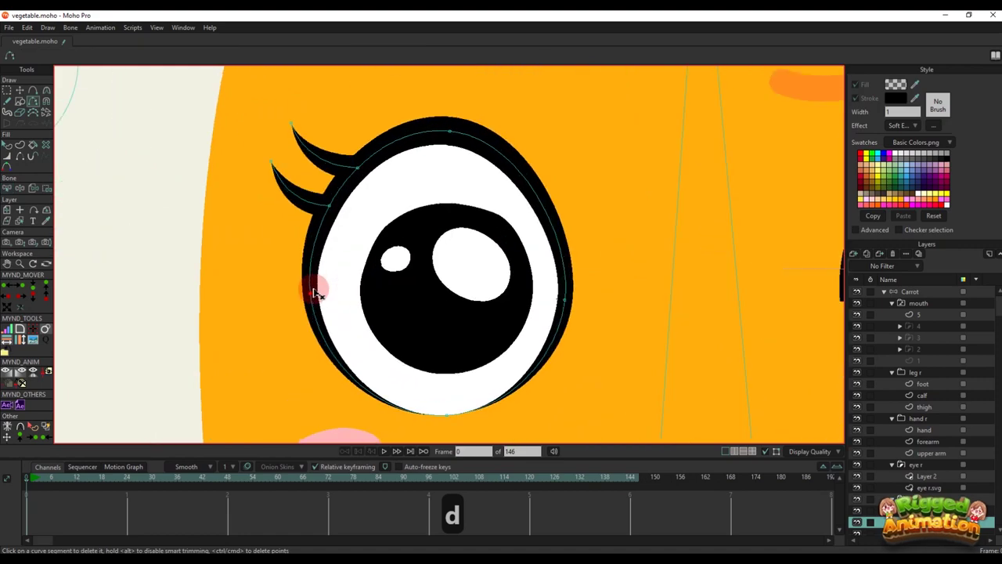
pyautogui.scroll(-2, 315, 291)
pyautogui.press('b')
pyautogui.press('x')
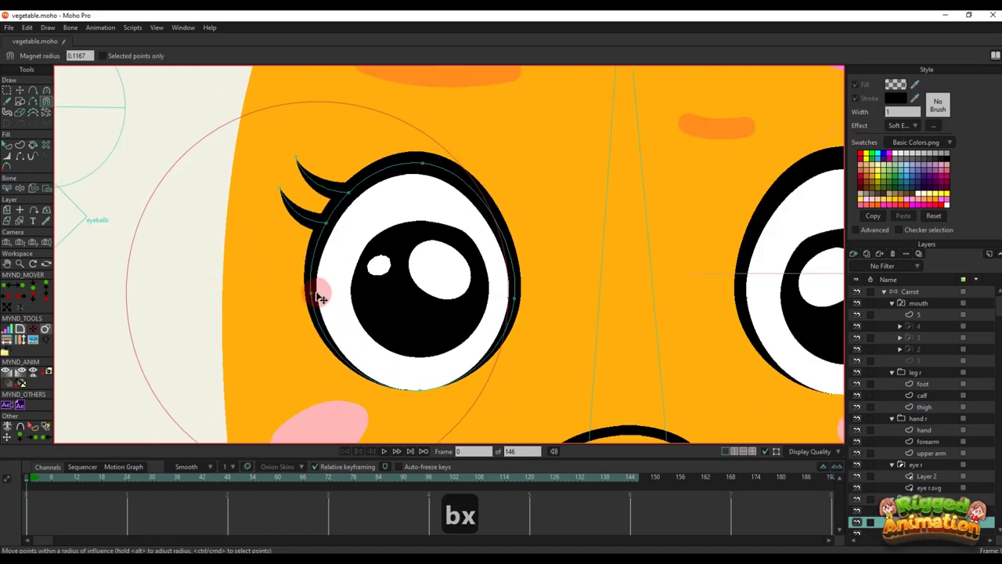
# Sharpen the inner side point of the left eye's outline with the Curvature tool and lengthen the bottom and top point handles to round the outline
pyautogui.press('c')
pyautogui.moveTo(317, 297); pyautogui.dragTo(278, 407)
pyautogui.moveTo(368, 394); pyautogui.dragTo(308, 394)
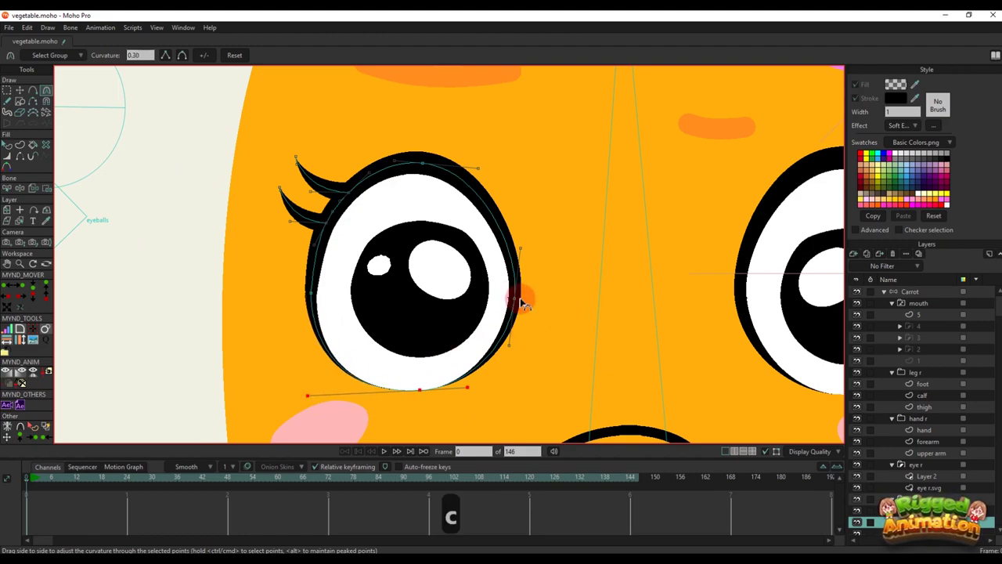
pyautogui.moveTo(520, 298); pyautogui.dragTo(154, 435)
pyautogui.moveTo(481, 388); pyautogui.dragTo(513, 389)
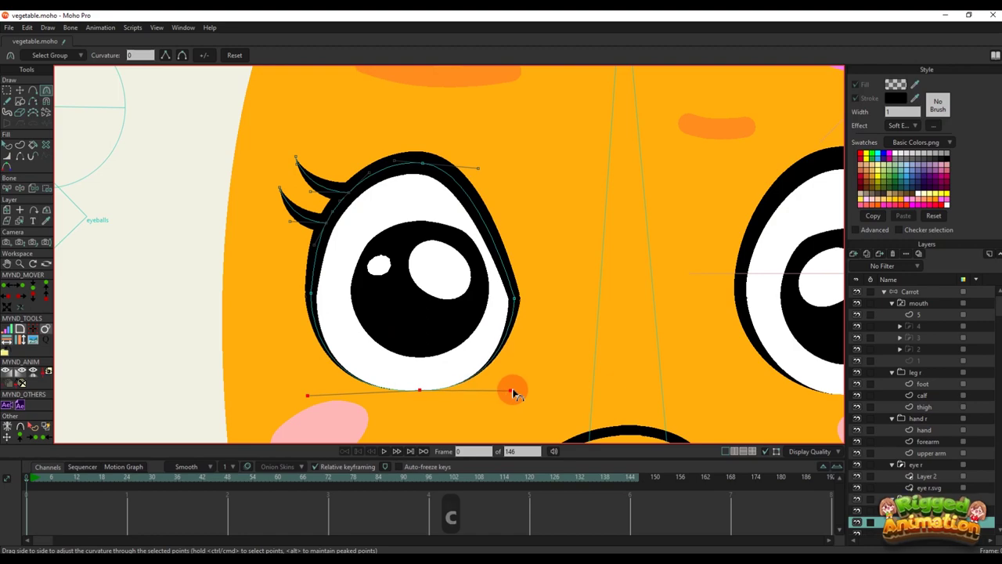
pyautogui.moveTo(474, 206); pyautogui.dragTo(528, 184)
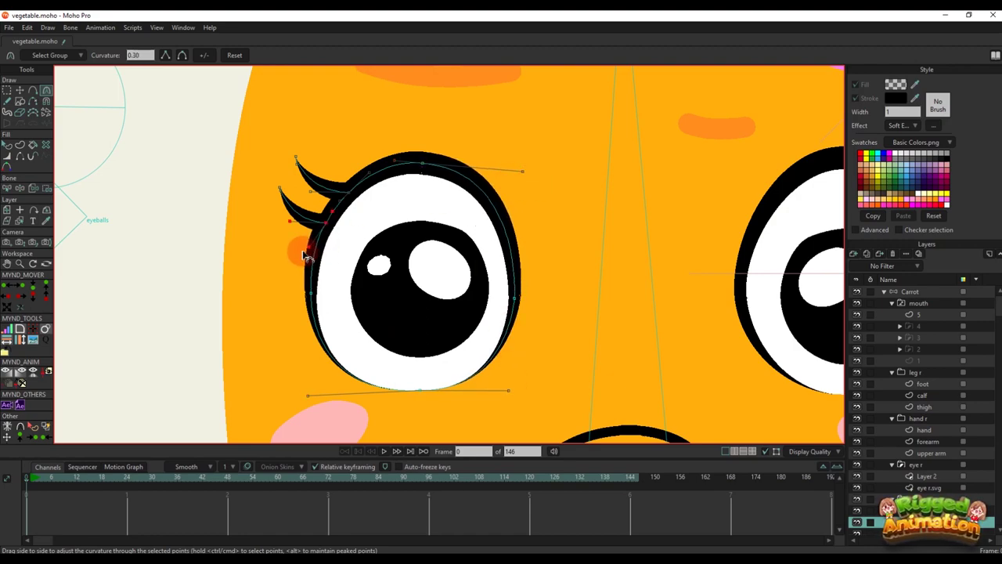
# Select the lashed outline layer of the eye on the right of the face for curvature editing
pyautogui.scroll(-7, 419, 274)
pyautogui.press('q')
pyautogui.scroll(4, 473, 287)
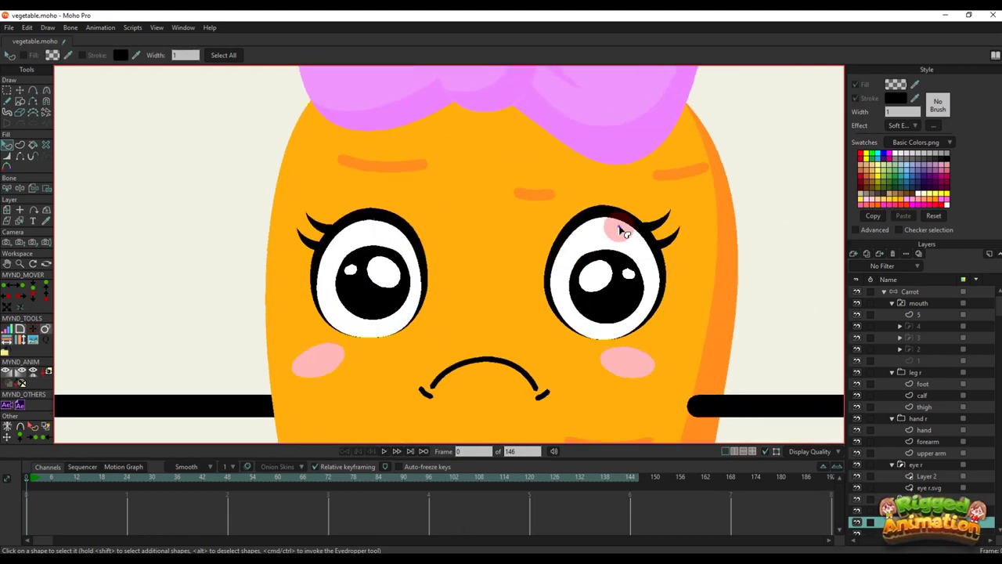
pyautogui.click(619, 229)
pyautogui.press('v')
pyautogui.scroll(3, 619, 313)
pyautogui.press('c')
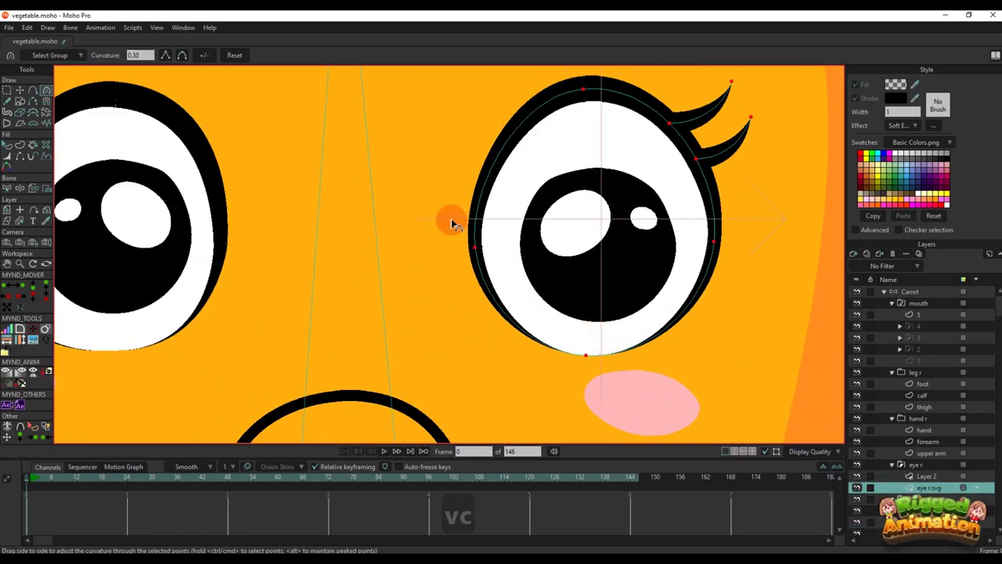
# Peak the right eye outline's two side points with the Curvature tool and lengthen the top and bottom handles to restore its rounded shape
pyautogui.press('t')
pyautogui.click(467, 224)
pyautogui.press('c')
pyautogui.moveTo(493, 247); pyautogui.dragTo(141, 361)
pyautogui.moveTo(624, 261); pyautogui.dragTo(489, 303)
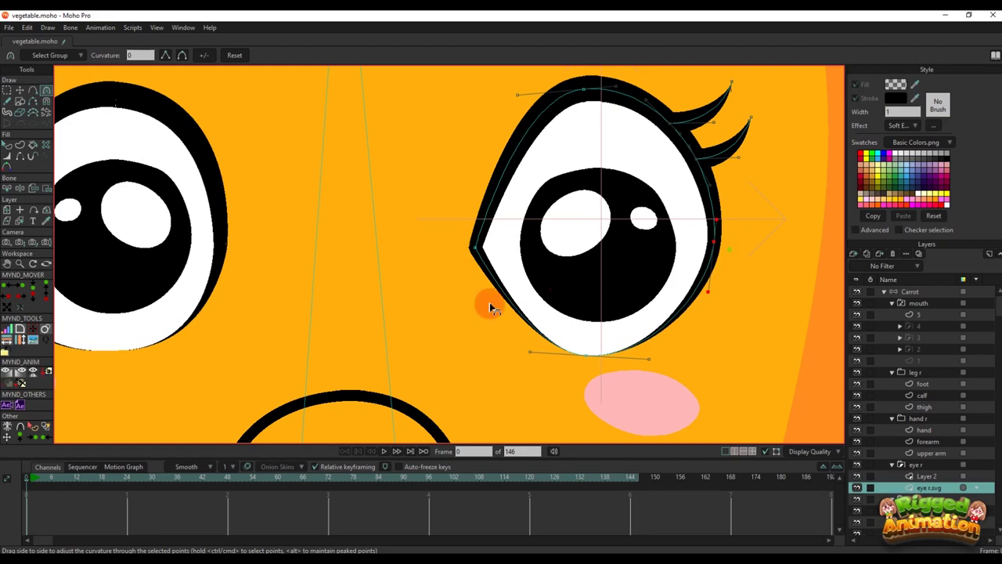
pyautogui.moveTo(496, 106)
pyautogui.mouseDown()
pyautogui.moveTo(465, 105)
pyautogui.moveTo(494, 122)
pyautogui.mouseUp()
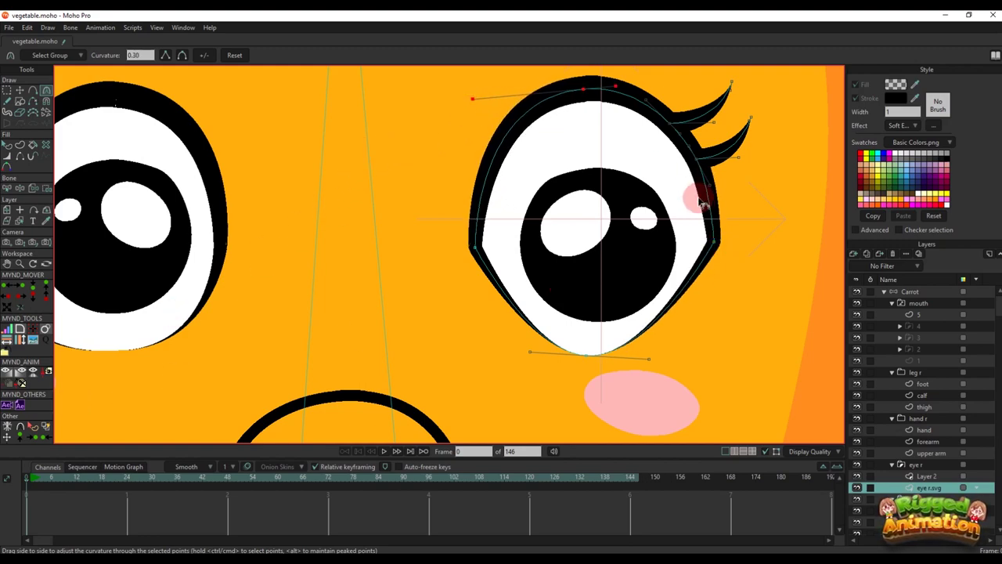
pyautogui.moveTo(570, 342); pyautogui.dragTo(466, 361)
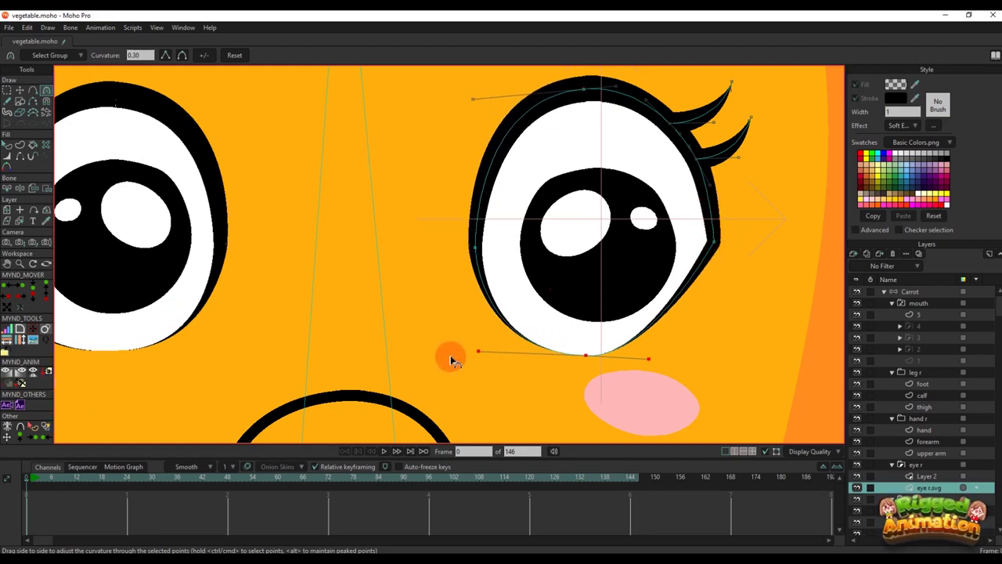
pyautogui.moveTo(660, 368); pyautogui.dragTo(726, 362)
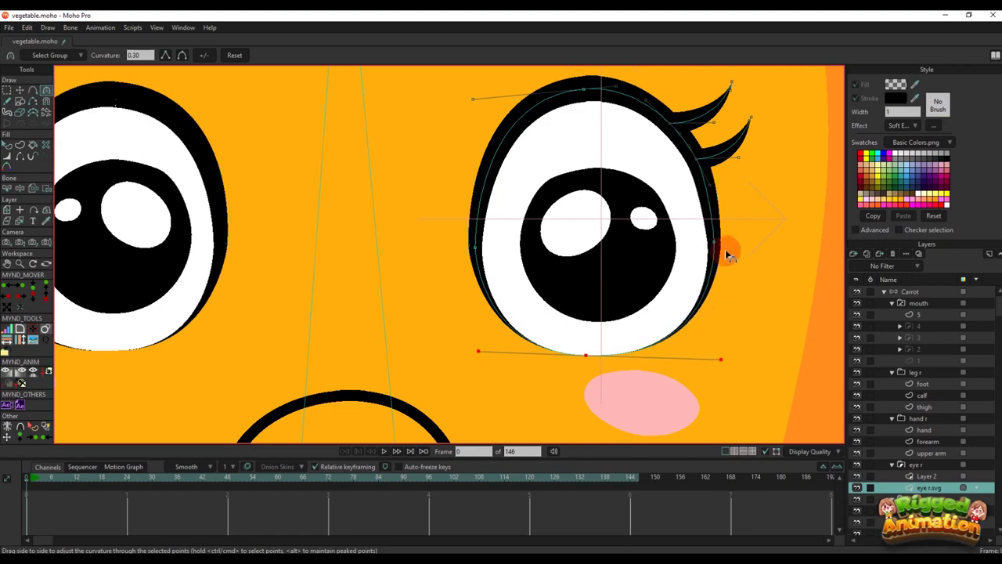
# Select the blink bone on the Carrot layer and create a smart bone action named blink
pyautogui.scroll(-1, 508, 268)
pyautogui.press('q')
pyautogui.scroll(-6, 516, 268)
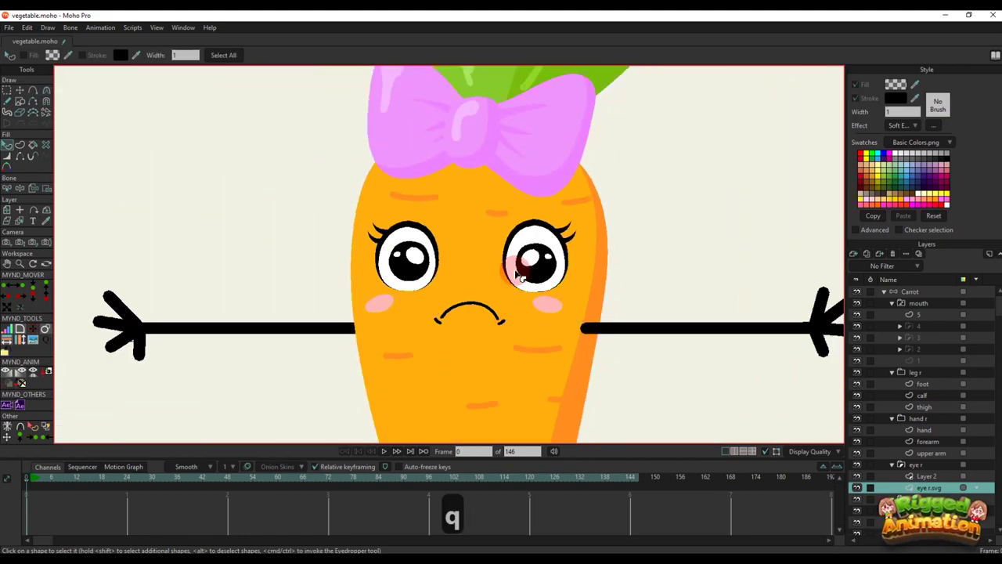
pyautogui.moveTo(522, 272); pyautogui.dragTo(503, 290)
pyautogui.click(887, 292)
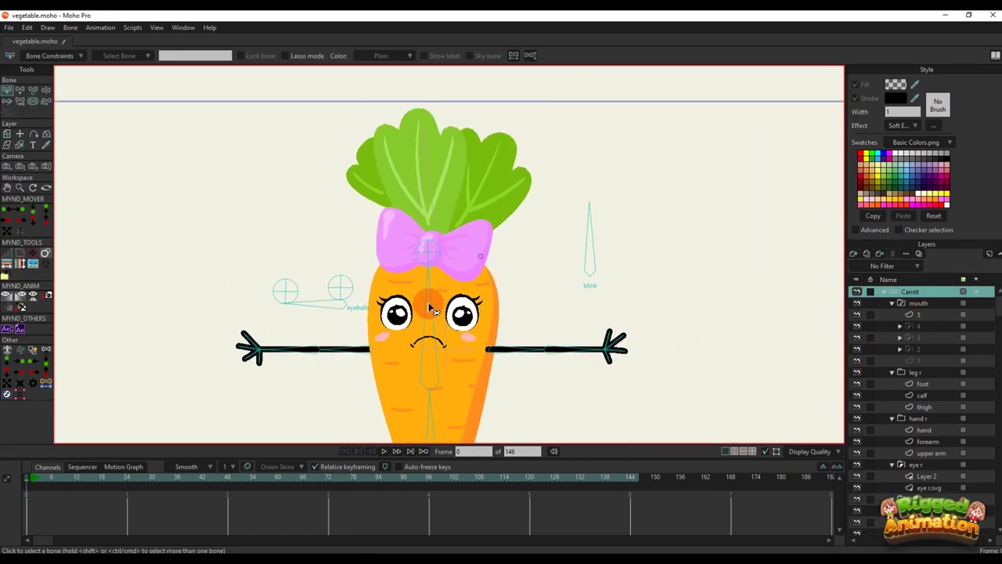
pyautogui.press('t')
pyautogui.hotkey('ctrl', 'k')
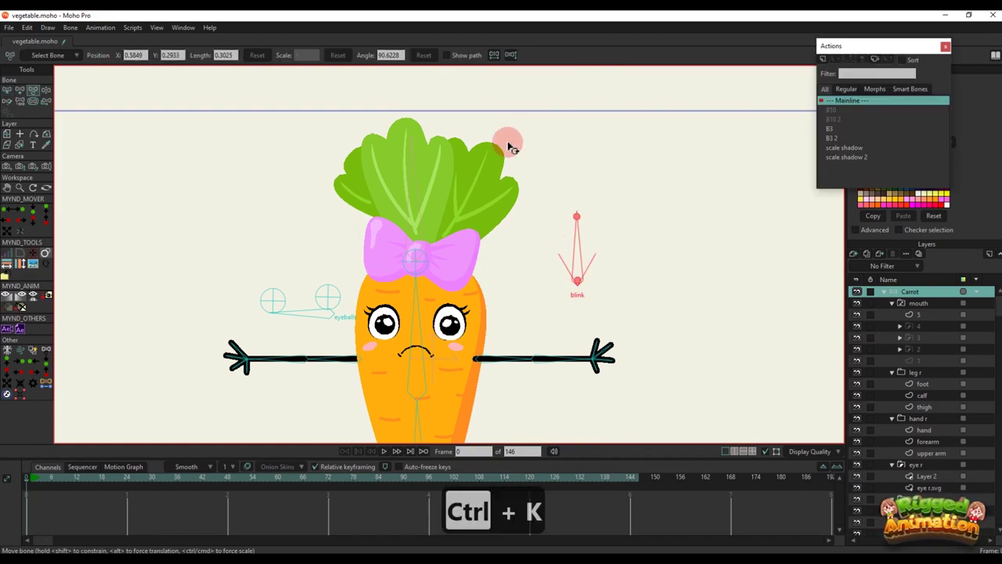
pyautogui.click(824, 62)
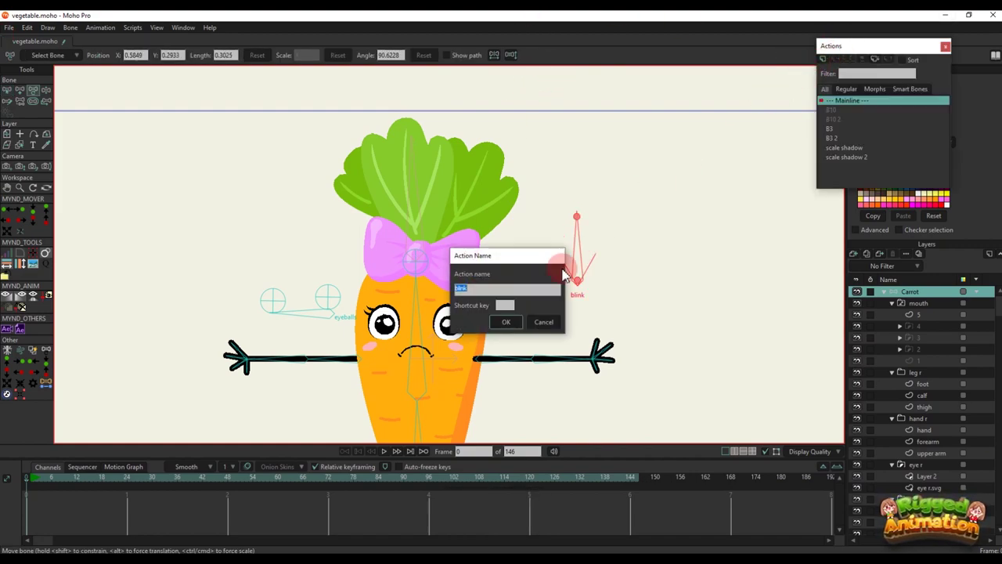
pyautogui.click(509, 323)
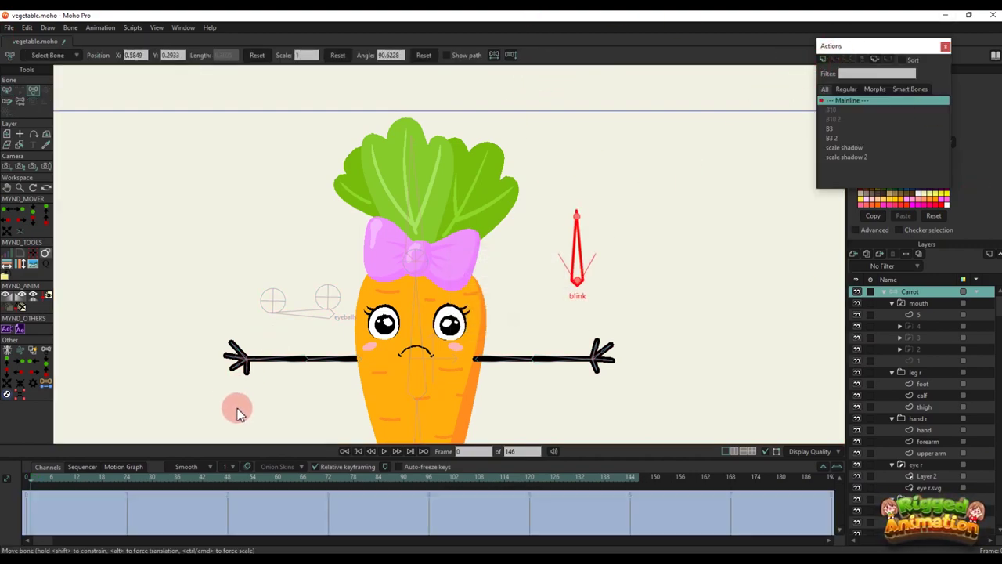
# At frame 24 of the blink action, rotate the blink bone counterclockwise
pyautogui.click(129, 481)
pyautogui.scroll(-5, 614, 166)
pyautogui.scroll(8, 589, 227)
pyautogui.press('t')
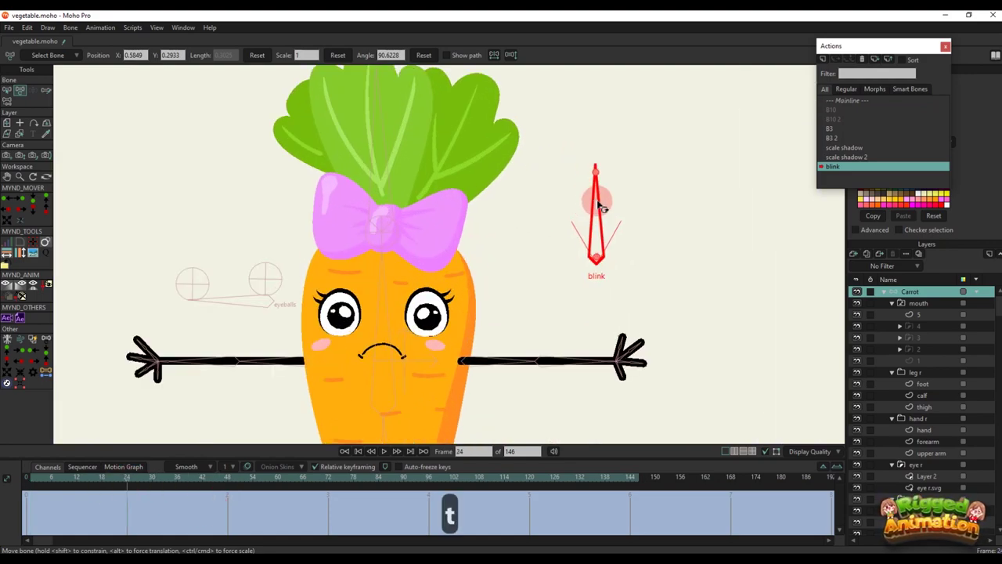
pyautogui.moveTo(597, 205); pyautogui.dragTo(536, 227)
# Select the left eye's lashed outline and move its top center point down onto the bottom of the eye at frame 24
pyautogui.moveTo(364, 325); pyautogui.dragTo(426, 277)
pyautogui.scroll(5, 387, 233)
pyautogui.keyDown('alt'); pyautogui.rightClick(438, 262); pyautogui.keyUp('alt')
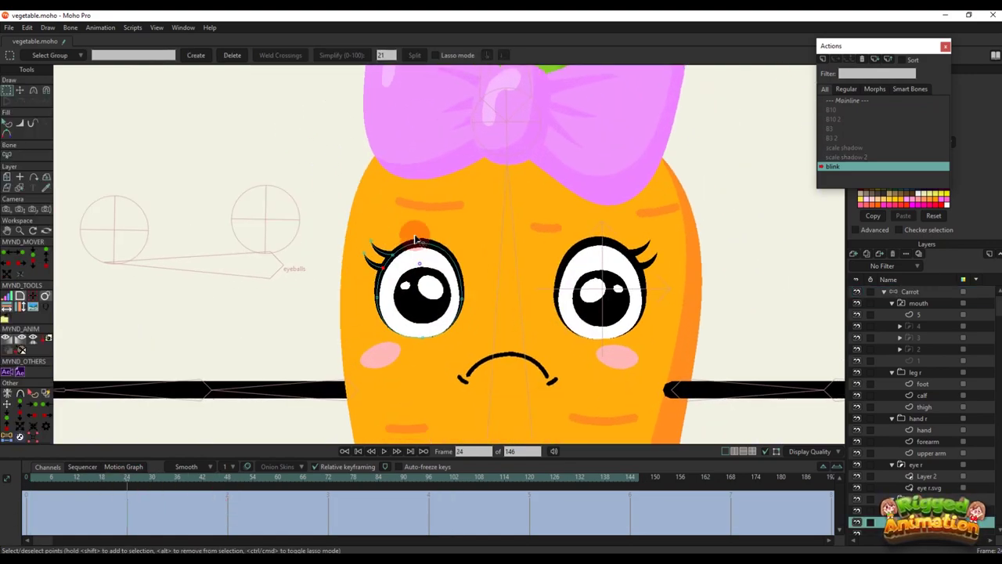
pyautogui.scroll(5, 417, 239)
pyautogui.press('t')
pyautogui.moveTo(419, 205); pyautogui.dragTo(420, 401)
pyautogui.scroll(4, 377, 294)
pyautogui.scroll(-6, 360, 198)
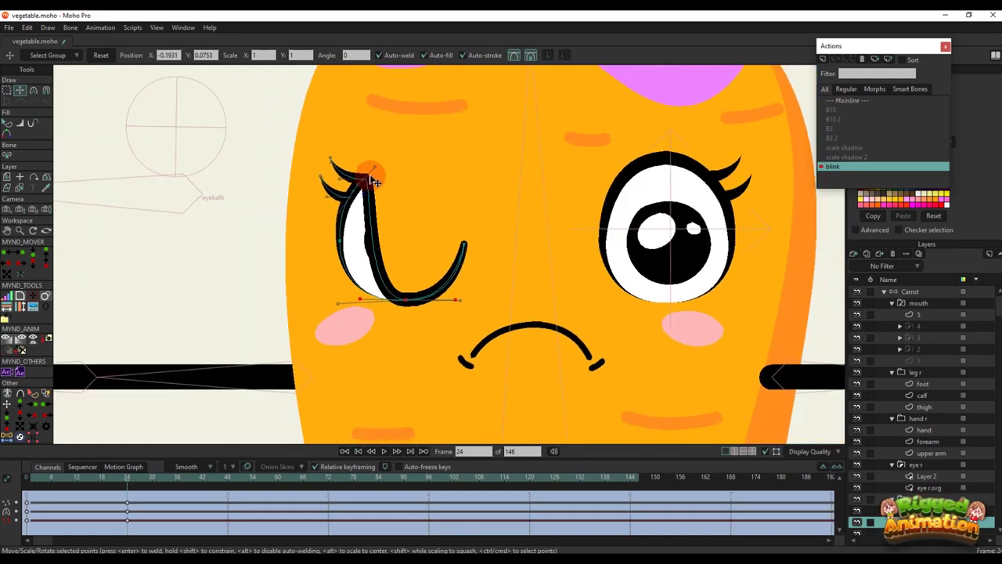
# Move the left eye's lash points down onto the closed eyelid curve and pull the first lash tip down beside it
pyautogui.moveTo(371, 180); pyautogui.dragTo(376, 164)
pyautogui.press('g')
pyautogui.moveTo(319, 134); pyautogui.dragTo(403, 207)
pyautogui.press('t')
pyautogui.moveTo(368, 179); pyautogui.dragTo(350, 304)
pyautogui.click(392, 228)
pyautogui.scroll(4, 373, 241)
pyautogui.press('t')
pyautogui.scroll(3, 362, 295)
pyautogui.moveTo(250, 222); pyautogui.dragTo(257, 335)
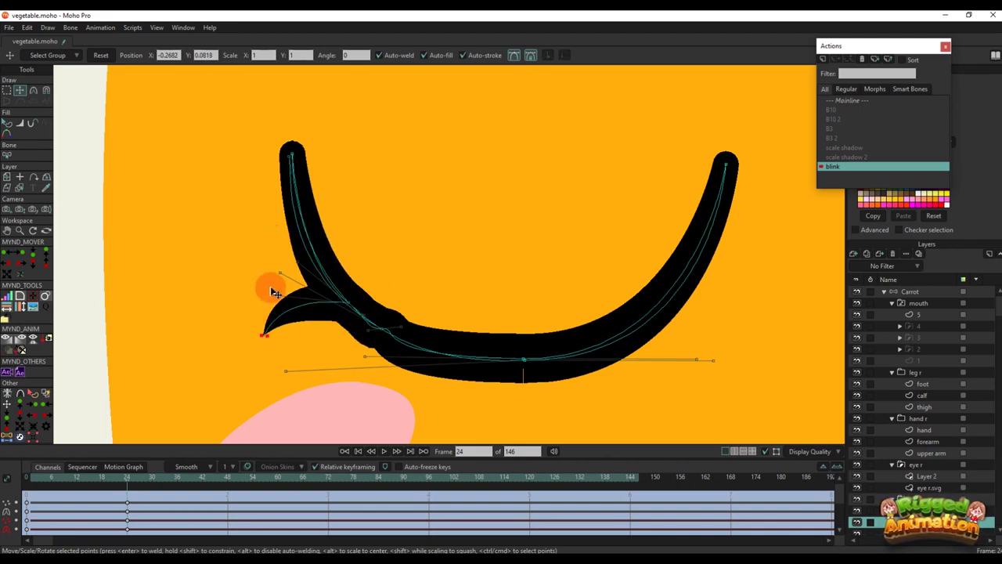
# Reshape the upper lash of the closed left eye with its curve handles, undoing the last handle change
pyautogui.moveTo(271, 287); pyautogui.dragTo(292, 332)
pyautogui.moveTo(293, 262); pyautogui.dragTo(308, 296)
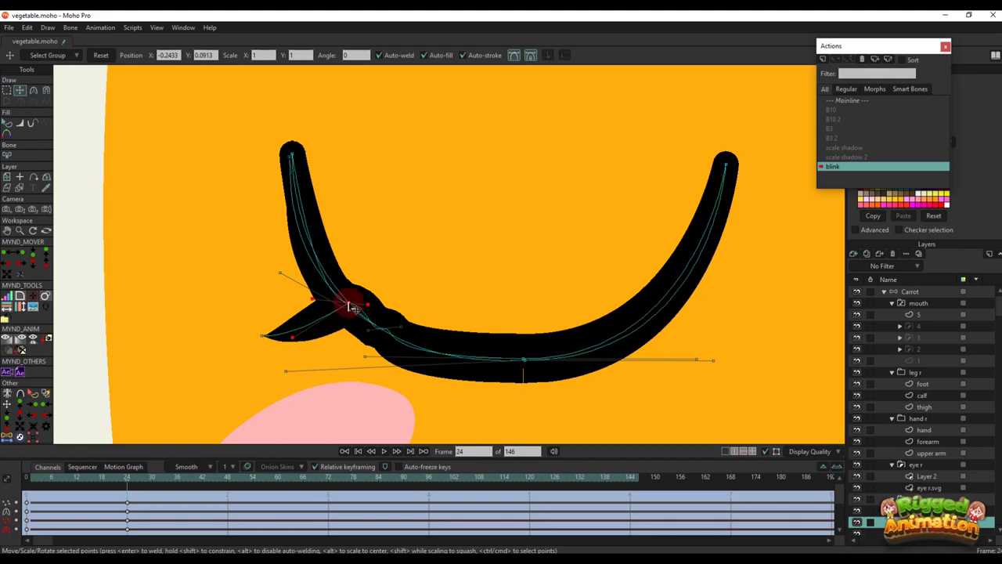
pyautogui.hotkey('ctrl', 'z')
pyautogui.scroll(2, 313, 226)
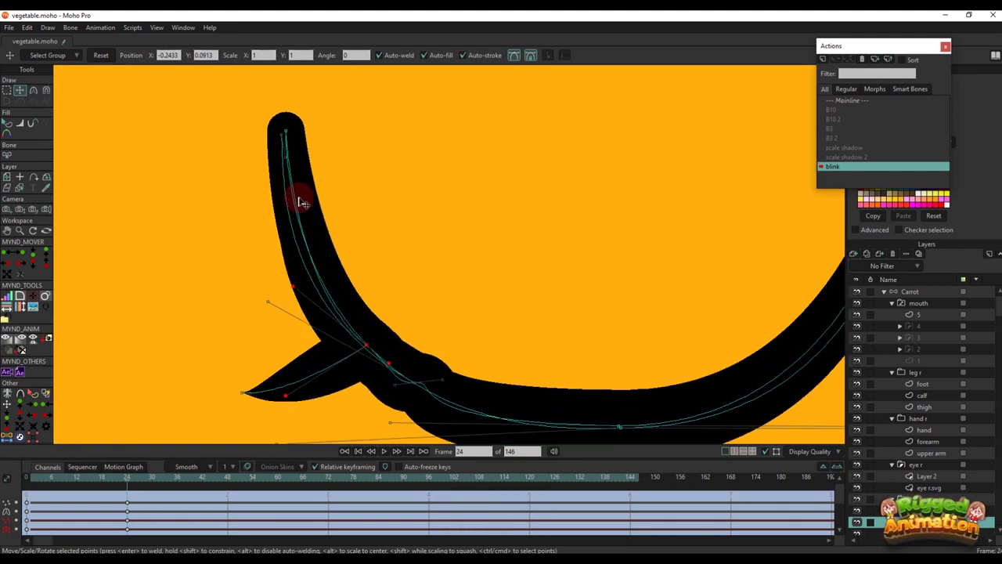
# Move the second lash tip below the closed eyelid and adjust the curve handles around its base point
pyautogui.moveTo(282, 135); pyautogui.dragTo(337, 411)
pyautogui.moveTo(337, 411); pyautogui.dragTo(336, 272)
pyautogui.scroll(-1, 363, 198)
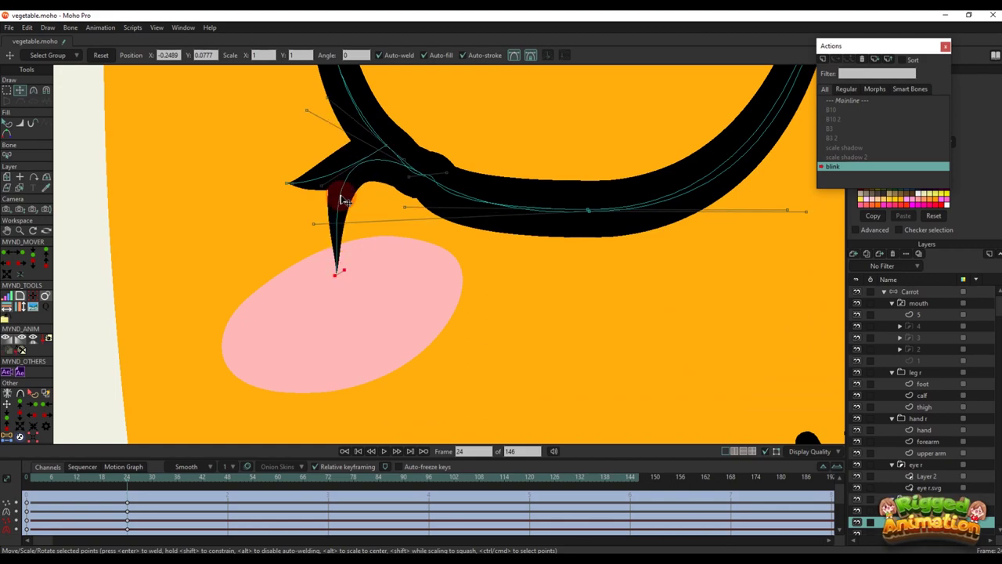
pyautogui.moveTo(309, 112); pyautogui.dragTo(409, 253)
pyautogui.scroll(2, 437, 177)
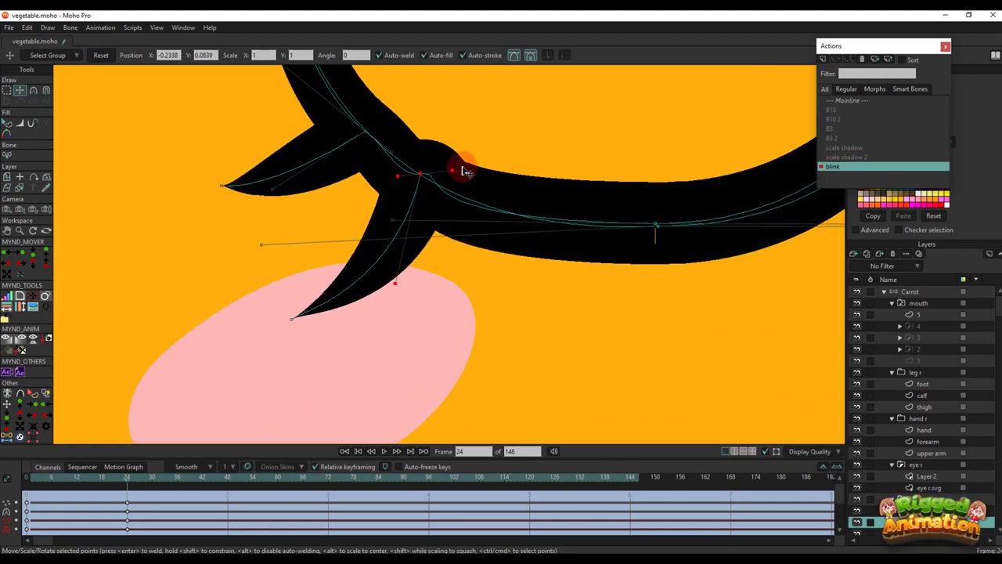
pyautogui.moveTo(451, 170); pyautogui.dragTo(453, 222)
pyautogui.moveTo(390, 220); pyautogui.dragTo(425, 190)
# Refine the closed left eye's two lashes by pulling their tips outward and adjusting their curves
pyautogui.scroll(-4, 427, 190)
pyautogui.scroll(1, 405, 215)
pyautogui.moveTo(342, 267); pyautogui.dragTo(306, 260)
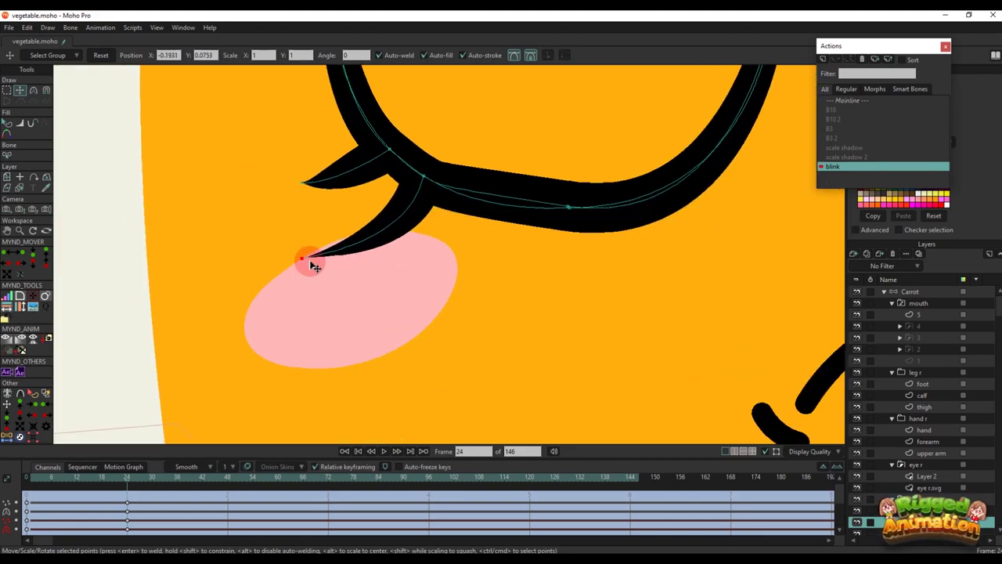
pyautogui.moveTo(409, 243); pyautogui.dragTo(403, 247)
pyautogui.moveTo(333, 185); pyautogui.dragTo(270, 193)
pyautogui.click(373, 194)
# Smooth the bottom of the closed left eyelid by adjusting its center point and side handles
pyautogui.scroll(-5, 374, 197)
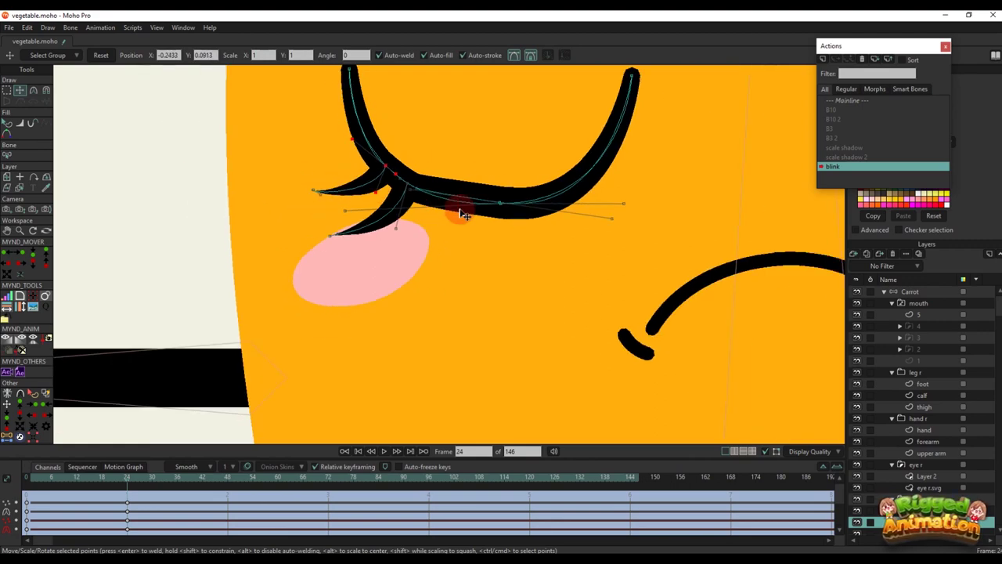
pyautogui.scroll(6, 495, 224)
pyautogui.moveTo(676, 248); pyautogui.dragTo(677, 231)
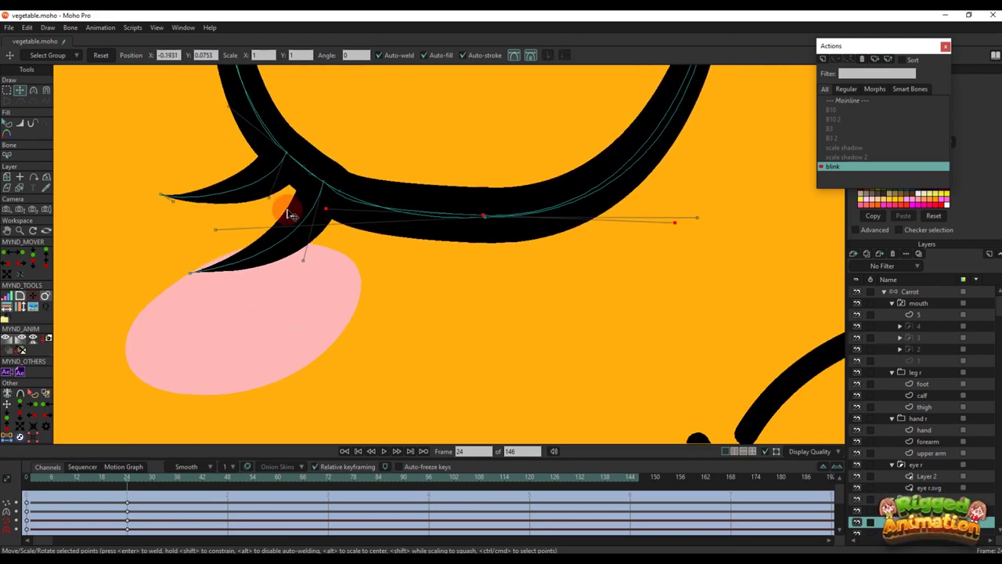
pyautogui.moveTo(333, 211); pyautogui.dragTo(340, 208)
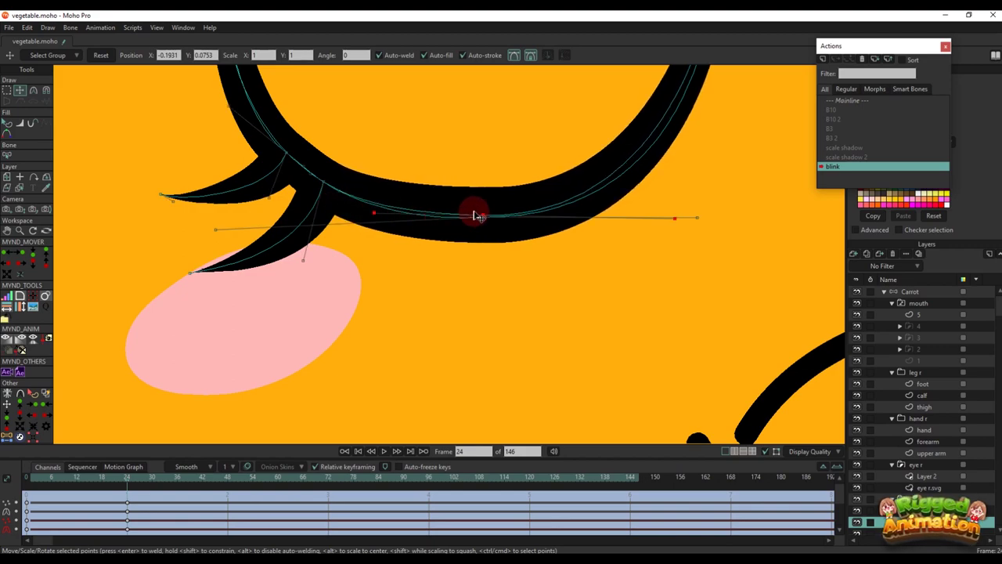
pyautogui.moveTo(482, 216); pyautogui.dragTo(486, 217)
pyautogui.scroll(-5, 675, 218)
pyautogui.scroll(3, 656, 238)
pyautogui.moveTo(645, 259); pyautogui.dragTo(644, 260)
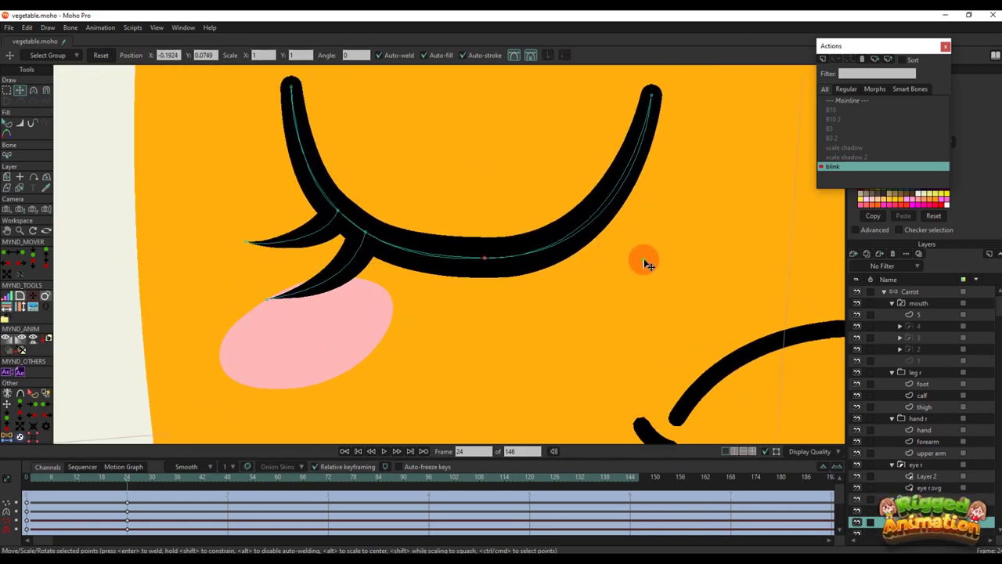
pyautogui.scroll(-3, 548, 251)
# Nudge the upper lash's base point to even out the closed eyelid curve, and check the shape without point editing
pyautogui.press('q')
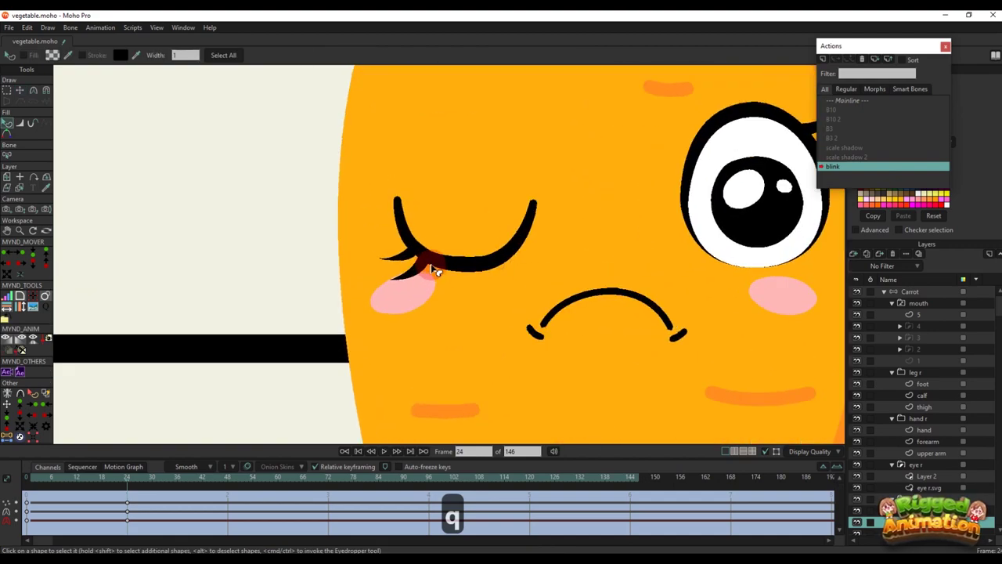
pyautogui.scroll(5, 435, 270)
pyautogui.press('t')
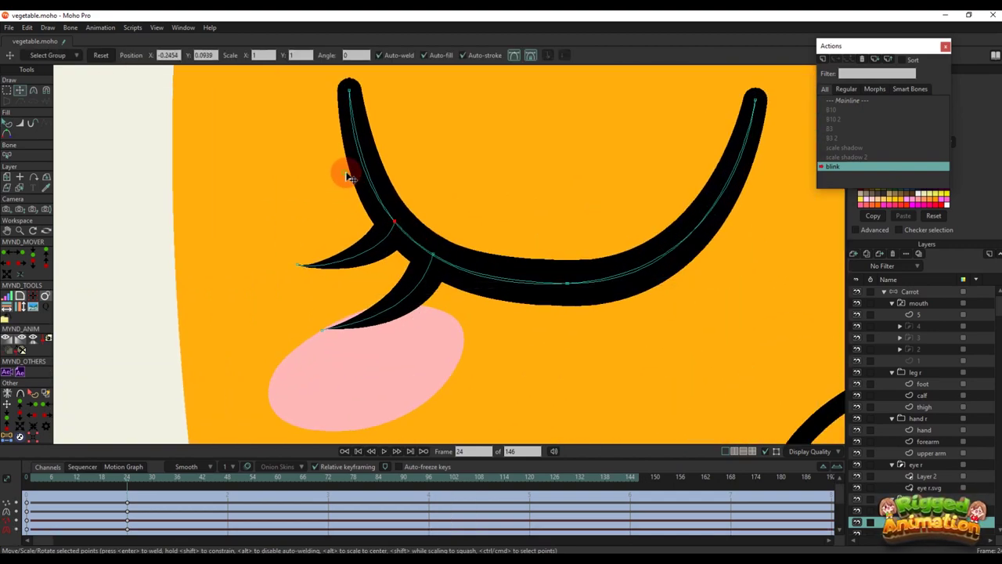
pyautogui.scroll(-3, 353, 194)
pyautogui.press('q')
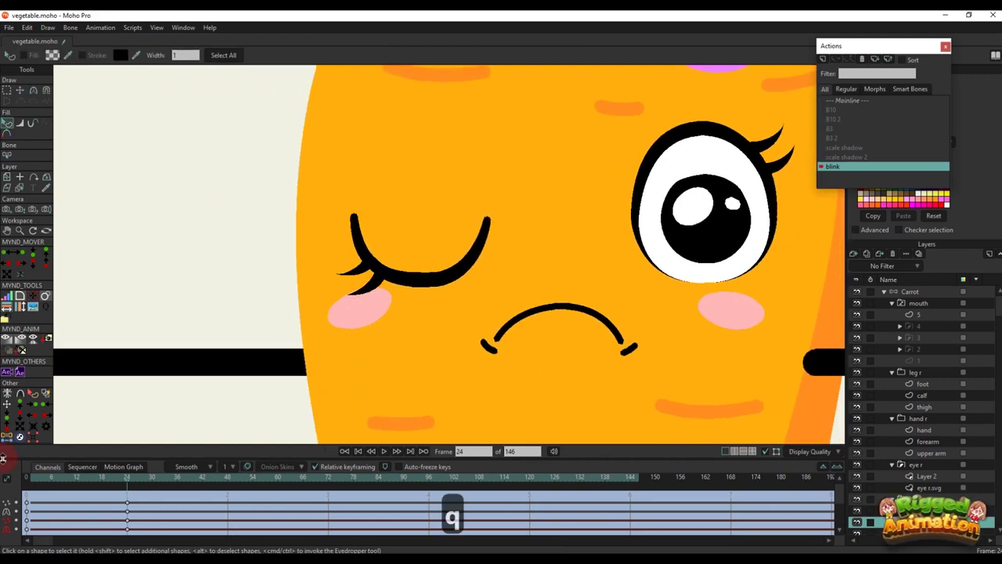
# At frame 12, smooth the half-closed left eye's upper lid by adjusting the points at the lash bases
pyautogui.moveTo(35, 484); pyautogui.dragTo(71, 493)
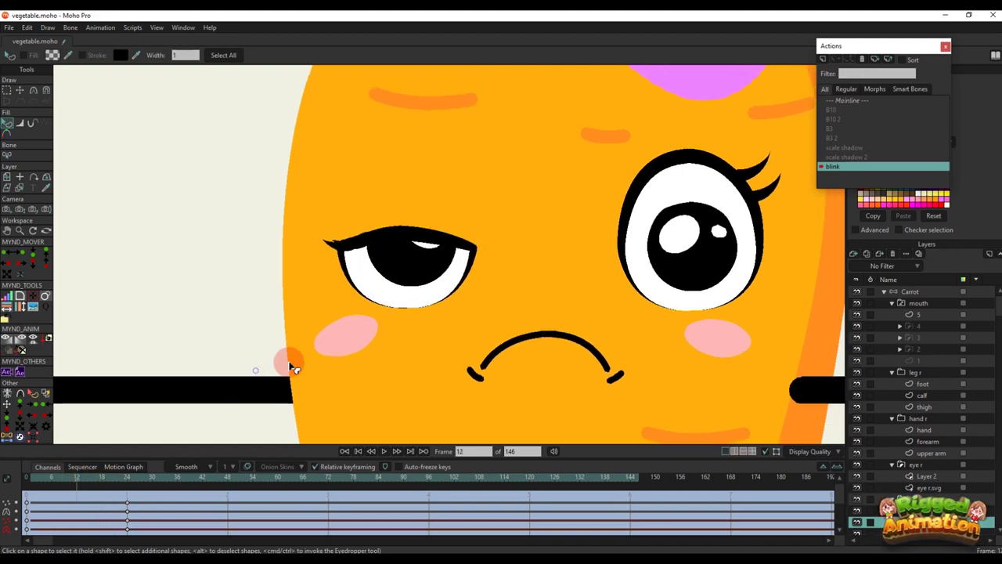
pyautogui.press('t')
pyautogui.scroll(5, 391, 216)
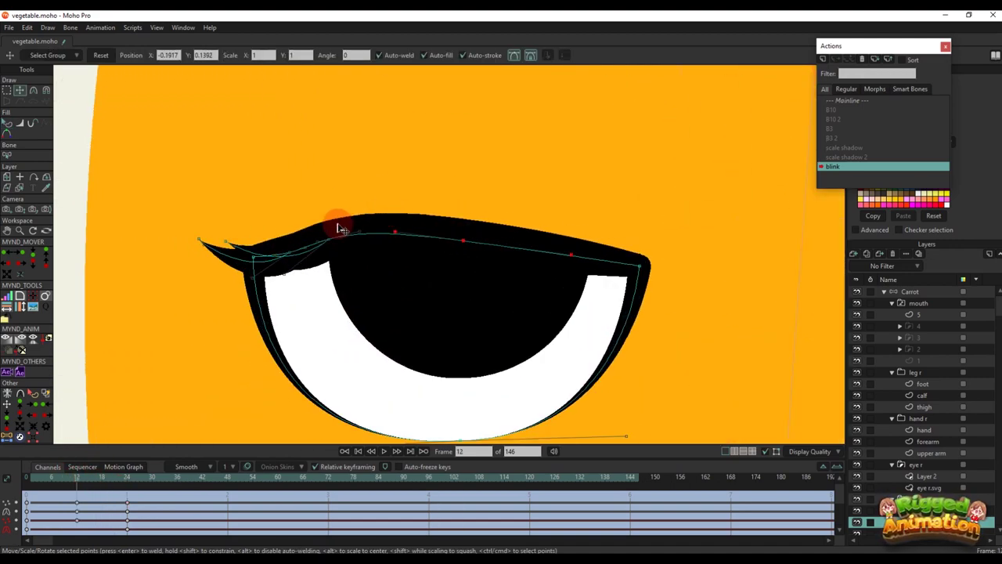
pyautogui.press('g')
pyautogui.press('t')
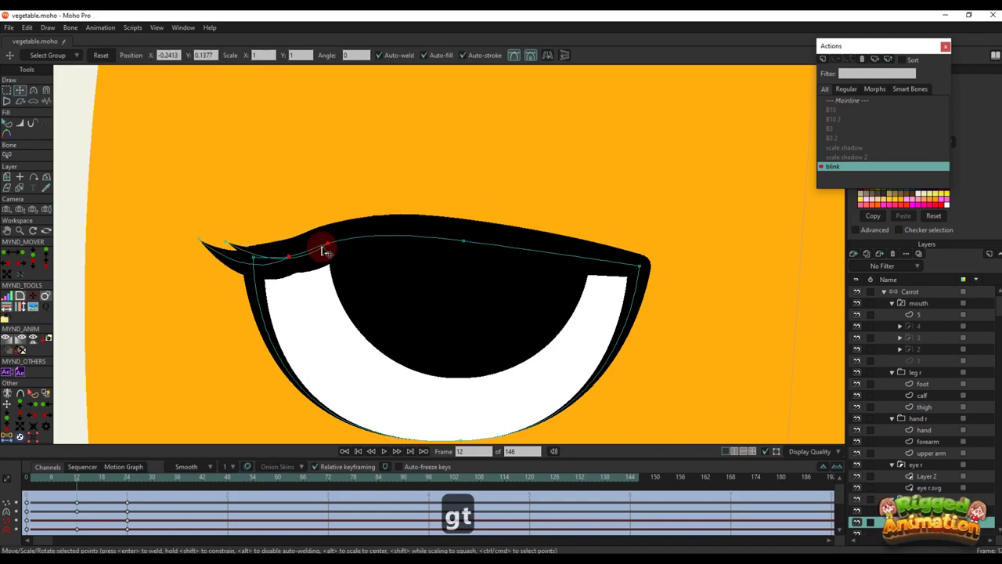
pyautogui.moveTo(323, 249); pyautogui.dragTo(330, 256)
pyautogui.click(262, 201)
# Flatten the half-closed left eyelid by lowering its top center point and inner lid line, and check the shape
pyautogui.scroll(3, 337, 249)
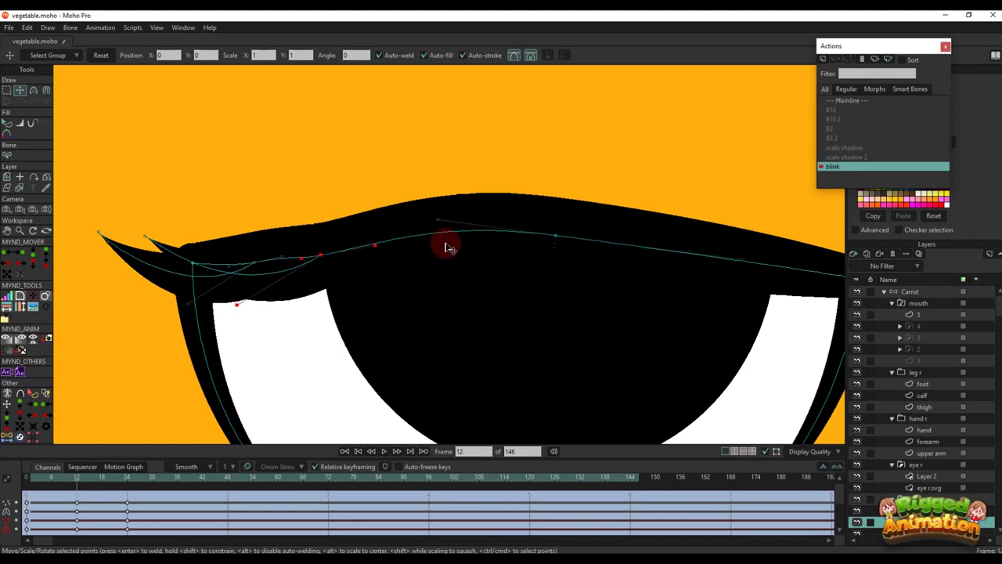
pyautogui.moveTo(448, 248); pyautogui.dragTo(529, 264)
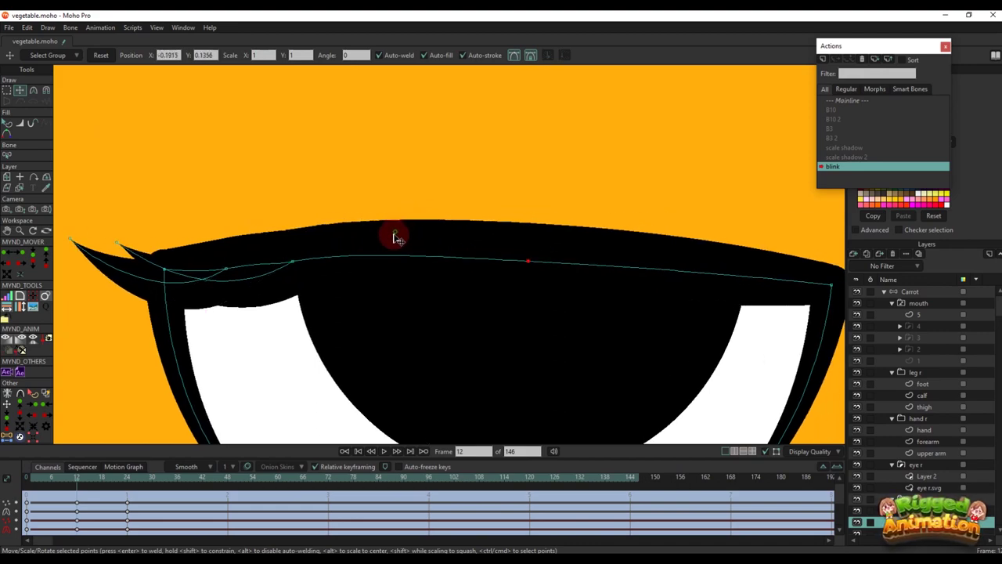
pyautogui.scroll(-2, 662, 261)
pyautogui.scroll(2, 336, 253)
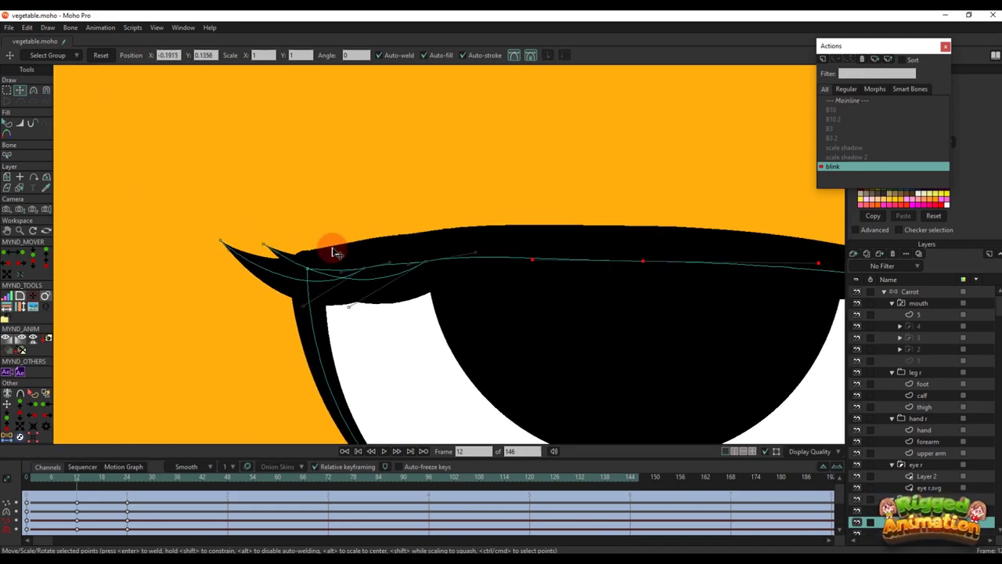
pyautogui.press('q')
pyautogui.scroll(-2, 313, 243)
# Raise the short lash's tip on the half-closed left eye, nudge its base points, and view the face
pyautogui.press('t')
pyautogui.scroll(2, 367, 269)
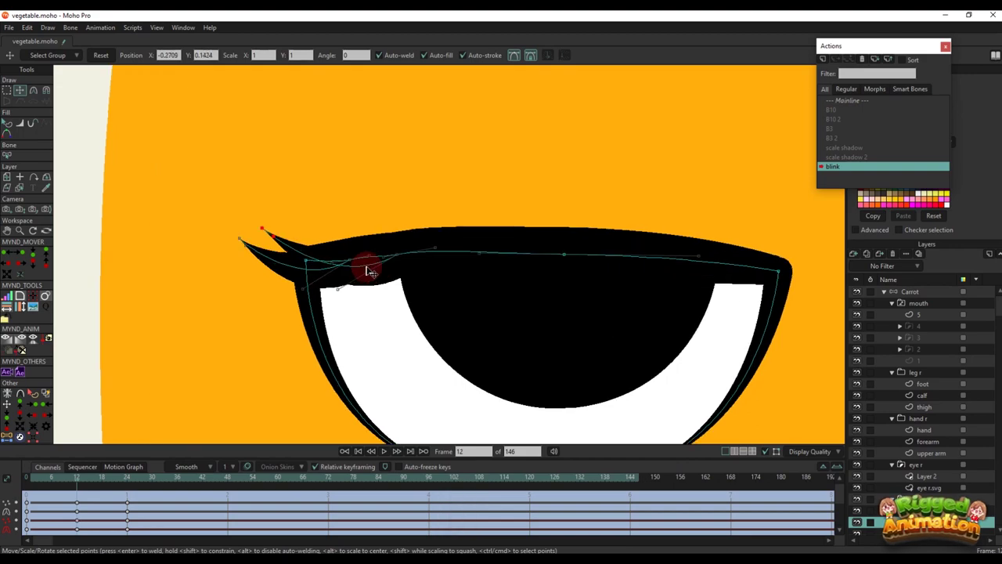
pyautogui.click(347, 259)
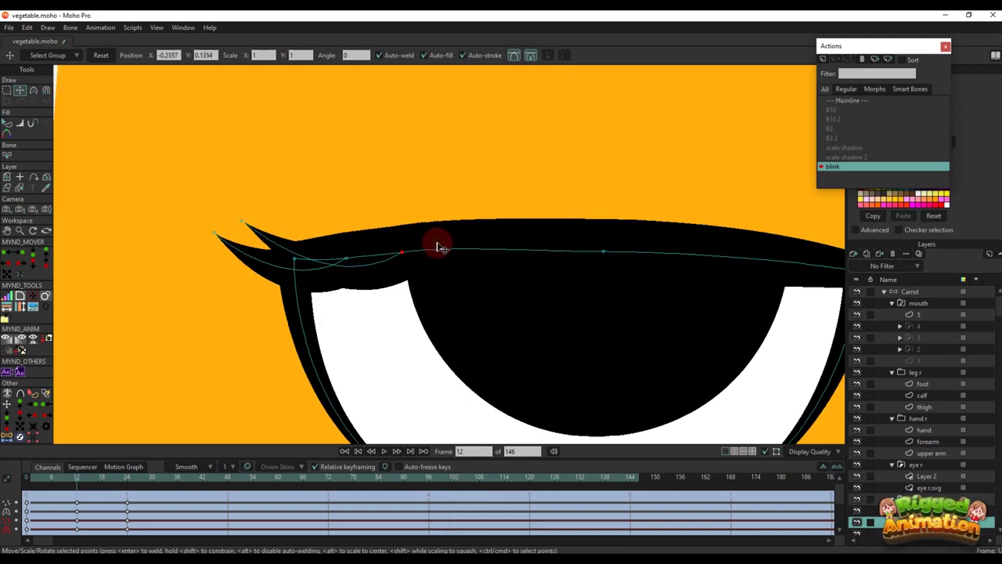
pyautogui.press('q')
pyautogui.scroll(-6, 439, 248)
pyautogui.moveTo(440, 256); pyautogui.dragTo(390, 260)
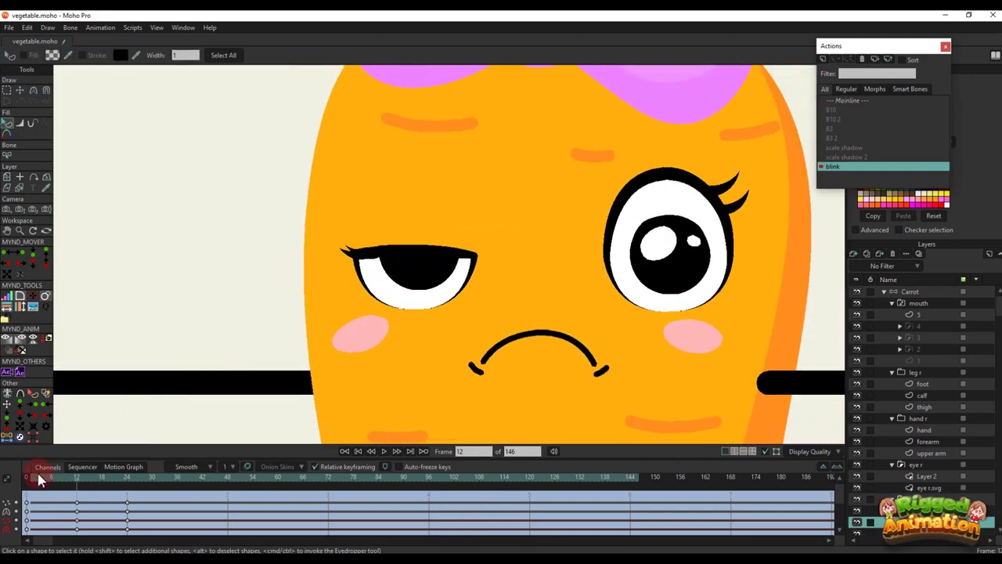
# At frame 24, select the right eye's outline layer and pull the upper lid's center point downward
pyautogui.moveTo(38, 477); pyautogui.dragTo(133, 501)
pyautogui.scroll(-5, 368, 325)
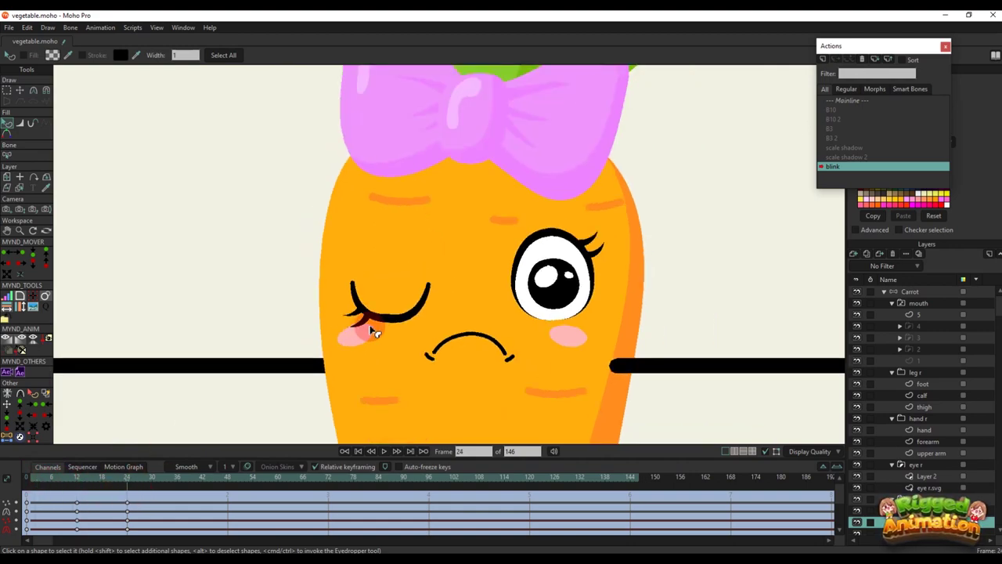
pyautogui.press('t')
pyautogui.scroll(3, 472, 278)
pyautogui.doubleClick(441, 280)
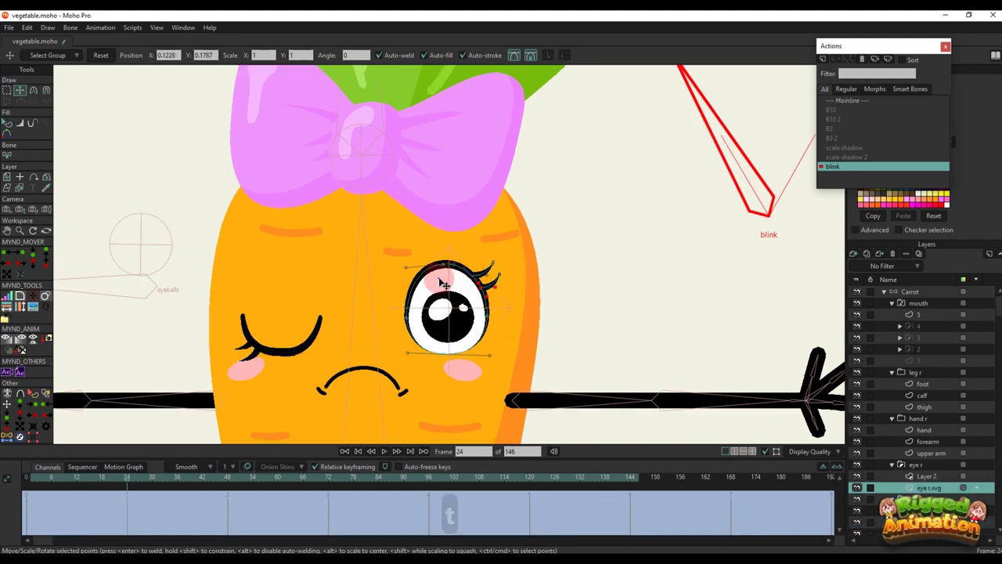
pyautogui.press('t')
pyautogui.scroll(5, 468, 227)
pyautogui.scroll(-4, 472, 225)
pyautogui.scroll(-3, 473, 228)
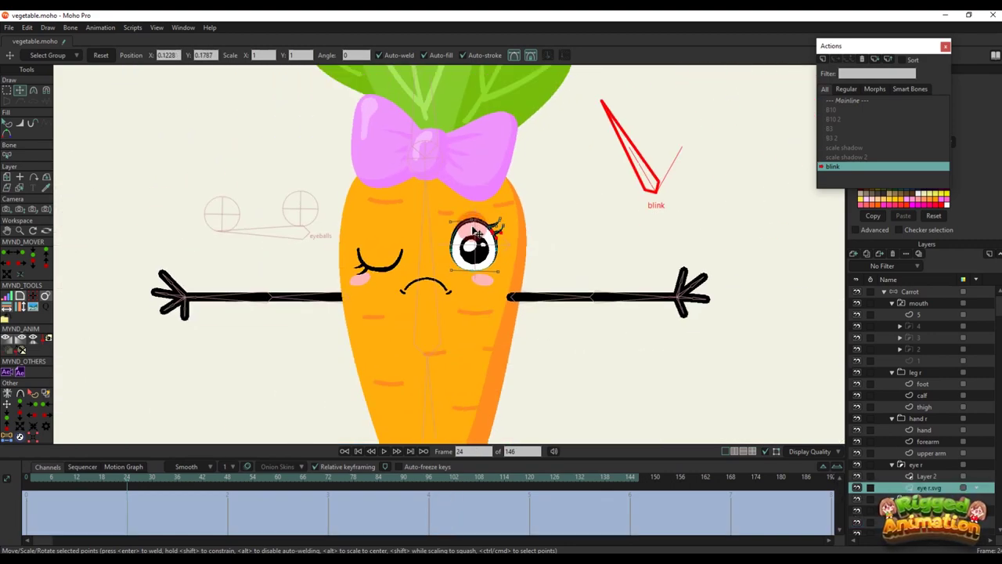
pyautogui.scroll(6, 457, 249)
pyautogui.press('t')
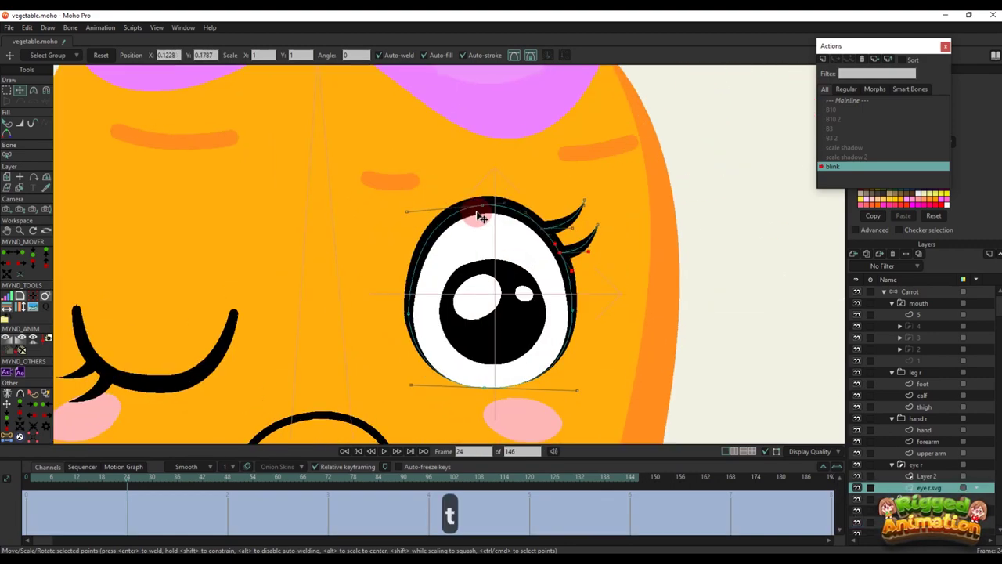
pyautogui.moveTo(494, 304); pyautogui.dragTo(494, 319)
pyautogui.moveTo(494, 316); pyautogui.dragTo(465, 224)
pyautogui.scroll(-3, 465, 224)
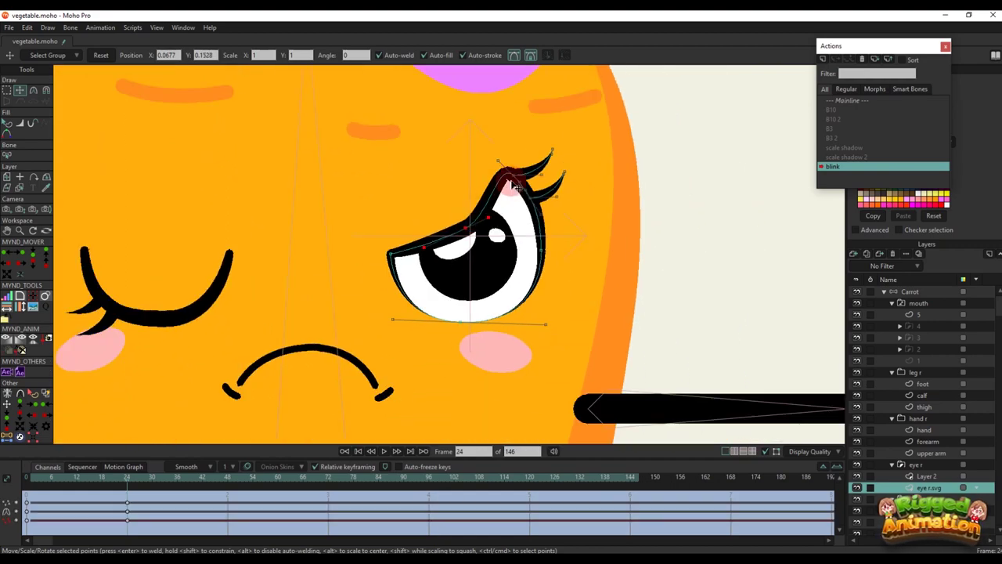
# Select the right eye's lash points and move both lashes down toward the closing lid
pyautogui.scroll(3, 511, 185)
pyautogui.press('g')
pyautogui.moveTo(488, 121); pyautogui.dragTo(608, 218)
pyautogui.press('t')
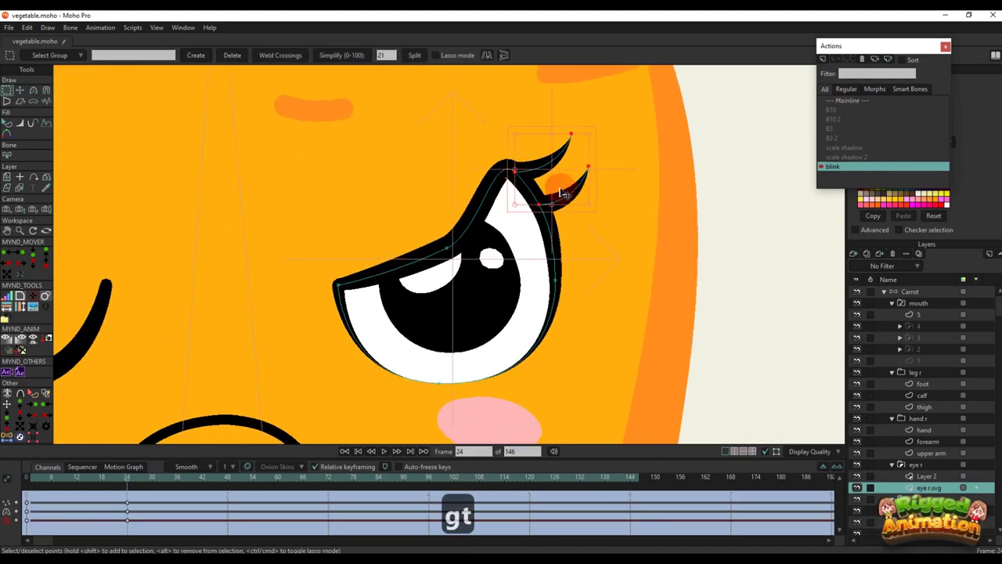
pyautogui.moveTo(548, 190); pyautogui.dragTo(539, 325)
# Close the right eye into a downward curve by moving its upper lid points onto the lower lid line
pyautogui.scroll(2, 626, 312)
pyautogui.moveTo(439, 246); pyautogui.dragTo(433, 400)
pyautogui.moveTo(339, 413); pyautogui.dragTo(317, 335)
pyautogui.scroll(1, 366, 401)
pyautogui.moveTo(547, 231); pyautogui.dragTo(600, 290)
pyautogui.scroll(3, 541, 304)
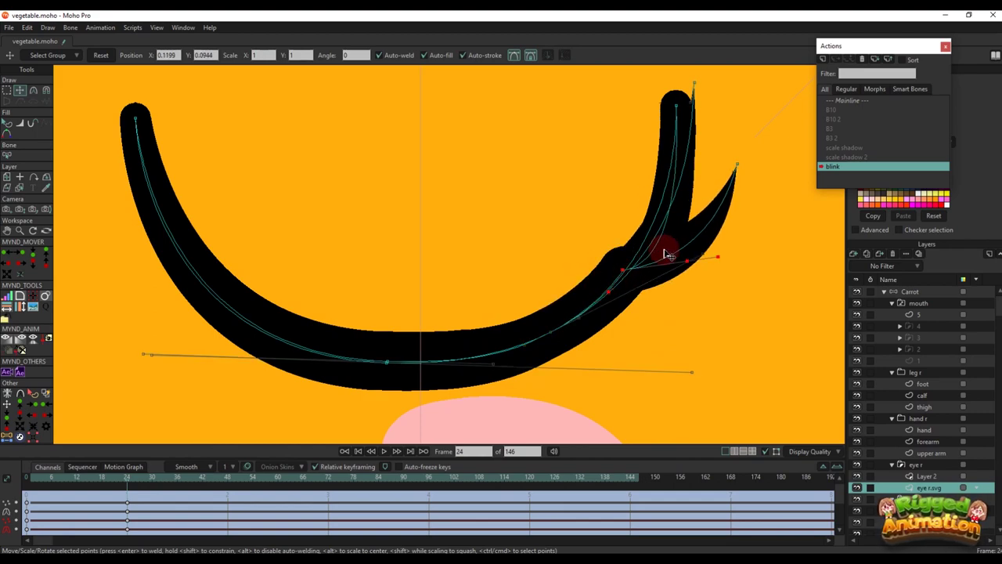
# Flip the closed right eye's two lashes downward by moving their tips and base points below the lid
pyautogui.moveTo(747, 163); pyautogui.dragTo(749, 363)
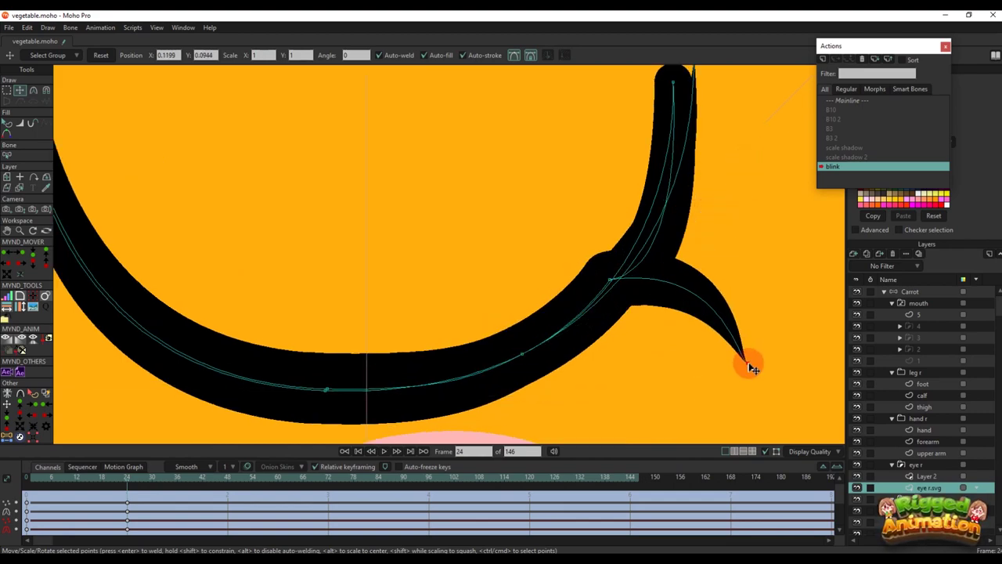
pyautogui.scroll(-2, 719, 287)
pyautogui.moveTo(714, 283)
pyautogui.mouseDown()
pyautogui.moveTo(690, 326)
pyautogui.moveTo(698, 276)
pyautogui.mouseUp()
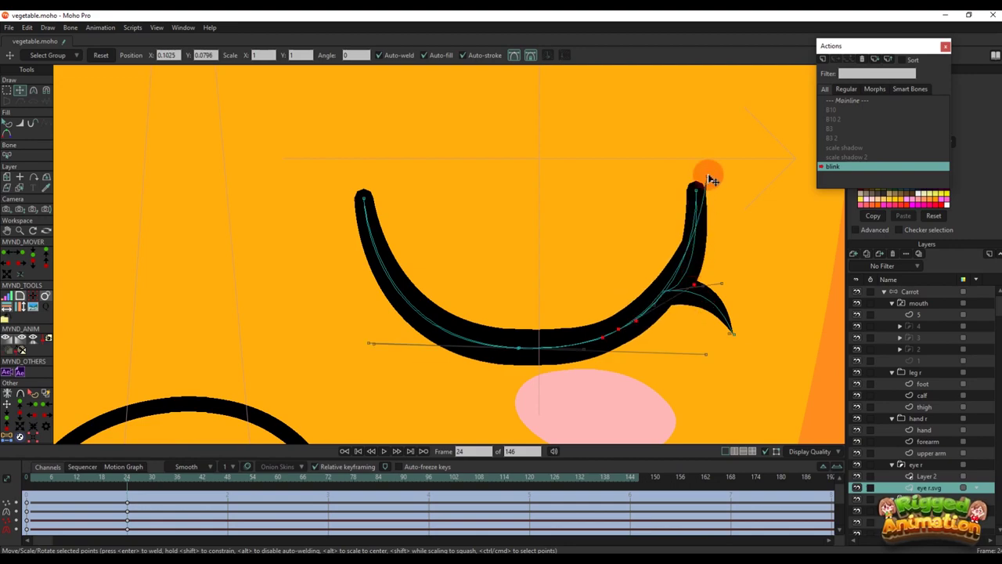
pyautogui.moveTo(709, 179); pyautogui.dragTo(726, 366)
pyautogui.scroll(3, 716, 351)
pyautogui.moveTo(670, 214); pyautogui.dragTo(594, 345)
pyautogui.moveTo(738, 287); pyautogui.dragTo(760, 269)
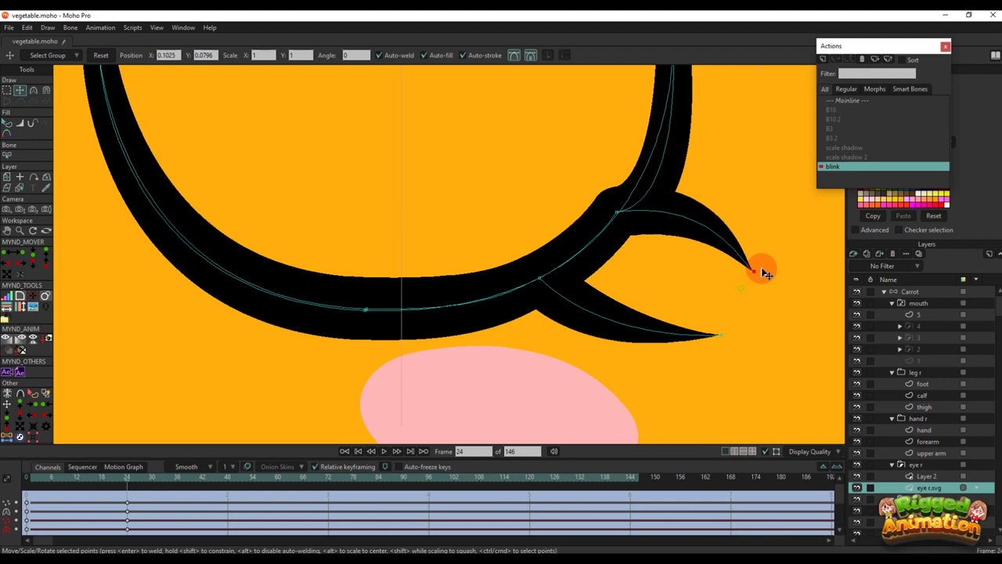
# Refine the closed right eye's lash curves and base points so the eyelid line runs smoothly
pyautogui.moveTo(705, 197); pyautogui.dragTo(652, 269)
pyautogui.scroll(-4, 650, 207)
pyautogui.scroll(4, 654, 269)
pyautogui.moveTo(649, 208); pyautogui.dragTo(638, 234)
pyautogui.moveTo(595, 277); pyautogui.dragTo(596, 280)
pyautogui.moveTo(659, 221); pyautogui.dragTo(662, 228)
pyautogui.moveTo(663, 229); pyautogui.dragTo(655, 228)
pyautogui.scroll(-4, 597, 287)
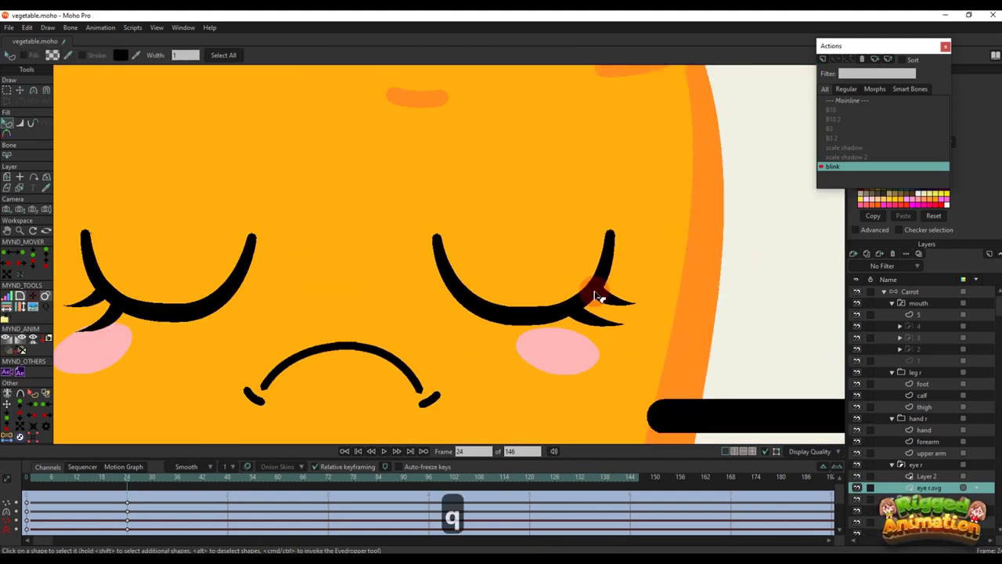
# Adjust the tip of the closed right eye's lower lash and check both closed eyes without point editing
pyautogui.scroll(3, 652, 314)
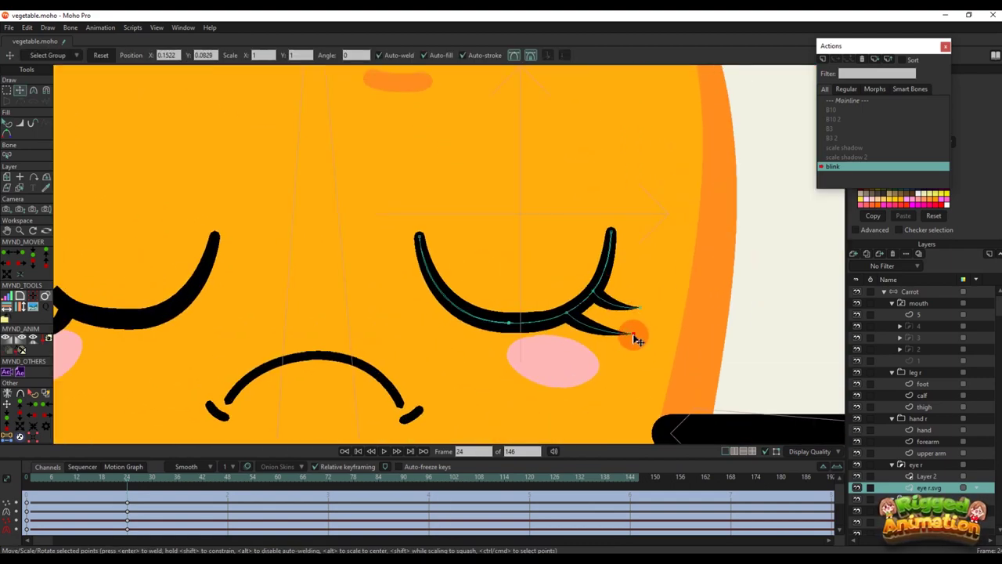
pyautogui.click(635, 336)
pyautogui.press('q')
pyautogui.scroll(-4, 595, 346)
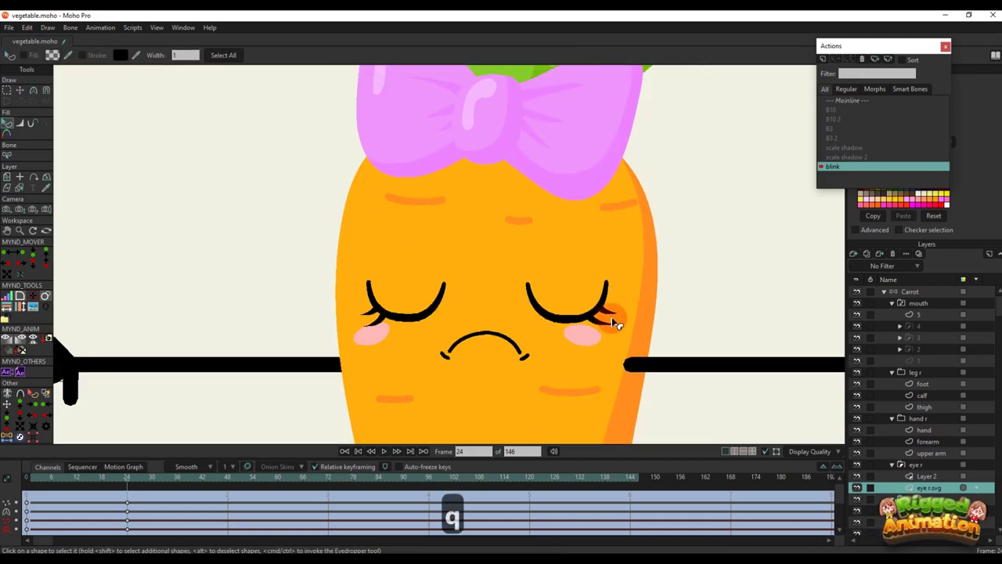
# At frame 12, straighten the half-closed right eye's upper lid by adjusting its center and lash base points
pyautogui.moveTo(46, 482); pyautogui.dragTo(78, 497)
pyautogui.press('t')
pyautogui.scroll(6, 530, 298)
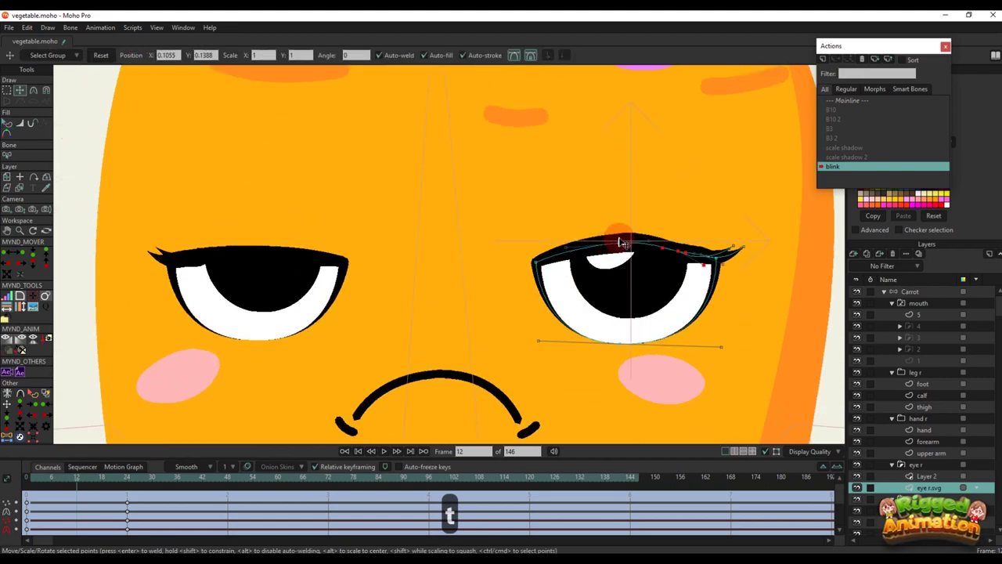
pyautogui.moveTo(649, 256); pyautogui.dragTo(703, 262)
pyautogui.scroll(3, 702, 261)
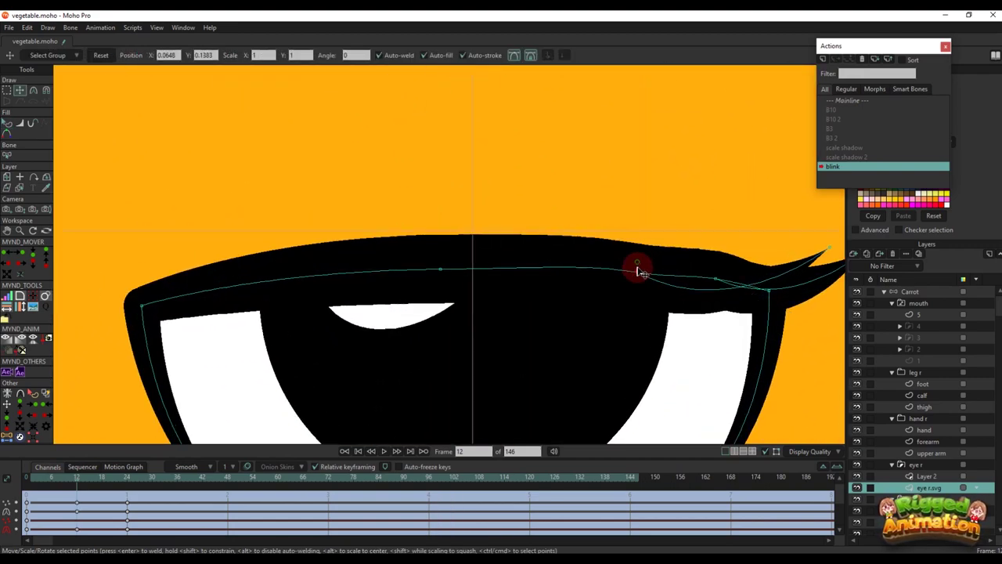
pyautogui.scroll(2, 716, 274)
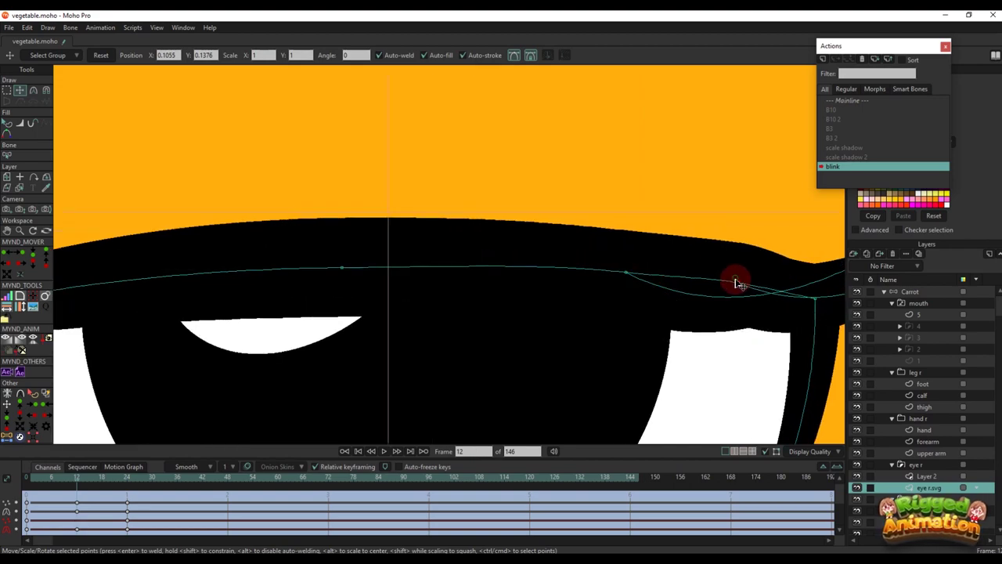
pyautogui.moveTo(736, 287); pyautogui.dragTo(700, 289)
pyautogui.scroll(-2, 673, 286)
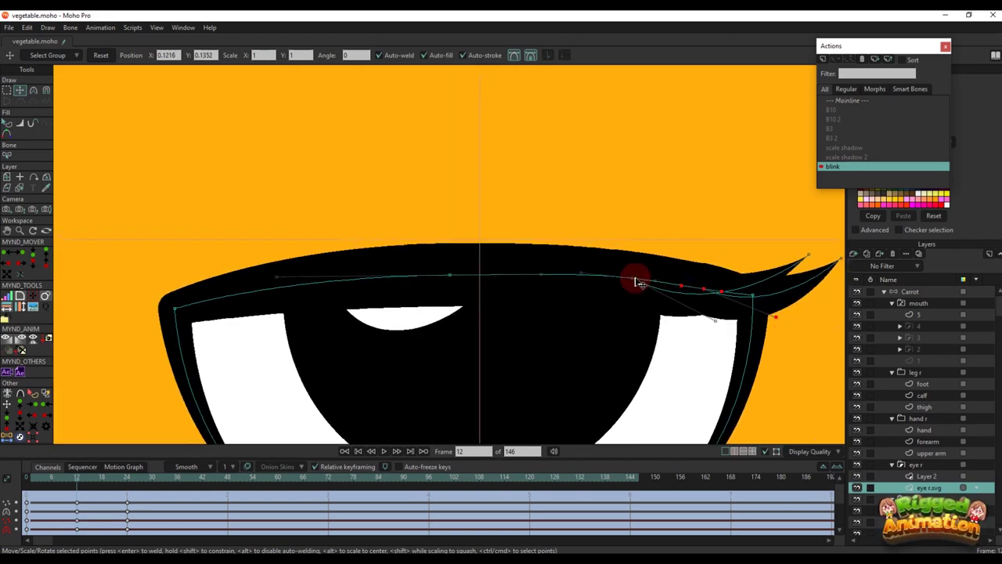
# Level the half-closed right lid near the lashes, undo the last point change, and preview the blink on the timeline
pyautogui.moveTo(635, 280); pyautogui.dragTo(635, 290)
pyautogui.moveTo(705, 289); pyautogui.dragTo(515, 290)
pyautogui.hotkey('ctrl', 'z')
pyautogui.press('t')
pyautogui.press('q')
pyautogui.scroll(-6, 516, 290)
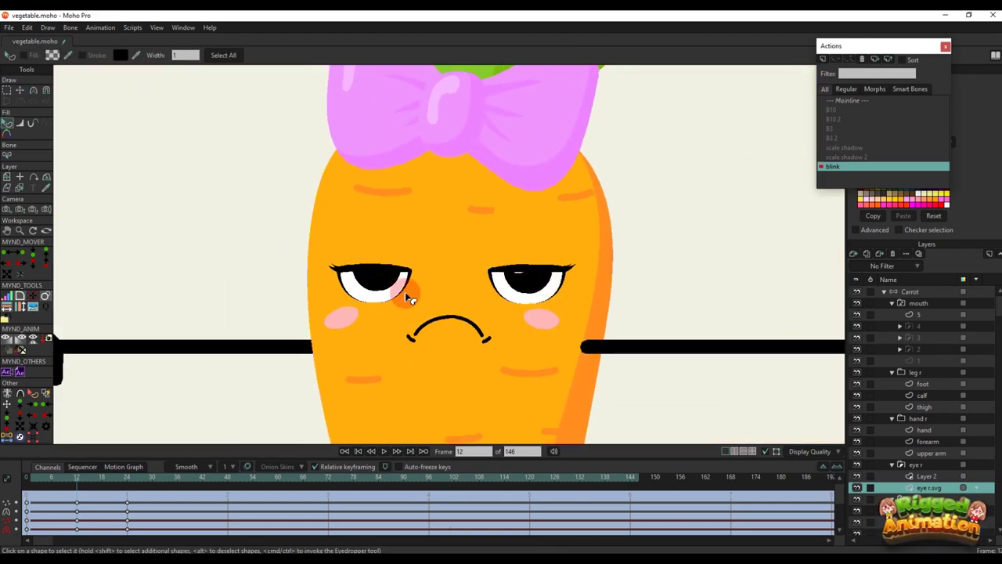
pyautogui.moveTo(37, 483); pyautogui.dragTo(51, 507)
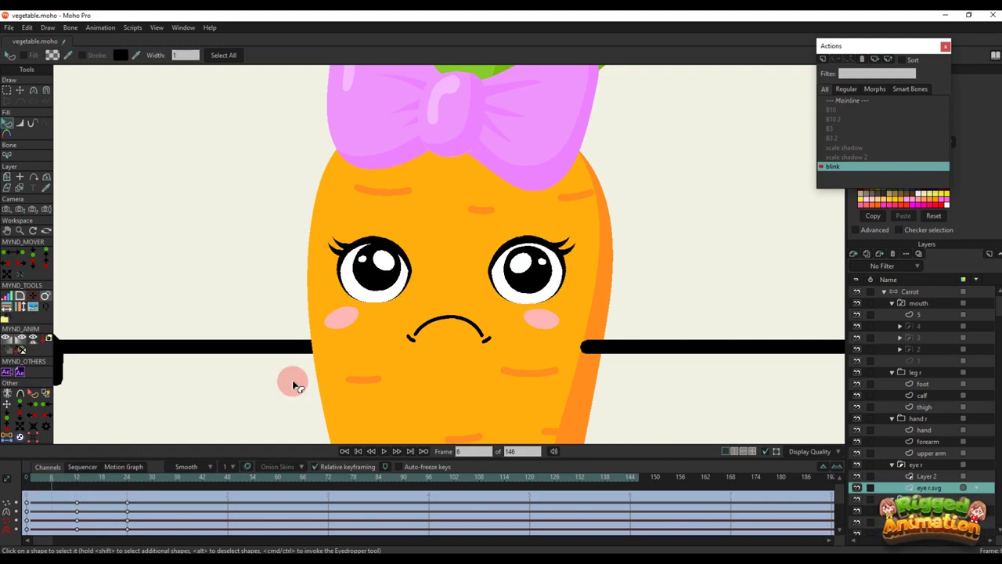
# Create the smart bone action "blink 2" for the blink bone and rotate the bone to 60.6228° at frame 24
pyautogui.doubleClick(864, 101)
pyautogui.click(912, 292)
pyautogui.scroll(-5, 495, 199)
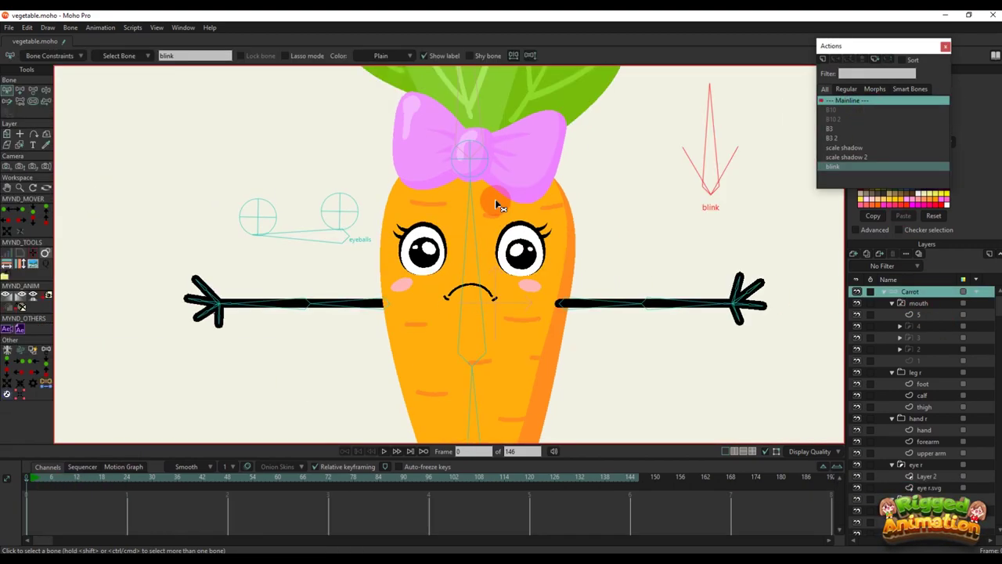
pyautogui.press('t')
pyautogui.click(681, 157)
pyautogui.click(824, 61)
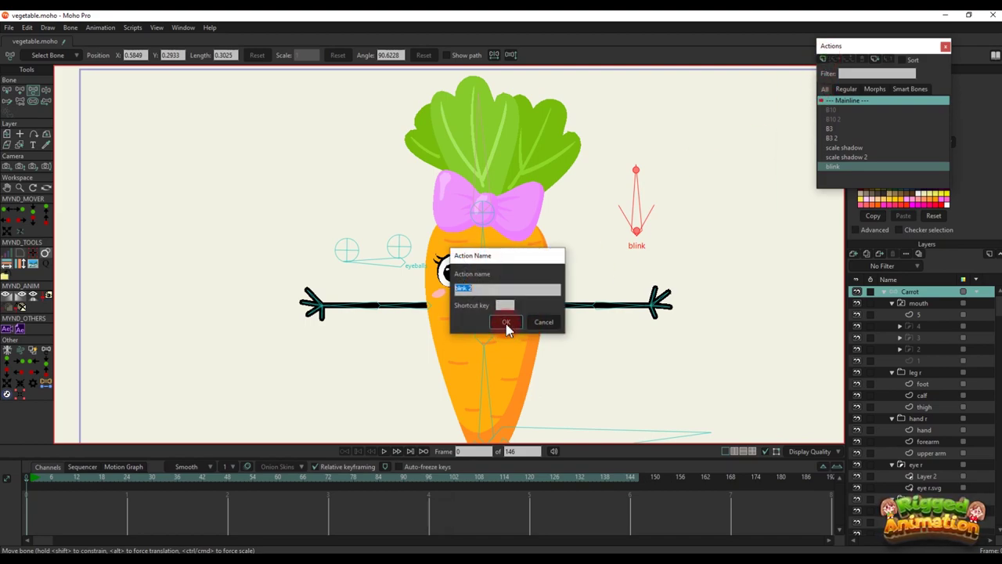
pyautogui.click(508, 323)
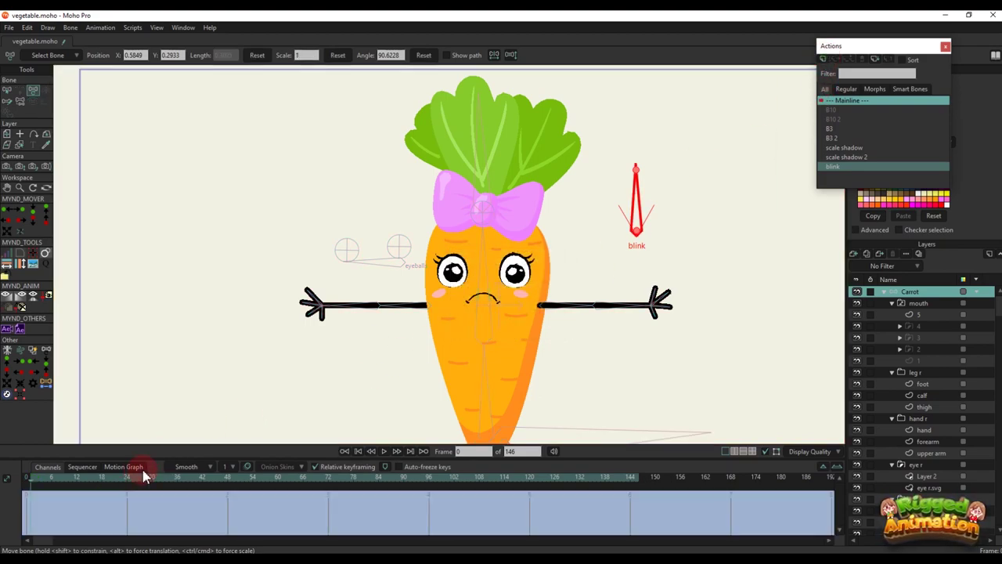
pyautogui.click(129, 480)
pyautogui.moveTo(622, 192); pyautogui.dragTo(666, 207)
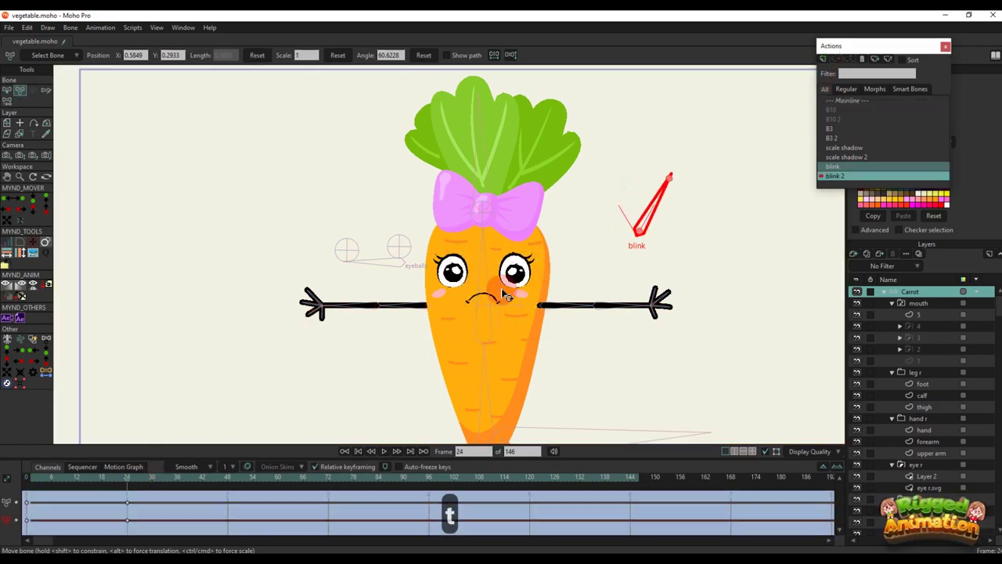
# Pull the left eye's bottom center point up to the upper lid to close the eye into an upward arch
pyautogui.scroll(5, 458, 266)
pyautogui.scroll(3, 467, 284)
pyautogui.press('t')
pyautogui.moveTo(455, 310); pyautogui.dragTo(465, 170)
pyautogui.scroll(2, 396, 171)
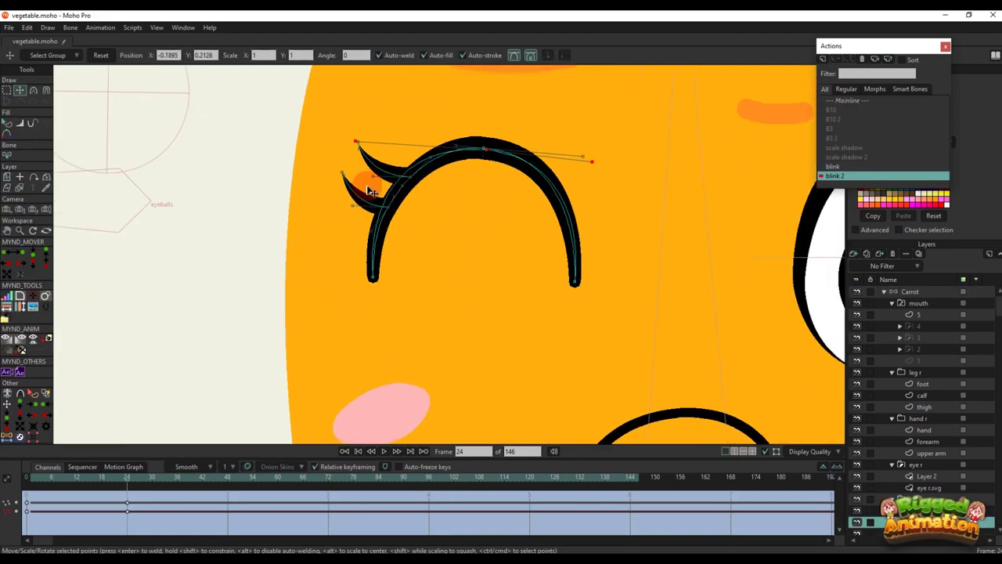
# Try reshaping the lower lash's curve on the arched left eye, and undo the changes
pyautogui.moveTo(352, 206); pyautogui.dragTo(376, 207)
pyautogui.hotkey('ctrl', 'z')
pyautogui.scroll(2, 367, 188)
pyautogui.hotkey('ctrl', 'z')
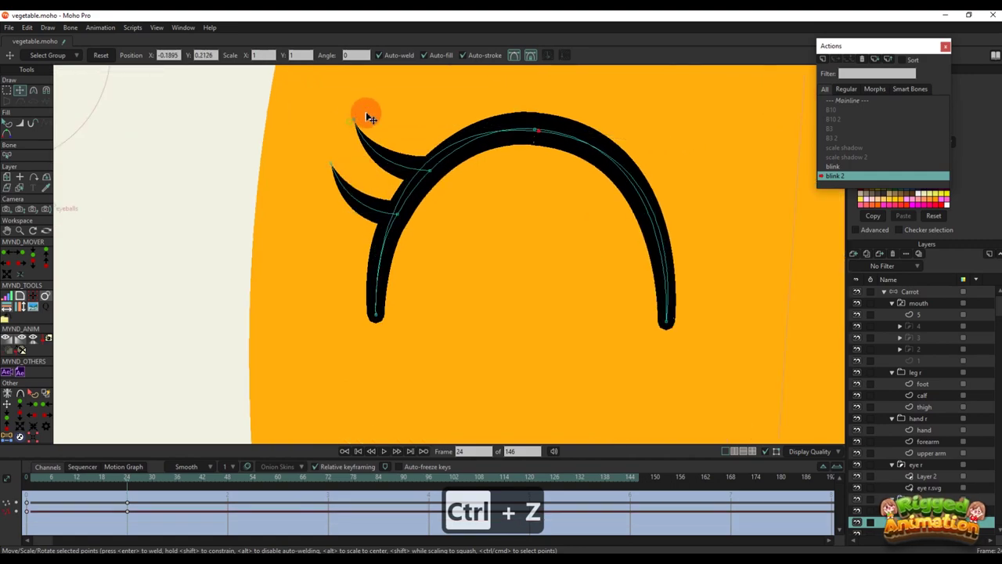
pyautogui.moveTo(689, 145); pyautogui.dragTo(703, 135)
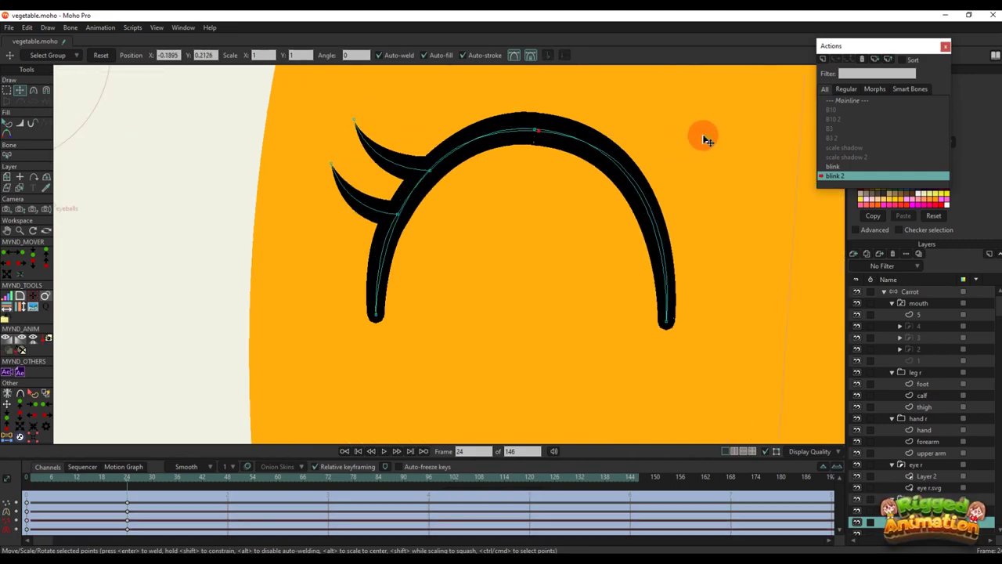
# Preview the left eye closing in the "blink 2" action by scrubbing the timeline toward frame 24
pyautogui.scroll(-6, 557, 187)
pyautogui.press('q')
pyautogui.moveTo(546, 202); pyautogui.dragTo(530, 219)
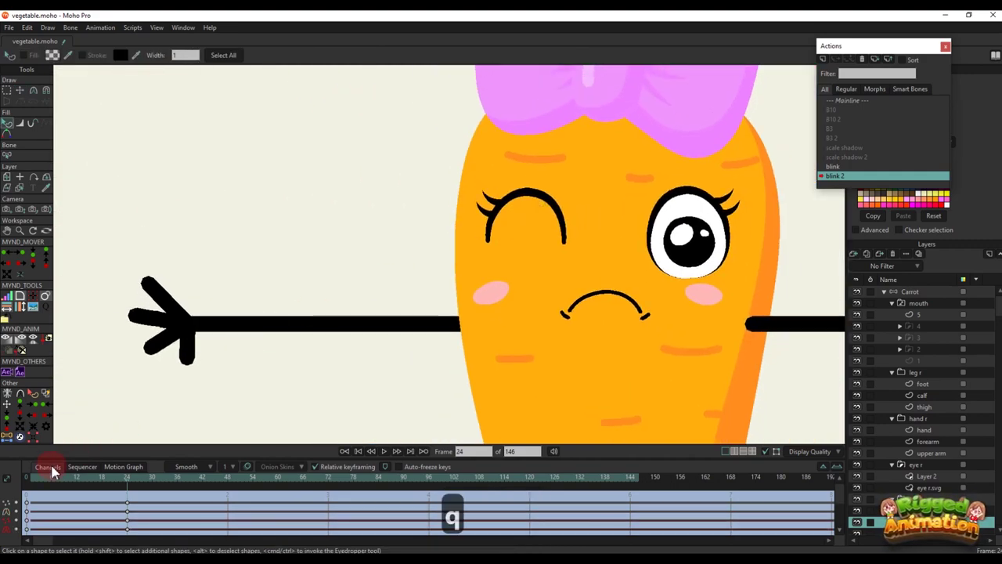
pyautogui.moveTo(36, 478); pyautogui.dragTo(108, 500)
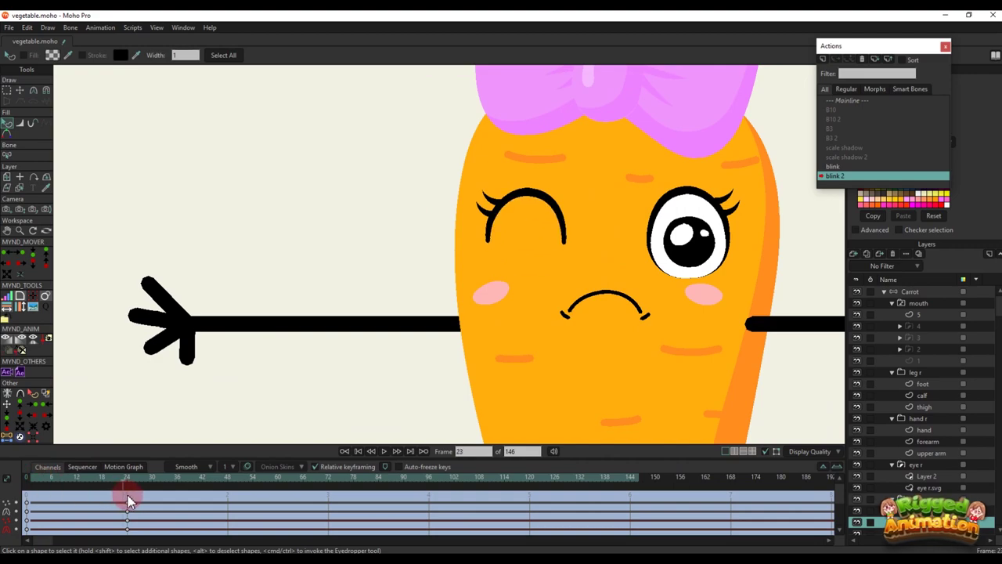
# Raise the two lower end points of the closed left eye's arch slightly at frame 24
pyautogui.press('g')
pyautogui.scroll(1, 485, 176)
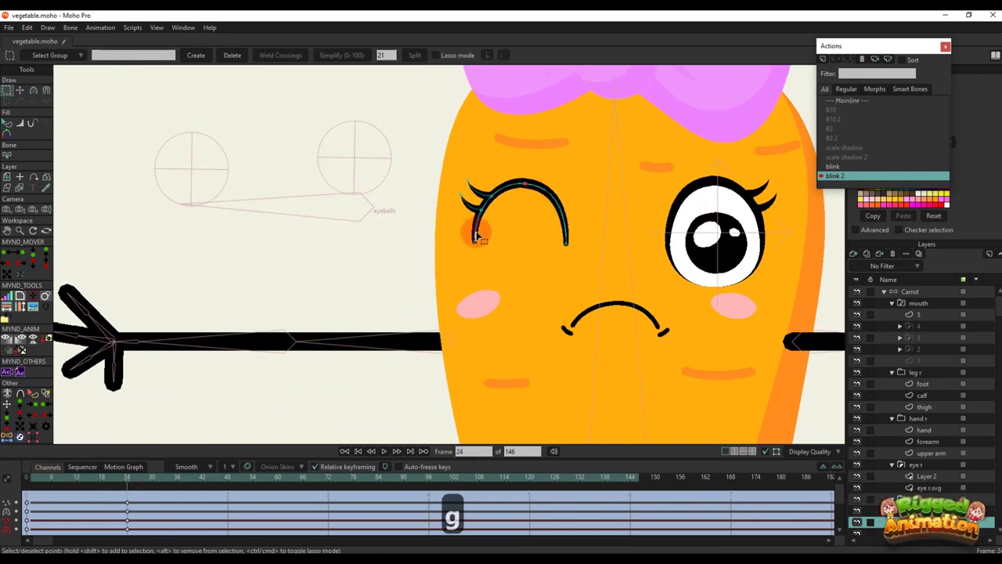
pyautogui.moveTo(465, 230); pyautogui.dragTo(603, 285)
pyautogui.press('t')
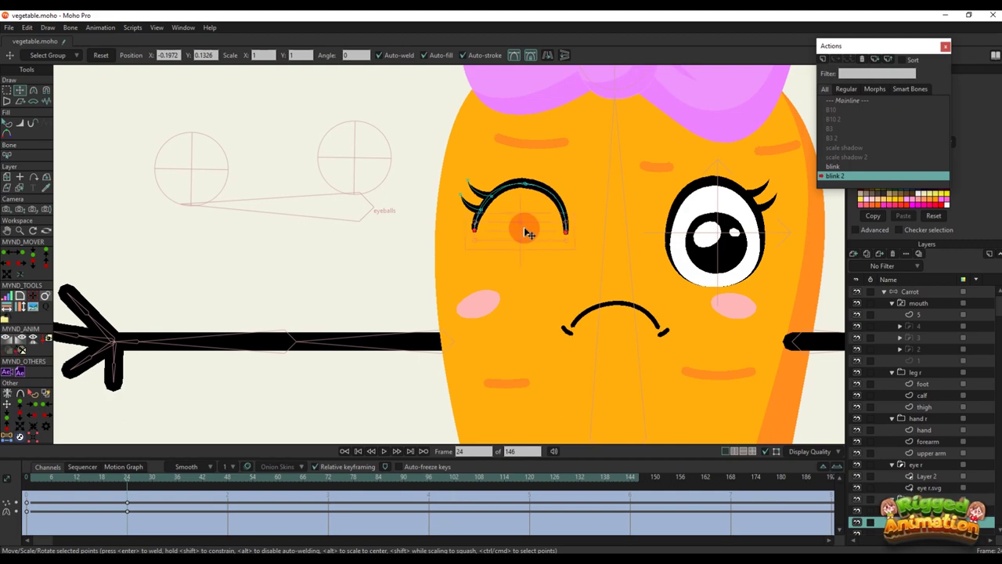
pyautogui.press('q')
pyautogui.scroll(-3, 527, 228)
# Select the whole closed left eye with its lashes and nudge it slightly upward at frame 24
pyautogui.press('g')
pyautogui.moveTo(458, 190); pyautogui.dragTo(567, 268)
pyautogui.scroll(1, 517, 229)
pyautogui.press('t')
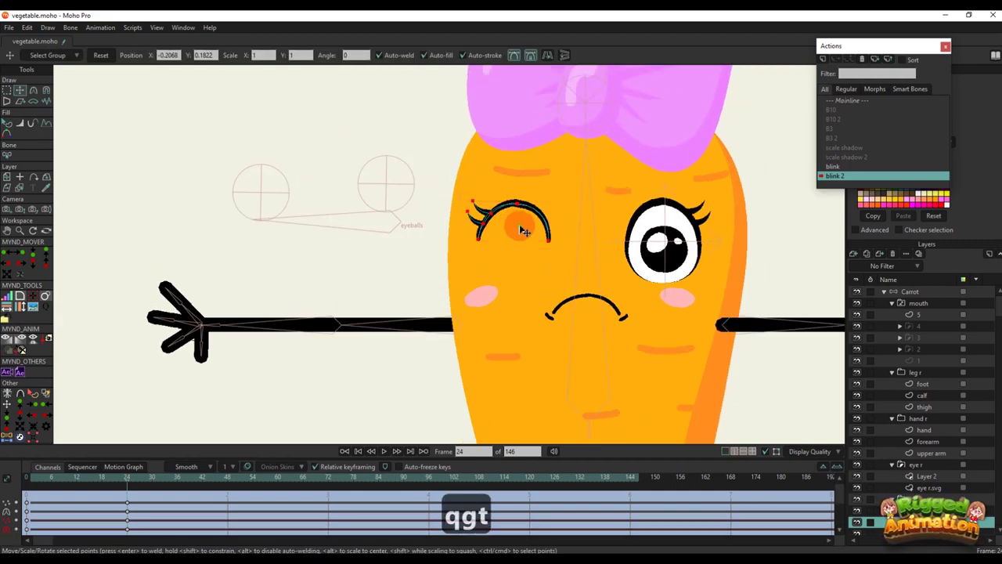
pyautogui.moveTo(520, 226); pyautogui.dragTo(520, 222)
# Refine the curve of the half-closed left eye's lower lid at frame 12 using its center point's handle
pyautogui.moveTo(40, 476); pyautogui.dragTo(72, 505)
pyautogui.press('t')
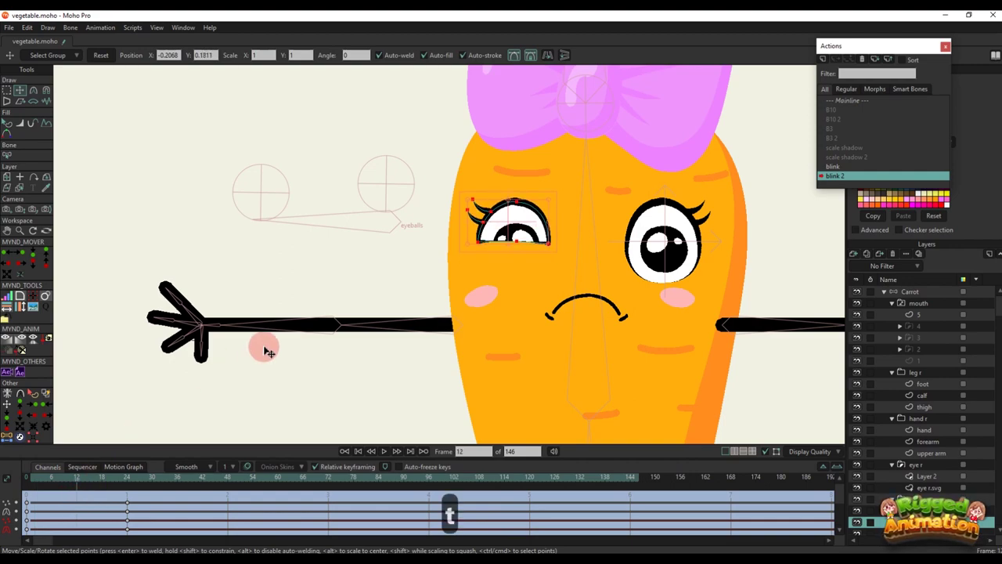
pyautogui.scroll(3, 425, 295)
pyautogui.scroll(4, 496, 274)
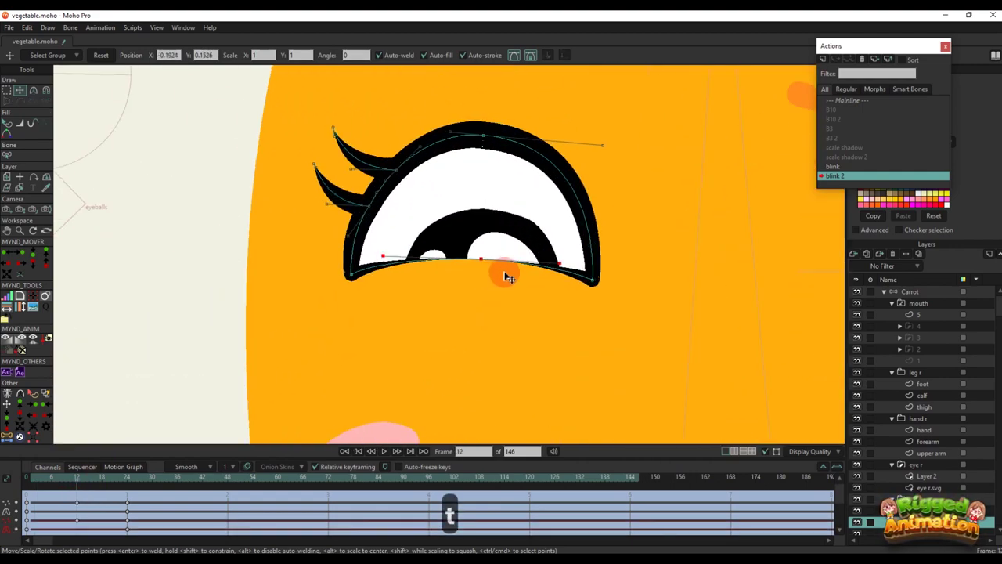
pyautogui.moveTo(532, 264)
pyautogui.mouseDown()
pyautogui.moveTo(482, 256)
pyautogui.moveTo(540, 258)
pyautogui.mouseUp()
# Preview the left eye's refined closing motion through the half-closed pose on the timeline
pyautogui.press('q')
pyautogui.scroll(-7, 501, 276)
pyautogui.scroll(2, 472, 293)
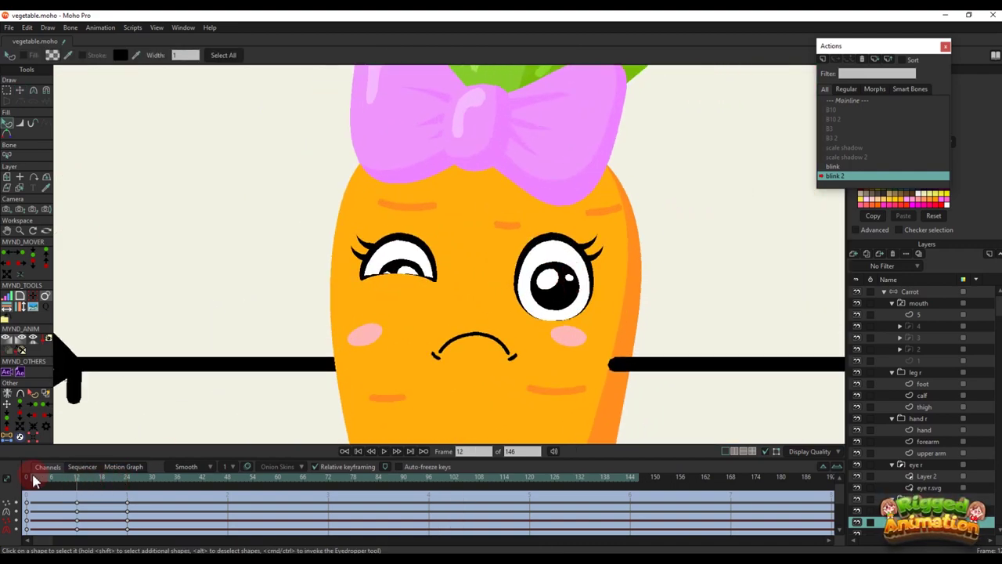
pyautogui.moveTo(32, 475); pyautogui.dragTo(112, 495)
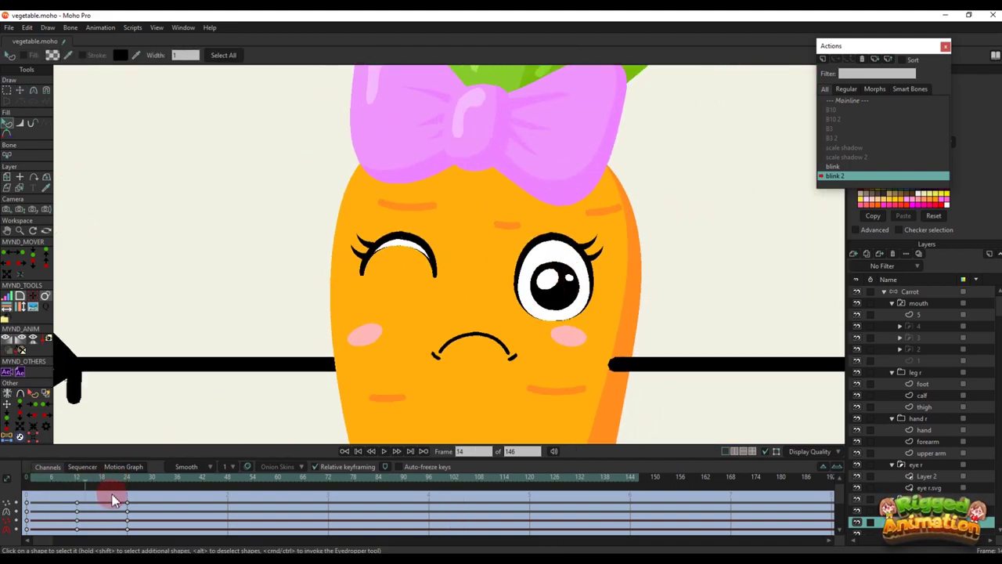
# Select the right eye's layer and pull its bottom center point up to the upper lid at frame 24, closing it into an arch
pyautogui.keyDown('ctrl'); pyautogui.keyDown('alt'); pyautogui.click(548, 332); pyautogui.keyUp('alt'); pyautogui.keyUp('ctrl')
pyautogui.press('g')
pyautogui.scroll(2, 552, 322)
pyautogui.press('t')
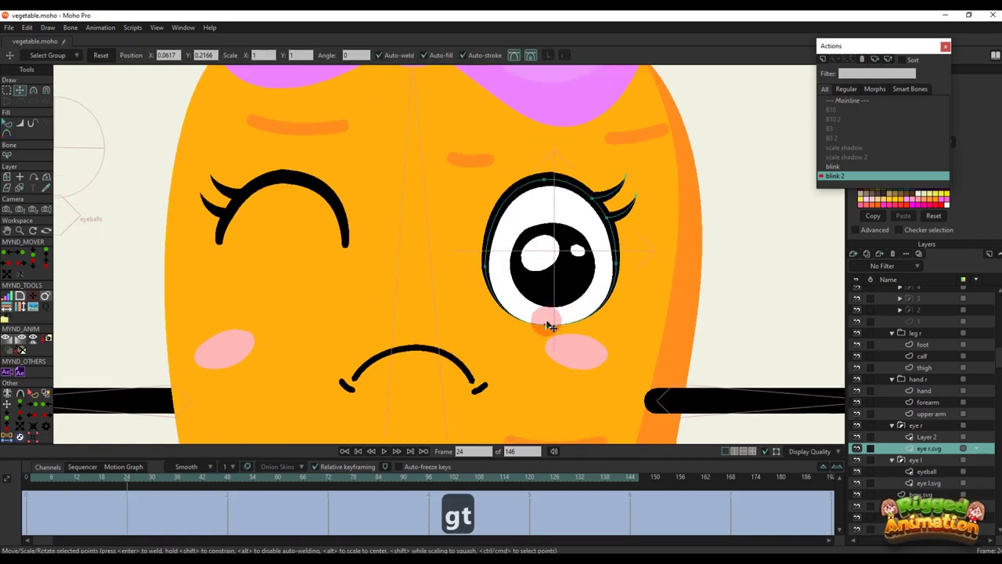
pyautogui.moveTo(551, 326); pyautogui.dragTo(551, 187)
pyautogui.click(551, 184)
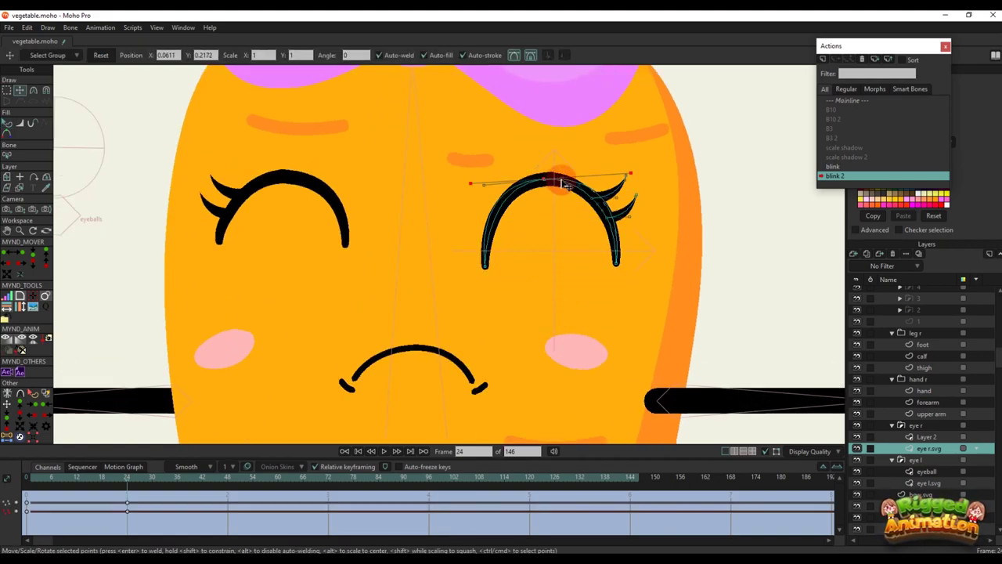
# Adjust the curve handle of the closed right eye's lower lid so it follows the upper arch
pyautogui.scroll(2, 642, 174)
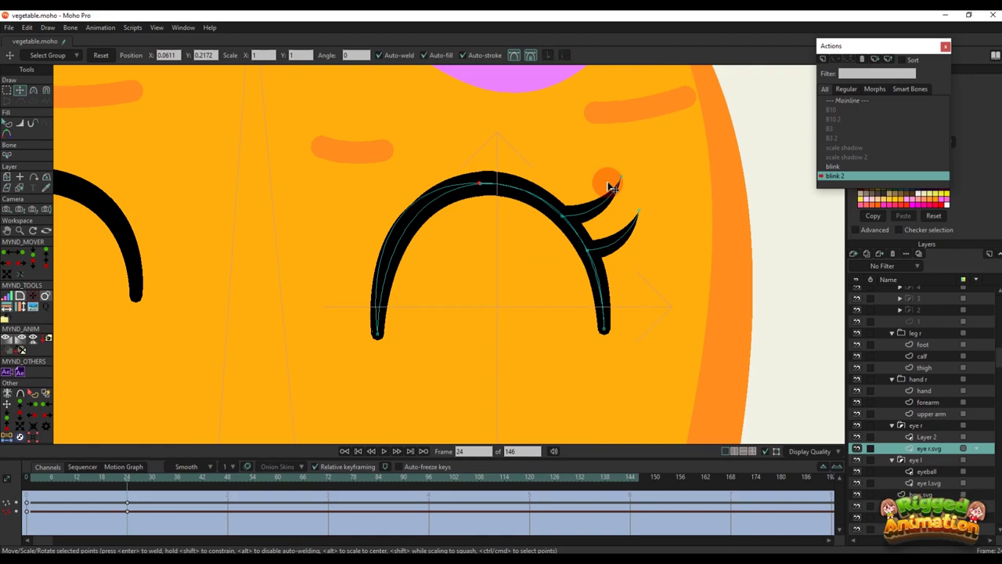
pyautogui.moveTo(613, 187); pyautogui.dragTo(619, 179)
pyautogui.scroll(-2, 431, 282)
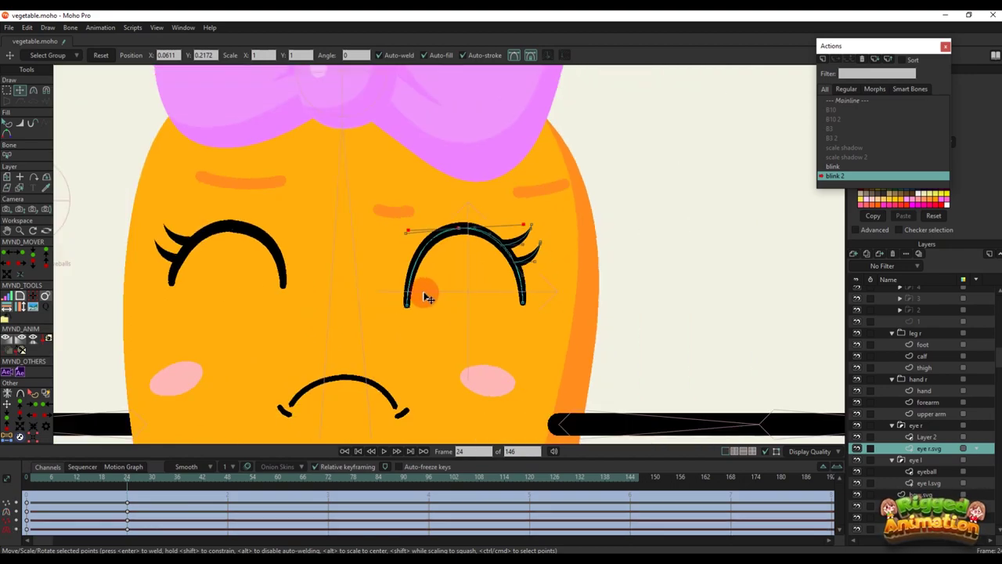
# Try adjusting the inner end of the closed right eye's arch, and undo the change
pyautogui.moveTo(411, 300); pyautogui.dragTo(497, 308)
pyautogui.hotkey('ctrl', 'z')
pyautogui.press('h')
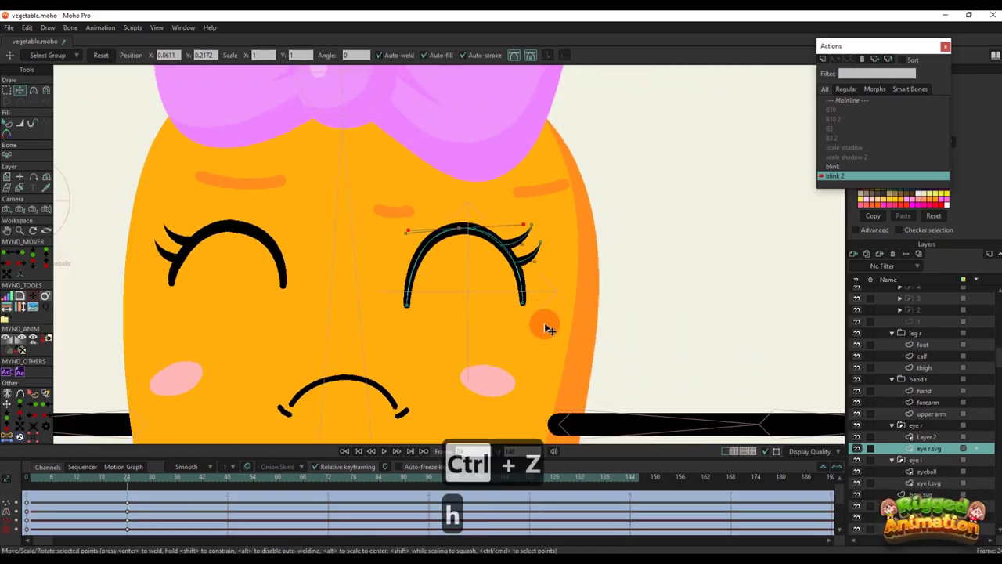
# Raise the closed right eye's points in the eye r.svg layer at frame 24 of the blink 2 action and preview the blink
pyautogui.moveTo(392, 289); pyautogui.dragTo(566, 331)
pyautogui.press('t')
pyautogui.scroll(3, 497, 306)
pyautogui.scroll(-3, 486, 295)
pyautogui.press('g')
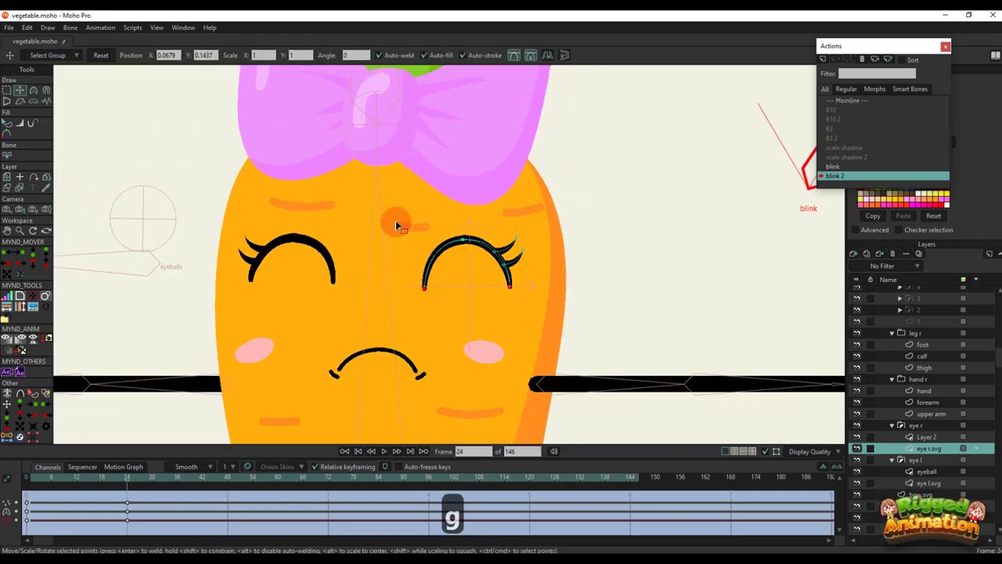
pyautogui.moveTo(387, 215); pyautogui.dragTo(588, 326)
pyautogui.press('t')
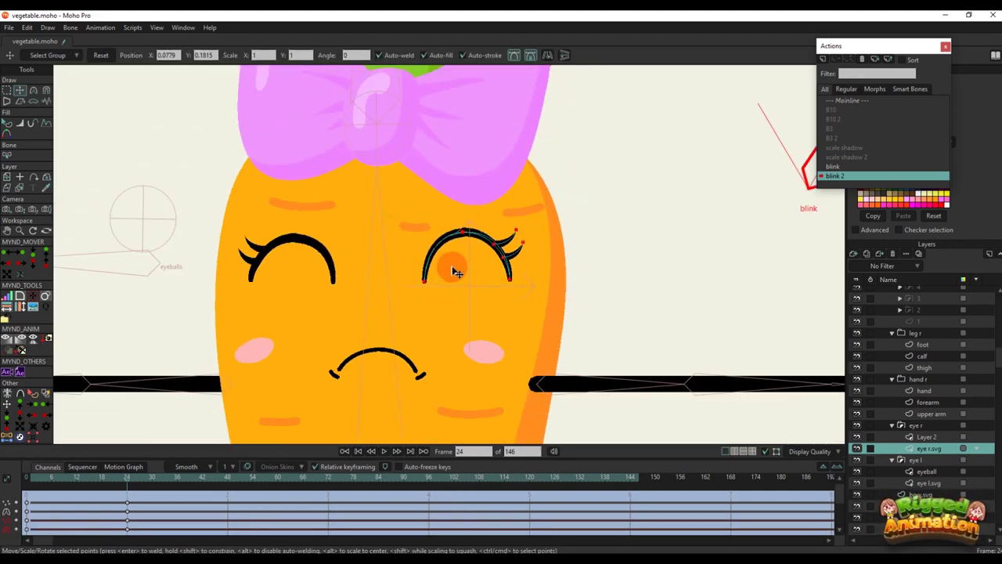
pyautogui.press('q')
pyautogui.scroll(-4, 472, 279)
pyautogui.click(42, 478)
pyautogui.moveTo(43, 484); pyautogui.dragTo(119, 499)
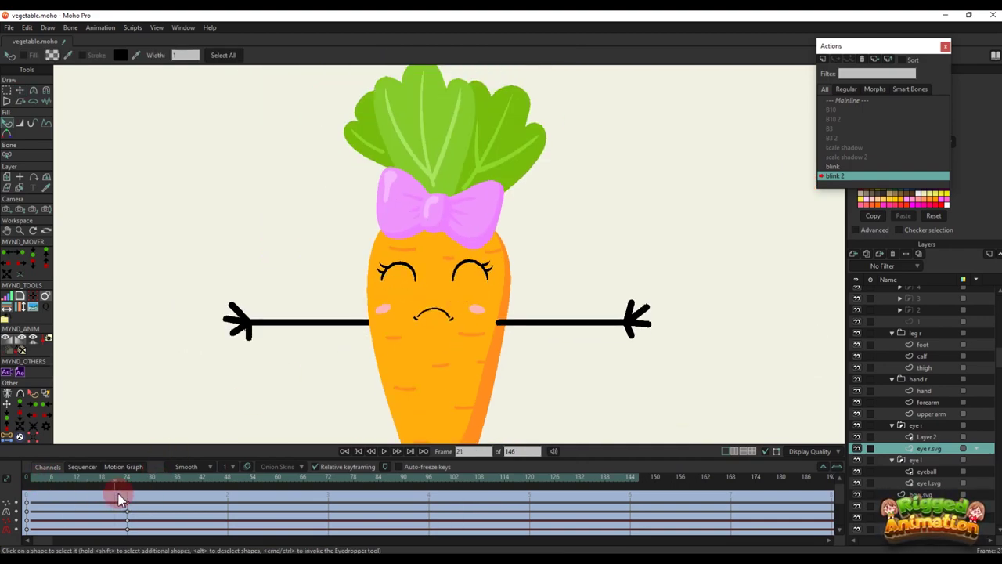
# Return to the Mainline, select the Carrot bone layer and deselect the blink bone
pyautogui.doubleClick(861, 101)
pyautogui.scroll(2, 908, 288)
pyautogui.click(910, 293)
pyautogui.scroll(-3, 510, 289)
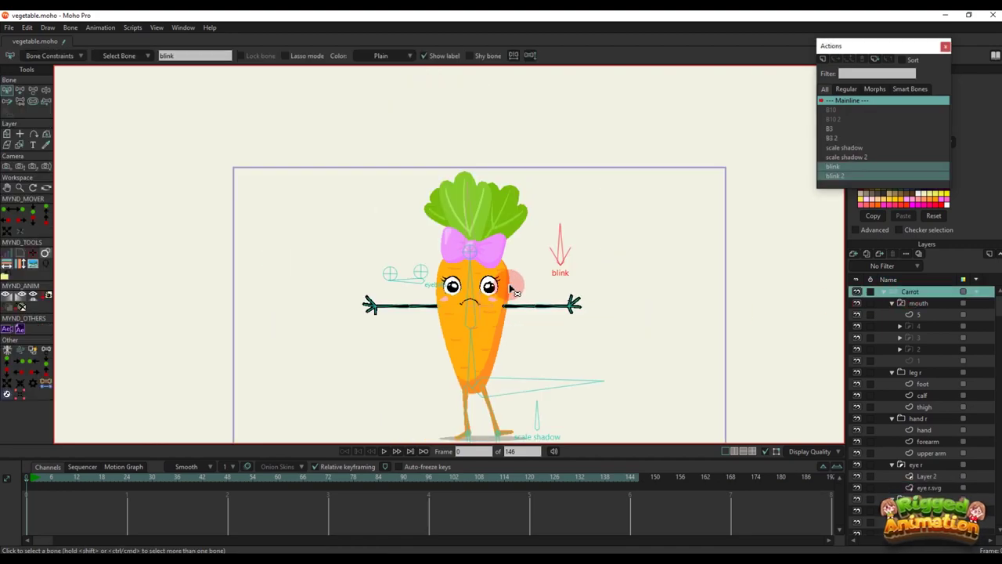
pyautogui.moveTo(510, 290); pyautogui.dragTo(520, 298)
pyautogui.scroll(4, 542, 288)
pyautogui.press('b')
pyautogui.click(672, 271)
pyautogui.scroll(-2, 584, 293)
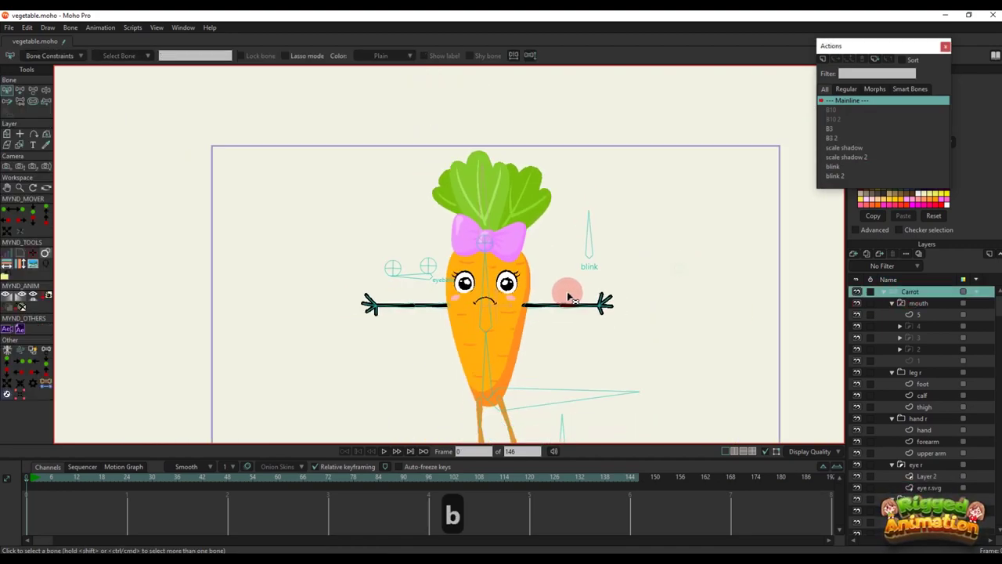
pyautogui.scroll(2, 569, 297)
pyautogui.moveTo(567, 287); pyautogui.dragTo(562, 300)
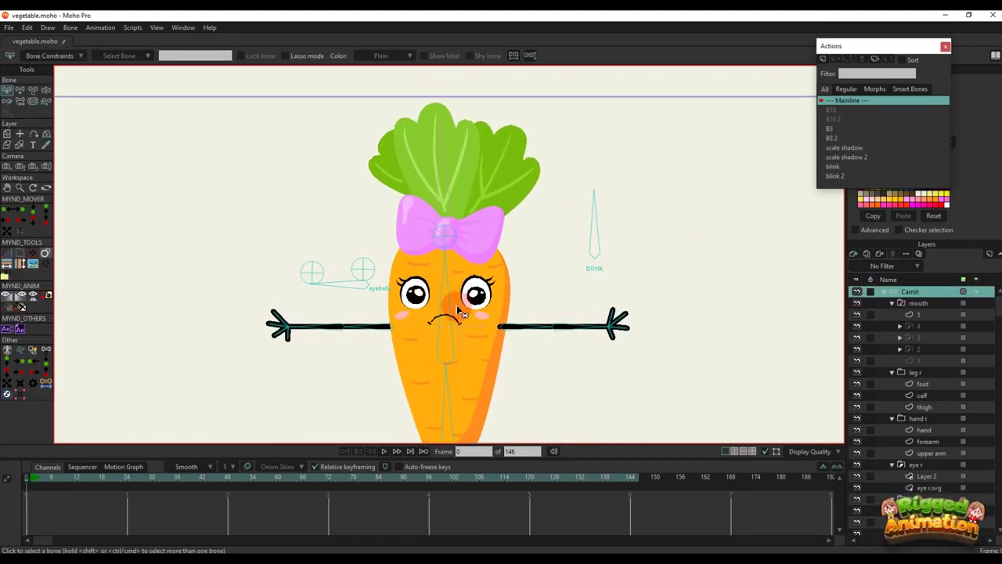
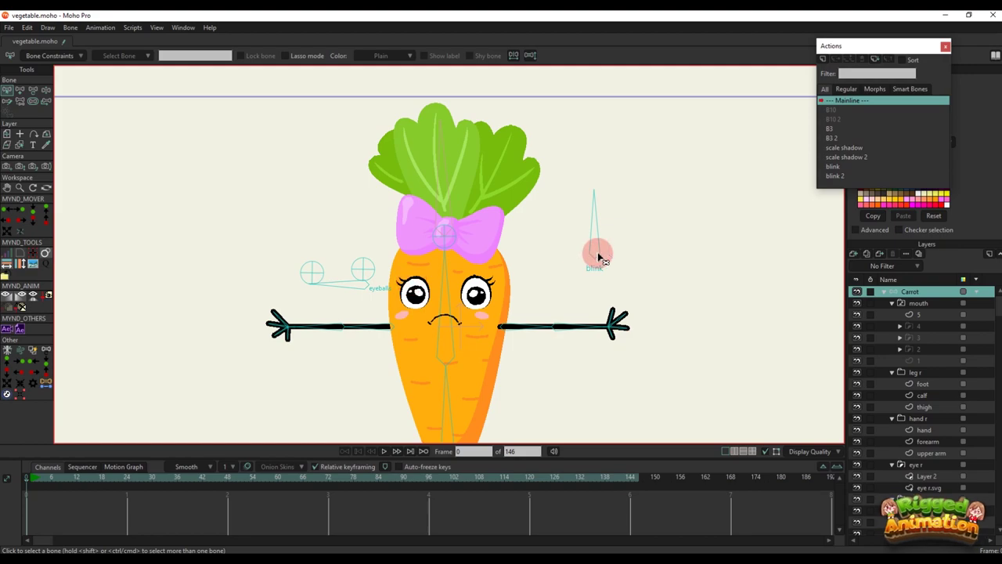
# Add an upright bone about 0.29 long beside the blink bone, name it mouth and display its label
pyautogui.press('b')
pyautogui.press('a')
pyautogui.moveTo(612, 249); pyautogui.dragTo(610, 184)
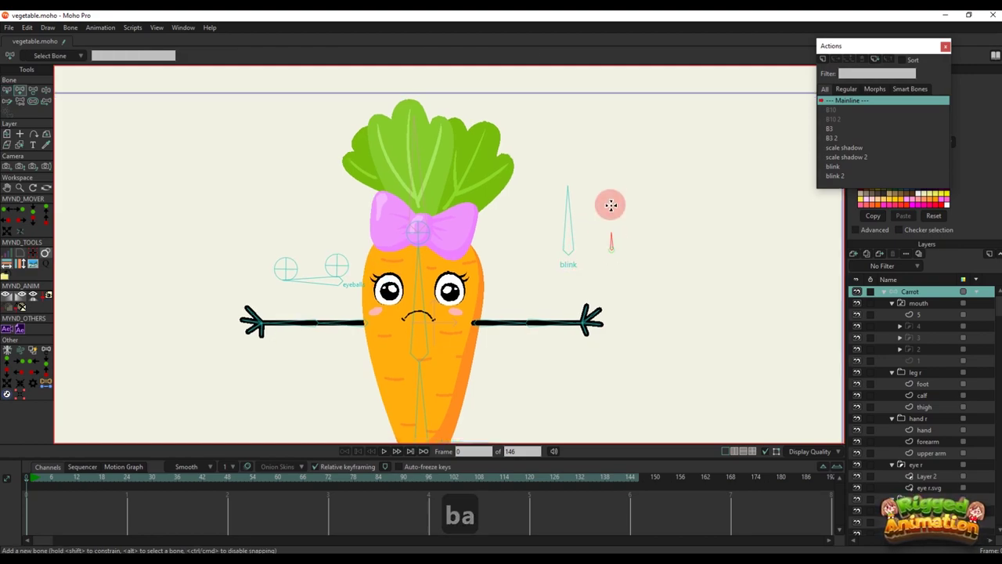
pyautogui.press('s')
pyautogui.moveTo(608, 226); pyautogui.dragTo(385, 224)
pyautogui.press('b')
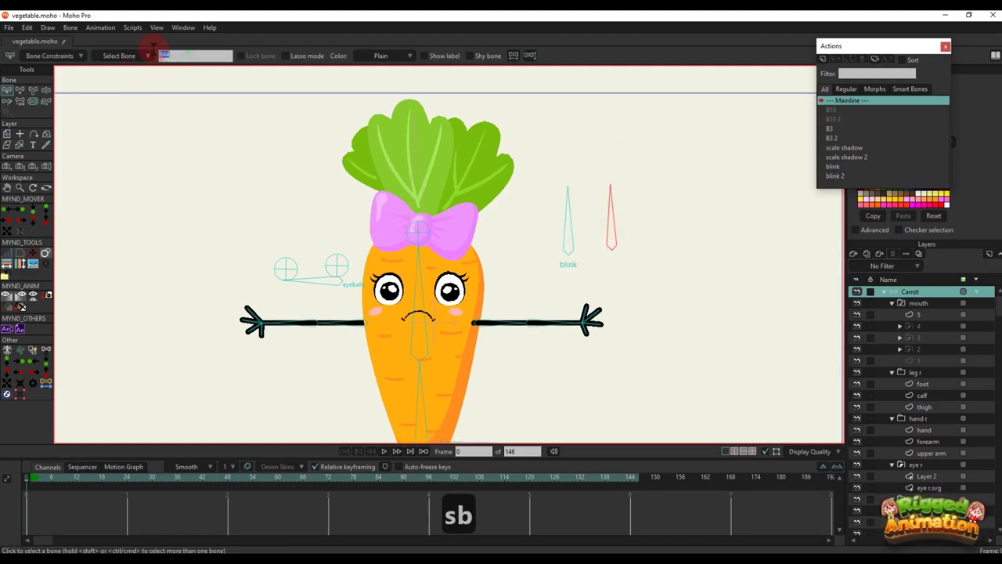
pyautogui.write('h')
pyautogui.press('Return')
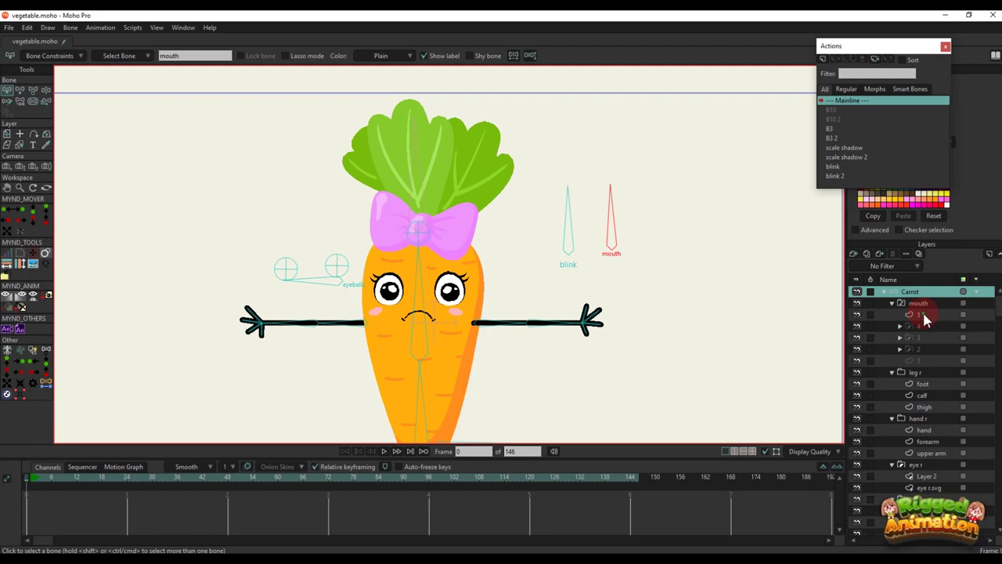
# Examine mouth shapes 5, 4, 3, 2 and 1 inside the mouth switch group
pyautogui.click(924, 314)
pyautogui.click(924, 326)
pyautogui.click(924, 337)
pyautogui.click(925, 349)
pyautogui.click(924, 361)
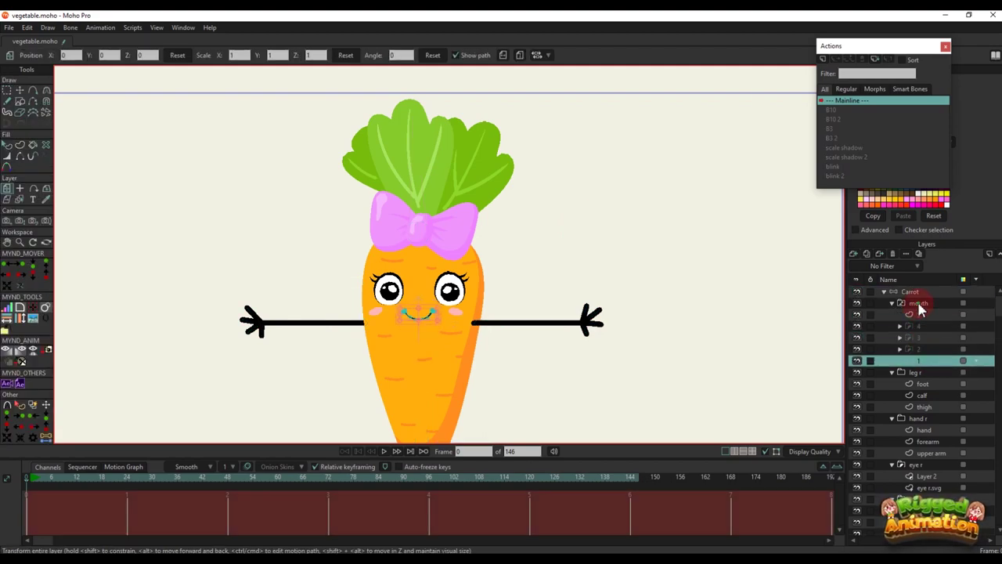
pyautogui.click(919, 304)
# Enable angle constraints on the Carrot layer's mouth bone with a 0 to 70 degree range and move it slightly away from the blink bone
pyautogui.click(911, 293)
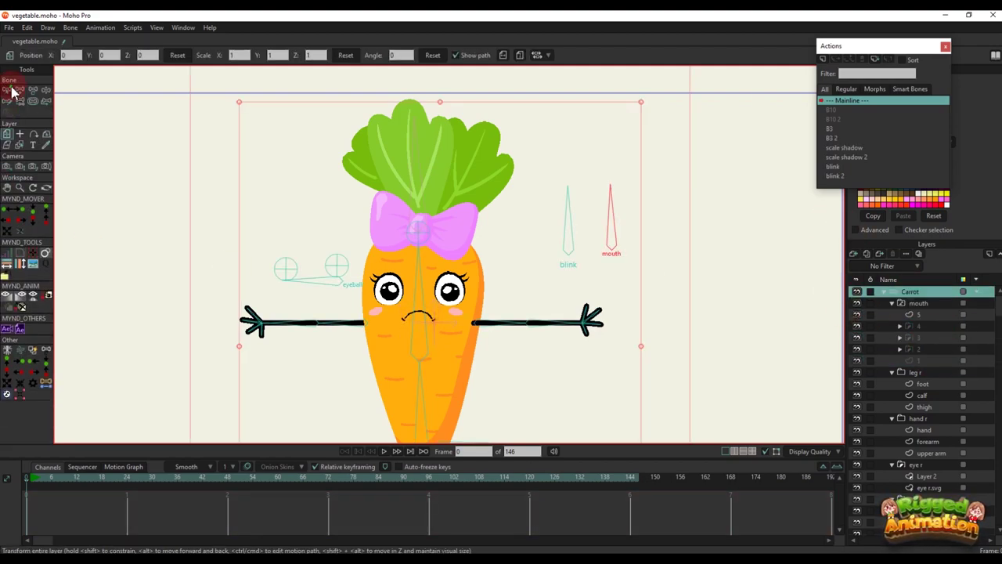
pyautogui.click(11, 92)
pyautogui.click(49, 56)
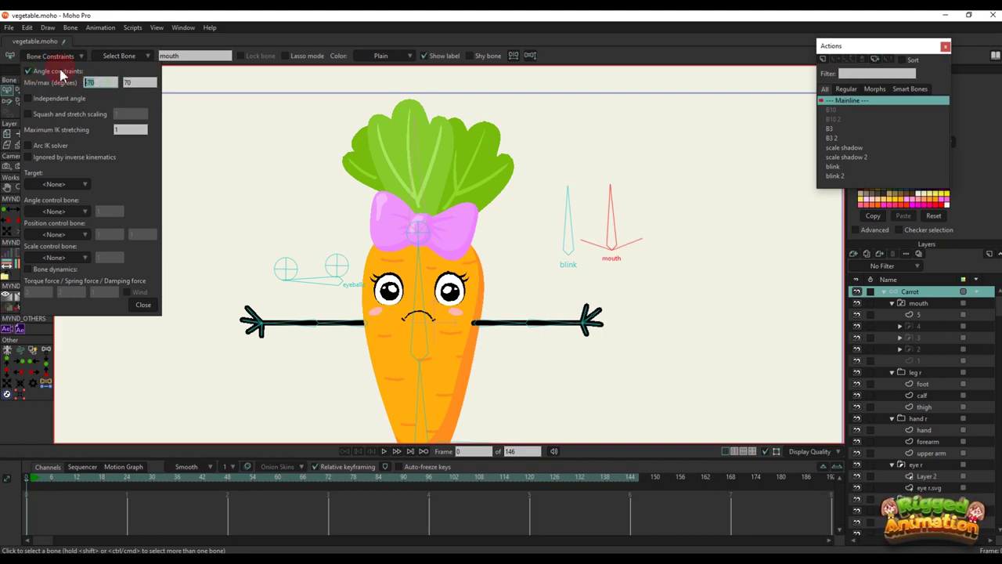
pyautogui.write('0')
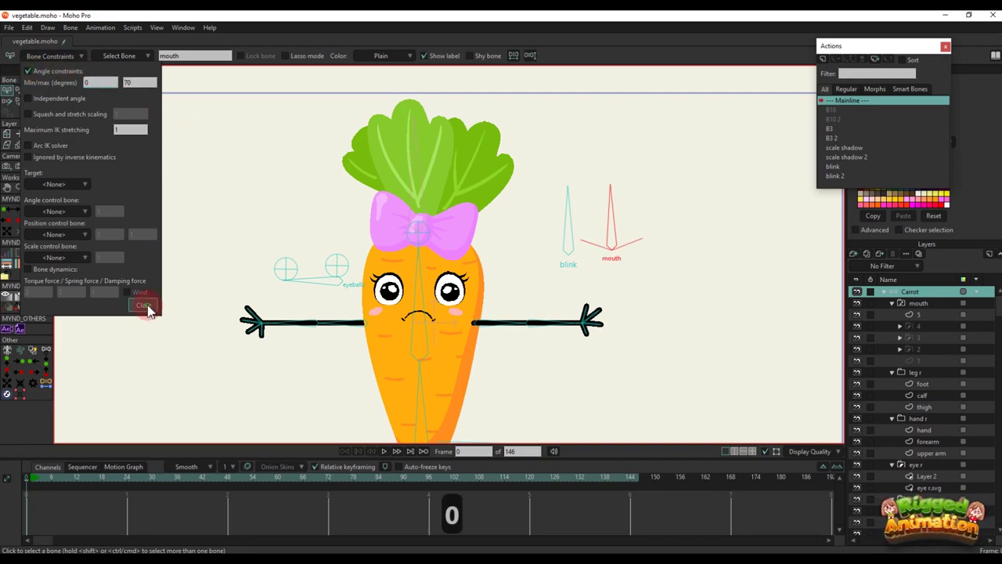
pyautogui.click(144, 305)
pyautogui.press('t')
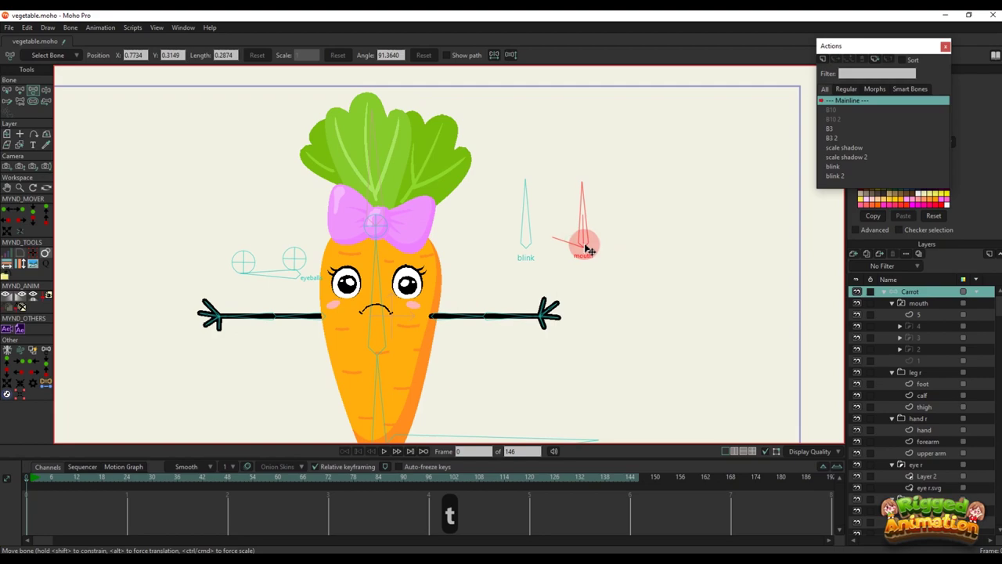
# Create a smart bone action named mouth and rotate the mouth bone to its 70-degree limit at frame 24
pyautogui.press('b')
pyautogui.click(822, 59)
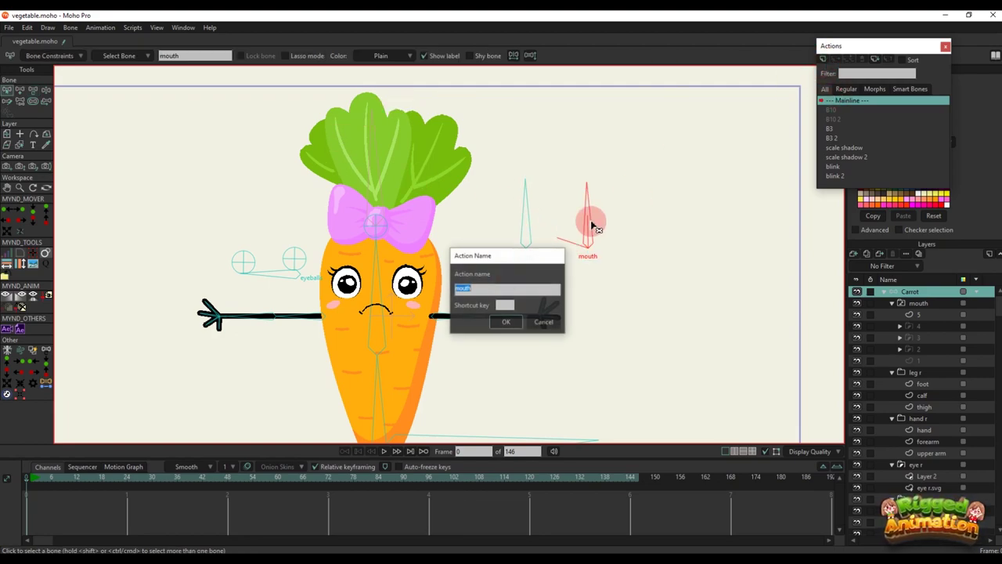
pyautogui.click(502, 324)
pyautogui.click(54, 478)
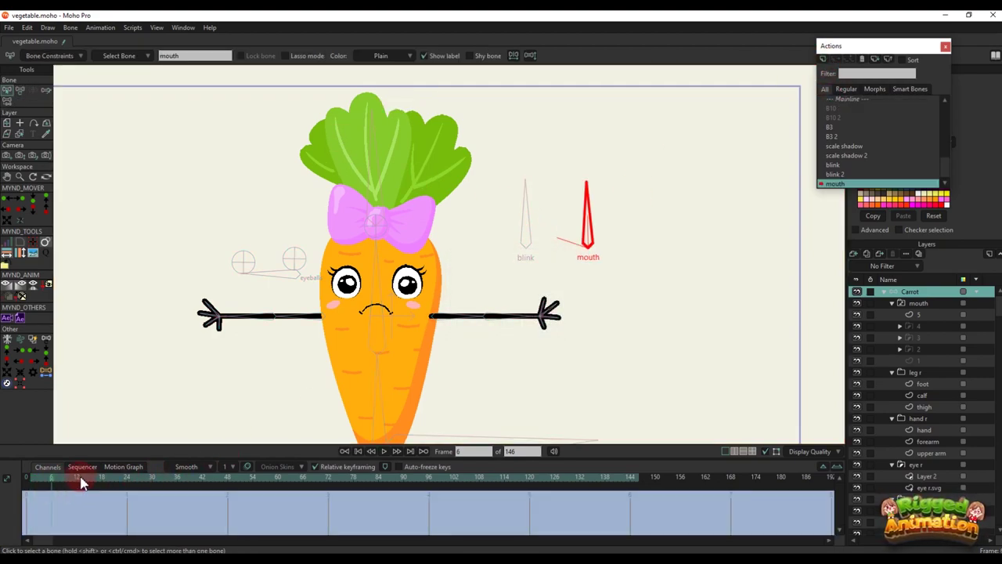
pyautogui.press('t')
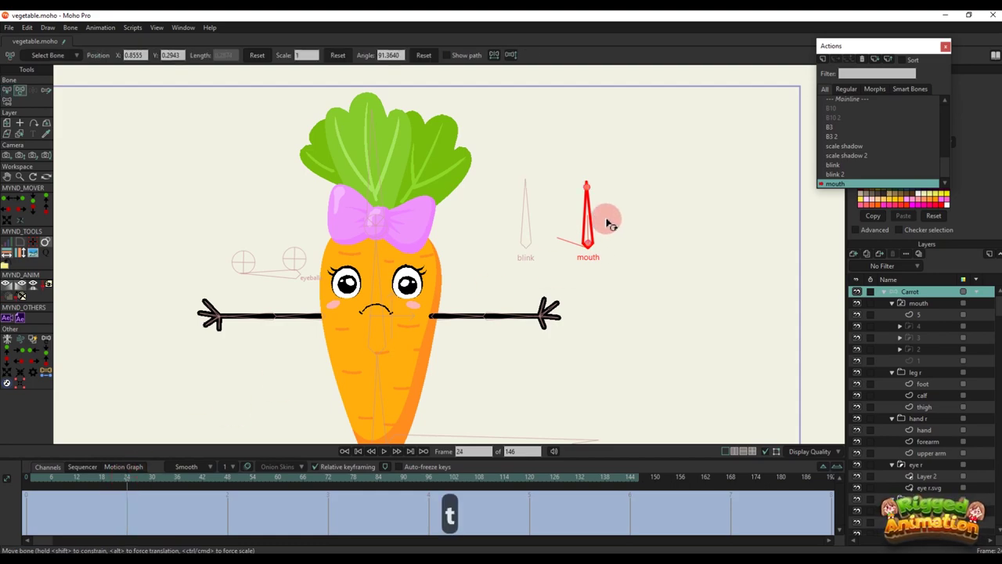
pyautogui.moveTo(603, 217); pyautogui.dragTo(541, 229)
# Switch the mouth group to shape 4 at frame 6, 3 at frame 12, 2 at frame 18 and 1 at frame 24
pyautogui.click(52, 479)
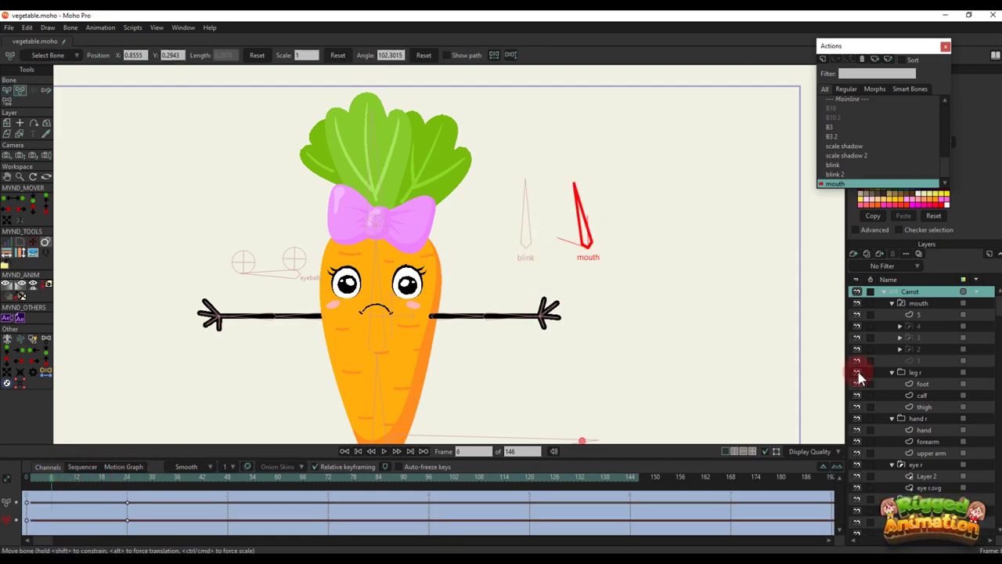
pyautogui.rightClick(920, 304)
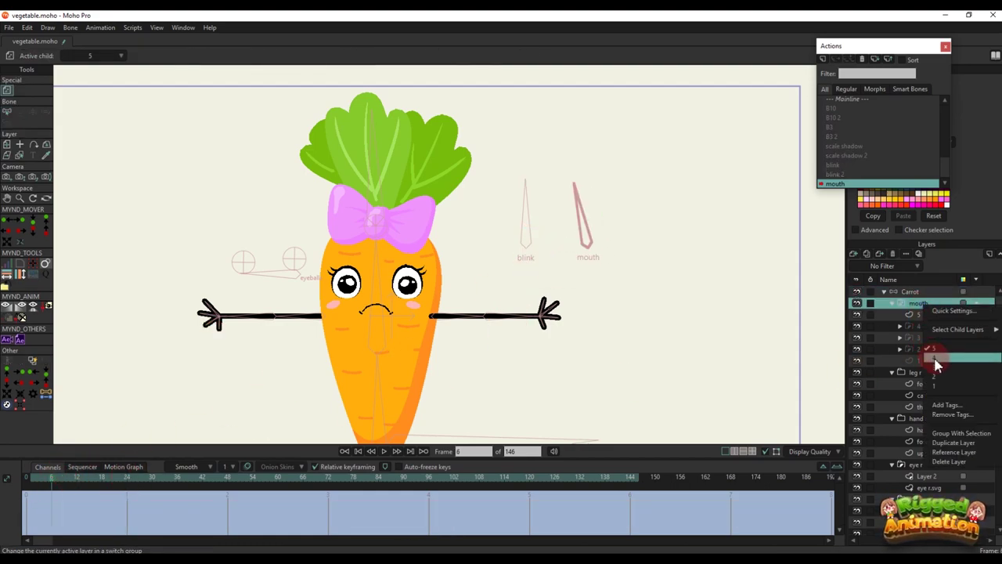
pyautogui.click(936, 353)
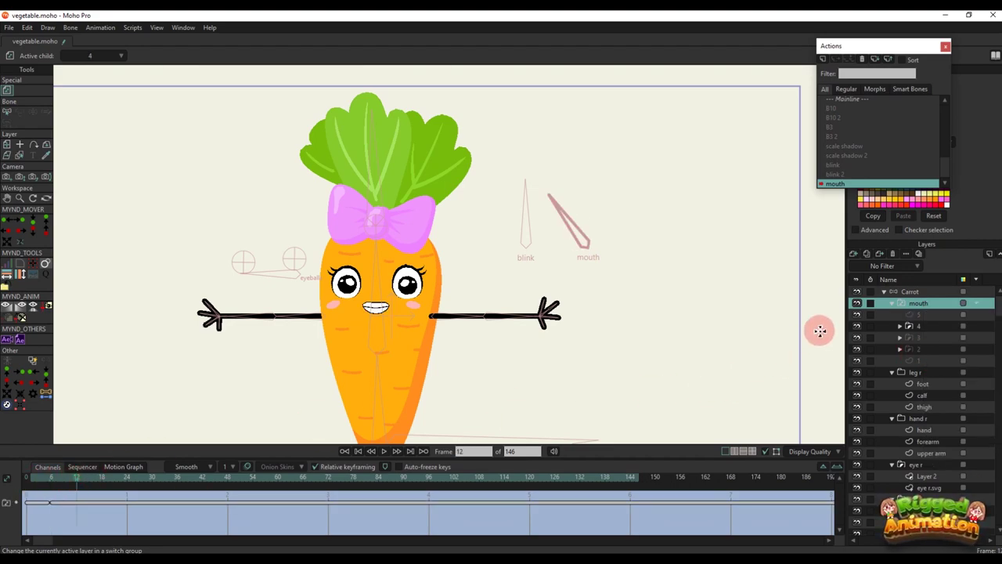
pyautogui.rightClick(918, 313)
pyautogui.click(932, 365)
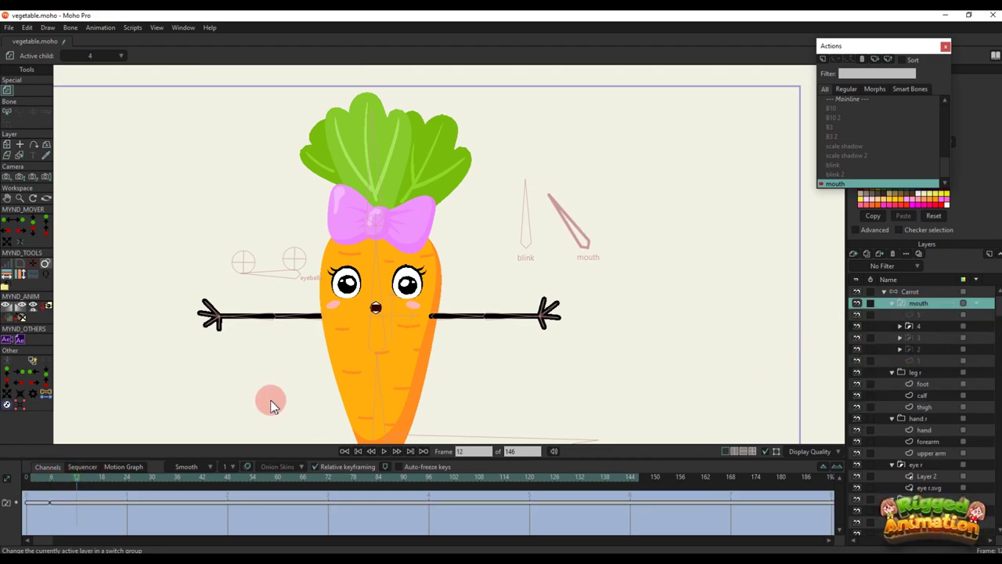
pyautogui.click(102, 478)
pyautogui.rightClick(918, 305)
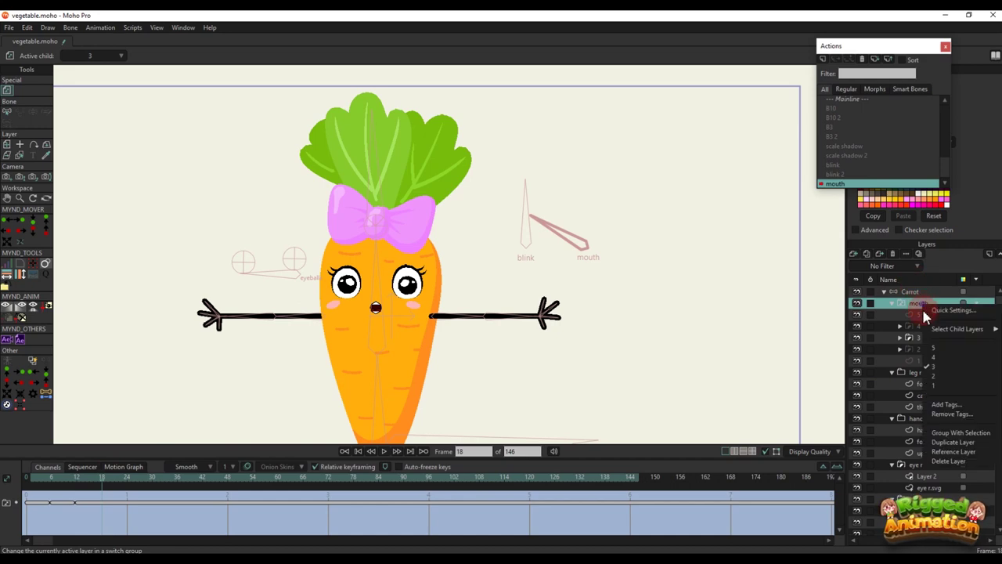
pyautogui.click(932, 377)
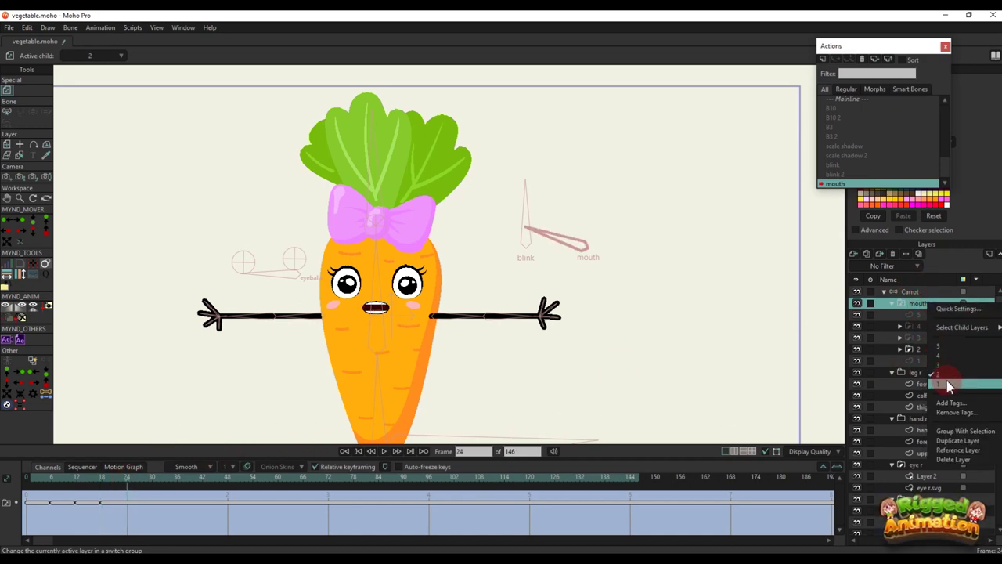
pyautogui.click(938, 383)
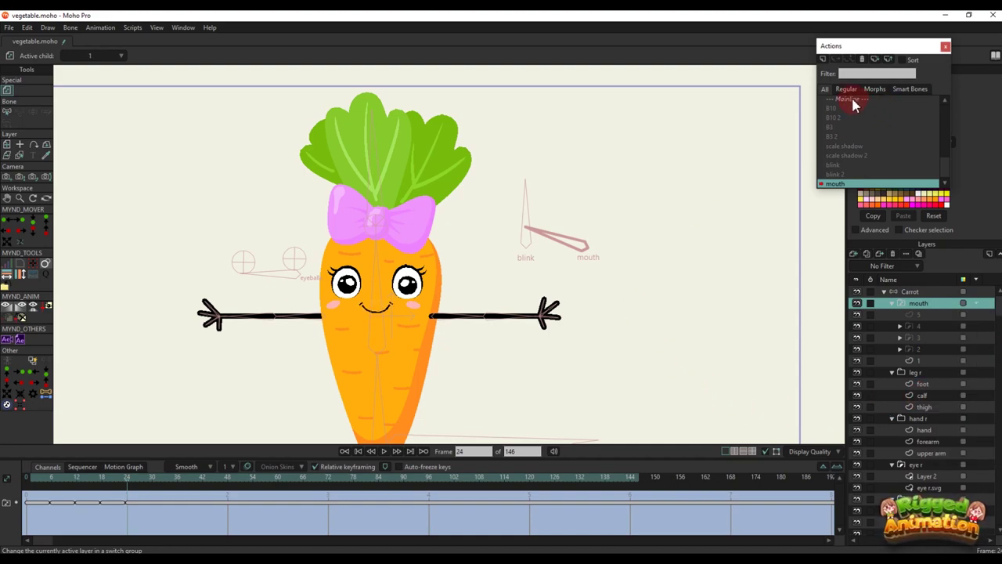
# Return to the Mainline, select the Carrot layer and go to frame 6
pyautogui.click(851, 98)
pyautogui.click(904, 292)
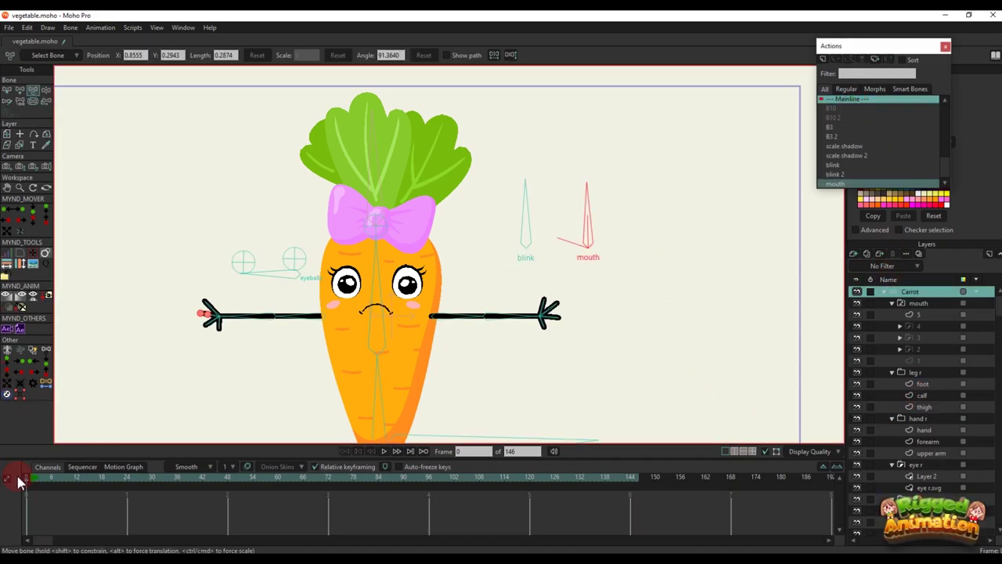
pyautogui.click(52, 480)
# Test the mouth and blink bones by rotating them through their ranges, and reset them
pyautogui.moveTo(511, 274); pyautogui.dragTo(532, 232)
pyautogui.press('t')
pyautogui.moveTo(609, 172); pyautogui.dragTo(593, 213)
pyautogui.moveTo(546, 161)
pyautogui.mouseDown()
pyautogui.moveTo(580, 183)
pyautogui.moveTo(543, 160)
pyautogui.moveTo(532, 175)
pyautogui.mouseUp()
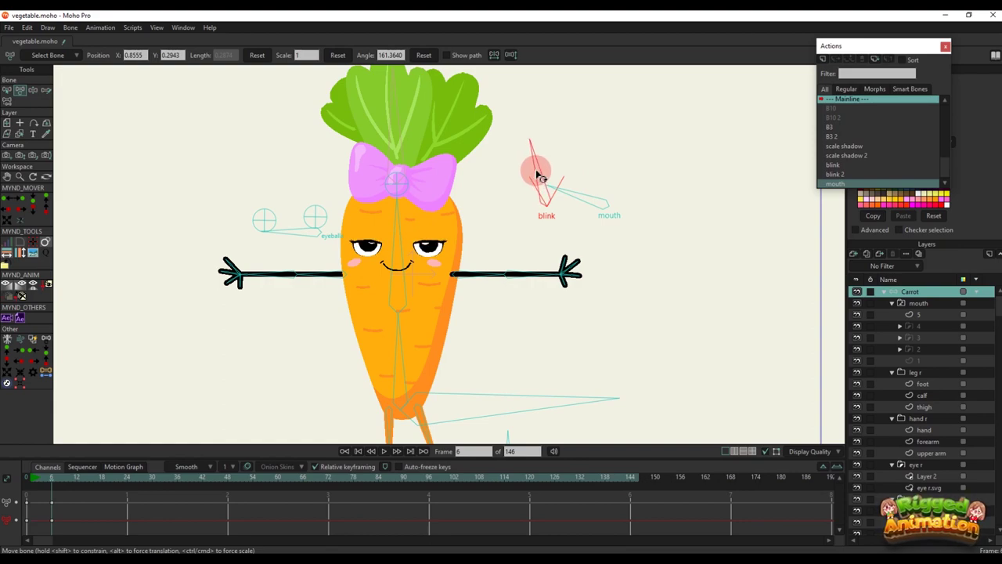
pyautogui.moveTo(593, 190); pyautogui.dragTo(596, 182)
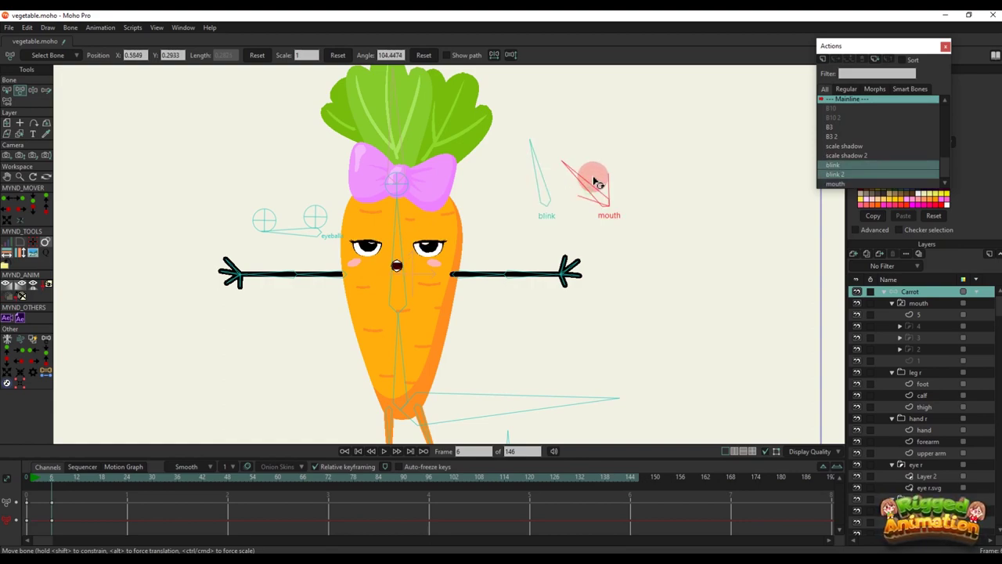
pyautogui.moveTo(529, 162); pyautogui.dragTo(569, 182)
pyautogui.press('BackSpace')
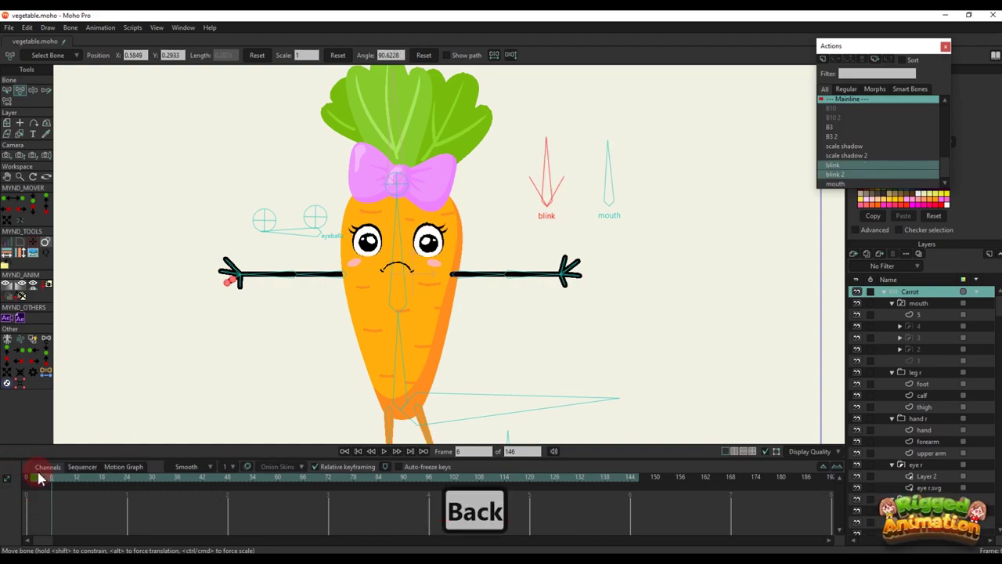
# Shift the eyeballs bone so the carrot looks sideways at frame 6, and lower the arms towards the body
pyautogui.click(307, 235)
pyautogui.scroll(-3, 451, 202)
pyautogui.moveTo(435, 235)
pyautogui.mouseDown()
pyautogui.moveTo(450, 237)
pyautogui.moveTo(434, 235)
pyautogui.mouseUp()
pyautogui.click(398, 257)
pyautogui.scroll(3, 389, 274)
pyautogui.moveTo(390, 276); pyautogui.dragTo(404, 294)
# Bend the right-hand arm so its hand rests near the hip, and curl its fingers into a fist
pyautogui.click(508, 258)
pyautogui.moveTo(537, 258); pyautogui.dragTo(511, 291)
pyautogui.moveTo(511, 276); pyautogui.dragTo(509, 243)
pyautogui.moveTo(509, 249); pyautogui.dragTo(528, 253)
pyautogui.moveTo(543, 286); pyautogui.dragTo(436, 331)
pyautogui.scroll(2, 496, 296)
pyautogui.scroll(5, 496, 296)
pyautogui.click(440, 301)
pyautogui.scroll(-3, 510, 265)
pyautogui.moveTo(536, 255); pyautogui.dragTo(554, 269)
pyautogui.scroll(-3, 554, 269)
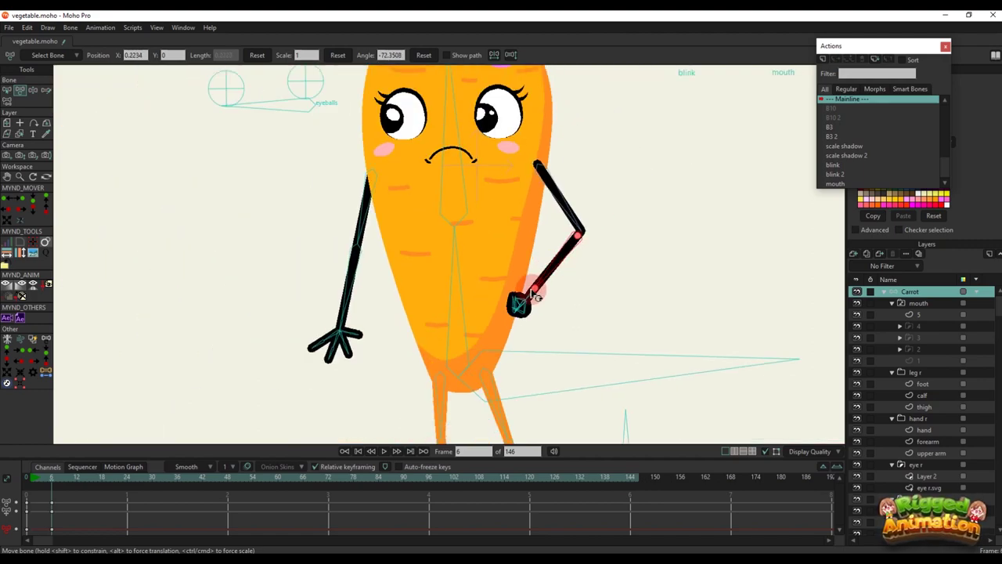
pyautogui.scroll(5, 533, 296)
pyautogui.moveTo(510, 336)
pyautogui.mouseDown()
pyautogui.moveTo(527, 336)
pyautogui.moveTo(502, 343)
pyautogui.mouseUp()
pyautogui.scroll(-5, 496, 317)
# Curl the fingers of the left-hand arm's hand closed and adjust the hand's angle
pyautogui.scroll(5, 377, 343)
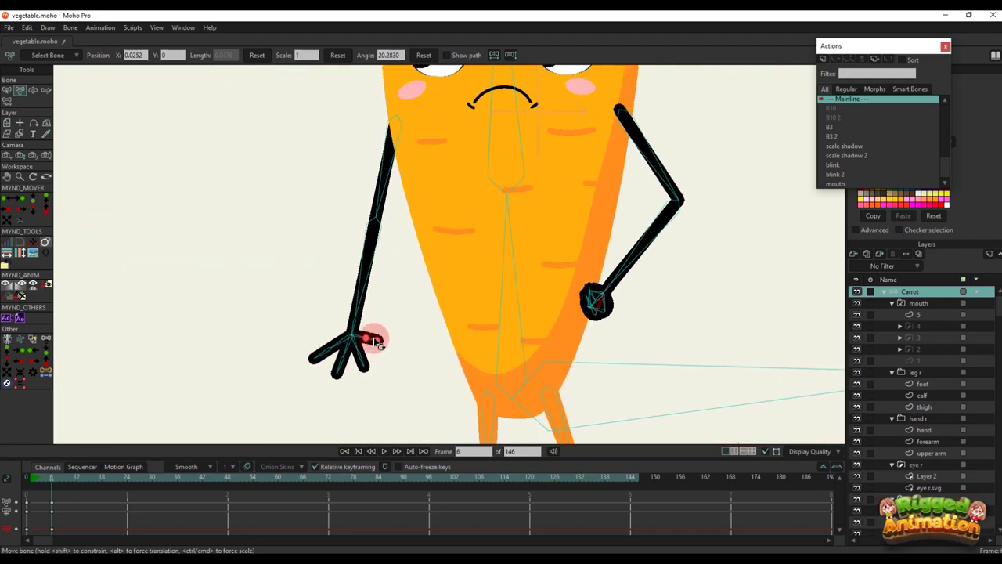
pyautogui.scroll(3, 372, 361)
pyautogui.moveTo(372, 360); pyautogui.dragTo(349, 361)
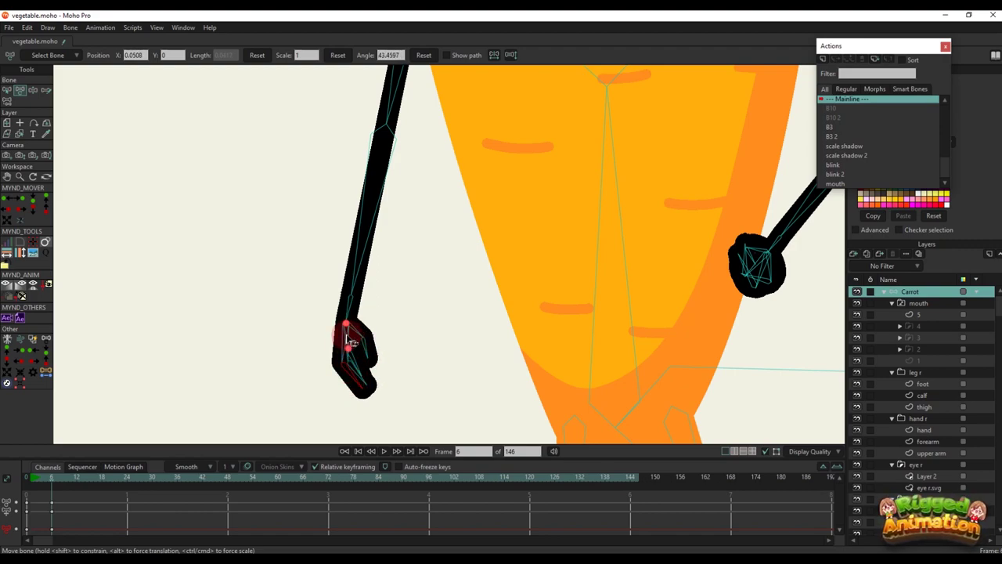
pyautogui.moveTo(351, 315); pyautogui.dragTo(338, 321)
pyautogui.scroll(-4, 366, 278)
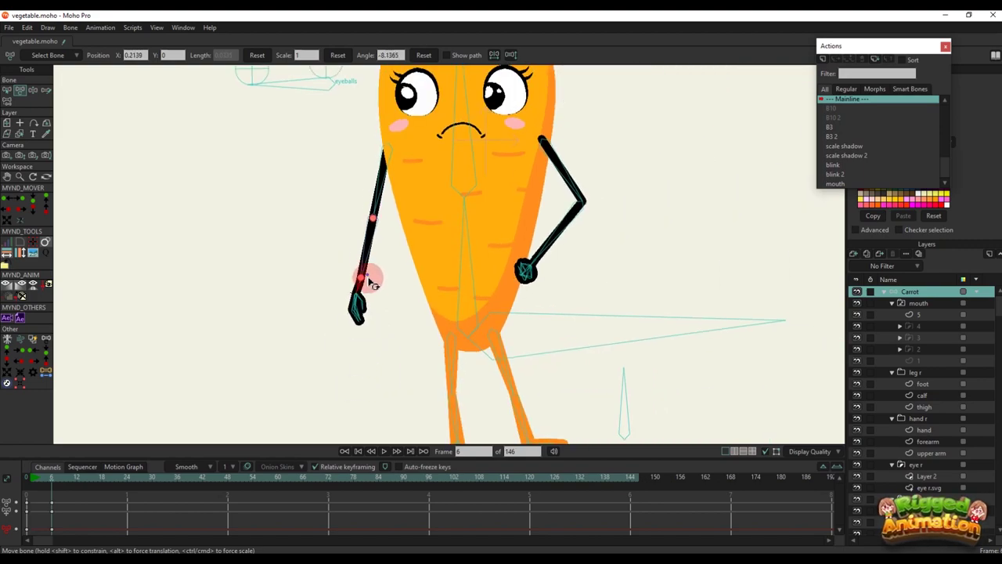
# Bend the left-hand arm at the elbow so its hand rests against the hip
pyautogui.moveTo(369, 280); pyautogui.dragTo(392, 306)
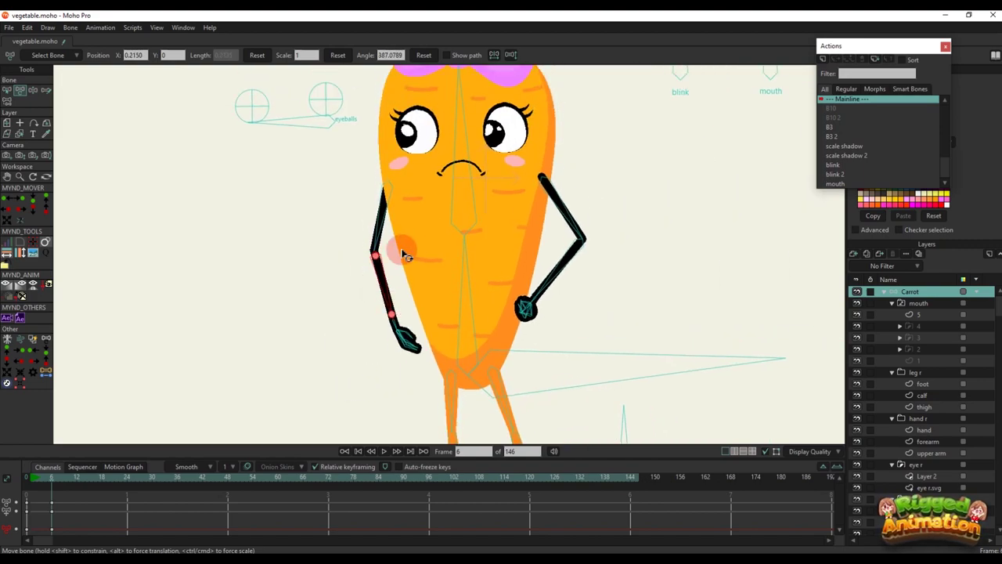
pyautogui.scroll(-3, 405, 254)
pyautogui.moveTo(396, 233); pyautogui.dragTo(388, 233)
pyautogui.moveTo(378, 276); pyautogui.dragTo(405, 280)
# Adjust the root bone at frame 6 and bring the right-hand leg in beside the other leg
pyautogui.scroll(-5, 443, 300)
pyautogui.scroll(5, 455, 313)
pyautogui.moveTo(476, 339); pyautogui.dragTo(494, 303)
pyautogui.press('z')
pyautogui.scroll(-2, 484, 307)
pyautogui.scroll(2, 477, 360)
pyautogui.press('t')
pyautogui.press('t')
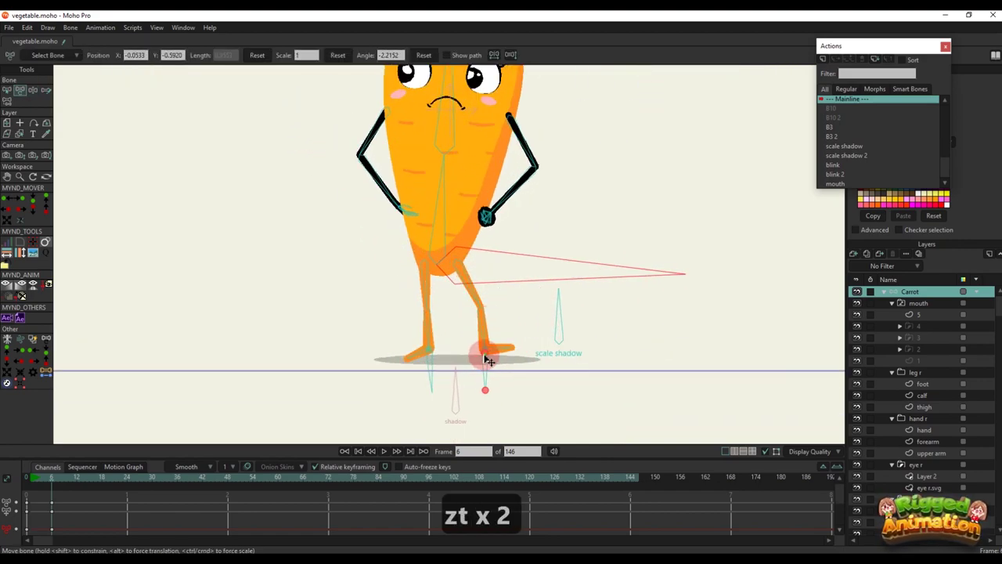
pyautogui.moveTo(485, 358); pyautogui.dragTo(466, 359)
pyautogui.scroll(2, 454, 361)
# Rotate the right-hand foot bone so the foot points inward, towards the other foot
pyautogui.click(433, 361)
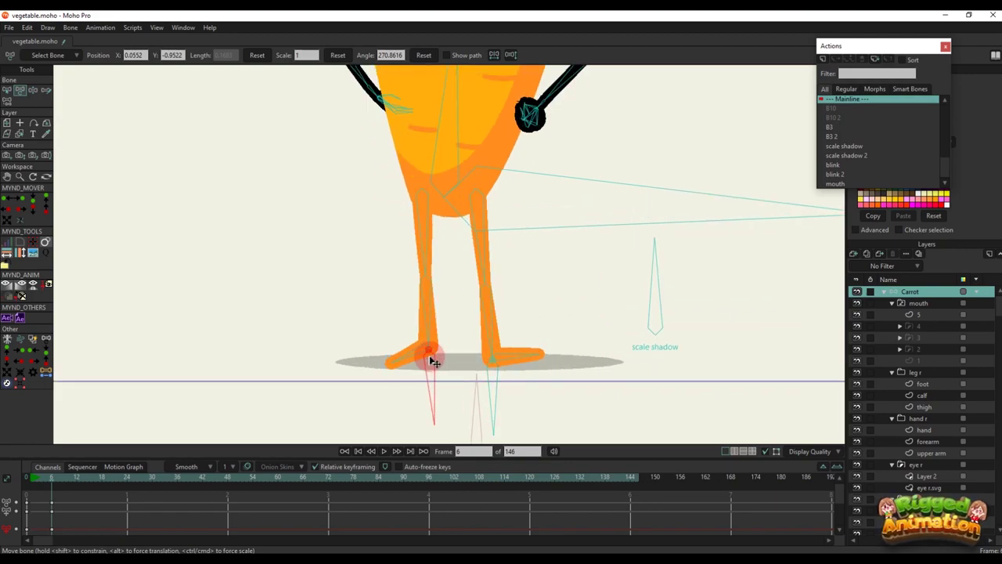
pyautogui.click(510, 368)
pyautogui.moveTo(496, 371); pyautogui.dragTo(462, 366)
pyautogui.scroll(-4, 462, 363)
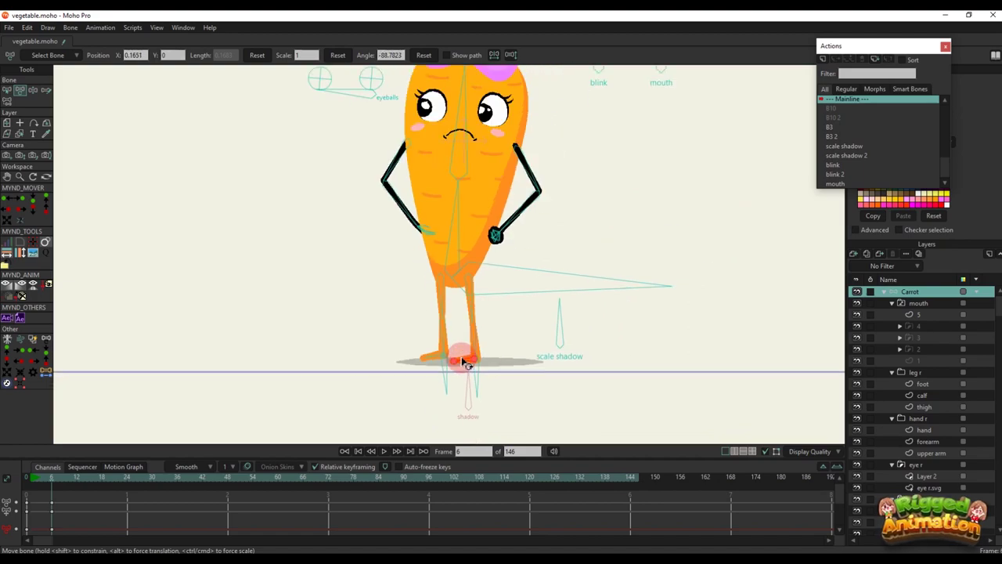
# At frame 3, swing the right-hand leg's target bone outward and shorten the foot bone to a scale of 0.5405
pyautogui.click(33, 477)
pyautogui.click(55, 490)
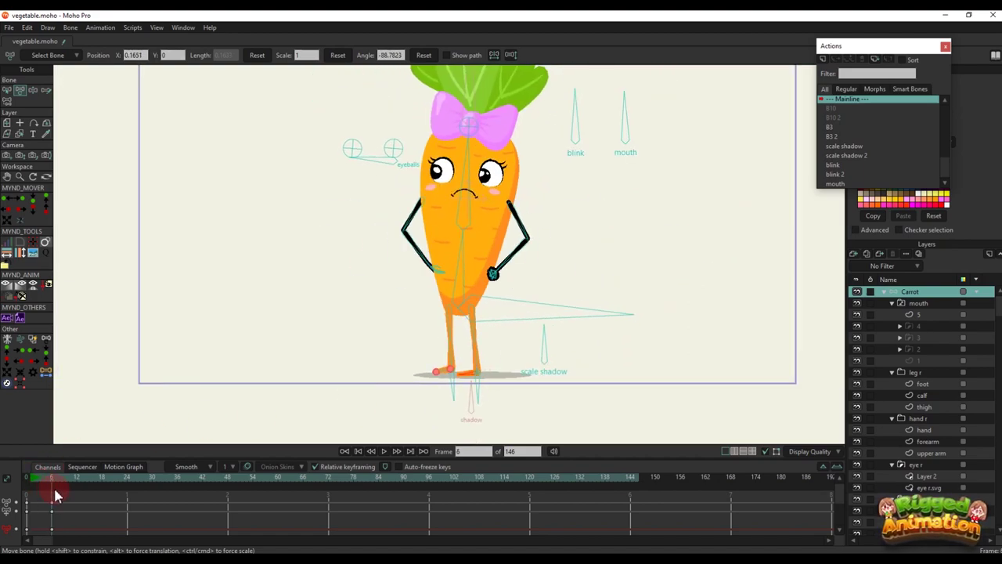
pyautogui.moveTo(70, 523)
pyautogui.mouseDown()
pyautogui.moveTo(50, 480)
pyautogui.moveTo(31, 479)
pyautogui.moveTo(49, 484)
pyautogui.moveTo(40, 485)
pyautogui.mouseUp()
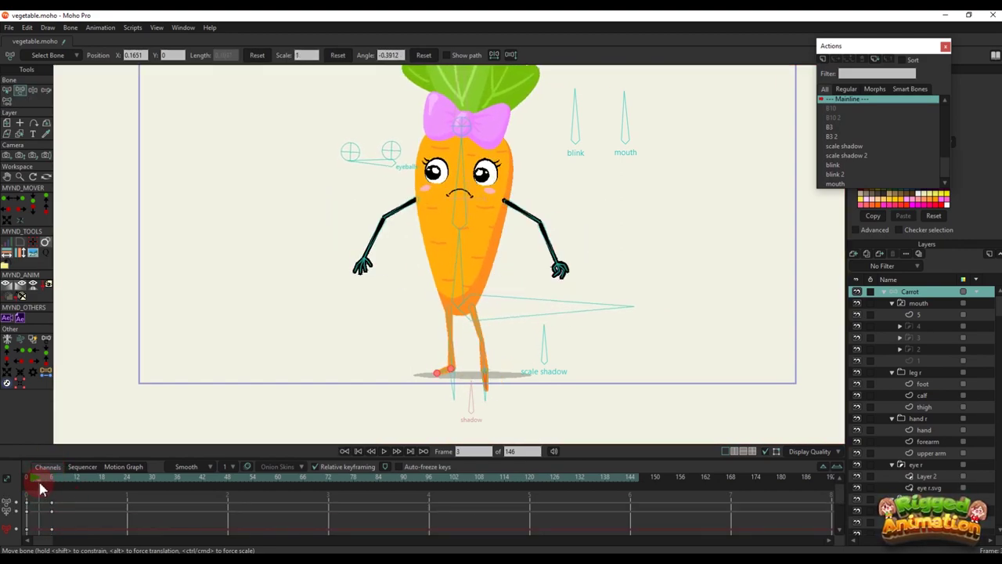
pyautogui.scroll(5, 492, 357)
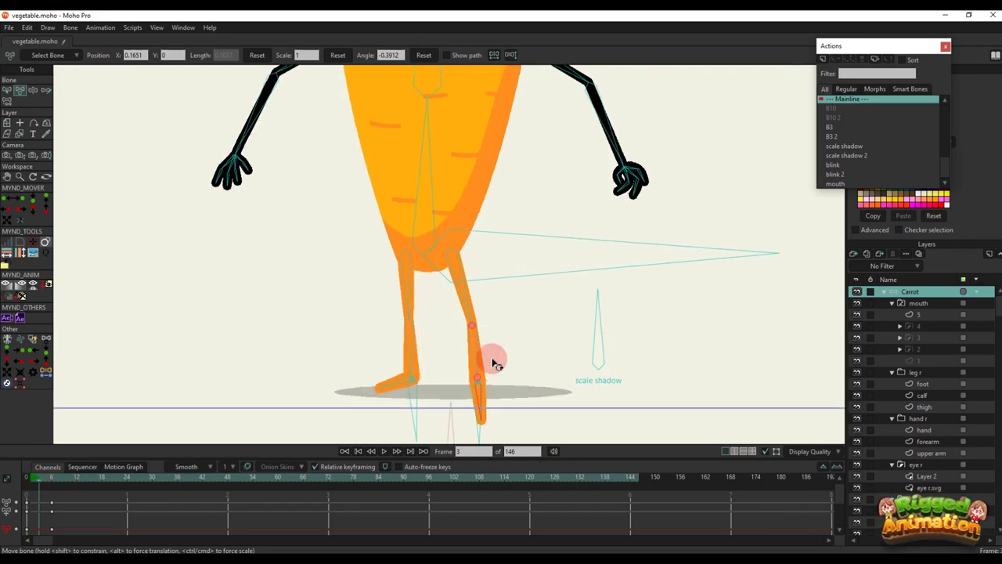
pyautogui.moveTo(481, 378)
pyautogui.mouseDown()
pyautogui.moveTo(475, 396)
pyautogui.moveTo(526, 364)
pyautogui.moveTo(481, 380)
pyautogui.mouseUp()
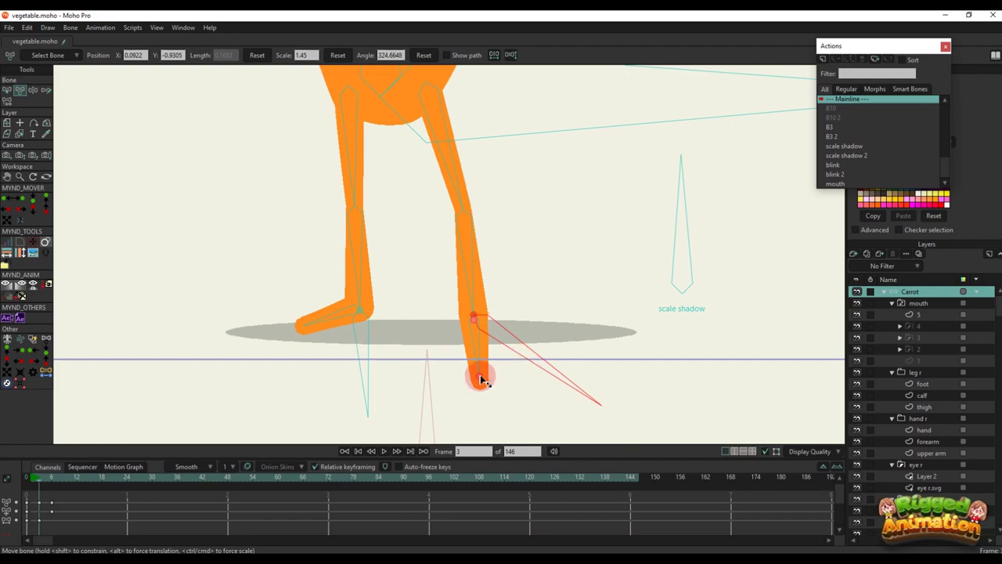
pyautogui.scroll(-5, 444, 373)
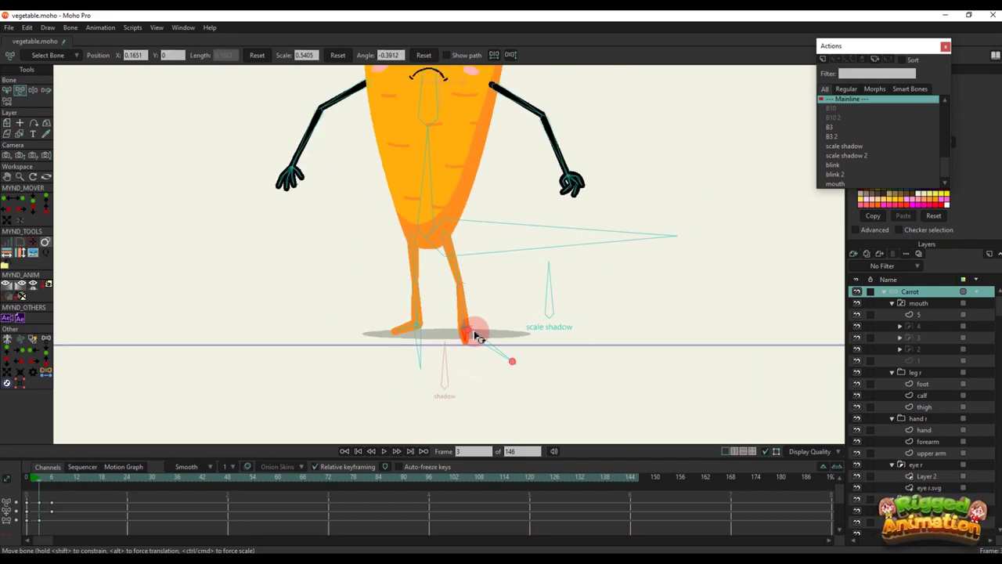
# Reset the right-hand foot bone's scale to 1 at frame 6
pyautogui.scroll(2, 466, 343)
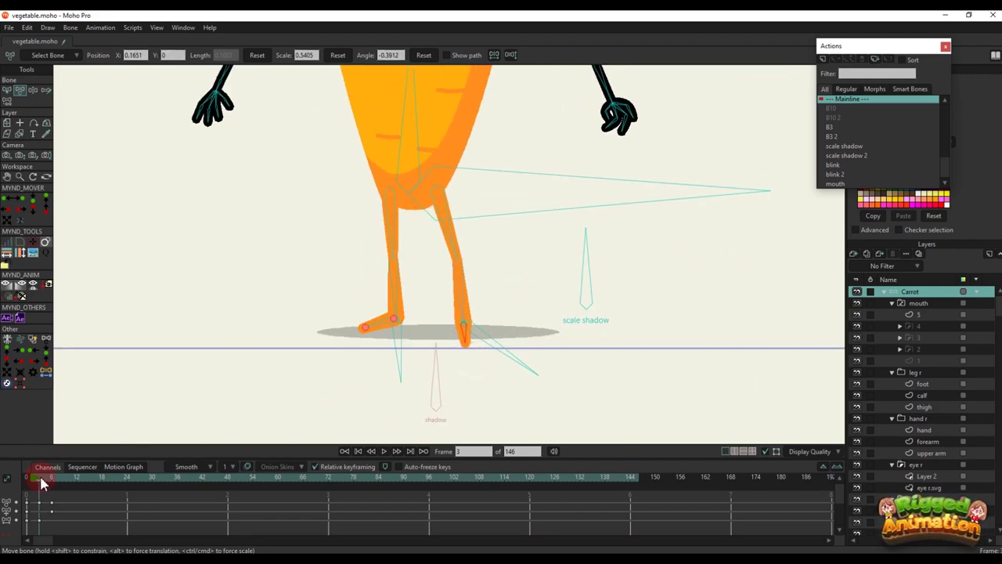
pyautogui.moveTo(41, 477); pyautogui.dragTo(61, 491)
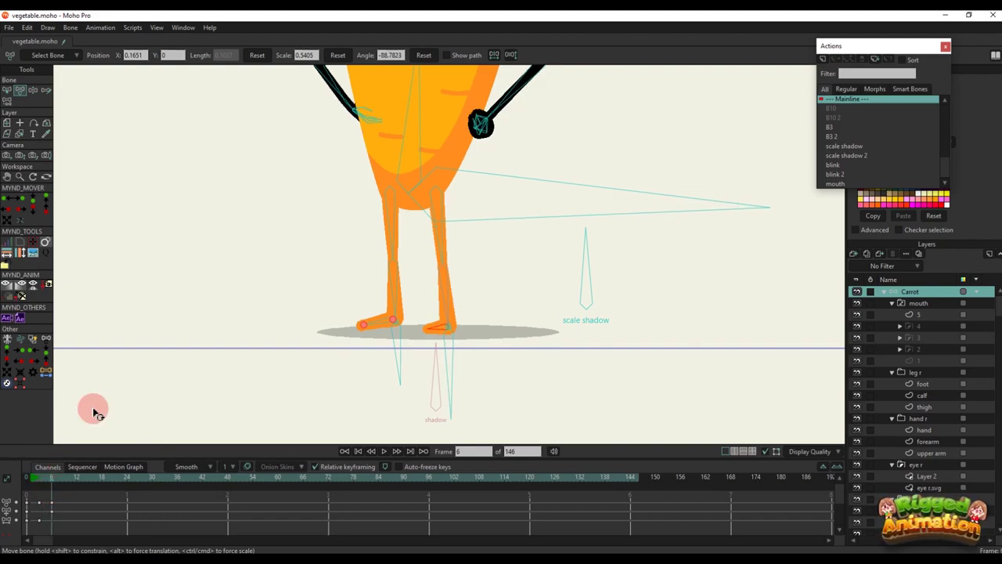
pyautogui.click(303, 55)
pyautogui.click(338, 56)
pyautogui.scroll(-2, 414, 215)
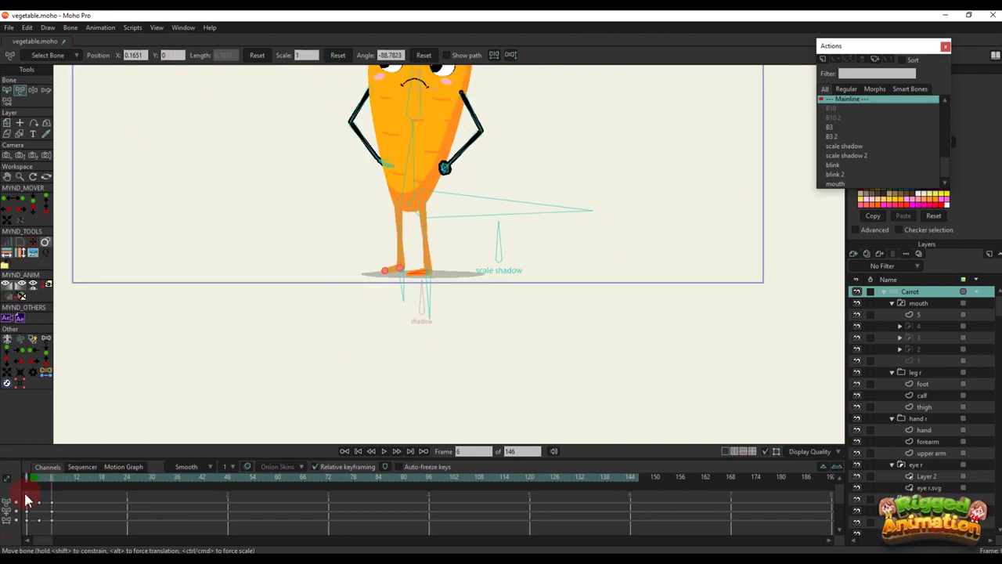
# Play back the transition from the outstretched arms to the hands-on-hips pose
pyautogui.moveTo(24, 480)
pyautogui.mouseDown()
pyautogui.moveTo(62, 494)
pyautogui.moveTo(37, 477)
pyautogui.mouseUp()
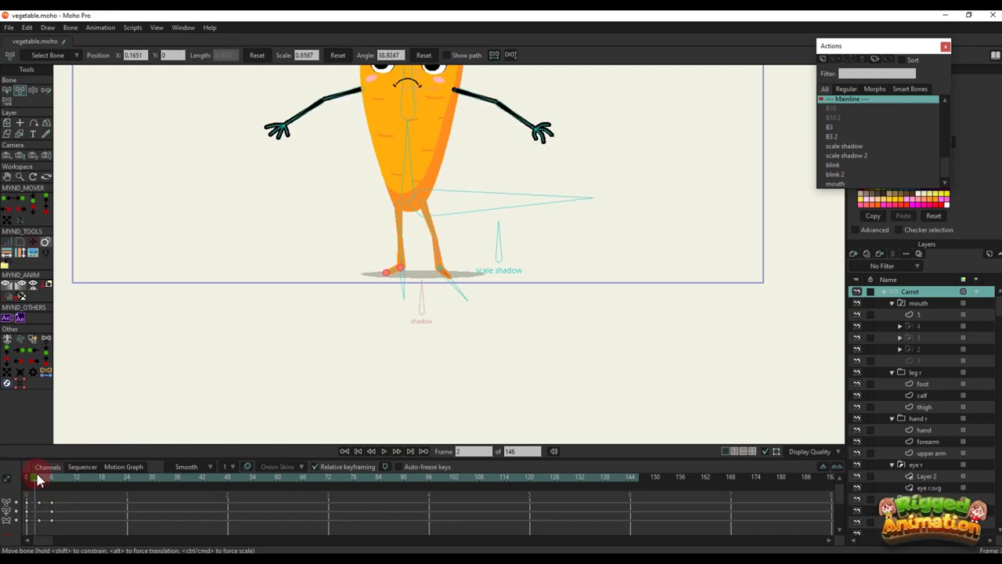
pyautogui.scroll(-4, 275, 325)
pyautogui.press('space')
pyautogui.click(31, 477)
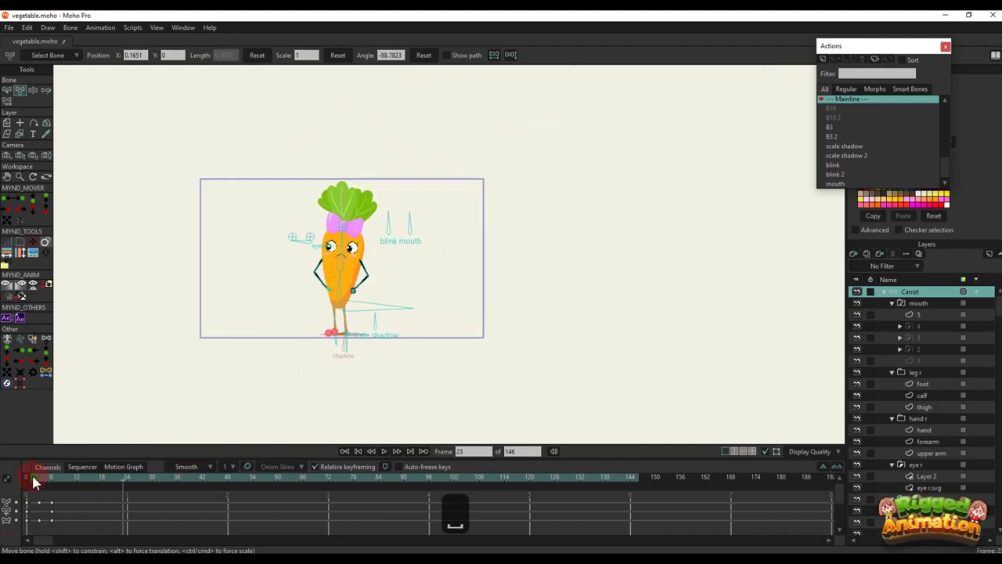
pyautogui.moveTo(274, 346); pyautogui.dragTo(394, 340)
pyautogui.scroll(3, 400, 325)
pyautogui.press('space')
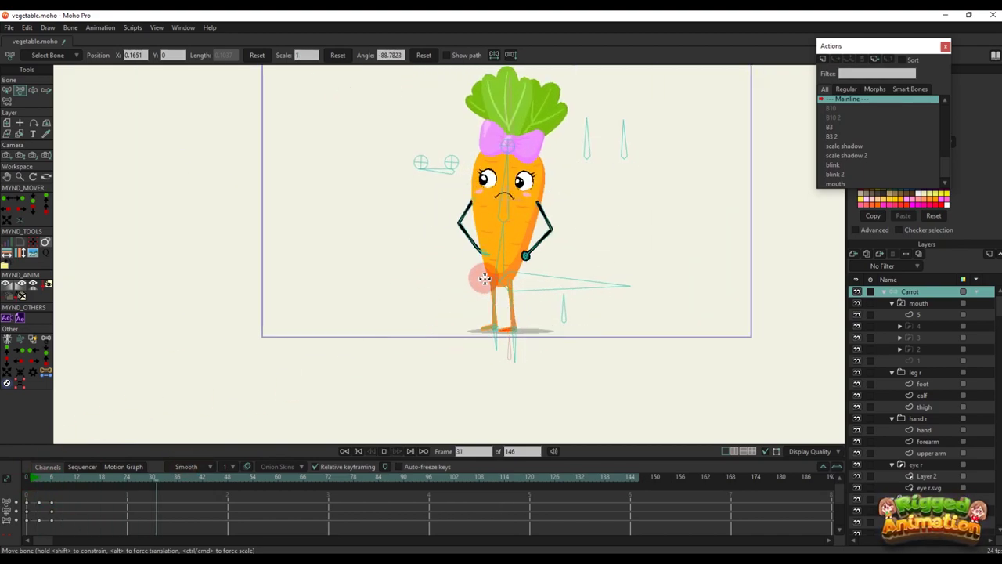
# Stop the playback and delete all of the carrot's pose keyframes from the timeline
pyautogui.moveTo(486, 279); pyautogui.dragTo(469, 309)
pyautogui.press('space')
pyautogui.press('BackSpace')
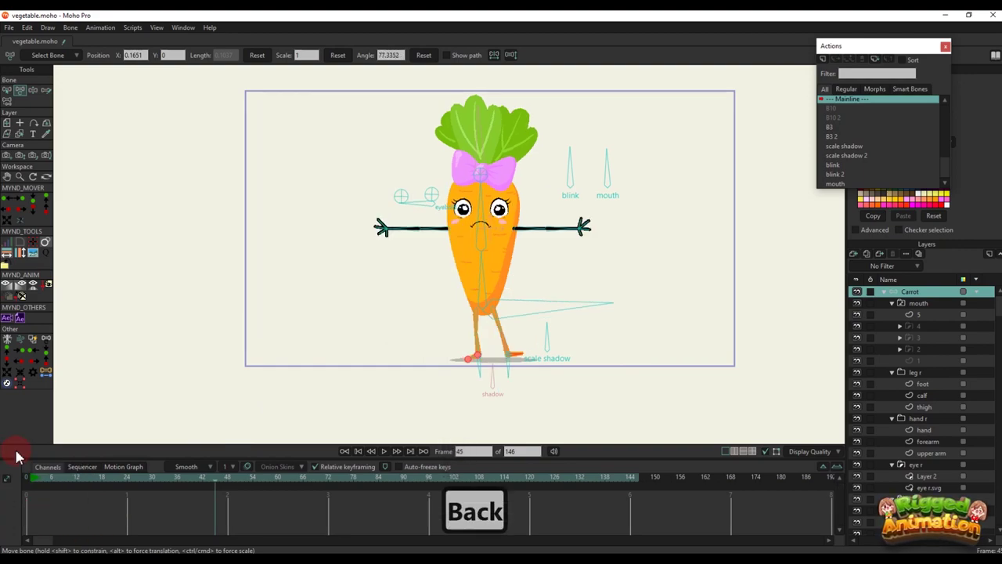
# At frame 0, add a short bone above the left-hand thigh with a bone strength of 0
pyautogui.press('b')
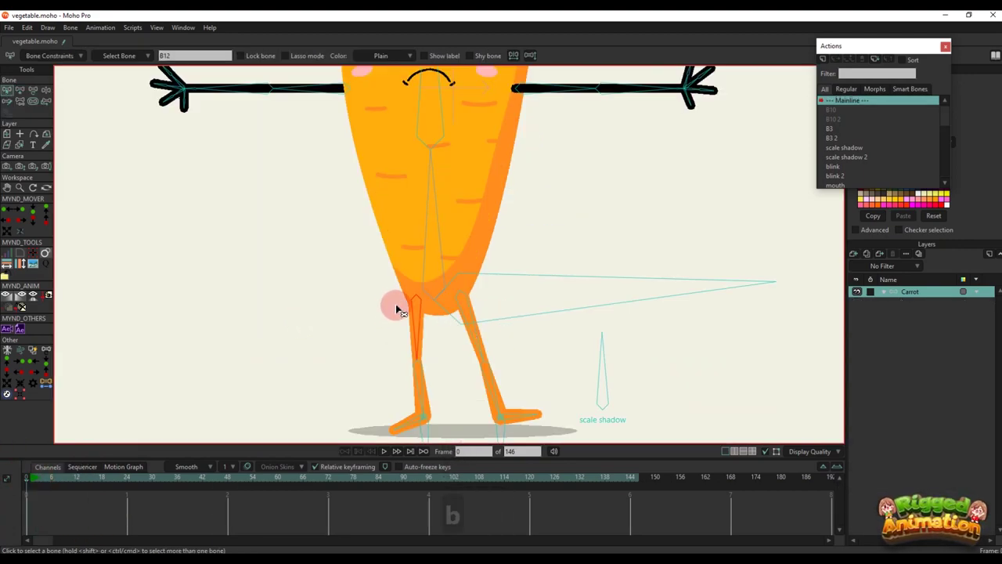
pyautogui.press('a')
pyautogui.press('b')
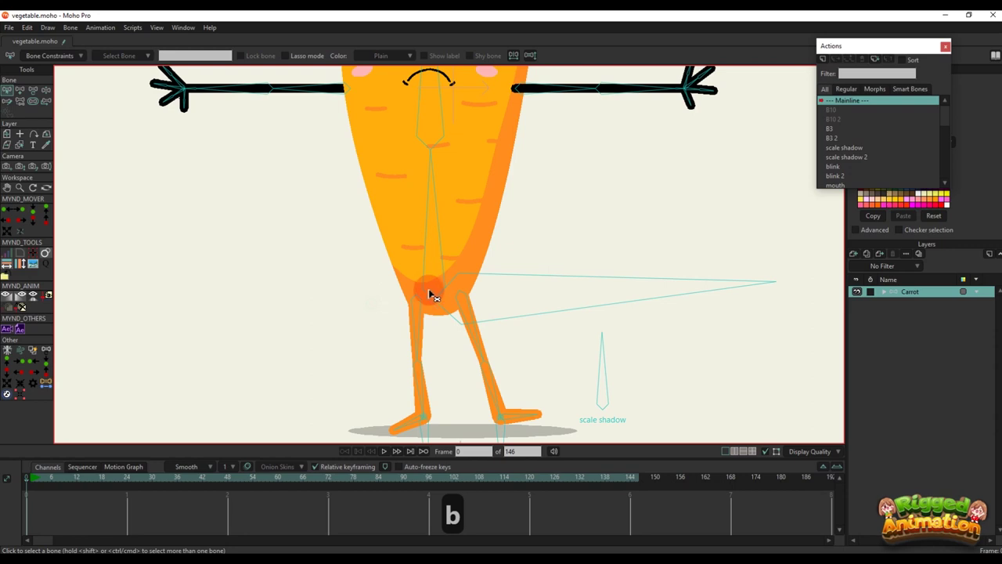
pyautogui.scroll(2, 421, 293)
pyautogui.press('a')
pyautogui.moveTo(413, 293)
pyautogui.mouseDown()
pyautogui.moveTo(410, 259)
pyautogui.moveTo(392, 288)
pyautogui.mouseUp()
pyautogui.press('s')
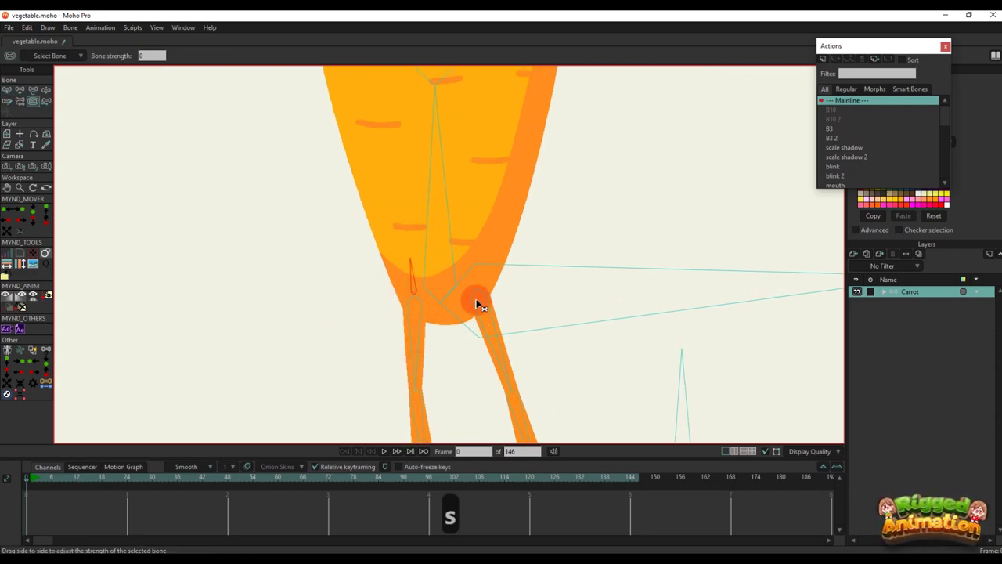
# Add a matching short bone with zero strength above the right-hand thigh
pyautogui.press('b')
pyautogui.press('a')
pyautogui.moveTo(475, 287); pyautogui.dragTo(474, 255)
pyautogui.press('s')
# Select both new hip bones and parent them to the lower body bone
pyautogui.press('b')
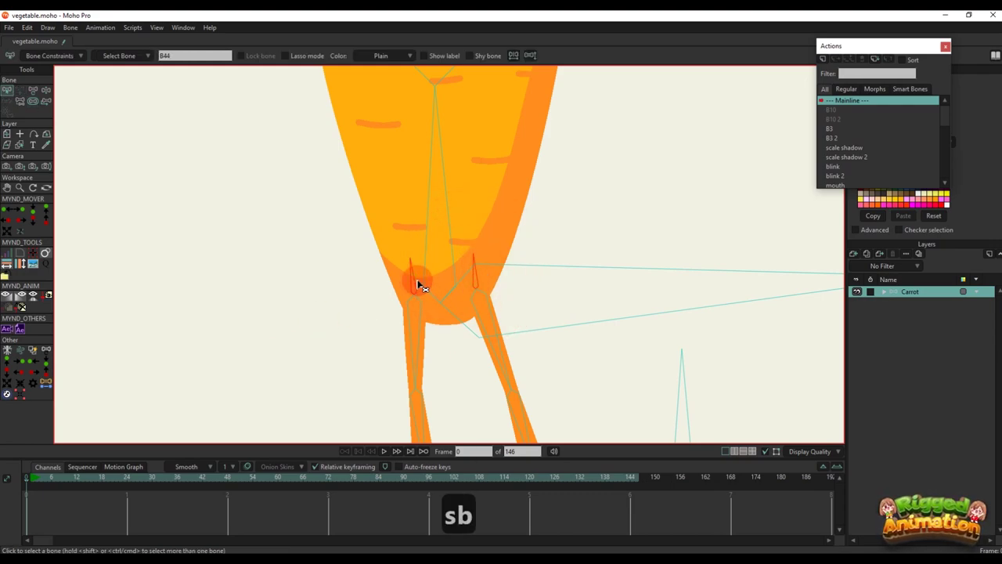
pyautogui.press('p')
pyautogui.scroll(-3, 453, 256)
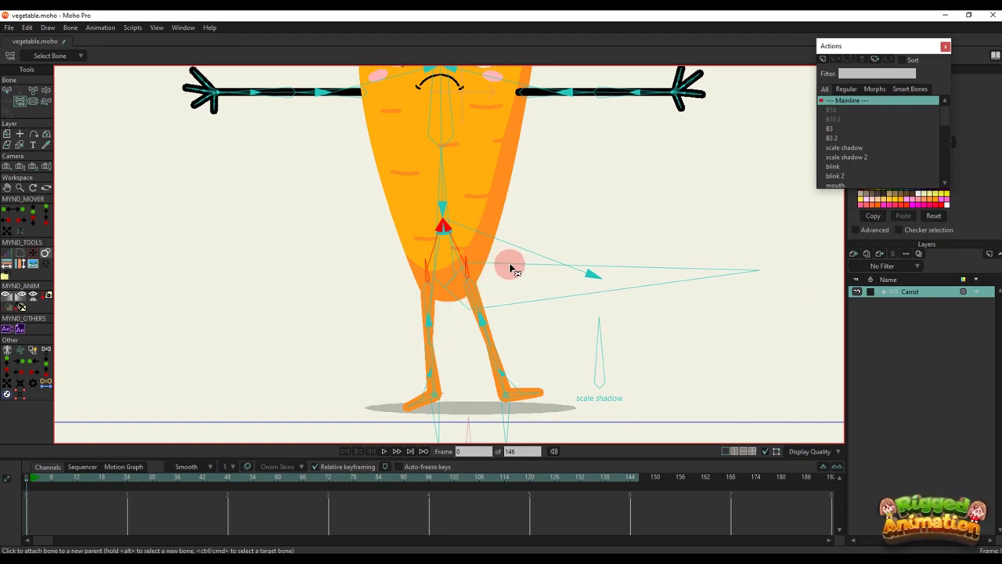
# Parent each thigh bone to the new short hip bone directly above it
pyautogui.press('b')
pyautogui.click(429, 304)
pyautogui.press('p')
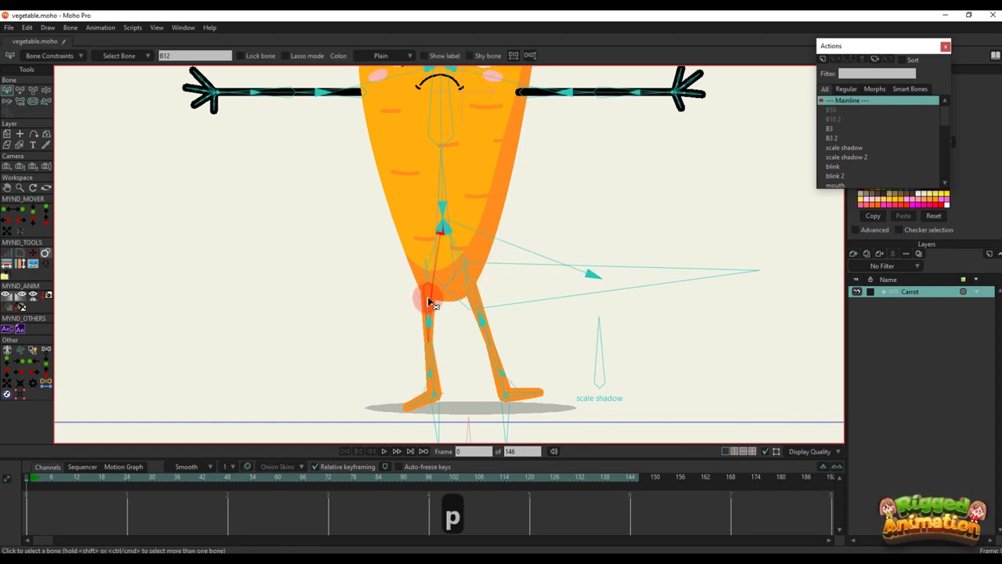
pyautogui.press('b')
pyautogui.click(479, 312)
pyautogui.scroll(2, 475, 293)
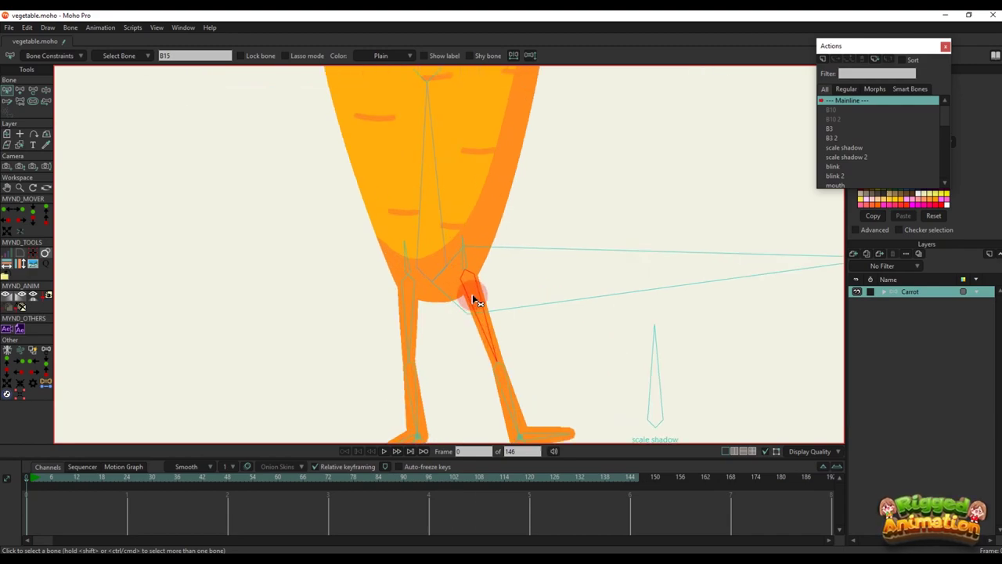
pyautogui.press('p')
pyautogui.scroll(-2, 470, 270)
pyautogui.press('b')
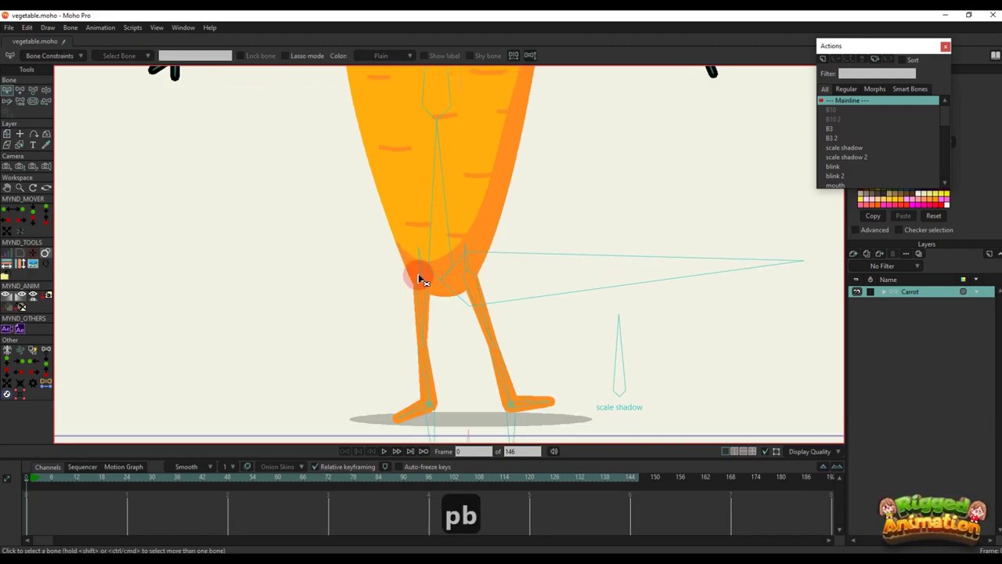
# Set both short hip bones to be ignored by inverse kinematics
pyautogui.press('b')
pyautogui.click(421, 268)
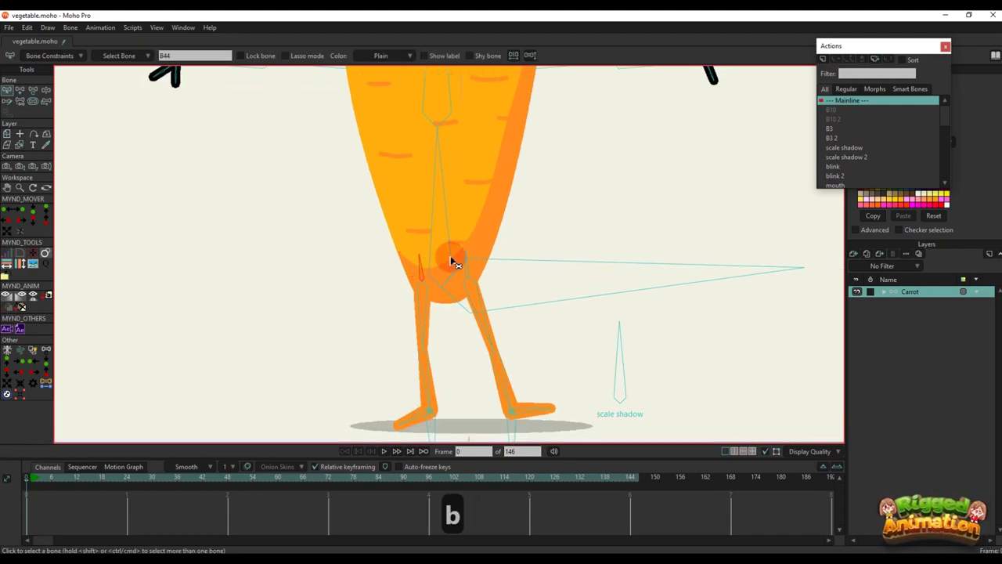
pyautogui.click(56, 58)
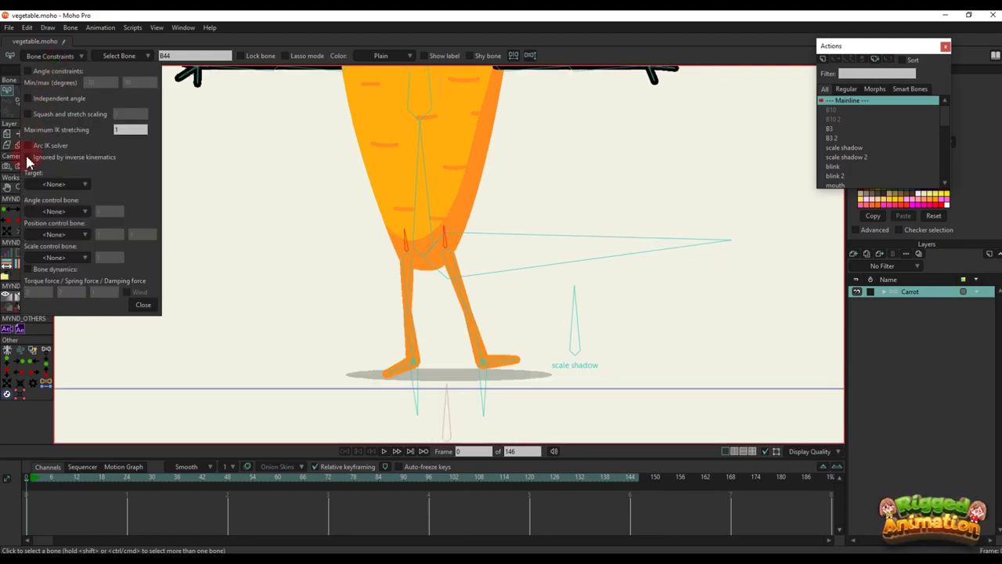
pyautogui.click(162, 306)
# Test the leg rig at frame 1 by moving the right-hand foot
pyautogui.press('b')
pyautogui.click(57, 420)
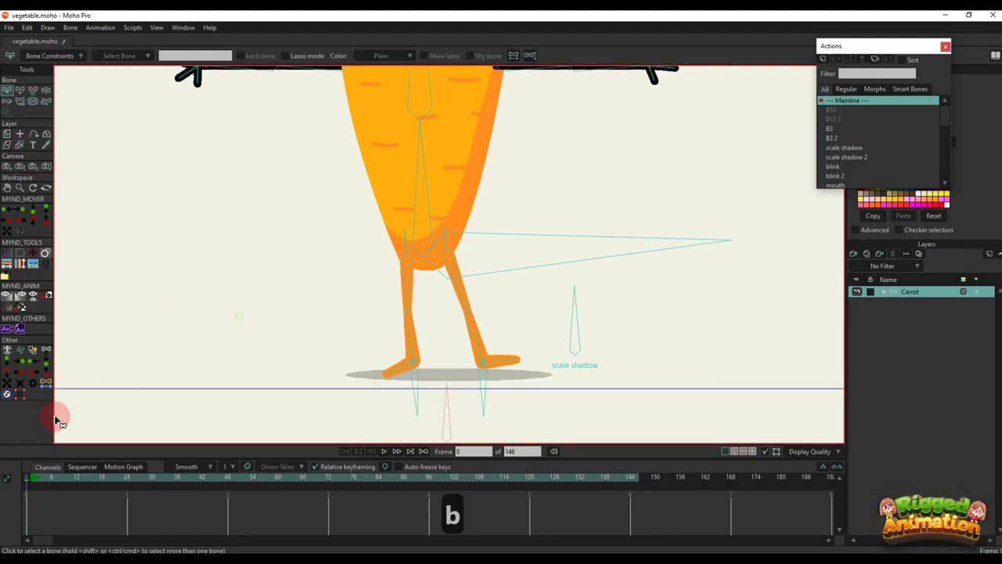
pyautogui.click(34, 479)
pyautogui.press('t')
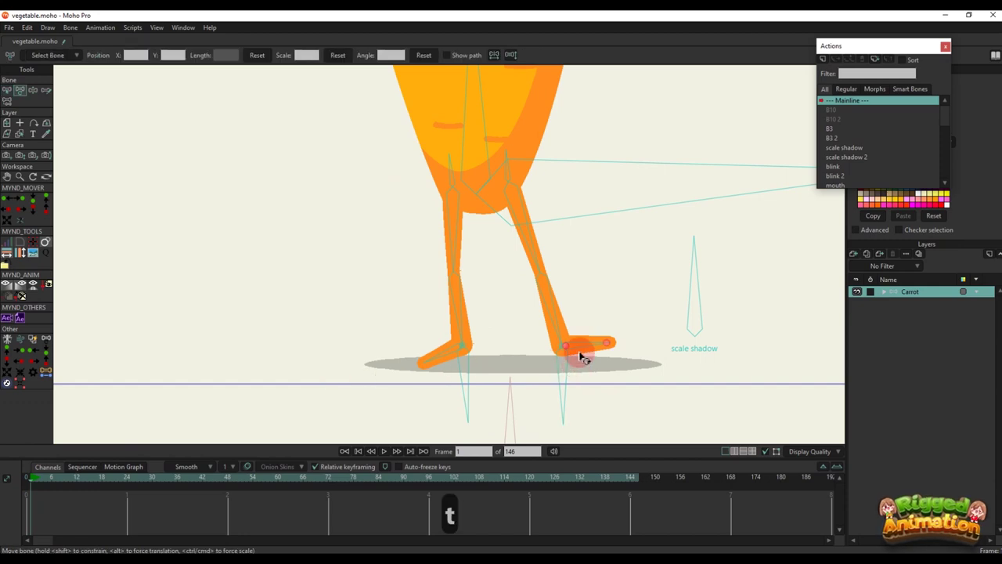
pyautogui.moveTo(578, 351)
pyautogui.mouseDown()
pyautogui.moveTo(559, 374)
pyautogui.moveTo(540, 366)
pyautogui.moveTo(556, 353)
pyautogui.moveTo(559, 308)
pyautogui.moveTo(570, 351)
pyautogui.mouseUp()
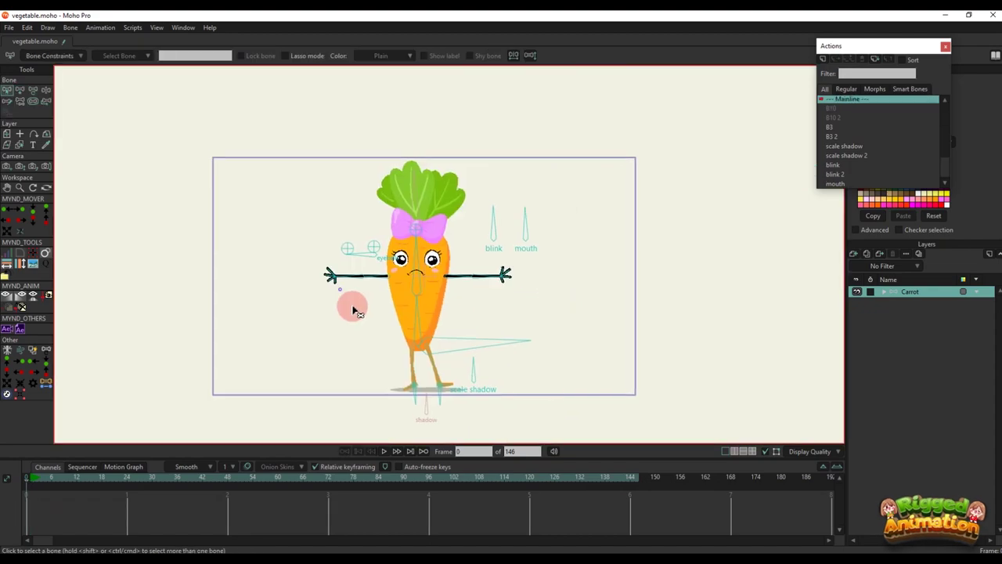
# Add a vertical control bone above the carrot's leaves and name it head turn
pyautogui.press('b')
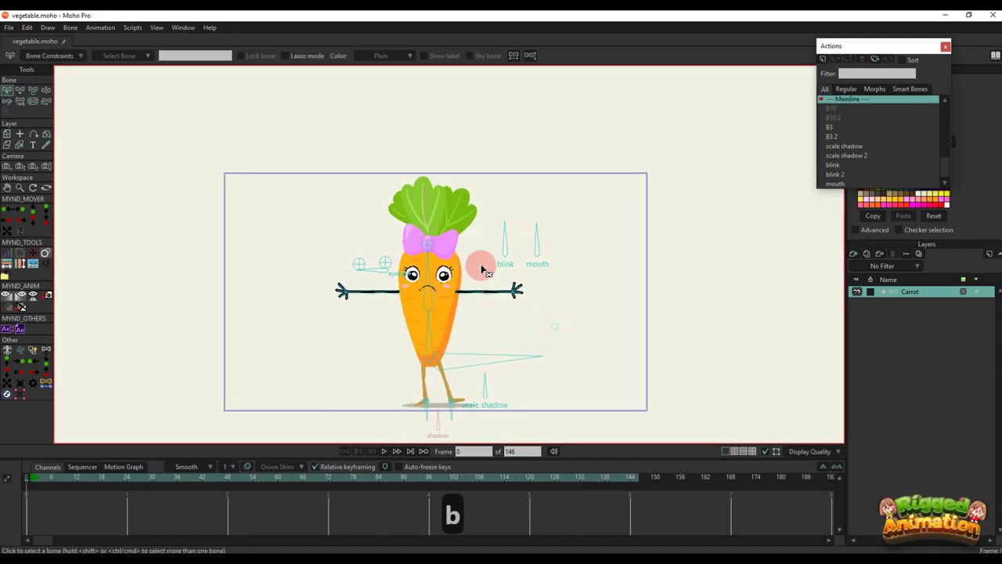
pyautogui.press('a')
pyautogui.moveTo(425, 161); pyautogui.dragTo(424, 113)
pyautogui.write('sb')
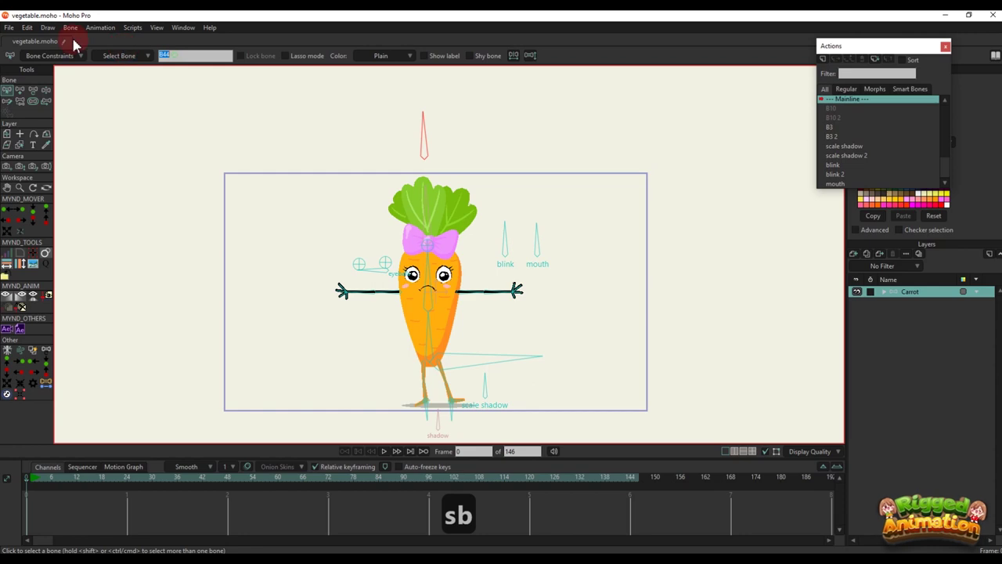
pyautogui.write('head turn')
pyautogui.press('Return')
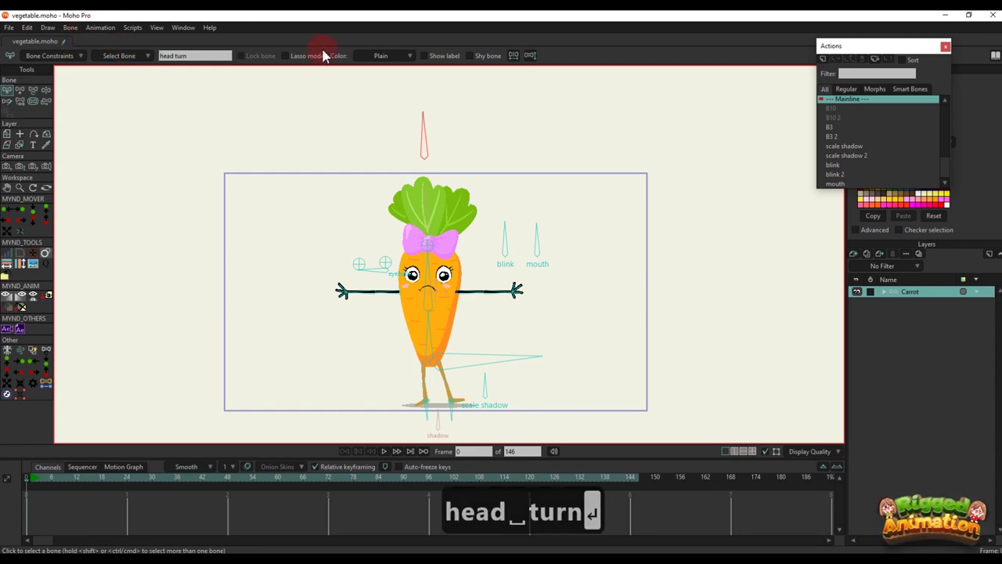
# Enable angle constraints on the head turn bone, with a minimum of -70 and a maximum of 30 degrees
pyautogui.click(50, 57)
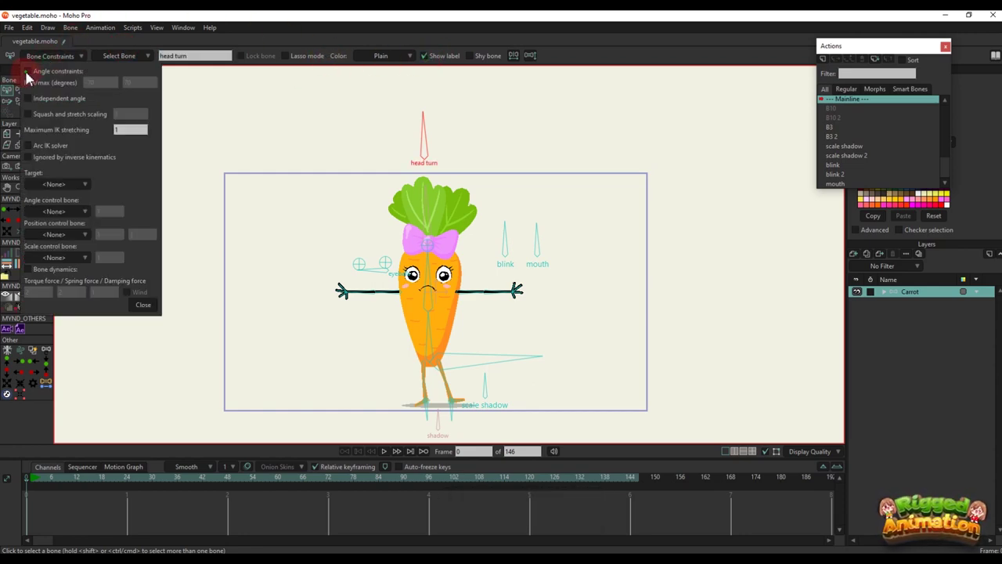
pyautogui.click(27, 72)
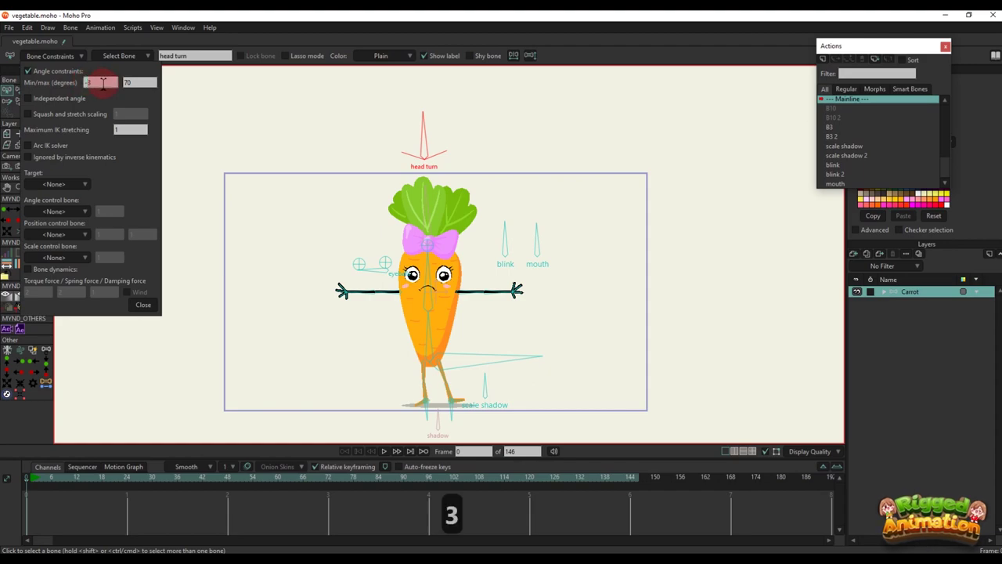
pyautogui.click(143, 305)
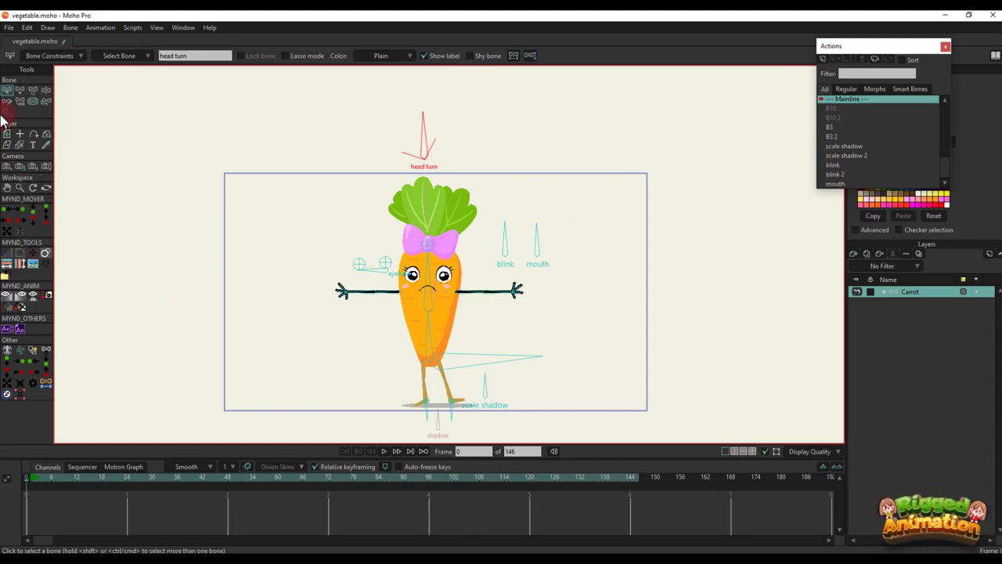
pyautogui.click(38, 57)
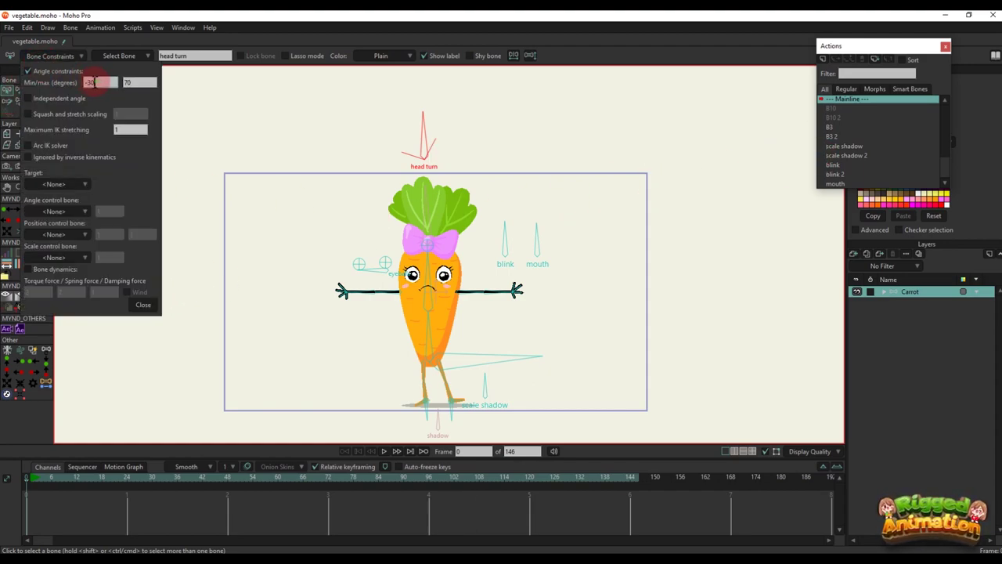
pyautogui.write('70')
pyautogui.press('Tab')
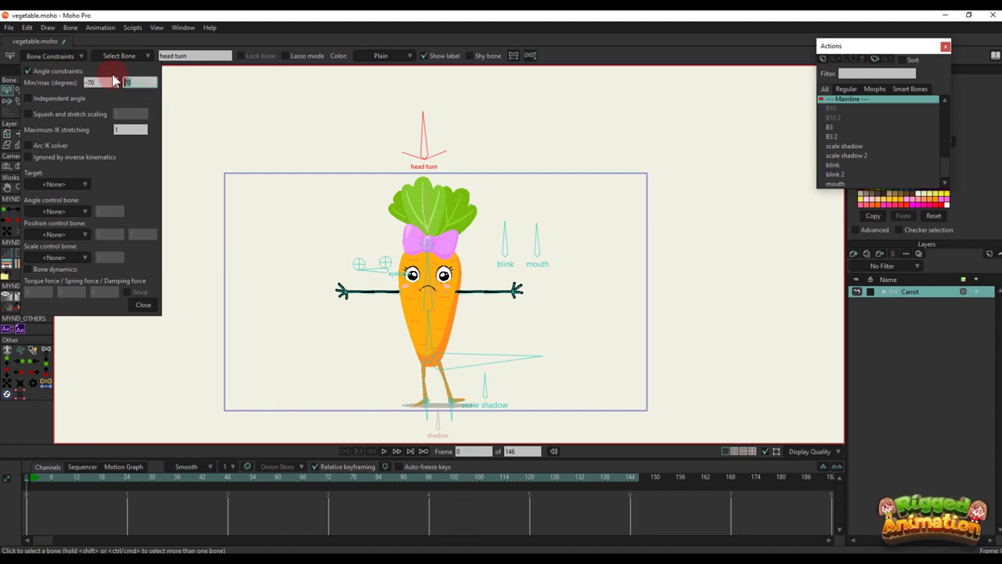
pyautogui.click(140, 321)
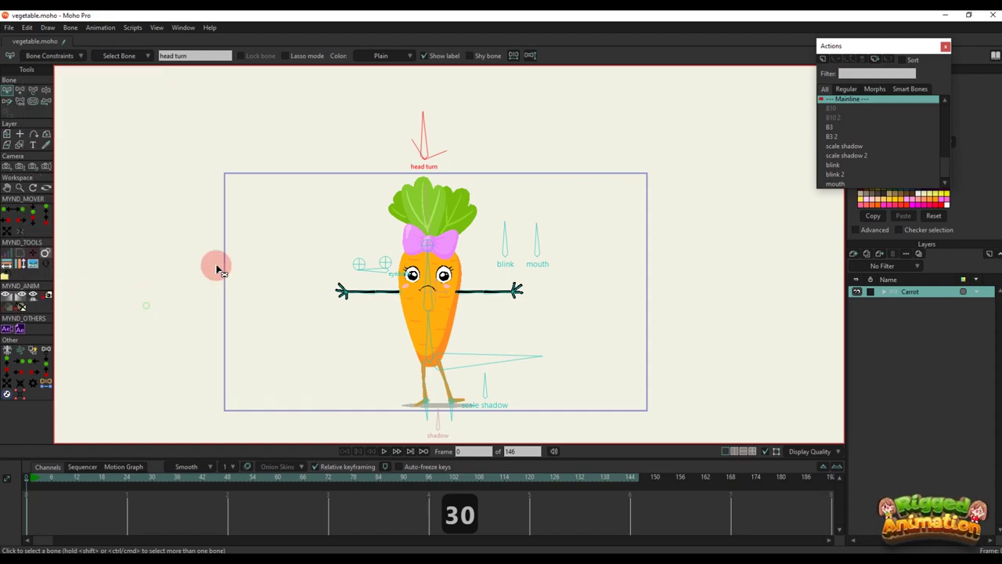
# Create the head turn smart bone action and move its timeline to frame 24
pyautogui.click(822, 60)
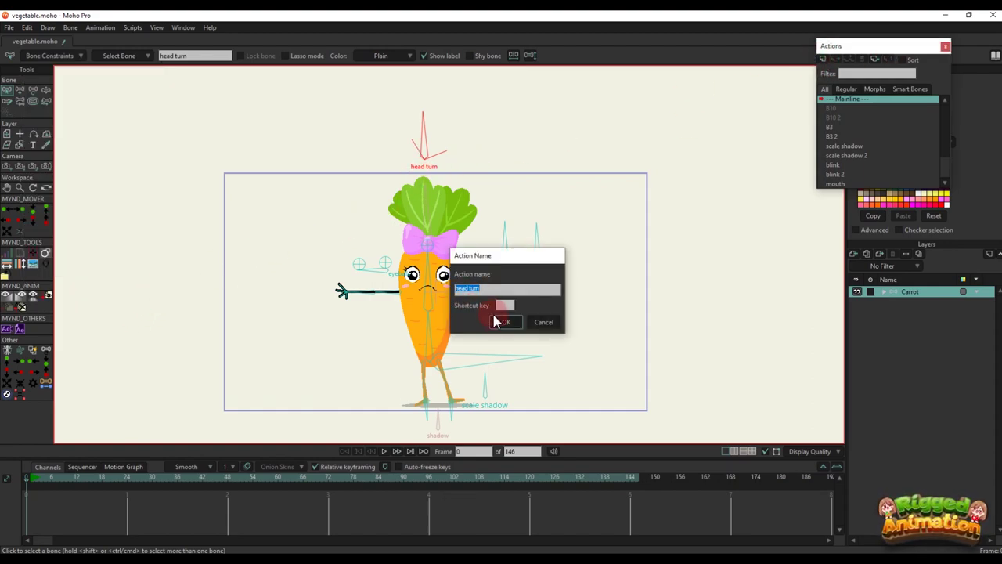
pyautogui.click(506, 321)
pyautogui.click(128, 482)
pyautogui.scroll(4, 453, 276)
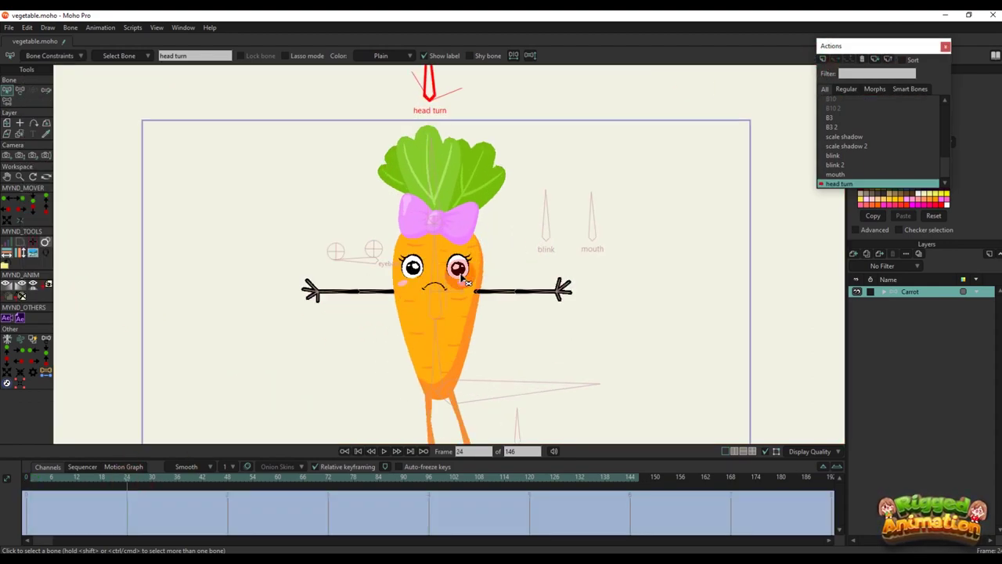
# Collapse the mouth, leg r, hand r, eye and body groups under Carrot, and move leg r directly above body
pyautogui.click(886, 294)
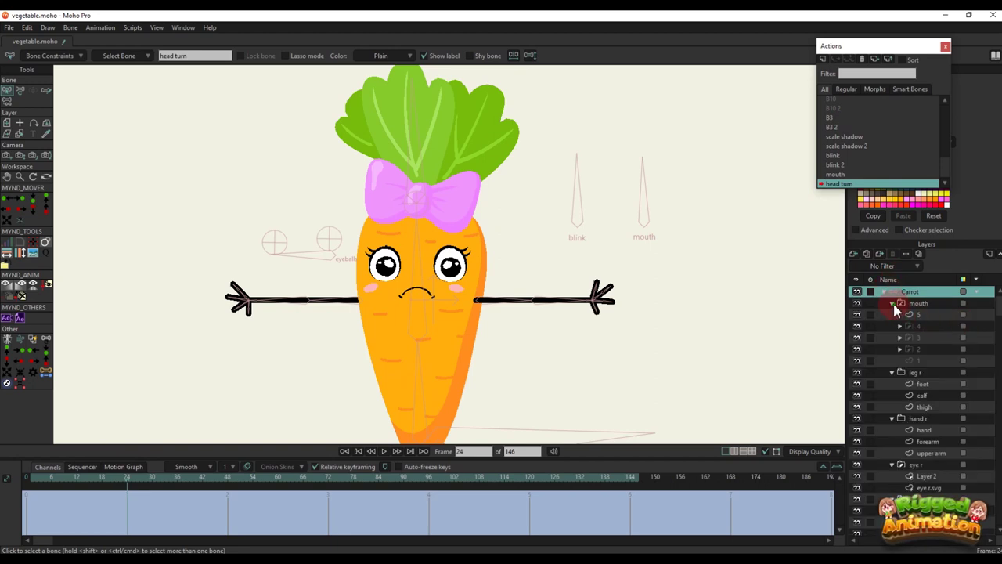
pyautogui.click(893, 305)
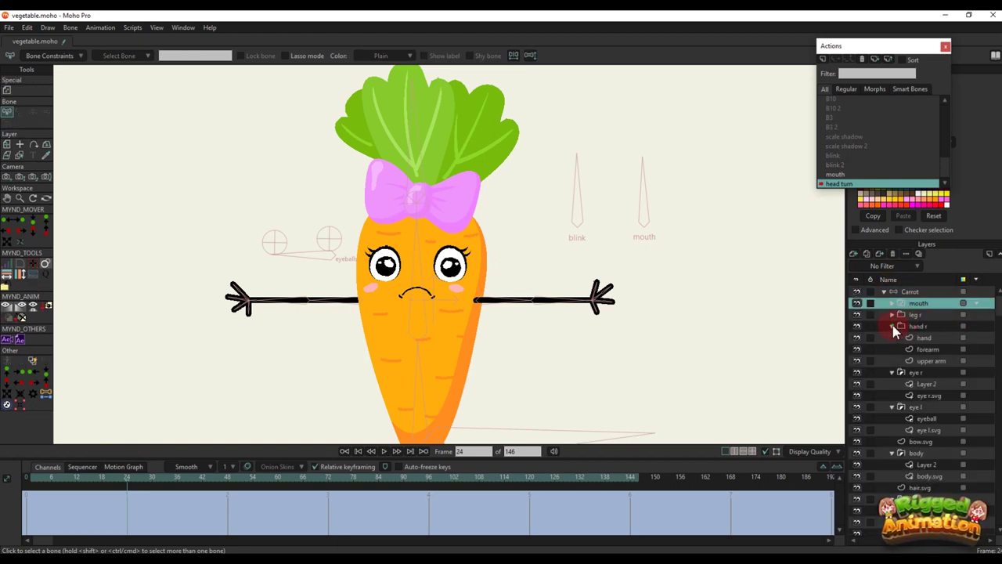
pyautogui.click(892, 327)
pyautogui.click(893, 339)
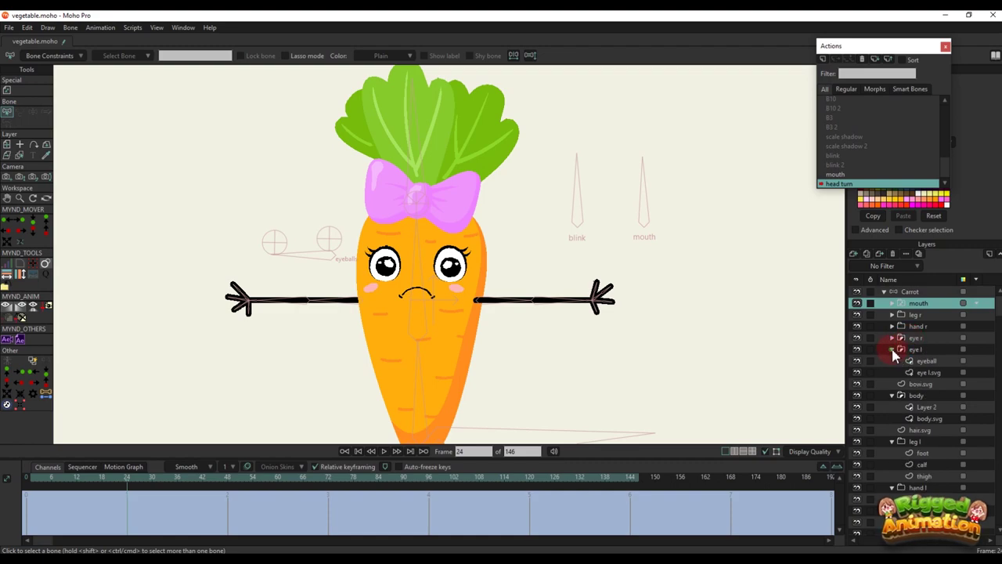
pyautogui.click(892, 350)
pyautogui.click(920, 314)
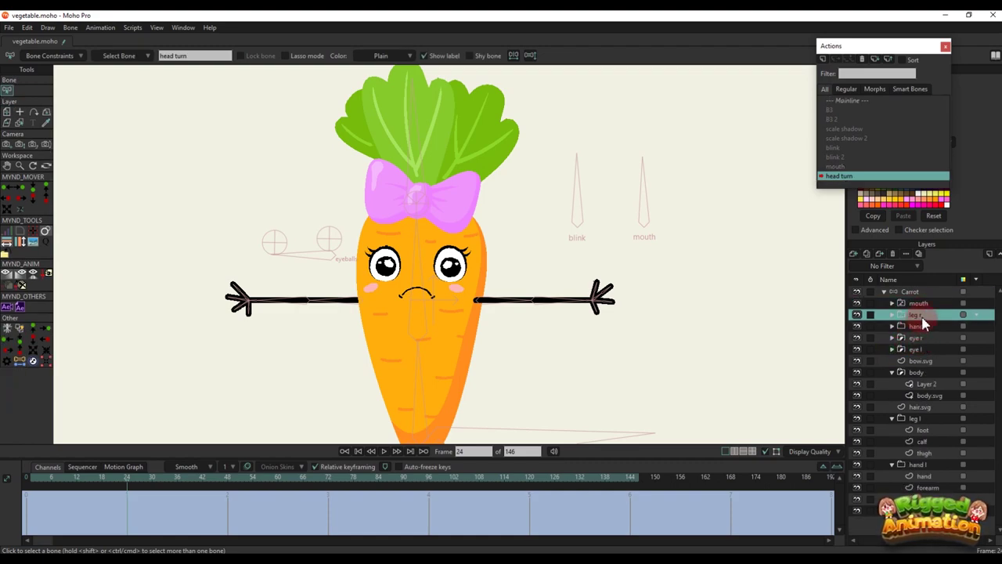
pyautogui.click(892, 374)
pyautogui.moveTo(929, 319); pyautogui.dragTo(931, 372)
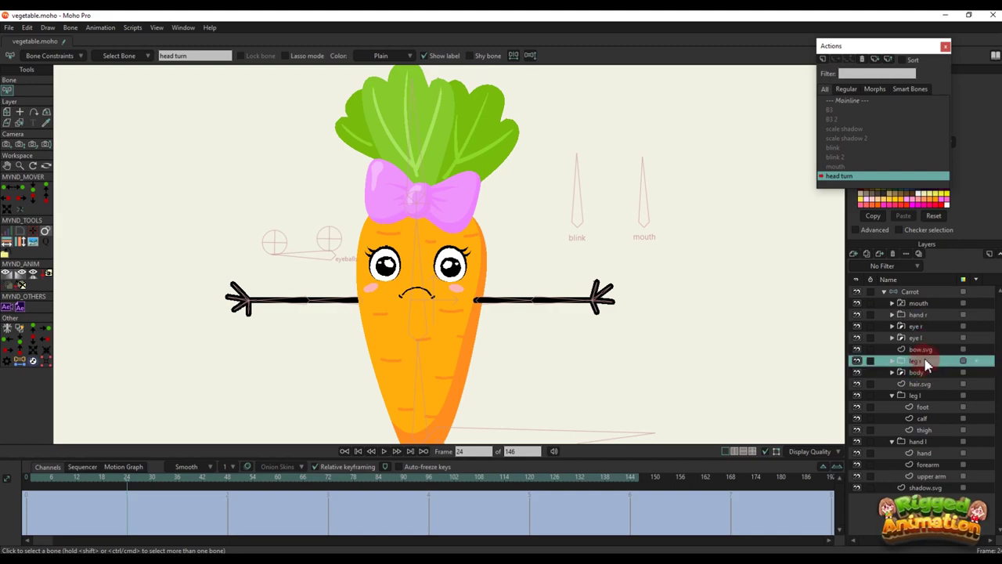
# Reorder the hand r group so it sits above the mouth in the Carrot layer
pyautogui.click(921, 349)
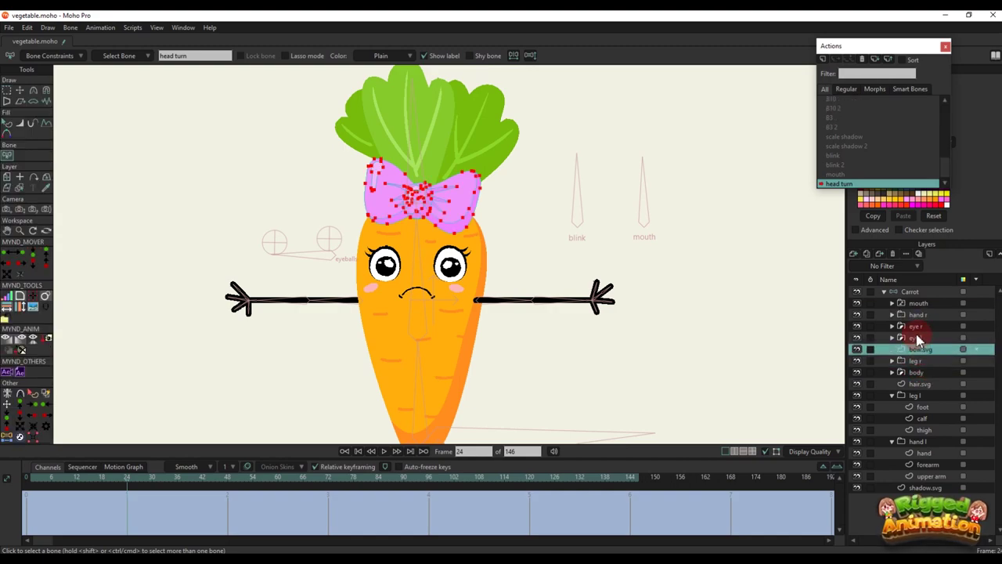
pyautogui.click(917, 337)
pyautogui.click(920, 315)
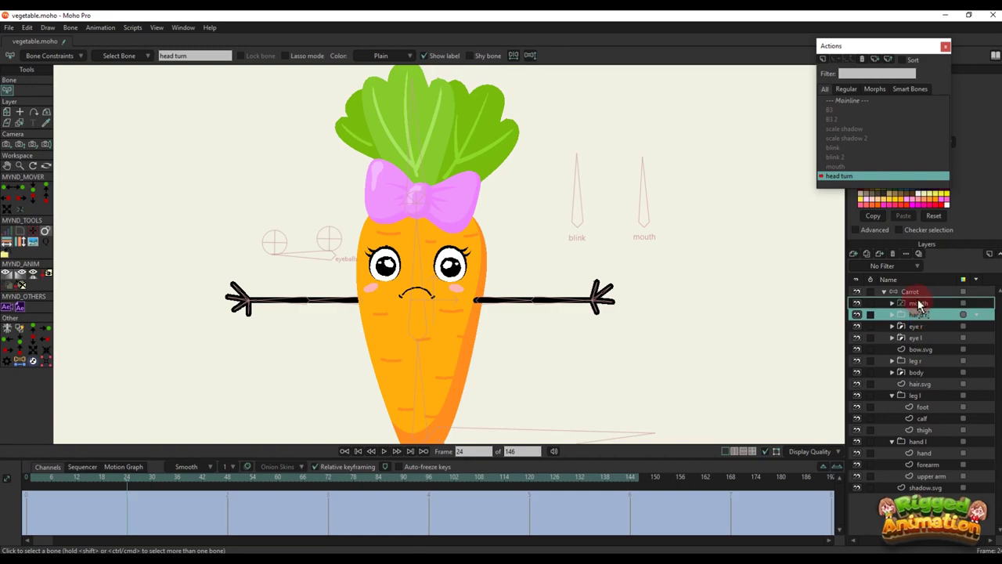
pyautogui.moveTo(926, 315); pyautogui.dragTo(926, 312)
# Shift the mouth, eye r and eye l layers together toward the left edge of the carrot's face
pyautogui.click(918, 315)
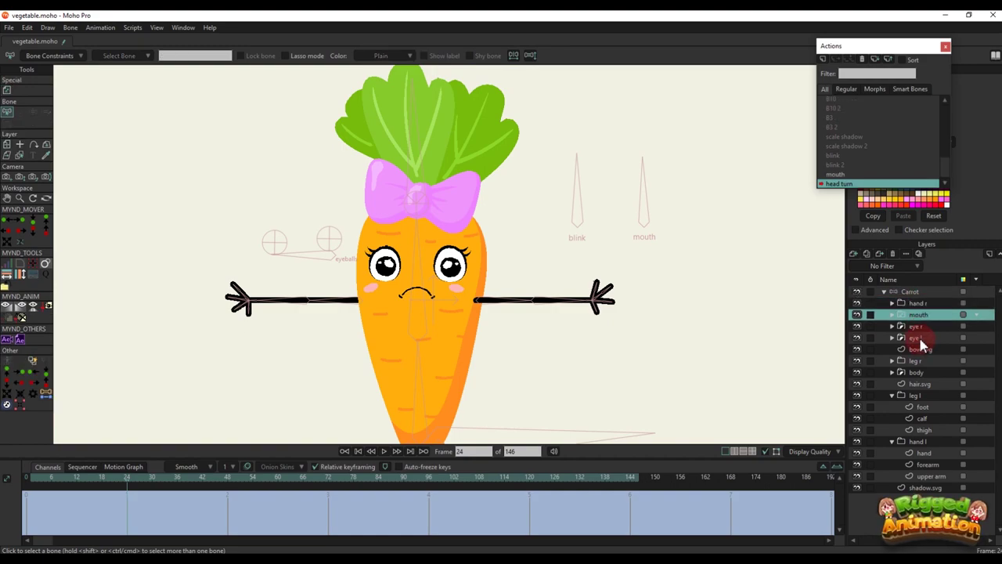
pyautogui.keyDown('shift'); pyautogui.click(920, 340); pyautogui.keyUp('shift')
pyautogui.moveTo(433, 292); pyautogui.dragTo(405, 319)
pyautogui.scroll(2, 464, 309)
pyautogui.press('m')
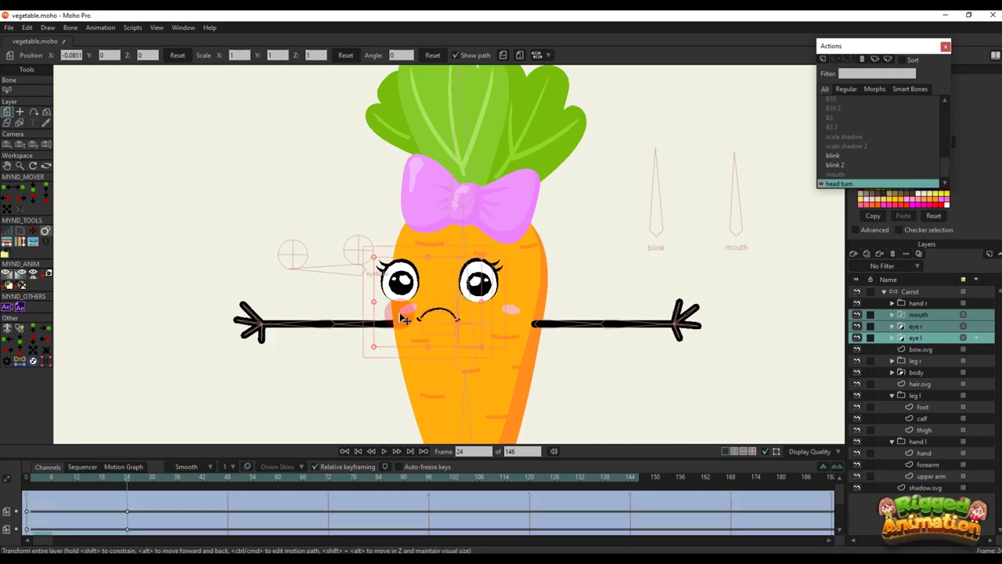
# Set the eye l layer's origin at the eye's centre and narrow the eye to an X scale of about 0.83
pyautogui.click(873, 334)
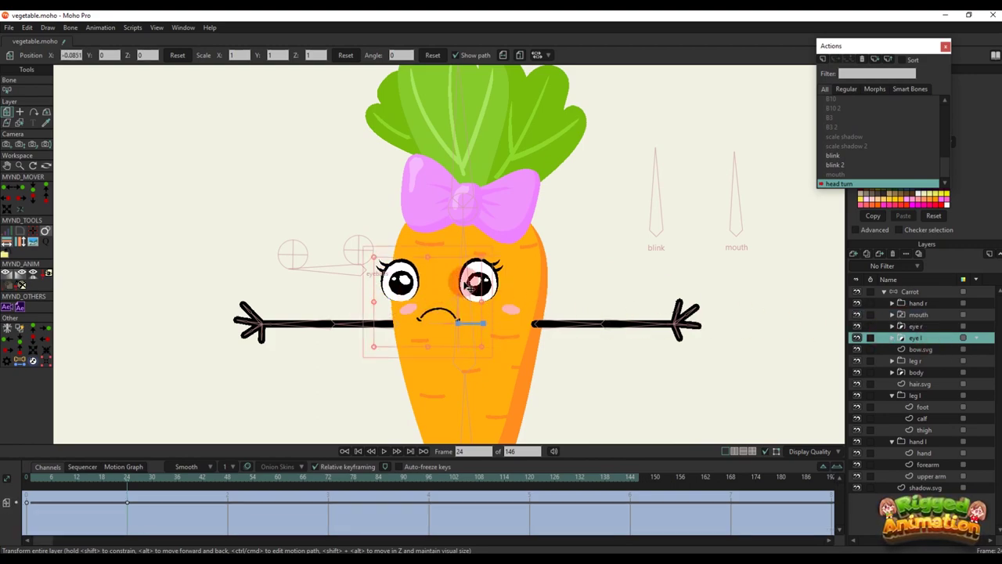
pyautogui.scroll(2, 467, 288)
pyautogui.click(382, 286)
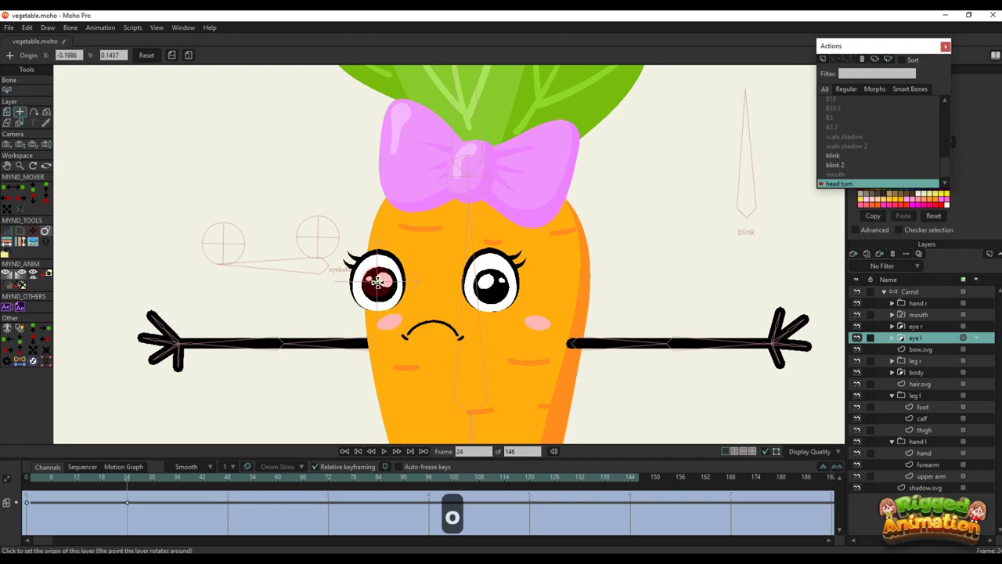
pyautogui.press('m')
pyautogui.moveTo(341, 283); pyautogui.dragTo(394, 292)
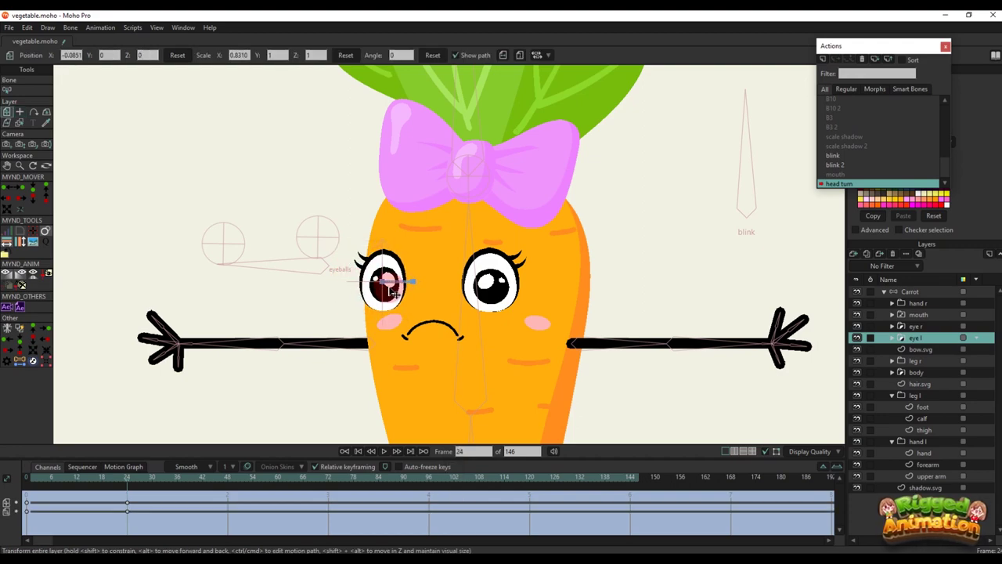
# Try to shift the cheek below the narrowed eye outward by moving its points in body.svg
pyautogui.scroll(3, 406, 338)
pyautogui.keyDown('alt'); pyautogui.rightClick(387, 322); pyautogui.keyUp('alt')
pyautogui.scroll(2, 384, 322)
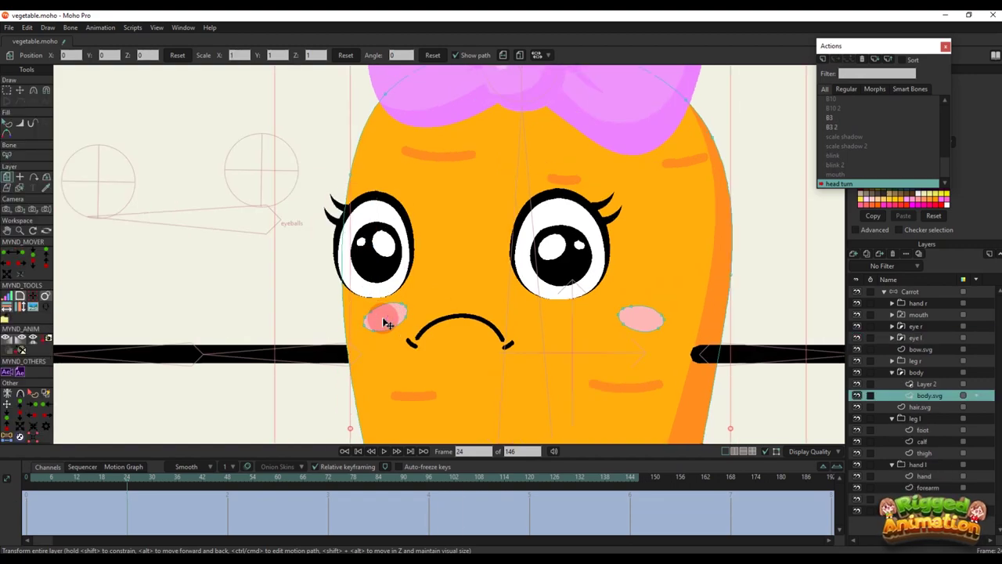
pyautogui.press('y')
pyautogui.press('t')
pyautogui.moveTo(394, 321); pyautogui.dragTo(376, 318)
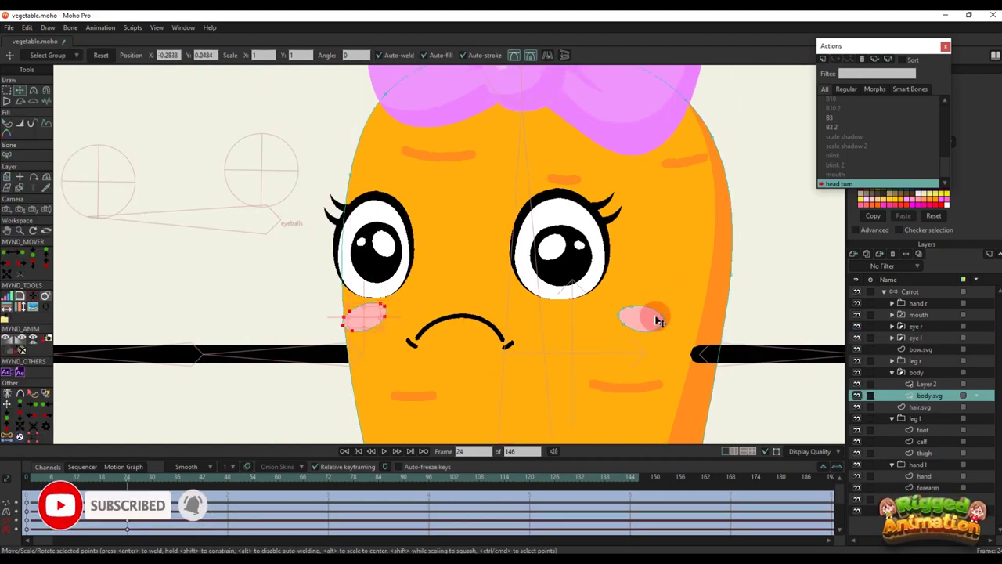
# Return to Mainline at frame 0, select both cheeks in body.svg and cut them
pyautogui.moveTo(22, 477)
pyautogui.mouseDown()
pyautogui.moveTo(103, 479)
pyautogui.moveTo(6, 476)
pyautogui.mouseUp()
pyautogui.scroll(1, 835, 117)
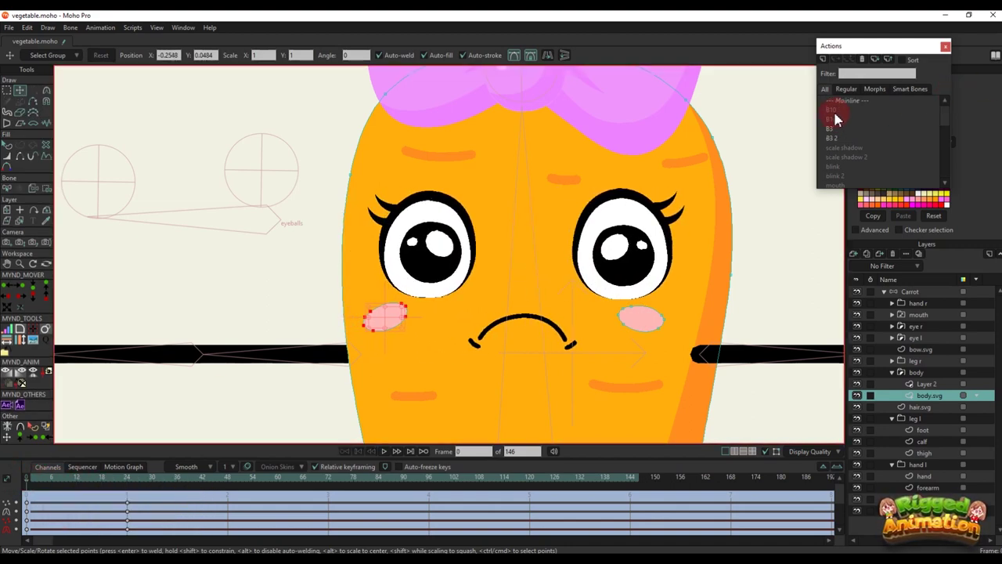
pyautogui.click(851, 101)
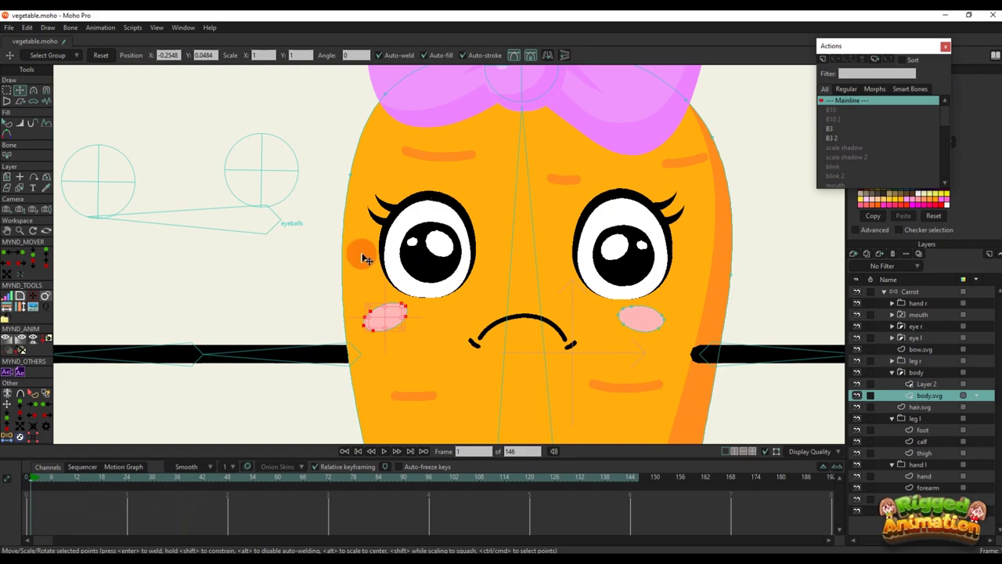
pyautogui.scroll(-3, 364, 259)
pyautogui.scroll(2, 403, 274)
pyautogui.scroll(1, 517, 274)
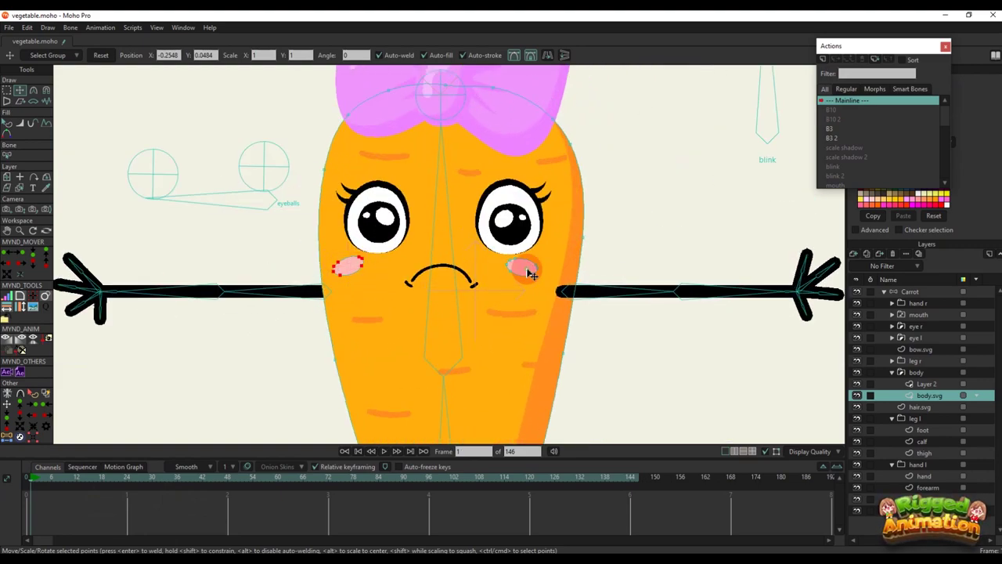
pyautogui.keyDown('shift'); pyautogui.click(530, 272); pyautogui.keyUp('shift')
pyautogui.click(25, 477)
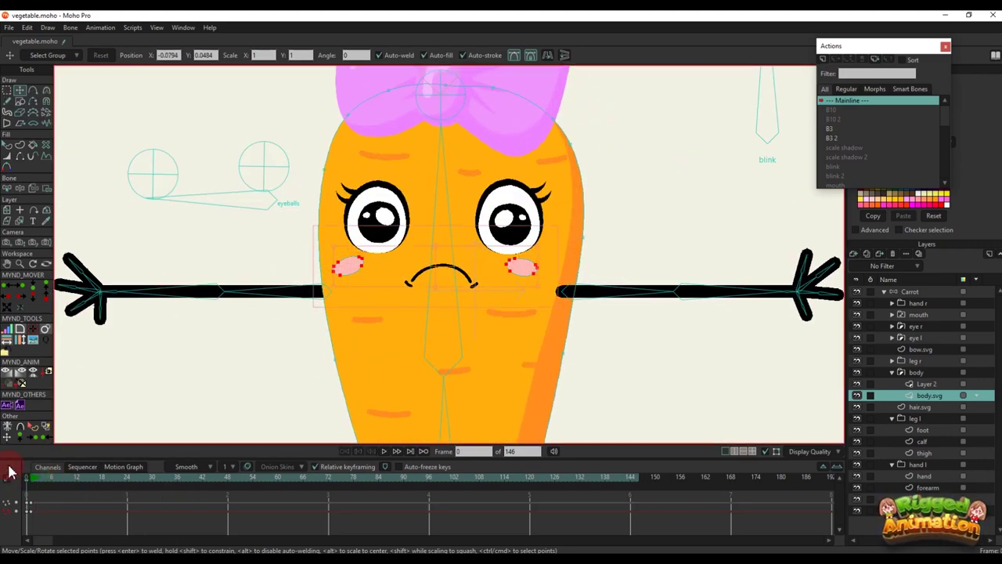
pyautogui.hotkey('ctrl', 'x')
pyautogui.scroll(-2, 469, 252)
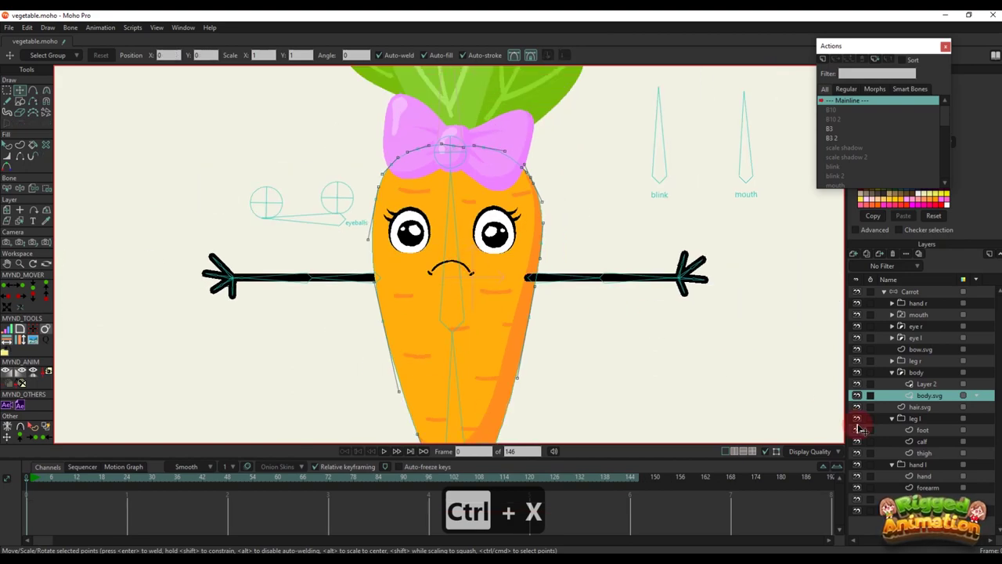
# Add a new vector layer above body.svg and paste both cheeks into it
pyautogui.click(854, 254)
pyautogui.click(906, 319)
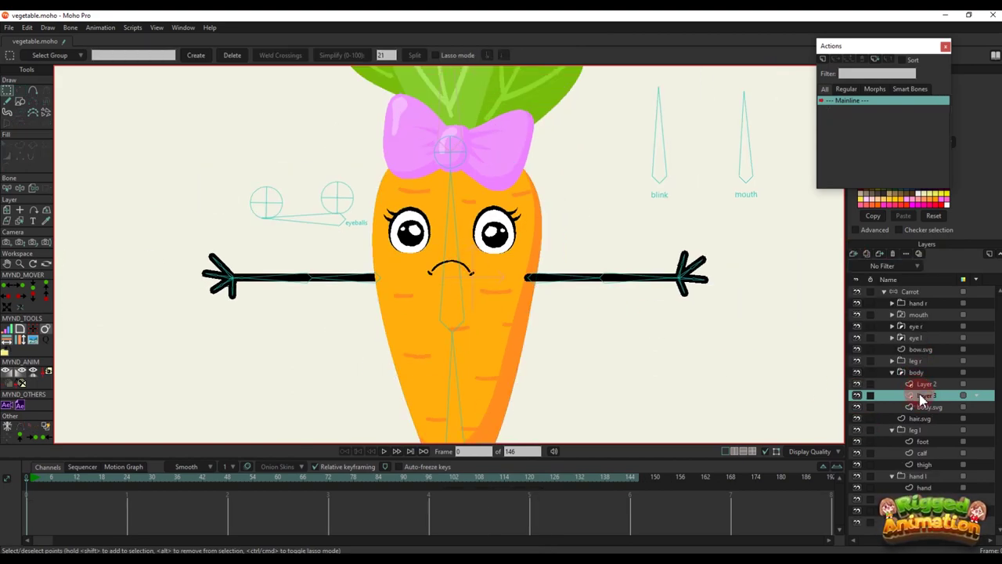
pyautogui.hotkey('ctrl', 'v')
pyautogui.scroll(2, 571, 368)
pyautogui.press('q')
pyautogui.scroll(-4, 468, 304)
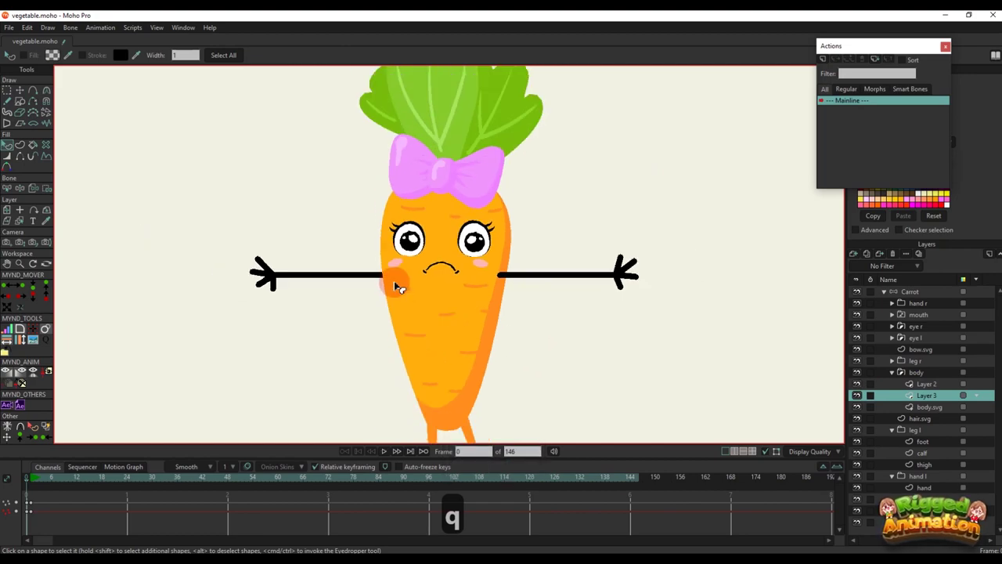
# Bind the points of both pasted cheeks to the carrot's upper body bone
pyautogui.press('b')
pyautogui.moveTo(446, 264); pyautogui.dragTo(451, 279)
pyautogui.press('i')
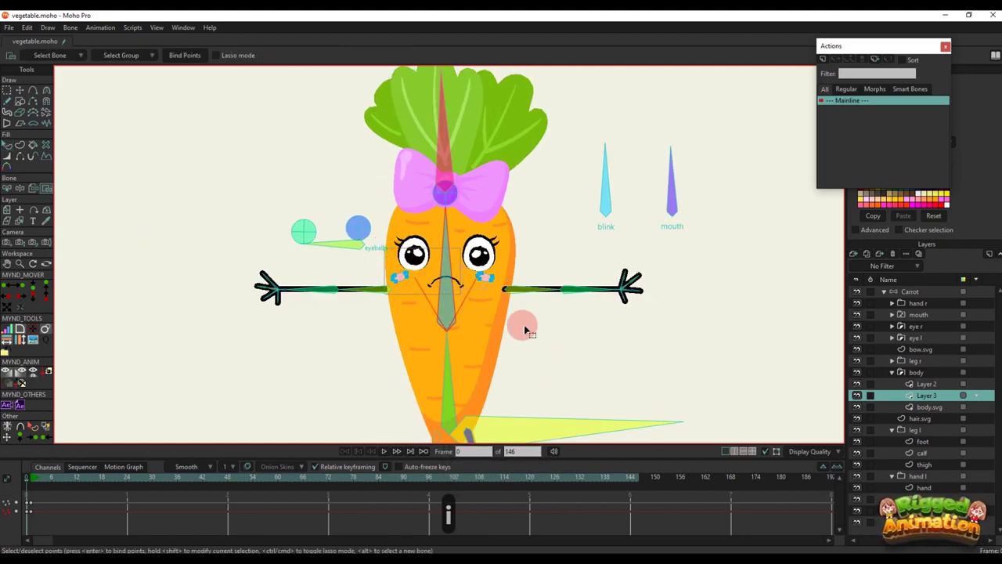
pyautogui.click(183, 56)
pyautogui.scroll(2, 668, 320)
# Select the head turn bone in the Carrot layer and reopen the head turn action at frame 24
pyautogui.click(924, 291)
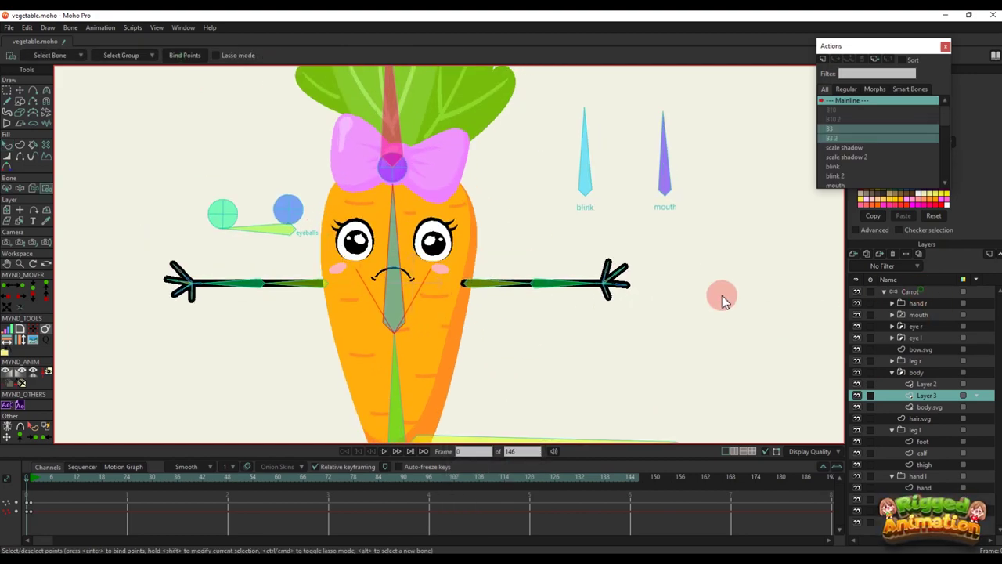
pyautogui.moveTo(330, 237); pyautogui.dragTo(348, 255)
pyautogui.press('t')
pyautogui.scroll(-3, 483, 170)
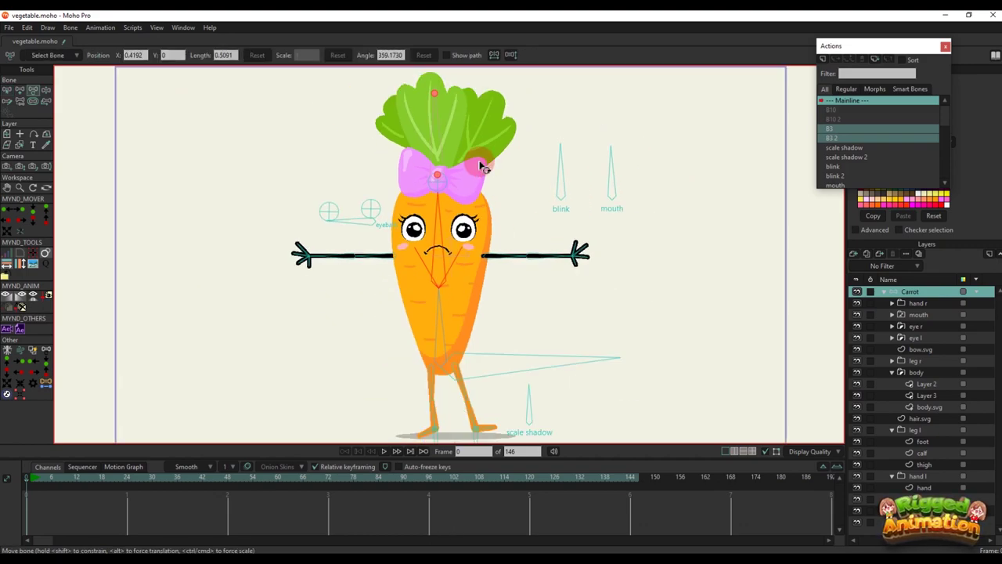
pyautogui.moveTo(477, 166); pyautogui.dragTo(486, 252)
pyautogui.click(458, 106)
pyautogui.scroll(-1, 851, 154)
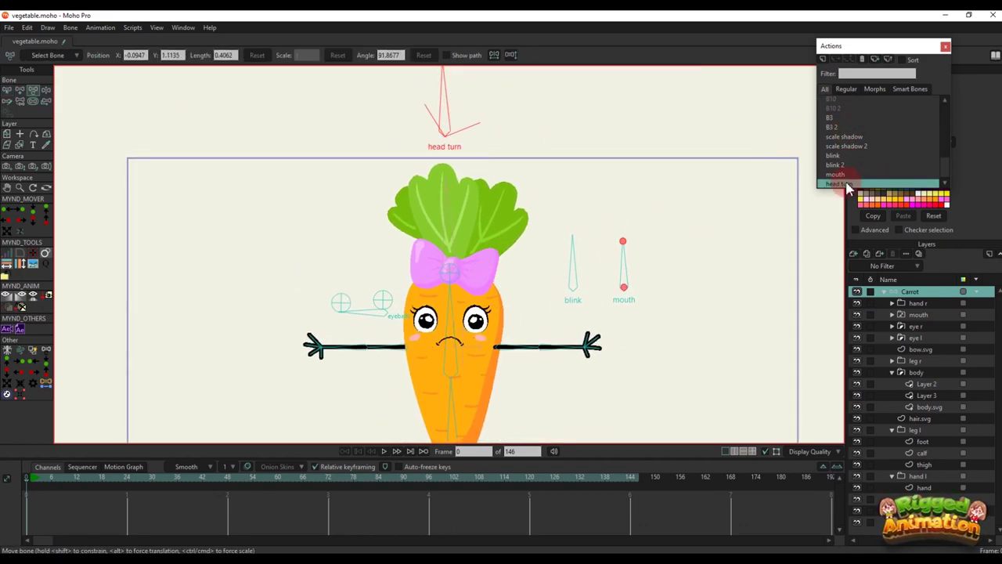
pyautogui.doubleClick(847, 184)
pyautogui.moveTo(55, 479); pyautogui.dragTo(129, 500)
# Select the cheek layer (Layer 3) and delete its point keyframes at frame 24 of the head turn action
pyautogui.scroll(5, 412, 339)
pyautogui.keyDown('alt'); pyautogui.rightClick(406, 334); pyautogui.keyUp('alt')
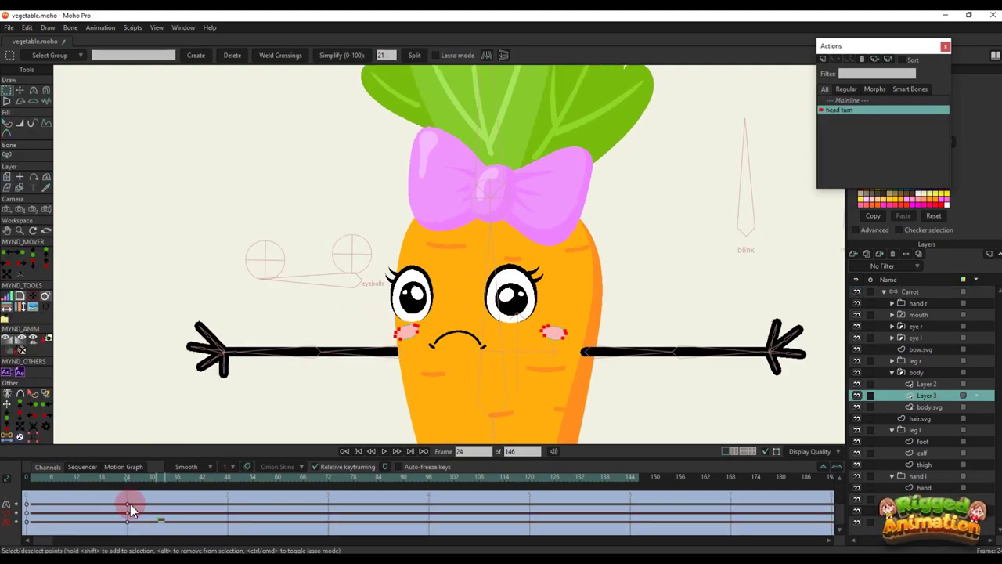
pyautogui.press('BackSpace')
pyautogui.click(407, 380)
# Move the whole cheek layer left at frame 24, to an X position of about -0.083, and scrub to check it
pyautogui.press('m')
pyautogui.scroll(2, 503, 347)
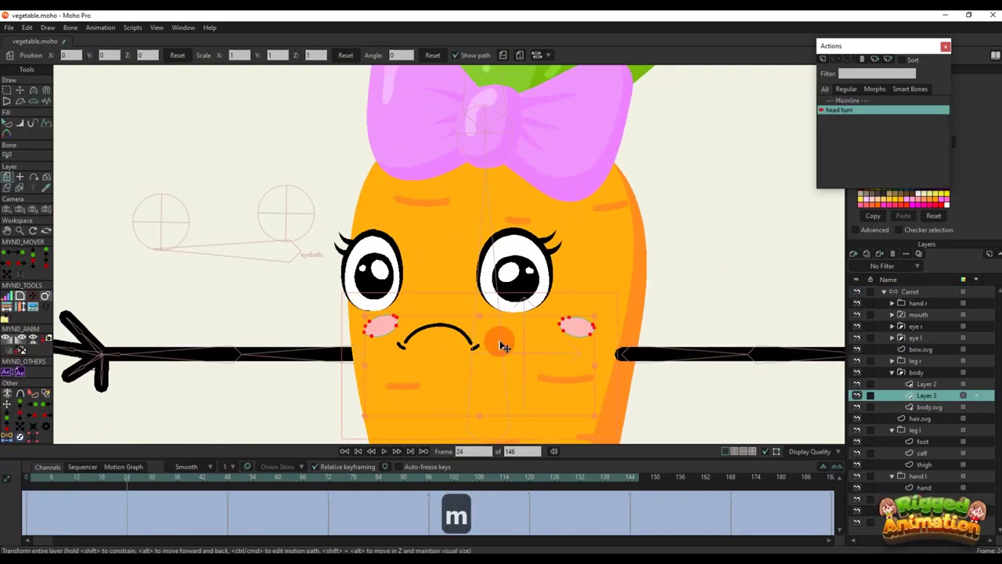
pyautogui.moveTo(517, 338); pyautogui.dragTo(481, 343)
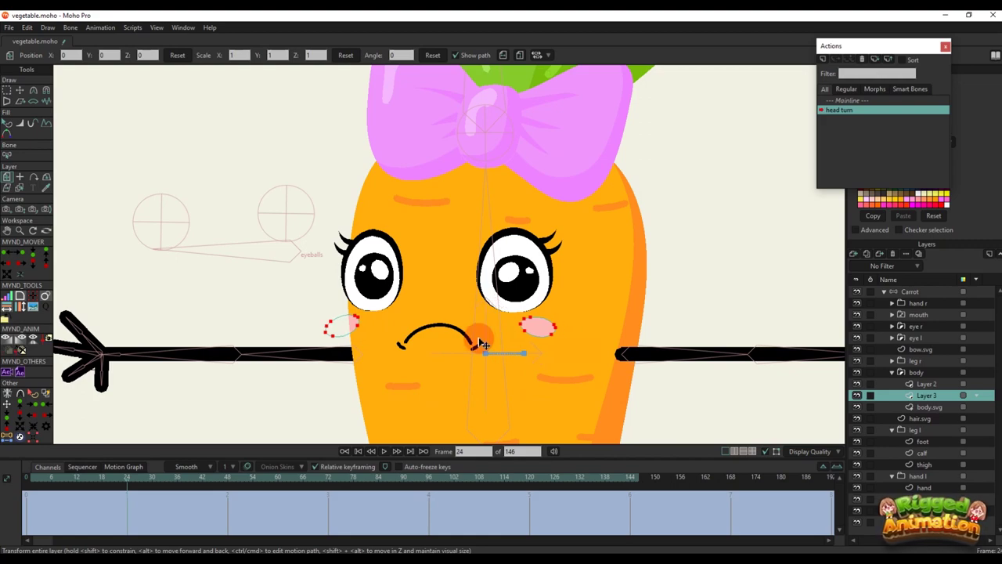
pyautogui.moveTo(94, 476); pyautogui.dragTo(133, 499)
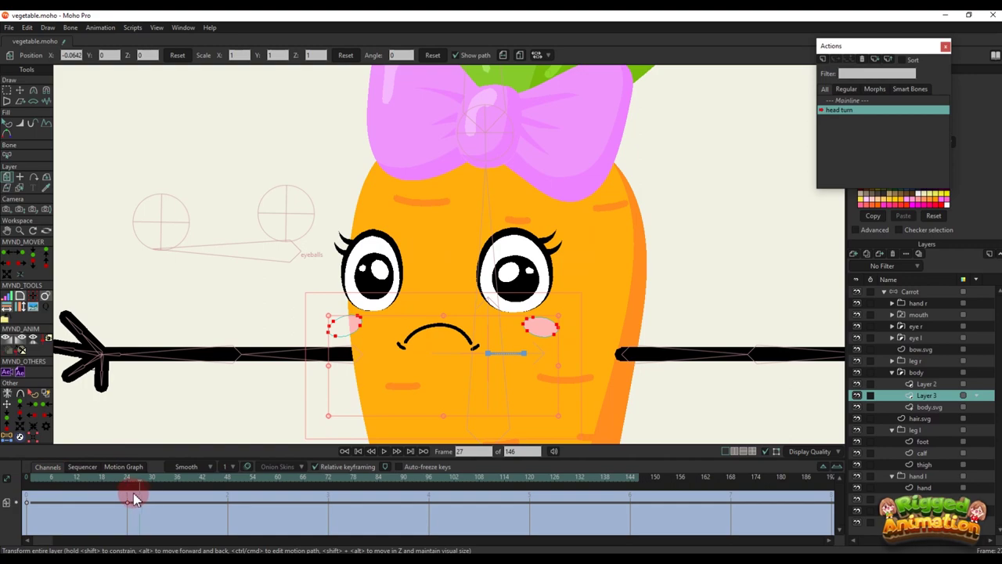
pyautogui.moveTo(444, 344); pyautogui.dragTo(433, 346)
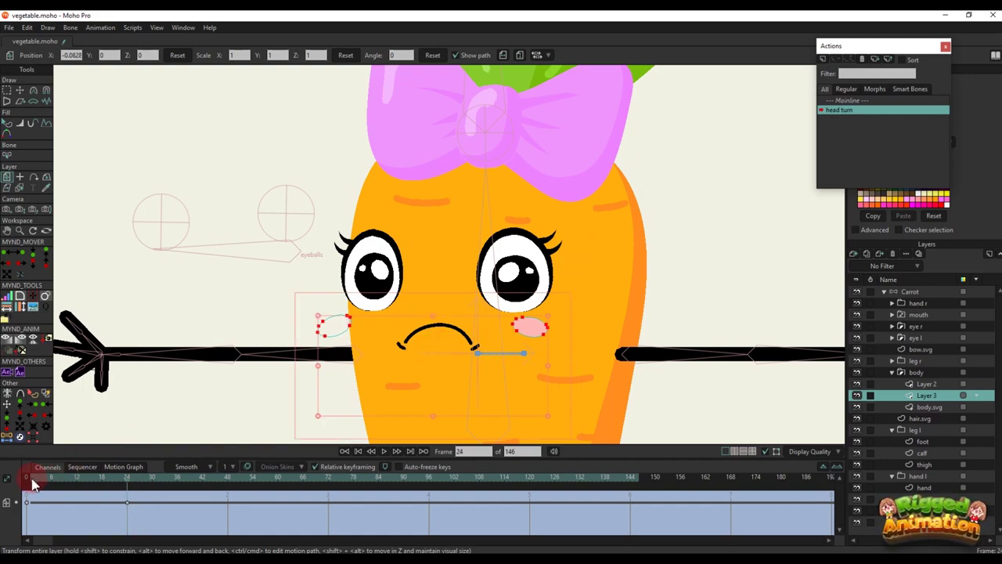
pyautogui.moveTo(32, 477); pyautogui.dragTo(137, 502)
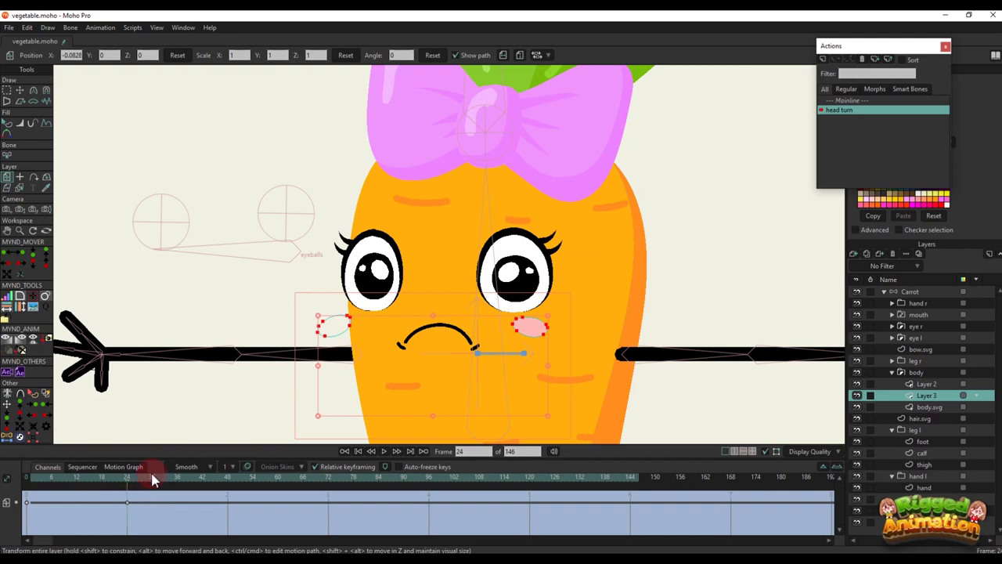
pyautogui.press('q')
pyautogui.moveTo(41, 490); pyautogui.dragTo(130, 490)
# Select the bow's pin bone in the Carrot layer and move it left to a Y position of about 0.08 at frame 24
pyautogui.scroll(-2, 448, 287)
pyautogui.press('y')
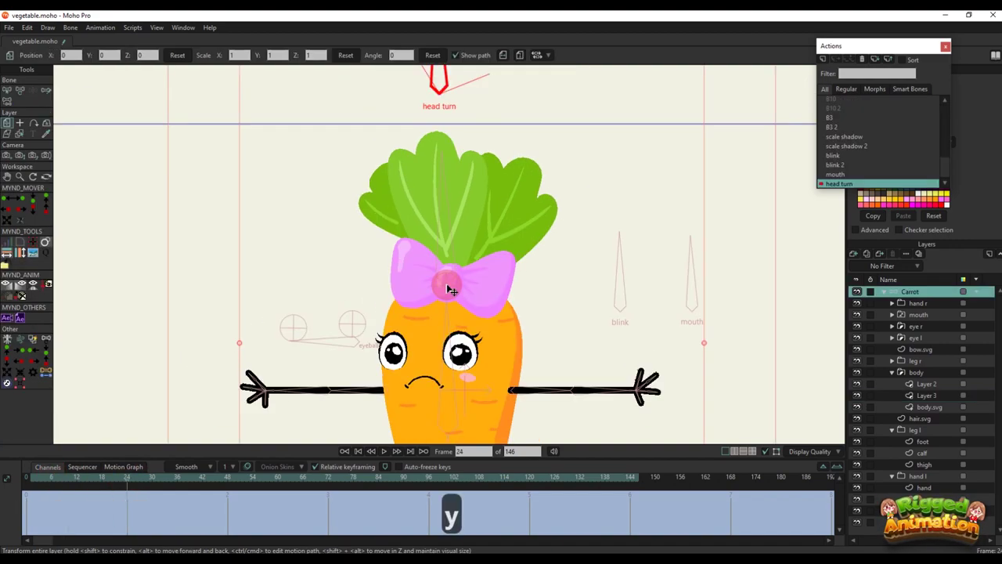
pyautogui.press('t')
pyautogui.click(449, 289)
pyautogui.scroll(3, 447, 289)
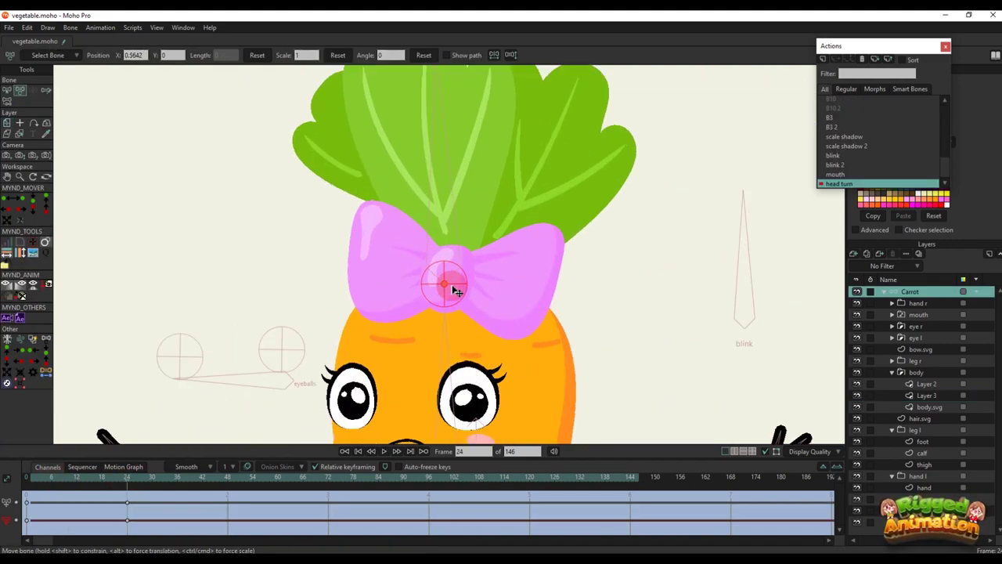
pyautogui.moveTo(457, 287); pyautogui.dragTo(432, 285)
pyautogui.scroll(-3, 430, 283)
pyautogui.moveTo(43, 481); pyautogui.dragTo(128, 495)
pyautogui.scroll(2, 483, 292)
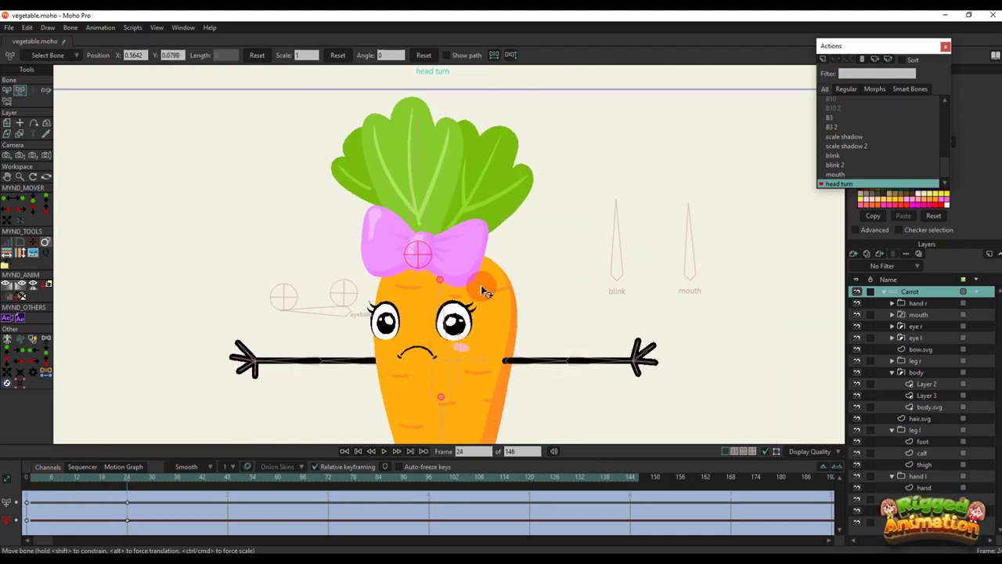
# Try to shift points on the upper outline of body.svg to the right at frame 24
pyautogui.keyDown('alt'); pyautogui.rightClick(494, 276); pyautogui.keyUp('alt')
pyautogui.scroll(3, 494, 275)
pyautogui.press('t')
pyautogui.moveTo(451, 238); pyautogui.dragTo(473, 234)
pyautogui.hotkey('ctrl', 'z')
# Examine the body outline behind the bow and scrub the head turn up to frame 24
pyautogui.press('q')
pyautogui.scroll(-4, 469, 257)
pyautogui.scroll(6, 439, 249)
pyautogui.press('t')
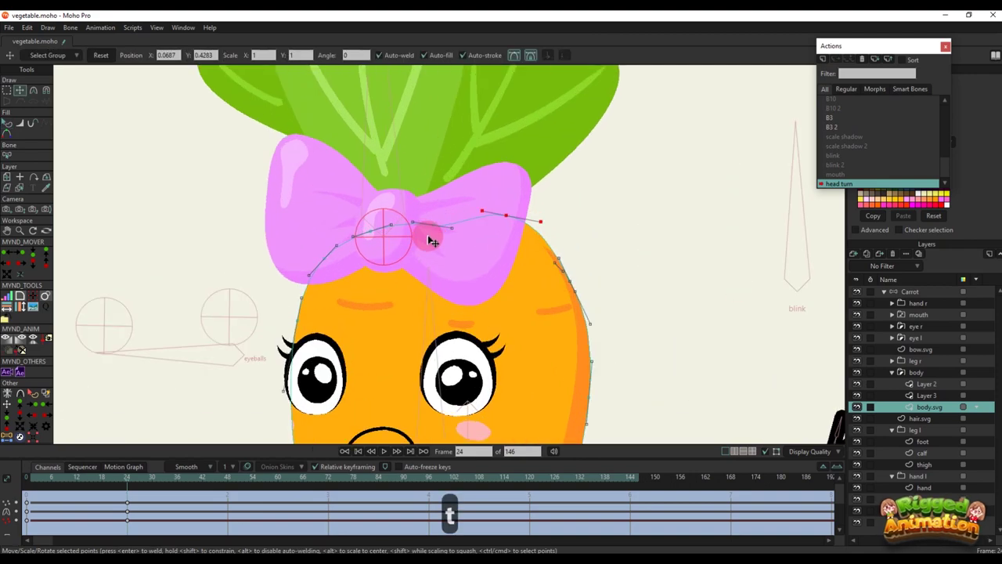
pyautogui.scroll(2, 433, 241)
pyautogui.press('p')
pyautogui.scroll(-6, 436, 221)
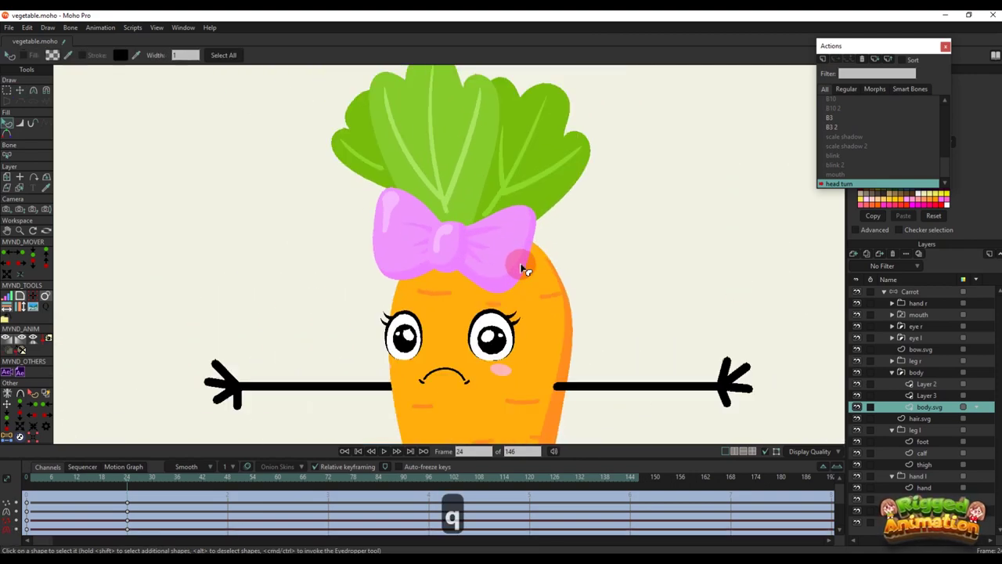
pyautogui.moveTo(43, 483); pyautogui.dragTo(113, 492)
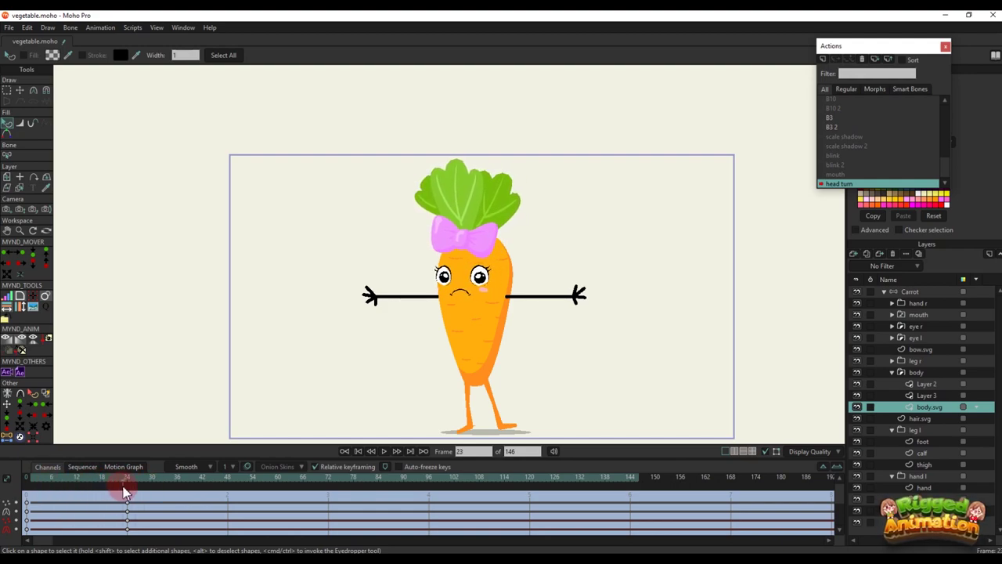
# Select the upper five wrinkle lines in Layer 2 and shift them left to an X position of about -0.088 at frame 24
pyautogui.scroll(3, 481, 237)
pyautogui.scroll(2, 482, 240)
pyautogui.press('g')
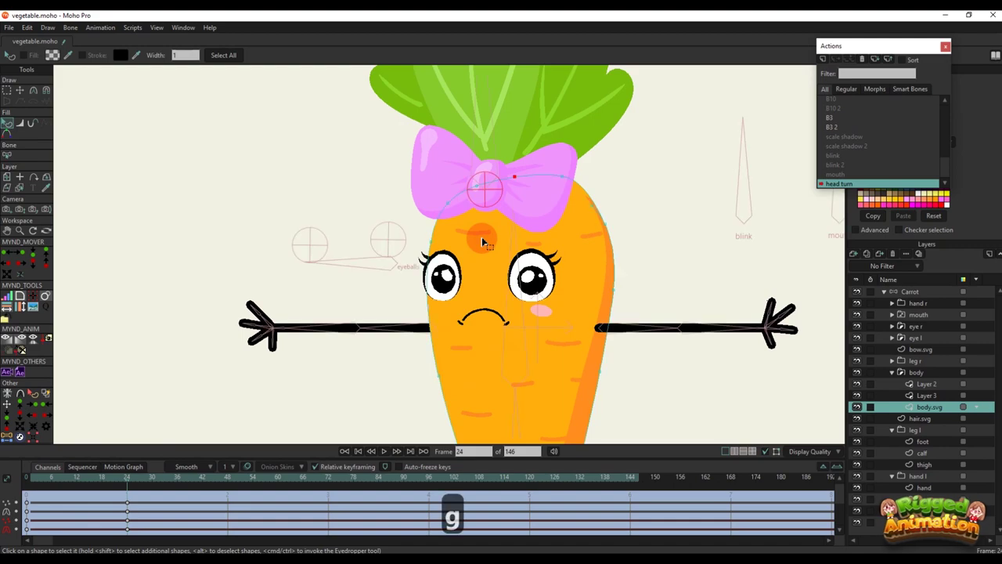
pyautogui.keyDown('alt'); pyautogui.rightClick(479, 234); pyautogui.keyUp('alt')
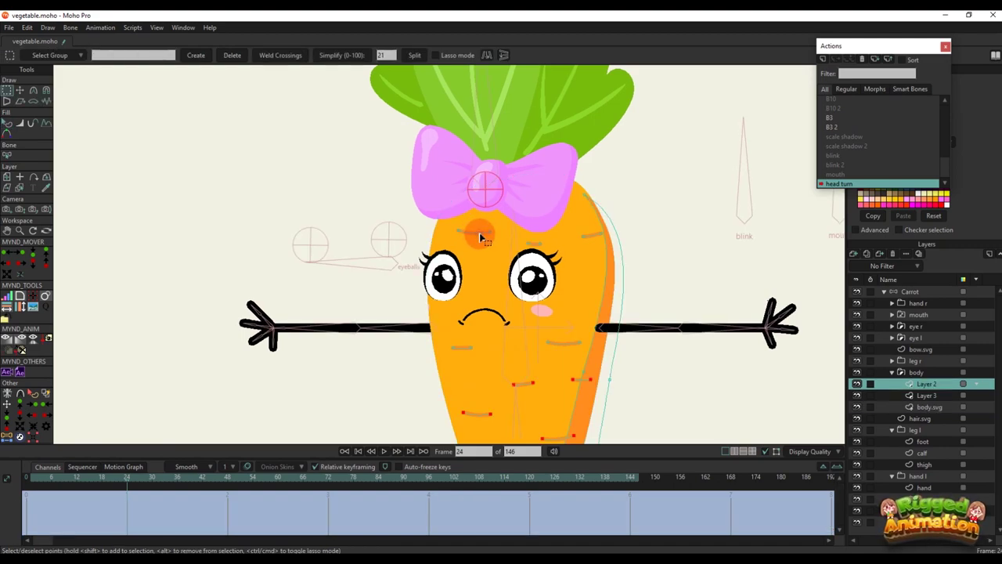
pyautogui.press('g')
pyautogui.moveTo(437, 204)
pyautogui.mouseDown()
pyautogui.moveTo(559, 260)
pyautogui.moveTo(583, 288)
pyautogui.mouseUp()
pyautogui.moveTo(437, 329); pyautogui.dragTo(587, 365)
pyautogui.press('t')
pyautogui.press('g')
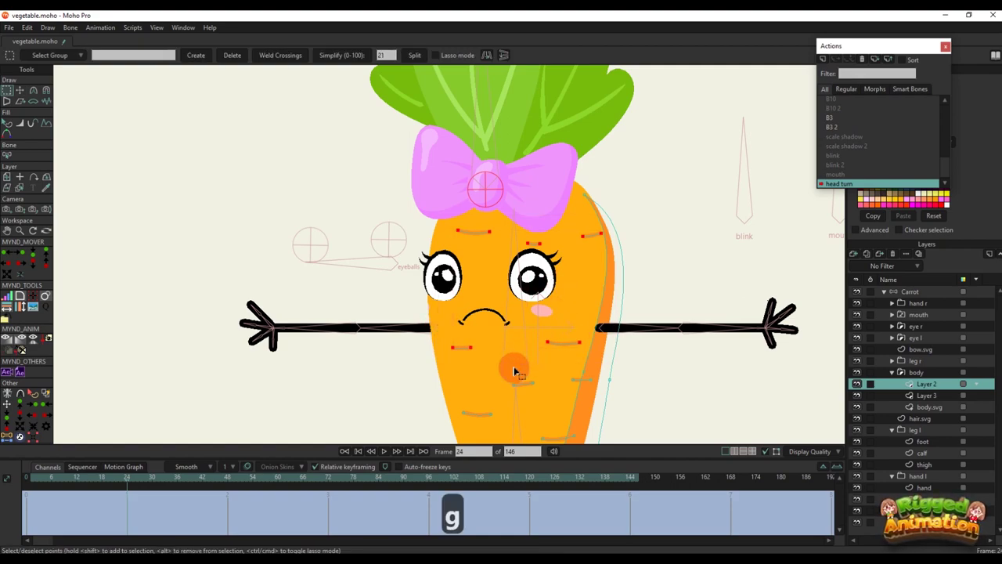
pyautogui.press('t')
pyautogui.moveTo(541, 285); pyautogui.dragTo(521, 287)
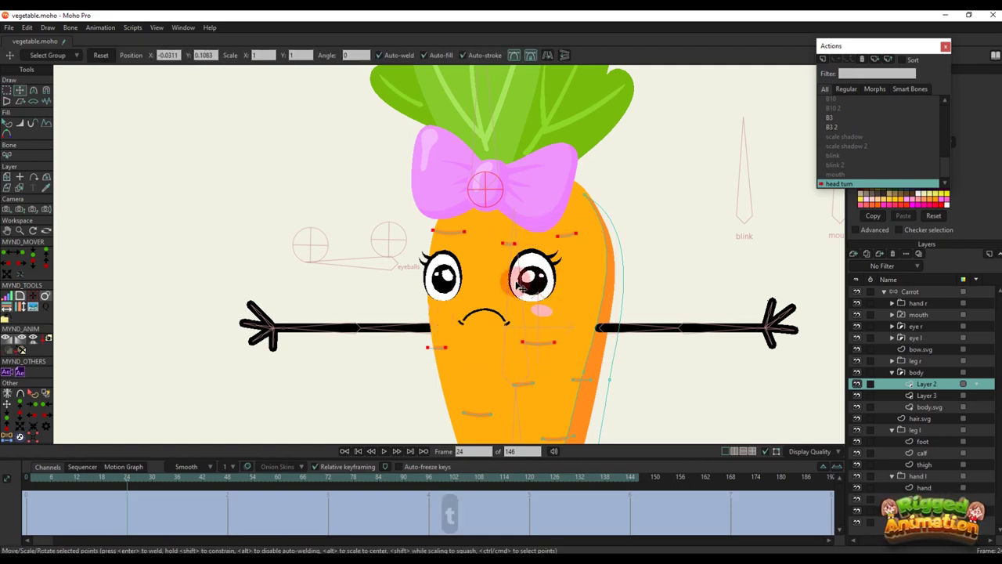
pyautogui.moveTo(42, 480); pyautogui.dragTo(140, 484)
pyautogui.moveTo(452, 302); pyautogui.dragTo(446, 303)
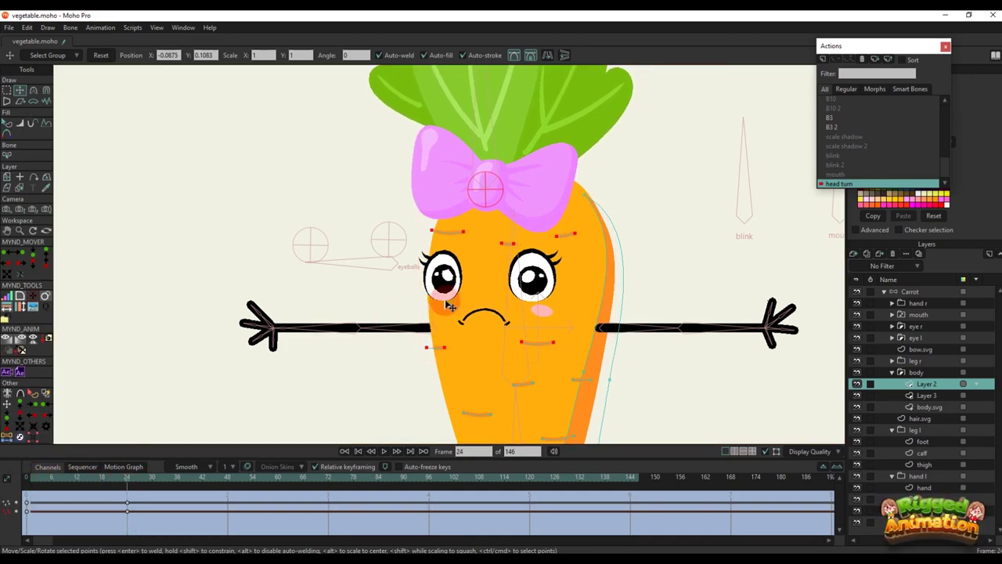
pyautogui.moveTo(41, 483); pyautogui.dragTo(127, 484)
# Return to Mainline and test the head turn bone in the Carrot layer at frame 5
pyautogui.press('q')
pyautogui.scroll(-3, 518, 244)
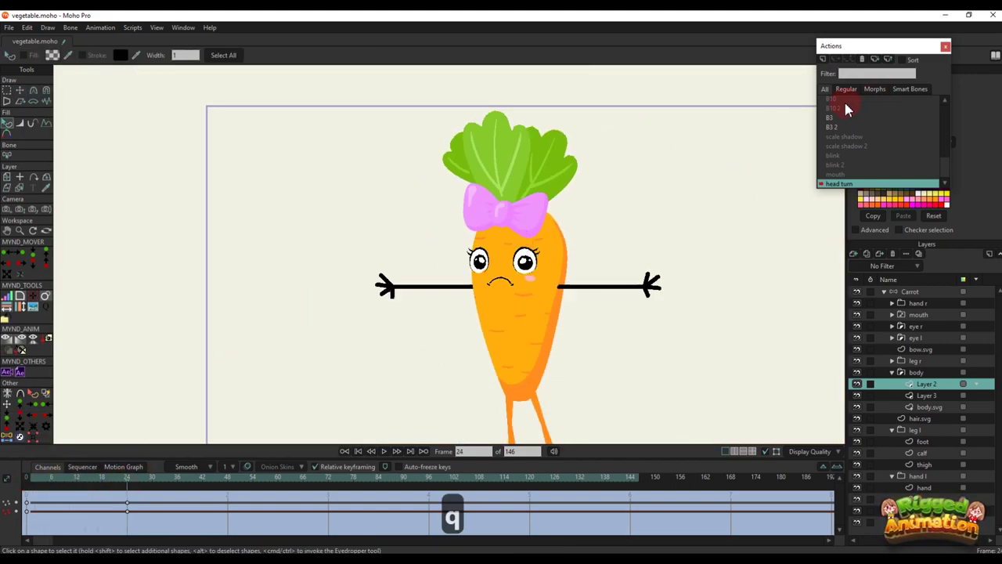
pyautogui.scroll(1, 860, 105)
pyautogui.click(859, 102)
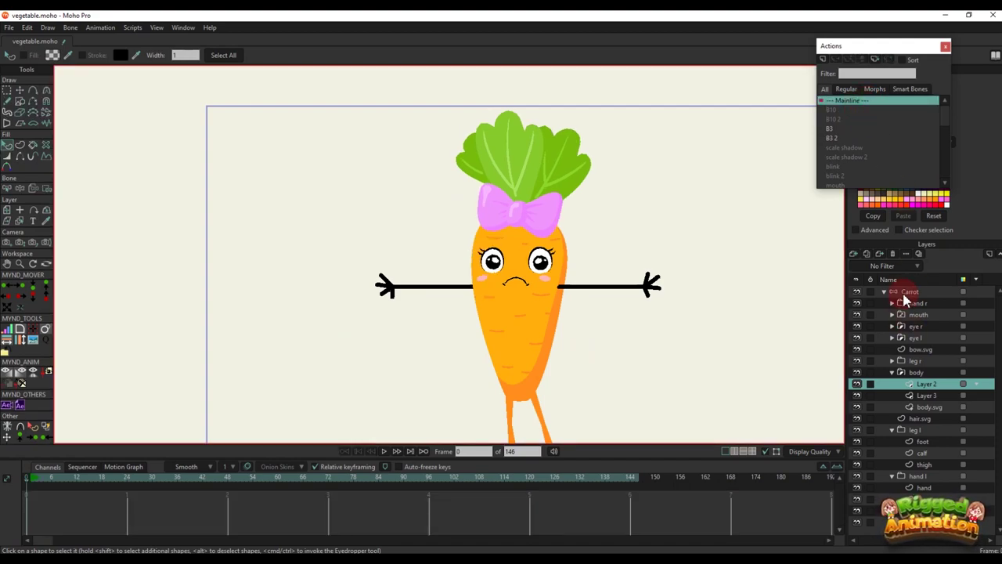
pyautogui.click(907, 292)
pyautogui.click(44, 479)
pyautogui.click(20, 90)
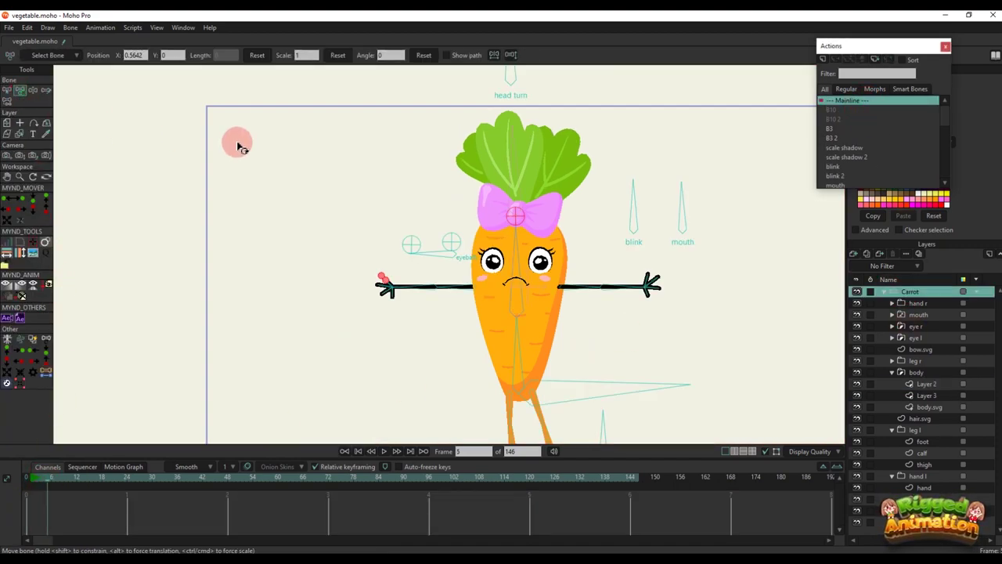
pyautogui.scroll(-2, 390, 140)
pyautogui.moveTo(472, 77)
pyautogui.mouseDown()
pyautogui.moveTo(474, 108)
pyautogui.moveTo(470, 96)
pyautogui.moveTo(487, 91)
pyautogui.mouseUp()
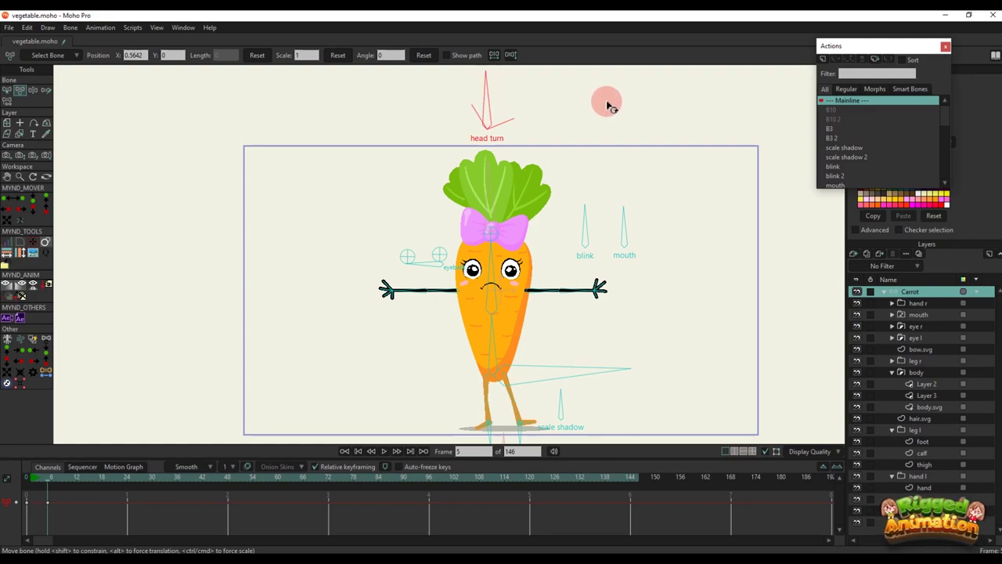
# Reopen the head turn action at frame 24 and rotate the head turn bone left to an angle of about 121.87°
pyautogui.scroll(-1, 838, 182)
pyautogui.doubleClick(839, 183)
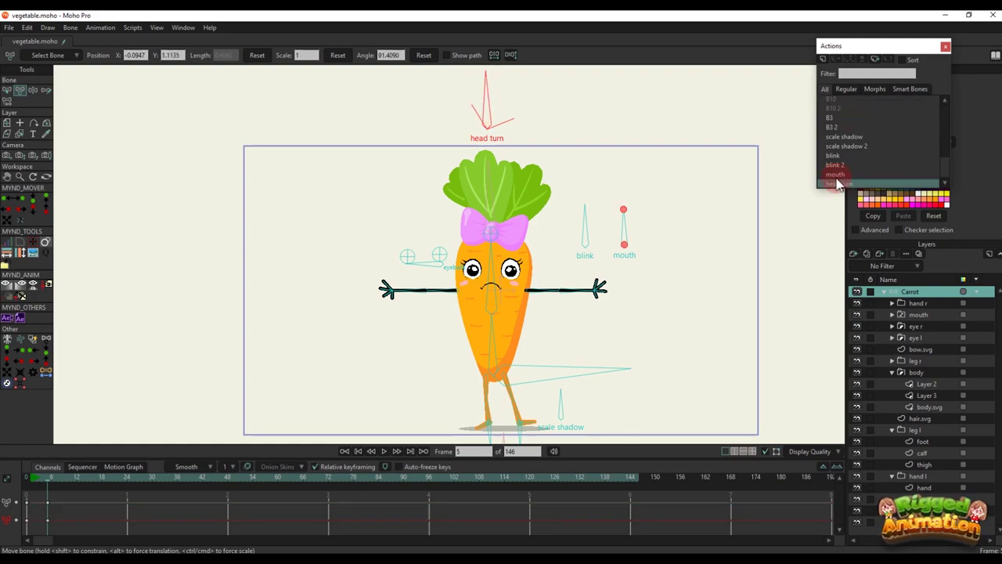
pyautogui.click(131, 485)
pyautogui.click(441, 130)
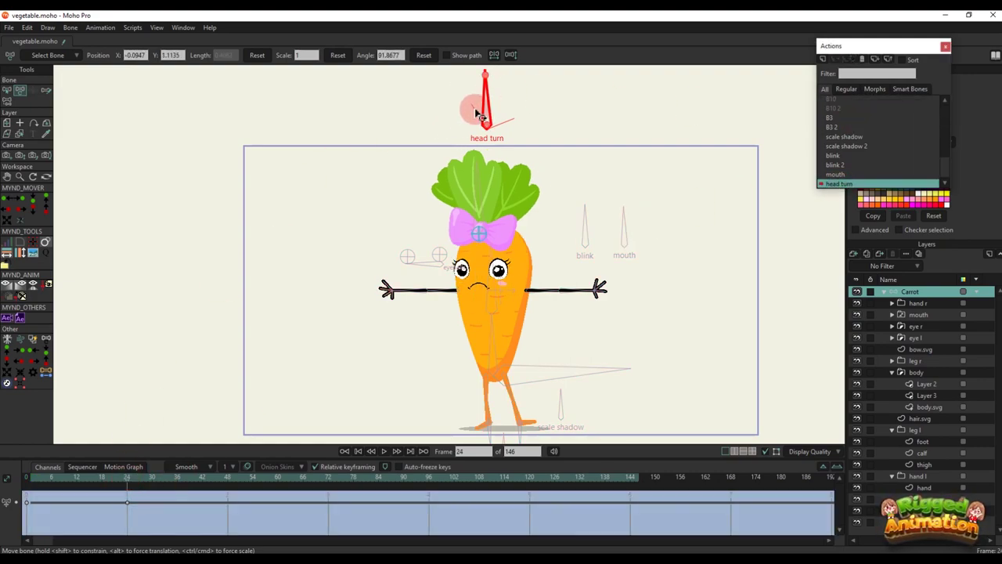
pyautogui.moveTo(487, 94); pyautogui.dragTo(442, 133)
pyautogui.click(843, 90)
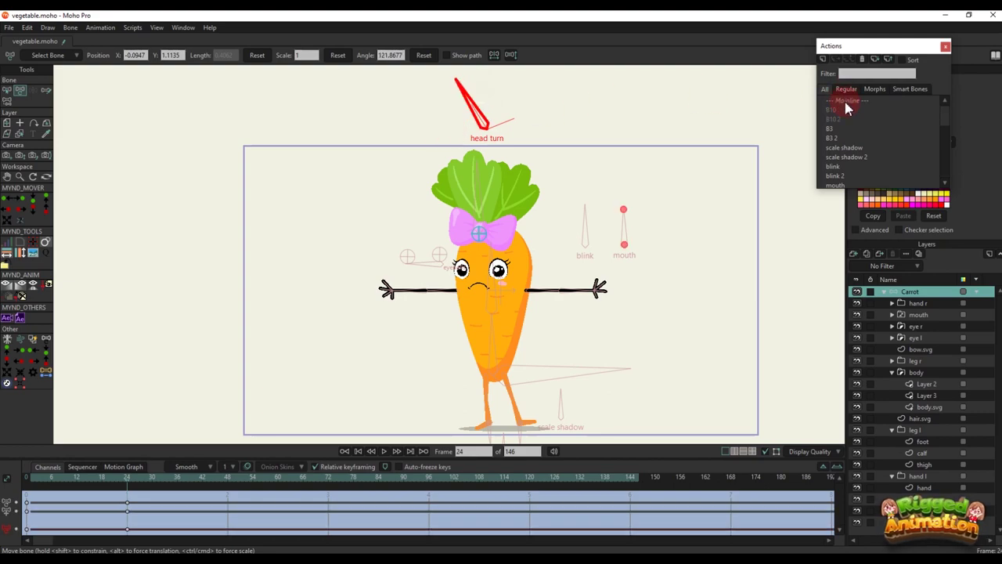
# Select all points of bow.svg and rotate the bow slightly counter-clockwise at frame 24, then scrub to check the turn
pyautogui.scroll(3, 474, 207)
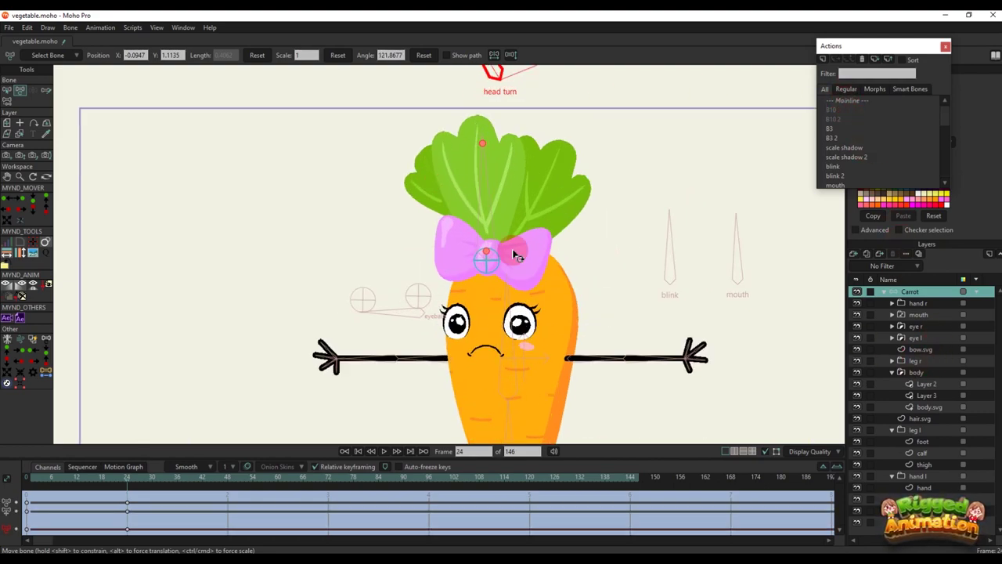
pyautogui.keyDown('alt'); pyautogui.rightClick(524, 264); pyautogui.keyUp('alt')
pyautogui.moveTo(524, 264); pyautogui.dragTo(482, 264)
pyautogui.press('g')
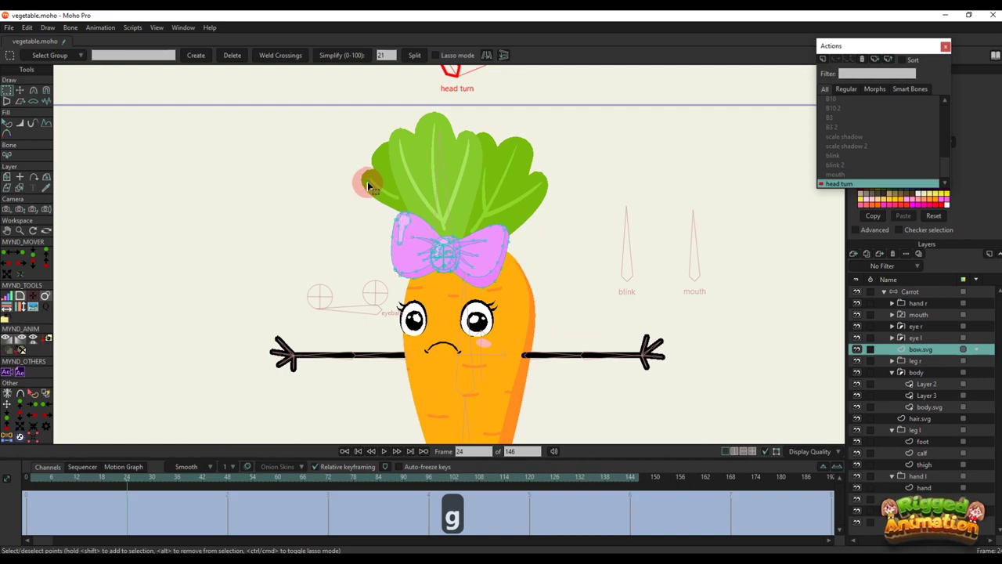
pyautogui.moveTo(365, 205); pyautogui.dragTo(550, 311)
pyautogui.press('t')
pyautogui.scroll(2, 368, 209)
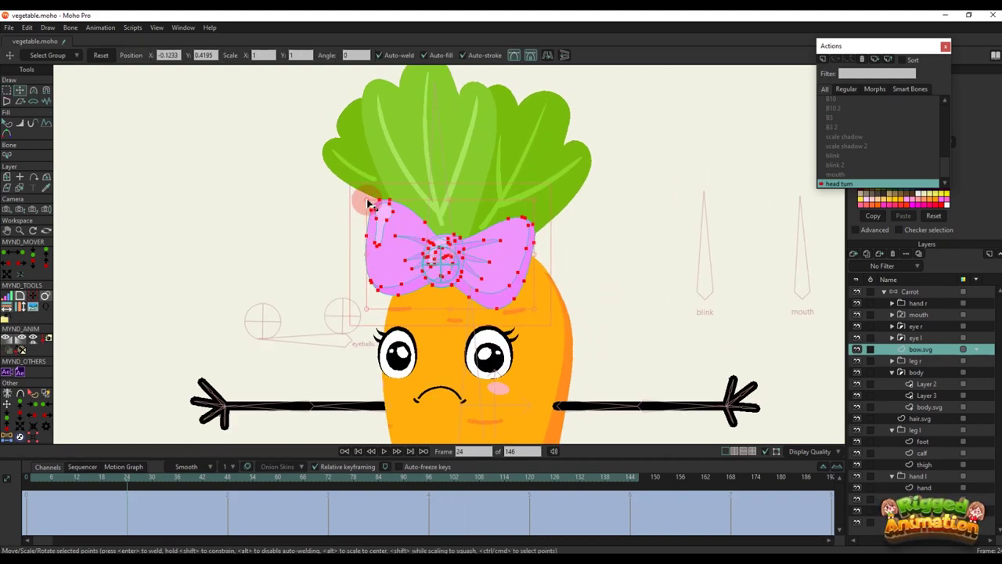
pyautogui.moveTo(370, 205); pyautogui.dragTo(371, 209)
pyautogui.hotkey('ctrl', 'z')
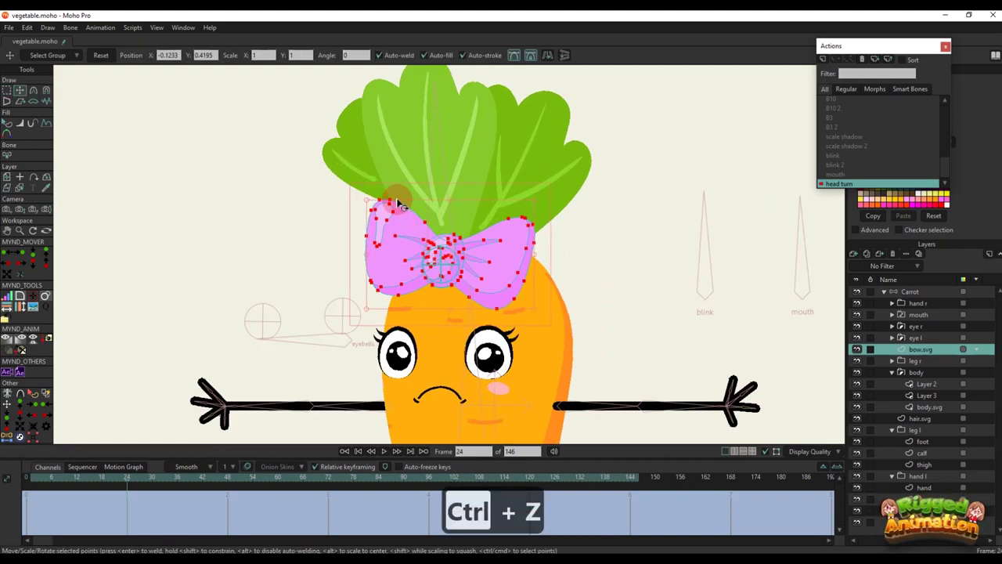
pyautogui.press('f')
pyautogui.moveTo(546, 229); pyautogui.dragTo(546, 220)
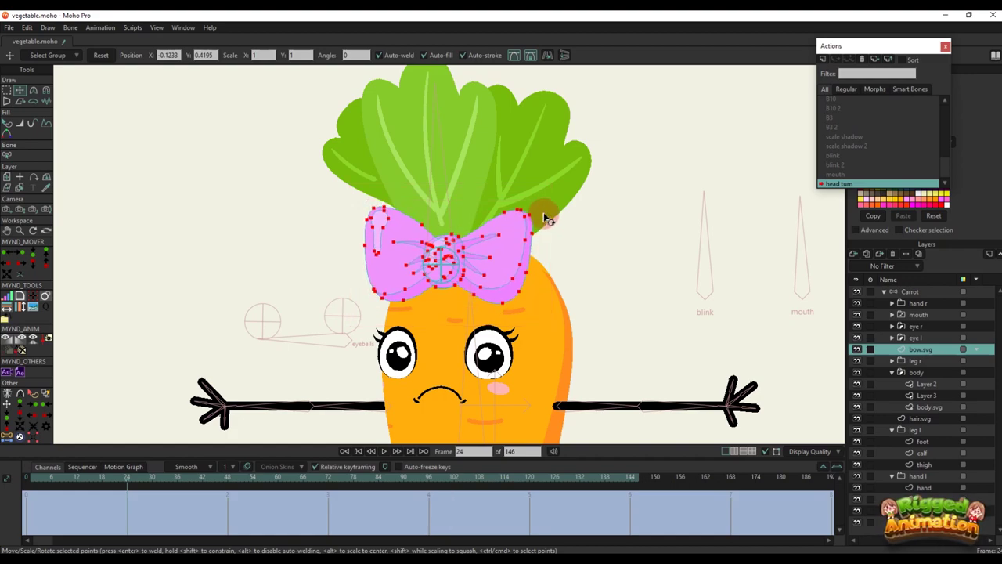
pyautogui.press('q')
pyautogui.scroll(-3, 546, 220)
pyautogui.moveTo(33, 479); pyautogui.dragTo(129, 491)
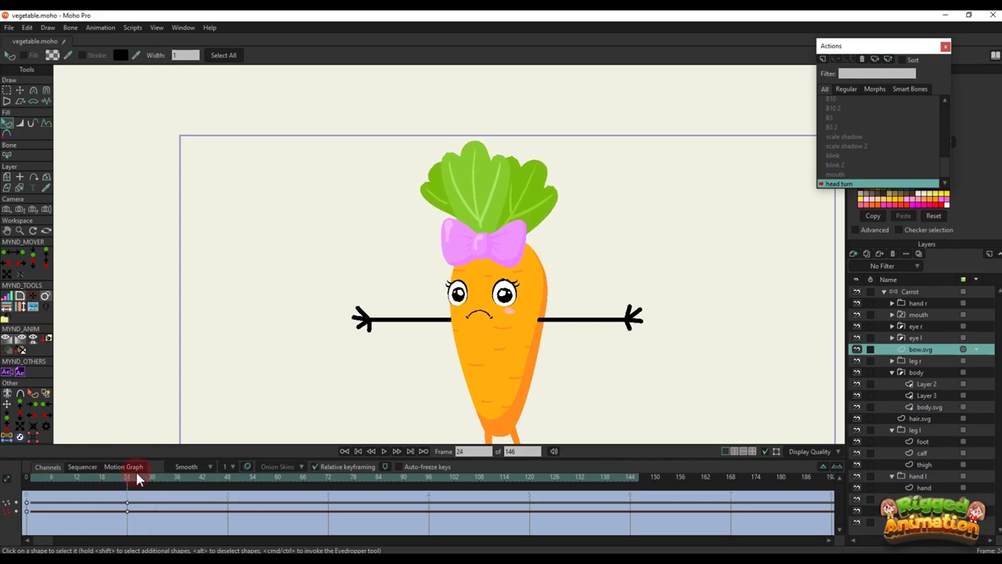
# Return to Mainline, select the Carrot layer and test the head turn by rotating its bone left at frame 5
pyautogui.scroll(1, 846, 112)
pyautogui.click(845, 112)
pyautogui.doubleClick(846, 102)
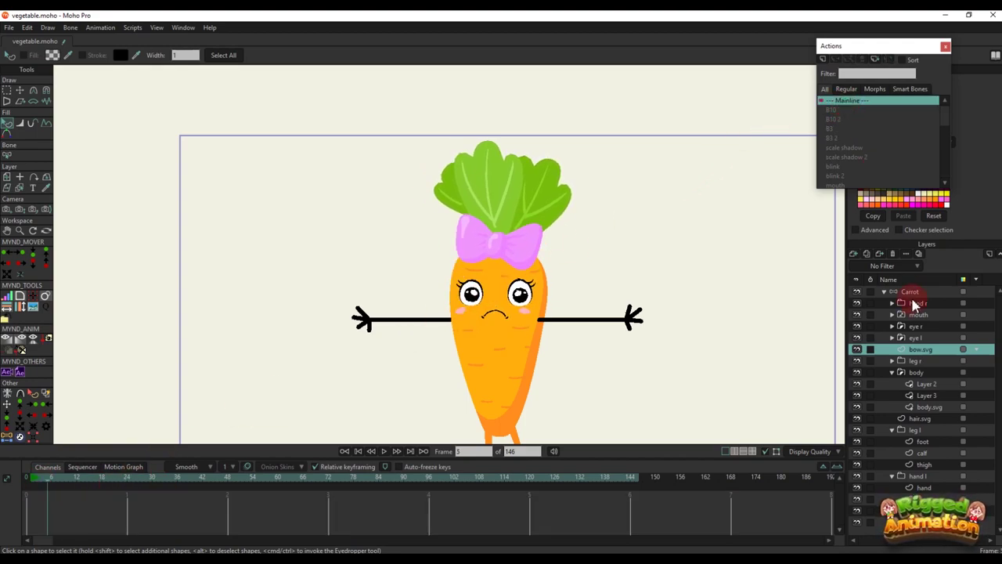
pyautogui.click(910, 292)
pyautogui.scroll(-2, 505, 275)
pyautogui.press('t')
pyautogui.moveTo(494, 154)
pyautogui.mouseDown()
pyautogui.moveTo(479, 143)
pyautogui.moveTo(503, 148)
pyautogui.moveTo(471, 154)
pyautogui.moveTo(486, 148)
pyautogui.moveTo(477, 148)
pyautogui.mouseUp()
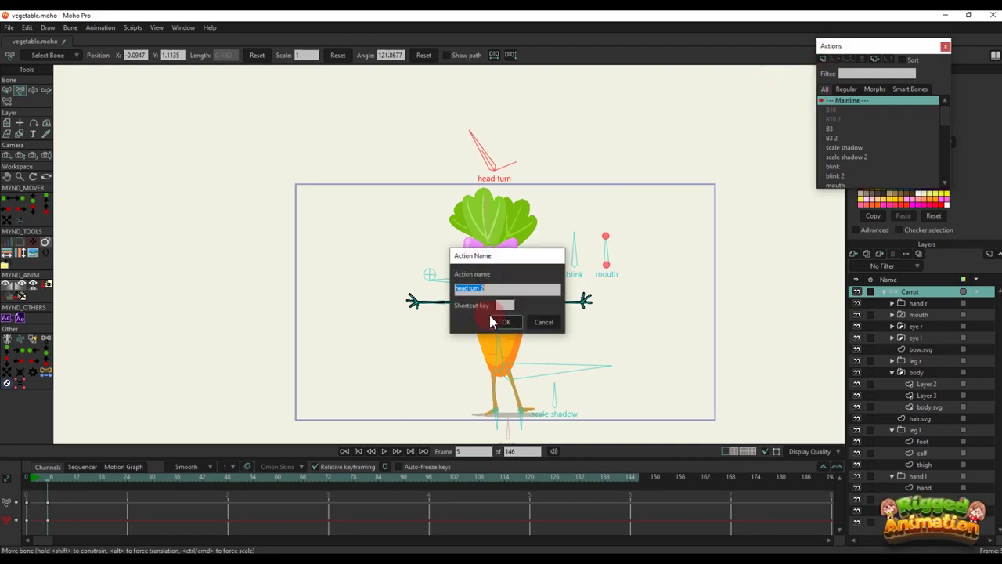
# Create the action head turn 2 and rotate the head turn bone right at frame 24
pyautogui.click(501, 320)
pyautogui.click(131, 477)
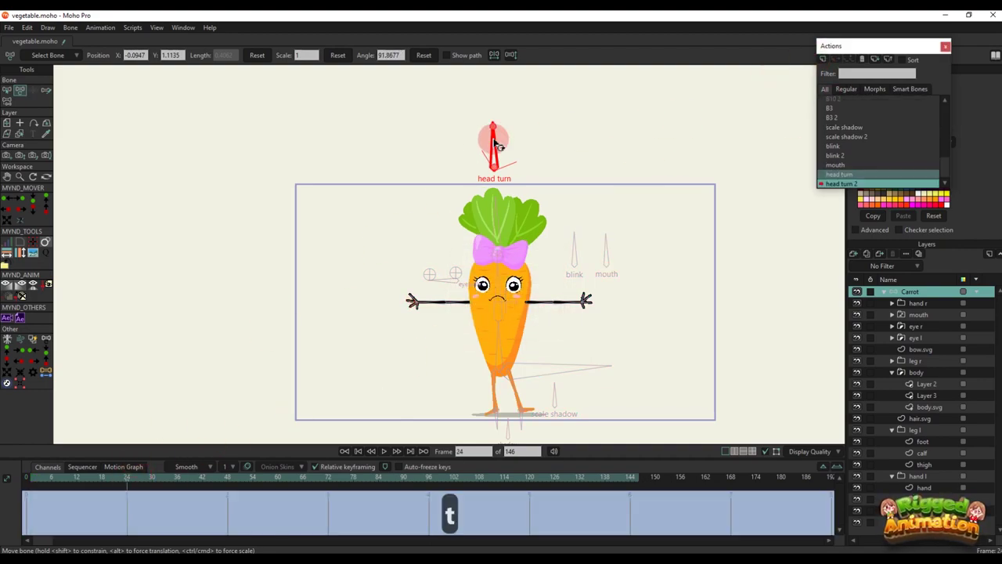
pyautogui.moveTo(493, 138); pyautogui.dragTo(537, 149)
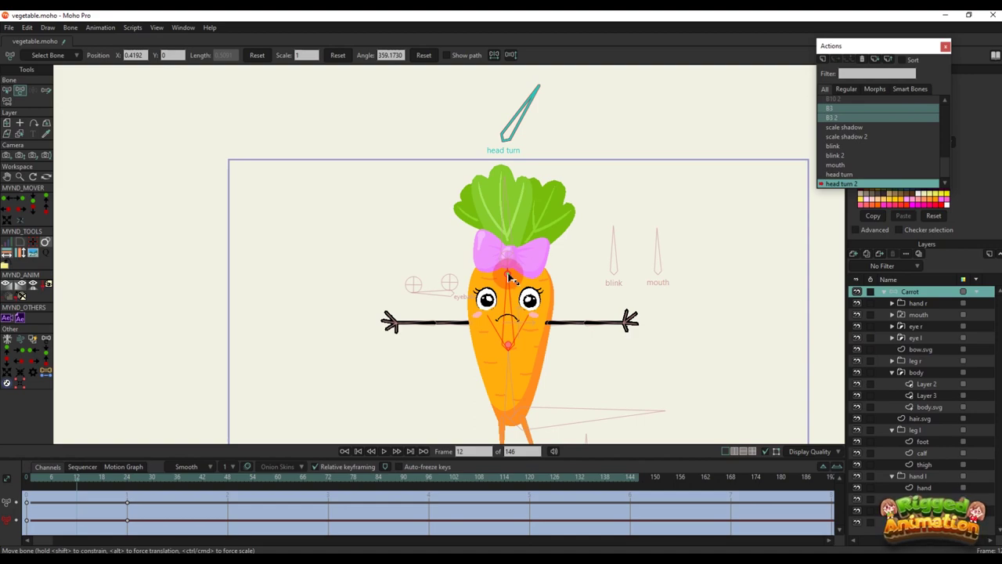
# Shorten the carrot's upper body bone at frame 12 to a scale of about 0.93
pyautogui.moveTo(509, 278); pyautogui.dragTo(508, 270)
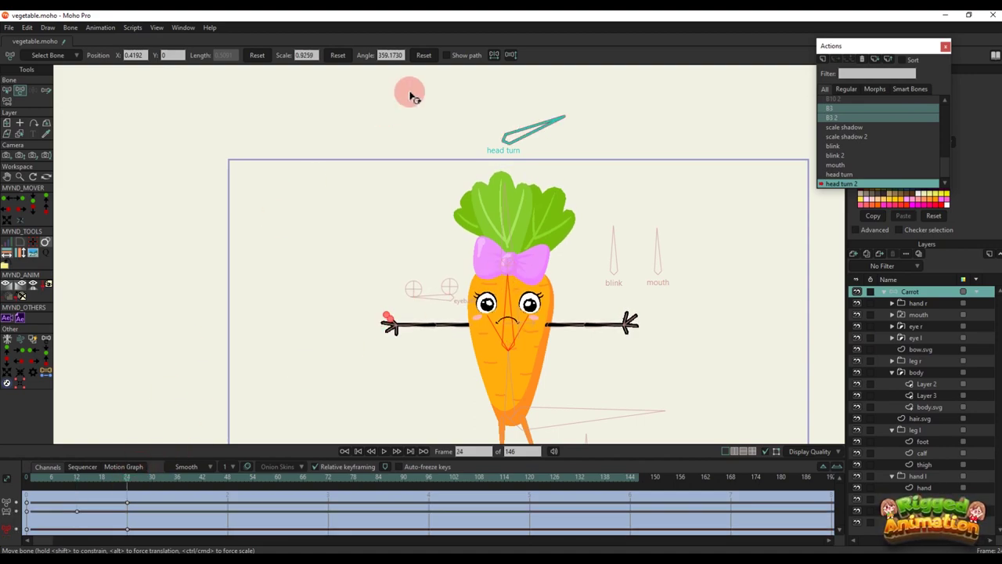
# Reset the upper body bone's scale to 1 at frame 24 and scrub the timeline to check the stretch
pyautogui.click(349, 57)
pyautogui.click(312, 256)
pyautogui.moveTo(38, 487); pyautogui.dragTo(130, 497)
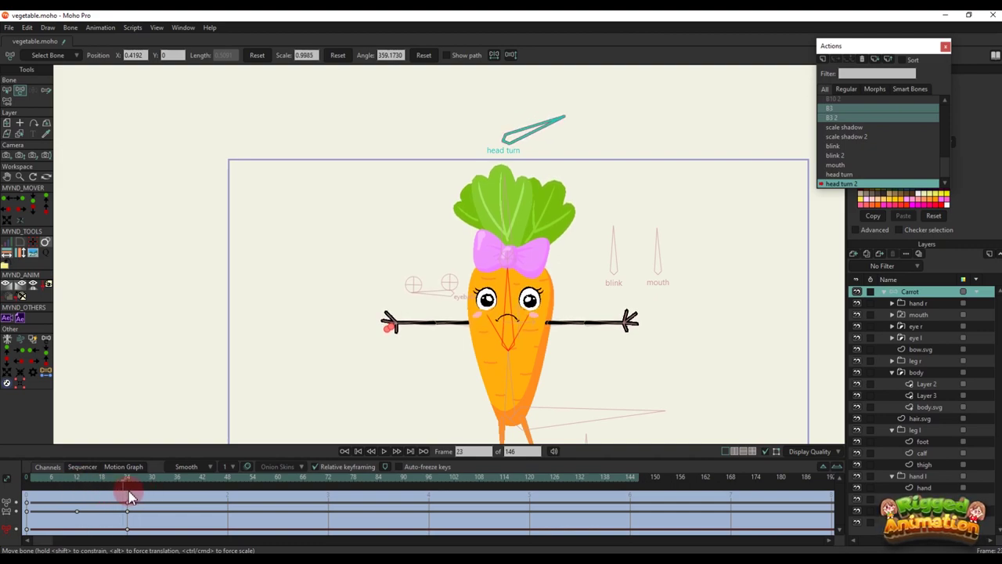
# Select the mouth, eye r, eye l and Layer 3 layers and shift them right by about 0.116 at frame 24
pyautogui.click(895, 373)
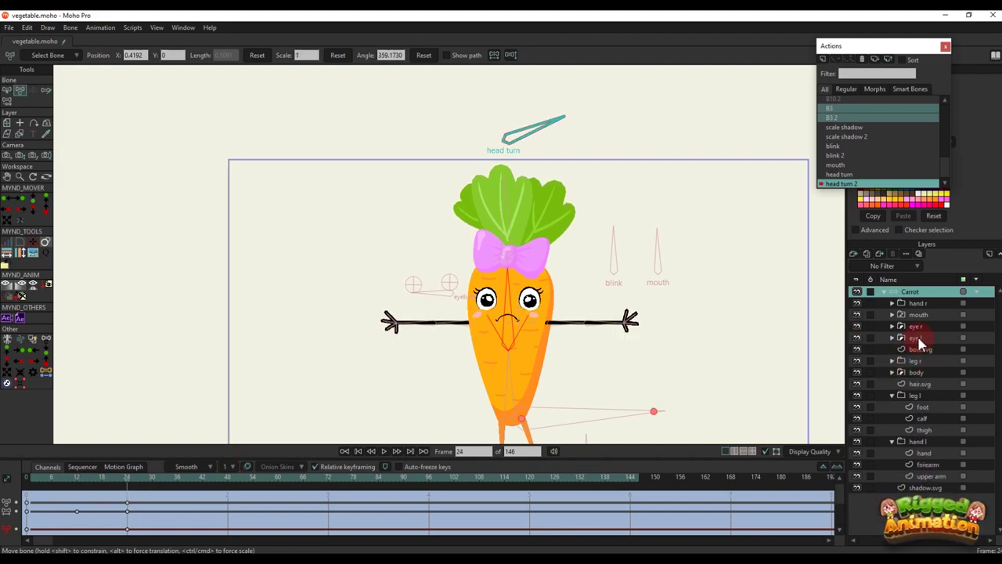
pyautogui.click(920, 339)
pyautogui.keyDown('shift'); pyautogui.click(915, 317); pyautogui.keyUp('shift')
pyautogui.moveTo(495, 325); pyautogui.dragTo(524, 311)
pyautogui.press('m')
pyautogui.scroll(2, 528, 257)
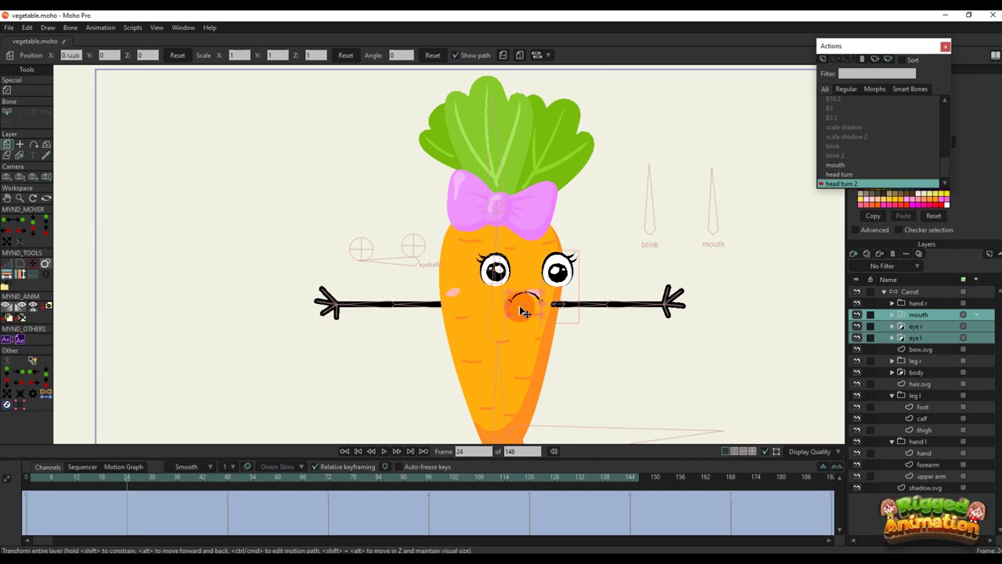
pyautogui.hotkey('ctrl', 'z')
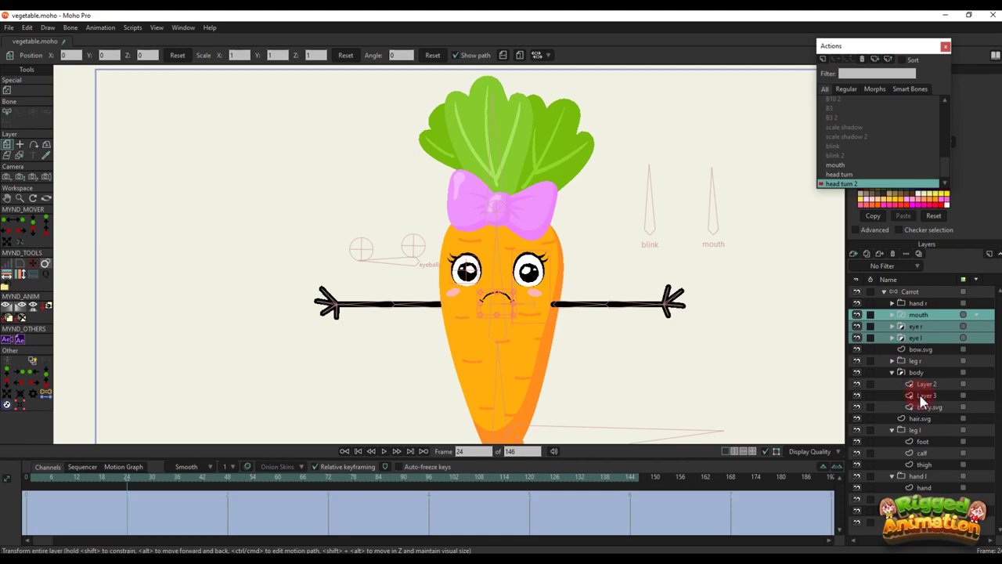
pyautogui.click(925, 396)
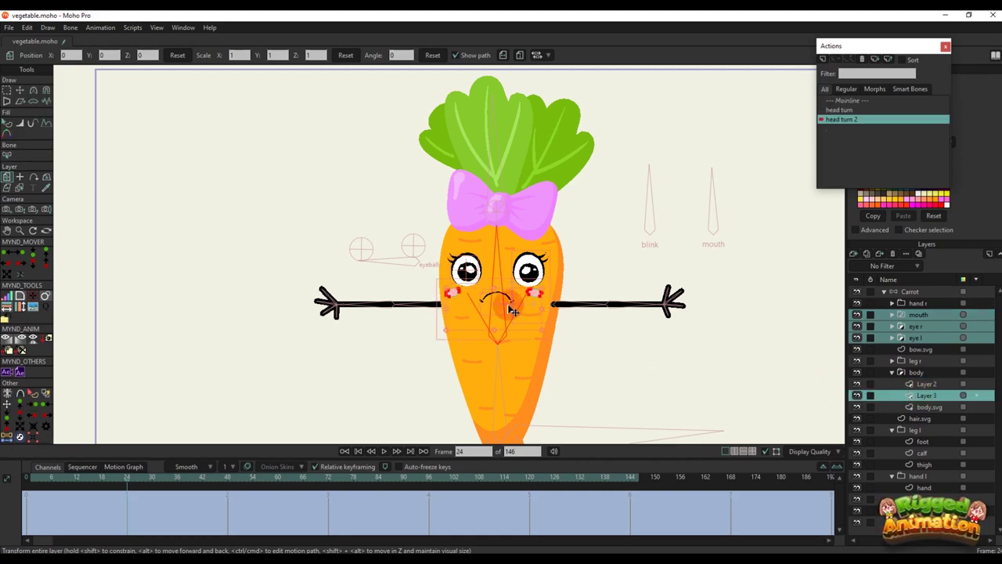
pyautogui.moveTo(505, 311); pyautogui.dragTo(529, 312)
# Narrow the eye r layer to an X scale of about 0.78 and shift it to an X position of about 0.105
pyautogui.click(921, 339)
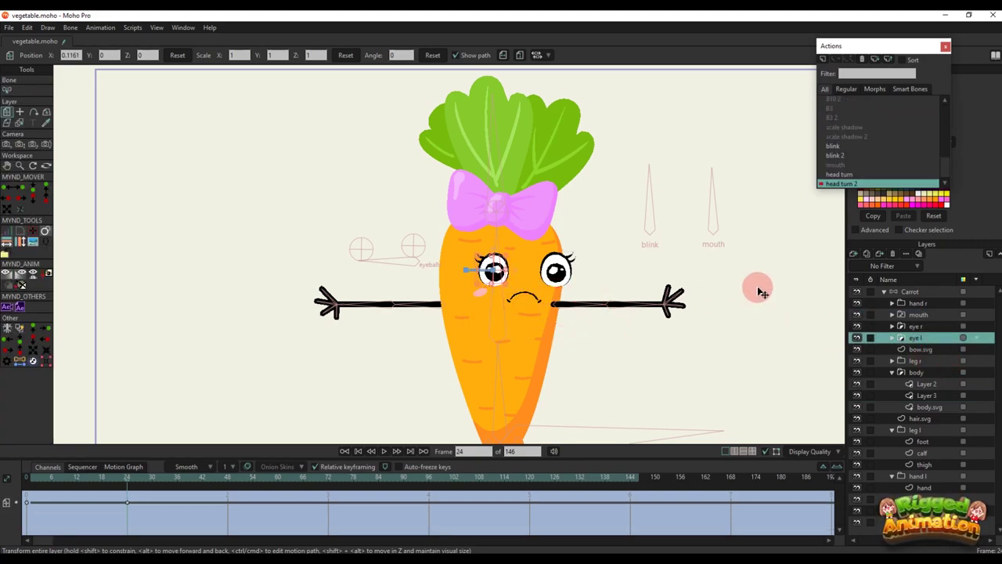
pyautogui.click(921, 326)
pyautogui.scroll(2, 578, 292)
pyautogui.press('o')
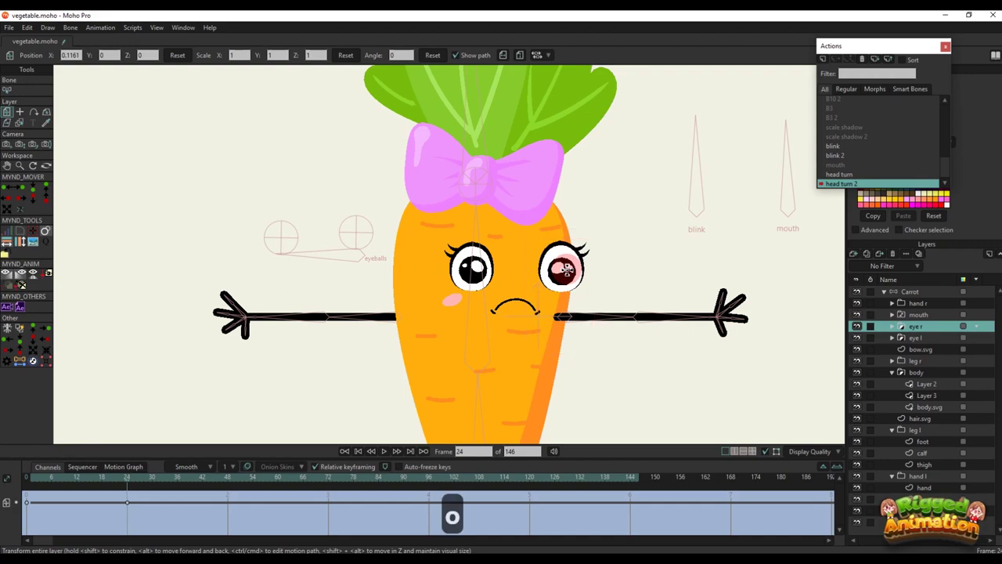
pyautogui.click(563, 269)
pyautogui.press('m')
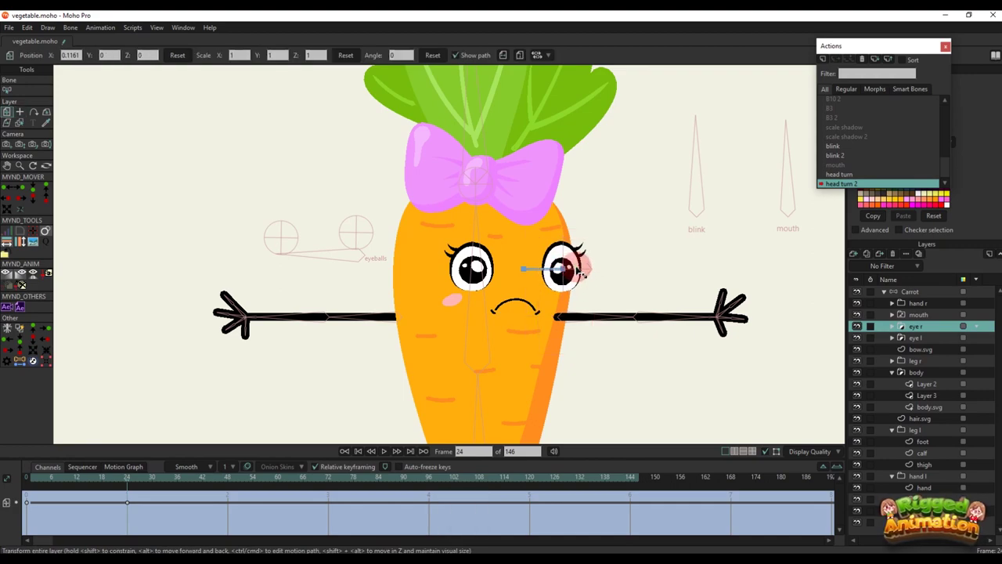
pyautogui.moveTo(577, 271); pyautogui.dragTo(567, 277)
pyautogui.scroll(-1, 567, 277)
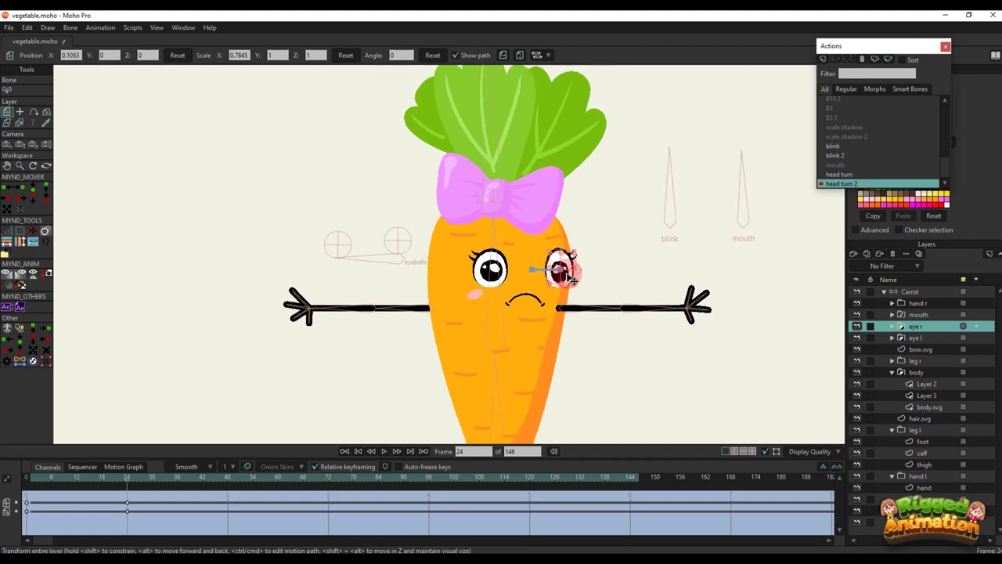
# Select the Carrot layer and scrub up to frame 24 to check the head turn
pyautogui.press('q')
pyautogui.click(913, 293)
pyautogui.scroll(-3, 500, 323)
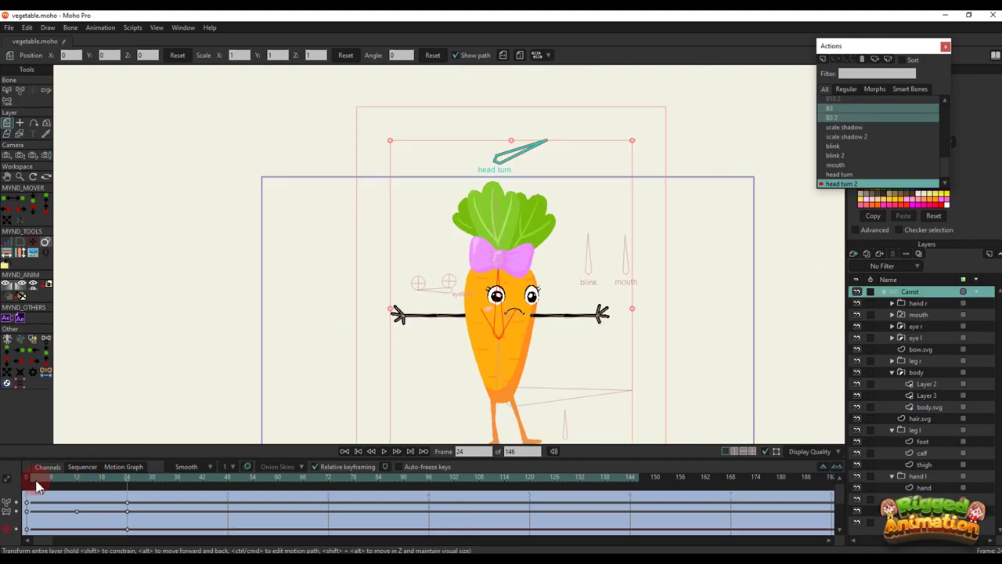
pyautogui.moveTo(36, 481); pyautogui.dragTo(129, 492)
# Move the bow and hair bone slightly right at frame 24 and tilt the hair bone slightly left
pyautogui.scroll(2, 470, 303)
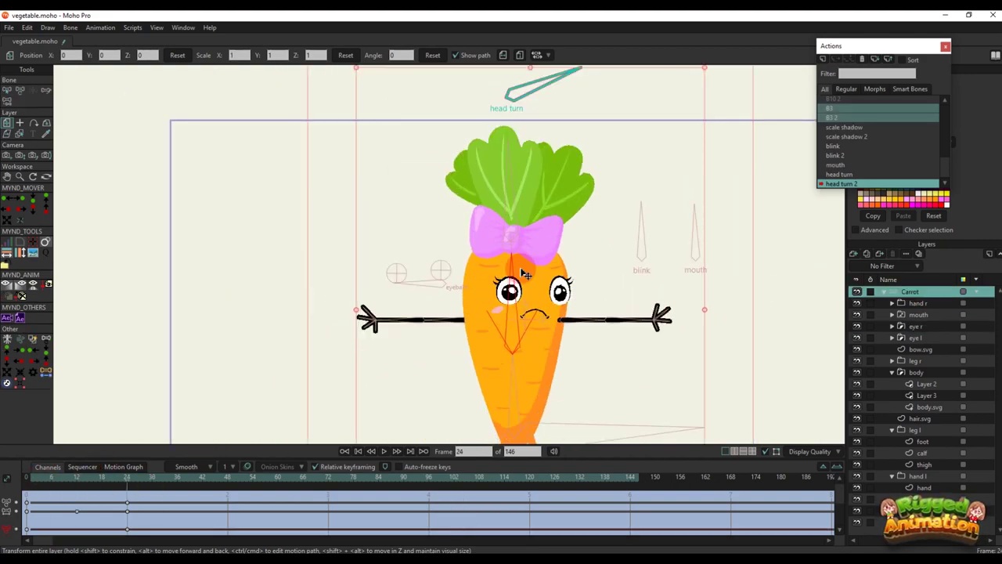
pyautogui.press('t')
pyautogui.moveTo(518, 248); pyautogui.dragTo(536, 248)
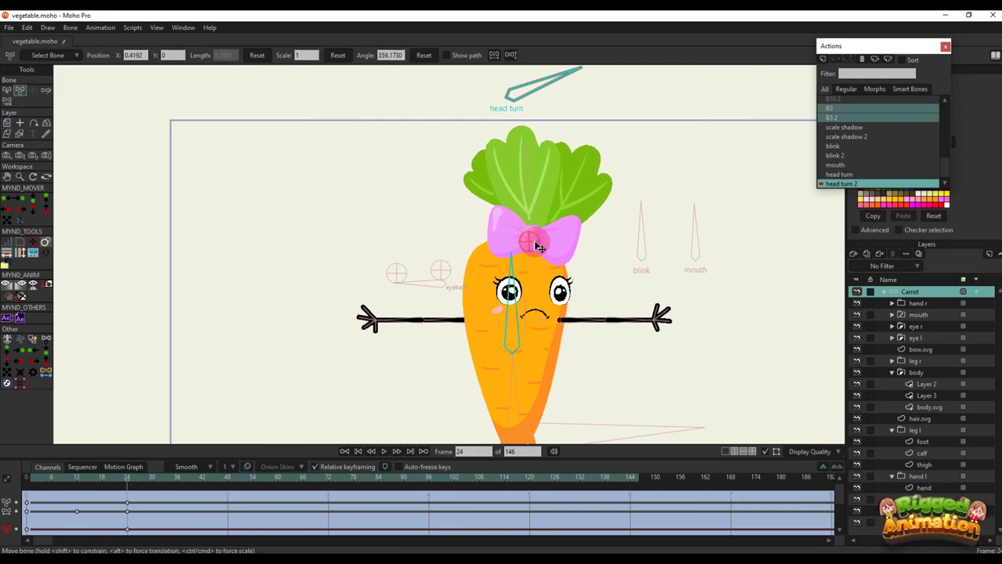
pyautogui.moveTo(535, 201); pyautogui.dragTo(530, 195)
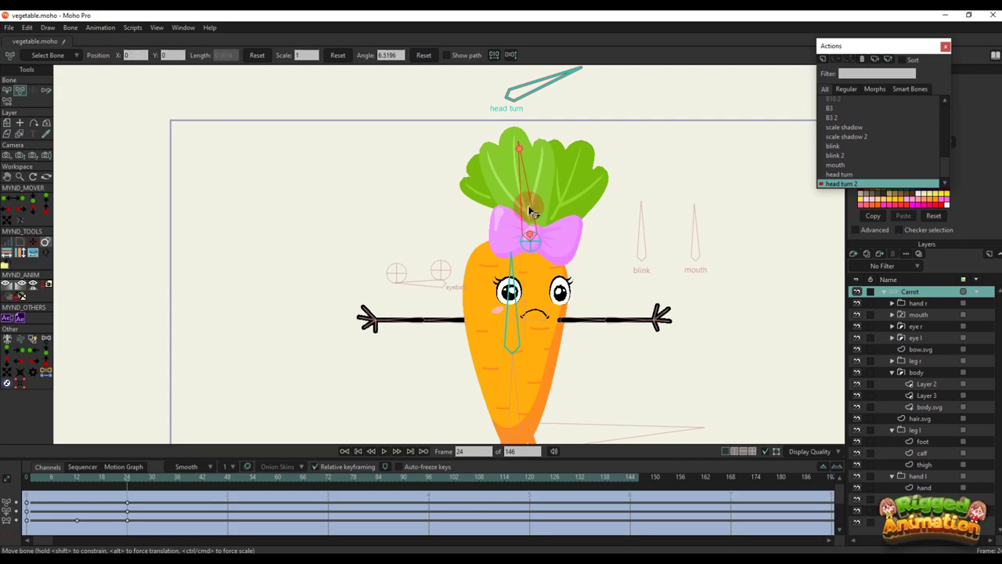
# Select all points of bow.svg and rotate them slightly so the bow's right side rises at frame 24
pyautogui.scroll(1, 551, 255)
pyautogui.keyDown('alt'); pyautogui.rightClick(566, 241); pyautogui.keyUp('alt')
pyautogui.scroll(2, 581, 234)
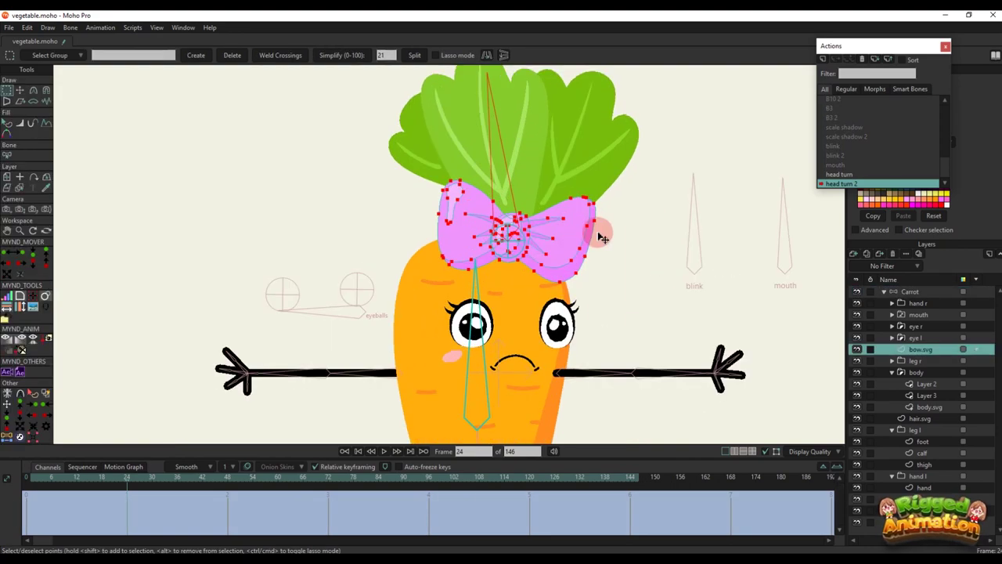
pyautogui.press('m')
pyautogui.press('t')
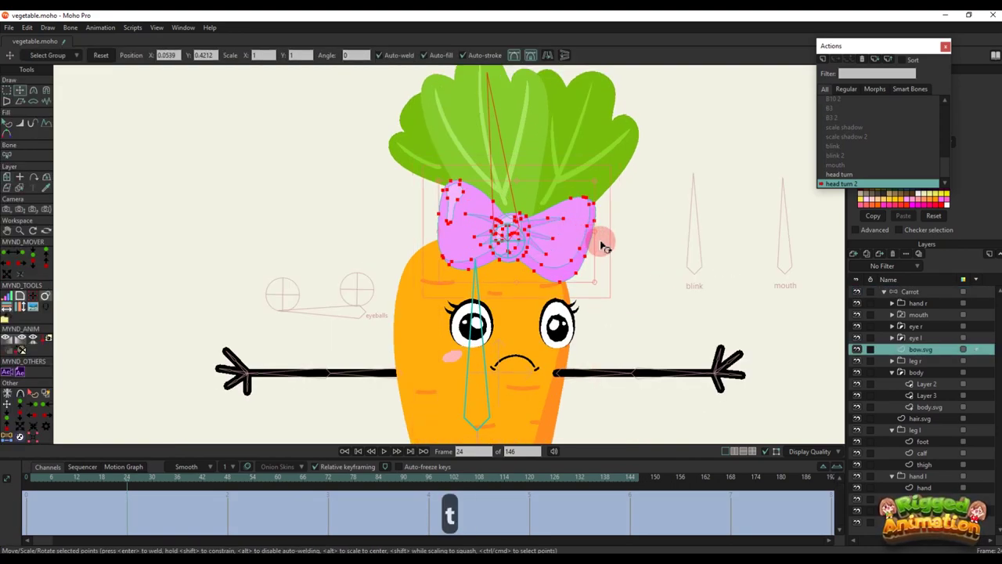
pyautogui.moveTo(601, 246); pyautogui.dragTo(603, 232)
# Reshape the upper outline points of body.svg around the bow at frame 24, then scrub to check the turn
pyautogui.keyDown('alt'); pyautogui.rightClick(426, 250); pyautogui.keyUp('alt')
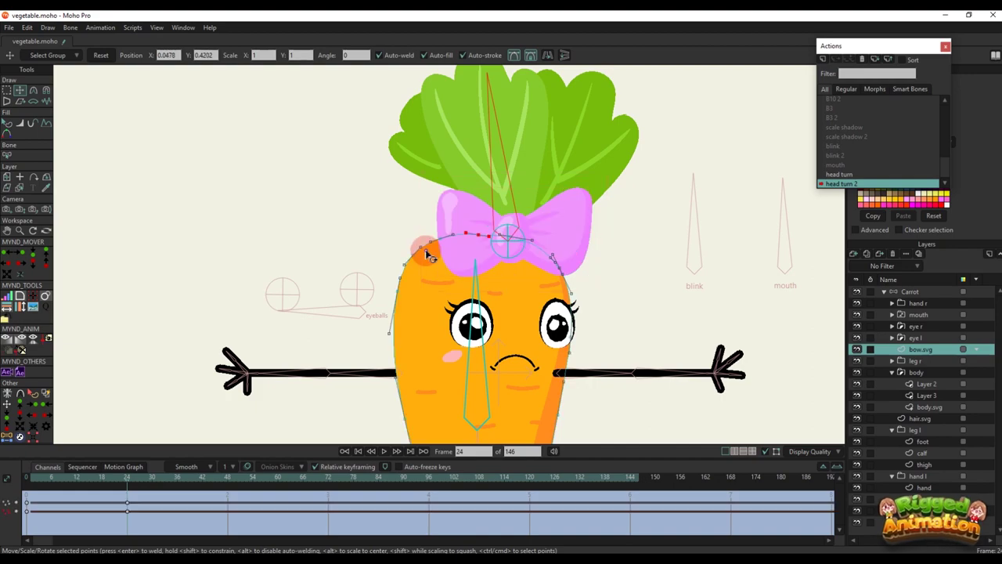
pyautogui.press('t')
pyautogui.scroll(2, 440, 237)
pyautogui.press('g')
pyautogui.moveTo(425, 215); pyautogui.dragTo(479, 261)
pyautogui.press('t')
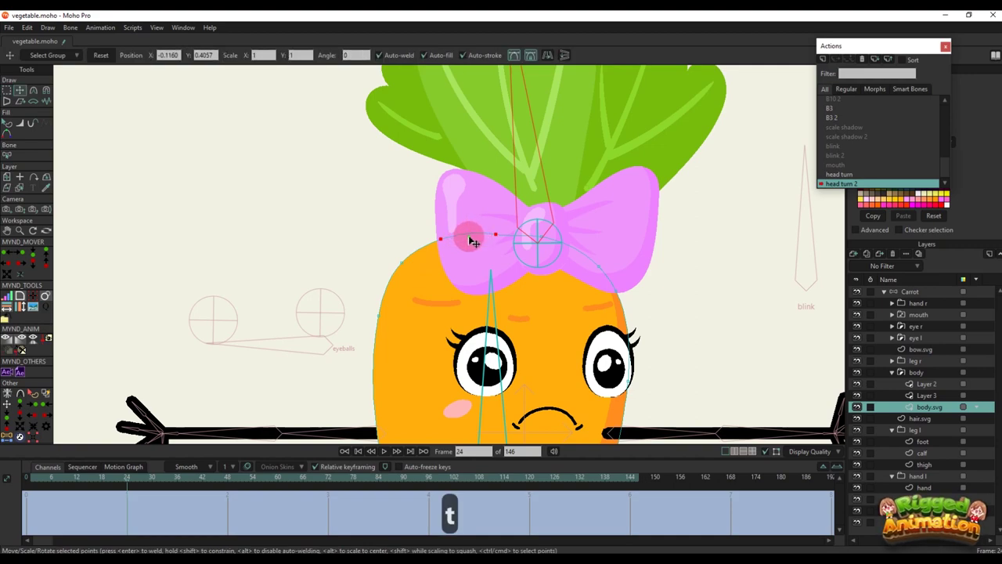
pyautogui.click(385, 248)
pyautogui.press('t')
pyautogui.moveTo(402, 264); pyautogui.dragTo(548, 237)
pyautogui.scroll(-6, 514, 238)
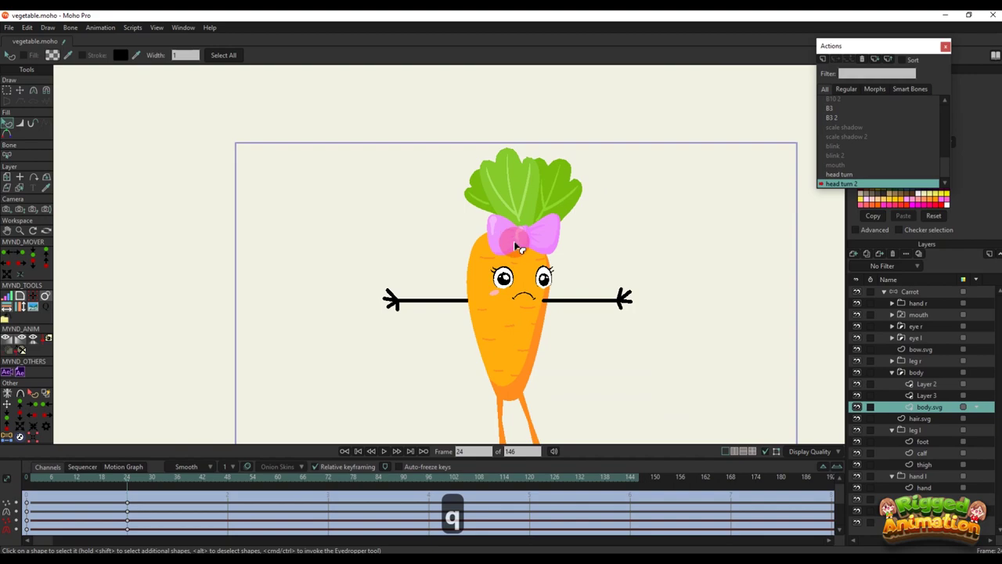
pyautogui.moveTo(36, 478); pyautogui.dragTo(186, 470)
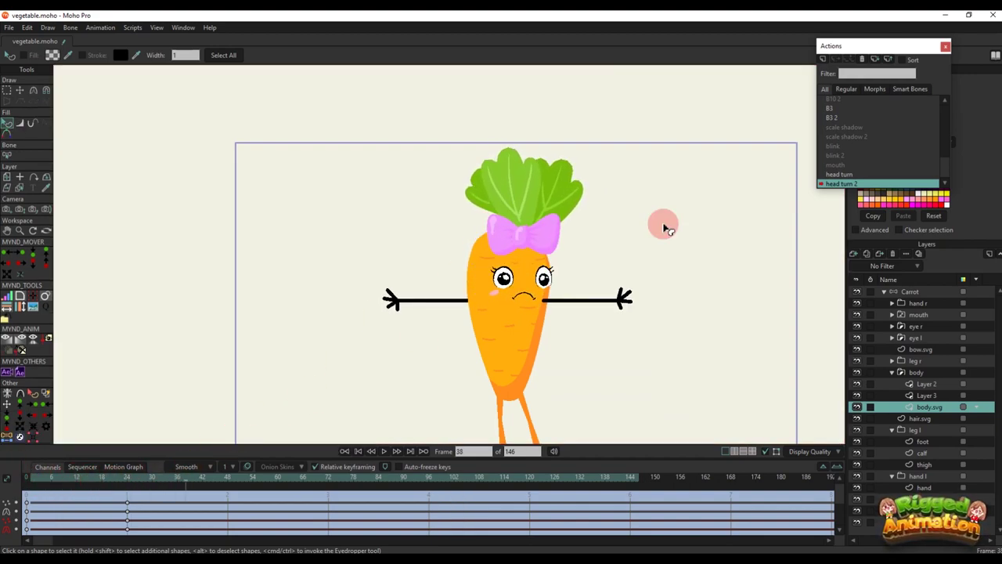
pyautogui.scroll(5, 794, 158)
pyautogui.scroll(2, 877, 106)
# Return to Mainline, select the Carrot layer and test both head turns by rotating the head turn bone at frame 5
pyautogui.click(866, 102)
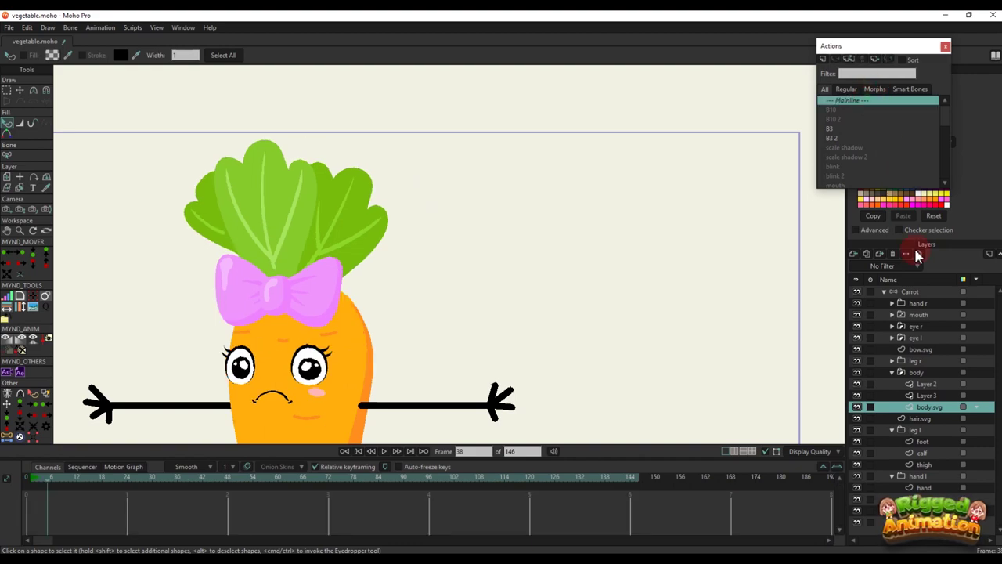
pyautogui.click(920, 293)
pyautogui.press('t')
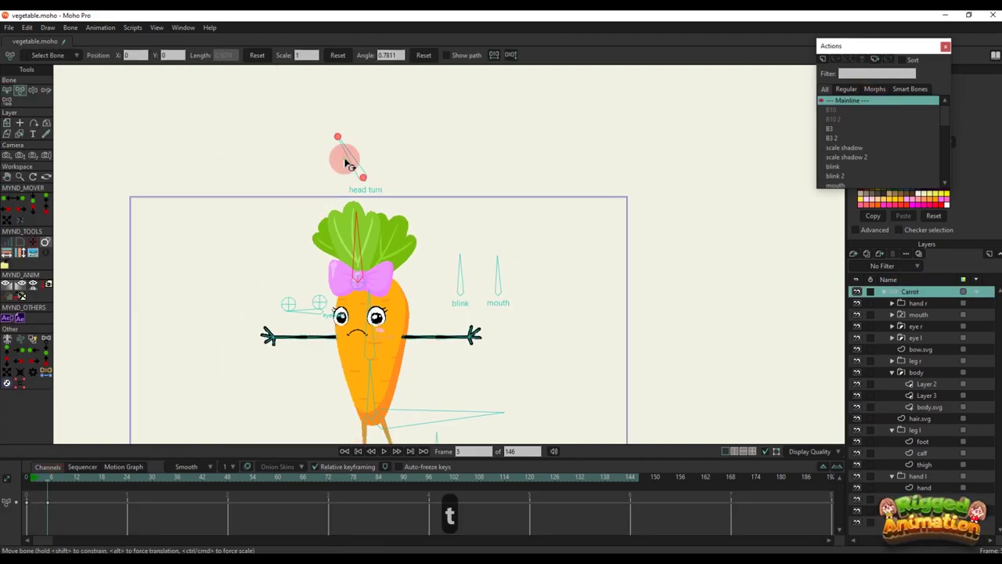
pyautogui.moveTo(344, 159); pyautogui.dragTo(299, 174)
pyautogui.scroll(-1, 354, 210)
pyautogui.scroll(2, 372, 268)
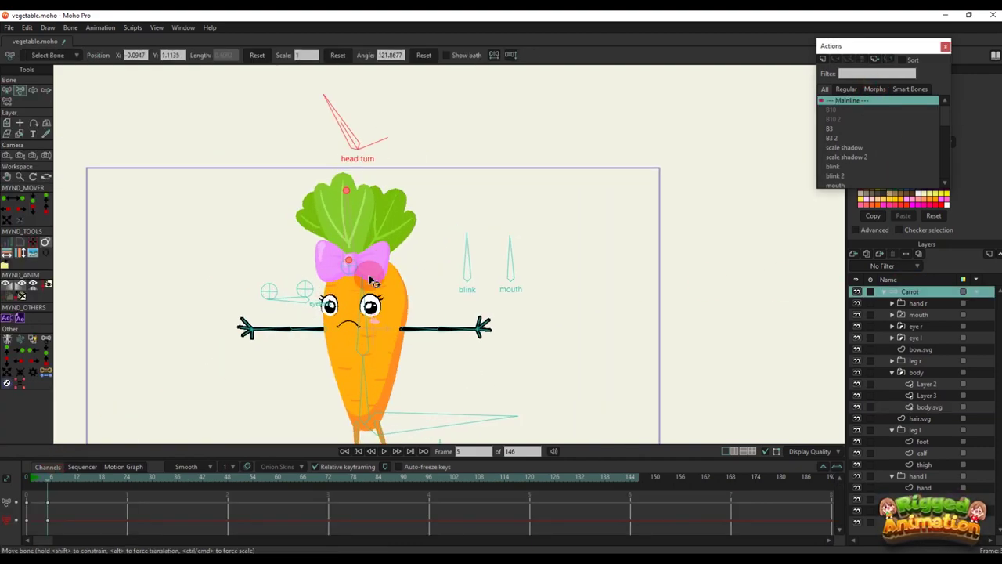
# Test the rig at frame 5 by rotating the carrot's body bones and the blink bone
pyautogui.moveTo(369, 325)
pyautogui.mouseDown()
pyautogui.moveTo(354, 326)
pyautogui.moveTo(385, 328)
pyautogui.moveTo(372, 327)
pyautogui.mouseUp()
pyautogui.scroll(-2, 383, 340)
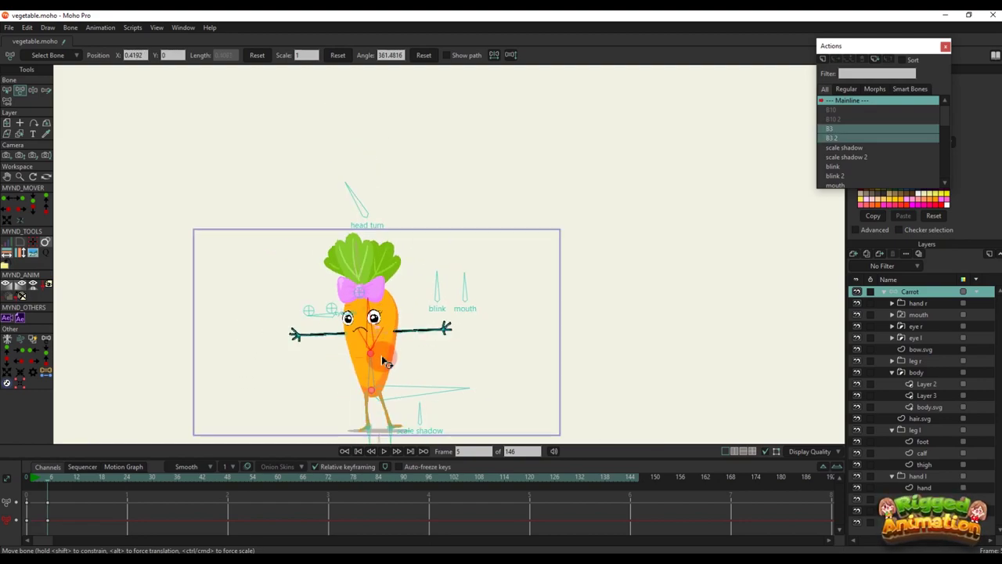
pyautogui.moveTo(384, 364)
pyautogui.mouseDown()
pyautogui.moveTo(373, 362)
pyautogui.moveTo(383, 364)
pyautogui.mouseUp()
pyautogui.moveTo(395, 389); pyautogui.dragTo(398, 386)
pyautogui.moveTo(435, 286); pyautogui.dragTo(487, 258)
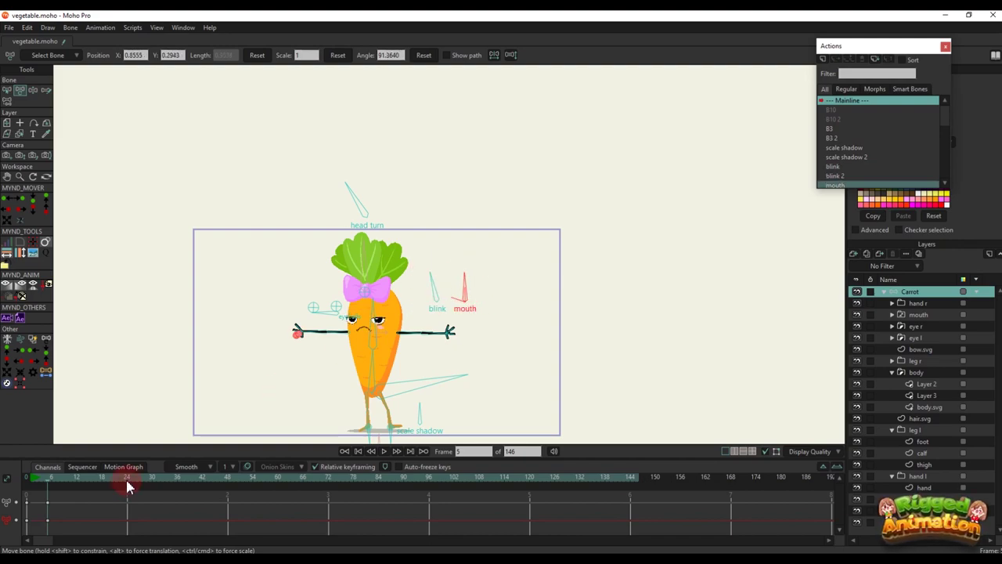
# Delete the test keyframes from the Mainline timeline and return to frame 0
pyautogui.moveTo(110, 512); pyautogui.dragTo(4, 444)
pyautogui.press('Delete')
pyautogui.click(25, 477)
pyautogui.press('b')
pyautogui.click(530, 360)
pyautogui.scroll(4, 530, 360)
# Test the right-hand leg at frame 2 by moving its ankle target bone and bending the knee, then delete the test keys
pyautogui.click(47, 477)
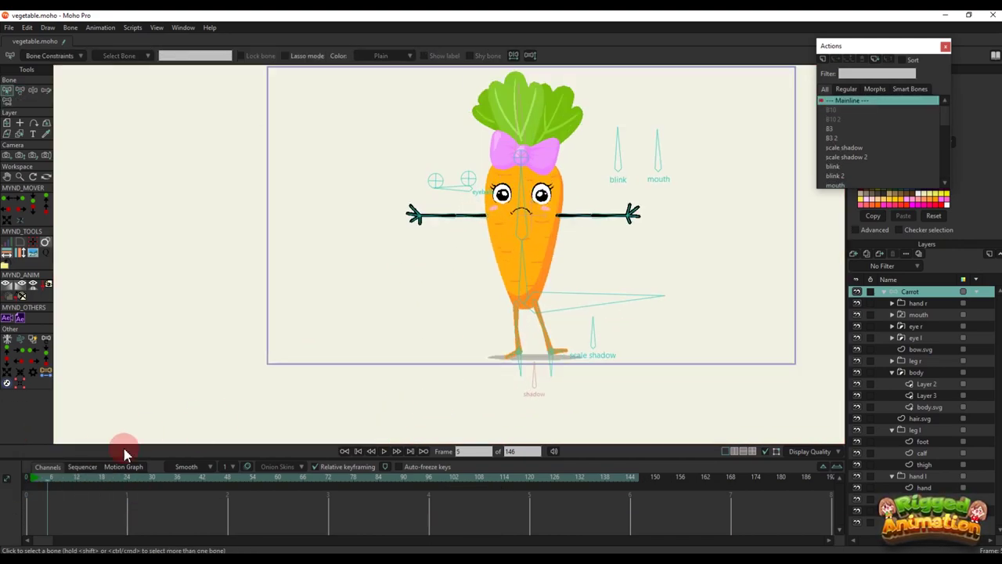
pyautogui.press('t')
pyautogui.scroll(4, 539, 304)
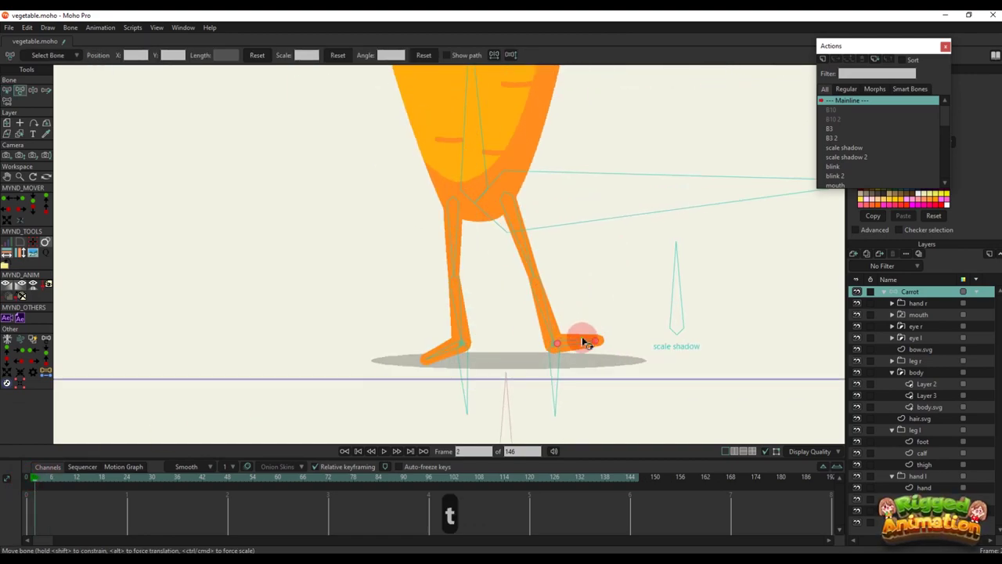
pyautogui.moveTo(554, 349)
pyautogui.mouseDown()
pyautogui.moveTo(544, 330)
pyautogui.moveTo(552, 345)
pyautogui.mouseUp()
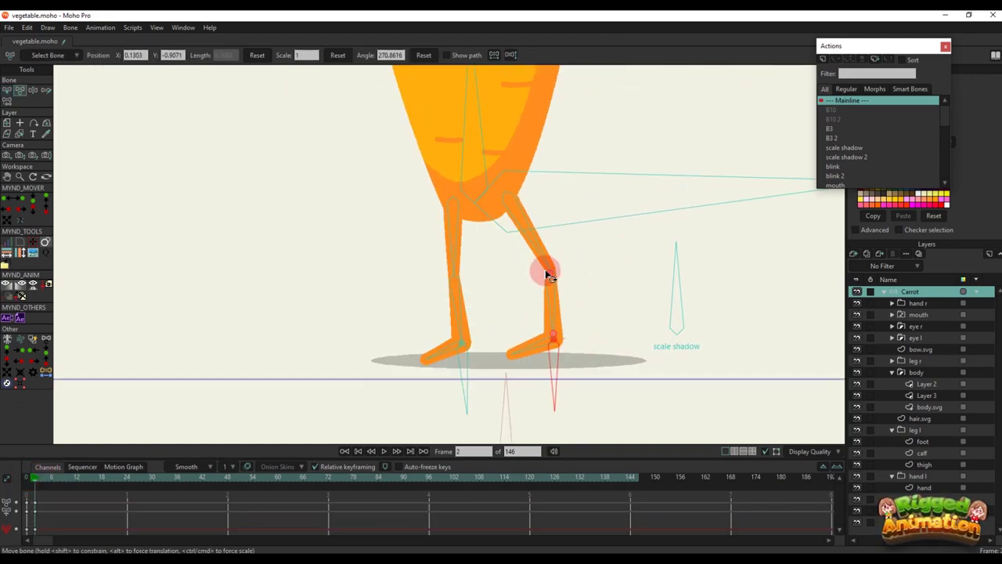
pyautogui.moveTo(546, 270); pyautogui.dragTo(553, 236)
pyautogui.click(559, 347)
pyautogui.moveTo(561, 354); pyautogui.dragTo(533, 339)
pyautogui.moveTo(120, 513); pyautogui.dragTo(2, 479)
pyautogui.press('BackSpace')
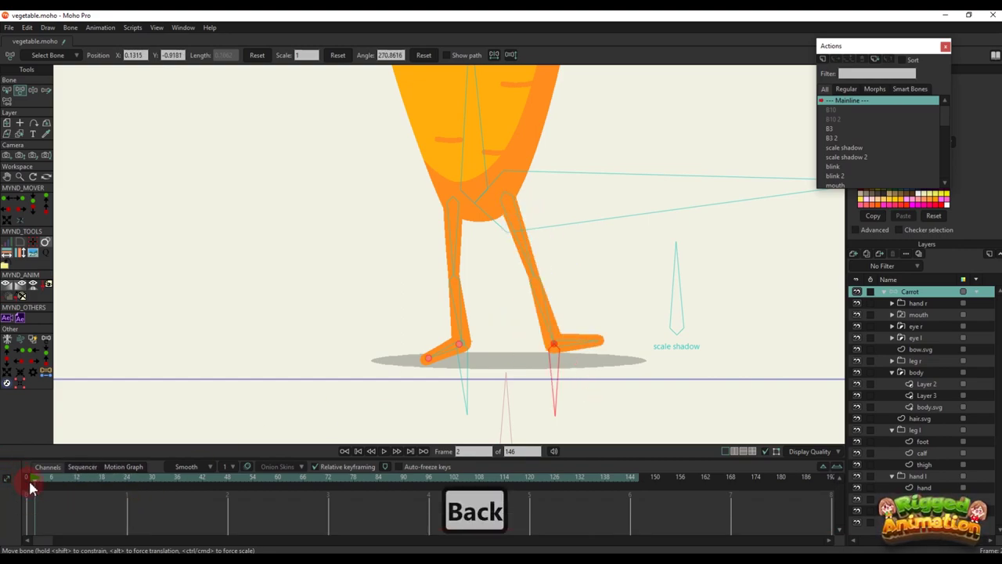
# At frame 0, add a short hip bone above the left-hand leg and set its bone strength to 0
pyautogui.click(28, 479)
pyautogui.scroll(-2, 250, 352)
pyautogui.press('b')
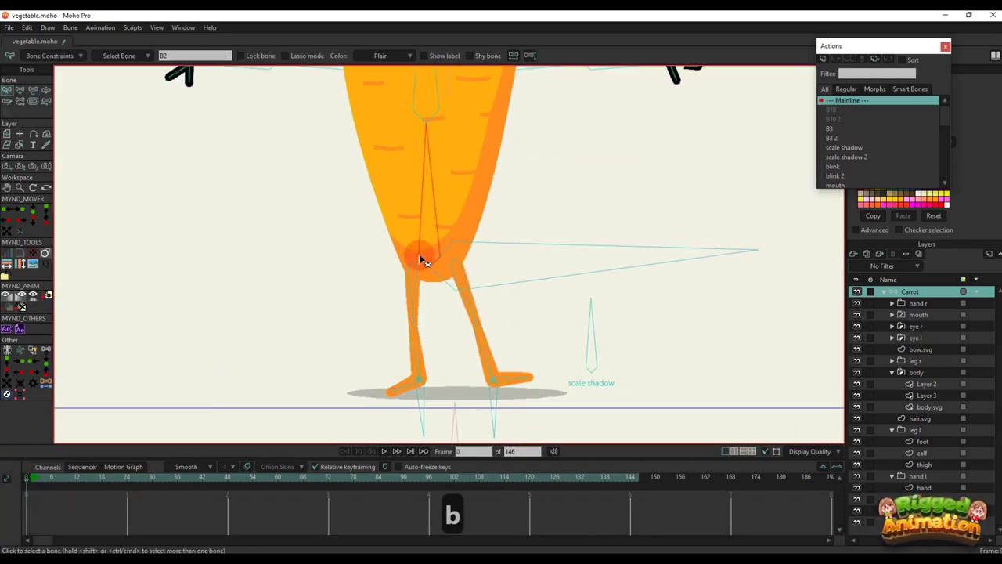
pyautogui.press('b')
pyautogui.click(409, 269)
pyautogui.press('a')
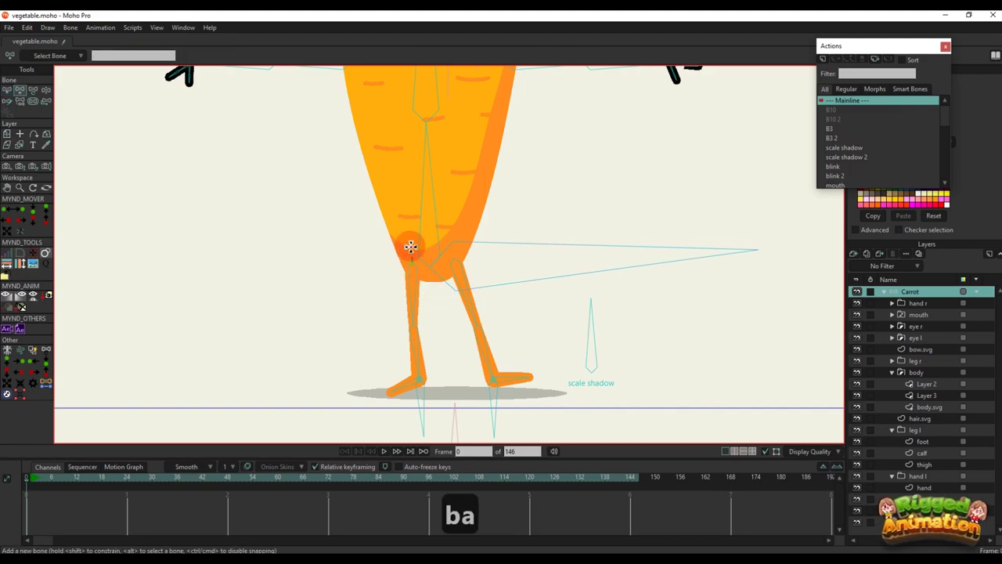
pyautogui.press('s')
# Add a matching short hip bone above the other leg and parent both hip bones to the lower body bone
pyautogui.press('b')
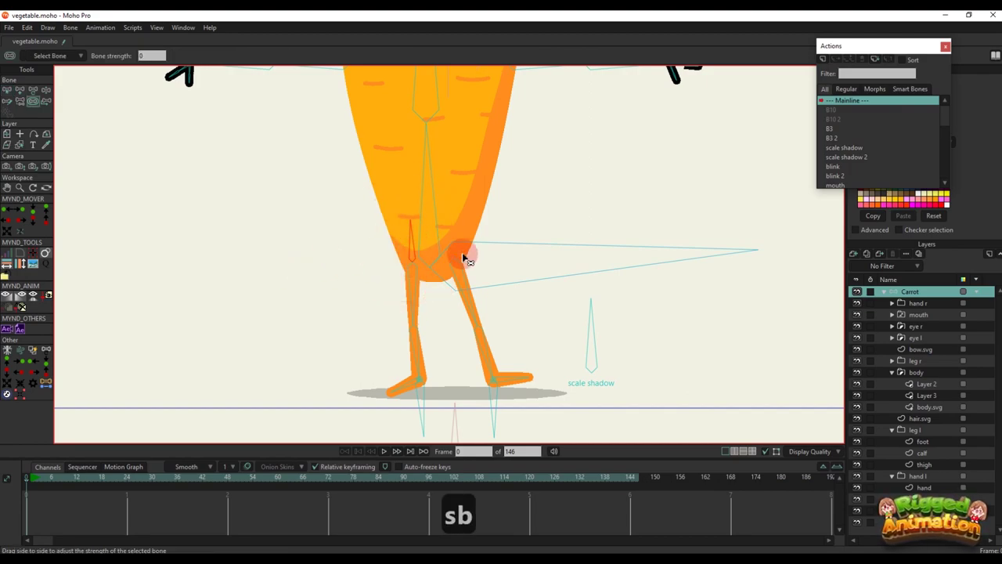
pyautogui.click(462, 254)
pyautogui.press('a')
pyautogui.press('s')
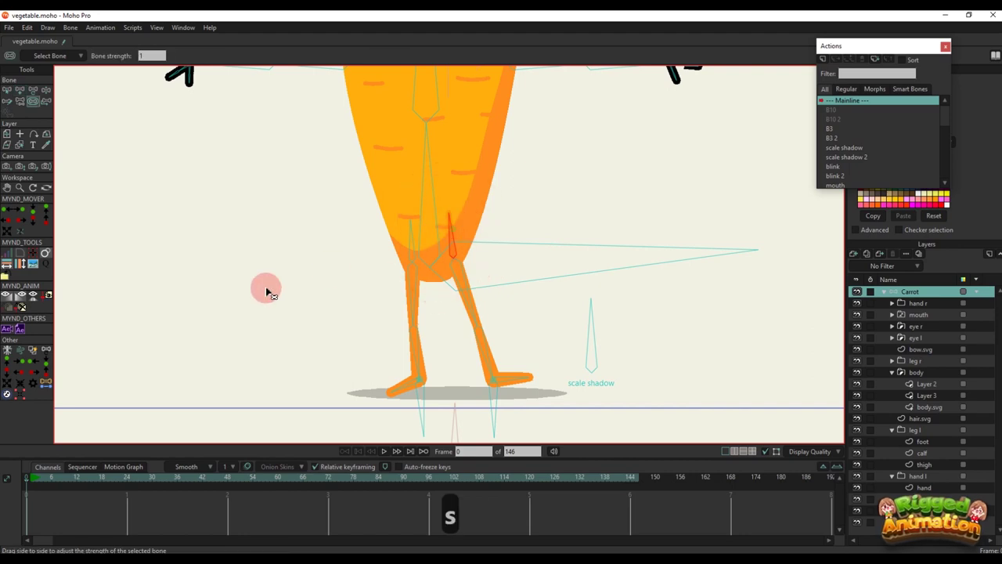
pyautogui.press('b')
pyautogui.press('p')
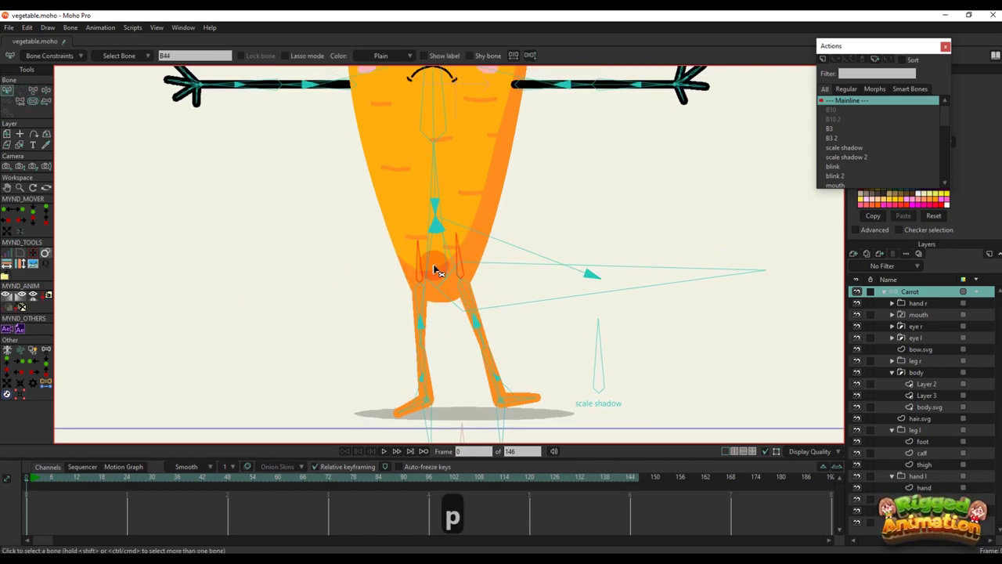
# Parent each thigh bone to the hip bone directly above it, and check the bone constraints of the hip bones
pyautogui.press('b')
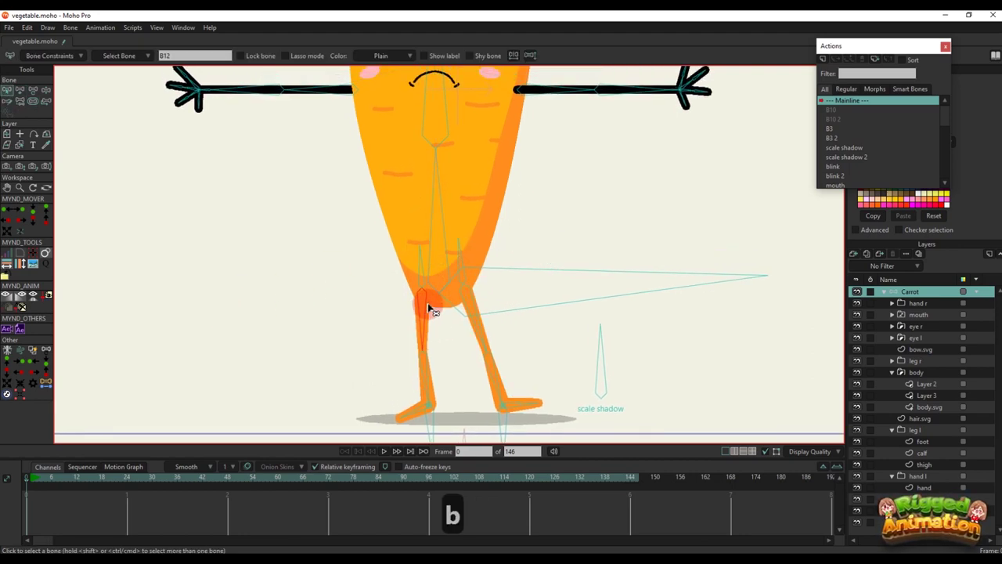
pyautogui.click(462, 300)
pyautogui.press('p')
pyautogui.click(425, 277)
pyautogui.press('b')
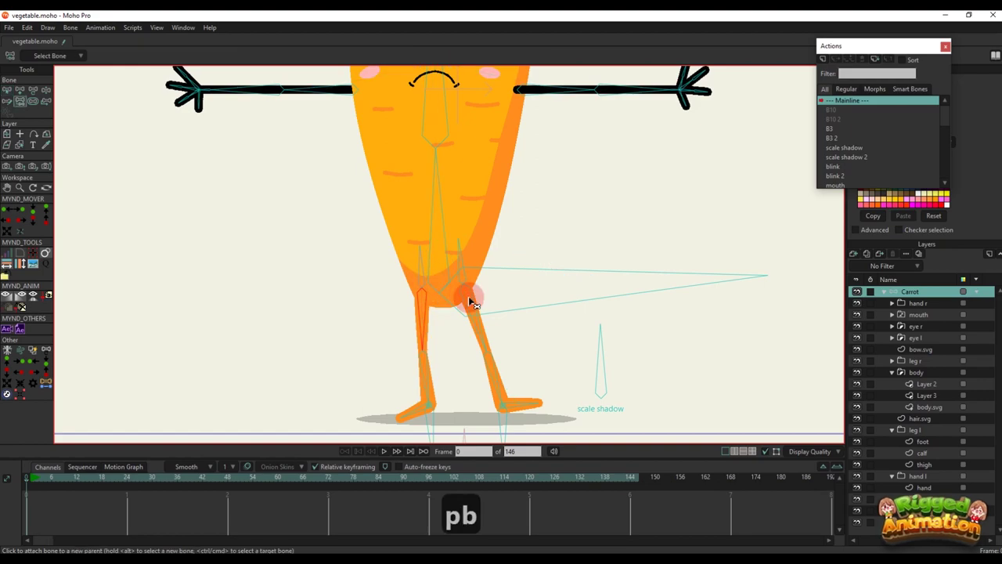
pyautogui.click(469, 298)
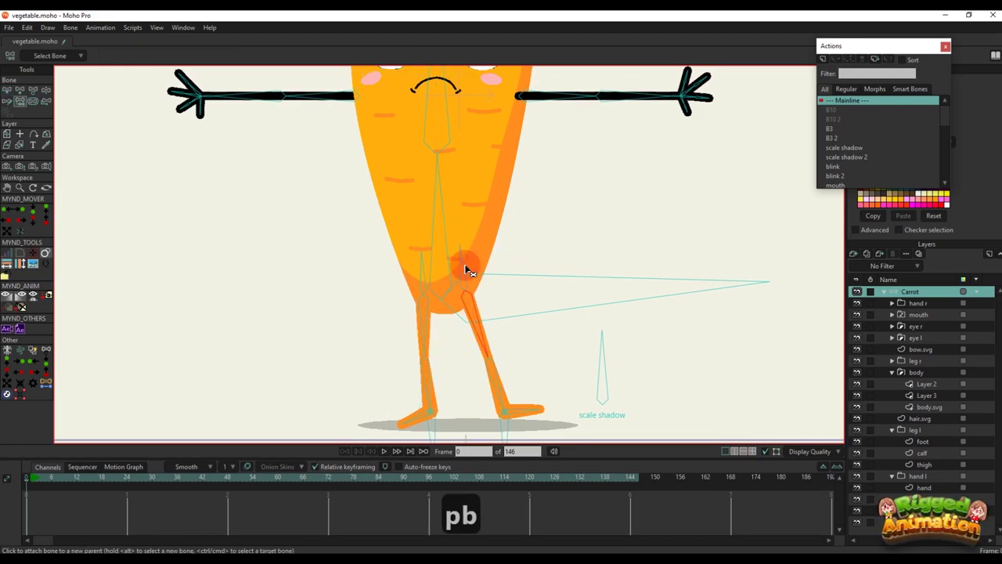
pyautogui.click(438, 266)
pyautogui.click(49, 55)
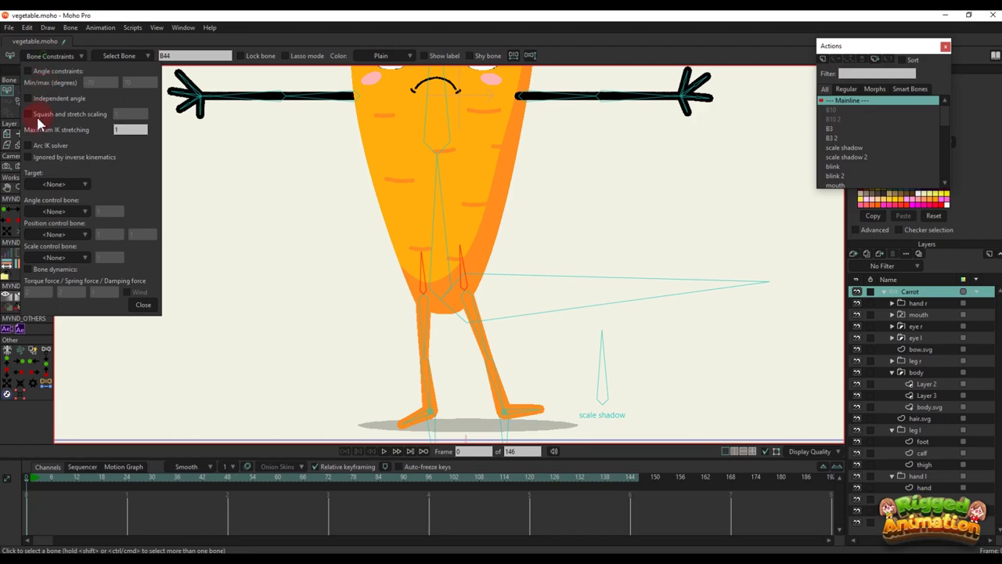
pyautogui.click(154, 313)
pyautogui.press('b')
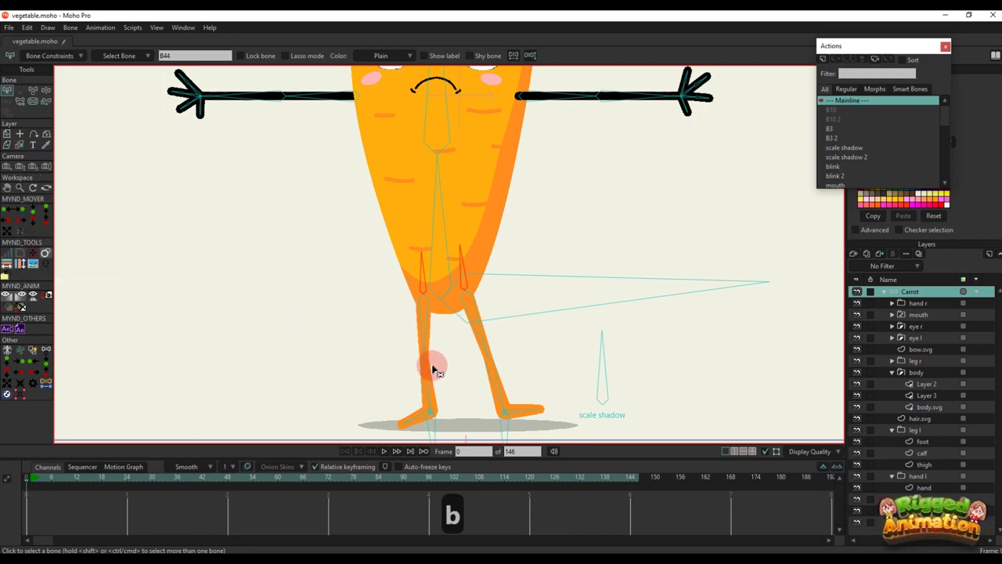
# Test the right-hand leg at frame 1 by moving its ankle target bone so the knee bends, and delete the test keys
pyautogui.click(32, 482)
pyautogui.moveTo(308, 392); pyautogui.dragTo(332, 307)
pyautogui.press('t')
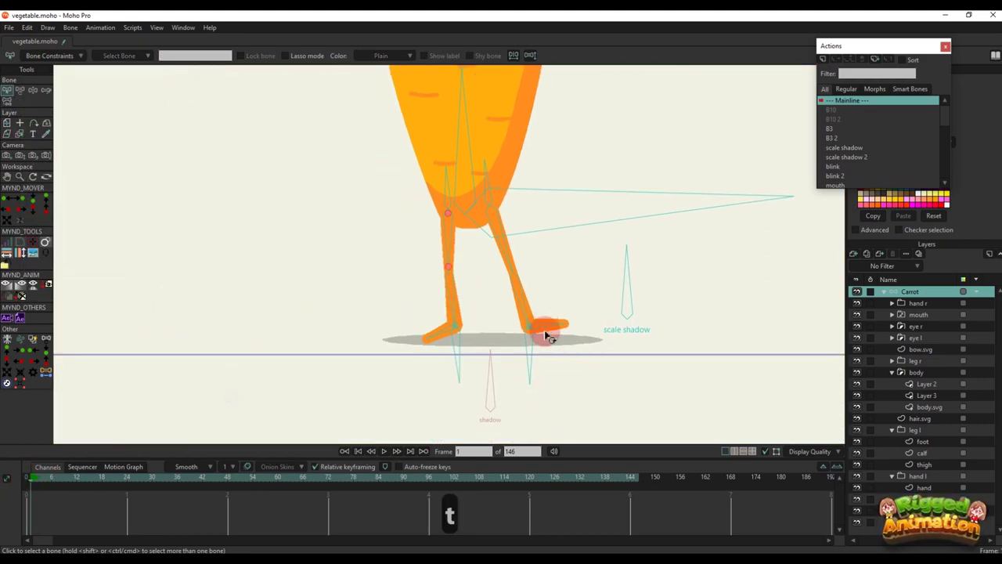
pyautogui.moveTo(545, 332); pyautogui.dragTo(513, 315)
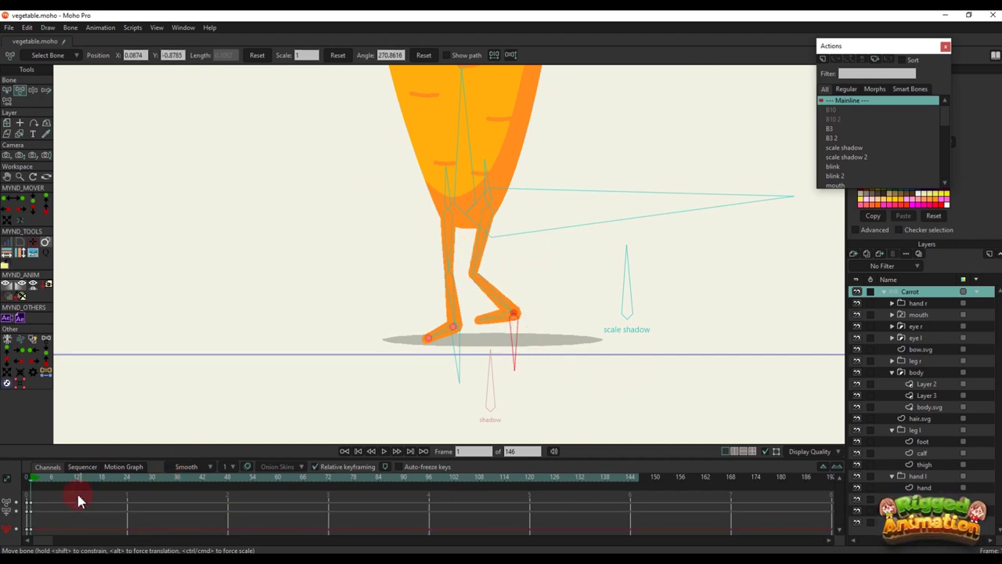
pyautogui.press('BackSpace')
# Open the walk action for editing and flip the right-hand thigh bone at frame 1
pyautogui.scroll(-3, 858, 155)
pyautogui.doubleClick(835, 186)
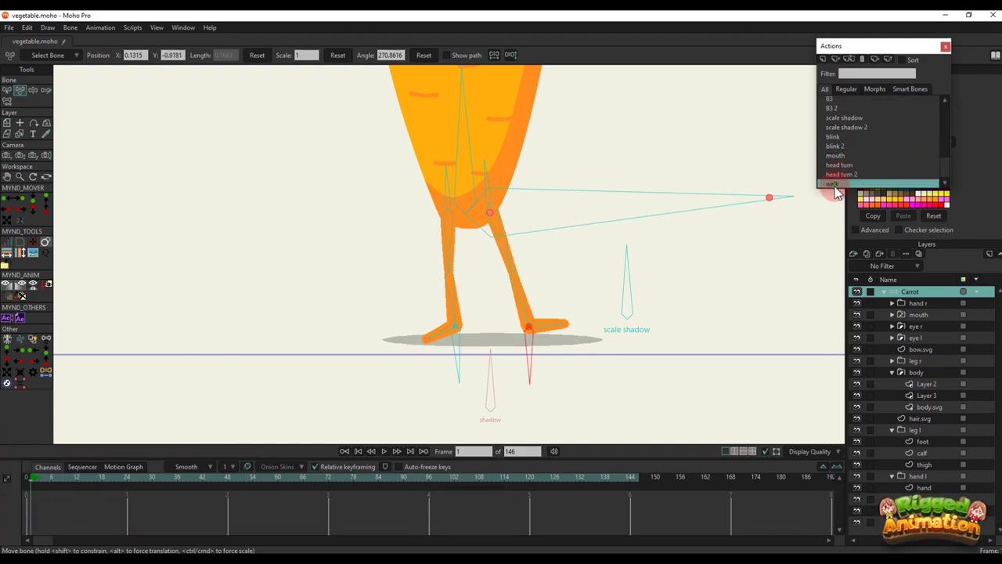
pyautogui.press('t')
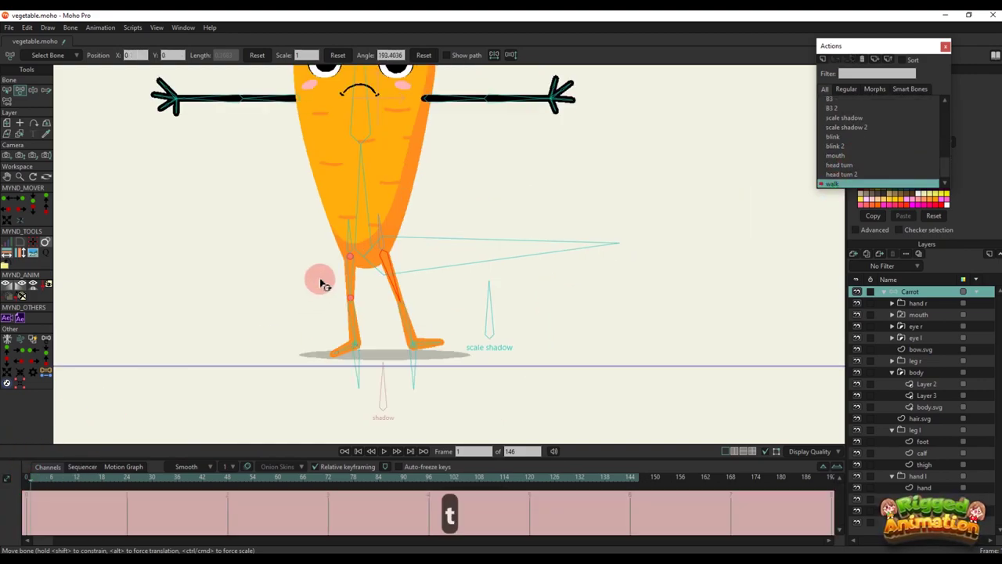
pyautogui.moveTo(321, 283); pyautogui.dragTo(380, 225)
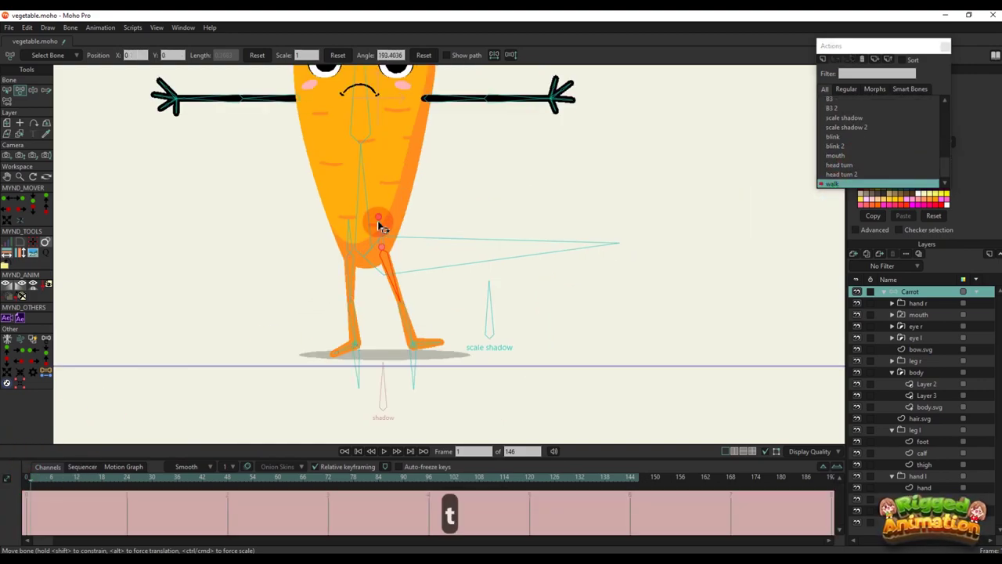
pyautogui.click(514, 57)
# Freeze the bone pose at frame 1 and arrange both ankle target bones in a walking stride with the rear heel lifted
pyautogui.scroll(2, 407, 298)
pyautogui.moveTo(425, 360); pyautogui.dragTo(413, 381)
pyautogui.scroll(-2, 403, 364)
pyautogui.hotkey('ctrl', 'f')
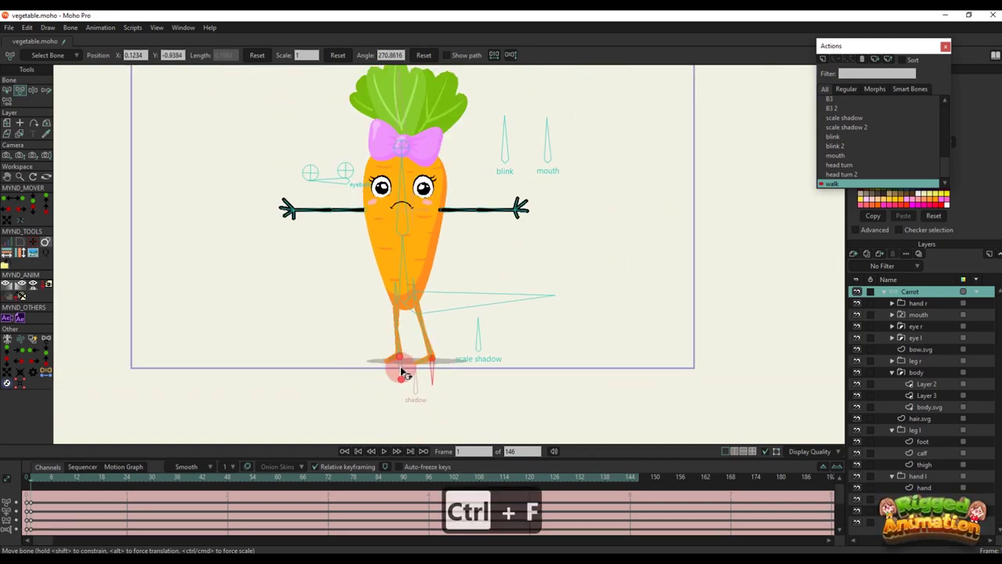
pyautogui.scroll(3, 405, 368)
pyautogui.press('t')
pyautogui.moveTo(443, 332); pyautogui.dragTo(471, 327)
pyautogui.click(385, 336)
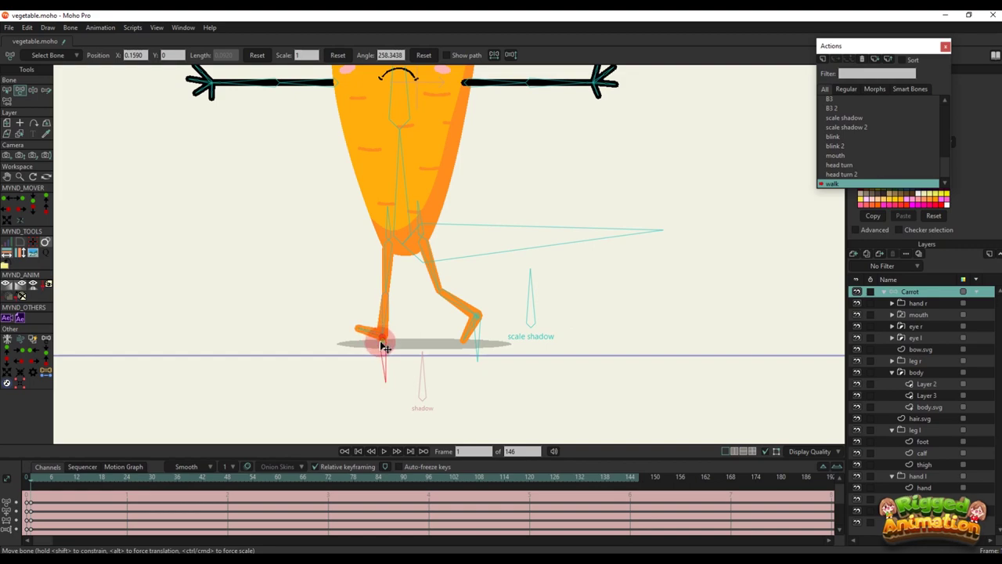
pyautogui.click(490, 327)
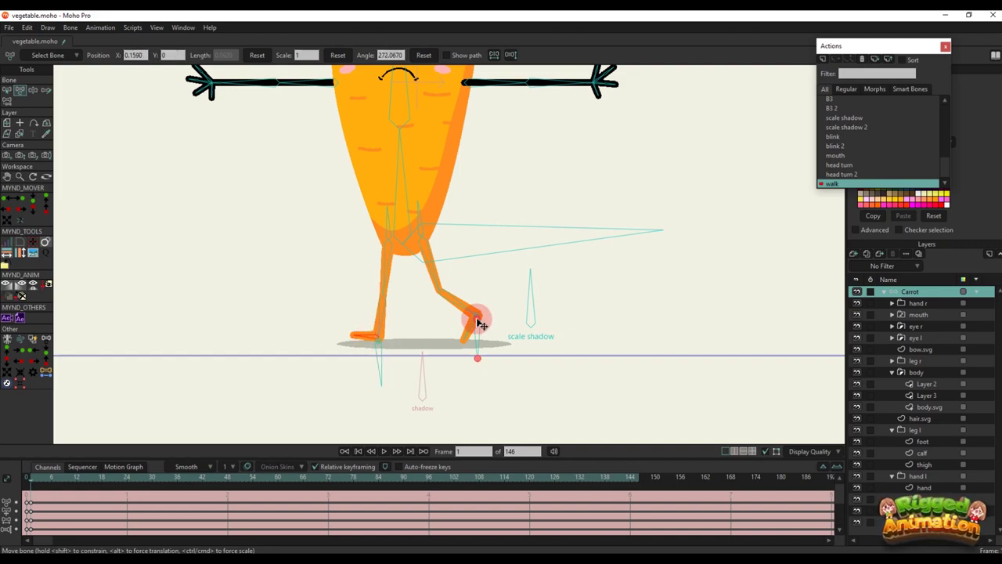
# Lower both arms at frame 1 and bend the elbows so the hands swing toward the front of the body
pyautogui.scroll(-5, 480, 321)
pyautogui.moveTo(496, 201); pyautogui.dragTo(505, 270)
pyautogui.moveTo(495, 228); pyautogui.dragTo(477, 245)
pyautogui.moveTo(330, 199); pyautogui.dragTo(384, 273)
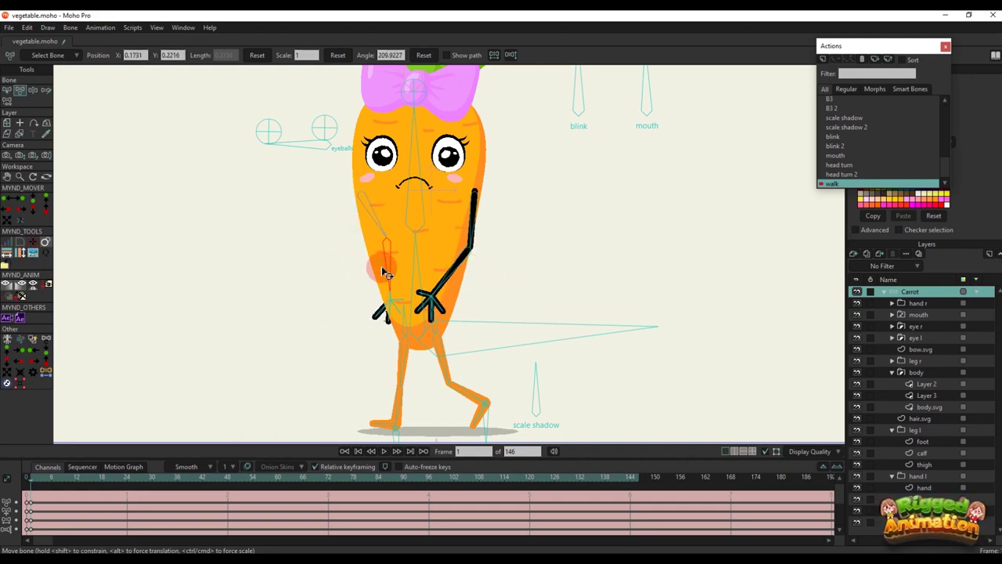
pyautogui.scroll(-5, 392, 230)
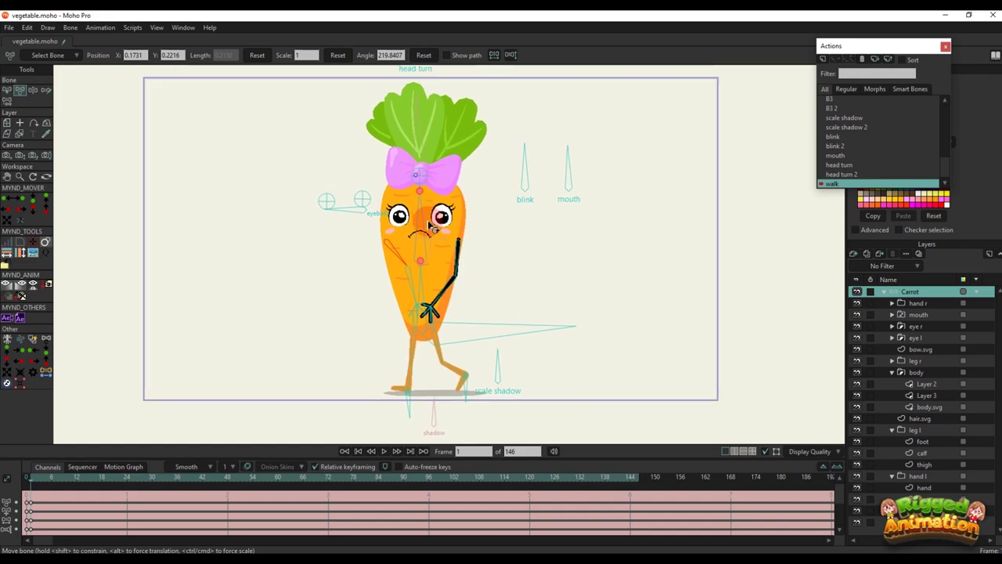
# Rotate the head turn bone to face the carrot left and rotate the mouth bone to give a smile
pyautogui.moveTo(375, 299); pyautogui.dragTo(347, 277)
pyautogui.scroll(2, 347, 279)
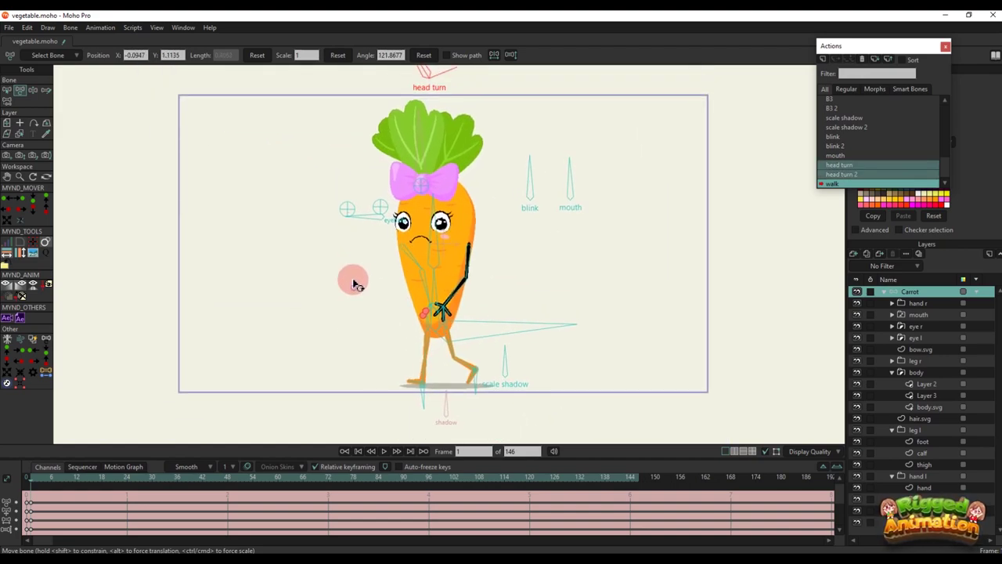
pyautogui.click(377, 222)
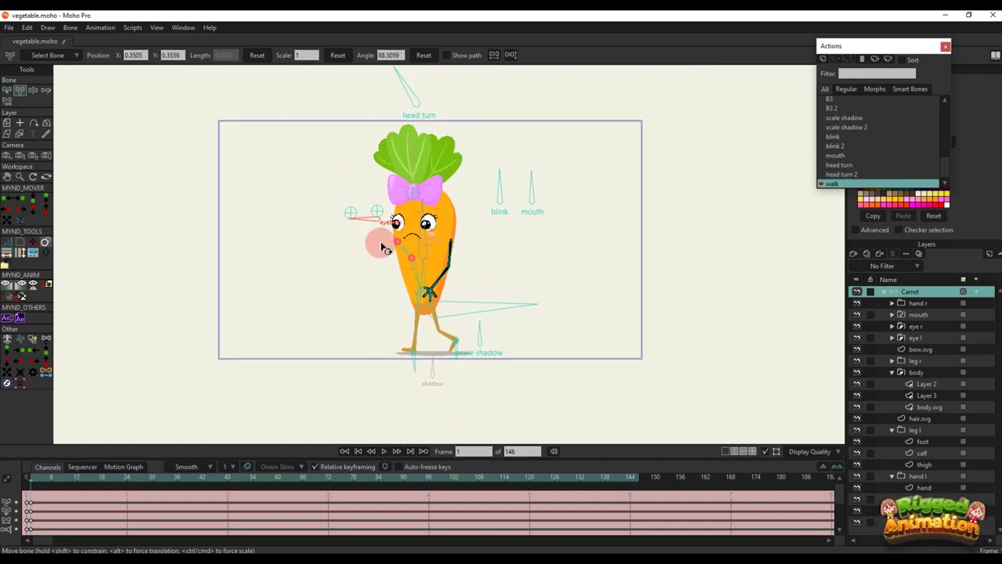
pyautogui.scroll(2, 391, 238)
pyautogui.click(633, 125)
pyautogui.moveTo(638, 125); pyautogui.dragTo(589, 181)
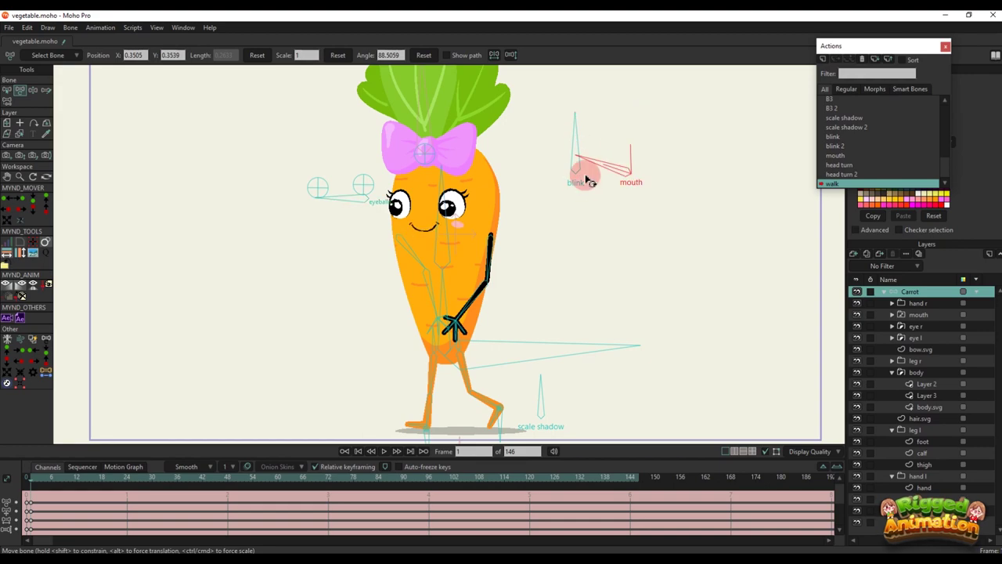
# Freeze the stride pose at frame 1 and key the same pose again at frames 12 and 24
pyautogui.hotkey('ctrl', 'f')
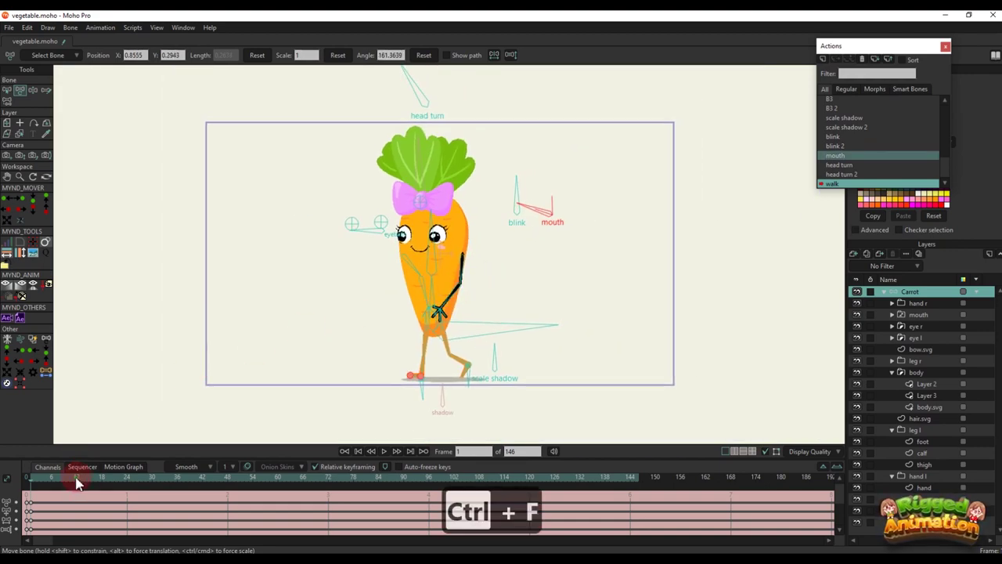
pyautogui.click(126, 479)
pyautogui.hotkey('ctrl', 'f')
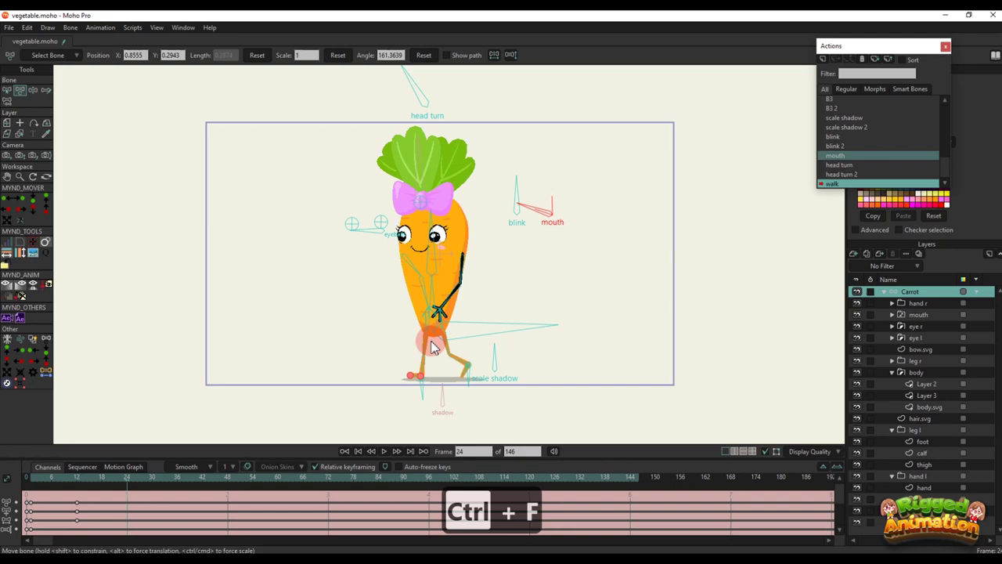
pyautogui.moveTo(429, 341); pyautogui.dragTo(417, 299)
# At frame 12, swap the stride by moving the rear foot forward and the front foot back, and adjust both foot angles
pyautogui.click(78, 480)
pyautogui.scroll(5, 488, 274)
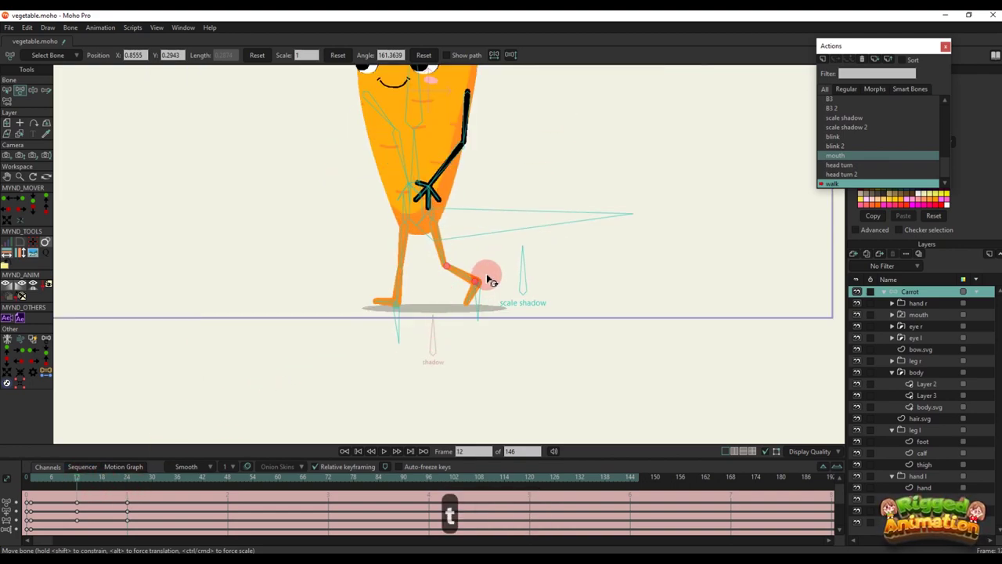
pyautogui.moveTo(475, 285); pyautogui.dragTo(426, 280)
pyautogui.scroll(1, 458, 318)
pyautogui.moveTo(354, 327)
pyautogui.mouseDown()
pyautogui.moveTo(340, 336)
pyautogui.moveTo(346, 323)
pyautogui.moveTo(353, 335)
pyautogui.mouseUp()
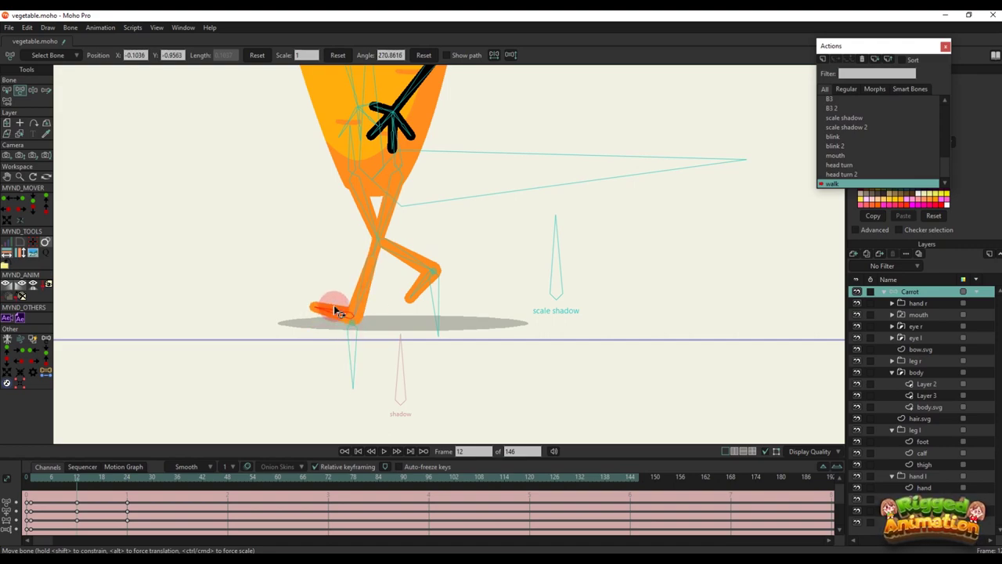
pyautogui.moveTo(434, 280); pyautogui.dragTo(427, 288)
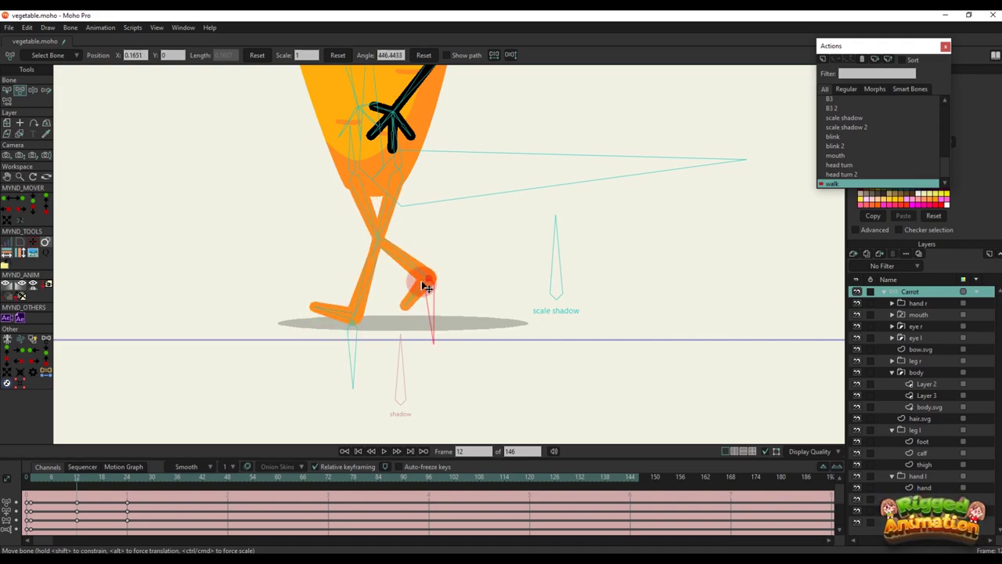
pyautogui.moveTo(329, 316); pyautogui.dragTo(327, 317)
# Rotate the scale shadow bone to about 99° at frame 12 and scrub between frames 1 and 12
pyautogui.scroll(-3, 428, 279)
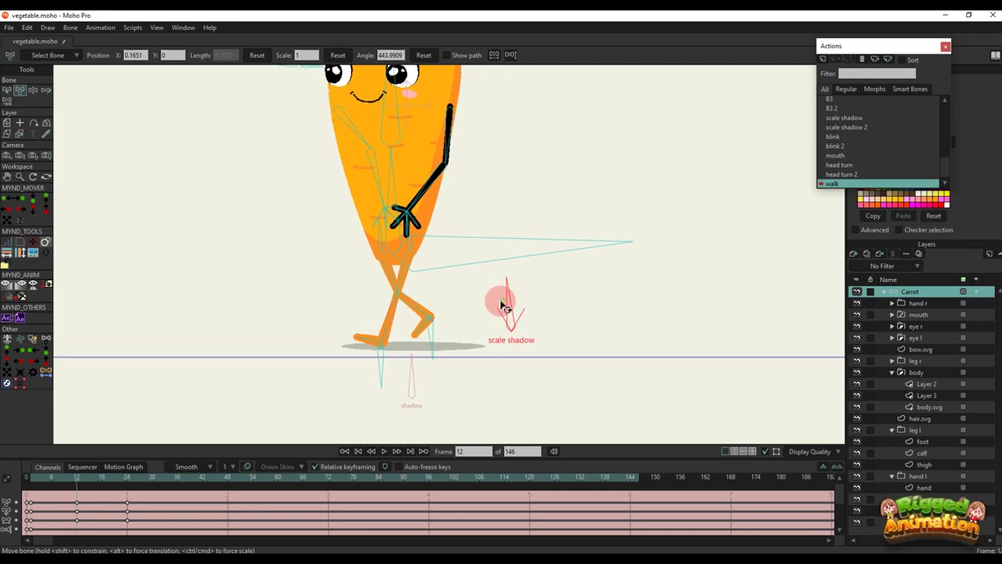
pyautogui.click(500, 304)
pyautogui.scroll(-4, 446, 331)
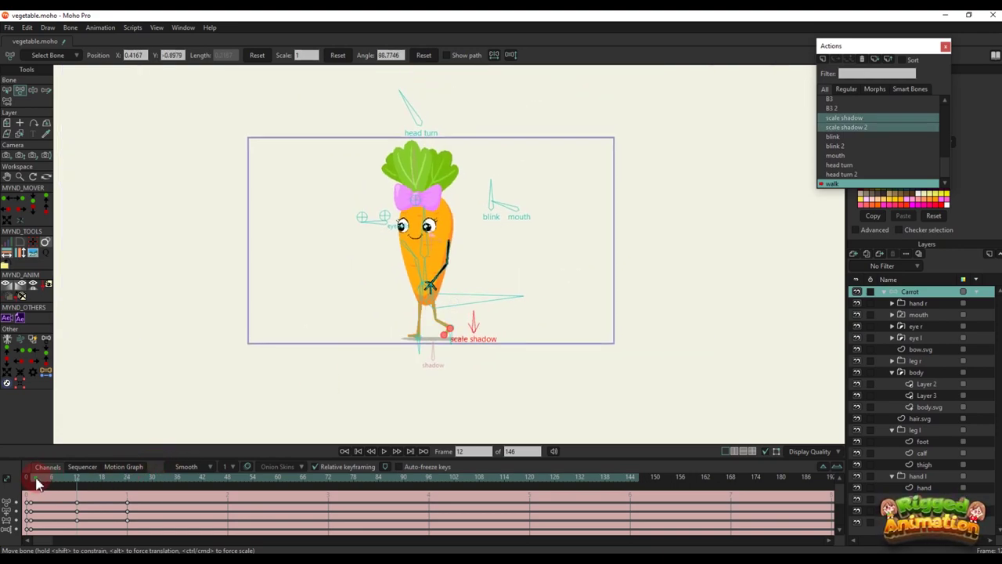
pyautogui.moveTo(37, 484); pyautogui.dragTo(74, 495)
# At frame 12, swing both arms backward so they reverse the arm pose of frame 1
pyautogui.scroll(3, 415, 317)
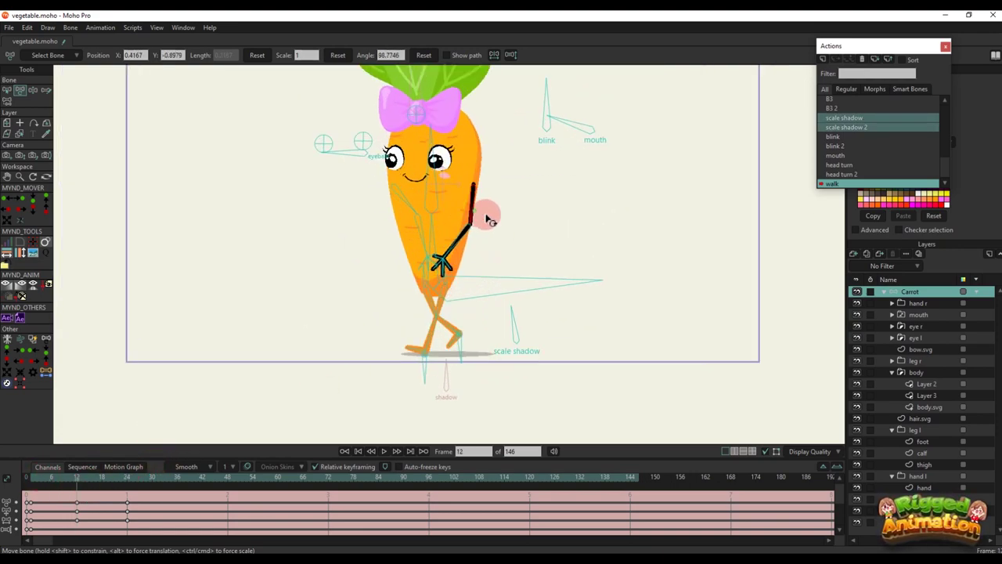
pyautogui.moveTo(485, 216); pyautogui.dragTo(485, 218)
pyautogui.moveTo(471, 238); pyautogui.dragTo(478, 240)
pyautogui.moveTo(409, 209); pyautogui.dragTo(380, 221)
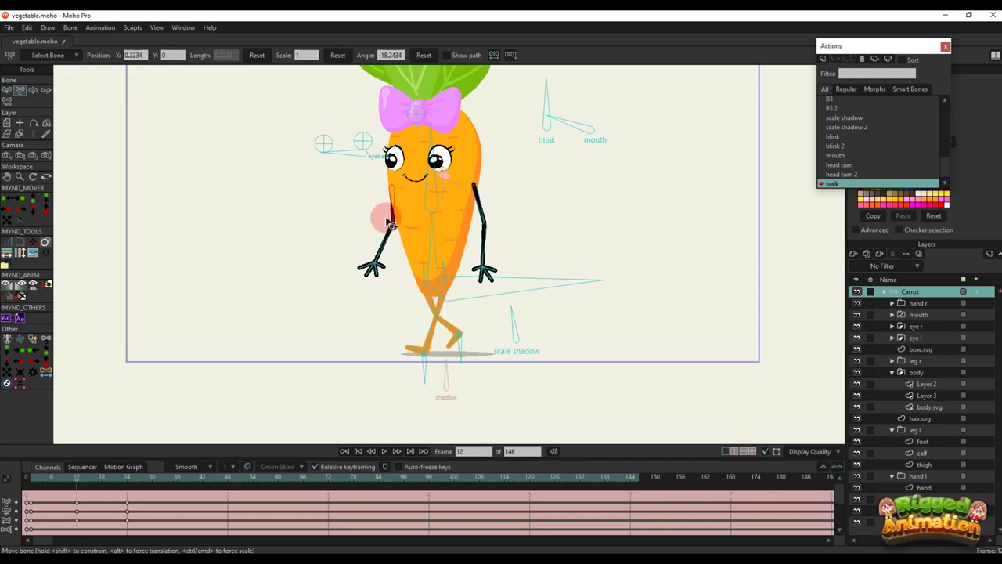
pyautogui.moveTo(485, 203); pyautogui.dragTo(489, 204)
pyautogui.scroll(-3, 362, 257)
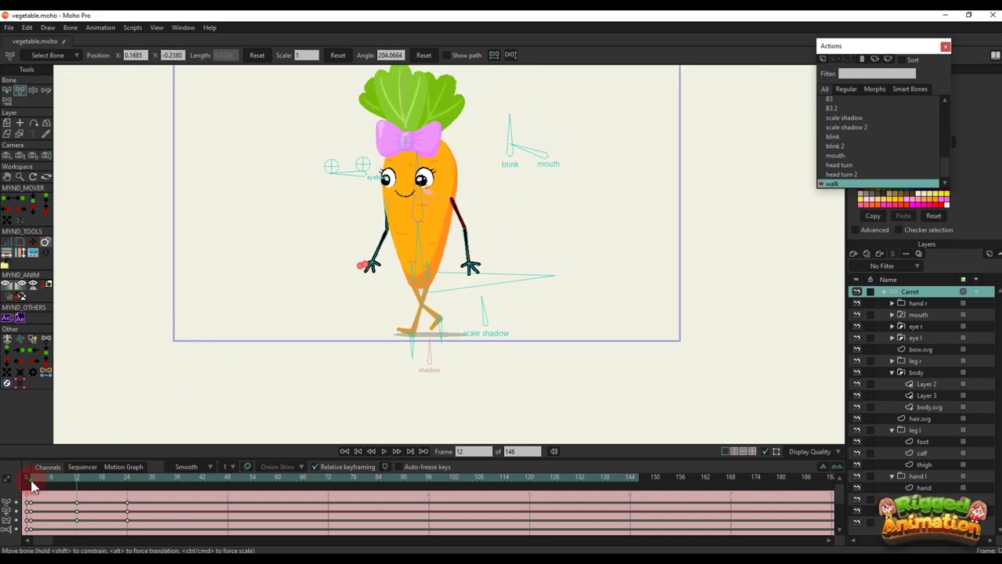
# Return to frame 1 and fine-tune the scale shadow bone and the rear foot's ankle target bone
pyautogui.moveTo(31, 486)
pyautogui.mouseDown()
pyautogui.moveTo(125, 498)
pyautogui.moveTo(32, 498)
pyautogui.mouseUp()
pyautogui.scroll(3, 431, 392)
pyautogui.click(532, 247)
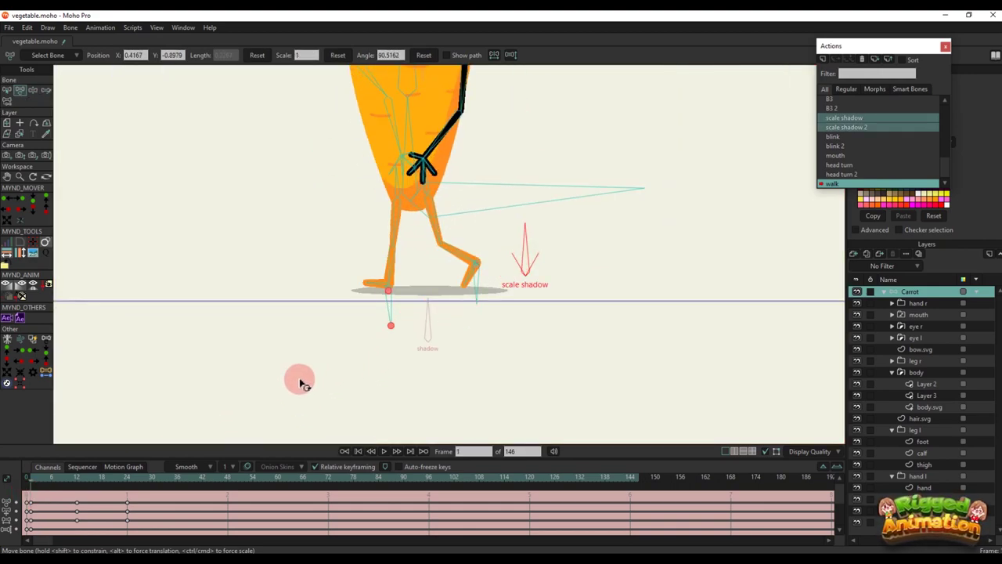
pyautogui.moveTo(468, 295); pyautogui.dragTo(470, 303)
pyautogui.click(479, 295)
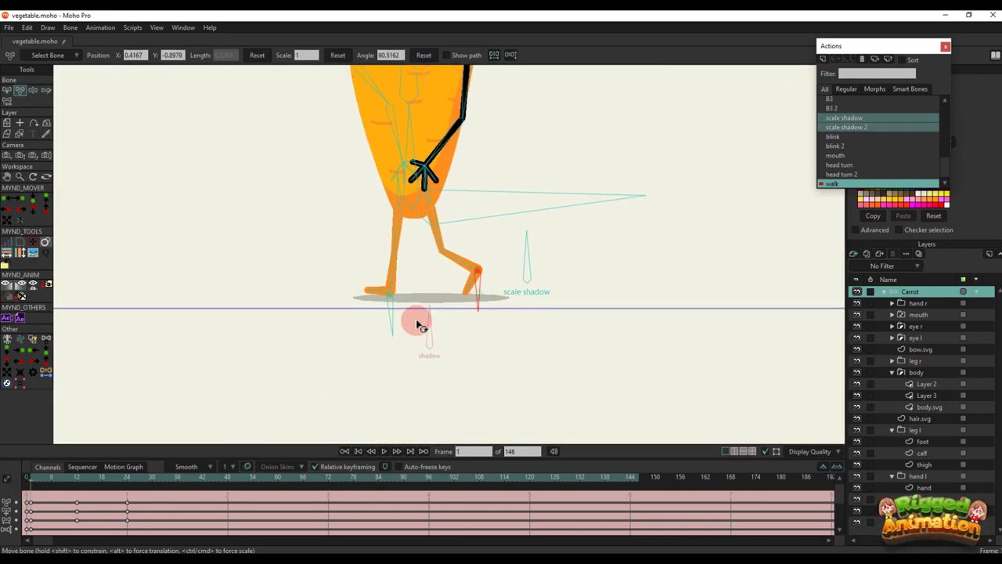
# At frame 6, pose the passing position with one foot planted under the body and the other lifted with a bent knee
pyautogui.click(52, 478)
pyautogui.moveTo(409, 293); pyautogui.dragTo(445, 325)
pyautogui.scroll(2, 436, 297)
pyautogui.press('t')
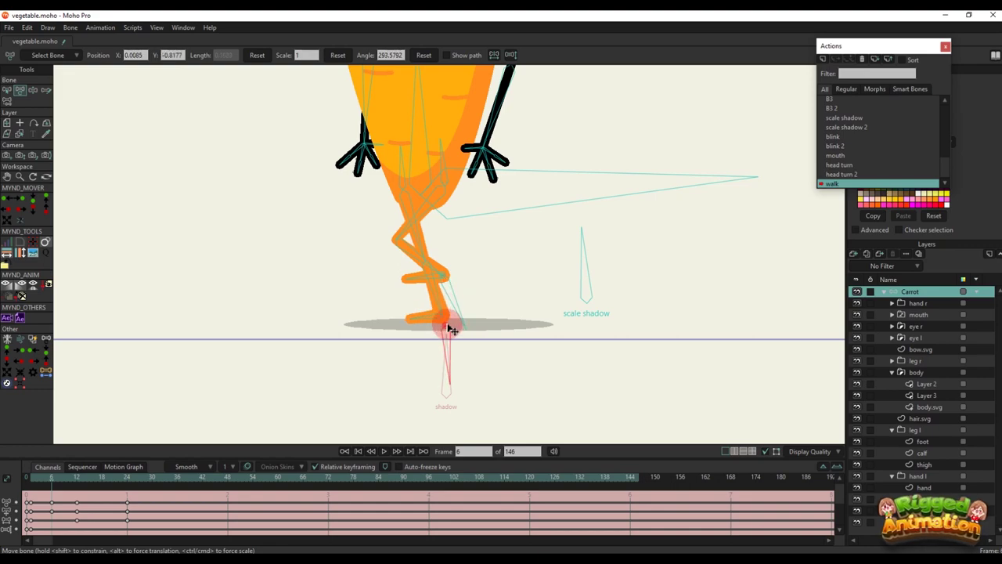
# At frame 6, raise the lifted foot's target bone slightly to bend that knee more
pyautogui.scroll(-1, 459, 206)
pyautogui.moveTo(452, 199); pyautogui.dragTo(467, 251)
pyautogui.press('z')
pyautogui.scroll(-1, 475, 262)
pyautogui.press('t')
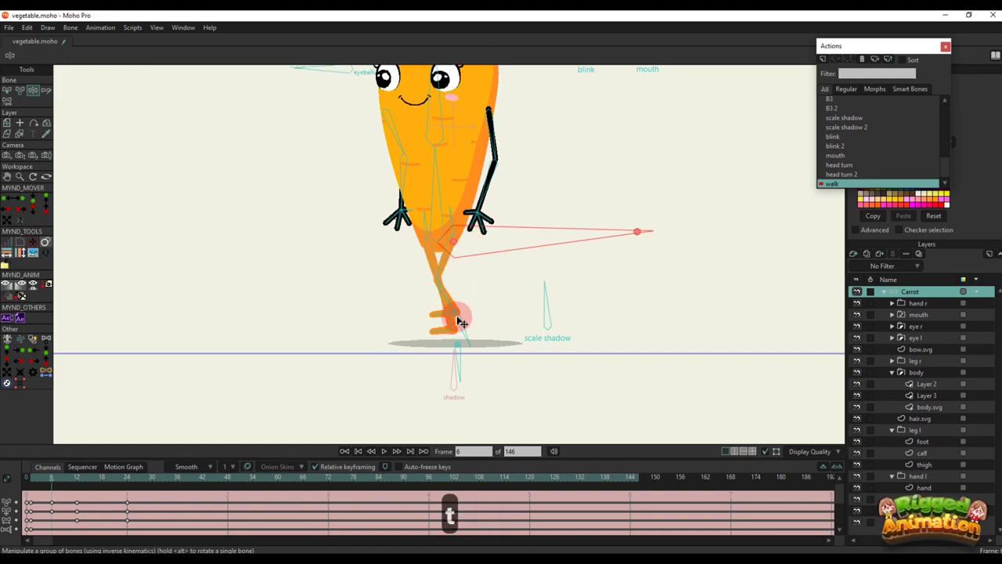
pyautogui.moveTo(458, 313)
pyautogui.mouseDown()
pyautogui.moveTo(462, 325)
pyautogui.moveTo(456, 309)
pyautogui.mouseUp()
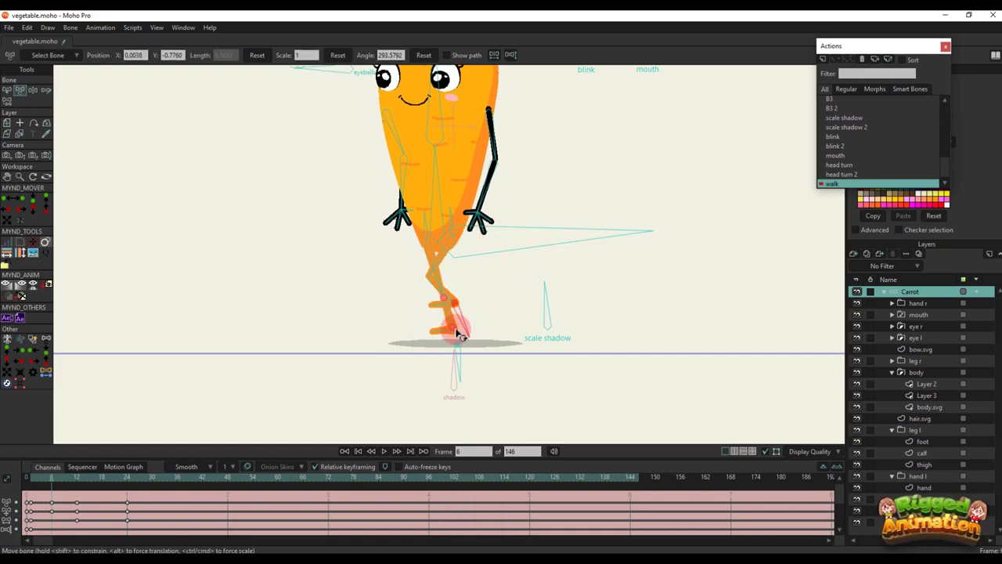
# Reposition the planted foot's target bone at frame 6 and tilt the foot onto its toes
pyautogui.moveTo(462, 351); pyautogui.dragTo(444, 334)
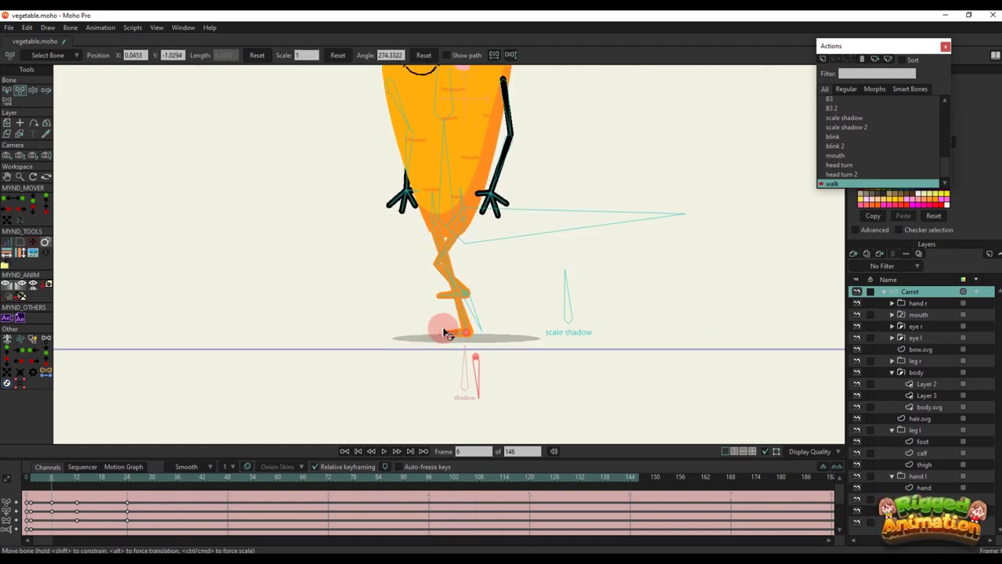
pyautogui.moveTo(480, 364); pyautogui.dragTo(477, 346)
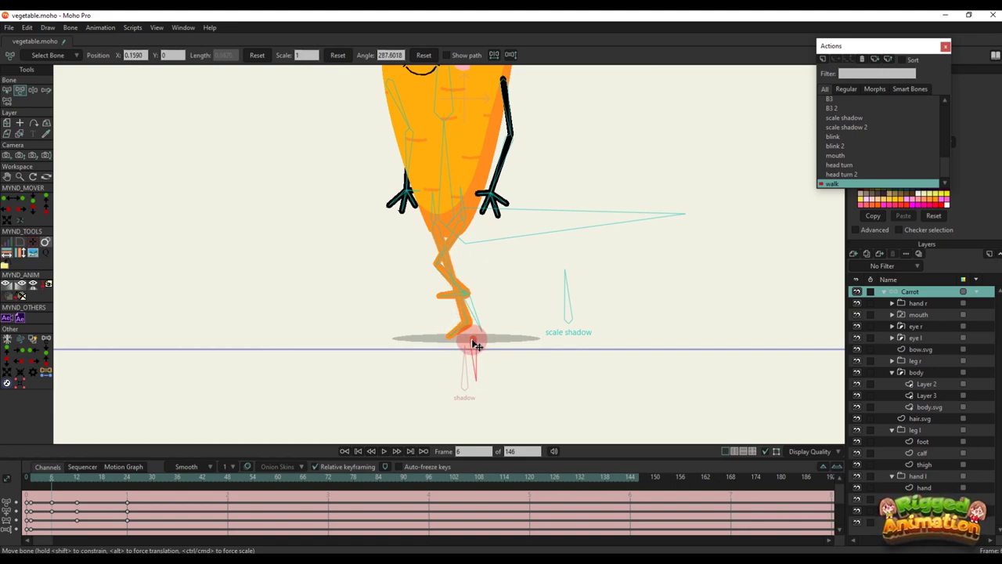
pyautogui.click(453, 300)
pyautogui.scroll(-2, 468, 283)
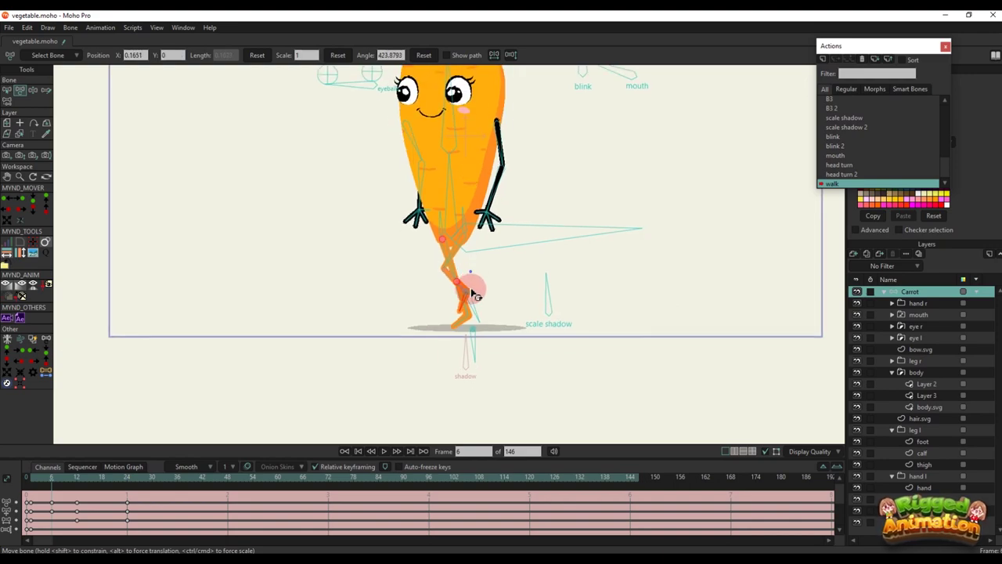
pyautogui.moveTo(474, 290); pyautogui.dragTo(472, 314)
# Copy the hip bone's keyframes from frame 6 to frame 18 and compare with frame 12
pyautogui.click(484, 266)
pyautogui.scroll(-3, 107, 489)
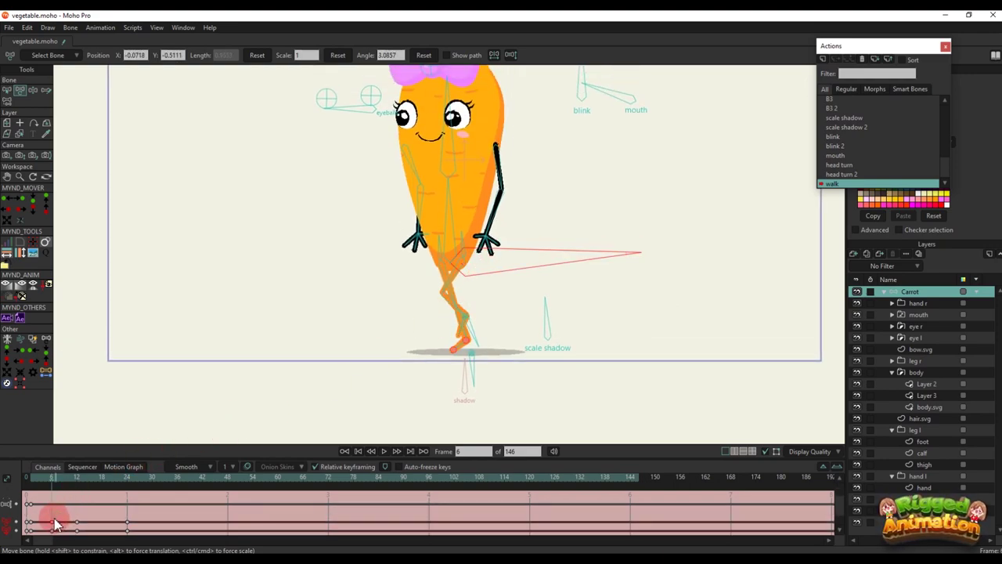
pyautogui.click(50, 509)
pyautogui.hotkey('ctrl', 'c')
pyautogui.click(101, 481)
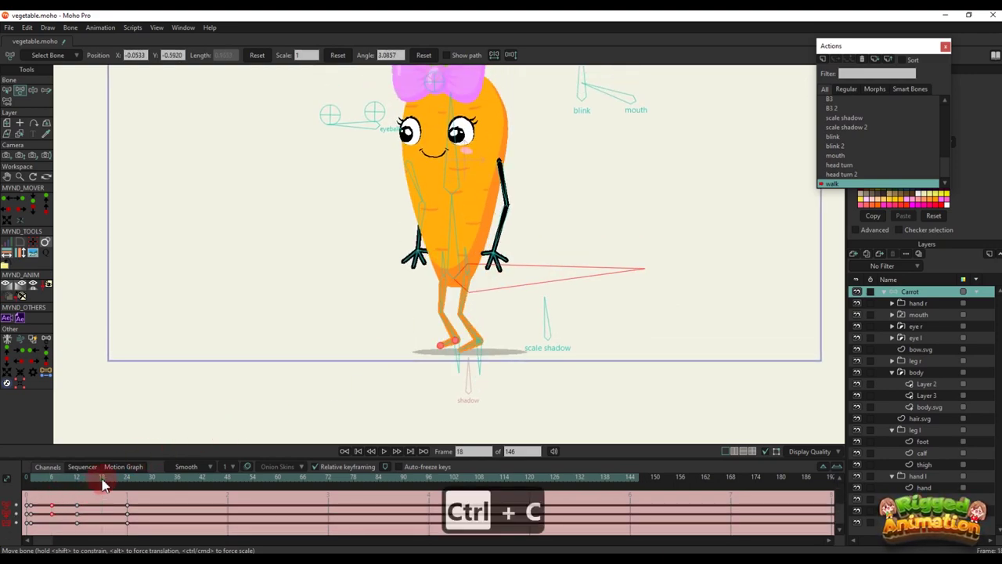
pyautogui.hotkey('ctrl', 'v')
pyautogui.click(77, 480)
pyautogui.press('t')
pyautogui.click(494, 352)
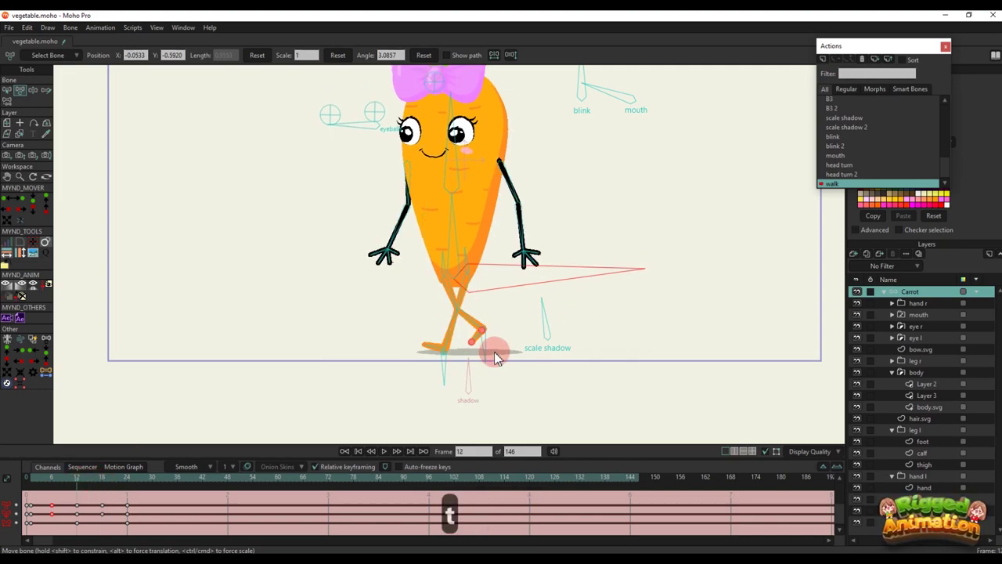
# At frame 18, pose the opposite passing position with one foot lifted behind a bent knee and the other planted under the body
pyautogui.click(104, 479)
pyautogui.press('t')
pyautogui.scroll(2, 469, 339)
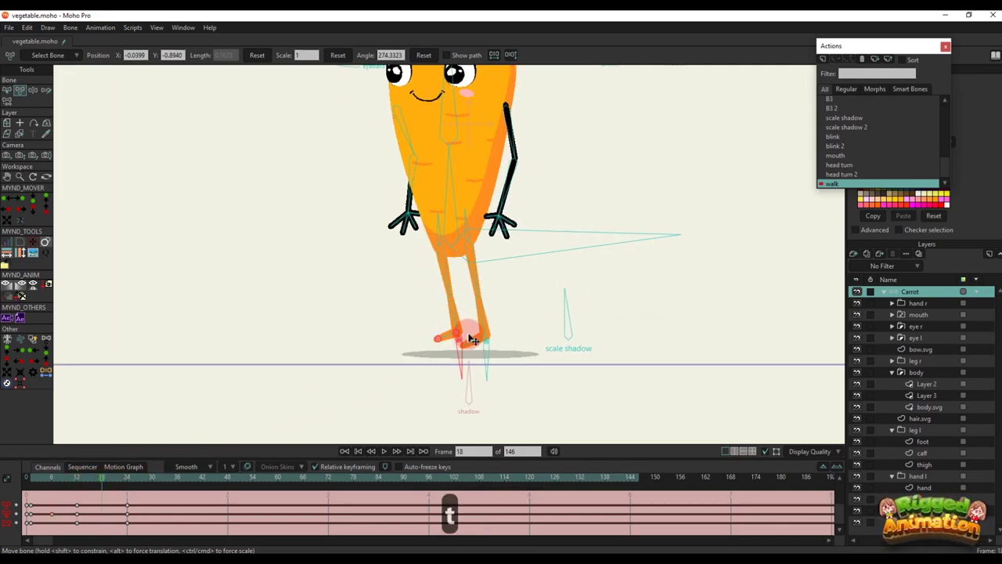
pyautogui.moveTo(465, 346); pyautogui.dragTo(470, 305)
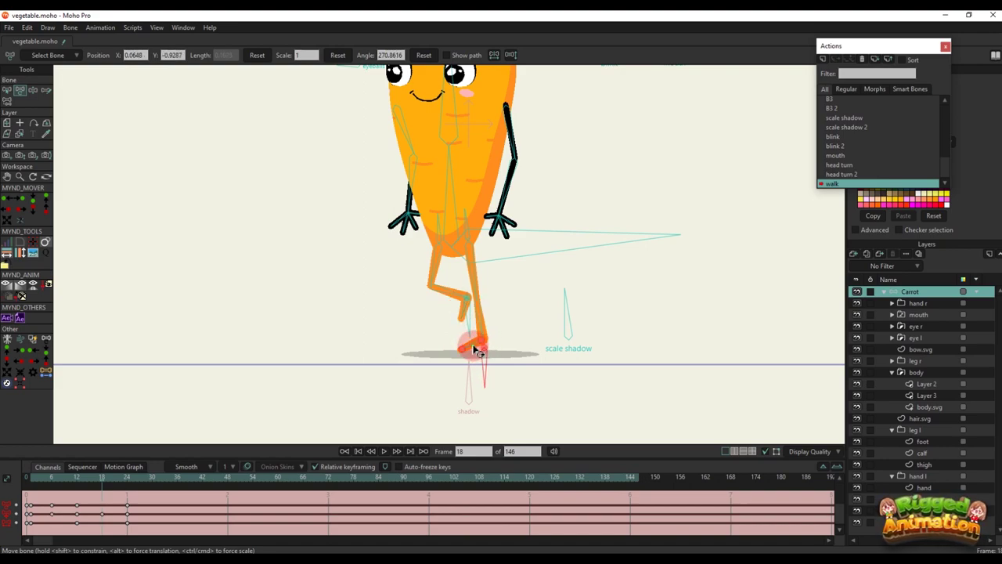
pyautogui.moveTo(470, 306); pyautogui.dragTo(479, 307)
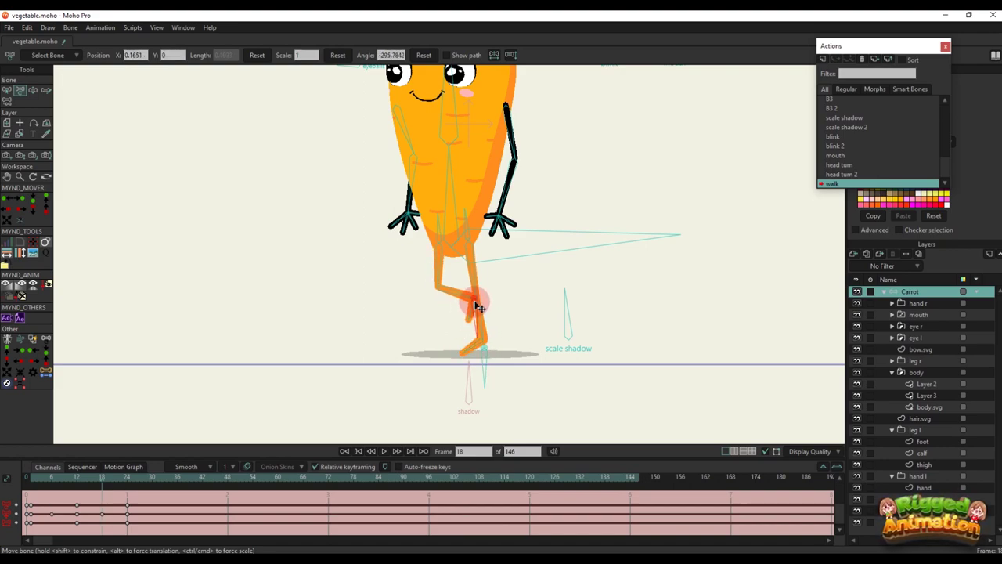
# Rotate the scale shadow bone to about 111° at frame 18 and about 112° at frame 6 to shrink the shadow
pyautogui.scroll(-3, 476, 317)
pyautogui.scroll(2, 538, 338)
pyautogui.click(539, 339)
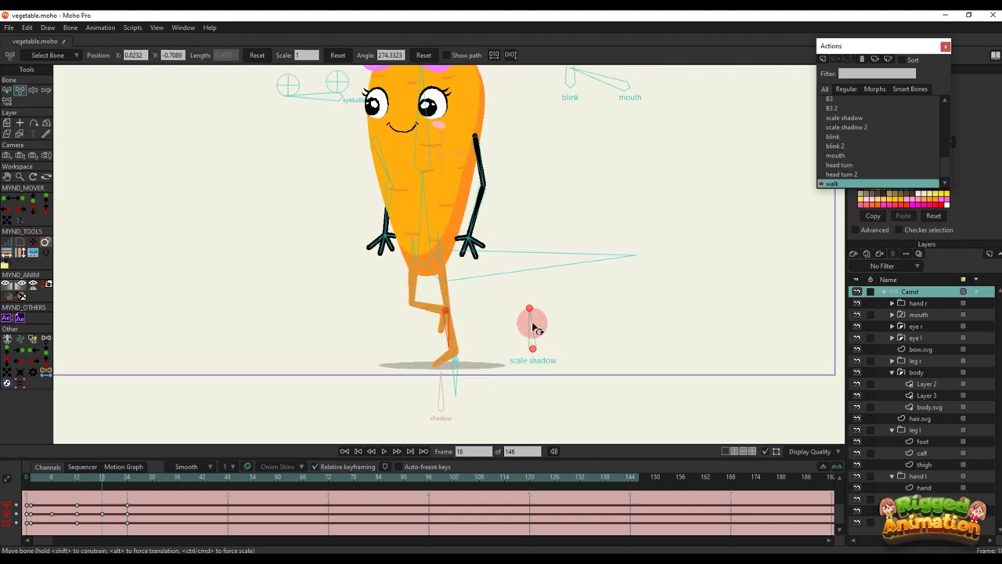
pyautogui.click(436, 361)
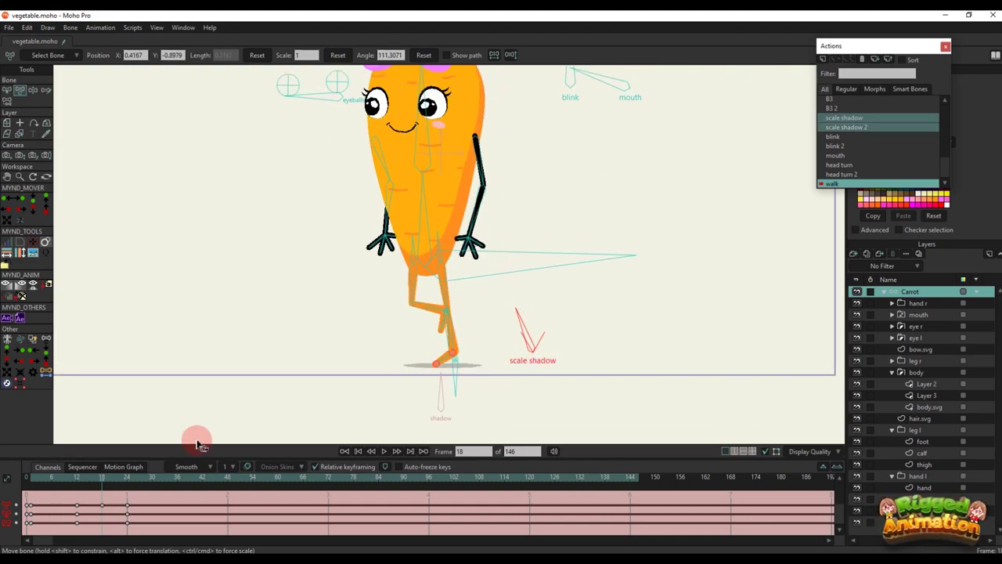
pyautogui.click(52, 477)
pyautogui.click(519, 324)
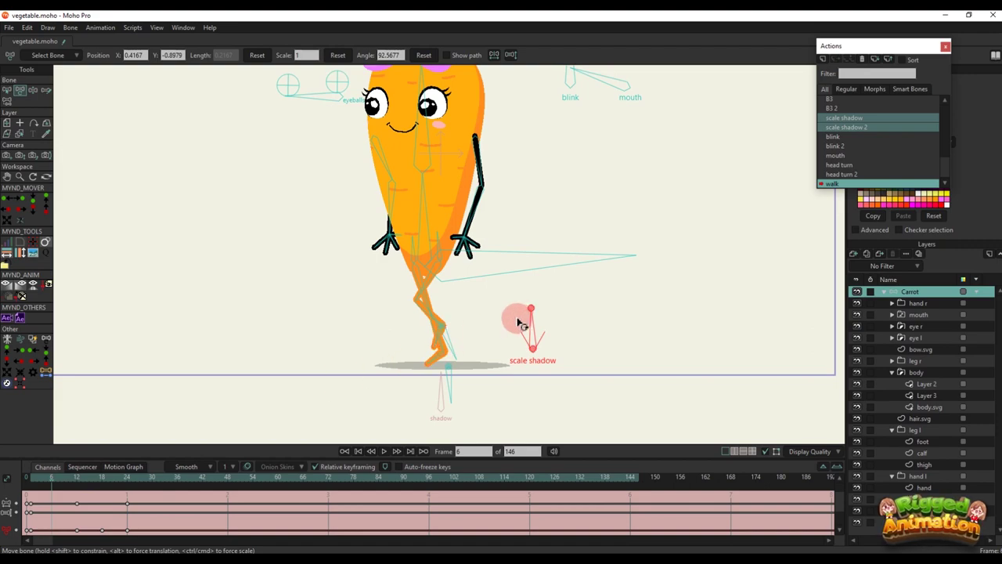
pyautogui.scroll(-3, 459, 407)
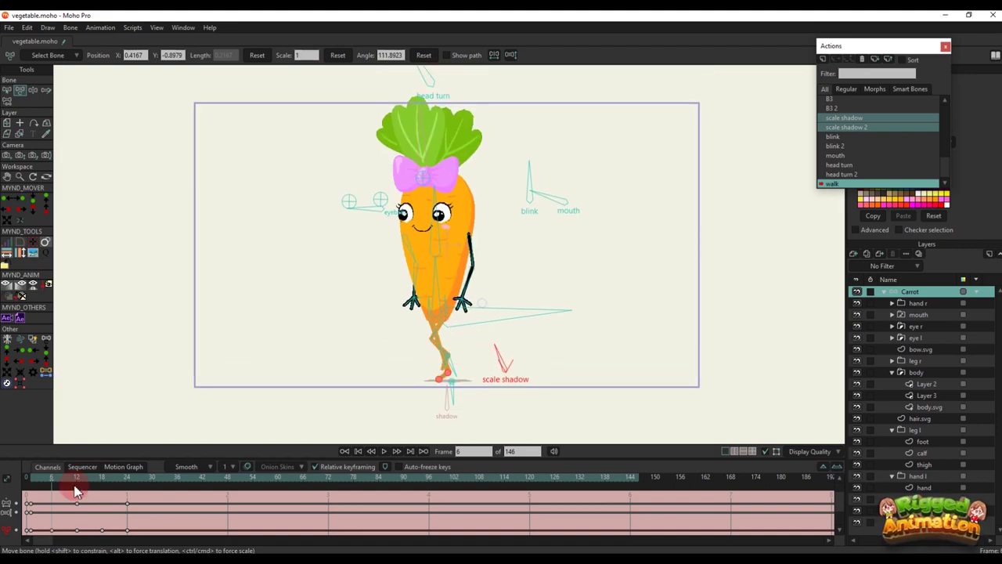
# Play the walk action from the start to check the motion
pyautogui.click(35, 481)
pyautogui.press('space')
pyautogui.scroll(-4, 360, 306)
pyautogui.scroll(6, 364, 311)
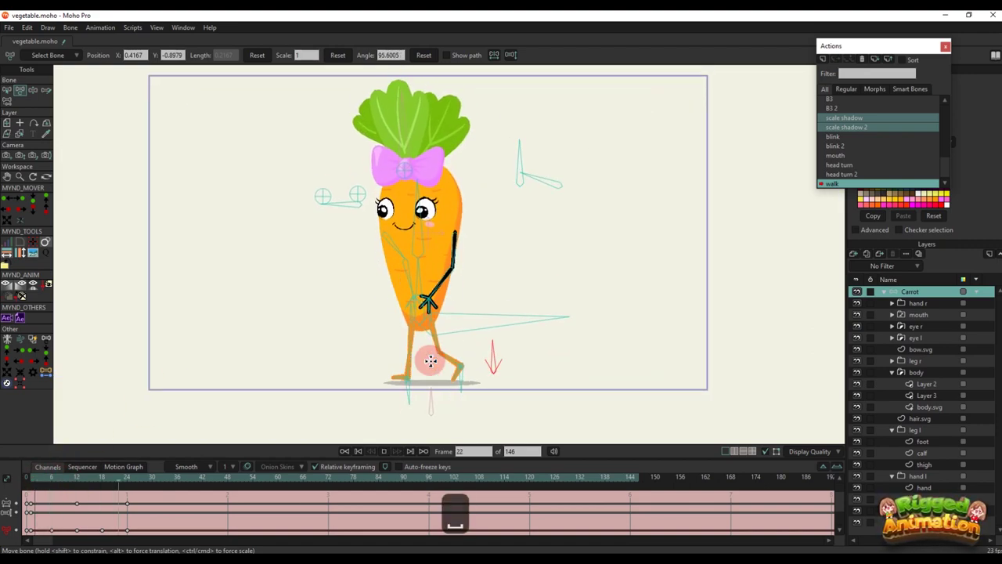
pyautogui.scroll(-3, 376, 362)
pyautogui.press('space')
# Scrub to frame 9 and adjust the pose of the swinging leg between the passing and contact poses
pyautogui.click(40, 480)
pyautogui.moveTo(44, 484); pyautogui.dragTo(65, 493)
pyautogui.scroll(5, 412, 364)
pyautogui.moveTo(480, 296); pyautogui.dragTo(428, 309)
# Select the keyframes at frame 24 and set their interpolation to Cycle back to absolute frame 2
pyautogui.moveTo(38, 486); pyautogui.dragTo(145, 511)
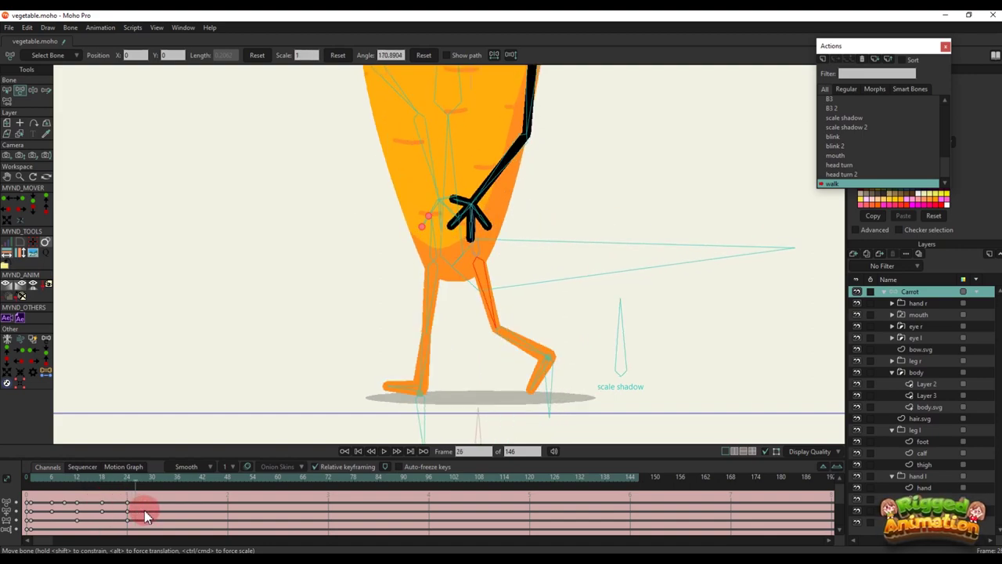
pyautogui.scroll(-3, 157, 513)
pyautogui.scroll(3, 129, 504)
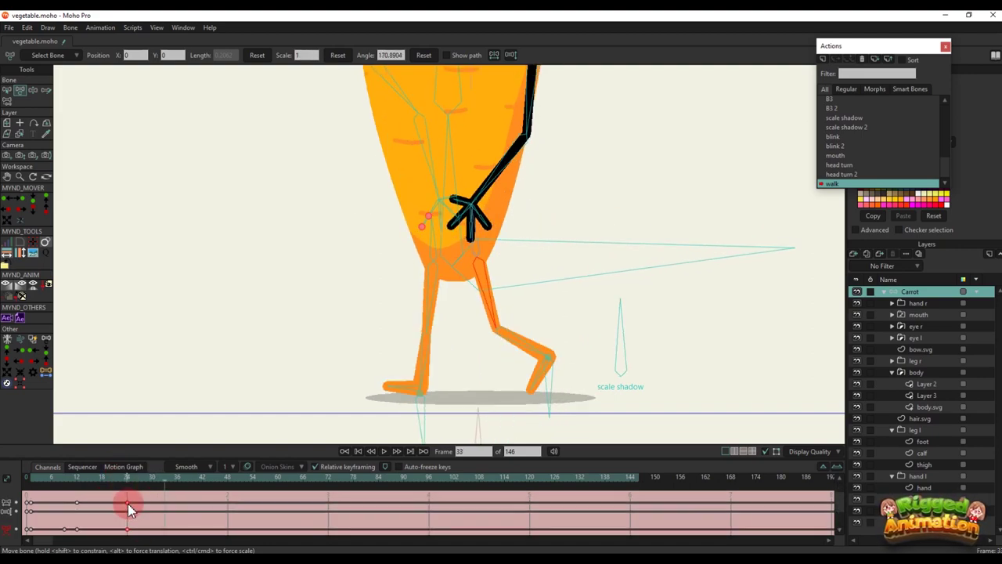
pyautogui.scroll(-3, 128, 508)
pyautogui.scroll(3, 135, 501)
pyautogui.rightClick(128, 503)
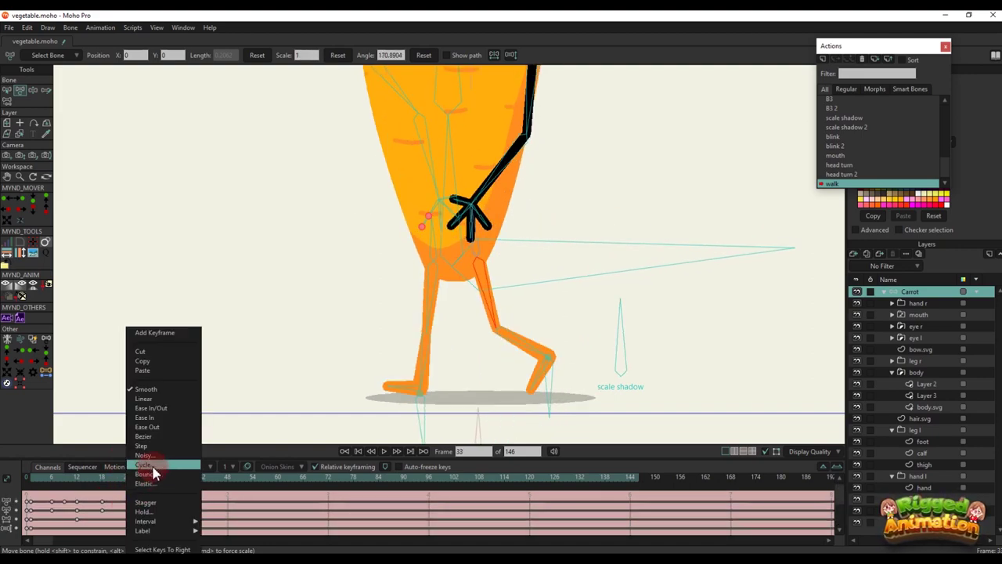
pyautogui.click(144, 464)
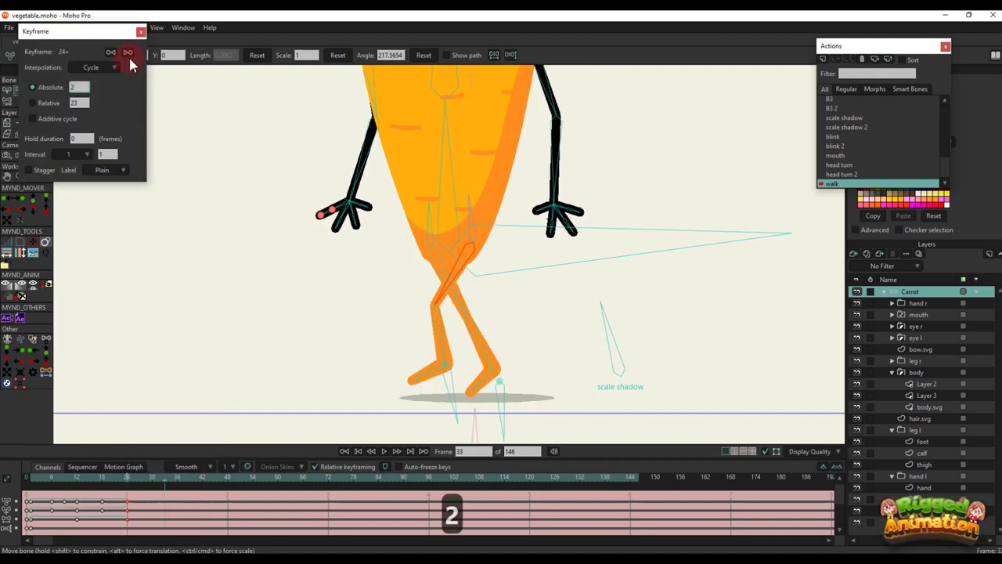
pyautogui.click(128, 56)
# Play the cycled walk to check that it loops
pyautogui.scroll(-5, 381, 255)
pyautogui.press('space')
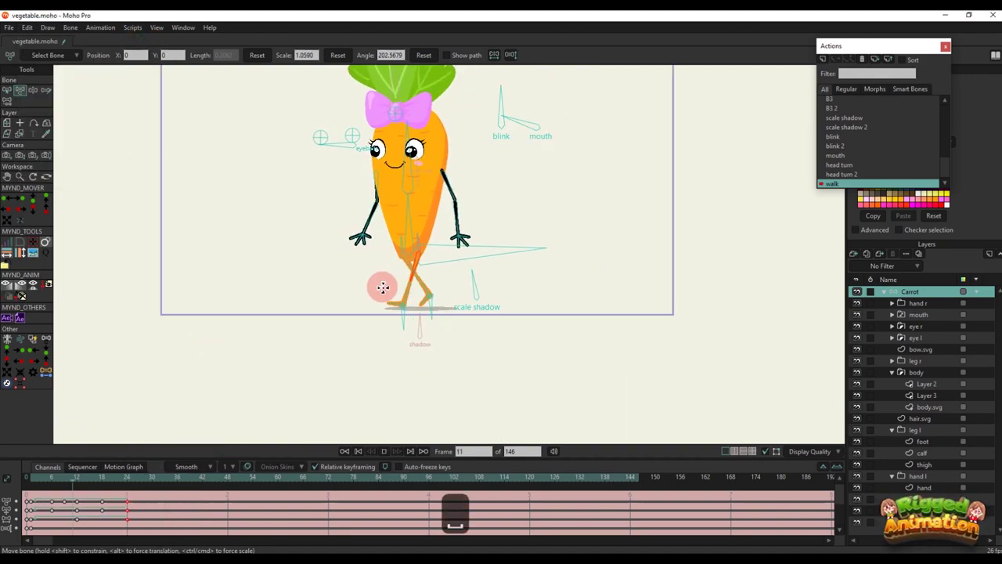
pyautogui.press('space')
pyautogui.scroll(-2, 382, 287)
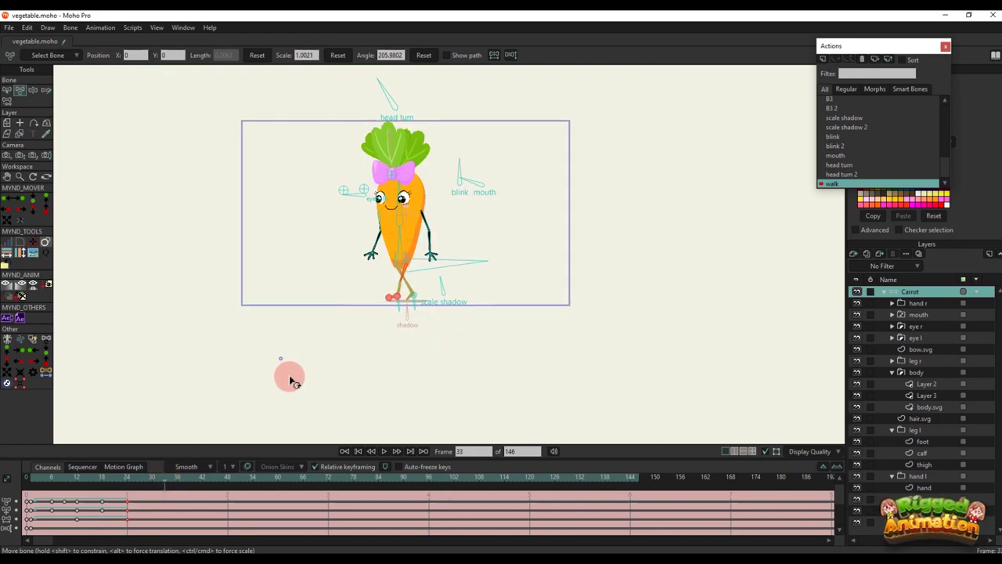
# Key the blink bone open at frame 33 and rotate it to about 120.6° at frame 36 to close the eyes
pyautogui.scroll(2, 367, 197)
pyautogui.press('t')
pyautogui.click(509, 168)
pyautogui.click(180, 484)
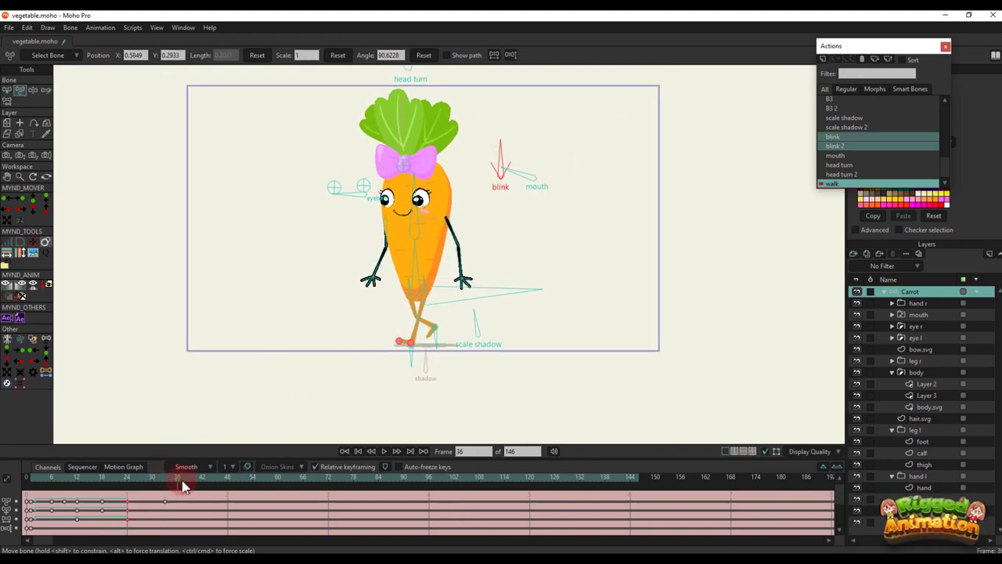
pyautogui.moveTo(530, 207); pyautogui.dragTo(477, 158)
# Copy the closed-eye blink key to frame 38 and the open-eye key to frame 41
pyautogui.moveTo(222, 487); pyautogui.dragTo(188, 527)
pyautogui.hotkey('ctrl', 'c')
pyautogui.click(186, 477)
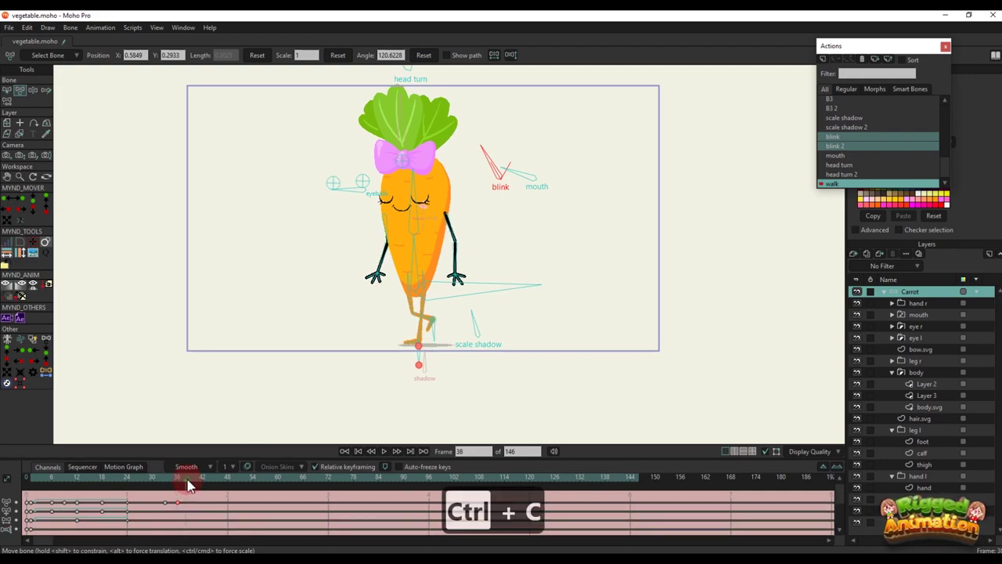
pyautogui.hotkey('ctrl', 'v')
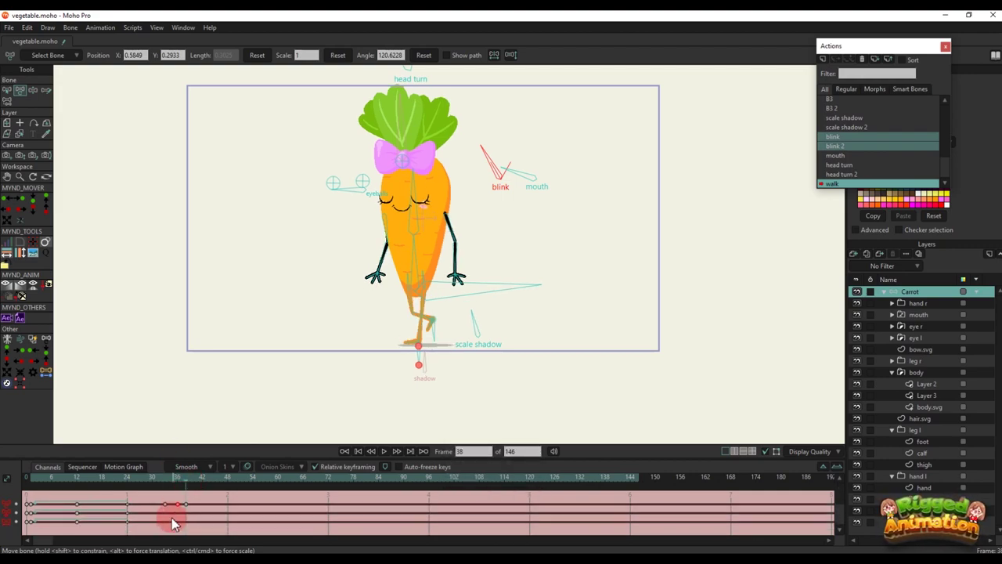
pyautogui.hotkey('ctrl', 'c')
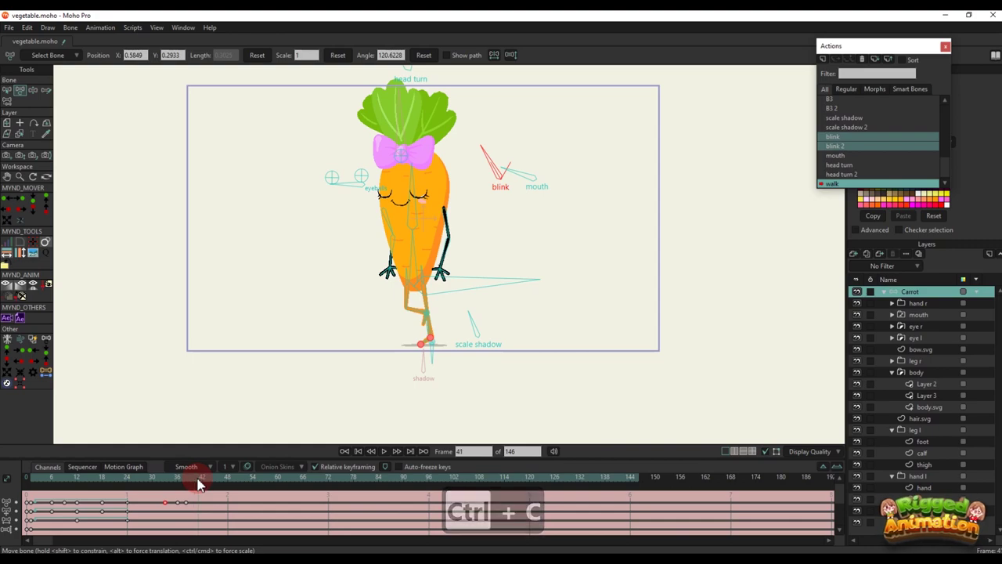
pyautogui.click(198, 485)
pyautogui.hotkey('ctrl', 'v')
# Copy the whole set of blink keyframes and paste it at frame 66 for a second blink
pyautogui.moveTo(211, 515); pyautogui.dragTo(156, 447)
pyautogui.hotkey('ctrl', 'c')
pyautogui.moveTo(246, 484); pyautogui.dragTo(306, 482)
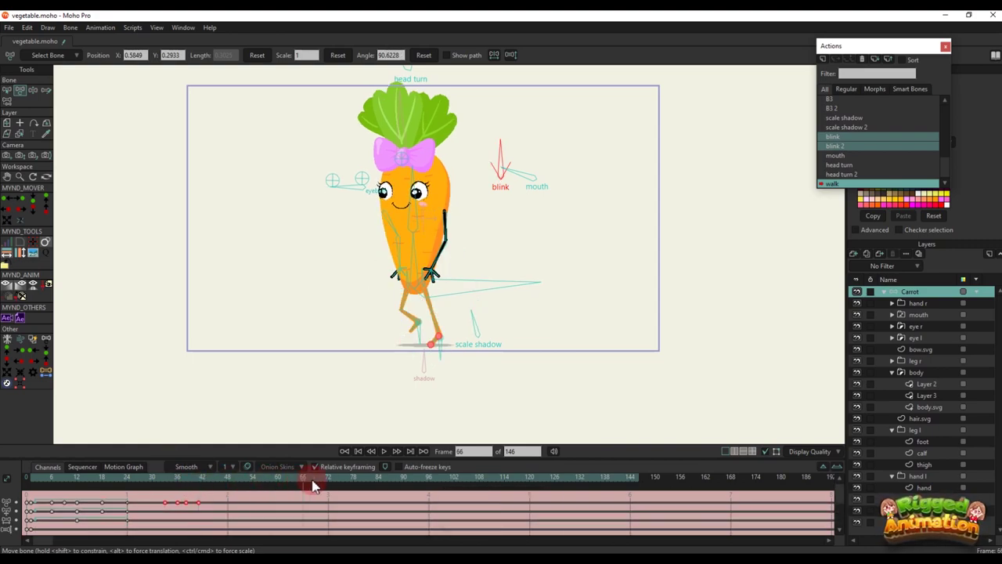
pyautogui.hotkey('ctrl', 'v')
# Set the last blink keyframe's interpolation to Cycle, looping back to about frame 41
pyautogui.scroll(-3, 352, 535)
pyautogui.rightClick(338, 498)
pyautogui.click(357, 465)
pyautogui.click(201, 477)
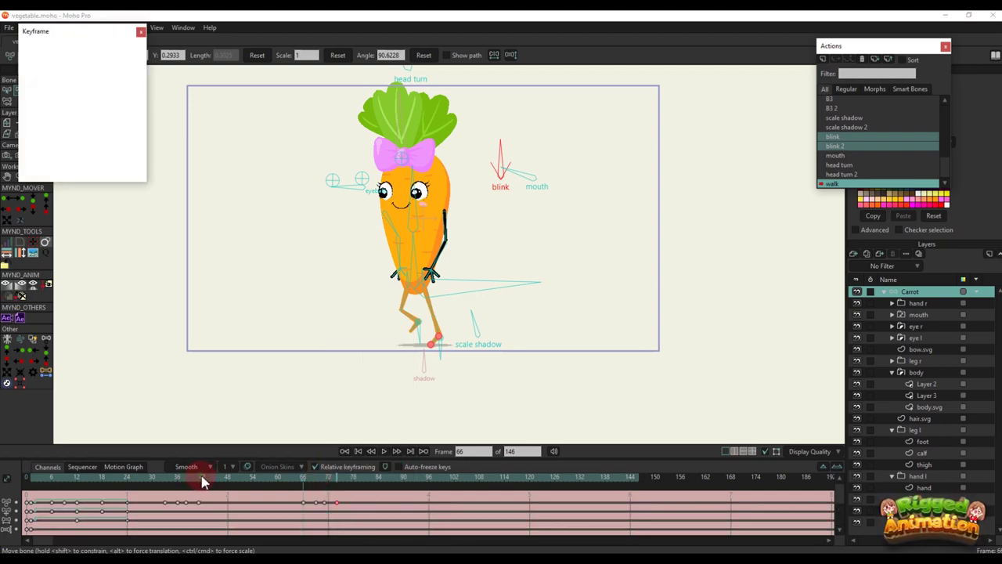
pyautogui.click(141, 32)
# Play the walk action to review the loop together with the blinks
pyautogui.click(354, 294)
pyautogui.scroll(-4, 353, 294)
pyautogui.click(233, 393)
pyautogui.scroll(5, 336, 290)
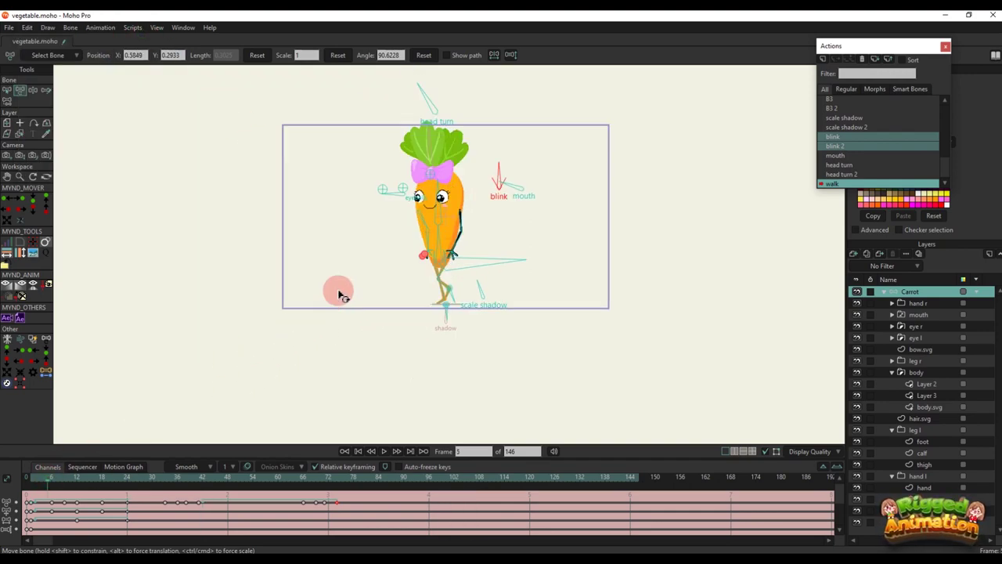
pyautogui.press('space')
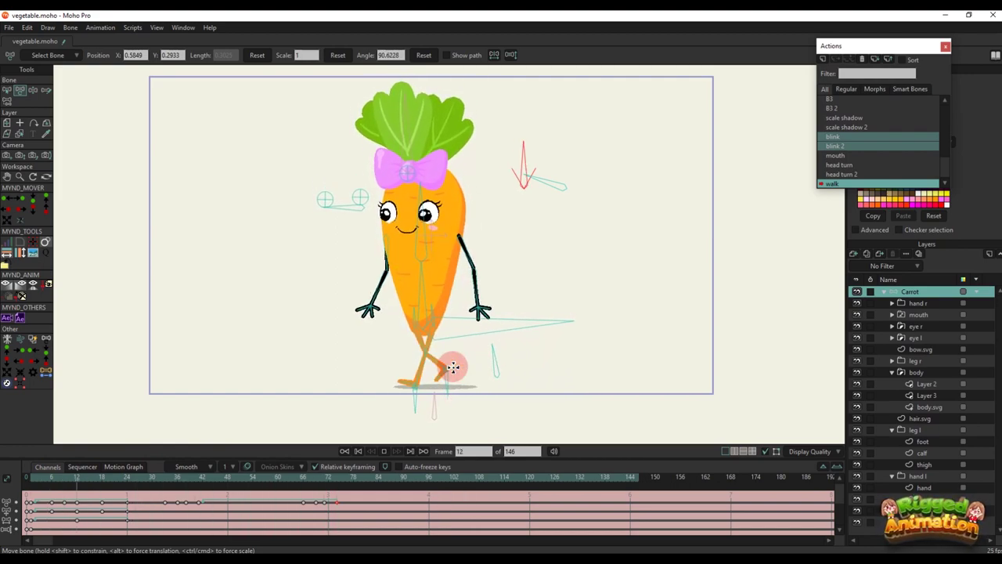
pyautogui.press('space')
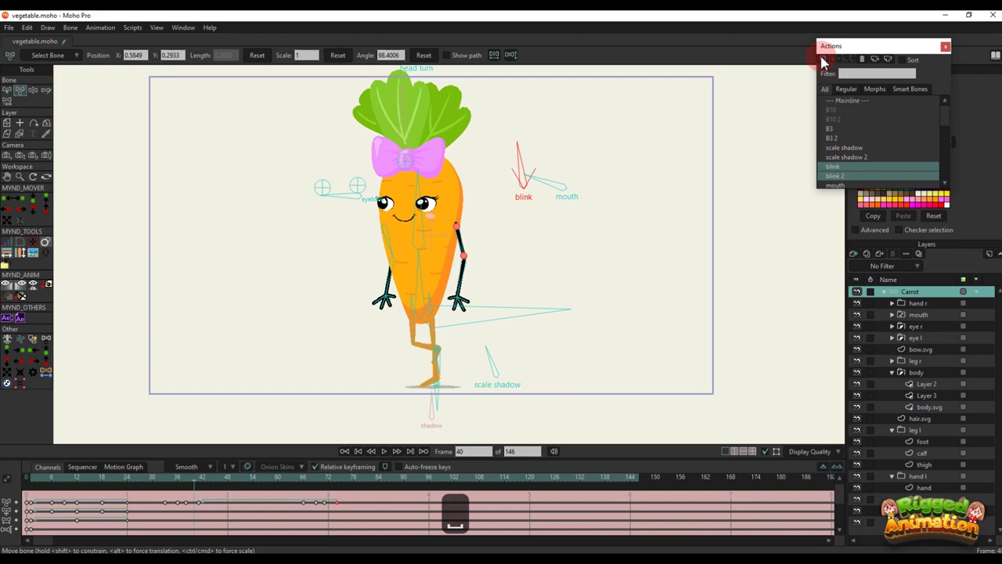
# Return to the mainline and create a new action named run
pyautogui.click(845, 101)
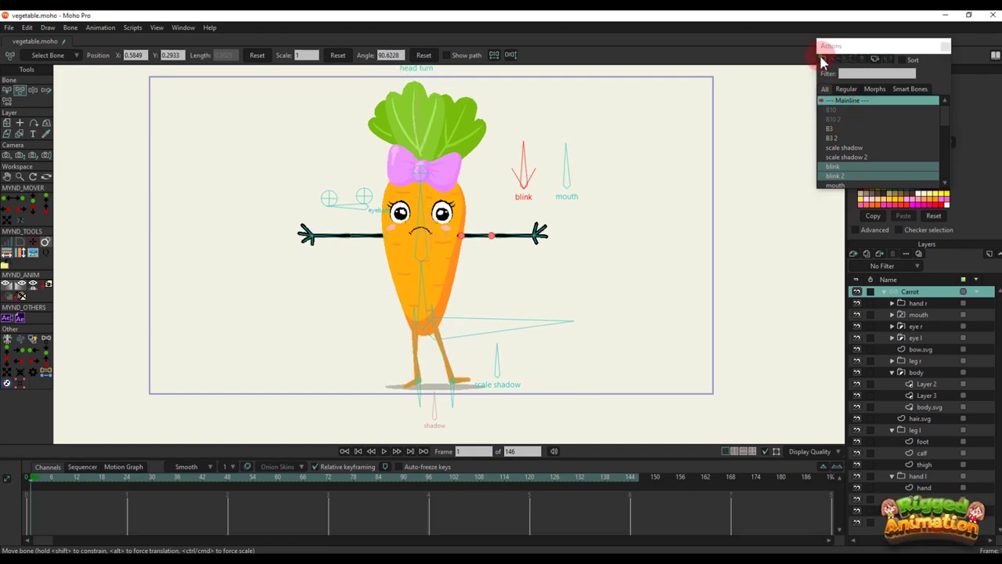
pyautogui.click(822, 60)
pyautogui.write('run')
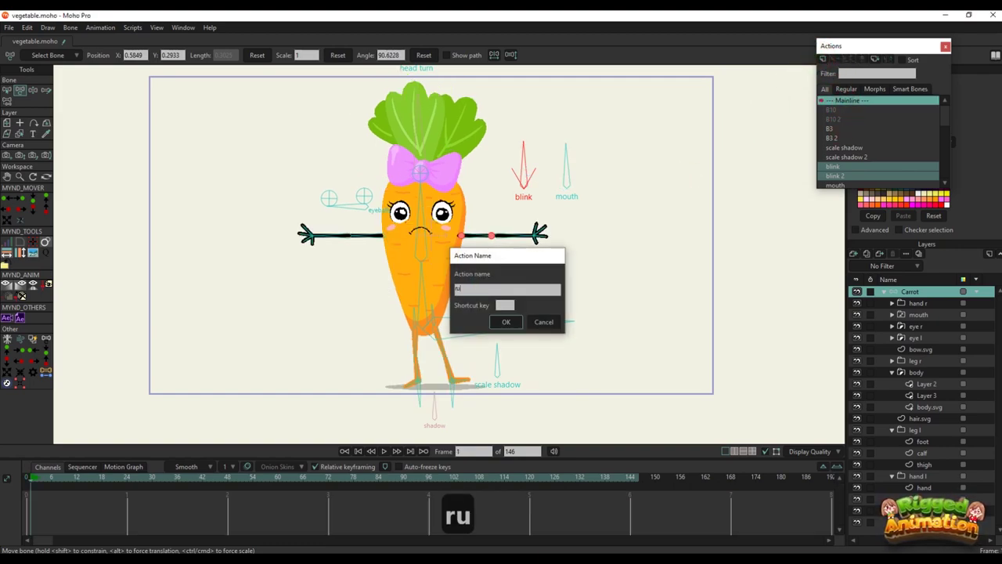
pyautogui.press('Return')
# Freeze the character's current pose with keyframes at frame 1 of the run action
pyautogui.click(439, 342)
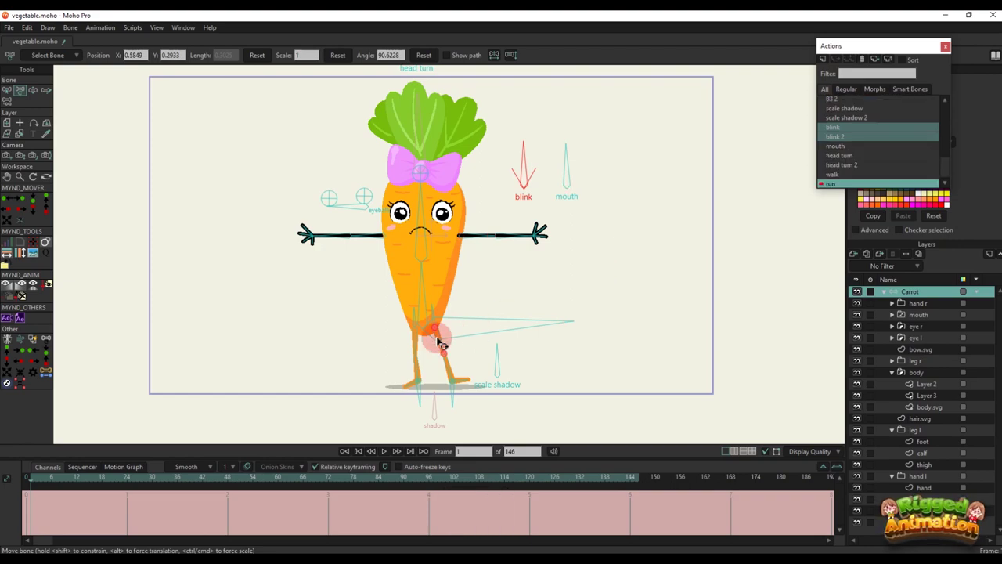
pyautogui.hotkey('ctrl', 'f')
pyautogui.press('t')
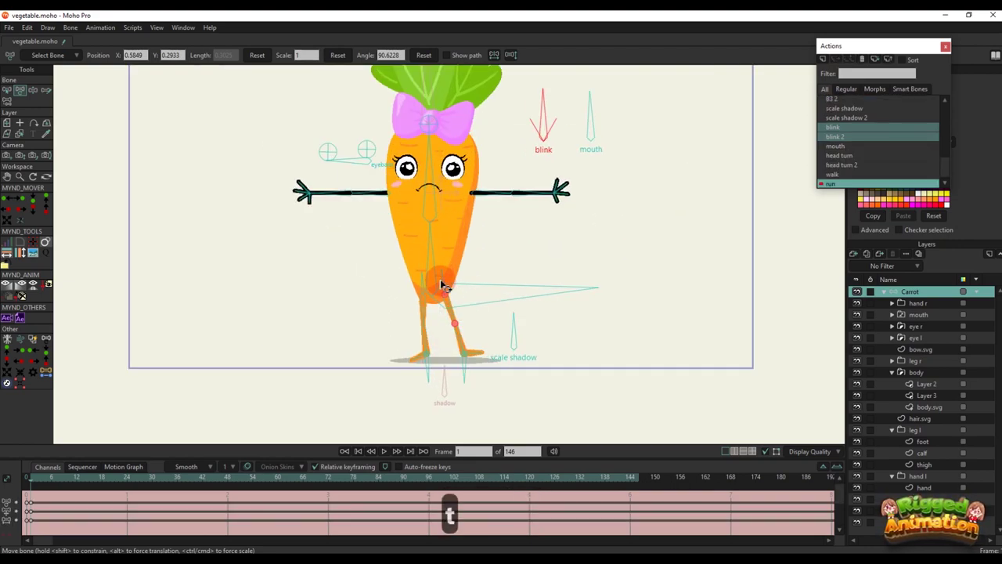
# At frame 1 of run, lift the trailing foot up behind the carrot and place the other foot forward on the ground
pyautogui.click(506, 82)
pyautogui.click(512, 56)
pyautogui.scroll(5, 451, 335)
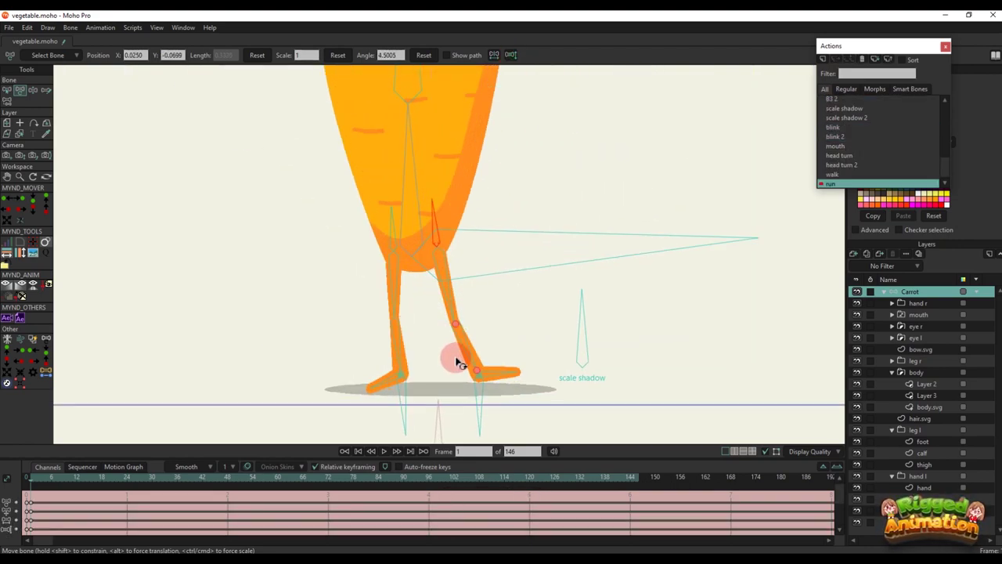
pyautogui.moveTo(454, 357); pyautogui.dragTo(519, 314)
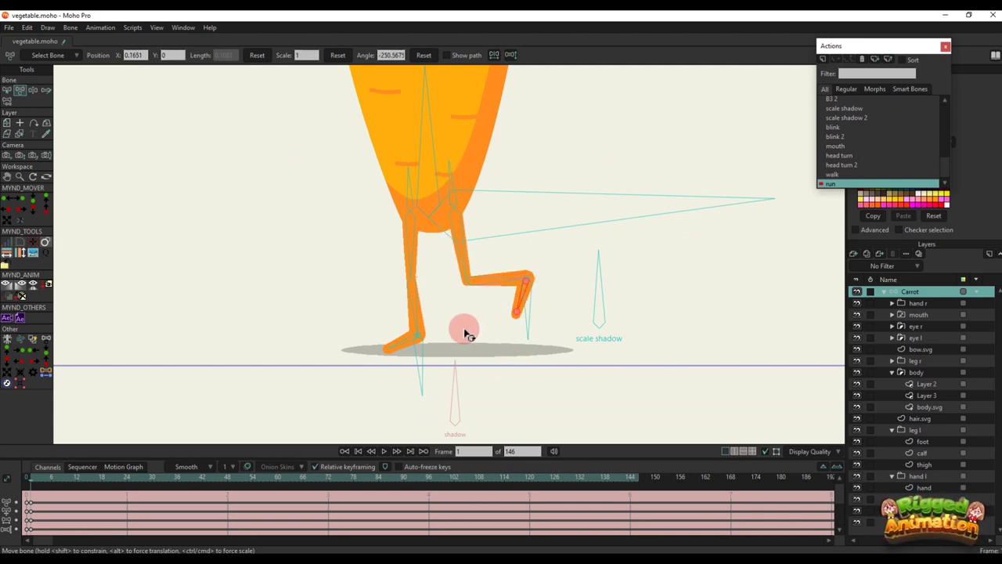
pyautogui.moveTo(421, 342); pyautogui.dragTo(383, 349)
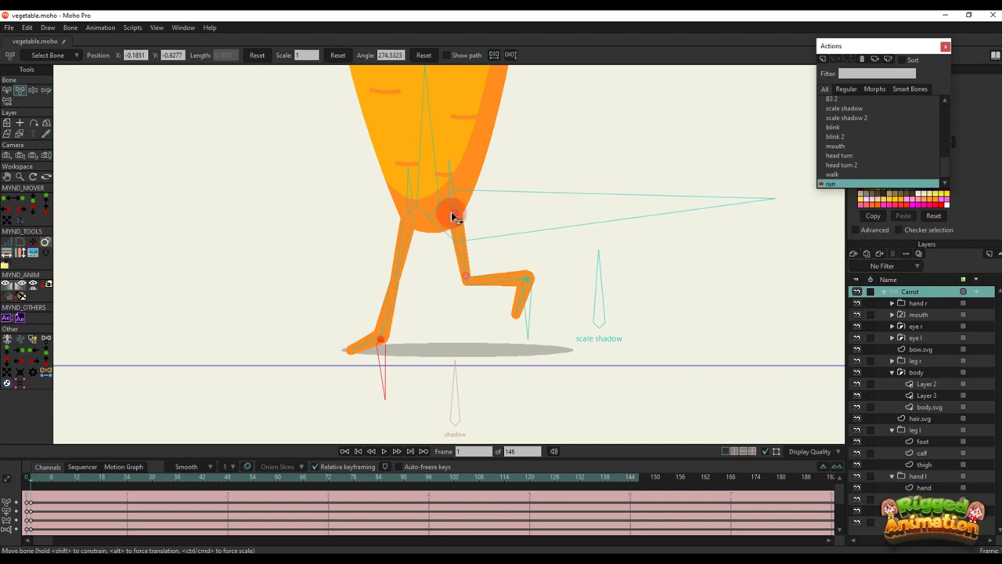
# Bend the front leg's knee forward and stretch the raised leg farther back into a running stride at frame 1
pyautogui.press('z')
pyautogui.press('z')
pyautogui.moveTo(510, 208); pyautogui.dragTo(347, 342)
pyautogui.press('t')
pyautogui.moveTo(537, 283)
pyautogui.mouseDown()
pyautogui.moveTo(524, 307)
pyautogui.moveTo(542, 290)
pyautogui.mouseUp()
pyautogui.scroll(-5, 535, 285)
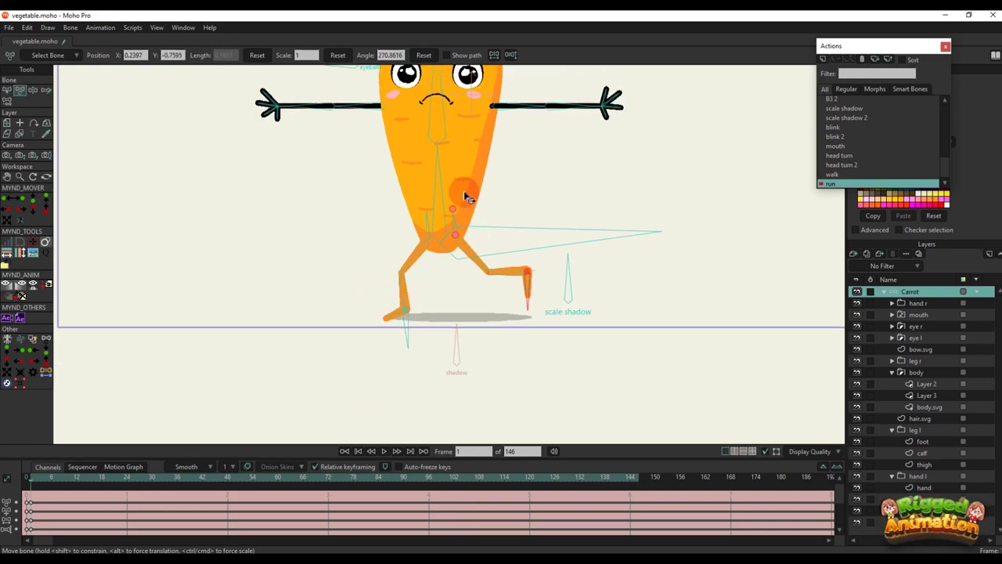
# Lean the body forward into the run, adjust the raised rear foot, and widen the ground shadow with the scale shadow bone
pyautogui.moveTo(436, 188); pyautogui.dragTo(420, 189)
pyautogui.scroll(4, 539, 285)
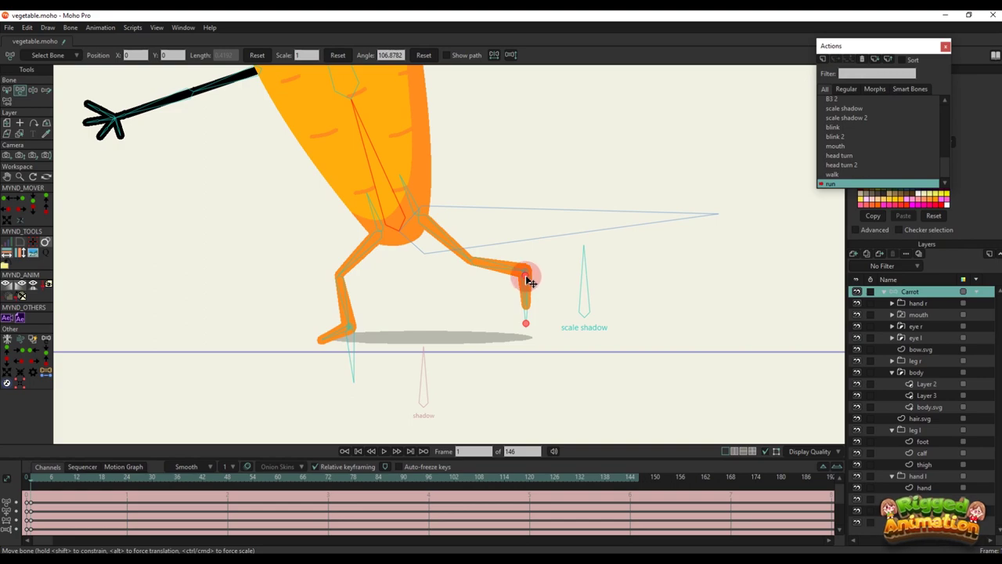
pyautogui.moveTo(529, 280); pyautogui.dragTo(520, 278)
pyautogui.moveTo(594, 274)
pyautogui.mouseDown()
pyautogui.moveTo(615, 280)
pyautogui.moveTo(609, 286)
pyautogui.moveTo(594, 270)
pyautogui.mouseUp()
# Level the planted front foot flat on the ground at frame 1
pyautogui.click(344, 335)
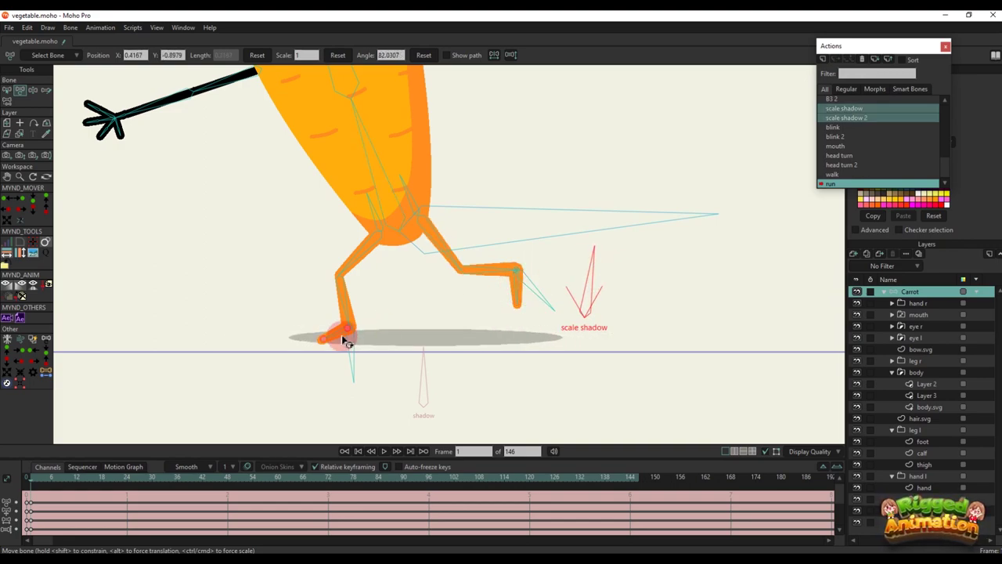
pyautogui.moveTo(329, 332); pyautogui.dragTo(345, 338)
pyautogui.scroll(-4, 351, 335)
pyautogui.scroll(2, 415, 282)
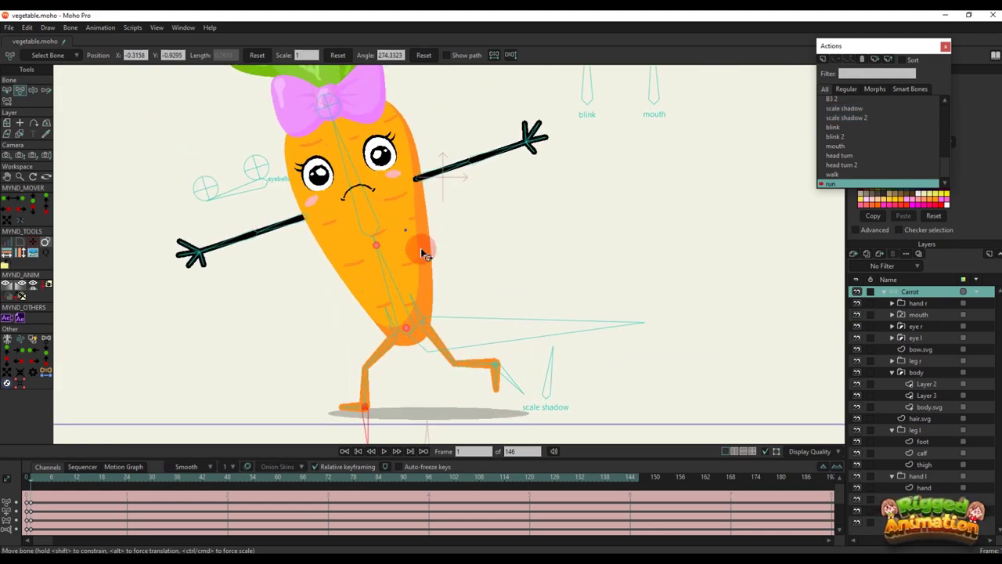
# Turn the face toward the running direction with the head turn bone
pyautogui.scroll(-5, 423, 253)
pyautogui.moveTo(480, 121); pyautogui.dragTo(429, 138)
pyautogui.scroll(3, 433, 245)
# Bend both arms at frame 1, tucking the far arm behind the body and swinging the near forearm across the torso
pyautogui.moveTo(462, 257); pyautogui.dragTo(469, 258)
pyautogui.scroll(2, 455, 262)
pyautogui.moveTo(392, 302); pyautogui.dragTo(372, 339)
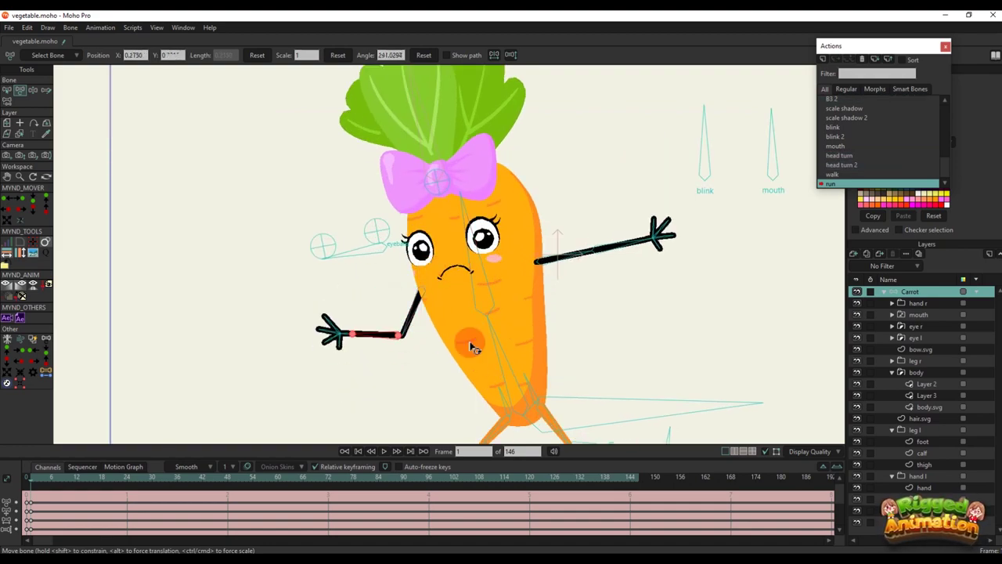
pyautogui.moveTo(470, 343); pyautogui.dragTo(464, 272)
pyautogui.moveTo(562, 190); pyautogui.dragTo(518, 241)
pyautogui.scroll(-2, 499, 226)
pyautogui.moveTo(482, 159); pyautogui.dragTo(499, 260)
pyautogui.scroll(-2, 503, 216)
pyautogui.click(518, 111)
pyautogui.scroll(2, 540, 239)
pyautogui.scroll(2, 508, 241)
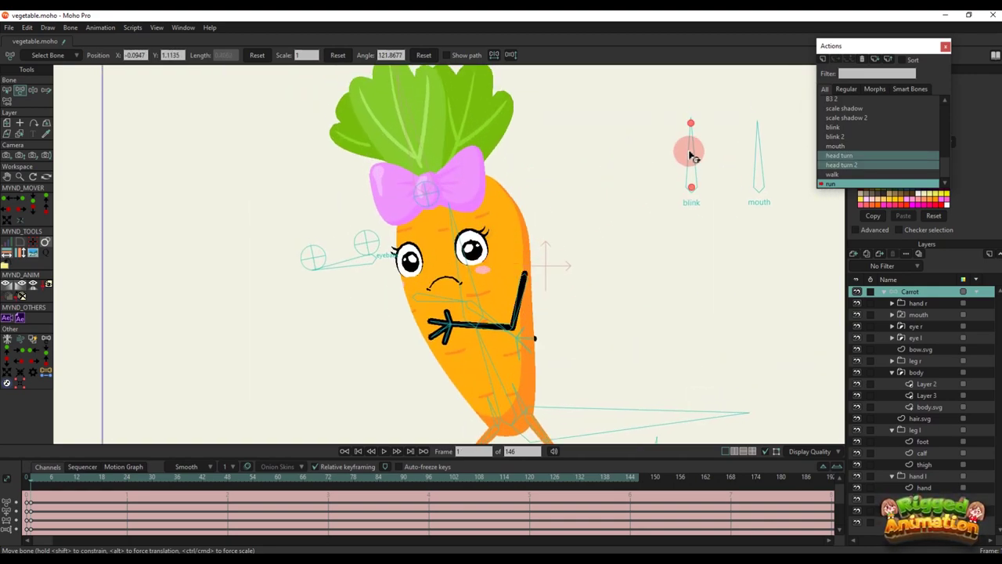
# Narrow the eyelids with the blink bone, shift the eyeballs toward the running direction, and open the mouth with the mouth bone
pyautogui.moveTo(693, 146); pyautogui.dragTo(703, 145)
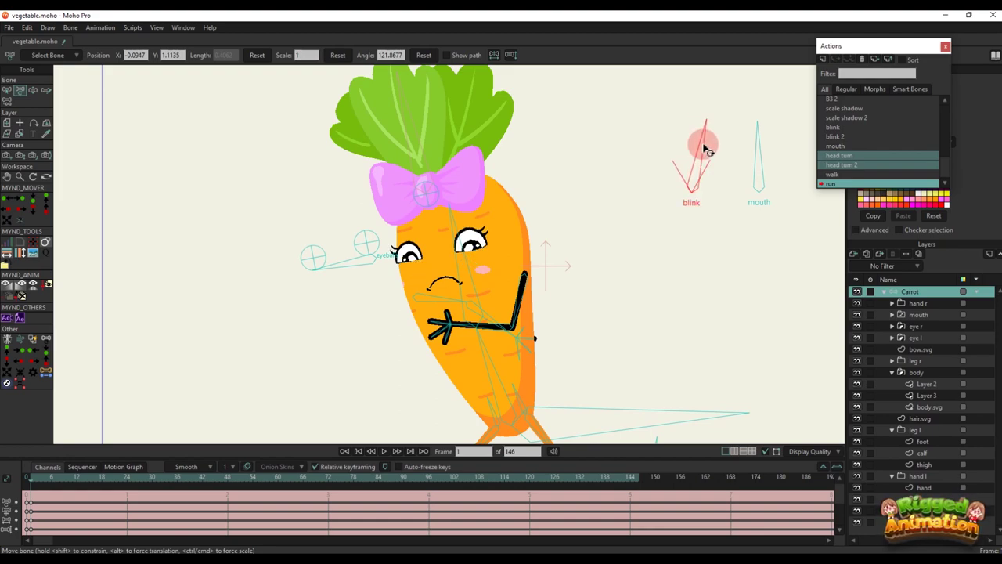
pyautogui.moveTo(369, 259); pyautogui.dragTo(368, 264)
pyautogui.click(758, 147)
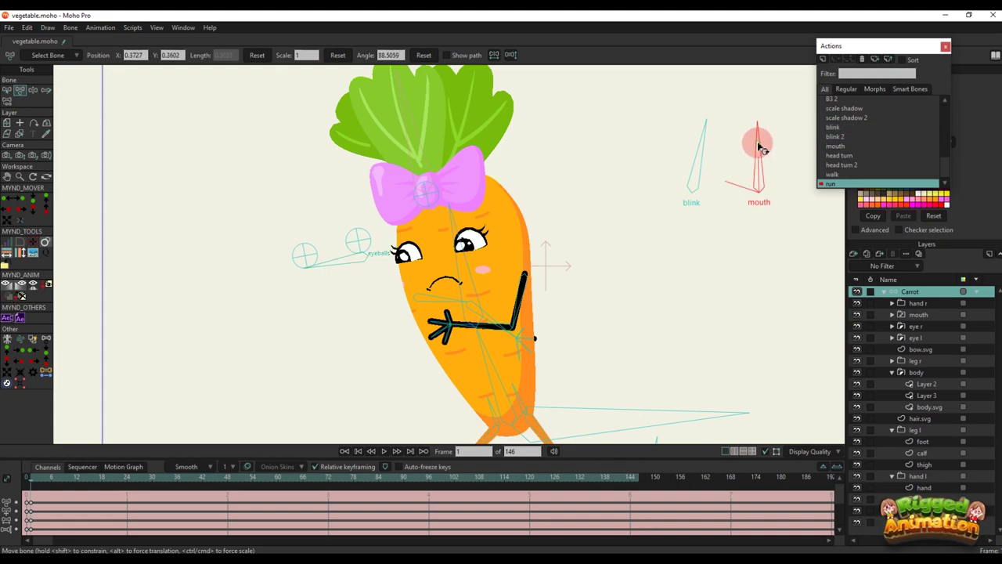
pyautogui.moveTo(733, 168)
pyautogui.mouseDown()
pyautogui.moveTo(728, 184)
pyautogui.moveTo(740, 177)
pyautogui.mouseUp()
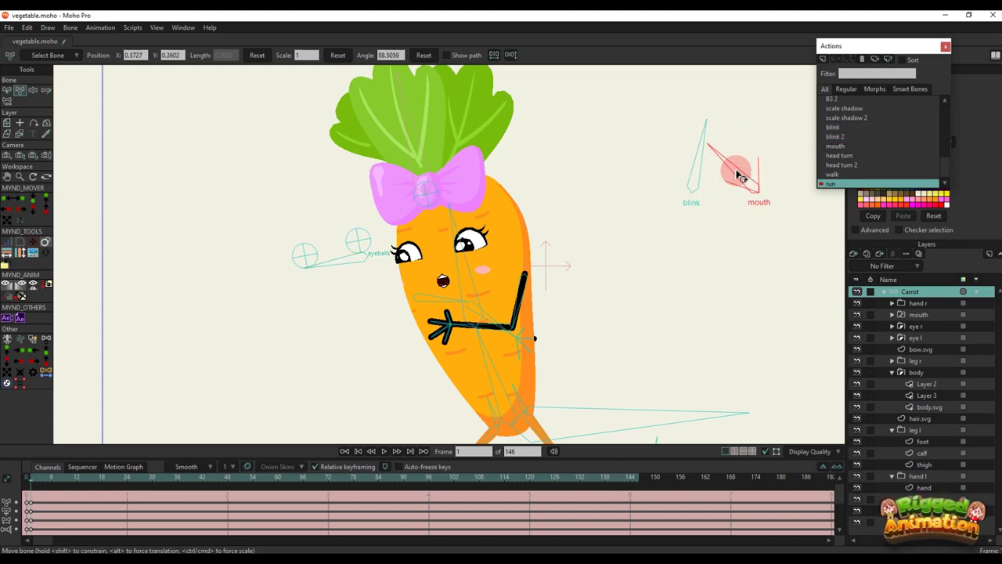
pyautogui.scroll(-4, 533, 228)
pyautogui.scroll(3, 458, 233)
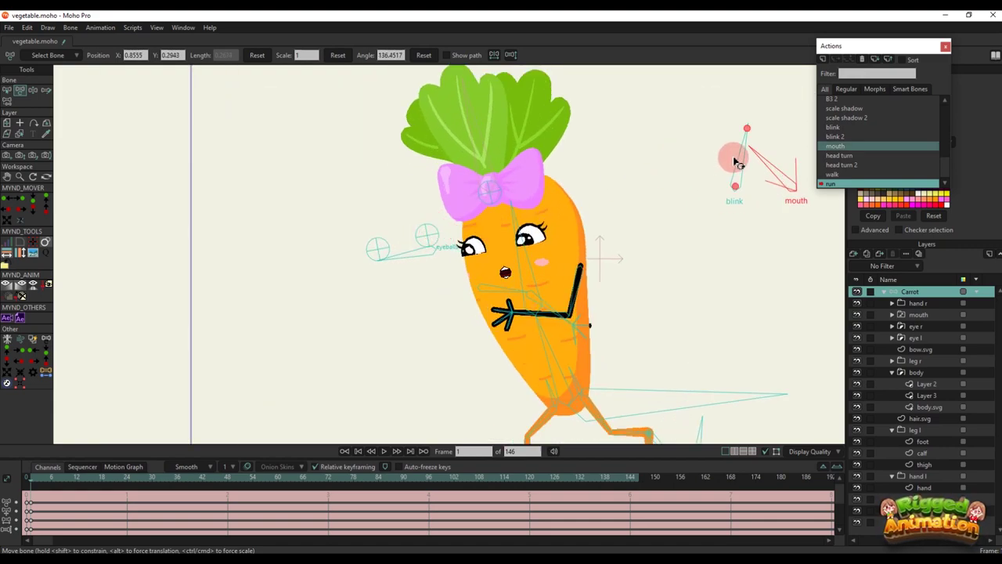
# Reset the blink bone's angle to reopen the eyes and fine-tune the eyeballs control
pyautogui.moveTo(736, 162)
pyautogui.mouseDown()
pyautogui.moveTo(714, 165)
pyautogui.moveTo(733, 146)
pyautogui.mouseUp()
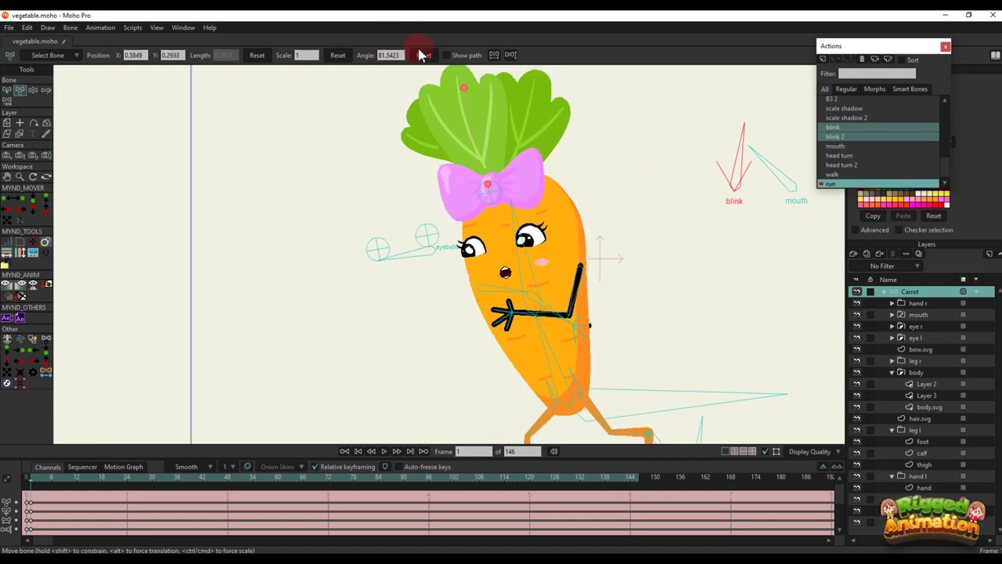
pyautogui.click(423, 55)
pyautogui.scroll(-4, 509, 241)
pyautogui.scroll(2, 507, 240)
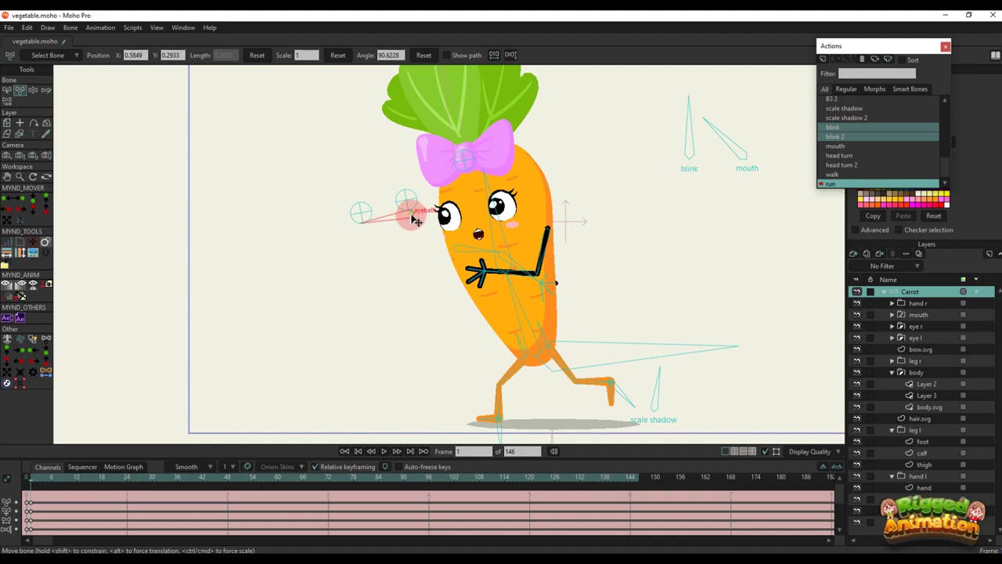
pyautogui.click(410, 218)
# Freeze the running pose with keyframes at frames 12 and 24
pyautogui.scroll(-4, 476, 227)
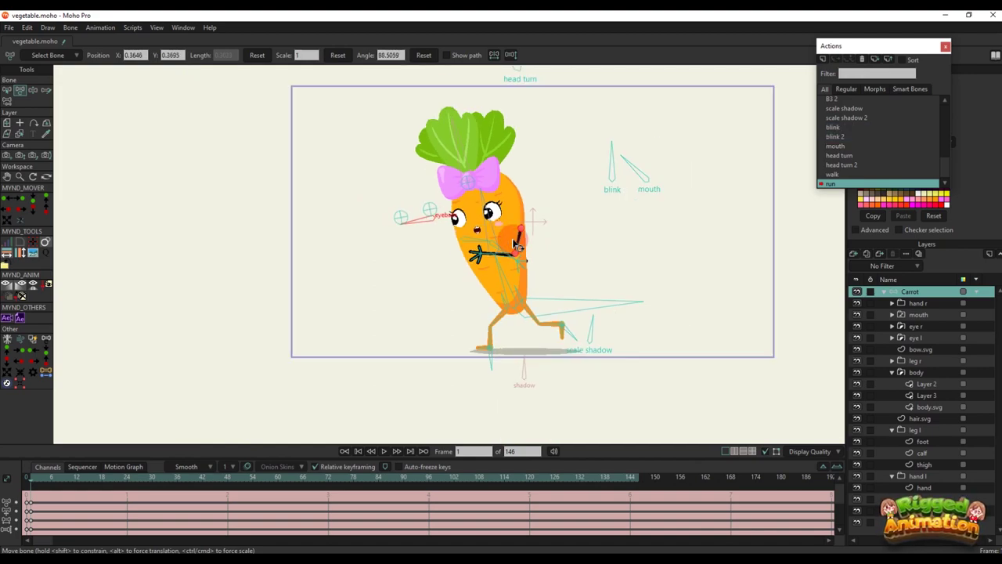
pyautogui.scroll(2, 479, 287)
pyautogui.hotkey('ctrl', 'f')
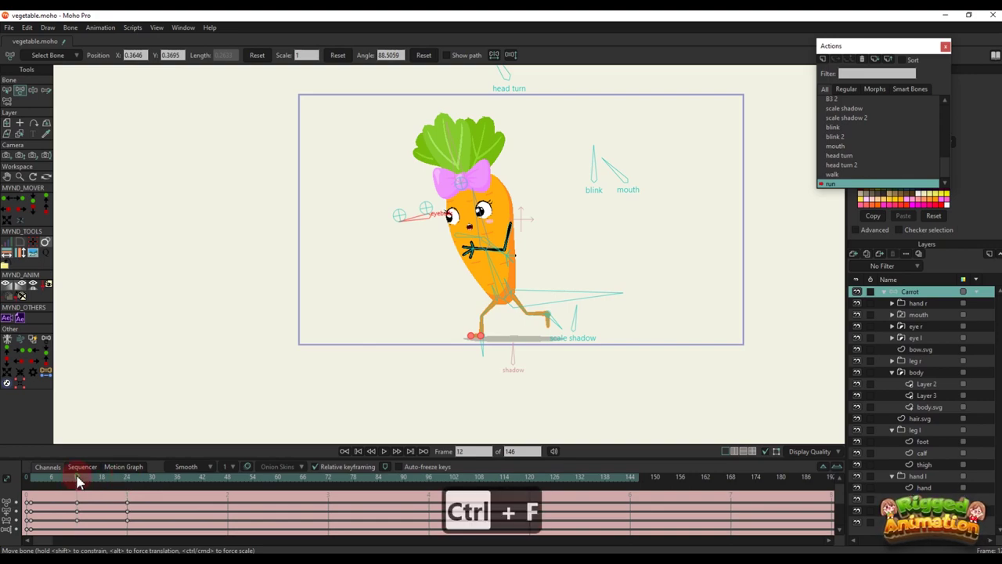
# At frame 12, swing the near arm out behind the body and the far arm forward with bent elbows
pyautogui.scroll(3, 513, 164)
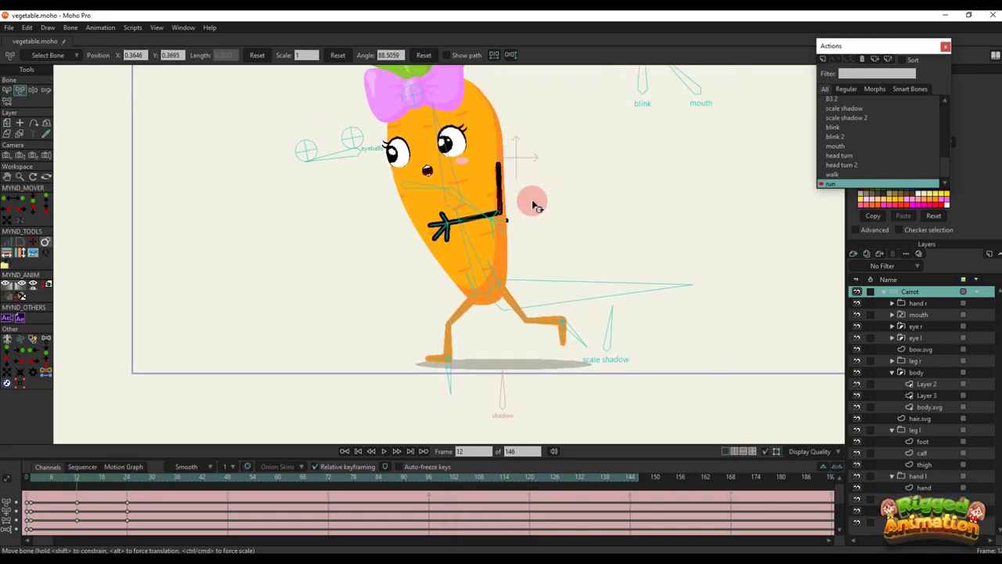
pyautogui.moveTo(532, 205); pyautogui.dragTo(555, 217)
pyautogui.moveTo(414, 200); pyautogui.dragTo(369, 197)
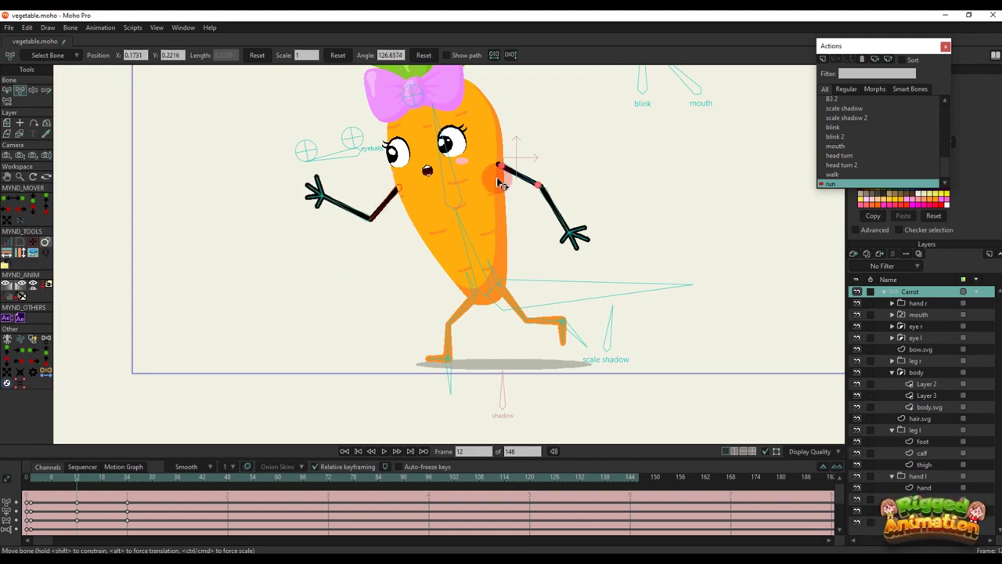
pyautogui.moveTo(523, 178); pyautogui.dragTo(537, 155)
pyautogui.moveTo(394, 205)
pyautogui.mouseDown()
pyautogui.moveTo(399, 215)
pyautogui.moveTo(371, 214)
pyautogui.moveTo(382, 208)
pyautogui.mouseUp()
# Swap the legs at frame 12, placing the former rear foot ahead on the ground and lifting the other foot behind
pyautogui.scroll(3, 505, 271)
pyautogui.press('t')
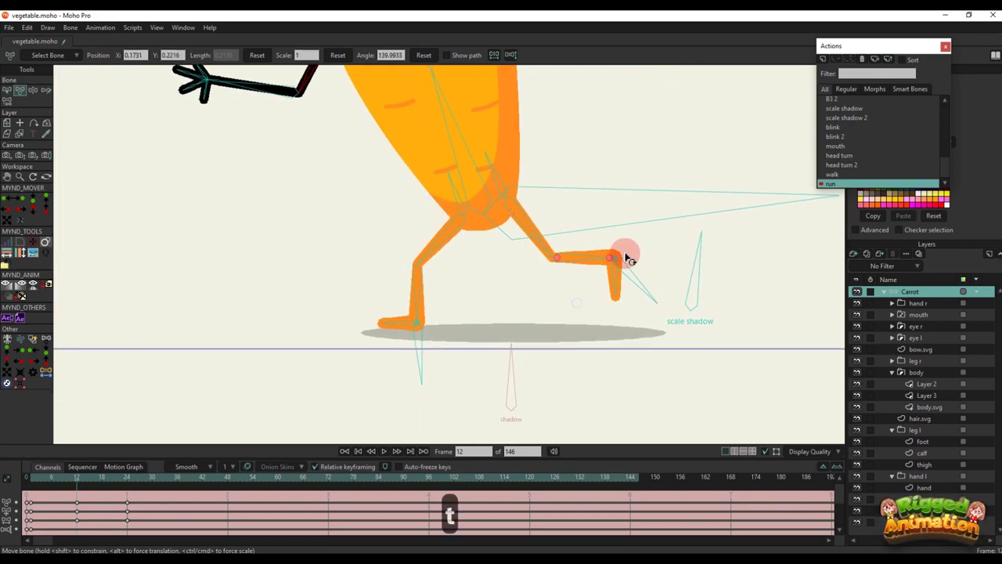
pyautogui.moveTo(619, 266); pyautogui.dragTo(653, 259)
pyautogui.scroll(3, 461, 349)
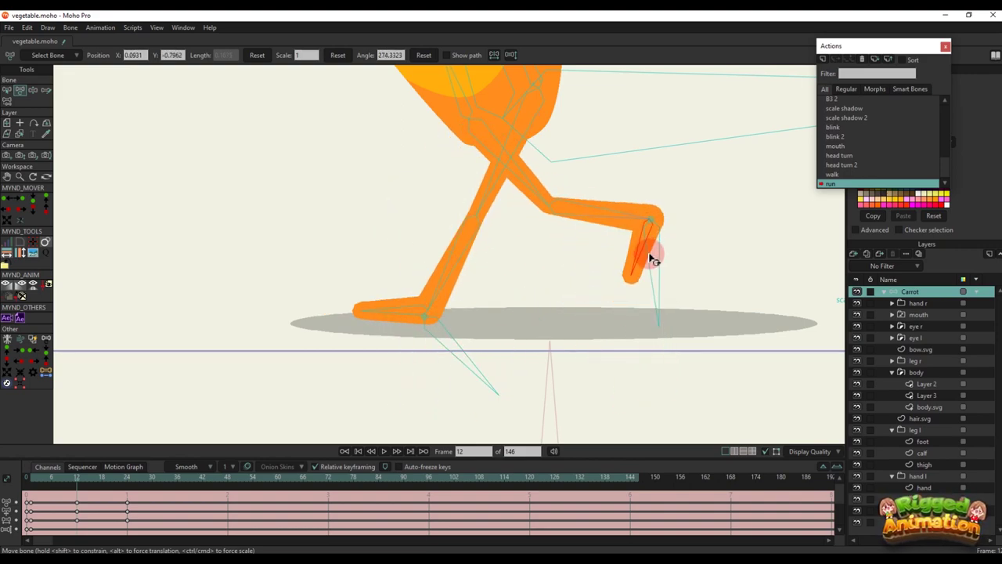
pyautogui.click(440, 313)
pyautogui.moveTo(433, 327); pyautogui.dragTo(449, 311)
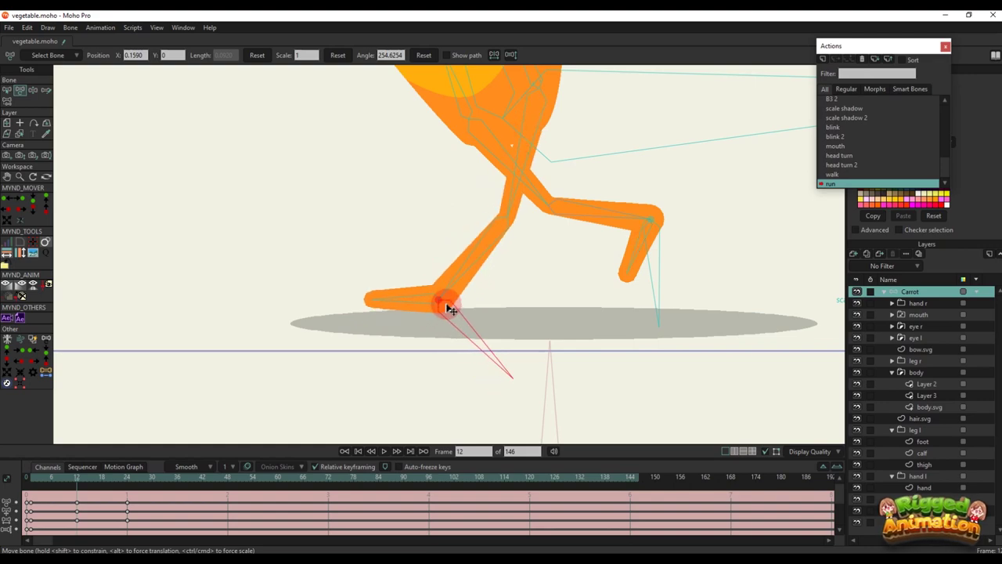
# Point the front leg's knee forward, level its foot, and adjust the raised rear foot's position and angle at frame 12
pyautogui.moveTo(512, 183); pyautogui.dragTo(418, 242)
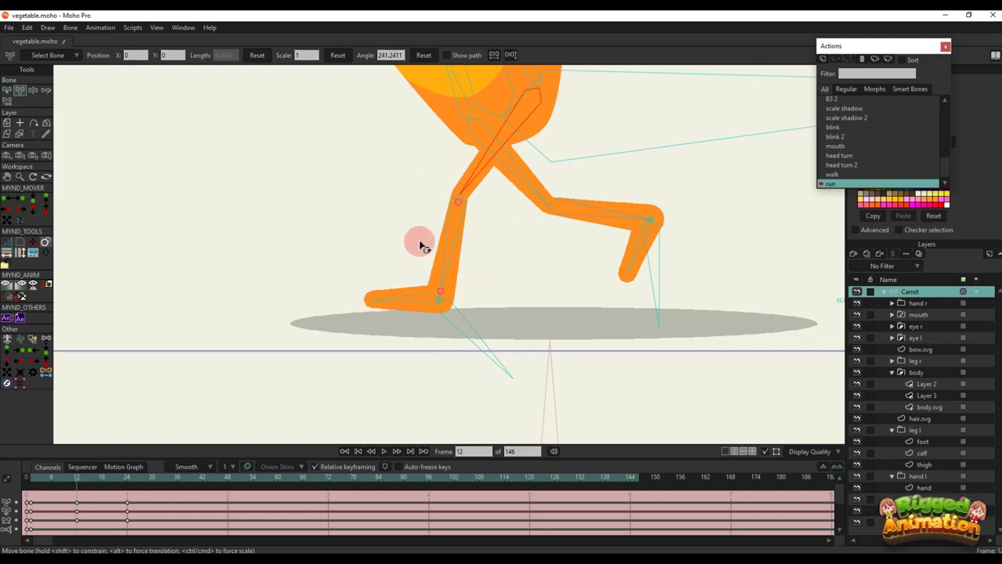
pyautogui.click(443, 310)
pyautogui.moveTo(450, 311); pyautogui.dragTo(413, 305)
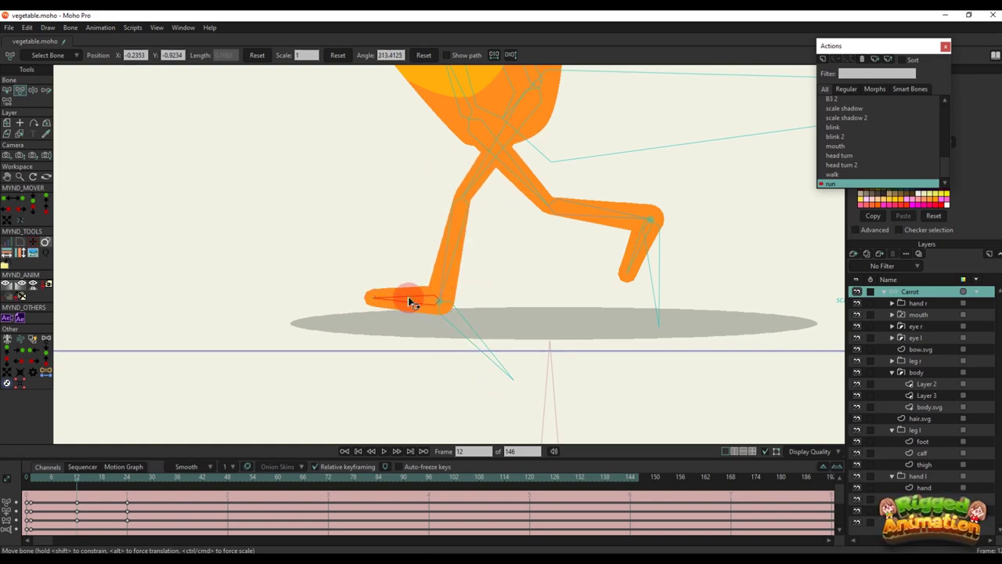
pyautogui.scroll(-2, 409, 302)
pyautogui.click(576, 234)
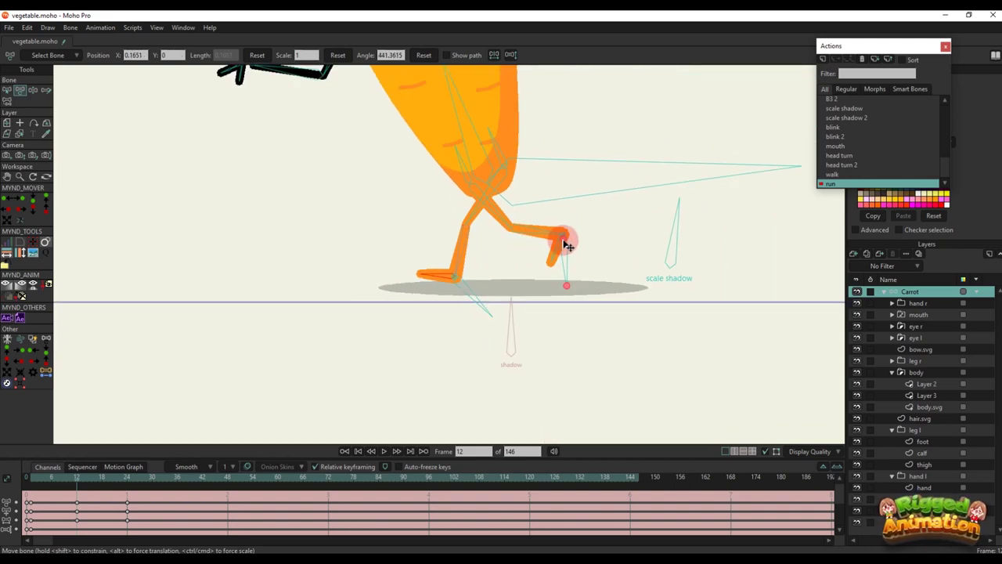
pyautogui.moveTo(569, 246)
pyautogui.mouseDown()
pyautogui.moveTo(572, 224)
pyautogui.moveTo(565, 238)
pyautogui.mouseUp()
pyautogui.scroll(-2, 564, 239)
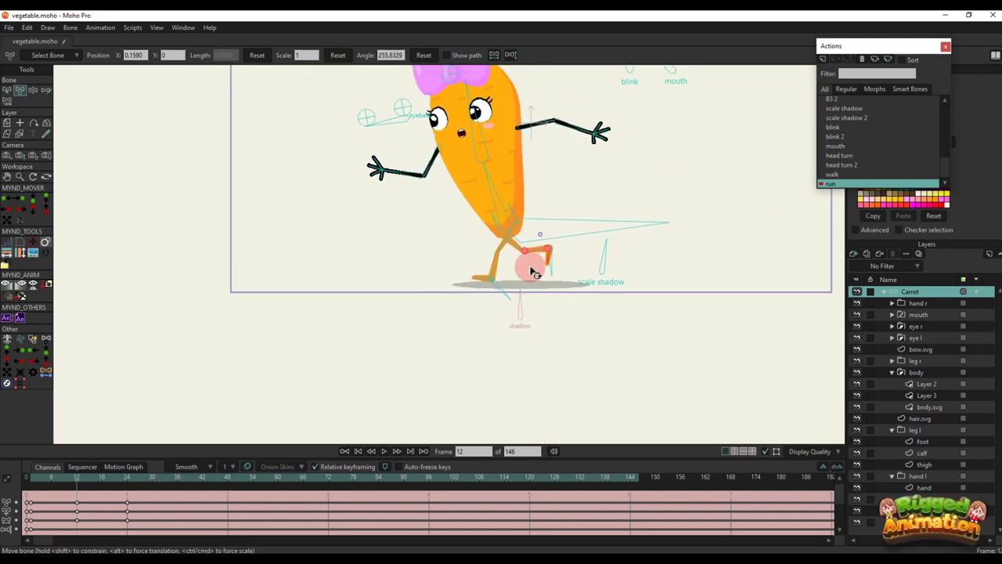
# Check the rear foot at frame 1 and reposition both feet into a passing pose at frame 6
pyautogui.moveTo(32, 475); pyautogui.dragTo(32, 495)
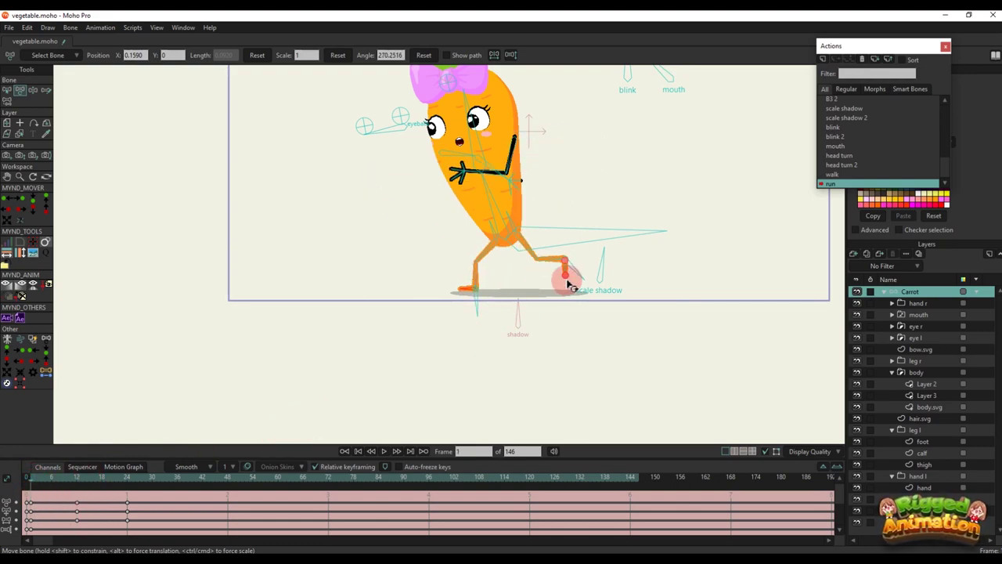
pyautogui.click(569, 273)
pyautogui.click(53, 482)
pyautogui.scroll(3, 553, 293)
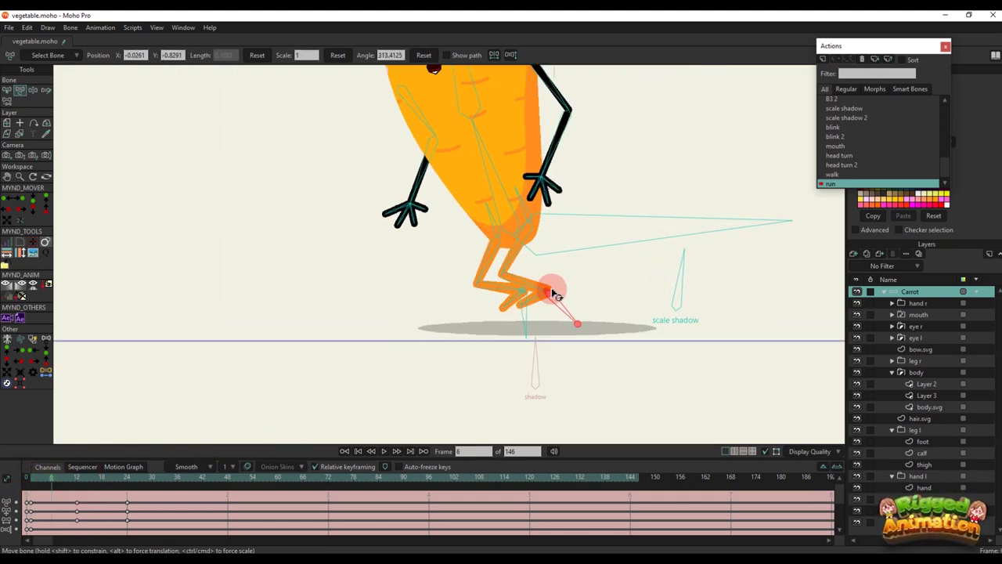
pyautogui.moveTo(552, 297); pyautogui.dragTo(533, 325)
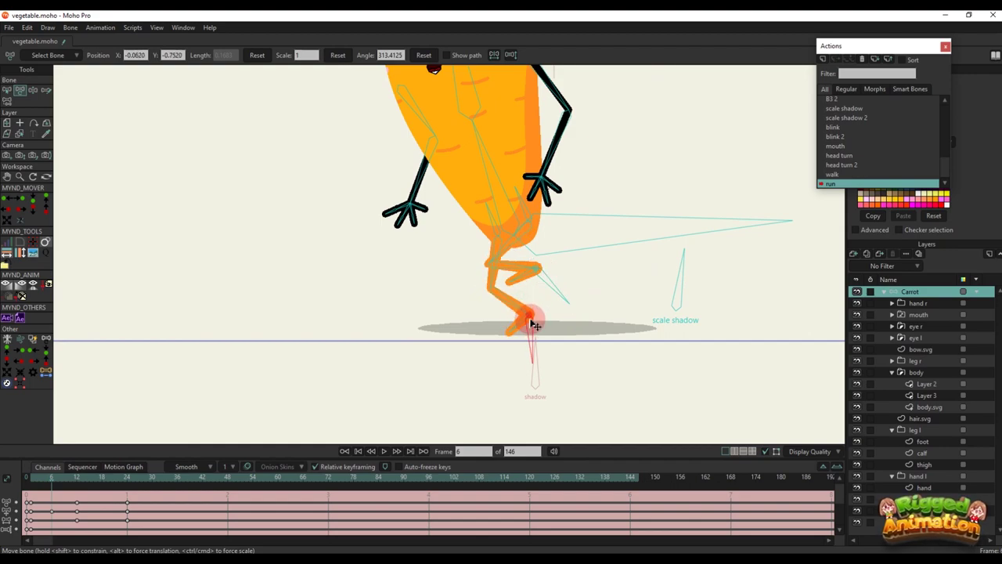
# Raise the body with the hip bone at frame 6 and adjust the supporting leg and the lifted foot
pyautogui.click(537, 230)
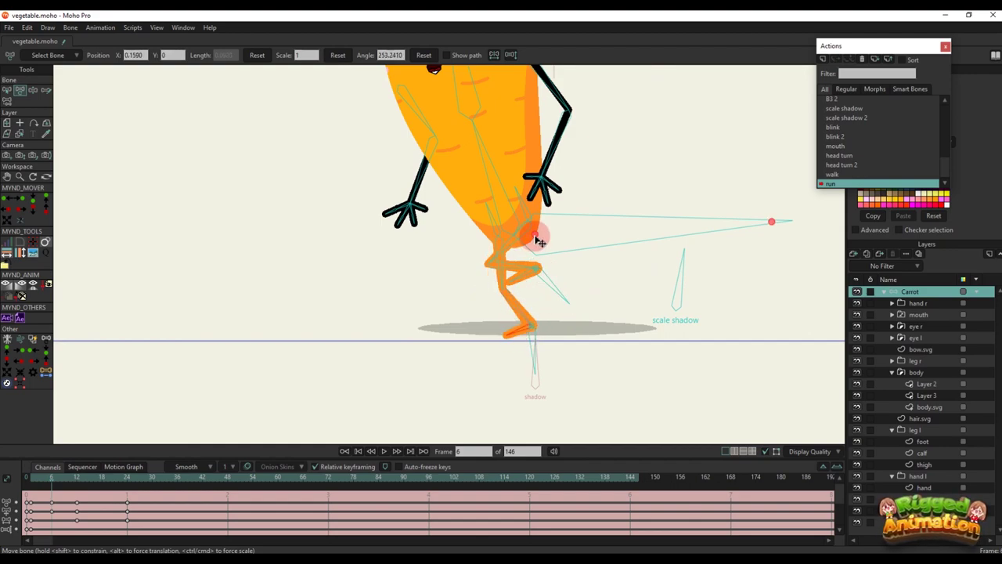
pyautogui.moveTo(537, 230); pyautogui.dragTo(525, 196)
pyautogui.press('t')
pyautogui.moveTo(513, 313); pyautogui.dragTo(528, 286)
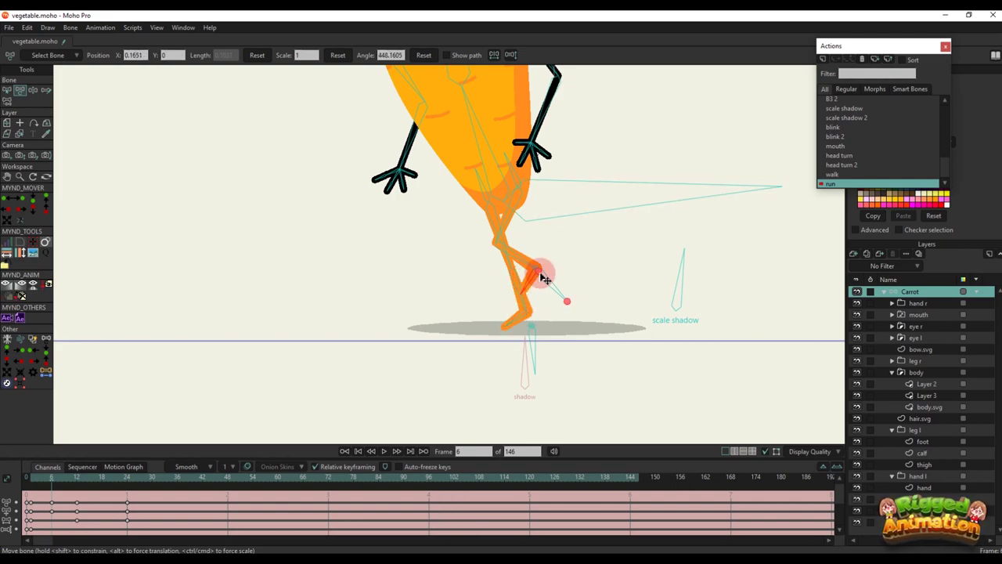
# Copy the hip bone's keyframe from frame 6 to frame 18
pyautogui.click(568, 212)
pyautogui.scroll(-4, 57, 517)
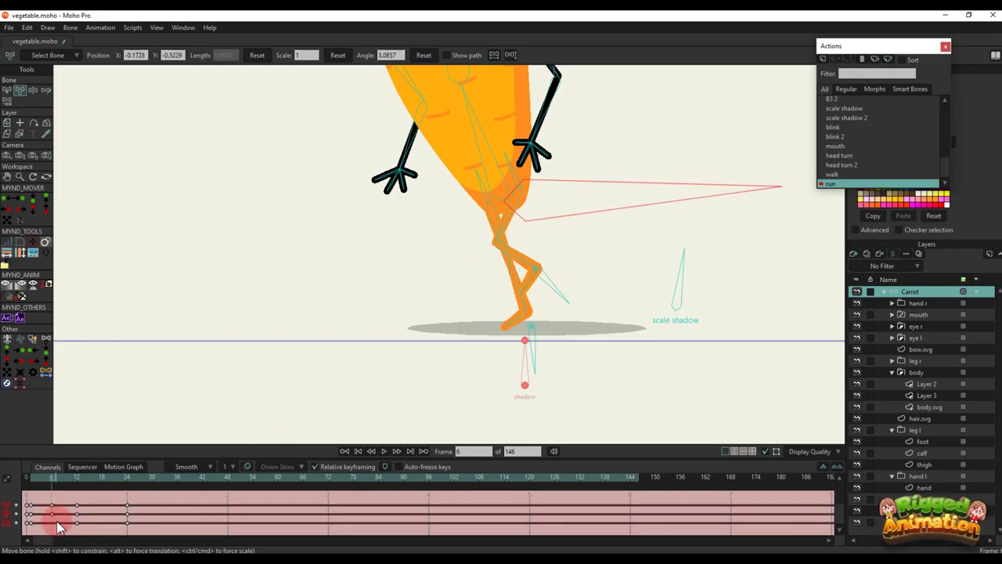
pyautogui.hotkey('ctrl', 'c')
pyautogui.click(101, 476)
pyautogui.hotkey('ctrl', 'v')
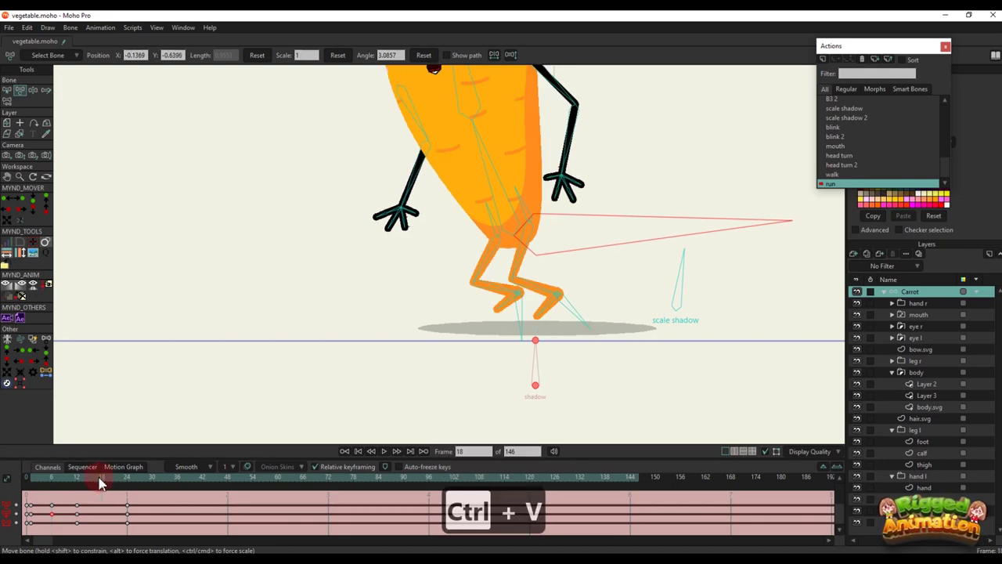
# Pose the feet at frame 18, planting the supporting foot at ground level and lifting the other foot up behind the body
pyautogui.click(77, 483)
pyautogui.press('t')
pyautogui.click(586, 303)
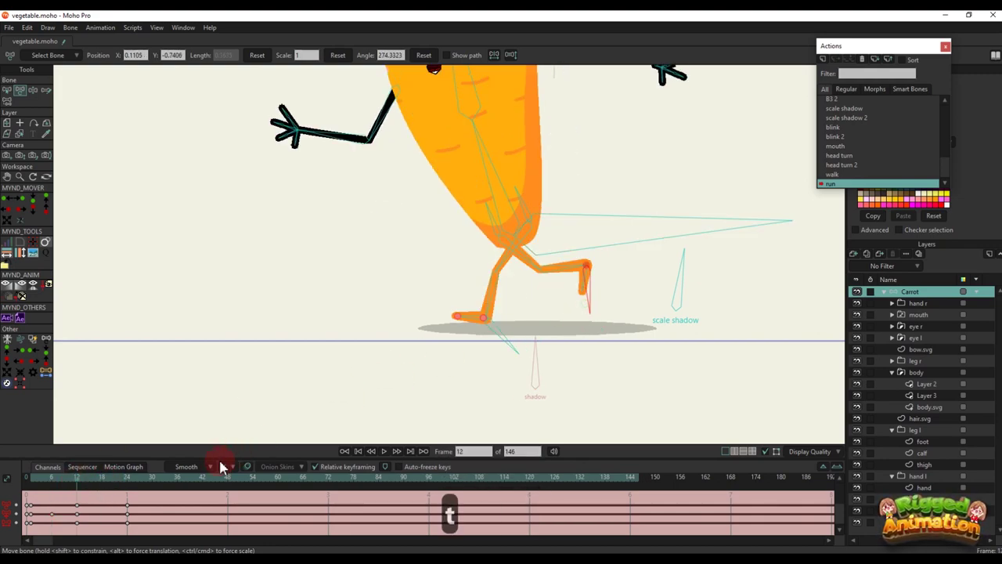
pyautogui.click(103, 477)
pyautogui.press('t')
pyautogui.click(545, 301)
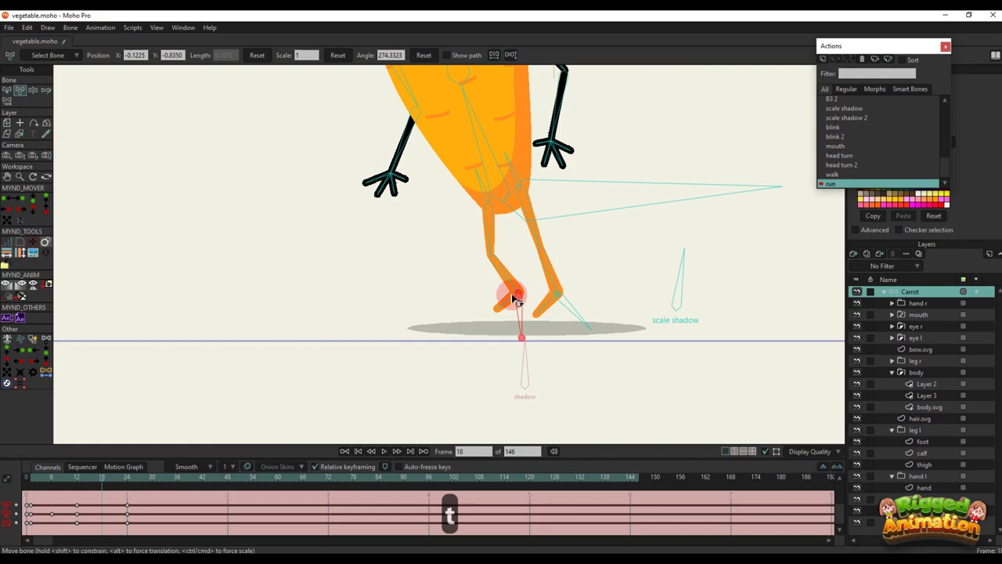
pyautogui.moveTo(519, 296); pyautogui.dragTo(560, 317)
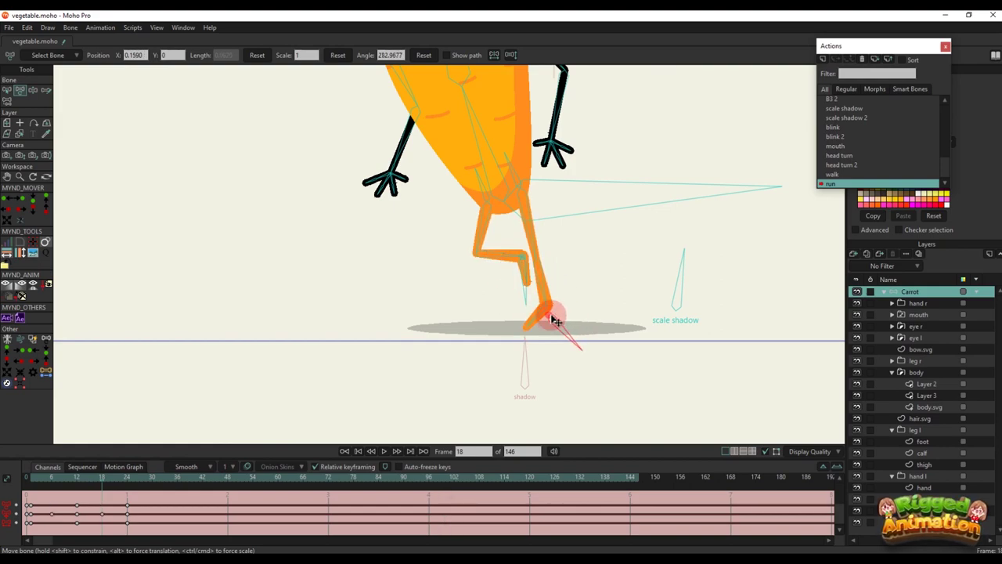
pyautogui.scroll(-3, 555, 320)
pyautogui.scroll(3, 533, 275)
pyautogui.click(533, 275)
pyautogui.moveTo(529, 267); pyautogui.dragTo(532, 257)
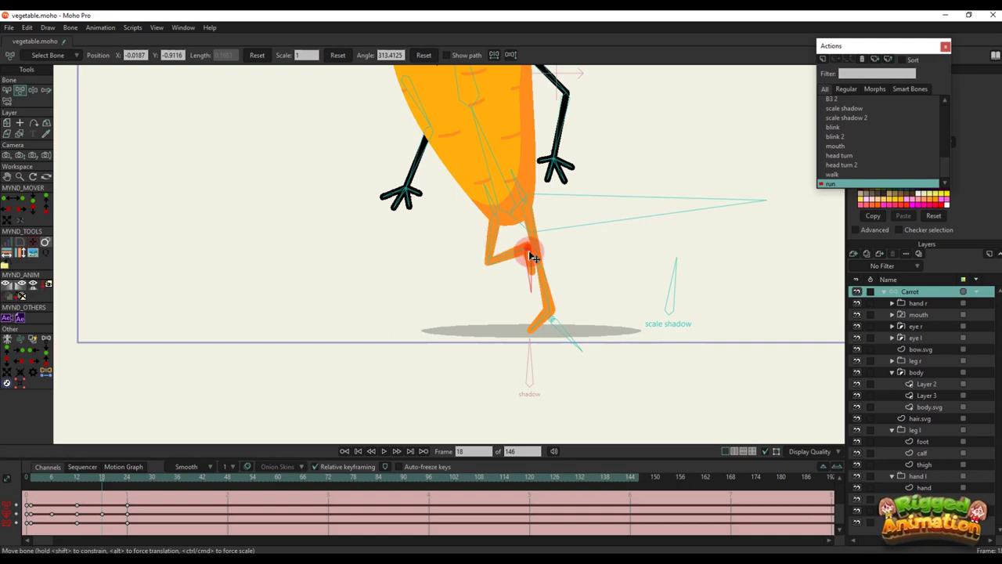
# Reposition the lifted foot bone at frame 6 closer beneath the body, and compare with frame 18
pyautogui.click(56, 481)
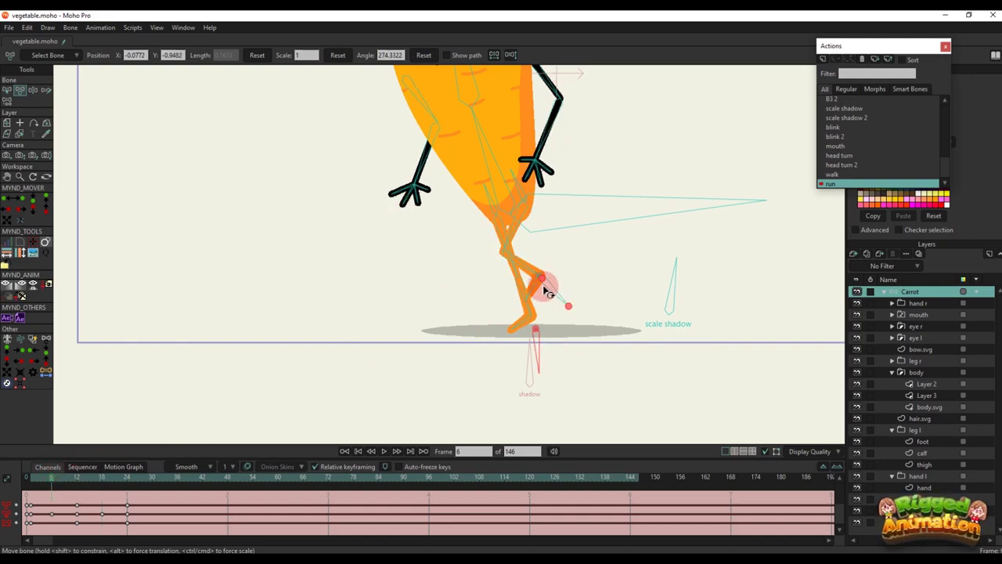
pyautogui.moveTo(546, 283); pyautogui.dragTo(527, 271)
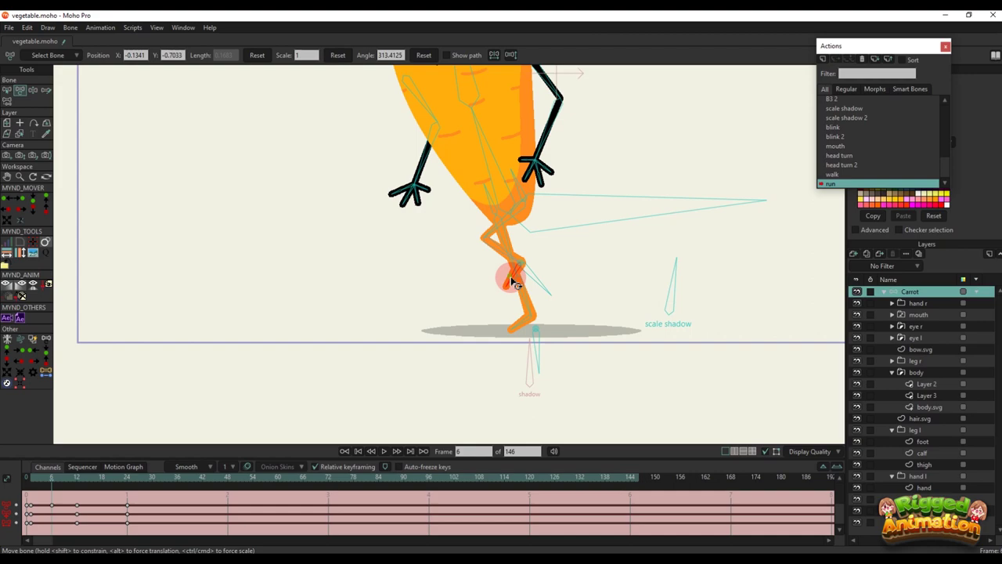
pyautogui.moveTo(694, 286); pyautogui.dragTo(586, 317)
pyautogui.click(105, 478)
pyautogui.scroll(-3, 598, 279)
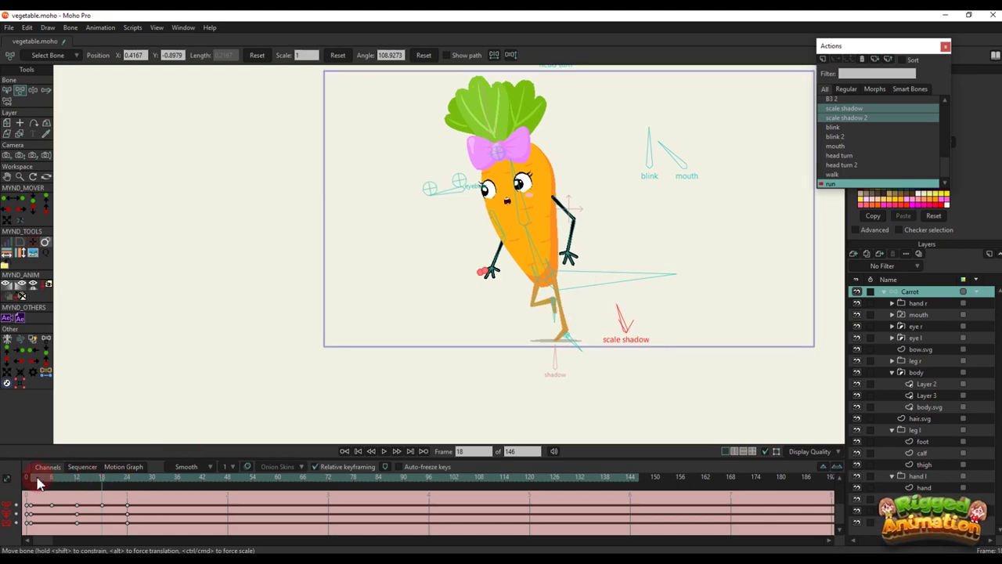
# Select all keyframes of the run action and compress their timing so the last one falls on frame 12
pyautogui.moveTo(151, 531); pyautogui.dragTo(24, 463)
pyautogui.scroll(3, 109, 508)
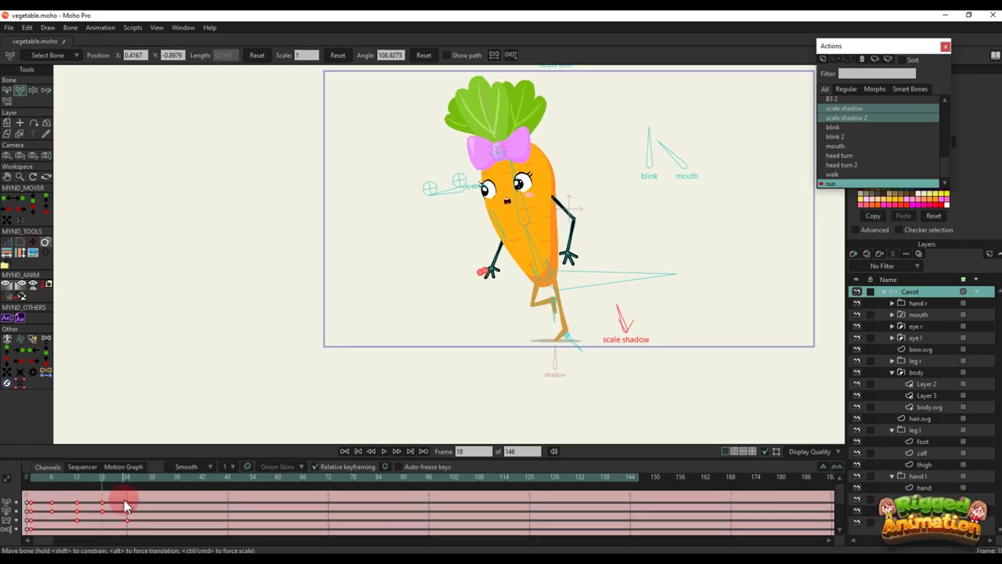
pyautogui.moveTo(76, 501); pyautogui.dragTo(74, 470)
pyautogui.scroll(-3, 97, 515)
pyautogui.scroll(3, 77, 504)
pyautogui.scroll(-3, 82, 509)
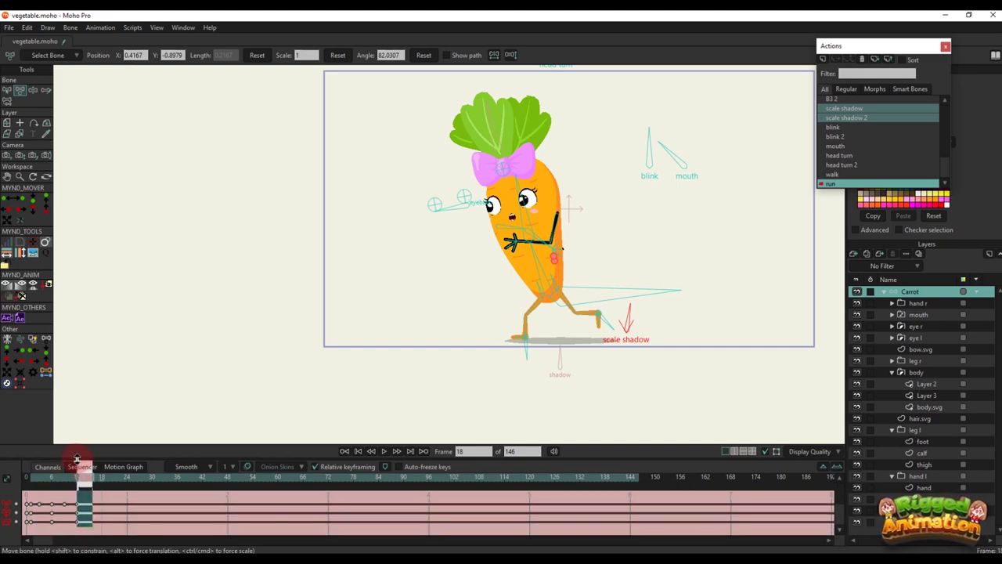
# Set the frame 12 keyframes to Cycle interpolation back to absolute frame 2, and play the run loop
pyautogui.rightClick(79, 504)
pyautogui.click(111, 465)
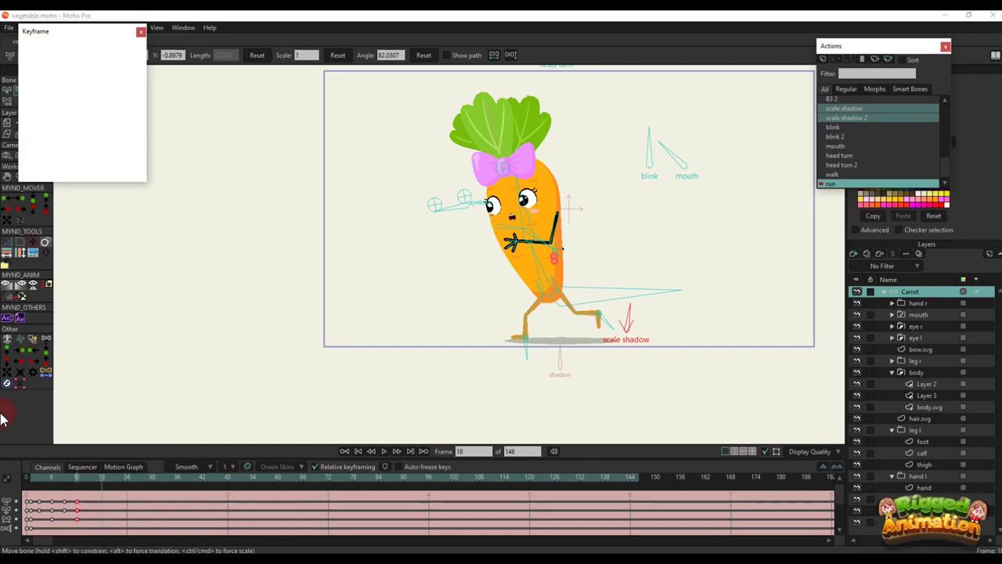
pyautogui.click(140, 33)
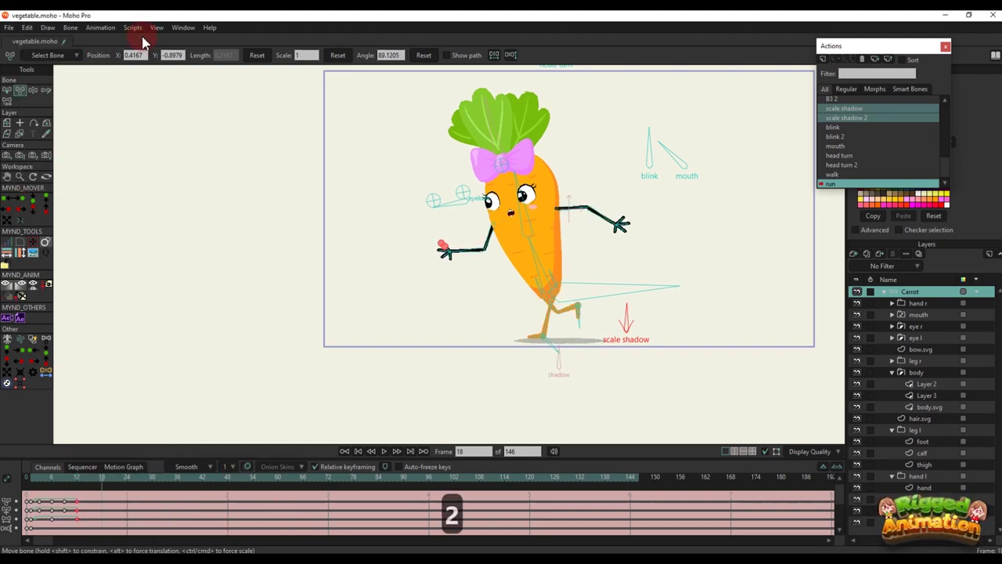
pyautogui.press('space')
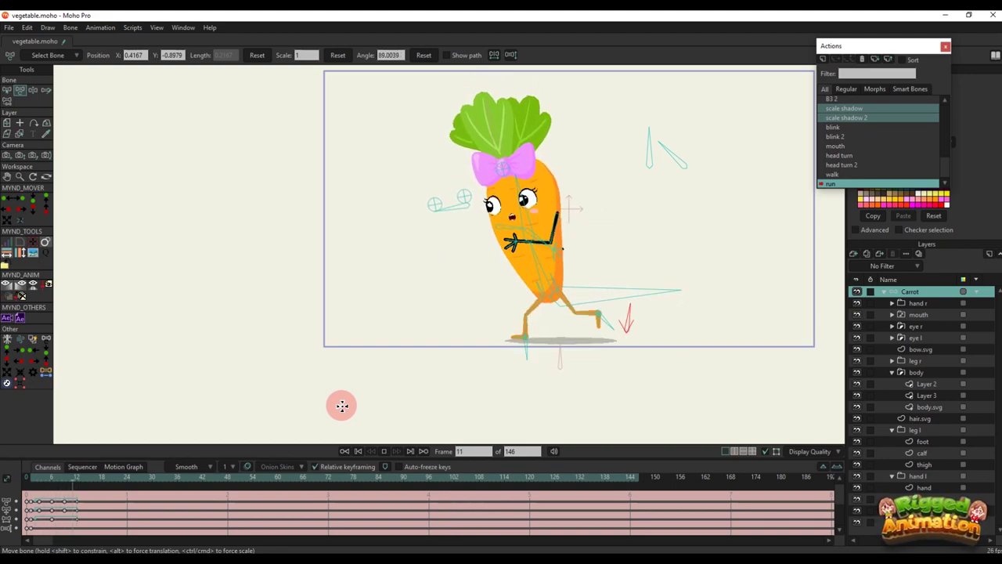
pyautogui.scroll(-1, 417, 310)
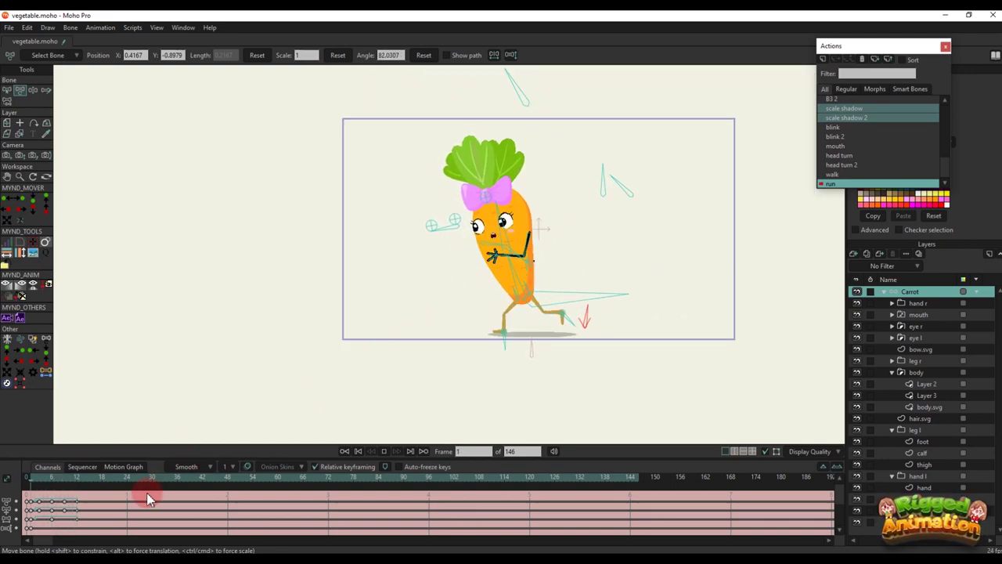
pyautogui.press('space')
# Key the blink bone with the eyes open at frame 19 and rotate it to close the eyes at frame 22
pyautogui.click(106, 480)
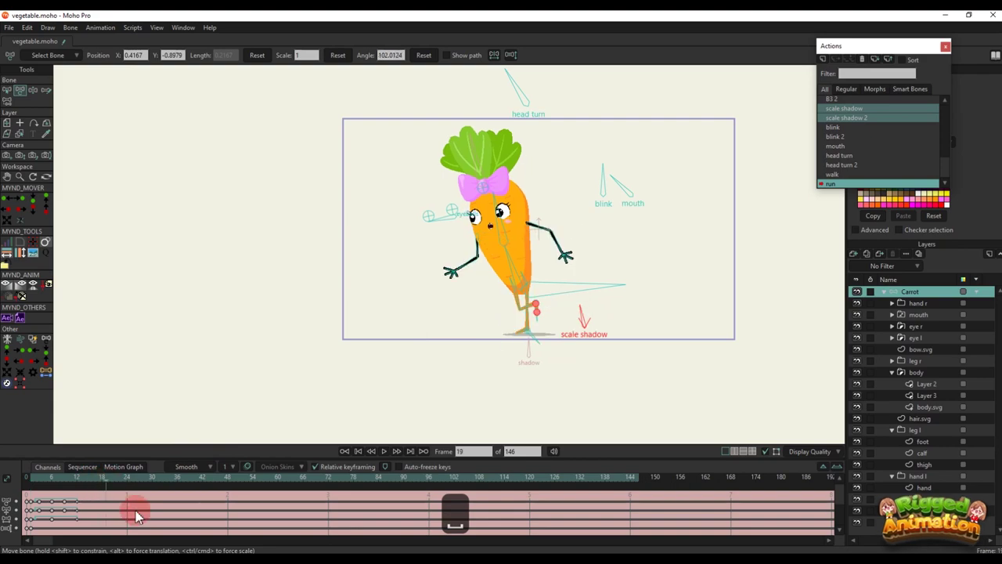
pyautogui.press('t')
pyautogui.scroll(3, 599, 182)
pyautogui.click(604, 187)
pyautogui.click(119, 479)
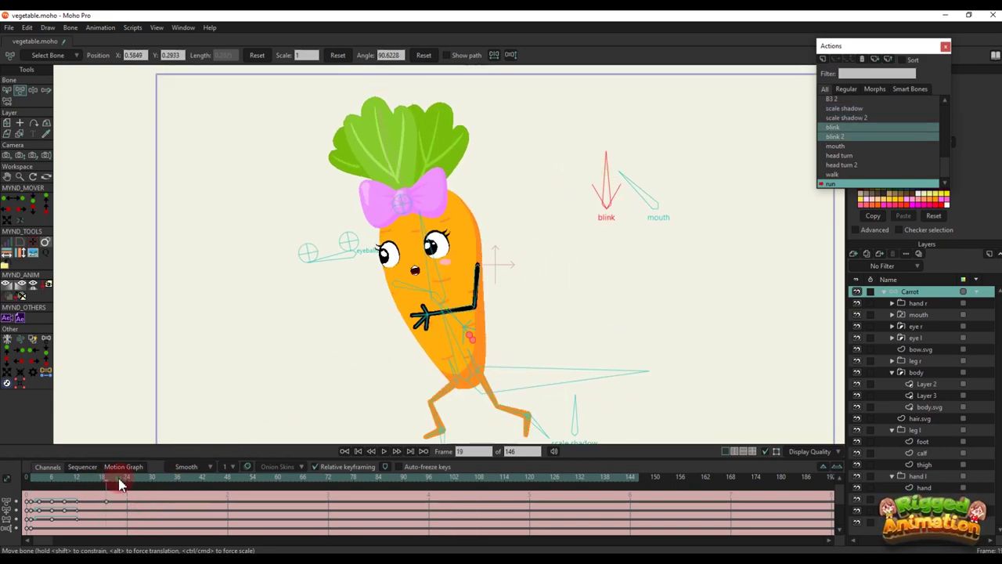
pyautogui.moveTo(610, 167); pyautogui.dragTo(533, 230)
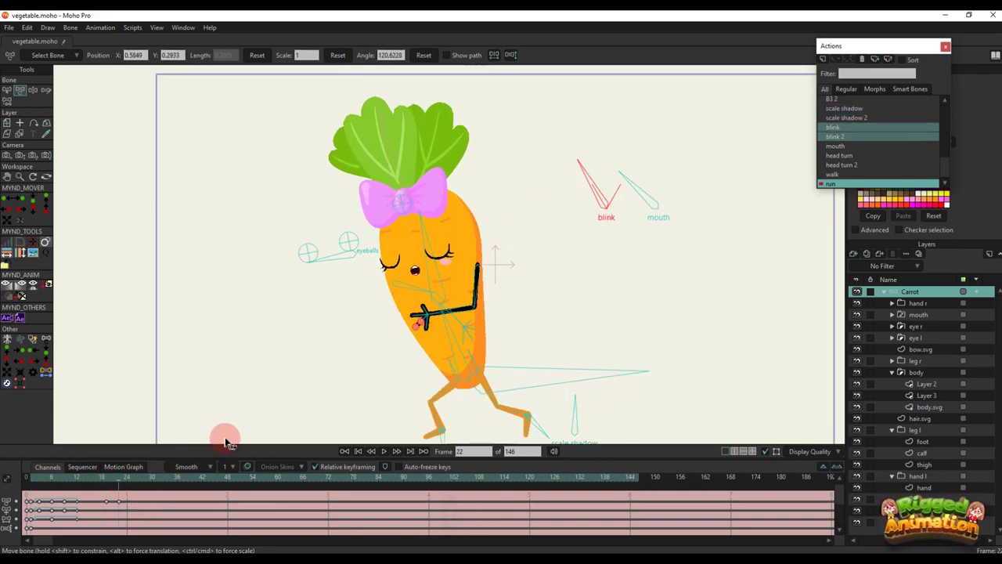
# Hold the eyes closed with a blink key at frame 24 and reset the blink bone's angle at frame 27
pyautogui.click(126, 478)
pyautogui.click(595, 173)
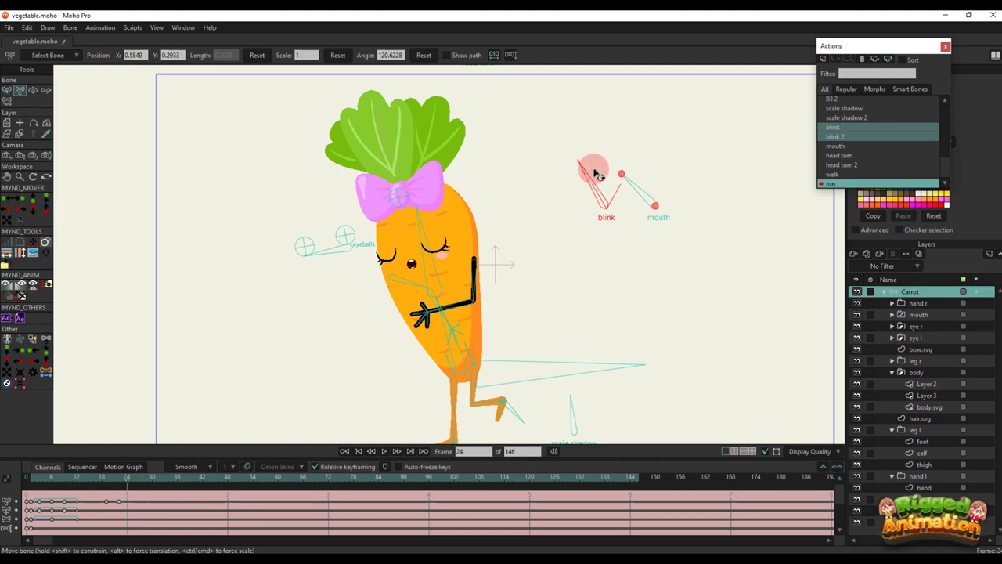
pyautogui.click(140, 479)
pyautogui.click(572, 186)
pyautogui.click(423, 55)
pyautogui.click(468, 154)
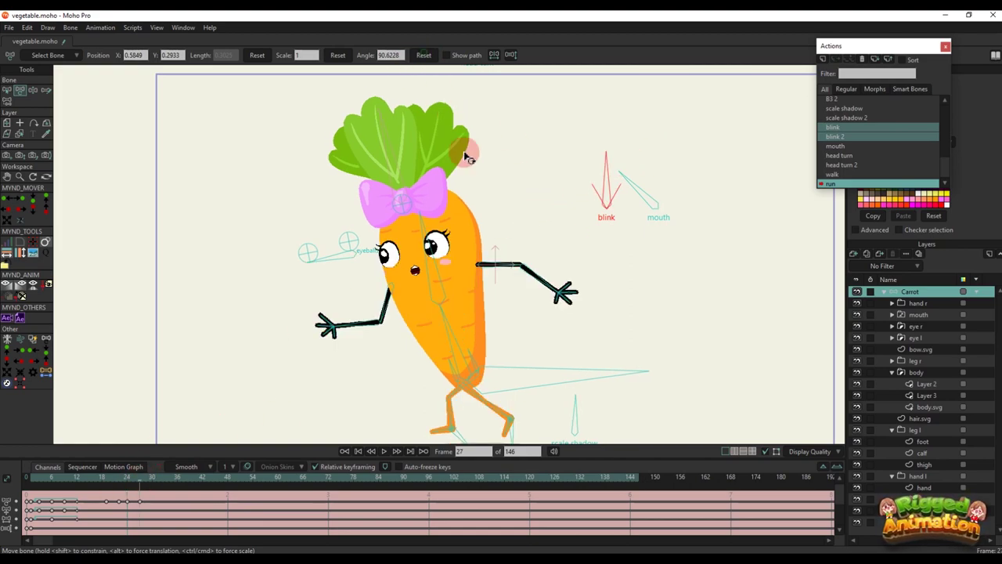
# Copy the four blink keyframes and paste them at frame 48
pyautogui.scroll(-3, 471, 218)
pyautogui.moveTo(152, 521); pyautogui.dragTo(103, 476)
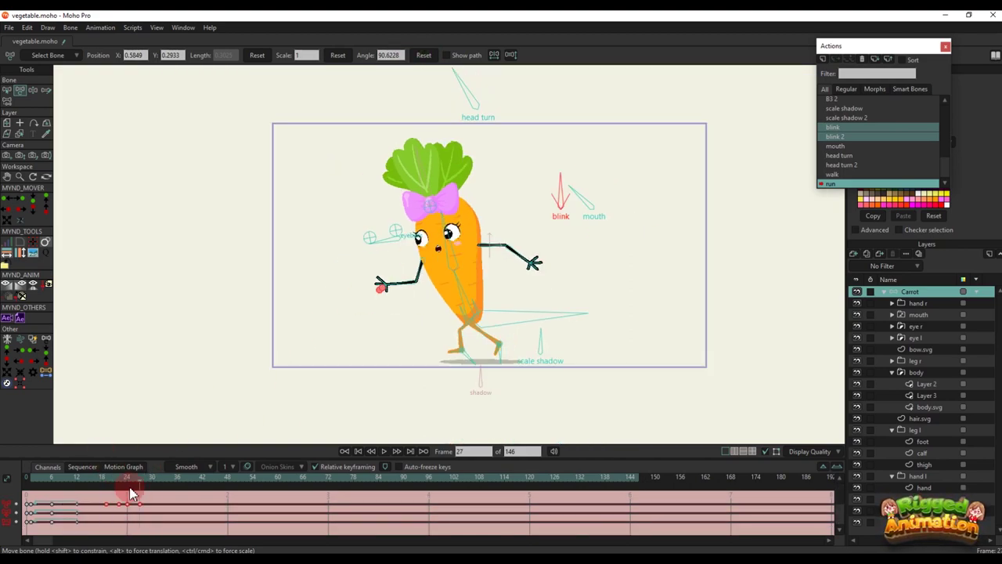
pyautogui.hotkey('ctrl', 'c')
pyautogui.click(229, 479)
pyautogui.hotkey('ctrl', 'v')
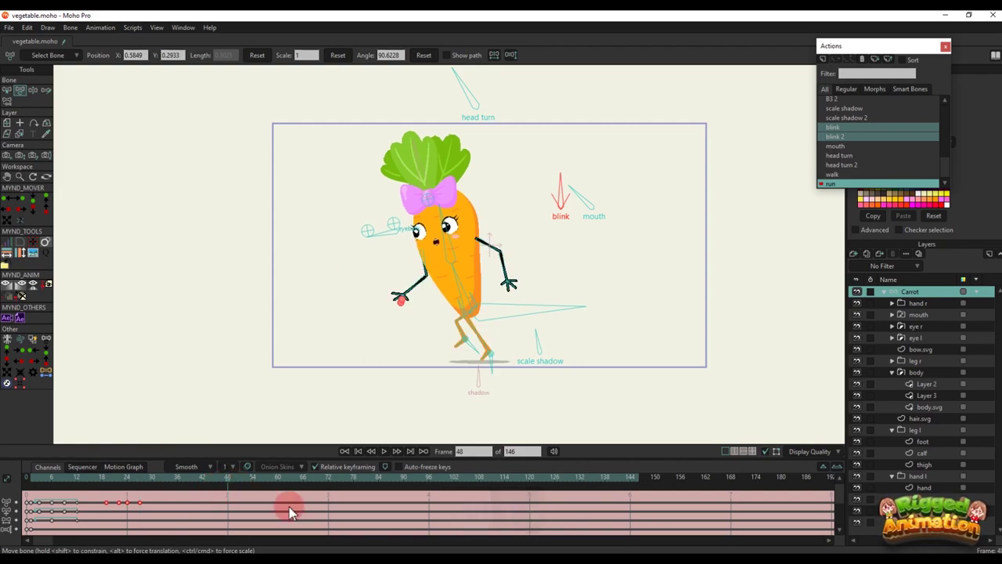
# Set the last blink keyframe, at frame 56, to Cycle interpolation back to absolute frame 28
pyautogui.scroll(-3, 289, 508)
pyautogui.moveTo(277, 523); pyautogui.dragTo(260, 448)
pyautogui.rightClick(264, 502)
pyautogui.click(290, 465)
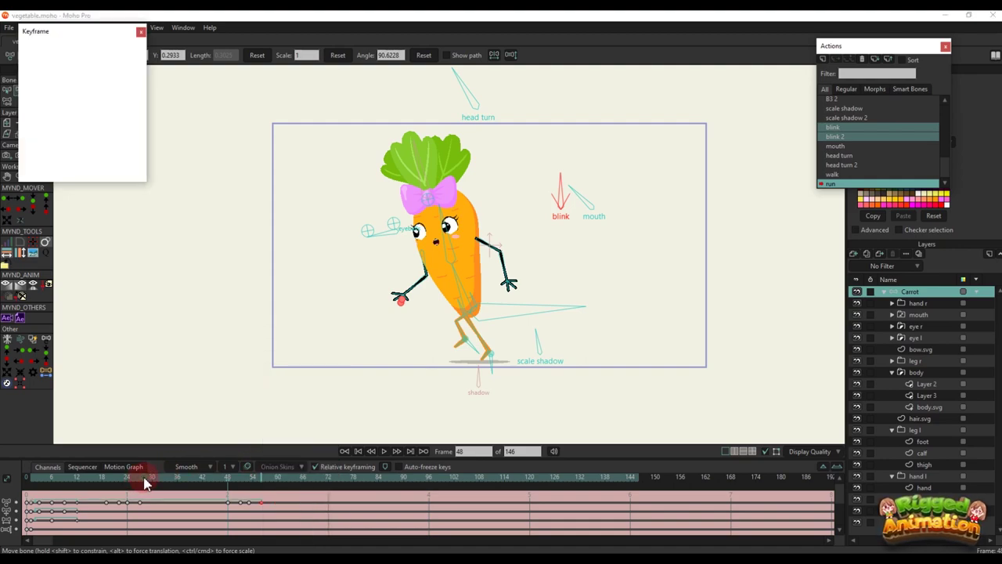
pyautogui.click(144, 479)
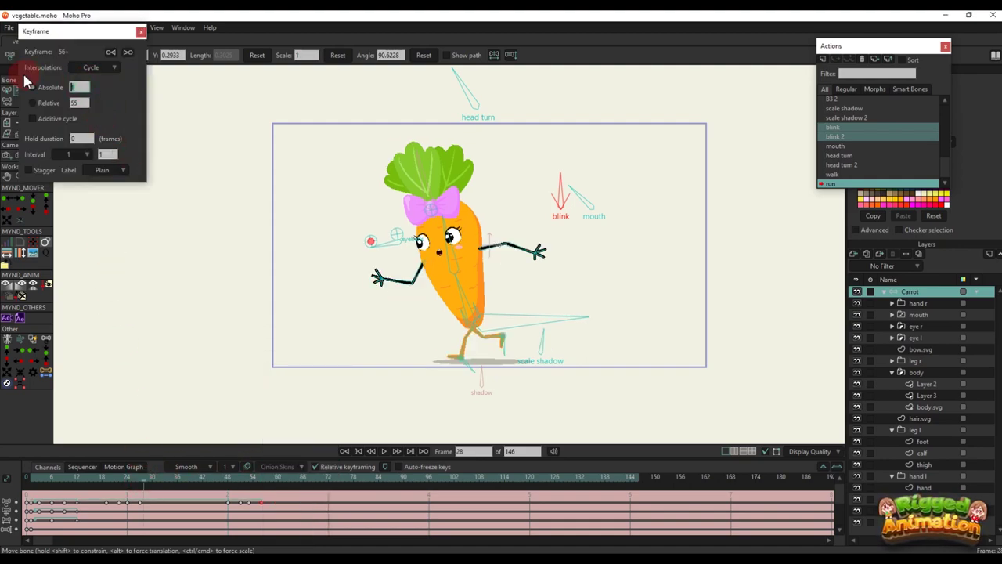
pyautogui.click(140, 35)
pyautogui.click(258, 375)
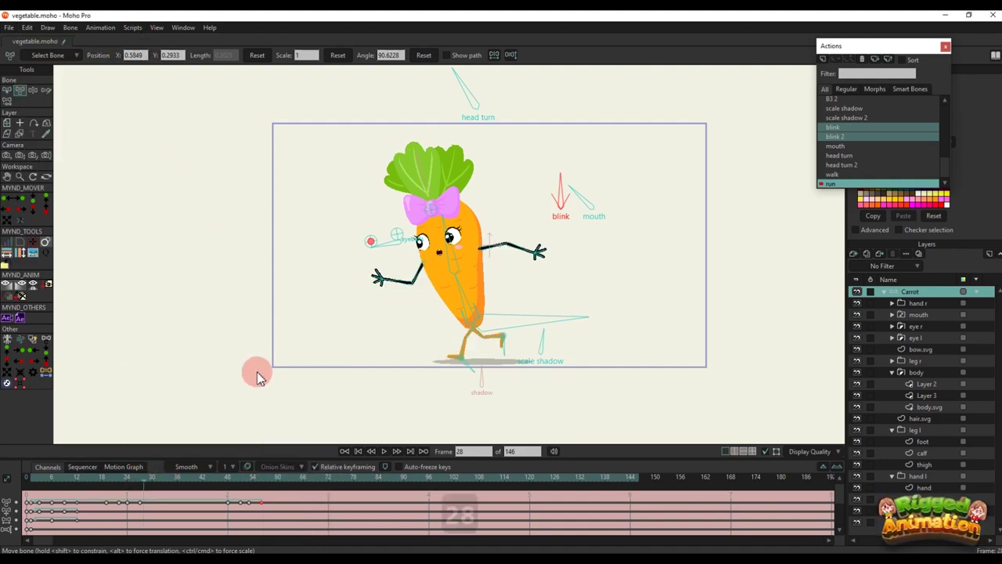
# Play the run action from its start to check the looping run and blinks
pyautogui.moveTo(117, 480); pyautogui.dragTo(35, 480)
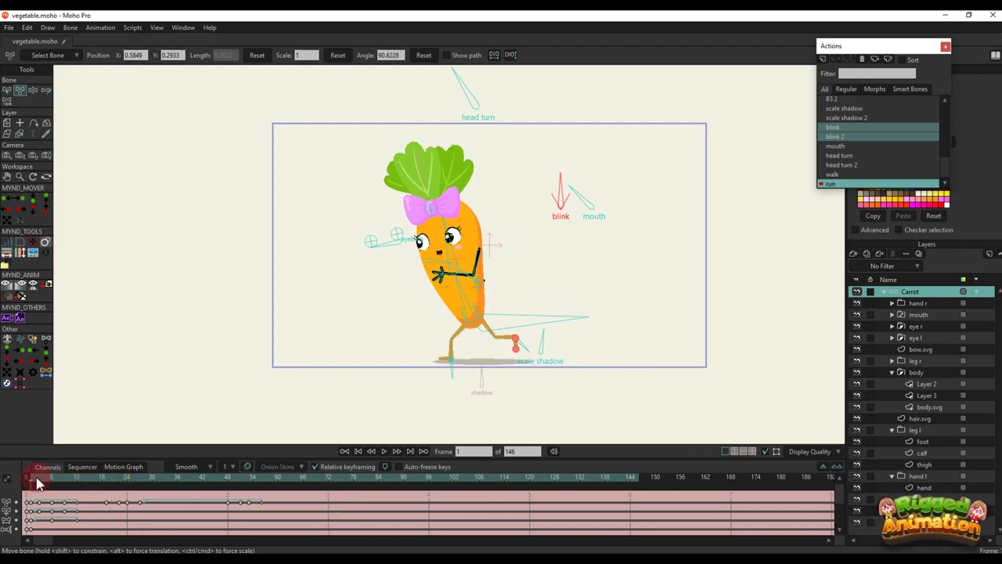
pyautogui.press('space')
pyautogui.scroll(2, 505, 289)
pyautogui.scroll(-2, 505, 289)
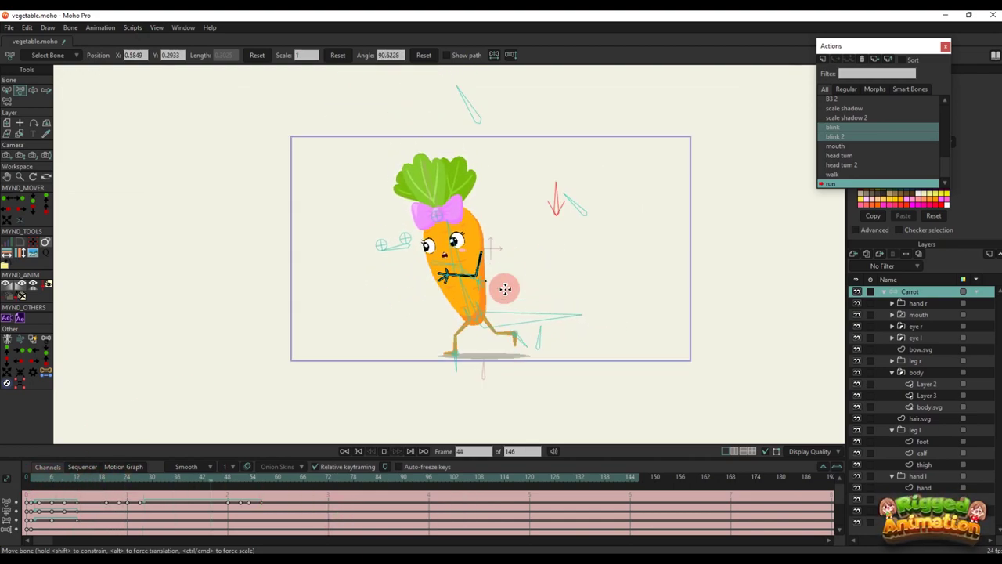
pyautogui.scroll(1, 869, 108)
# Return to the Mainline timeline, insert the walk action at frame 1, and play it
pyautogui.doubleClick(853, 102)
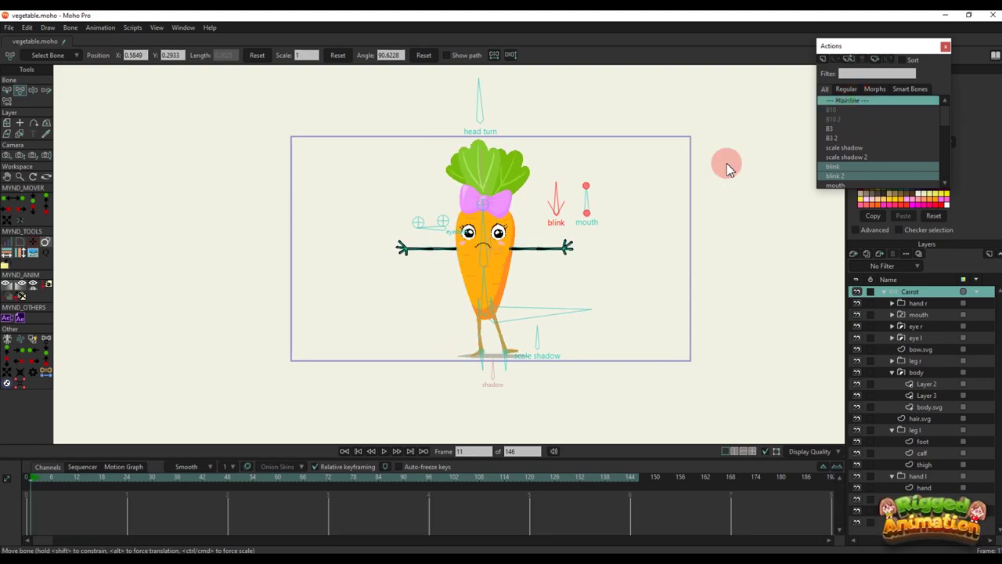
pyautogui.scroll(-3, 867, 162)
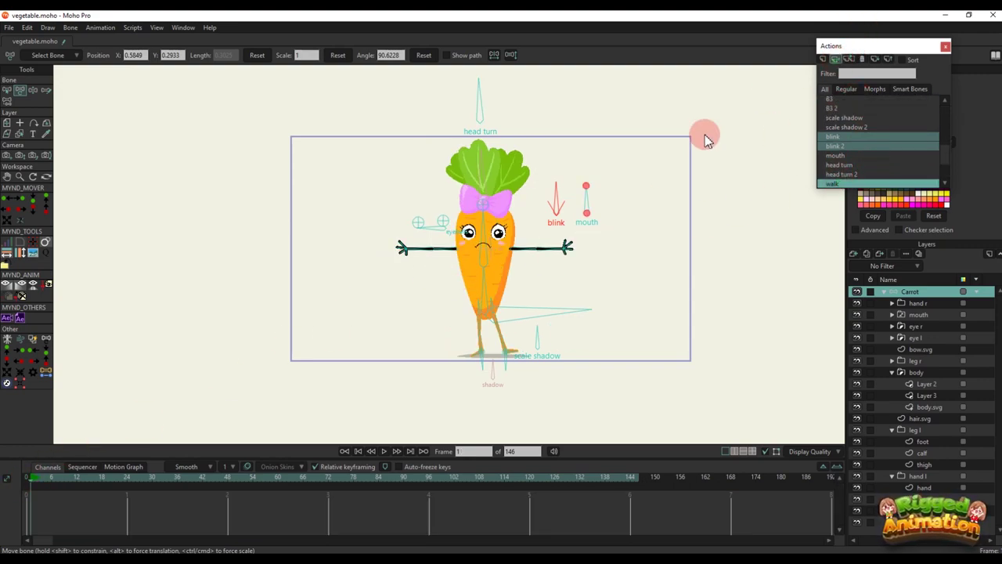
pyautogui.moveTo(707, 139); pyautogui.dragTo(39, 495)
pyautogui.press('space')
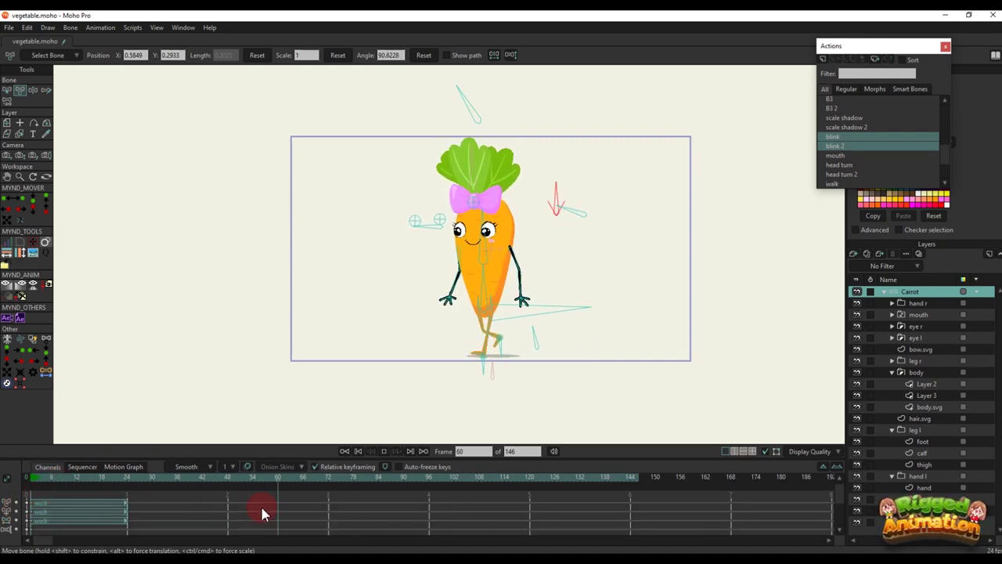
pyautogui.press('space')
# Insert the run action into the Mainline timeline at frame 79
pyautogui.moveTo(384, 483); pyautogui.dragTo(364, 478)
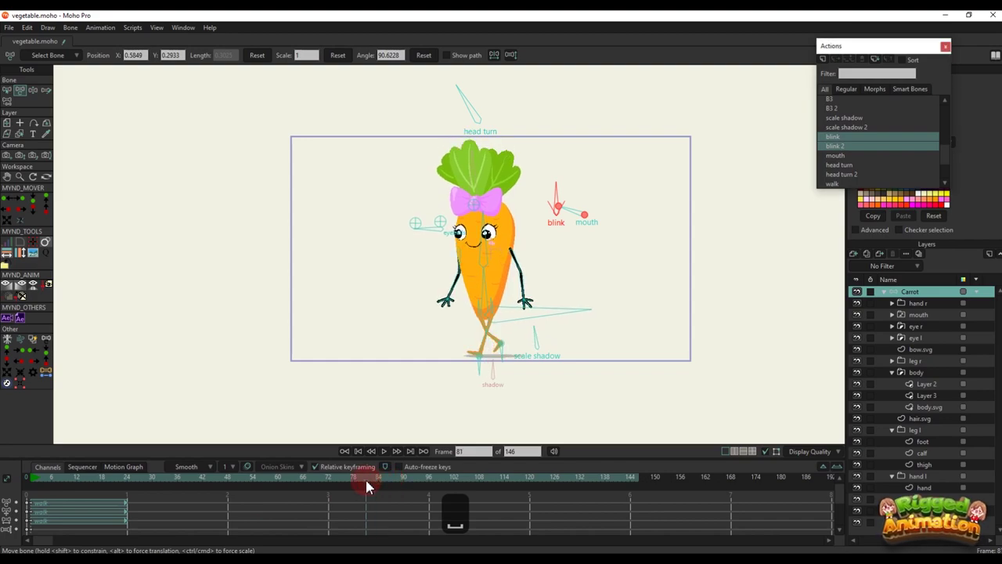
pyautogui.scroll(-1, 831, 182)
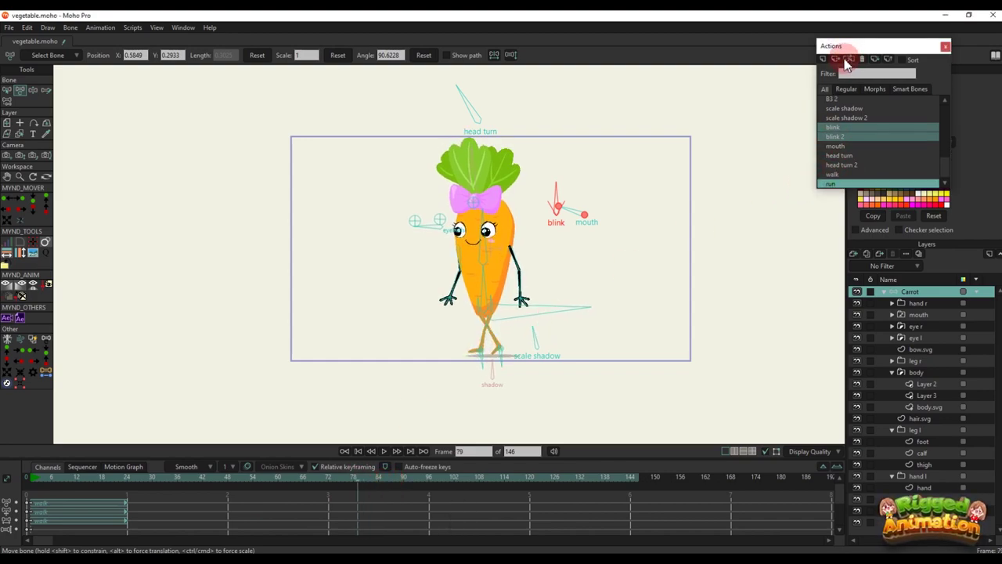
pyautogui.scroll(-5, 446, 362)
pyautogui.scroll(4, 446, 360)
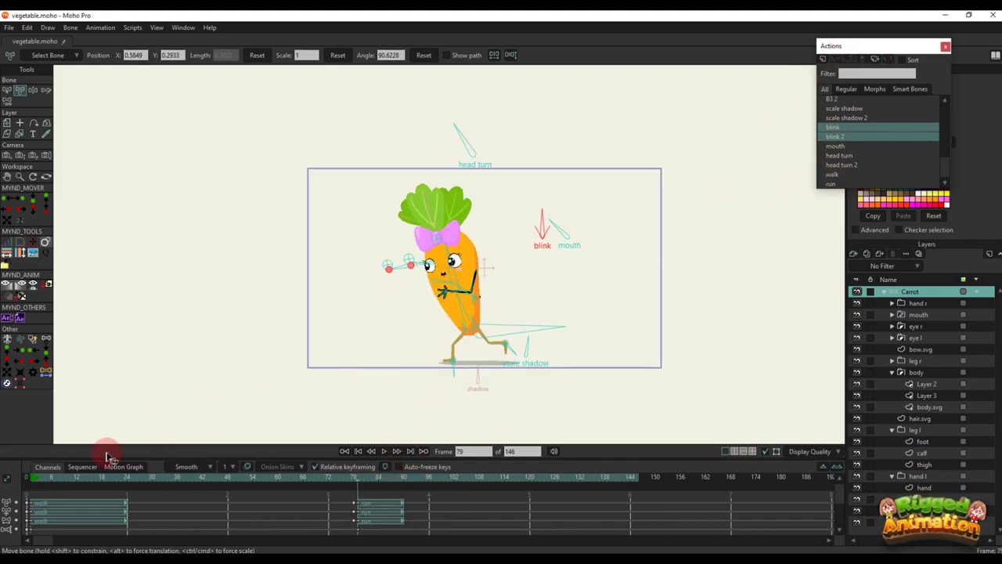
# Play the Mainline animation from the start with the bone overlays hidden
pyautogui.click(26, 479)
pyautogui.press('space')
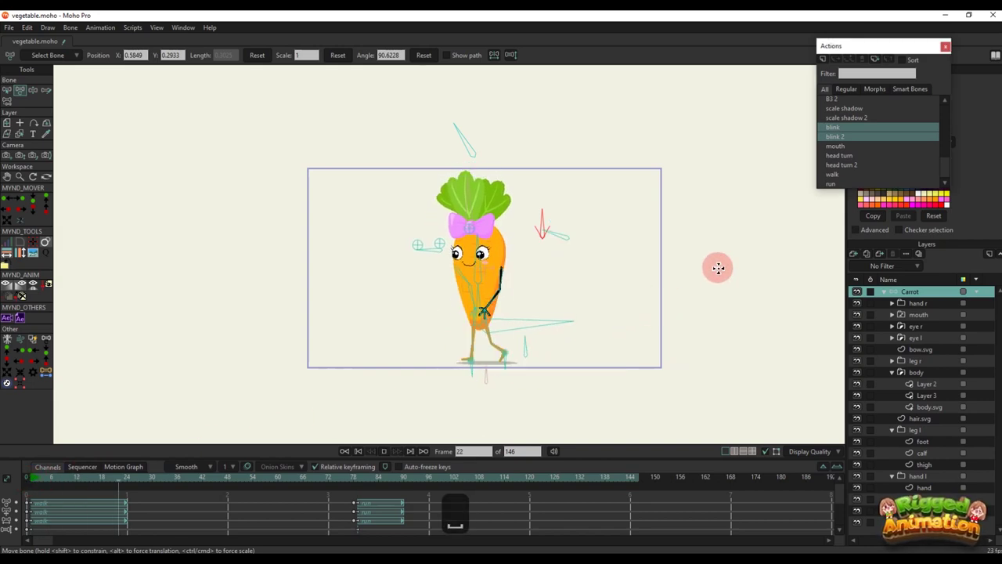
pyautogui.hotkey('ctrl', 'shift', 'c')
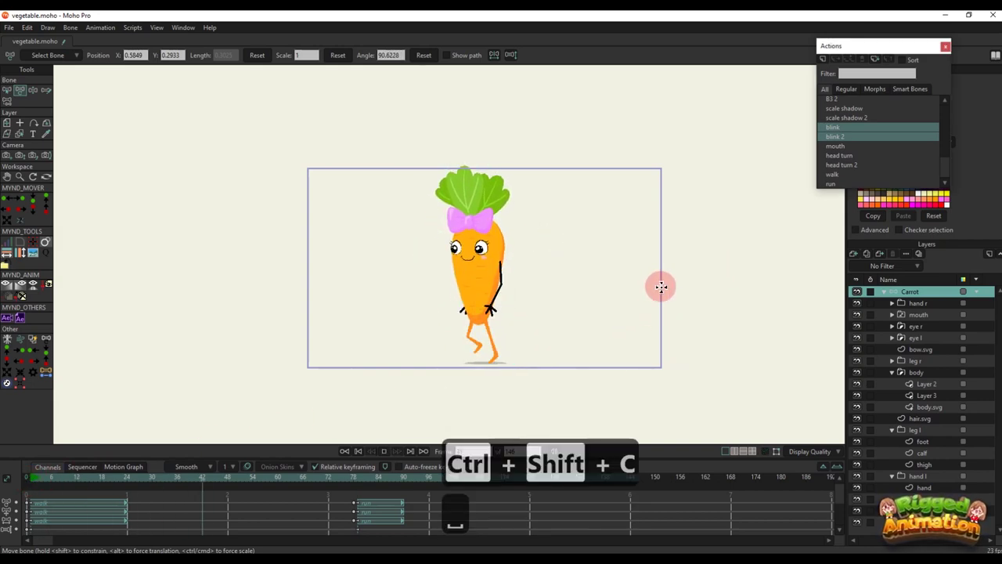
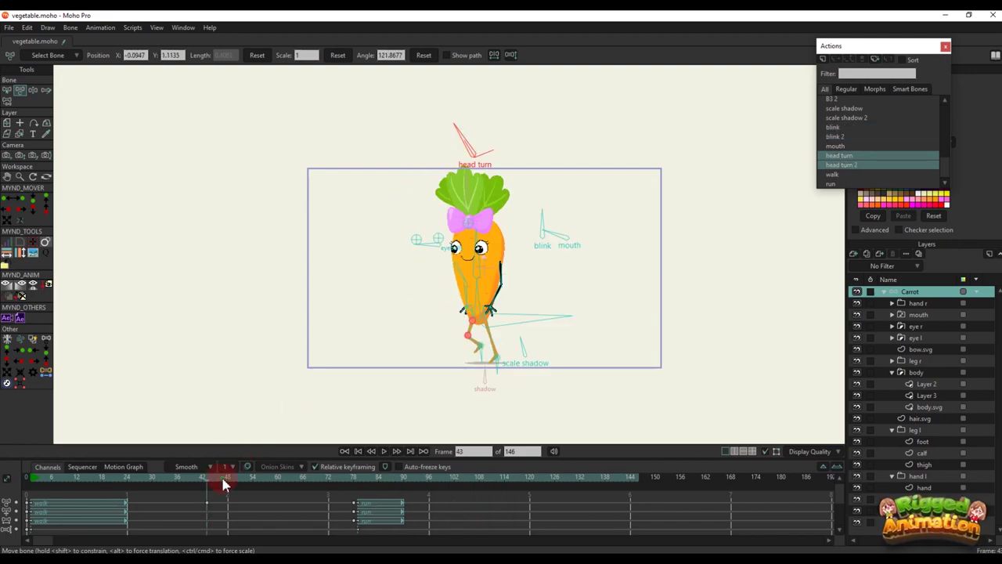
# Rotate the head turn bone to about 34.9° just after its frame 43 keyframe to turn the head, and play it
pyautogui.click(223, 477)
pyautogui.moveTo(421, 170); pyautogui.dragTo(580, 207)
pyautogui.press('space')
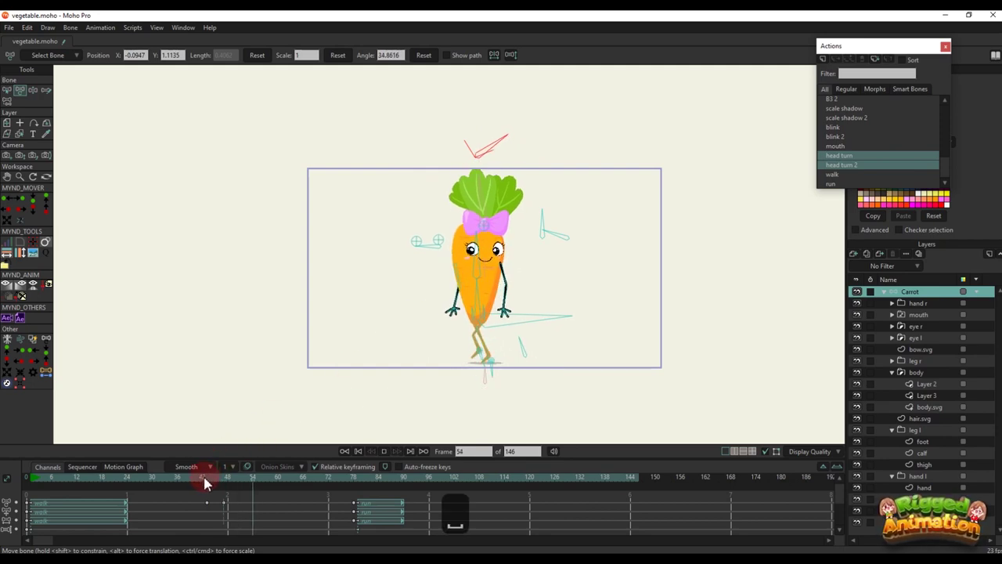
# Copy the head turn bone's keyframe at frame 47 to frame 78 and play the section from about frame 42
pyautogui.press('space')
pyautogui.click(225, 493)
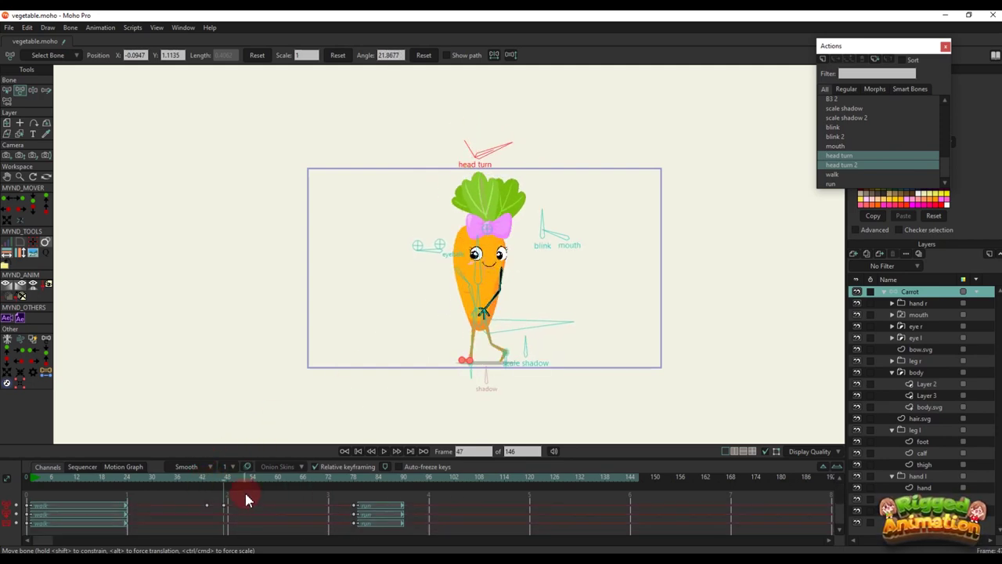
pyautogui.hotkey('ctrl', 'c')
pyautogui.click(353, 478)
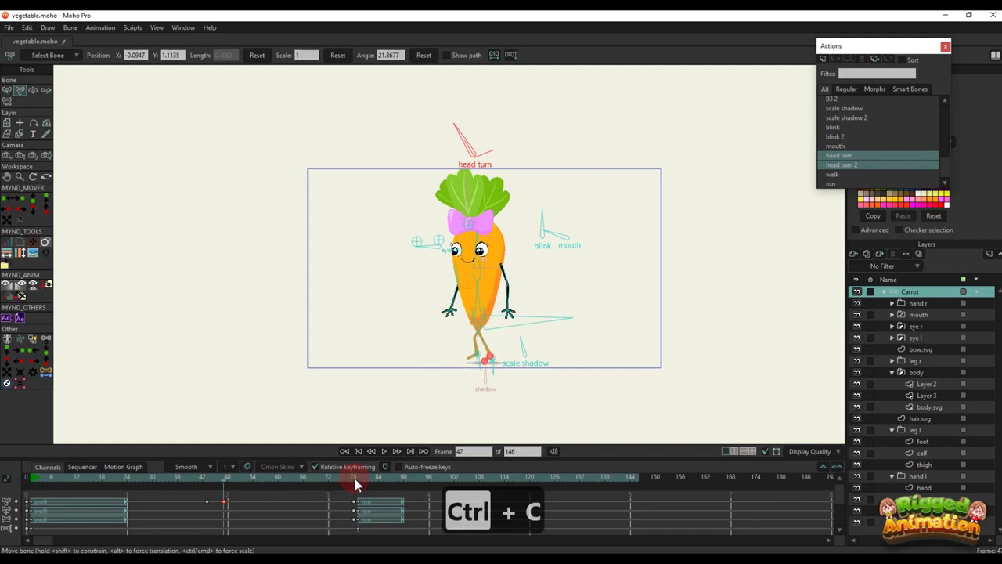
pyautogui.hotkey('ctrl', 'v')
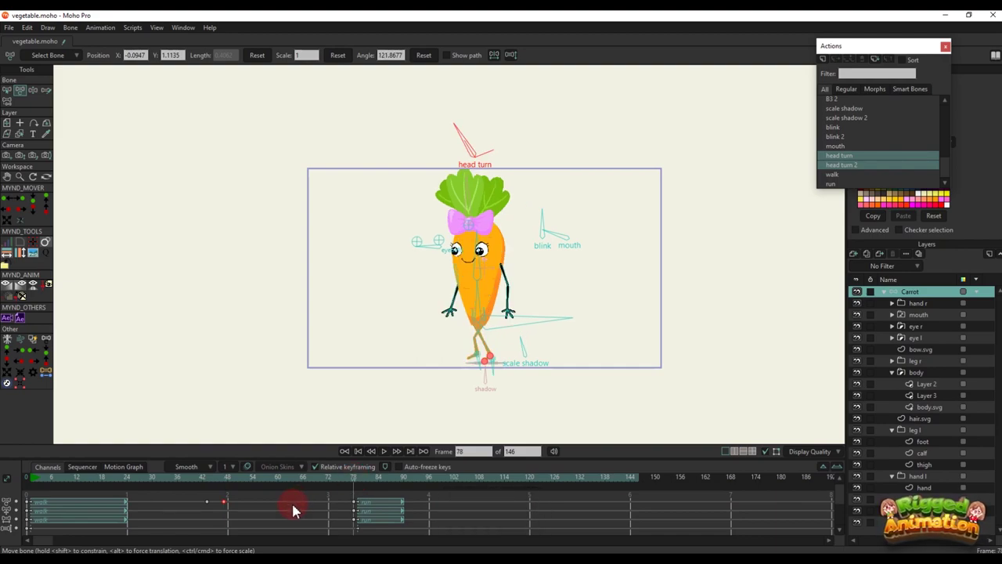
pyautogui.click(202, 479)
pyautogui.press('space')
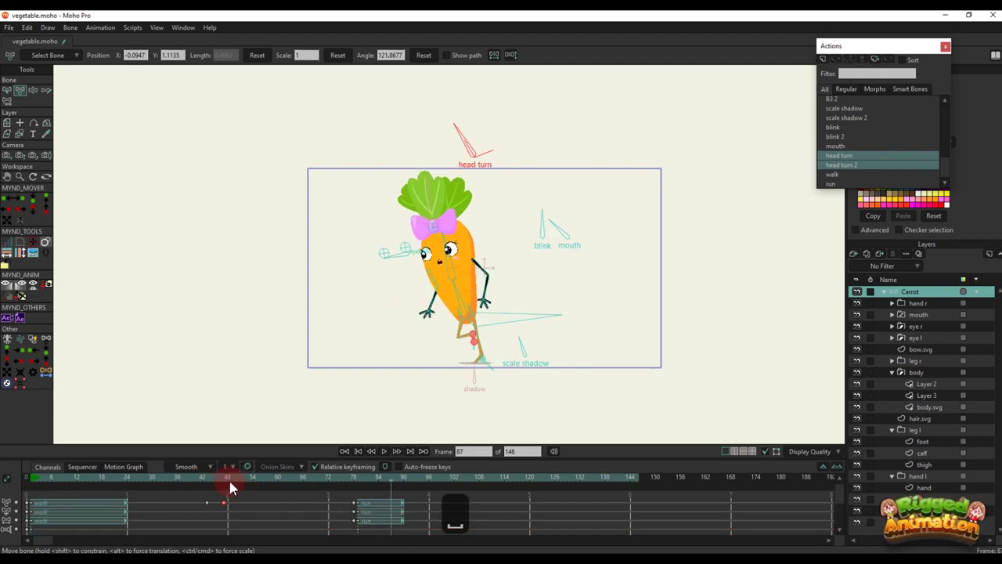
# At frame 47, move the eyeballs bone slightly to about X 0.3499, Y 0.2906 so the eyes follow the turned head
pyautogui.click(225, 476)
pyautogui.press('t')
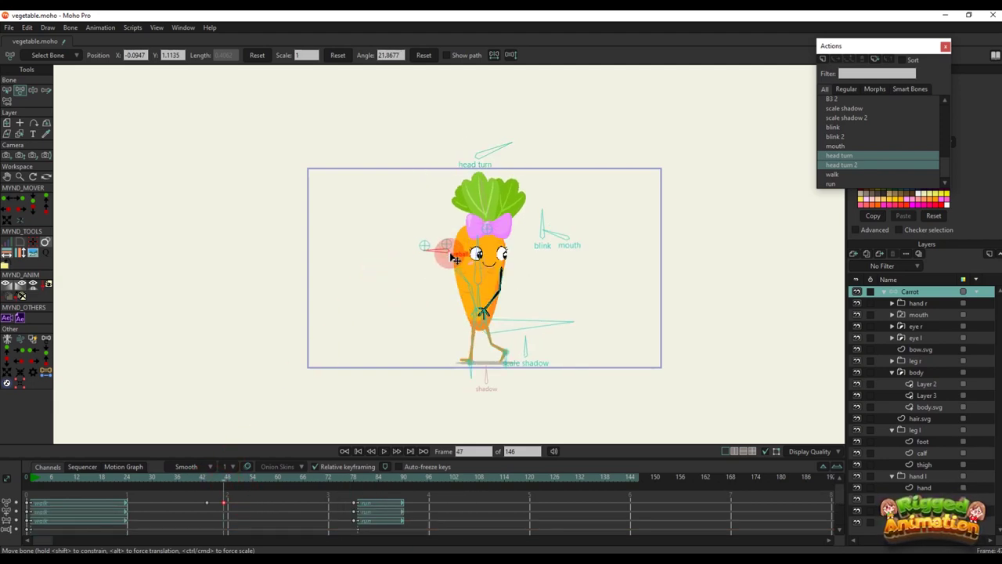
pyautogui.moveTo(450, 255); pyautogui.dragTo(441, 267)
pyautogui.scroll(-3, 227, 523)
pyautogui.scroll(2, 227, 523)
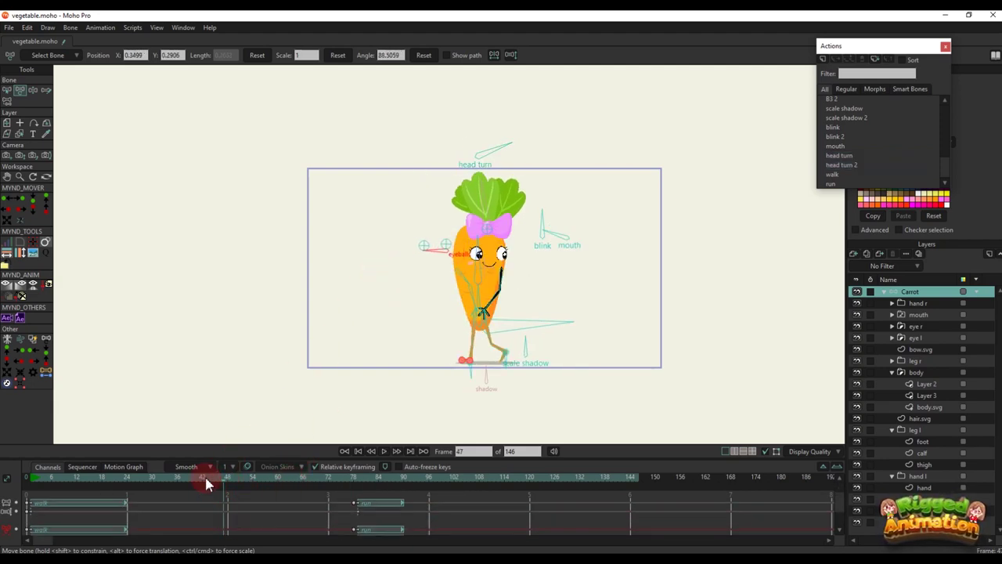
pyautogui.moveTo(205, 479); pyautogui.dragTo(225, 480)
pyautogui.scroll(-2, 225, 482)
pyautogui.scroll(4, 225, 483)
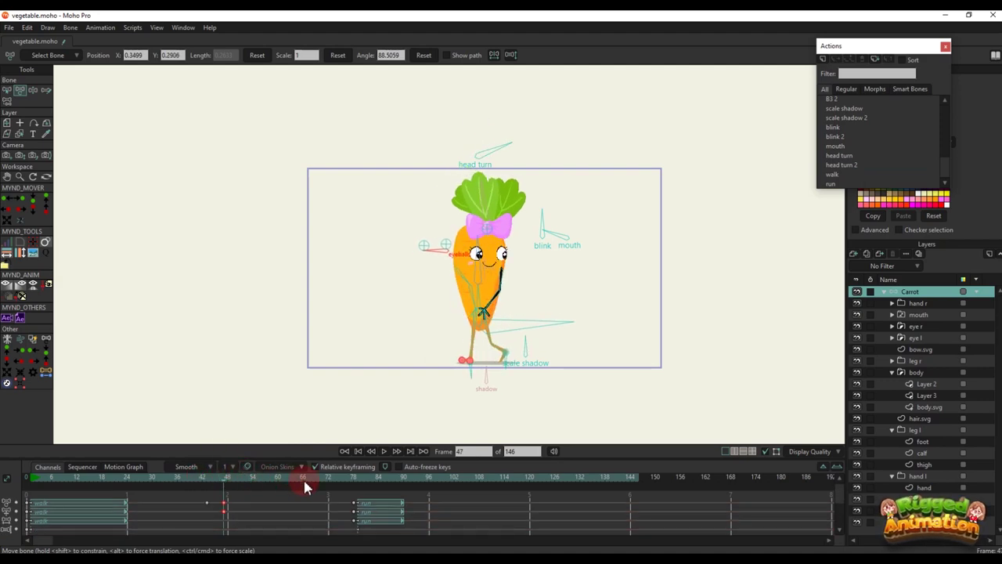
# Copy the head turn and eyeballs keyframes at frame 47 to frame 78 and play the timeline
pyautogui.hotkey('ctrl', 'c')
pyautogui.click(354, 480)
pyautogui.hotkey('ctrl', 'v')
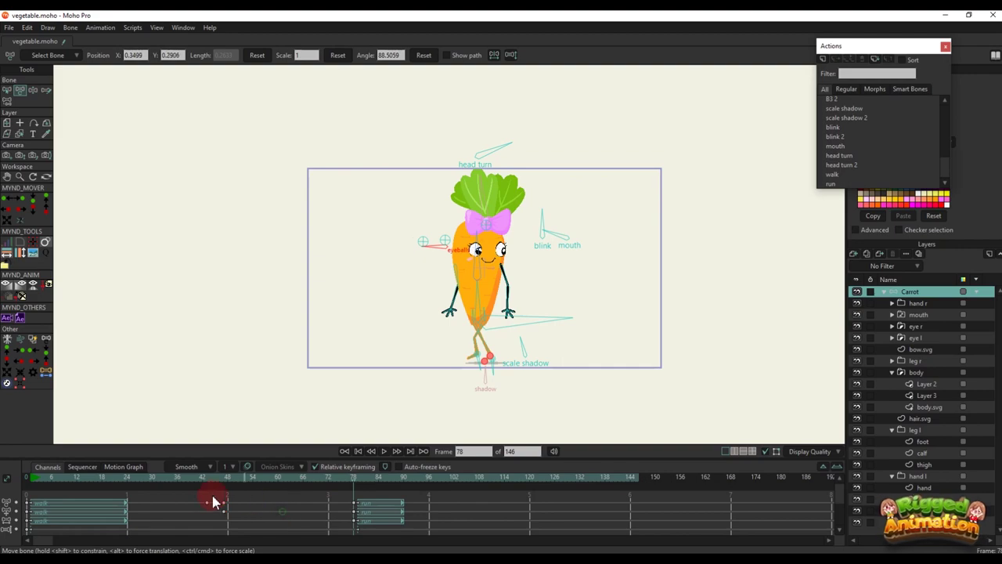
pyautogui.click(187, 479)
pyautogui.press('space')
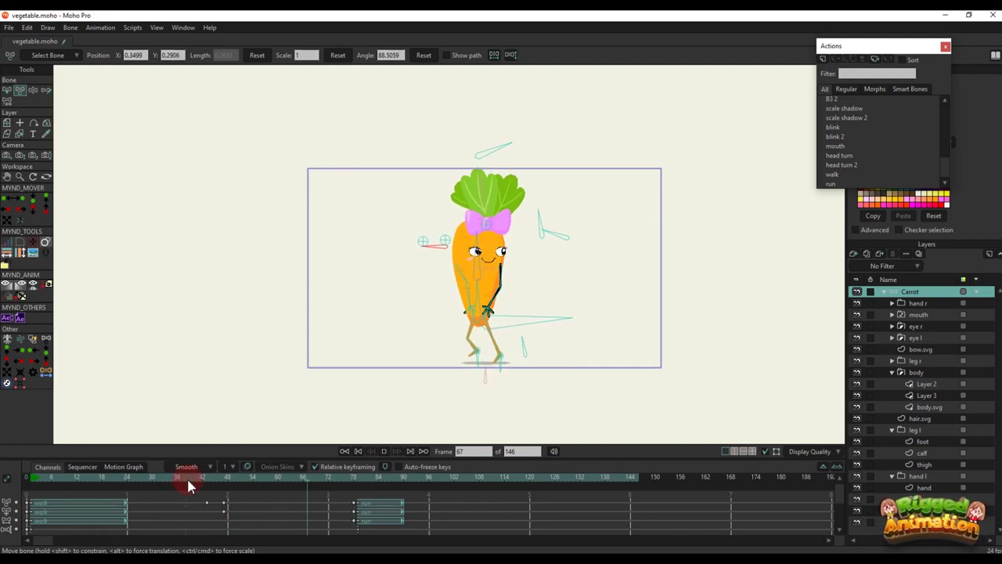
pyautogui.press('space')
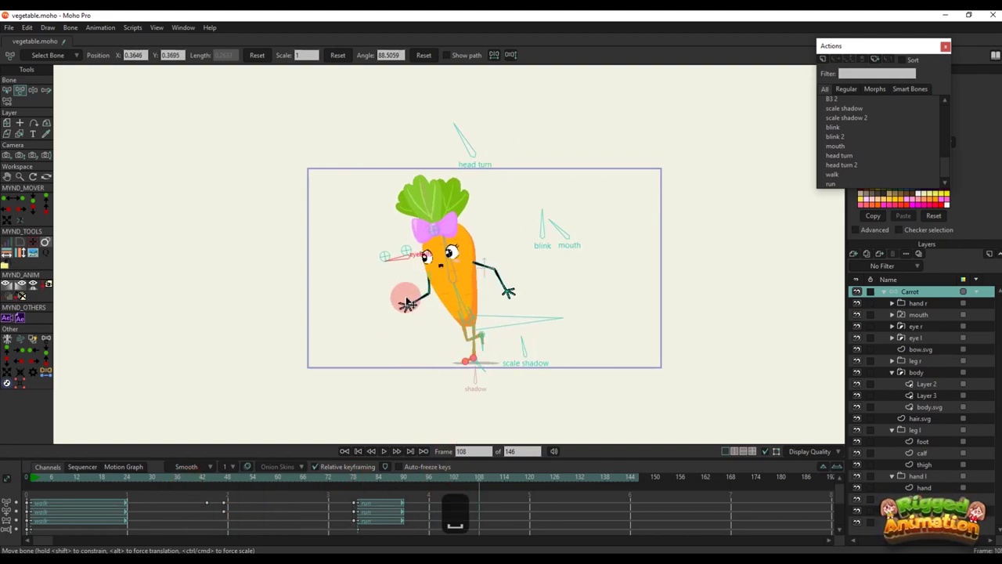
# Keyframe the head turn bone at frame 105 and rotate it to the opposite side at frame 108
pyautogui.moveTo(466, 480); pyautogui.dragTo(481, 465)
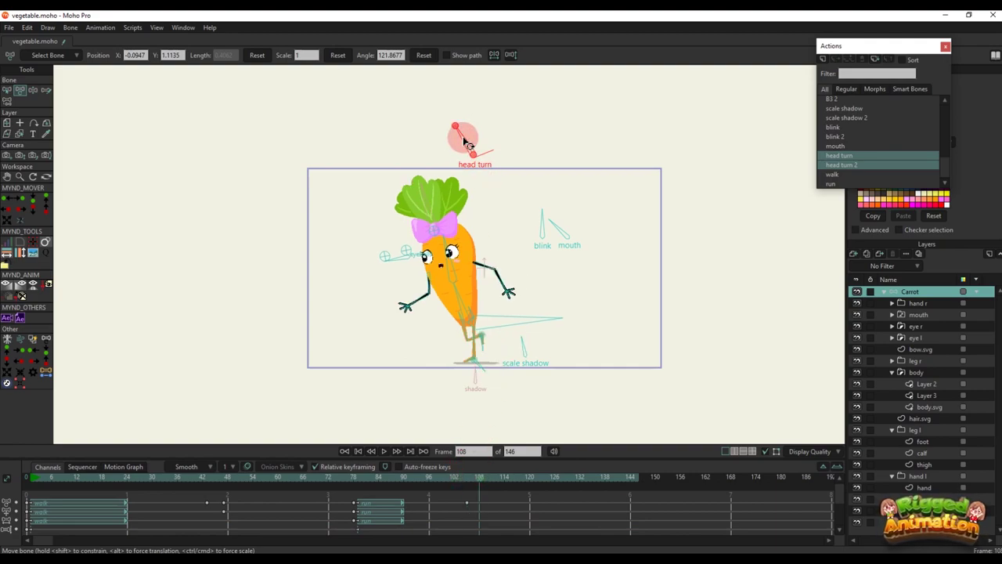
pyautogui.moveTo(468, 143); pyautogui.dragTo(565, 217)
# Keyframe the eyeballs bone at frame 105, move it to about X 0.3712, Y 0.2926 at frame 108, and play the turn
pyautogui.click(465, 476)
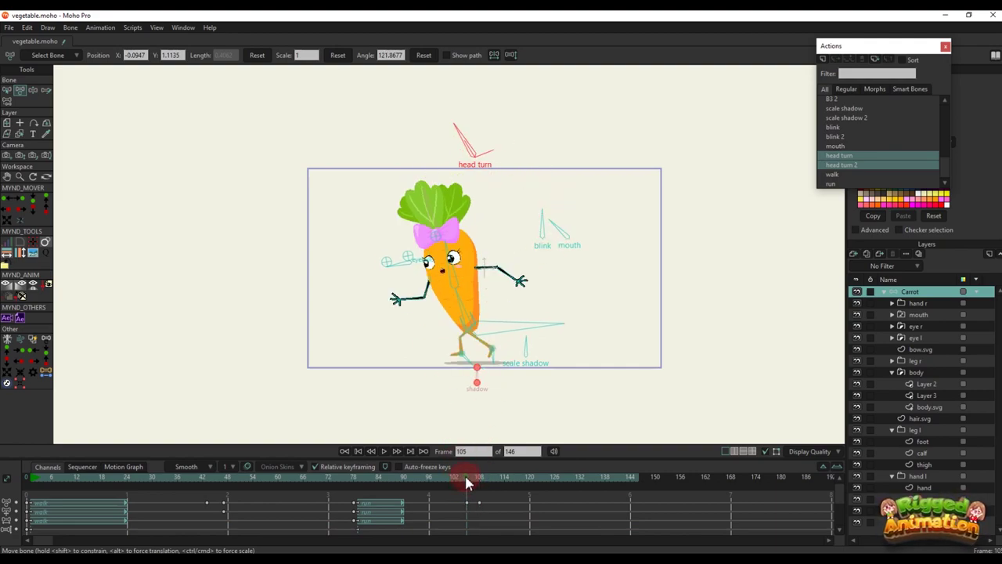
pyautogui.click(415, 264)
pyautogui.click(477, 374)
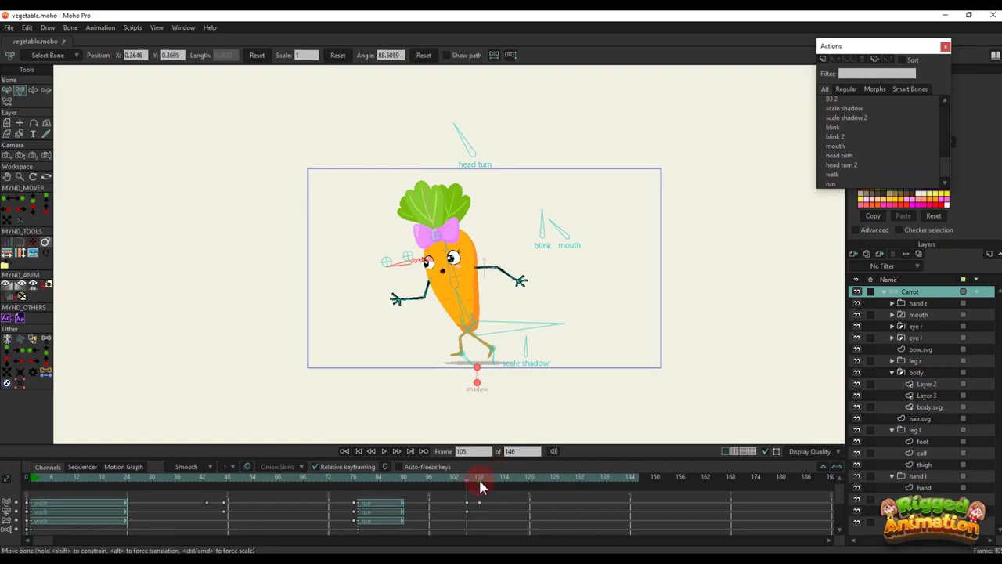
pyautogui.click(478, 476)
pyautogui.scroll(4, 410, 284)
pyautogui.moveTo(409, 198); pyautogui.dragTo(413, 196)
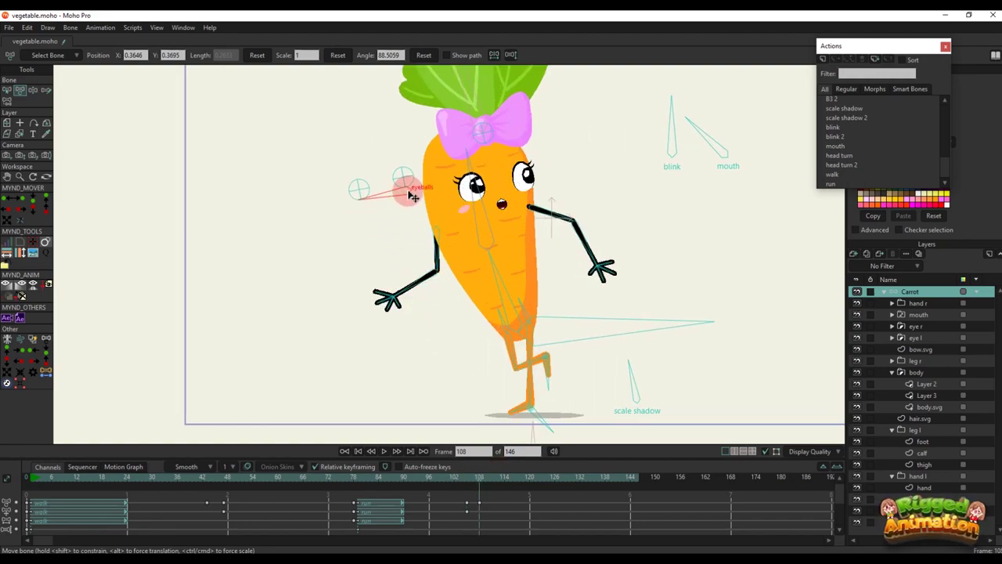
pyautogui.scroll(-5, 515, 183)
pyautogui.moveTo(516, 188); pyautogui.dragTo(507, 250)
pyautogui.click(466, 477)
pyautogui.press('space')
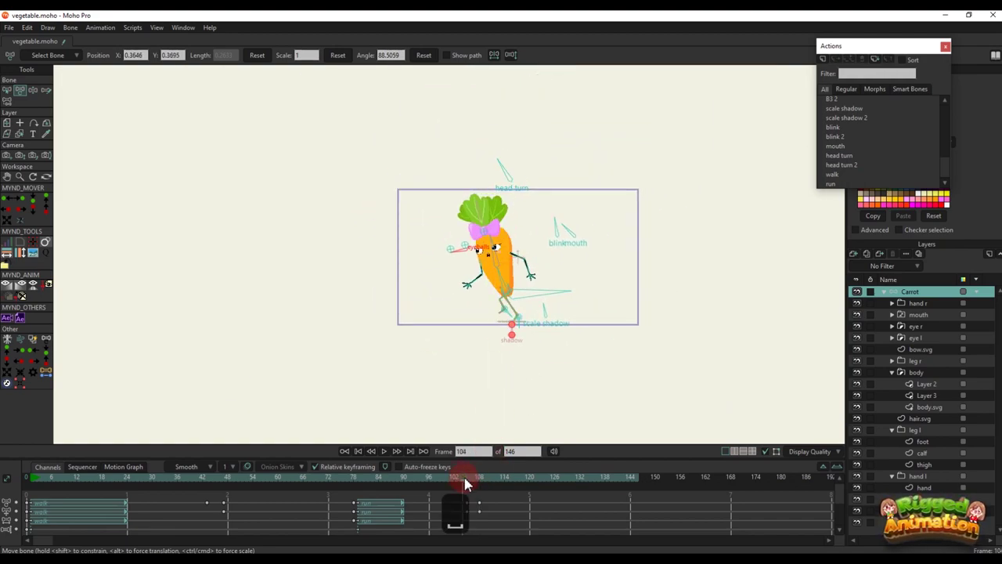
pyautogui.press('space')
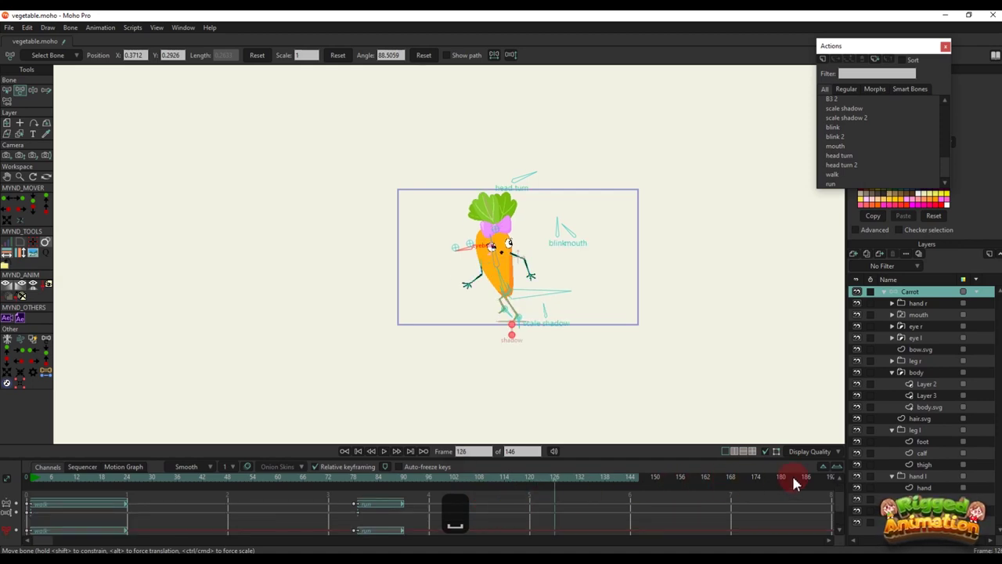
# Extend the playback range to frame 191 and copy the head turn and eyeballs keyframes from frame 108 to frame 133
pyautogui.keyDown('alt'); pyautogui.click(827, 479); pyautogui.keyUp('alt')
pyautogui.scroll(-3, 482, 517)
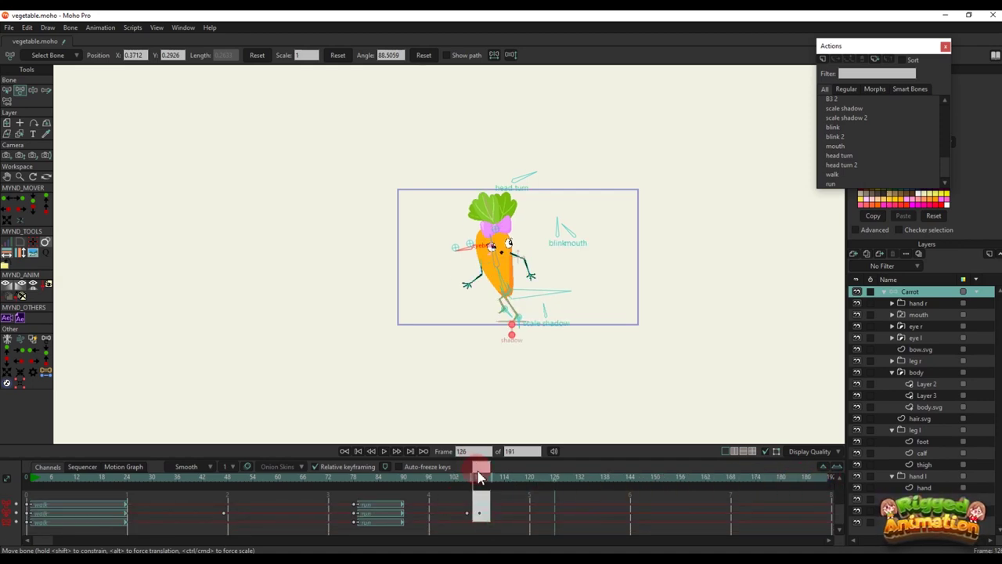
pyautogui.hotkey('ctrl', 'c')
pyautogui.click(584, 479)
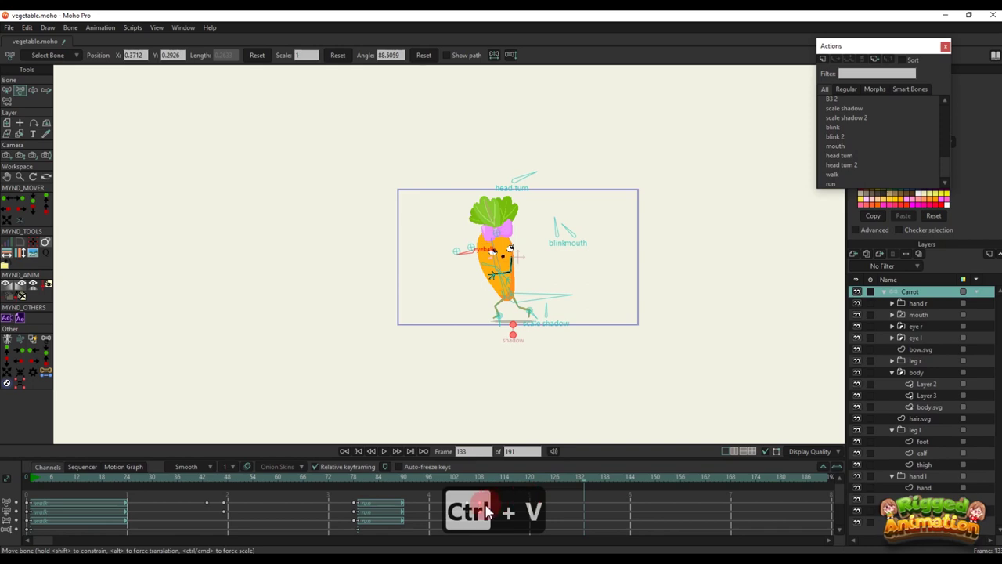
pyautogui.scroll(-2, 461, 505)
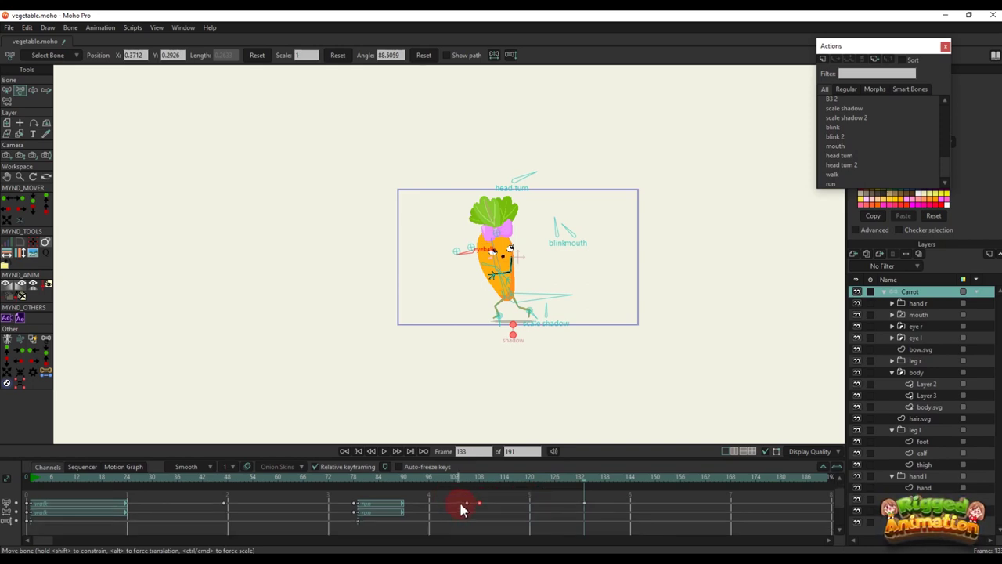
# Copy the head turn and eyeballs keyframes from frame 105 to frame 136 to turn the head back
pyautogui.click(483, 479)
pyautogui.hotkey('ctrl', 'c')
pyautogui.click(599, 477)
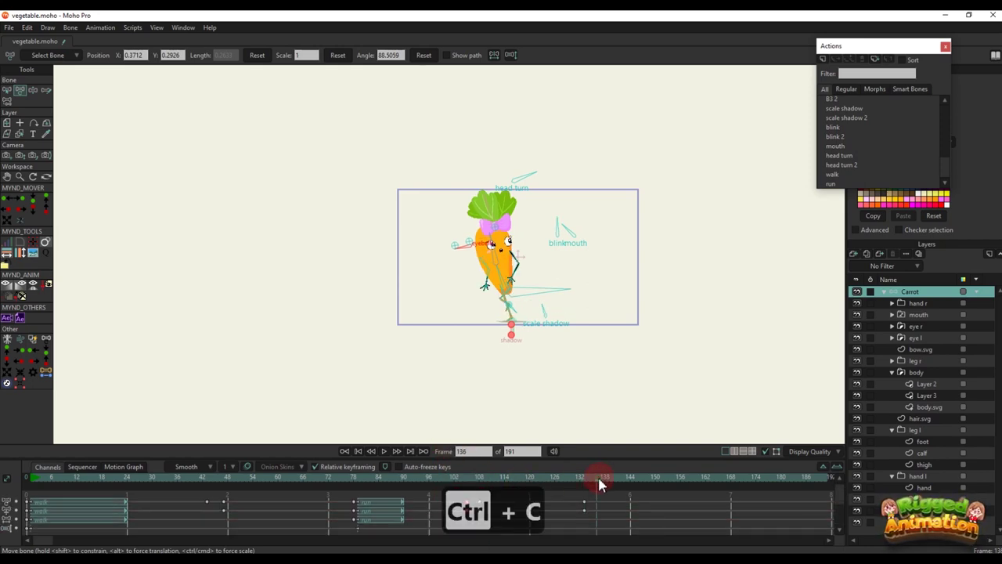
pyautogui.hotkey('ctrl', 'v')
pyautogui.click(505, 307)
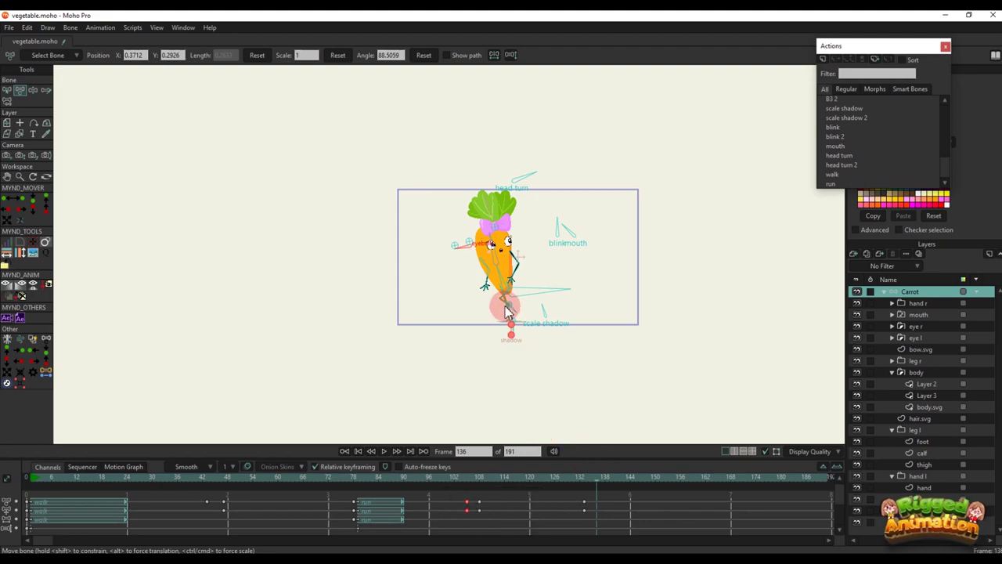
pyautogui.scroll(4, 505, 306)
pyautogui.moveTo(505, 306); pyautogui.dragTo(505, 357)
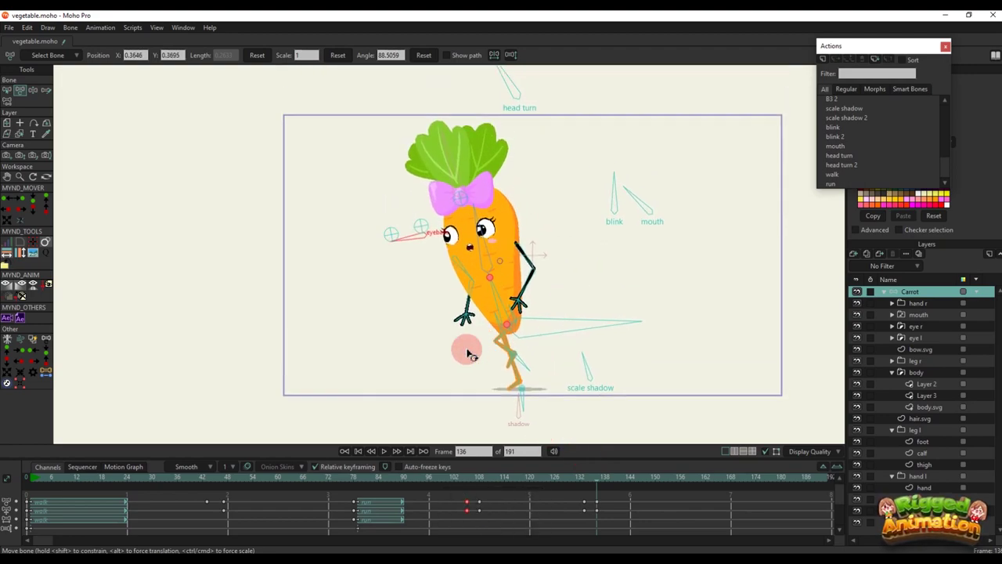
# Play the Mainline animation from about frame 39 to review the walk, run and head turns
pyautogui.click(190, 478)
pyautogui.press('space')
pyautogui.scroll(-2, 575, 280)
pyautogui.scroll(3, 576, 280)
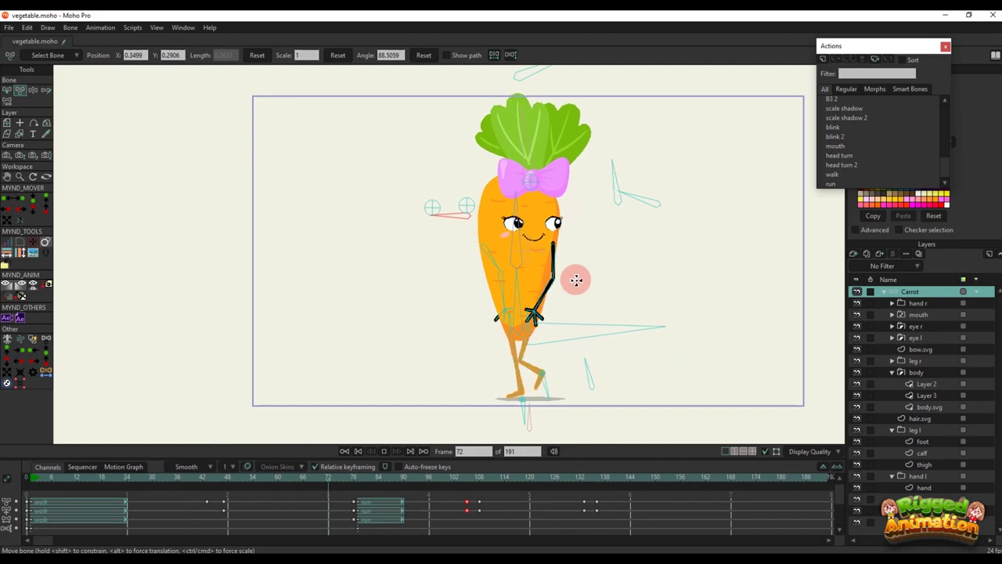
pyautogui.scroll(-2, 576, 279)
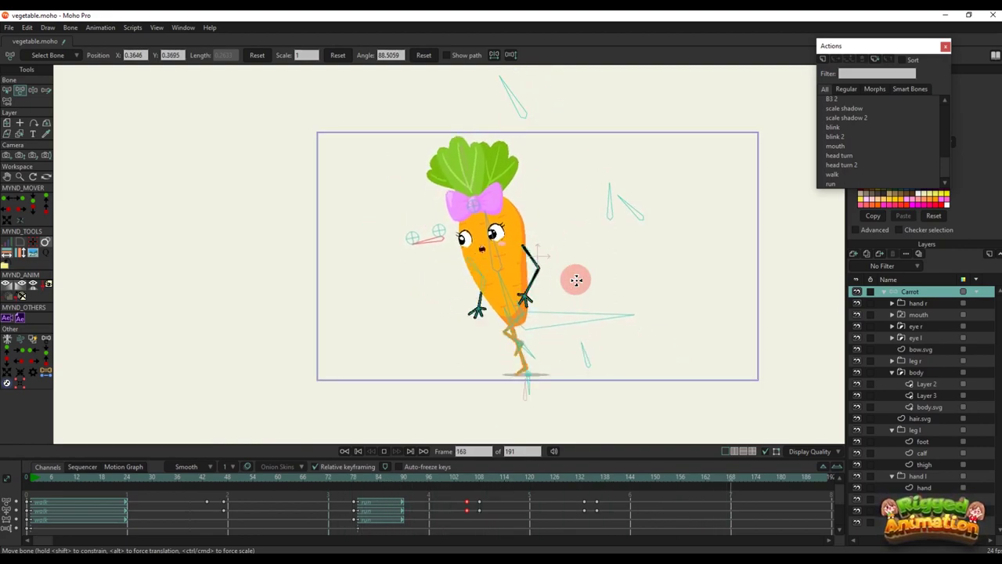
pyautogui.press('space')
pyautogui.scroll(-3, 576, 275)
pyautogui.scroll(2, 869, 120)
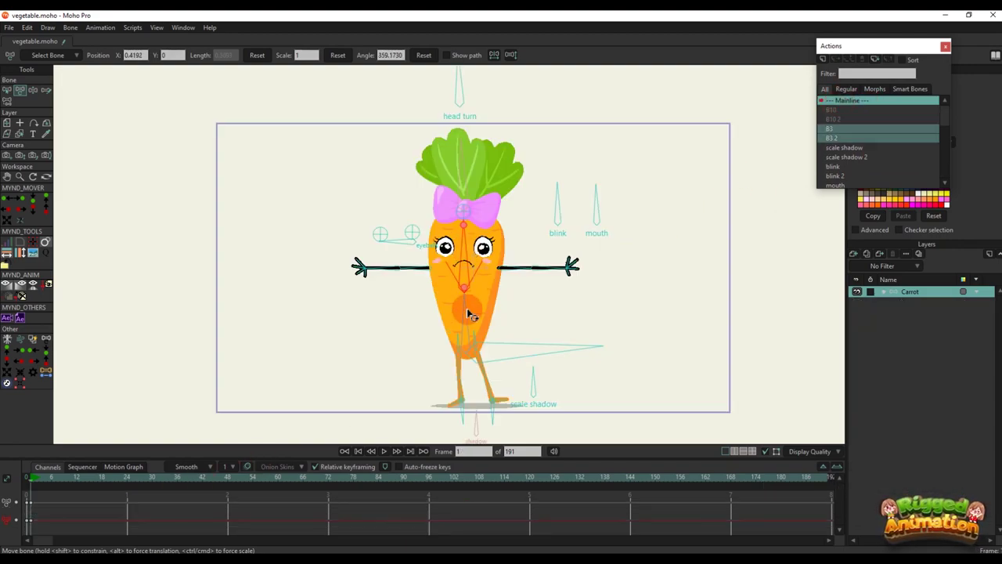
# Try lowering the carrot's body at frame 1 with the large hip bone so that both knees bend
pyautogui.click(497, 346)
pyautogui.moveTo(499, 326); pyautogui.dragTo(508, 329)
pyautogui.press('z')
pyautogui.press('t')
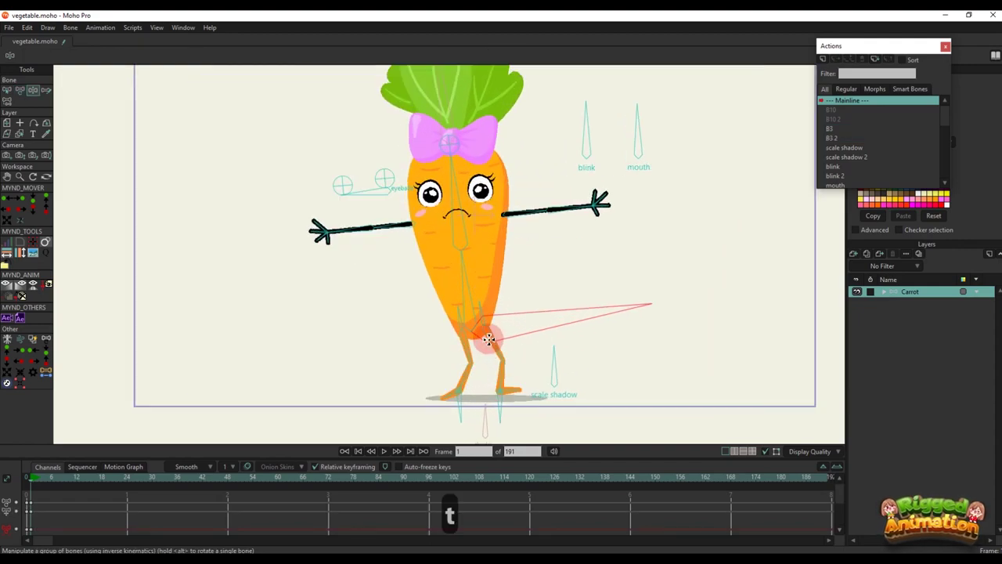
pyautogui.click(423, 358)
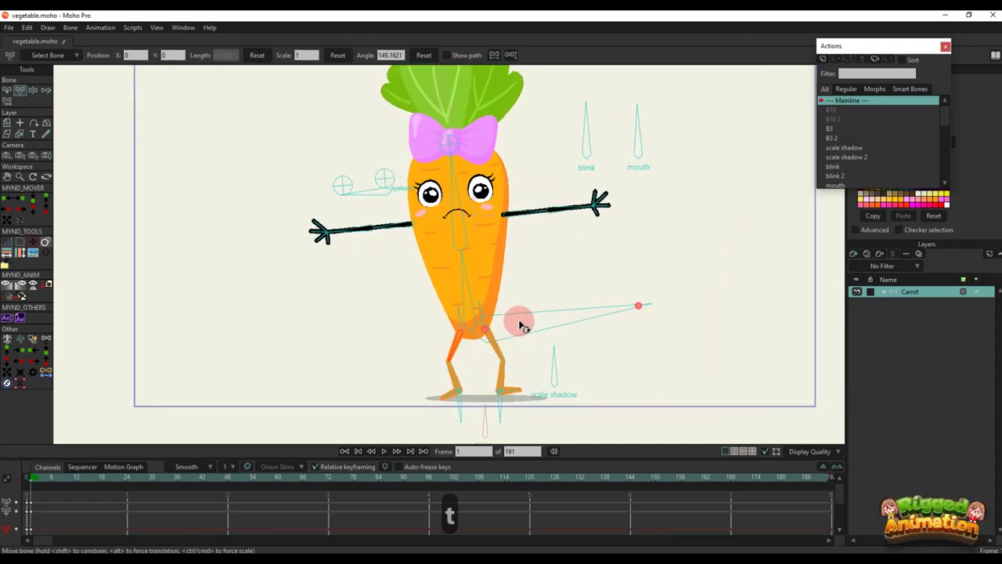
pyautogui.press('z')
pyautogui.moveTo(523, 327); pyautogui.dragTo(508, 302)
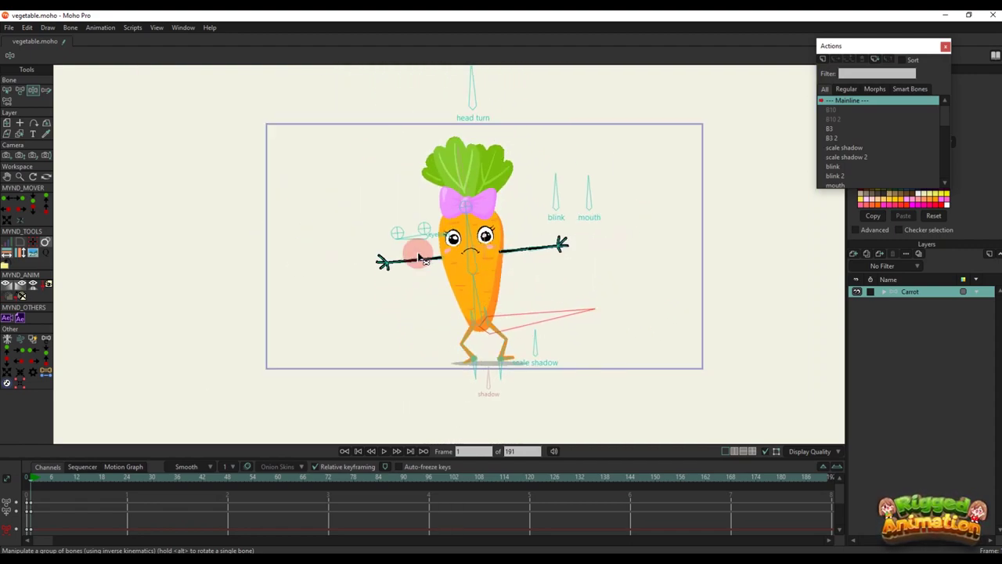
# Try posing the carrot's arms at frame 1, bending one downward and raising the other
pyautogui.press('t')
pyautogui.click(441, 275)
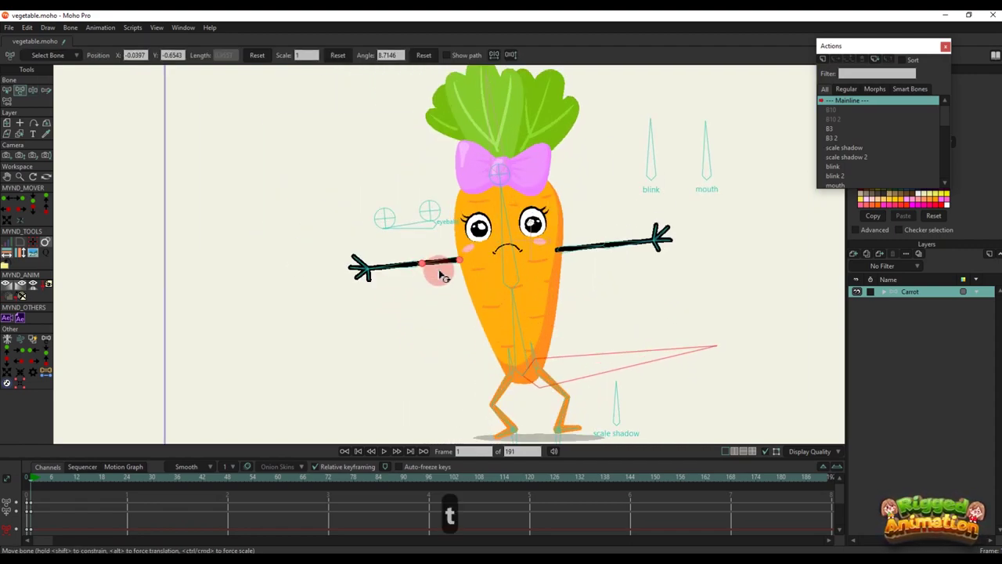
pyautogui.moveTo(436, 299); pyautogui.dragTo(452, 297)
pyautogui.moveTo(588, 260); pyautogui.dragTo(582, 282)
pyautogui.moveTo(601, 288); pyautogui.dragTo(624, 273)
# Try lifting the carrot's body off the ground and rotating the scale shadow bone to widen its shadow
pyautogui.scroll(-2, 561, 348)
pyautogui.press('z')
pyautogui.moveTo(562, 349); pyautogui.dragTo(570, 299)
pyautogui.scroll(3, 597, 358)
pyautogui.press('t')
pyautogui.moveTo(600, 384); pyautogui.dragTo(642, 416)
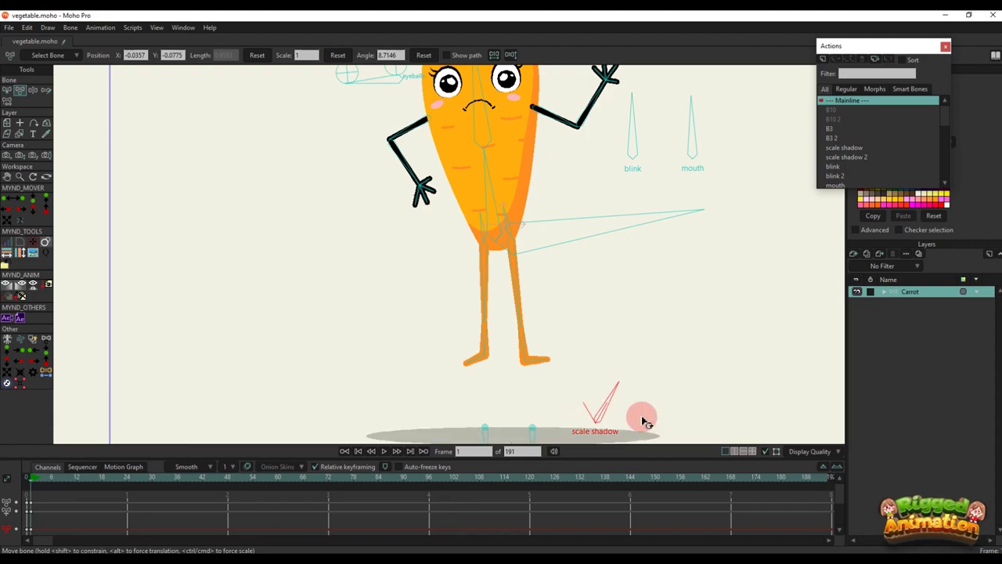
pyautogui.scroll(-2, 566, 342)
# Clear the trial pose at frame 1 and try tilting the upper body and hair bones
pyautogui.press('BackSpace')
pyautogui.moveTo(454, 245); pyautogui.dragTo(494, 291)
pyautogui.scroll(4, 450, 246)
pyautogui.scroll(-4, 446, 231)
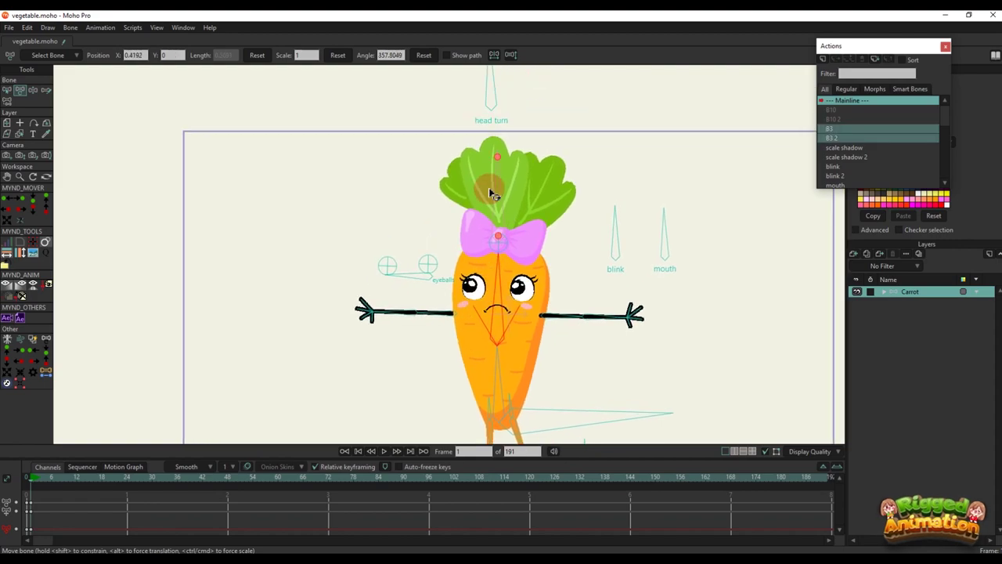
pyautogui.moveTo(490, 192); pyautogui.dragTo(492, 172)
pyautogui.press('BackSpace')
pyautogui.scroll(3, 509, 241)
pyautogui.scroll(-5, 523, 291)
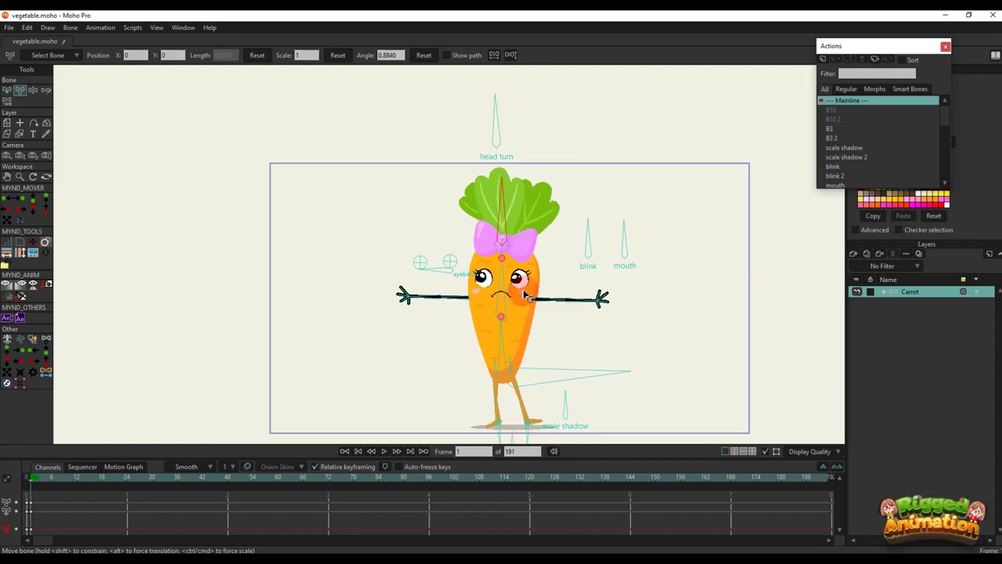
# Shift the carrot's hip bone sideways between frames 1 and 6, play the movement, and return to frame 6
pyautogui.press('z')
pyautogui.moveTo(554, 373); pyautogui.dragTo(599, 367)
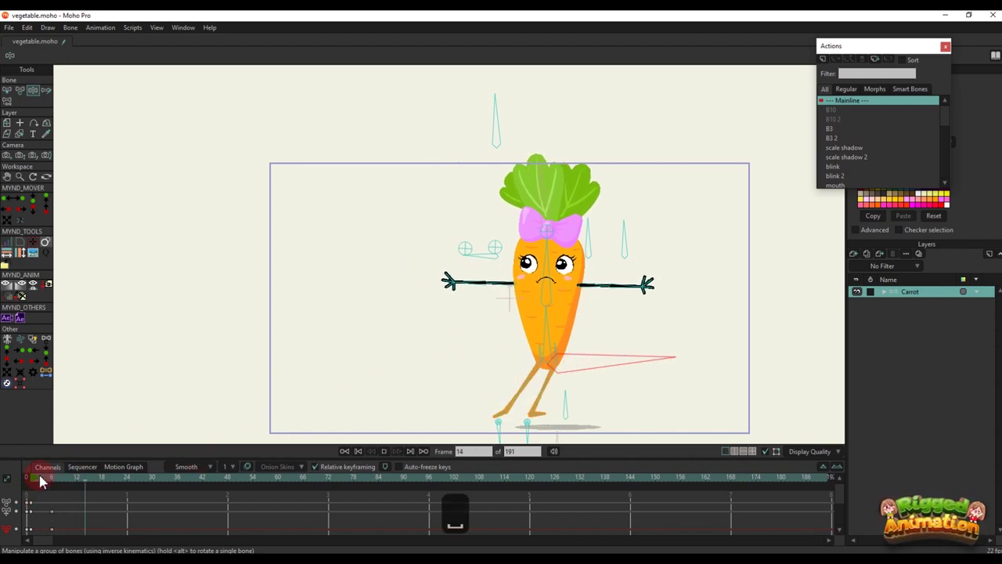
pyautogui.press('space')
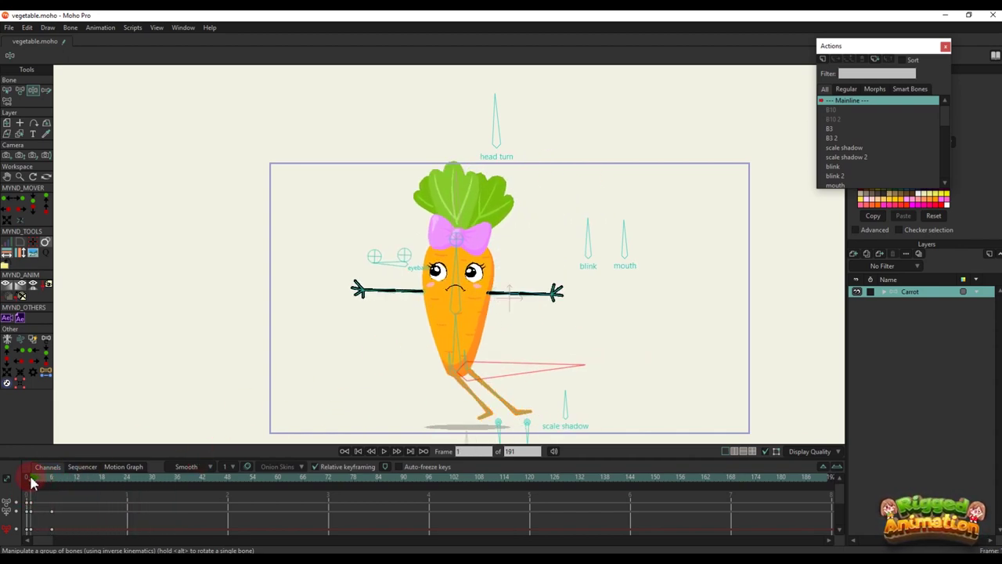
pyautogui.press('space')
pyautogui.click(53, 480)
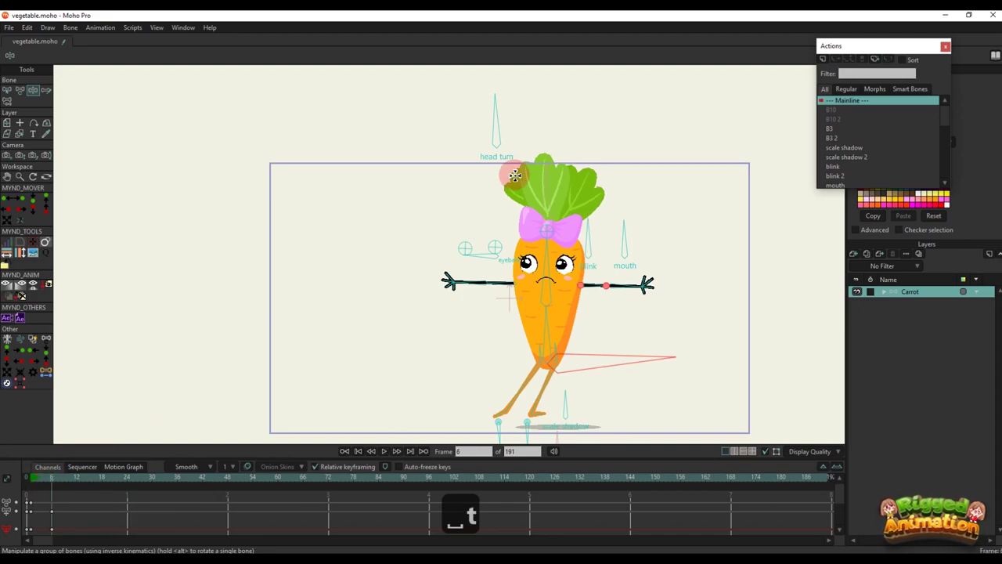
# Try a head turn at frame 6, and delete the trial pose's keyframes from the timeline
pyautogui.moveTo(515, 176); pyautogui.dragTo(539, 118)
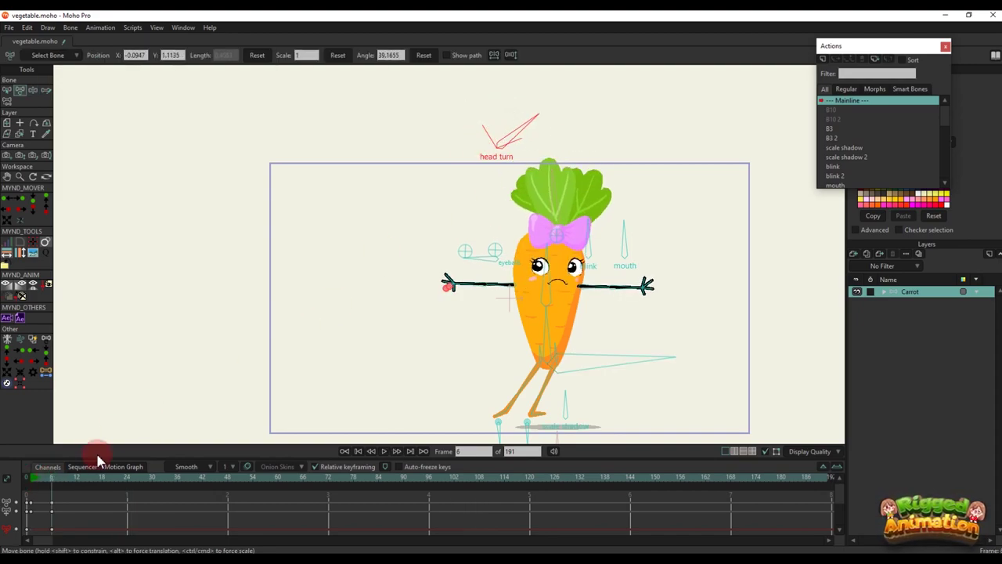
pyautogui.moveTo(108, 515); pyautogui.dragTo(5, 473)
pyautogui.press('BackSpace')
# Try directing the carrot's gaze upward with the eyeballs bone and tilting its upper body at frame 6
pyautogui.scroll(3, 457, 289)
pyautogui.moveTo(451, 266); pyautogui.dragTo(454, 254)
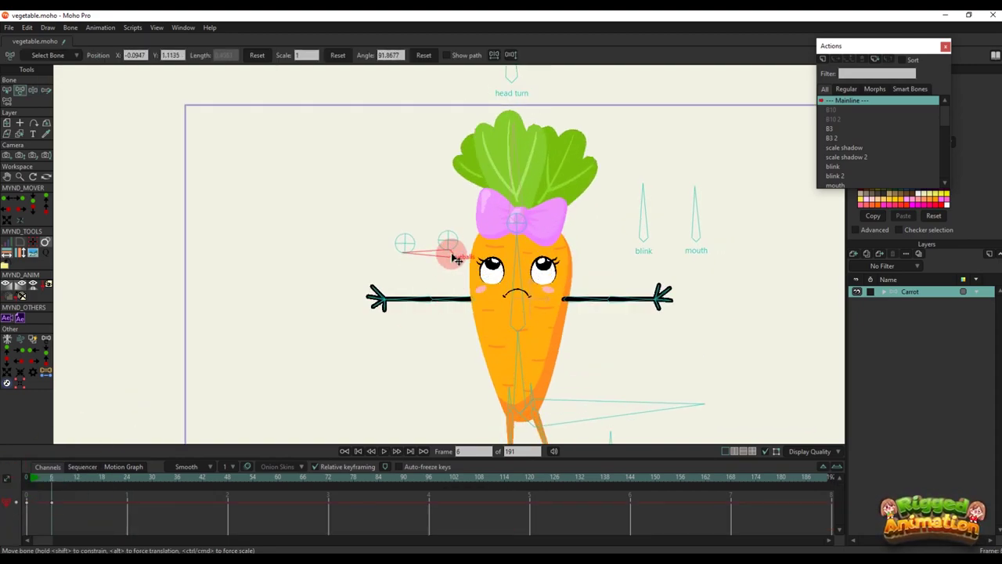
pyautogui.scroll(-3, 533, 182)
pyautogui.moveTo(522, 226)
pyautogui.mouseDown()
pyautogui.moveTo(510, 230)
pyautogui.moveTo(518, 225)
pyautogui.mouseUp()
# Try rotating the blink bone to narrow the eyes and the mouth bone to form an open, toothy smile
pyautogui.click(603, 192)
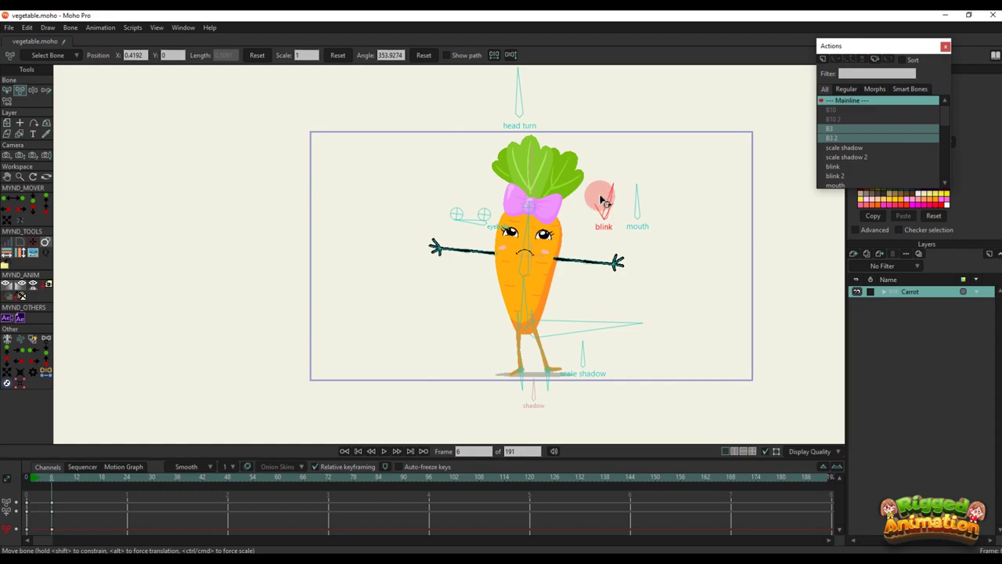
pyautogui.scroll(2, 604, 200)
pyautogui.click(665, 190)
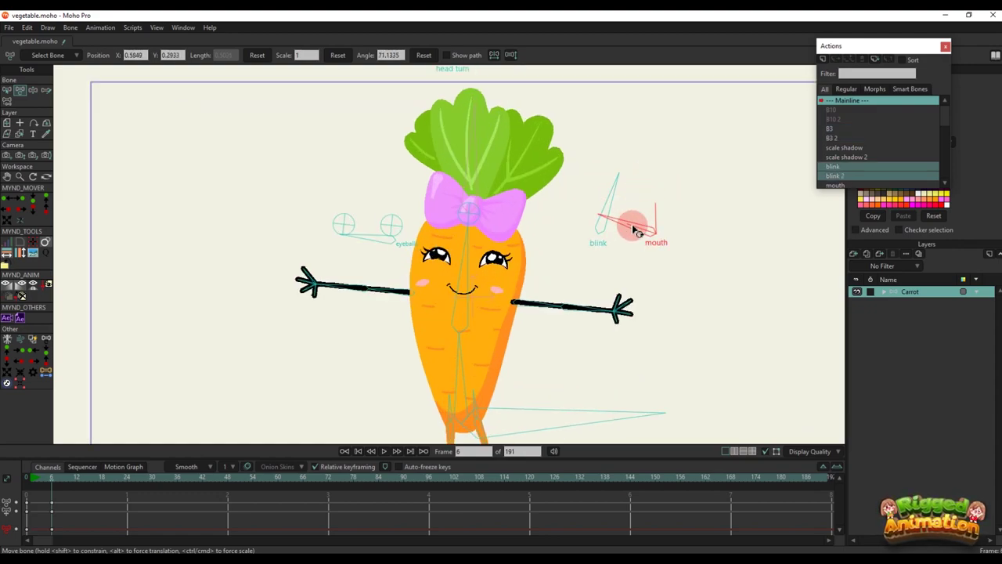
pyautogui.moveTo(635, 229)
pyautogui.mouseDown()
pyautogui.moveTo(682, 201)
pyautogui.moveTo(642, 217)
pyautogui.mouseUp()
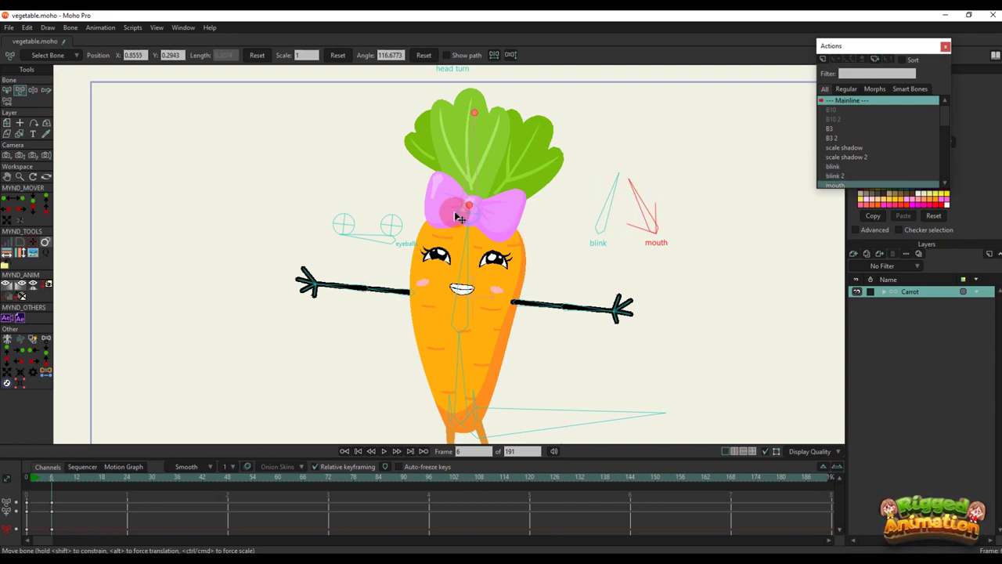
# Try shifting the pupils sideways with the eyeballs bone and adjusting the upper body's tilt
pyautogui.scroll(2, 459, 218)
pyautogui.moveTo(369, 252)
pyautogui.mouseDown()
pyautogui.moveTo(354, 253)
pyautogui.moveTo(383, 249)
pyautogui.moveTo(380, 261)
pyautogui.mouseUp()
pyautogui.scroll(-2, 430, 213)
pyautogui.moveTo(427, 212); pyautogui.dragTo(435, 244)
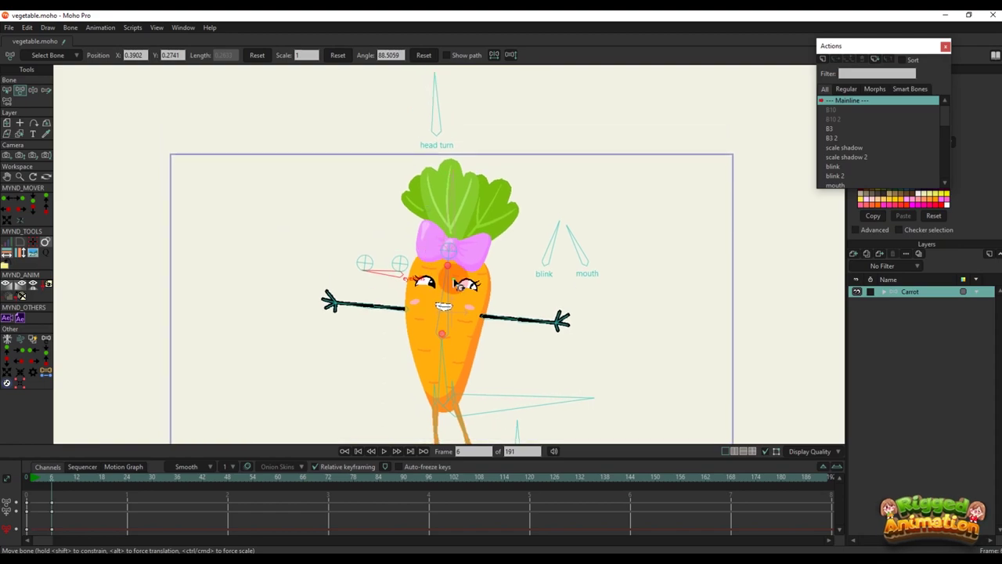
pyautogui.moveTo(454, 278); pyautogui.dragTo(437, 275)
# Try a head turn with a leaning upper body, wide-open eyes looking up and a frowning mouth
pyautogui.moveTo(445, 127); pyautogui.dragTo(488, 140)
pyautogui.scroll(3, 500, 210)
pyautogui.moveTo(539, 271); pyautogui.dragTo(603, 222)
pyautogui.click(298, 310)
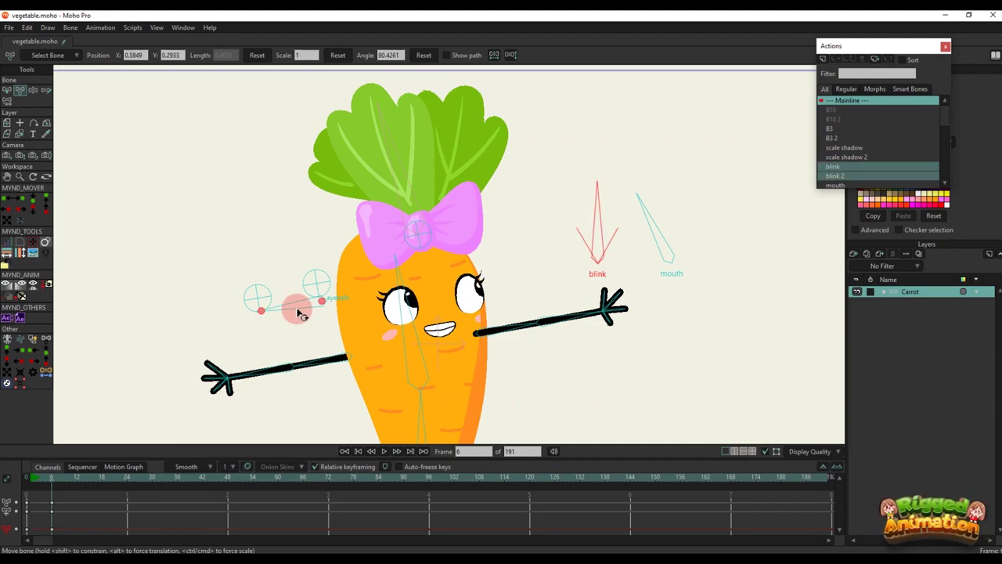
pyautogui.moveTo(326, 306); pyautogui.dragTo(302, 303)
pyautogui.click(658, 241)
pyautogui.scroll(-6, 642, 228)
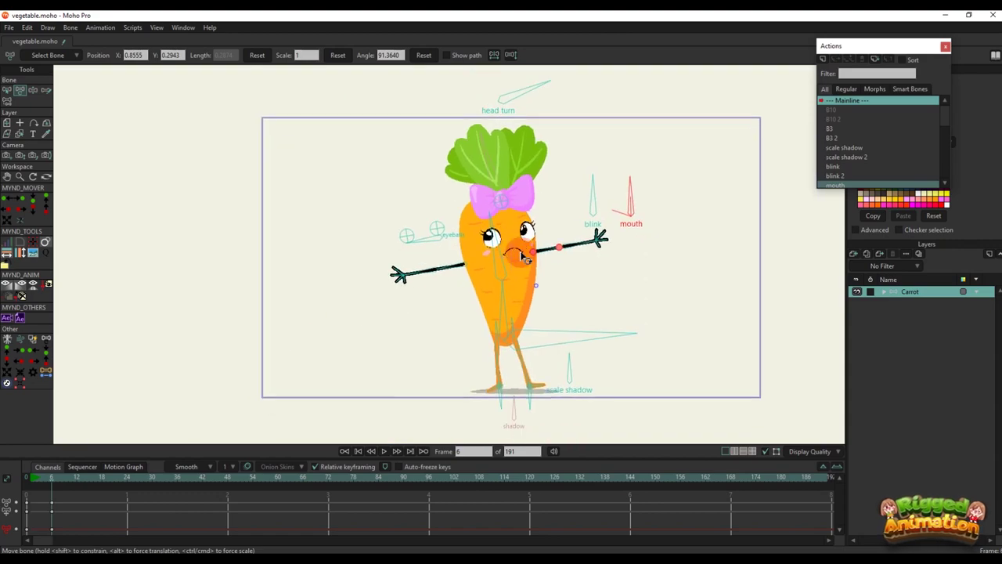
# Bend both of the carrot's arms into a hands-on-hips pose and adjust the upper body's tilt
pyautogui.scroll(5, 563, 239)
pyautogui.moveTo(590, 242); pyautogui.dragTo(529, 298)
pyautogui.moveTo(541, 254); pyautogui.dragTo(513, 310)
pyautogui.moveTo(439, 271)
pyautogui.mouseDown()
pyautogui.moveTo(394, 293)
pyautogui.moveTo(424, 345)
pyautogui.moveTo(408, 304)
pyautogui.moveTo(446, 280)
pyautogui.mouseUp()
pyautogui.scroll(-5, 468, 300)
pyautogui.scroll(5, 456, 281)
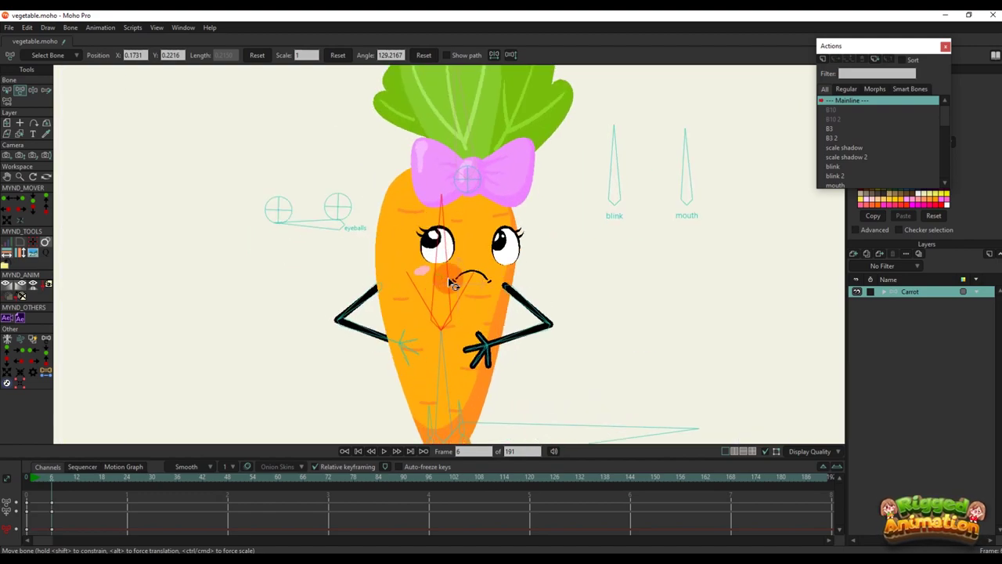
pyautogui.scroll(-5, 473, 286)
# Rotate the mouth bone to a closed smile, lean the upper body, narrow the eyes with the blink bone and adjust the gaze
pyautogui.click(547, 217)
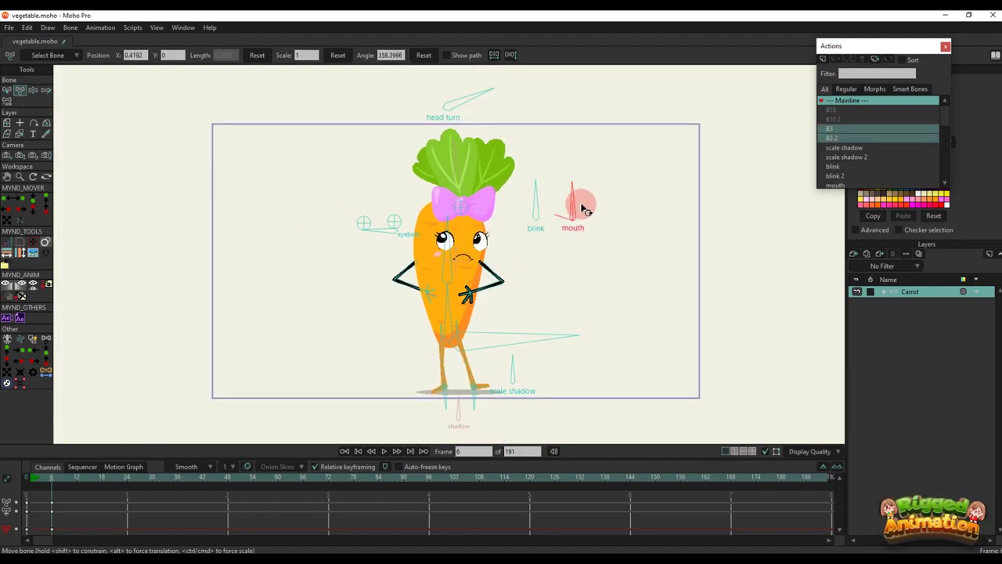
pyautogui.moveTo(582, 208); pyautogui.dragTo(525, 250)
pyautogui.scroll(5, 472, 253)
pyautogui.moveTo(408, 230); pyautogui.dragTo(394, 228)
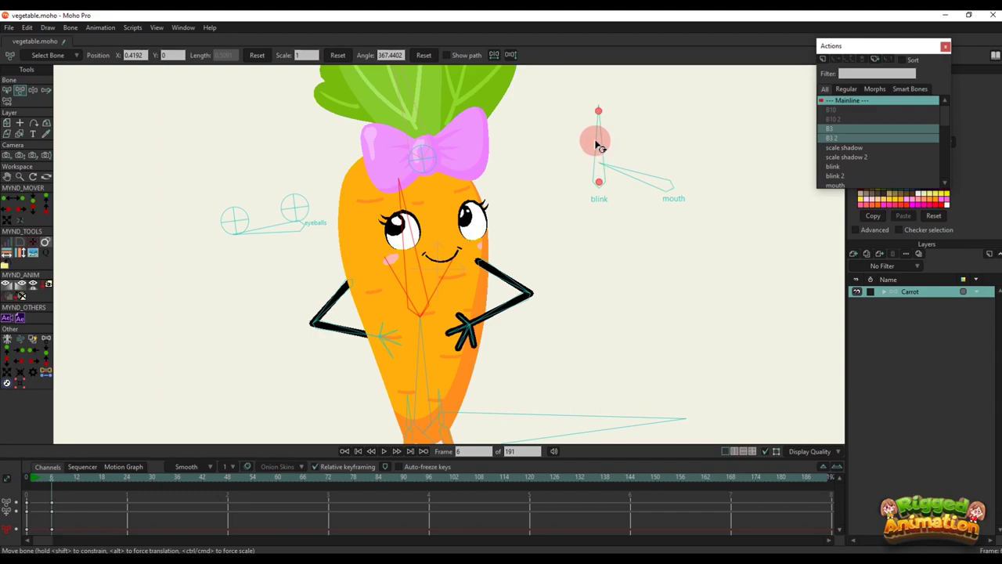
pyautogui.moveTo(597, 145); pyautogui.dragTo(614, 149)
pyautogui.moveTo(307, 223); pyautogui.dragTo(412, 270)
# Turn the carrot's head to the opposite side, straighten the upper body and redirect the pupils with the eyeballs bone
pyautogui.scroll(-4, 325, 218)
pyautogui.moveTo(433, 115); pyautogui.dragTo(340, 141)
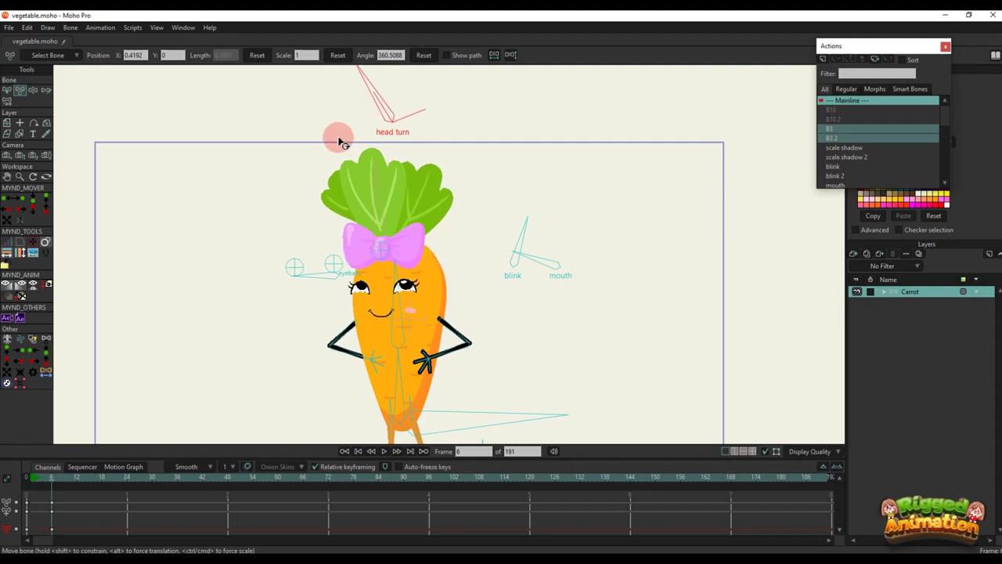
pyautogui.moveTo(366, 256); pyautogui.dragTo(369, 217)
pyautogui.moveTo(398, 249); pyautogui.dragTo(387, 247)
pyautogui.scroll(3, 342, 239)
pyautogui.moveTo(339, 238); pyautogui.dragTo(335, 248)
pyautogui.scroll(-4, 335, 249)
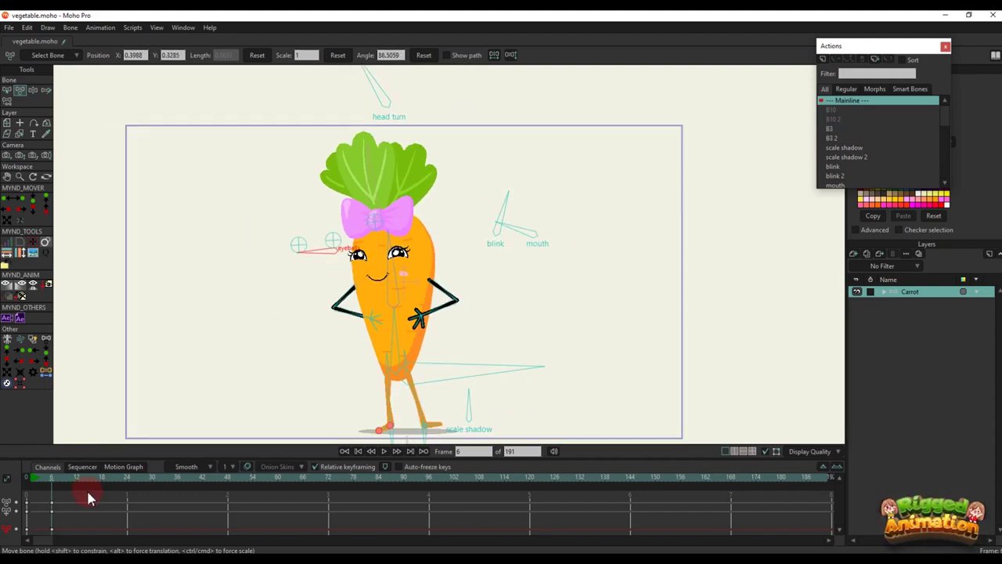